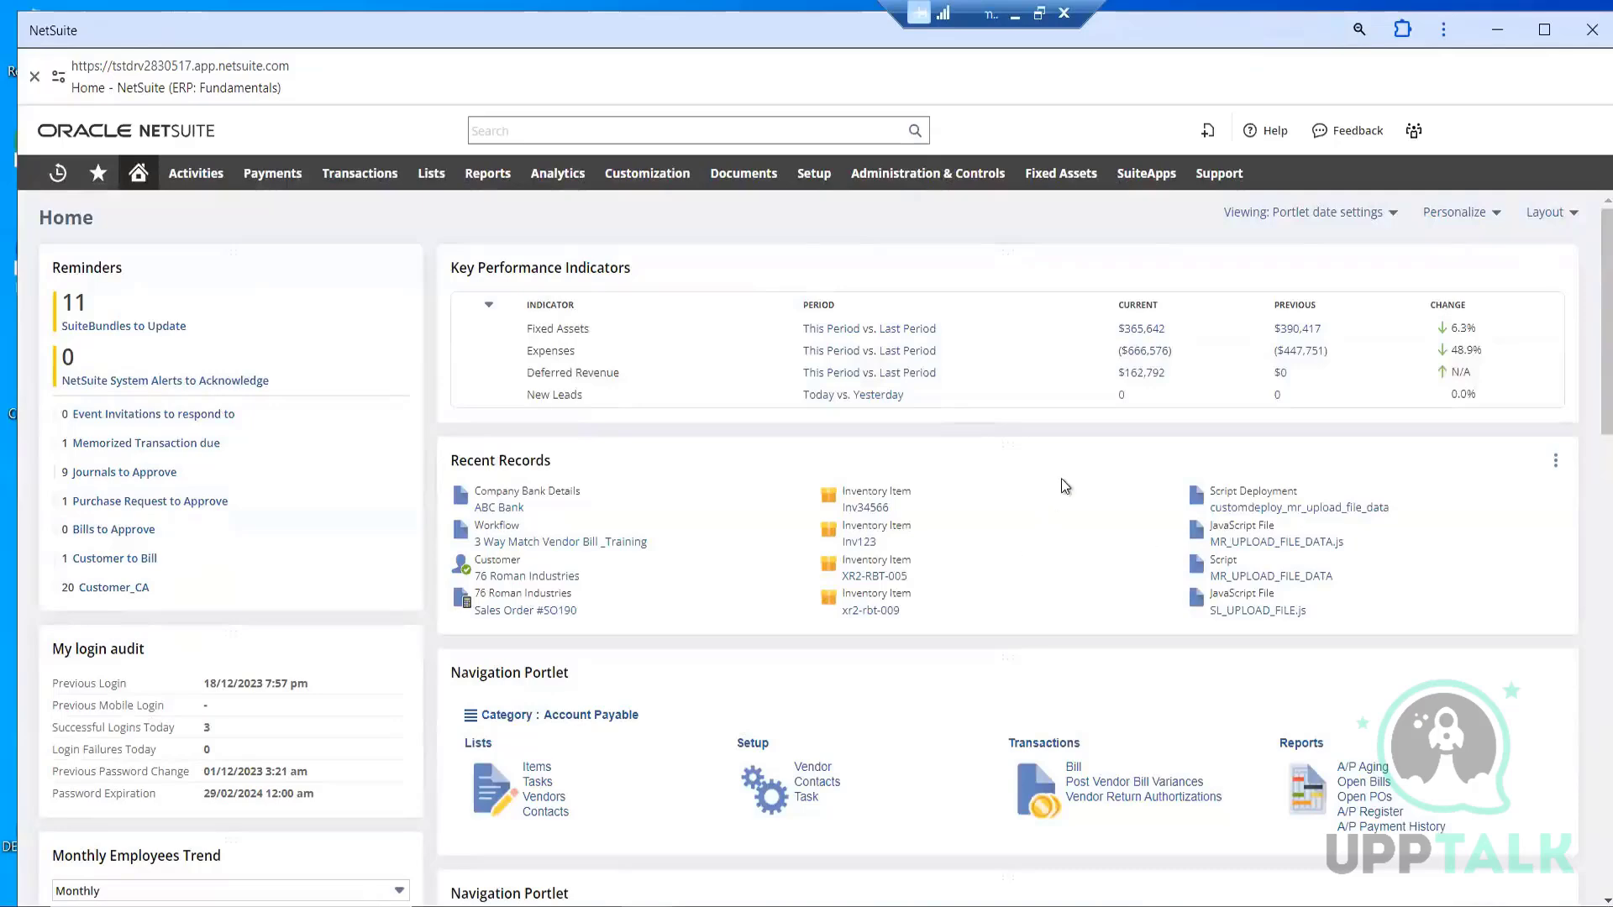
{"action": "scroll", "coordinate": [1061, 477], "scroll_direction": "down", "scroll_amount": 5}
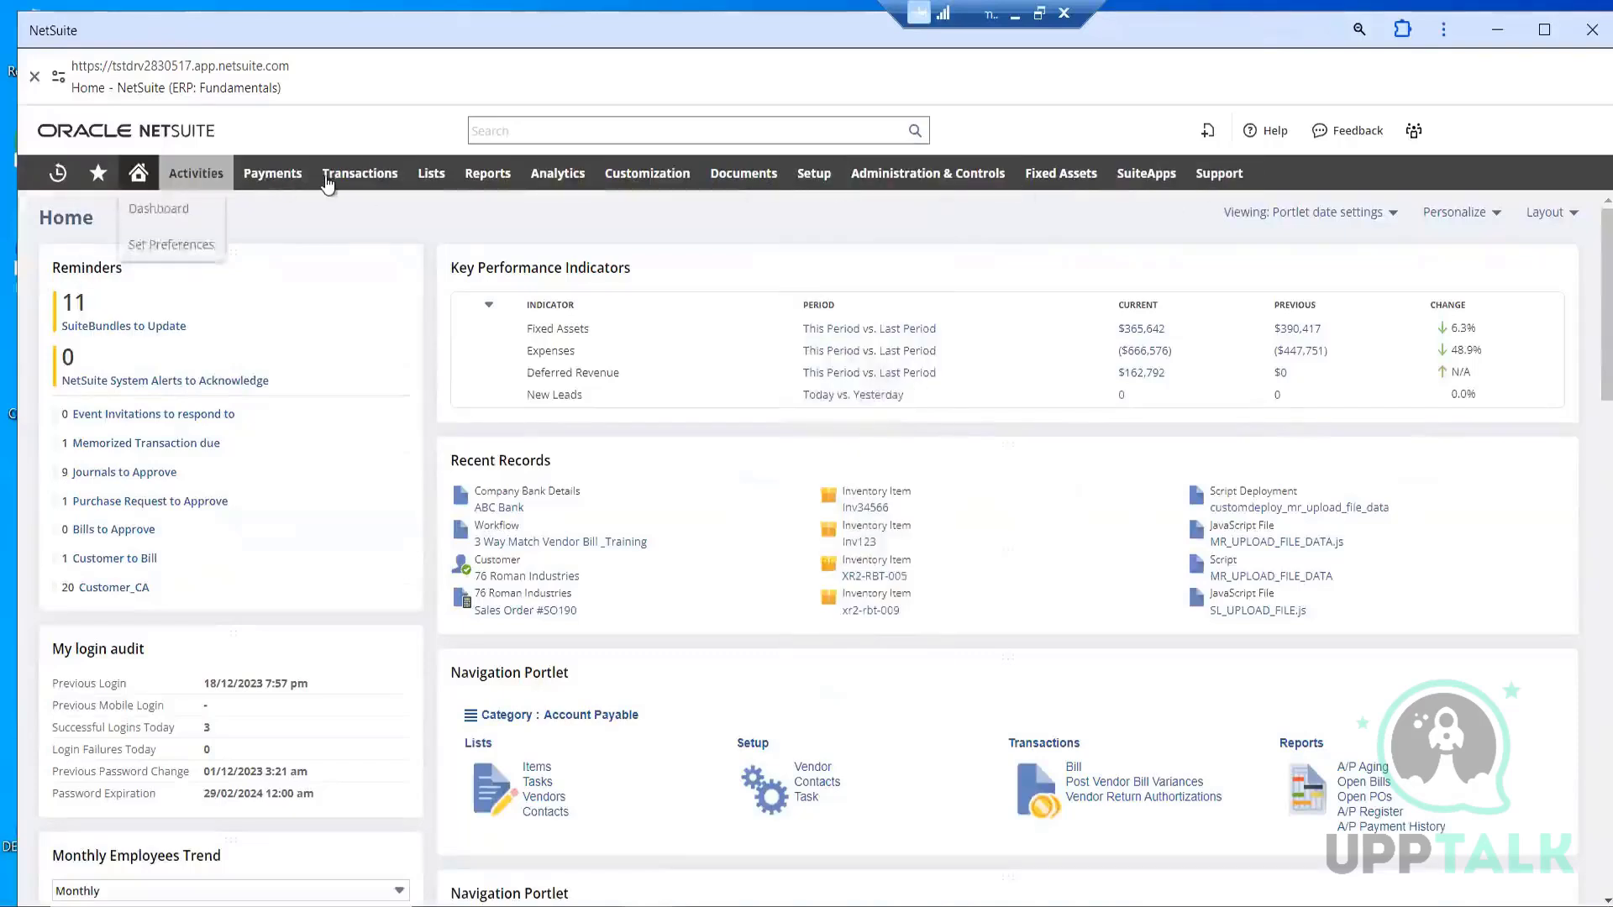
{"action": "left_click", "coordinate": [379, 179]}
{"action": "mouse_move", "coordinate": [379, 179]}
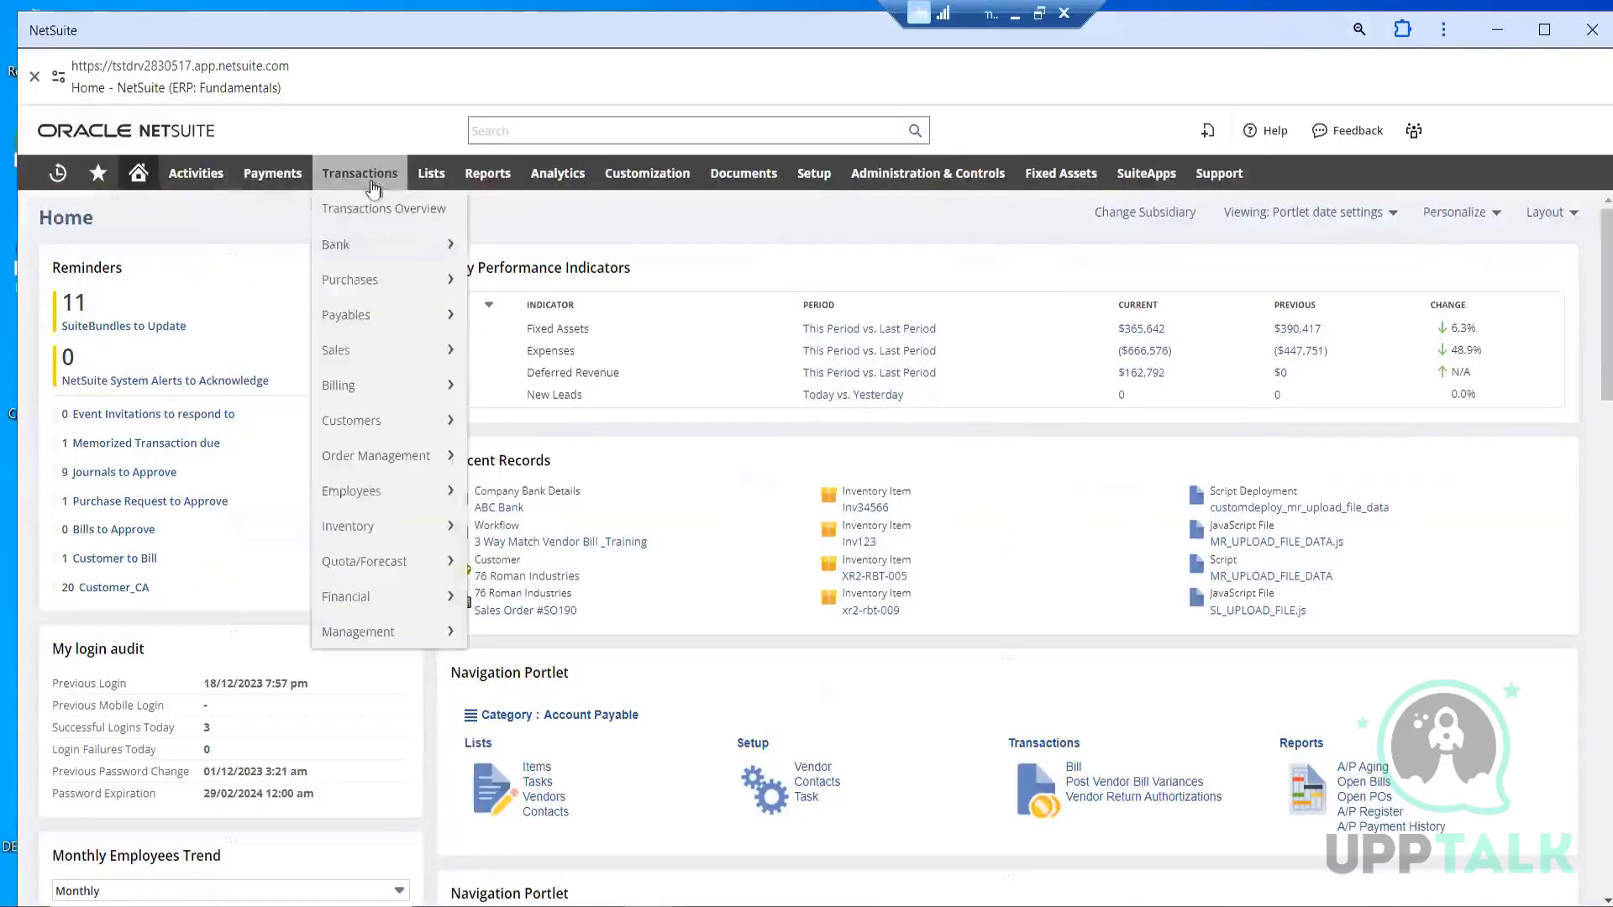
{"action": "mouse_move", "coordinate": [407, 357]}
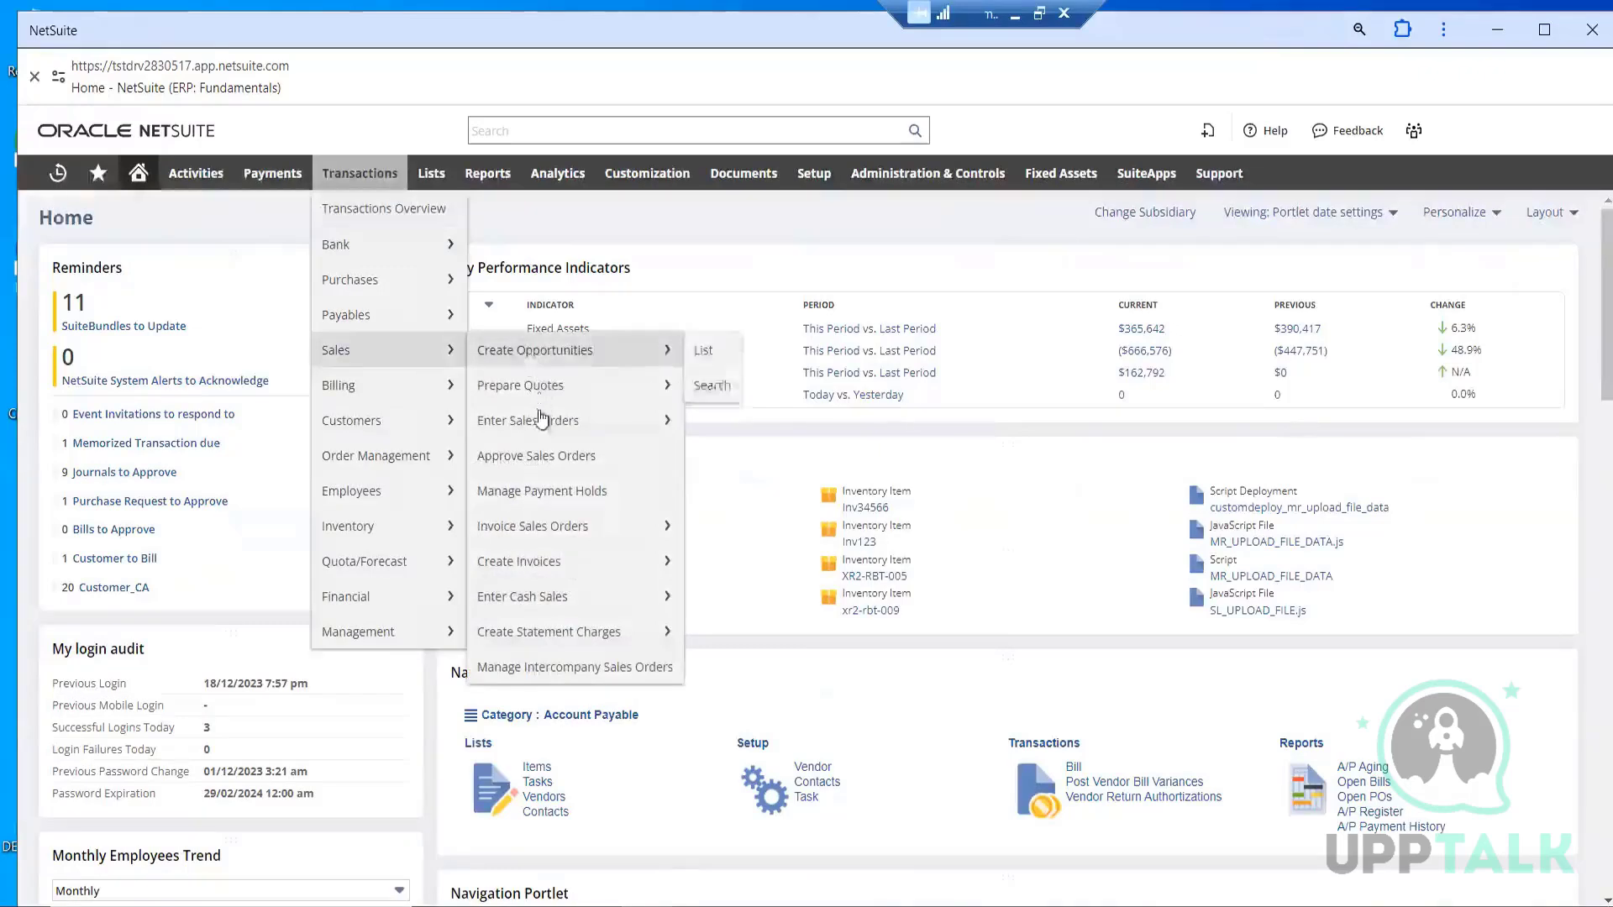
{"action": "mouse_move", "coordinate": [541, 434]}
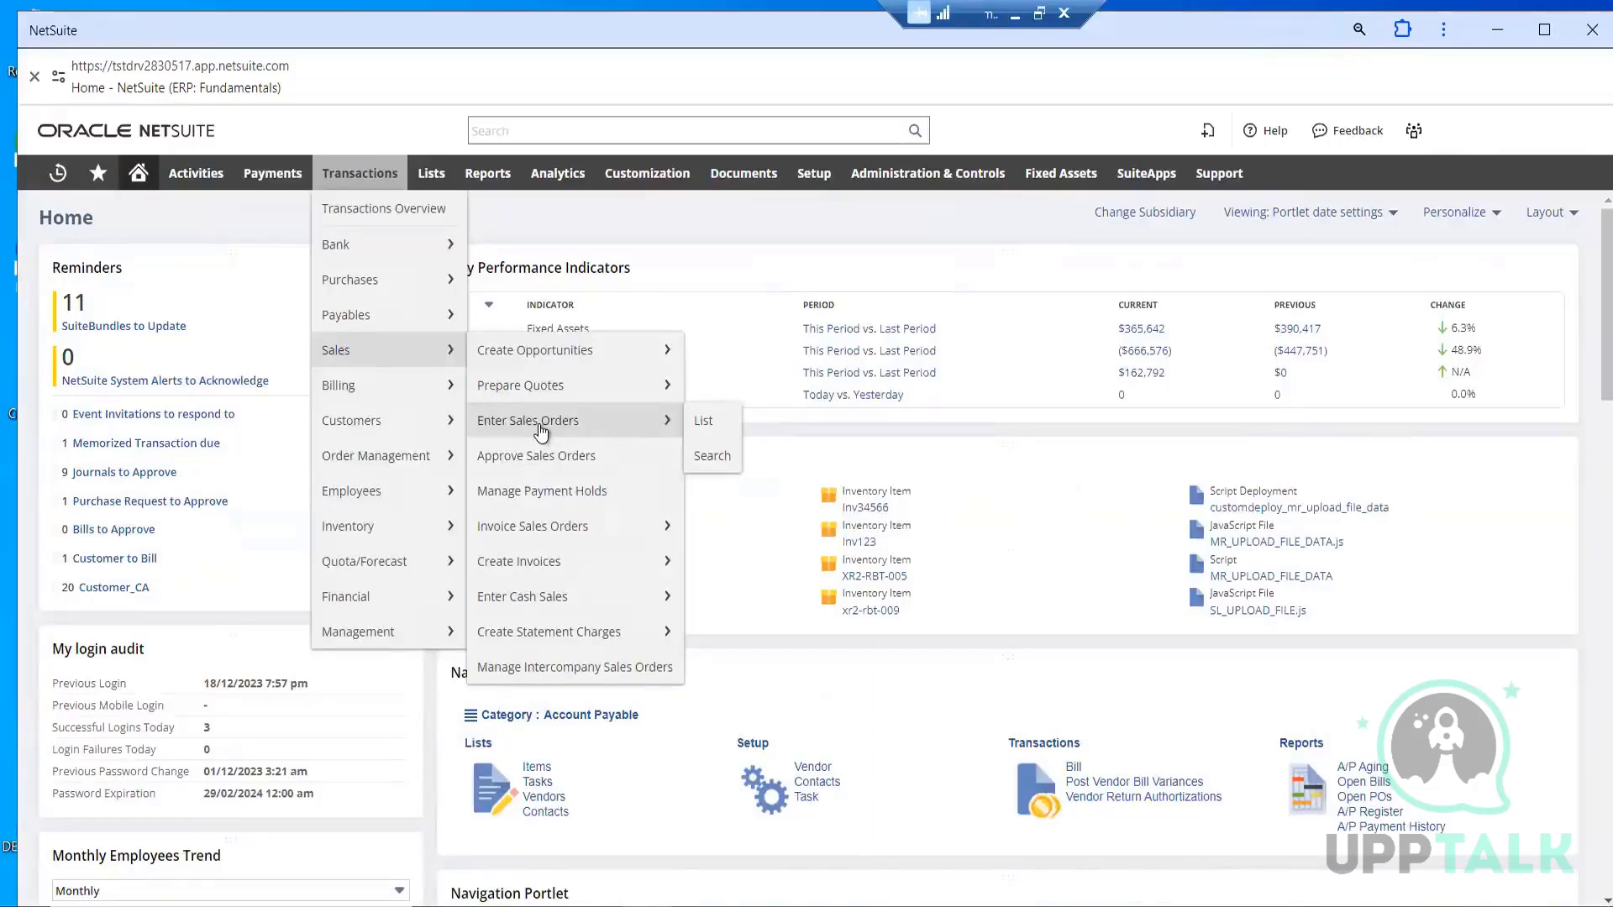
{"action": "mouse_move", "coordinate": [532, 528]}
{"action": "left_click", "coordinate": [714, 422]}
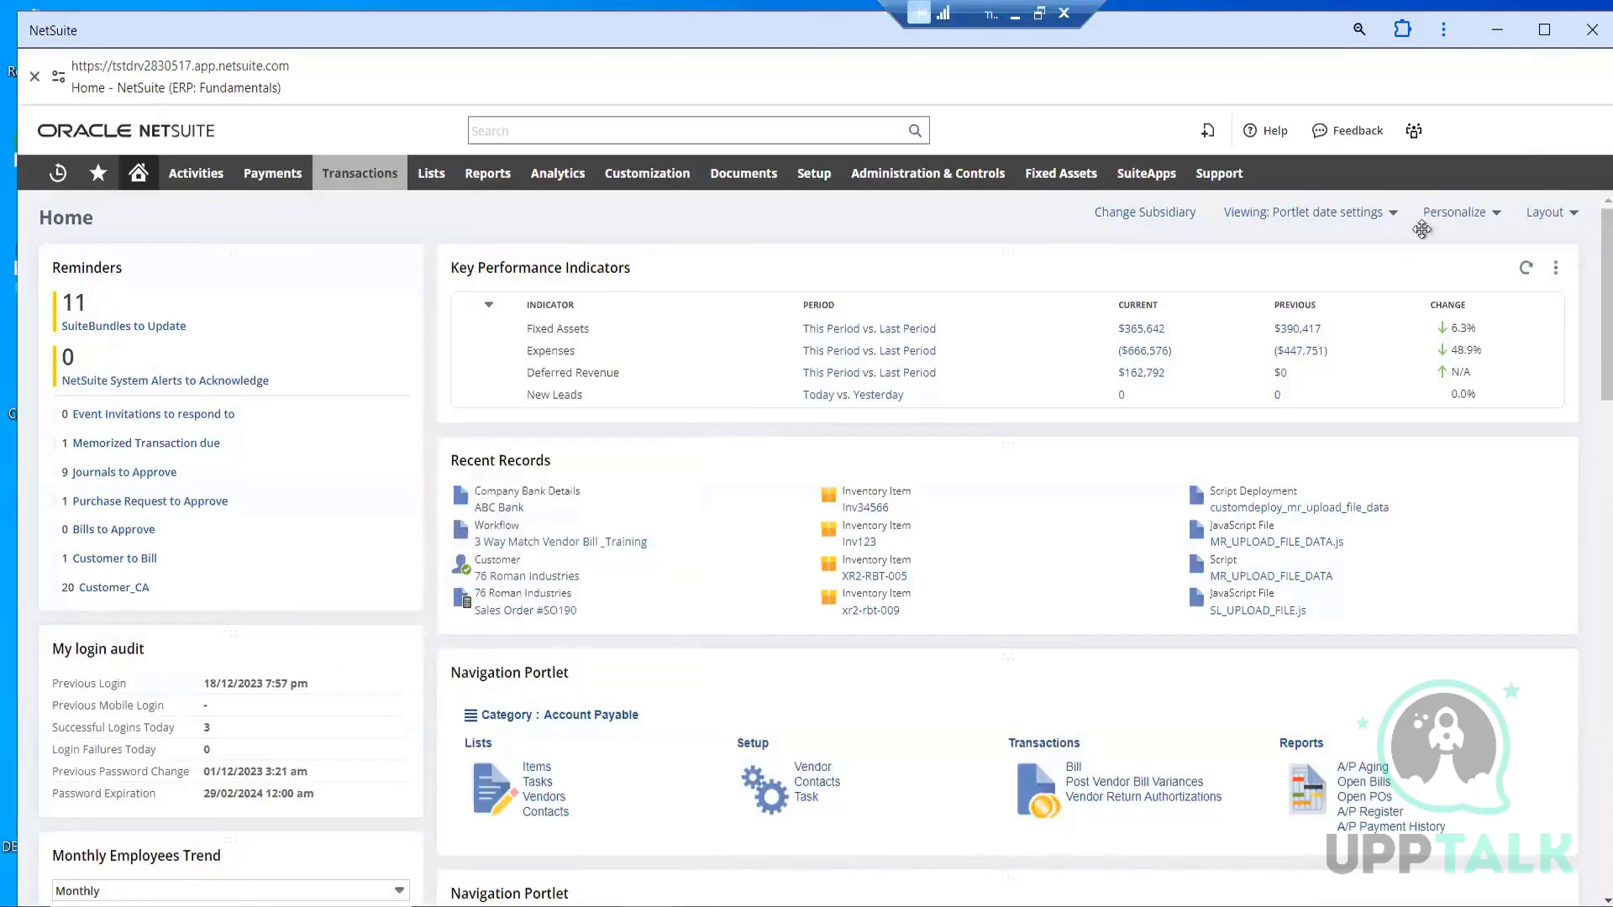
Maximize the browser window and open the entry form for a new sales order
{"action": "left_click", "coordinate": [1545, 30]}
{"action": "left_click", "coordinate": [1544, 38]}
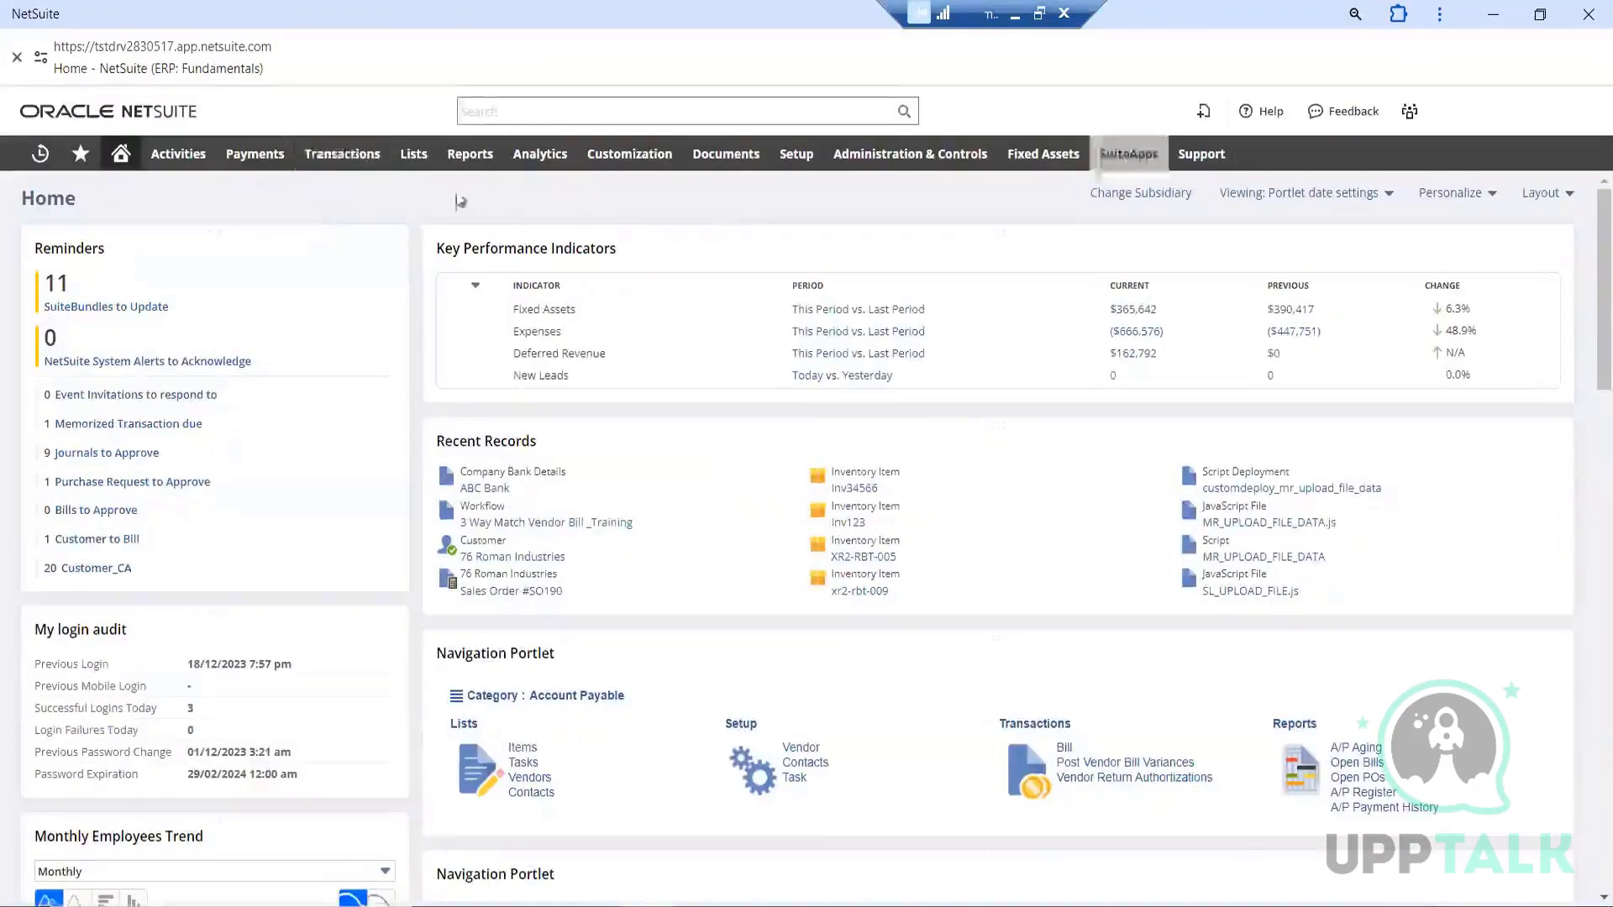
{"action": "mouse_move", "coordinate": [362, 181]}
{"action": "mouse_move", "coordinate": [360, 368]}
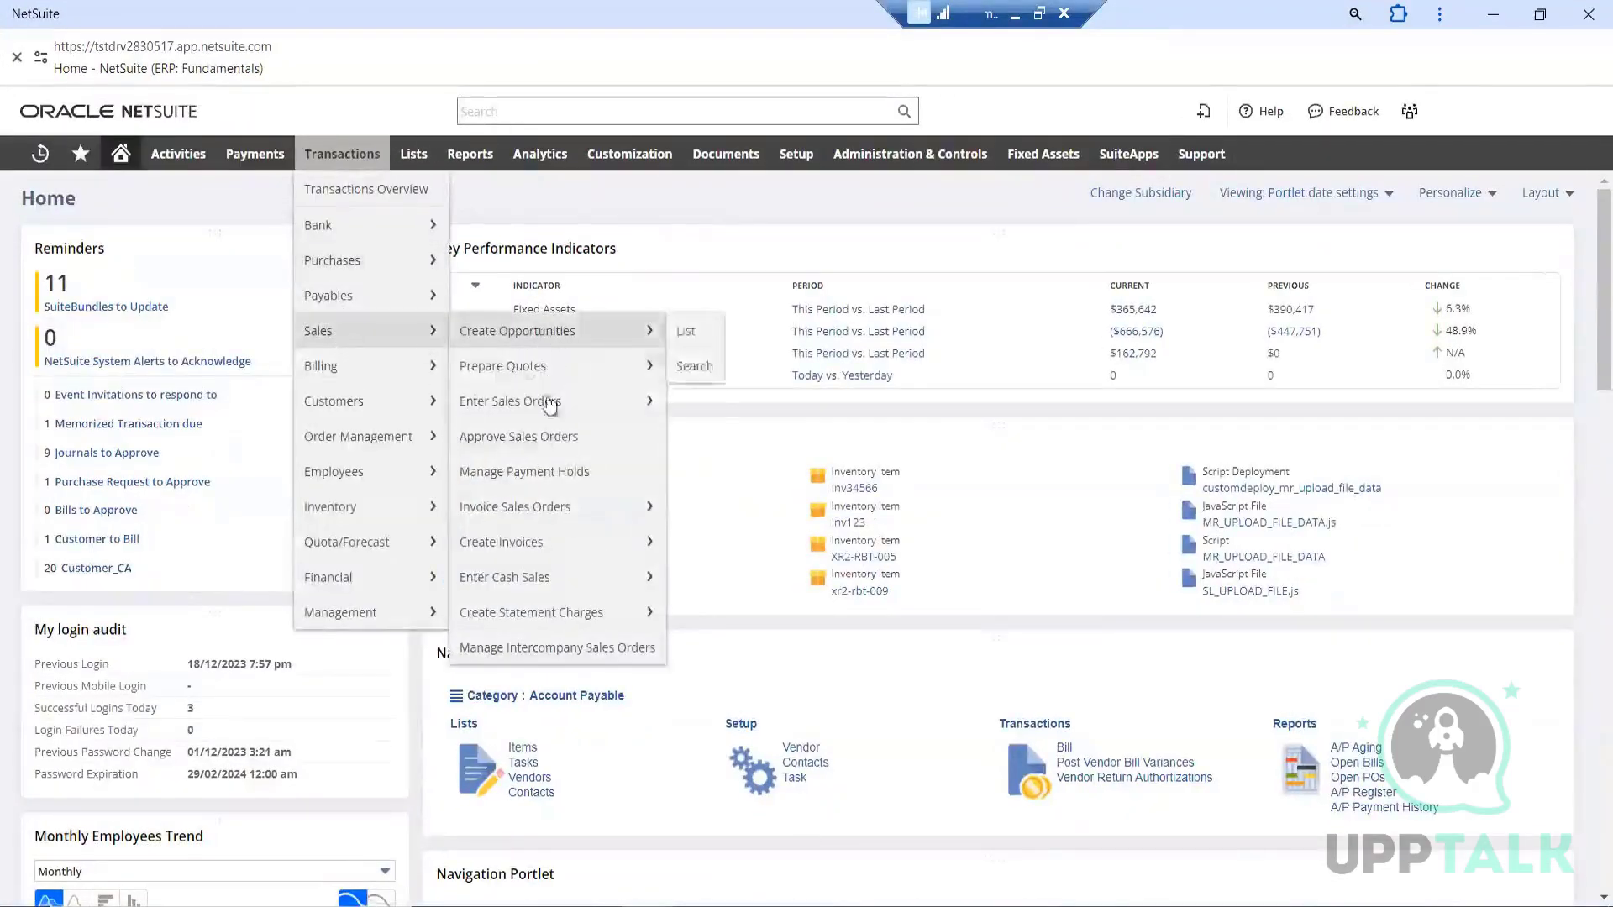
{"action": "mouse_move", "coordinate": [643, 401]}
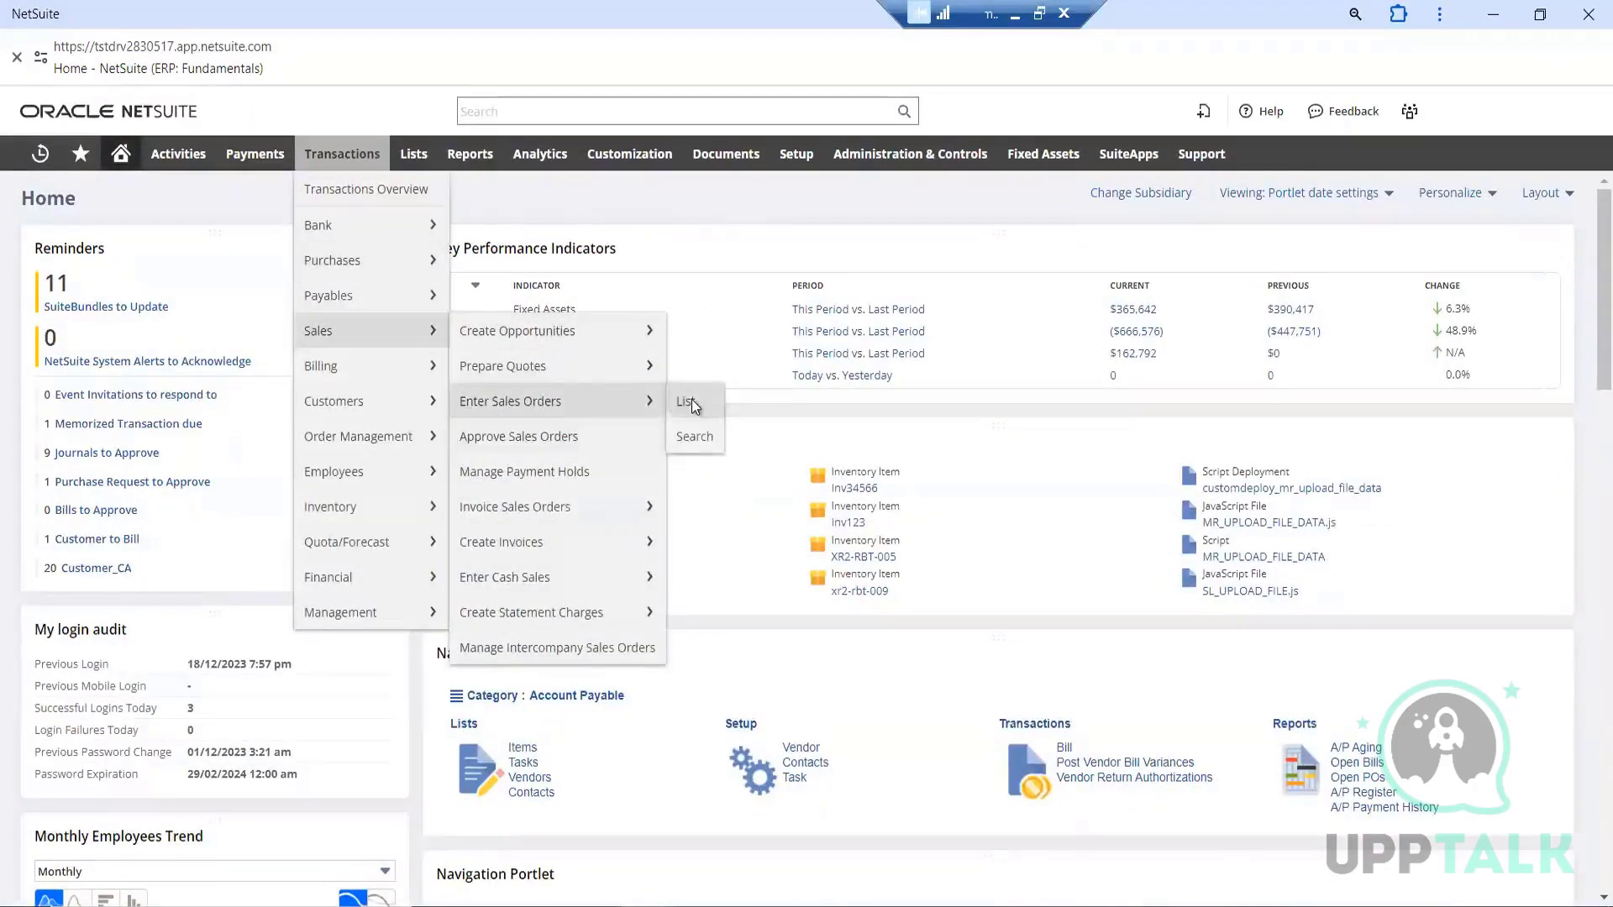
{"action": "left_click", "coordinate": [692, 401]}
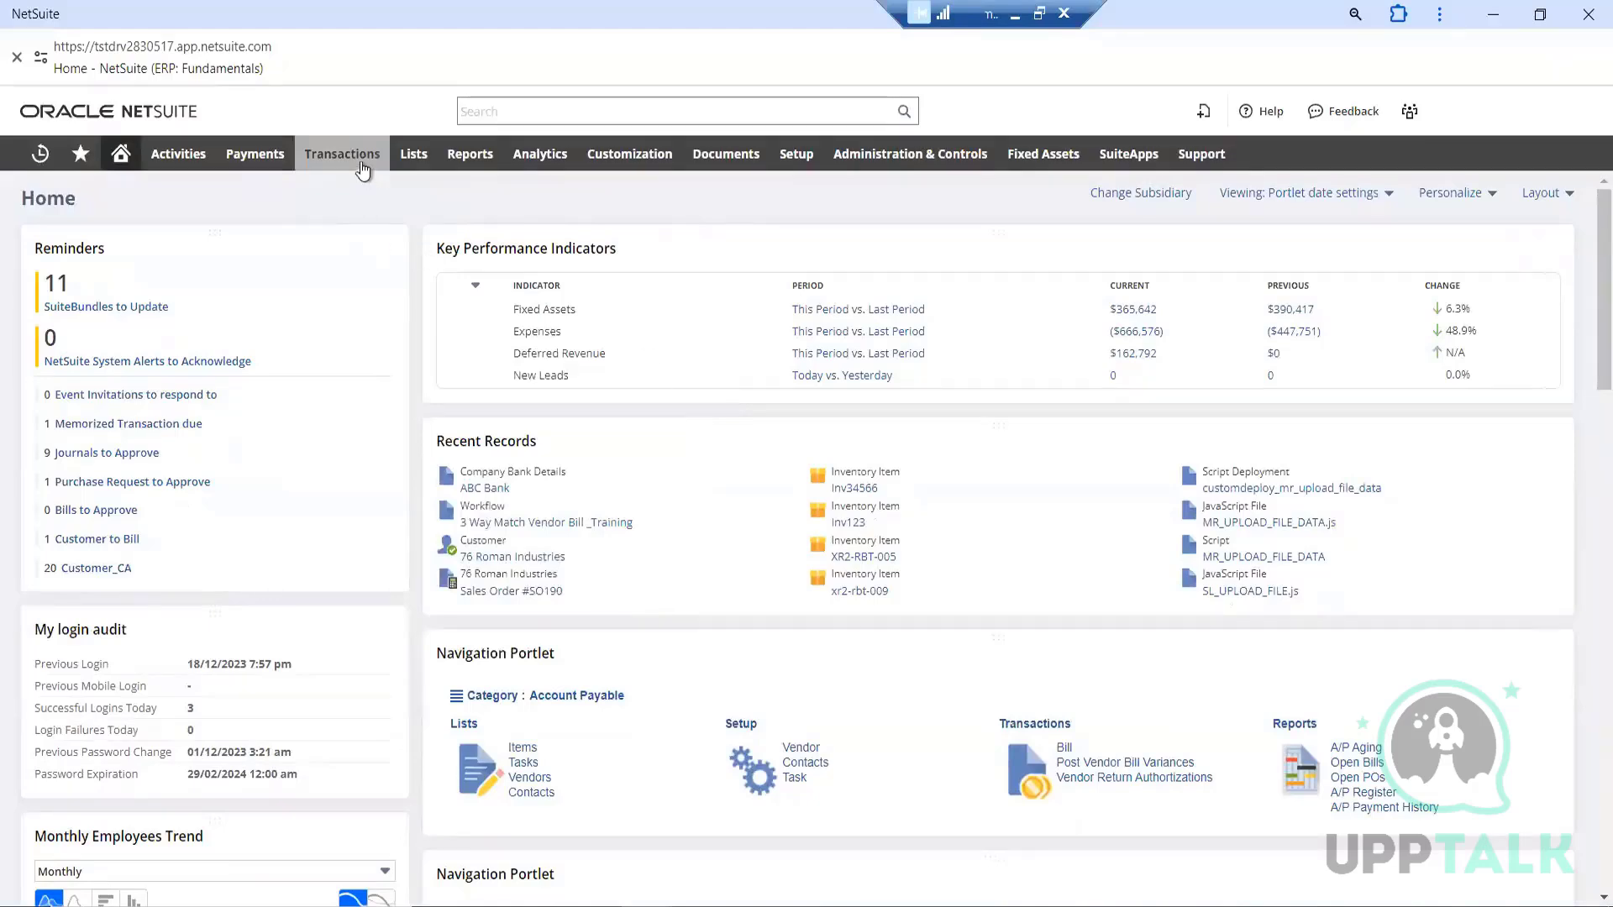
{"action": "mouse_move", "coordinate": [357, 164]}
{"action": "mouse_move", "coordinate": [370, 331]}
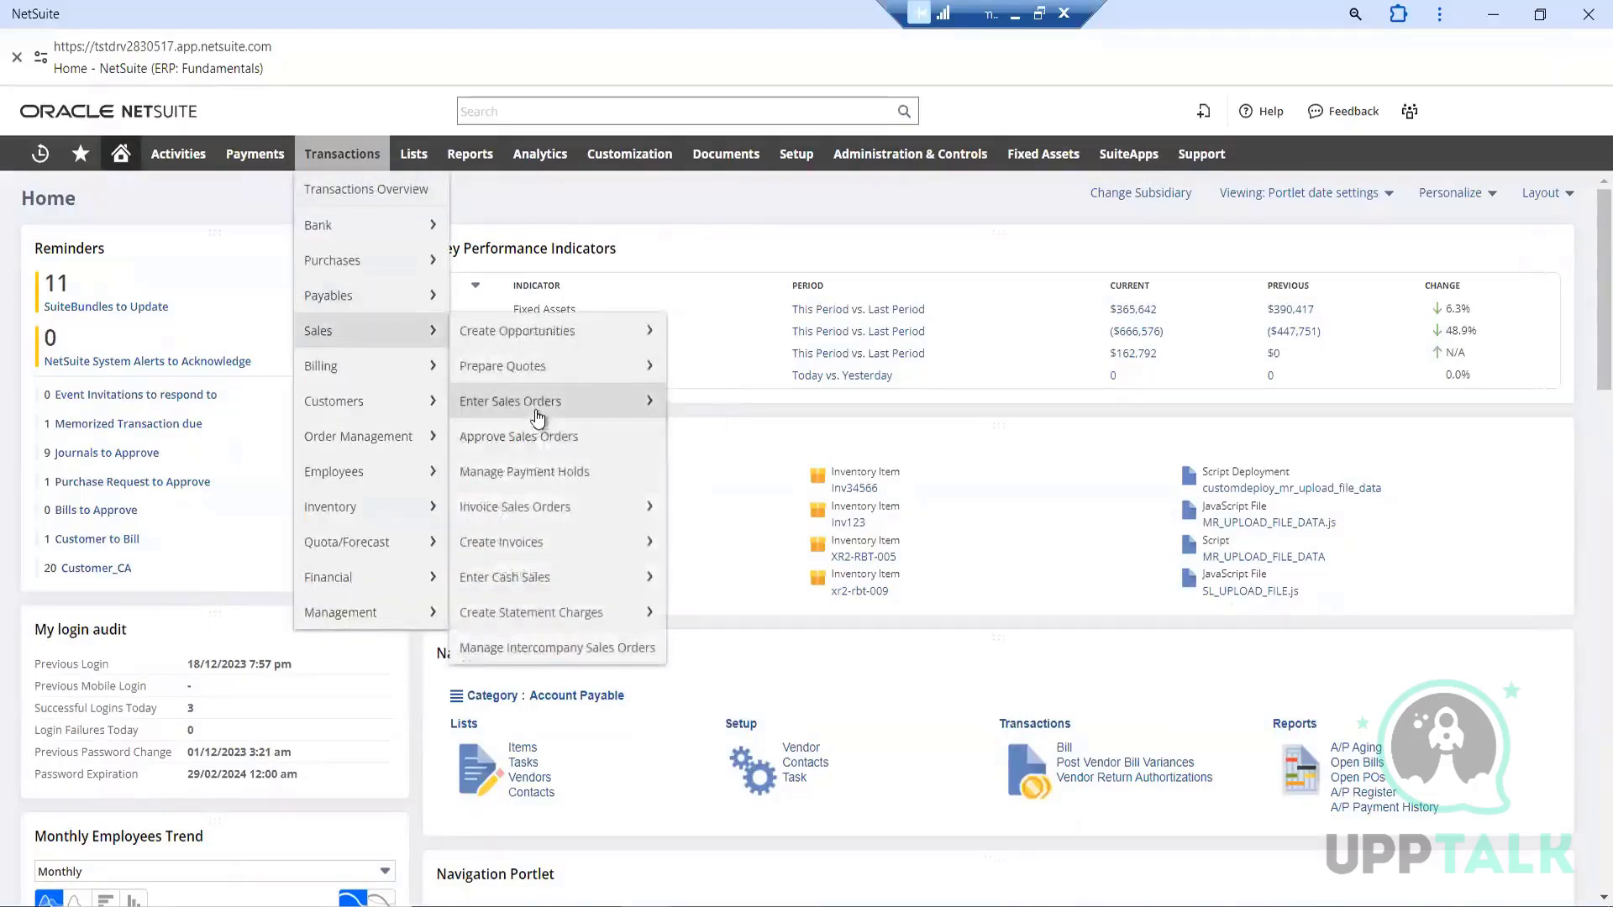
{"action": "left_click", "coordinate": [536, 405]}
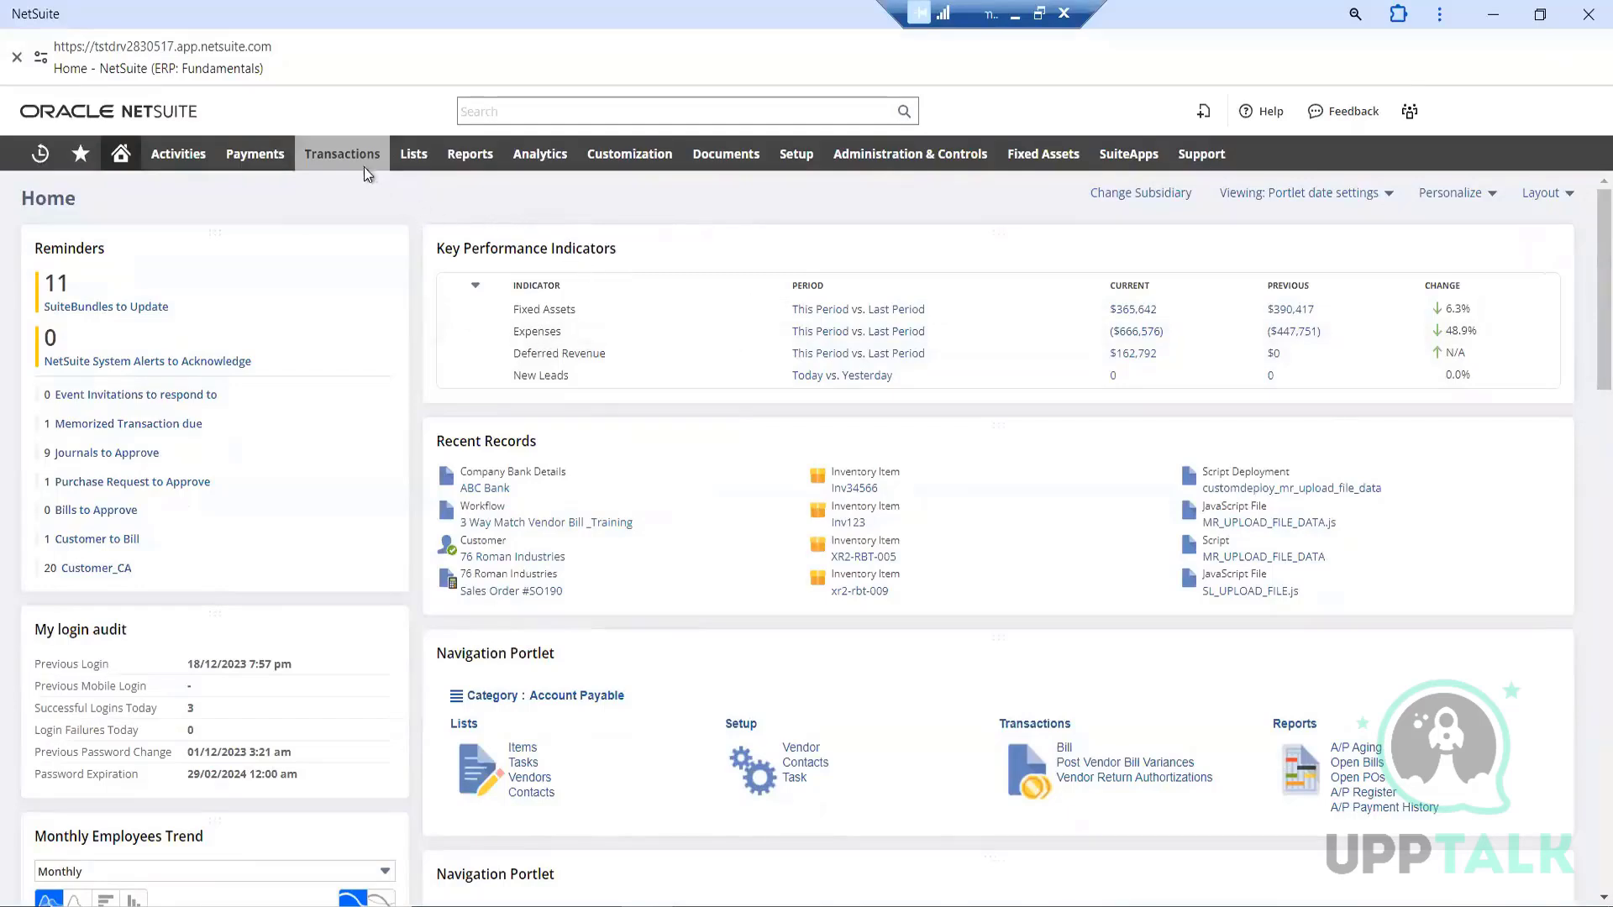
Open the list of existing sales orders and look through its entries
{"action": "mouse_move", "coordinate": [360, 166]}
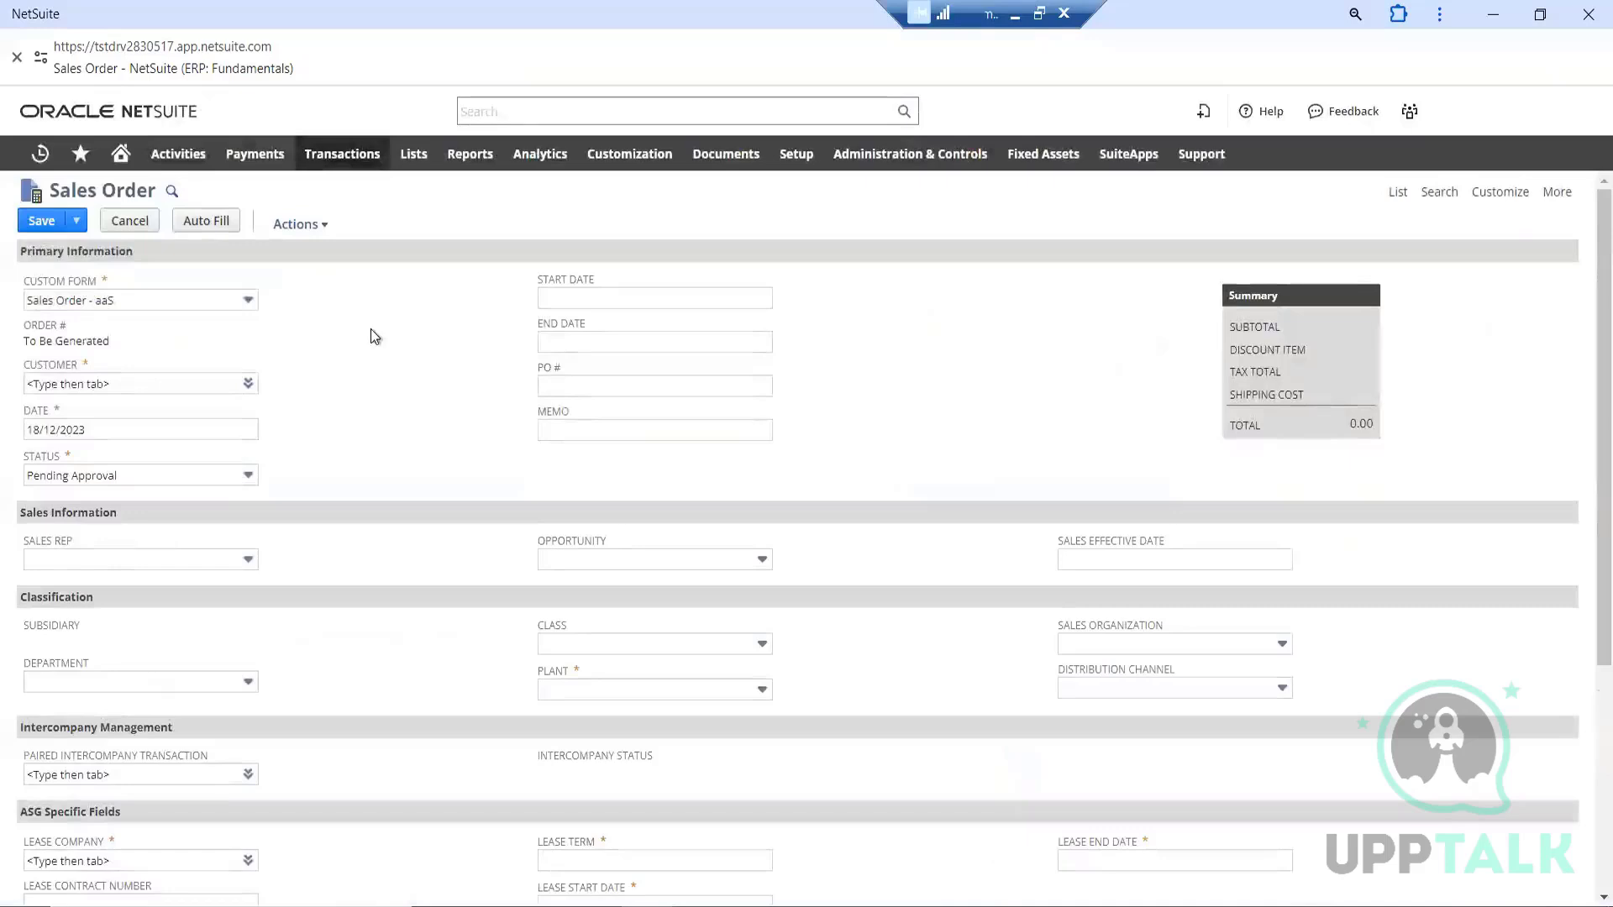
{"action": "left_click", "coordinate": [1398, 196]}
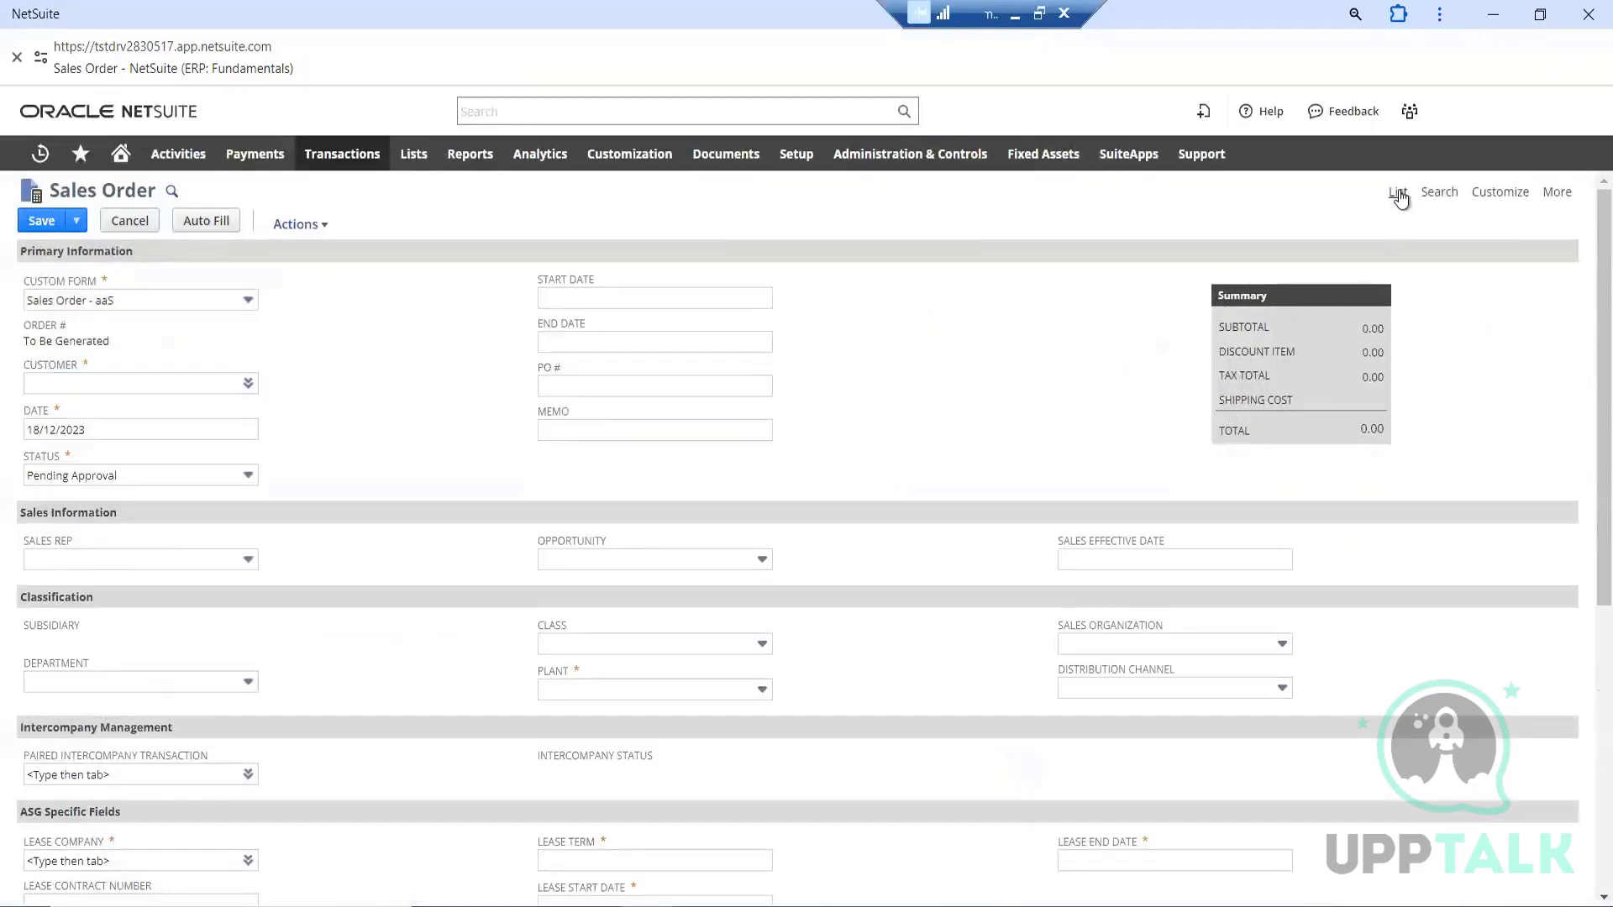
{"action": "left_click", "coordinate": [905, 202]}
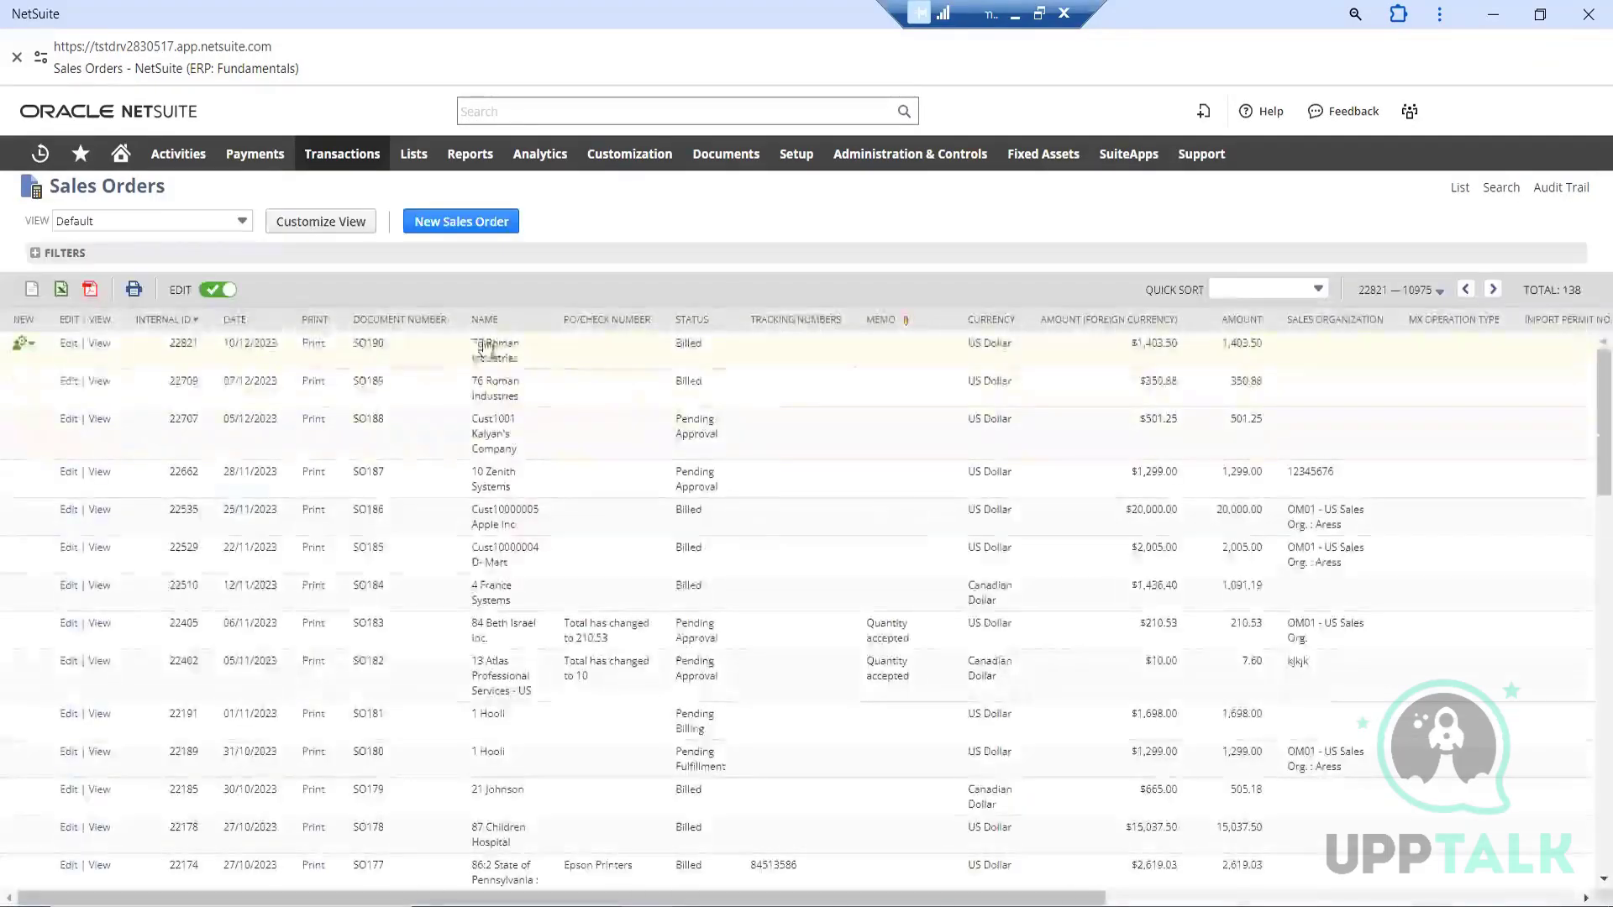
{"action": "scroll", "coordinate": [710, 445], "scroll_direction": "down", "scroll_amount": 6}
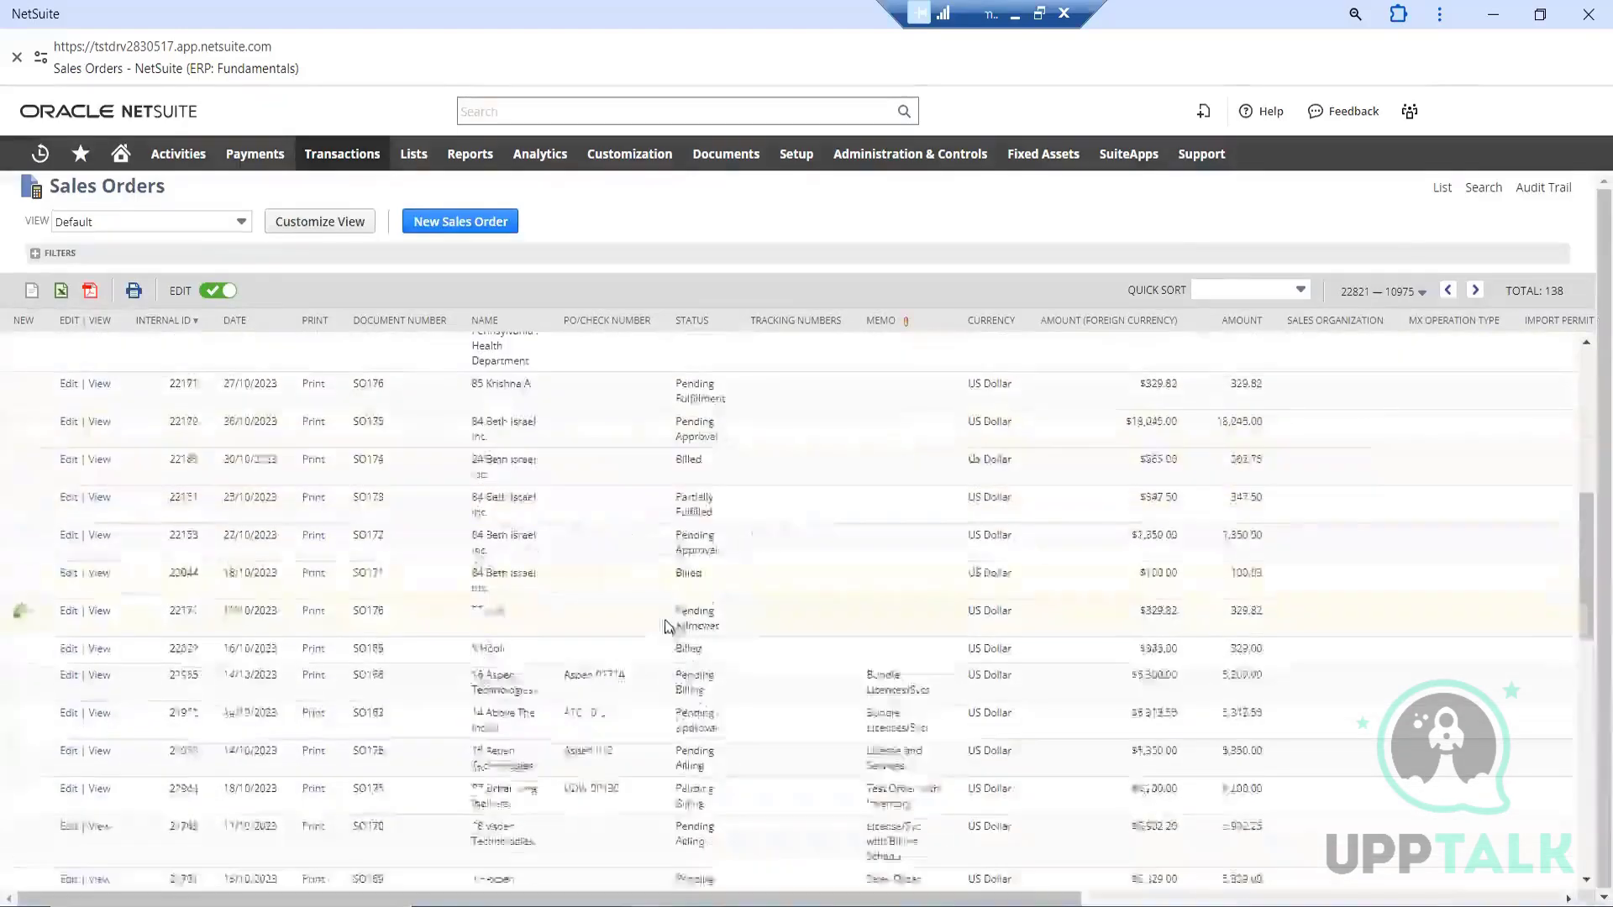
{"action": "scroll", "coordinate": [666, 626], "scroll_direction": "up", "scroll_amount": 6}
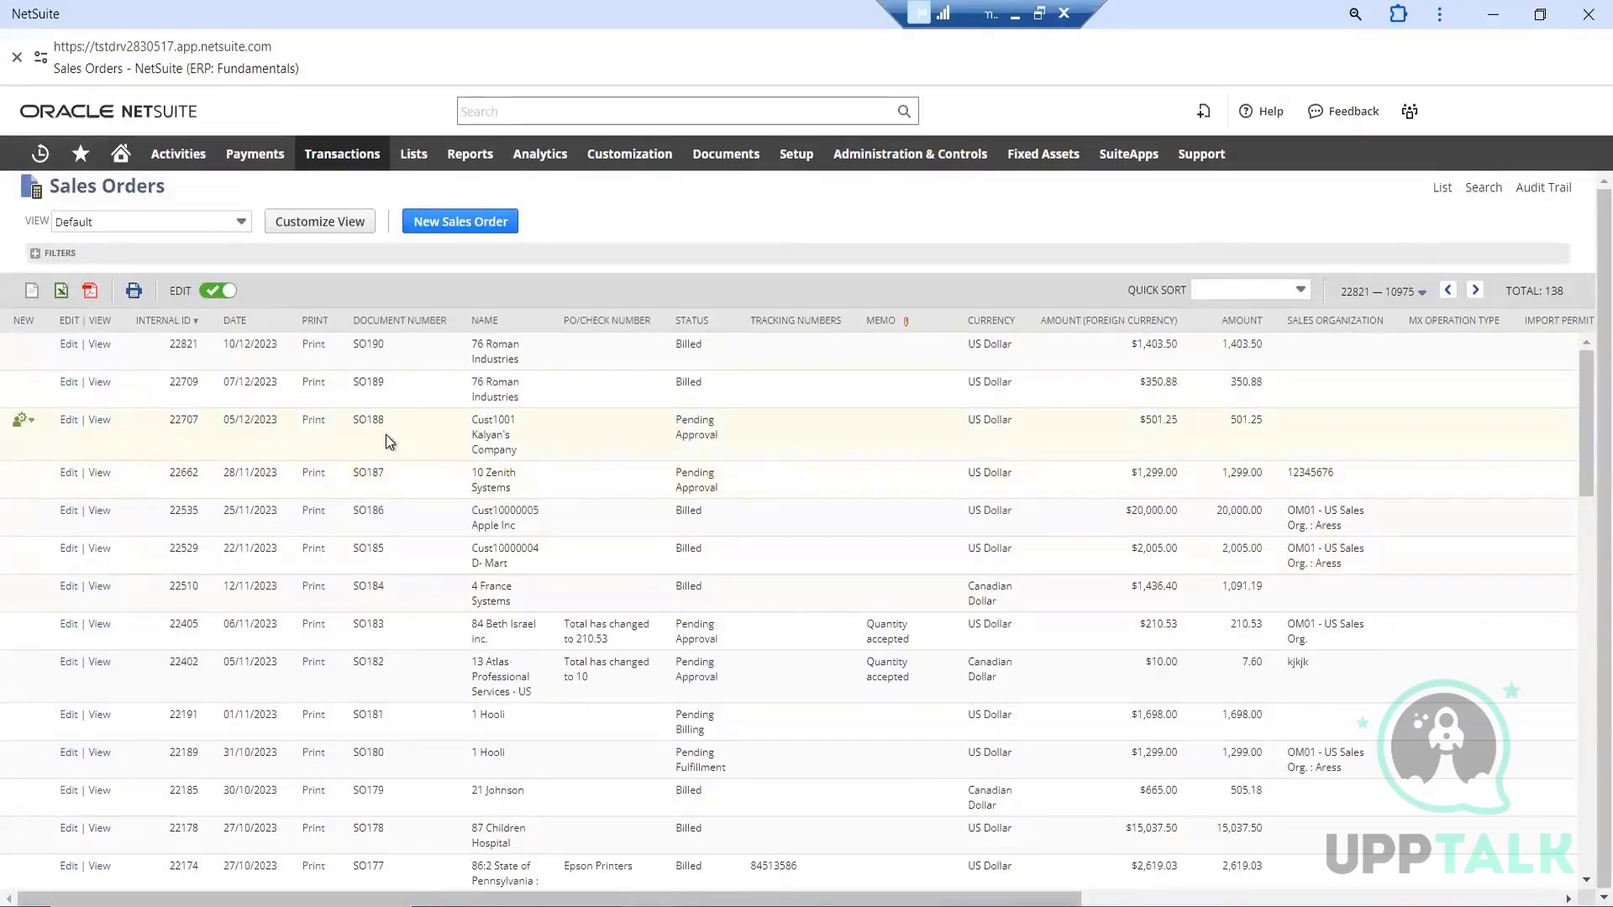
Open the newest 76 Roman Industries sales order, dated 10/12/2023, in view mode down to its item line
{"action": "left_click", "coordinate": [100, 348]}
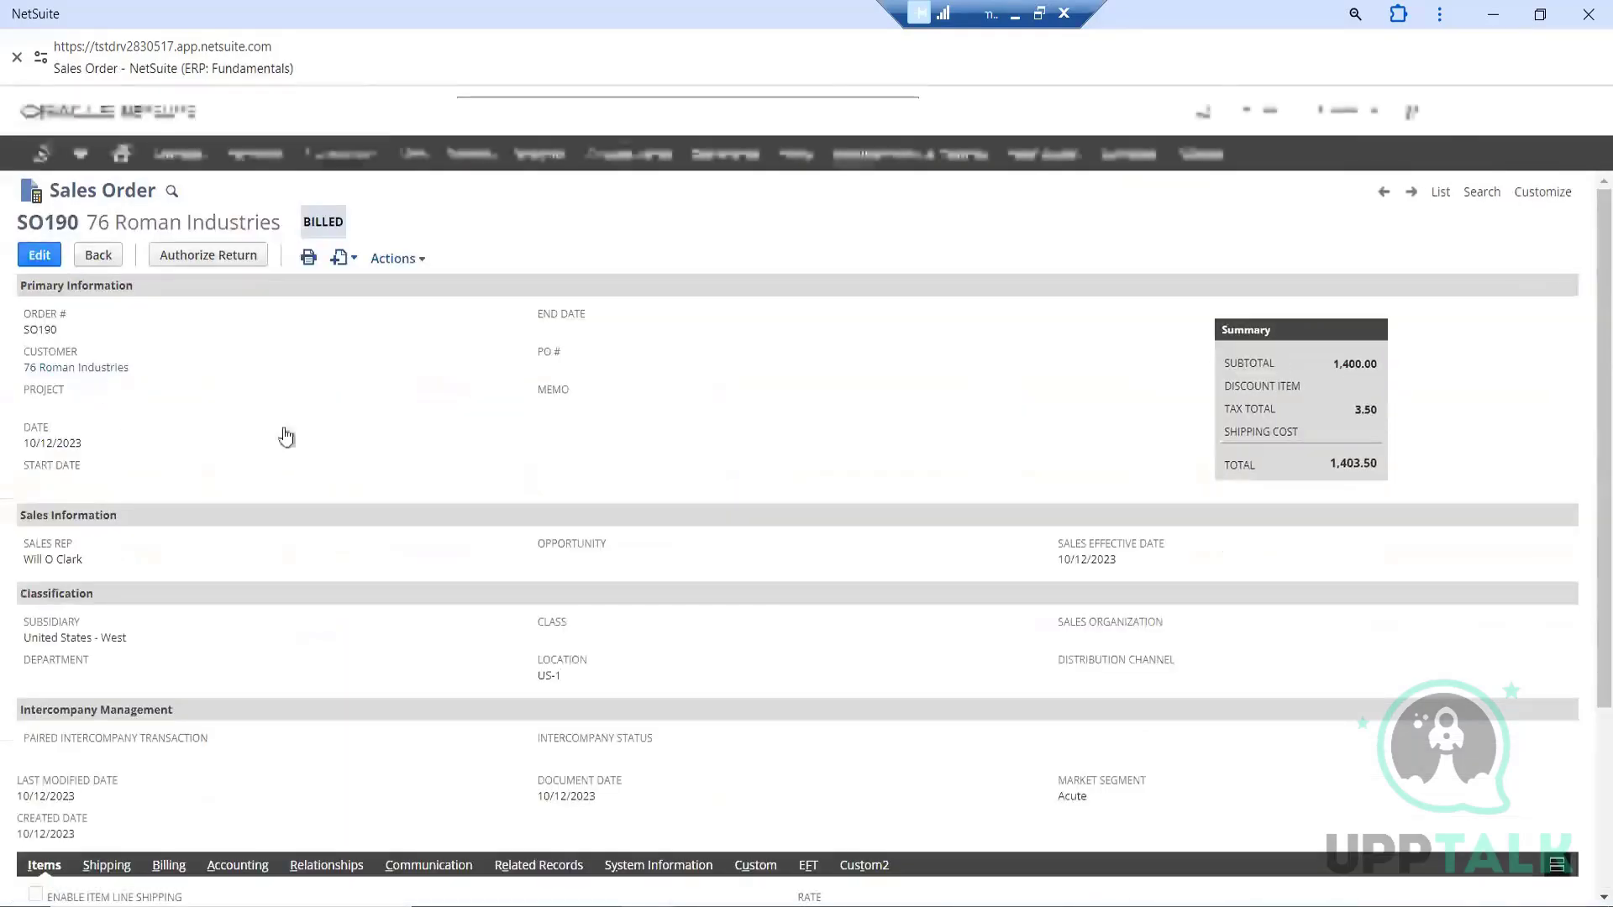
{"action": "scroll", "coordinate": [916, 437], "scroll_direction": "down", "scroll_amount": 3}
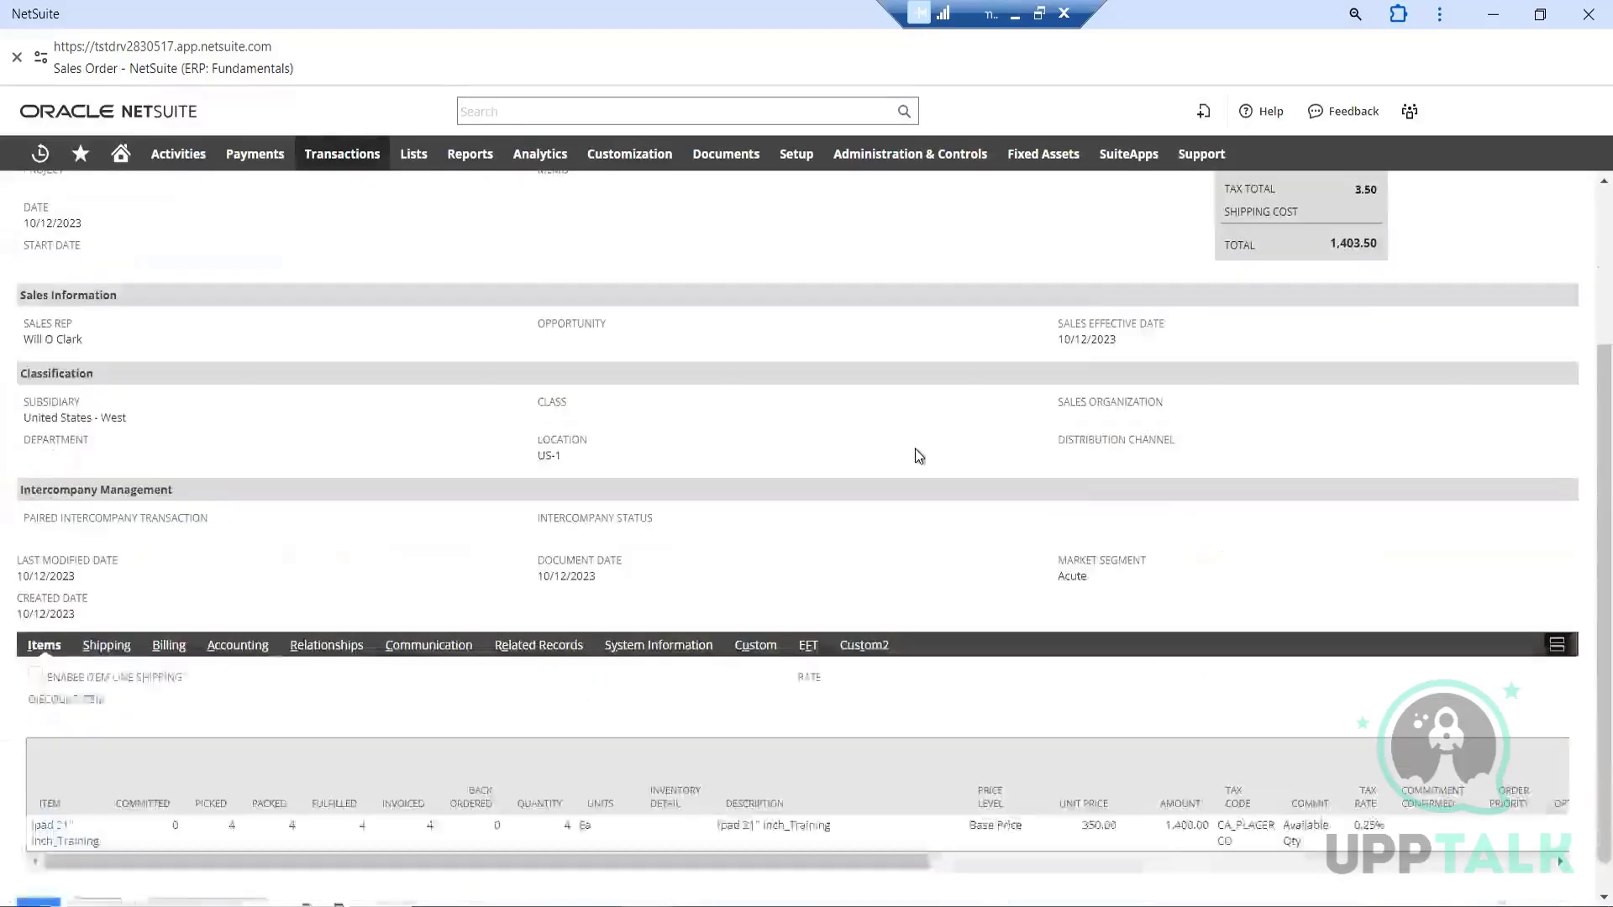
{"action": "scroll", "coordinate": [892, 490], "scroll_direction": "up", "scroll_amount": 3}
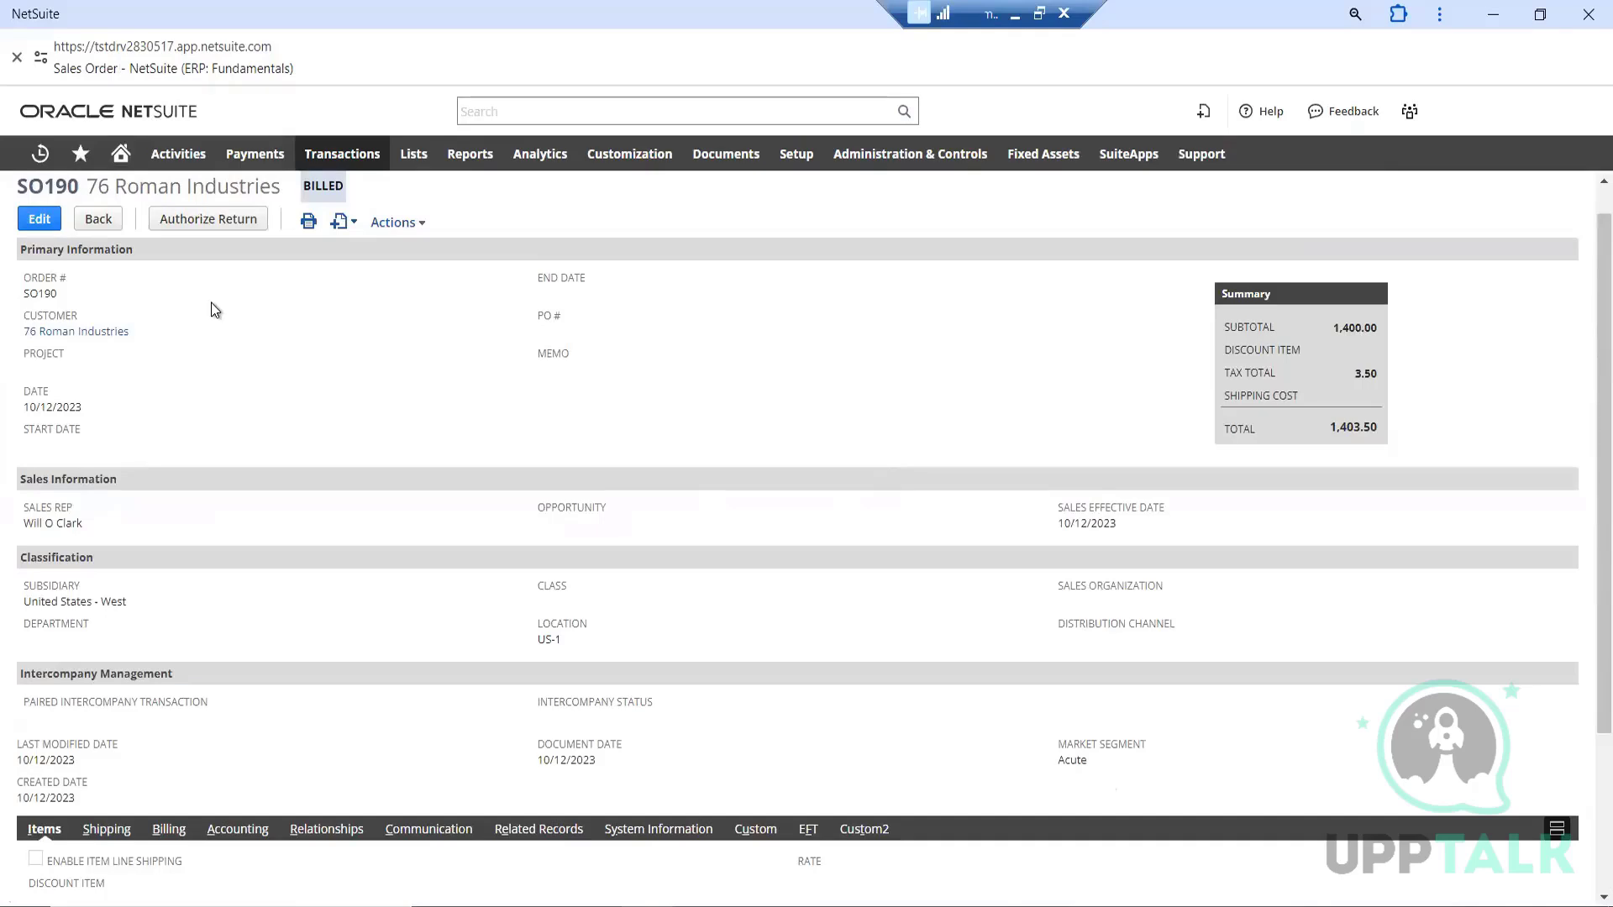
{"action": "mouse_move", "coordinate": [342, 154]}
{"action": "mouse_move", "coordinate": [348, 336]}
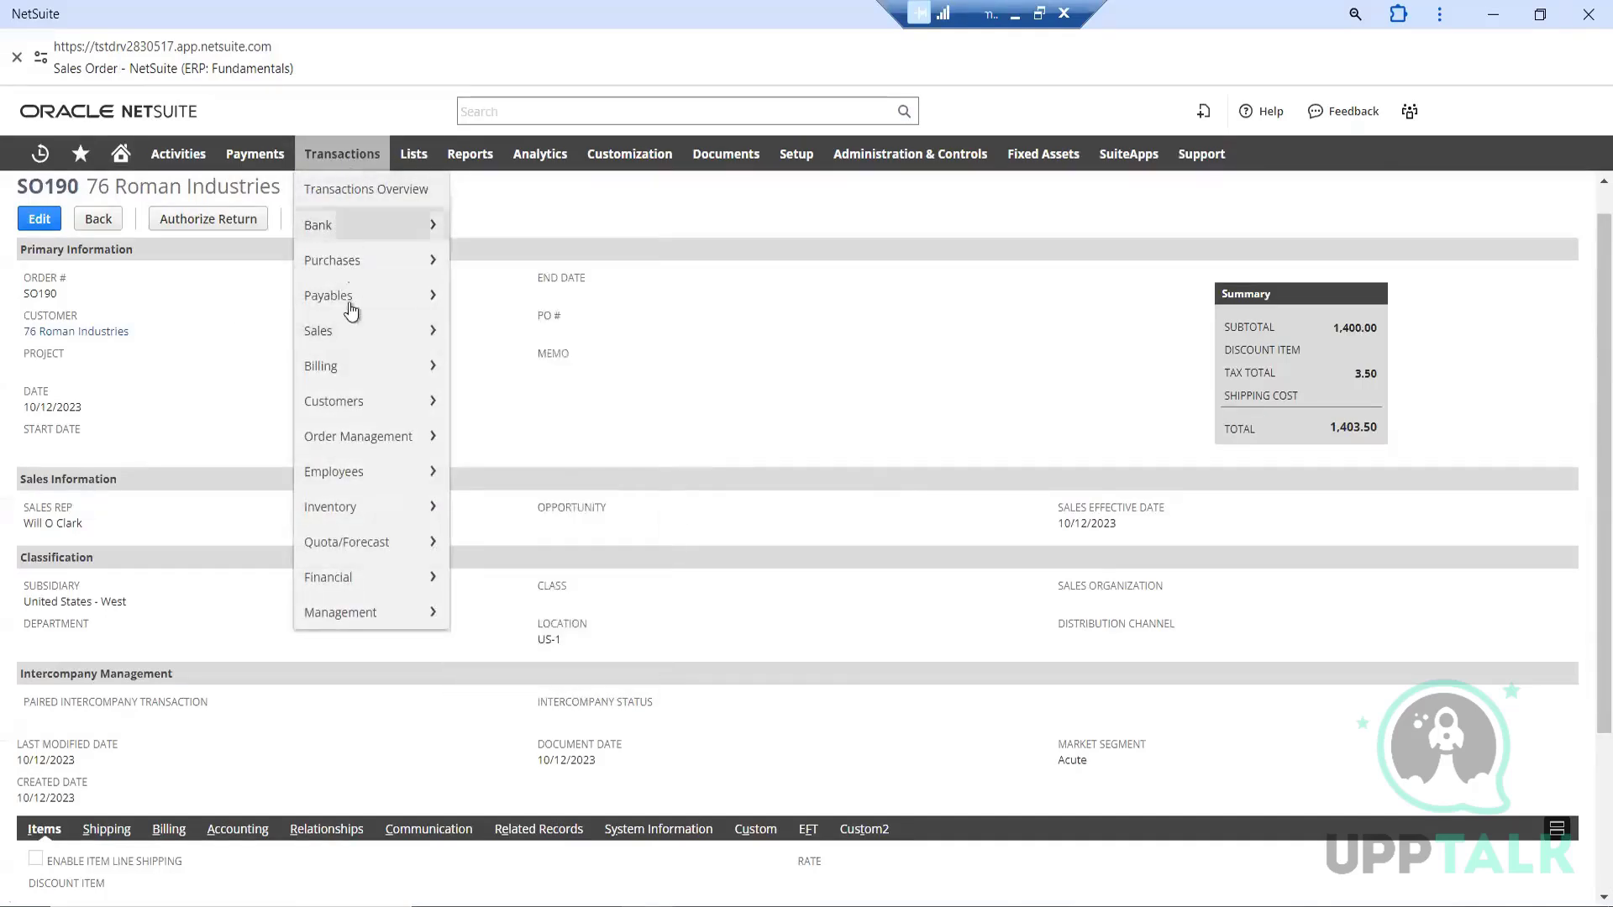
{"action": "mouse_move", "coordinate": [509, 403]}
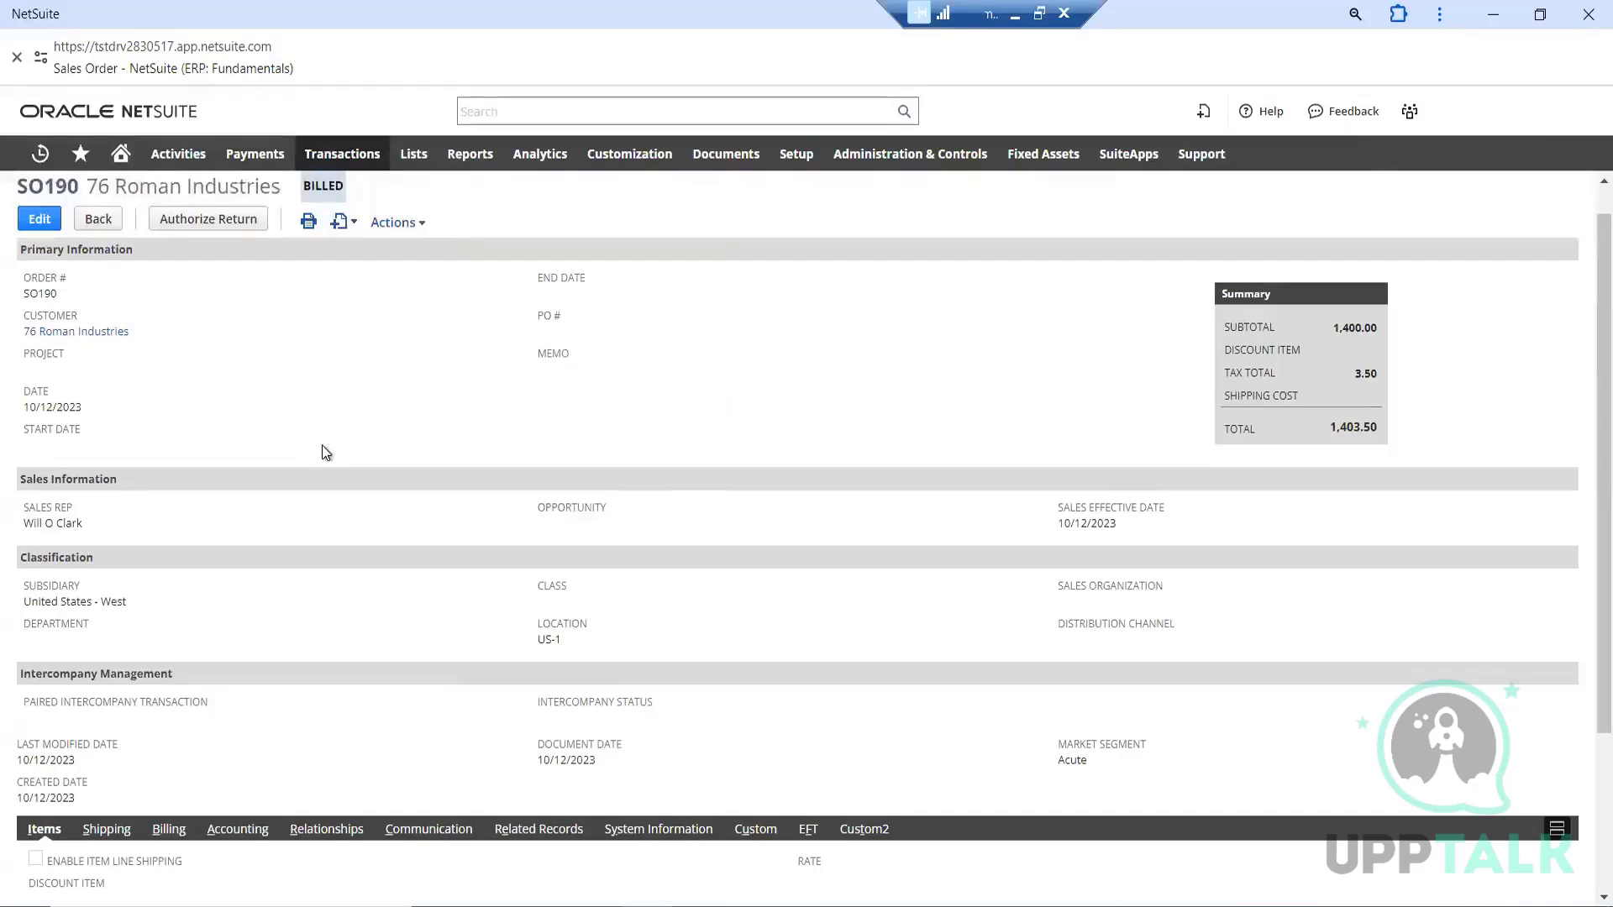
Examine the sales order's customer, date, sales and classification fields, summary and item line quantities
{"action": "scroll", "coordinate": [326, 452], "scroll_direction": "down", "scroll_amount": 1}
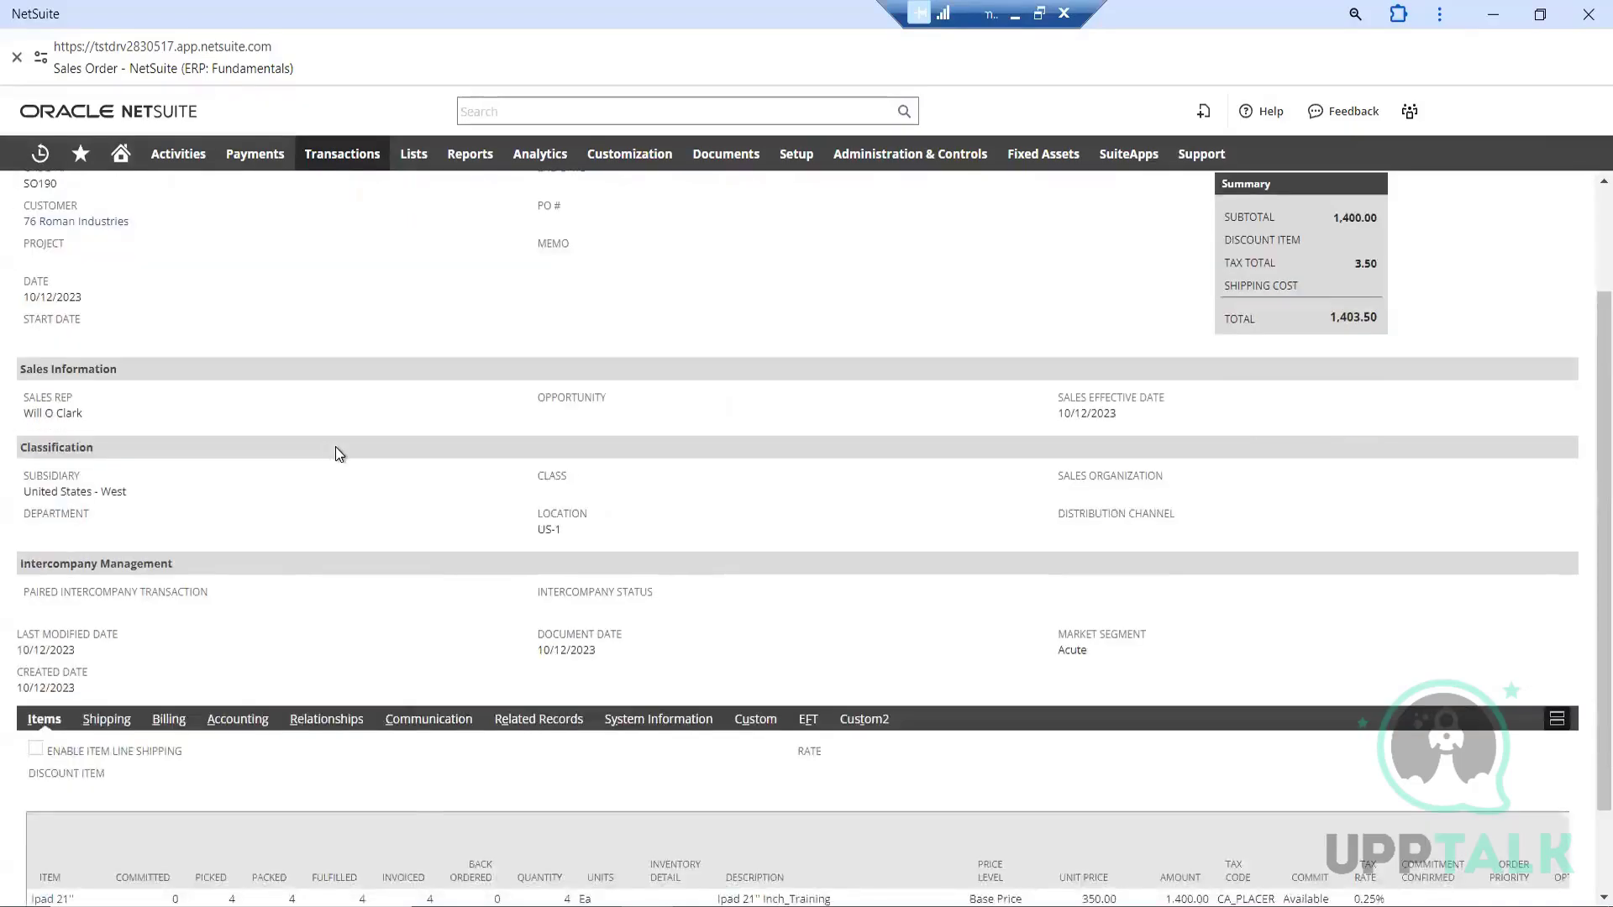
{"action": "scroll", "coordinate": [339, 454], "scroll_direction": "up", "scroll_amount": 1}
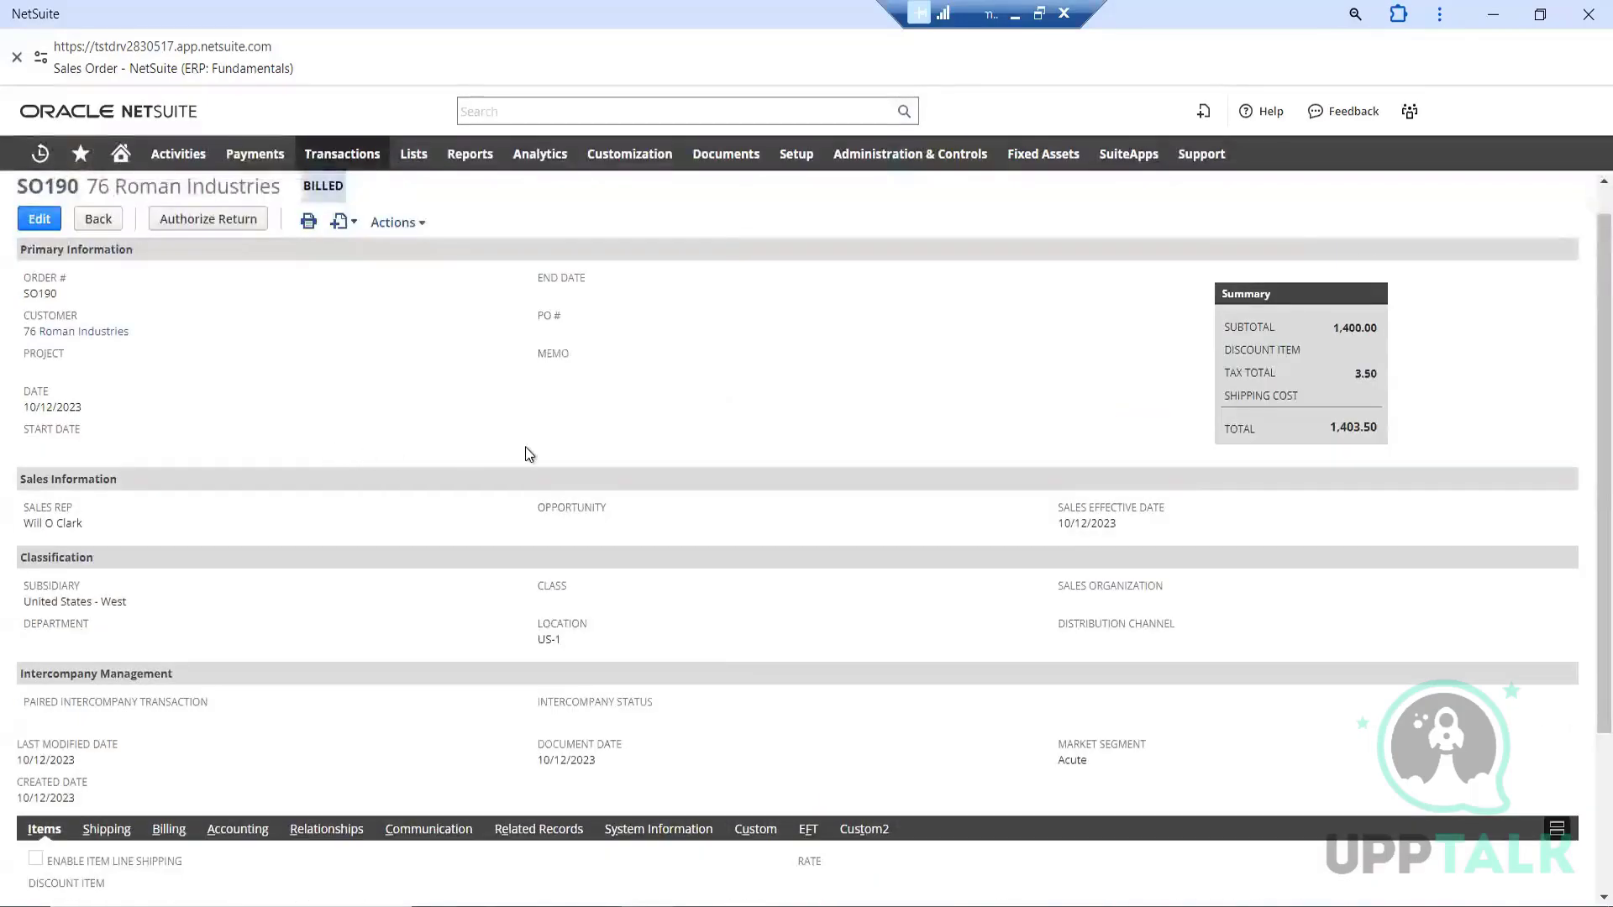
{"action": "scroll", "coordinate": [345, 452], "scroll_direction": "down", "scroll_amount": 2}
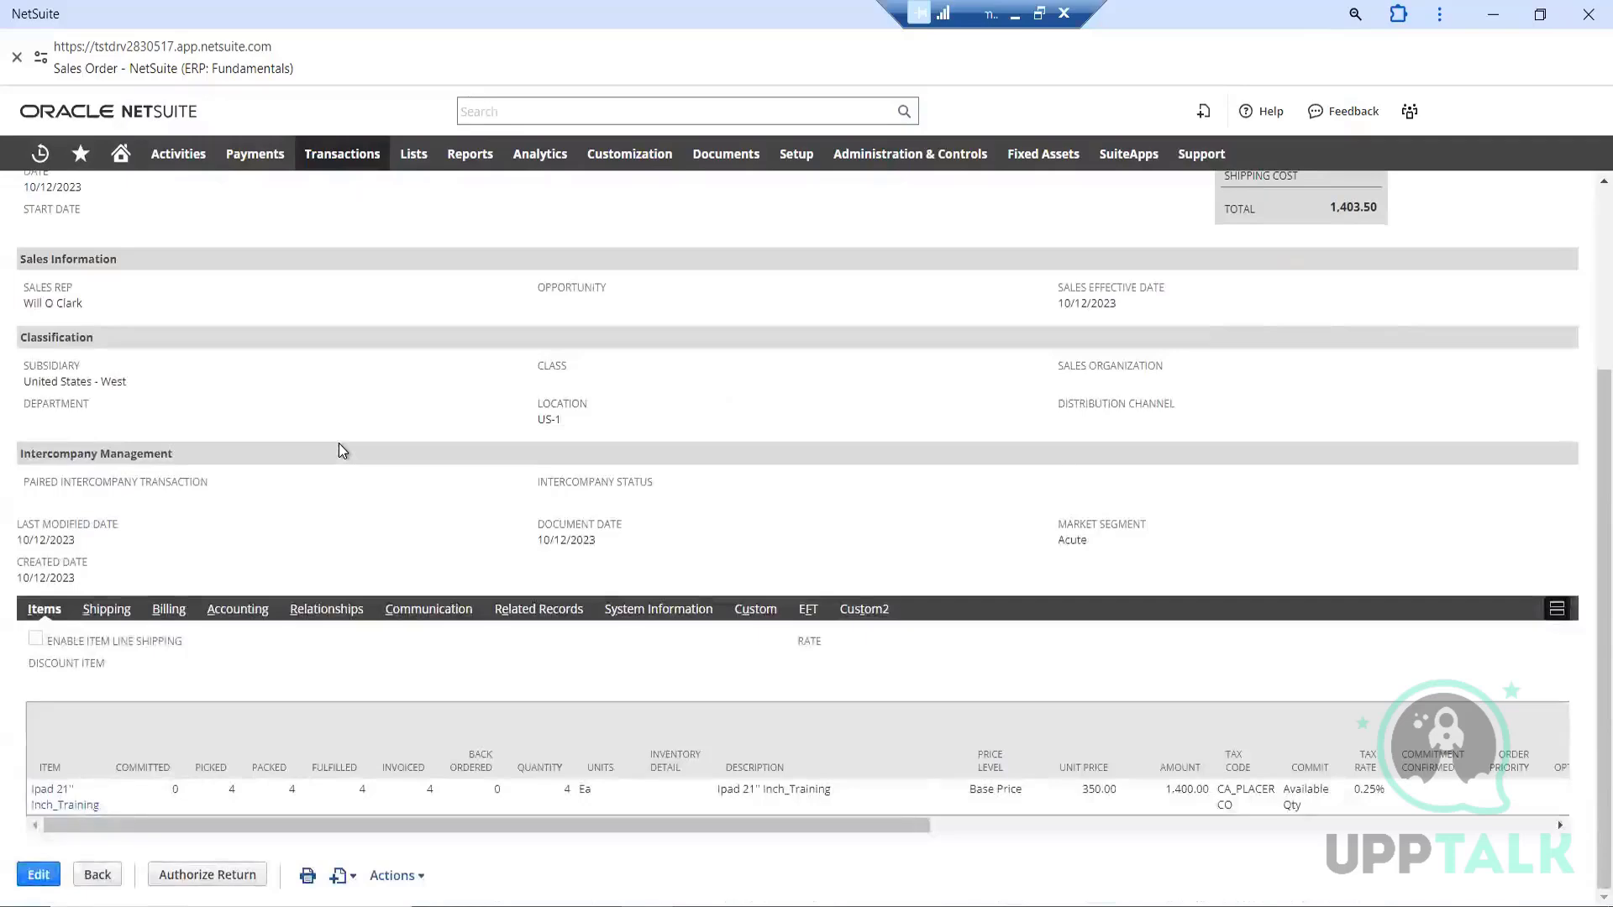
{"action": "scroll", "coordinate": [342, 451], "scroll_direction": "up", "scroll_amount": 3}
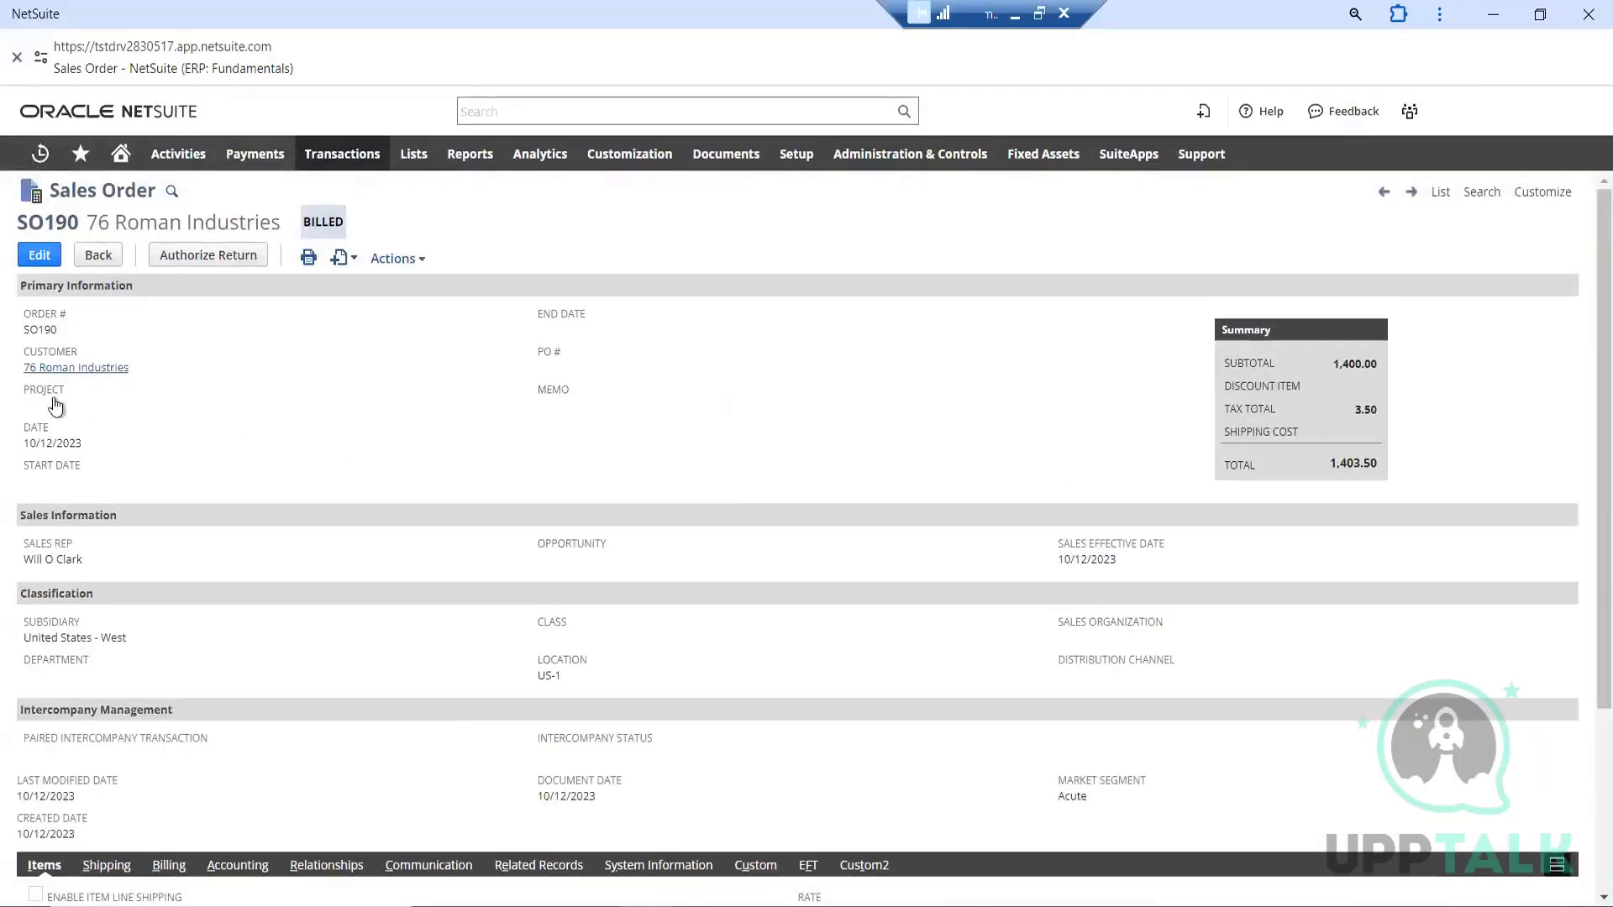
{"action": "scroll", "coordinate": [57, 445], "scroll_direction": "down", "scroll_amount": 1}
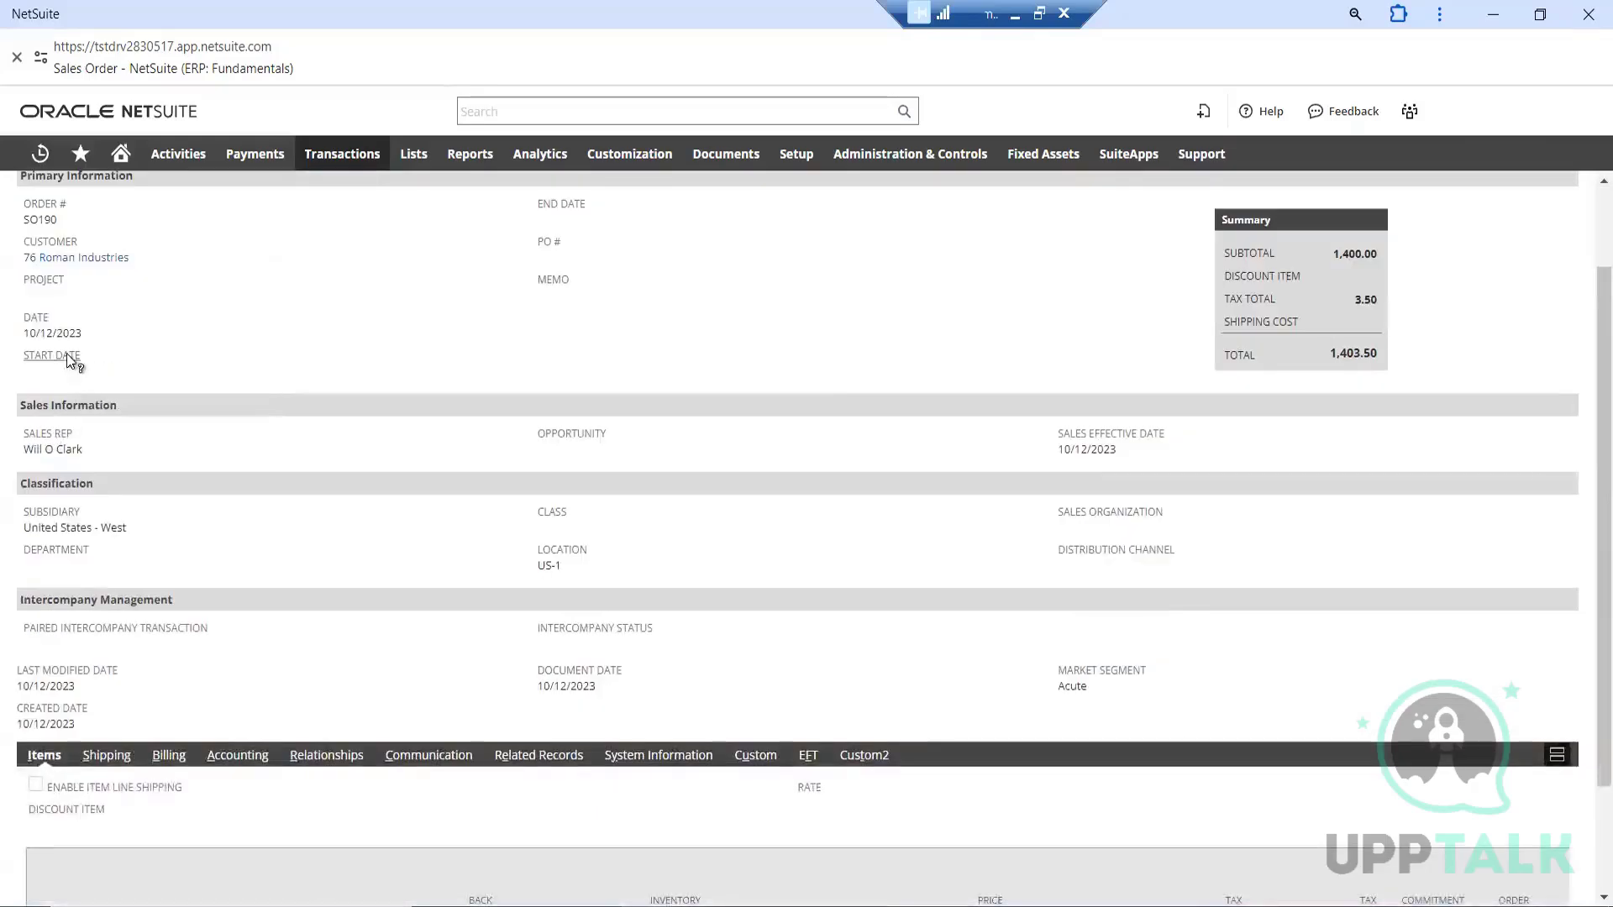
{"action": "scroll", "coordinate": [90, 504], "scroll_direction": "down", "scroll_amount": 1}
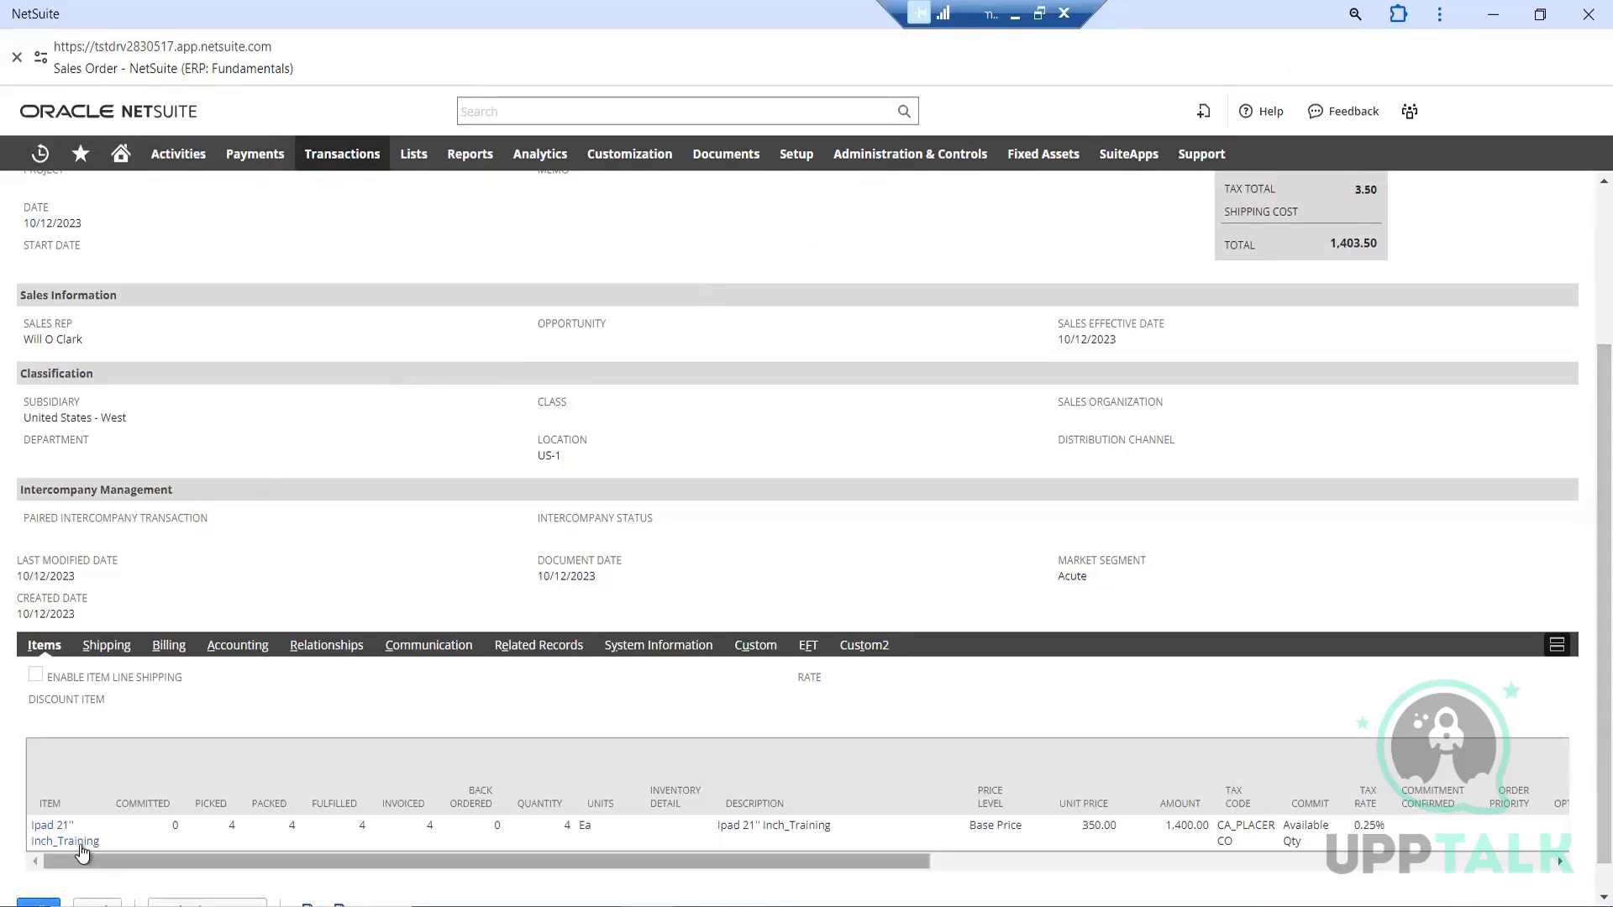
{"action": "mouse_move", "coordinate": [110, 851]}
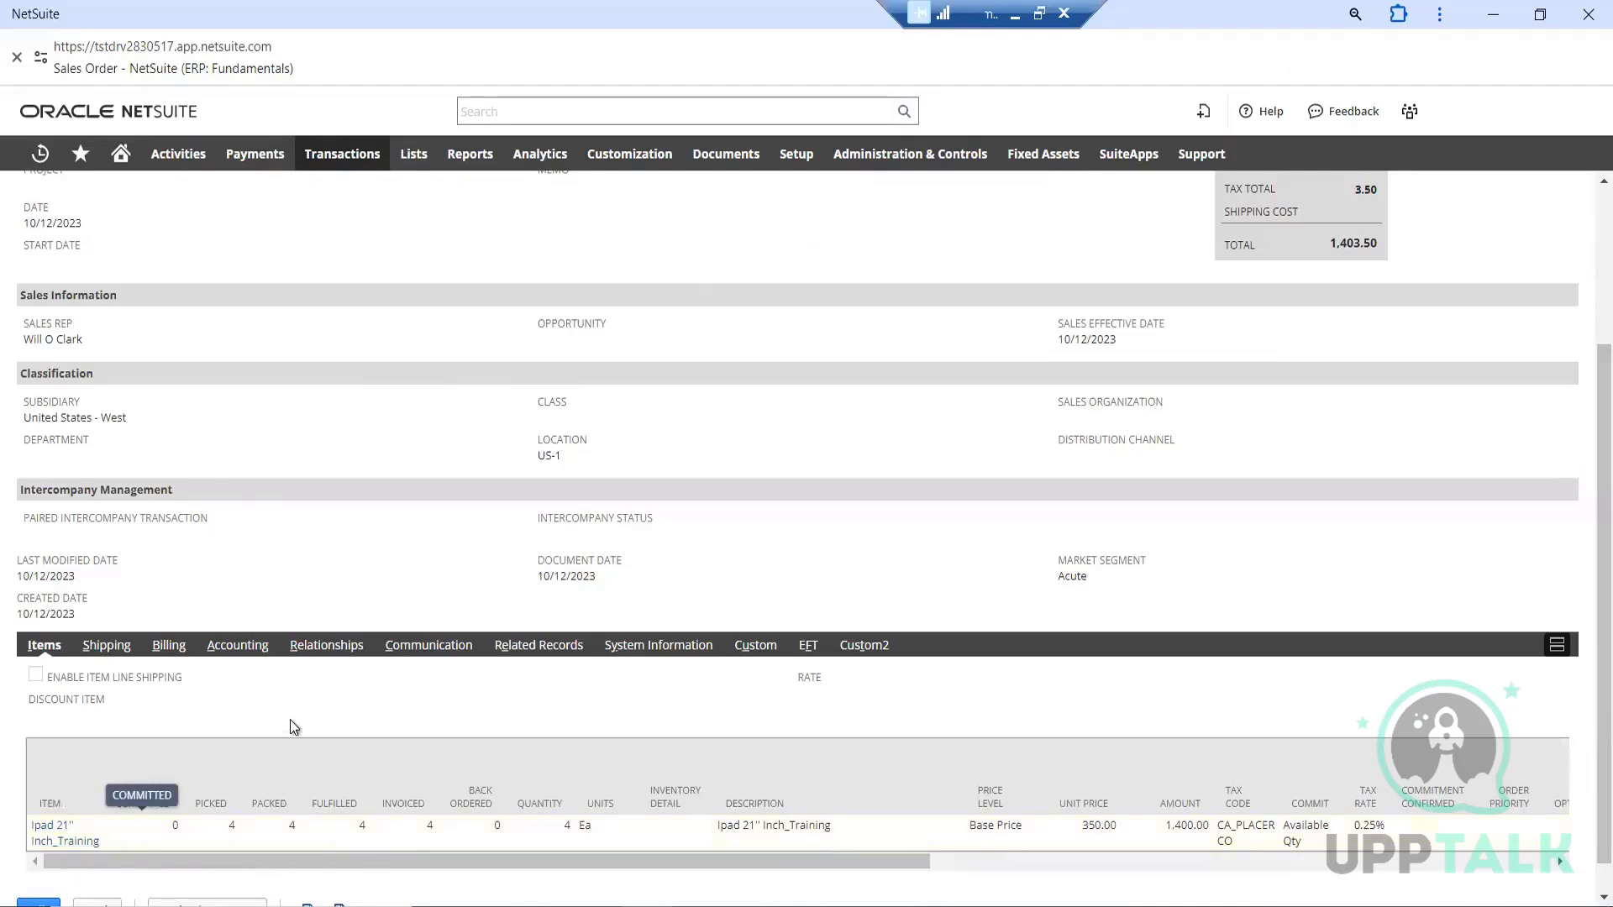
{"action": "scroll", "coordinate": [294, 727], "scroll_direction": "up", "scroll_amount": 3}
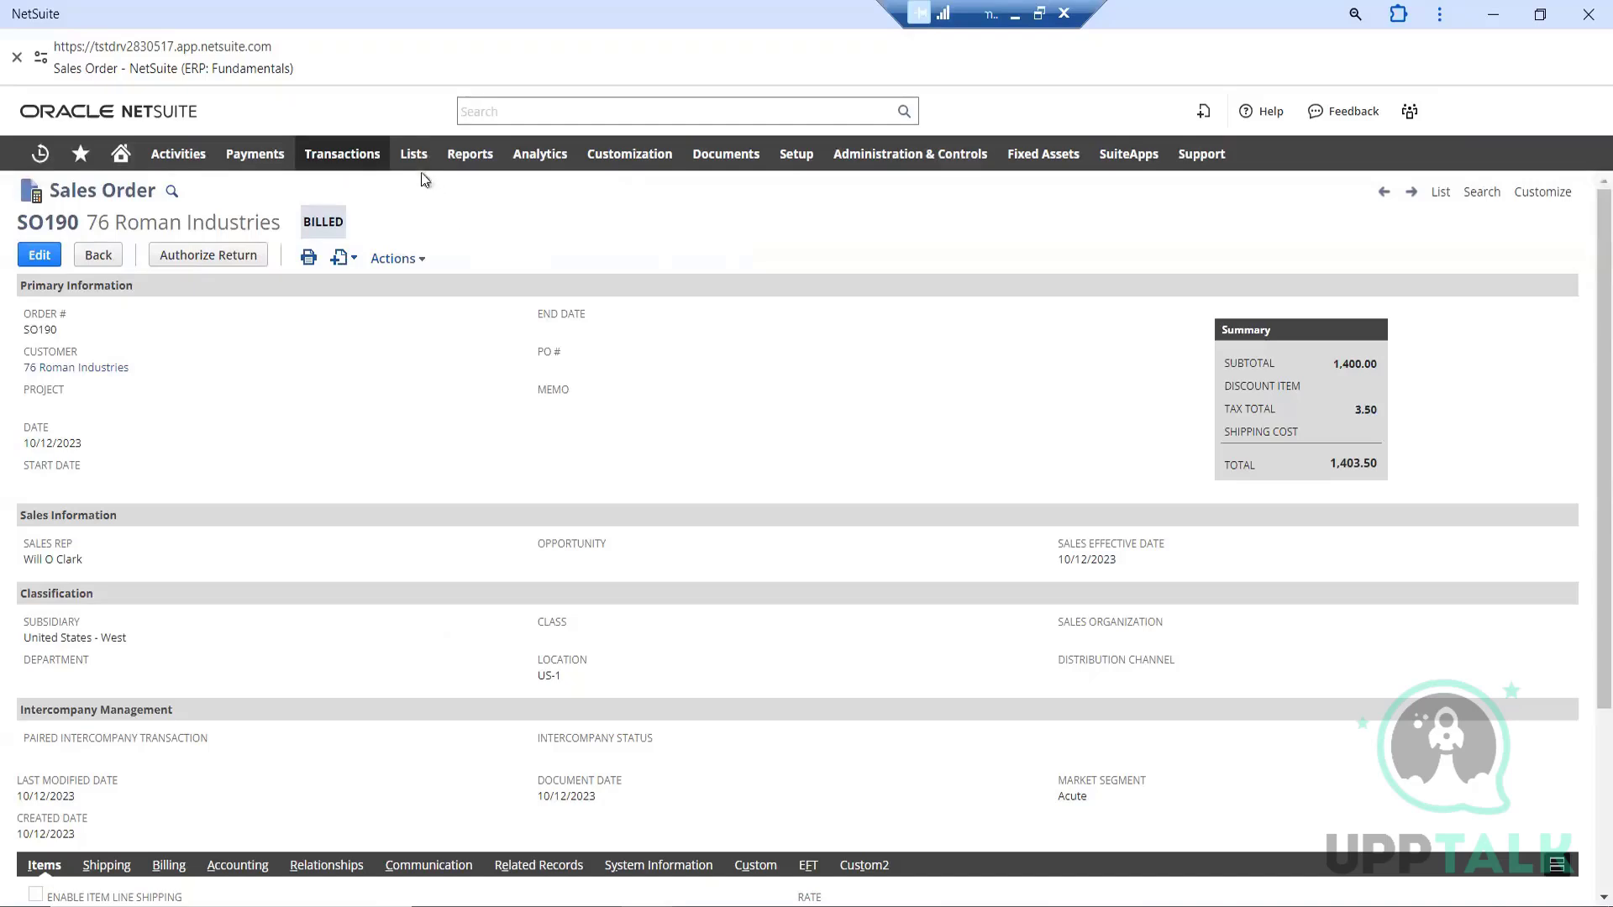
{"action": "mouse_move", "coordinate": [413, 153]}
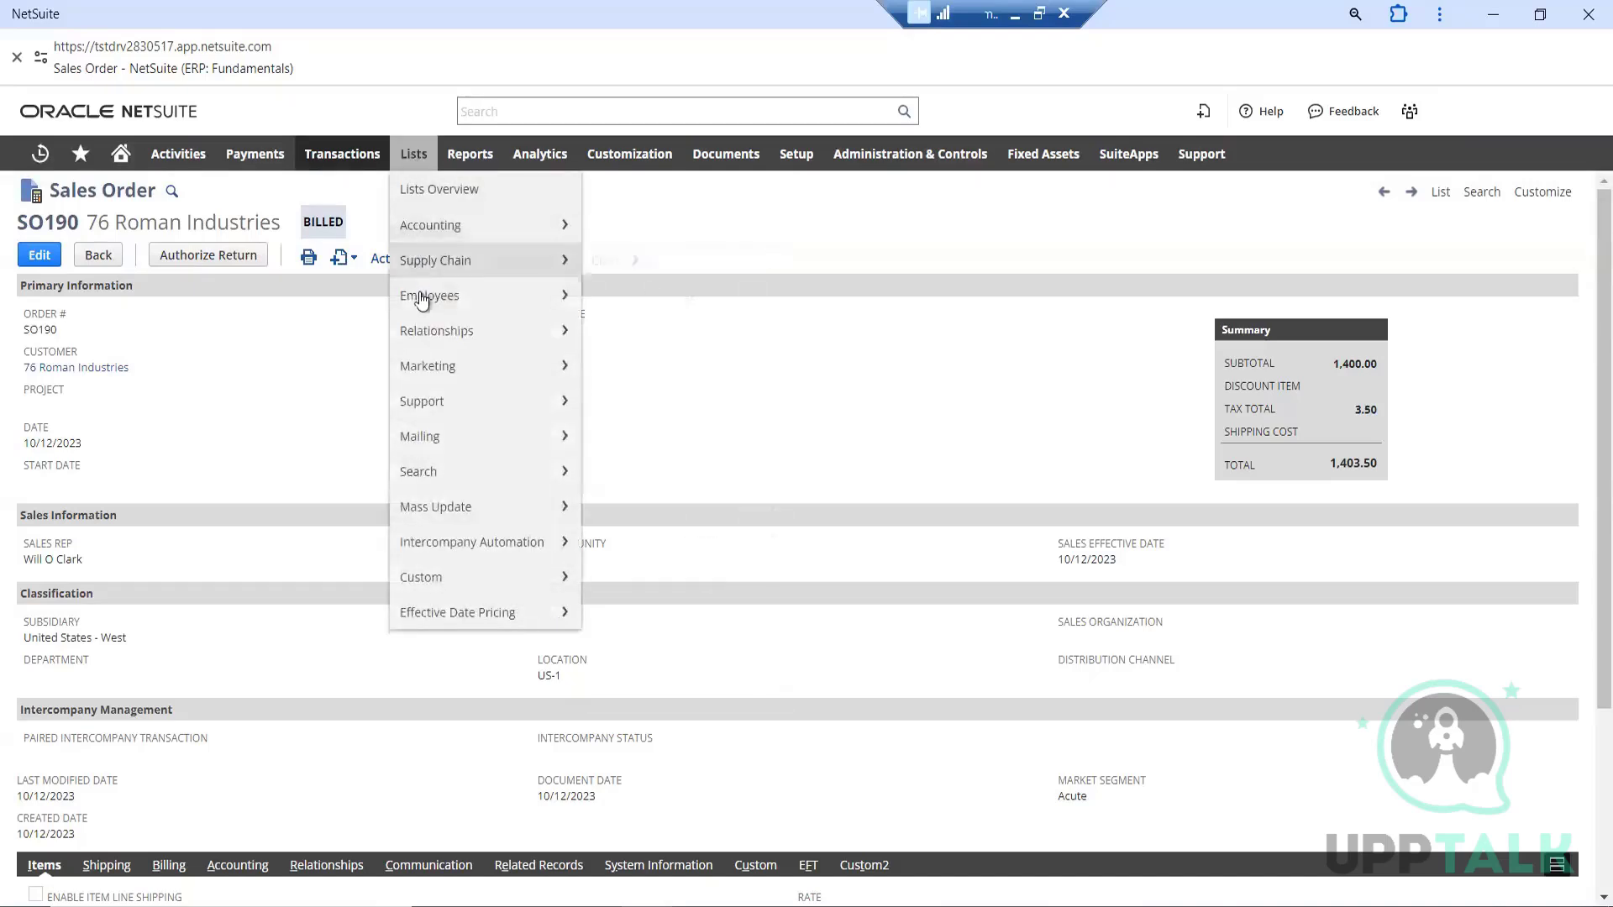
{"action": "mouse_move", "coordinate": [421, 301]}
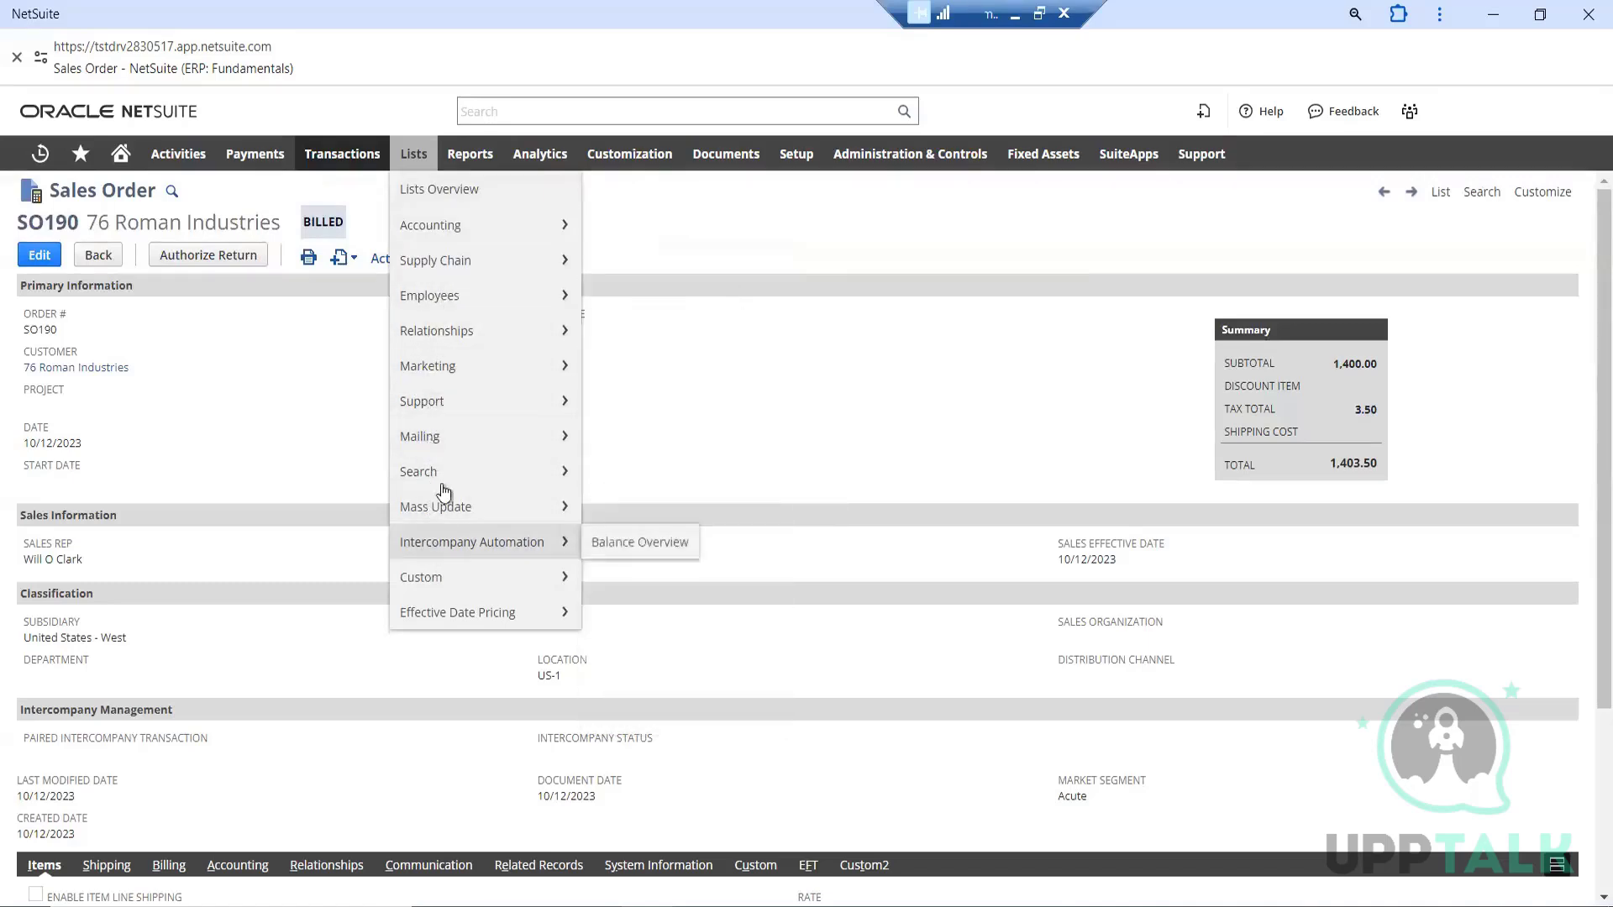
{"action": "mouse_move", "coordinate": [442, 461]}
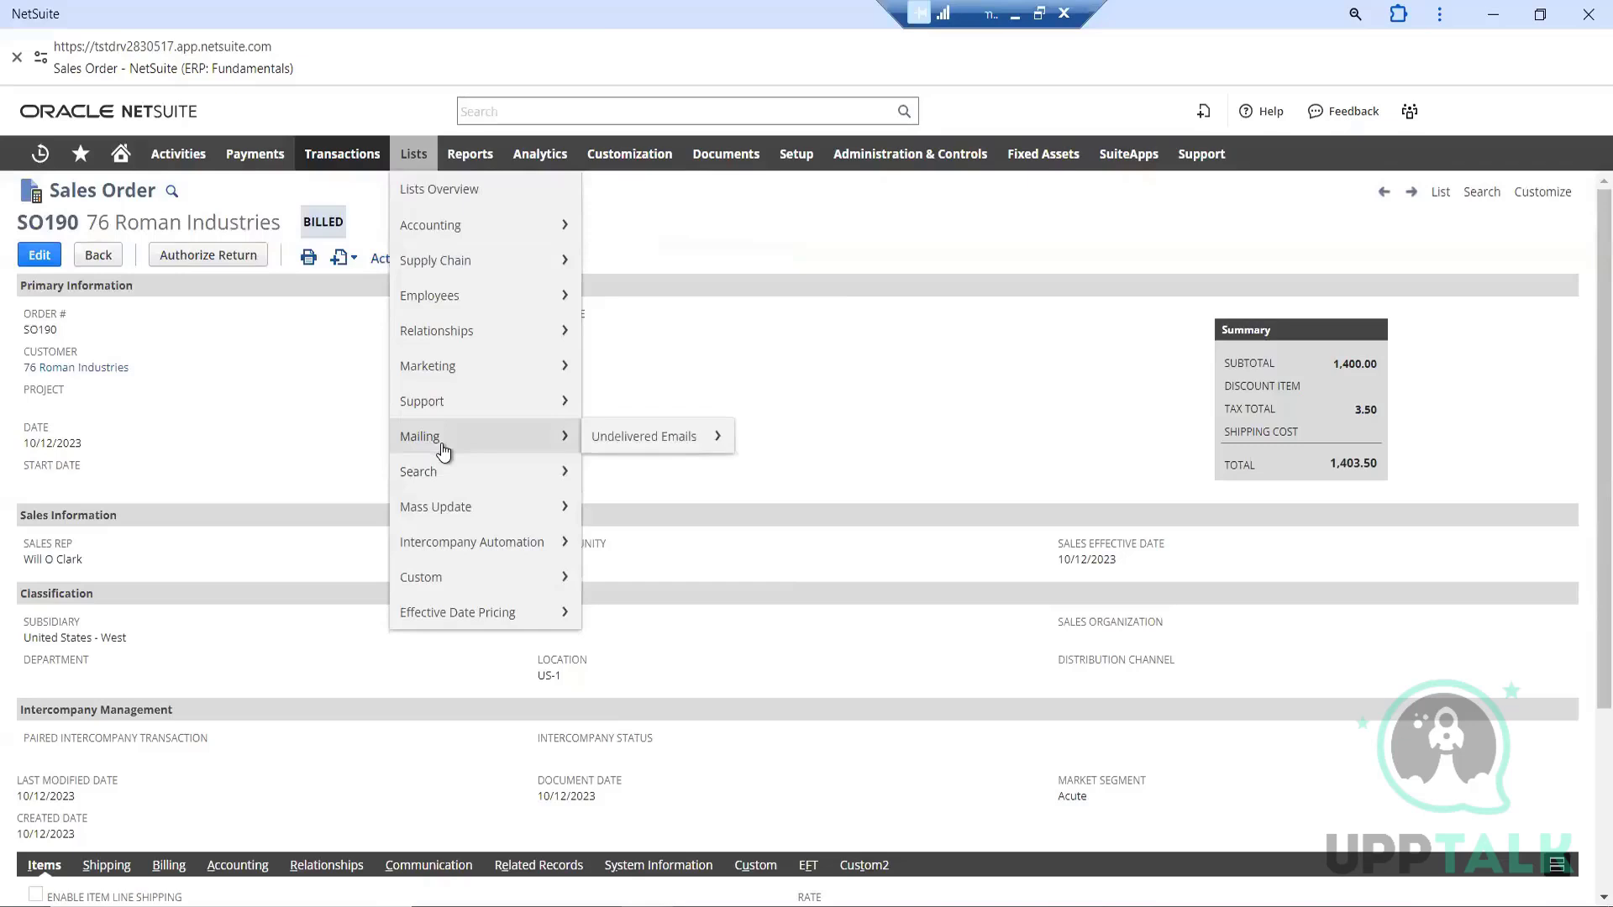
{"action": "mouse_move", "coordinate": [453, 404]}
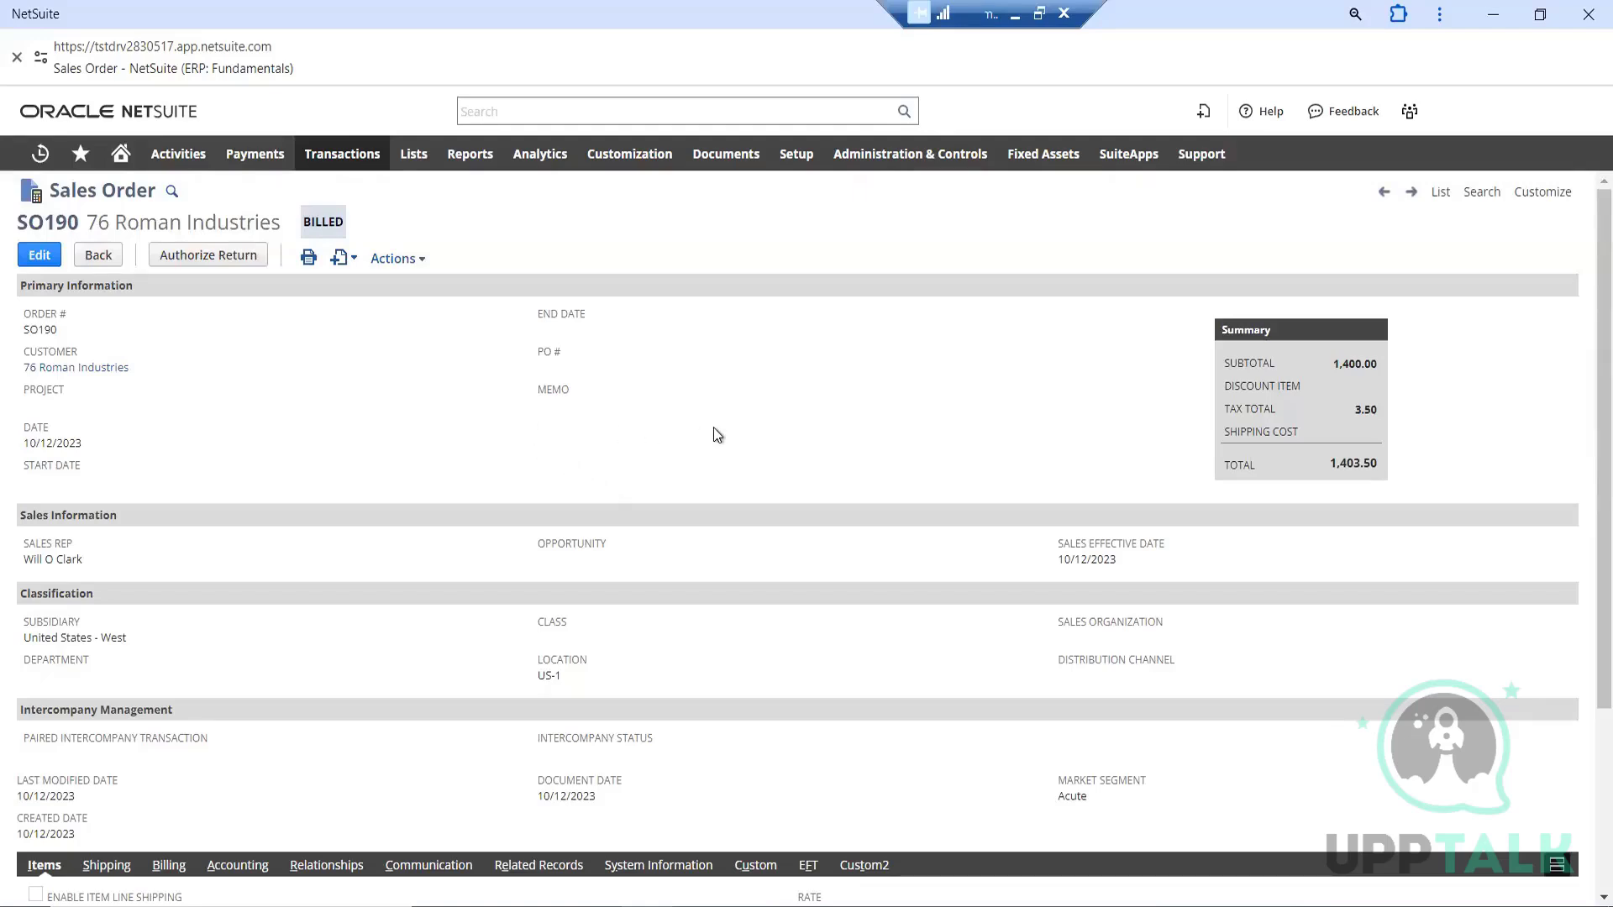
{"action": "scroll", "coordinate": [717, 434], "scroll_direction": "down", "scroll_amount": 1}
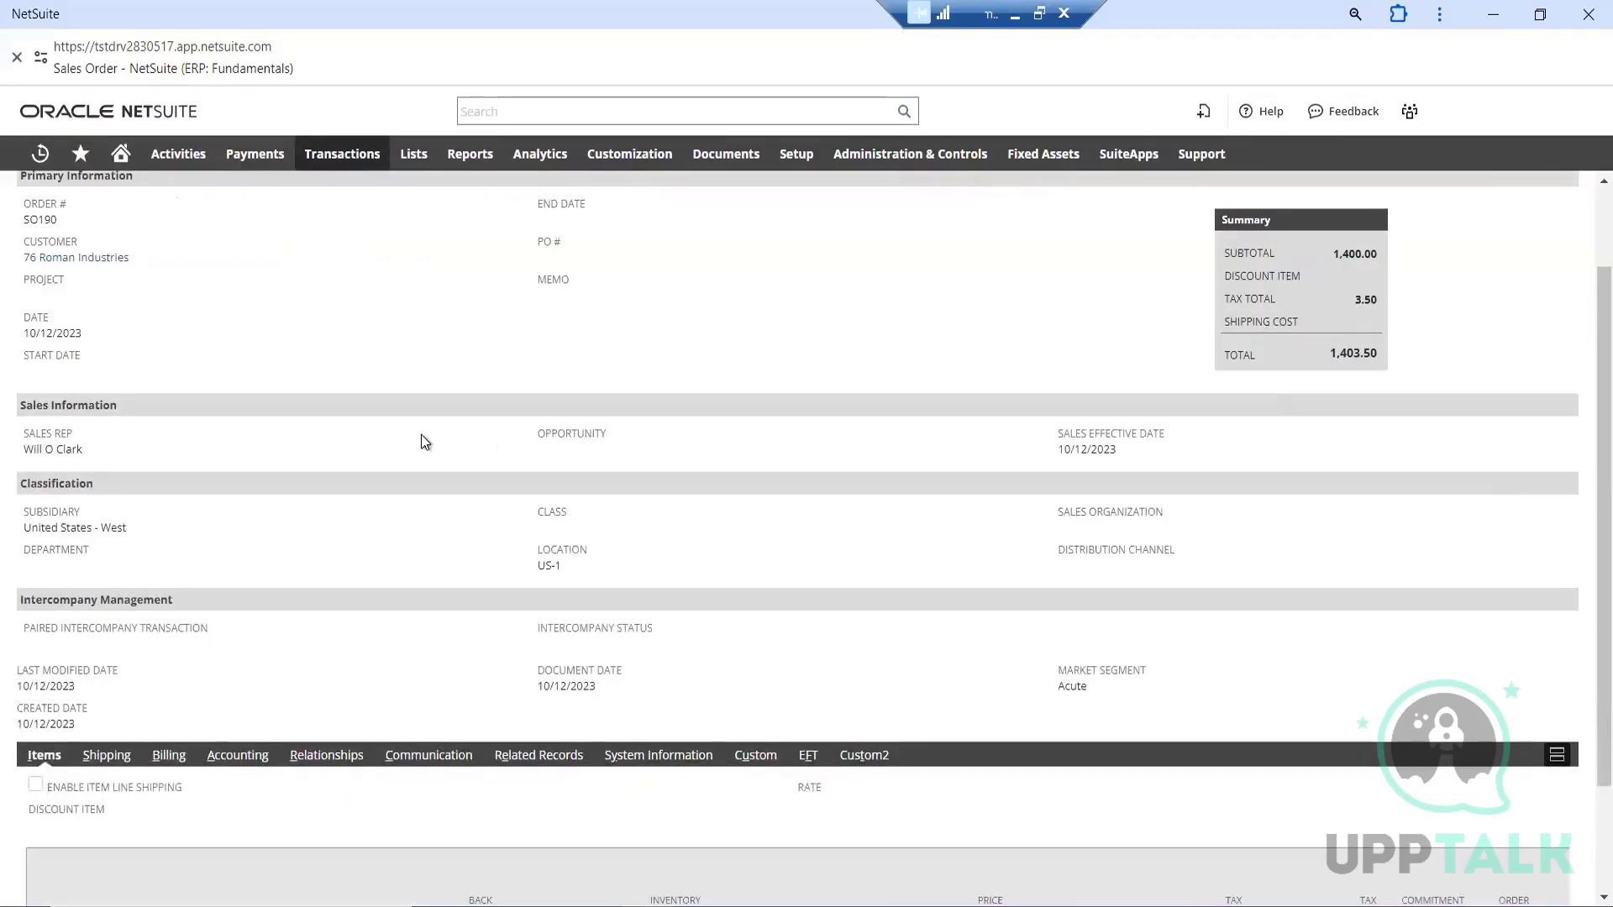
{"action": "scroll", "coordinate": [420, 435], "scroll_direction": "down", "scroll_amount": 2}
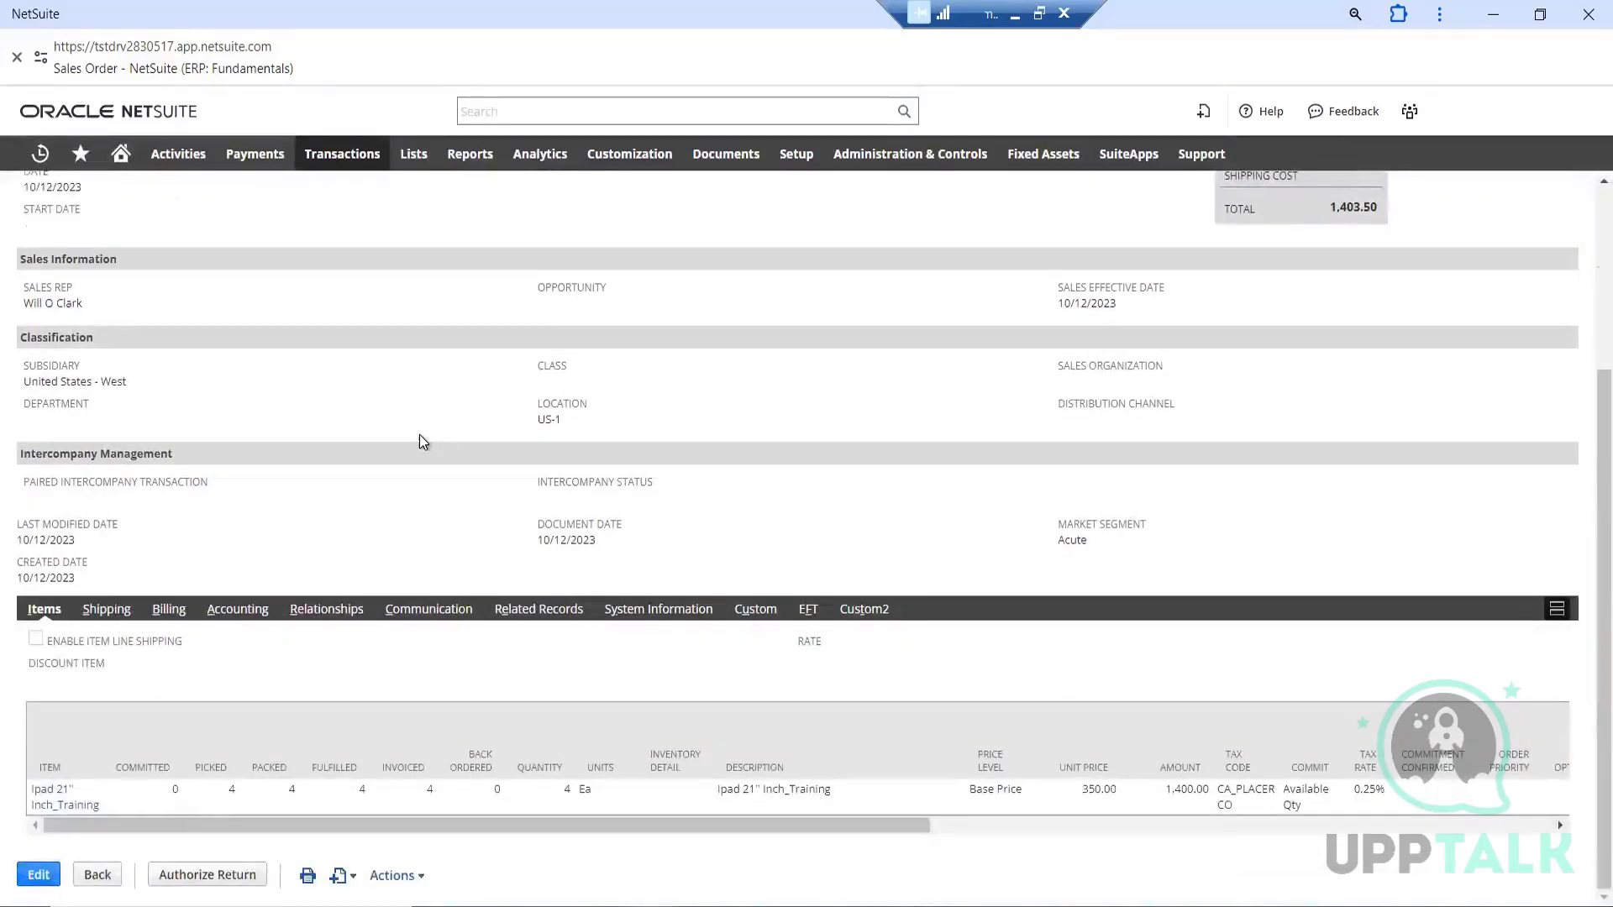
Review the billed sales order's header sections and item line, and open the order for editing
{"action": "scroll", "coordinate": [421, 435], "scroll_direction": "up", "scroll_amount": 3}
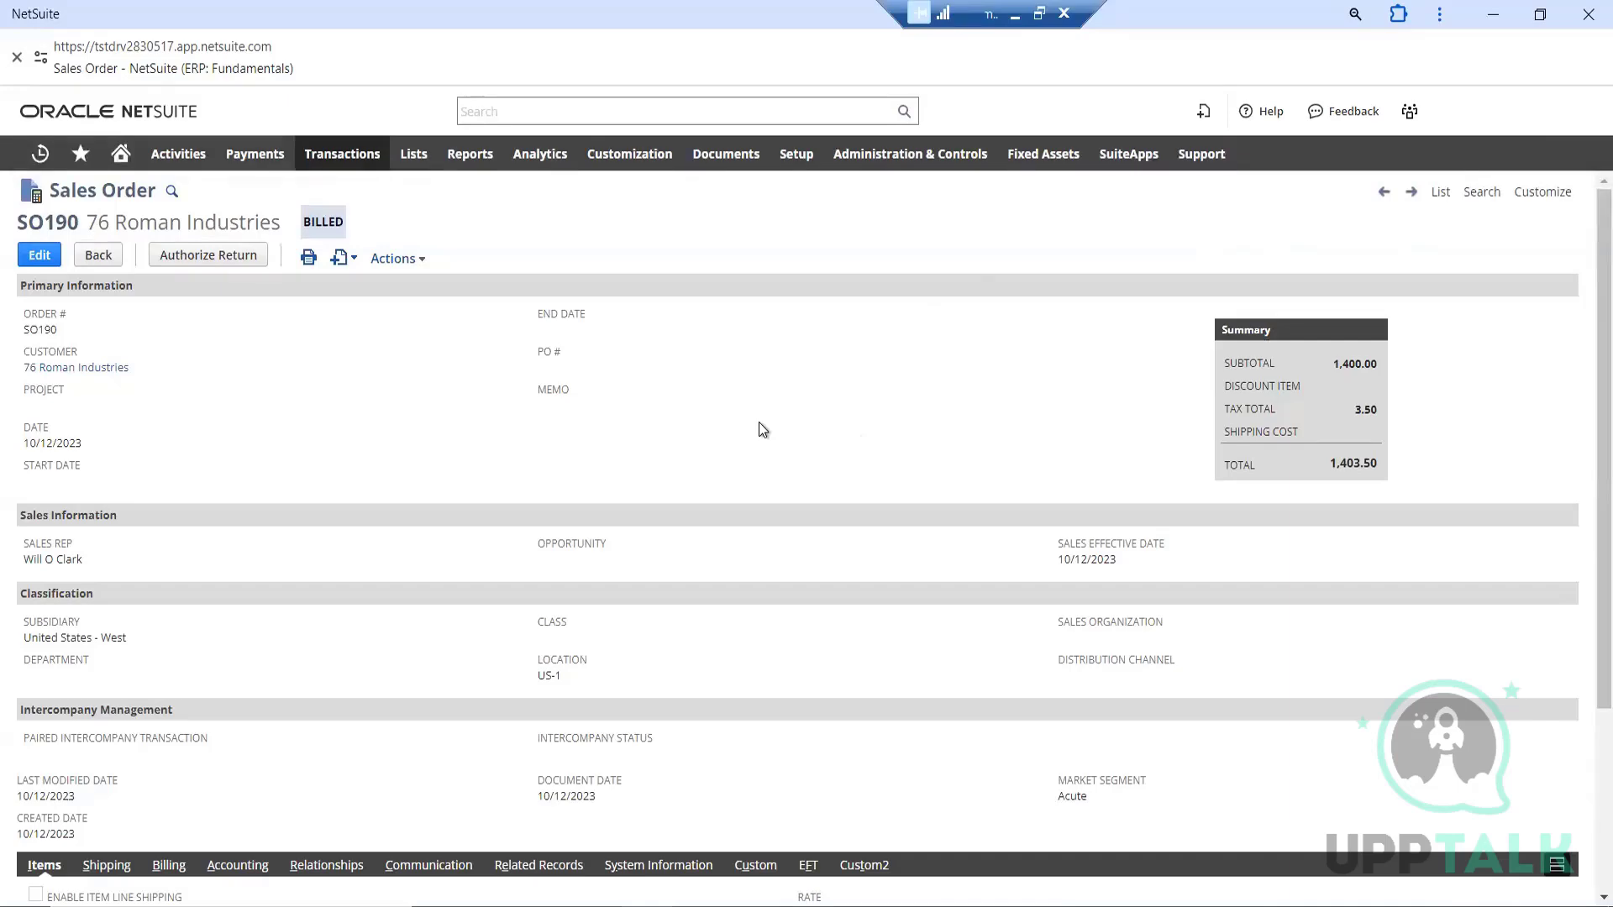
{"action": "scroll", "coordinate": [759, 422], "scroll_direction": "down", "scroll_amount": 3}
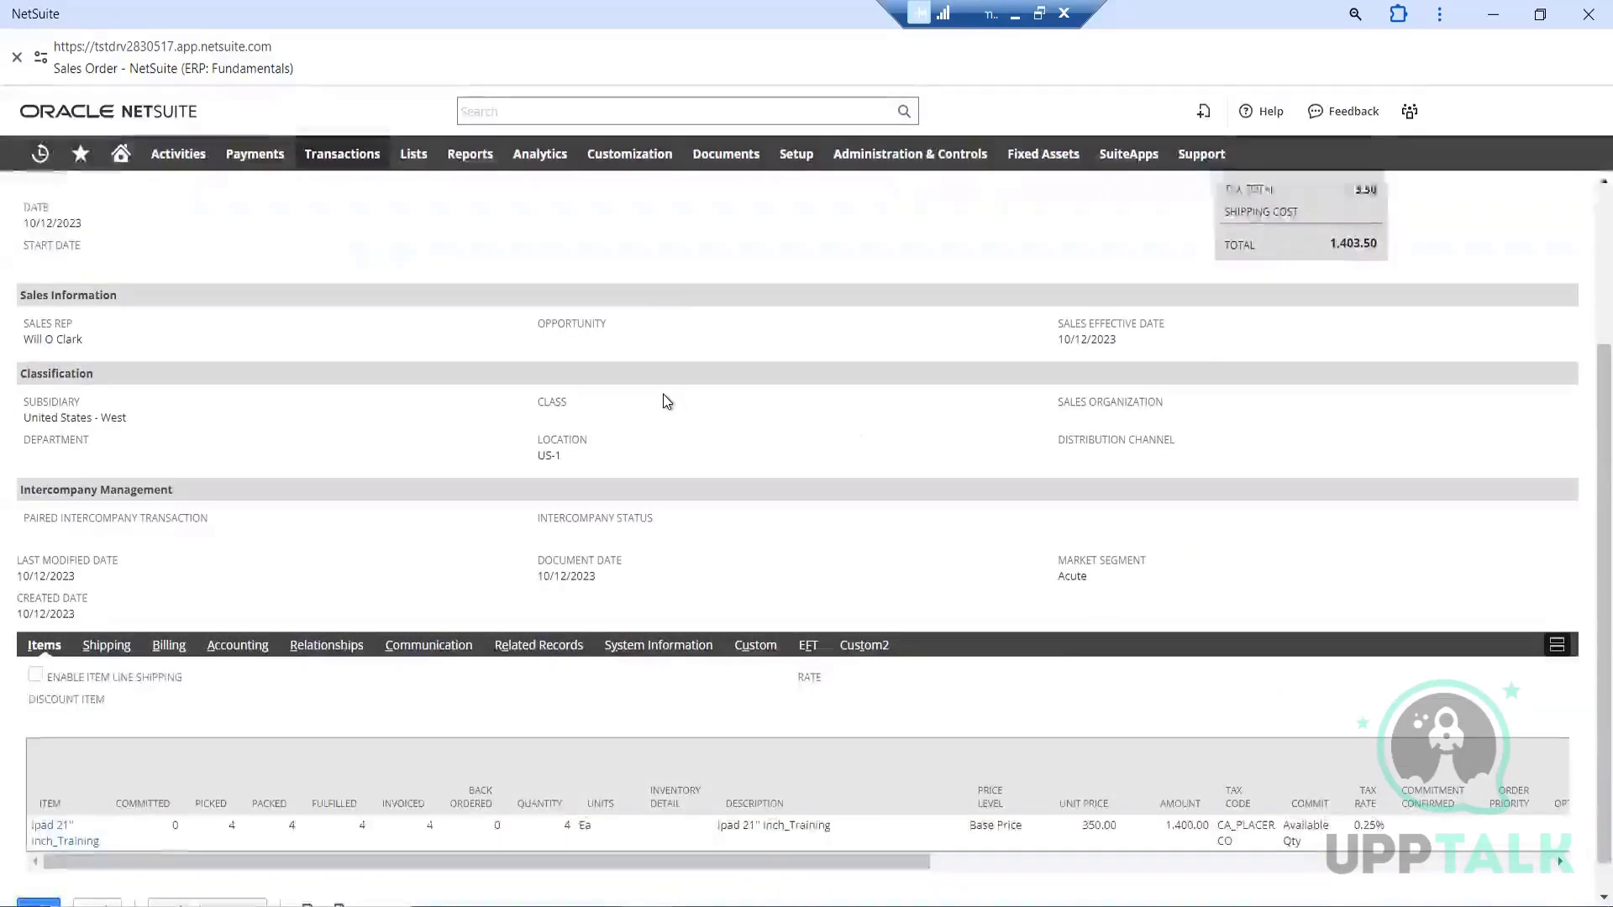
{"action": "scroll", "coordinate": [663, 401], "scroll_direction": "up", "scroll_amount": 3}
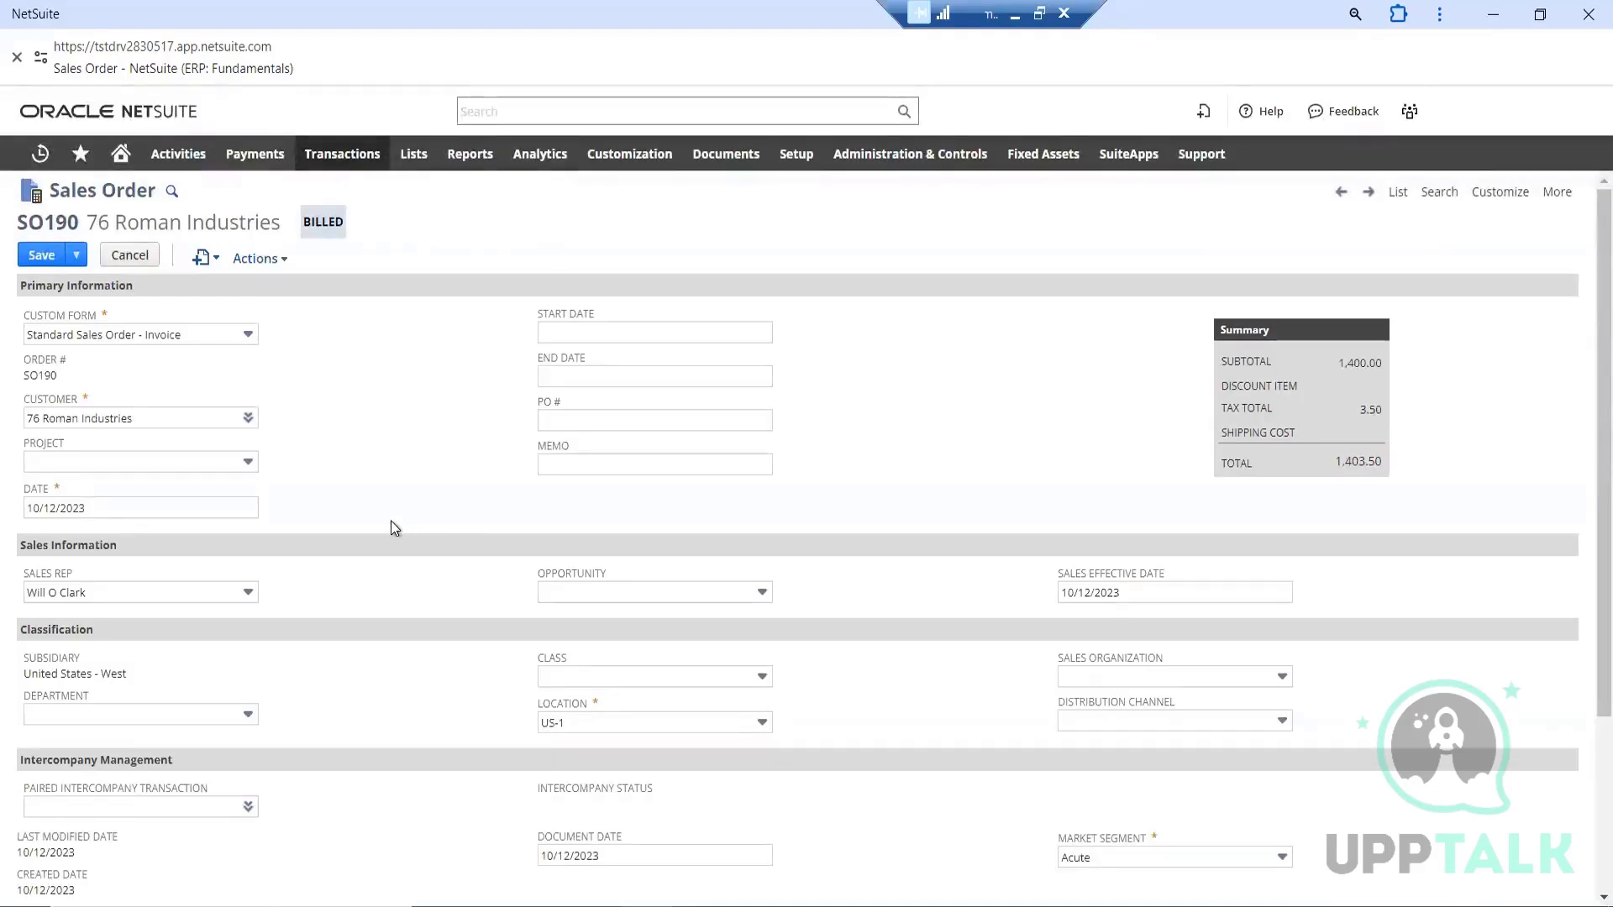
Examine the editable order's primary, sales and classification fields, summary and item line with its quantity, price level and tax columns
{"action": "scroll", "coordinate": [392, 528], "scroll_direction": "down", "scroll_amount": 5}
{"action": "scroll", "coordinate": [416, 512], "scroll_direction": "up", "scroll_amount": 4}
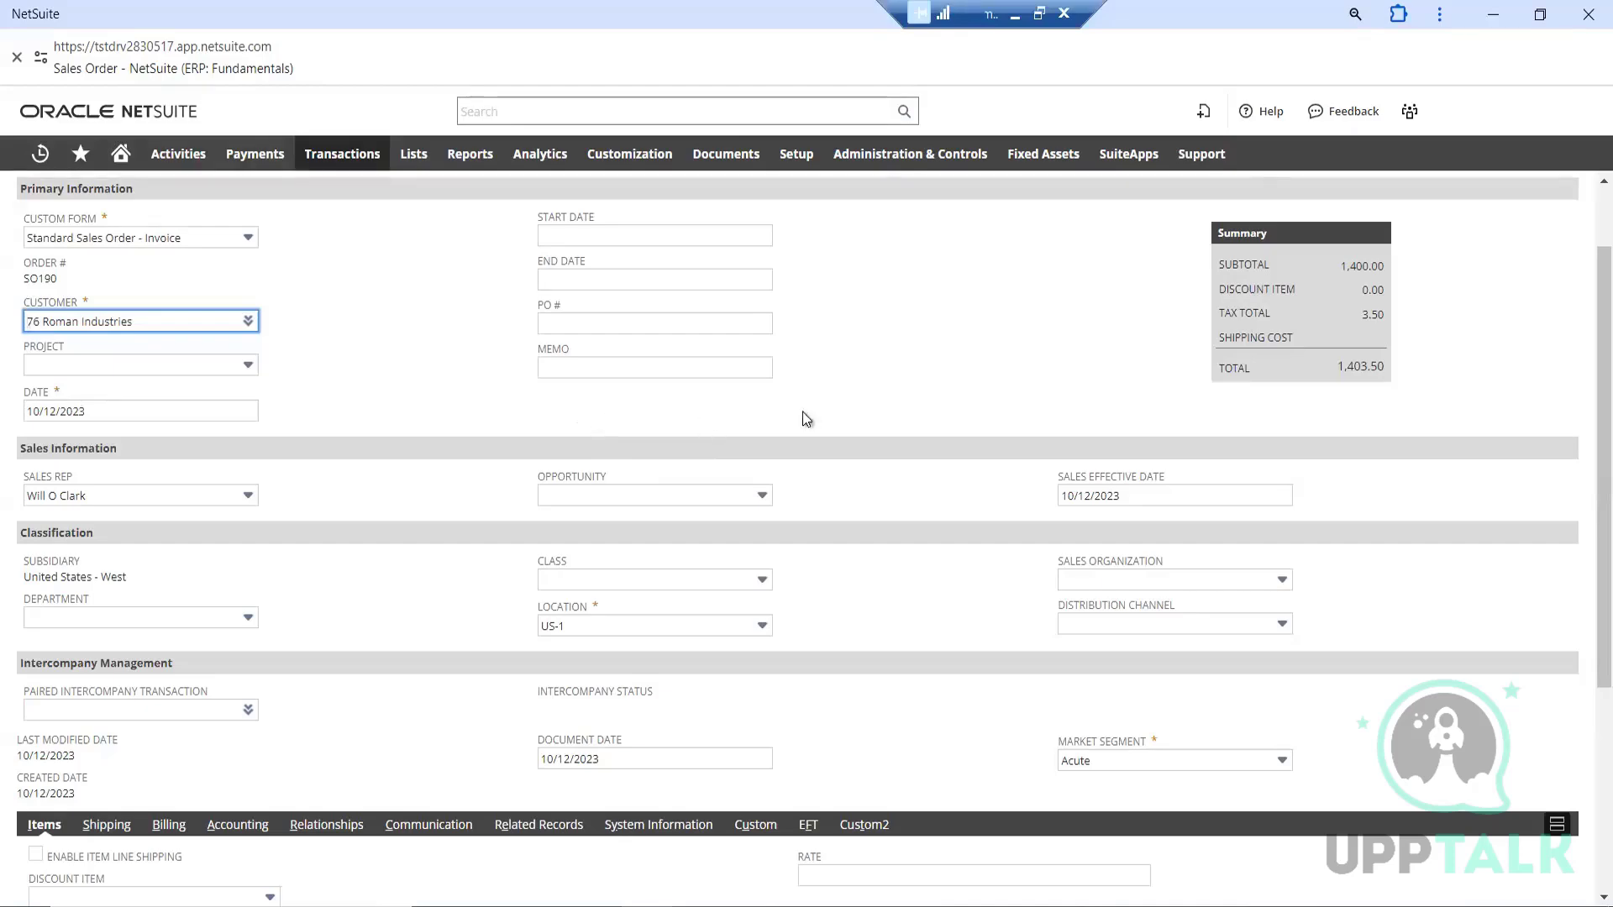
{"action": "scroll", "coordinate": [803, 417], "scroll_direction": "down", "scroll_amount": 3}
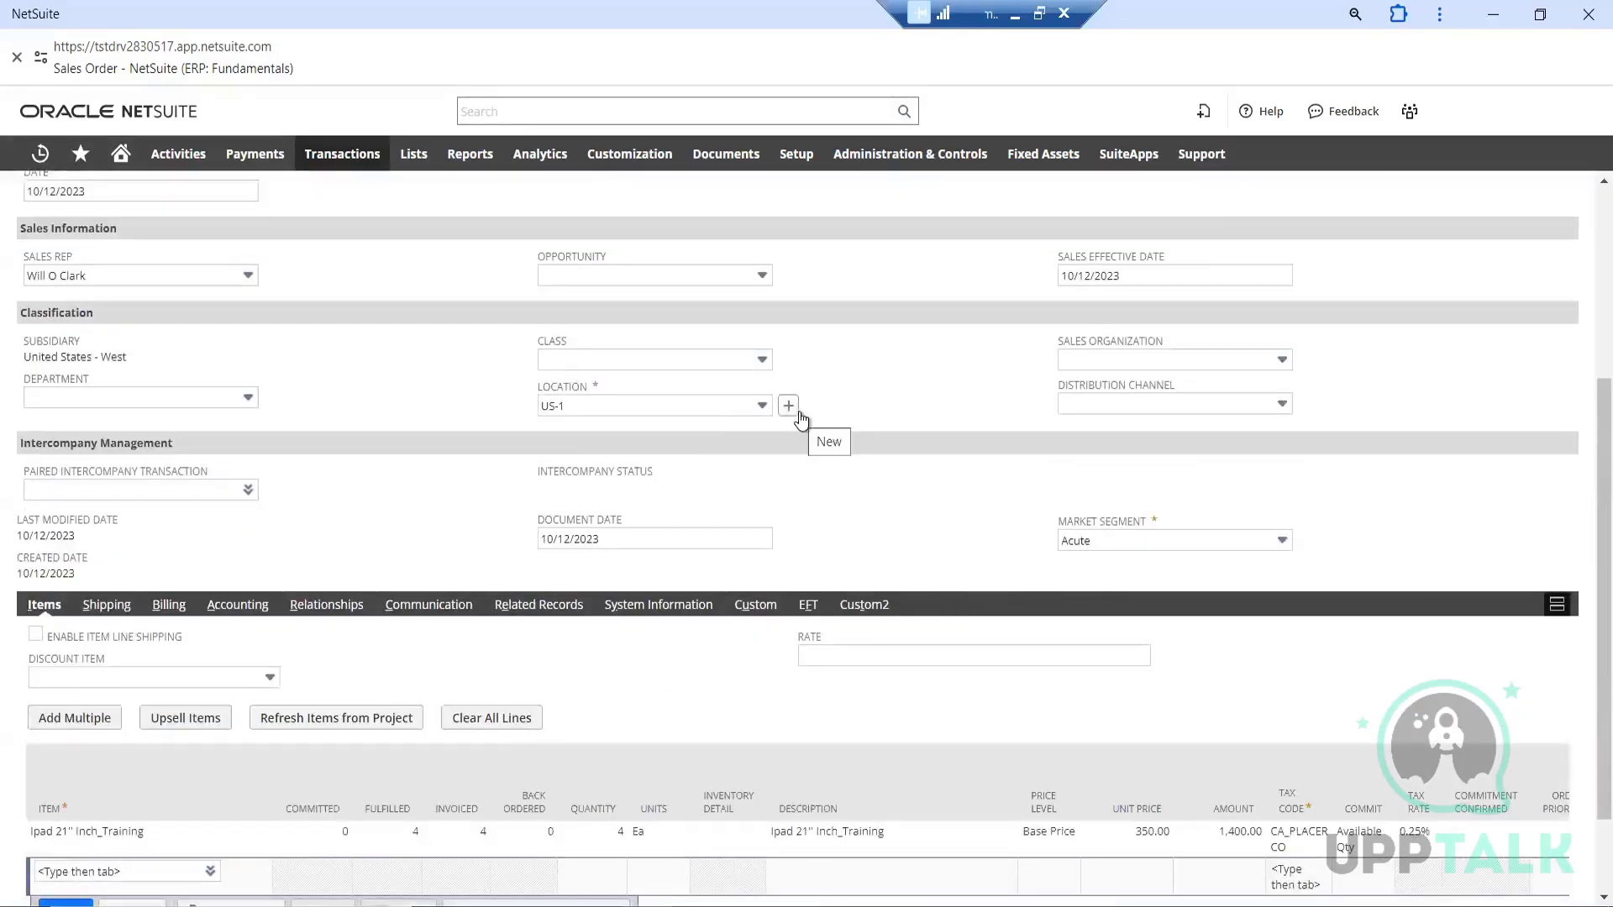
{"action": "scroll", "coordinate": [863, 418], "scroll_direction": "up", "scroll_amount": 3}
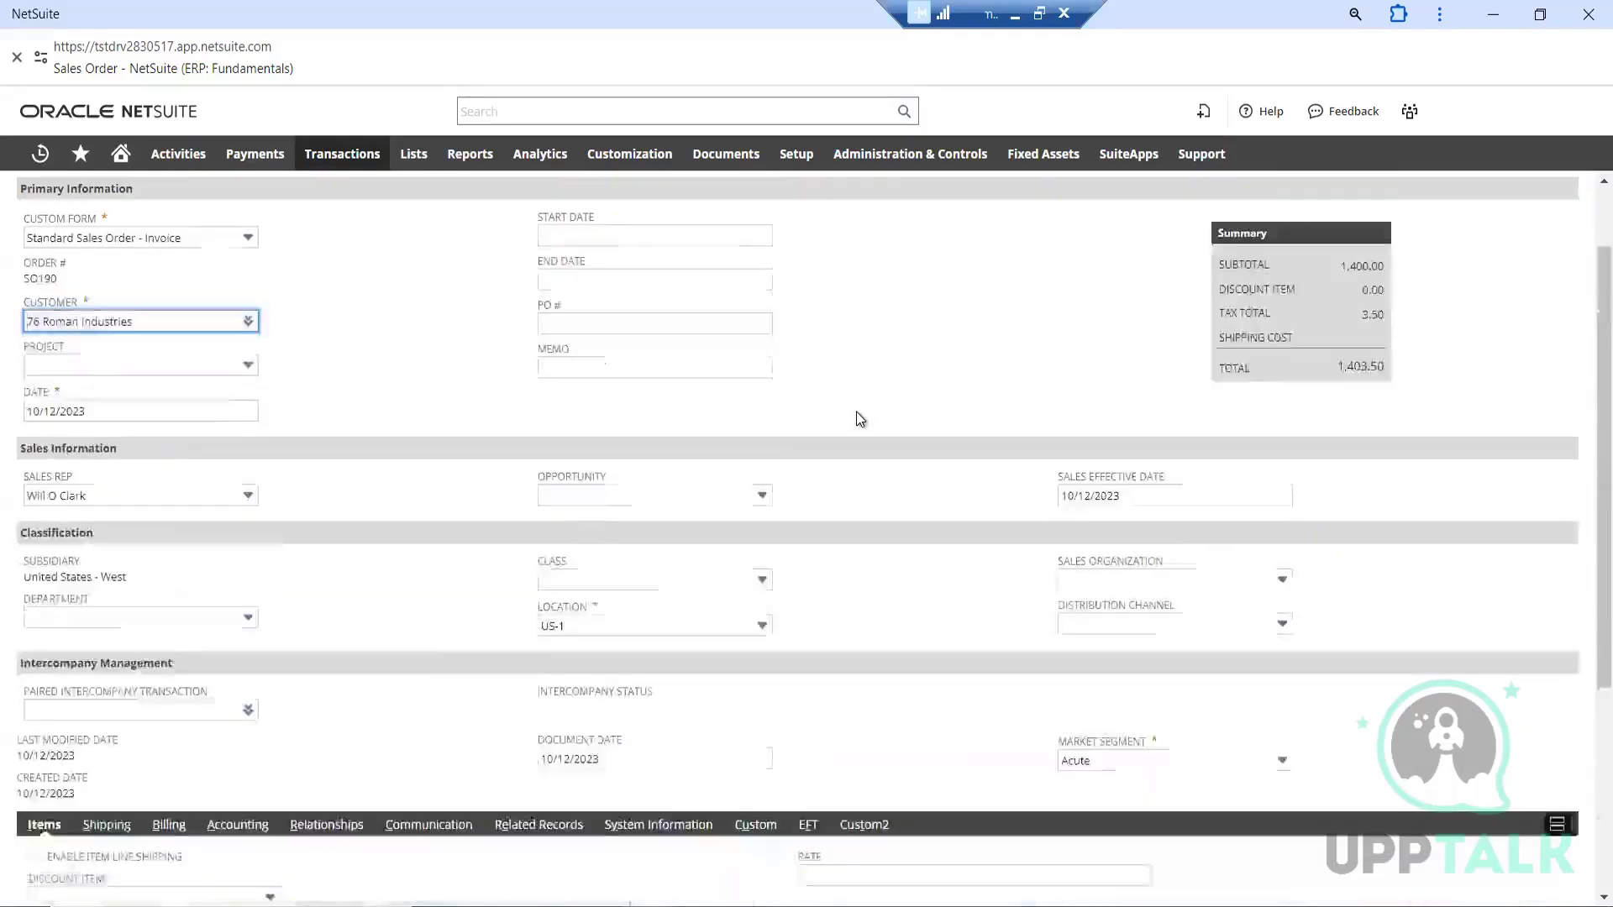
{"action": "scroll", "coordinate": [796, 435], "scroll_direction": "up", "scroll_amount": 2}
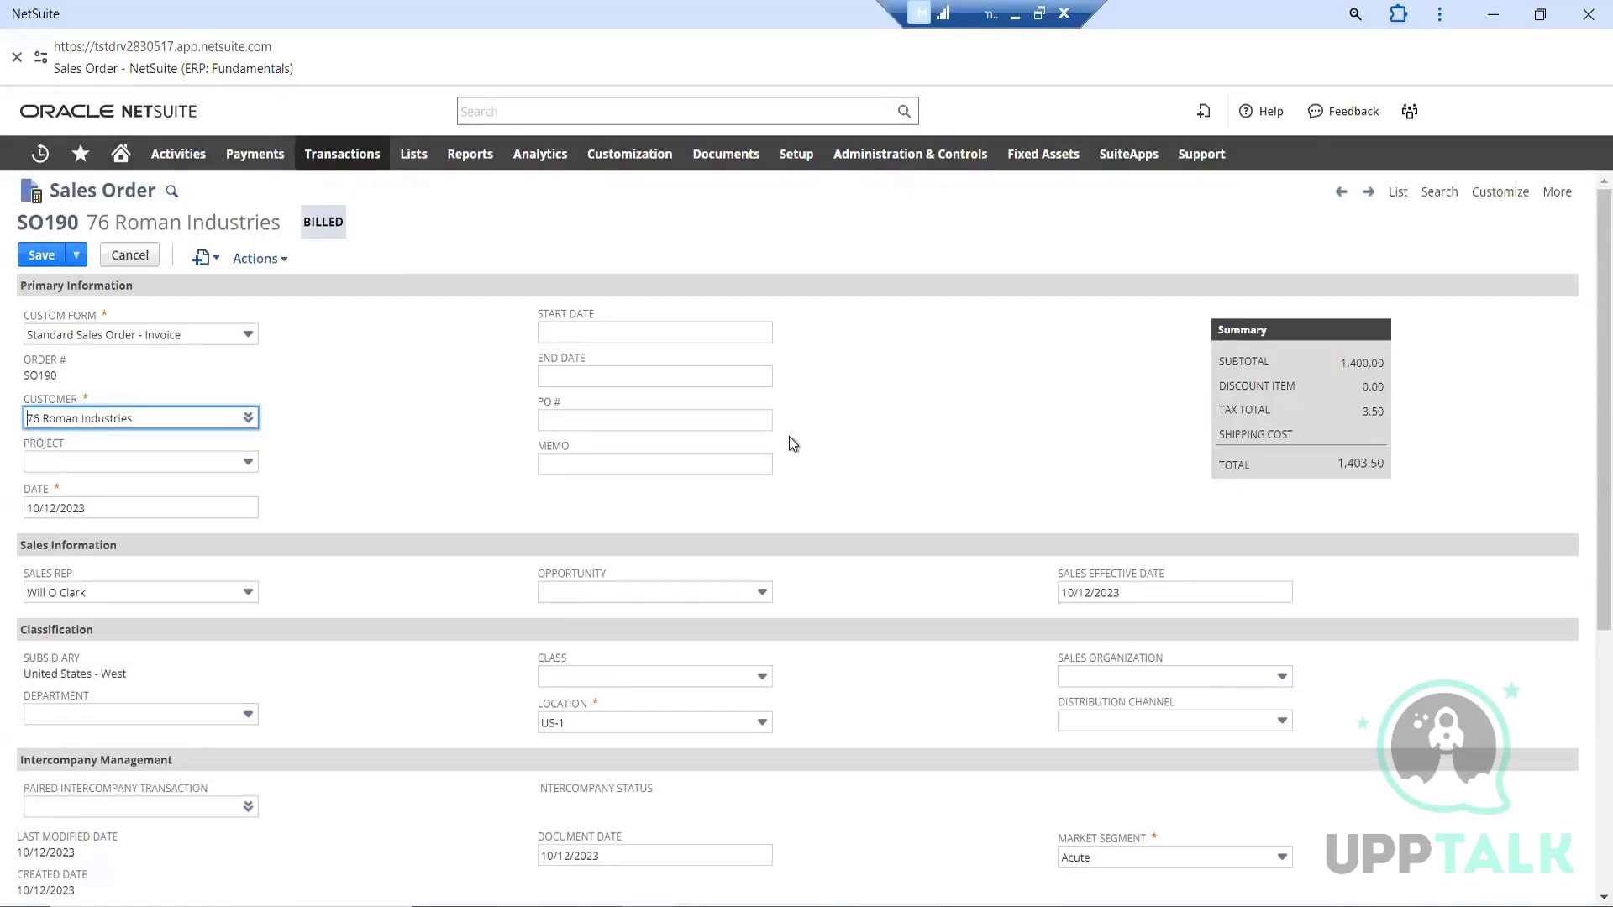
{"action": "scroll", "coordinate": [789, 435], "scroll_direction": "down", "scroll_amount": 5}
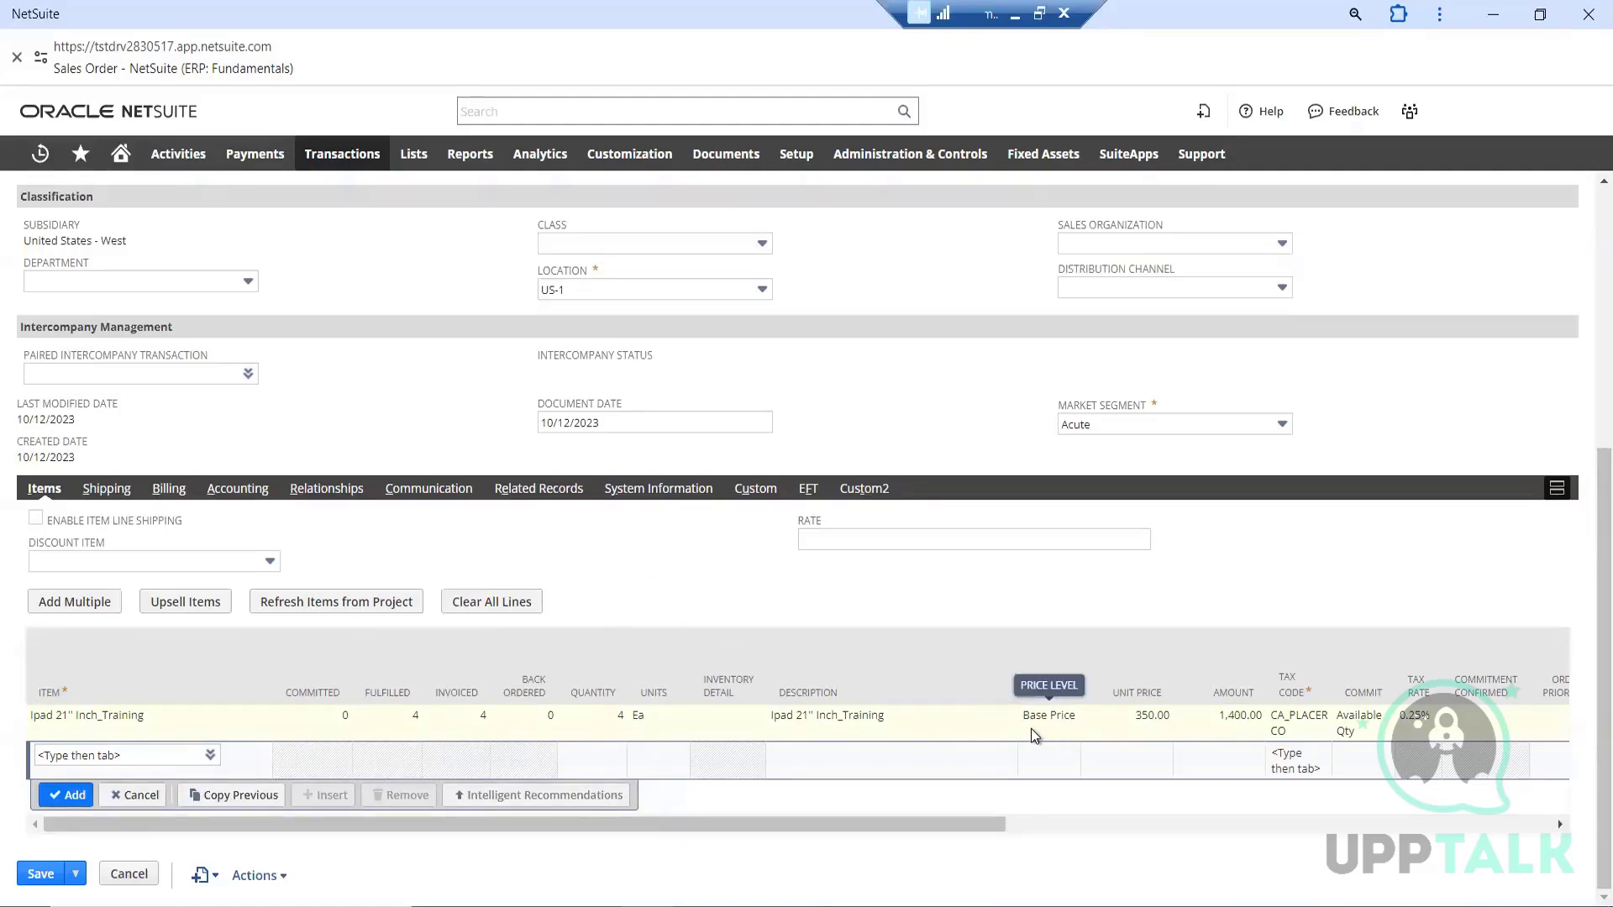
{"action": "scroll", "coordinate": [517, 521], "scroll_direction": "up", "scroll_amount": 5}
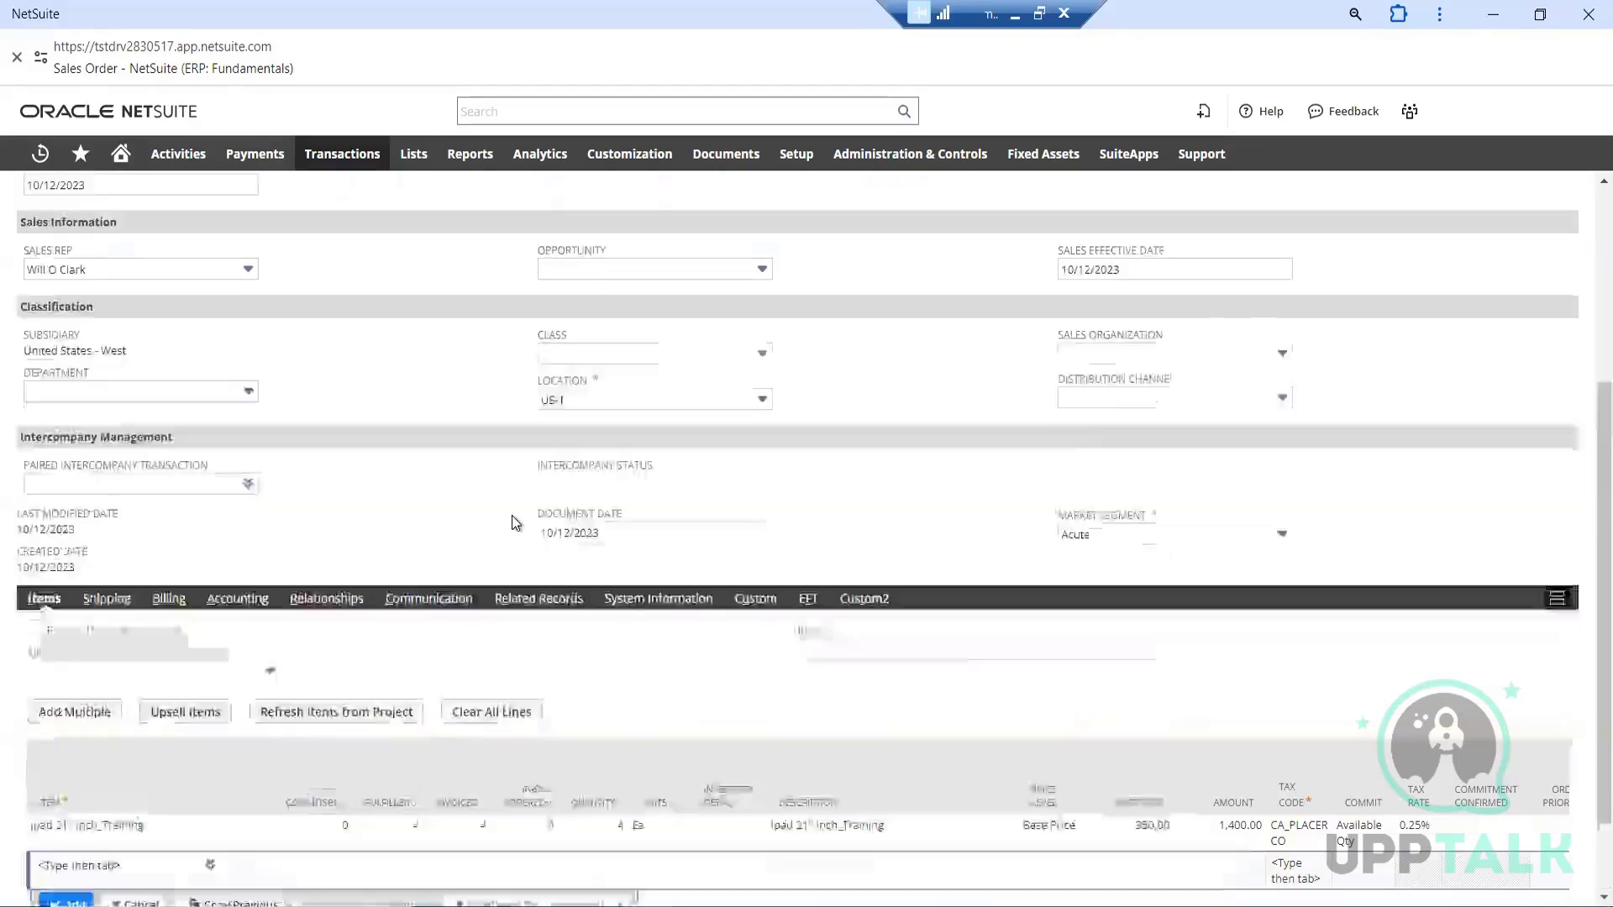
{"action": "scroll", "coordinate": [473, 480], "scroll_direction": "down", "scroll_amount": 3}
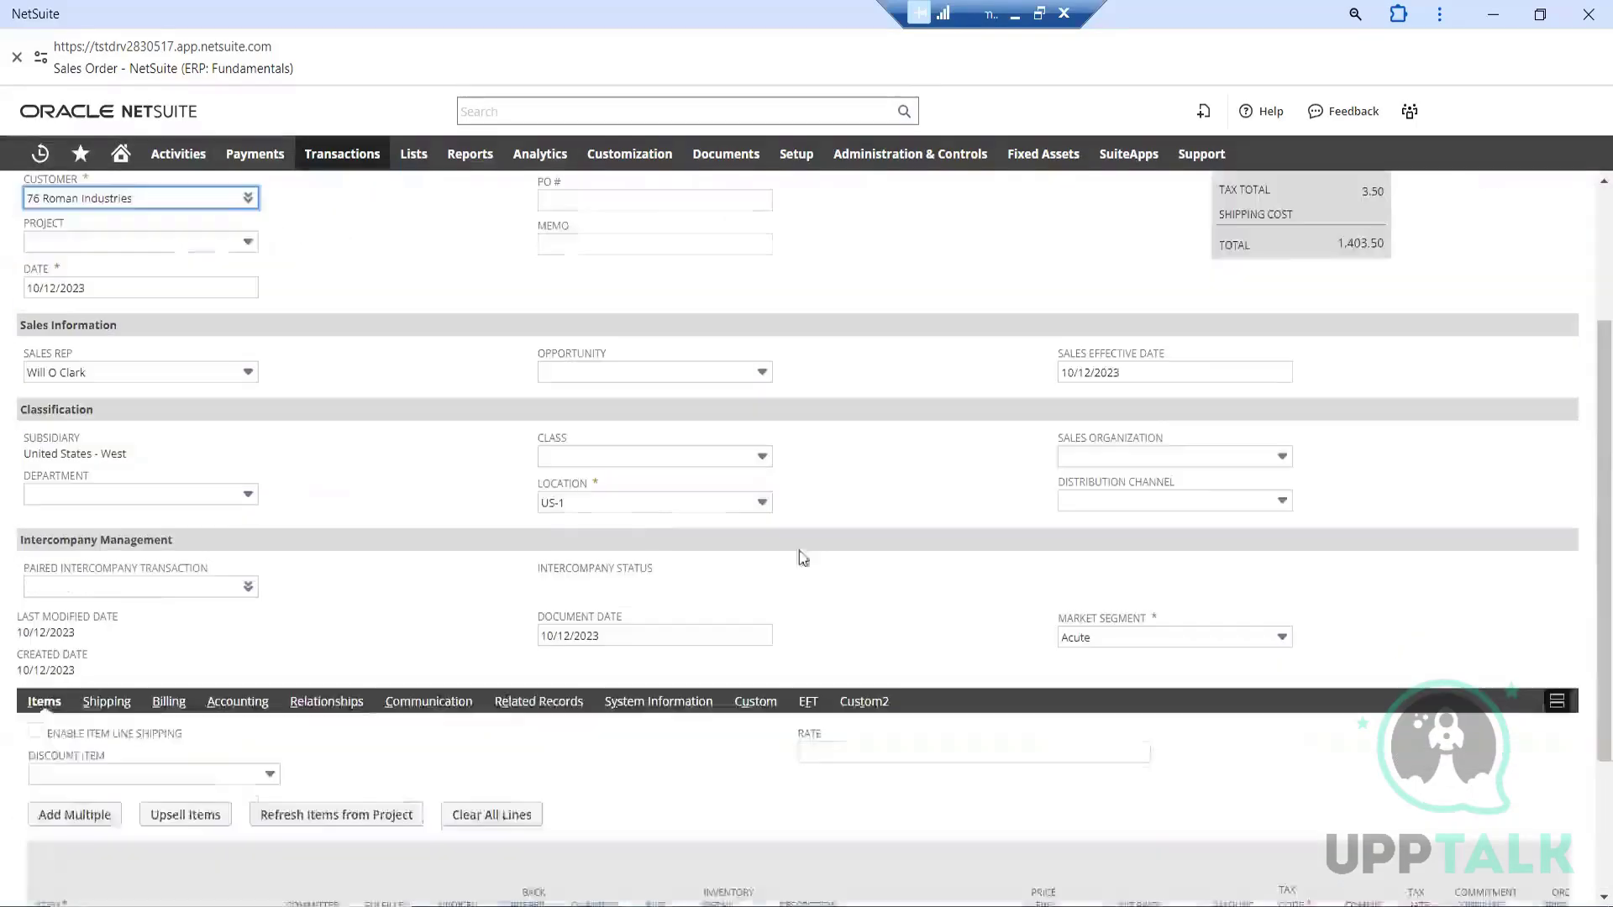
{"action": "scroll", "coordinate": [862, 577], "scroll_direction": "down", "scroll_amount": 2}
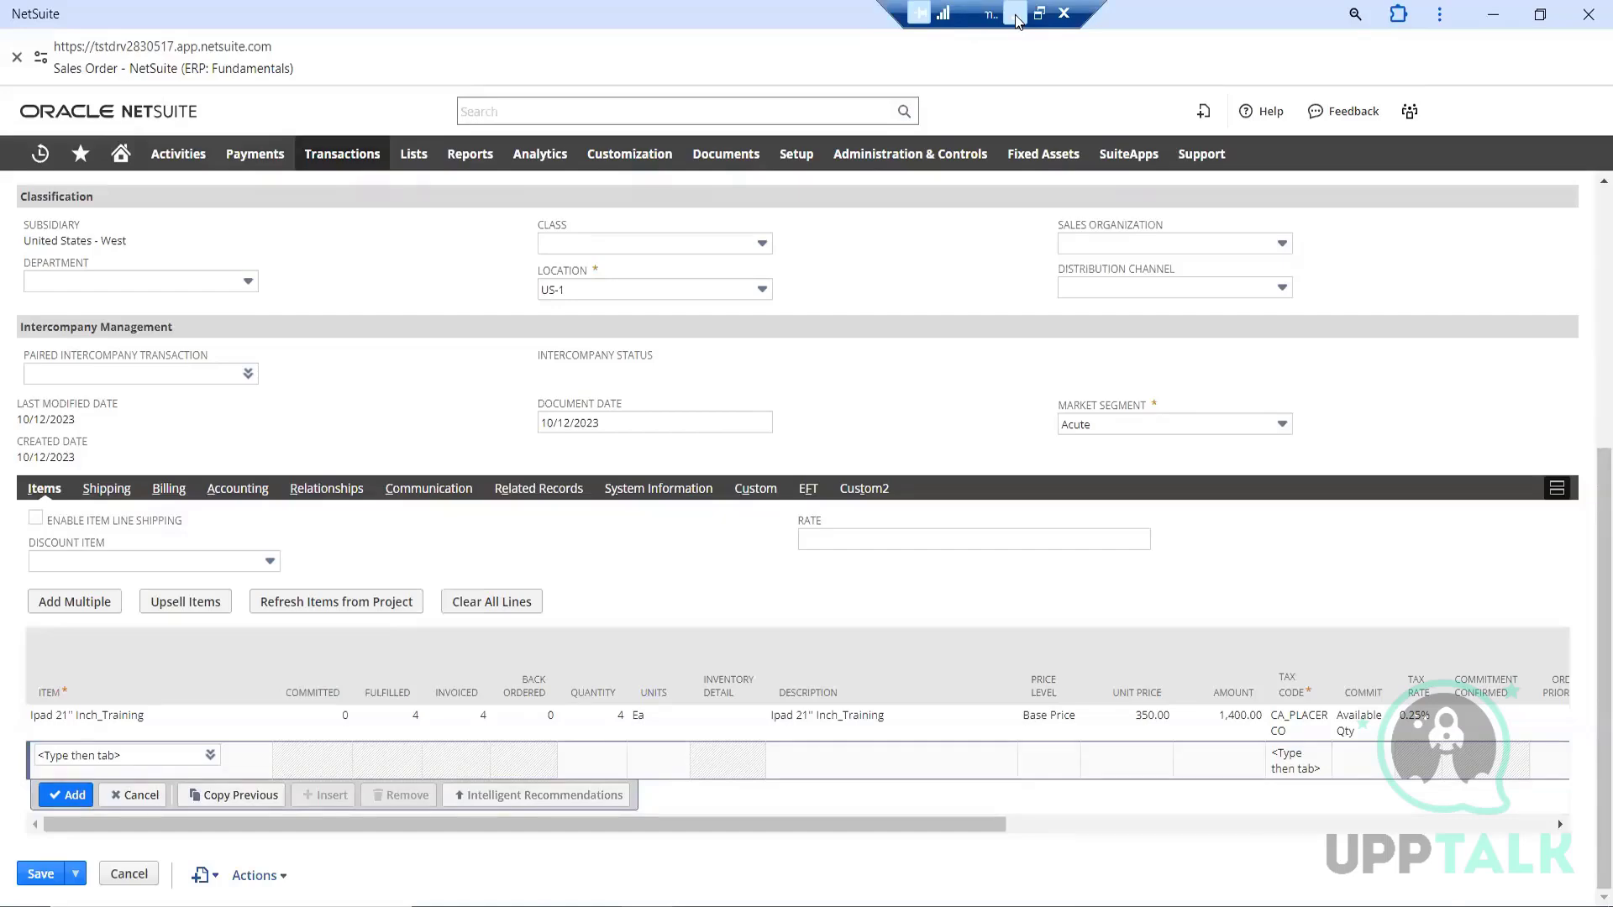
{"action": "scroll", "coordinate": [418, 336], "scroll_direction": "up", "scroll_amount": 5}
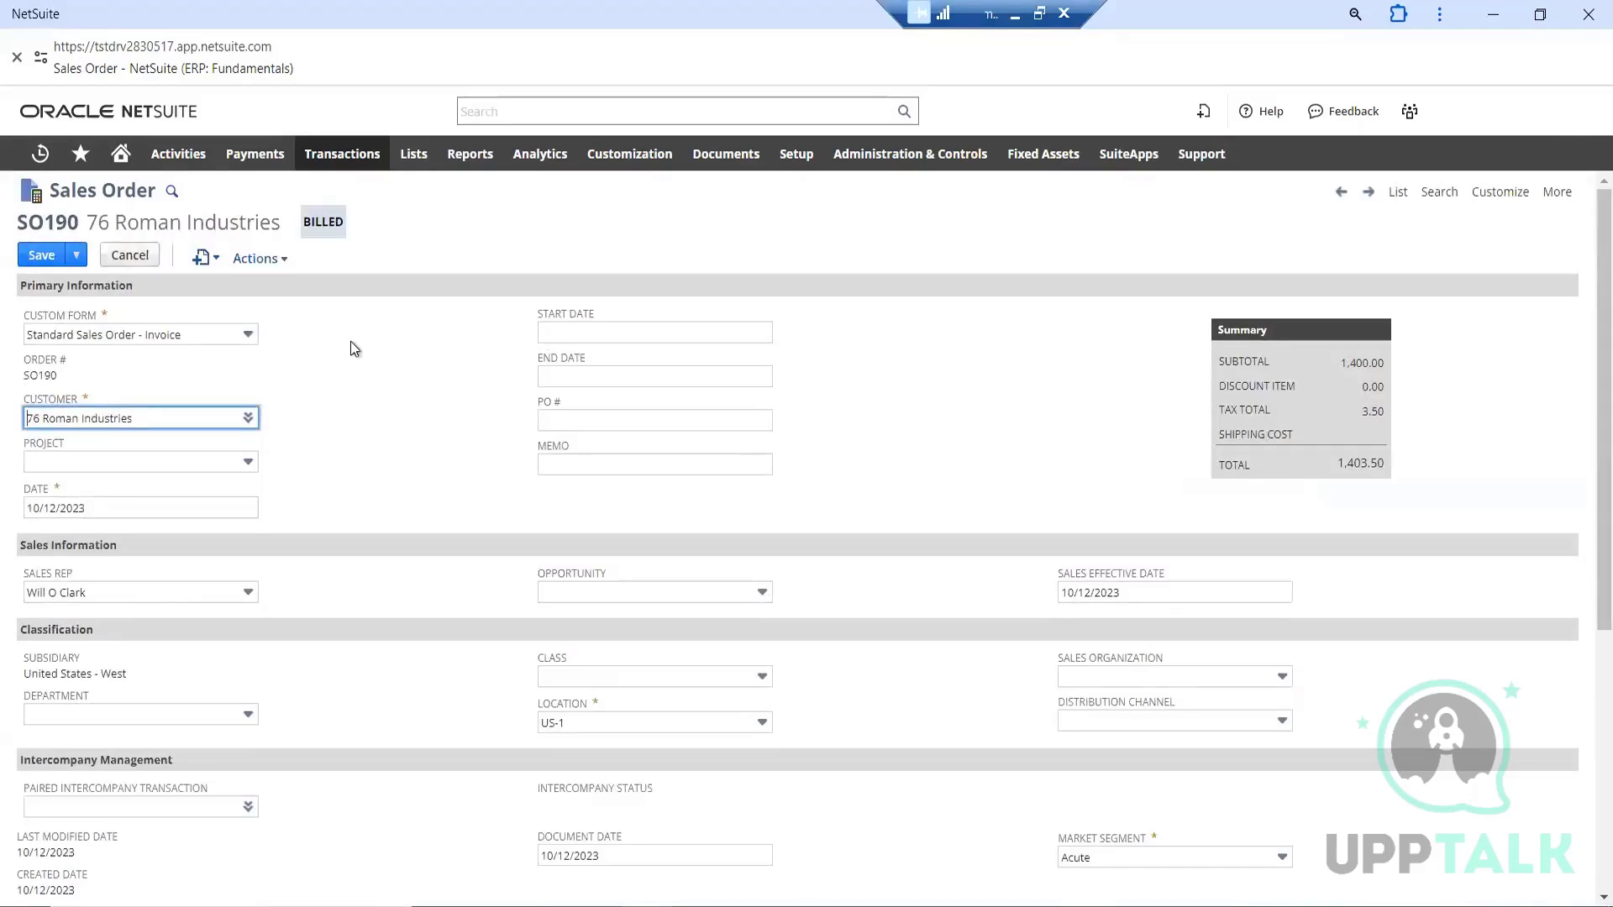
{"action": "scroll", "coordinate": [385, 348], "scroll_direction": "down", "scroll_amount": 5}
{"action": "scroll", "coordinate": [415, 363], "scroll_direction": "up", "scroll_amount": 5}
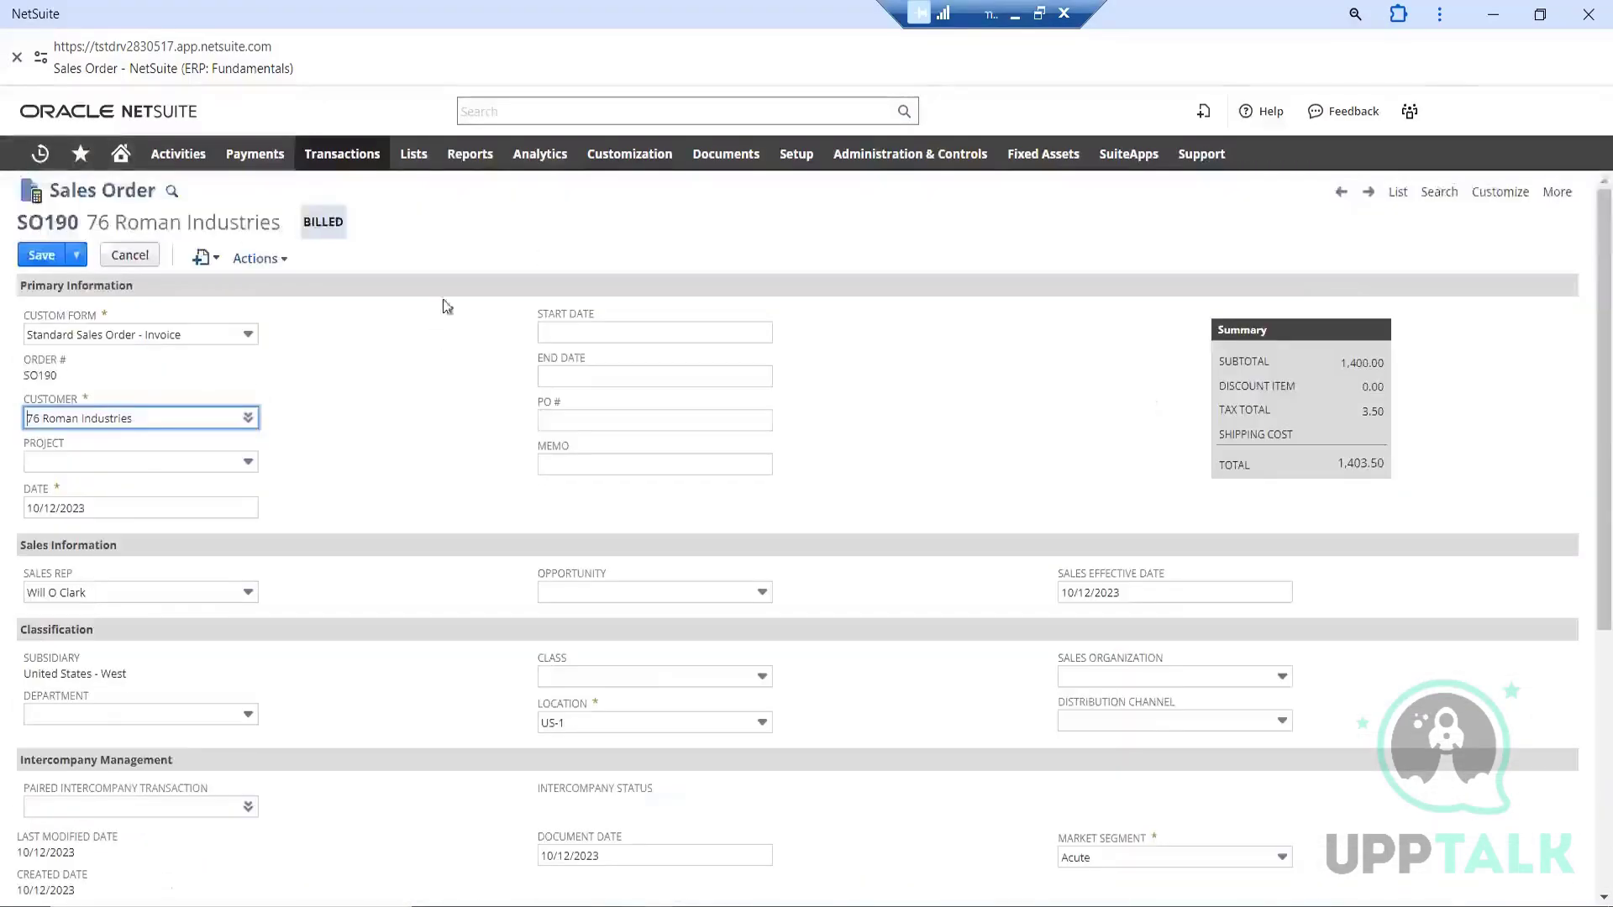
Open the entry form for a new sales order and look over its sections
{"action": "mouse_move", "coordinate": [348, 159]}
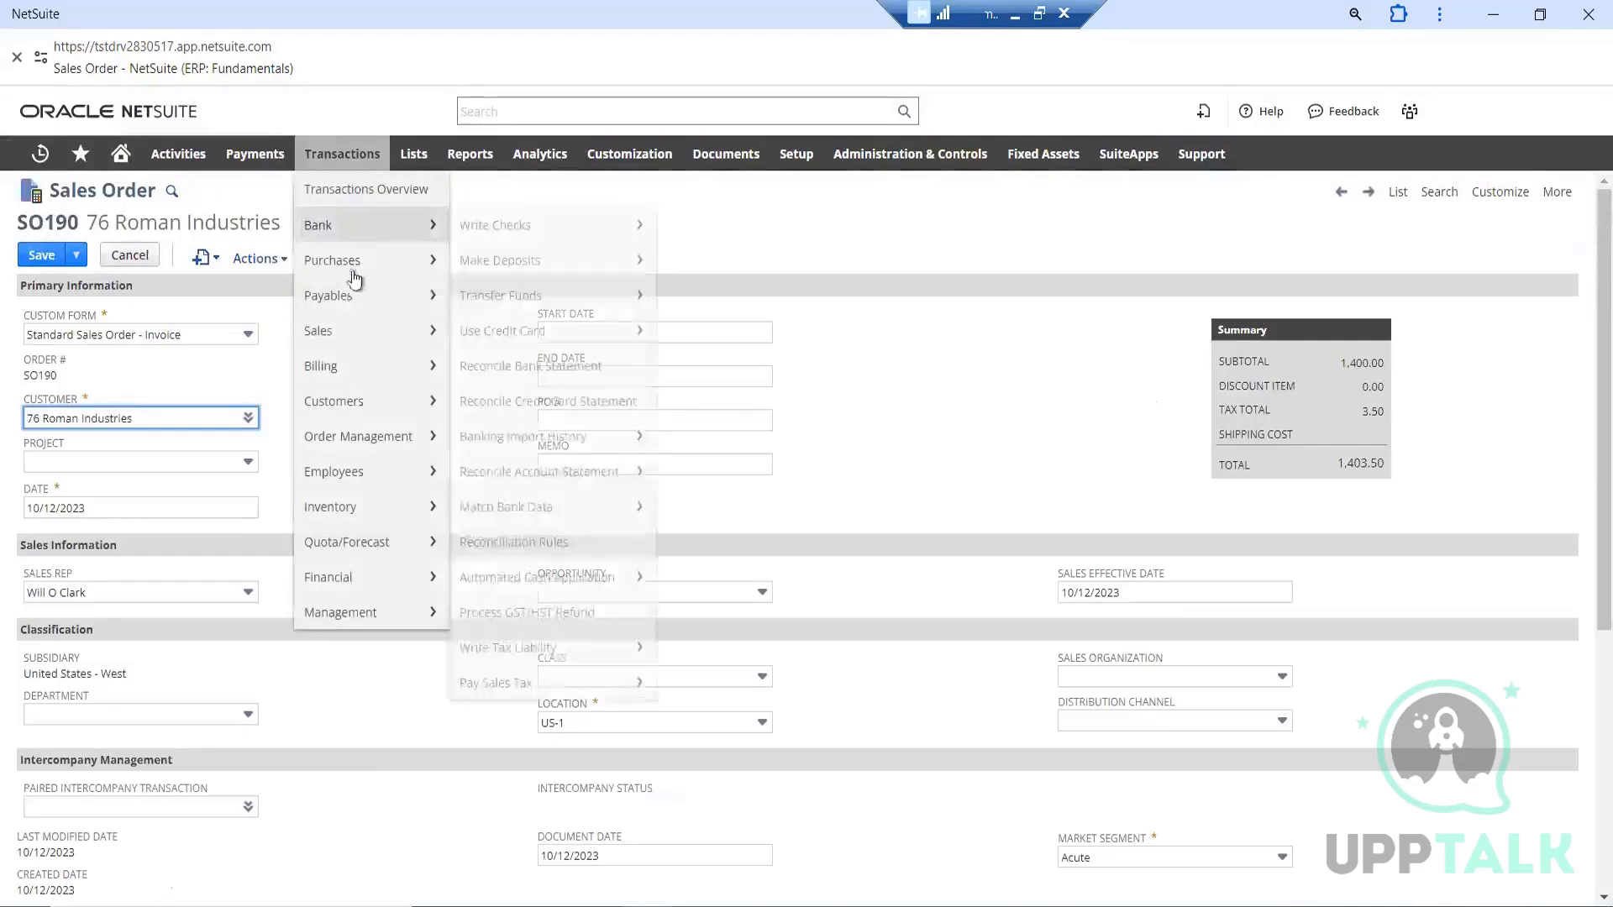
{"action": "mouse_move", "coordinate": [353, 336]}
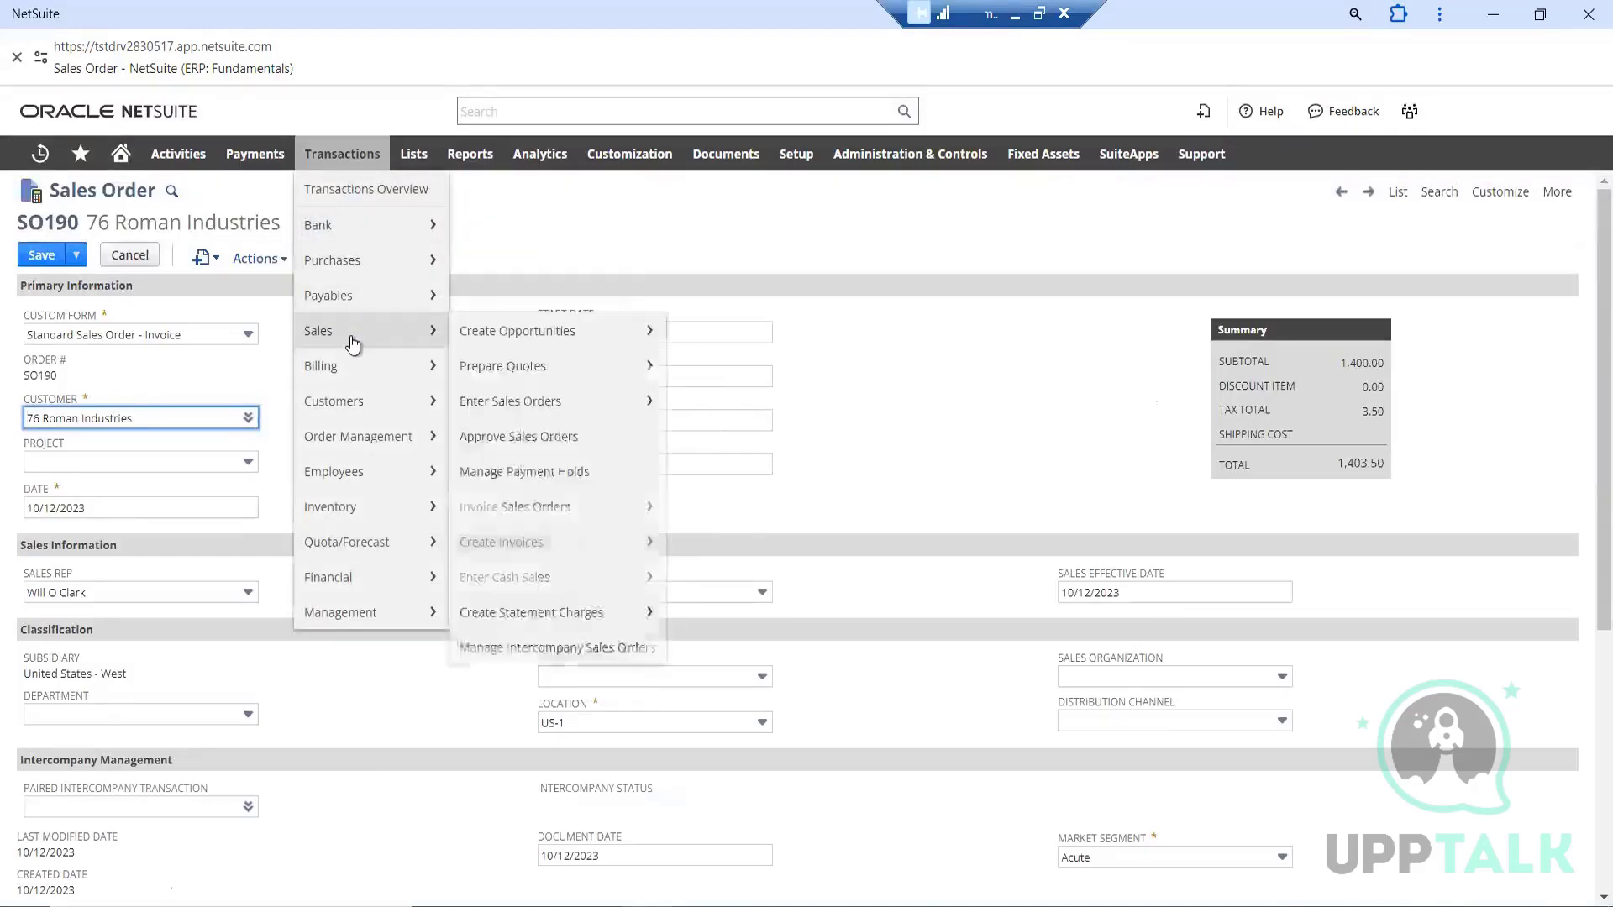
{"action": "left_click", "coordinate": [515, 402]}
{"action": "left_click", "coordinate": [901, 202]}
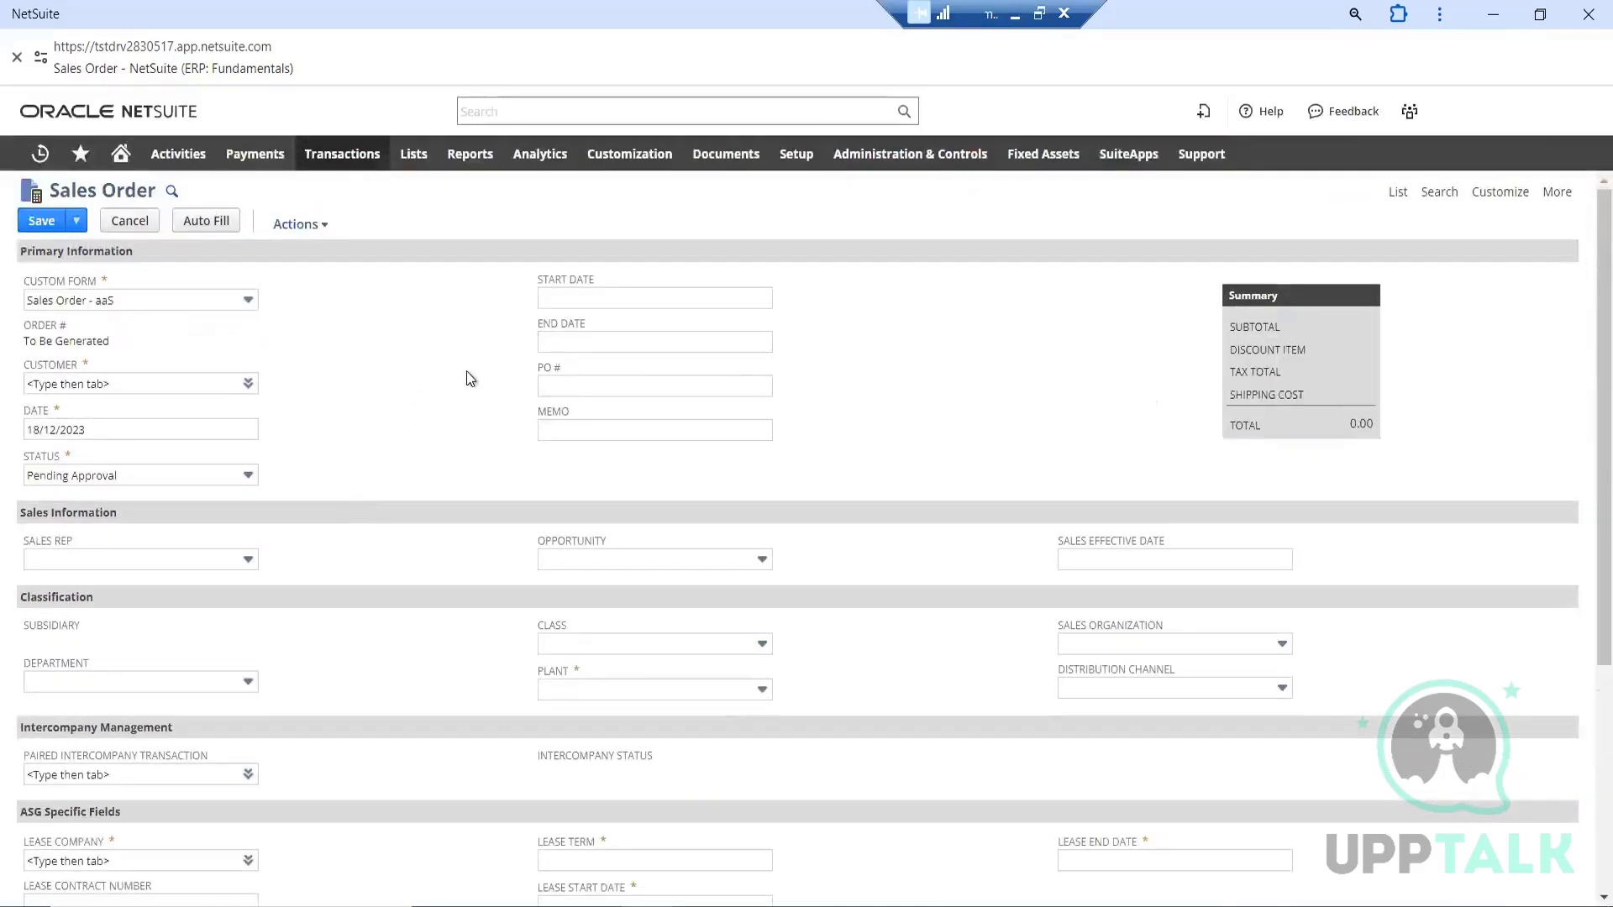
{"action": "scroll", "coordinate": [450, 432], "scroll_direction": "down", "scroll_amount": 6}
{"action": "scroll", "coordinate": [453, 537], "scroll_direction": "up", "scroll_amount": 6}
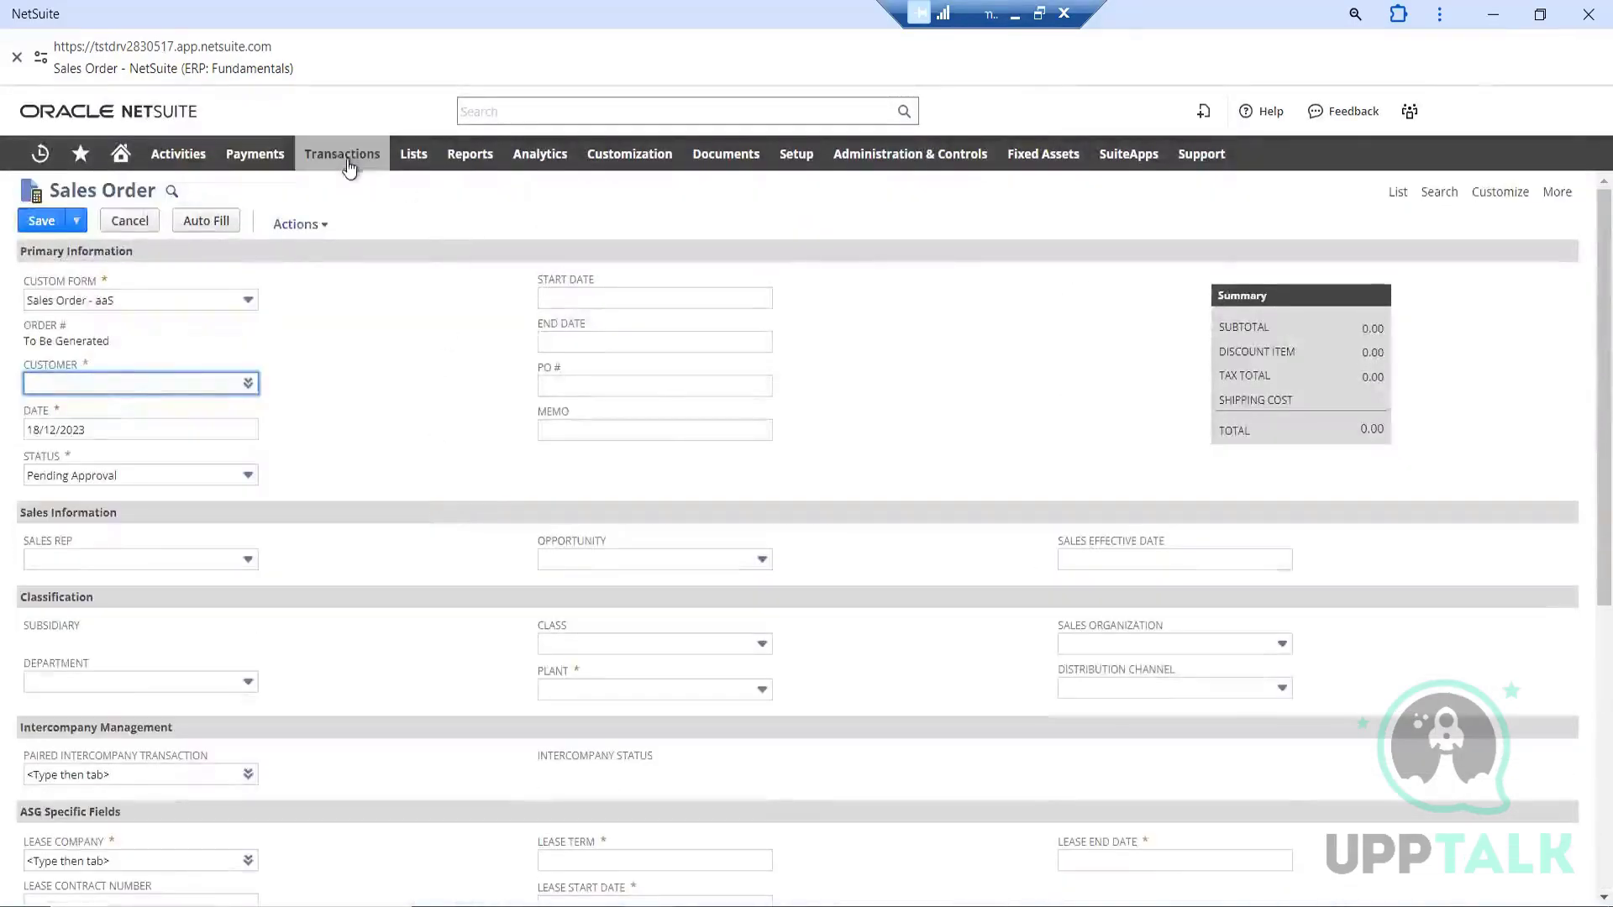
{"action": "mouse_move", "coordinate": [344, 158]}
{"action": "mouse_move", "coordinate": [370, 340]}
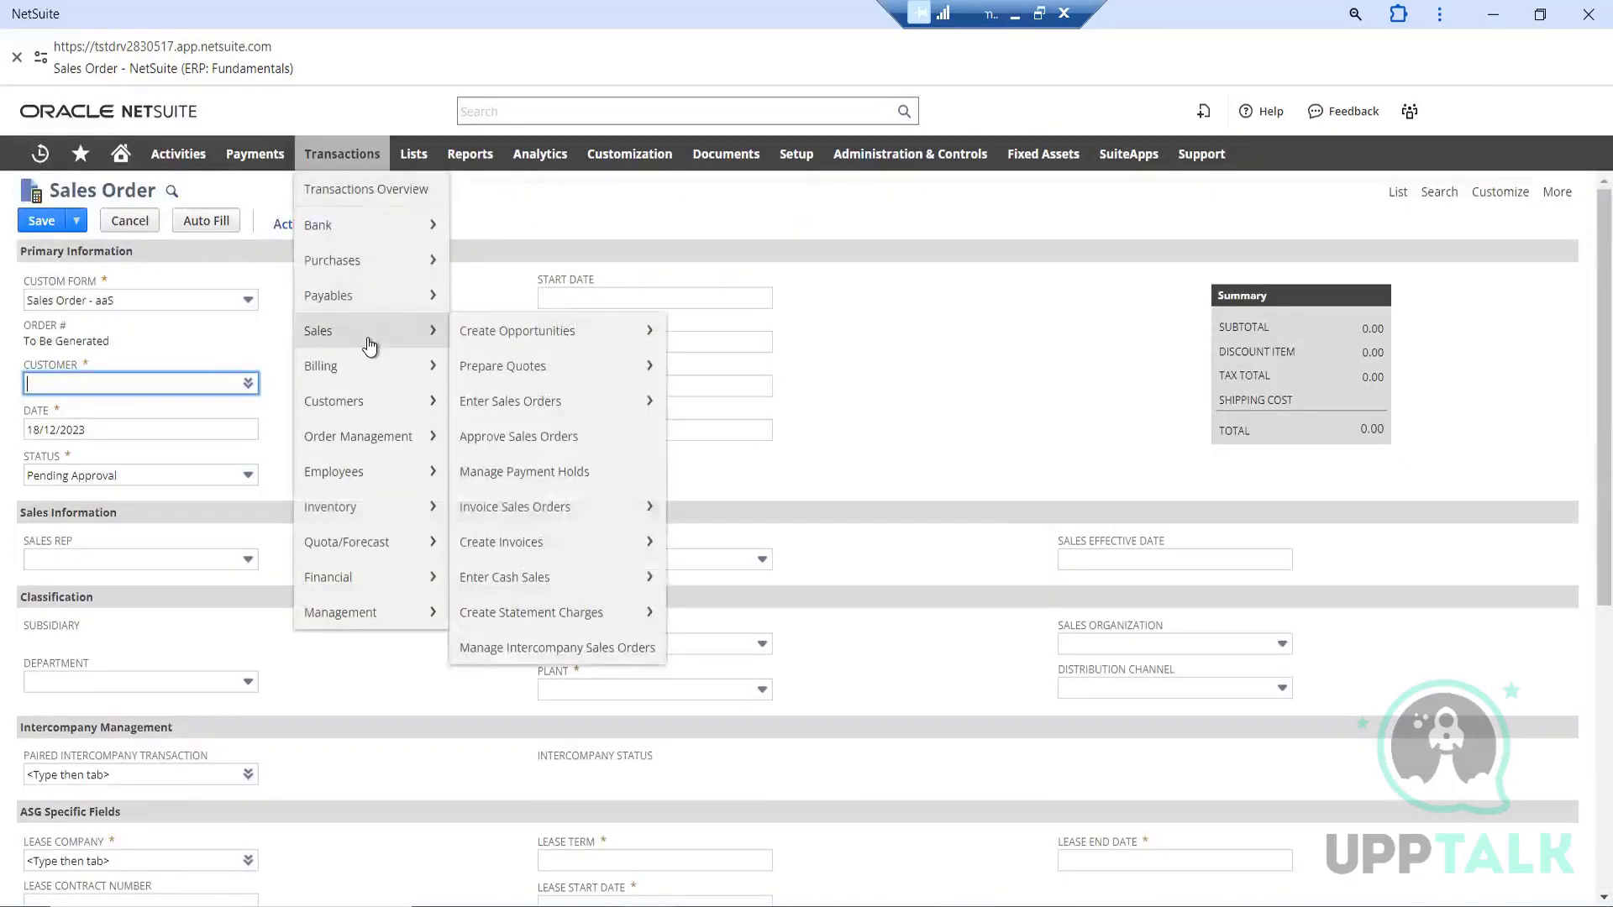
{"action": "mouse_move", "coordinate": [537, 412]}
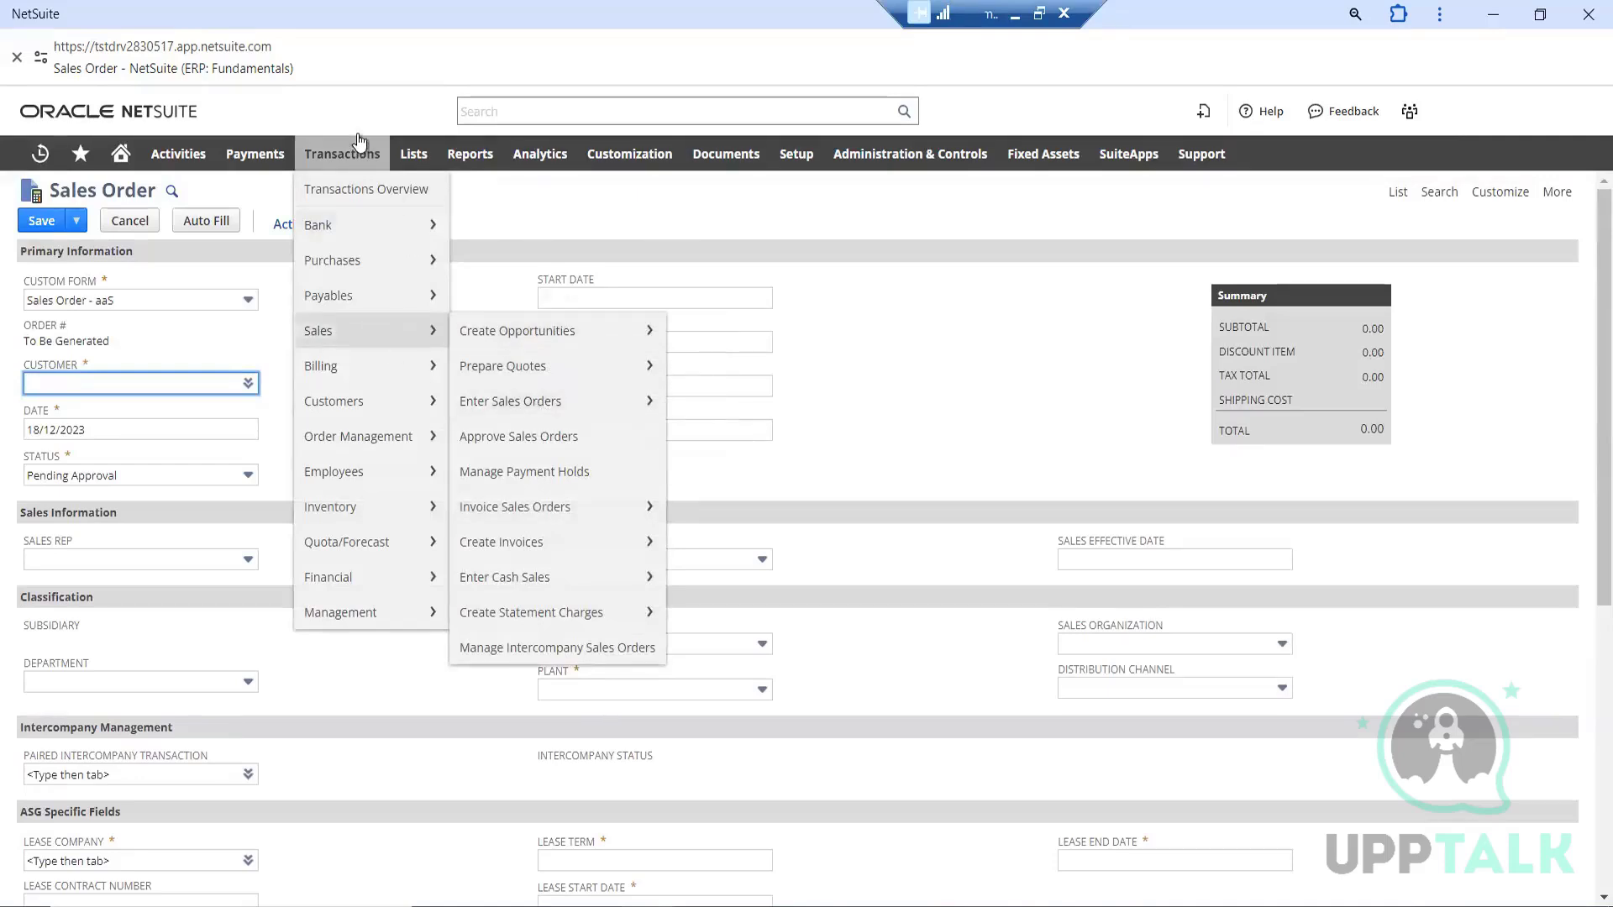
{"action": "left_click", "coordinate": [261, 341]}
Select 1 Hooli as the new order's customer from the customer list and view the available order statuses
{"action": "mouse_move", "coordinate": [249, 387]}
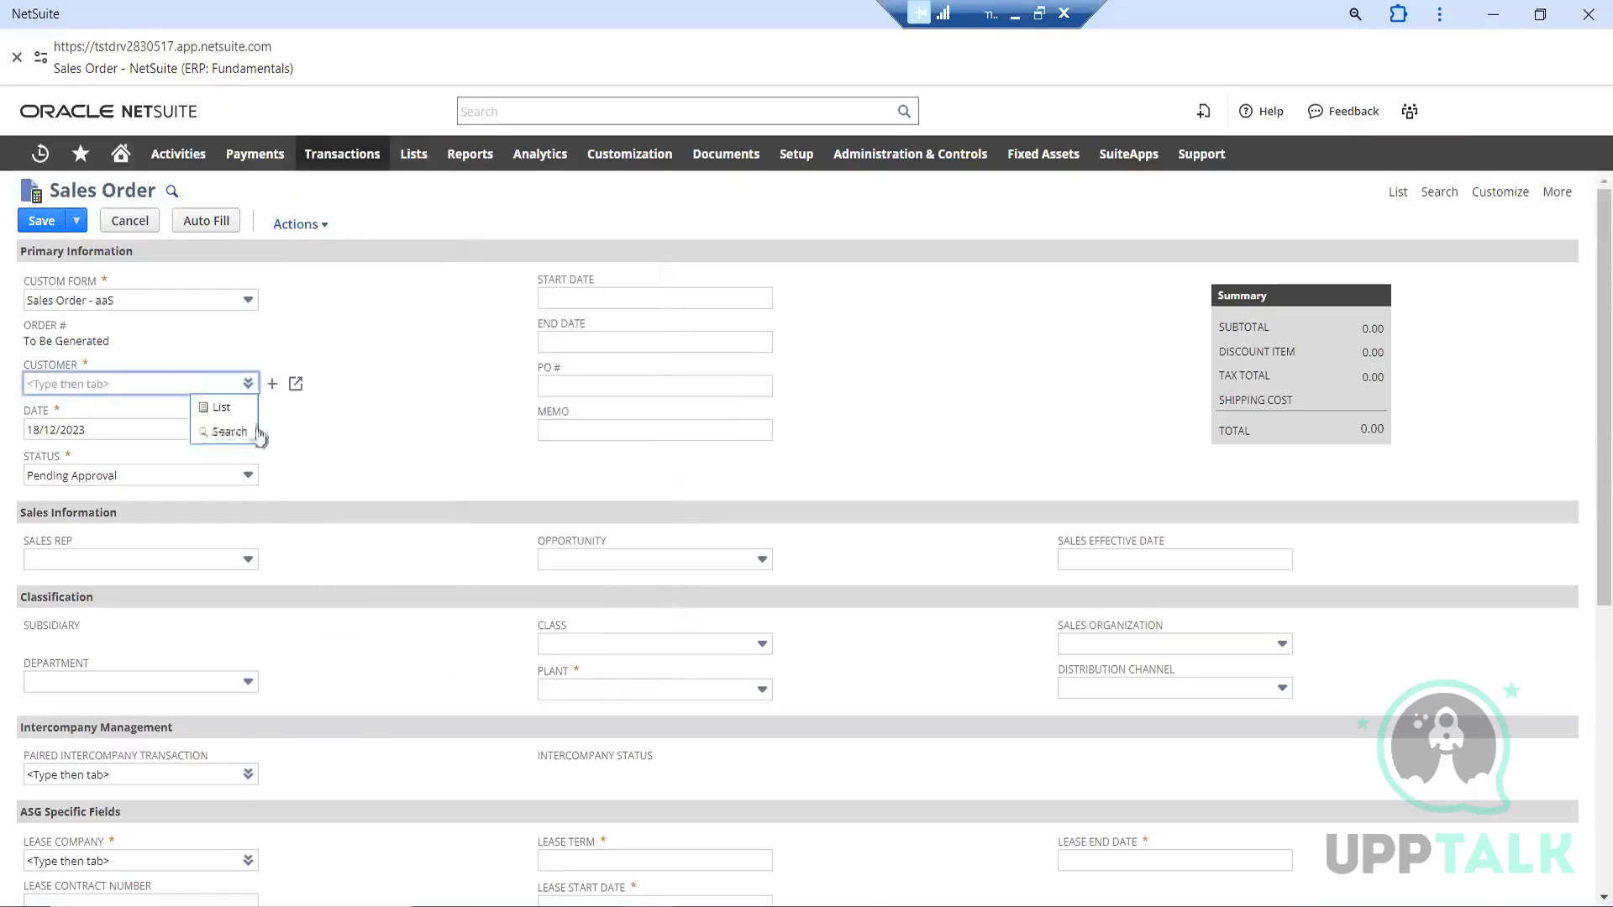
{"action": "left_click", "coordinate": [220, 409]}
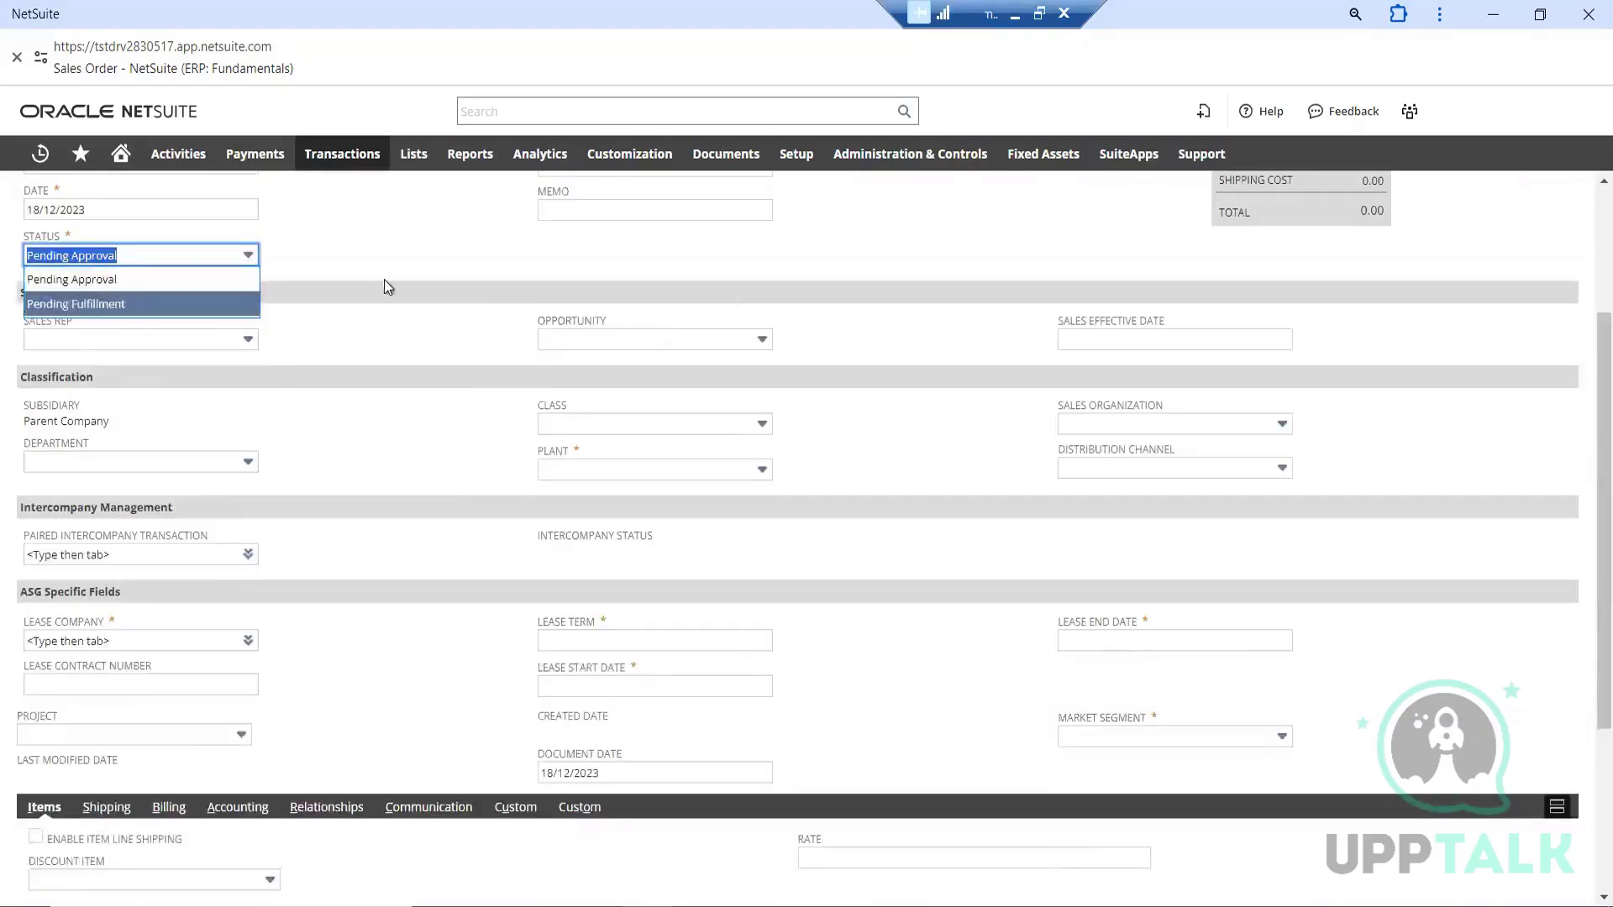
{"action": "left_click", "coordinate": [377, 269]}
{"action": "scroll", "coordinate": [376, 271], "scroll_direction": "up", "scroll_amount": 3}
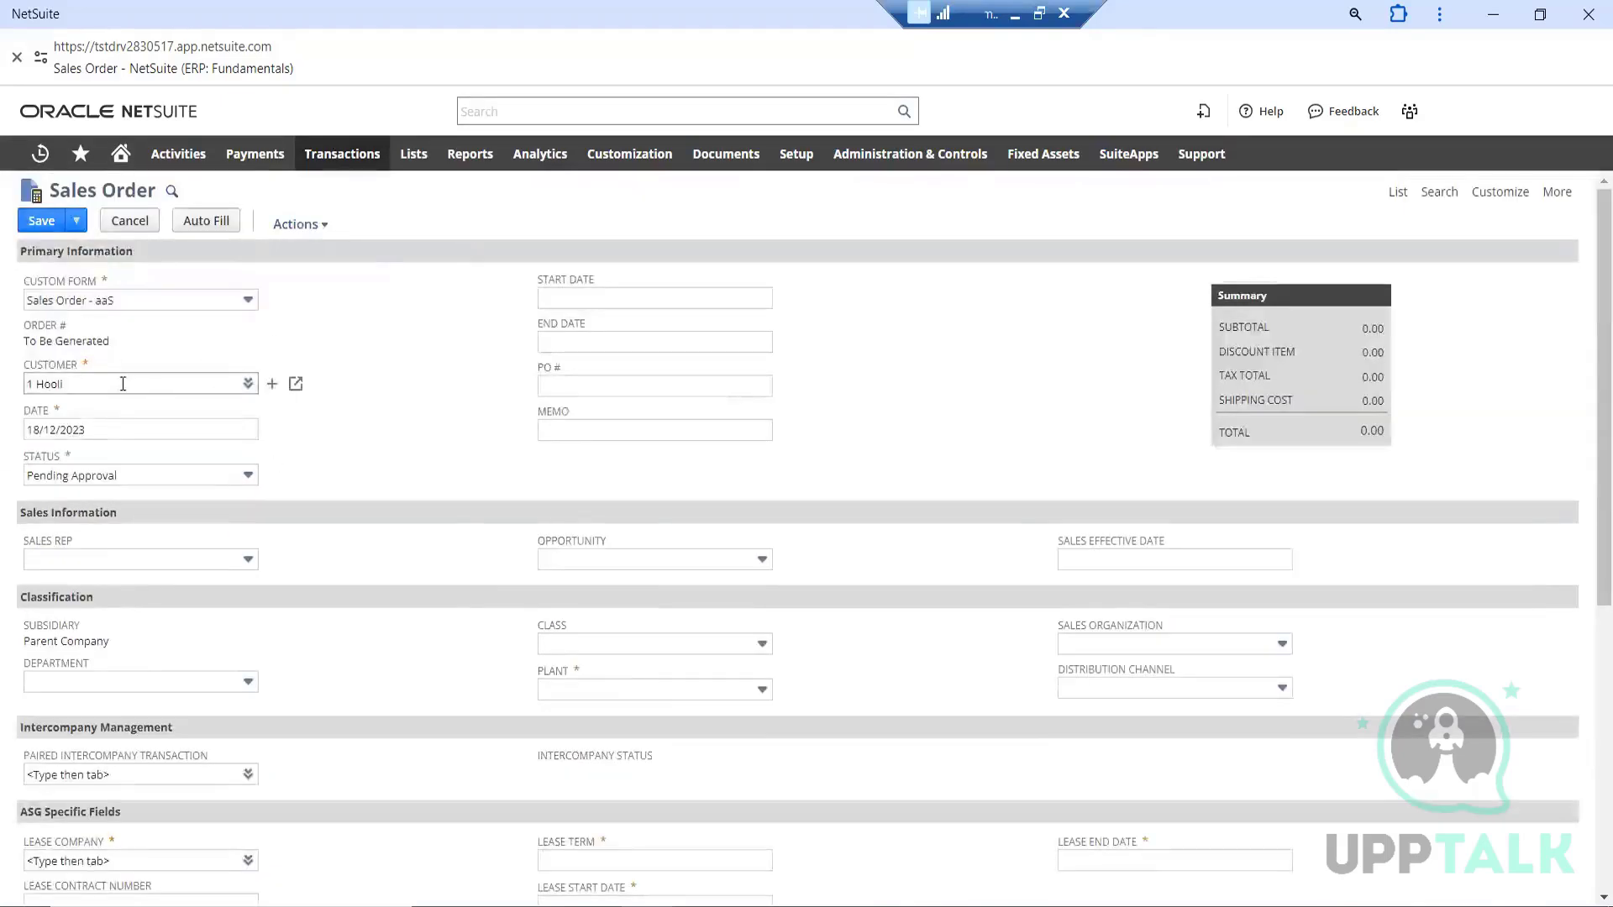
{"action": "scroll", "coordinate": [412, 398], "scroll_direction": "down", "scroll_amount": 3}
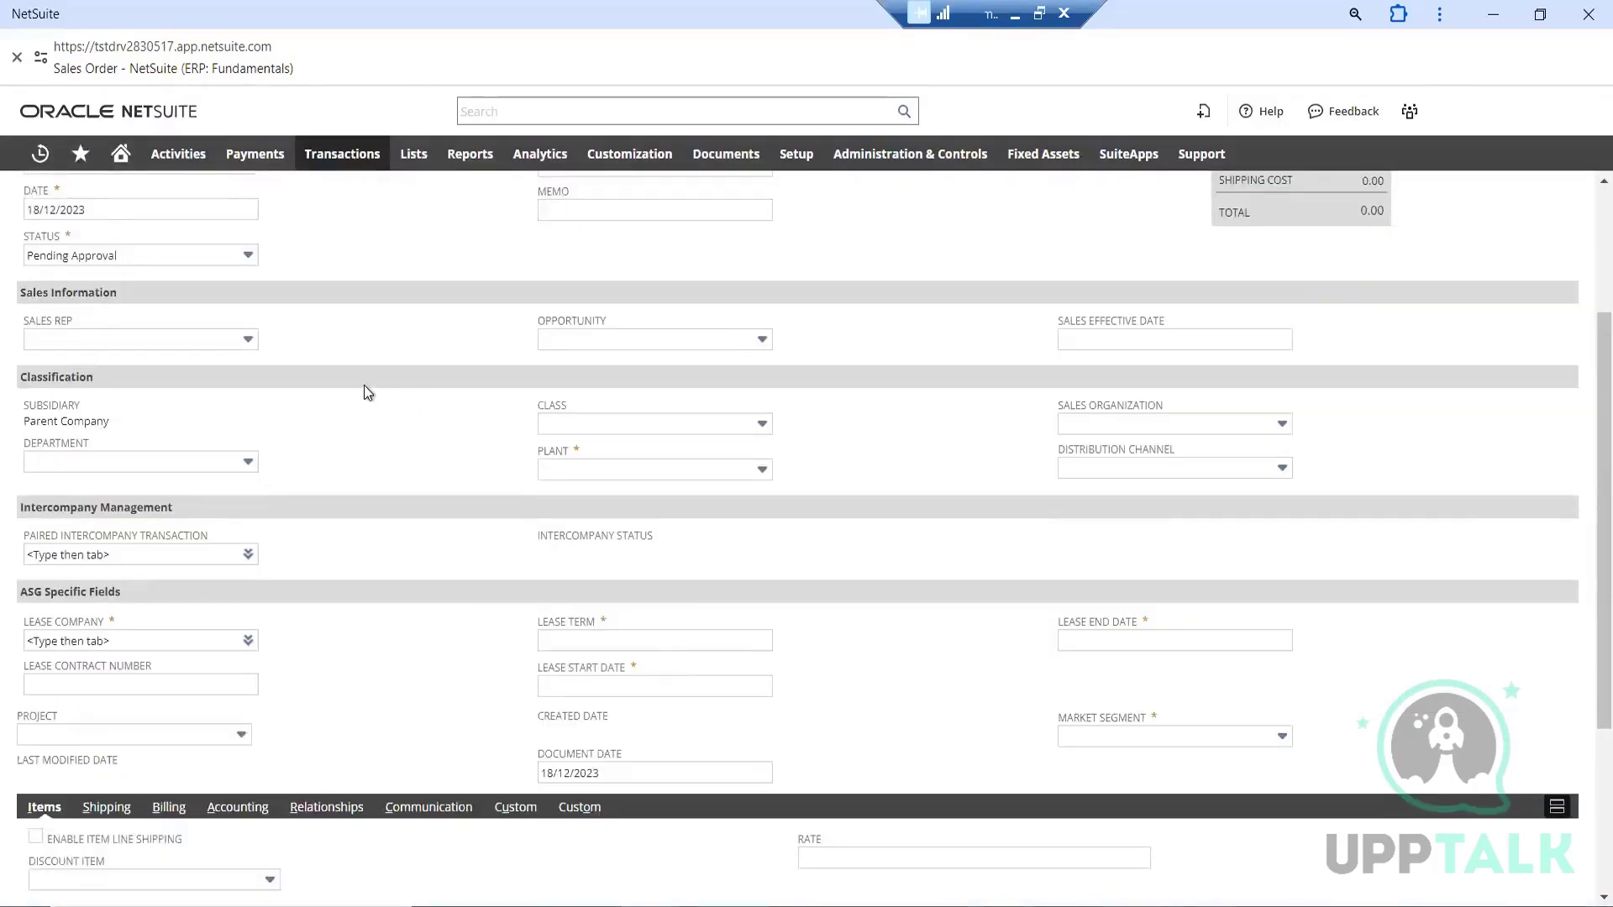
Check the order's subsidiary and set its plant to Corporate HQ
{"action": "triple_click", "coordinate": [72, 424]}
{"action": "left_click", "coordinate": [285, 416]}
{"action": "left_click", "coordinate": [644, 472]}
{"action": "left_click", "coordinate": [614, 547]}
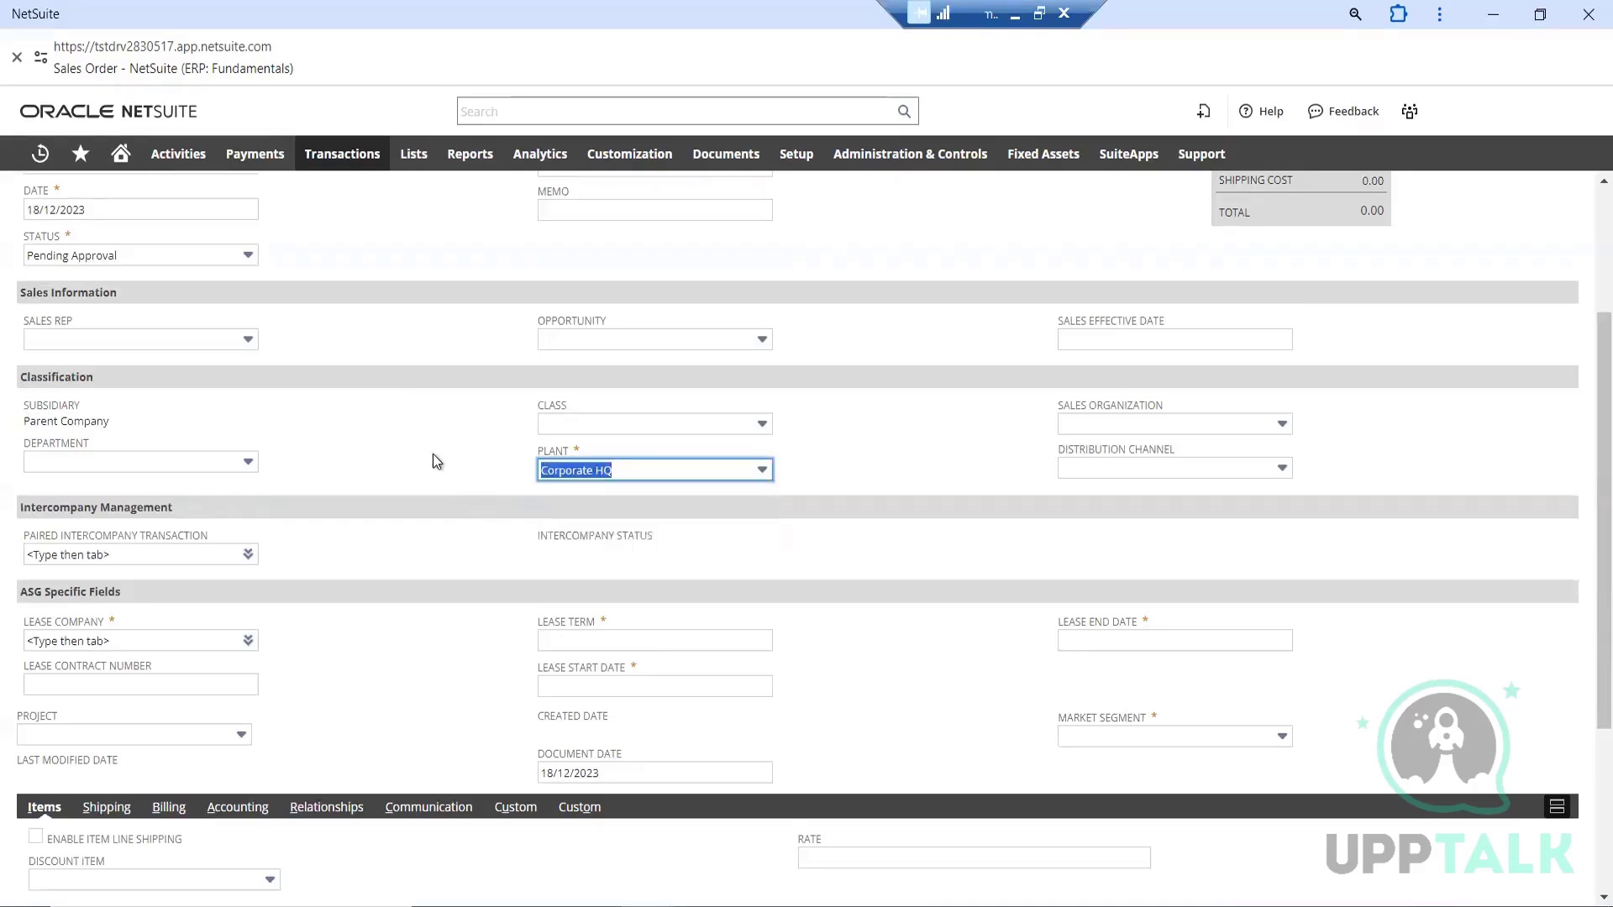
Set the lease end date to 18/12/2023 and the market segment to Acute
{"action": "scroll", "coordinate": [875, 492], "scroll_direction": "down", "scroll_amount": 3}
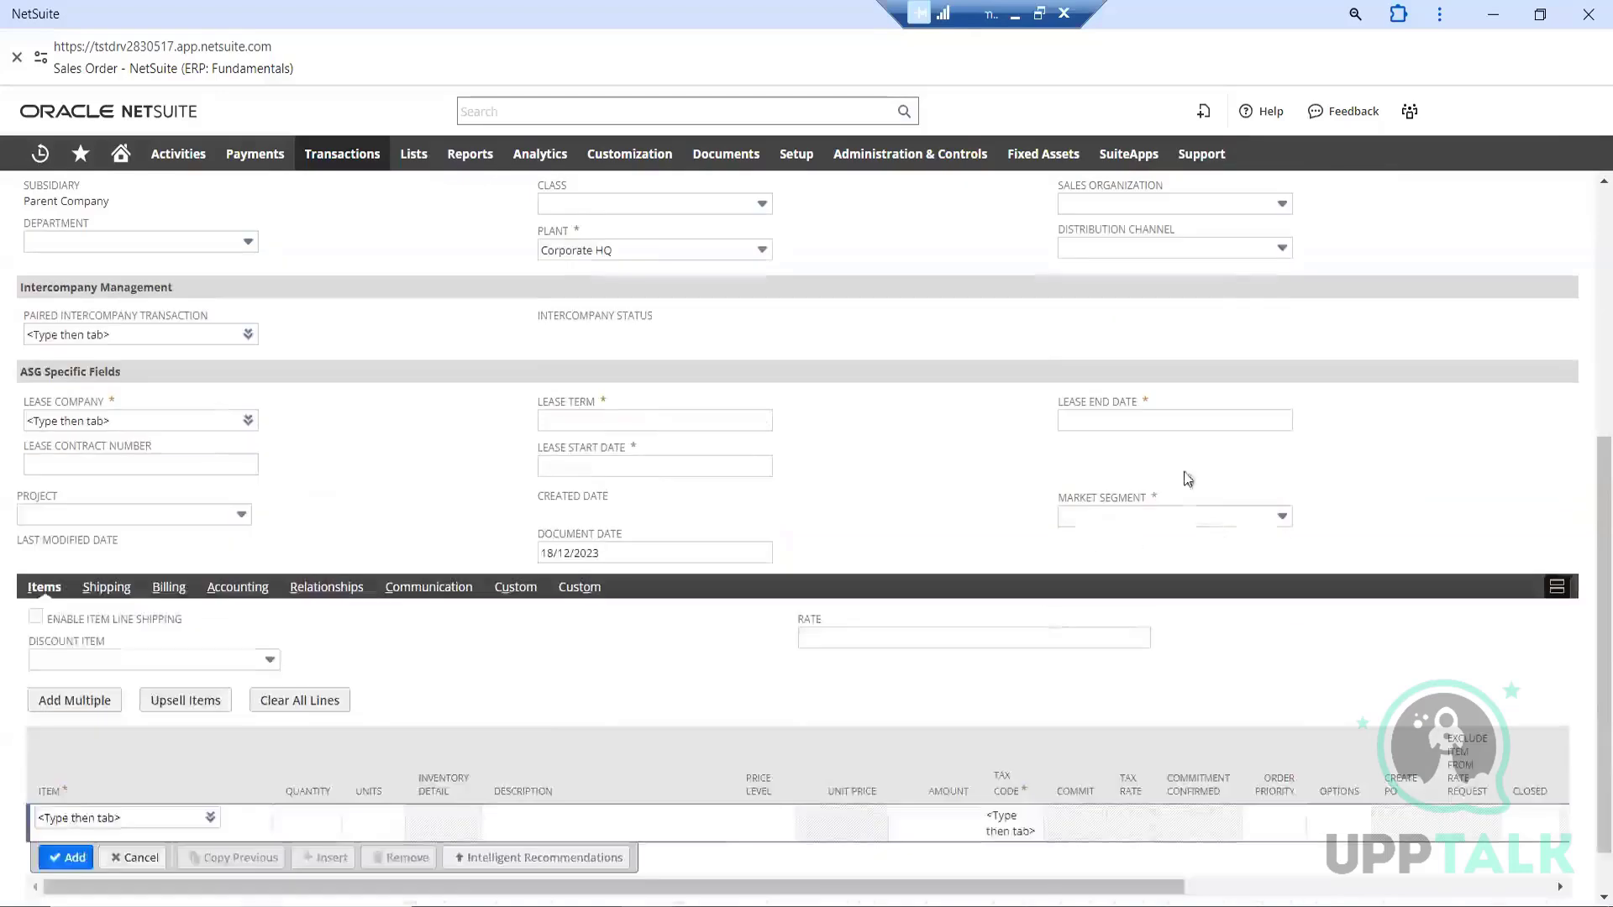
{"action": "left_click", "coordinate": [1240, 422]}
{"action": "left_click", "coordinate": [1307, 420]}
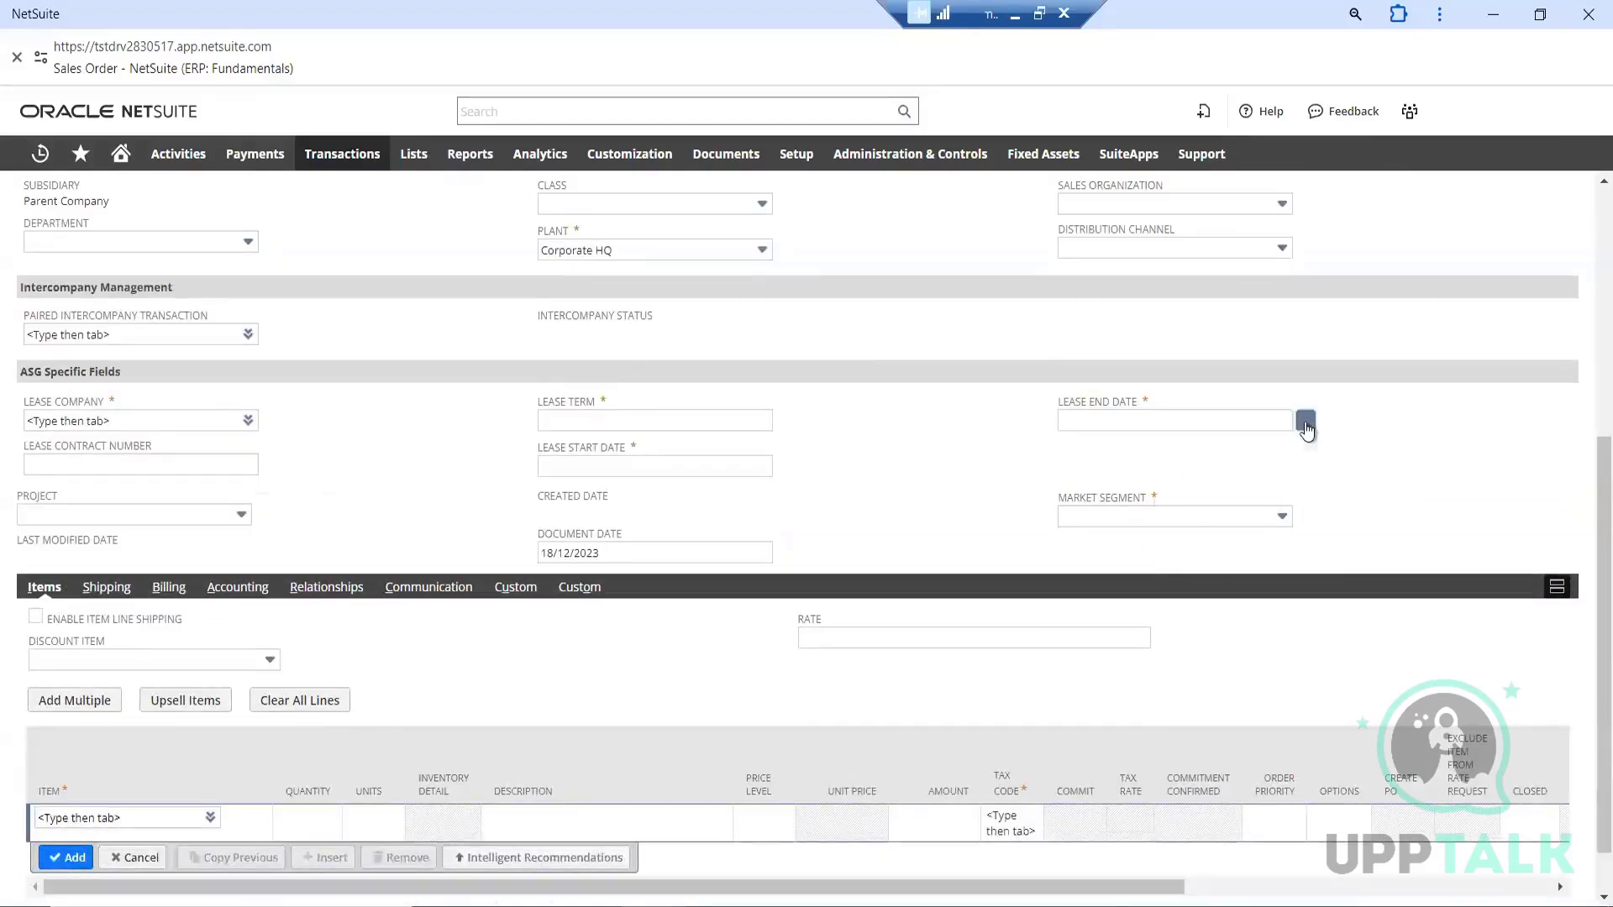
{"action": "left_click", "coordinate": [1193, 546]}
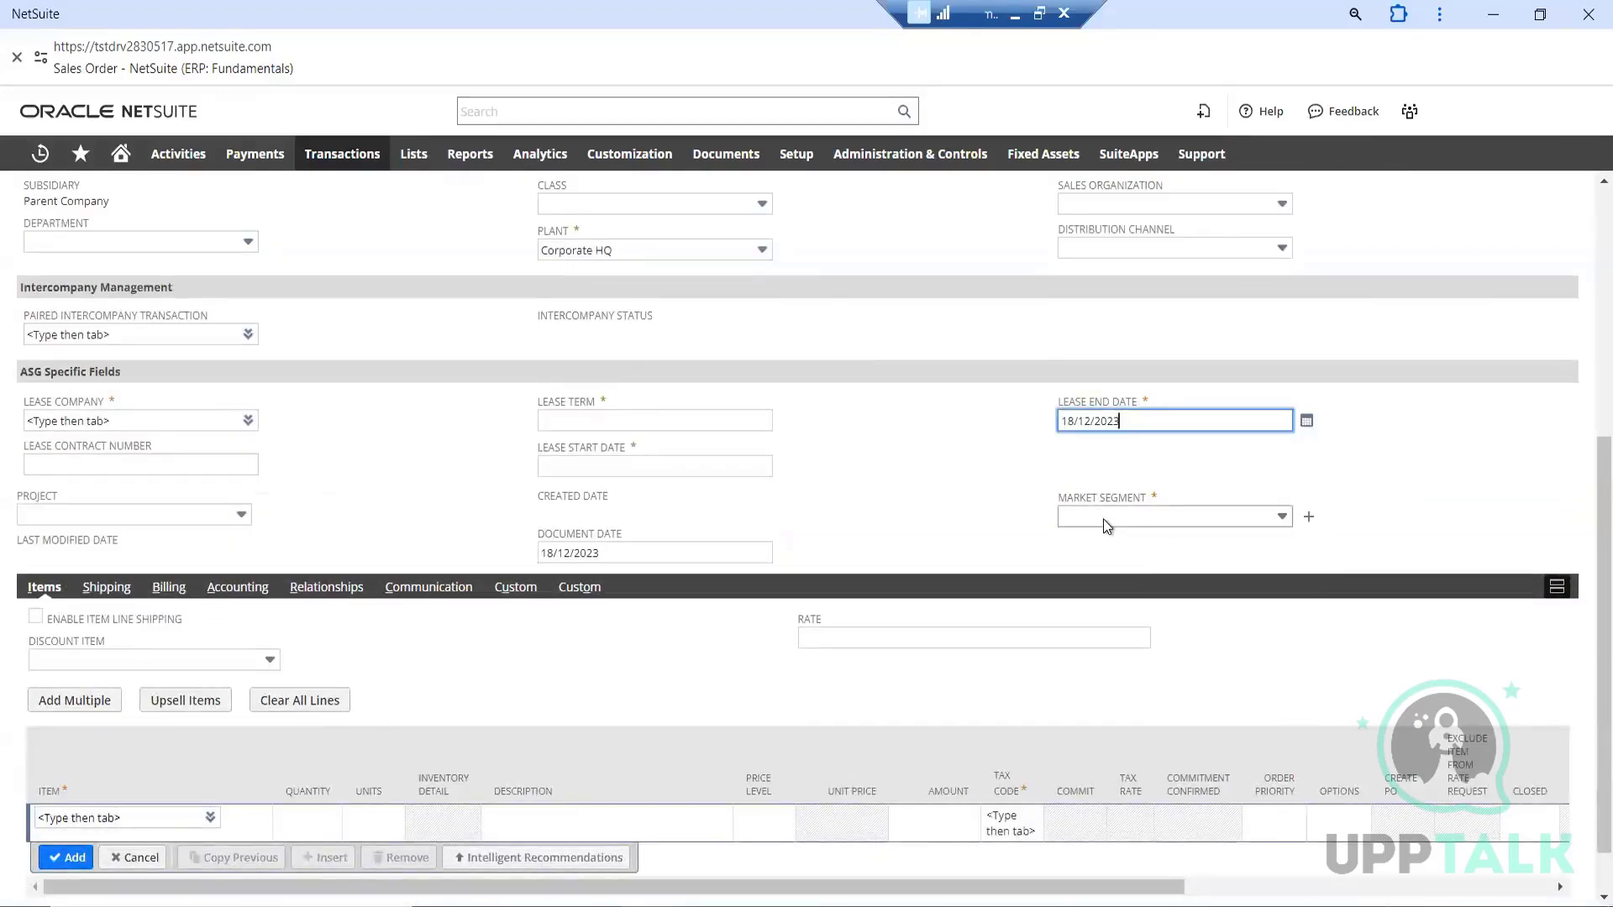
{"action": "left_click", "coordinate": [1106, 516]}
{"action": "left_click", "coordinate": [1098, 591]}
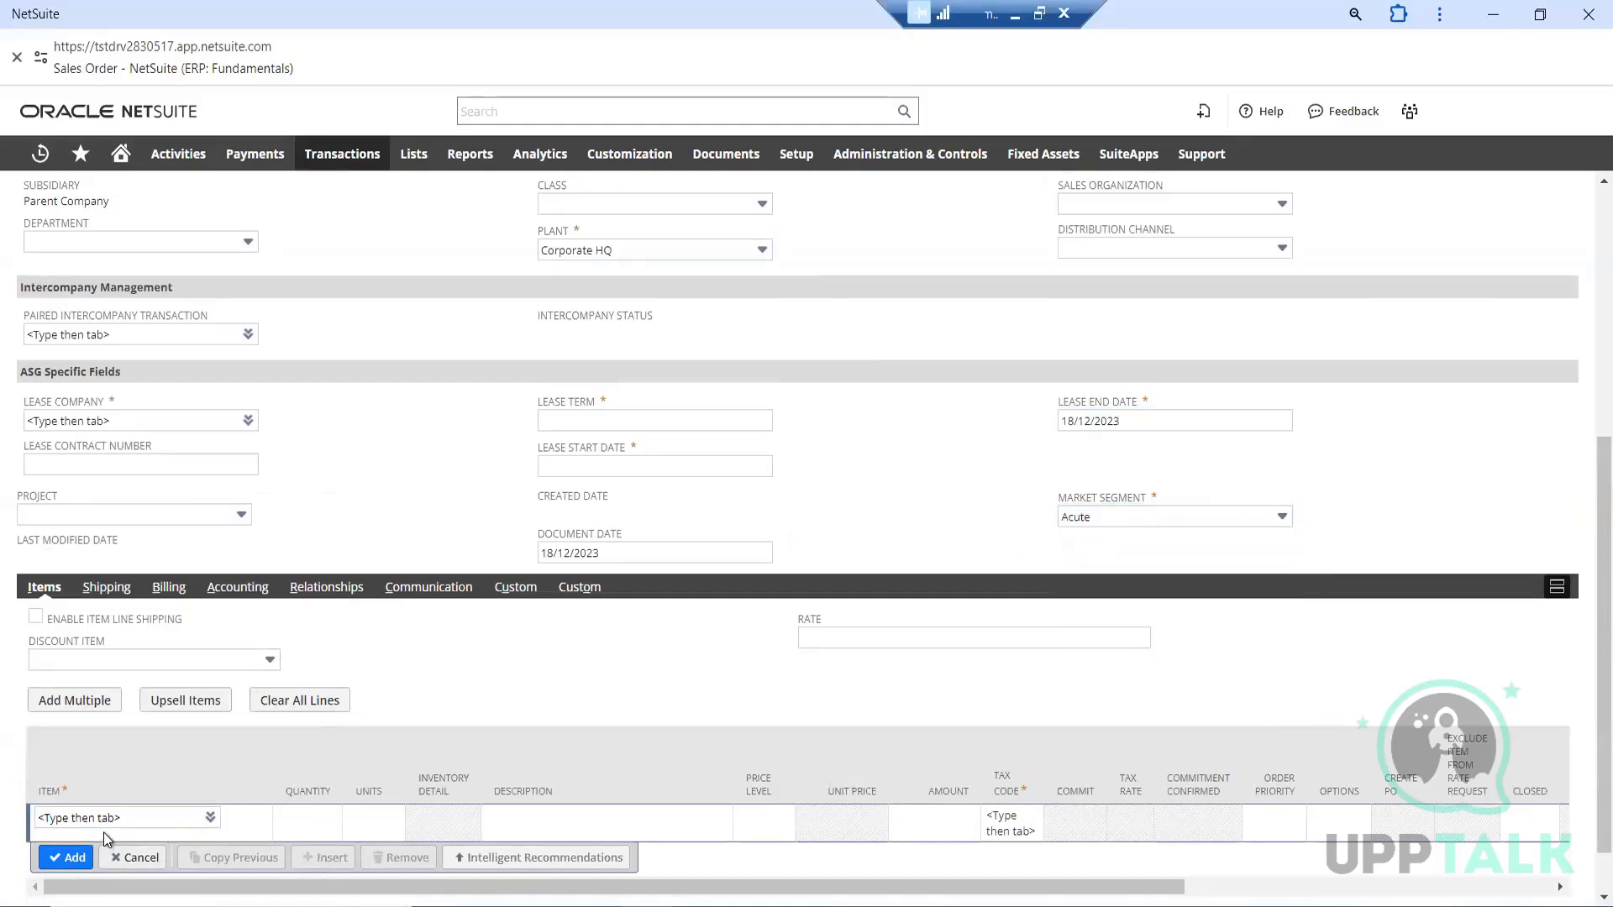
{"action": "left_click", "coordinate": [642, 422]}
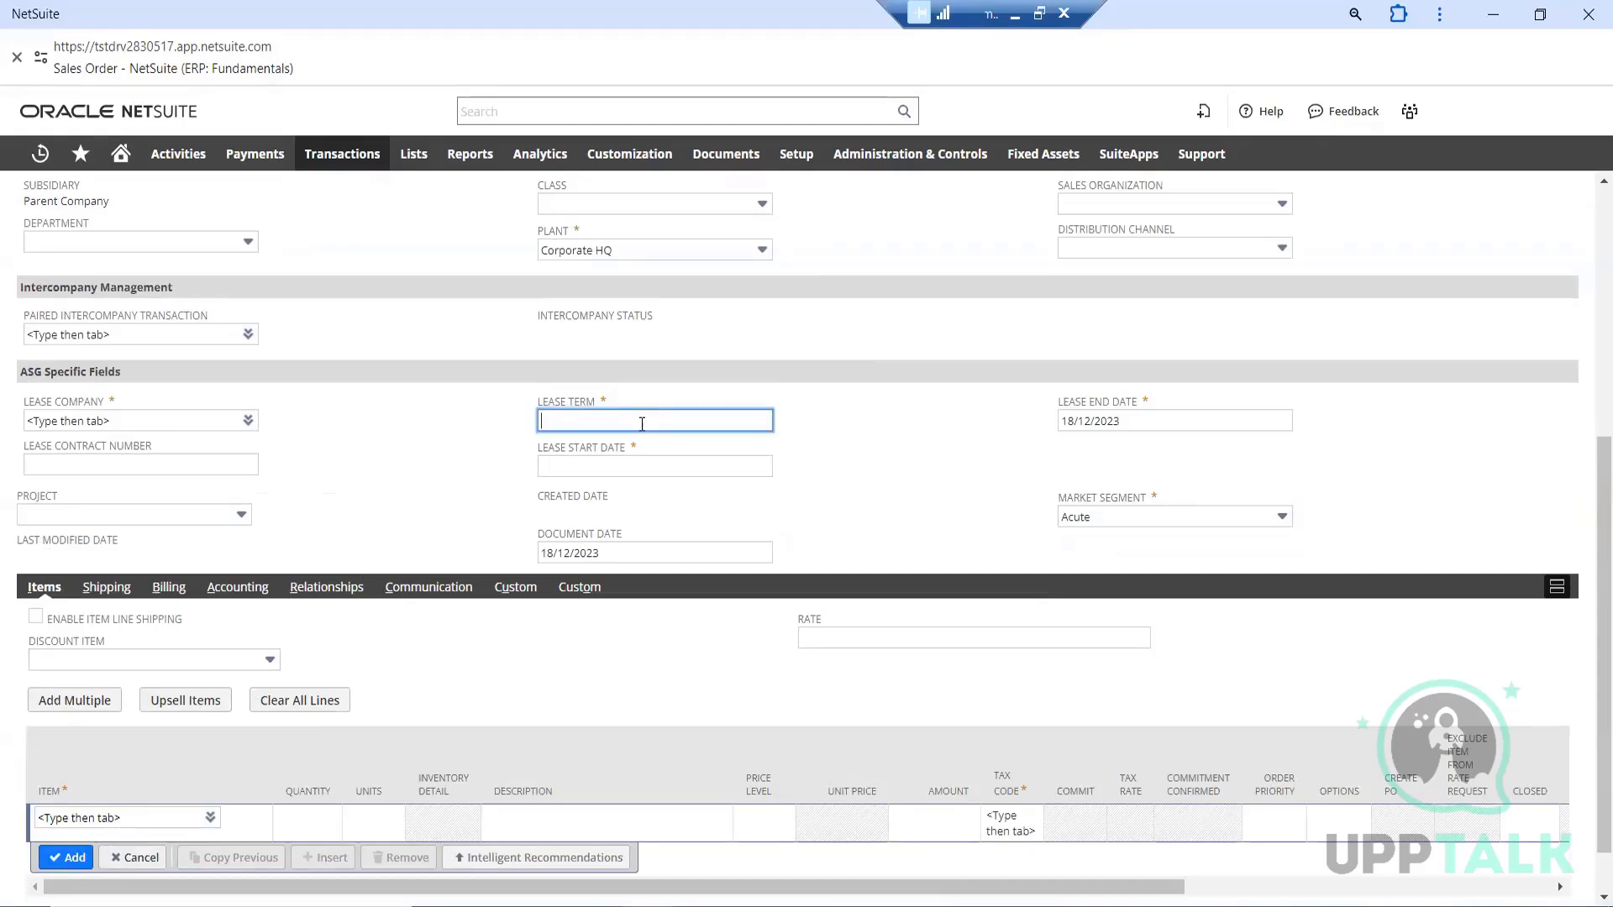
{"action": "type", "text": "demo"}
{"action": "left_click", "coordinate": [645, 466]}
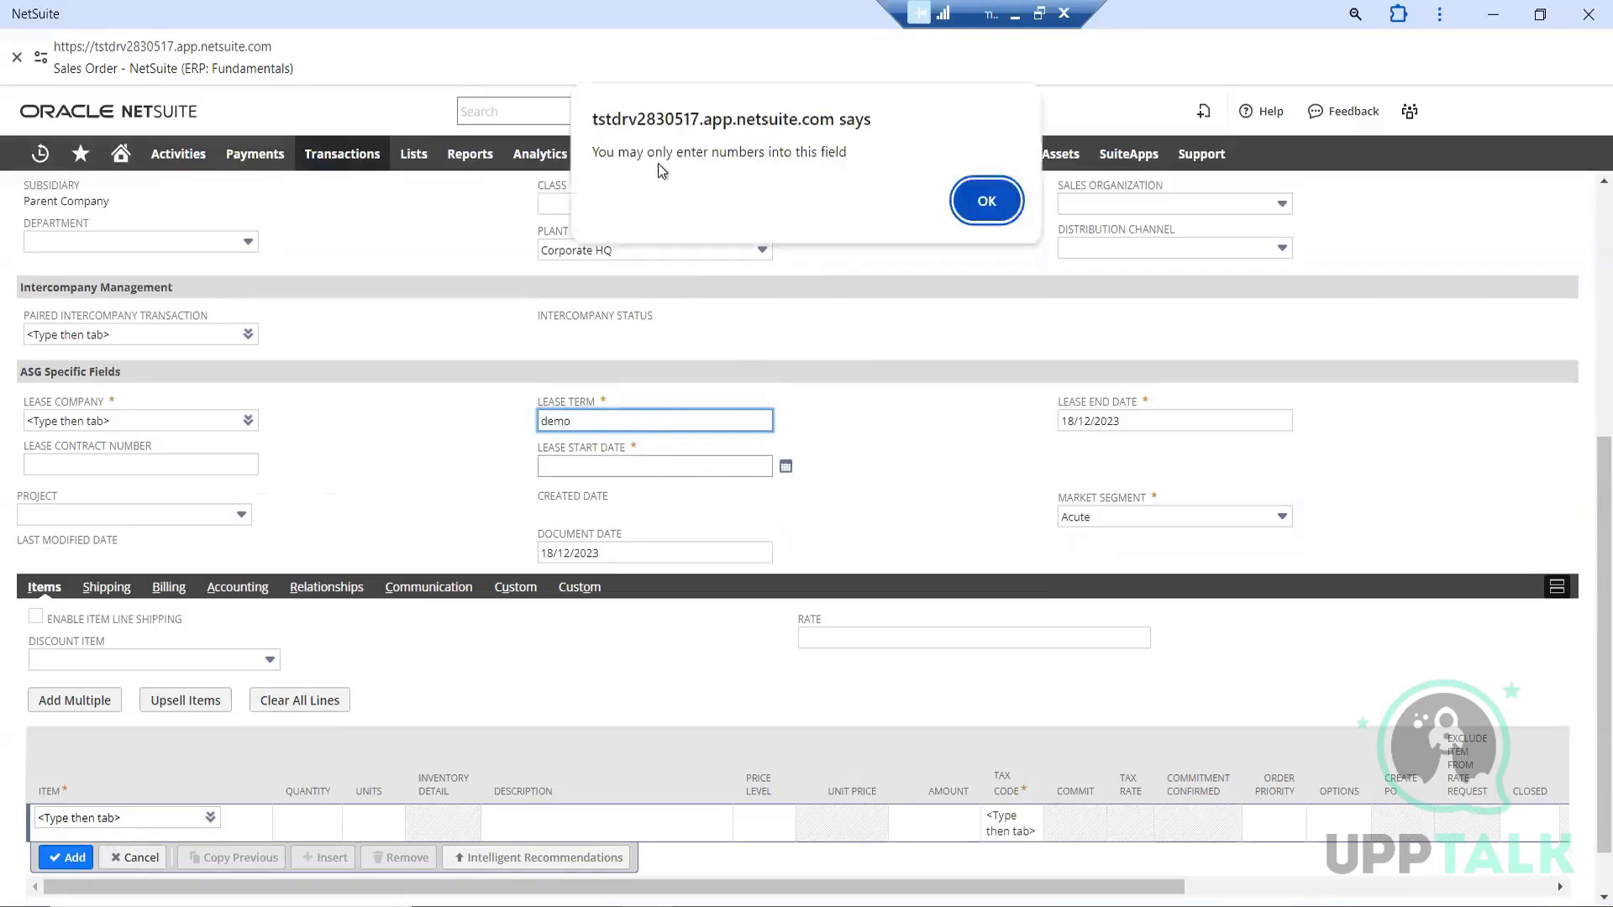
{"action": "left_click", "coordinate": [987, 199]}
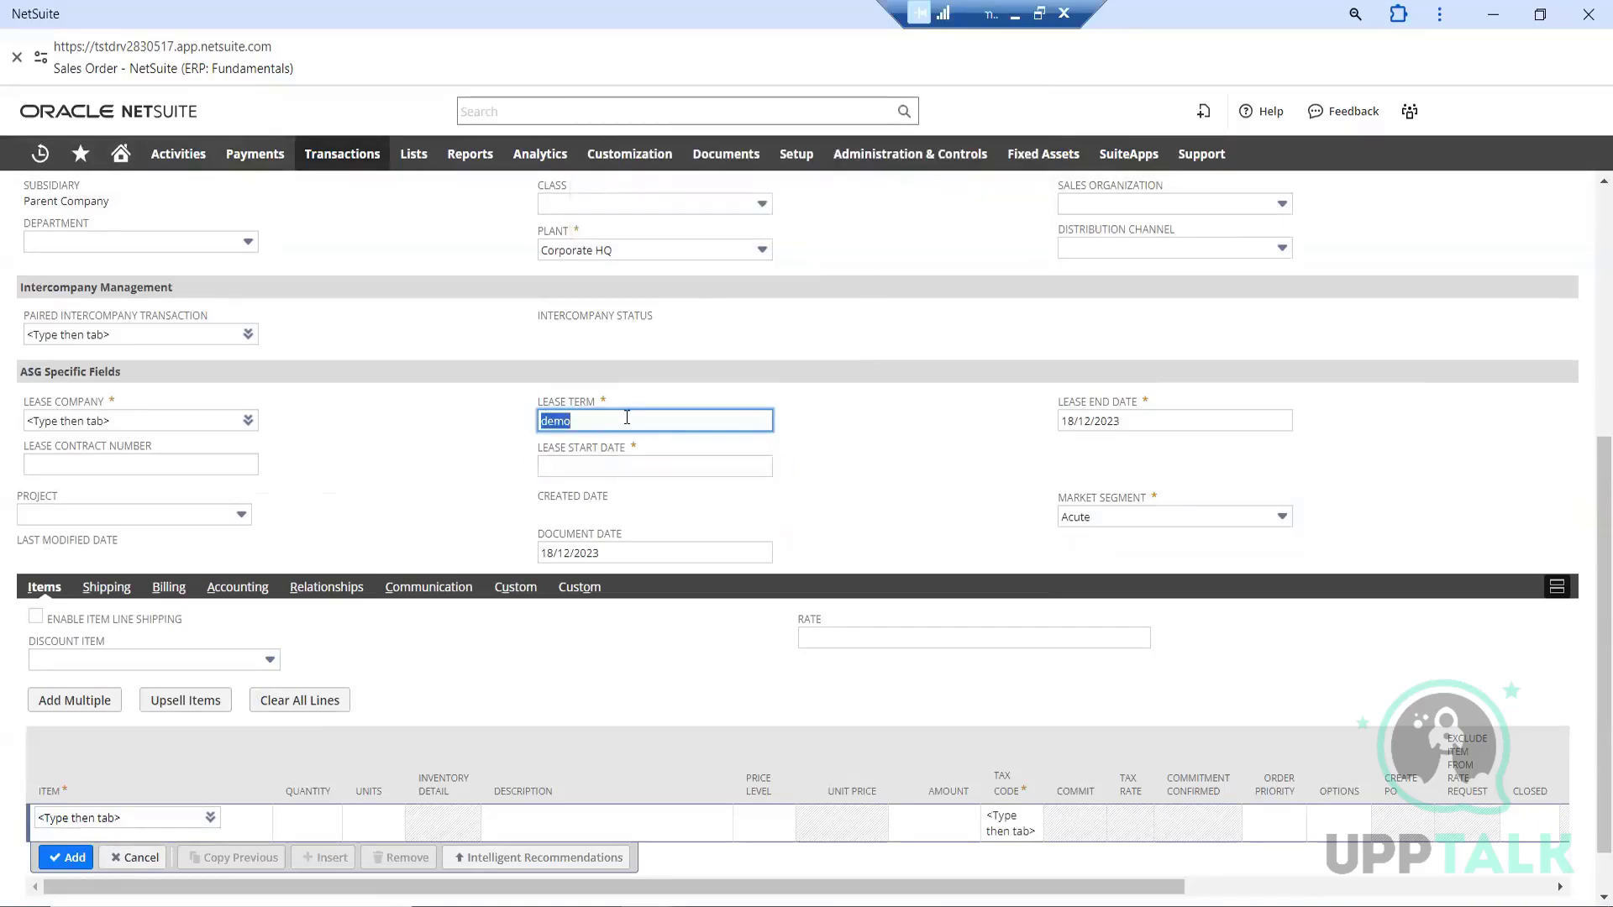
Replace the lease term with 1234 and set the lease start date to 18/12/2023
{"action": "key", "text": "BackSpace"}
{"action": "type", "text": "1234"}
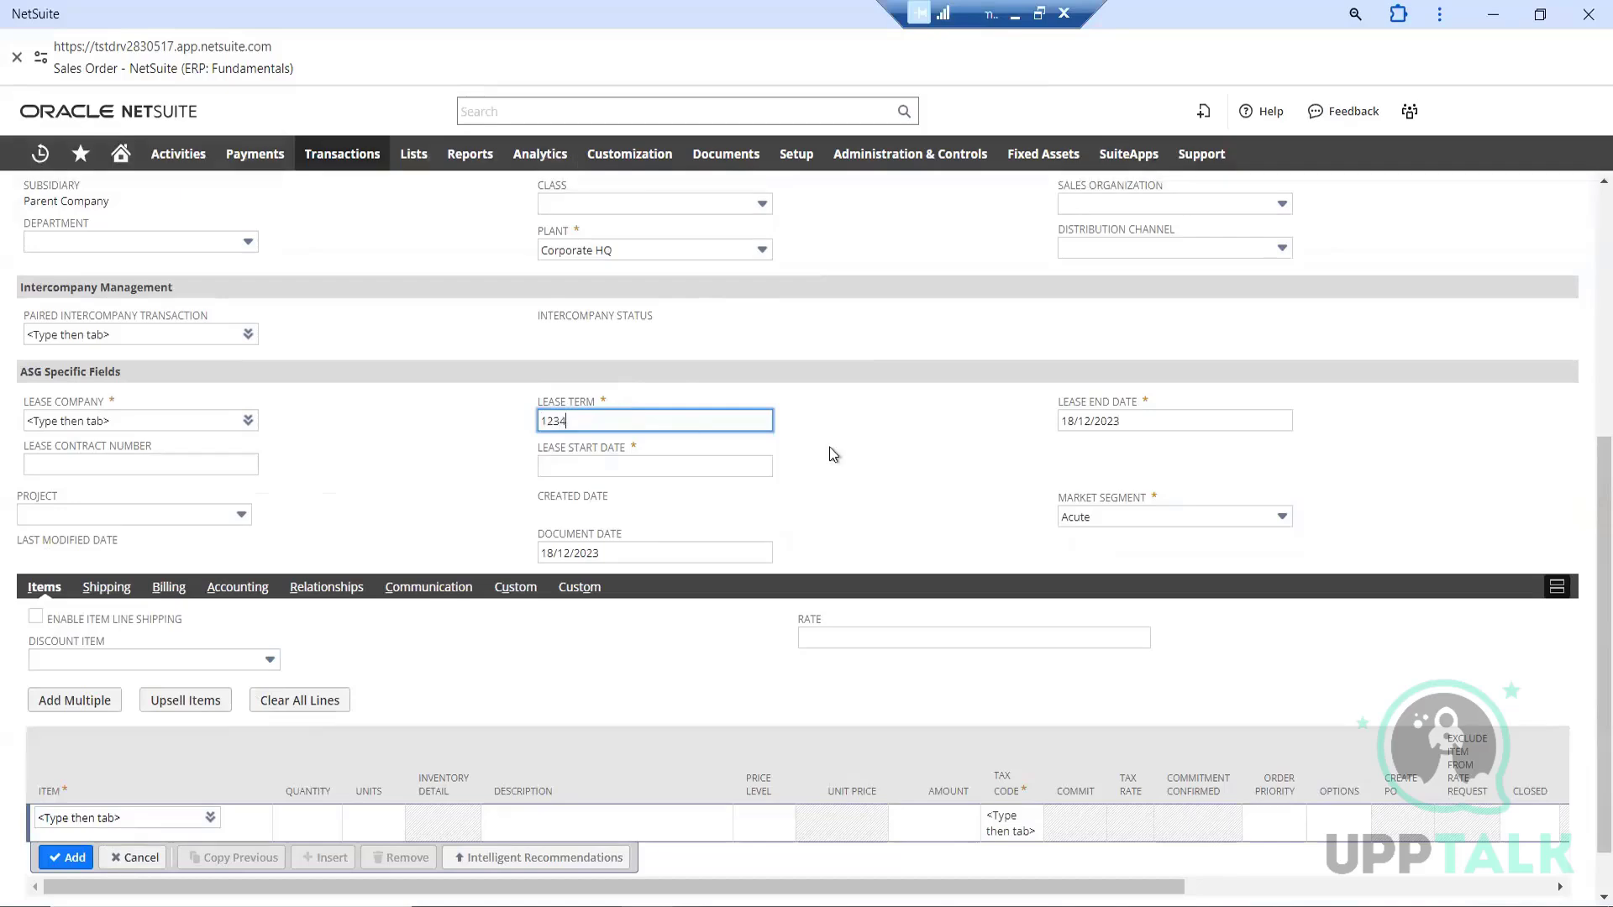
{"action": "left_click", "coordinate": [860, 441]}
{"action": "left_click", "coordinate": [709, 477]}
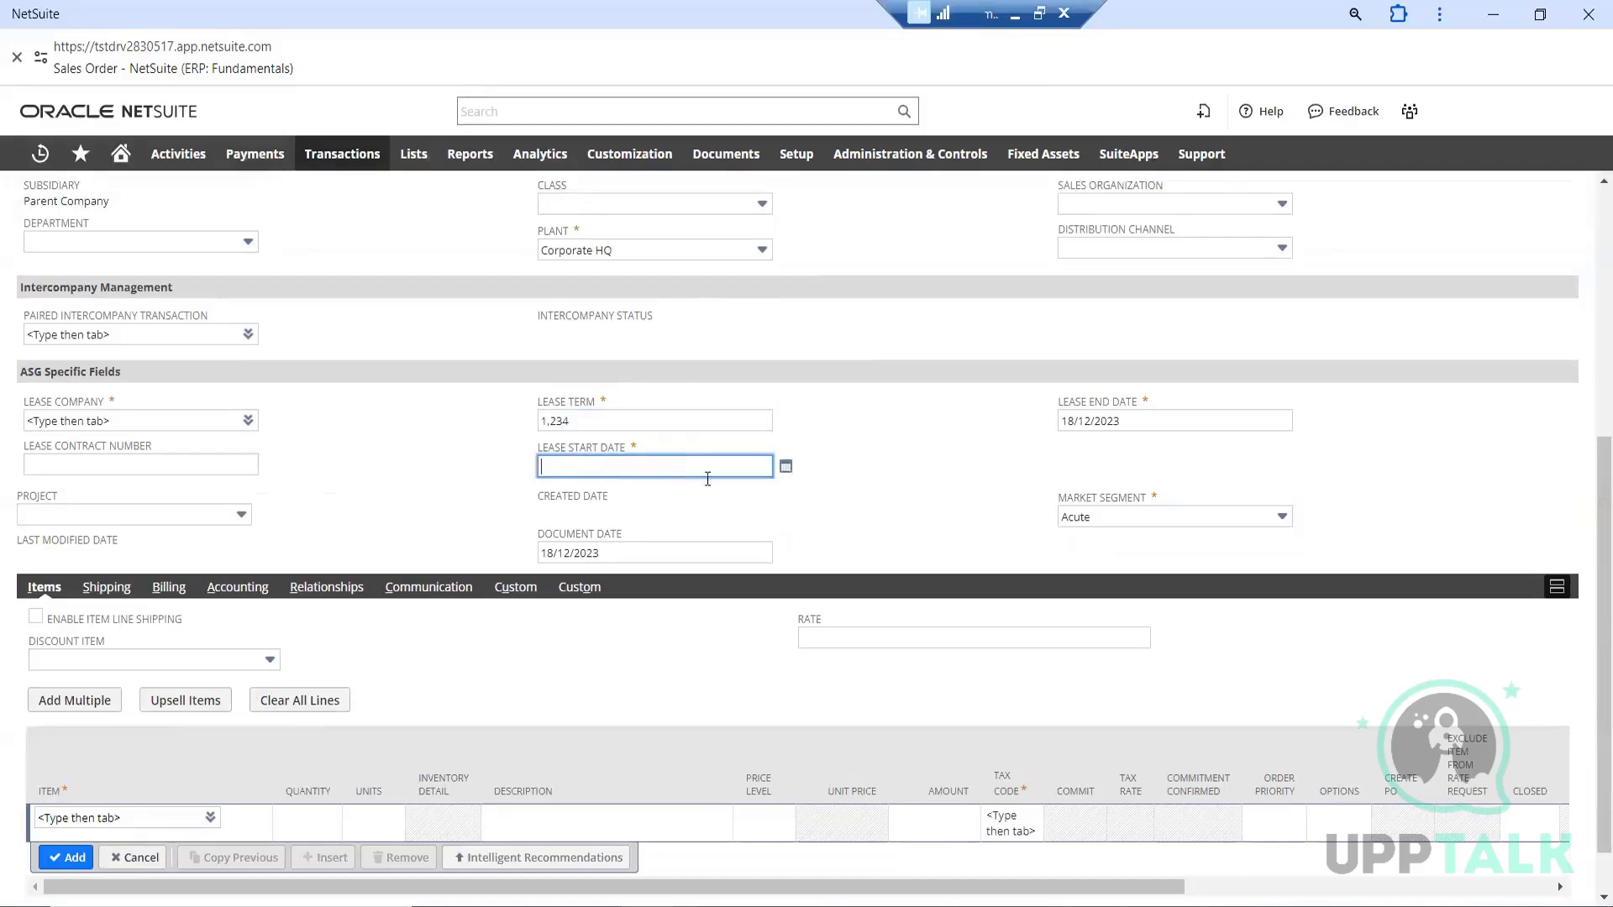
{"action": "left_click", "coordinate": [787, 468]}
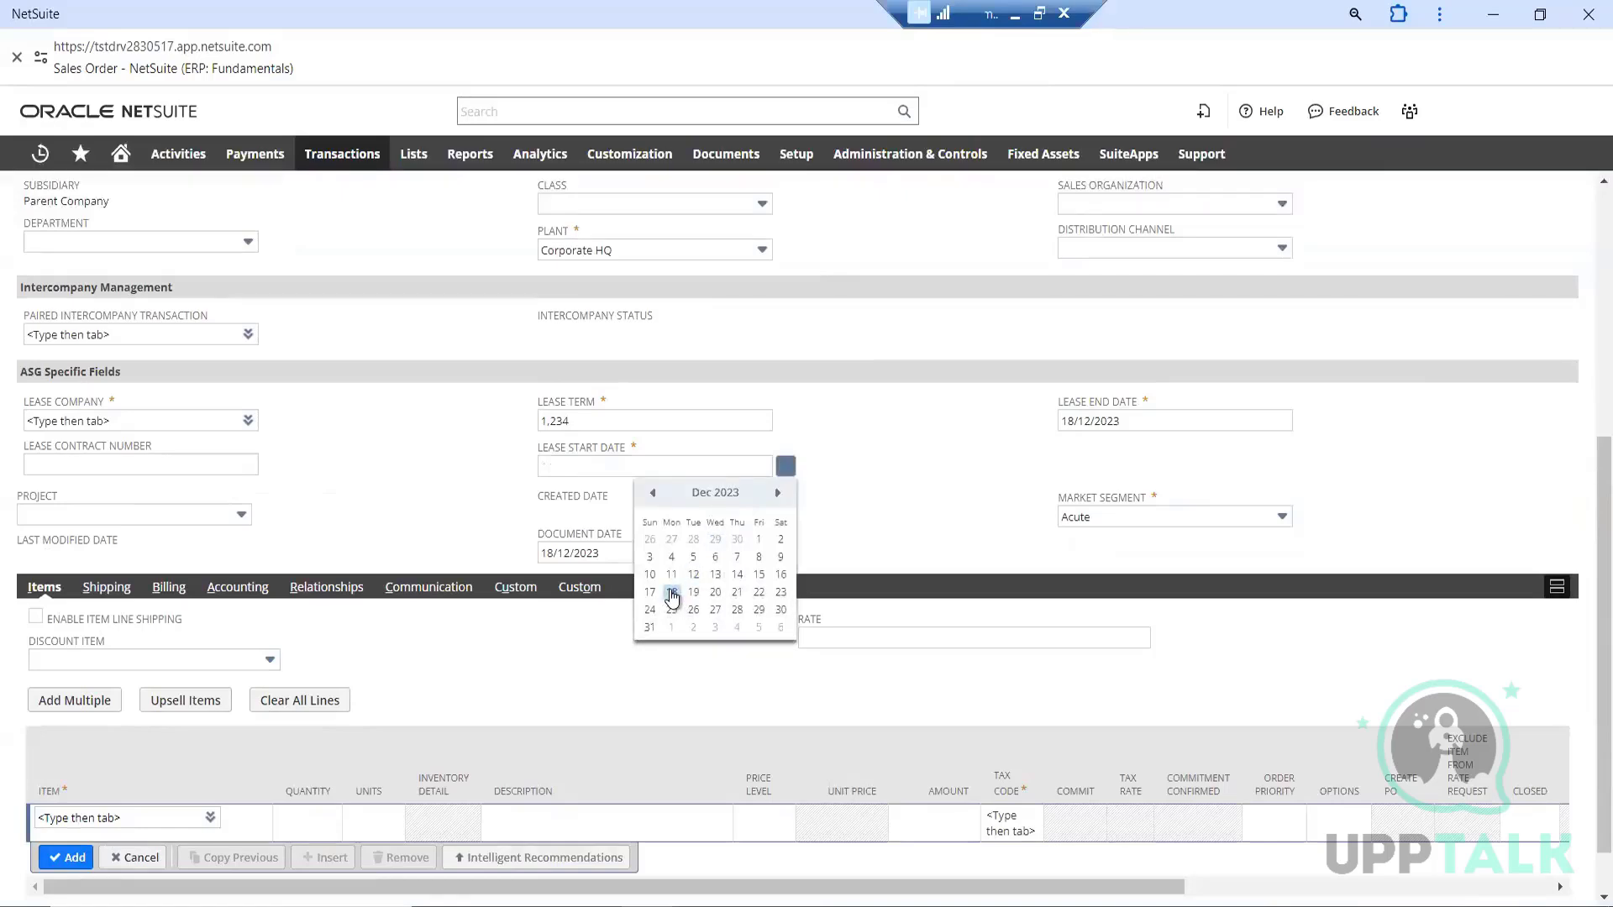
{"action": "left_click", "coordinate": [672, 594]}
{"action": "left_click", "coordinate": [874, 458]}
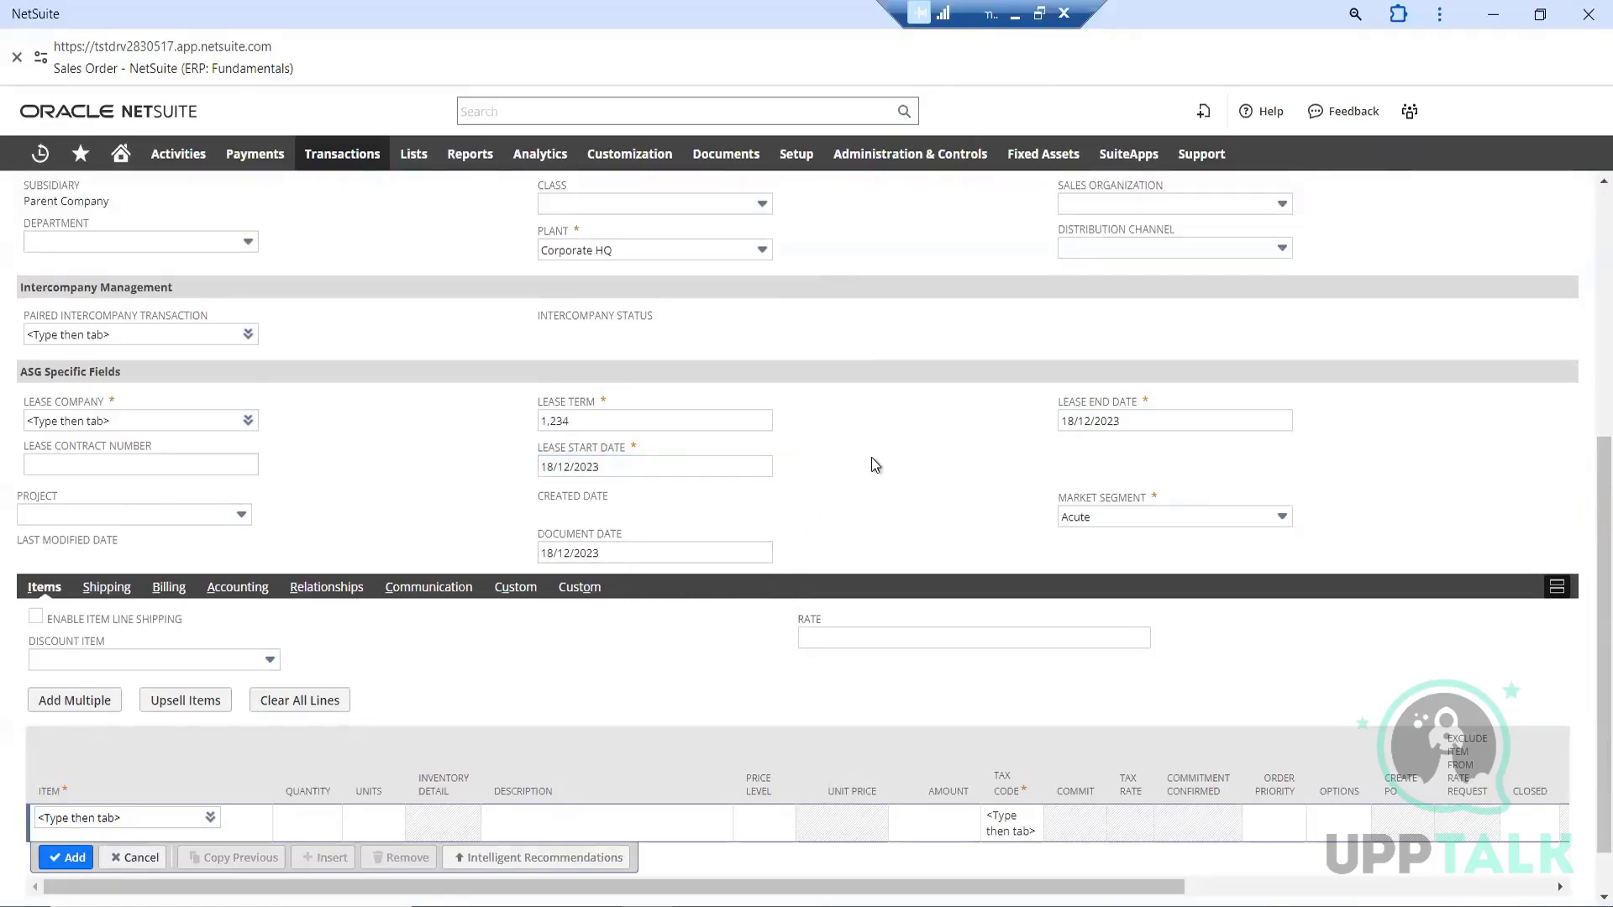
Choose AA3: SAAS License C from the item list and add it as a line on the sales order
{"action": "scroll", "coordinate": [871, 457], "scroll_direction": "down", "scroll_amount": 1}
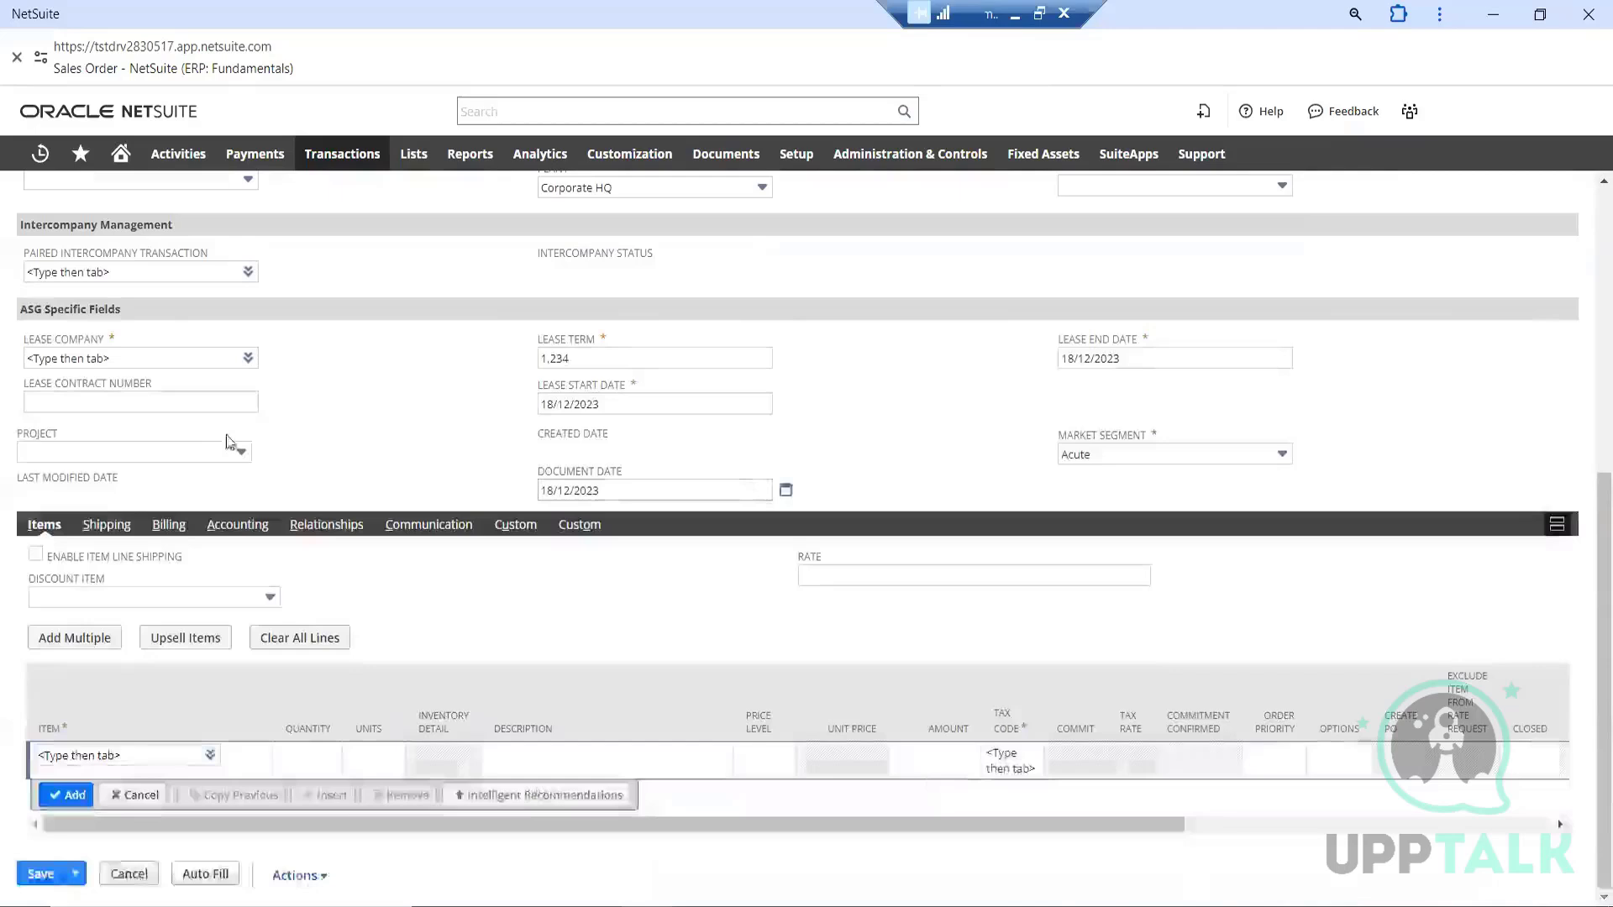
{"action": "left_click", "coordinate": [107, 757]}
{"action": "mouse_move", "coordinate": [203, 753]}
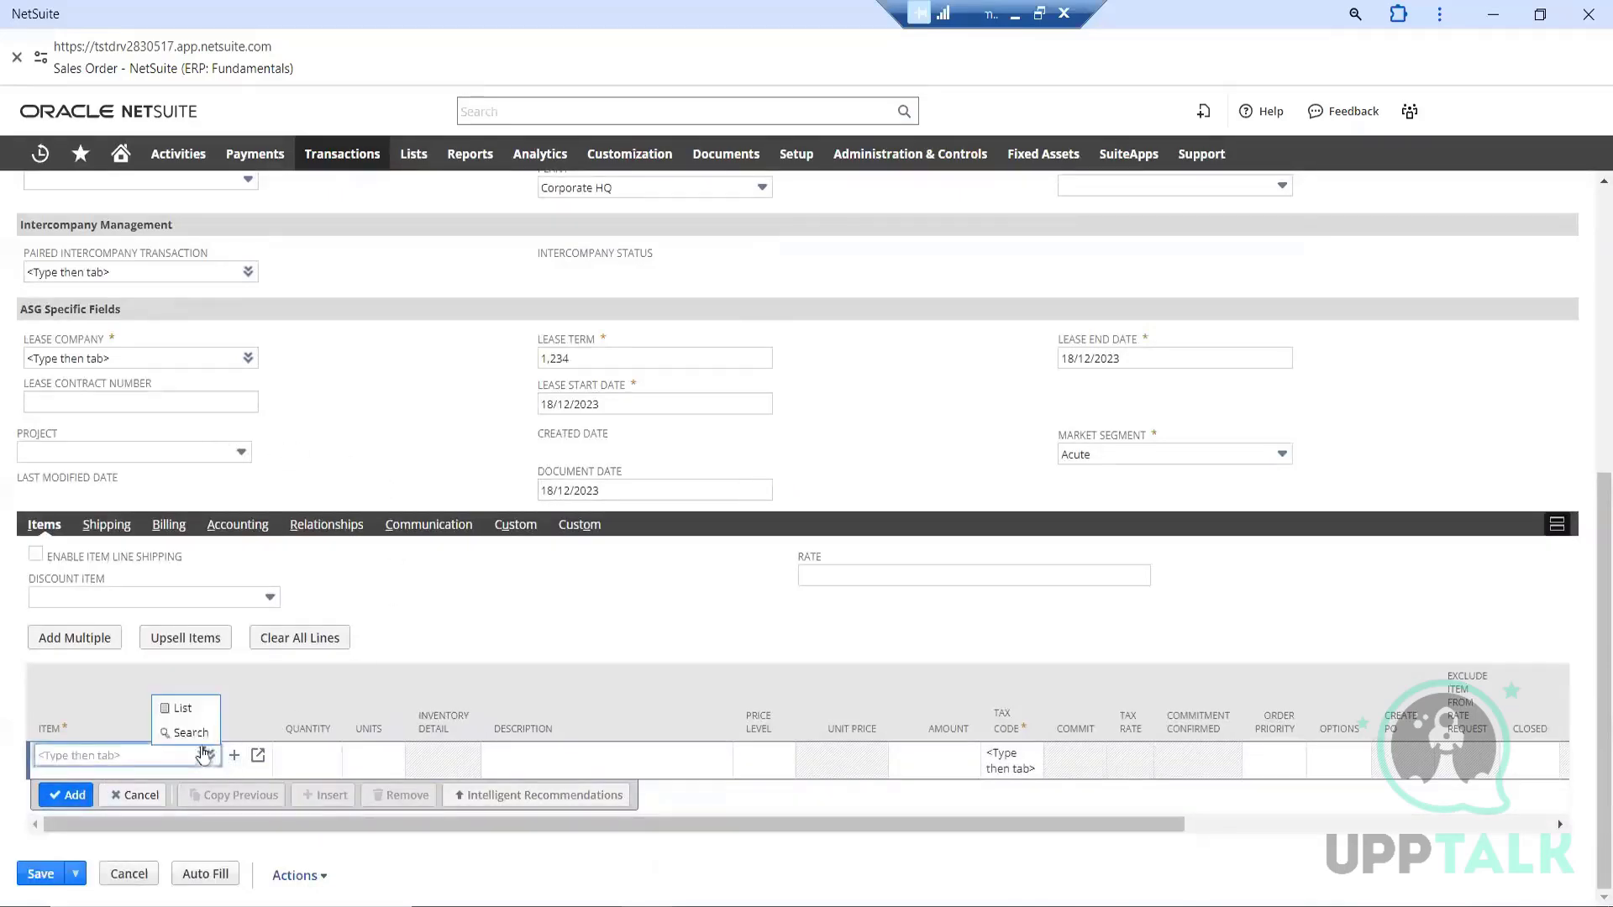
{"action": "left_click", "coordinate": [183, 706]}
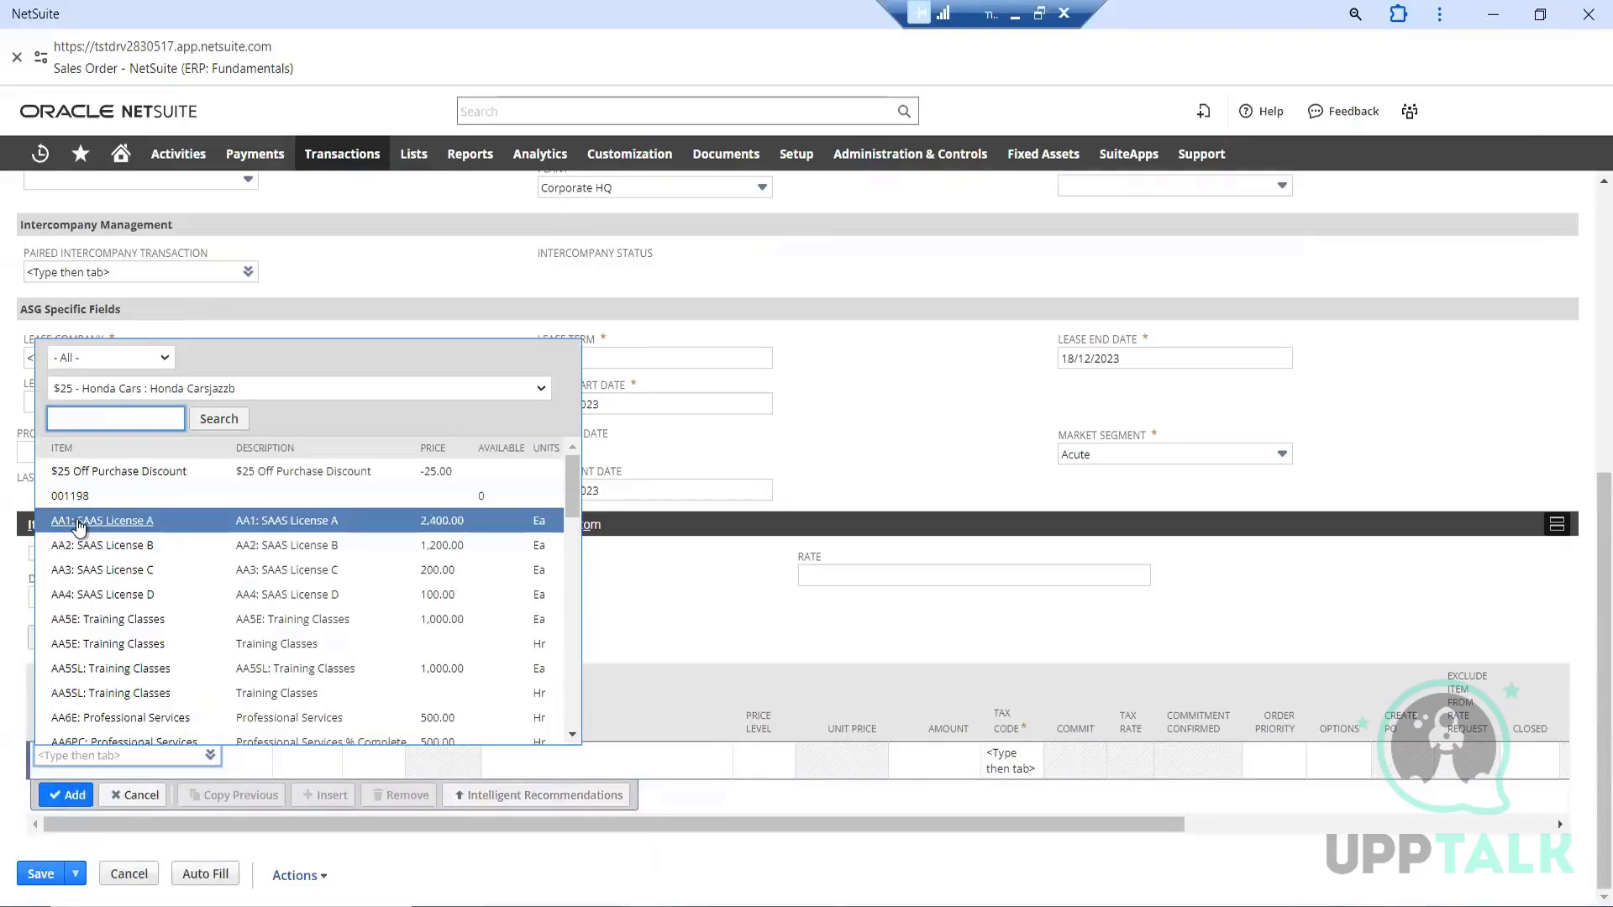
{"action": "left_click", "coordinate": [82, 571]}
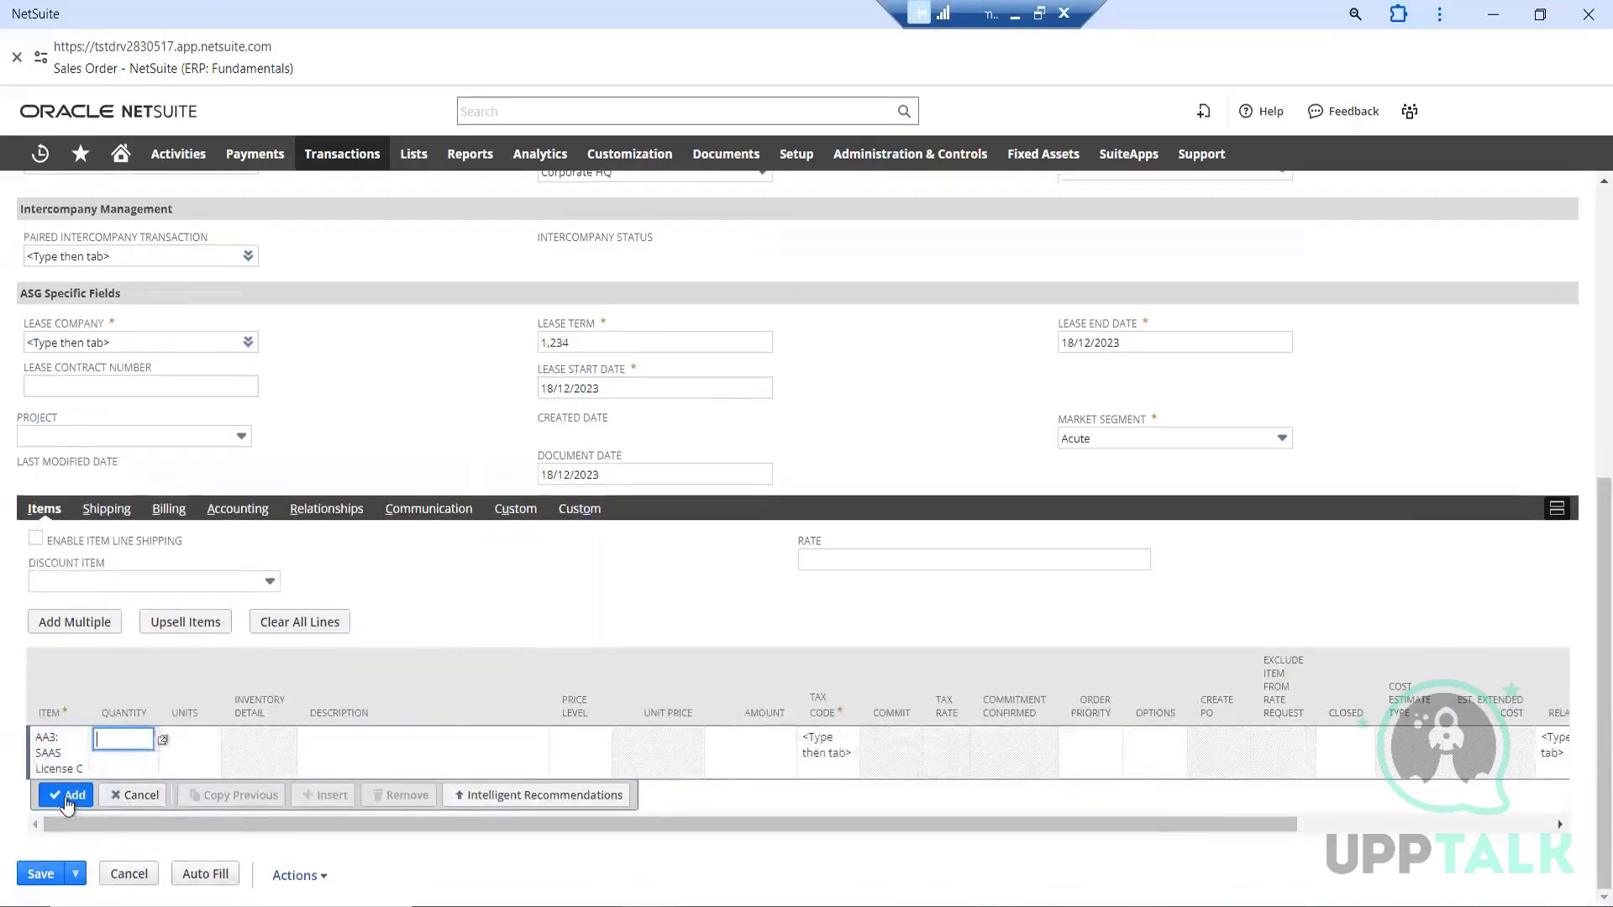
{"action": "left_click", "coordinate": [65, 795]}
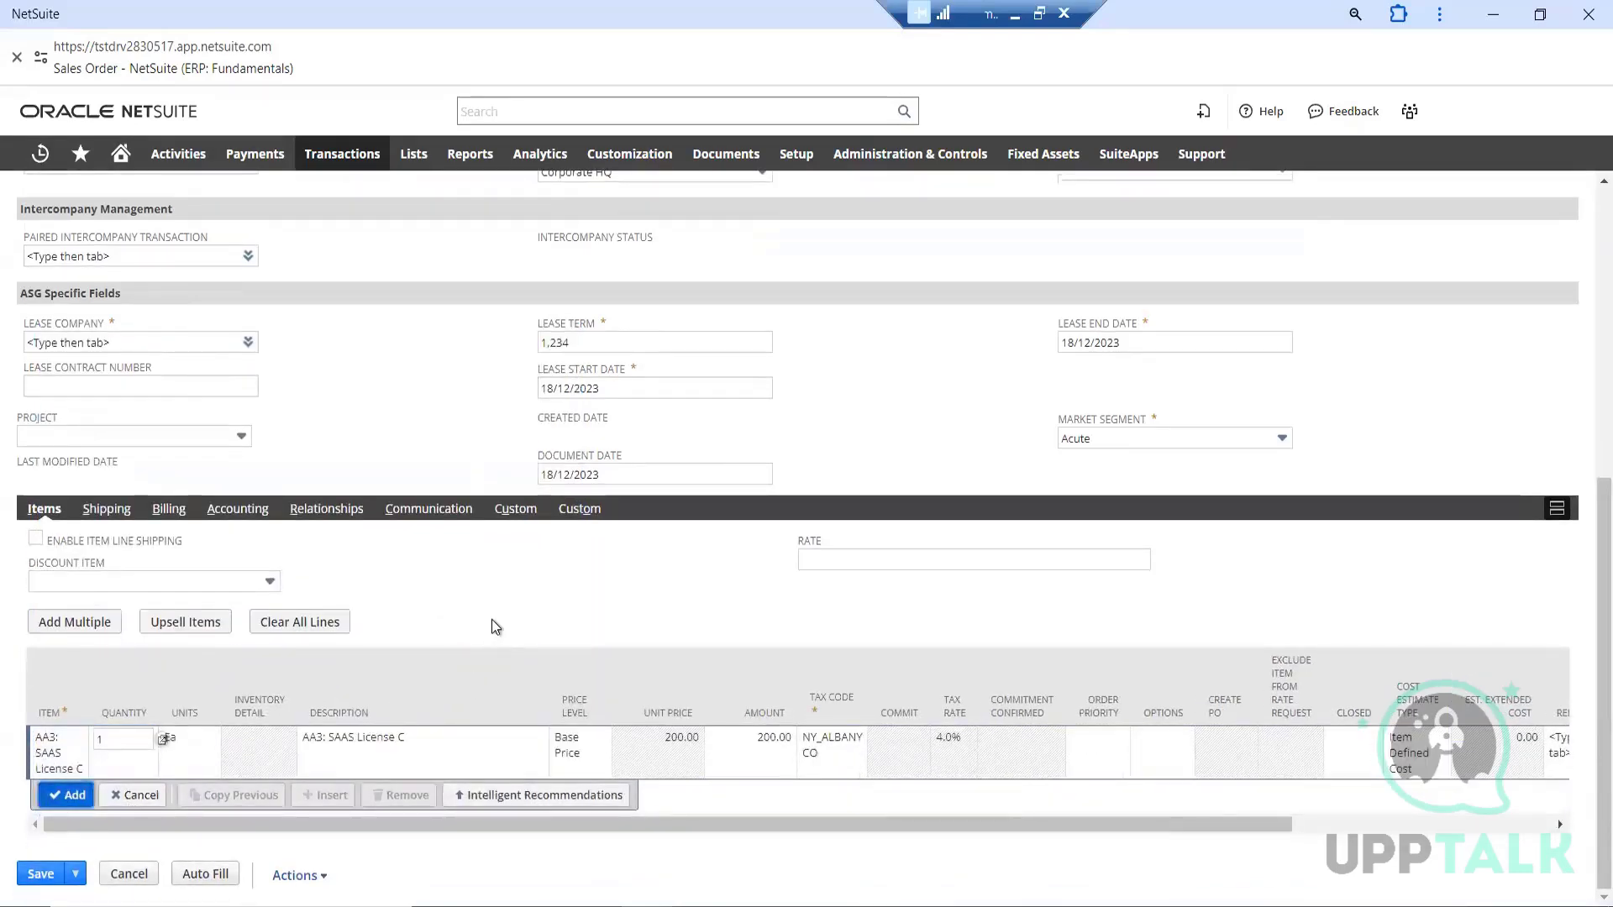
Review the order's primary information, summary, classification, lease fields and item line for completeness
{"action": "scroll", "coordinate": [486, 587], "scroll_direction": "up", "scroll_amount": 6}
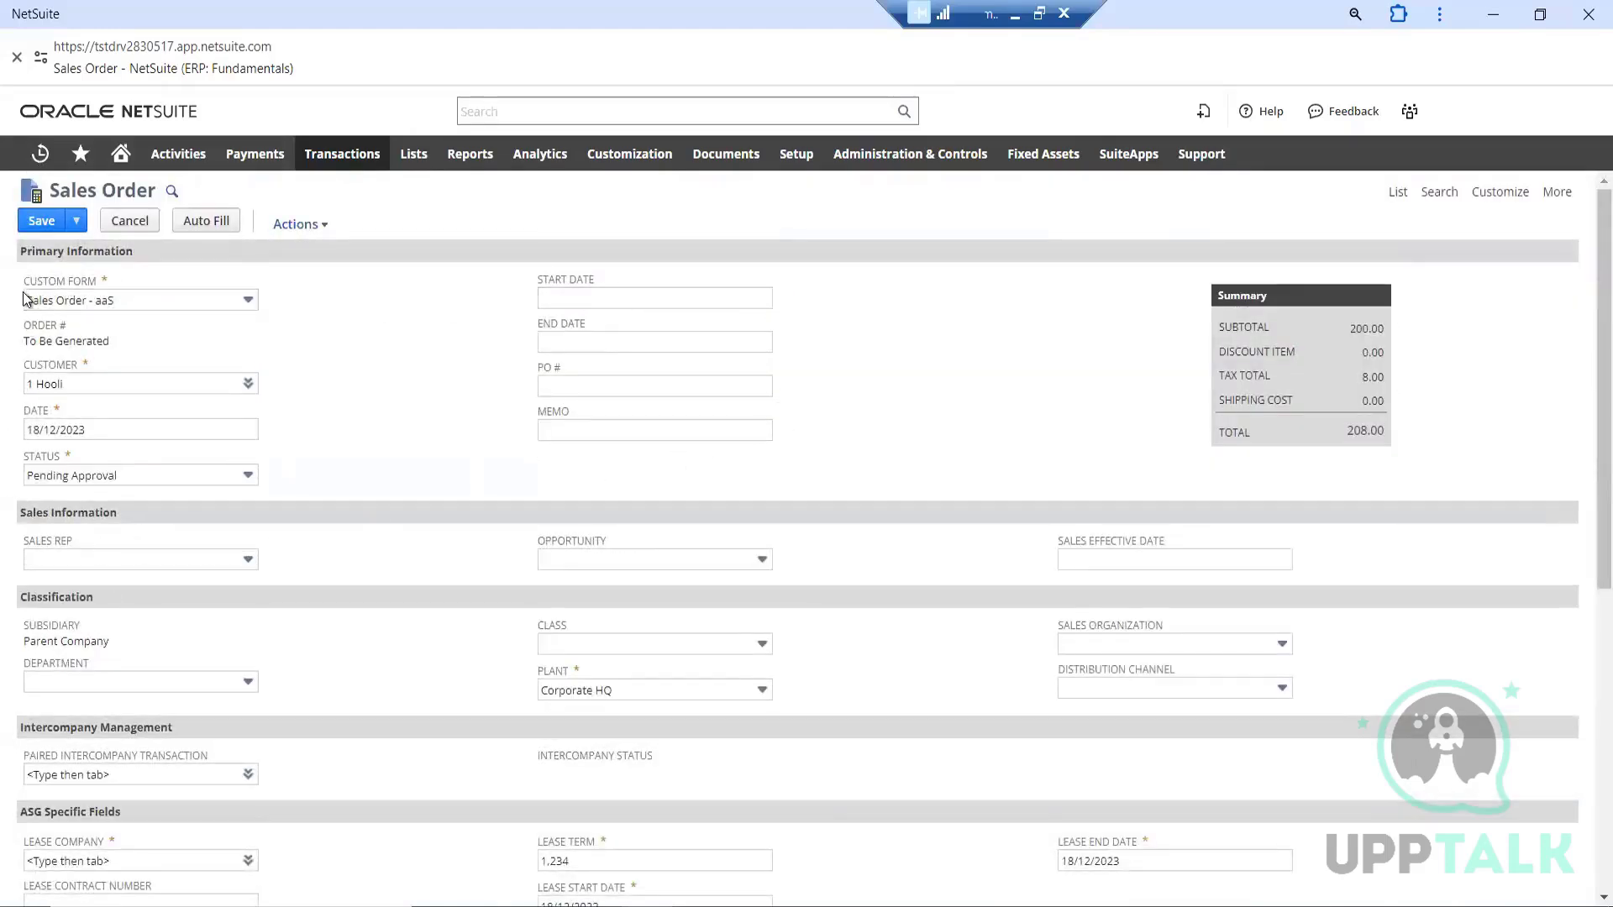
{"action": "scroll", "coordinate": [728, 431], "scroll_direction": "down", "scroll_amount": 1}
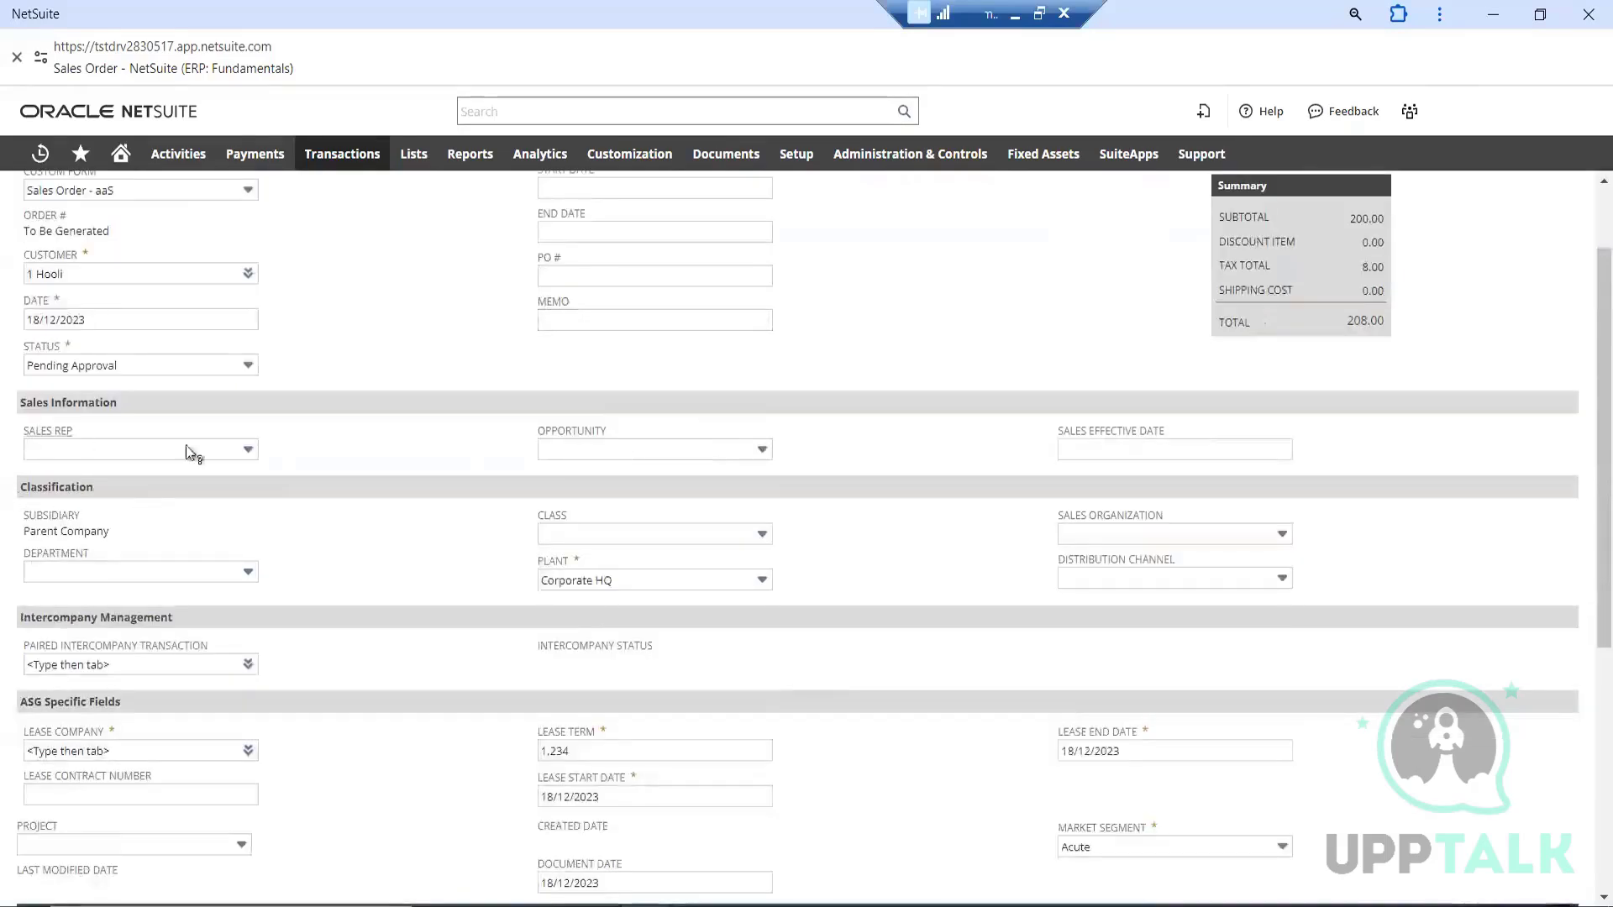
{"action": "scroll", "coordinate": [486, 566], "scroll_direction": "up", "scroll_amount": 1}
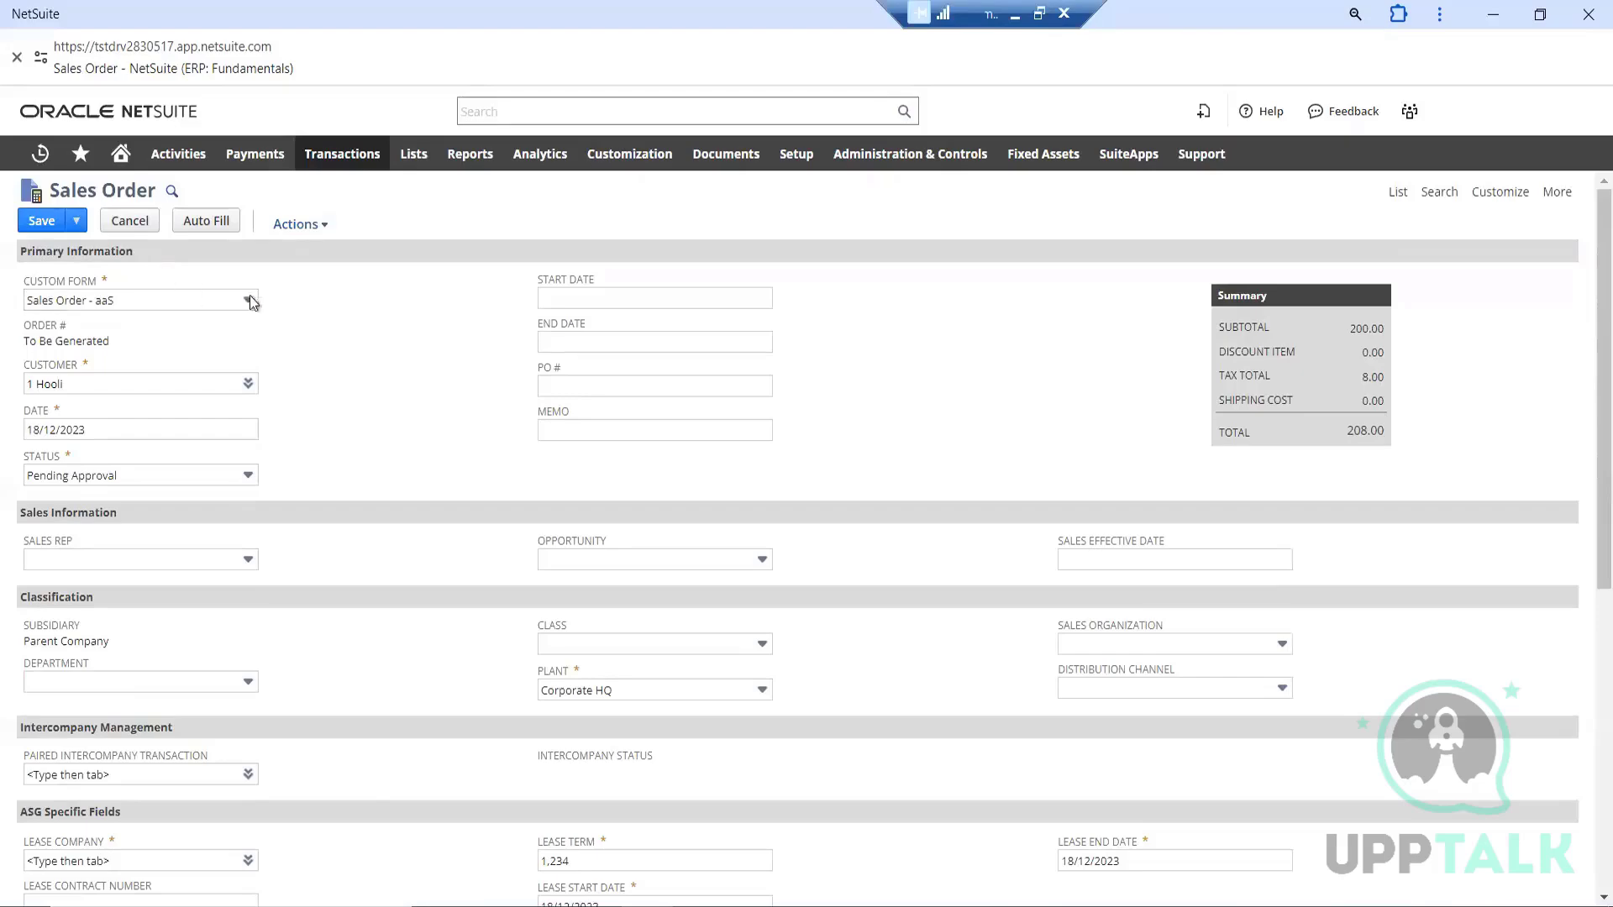
{"action": "scroll", "coordinate": [366, 414], "scroll_direction": "down", "scroll_amount": 1}
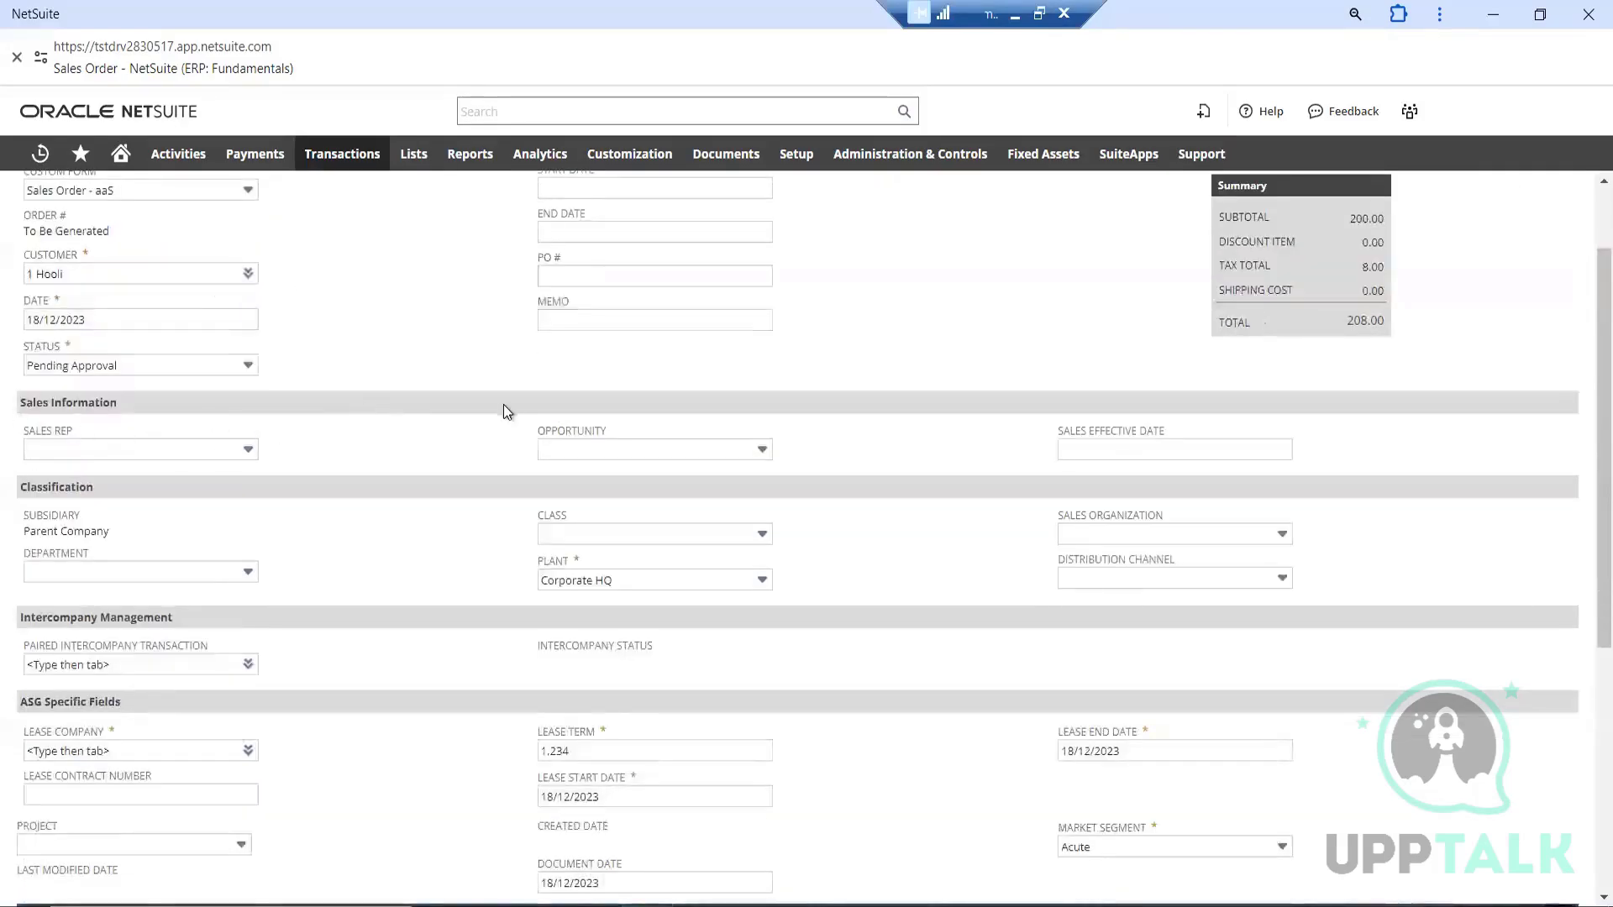
{"action": "scroll", "coordinate": [503, 408], "scroll_direction": "down", "scroll_amount": 3}
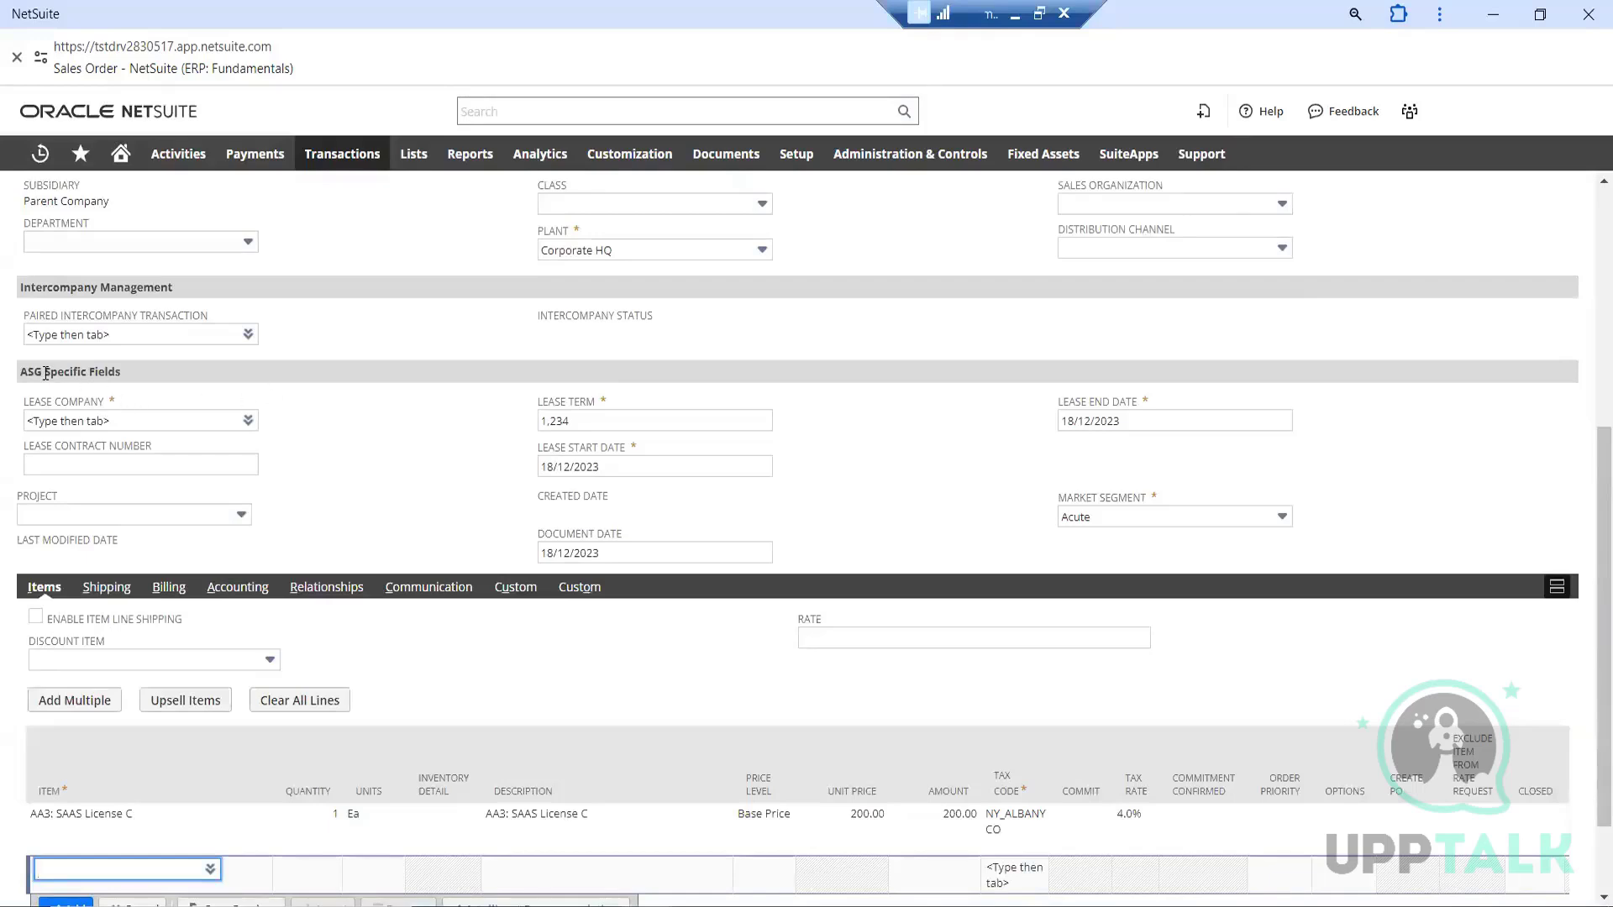
{"action": "scroll", "coordinate": [494, 397], "scroll_direction": "down", "scroll_amount": 1}
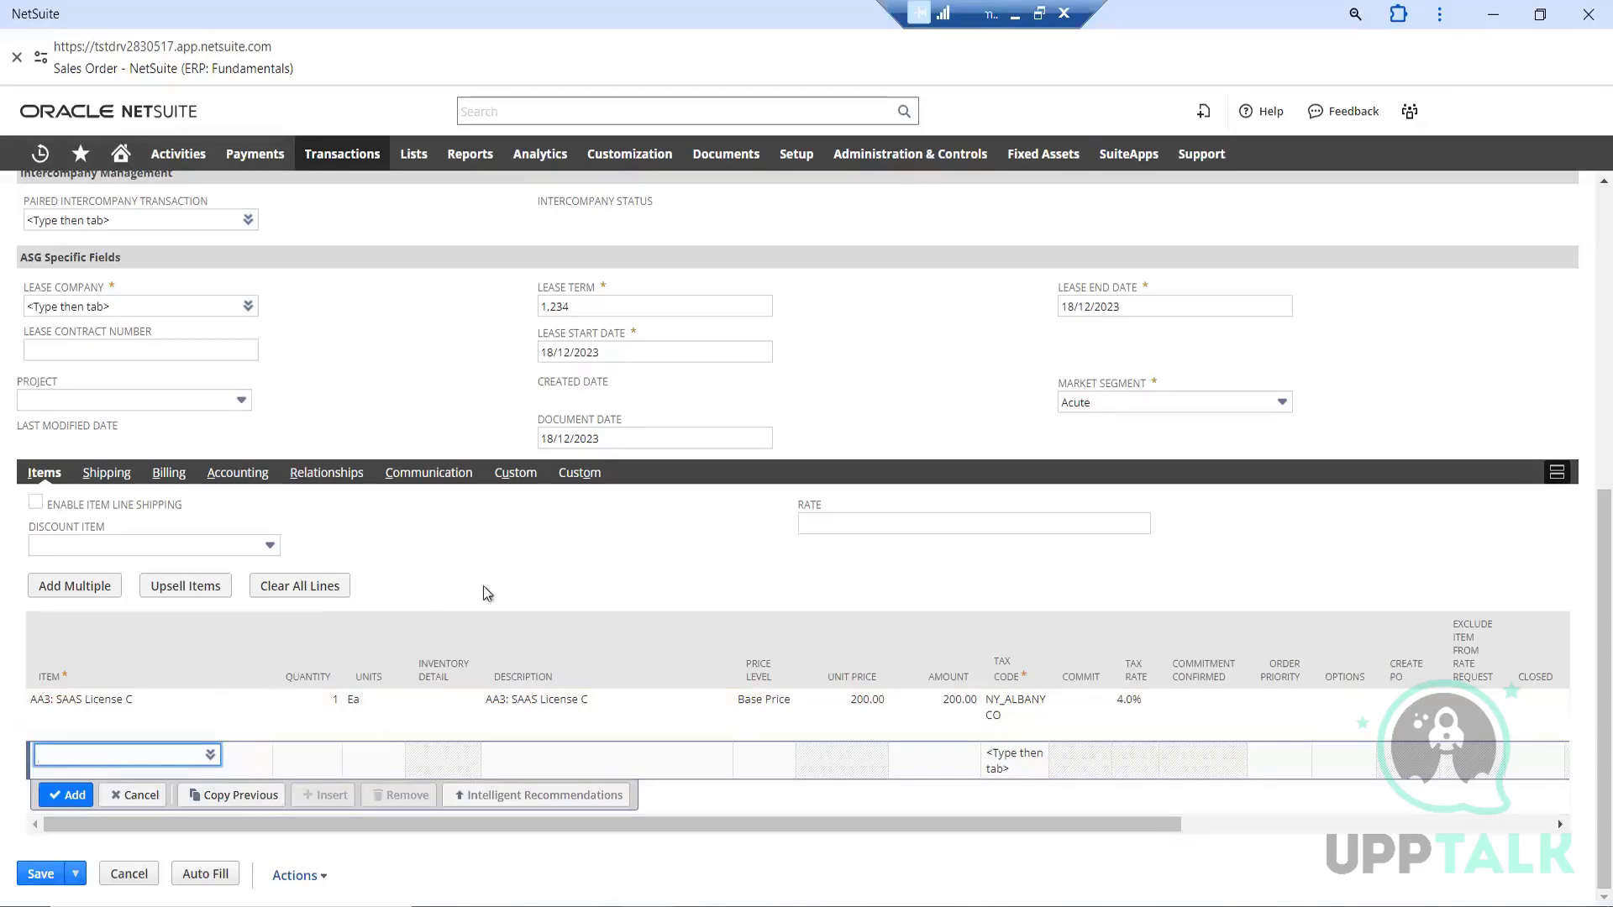
{"action": "scroll", "coordinate": [532, 572], "scroll_direction": "up", "scroll_amount": 4}
{"action": "scroll", "coordinate": [525, 555], "scroll_direction": "down", "scroll_amount": 4}
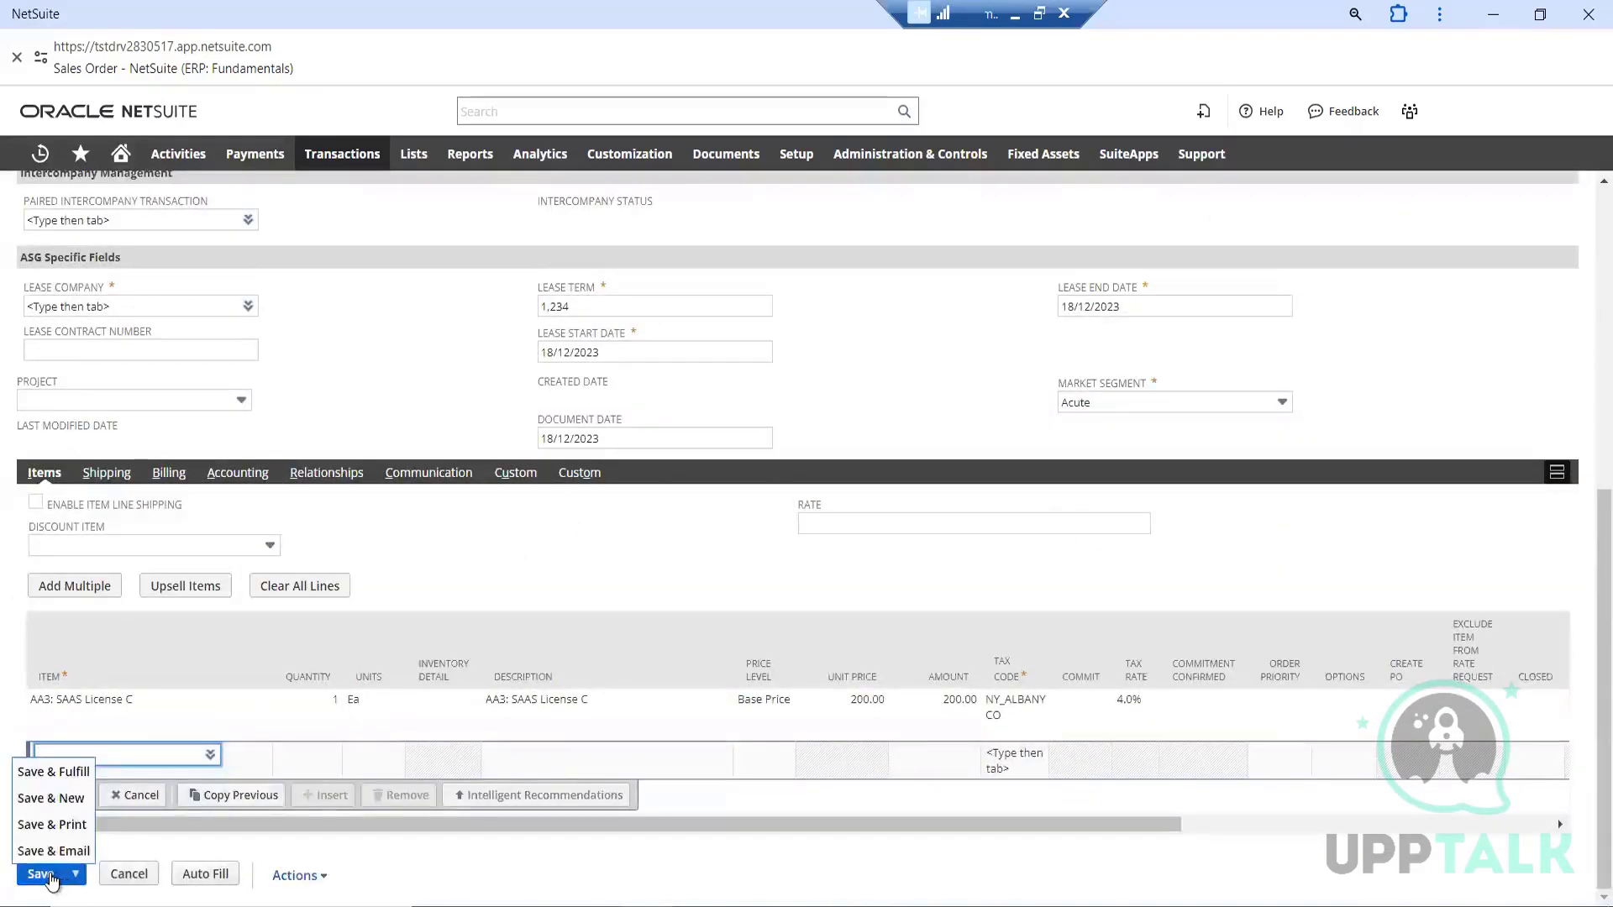
Try to save the order, and set its required lease company to A Bread Supplier
{"action": "left_click", "coordinate": [42, 875]}
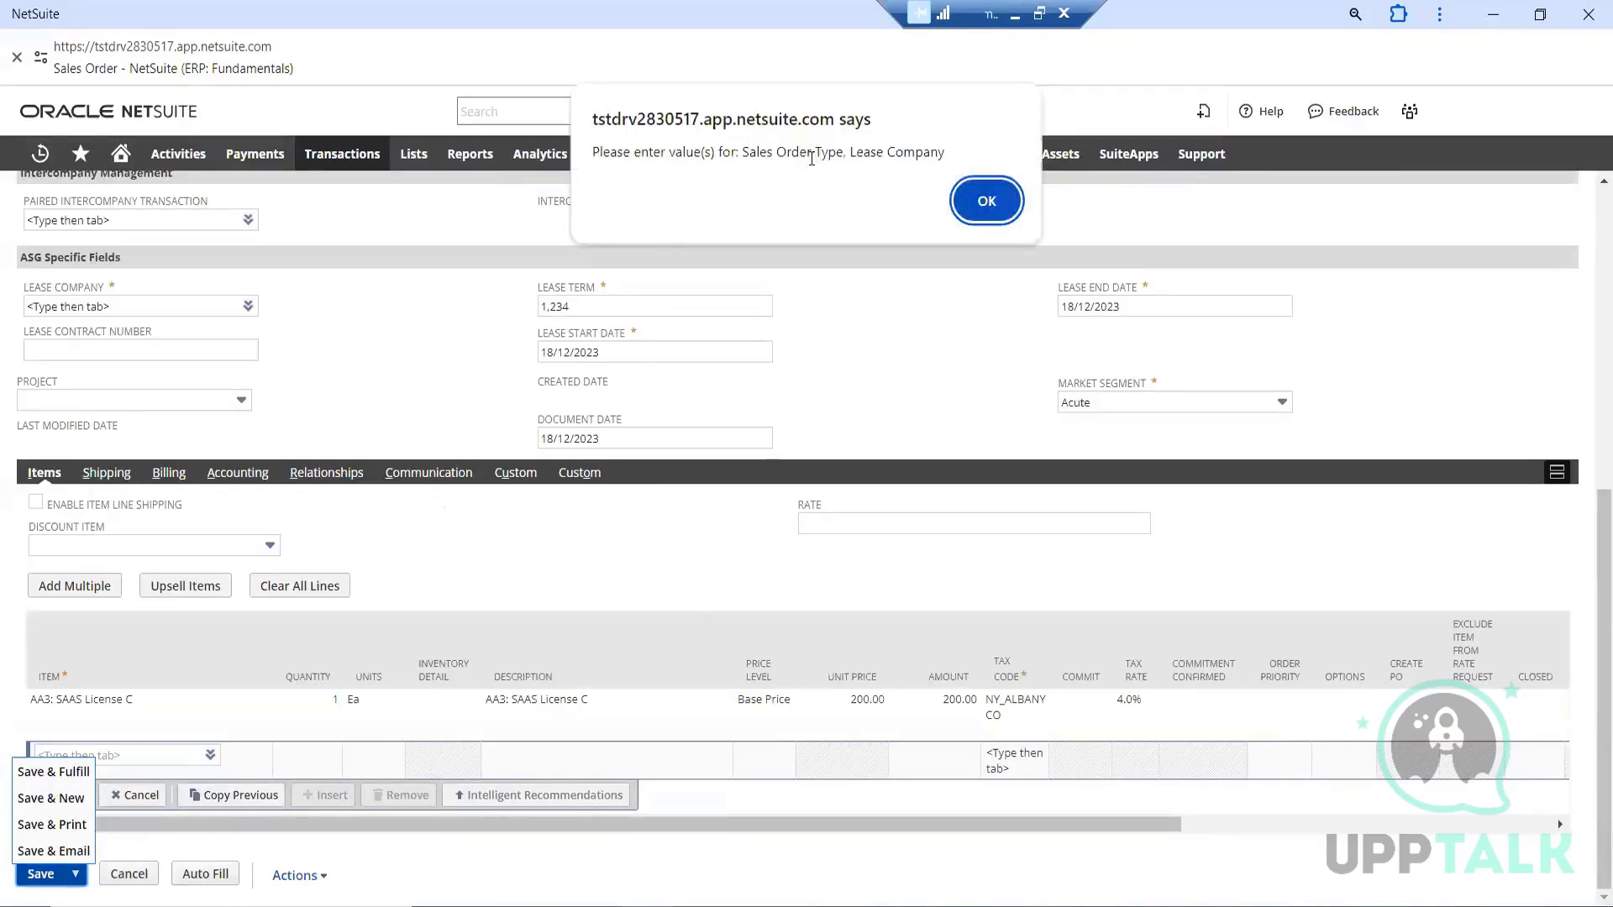
{"action": "left_click", "coordinate": [979, 200]}
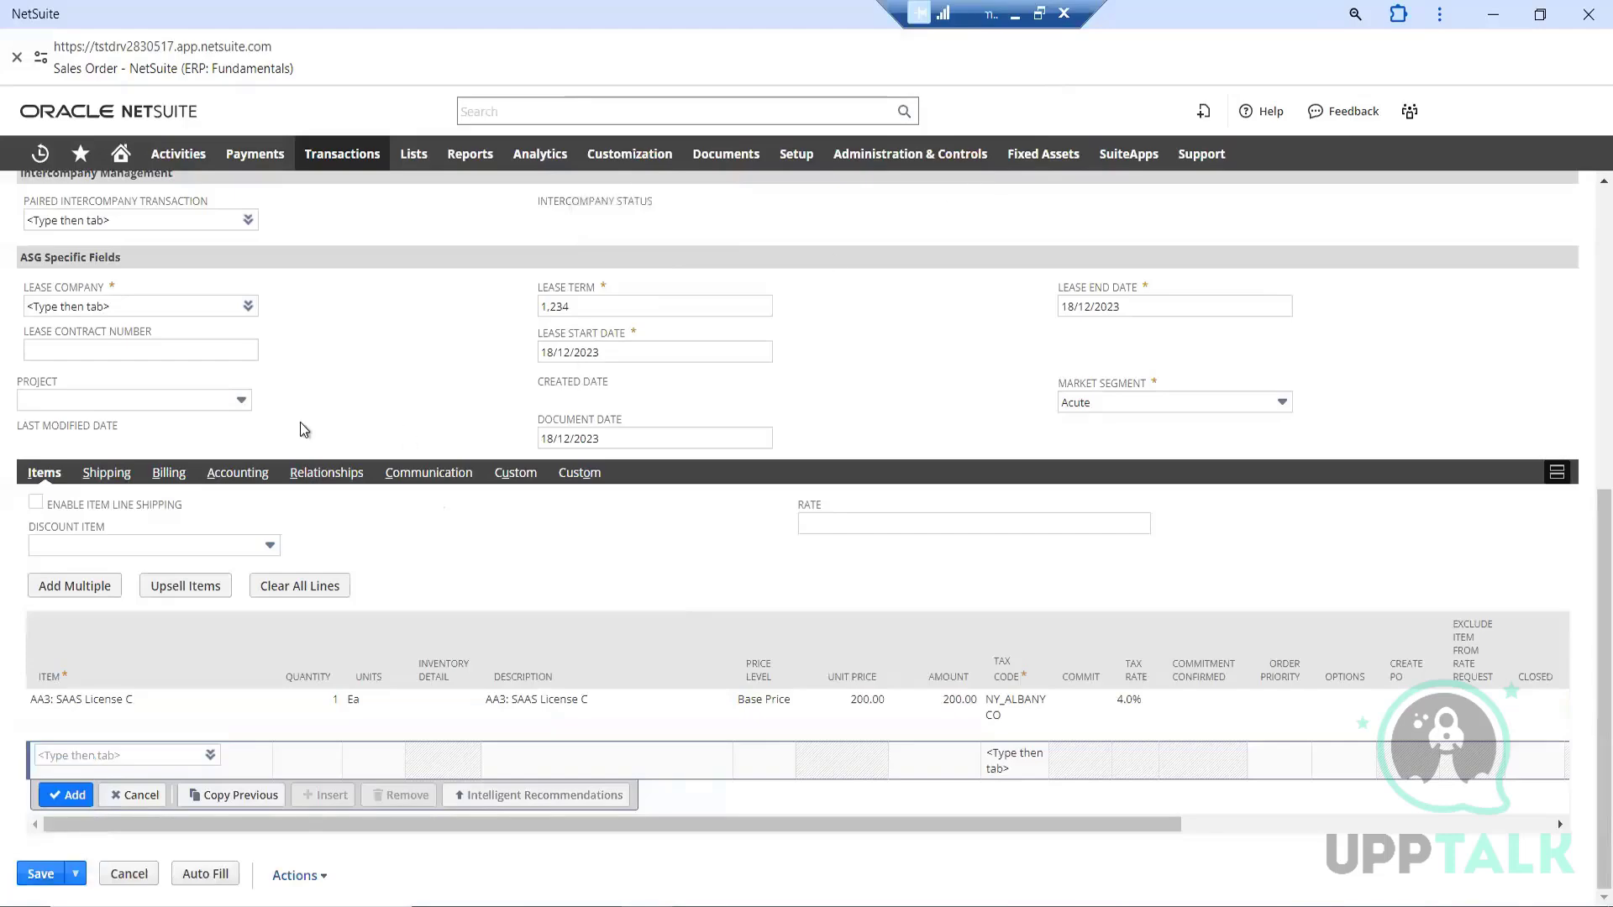
{"action": "scroll", "coordinate": [386, 378], "scroll_direction": "up", "scroll_amount": 7}
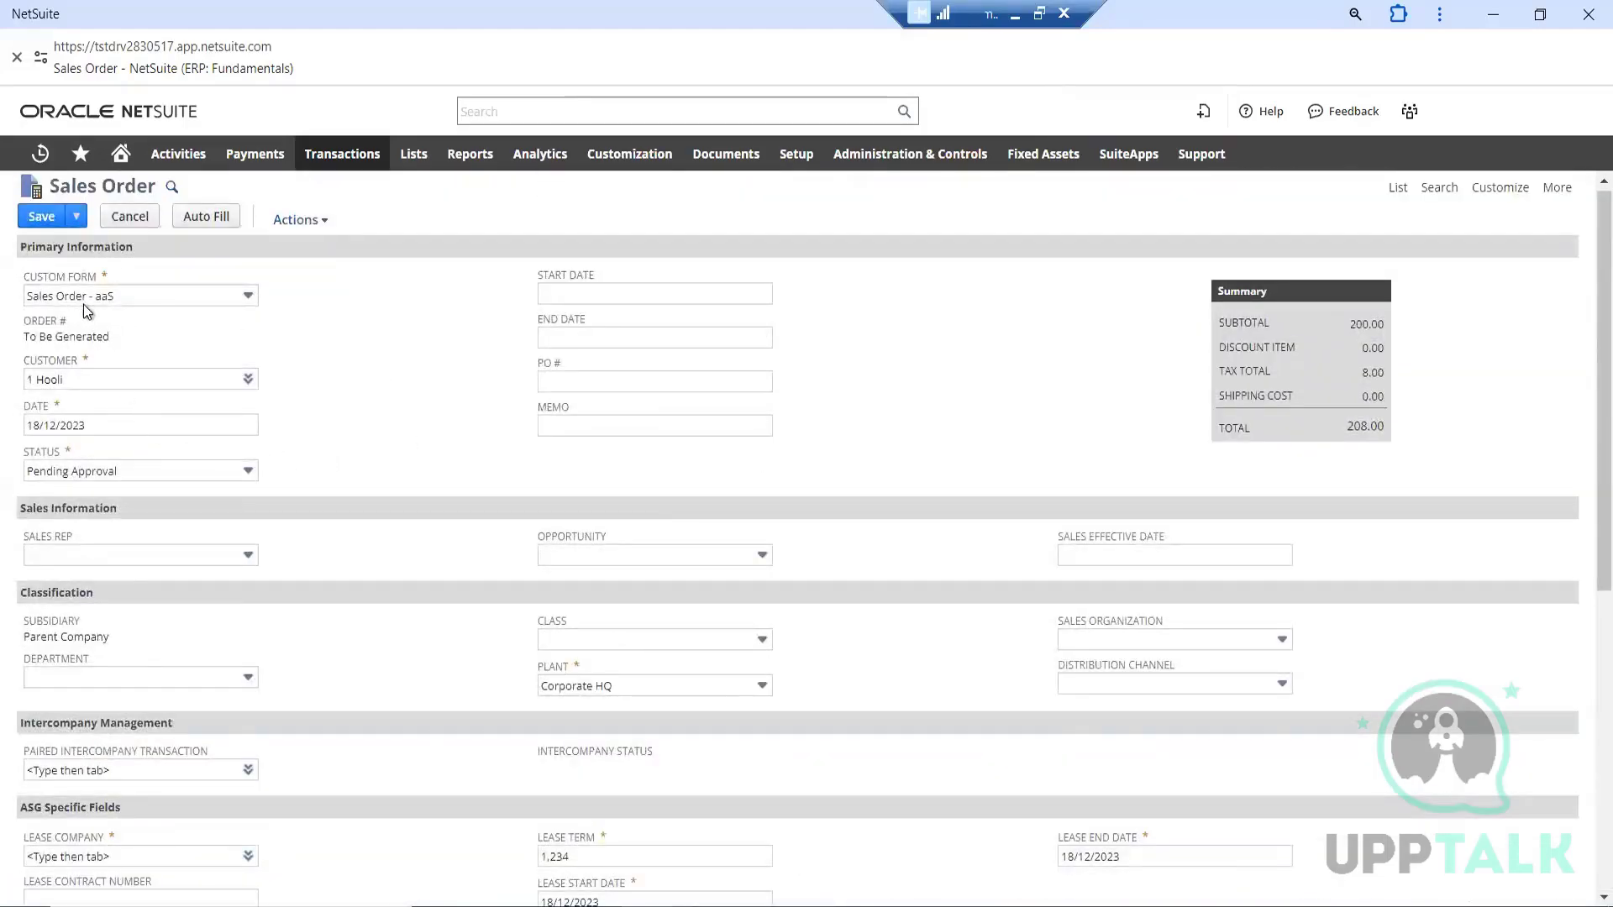
{"action": "scroll", "coordinate": [446, 437], "scroll_direction": "down", "scroll_amount": 1}
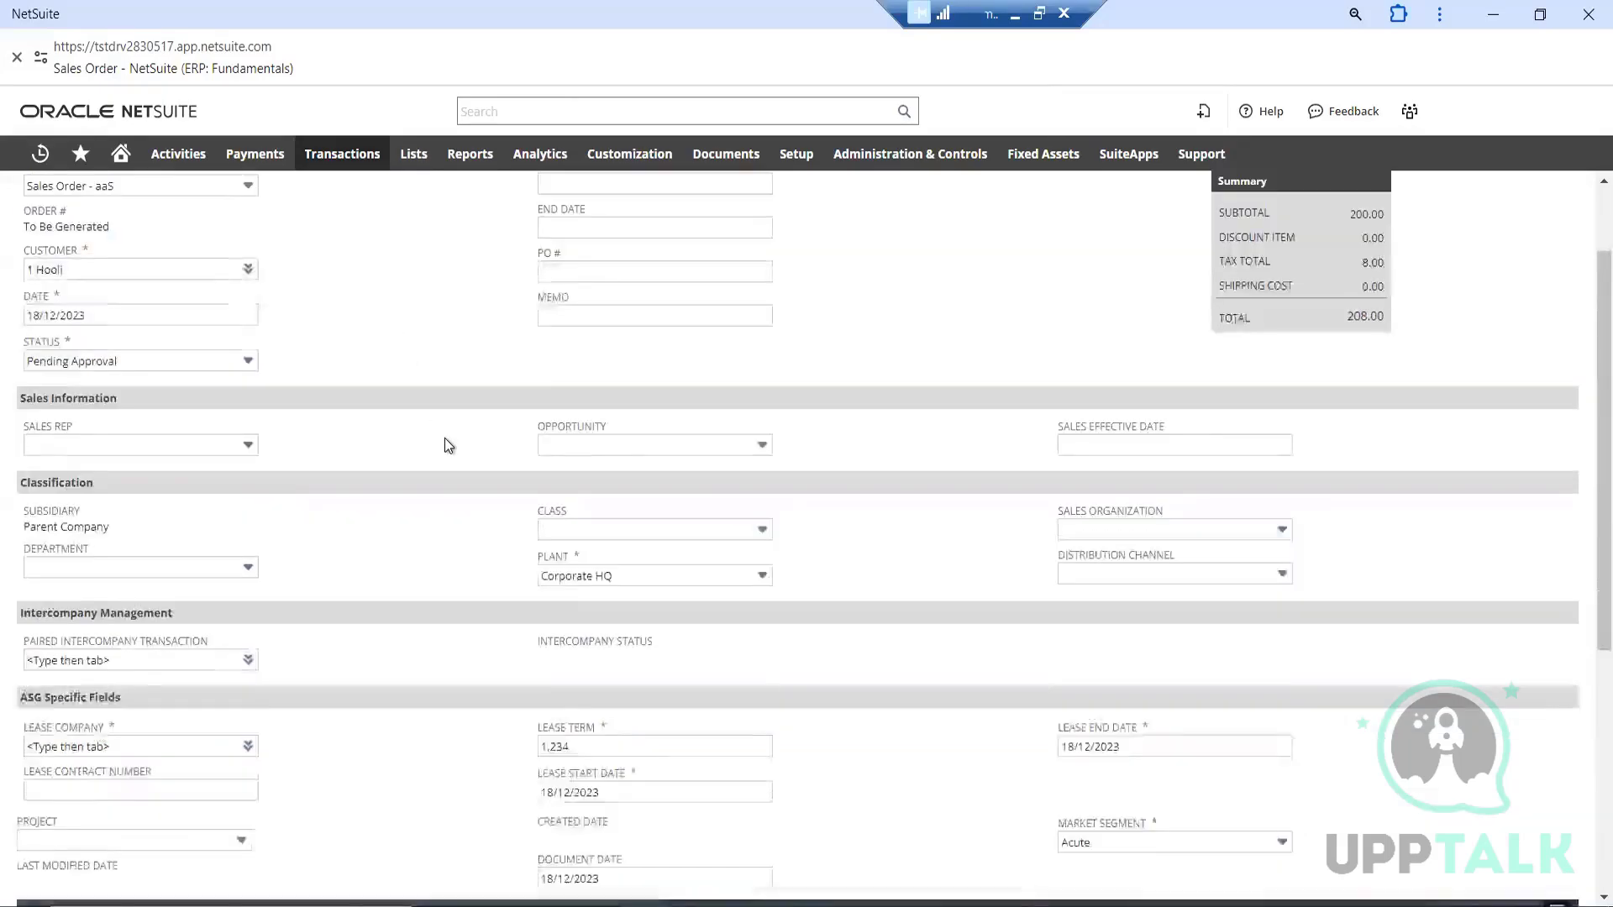
{"action": "scroll", "coordinate": [447, 445], "scroll_direction": "down", "scroll_amount": 1}
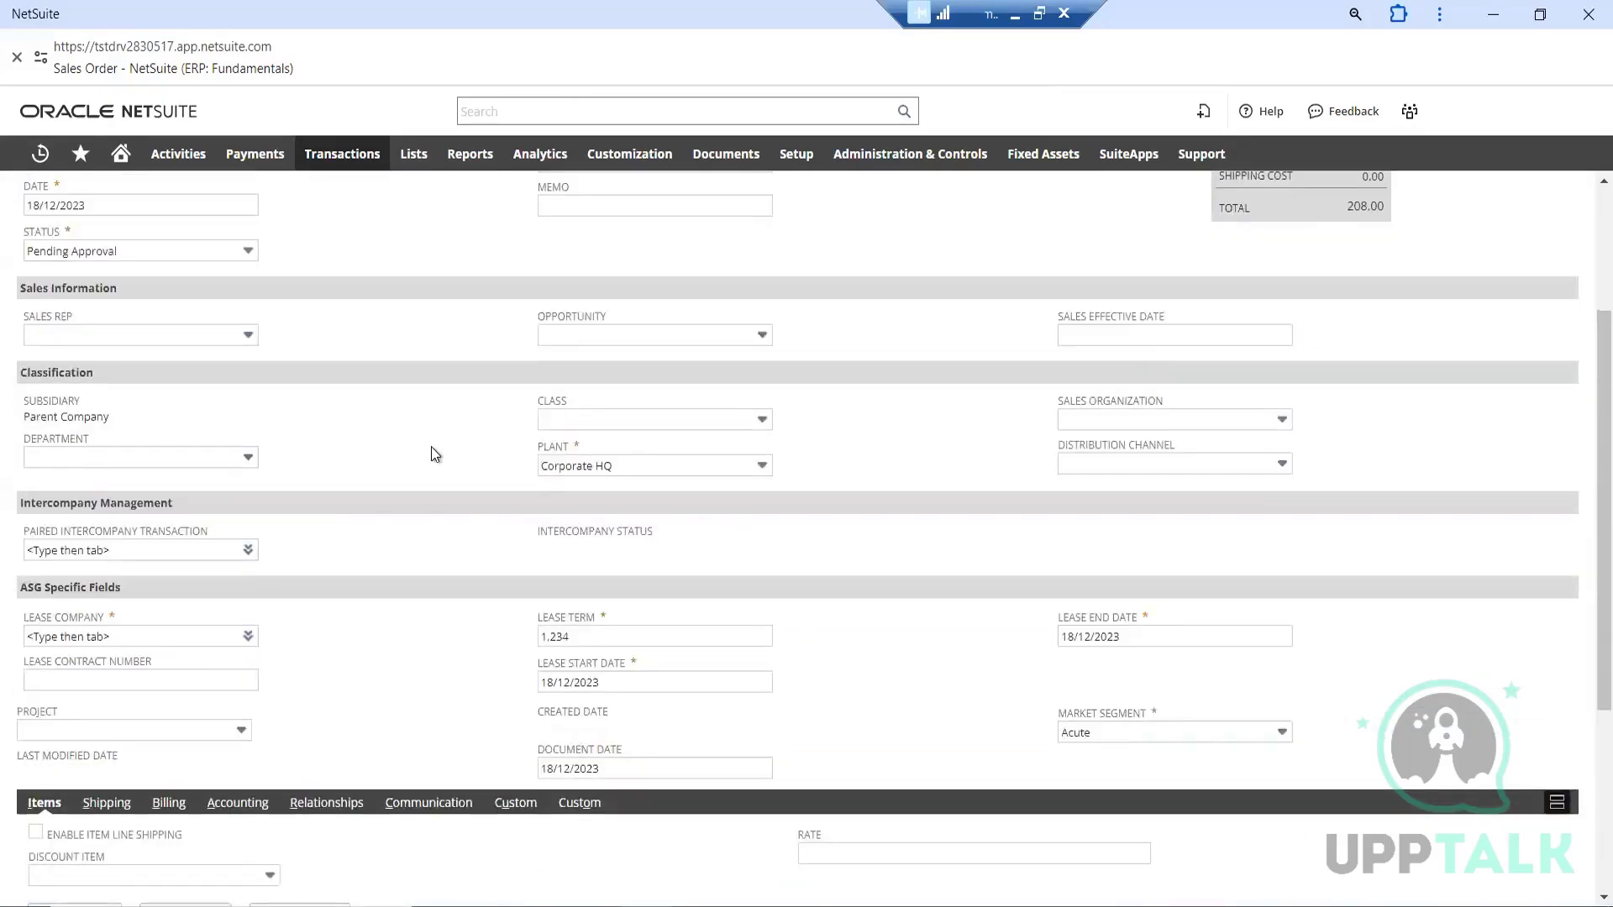
{"action": "scroll", "coordinate": [436, 454], "scroll_direction": "down", "scroll_amount": 1}
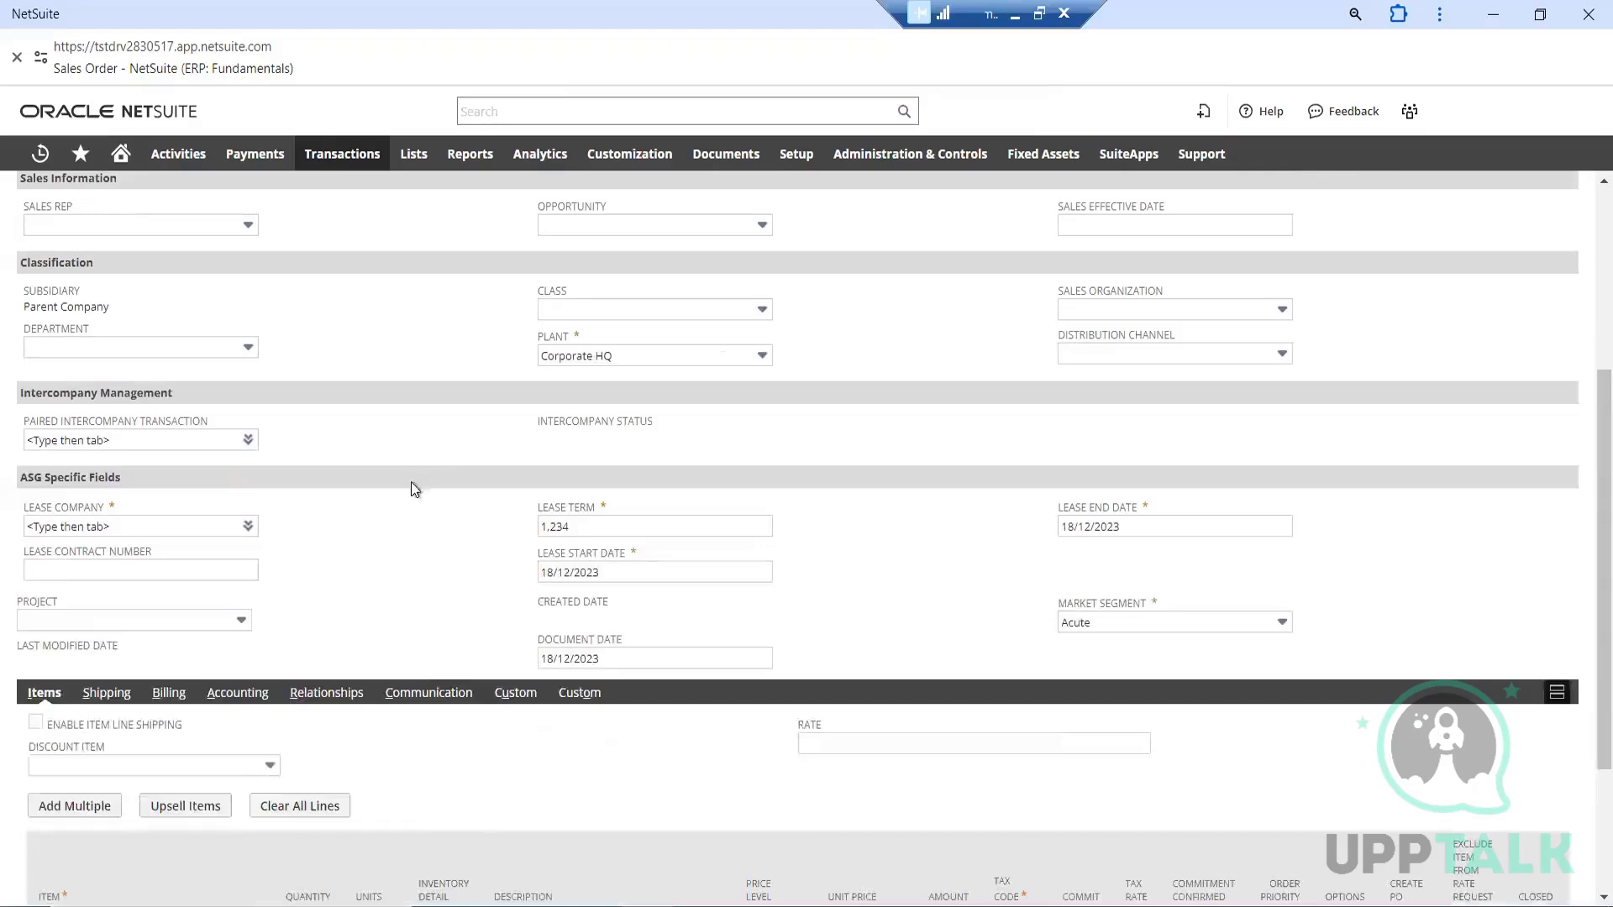
{"action": "left_click", "coordinate": [248, 526]}
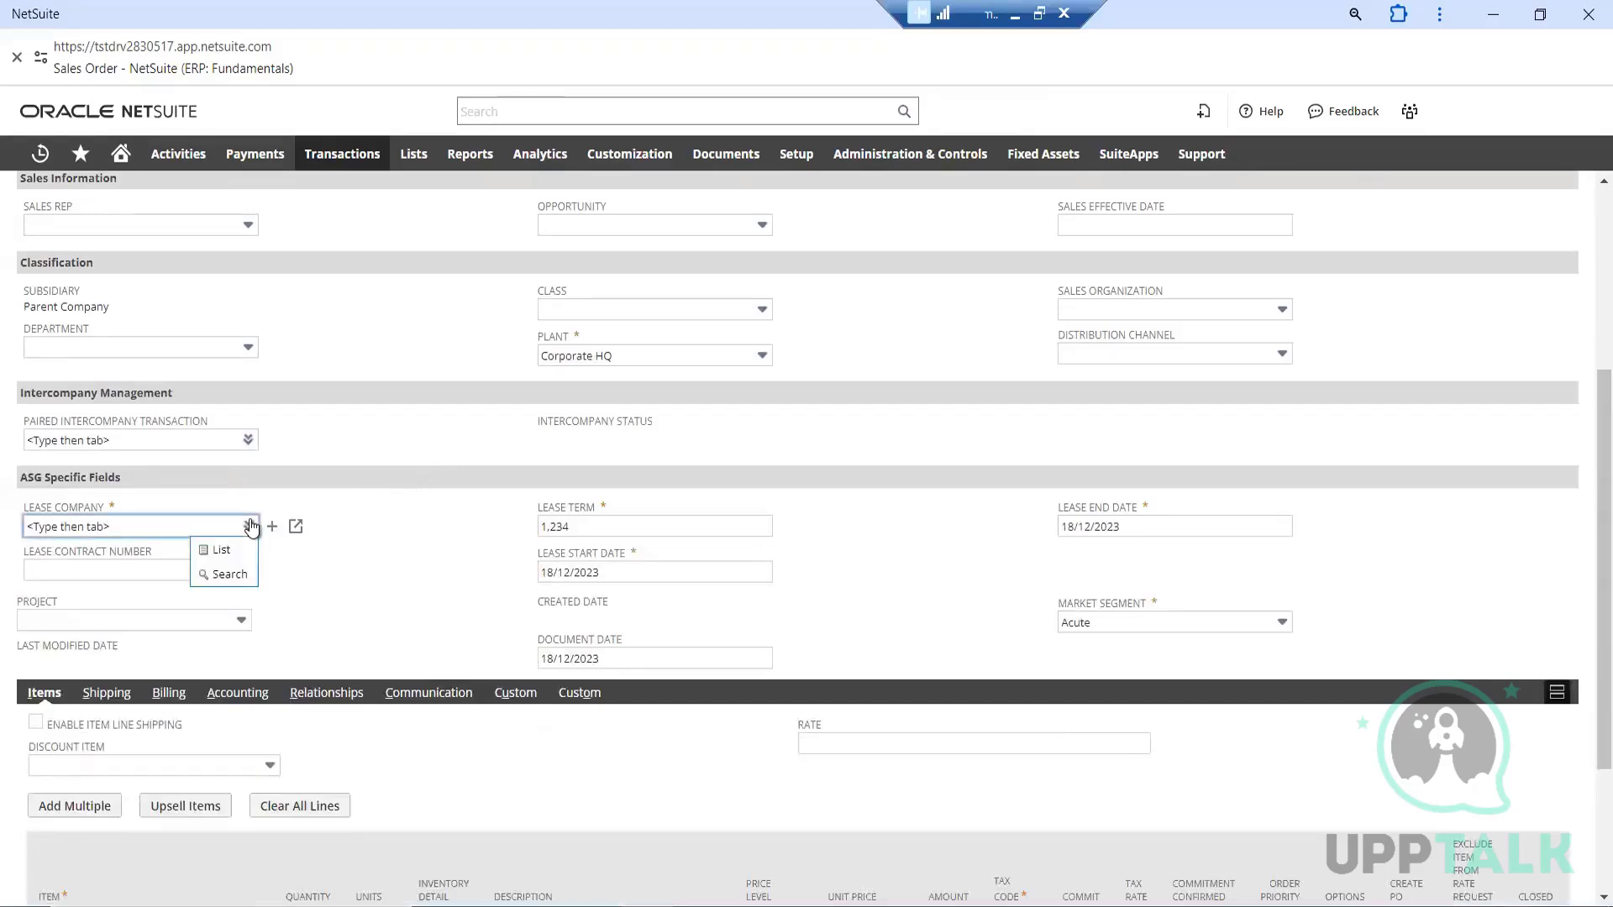
{"action": "left_click", "coordinate": [222, 550]}
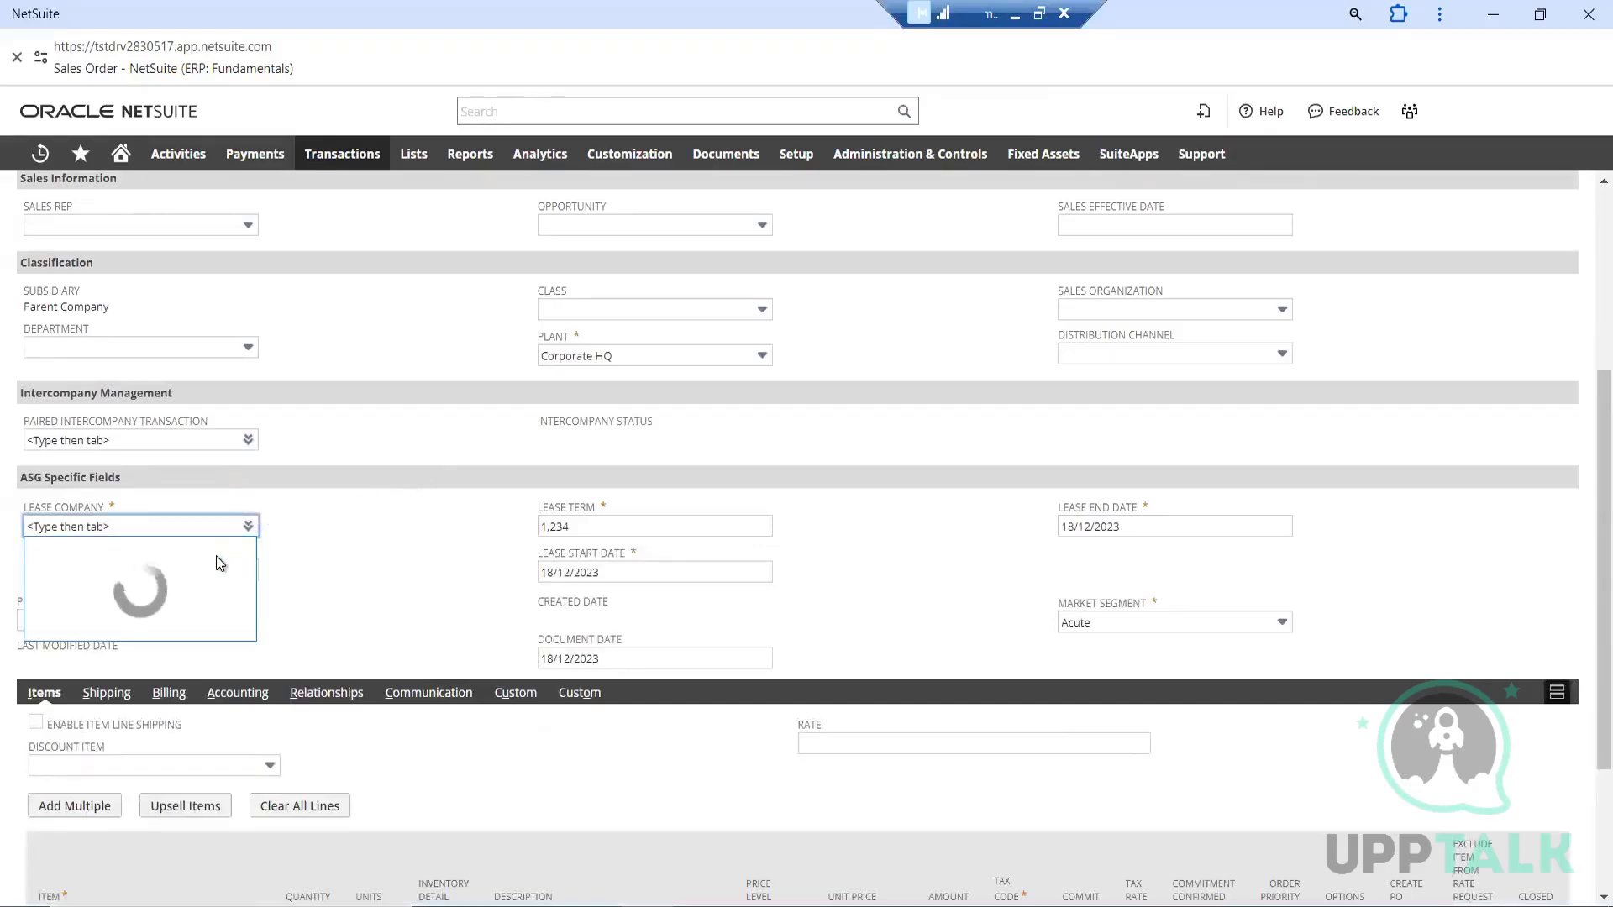
{"action": "left_click", "coordinate": [88, 617]}
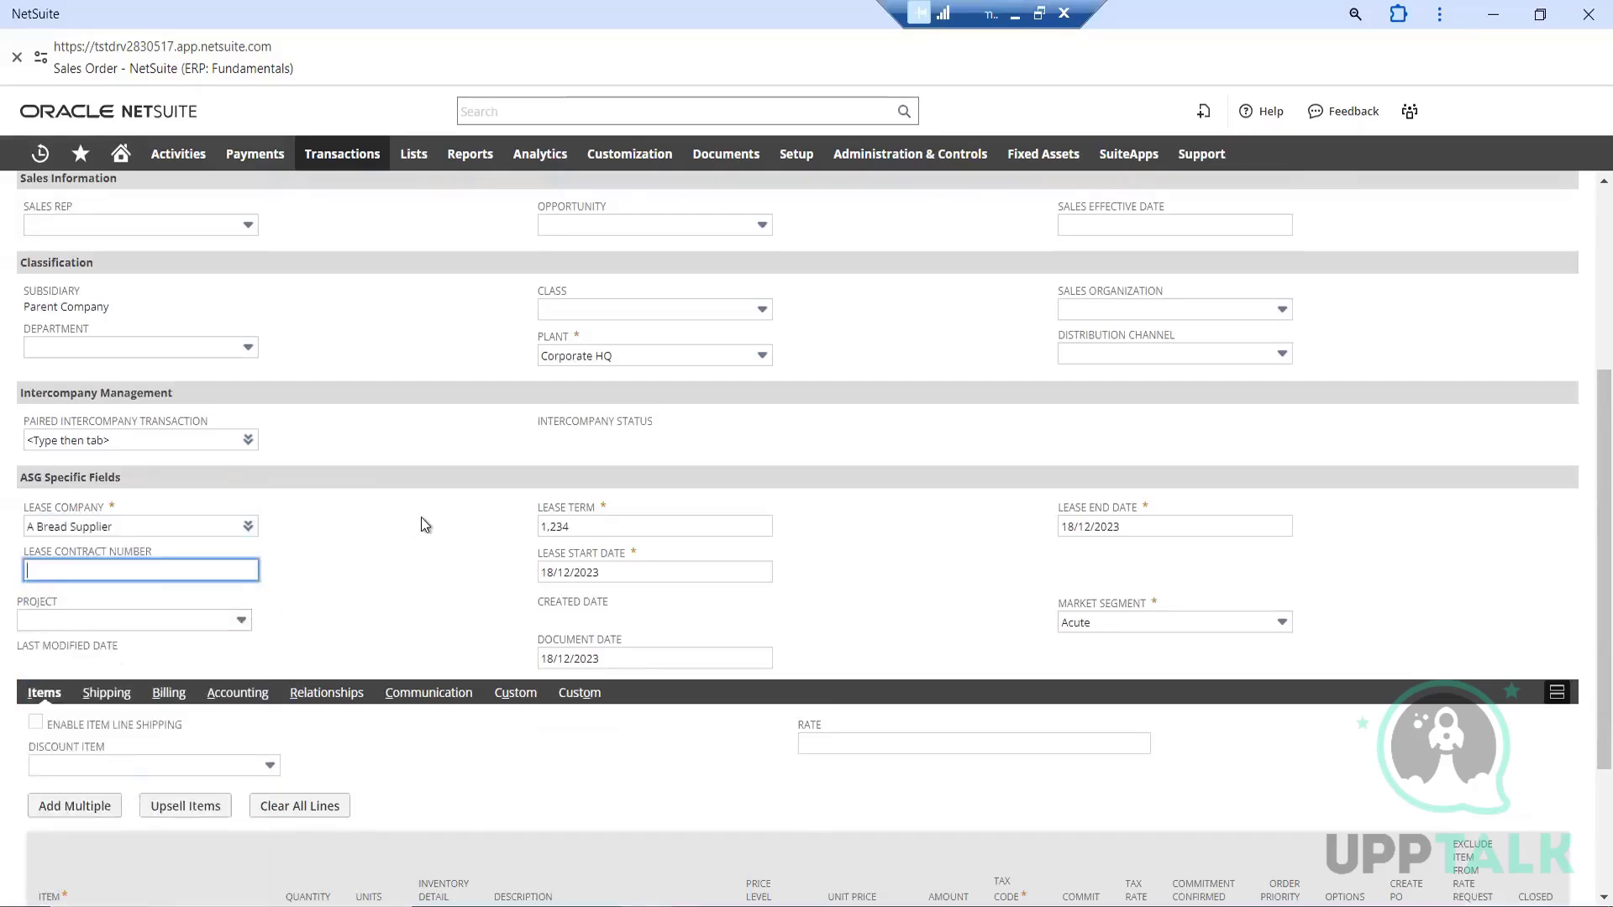
Search the order page for "sales order" to locate the required Sales Order Type field
{"action": "scroll", "coordinate": [421, 517], "scroll_direction": "up", "scroll_amount": 5}
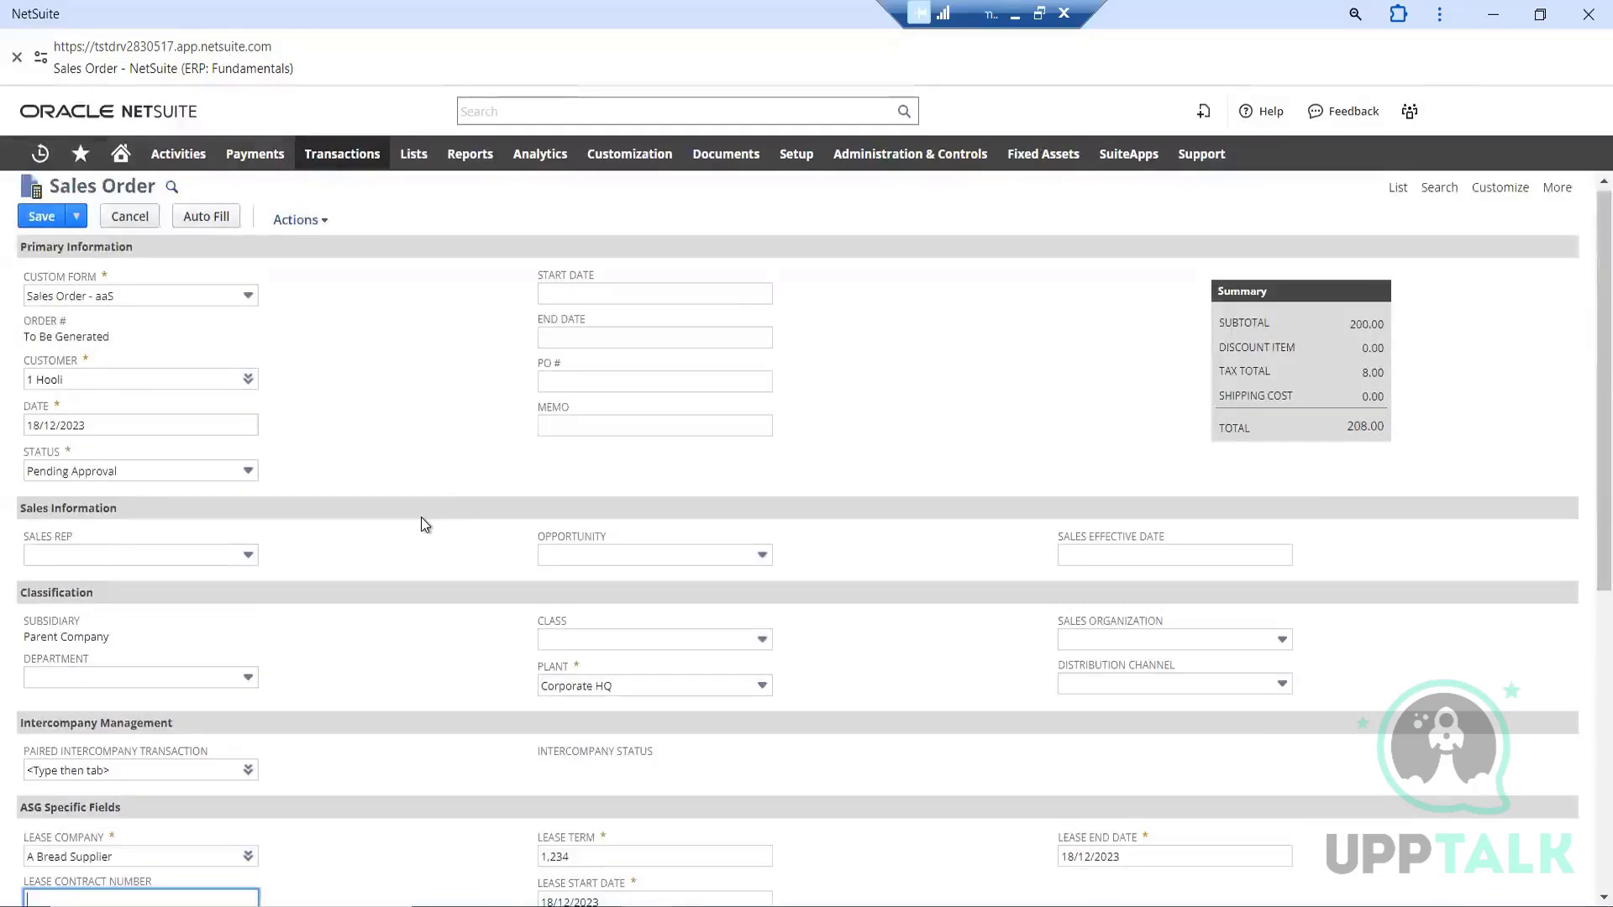
{"action": "scroll", "coordinate": [458, 507], "scroll_direction": "up", "scroll_amount": 1}
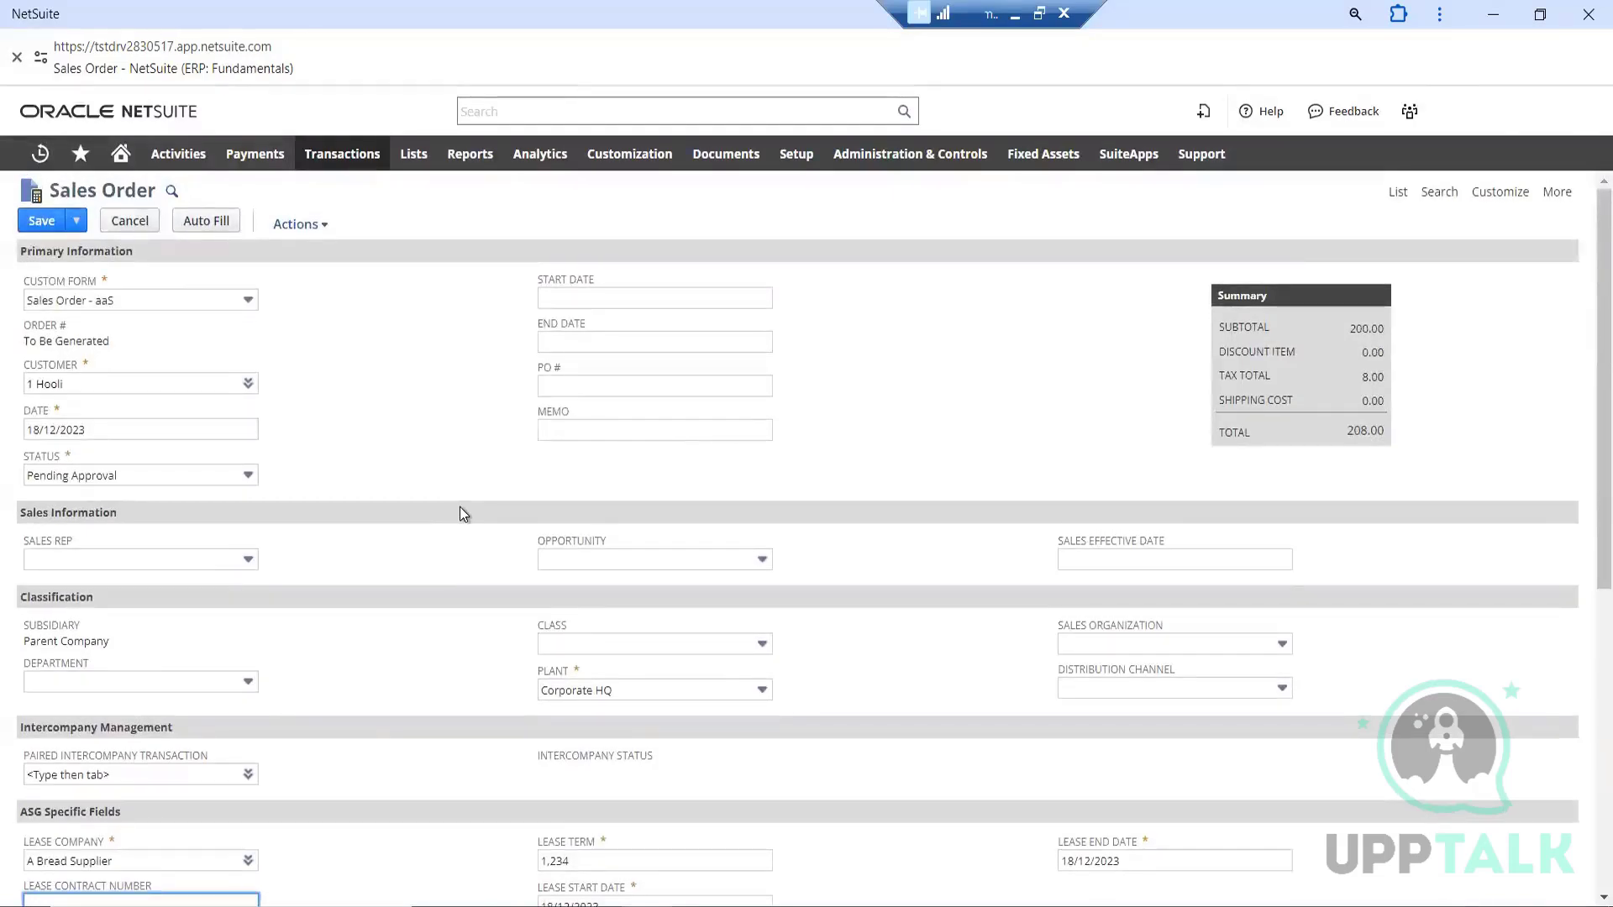
{"action": "key", "text": "ctrl+f"}
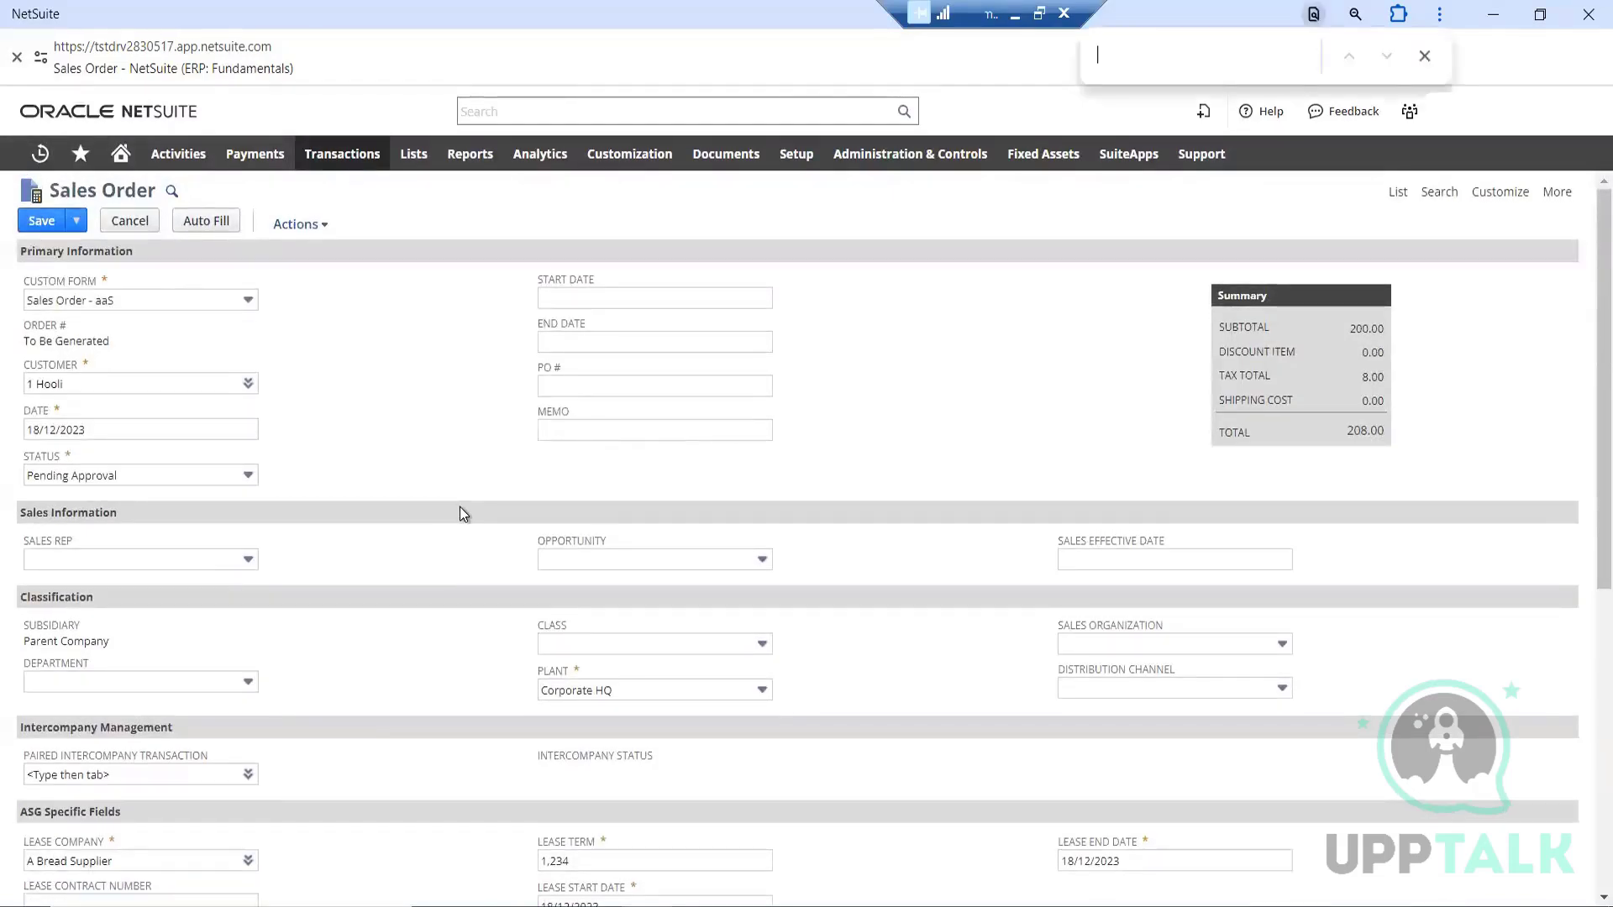
{"action": "type", "text": "sa"}
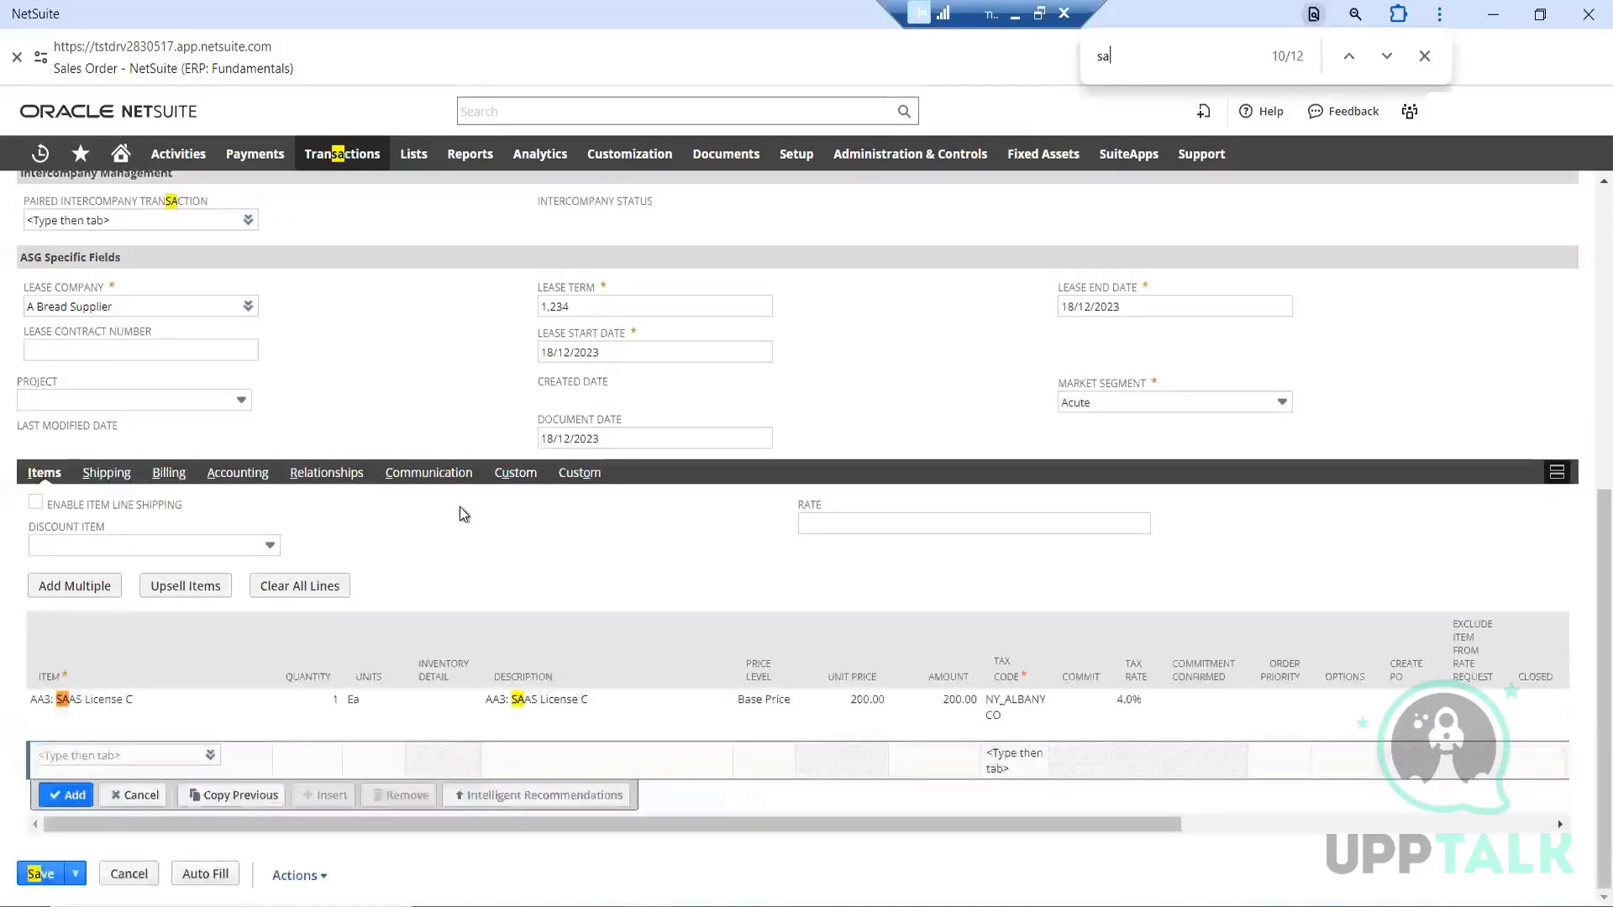
{"action": "type", "text": "les"}
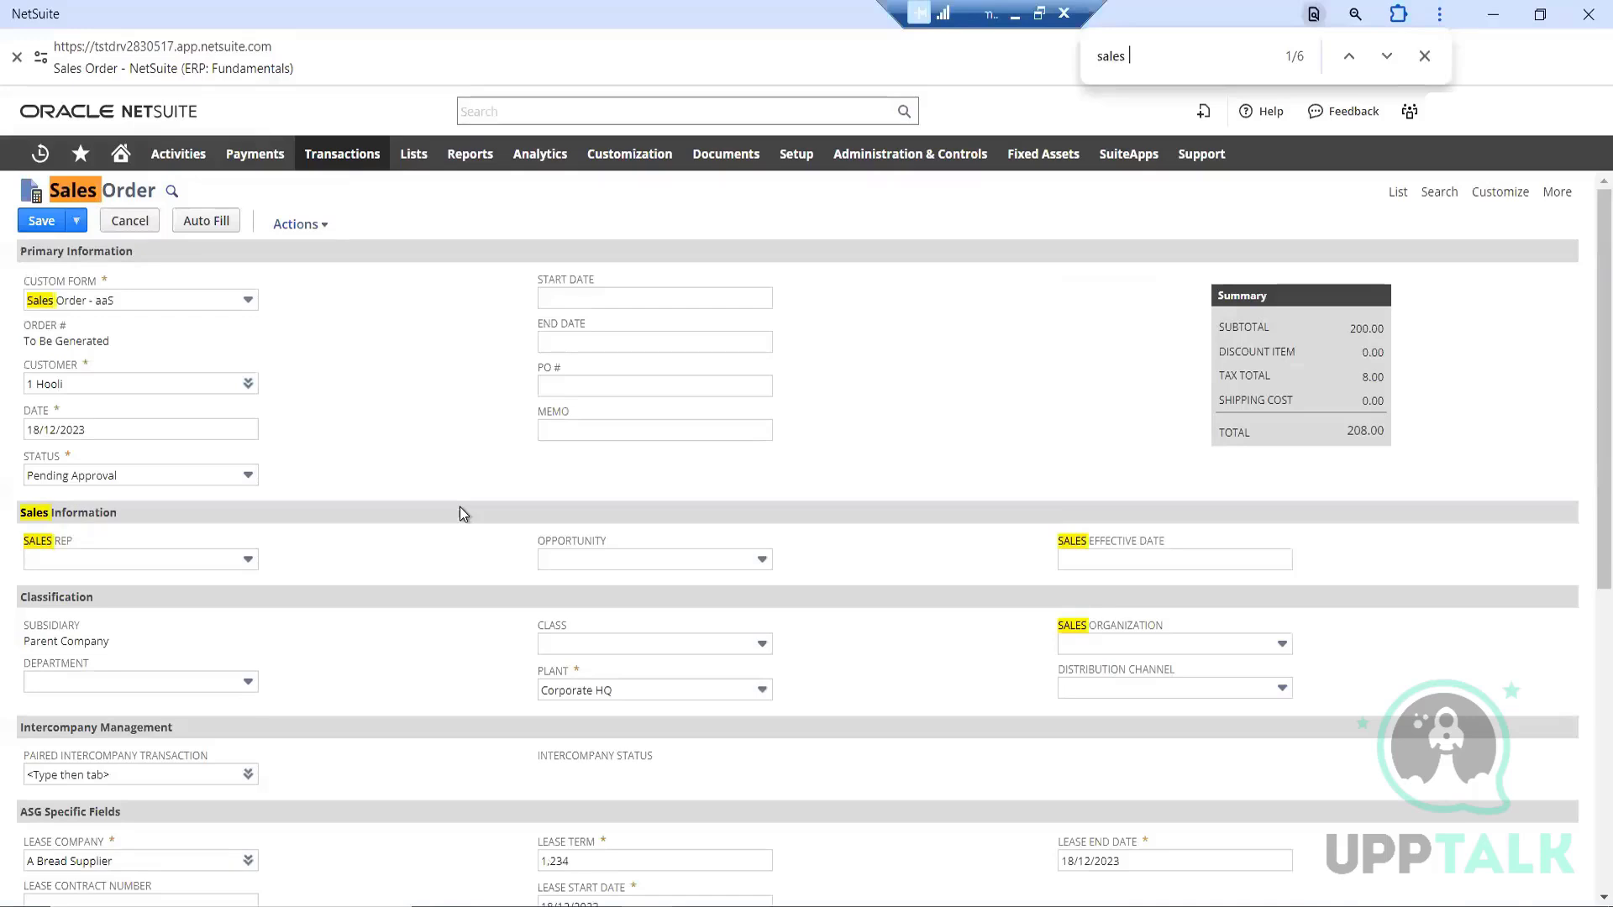
{"action": "type", "text": " order"}
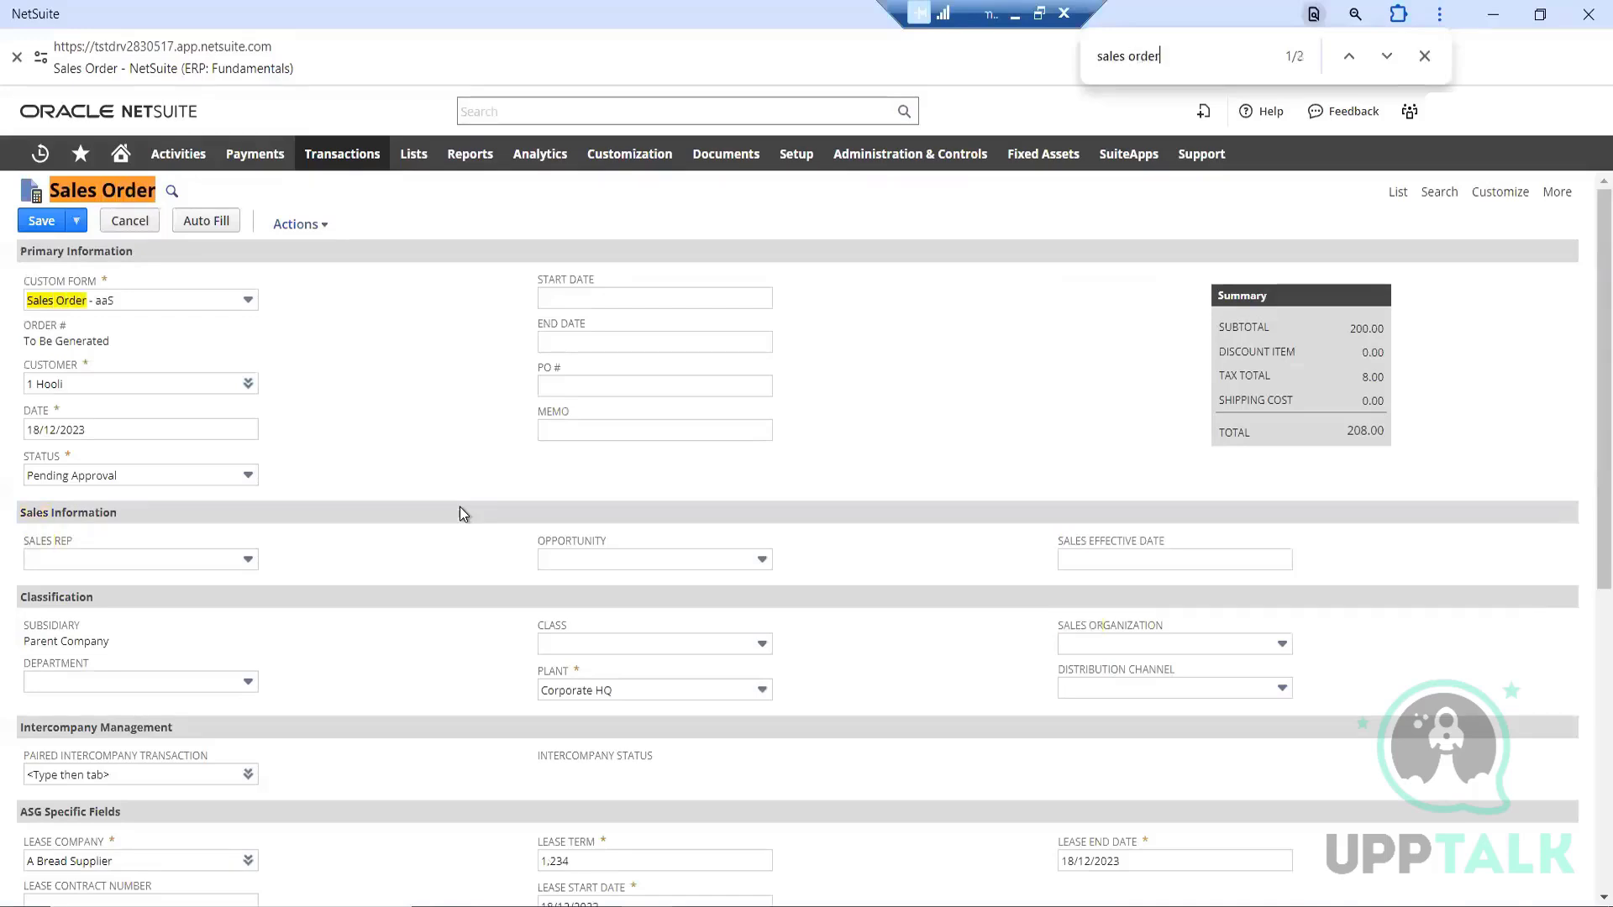
{"action": "left_click", "coordinate": [1387, 56]}
{"action": "left_click", "coordinate": [1387, 55]}
Look through the item line columns and the shipping, billing, accounting, relationship, communication and depreciation details for the required Sales Order Type field
{"action": "scroll", "coordinate": [508, 748], "scroll_direction": "down", "scroll_amount": 5}
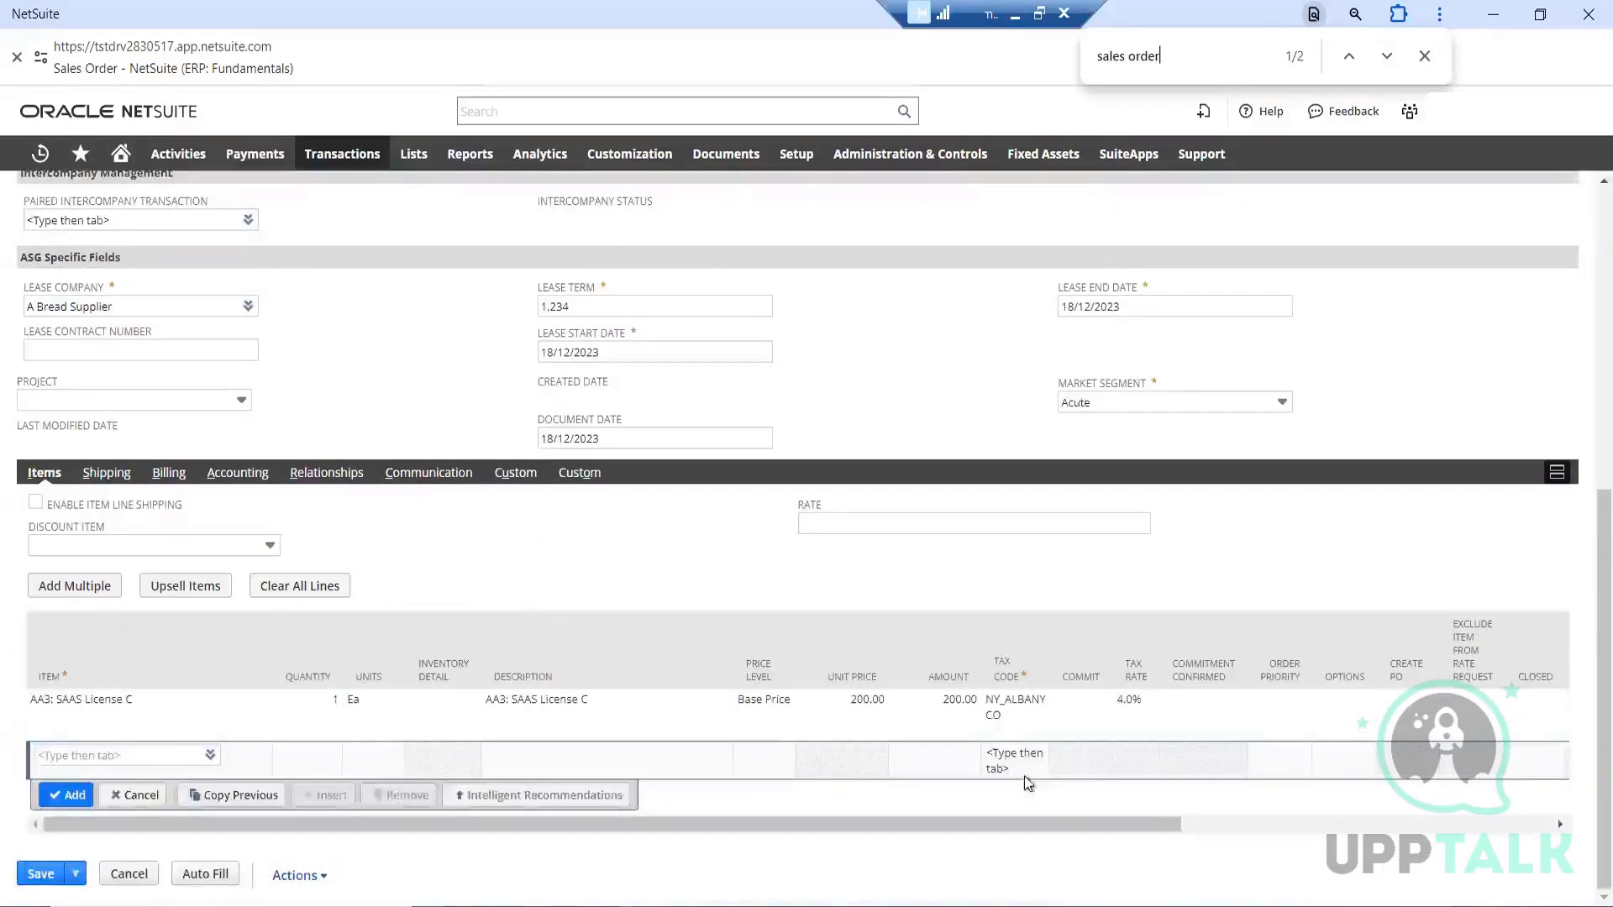
{"action": "scroll", "coordinate": [1025, 776], "scroll_direction": "right", "scroll_amount": 5}
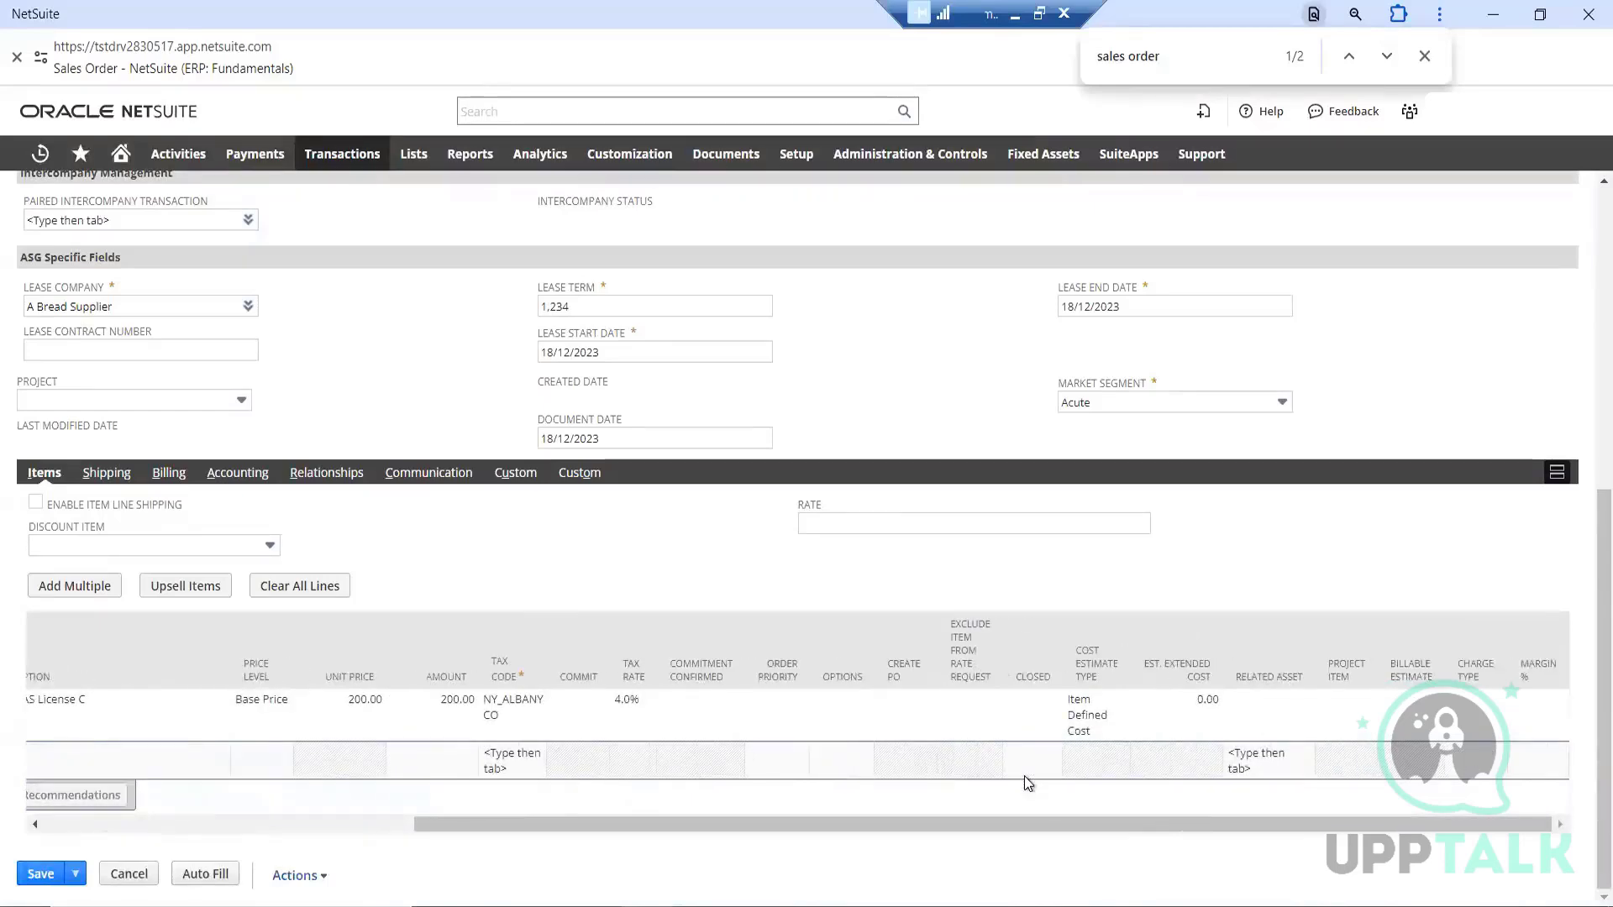
{"action": "left_click", "coordinate": [1025, 776]}
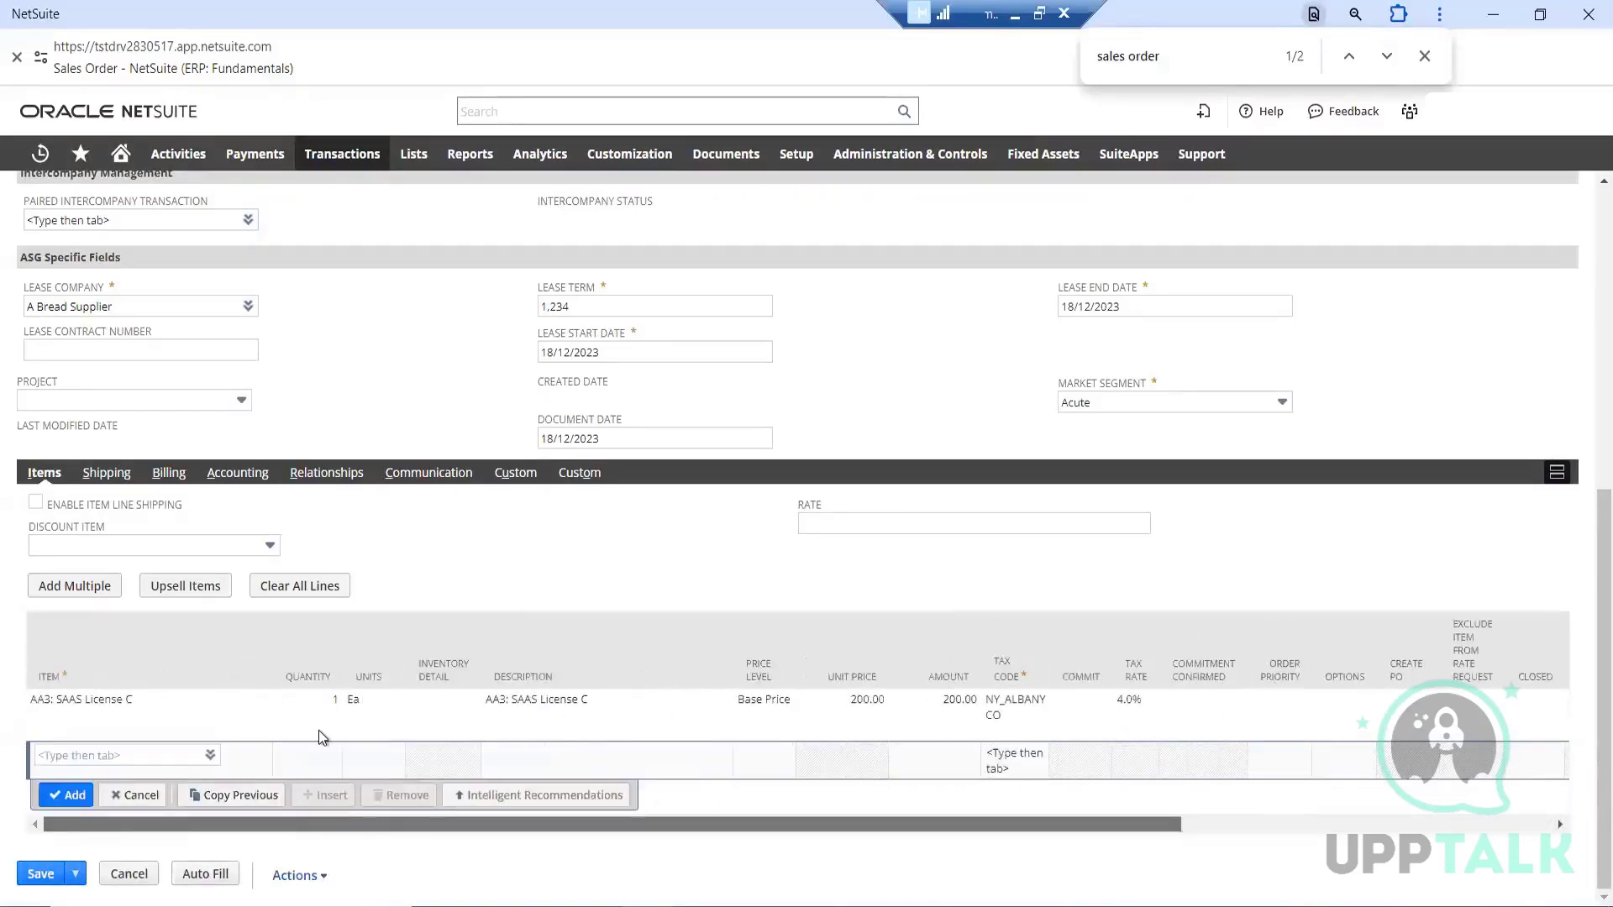
{"action": "left_click", "coordinate": [108, 473]}
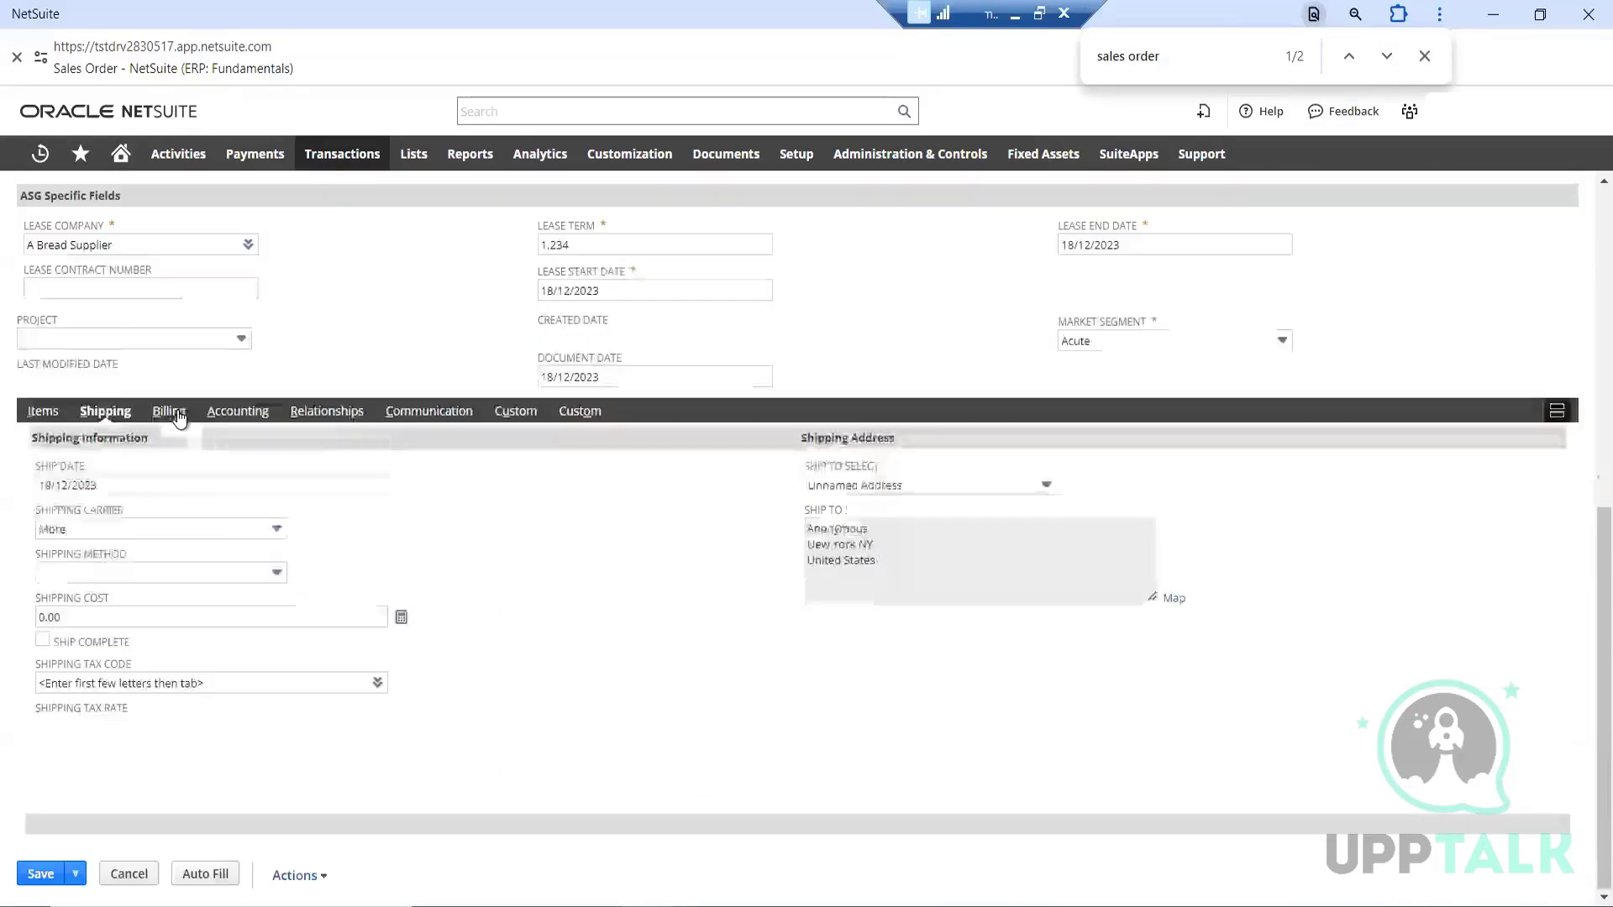
{"action": "left_click", "coordinate": [169, 412]}
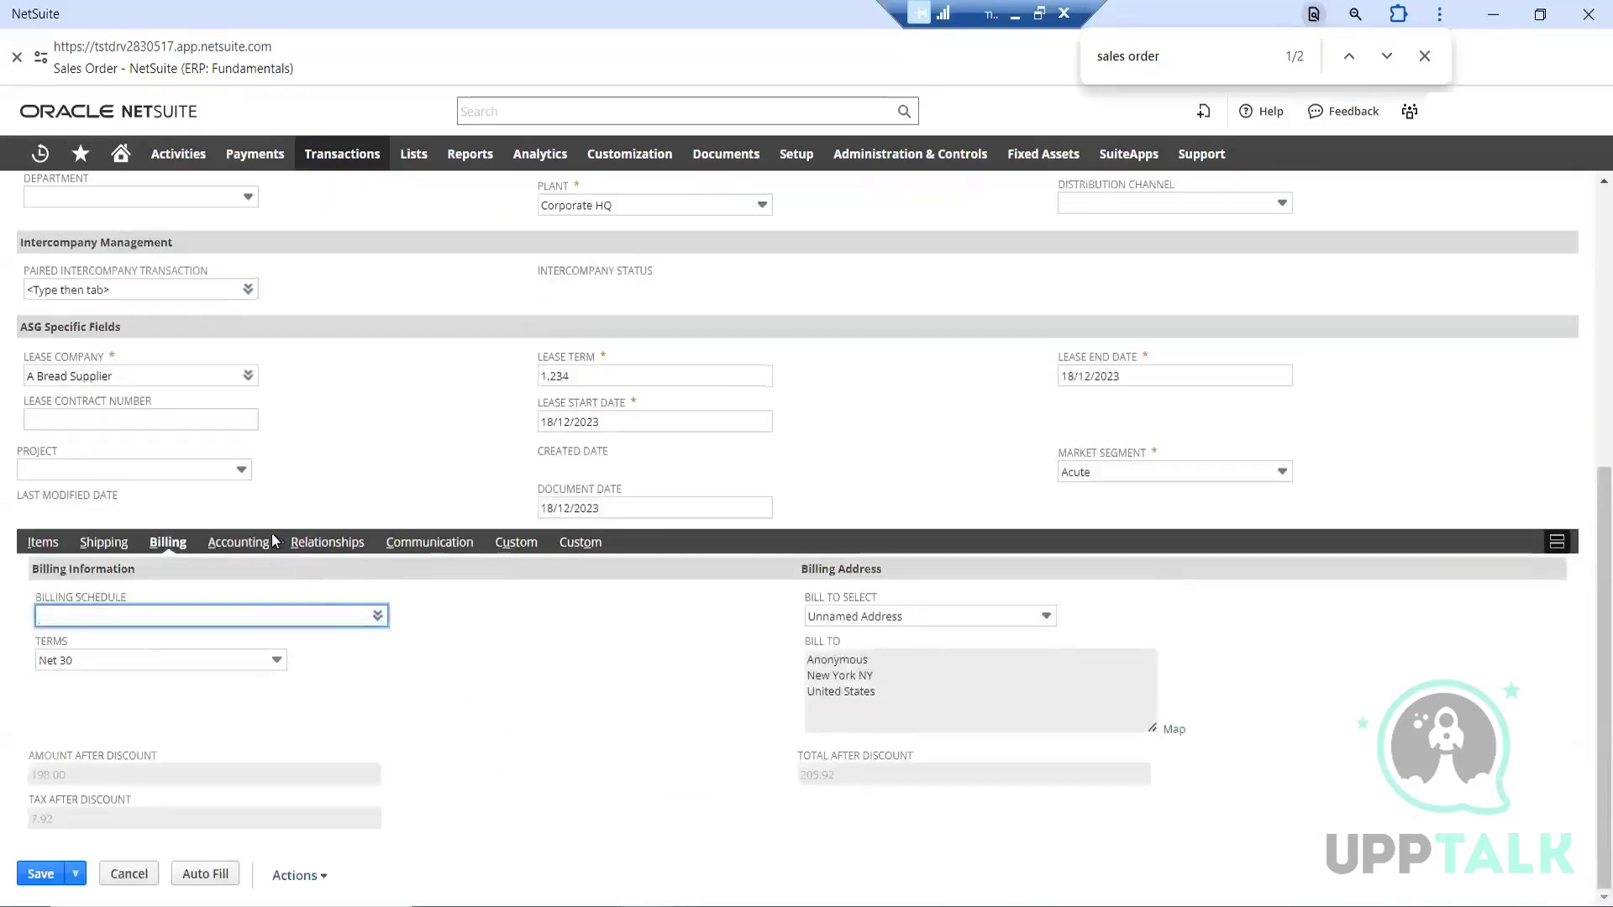
{"action": "left_click", "coordinate": [245, 544]}
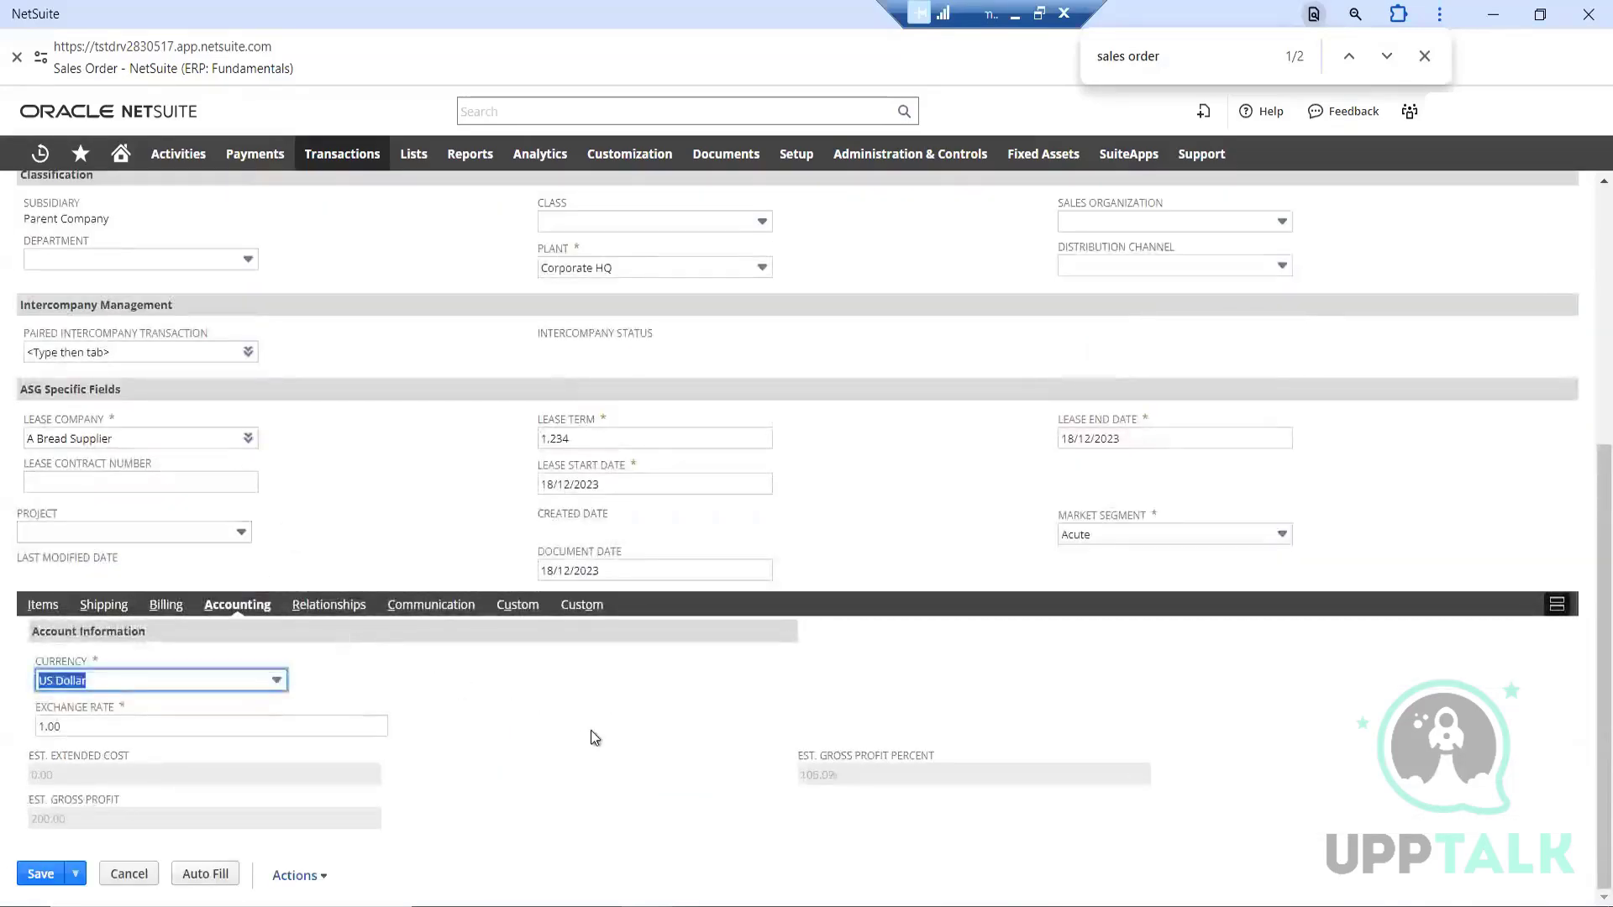
{"action": "left_click", "coordinate": [353, 610]}
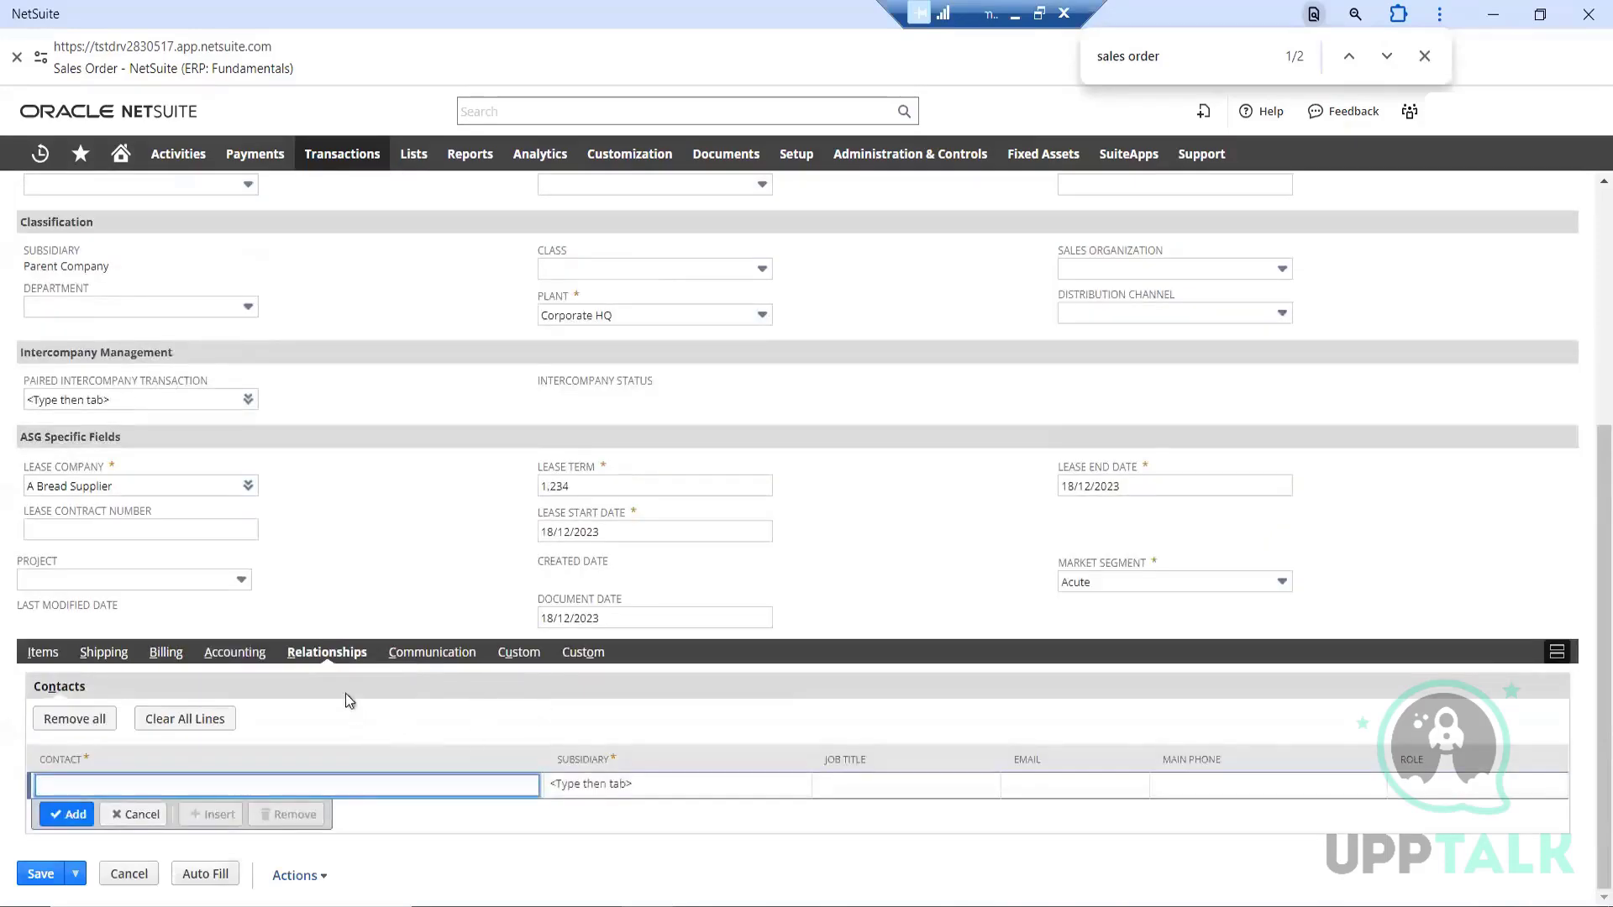
{"action": "left_click", "coordinate": [458, 655]}
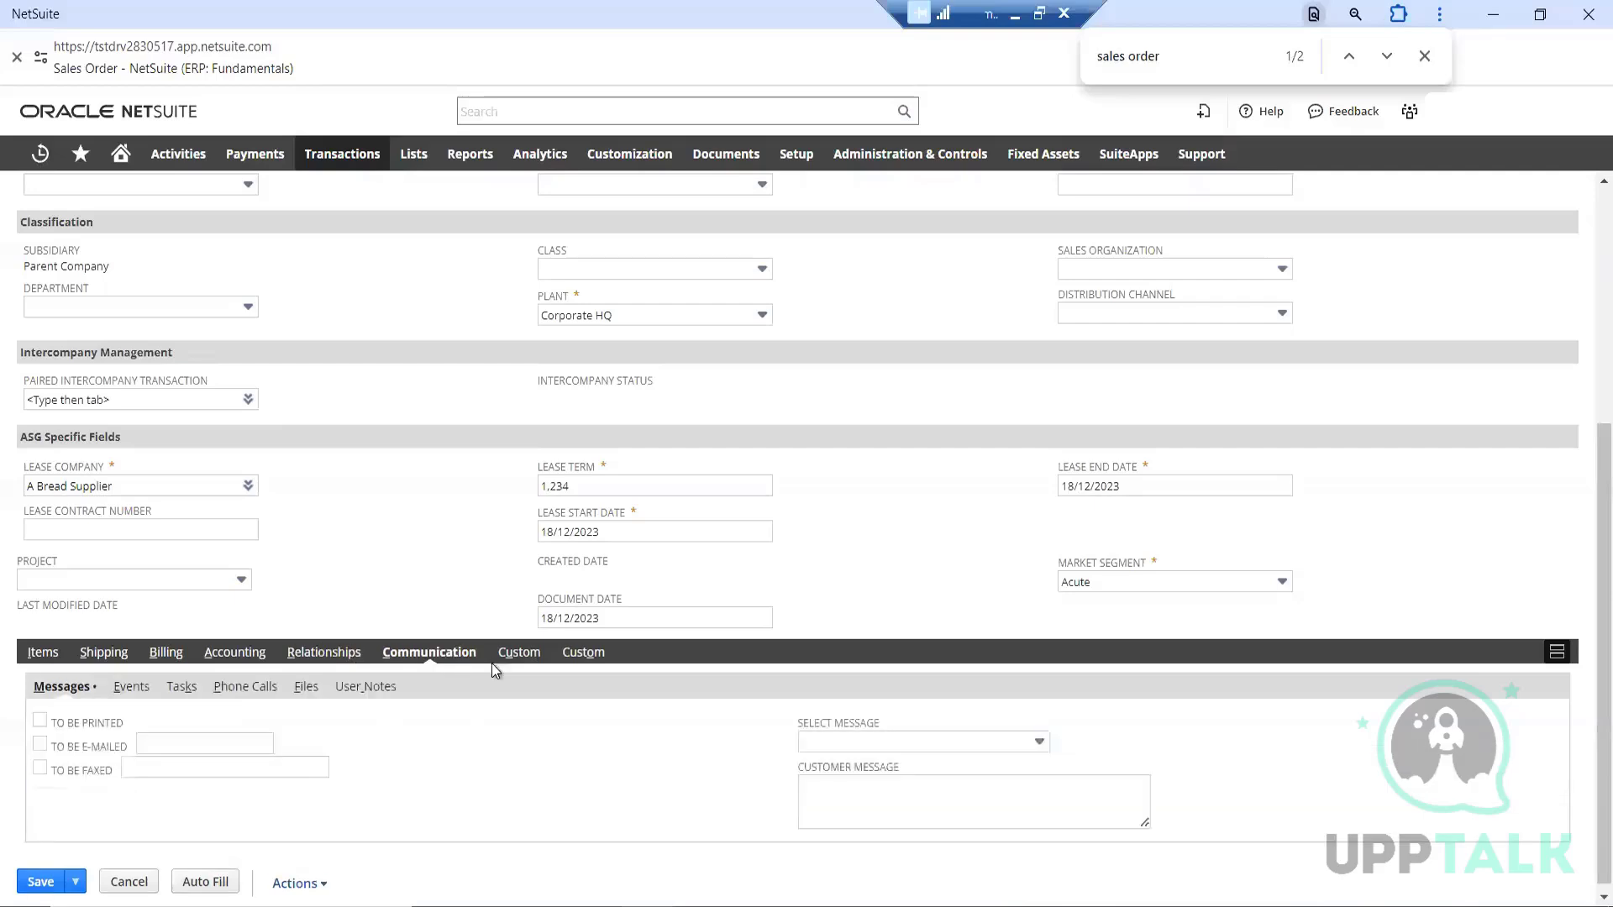
{"action": "left_click", "coordinate": [523, 652]}
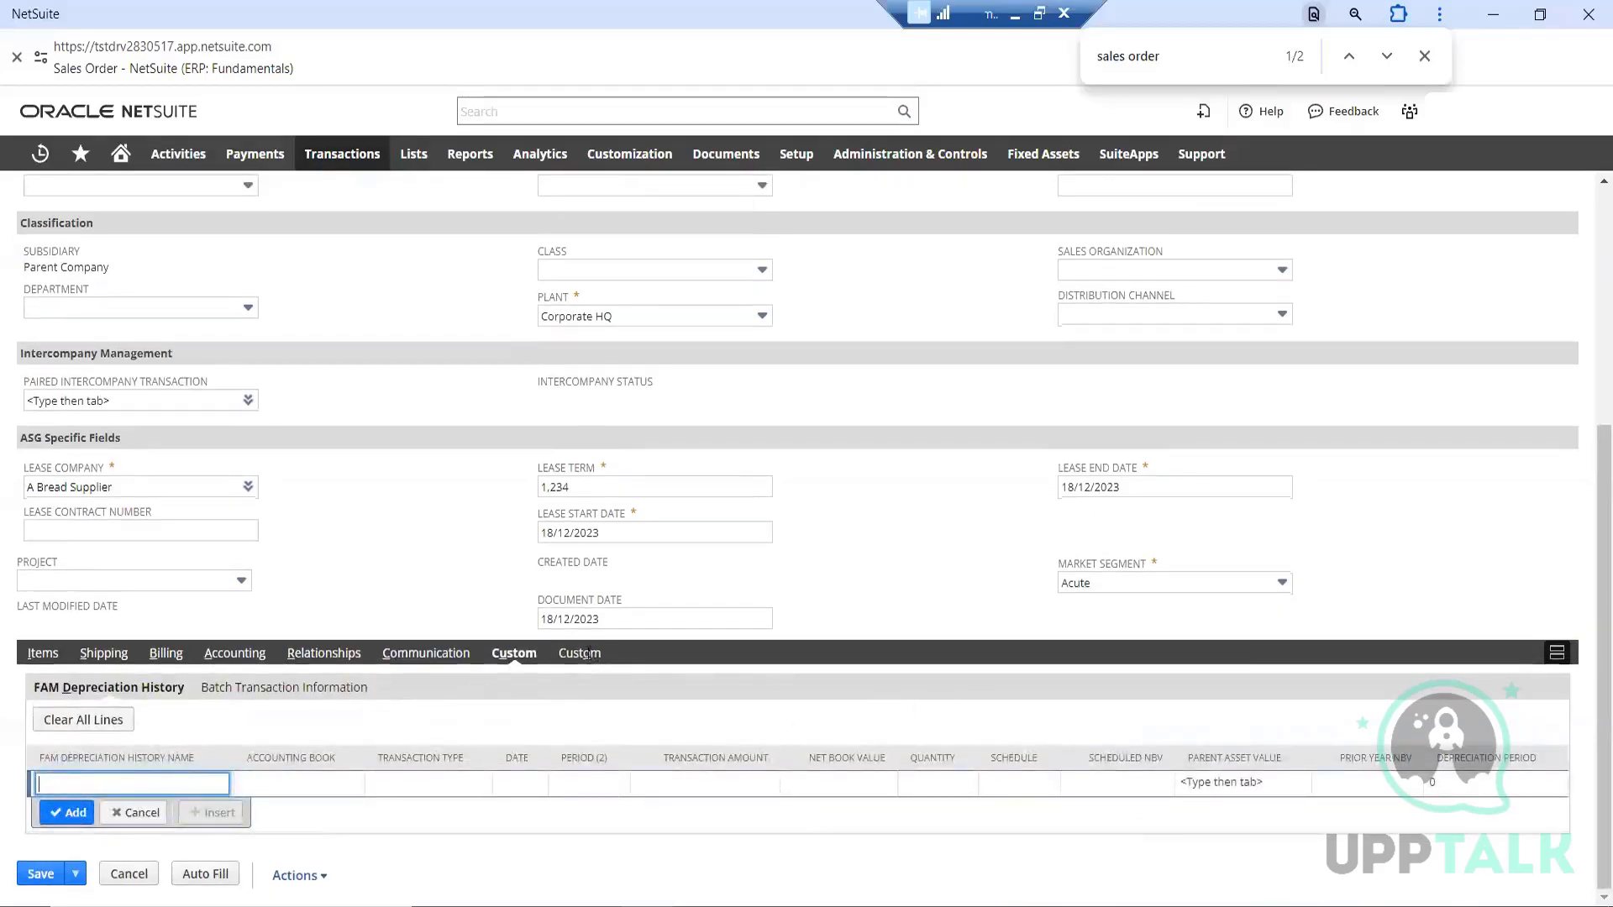
Set the required Sales Order Type among the order's custom fields to Manual
{"action": "left_click", "coordinate": [589, 655]}
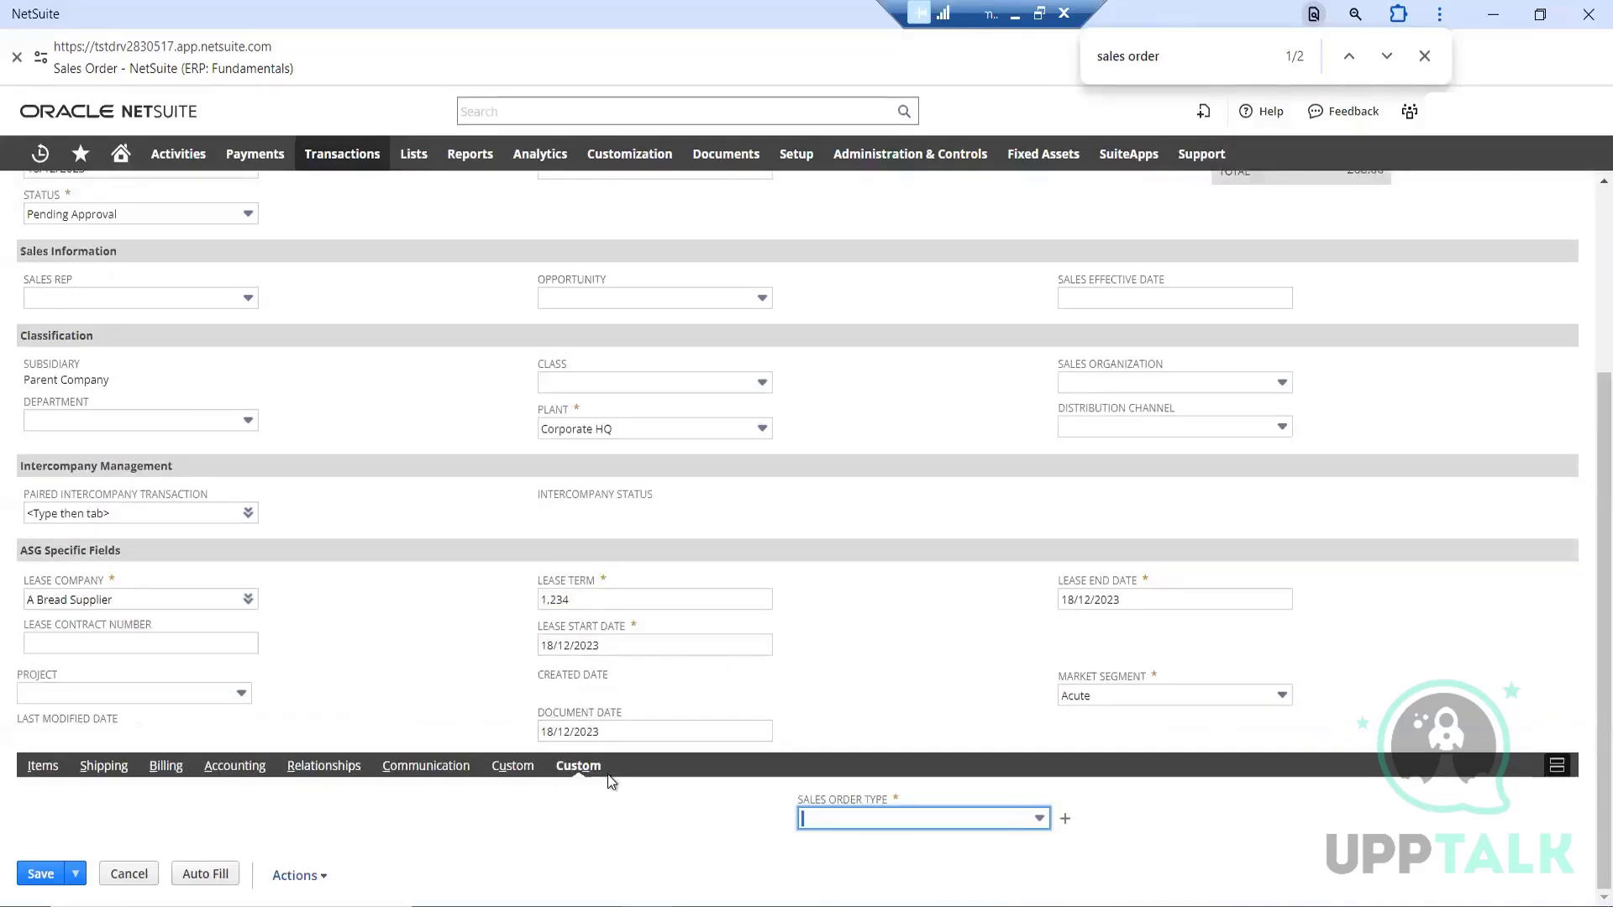
{"action": "left_click", "coordinate": [866, 818]}
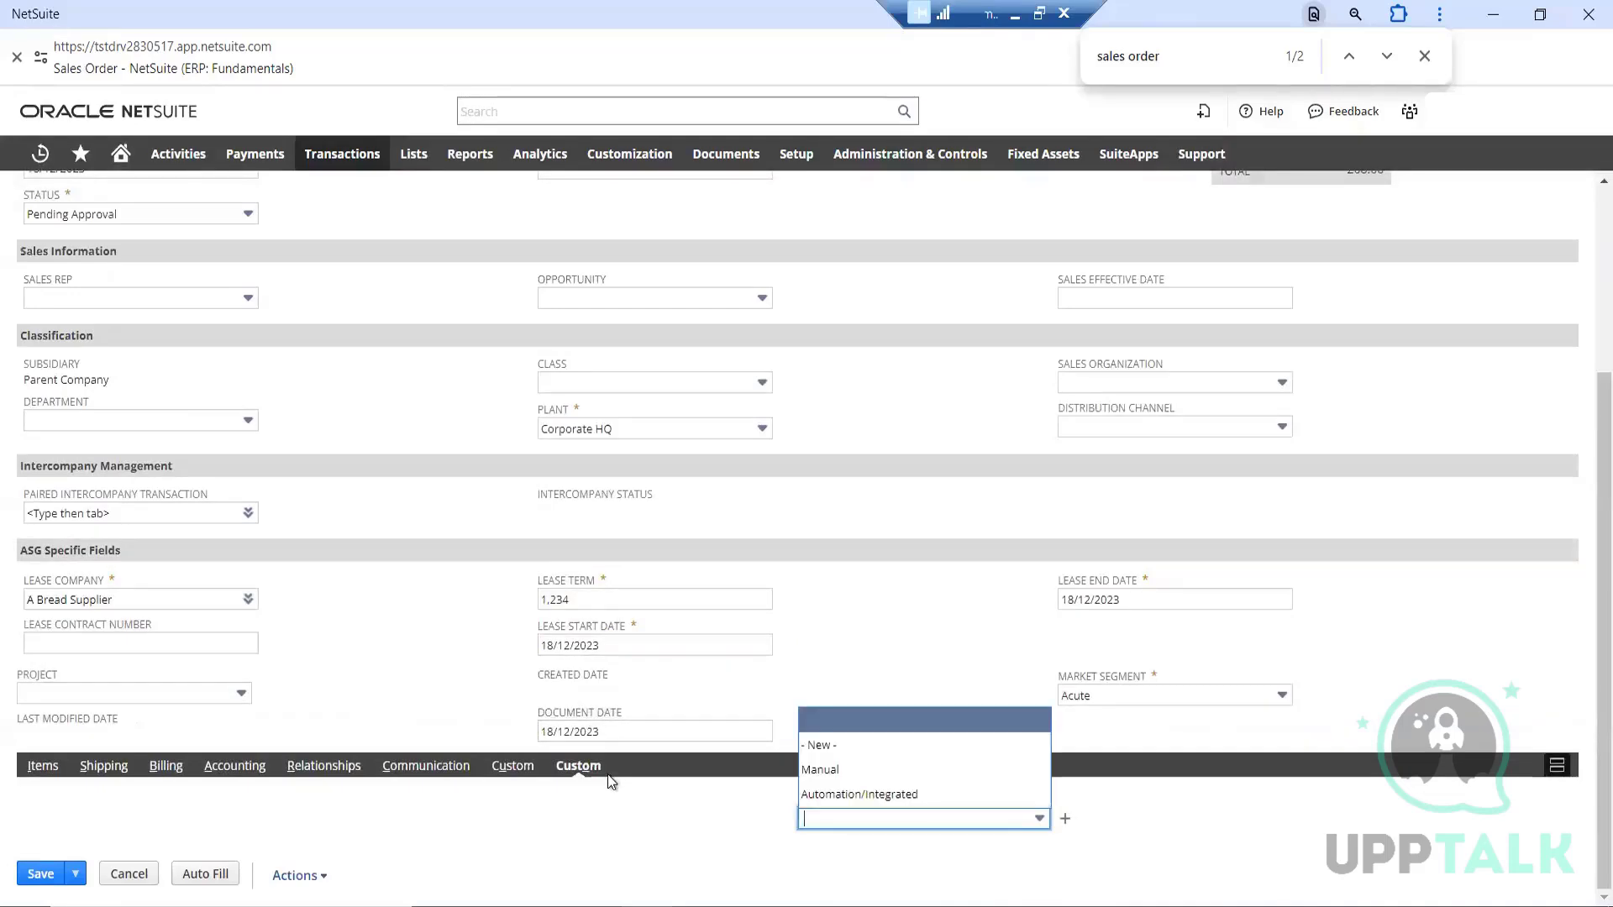
{"action": "left_click", "coordinate": [853, 777]}
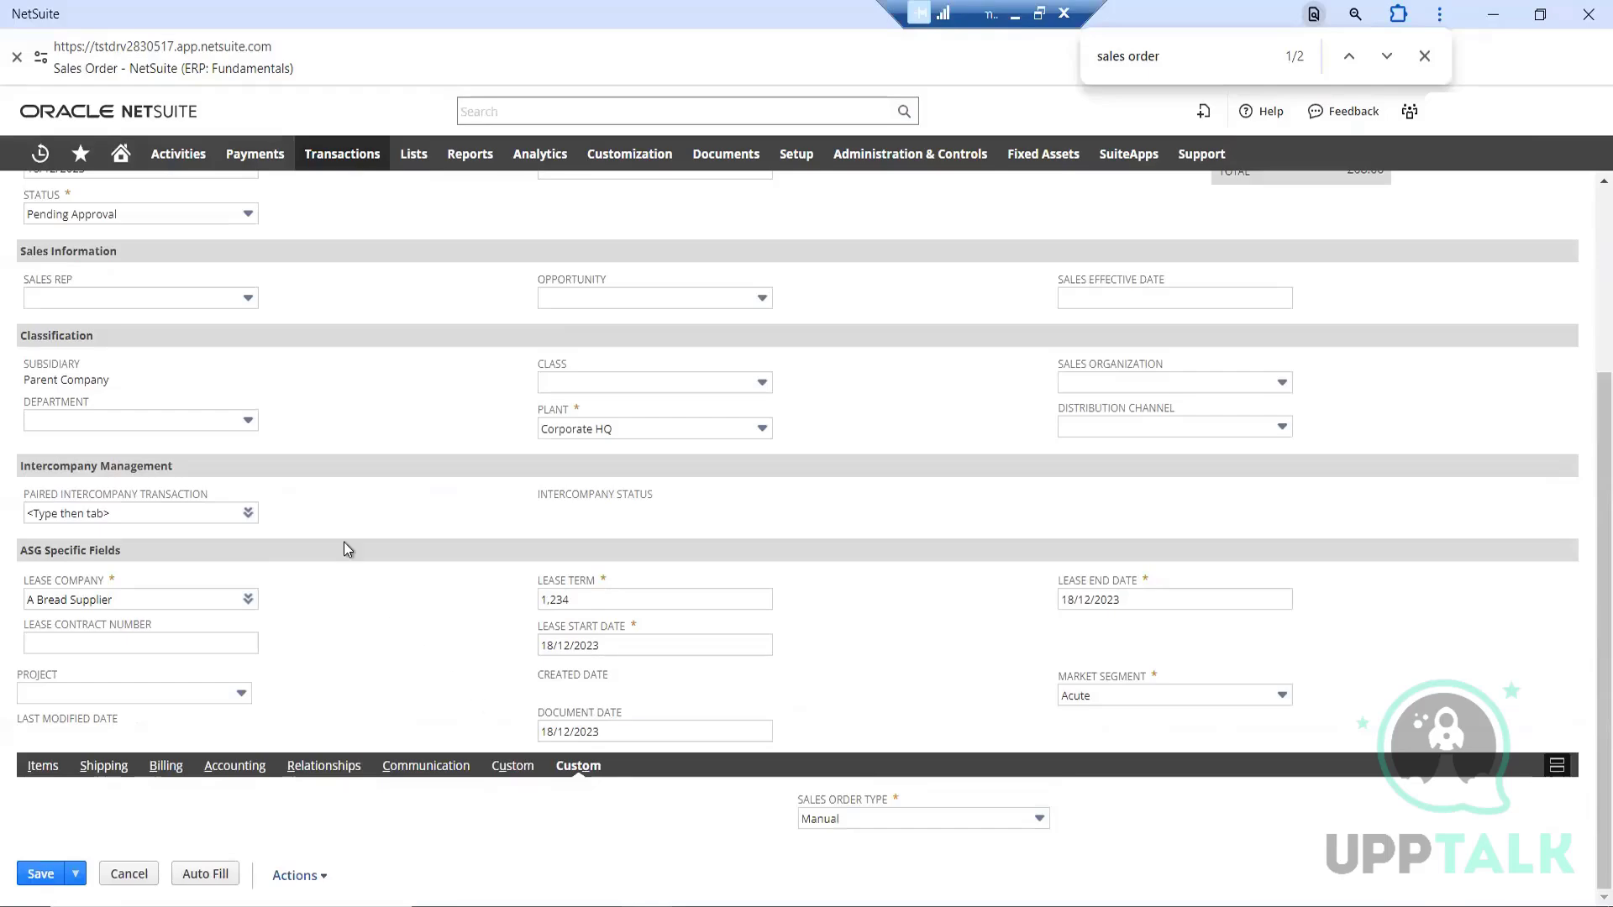
Recheck the completed order from its primary information down to the custom fields, and save the sales order
{"action": "scroll", "coordinate": [344, 533], "scroll_direction": "up", "scroll_amount": 3}
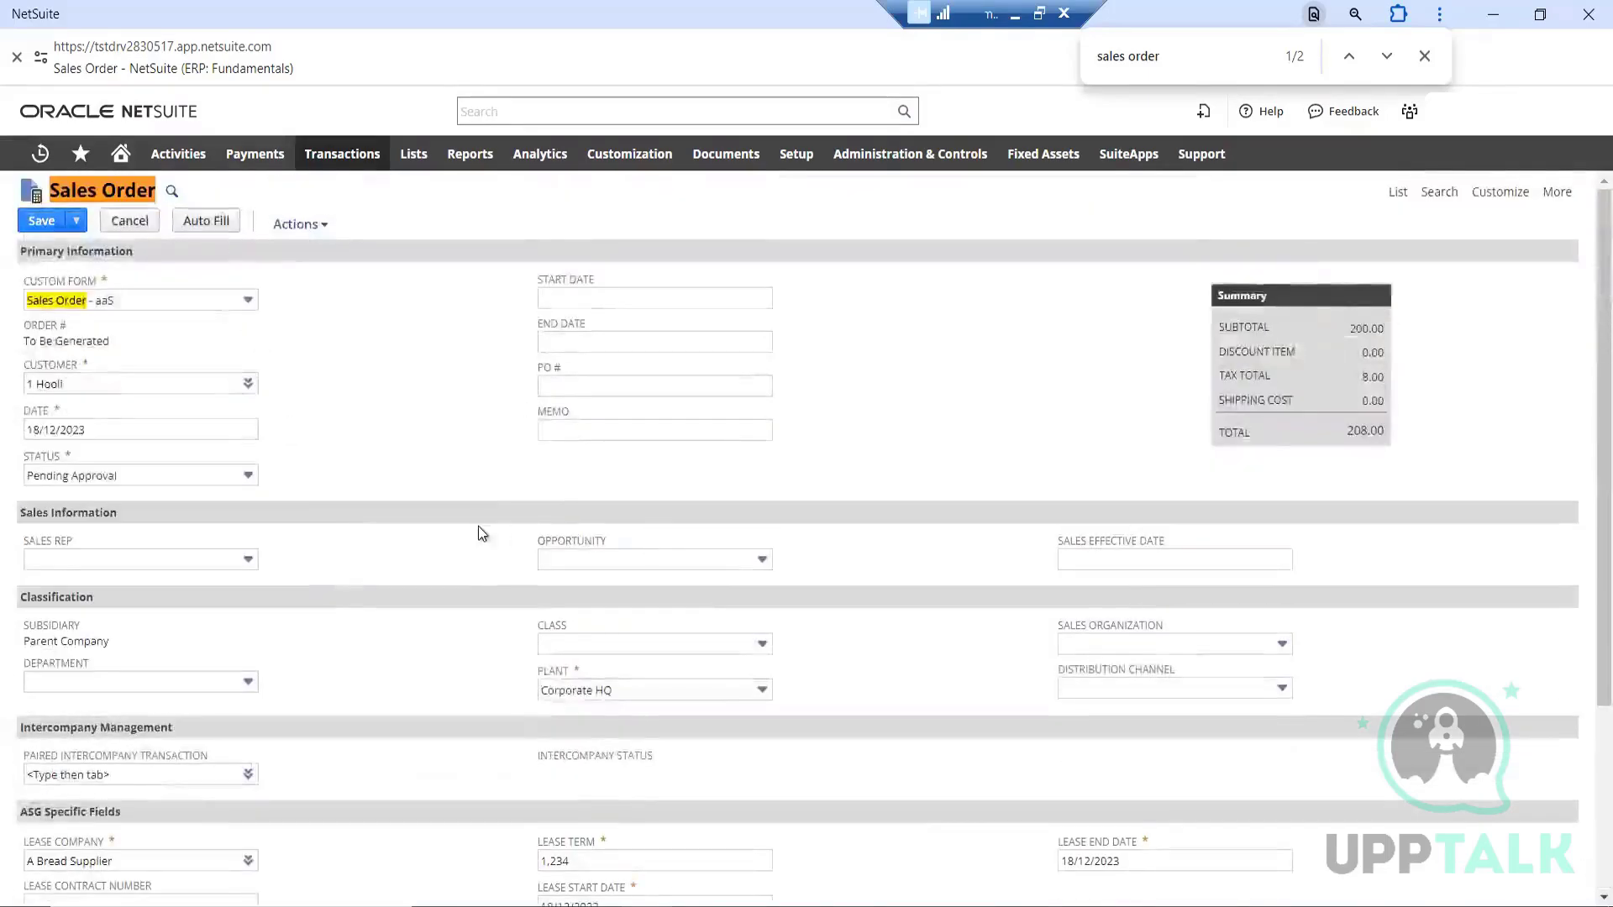
{"action": "scroll", "coordinate": [478, 526], "scroll_direction": "down", "scroll_amount": 3}
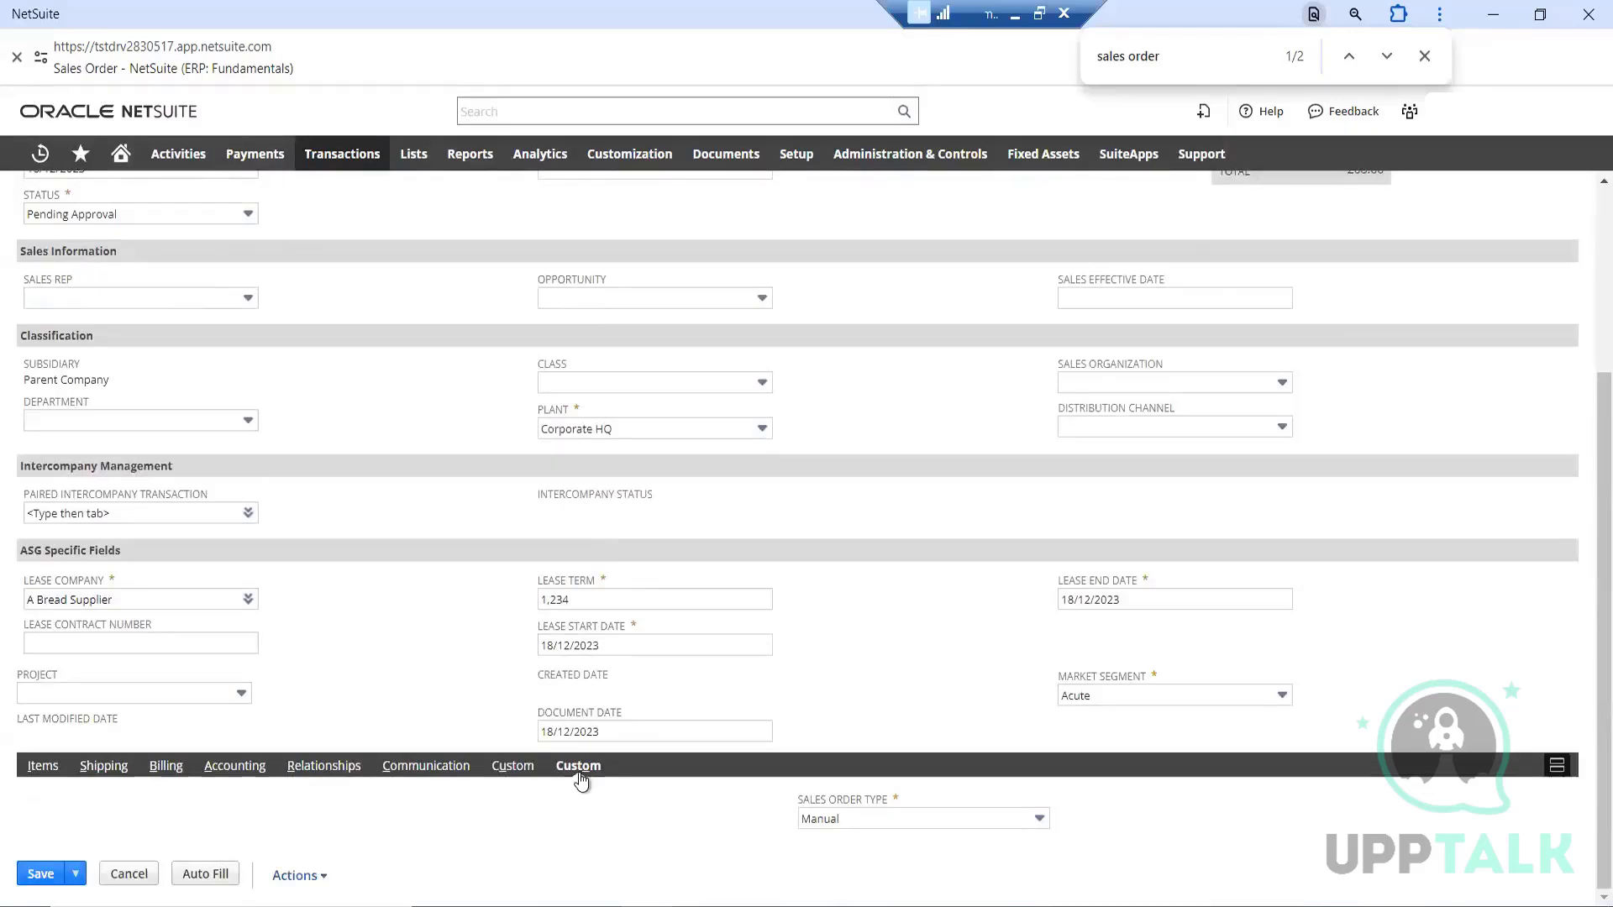
{"action": "scroll", "coordinate": [463, 500], "scroll_direction": "up", "scroll_amount": 3}
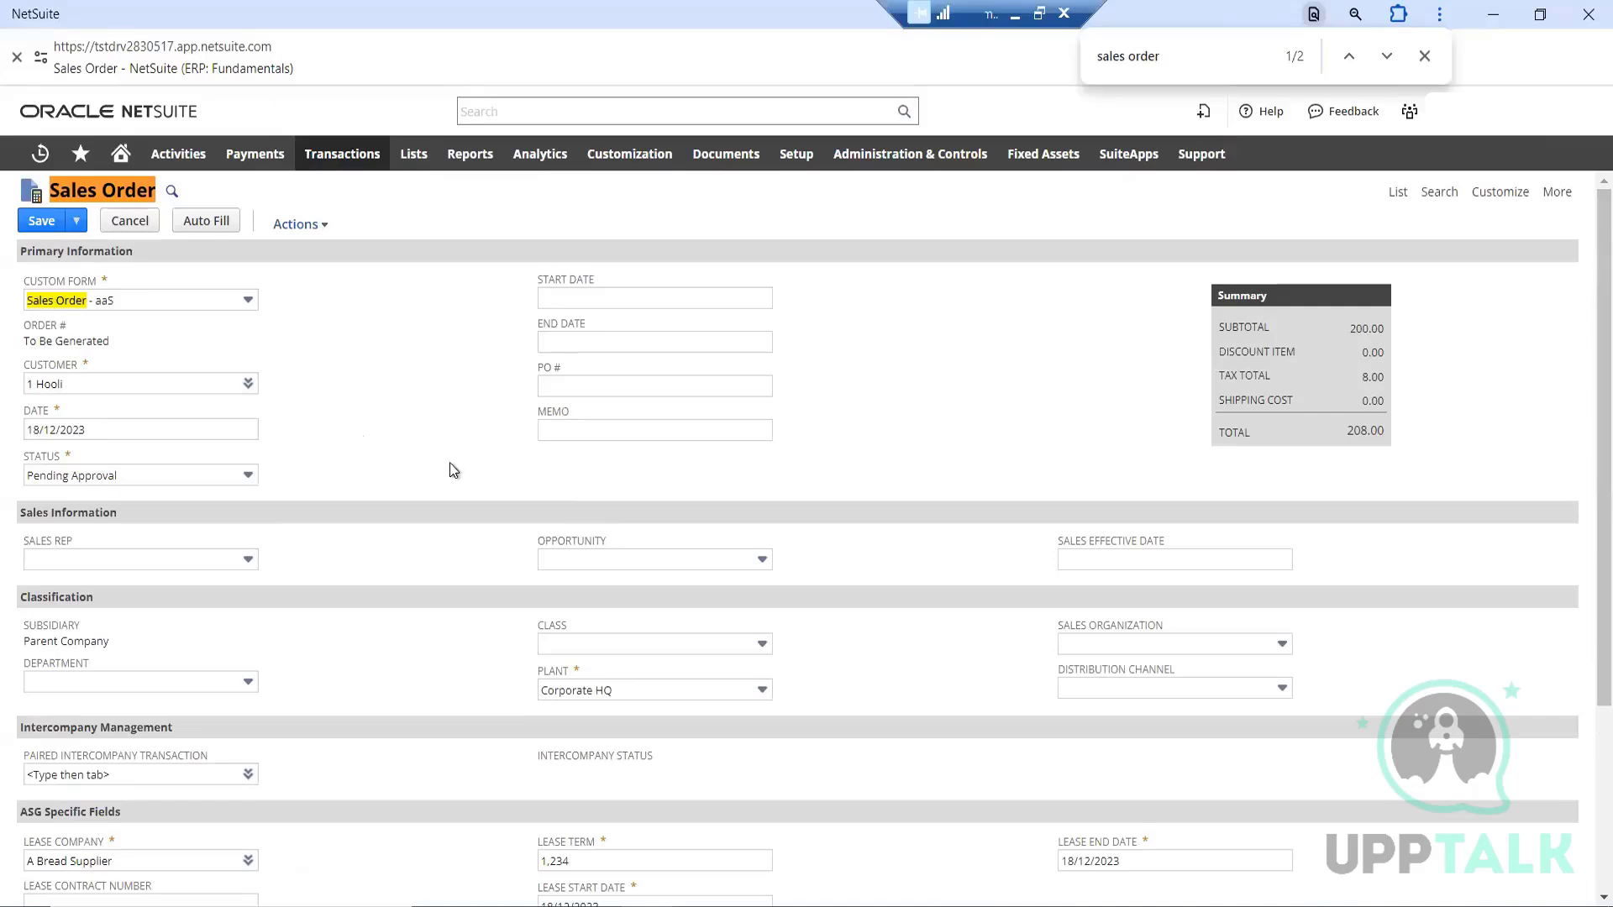
{"action": "scroll", "coordinate": [450, 466], "scroll_direction": "down", "scroll_amount": 3}
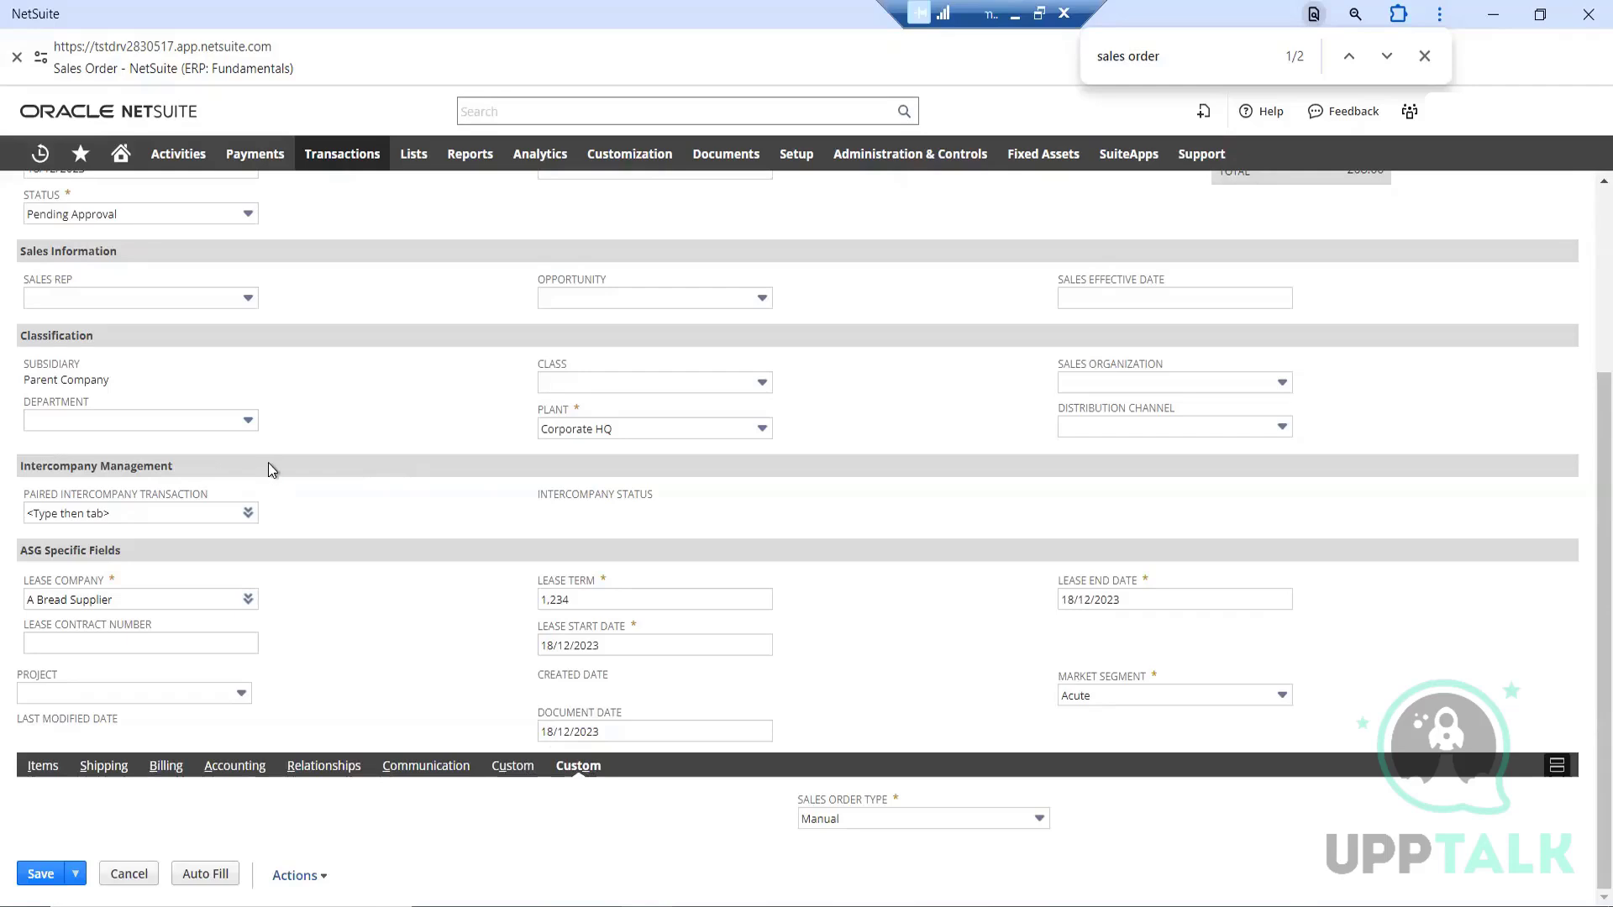
{"action": "scroll", "coordinate": [269, 463], "scroll_direction": "up", "scroll_amount": 3}
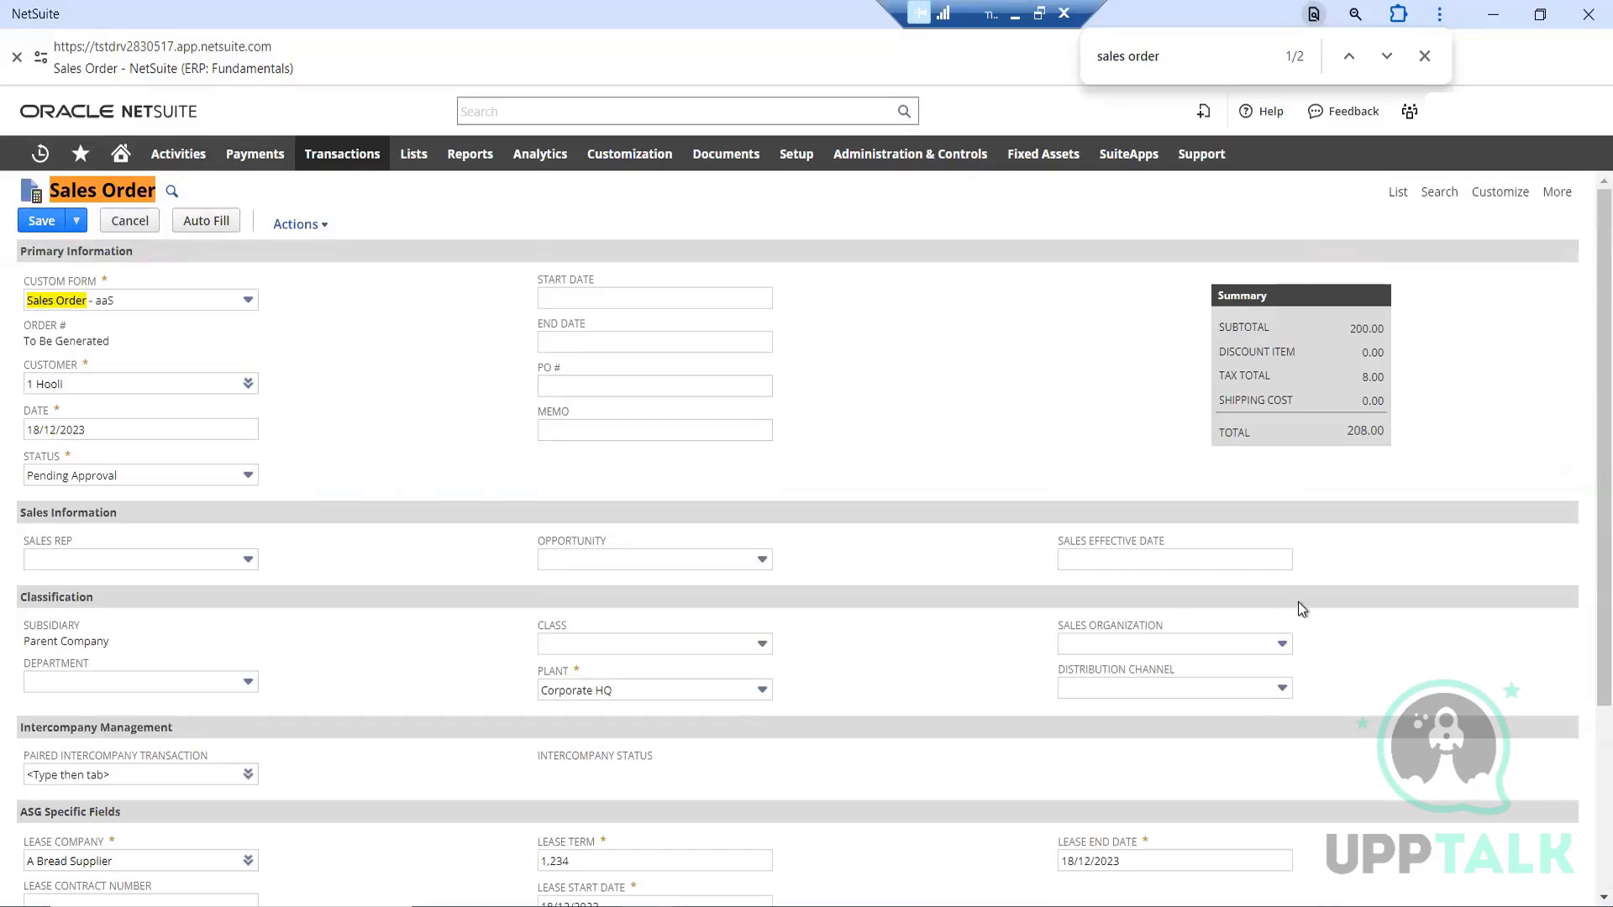
{"action": "scroll", "coordinate": [1581, 326], "scroll_direction": "down", "scroll_amount": 1}
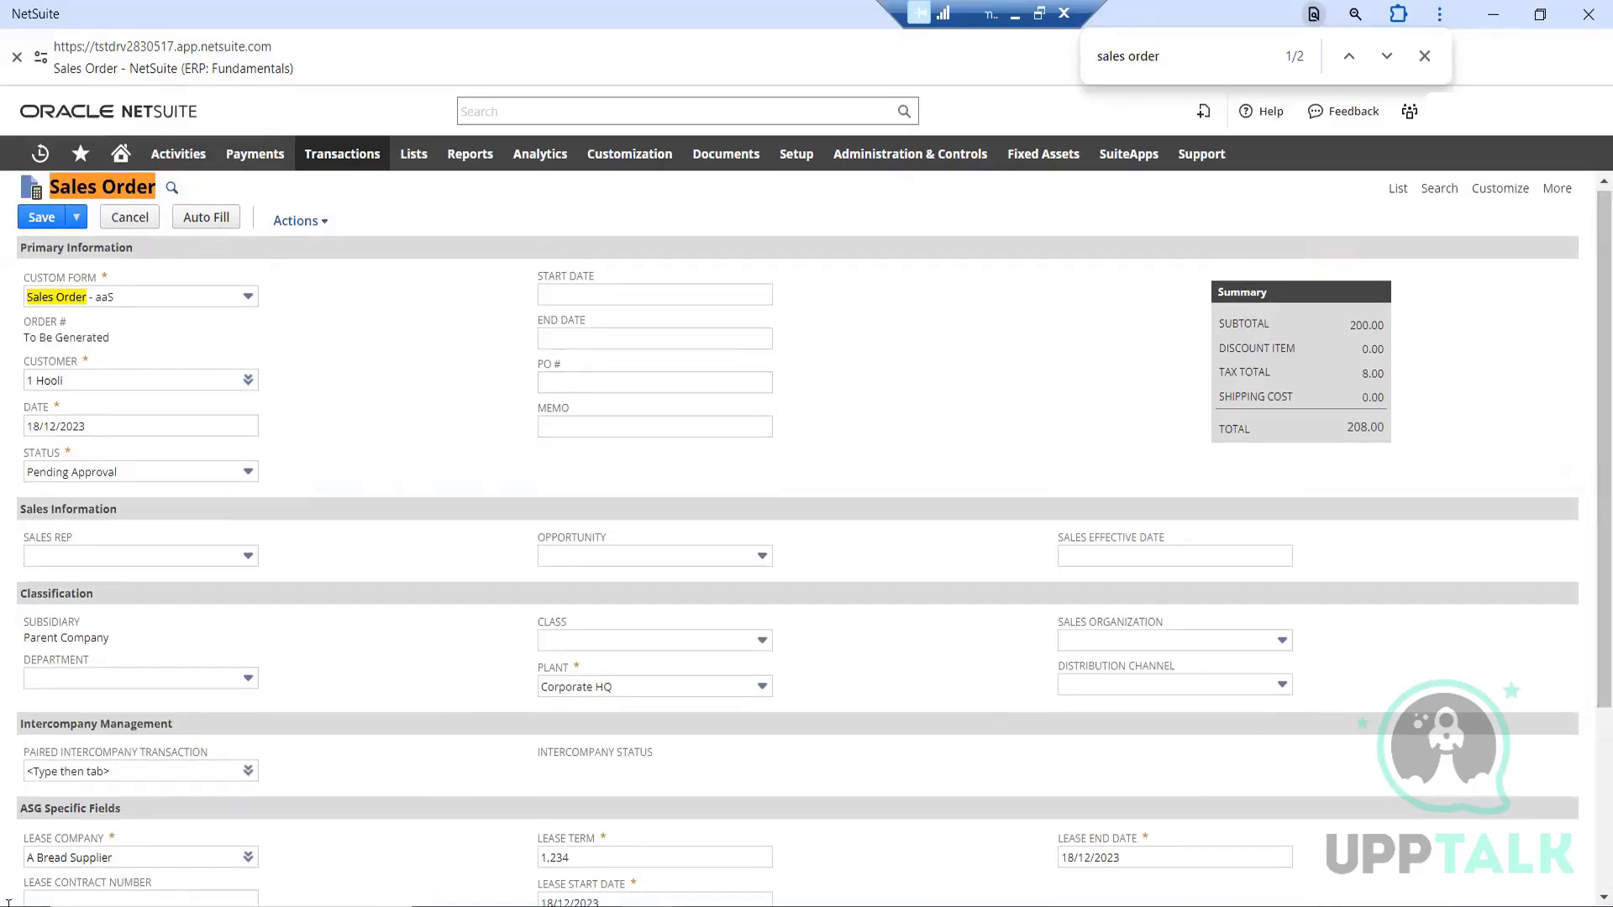
{"action": "left_click", "coordinate": [41, 216]}
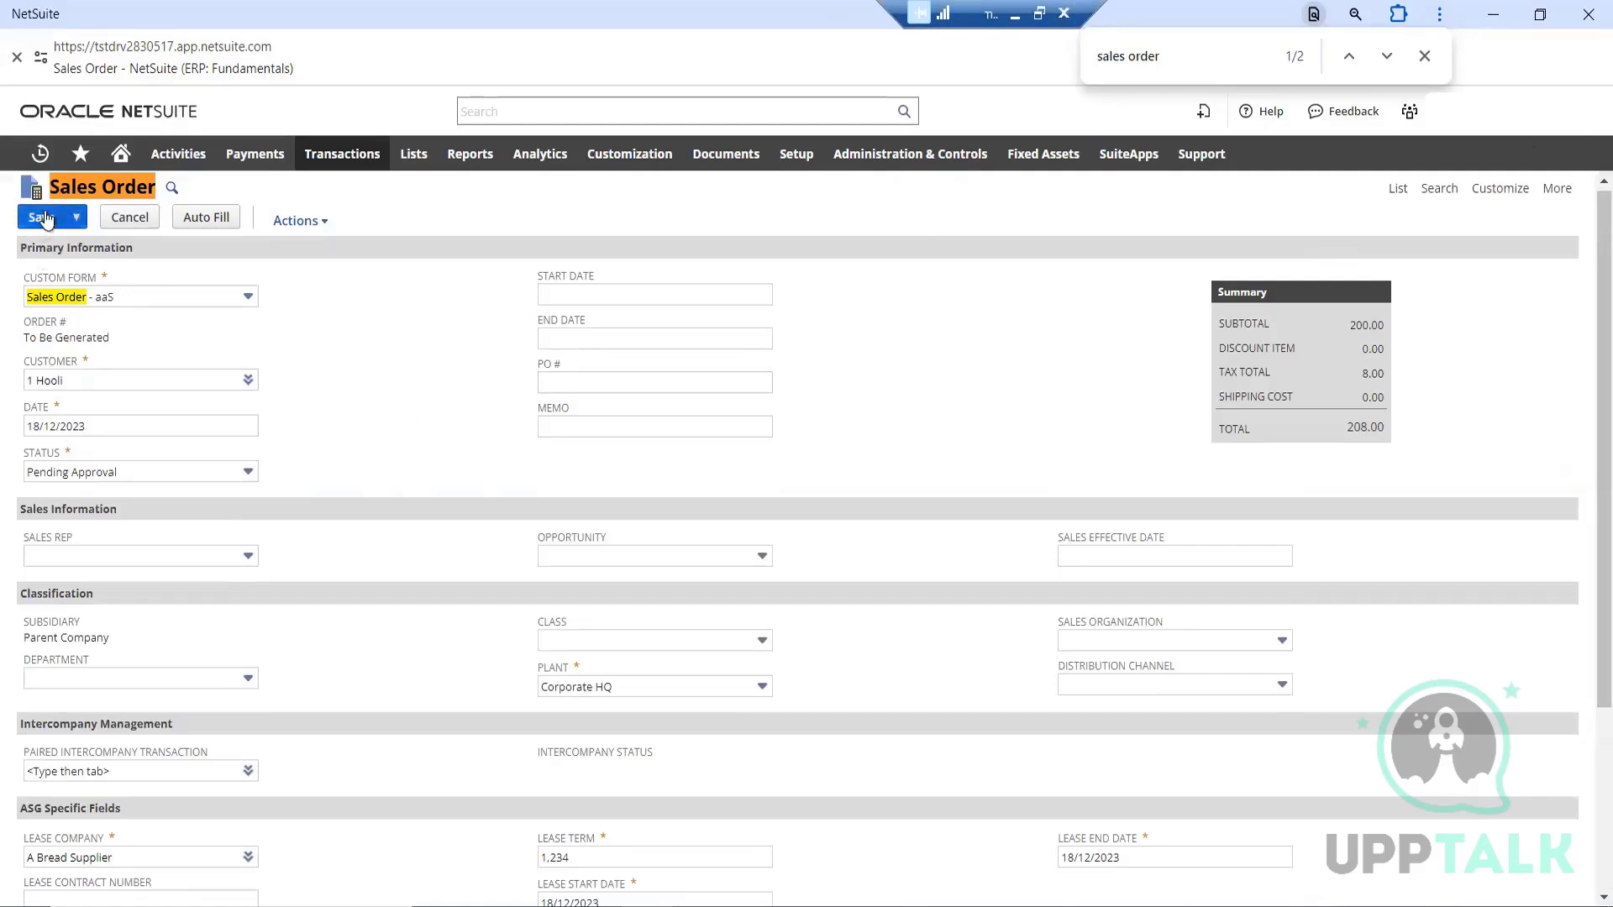
{"action": "left_click", "coordinate": [42, 217]}
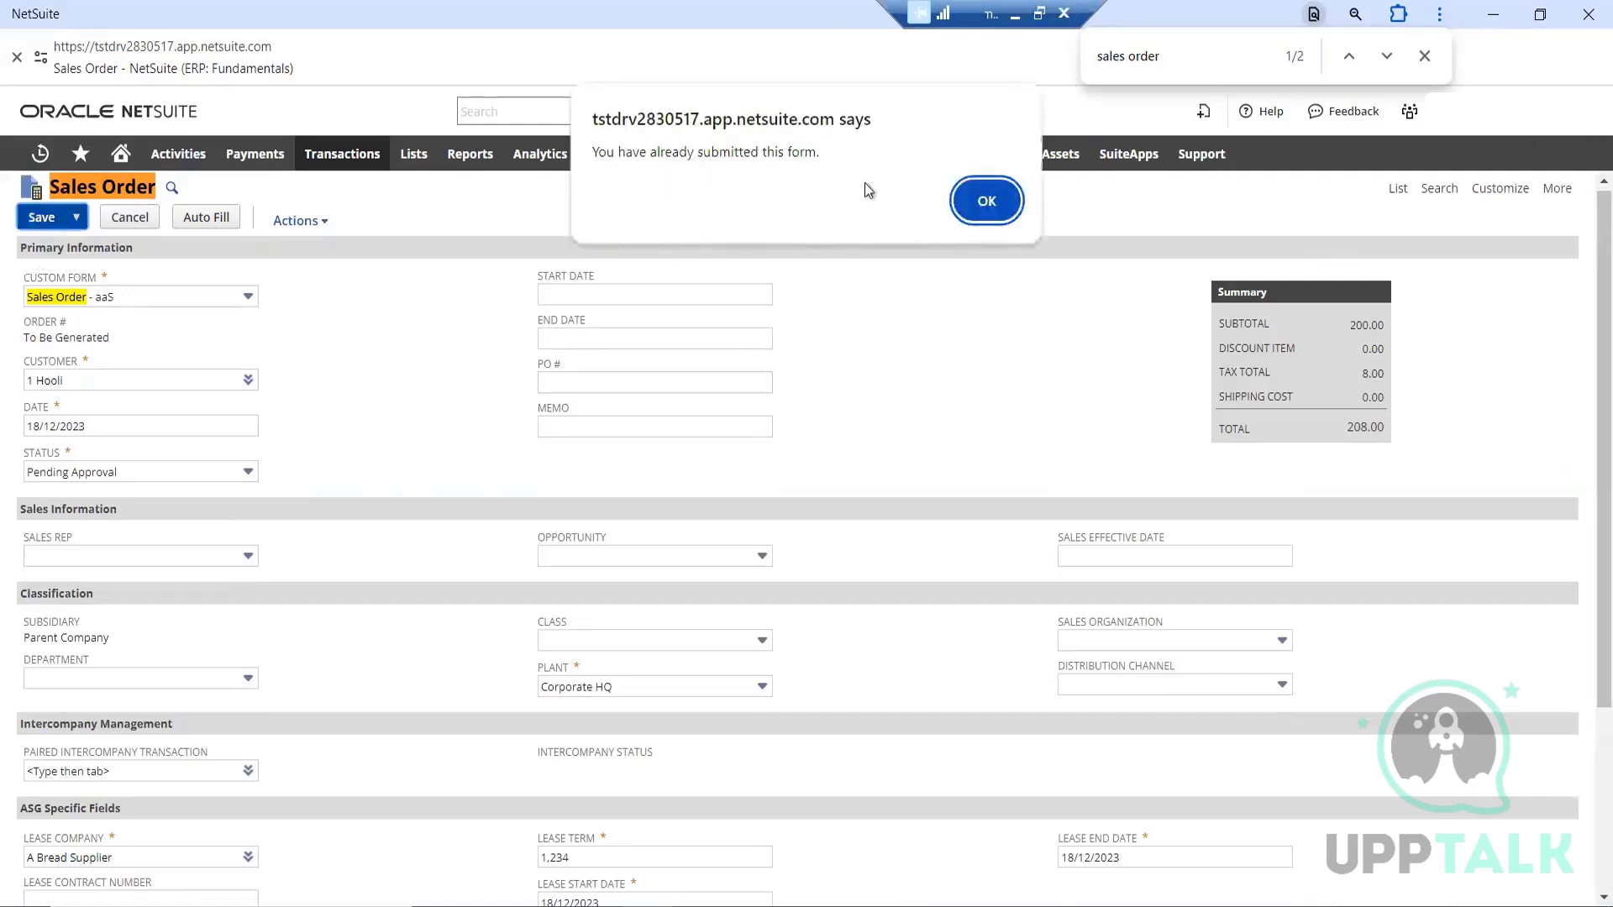
{"action": "left_click", "coordinate": [985, 202]}
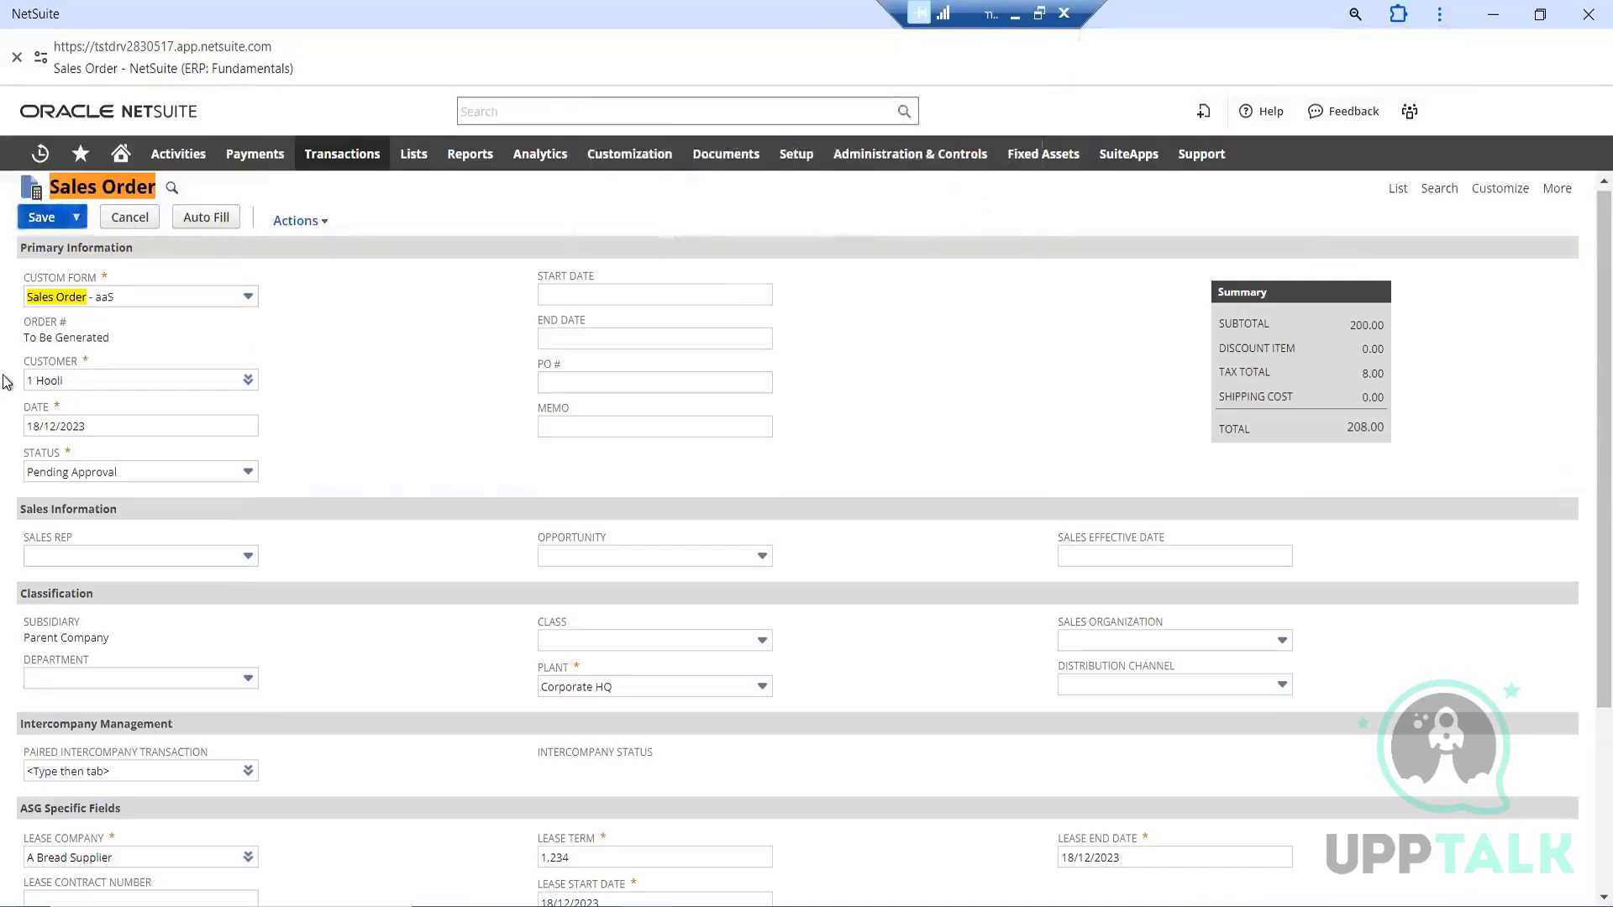
Review the saved sales order's summary, classification, lease fields and item line, and approve the order
{"action": "scroll", "coordinate": [306, 494], "scroll_direction": "down", "scroll_amount": 2}
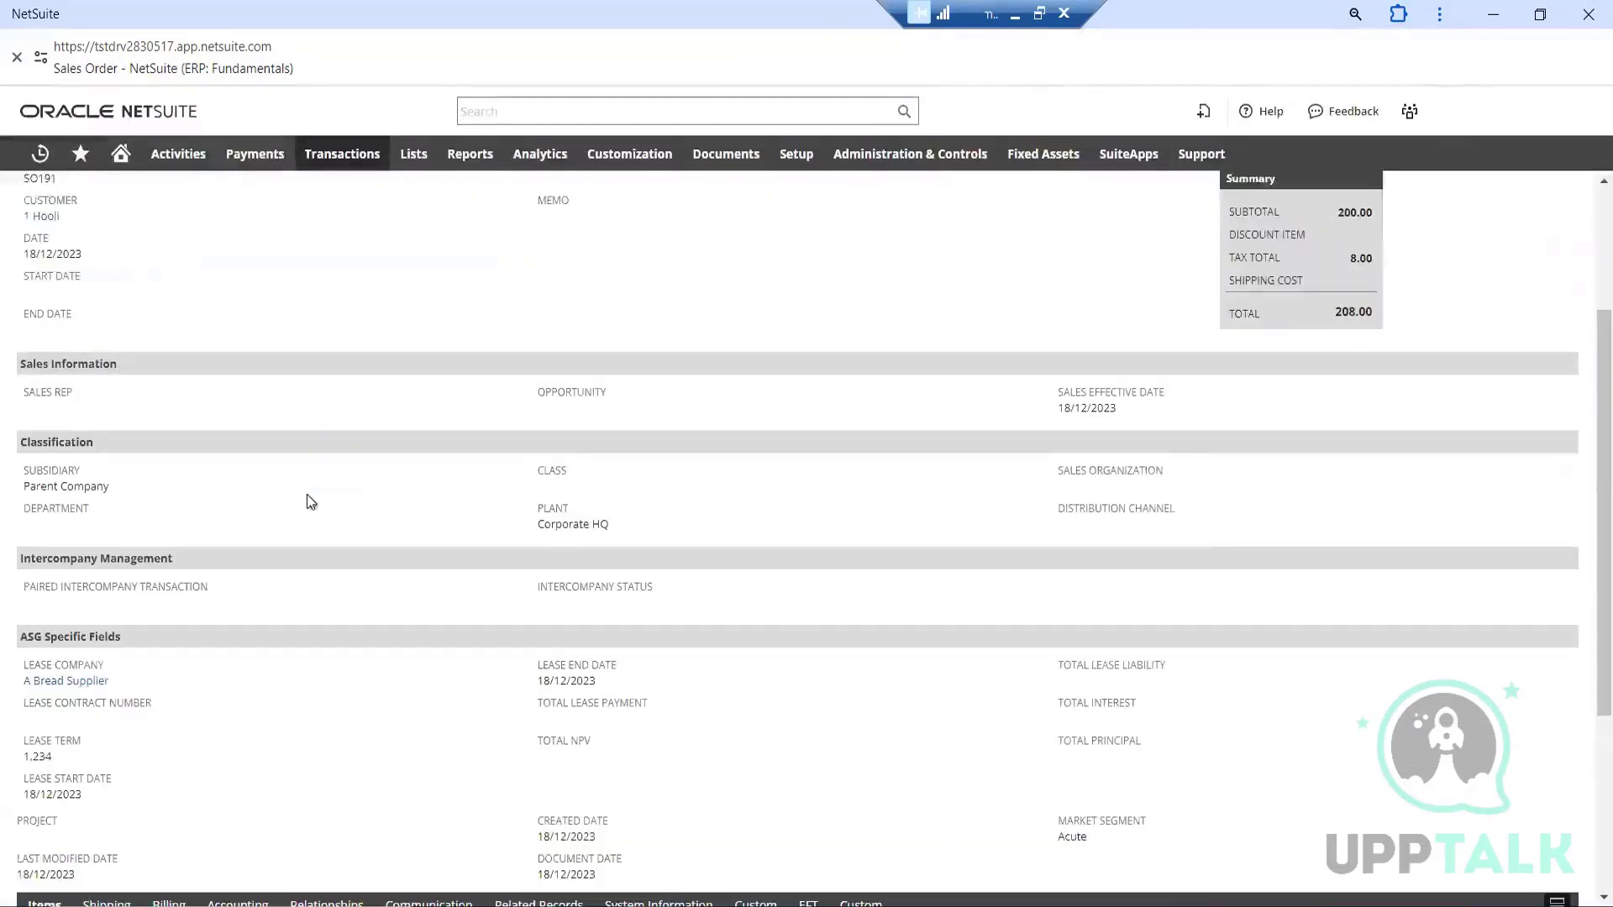
{"action": "scroll", "coordinate": [294, 483], "scroll_direction": "down", "scroll_amount": 4}
{"action": "scroll", "coordinate": [360, 483], "scroll_direction": "up", "scroll_amount": 1}
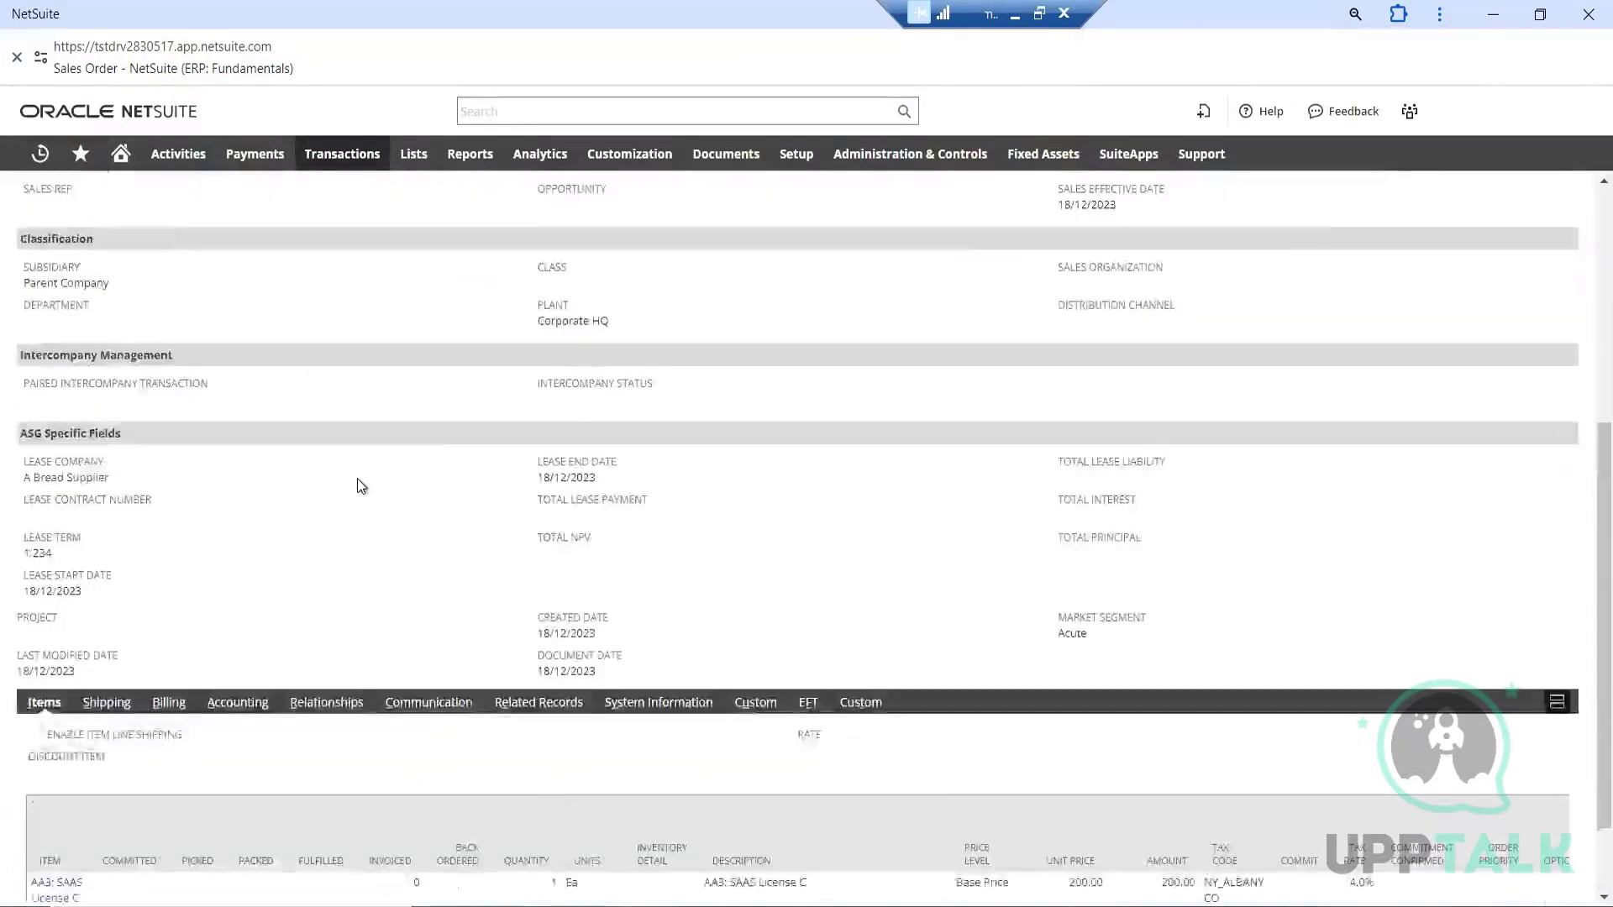
{"action": "scroll", "coordinate": [356, 477], "scroll_direction": "up", "scroll_amount": 6}
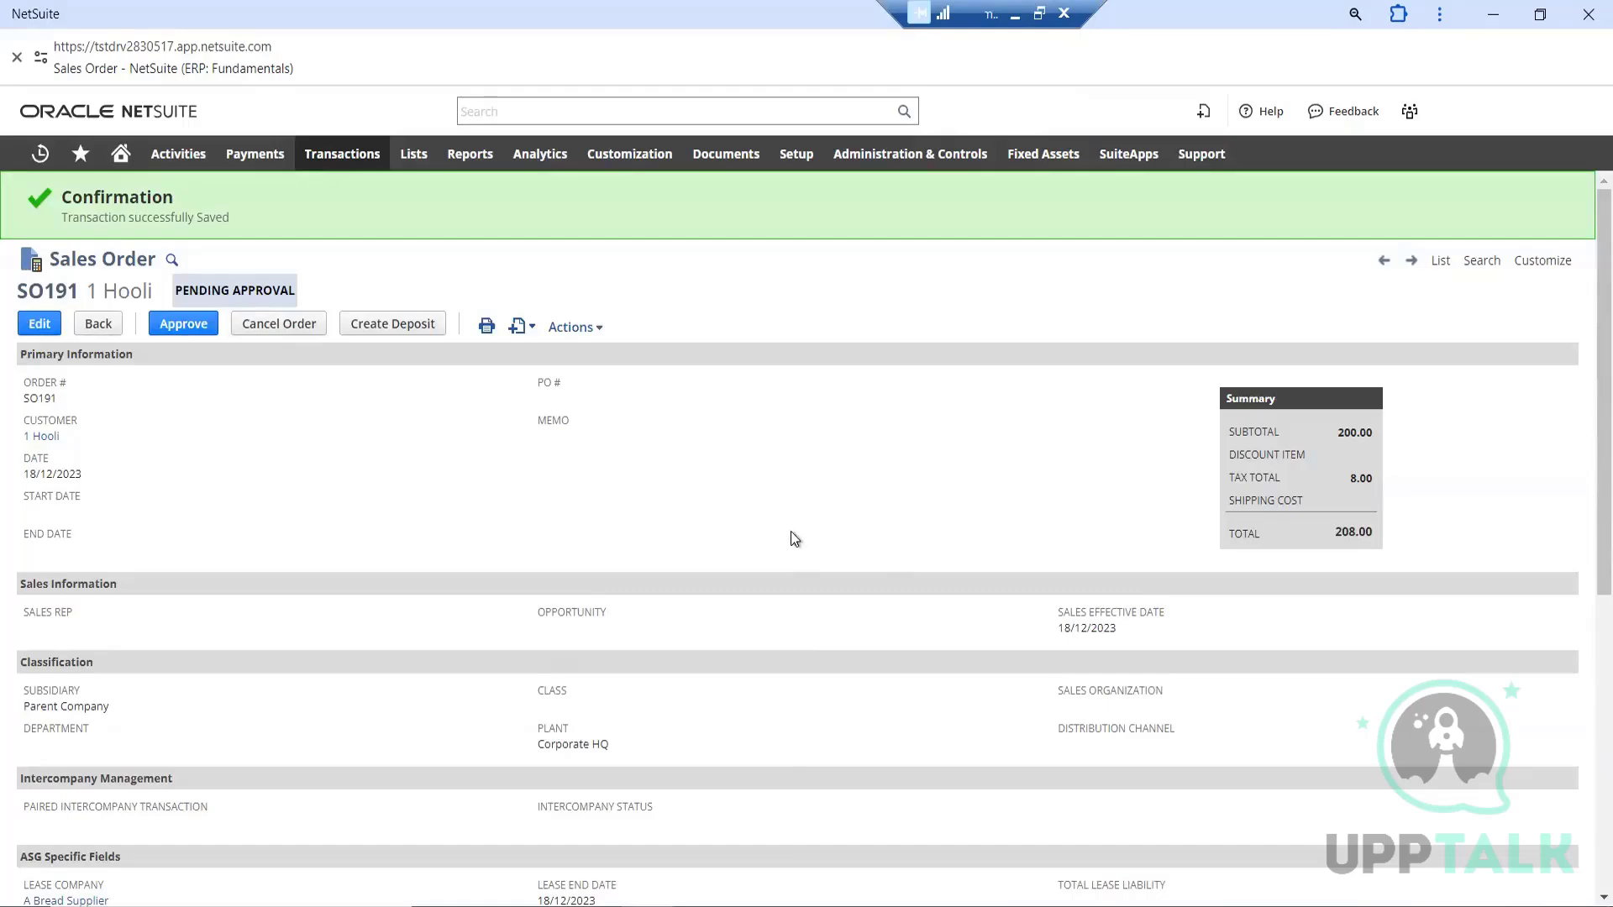
{"action": "scroll", "coordinate": [753, 420], "scroll_direction": "down", "scroll_amount": 5}
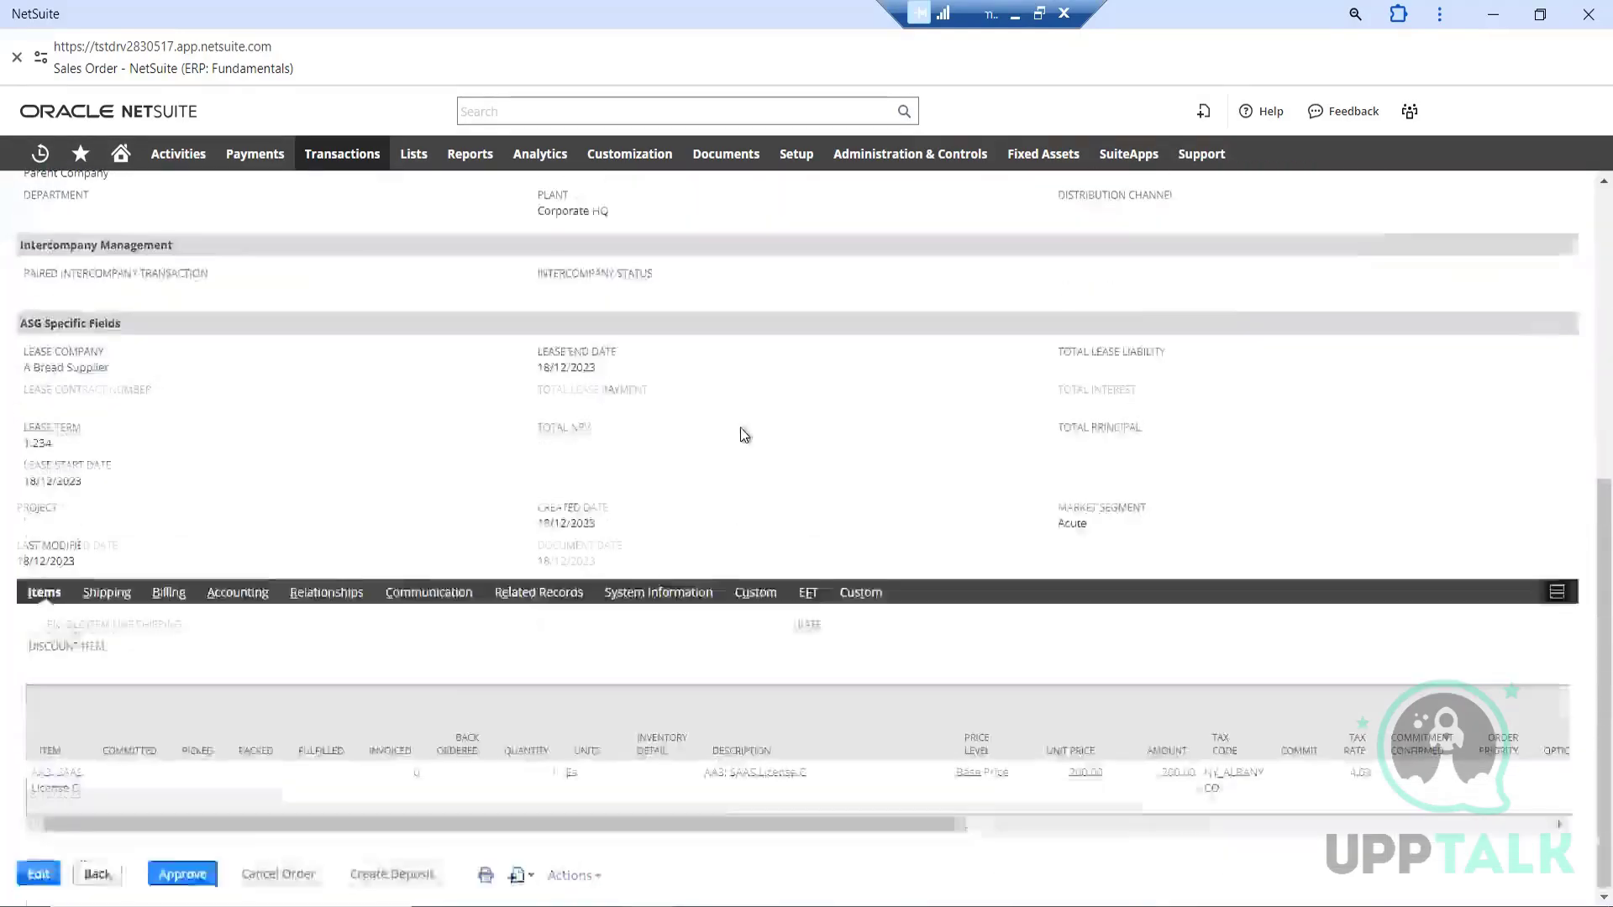
{"action": "scroll", "coordinate": [744, 434], "scroll_direction": "up", "scroll_amount": 5}
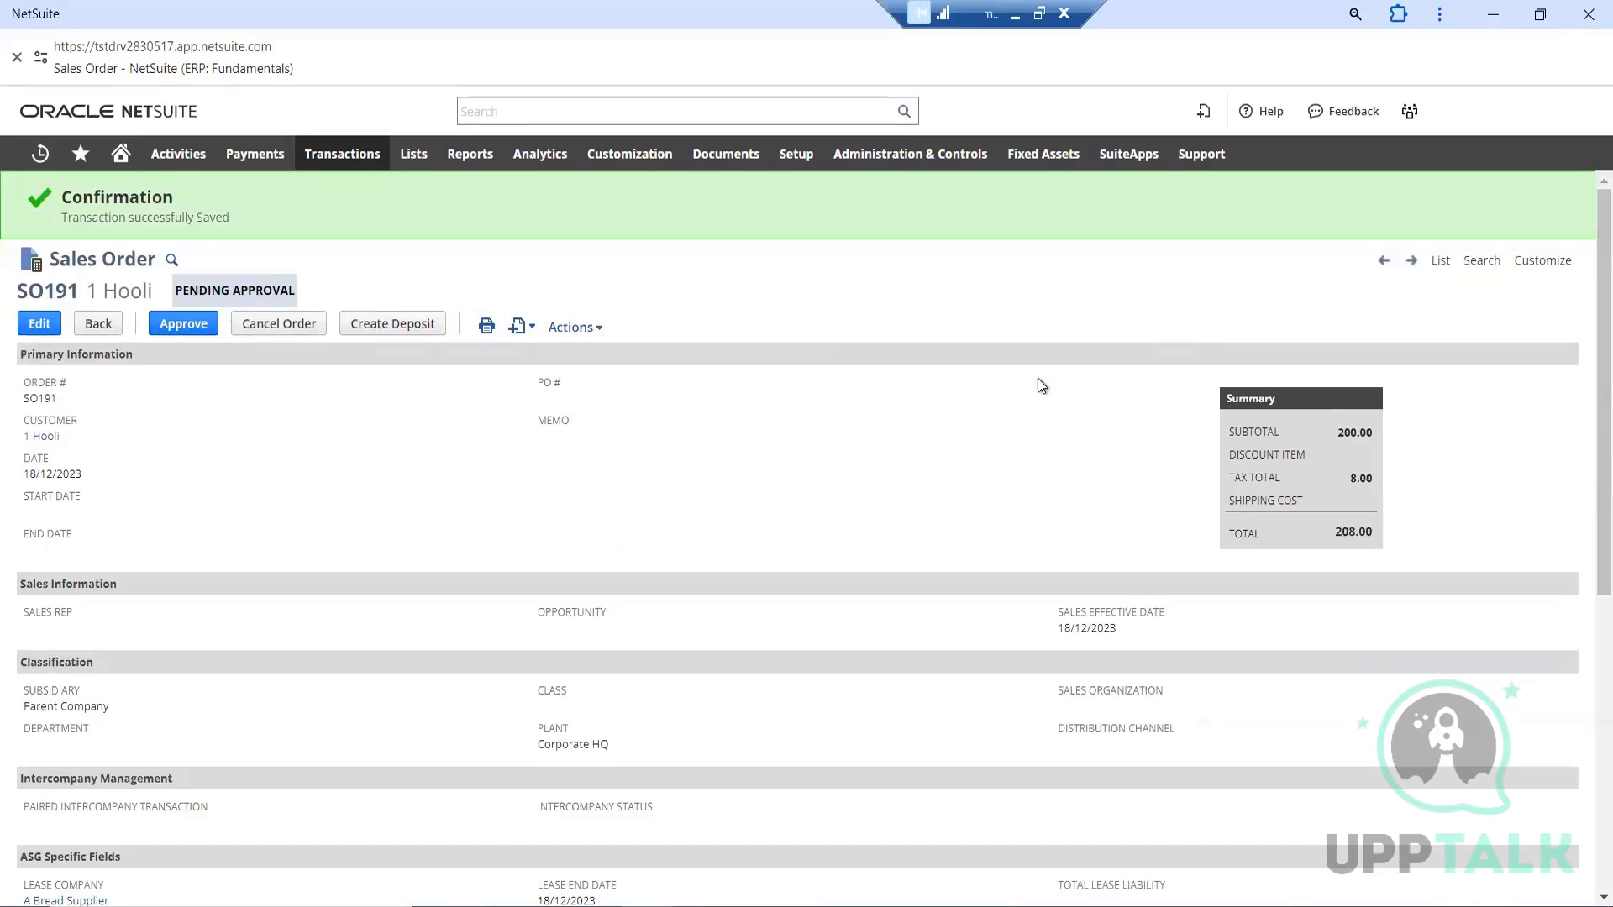
{"action": "mouse_move", "coordinate": [1502, 135]}
{"action": "scroll", "coordinate": [875, 426], "scroll_direction": "down", "scroll_amount": 7}
{"action": "scroll", "coordinate": [865, 425], "scroll_direction": "up", "scroll_amount": 7}
{"action": "mouse_move", "coordinate": [1410, 111]}
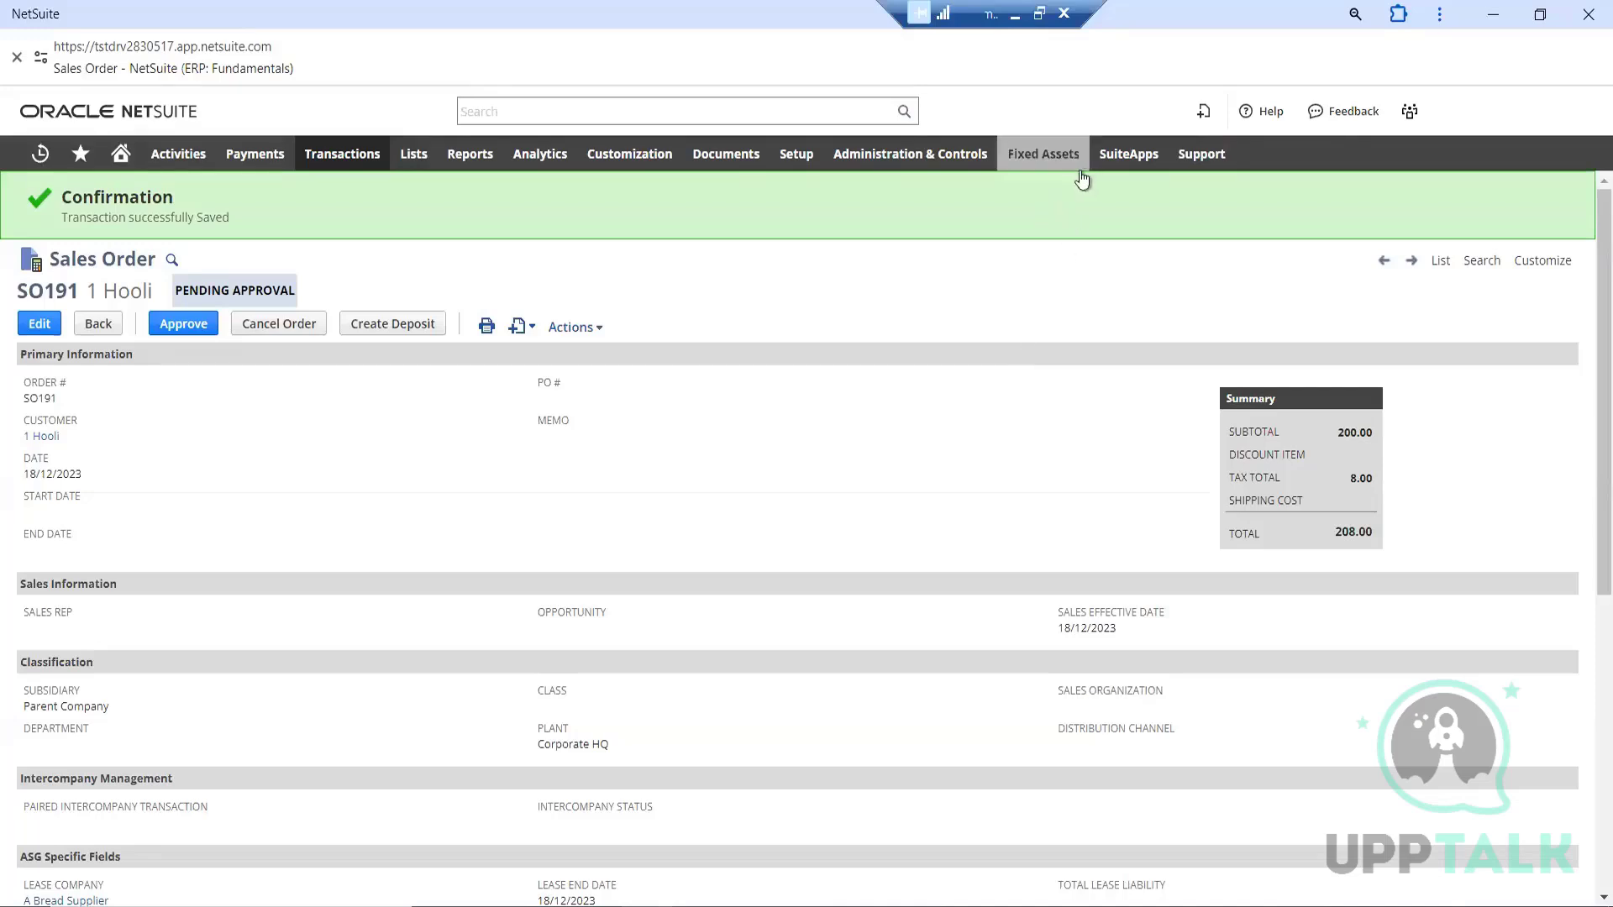
{"action": "mouse_move", "coordinate": [1043, 154]}
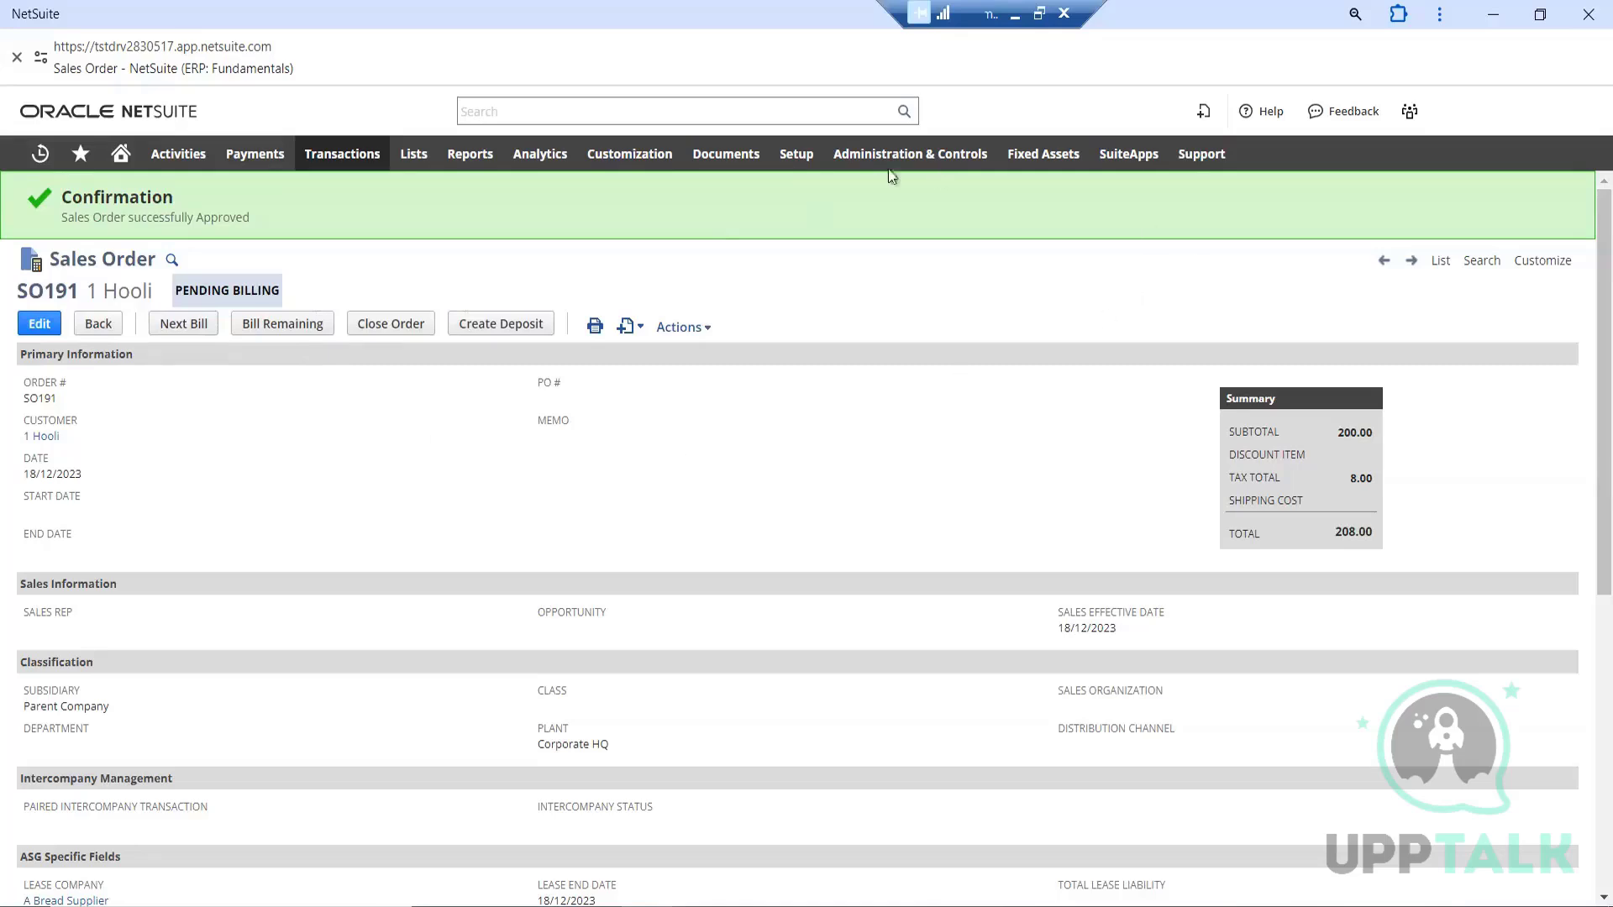
Open the company's Enable Features setup page in a separate window
{"action": "mouse_move", "coordinate": [796, 156]}
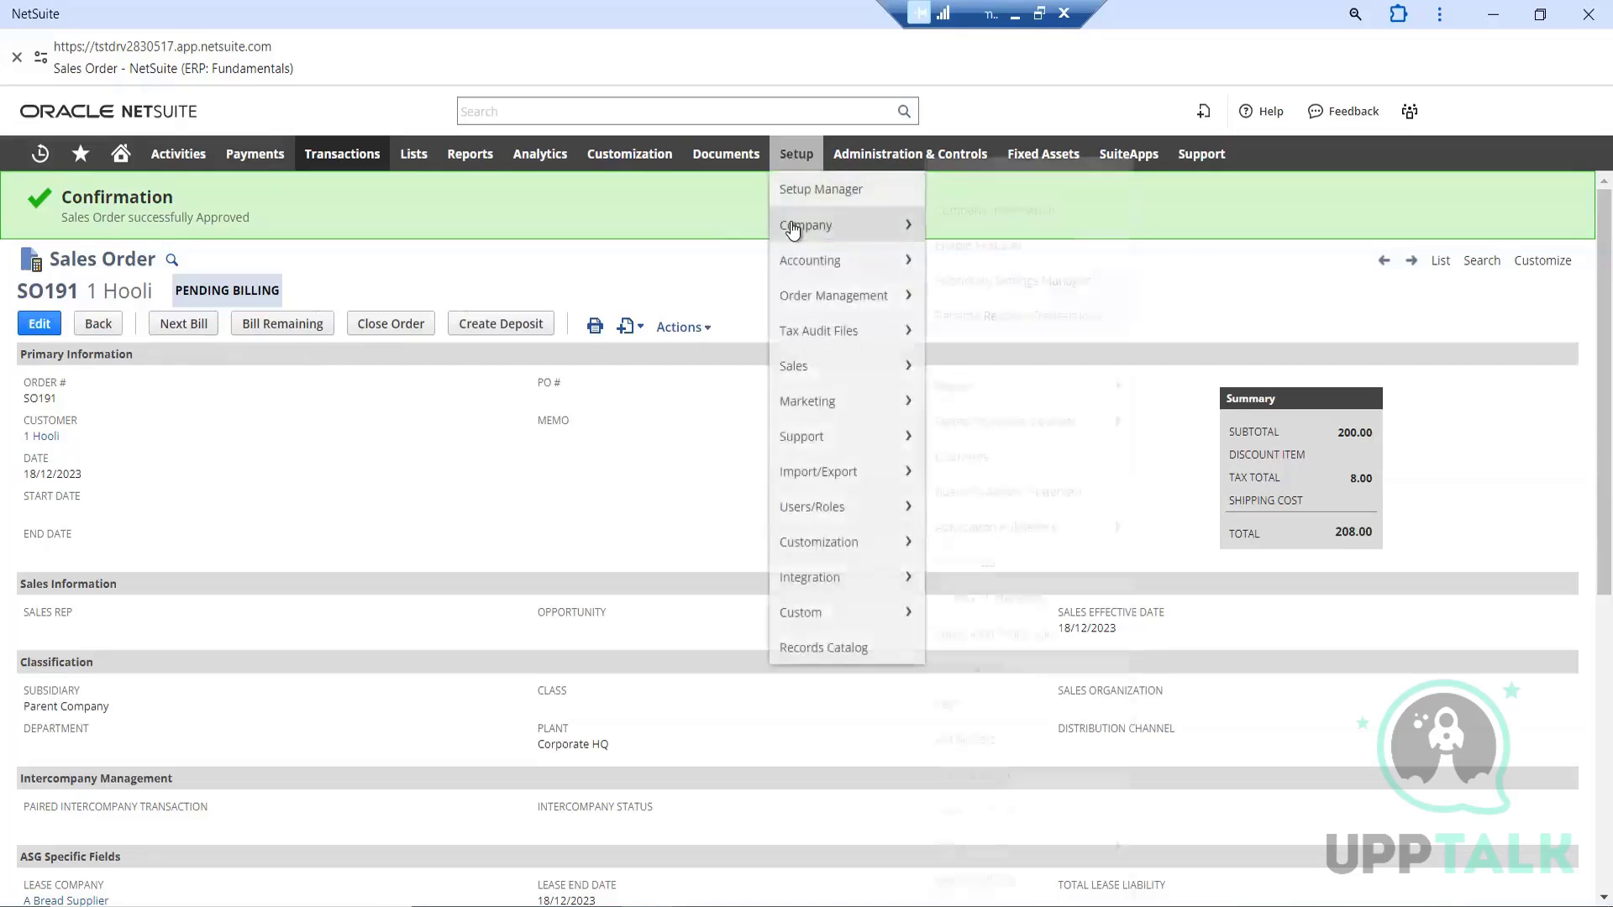
{"action": "mouse_move", "coordinate": [793, 229]}
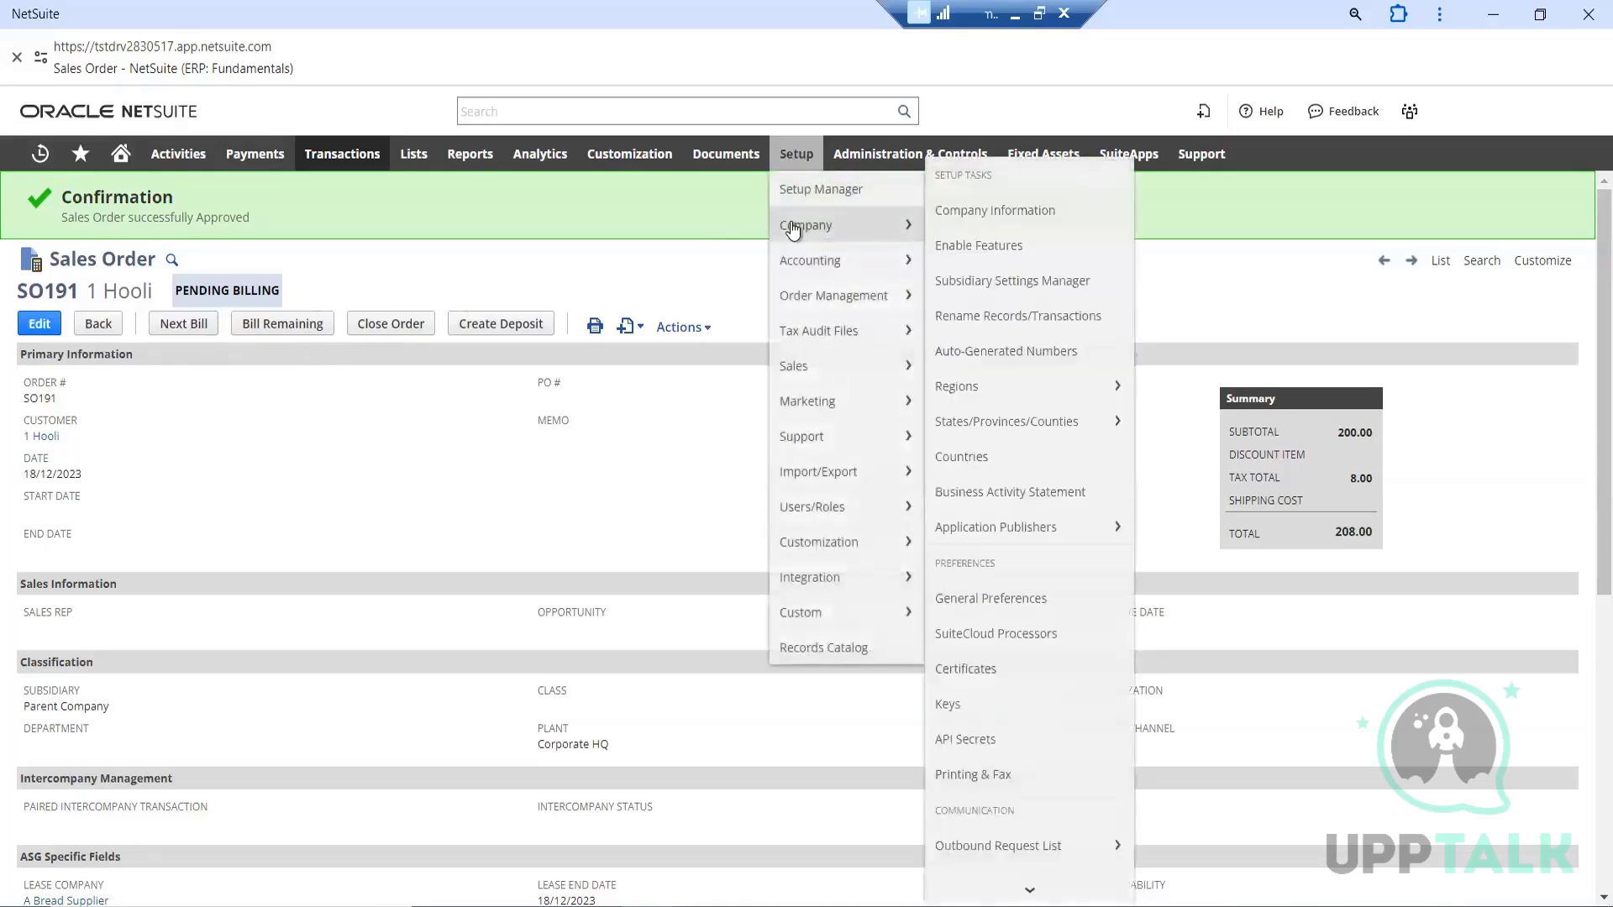
{"action": "right_click", "coordinate": [1009, 252]}
{"action": "left_click", "coordinate": [1076, 278]}
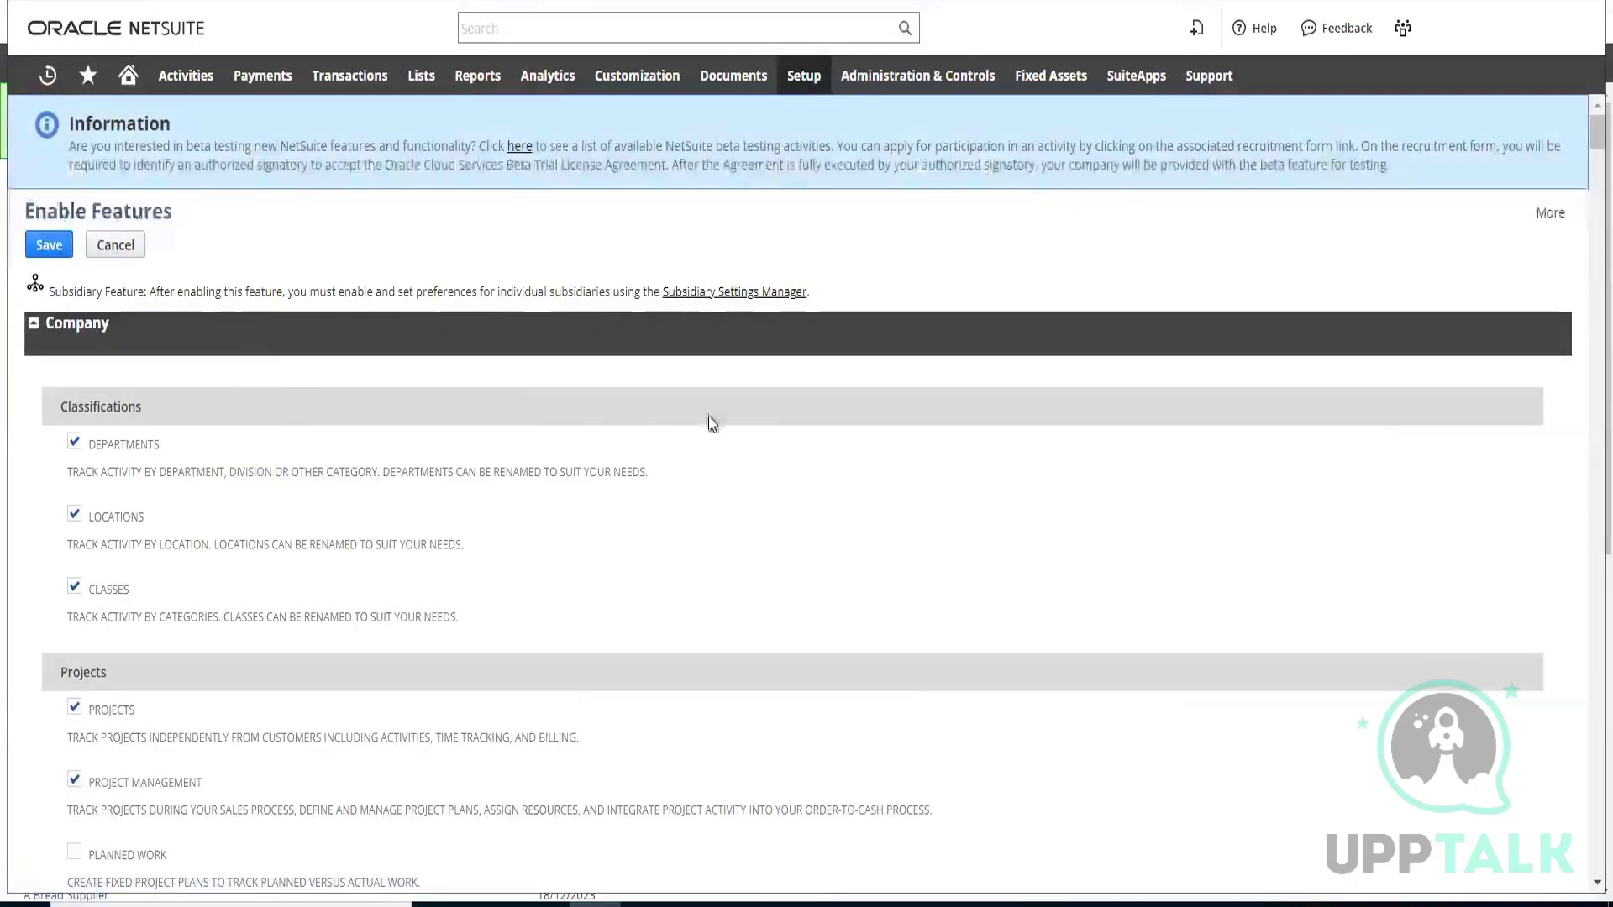
Look through the Company and Accounting features, and collapse and re-expand the Tax section on the way to Transactions
{"action": "scroll", "coordinate": [784, 420], "scroll_direction": "down", "scroll_amount": 5}
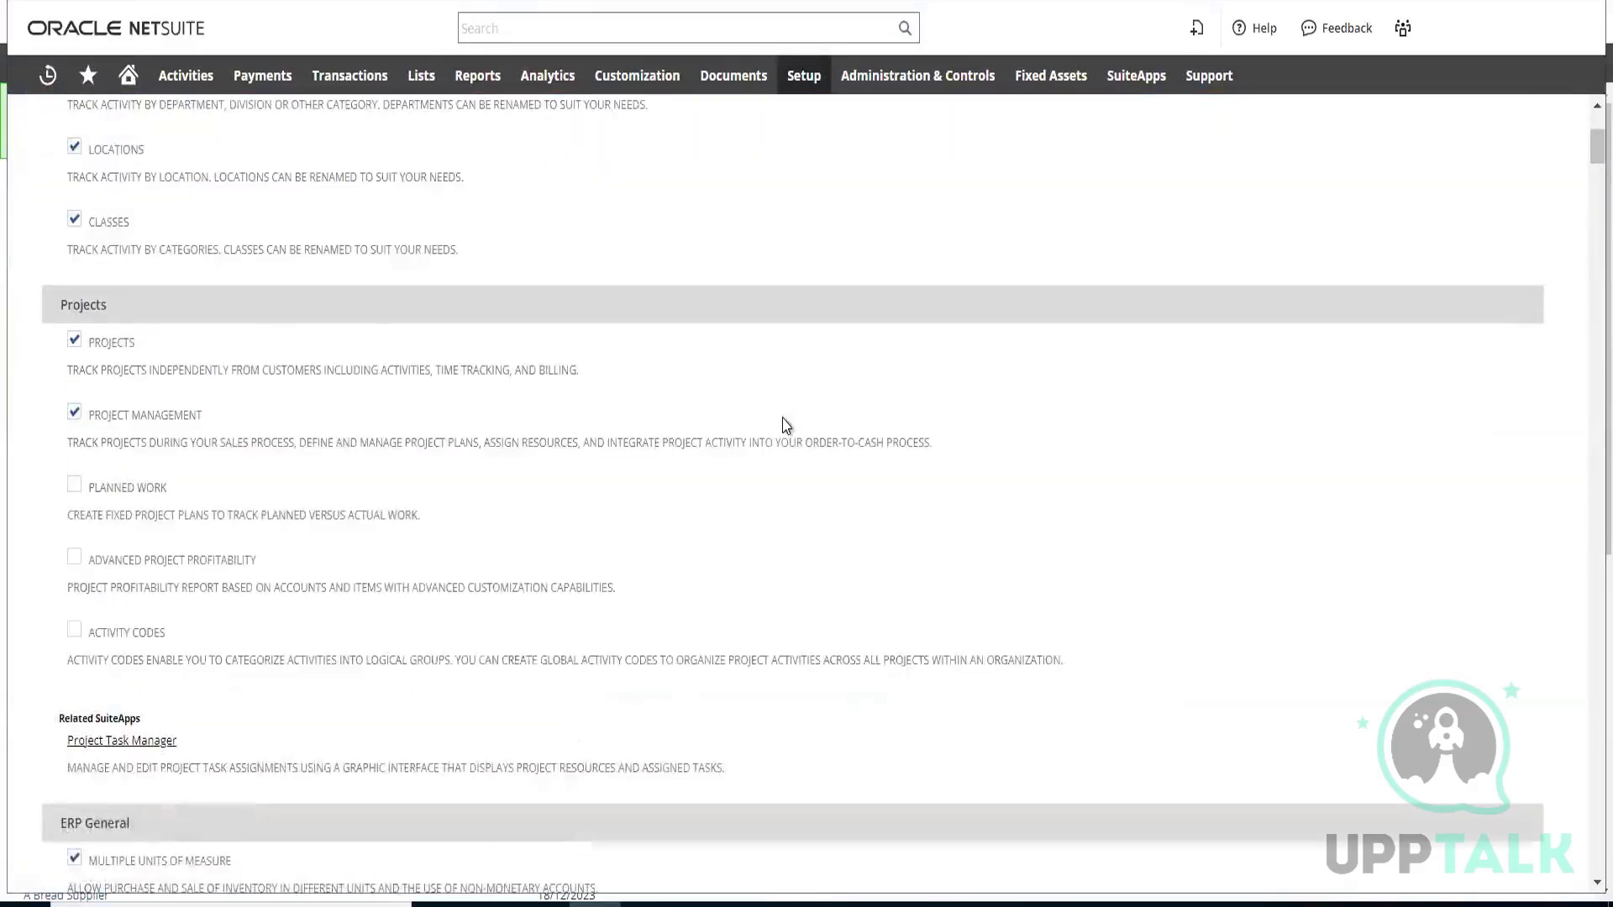
{"action": "scroll", "coordinate": [784, 424], "scroll_direction": "down", "scroll_amount": 10}
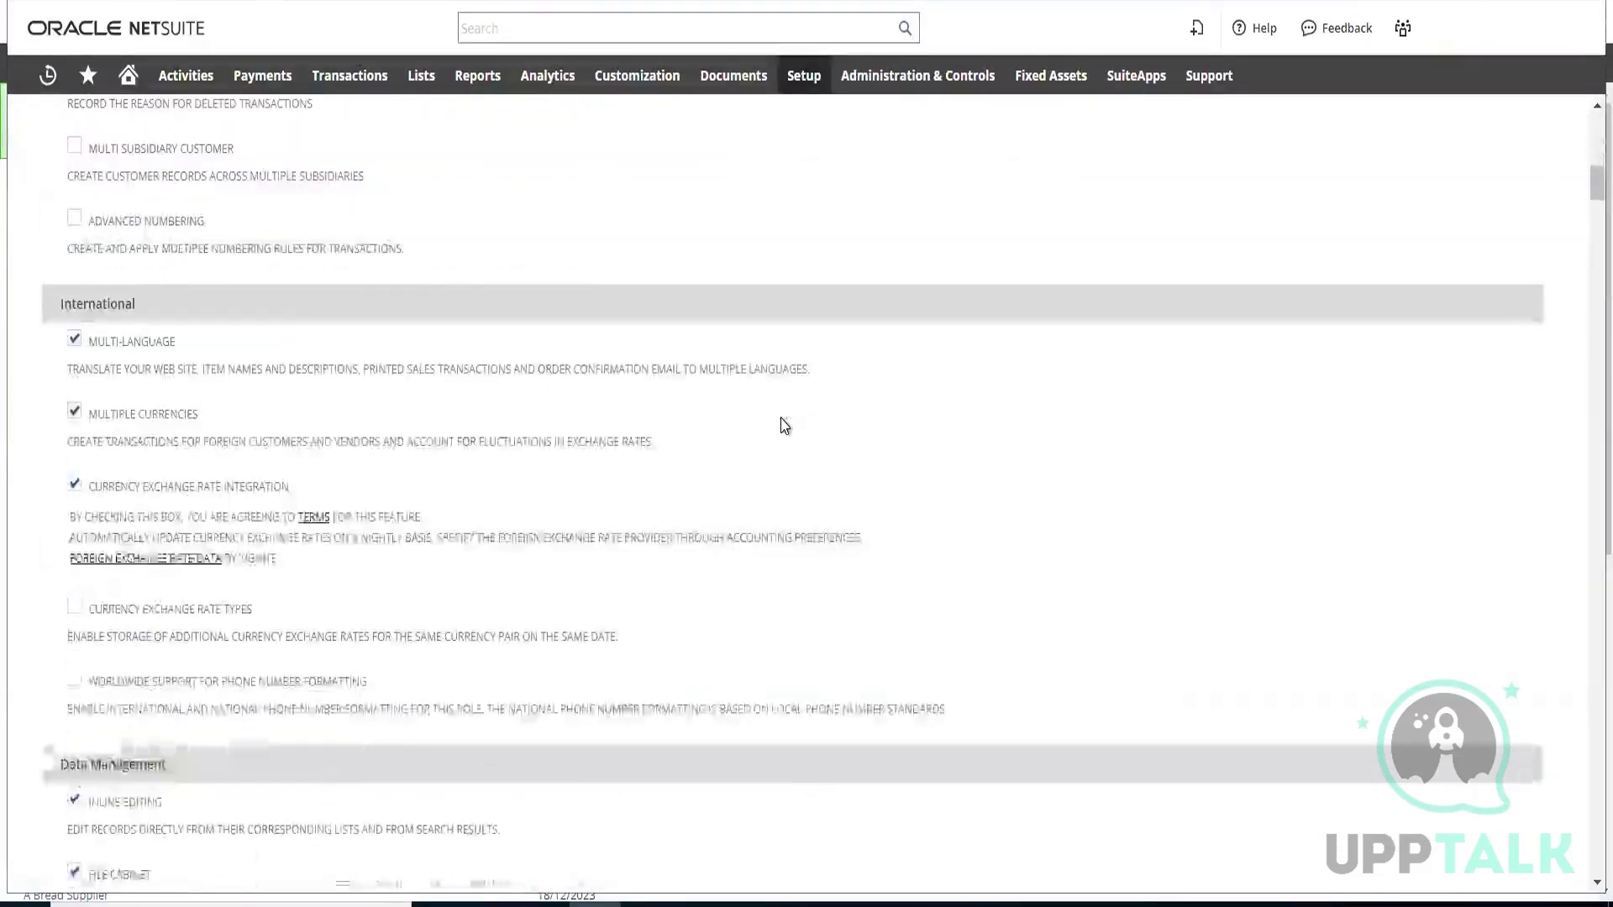
{"action": "scroll", "coordinate": [784, 426], "scroll_direction": "down", "scroll_amount": 8}
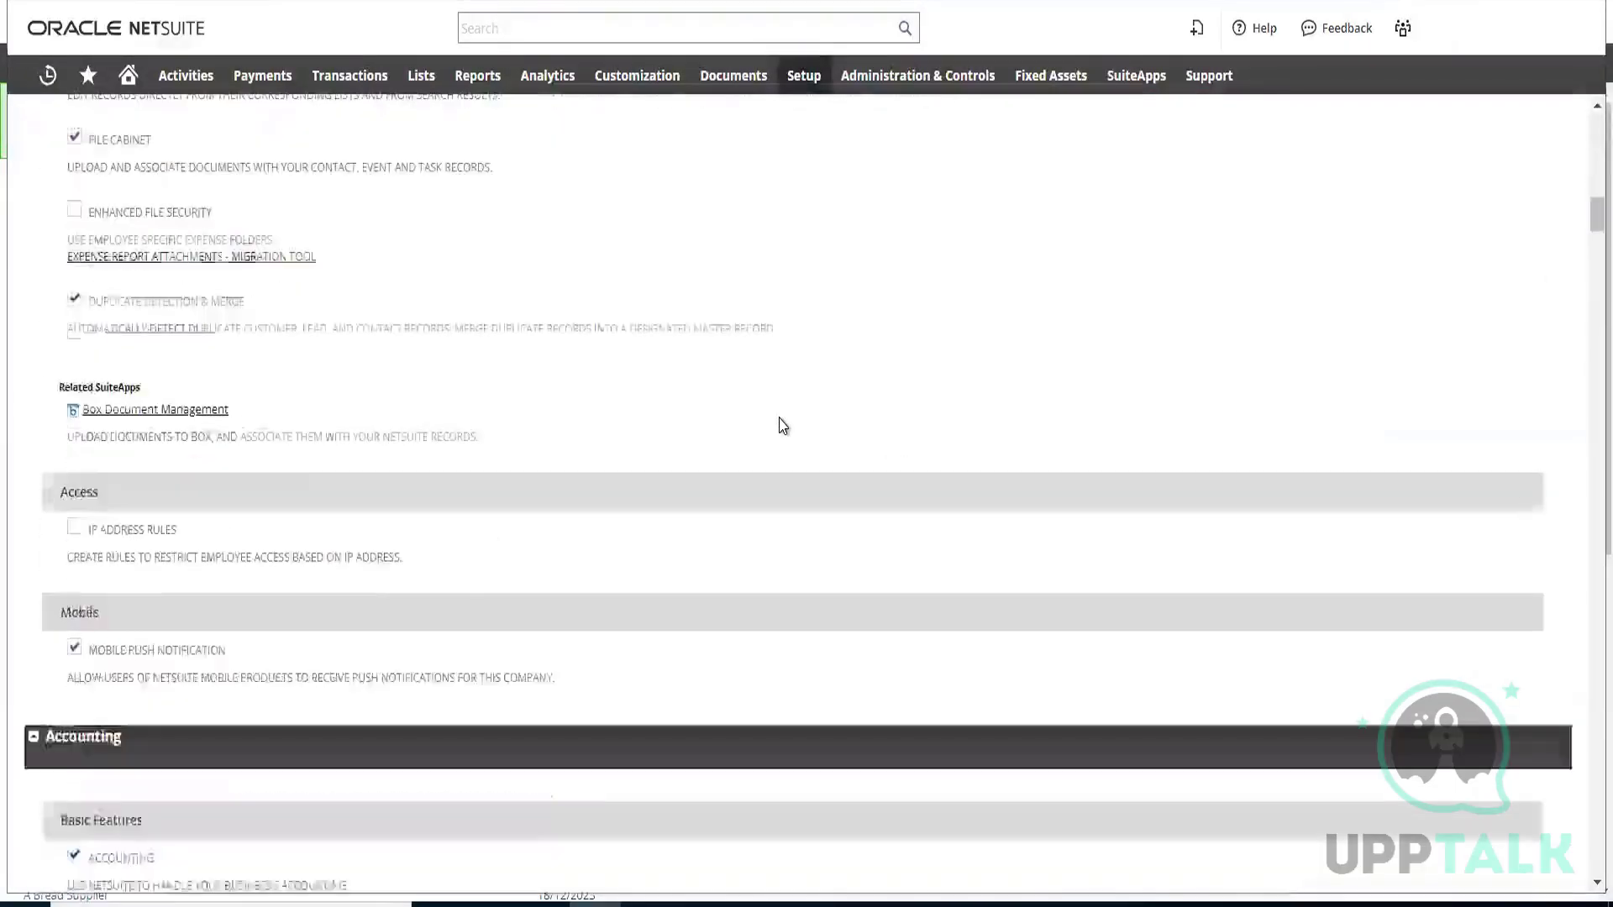
{"action": "scroll", "coordinate": [784, 425], "scroll_direction": "down", "scroll_amount": 6}
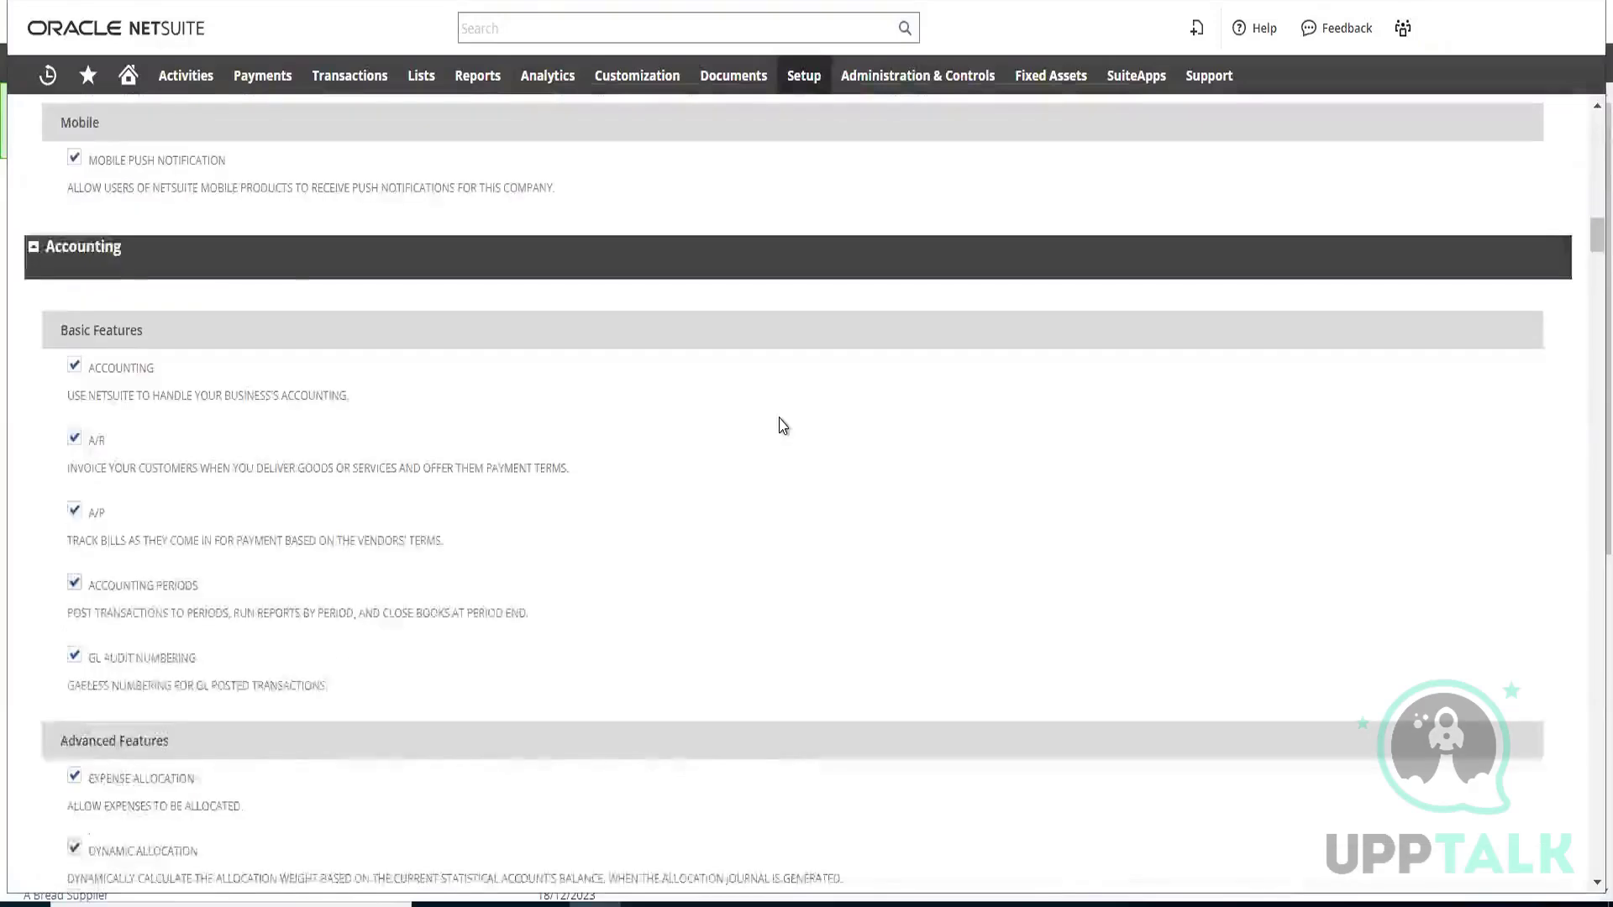
{"action": "scroll", "coordinate": [784, 426], "scroll_direction": "down", "scroll_amount": 12}
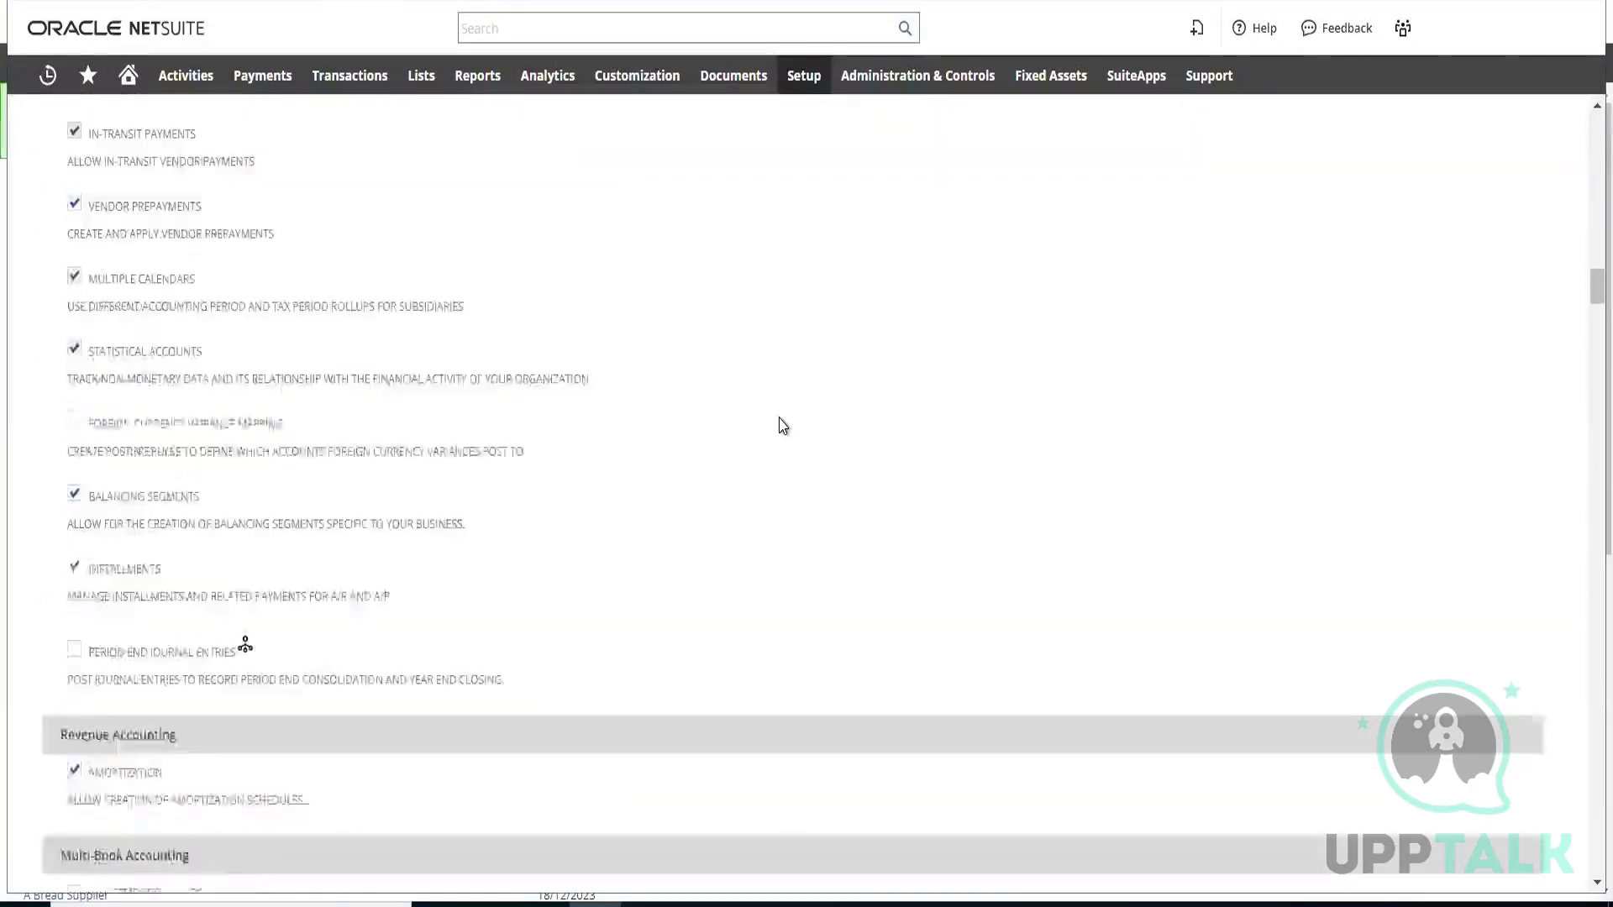
{"action": "scroll", "coordinate": [784, 426], "scroll_direction": "down", "scroll_amount": 7}
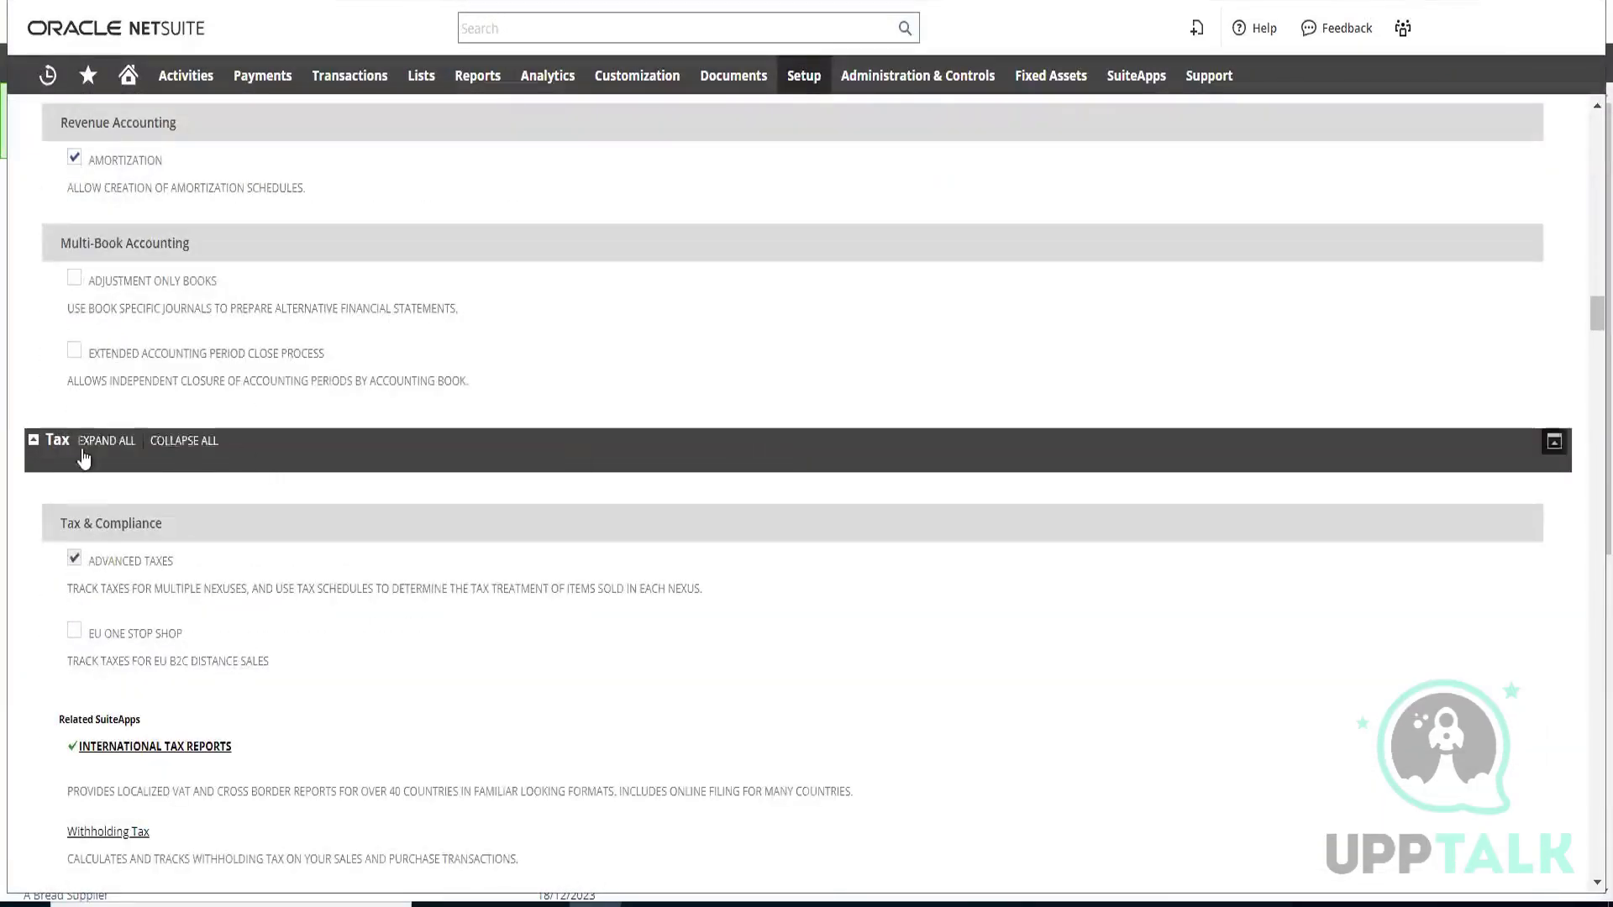
{"action": "left_click", "coordinate": [34, 444]}
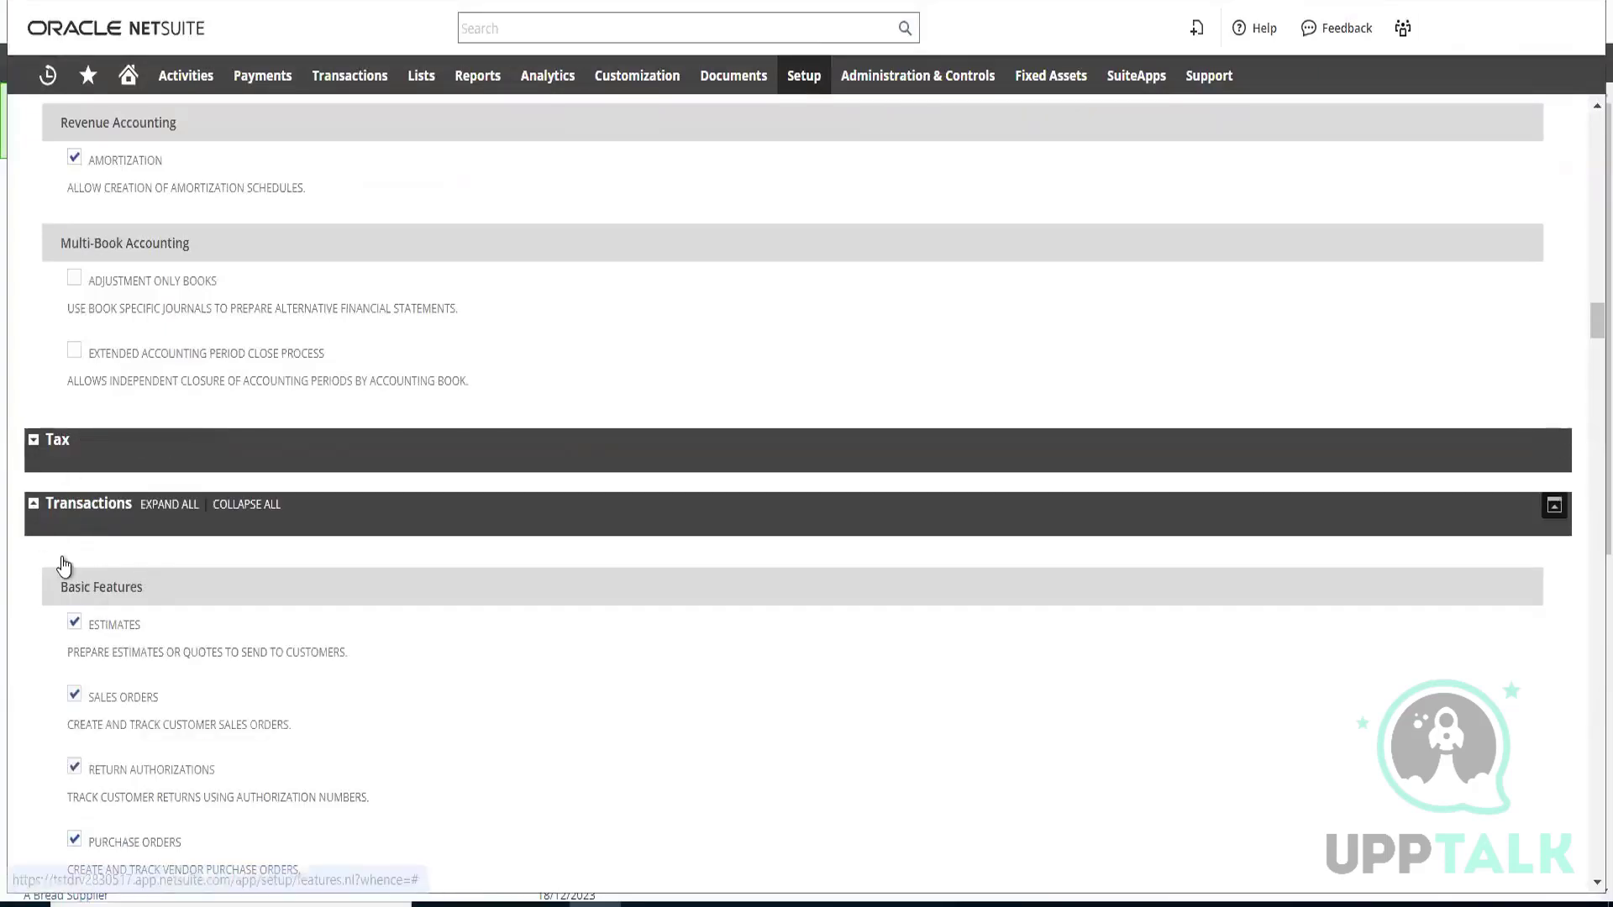
{"action": "left_click", "coordinate": [171, 508]}
Examine the Tax and Transactions features, covering basic features, sales, shipping and receiving, billing, and payment processing
{"action": "scroll", "coordinate": [209, 559], "scroll_direction": "down", "scroll_amount": 3}
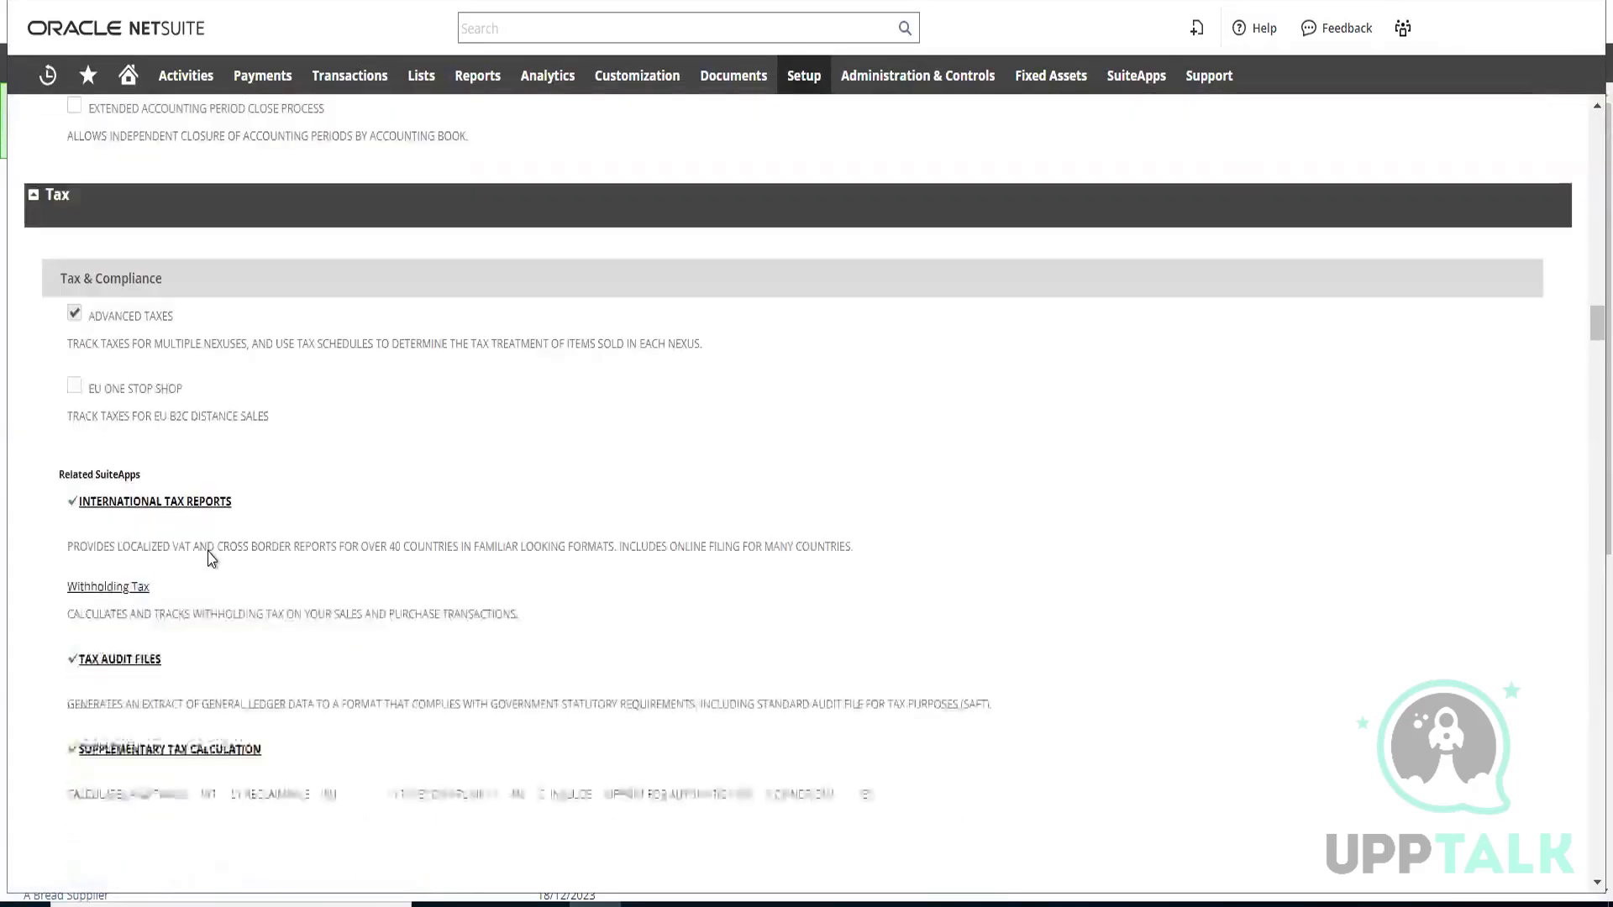
{"action": "scroll", "coordinate": [210, 558], "scroll_direction": "down", "scroll_amount": 7}
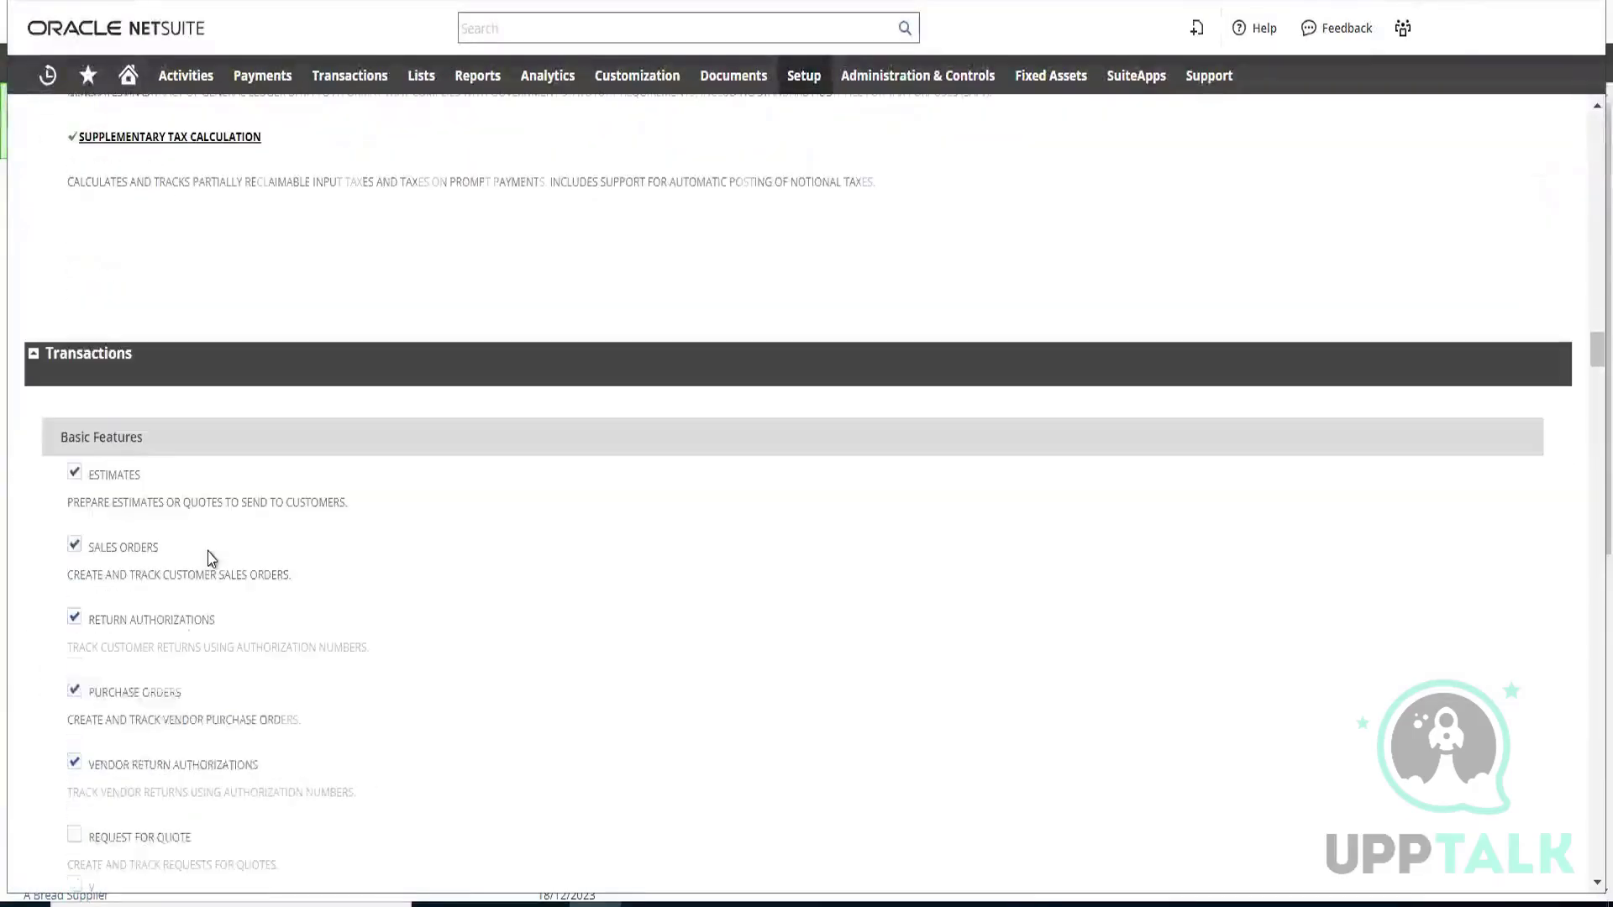
{"action": "scroll", "coordinate": [210, 559], "scroll_direction": "down", "scroll_amount": 3}
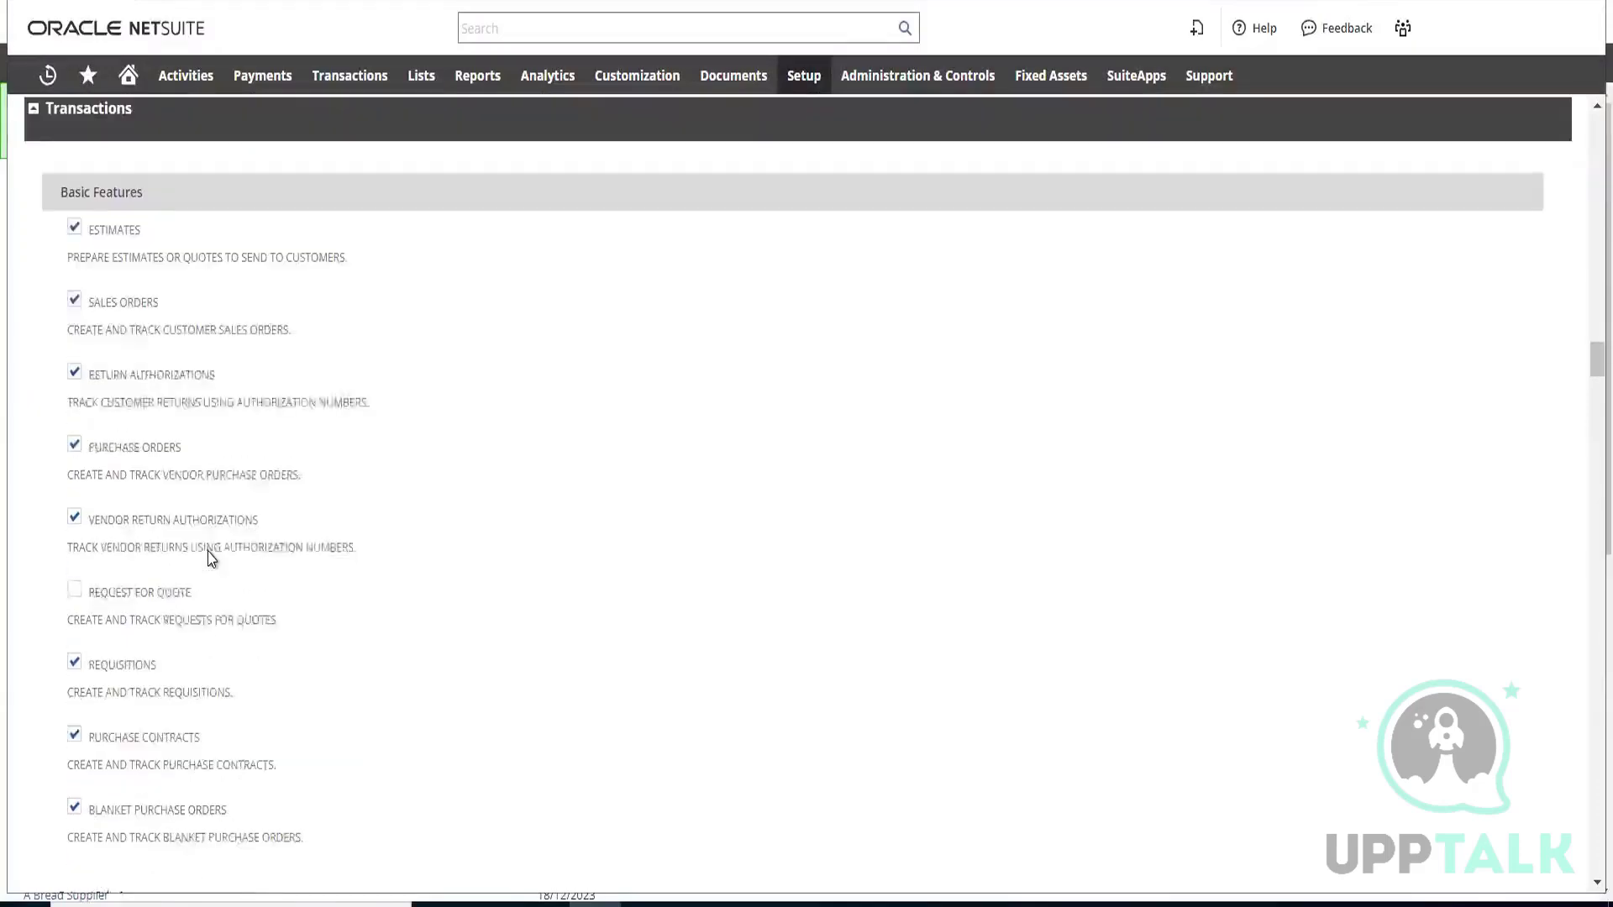
{"action": "scroll", "coordinate": [211, 559], "scroll_direction": "down", "scroll_amount": 9}
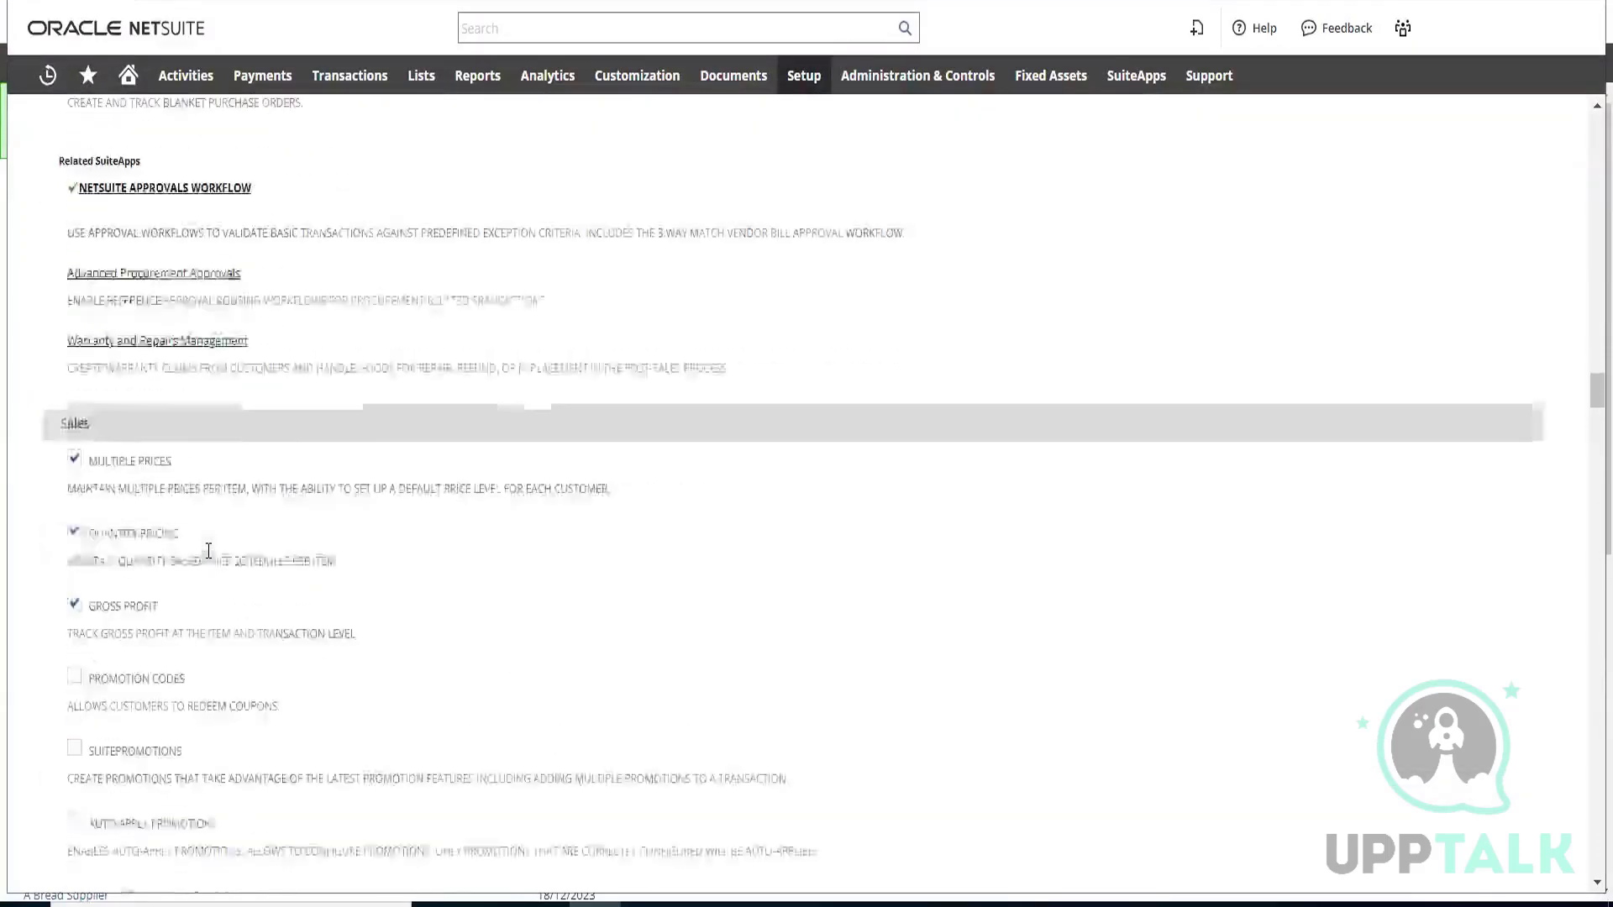
{"action": "scroll", "coordinate": [210, 554], "scroll_direction": "down", "scroll_amount": 6}
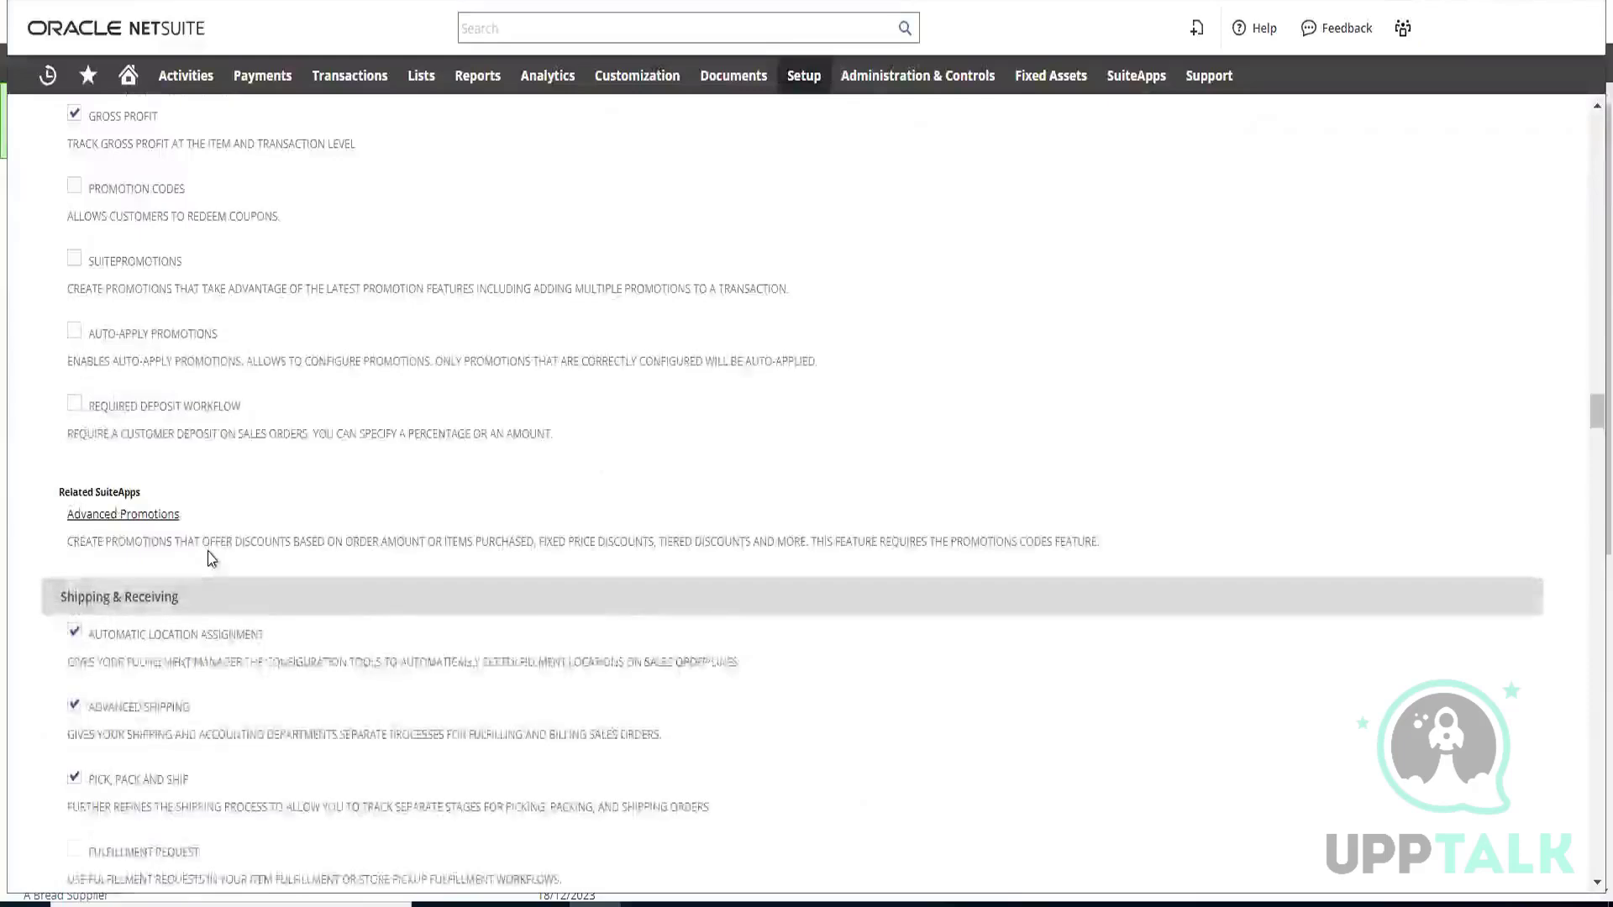
{"action": "scroll", "coordinate": [210, 559], "scroll_direction": "down", "scroll_amount": 4}
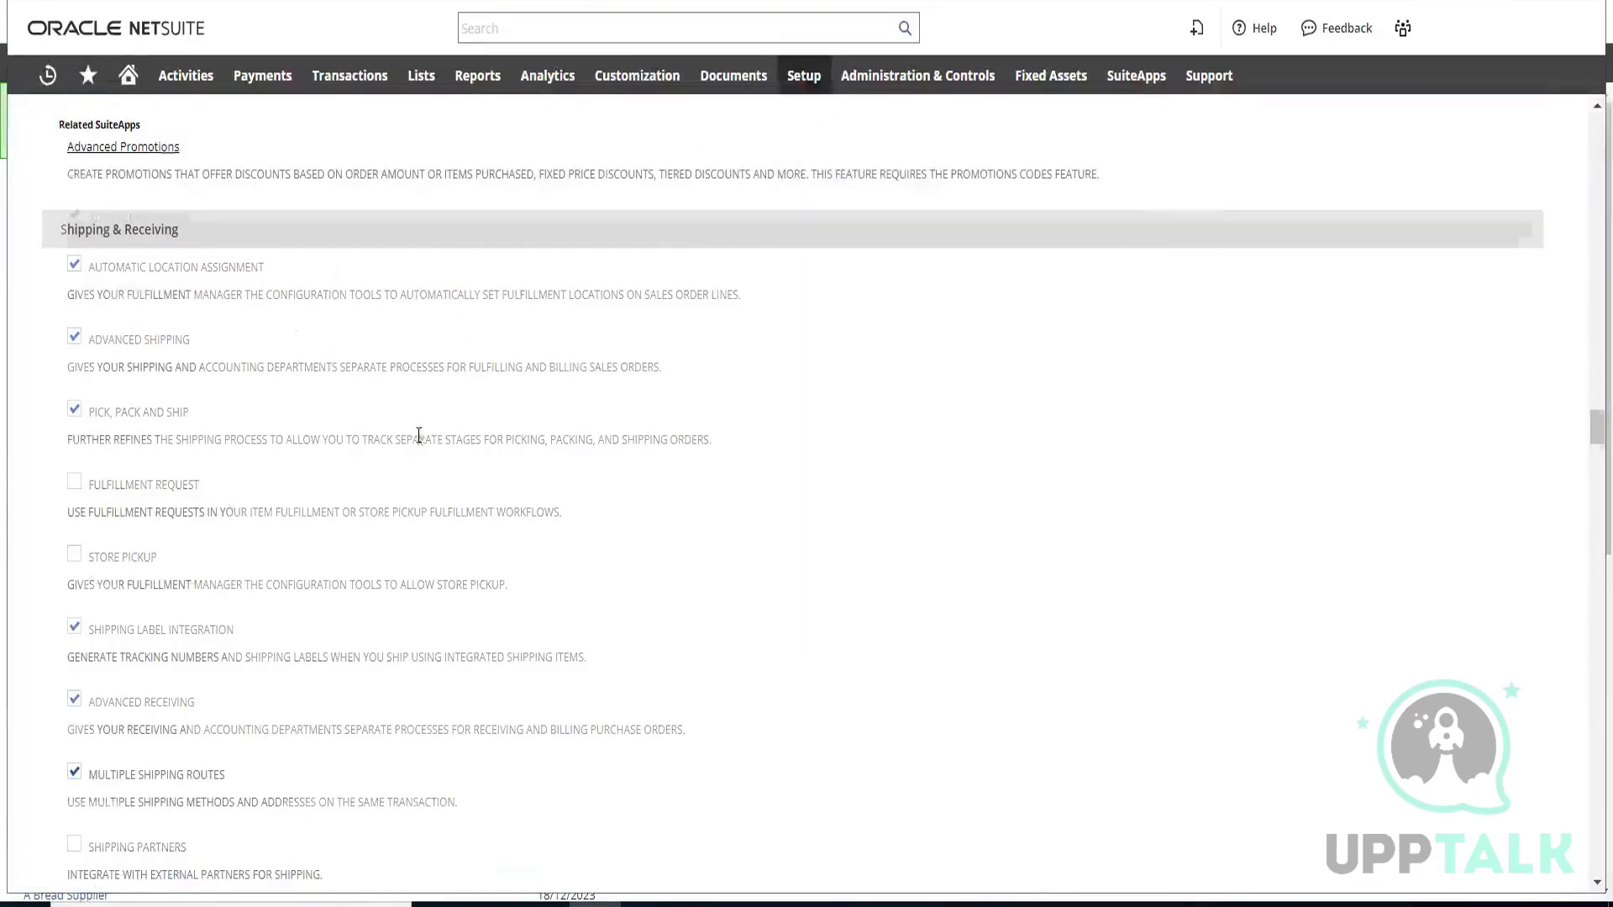
{"action": "scroll", "coordinate": [419, 435], "scroll_direction": "down", "scroll_amount": 9}
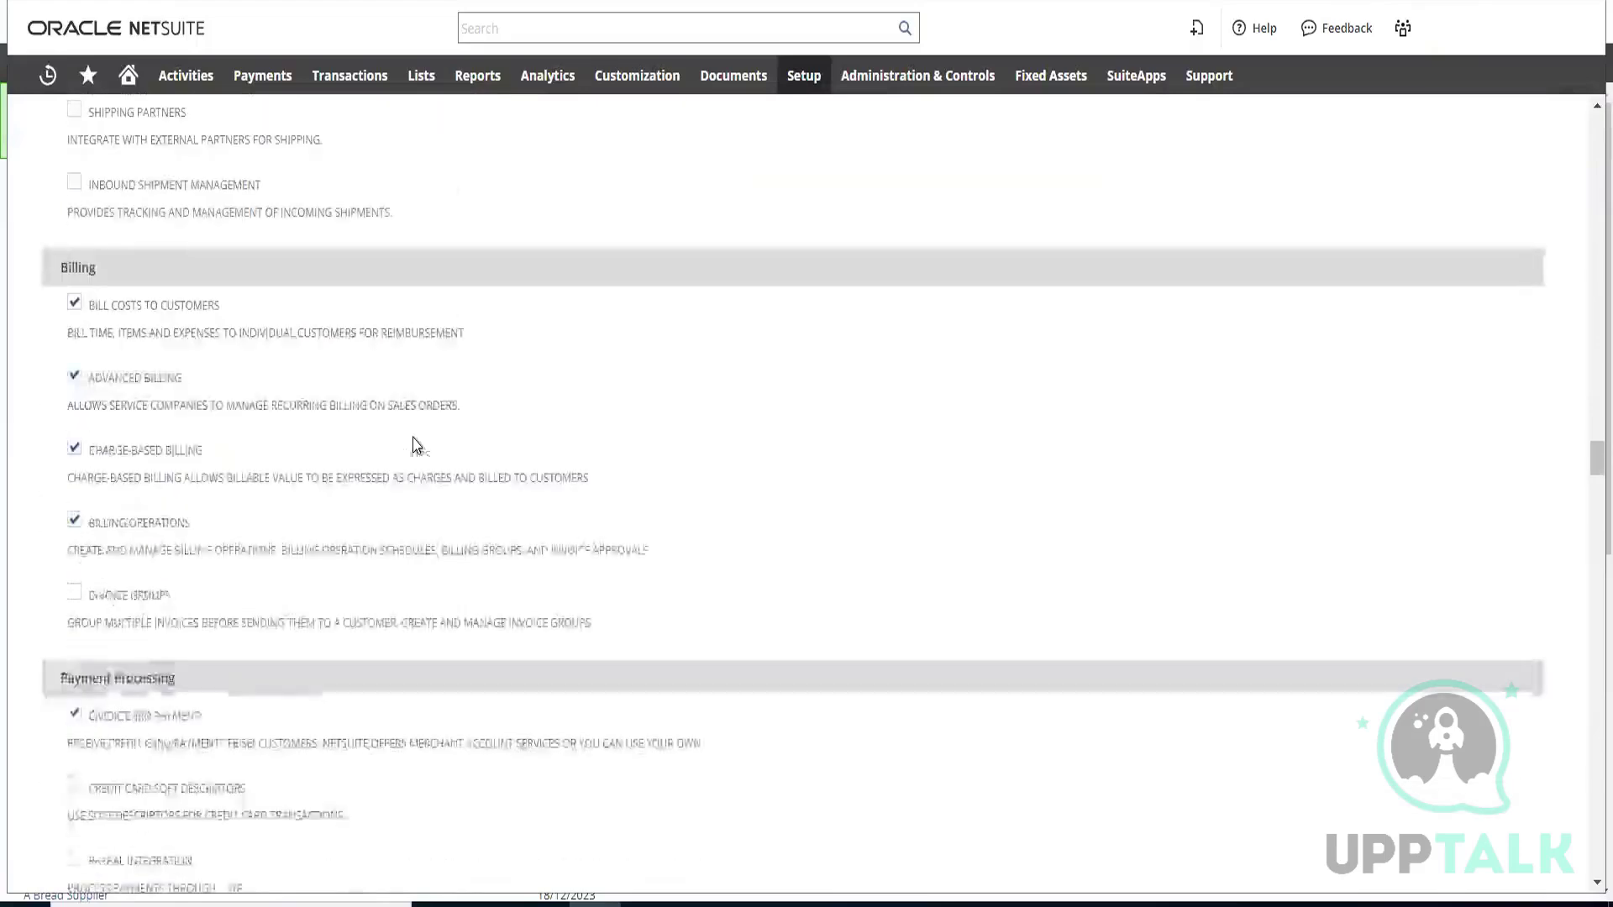
{"action": "scroll", "coordinate": [389, 467], "scroll_direction": "down", "scroll_amount": 7}
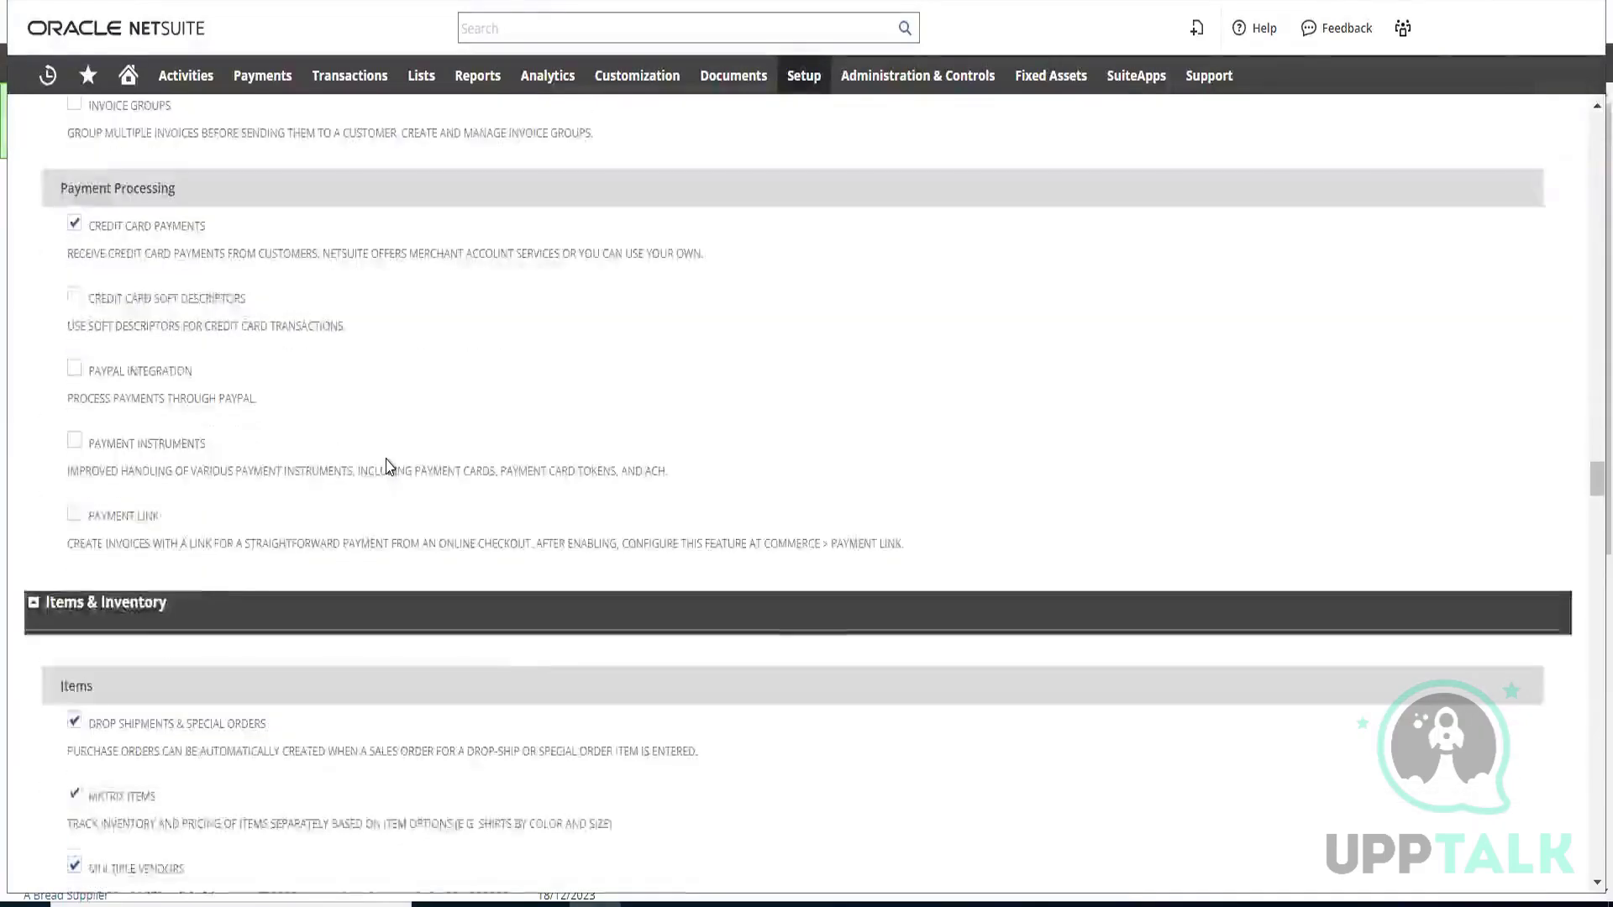
Look through the Items & Inventory features, from item options and inventory tracking to costing and inventory count
{"action": "scroll", "coordinate": [389, 466], "scroll_direction": "down", "scroll_amount": 8}
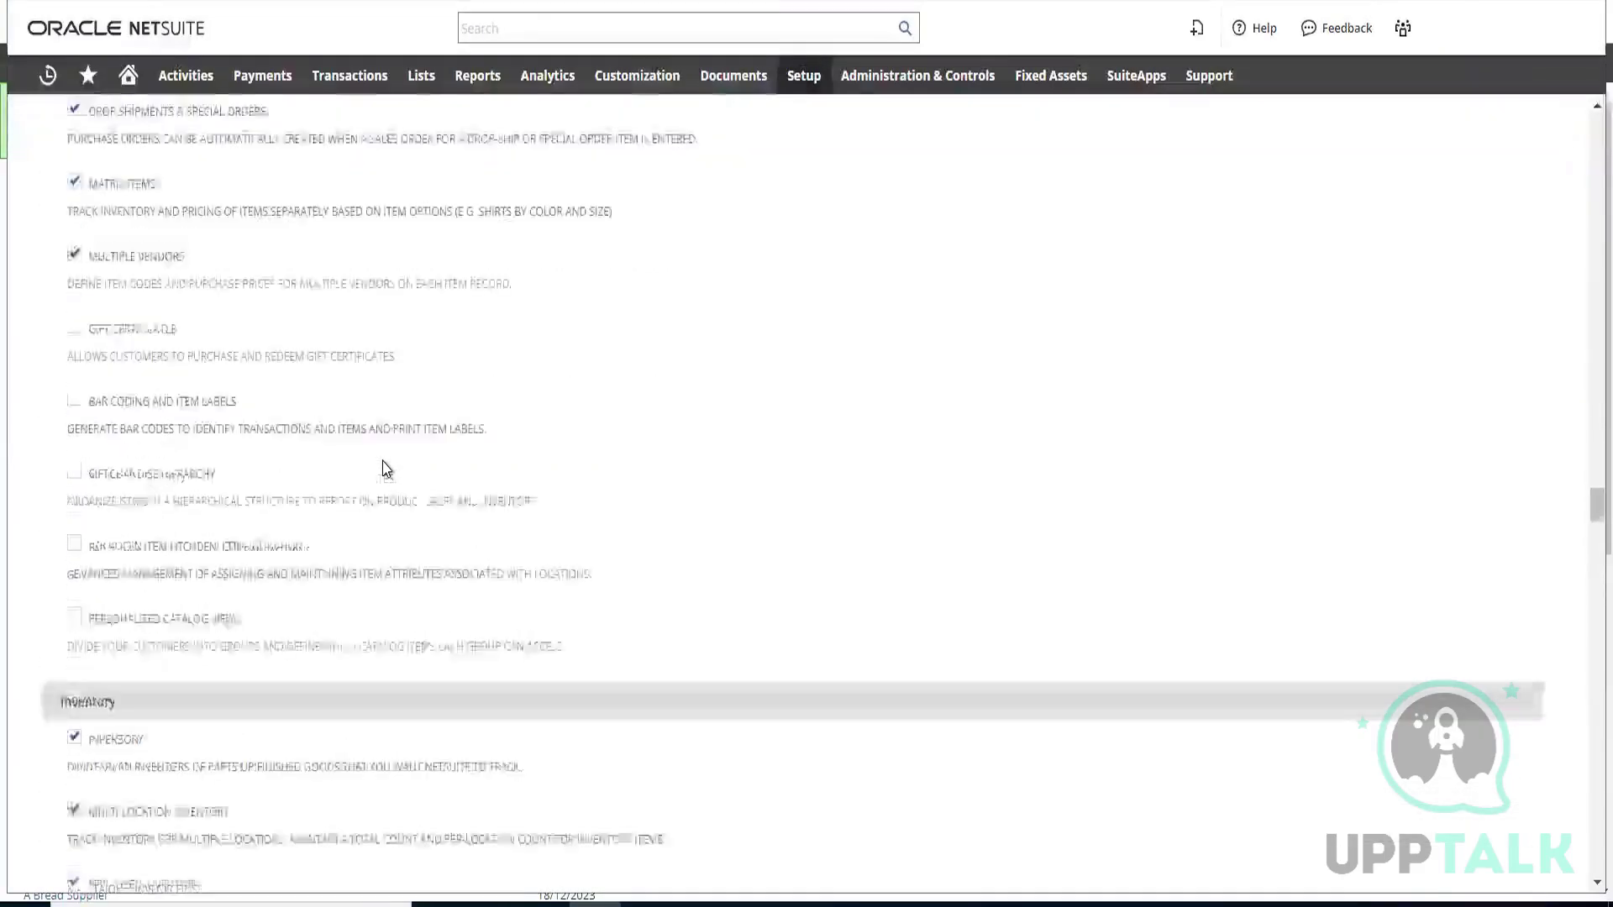
{"action": "scroll", "coordinate": [387, 468], "scroll_direction": "down", "scroll_amount": 7}
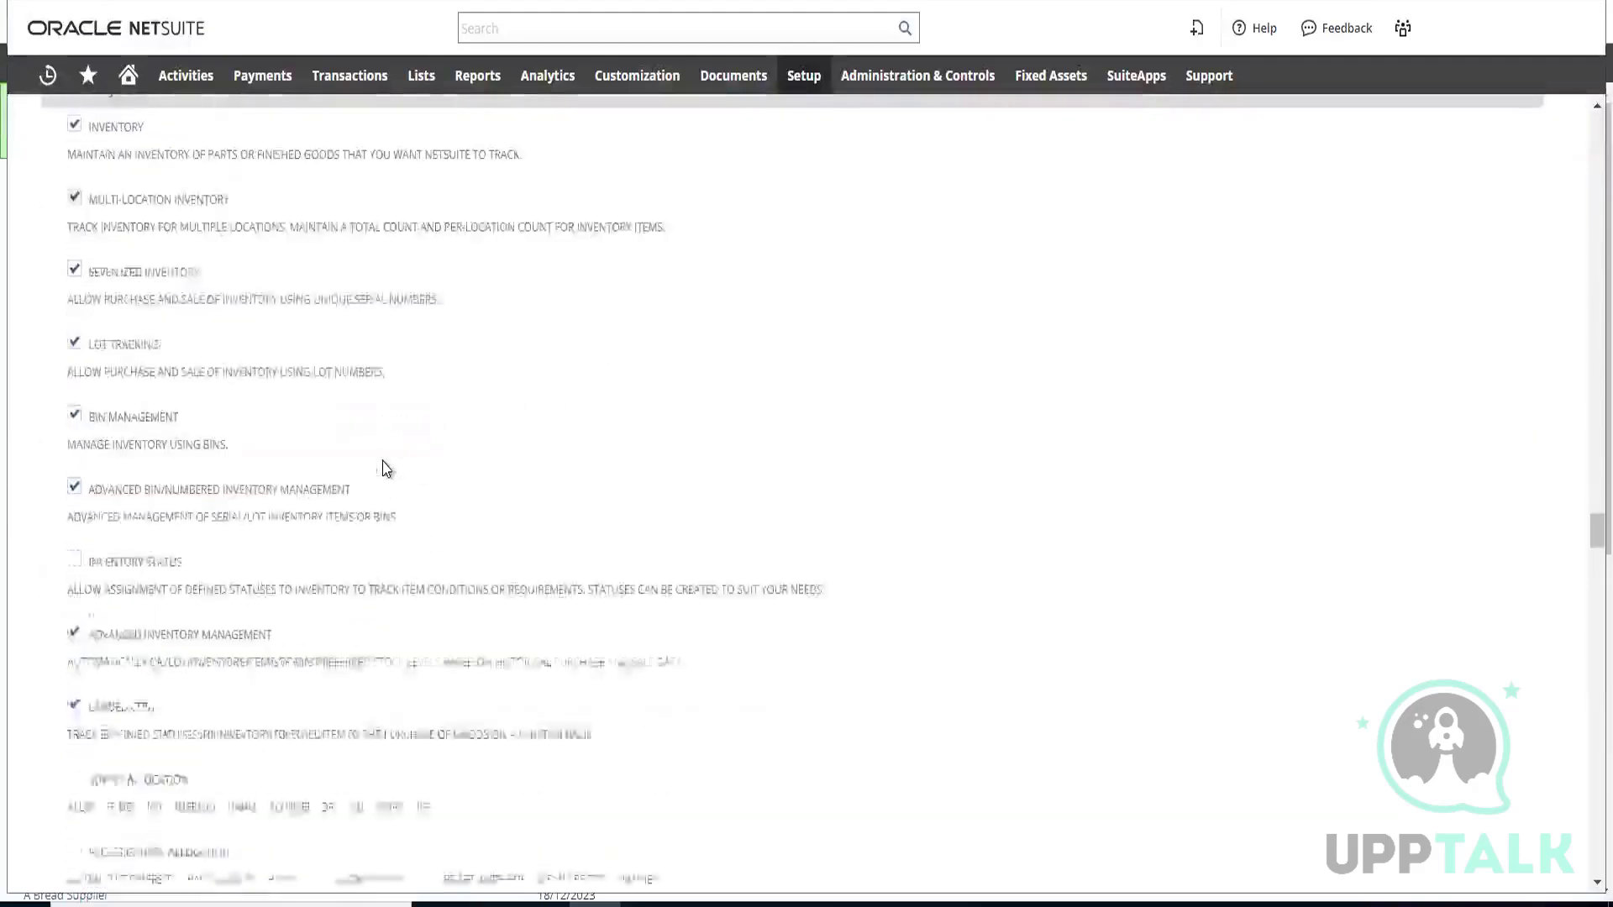
{"action": "scroll", "coordinate": [385, 461], "scroll_direction": "down", "scroll_amount": 8}
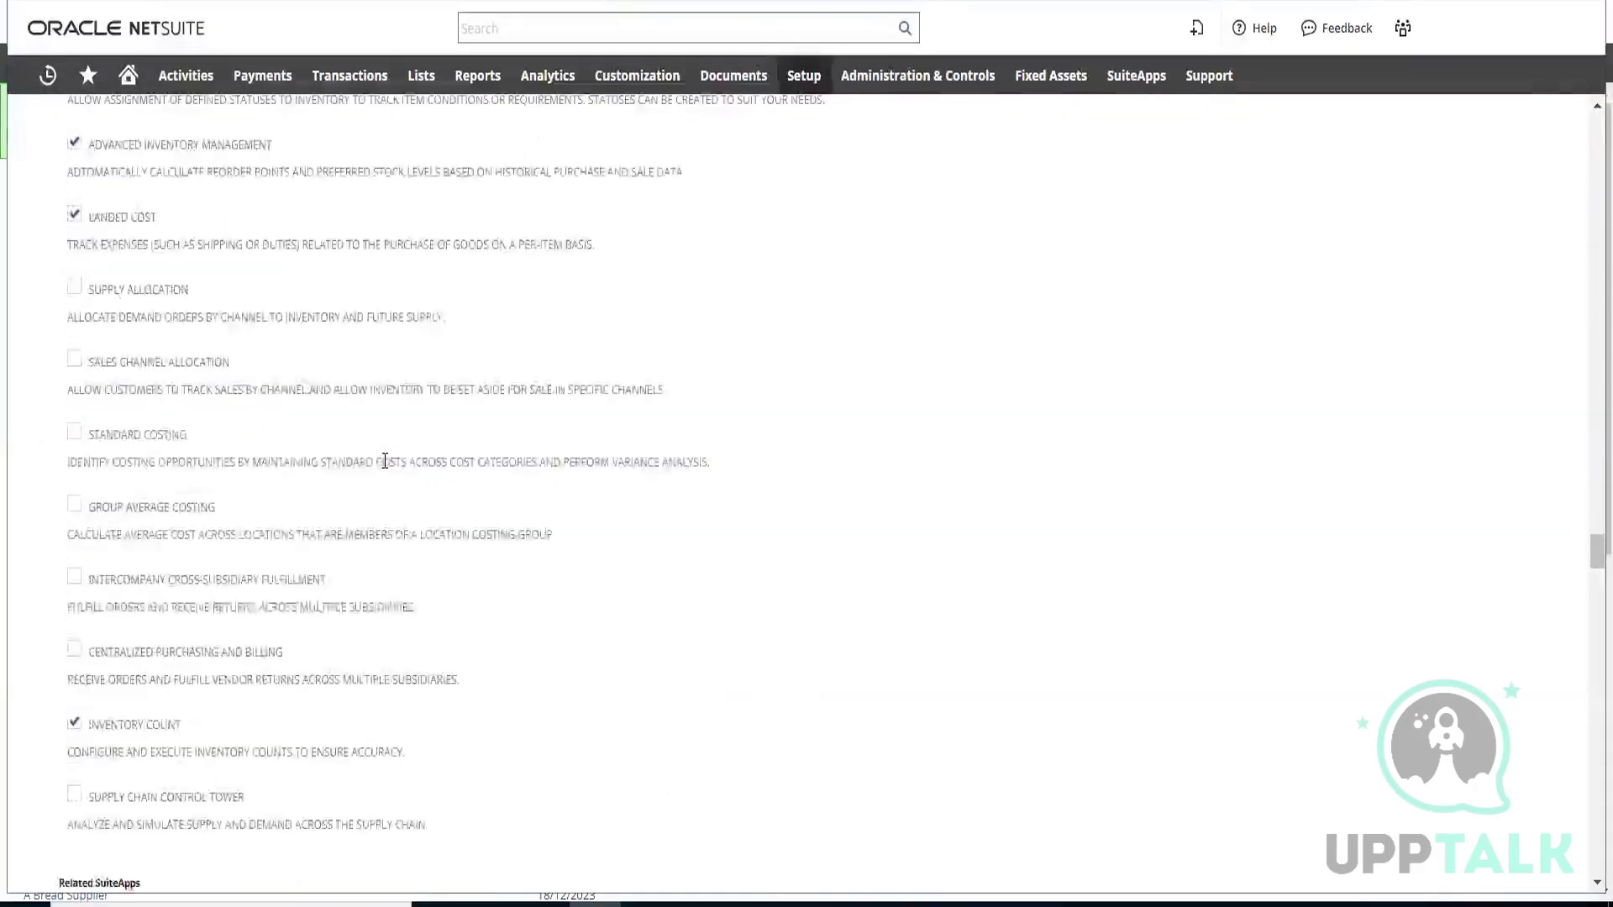
{"action": "scroll", "coordinate": [384, 461], "scroll_direction": "down", "scroll_amount": 2}
{"action": "scroll", "coordinate": [383, 462], "scroll_direction": "up", "scroll_amount": 7}
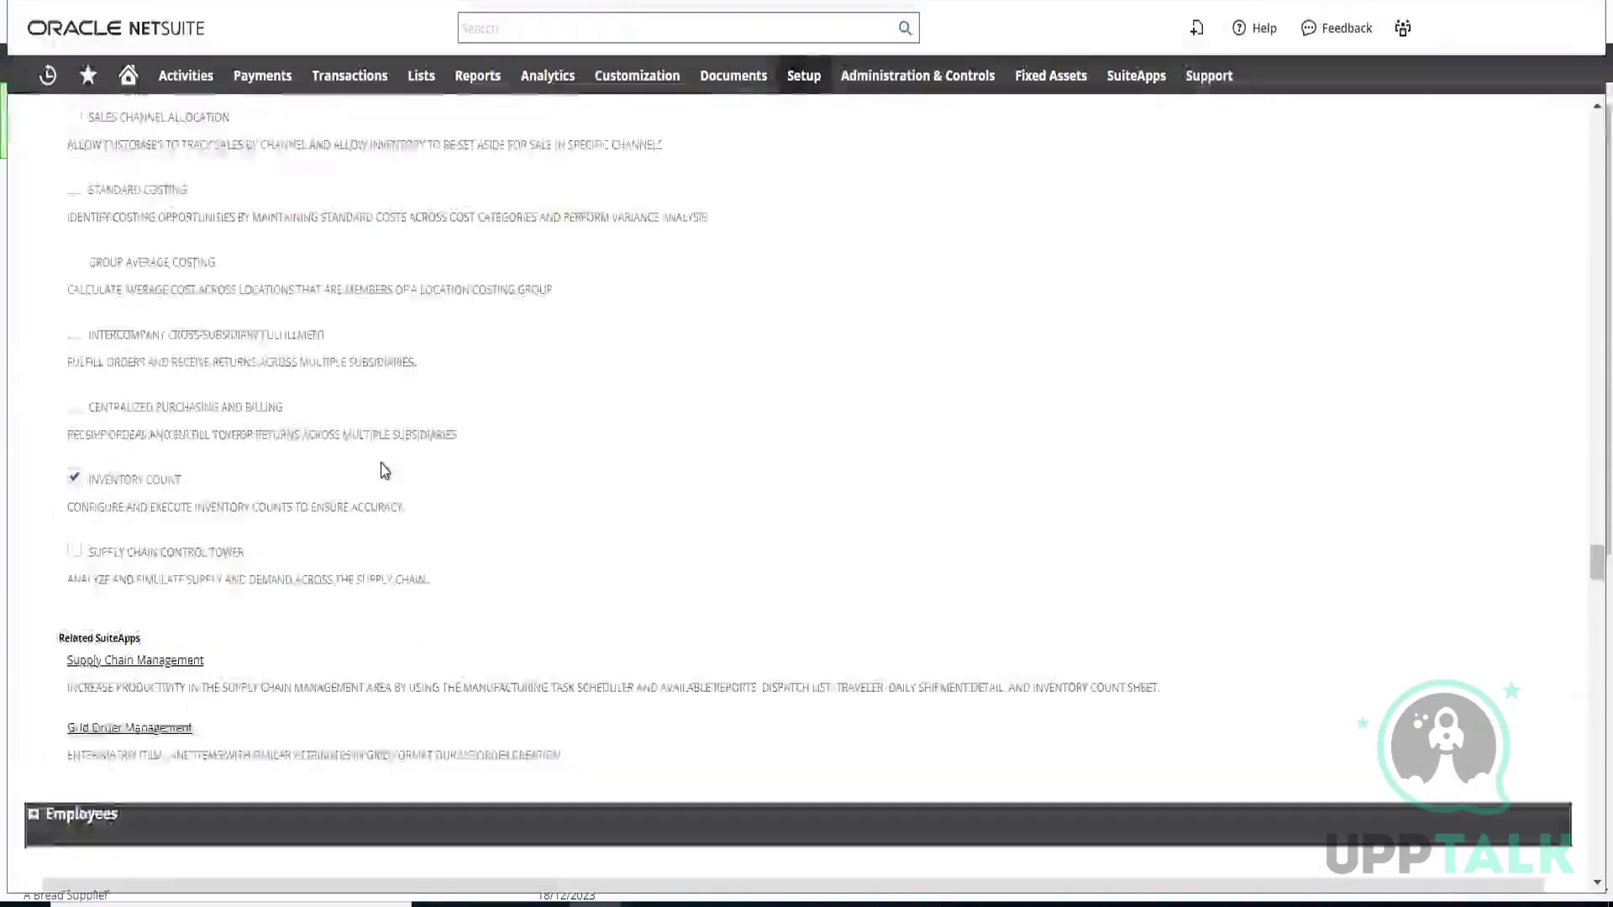
{"action": "scroll", "coordinate": [383, 473], "scroll_direction": "up", "scroll_amount": 9}
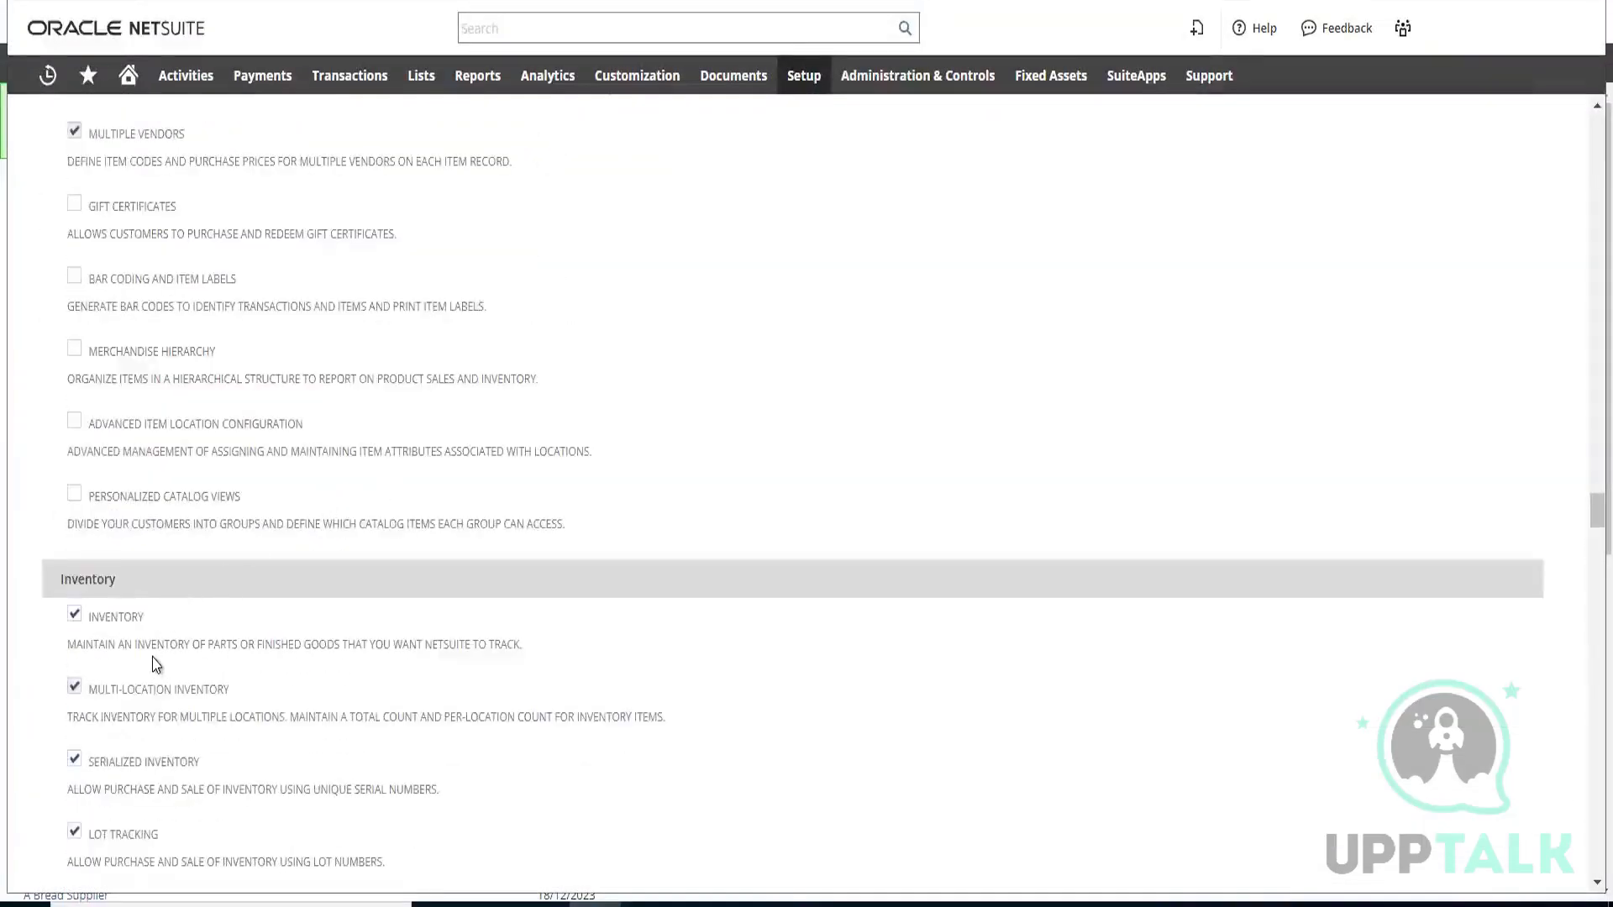
Go back over the item, payment, billing and shipping features to the Sales group under Transactions
{"action": "scroll", "coordinate": [160, 660], "scroll_direction": "up", "scroll_amount": 5}
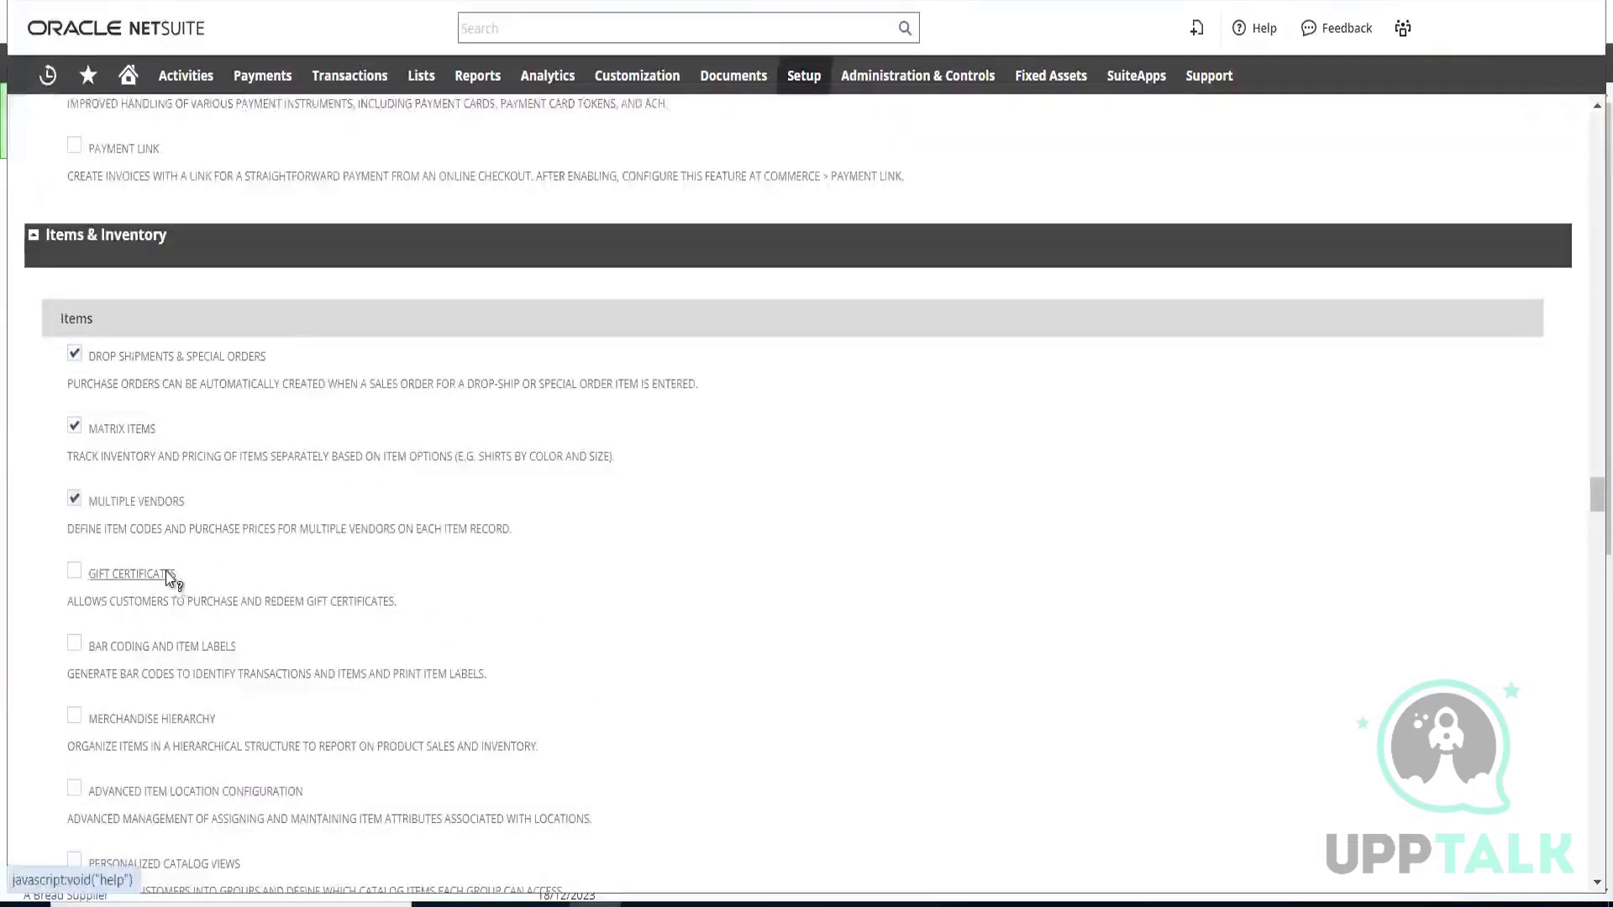
{"action": "scroll", "coordinate": [180, 578], "scroll_direction": "up", "scroll_amount": 7}
{"action": "scroll", "coordinate": [192, 584], "scroll_direction": "up", "scroll_amount": 9}
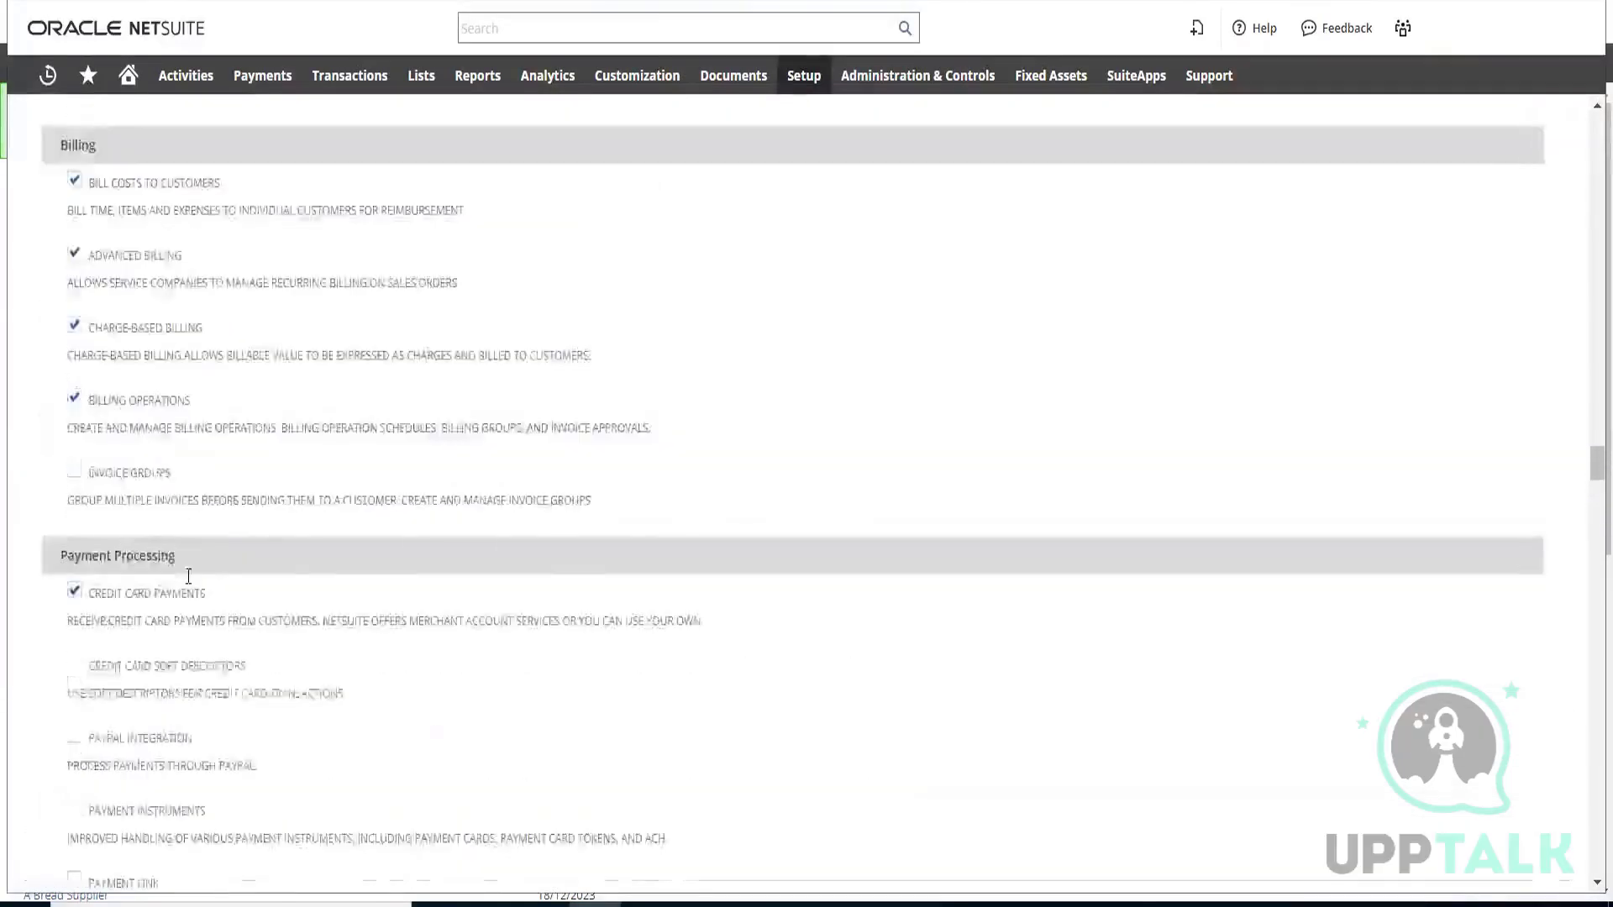
{"action": "scroll", "coordinate": [190, 576], "scroll_direction": "up", "scroll_amount": 7}
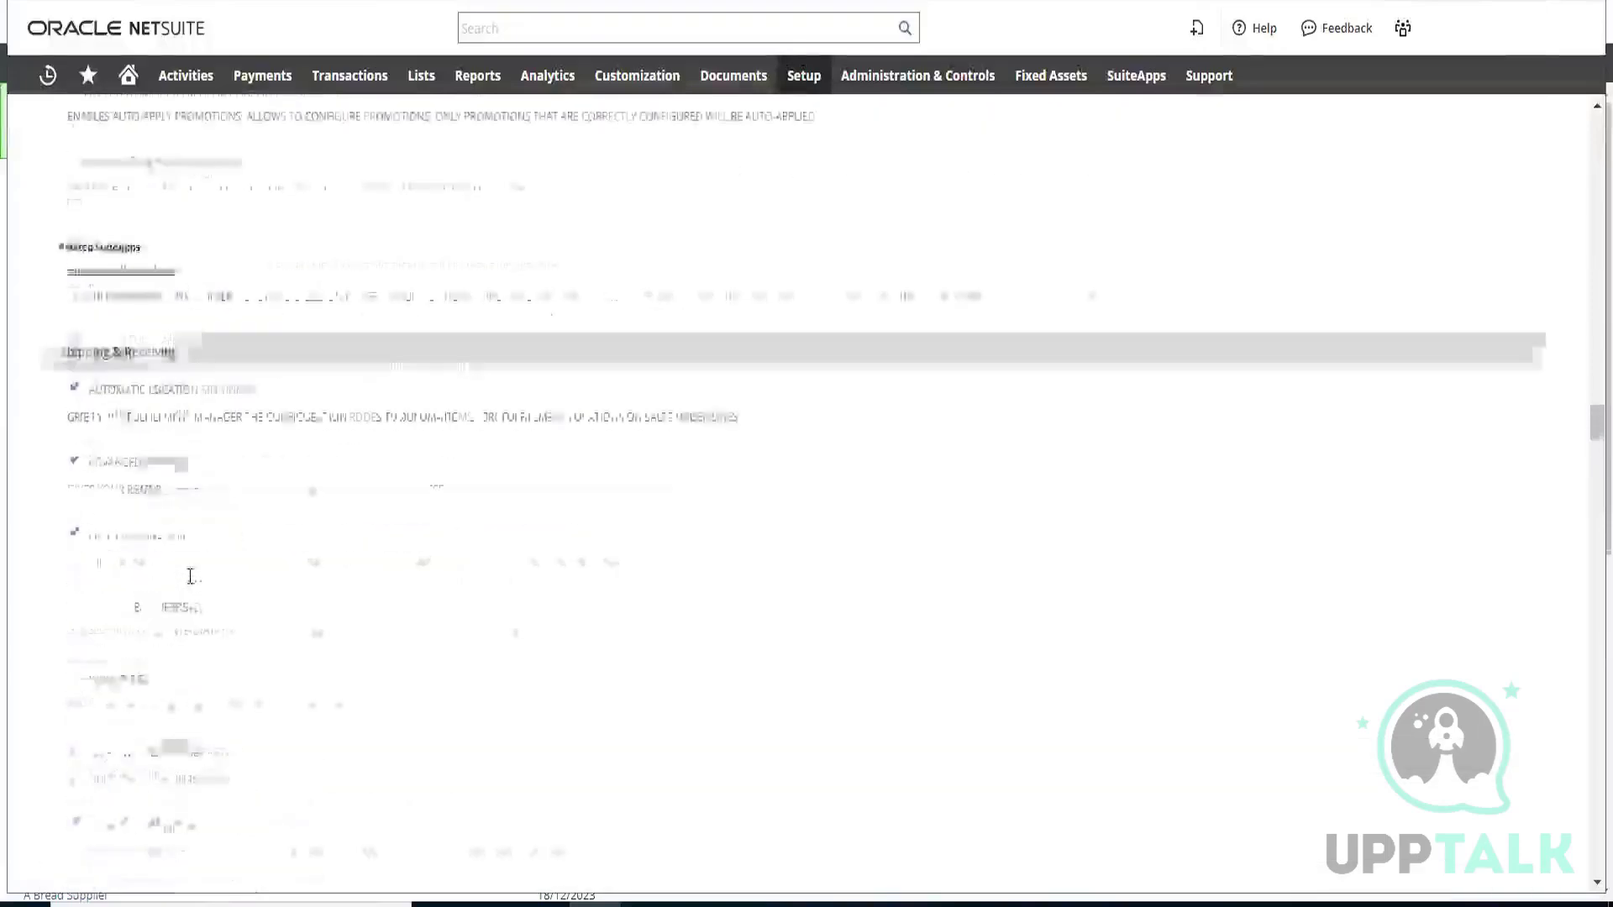
{"action": "scroll", "coordinate": [192, 572], "scroll_direction": "up", "scroll_amount": 6}
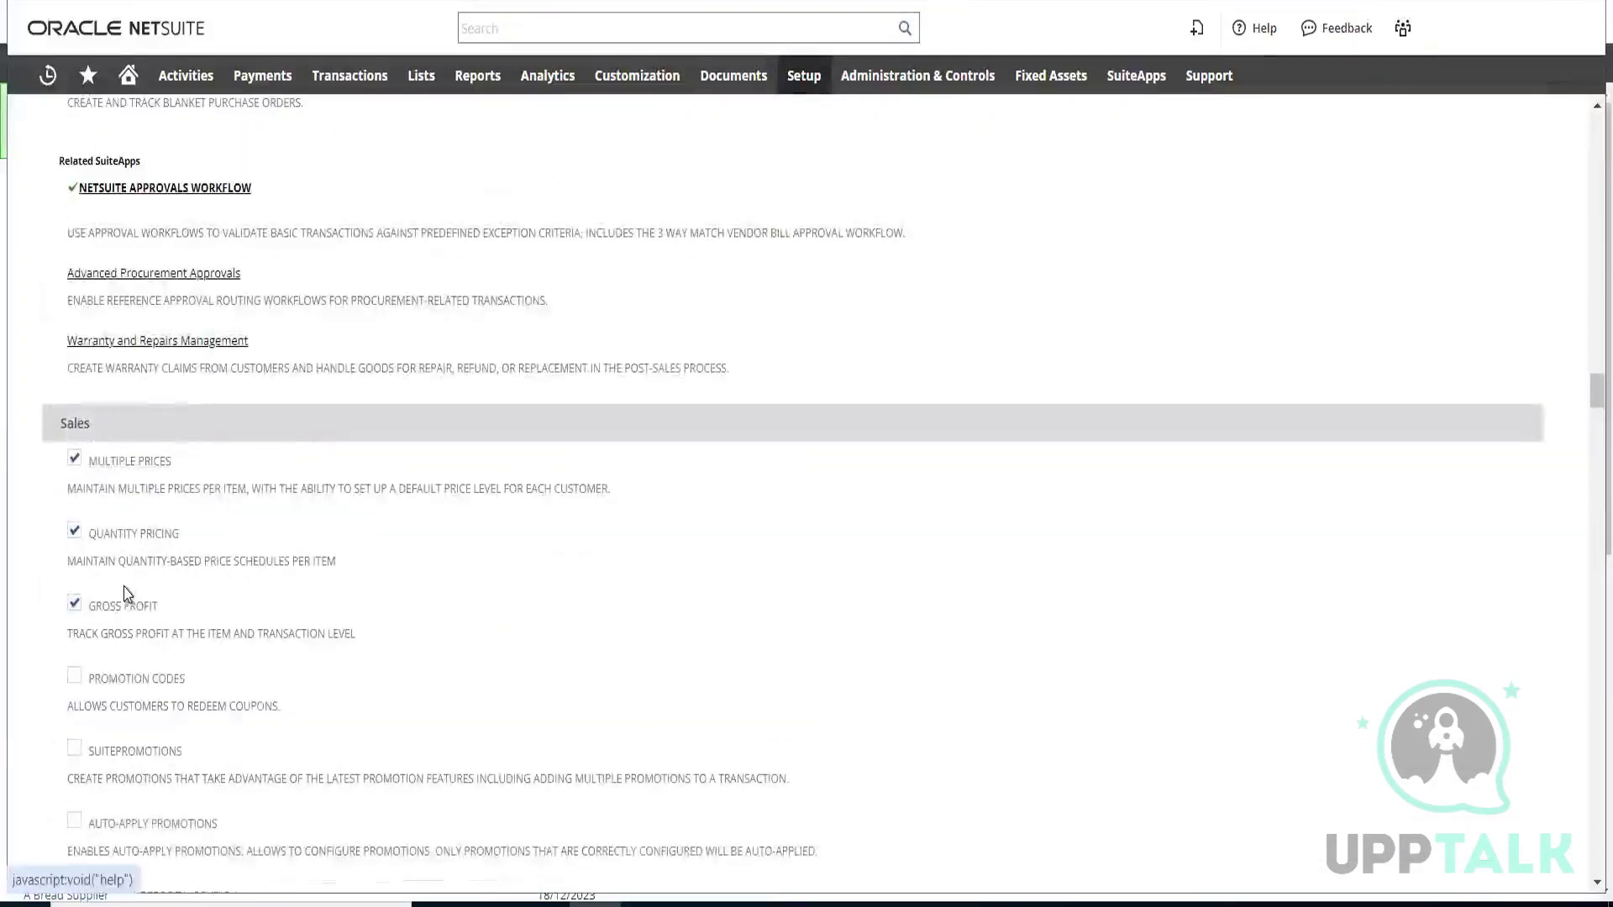
{"action": "scroll", "coordinate": [126, 588], "scroll_direction": "down", "scroll_amount": 2}
{"action": "mouse_move", "coordinate": [804, 74]}
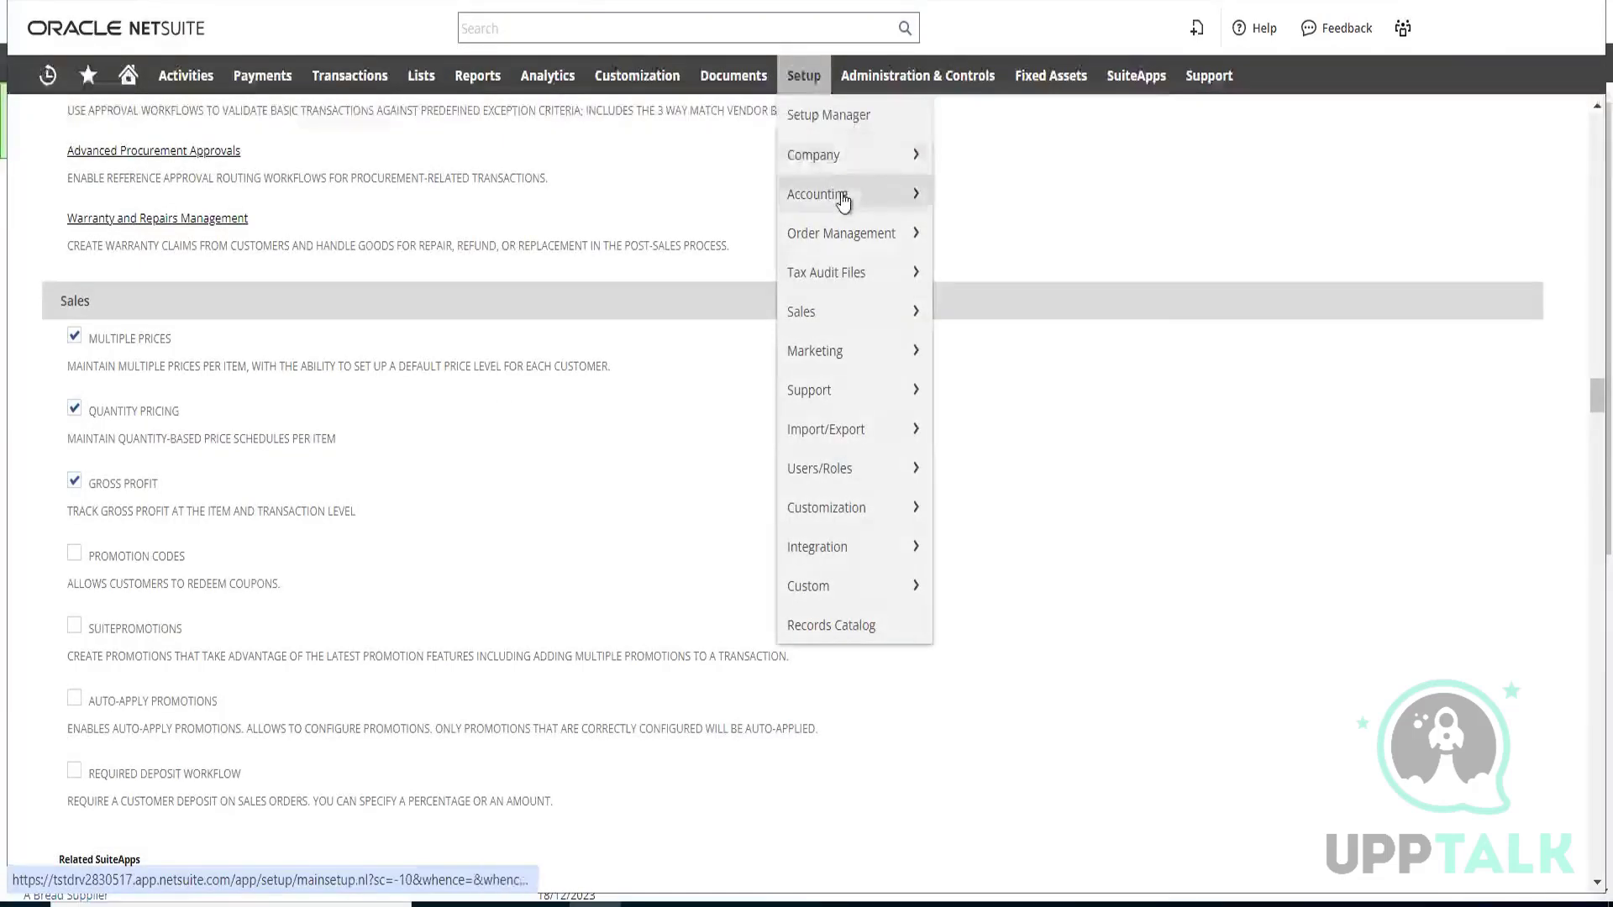
{"action": "mouse_move", "coordinate": [842, 200]}
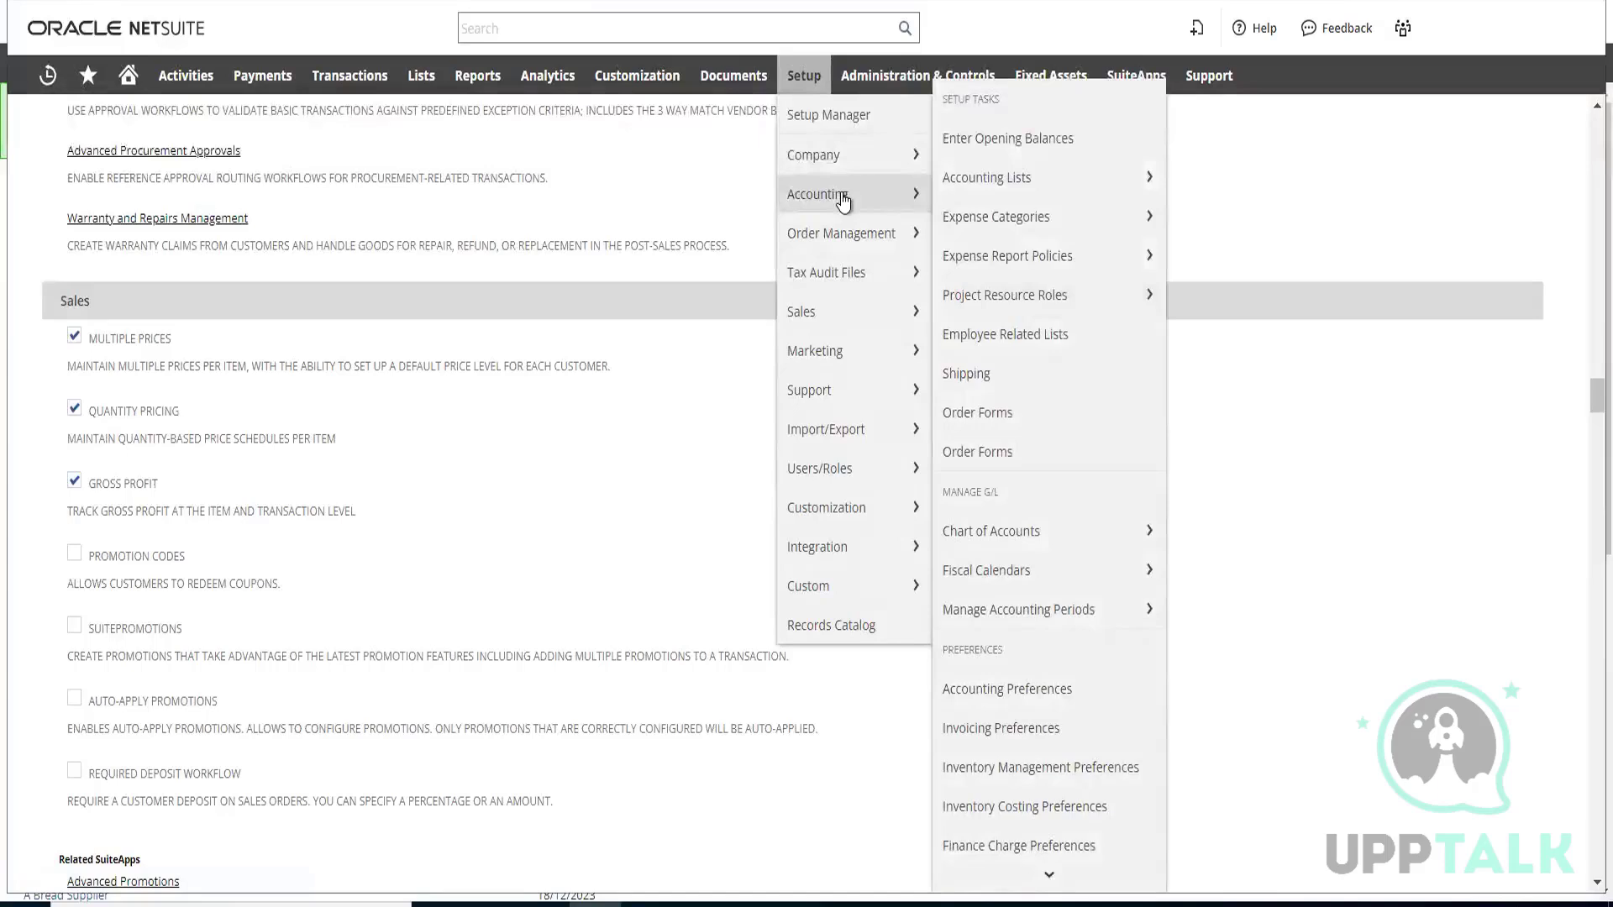
{"action": "mouse_move", "coordinate": [844, 231]}
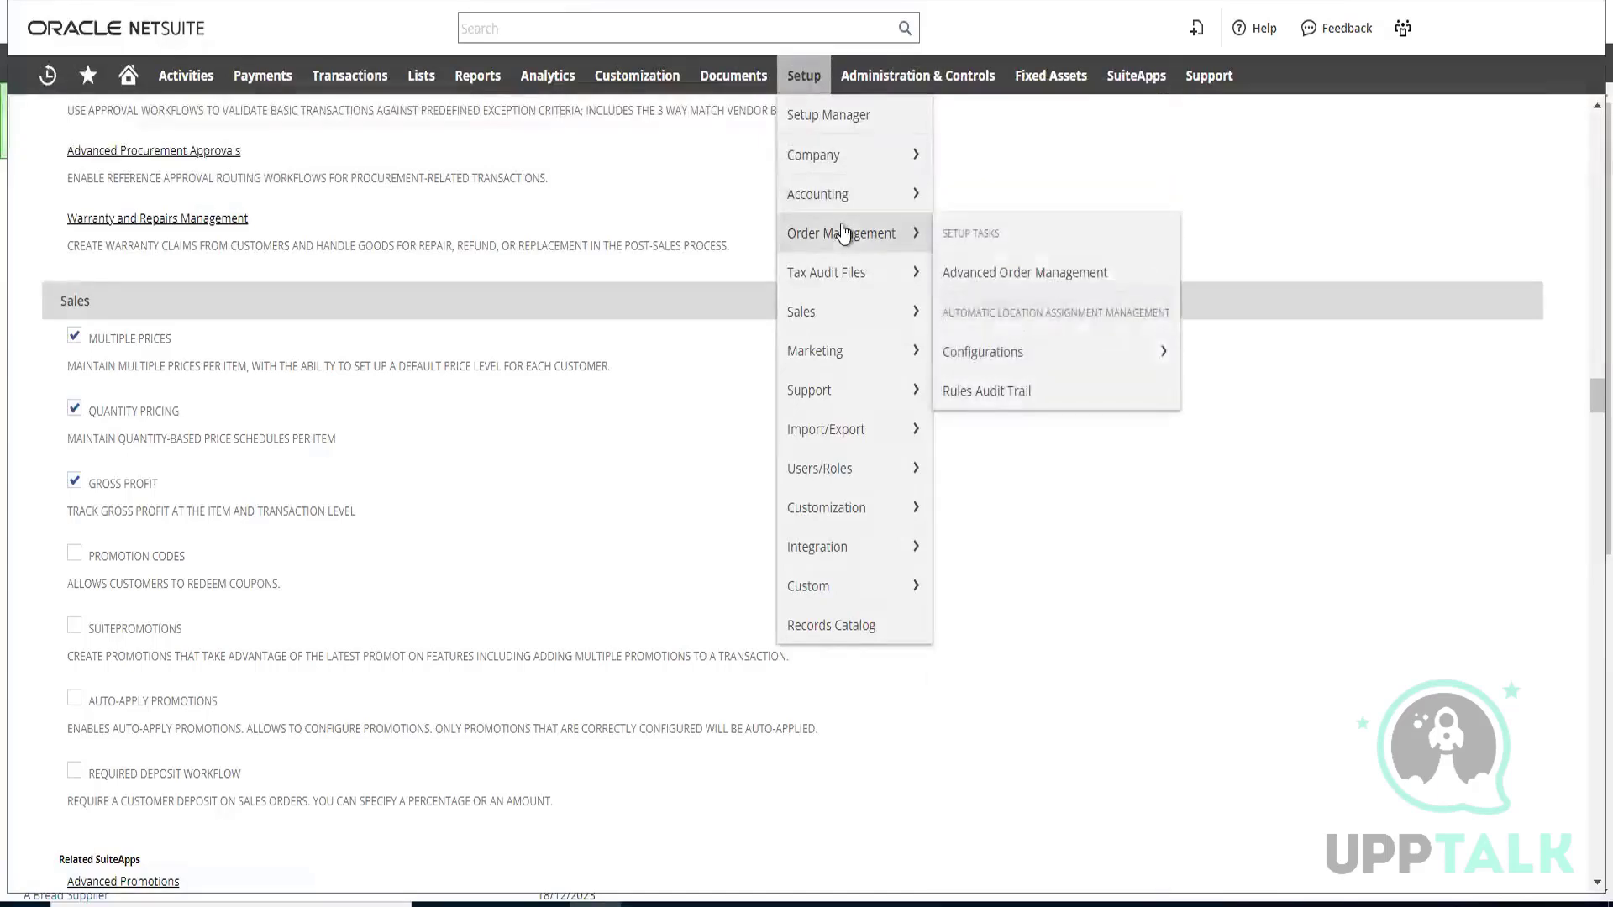
{"action": "mouse_move", "coordinate": [830, 317]}
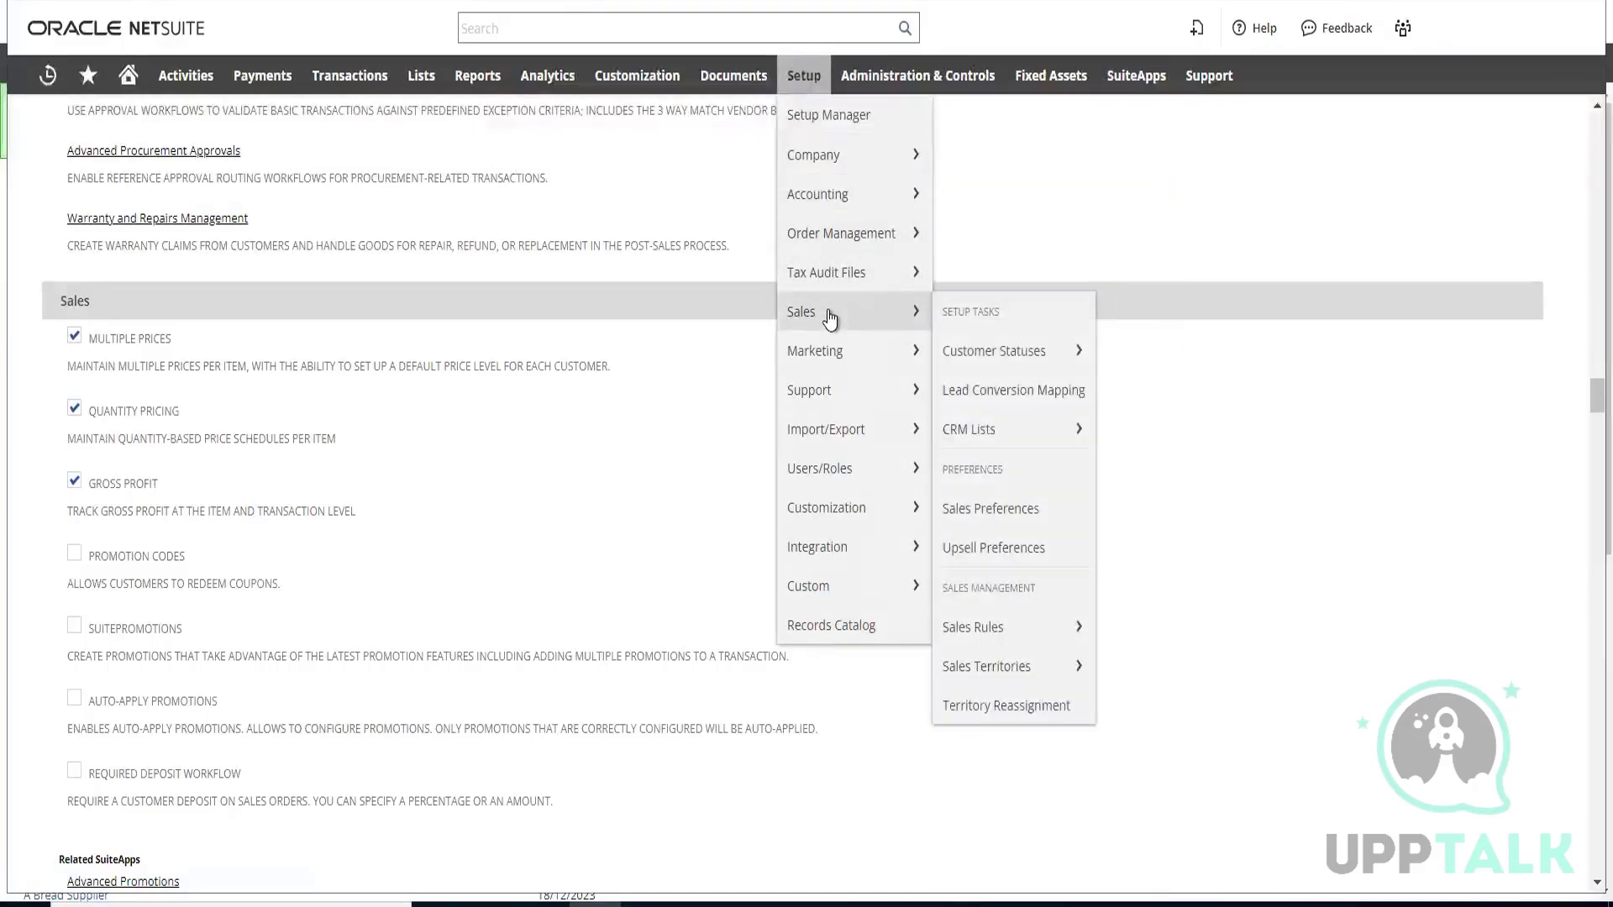
{"action": "mouse_move", "coordinate": [822, 171]}
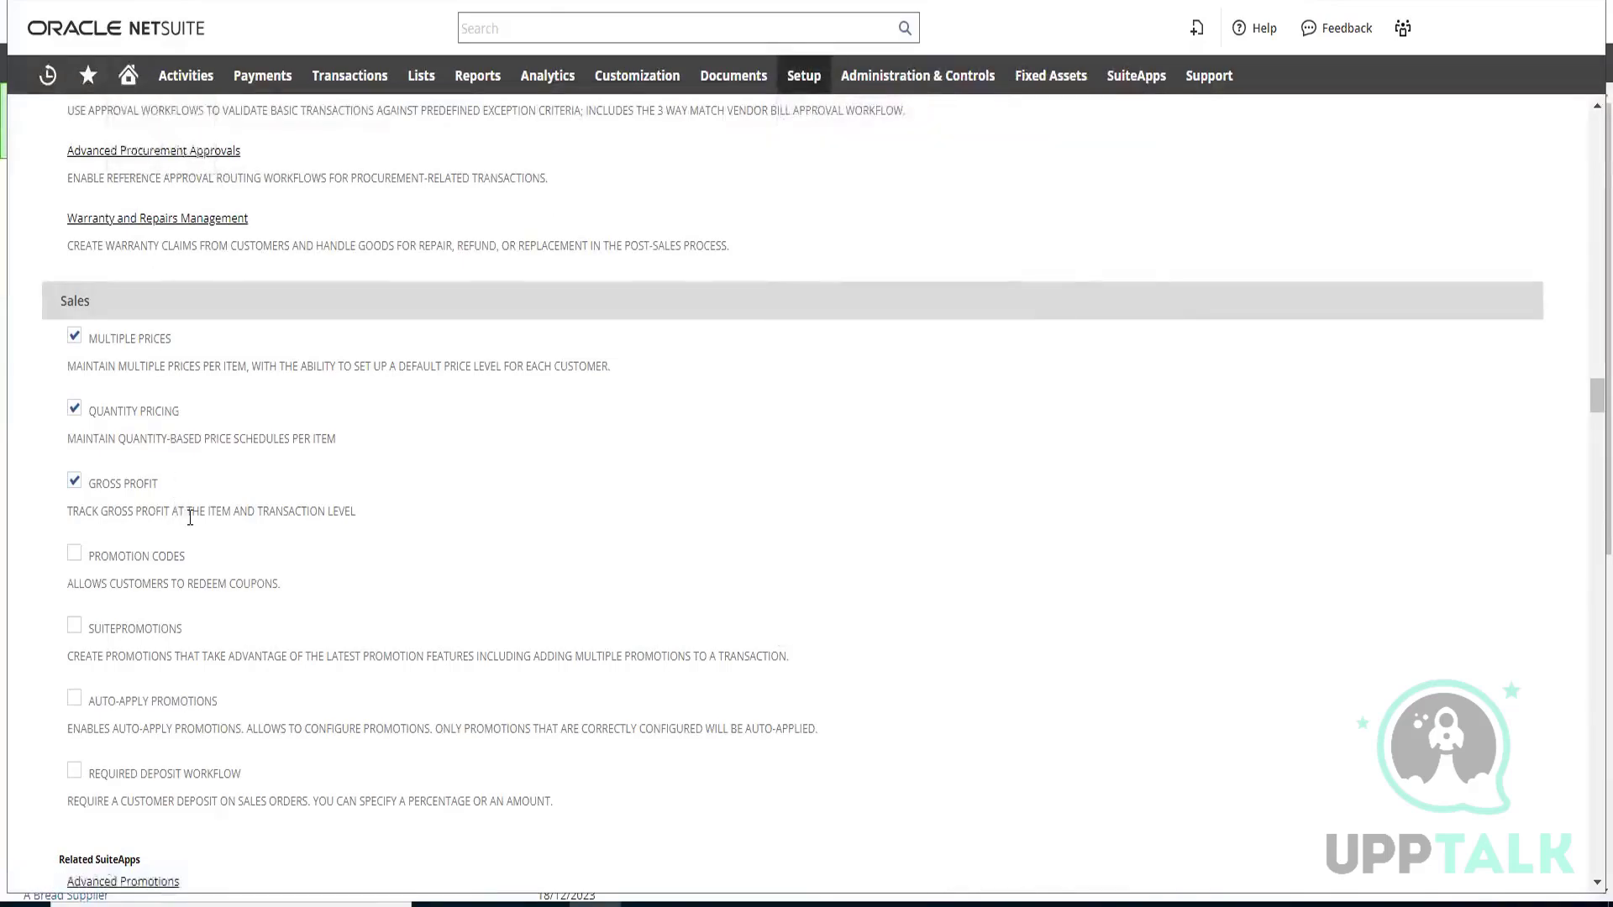
Review the shipping, billing, payment processing and inventory features below the Sales group again
{"action": "scroll", "coordinate": [181, 508], "scroll_direction": "down", "scroll_amount": 9}
{"action": "scroll", "coordinate": [190, 518], "scroll_direction": "down", "scroll_amount": 10}
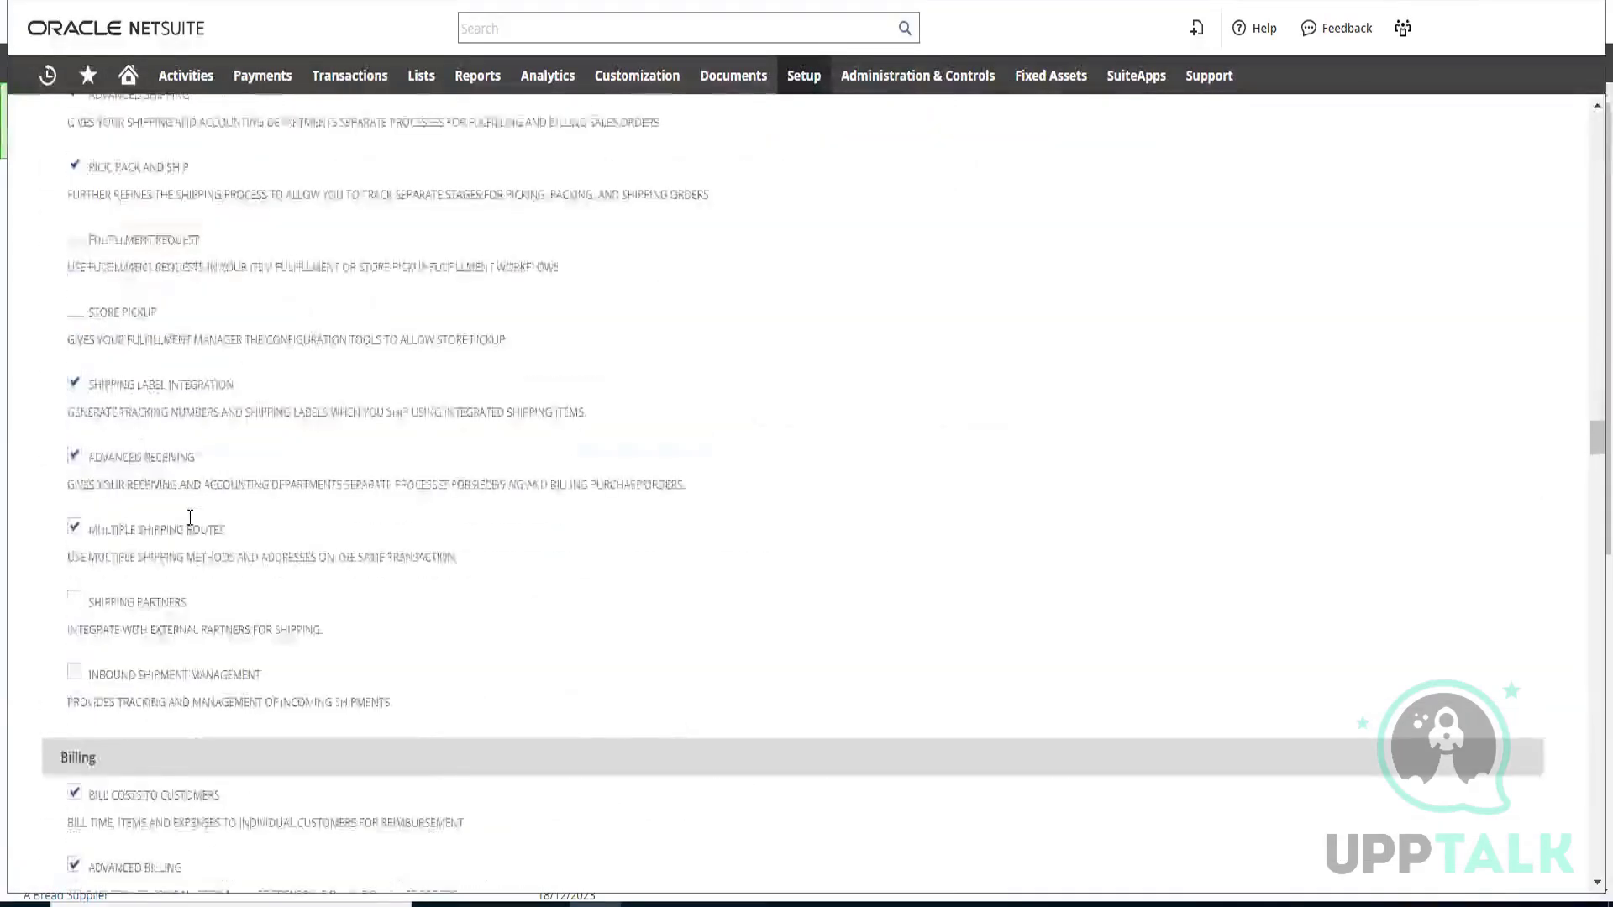
{"action": "scroll", "coordinate": [190, 517], "scroll_direction": "down", "scroll_amount": 10}
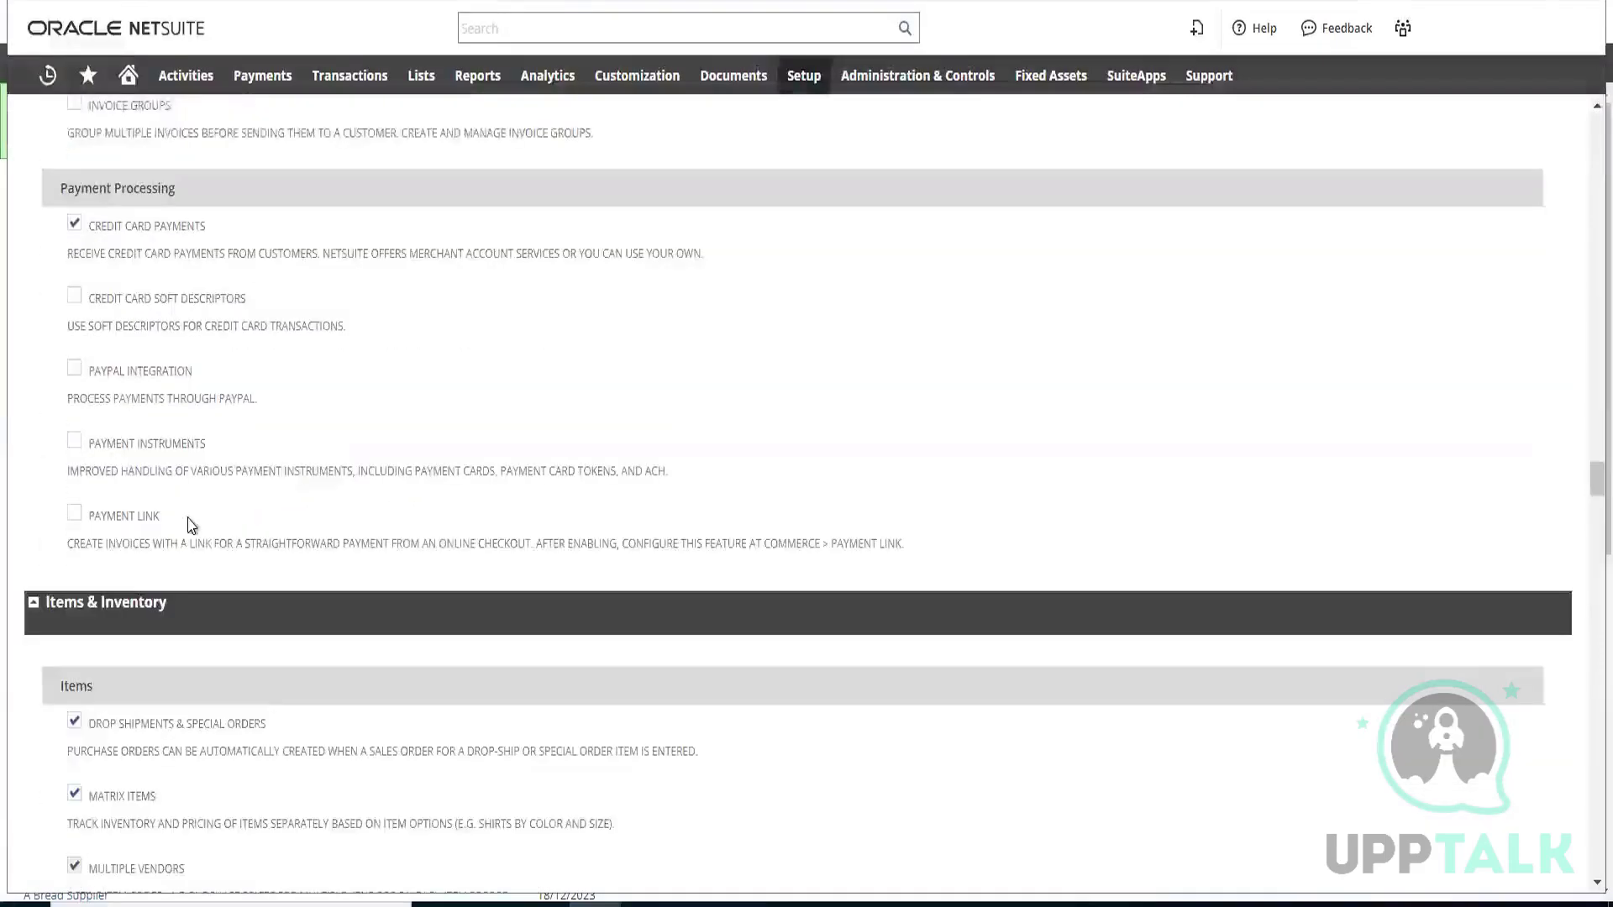
{"action": "scroll", "coordinate": [190, 525], "scroll_direction": "up", "scroll_amount": 10}
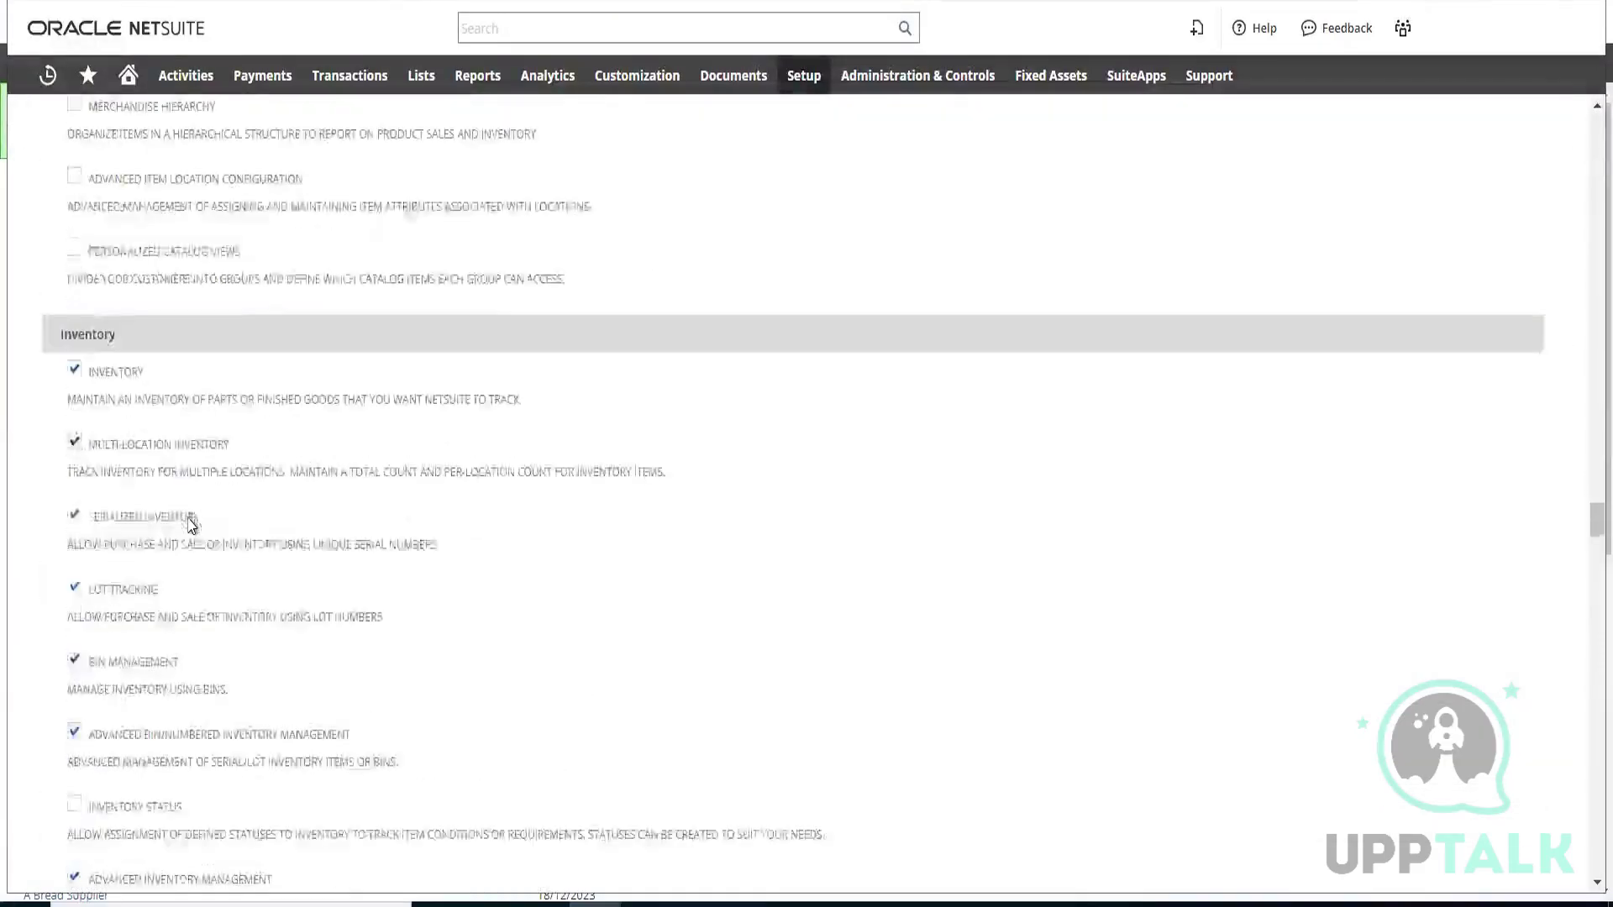
Go to the list of sales orders and open the Pending Billing order for 1 Hooli dated 18/12/2023
{"action": "scroll", "coordinate": [195, 415], "scroll_direction": "up", "scroll_amount": 10}
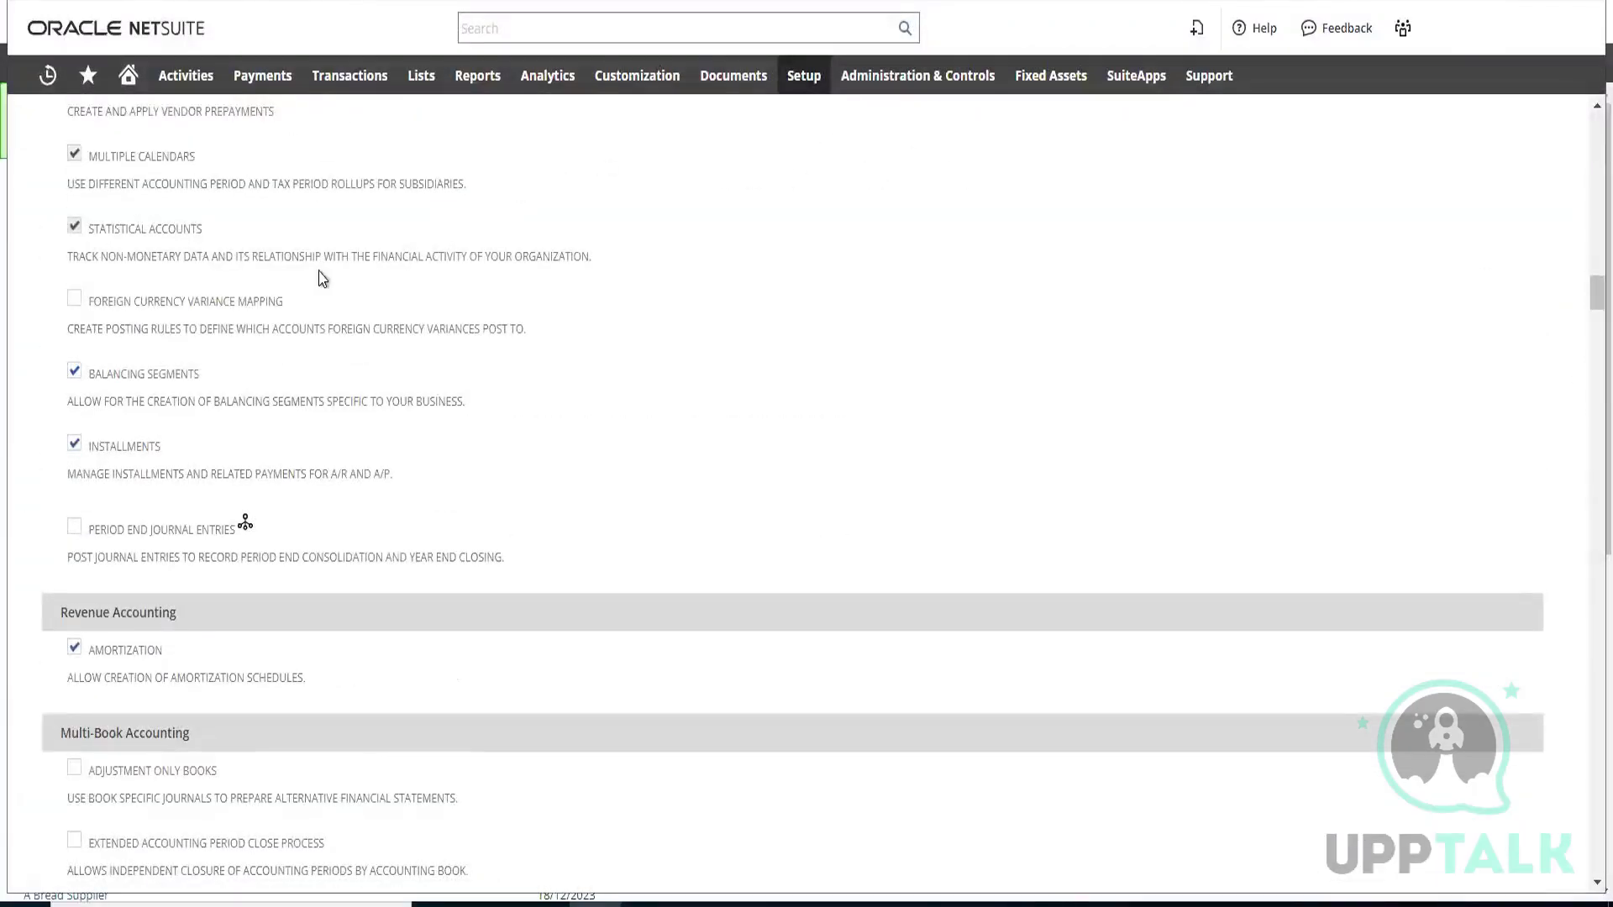
{"action": "scroll", "coordinate": [284, 347], "scroll_direction": "up", "scroll_amount": 4}
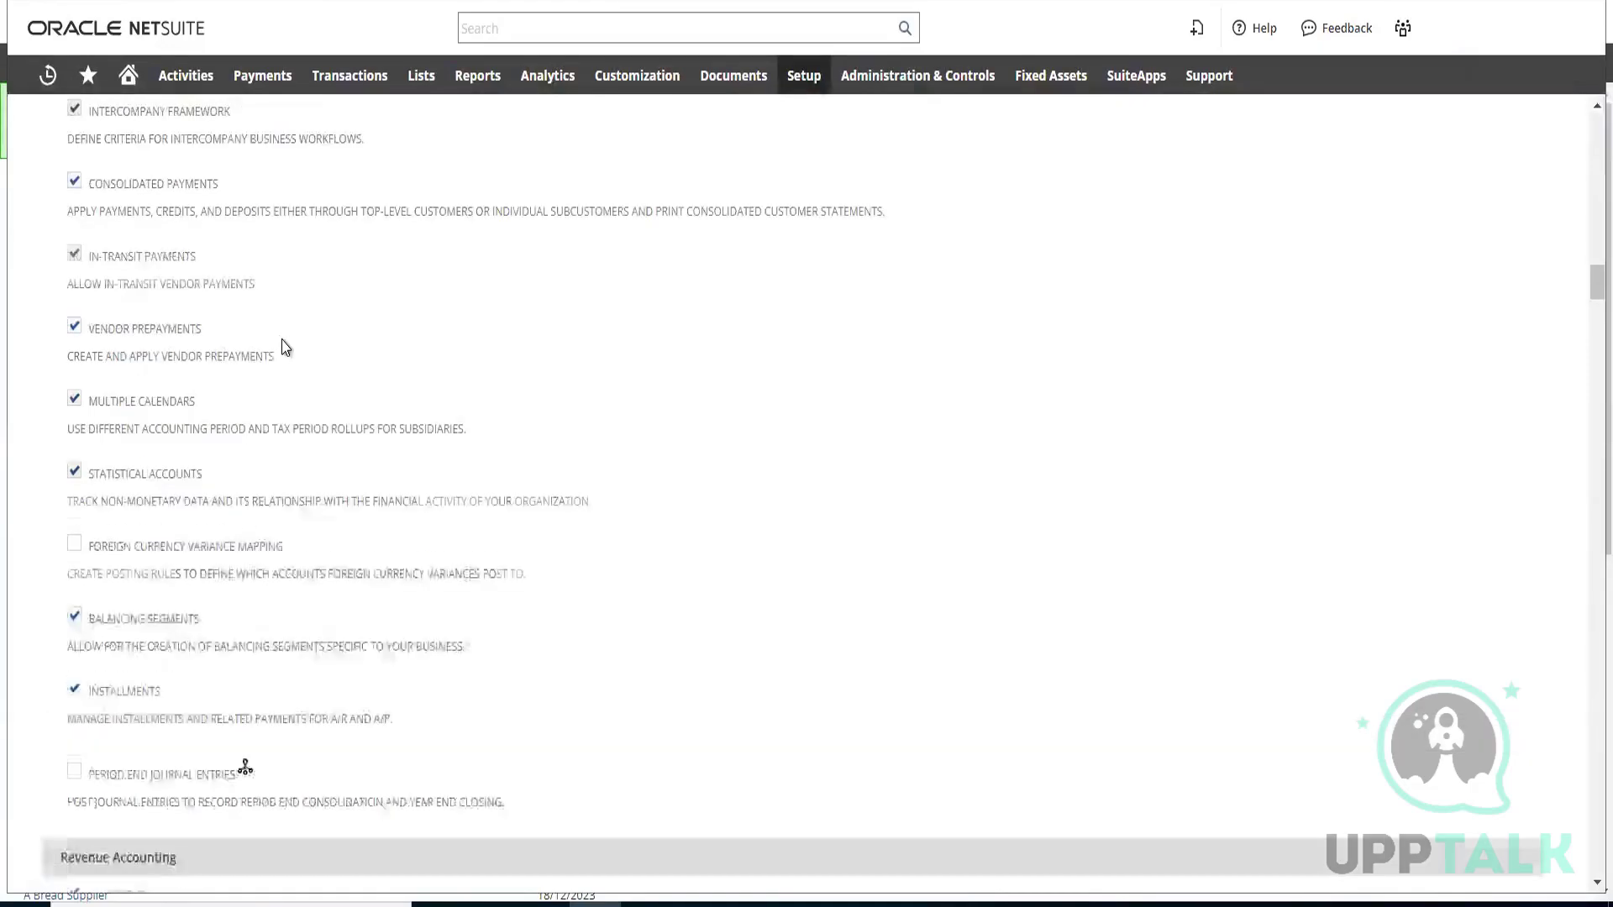
{"action": "scroll", "coordinate": [353, 95], "scroll_direction": "up", "scroll_amount": 1}
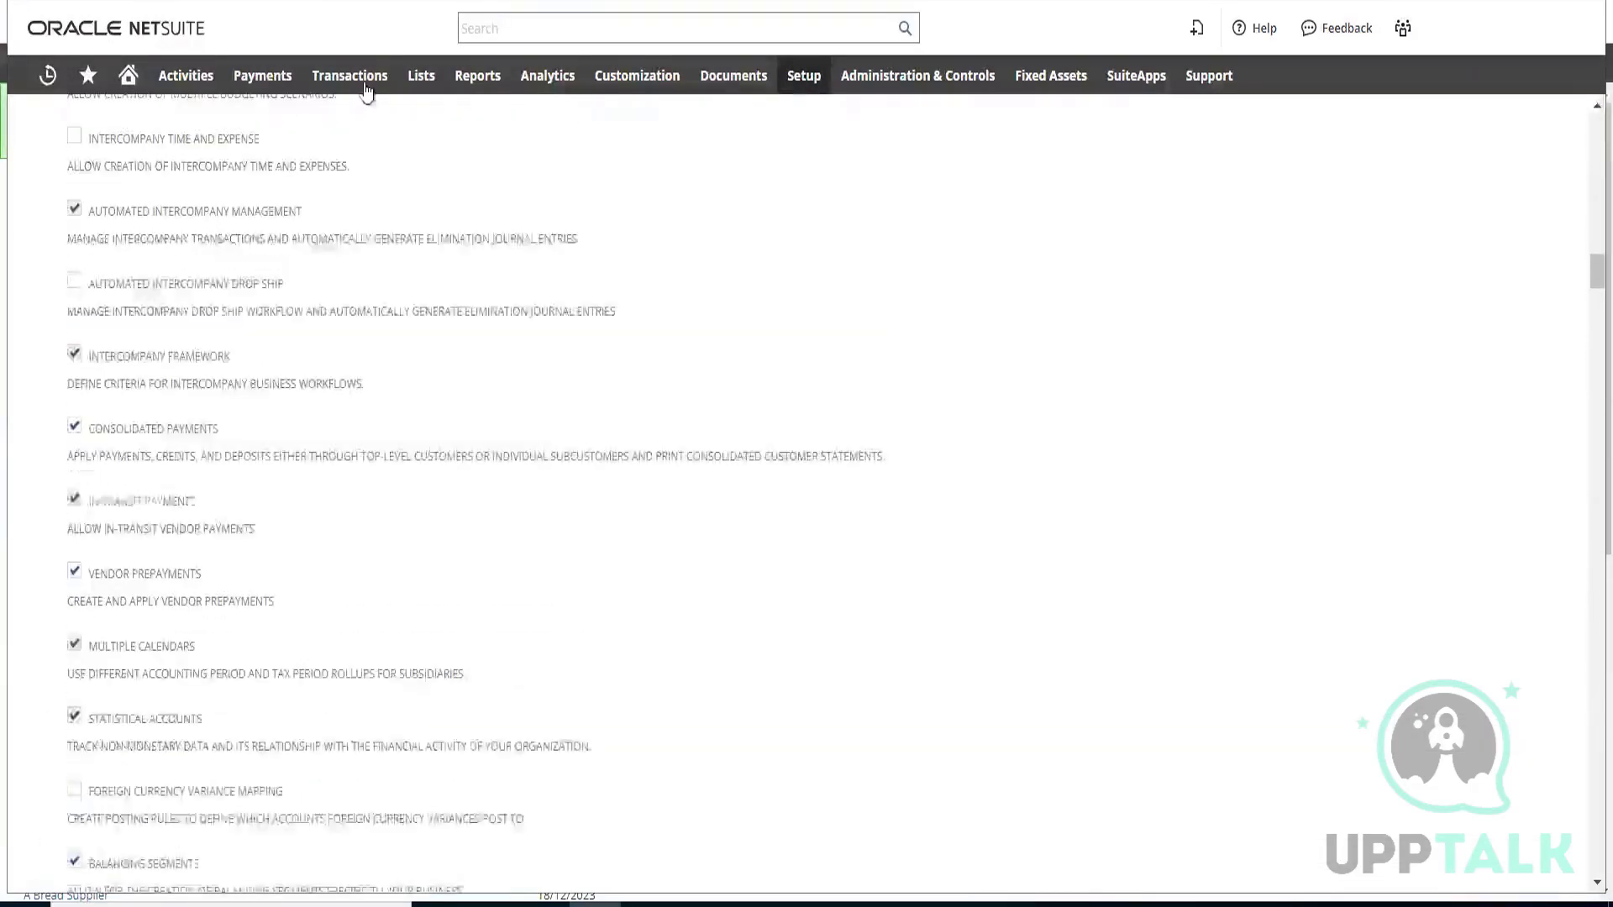
{"action": "scroll", "coordinate": [336, 205], "scroll_direction": "up", "scroll_amount": 13}
{"action": "mouse_move", "coordinate": [342, 82]}
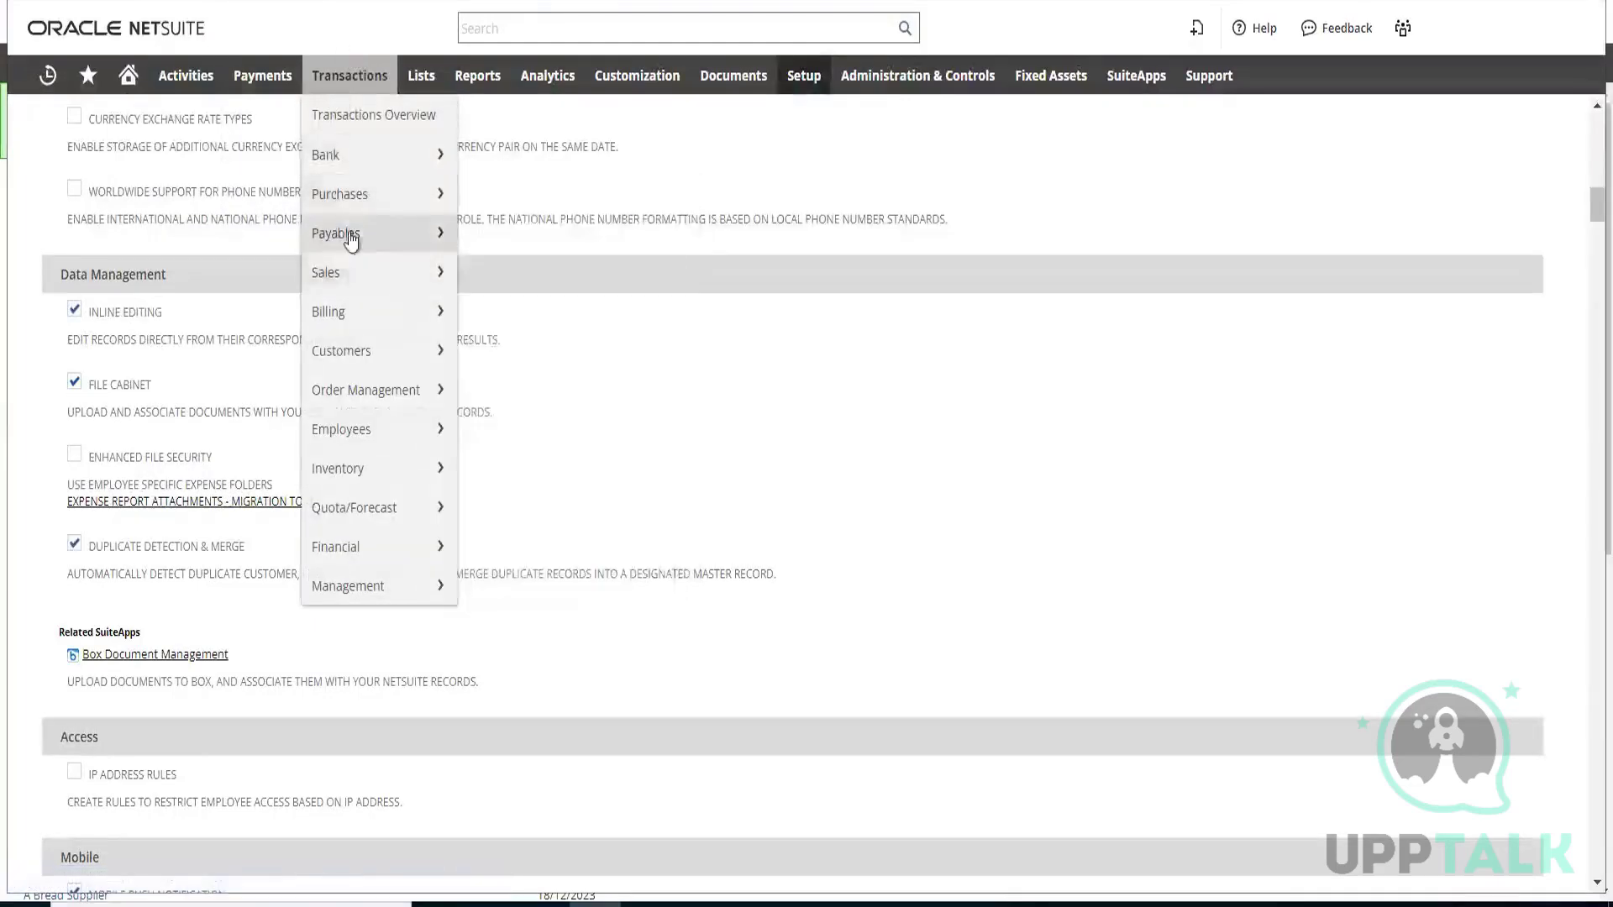
{"action": "mouse_move", "coordinate": [354, 286]}
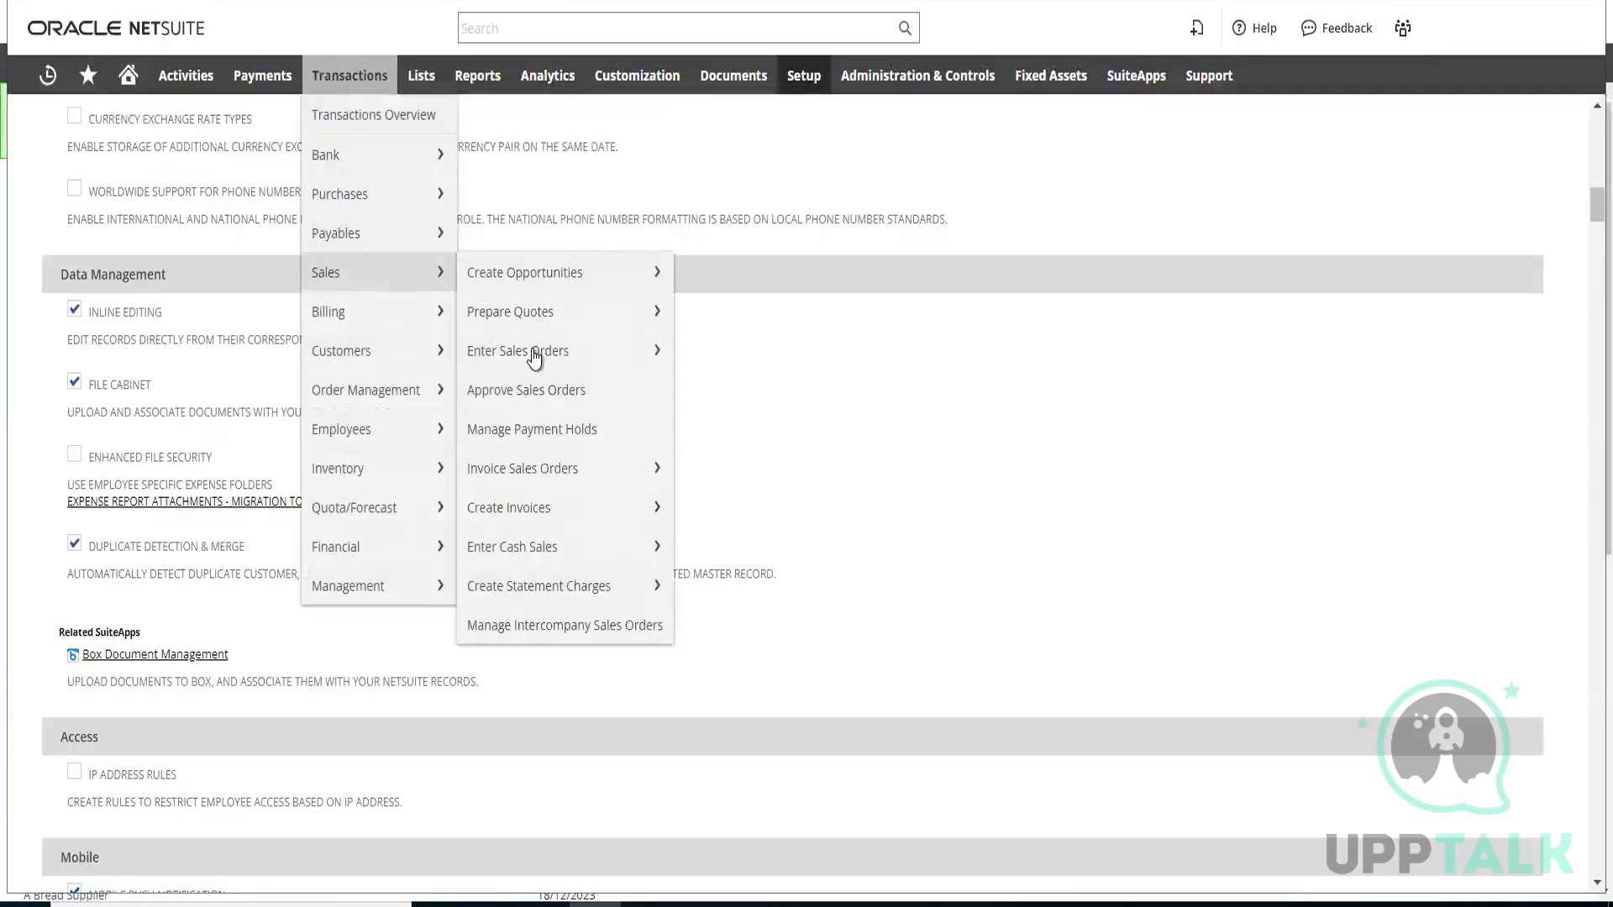
{"action": "mouse_move", "coordinate": [533, 357]}
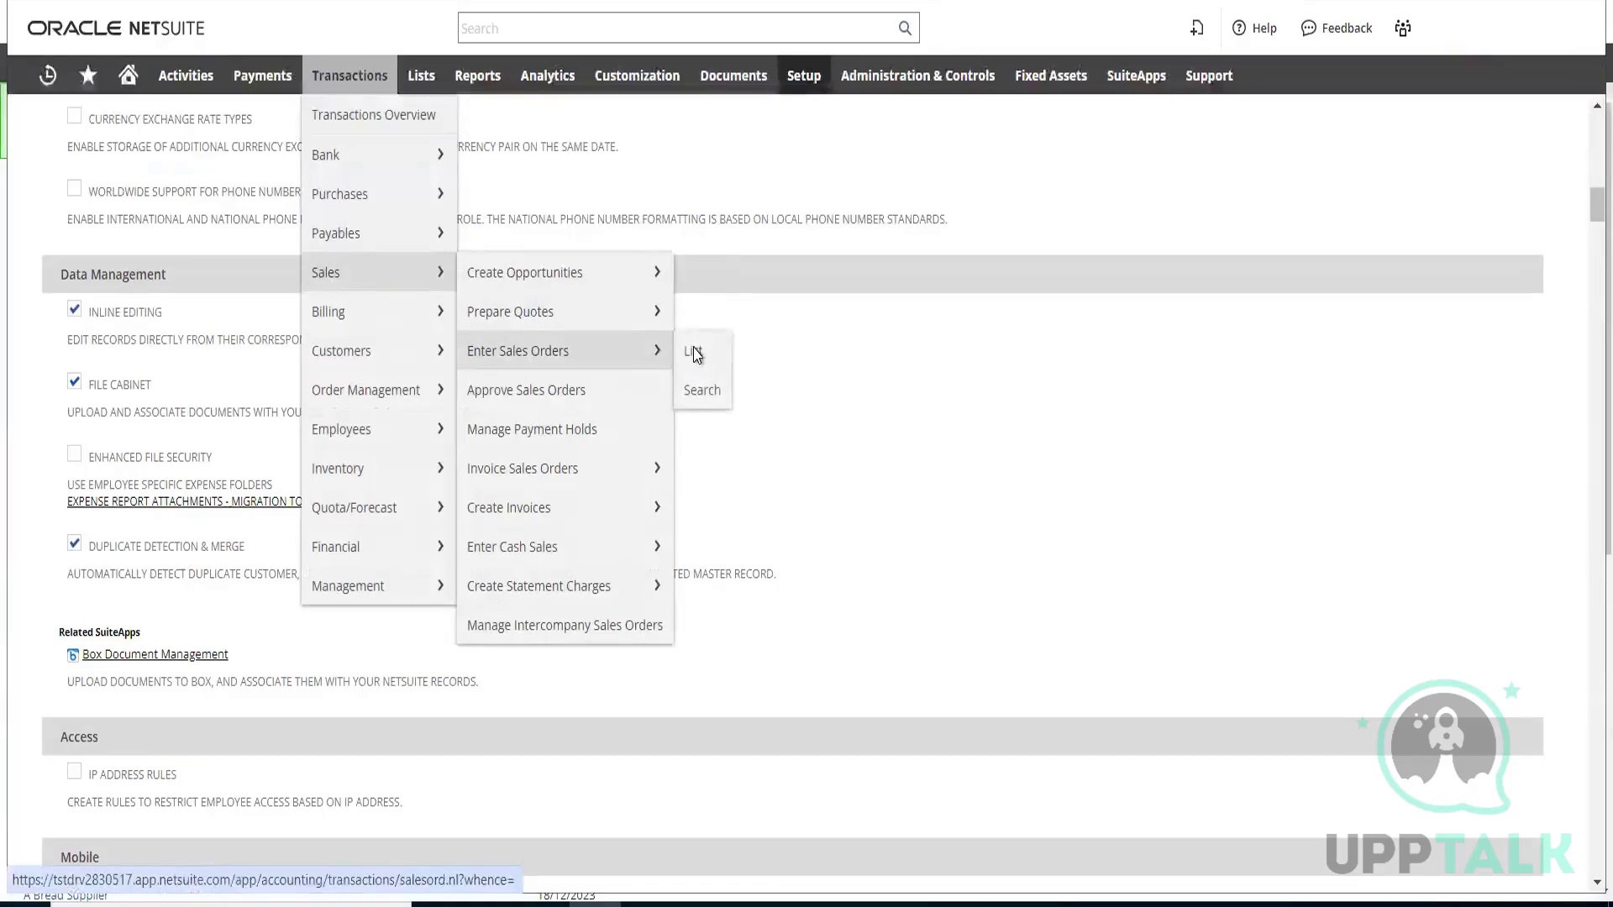
{"action": "left_click", "coordinate": [694, 353]}
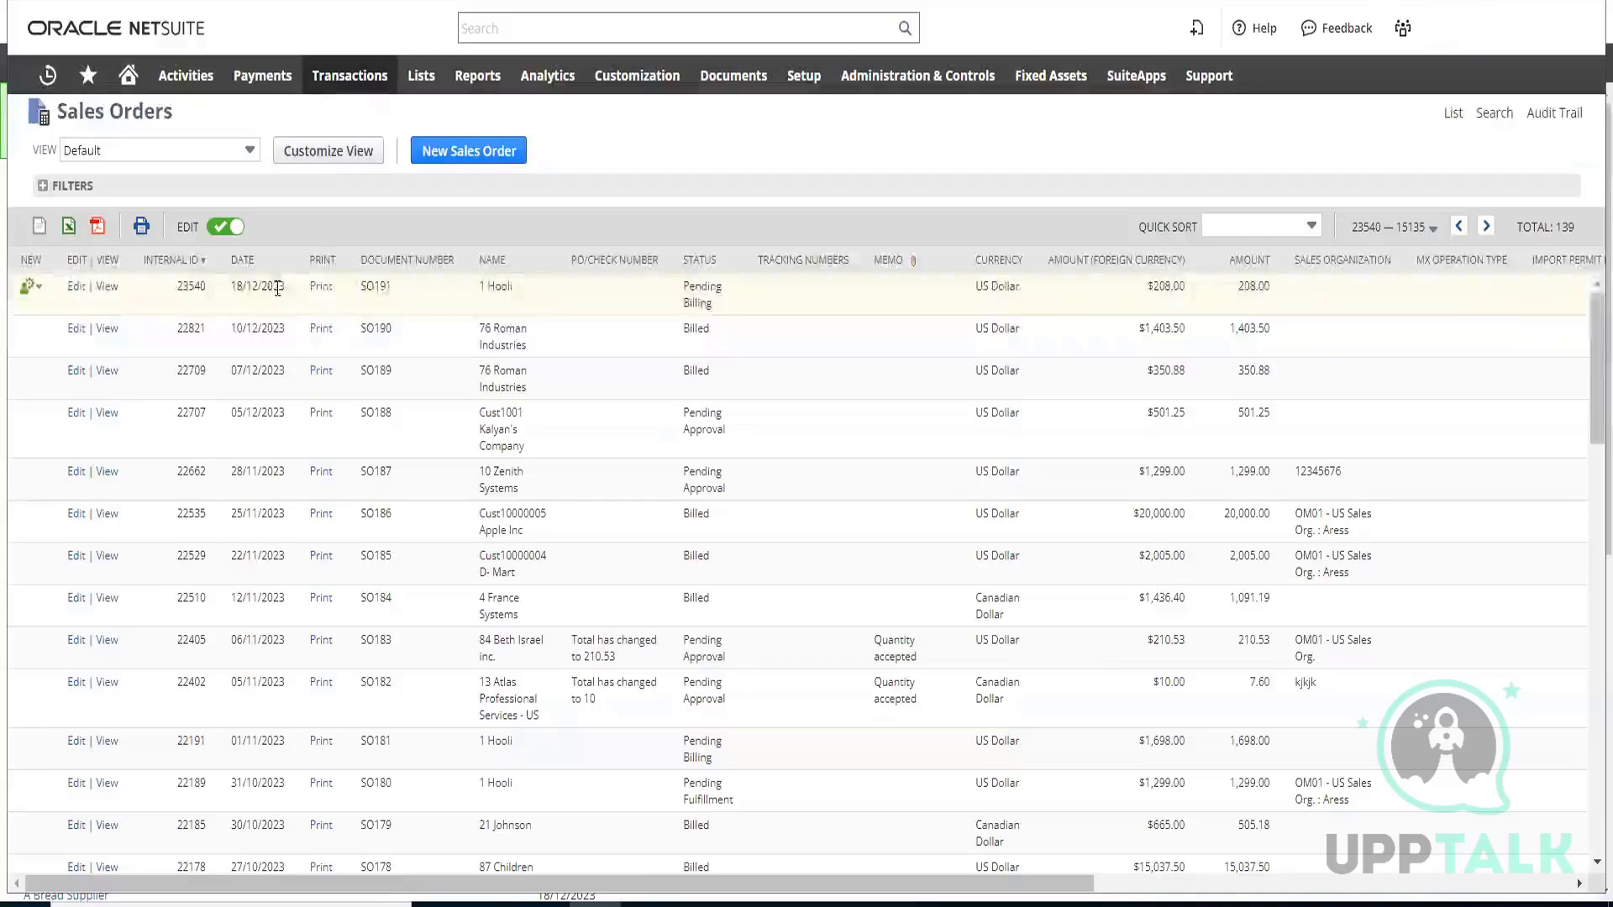
{"action": "left_click", "coordinate": [1262, 225]}
{"action": "left_click", "coordinate": [1279, 284]}
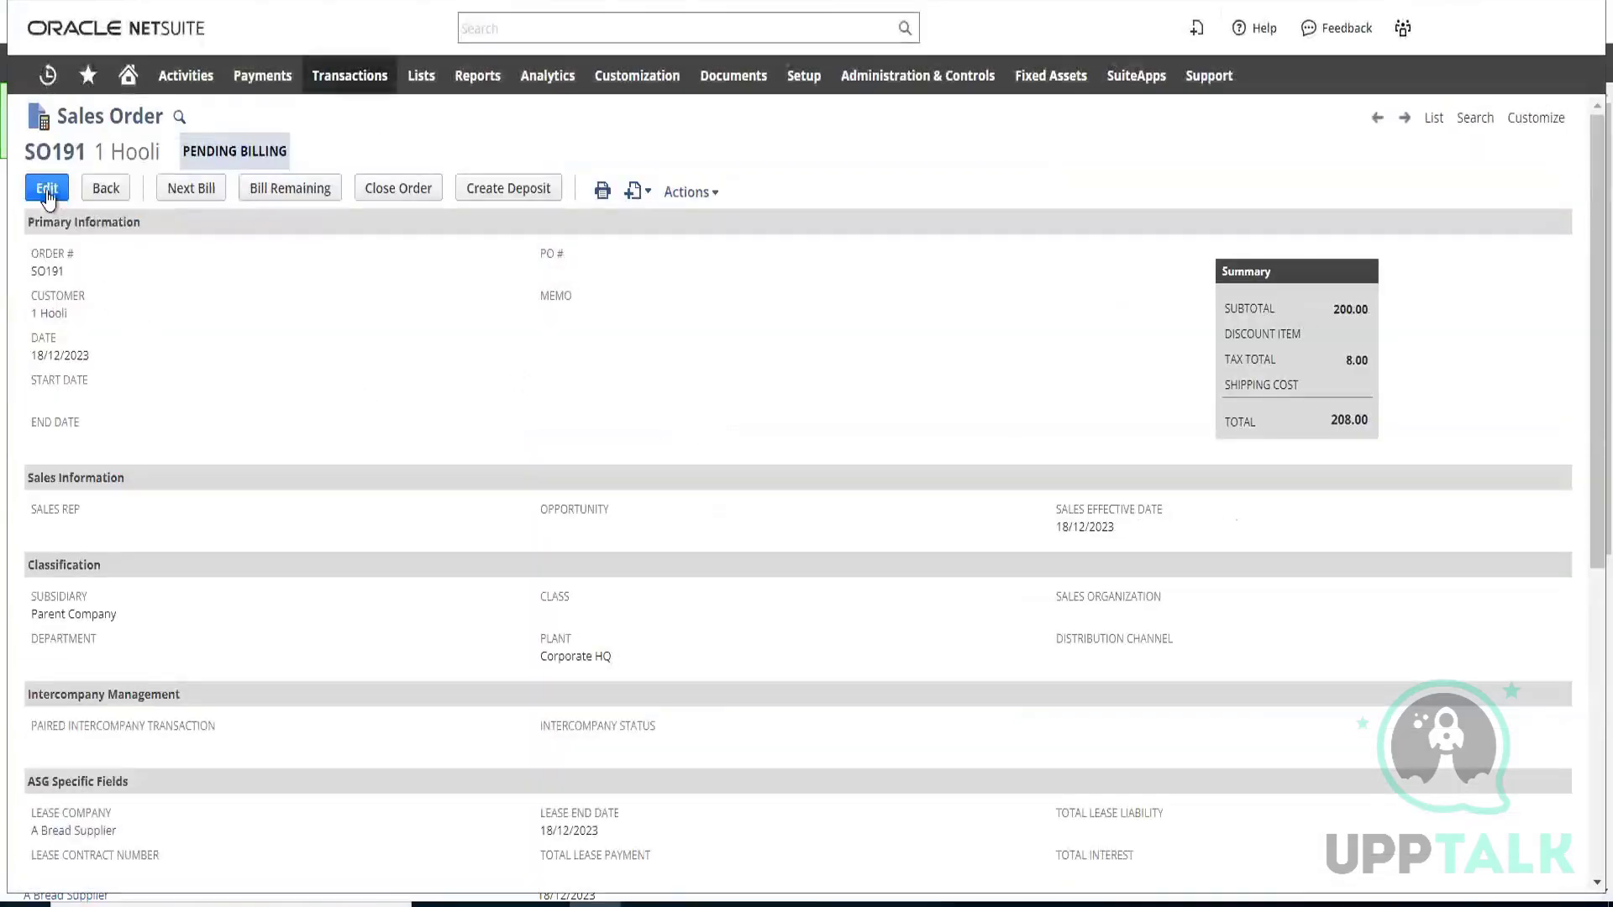
Edit the 1 Hooli sales order, check the available status options, keep Pending Billing and save the order
{"action": "left_click", "coordinate": [47, 196]}
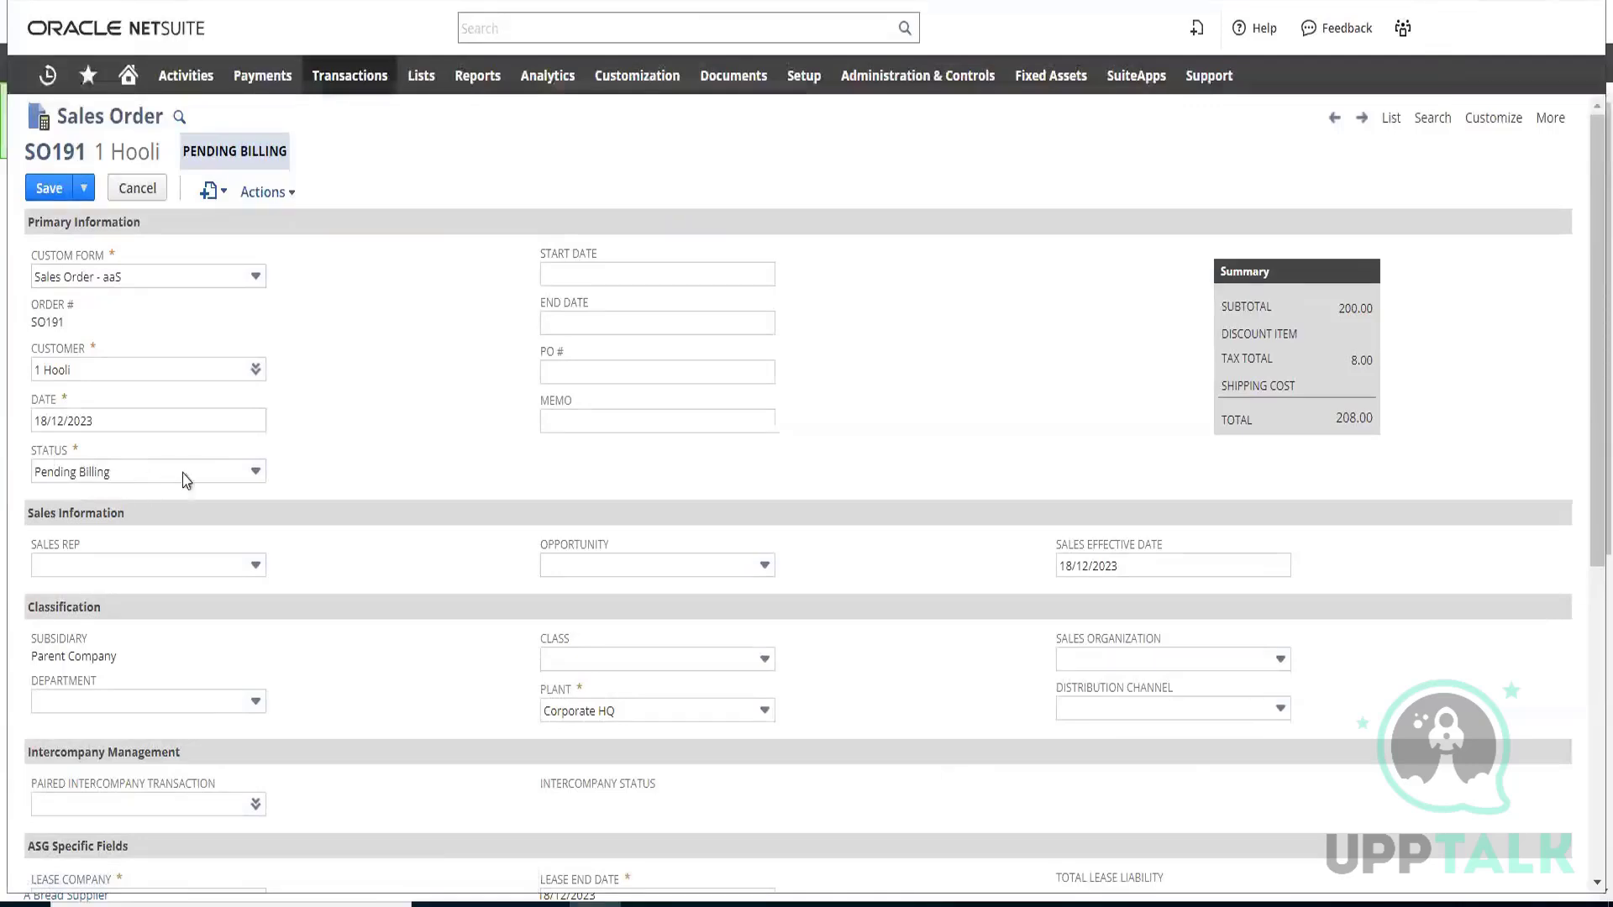
{"action": "left_click", "coordinate": [212, 476]}
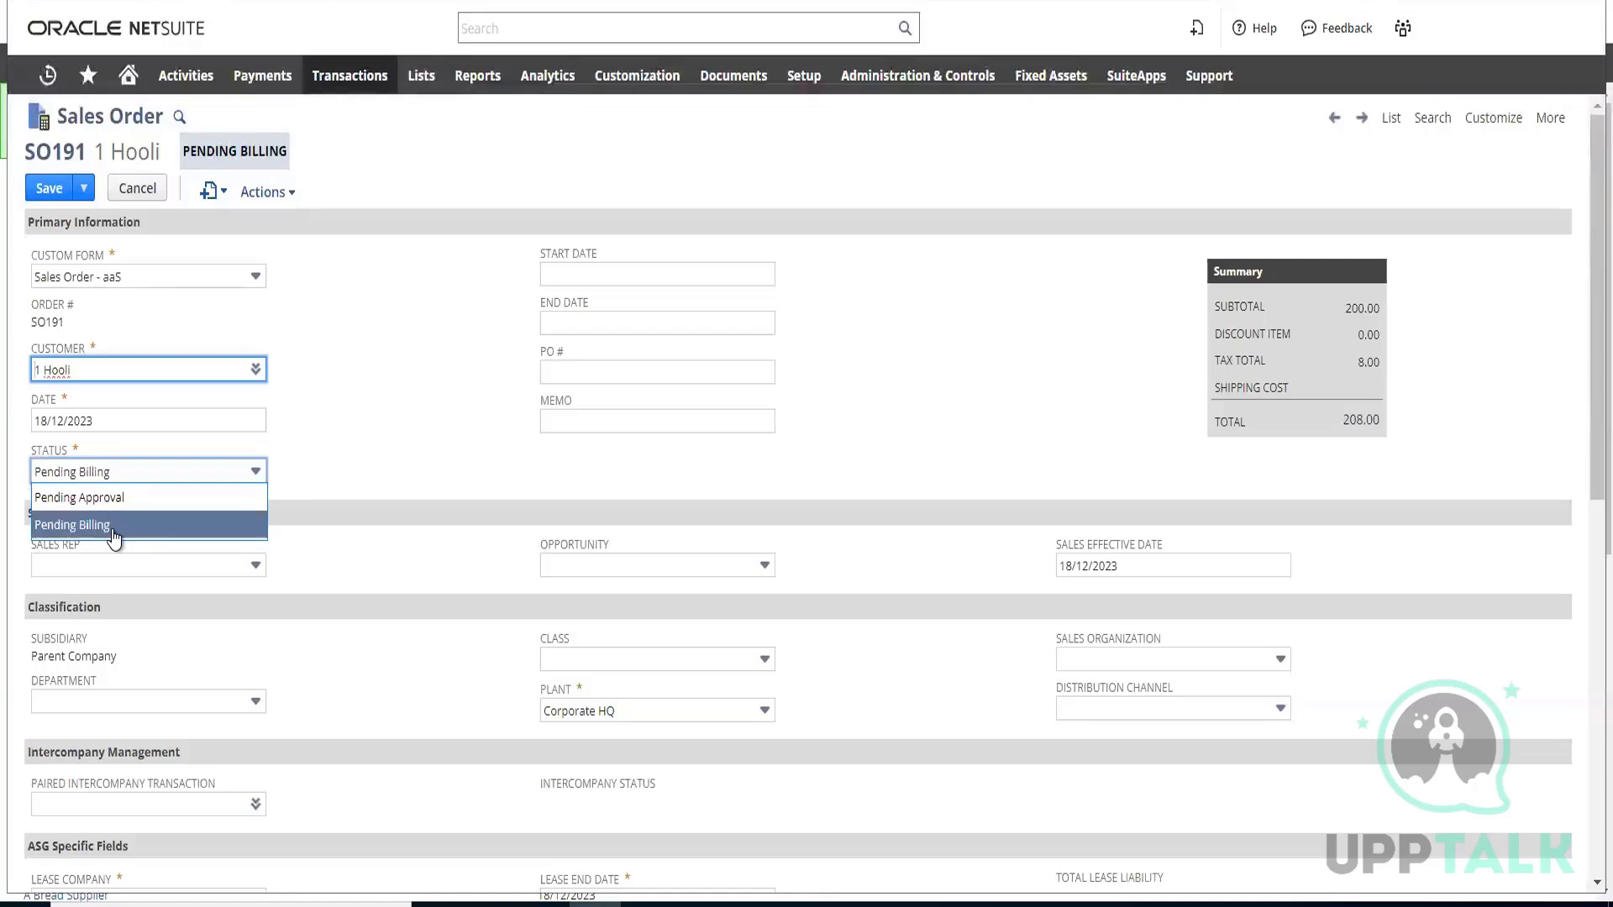
{"action": "left_click", "coordinate": [409, 371]}
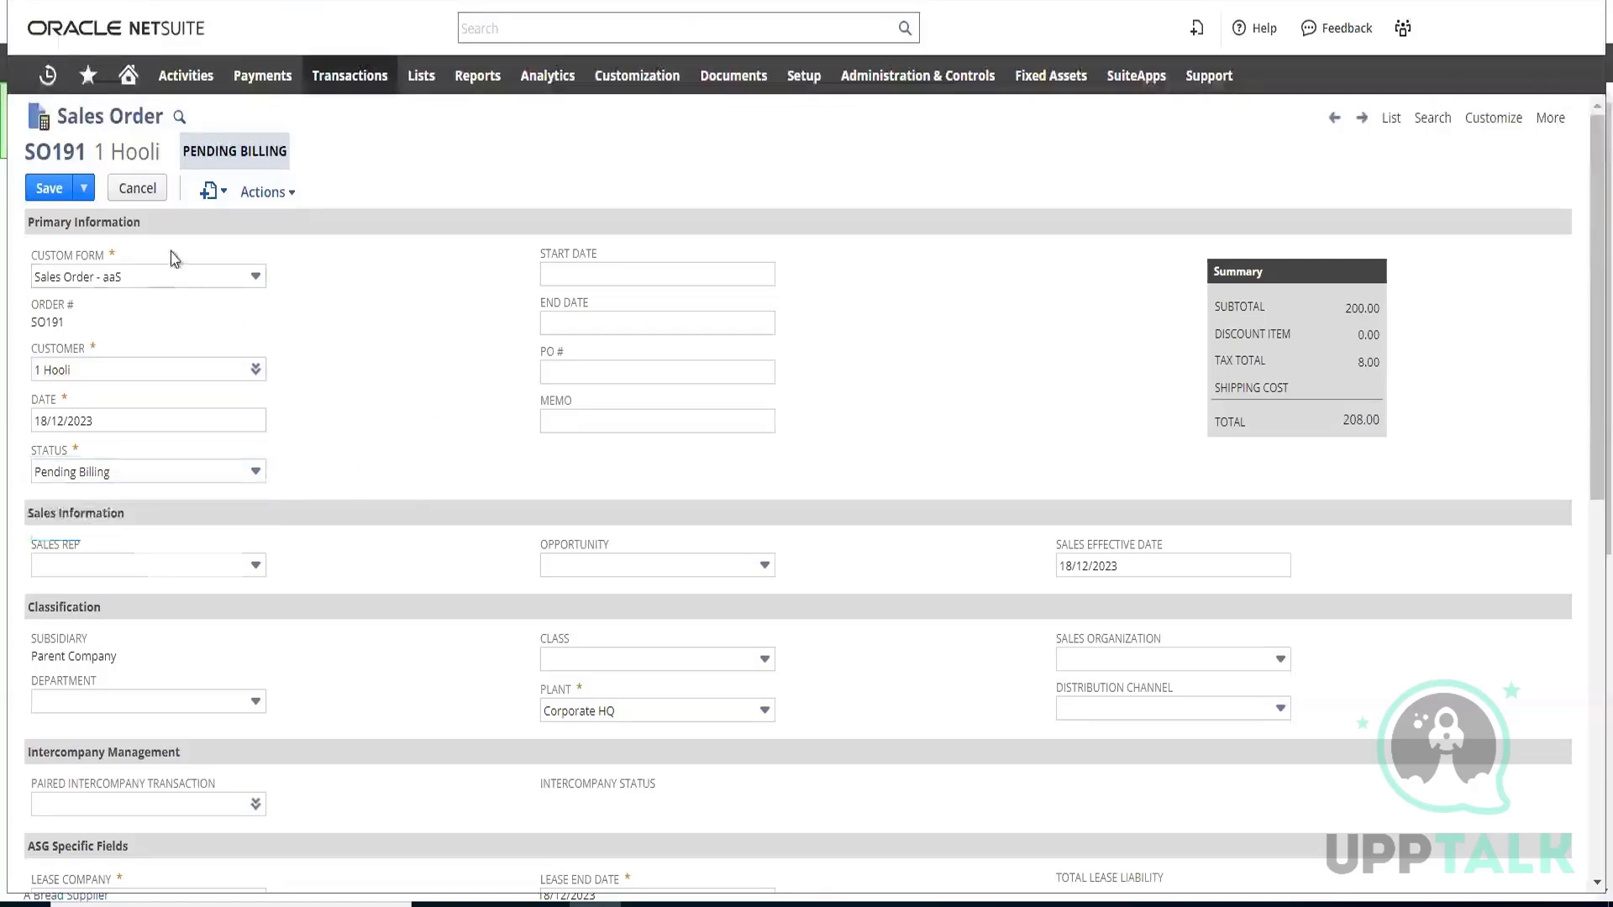
{"action": "left_click_drag", "start_coordinate": [186, 151], "coordinate": [294, 154]}
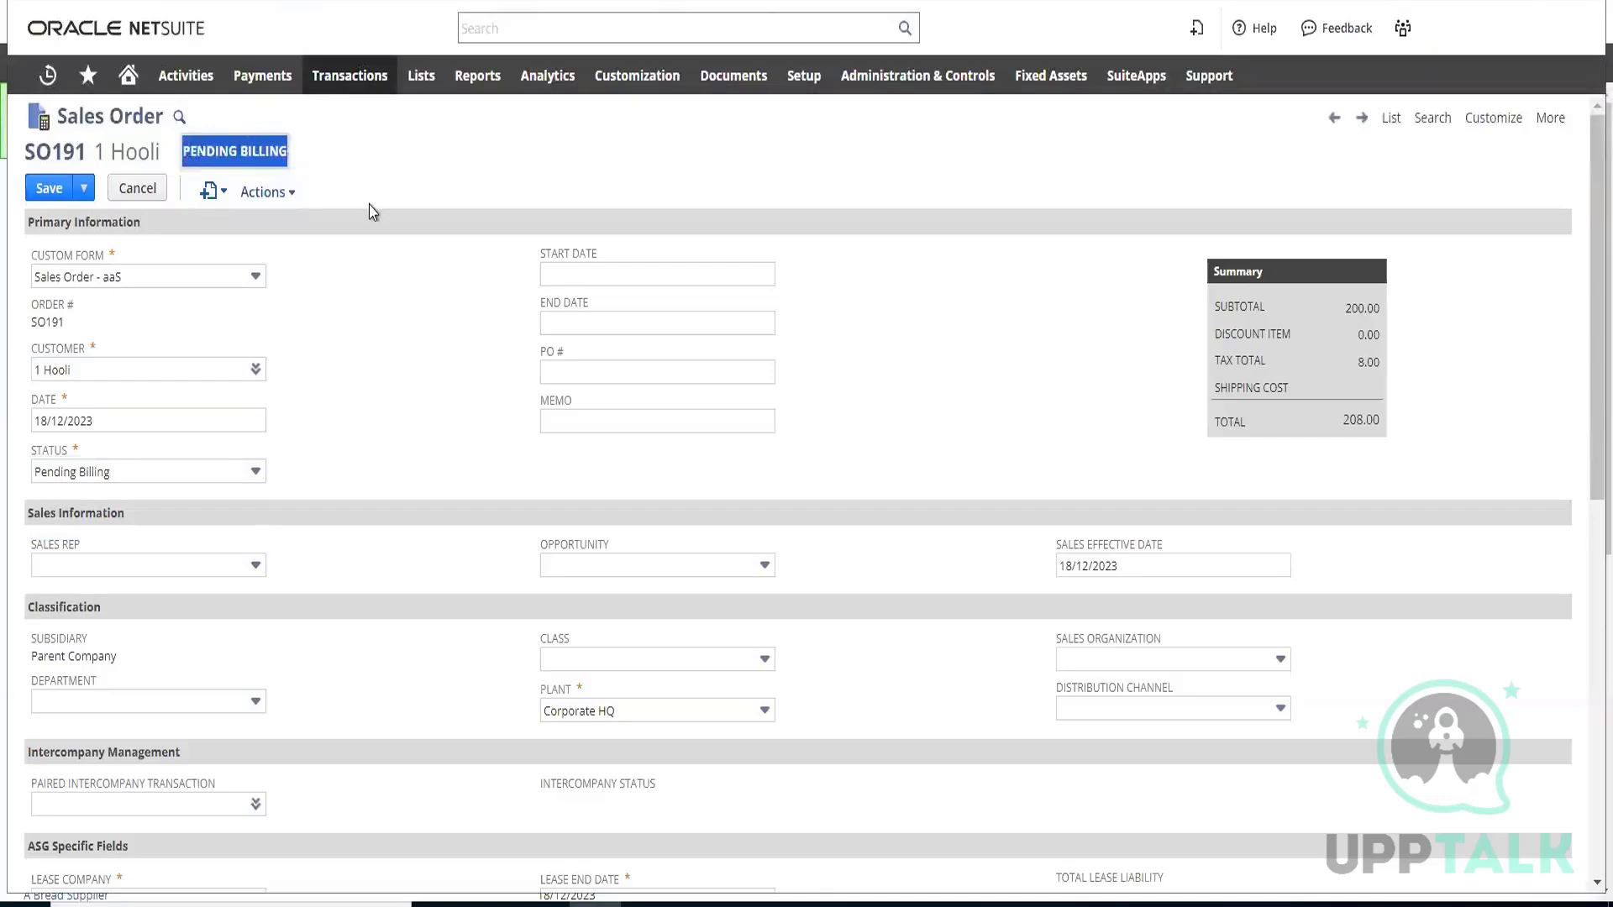
{"action": "left_click", "coordinate": [49, 189]}
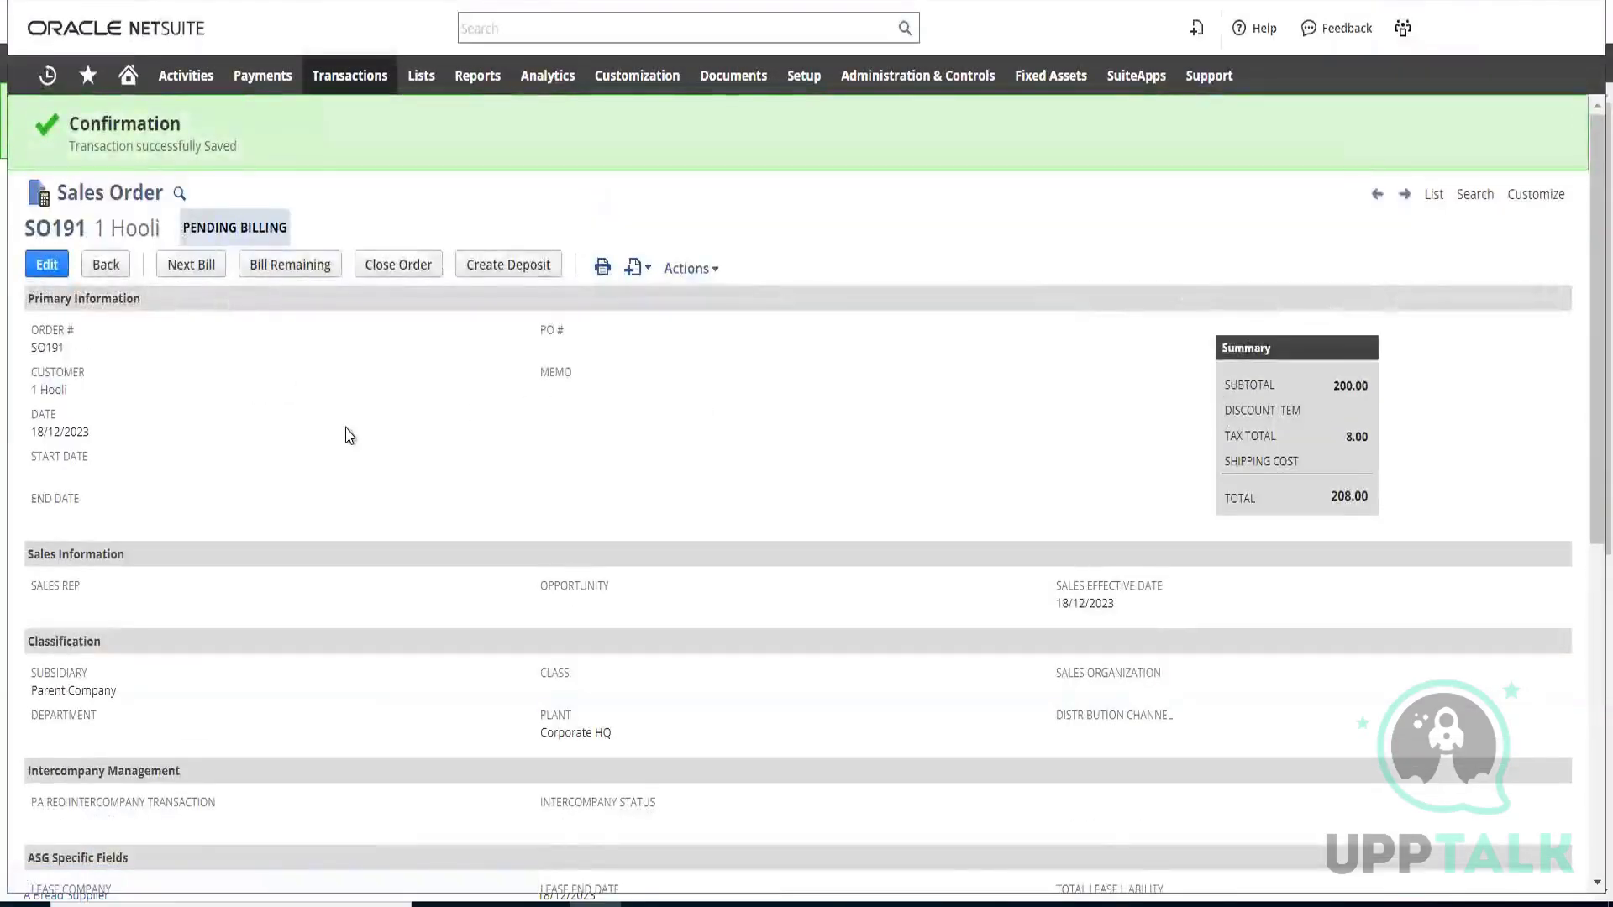
Examine the saved sales order's details and its AA3: SAAS License C item line
{"action": "scroll", "coordinate": [347, 434], "scroll_direction": "down", "scroll_amount": 4}
{"action": "scroll", "coordinate": [389, 437], "scroll_direction": "down", "scroll_amount": 3}
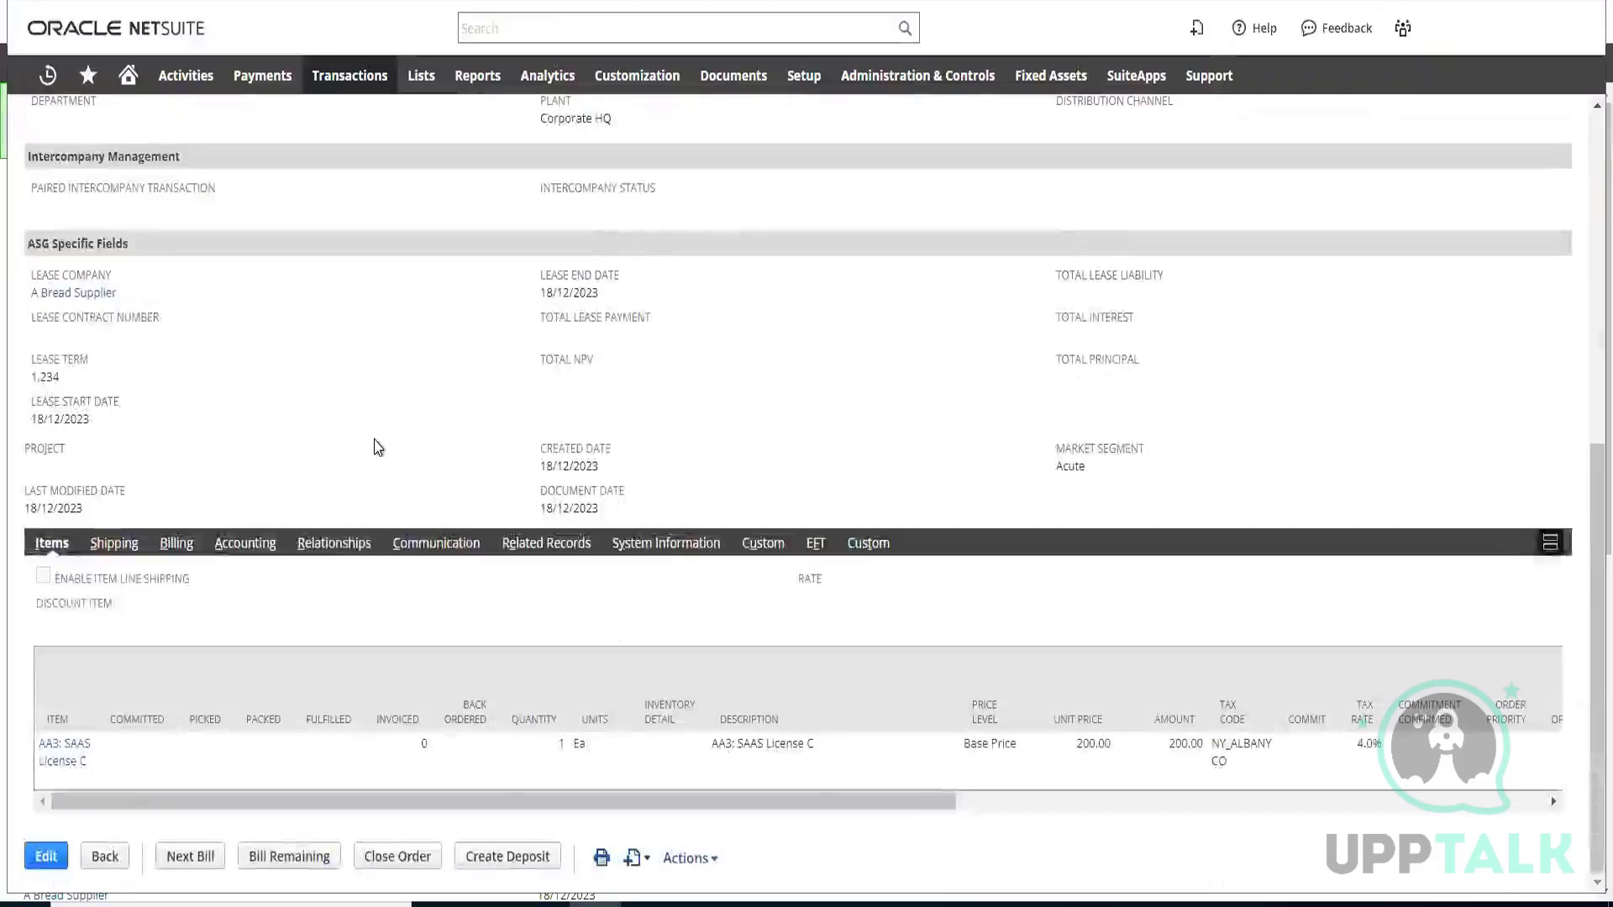
{"action": "scroll", "coordinate": [374, 446], "scroll_direction": "up", "scroll_amount": 7}
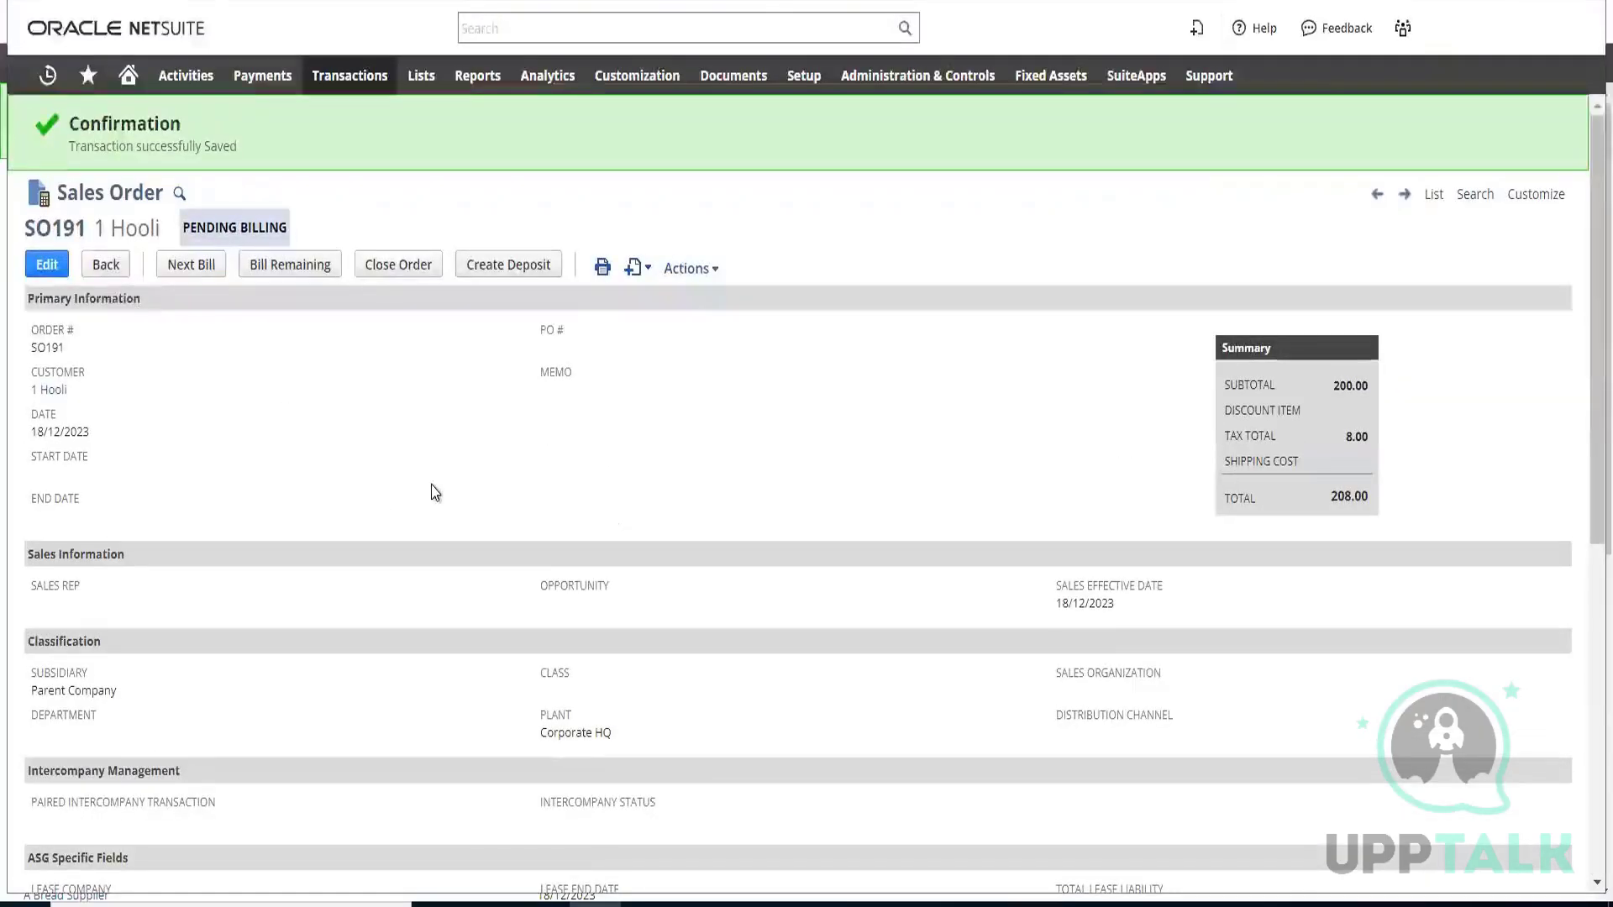
{"action": "scroll", "coordinate": [433, 484], "scroll_direction": "down", "scroll_amount": 7}
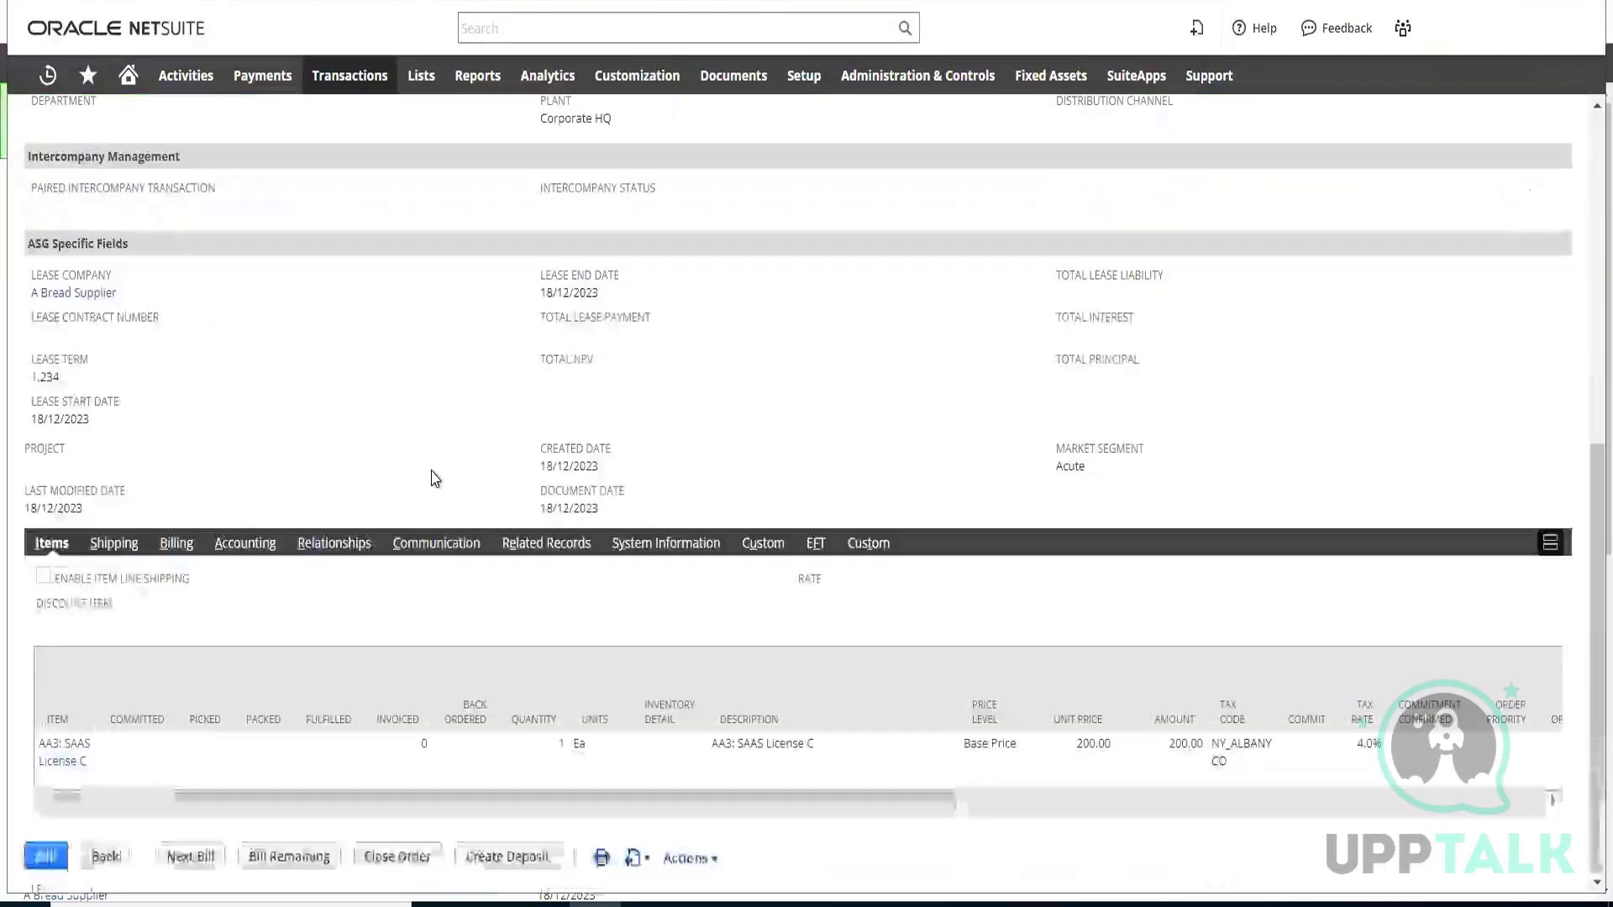
{"action": "right_click", "coordinate": [72, 746]}
{"action": "left_click", "coordinate": [172, 471]}
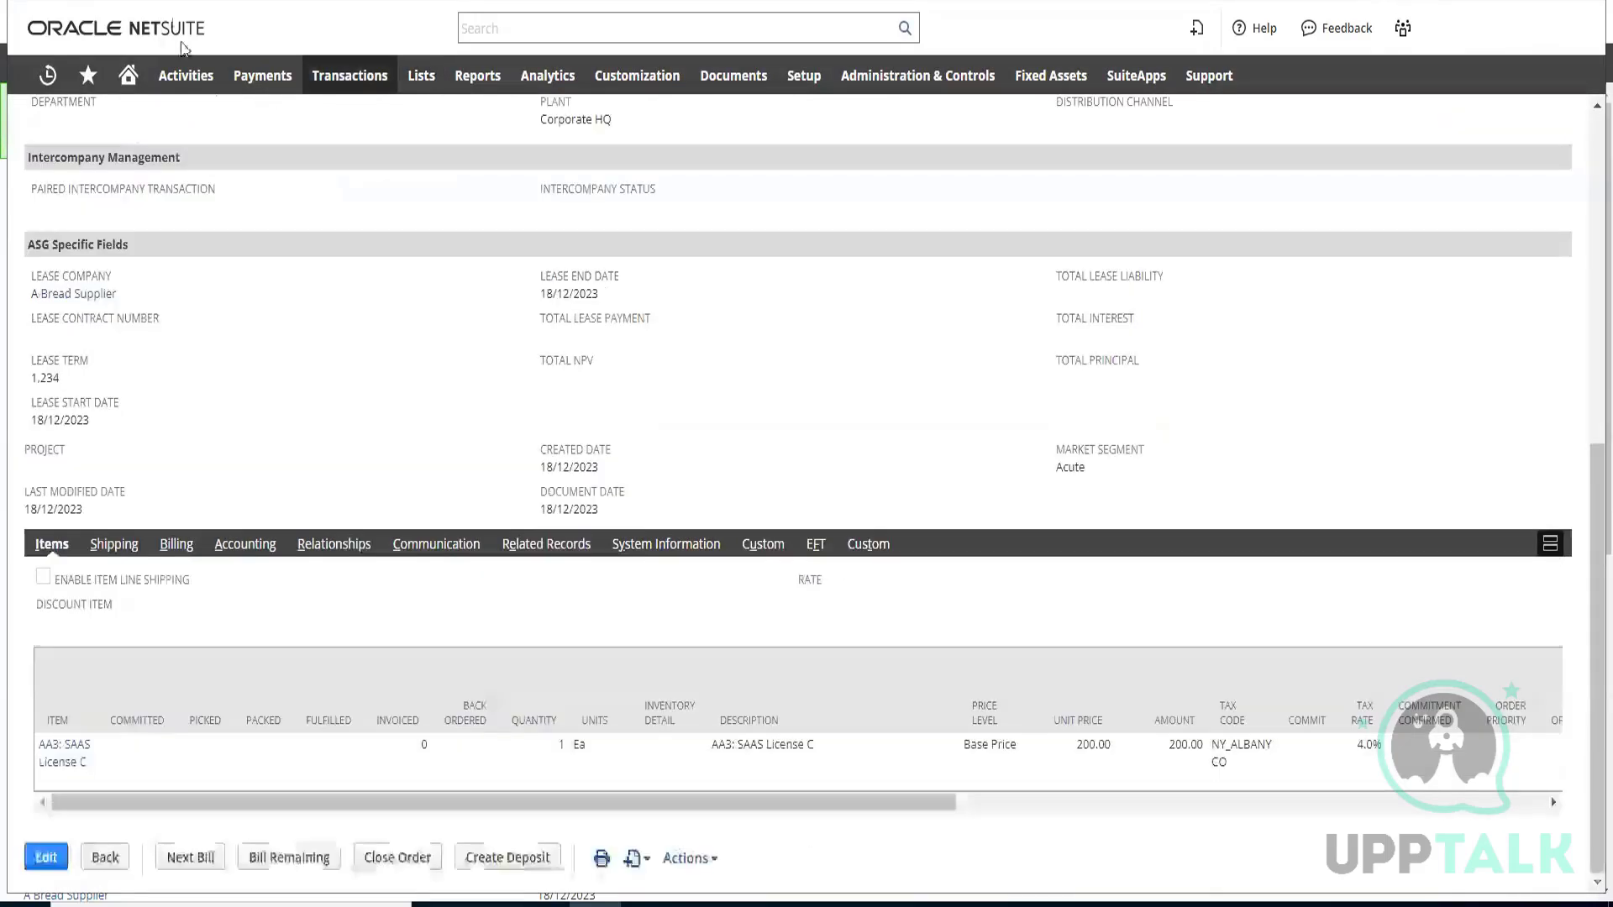
{"action": "scroll", "coordinate": [324, 306], "scroll_direction": "up", "scroll_amount": 5}
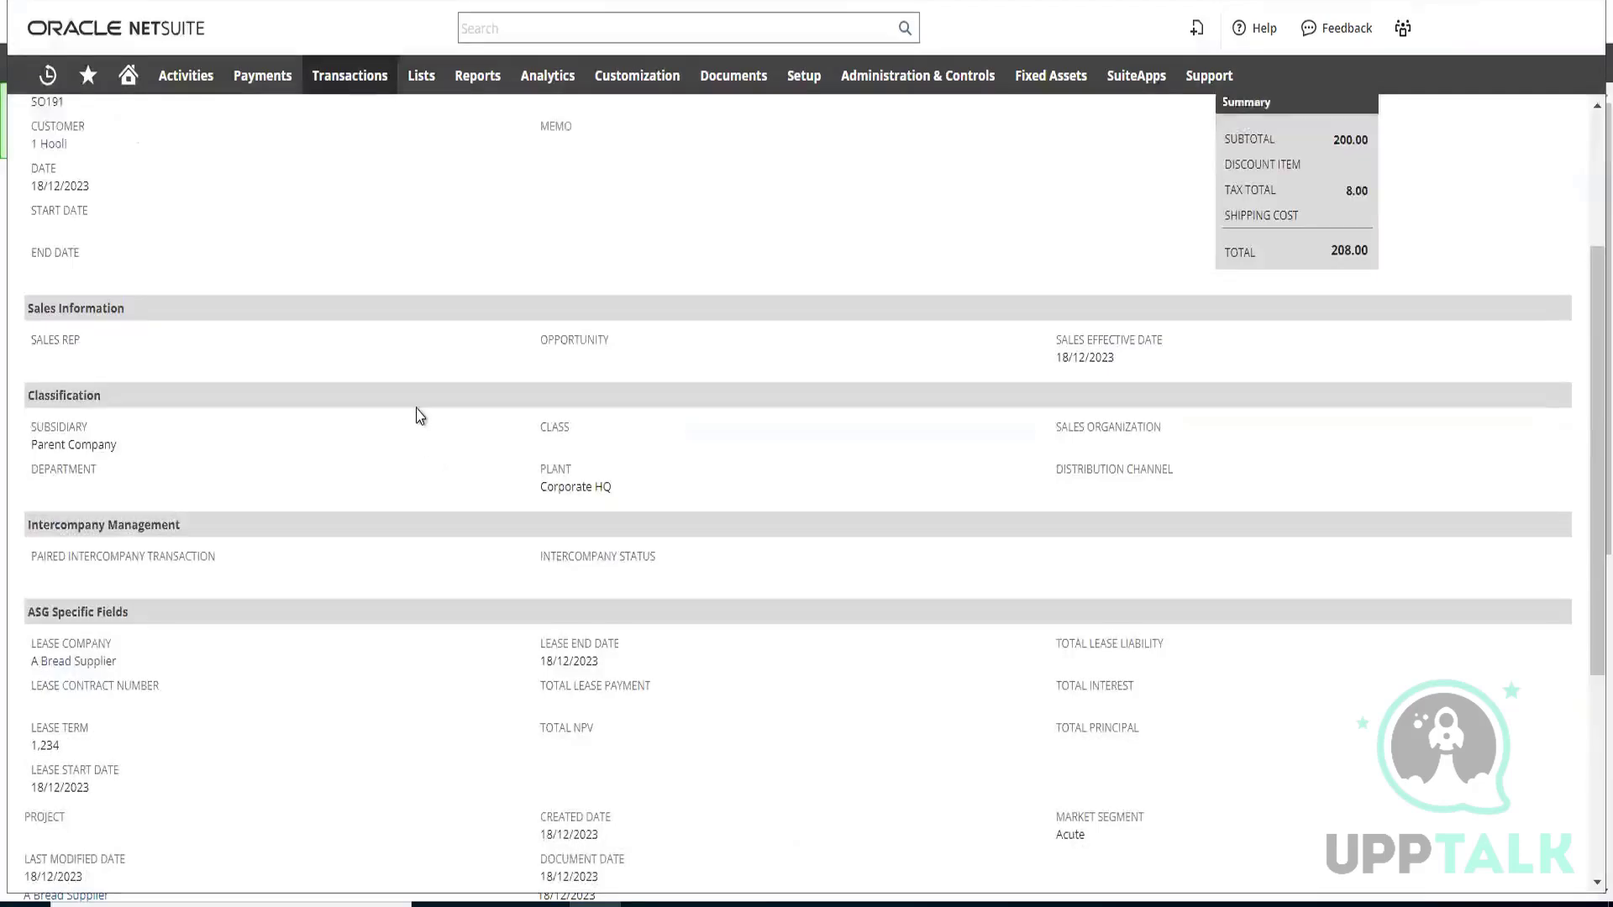
{"action": "scroll", "coordinate": [414, 414], "scroll_direction": "down", "scroll_amount": 5}
{"action": "scroll", "coordinate": [360, 657], "scroll_direction": "up", "scroll_amount": 8}
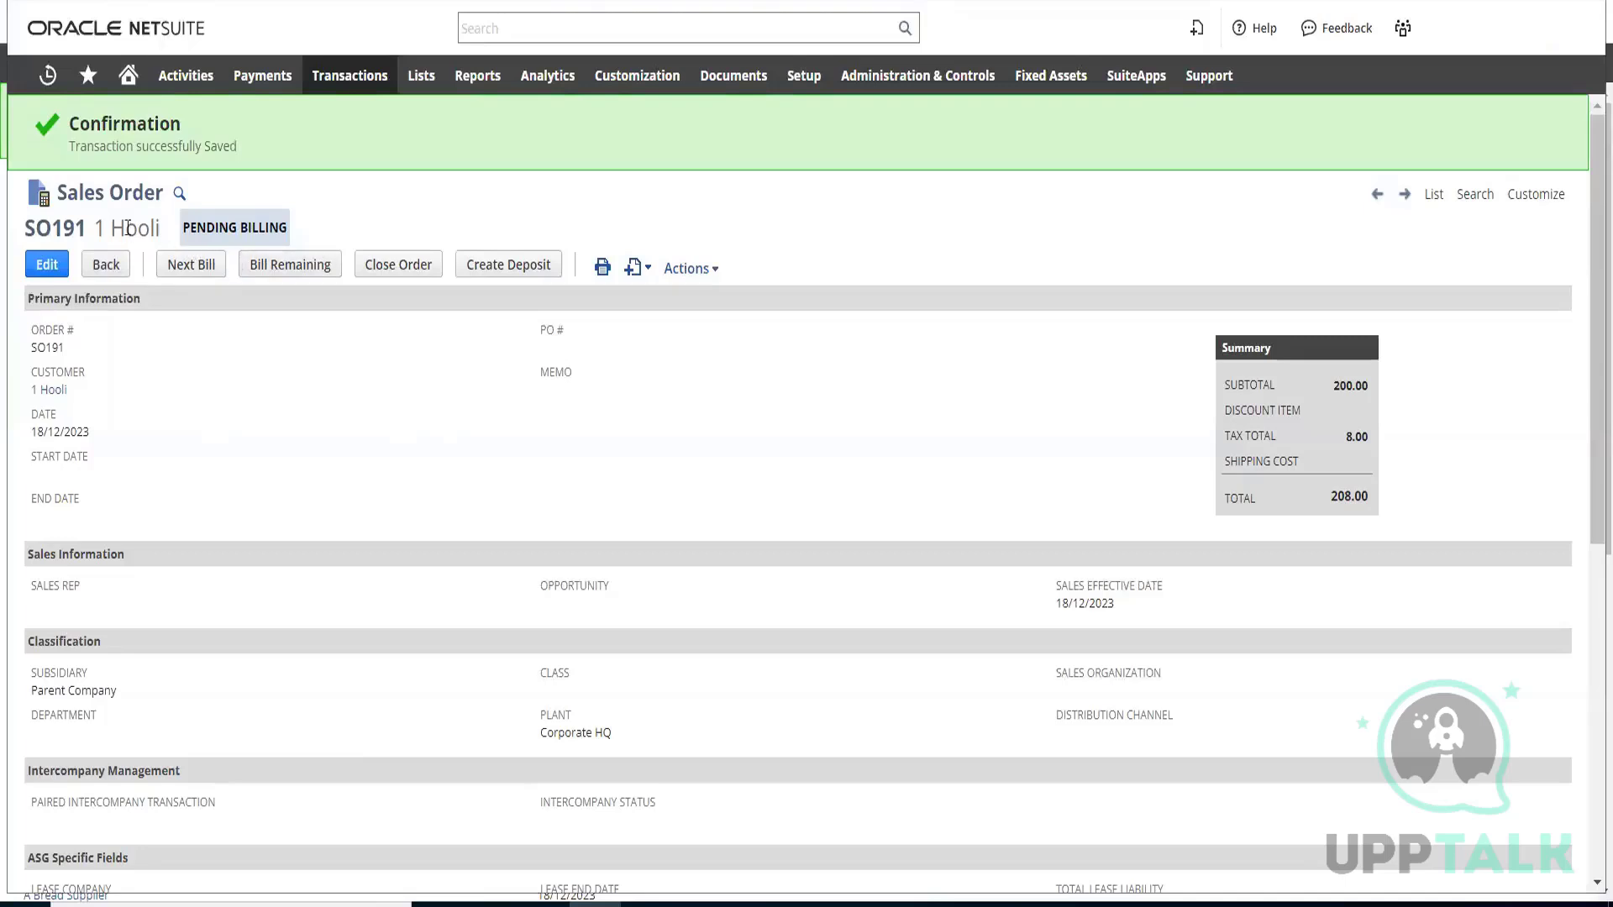
Create the next bill from the sales order and save the resulting invoice for 1 Hooli
{"action": "left_click", "coordinate": [194, 267]}
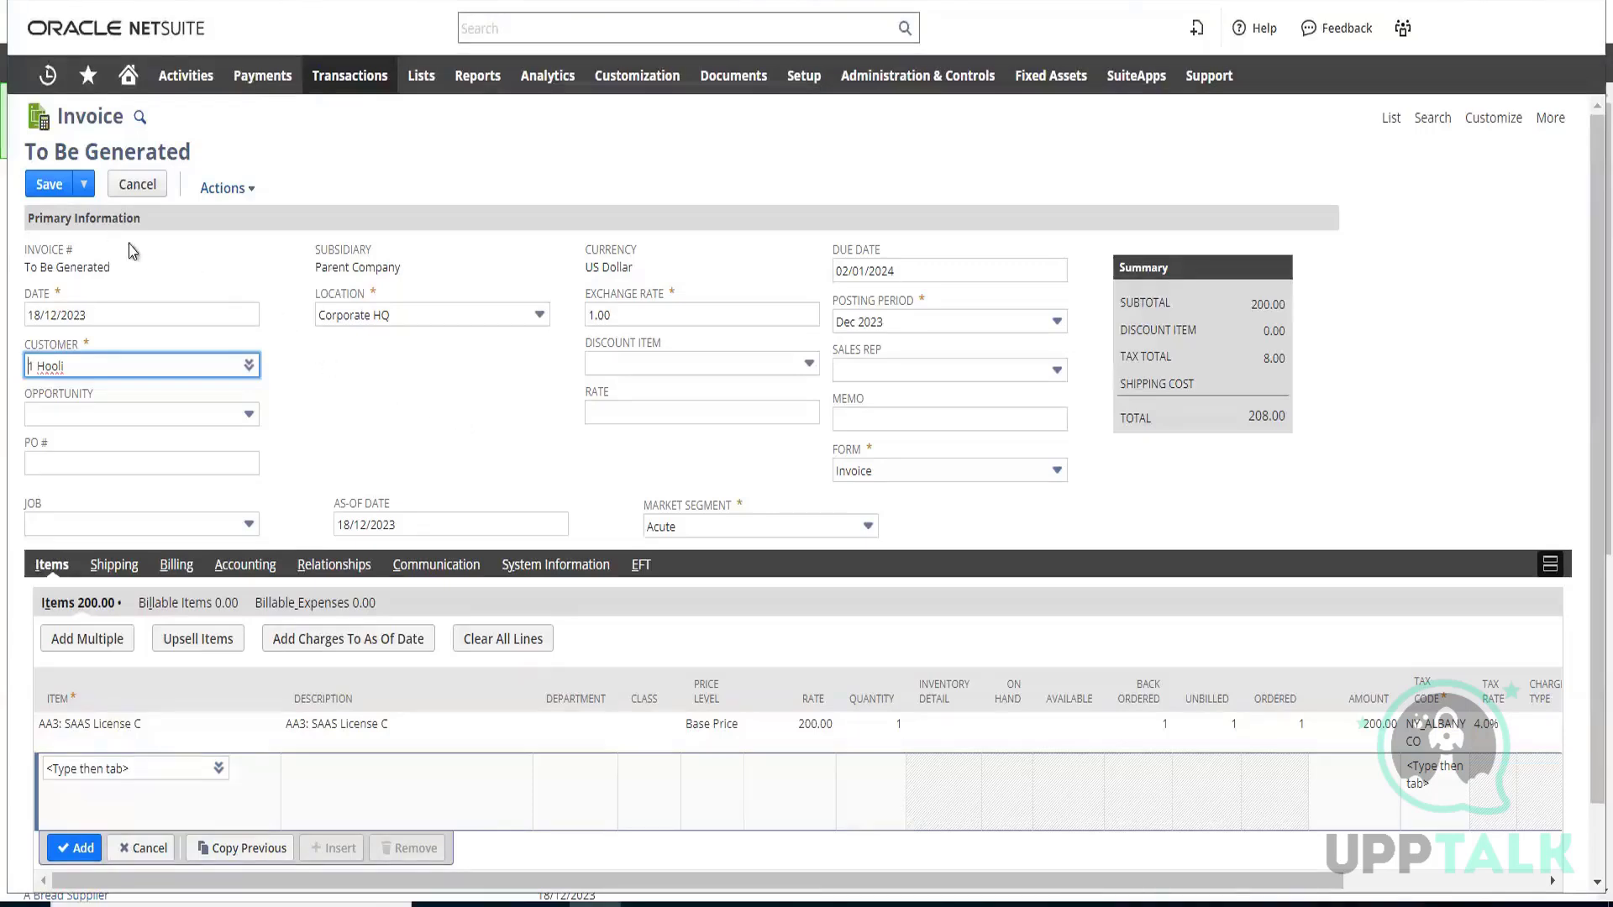
{"action": "left_click", "coordinate": [56, 186]}
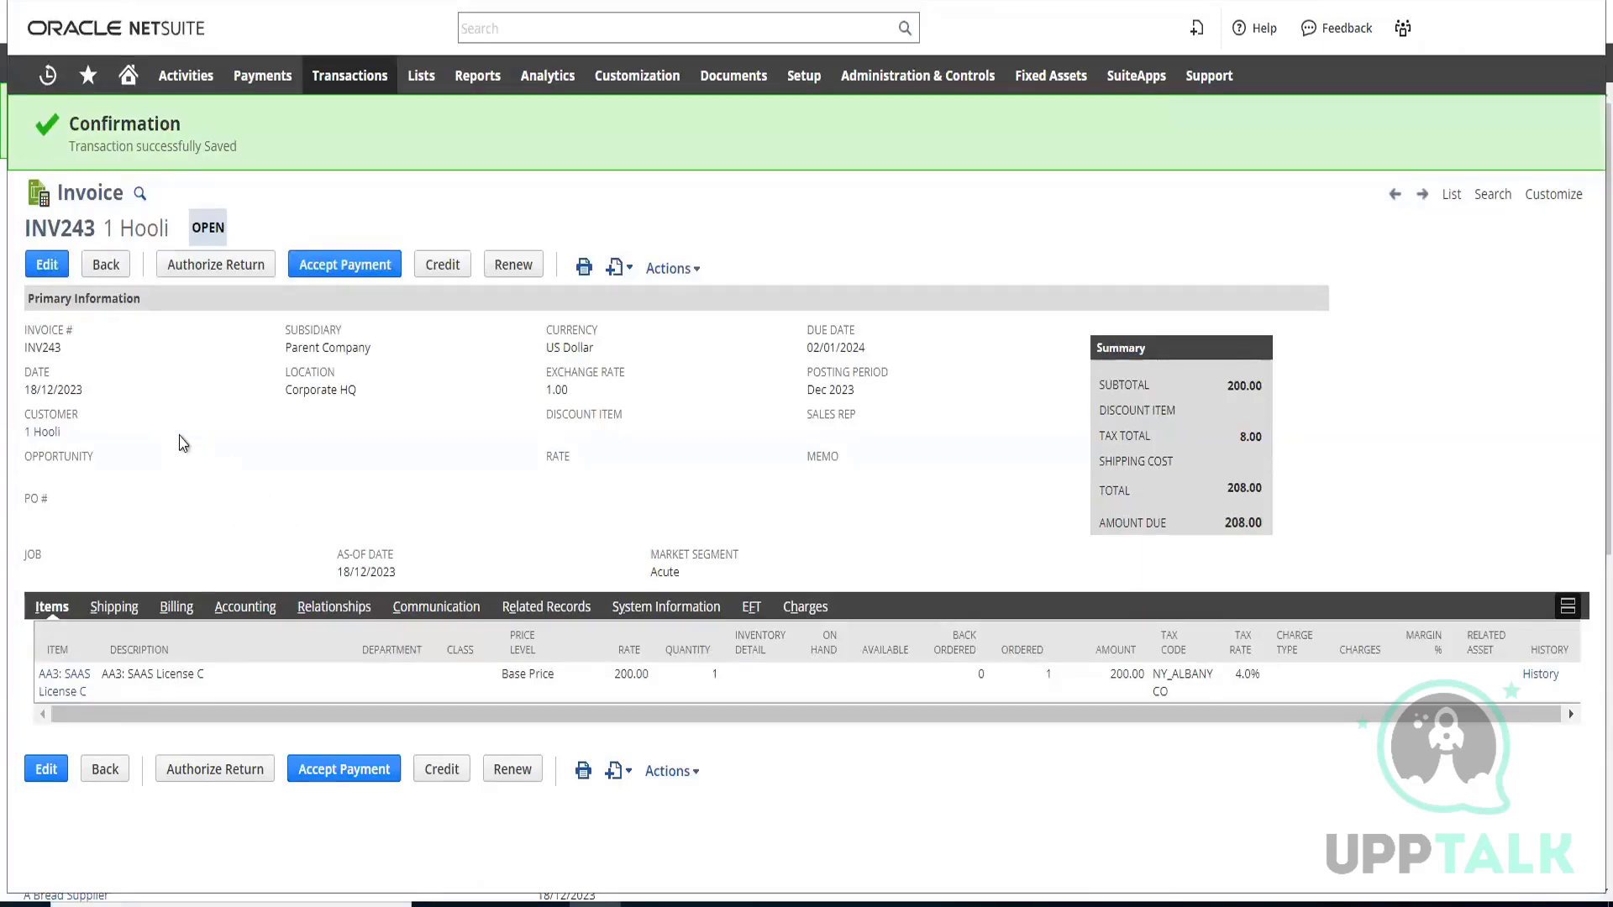
Start accepting a customer payment against the saved 1 Hooli invoice
{"action": "left_click", "coordinate": [361, 275]}
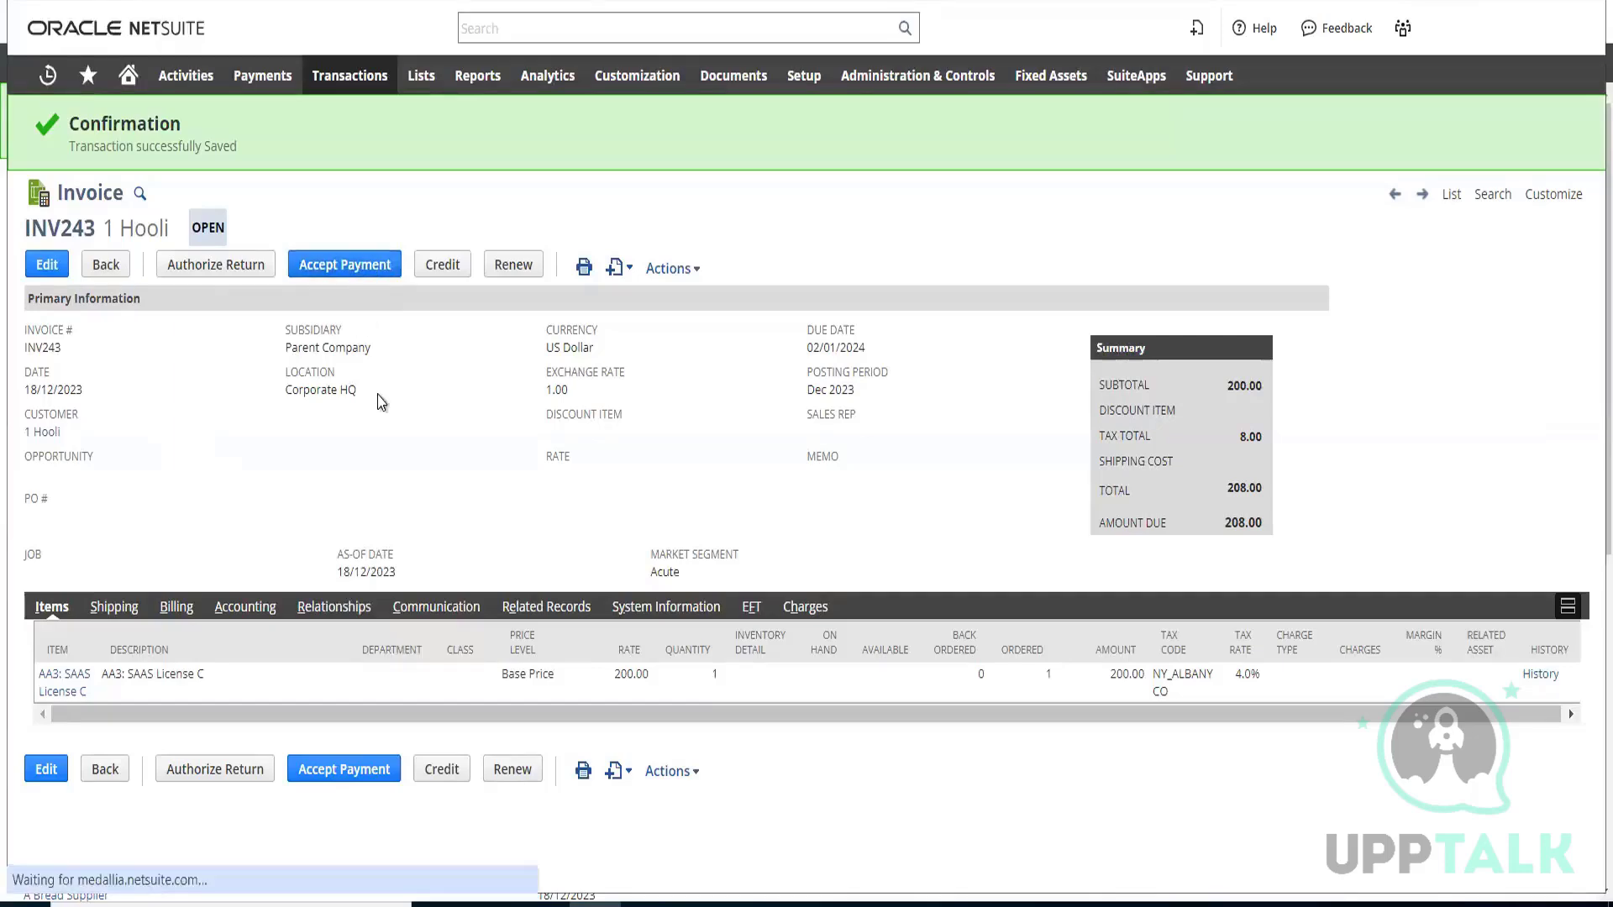
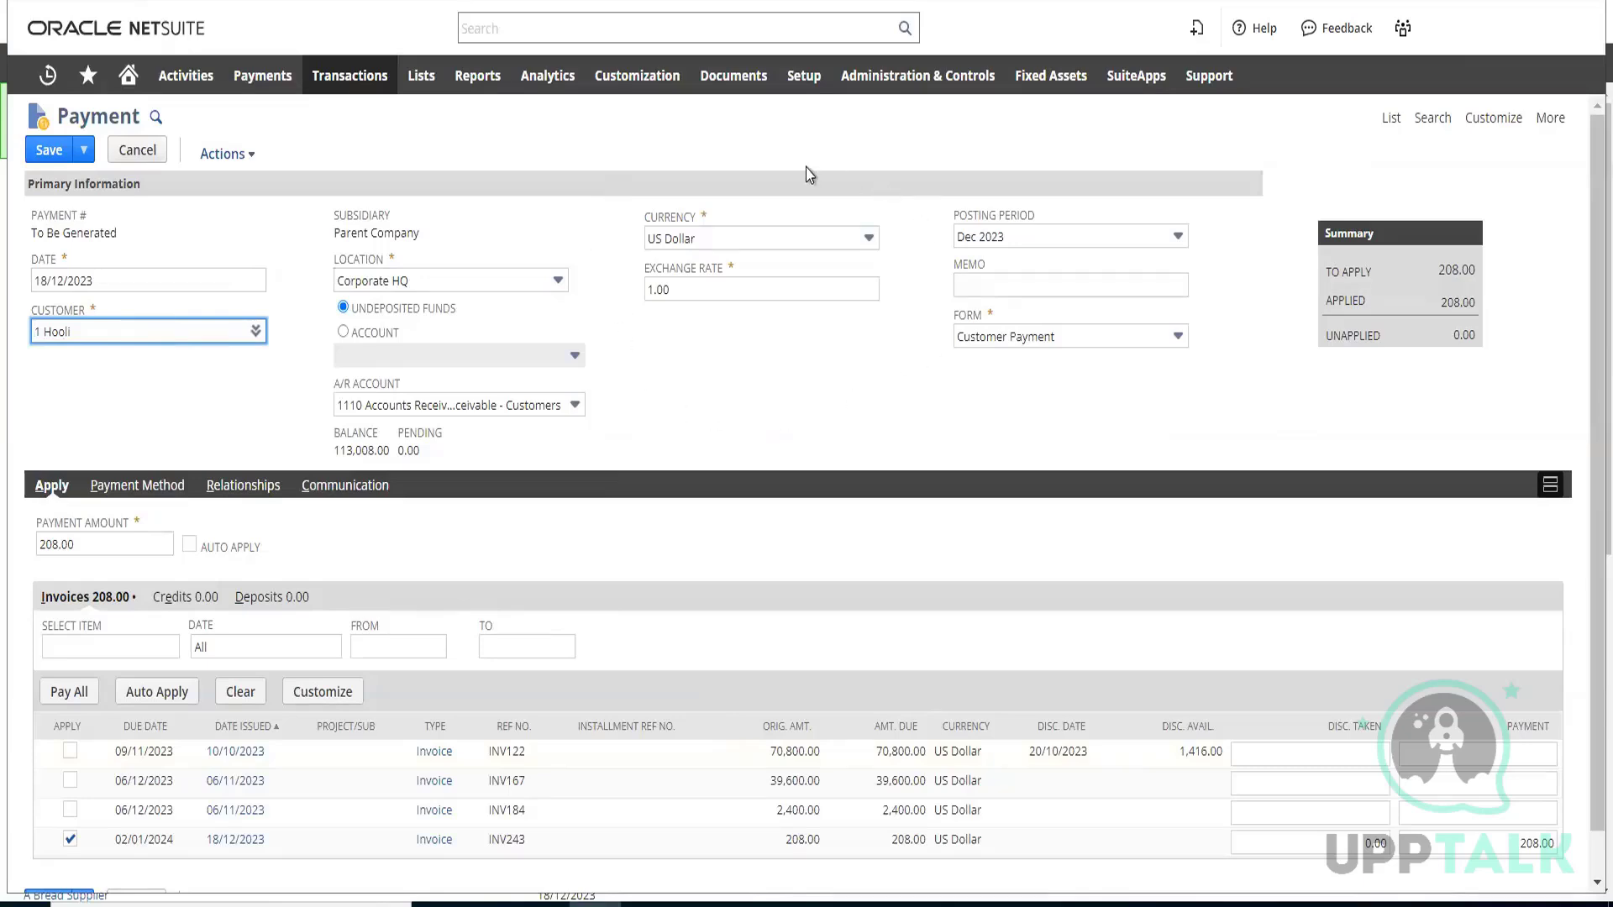
Examine the customization options for lists, records and fields, including the transaction body and transaction line field types
{"action": "mouse_move", "coordinate": [643, 77]}
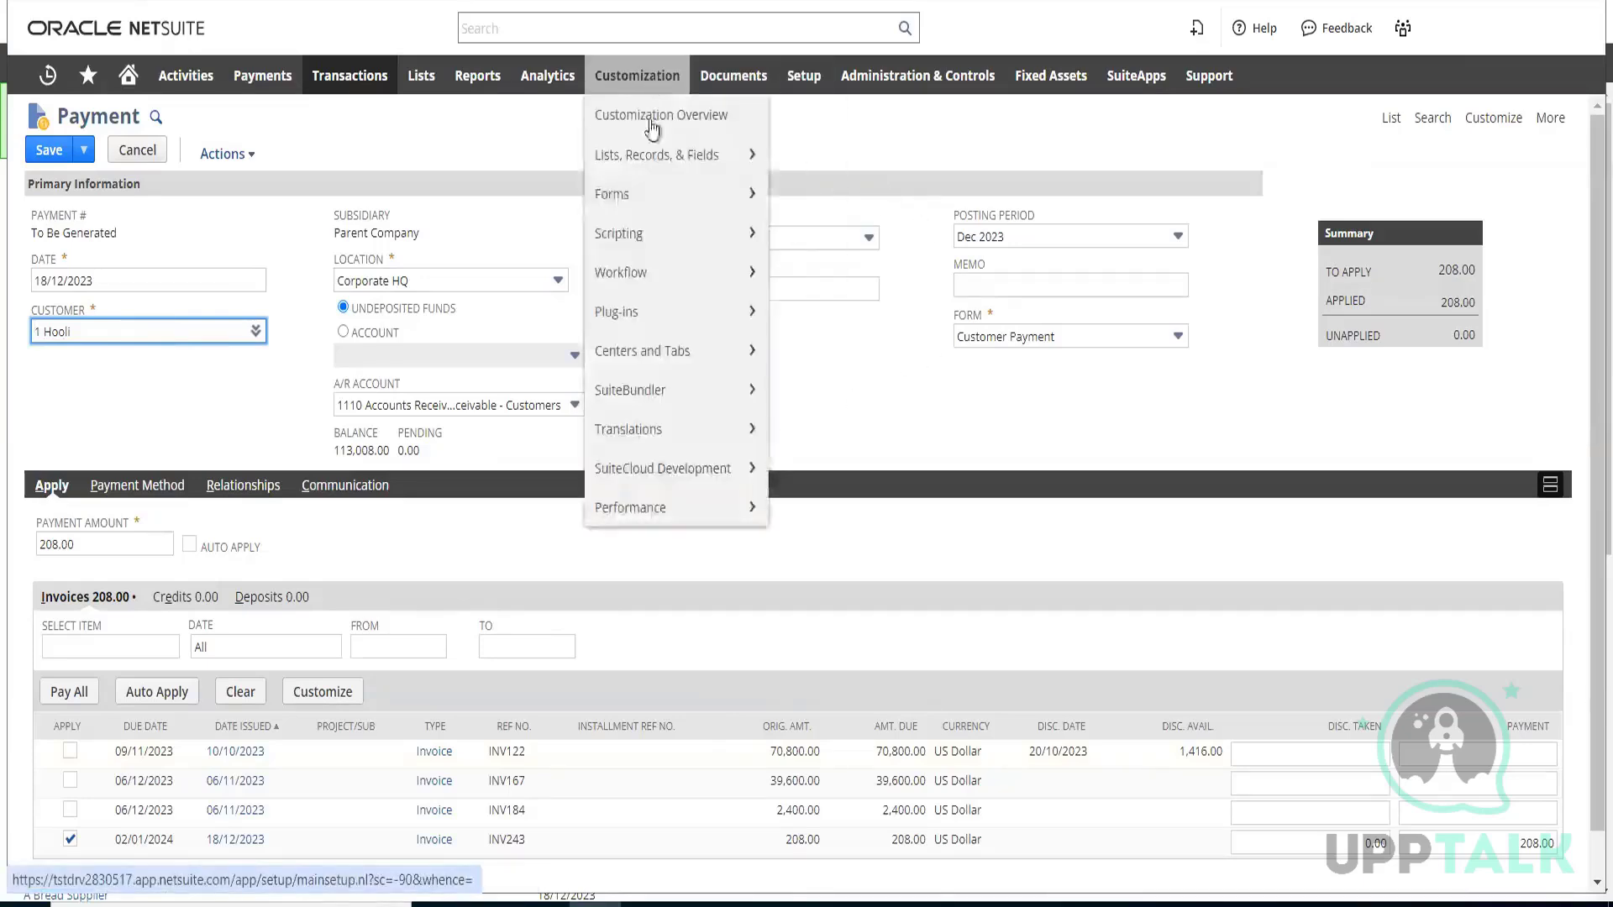
{"action": "mouse_move", "coordinate": [658, 194]}
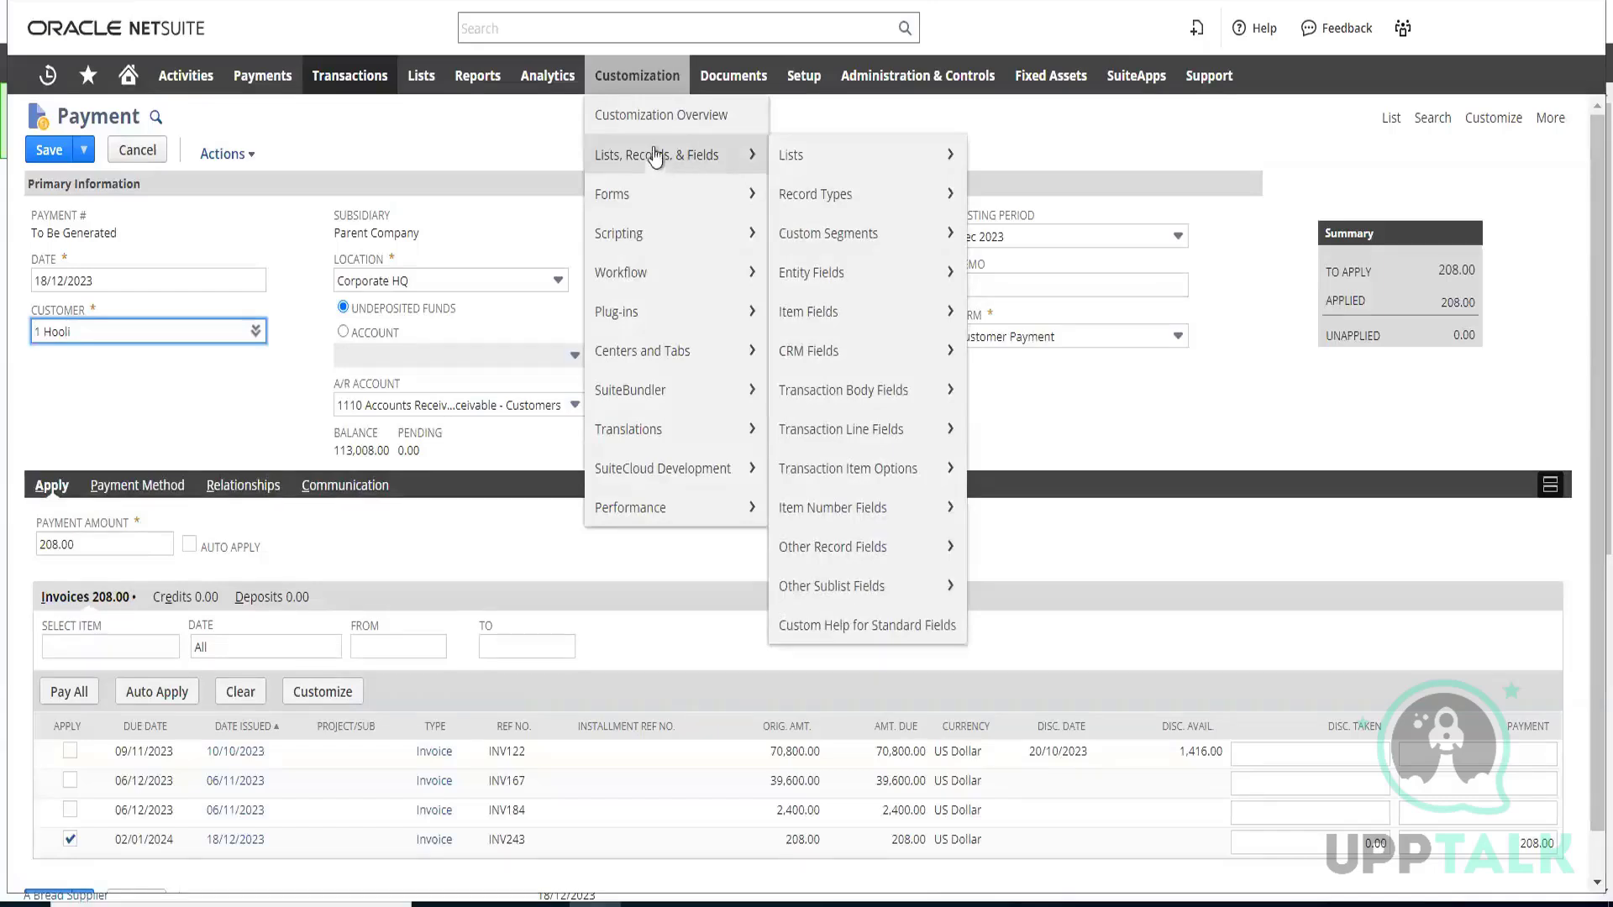
{"action": "left_click", "coordinate": [494, 152]}
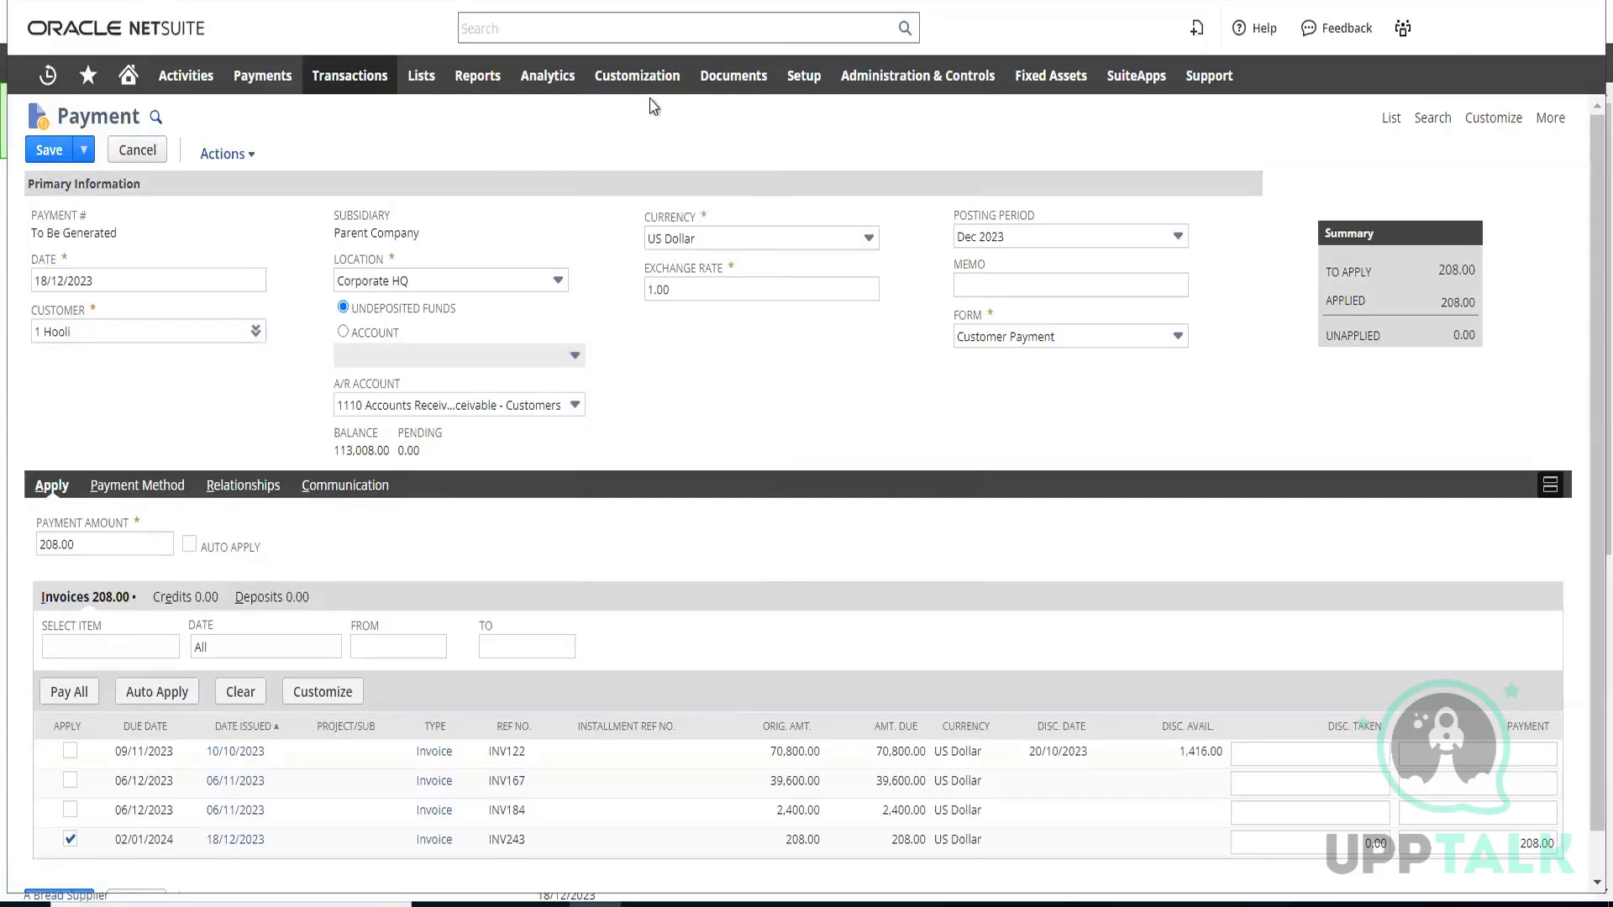
{"action": "mouse_move", "coordinate": [644, 84]}
{"action": "mouse_move", "coordinate": [697, 157]}
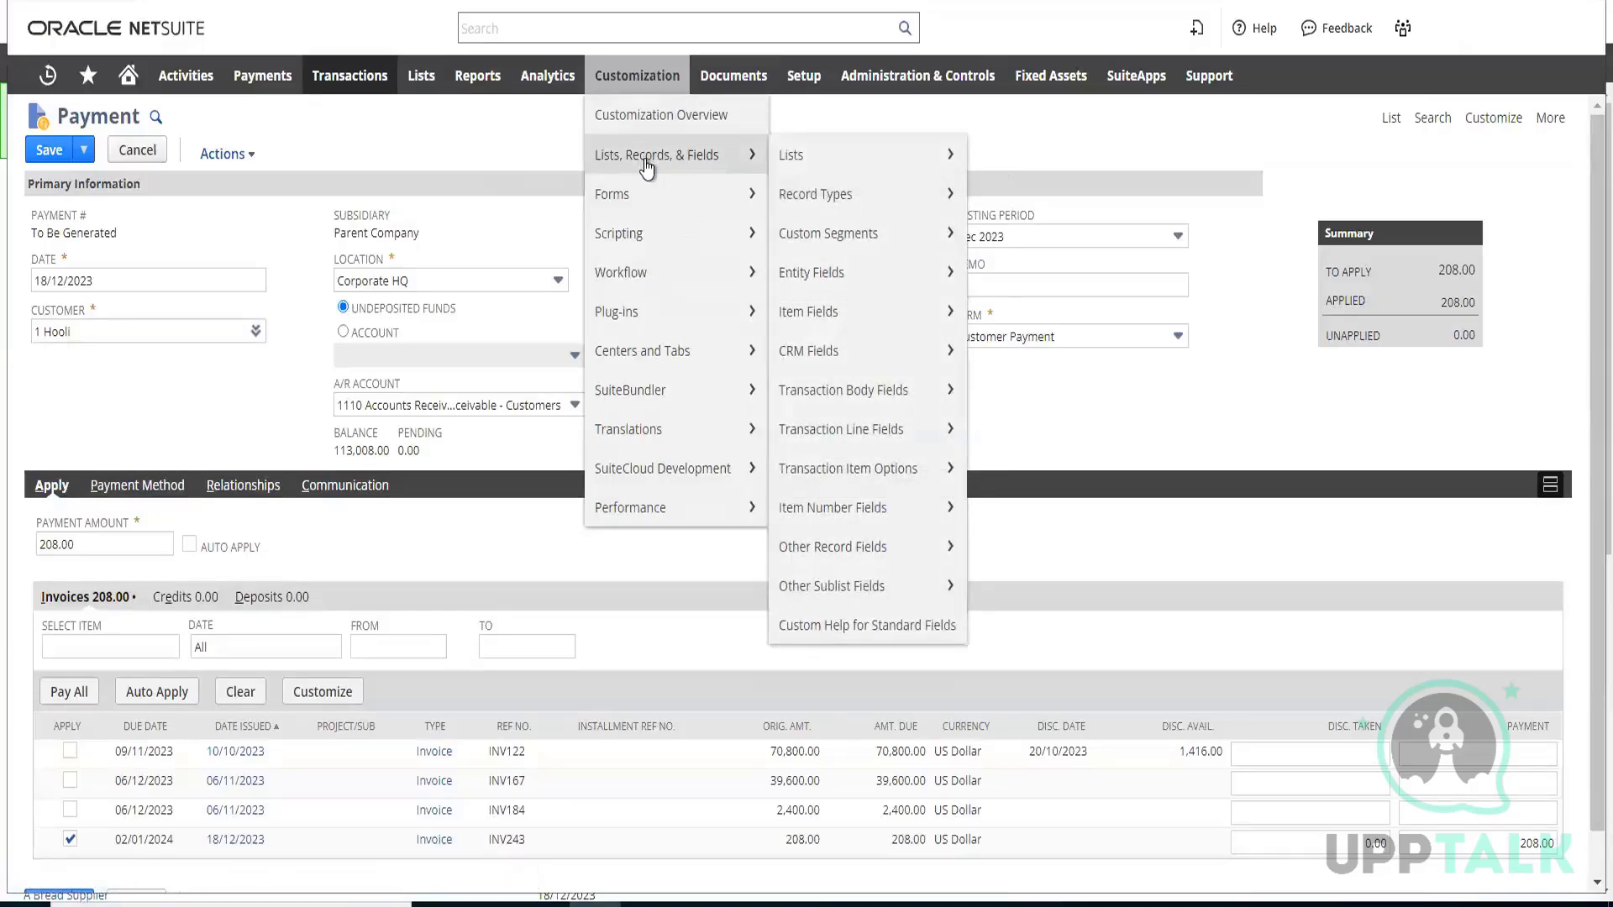
{"action": "mouse_move", "coordinate": [857, 168]}
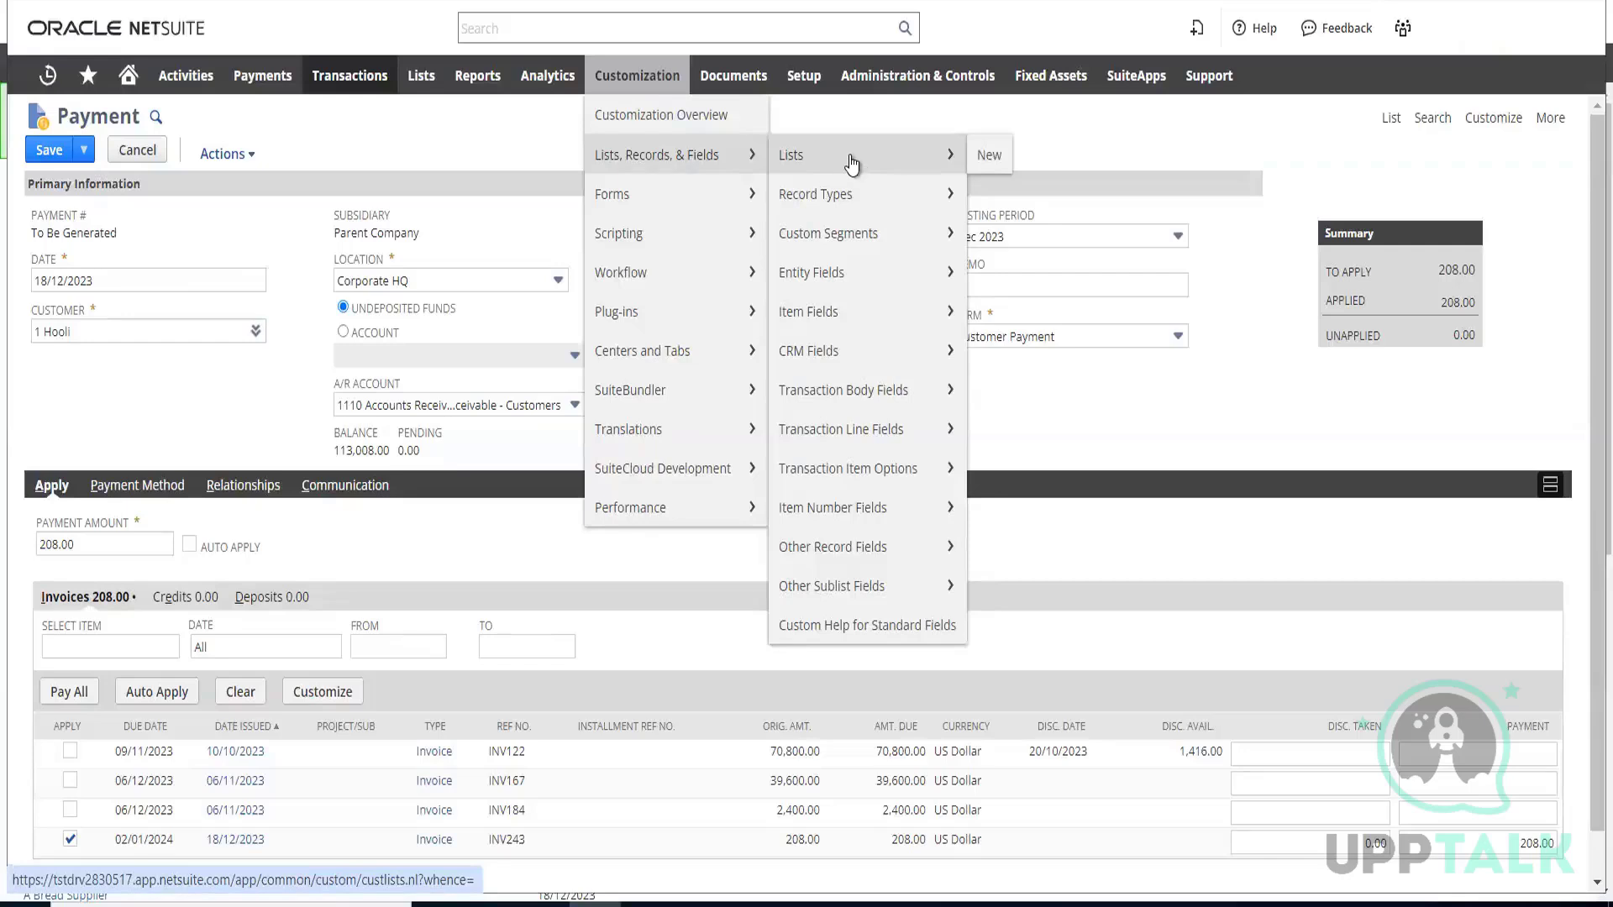
{"action": "mouse_move", "coordinate": [846, 316]}
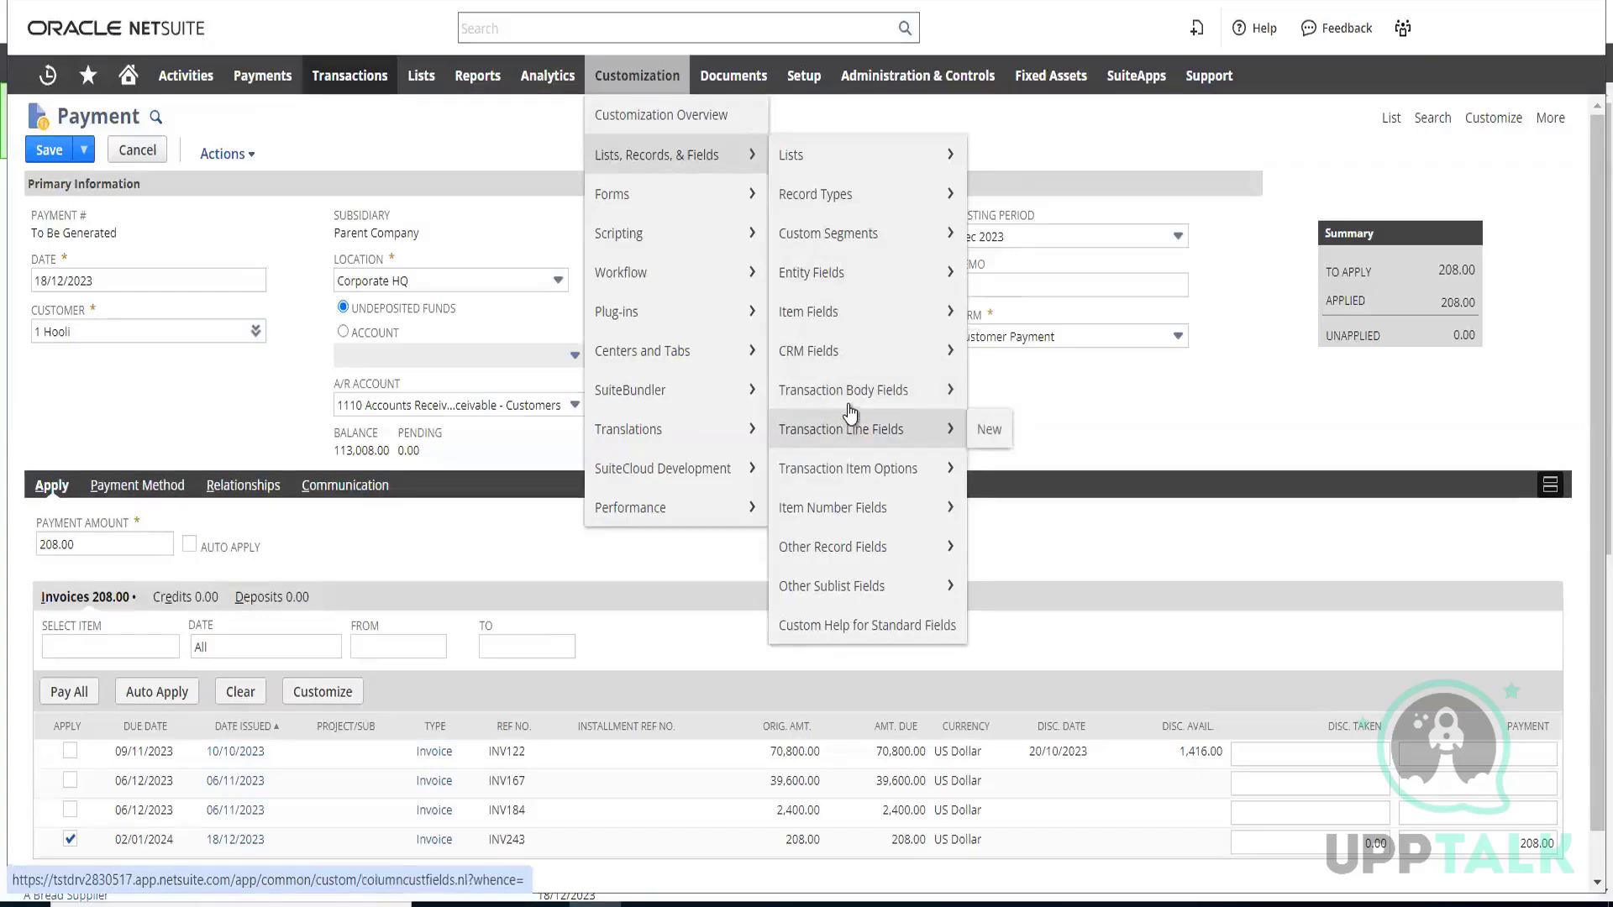
{"action": "mouse_move", "coordinate": [851, 413]}
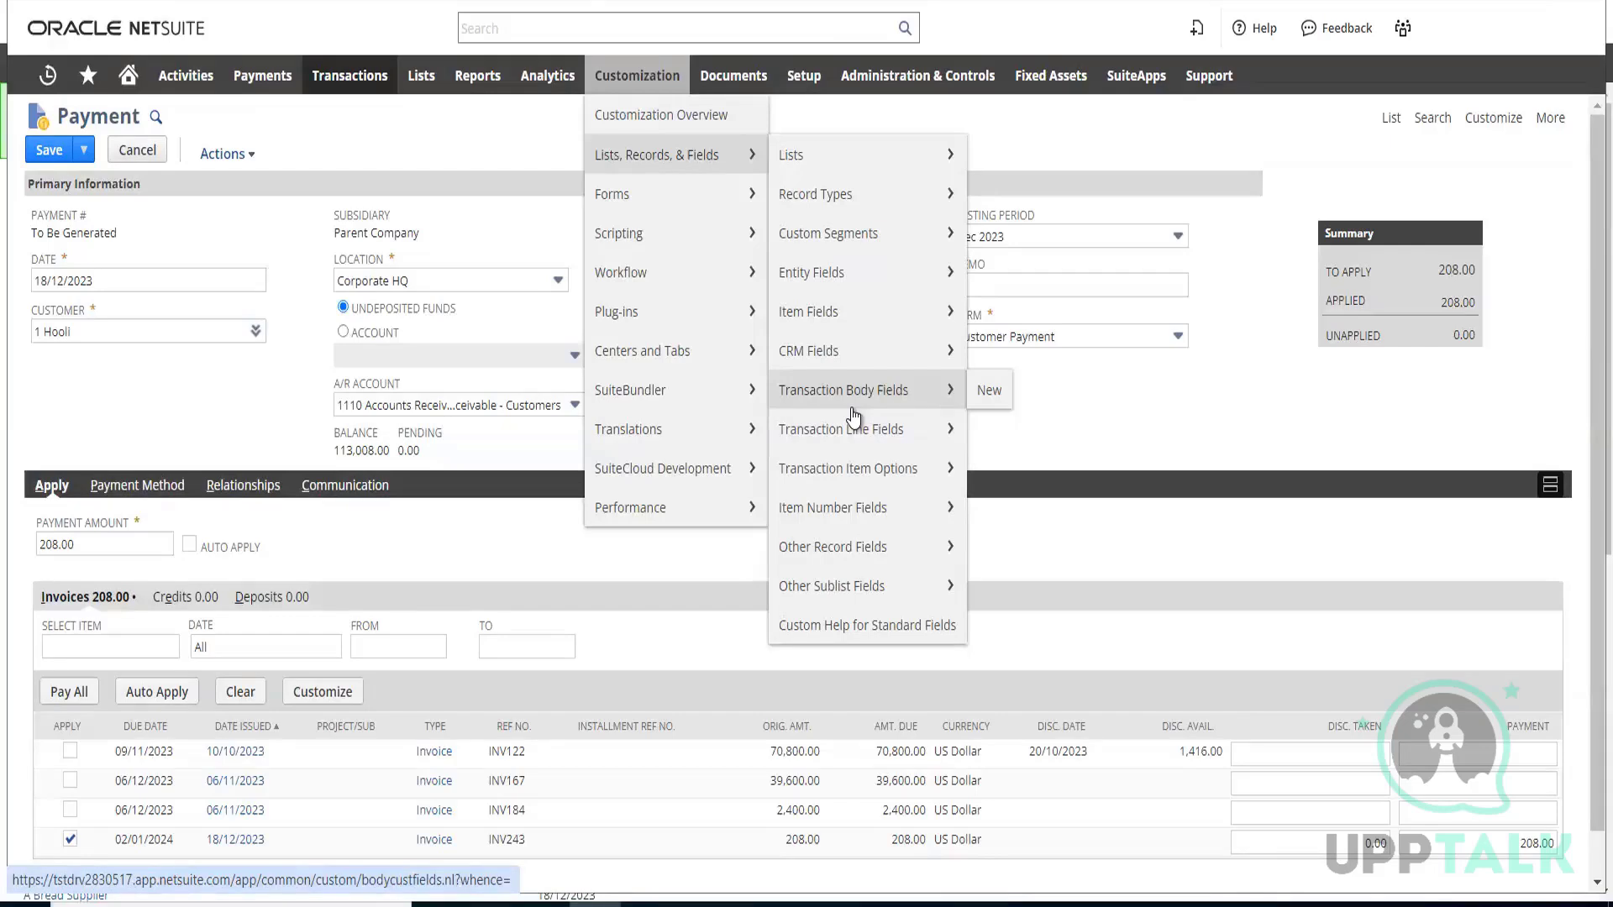
{"action": "mouse_move", "coordinate": [803, 284]}
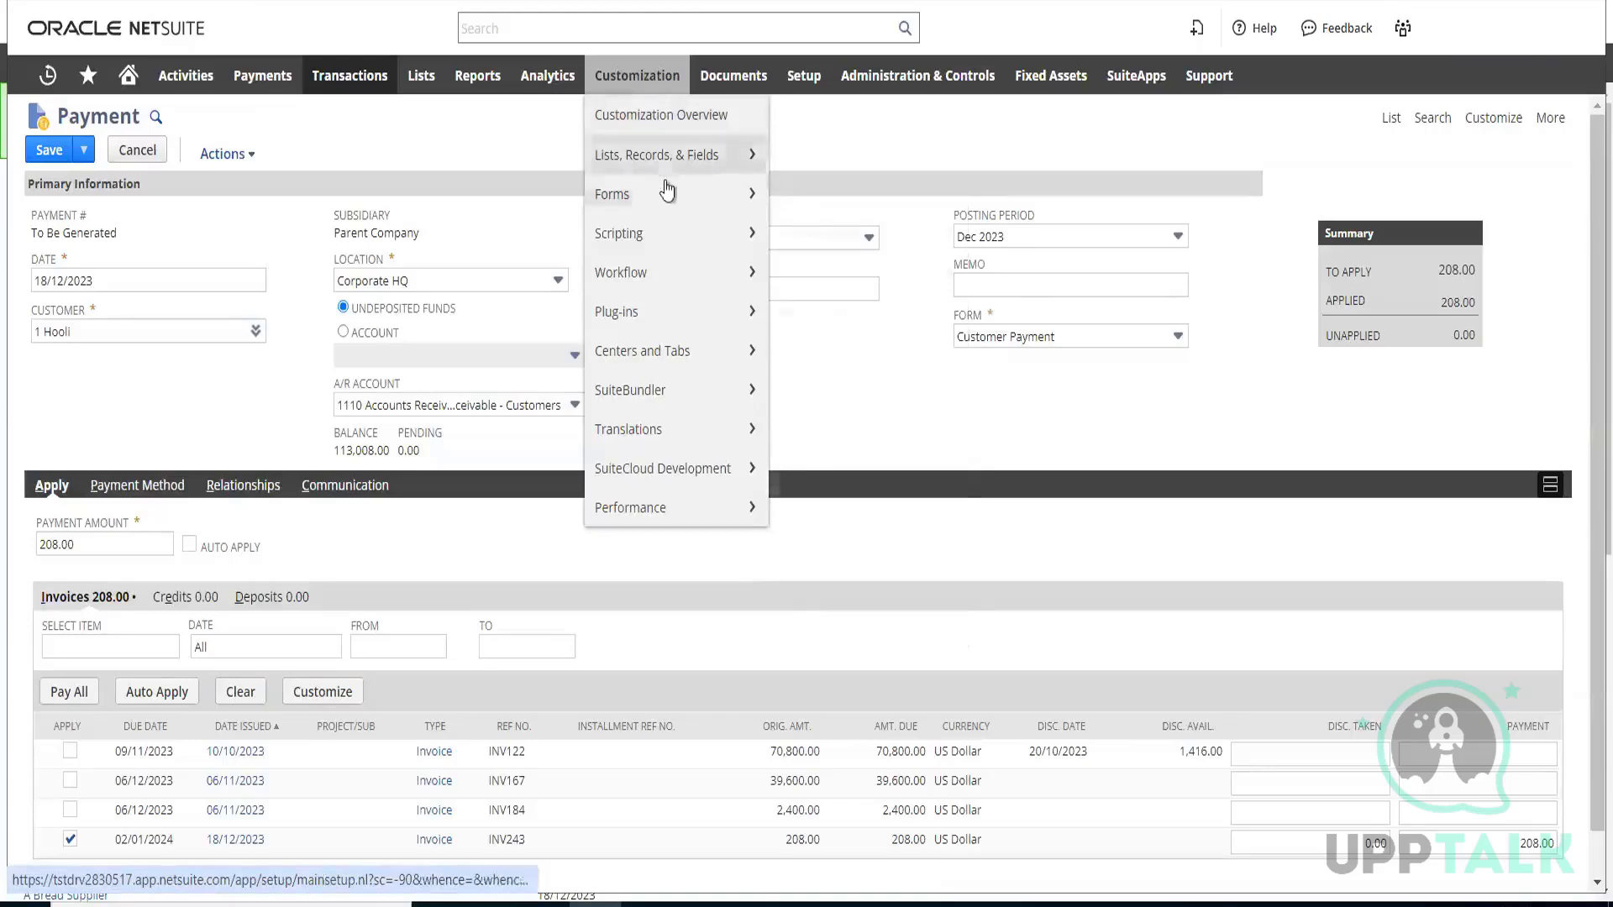
{"action": "mouse_move", "coordinate": [673, 159]}
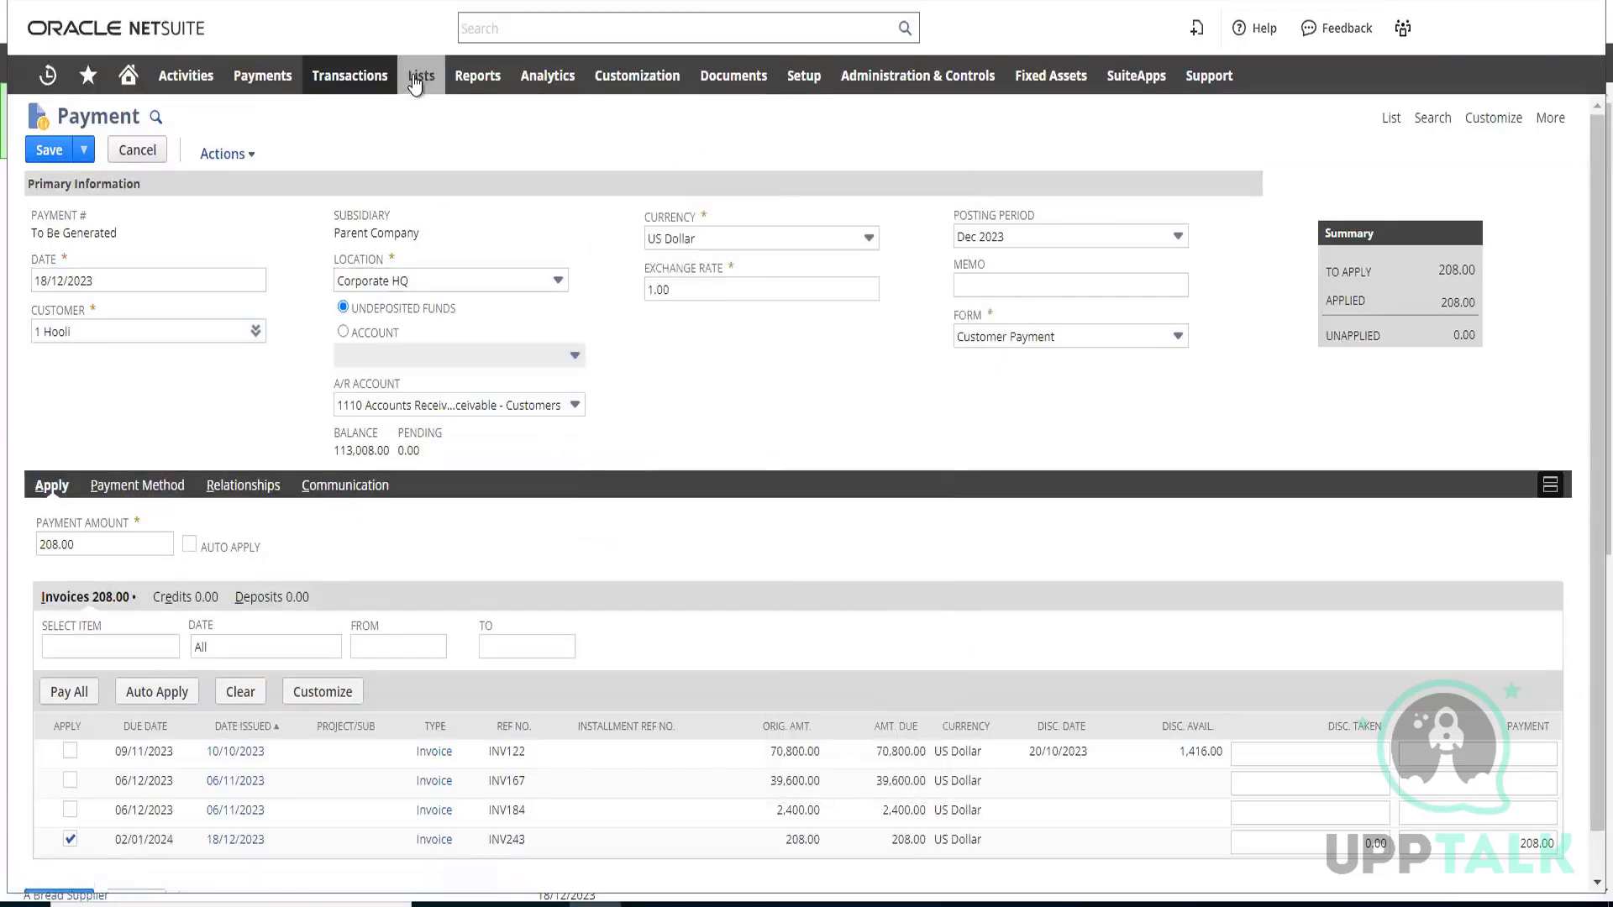
Open the accounting Items list in a separate browser tab and examine the item records
{"action": "mouse_move", "coordinate": [416, 81]}
{"action": "mouse_move", "coordinate": [437, 156]}
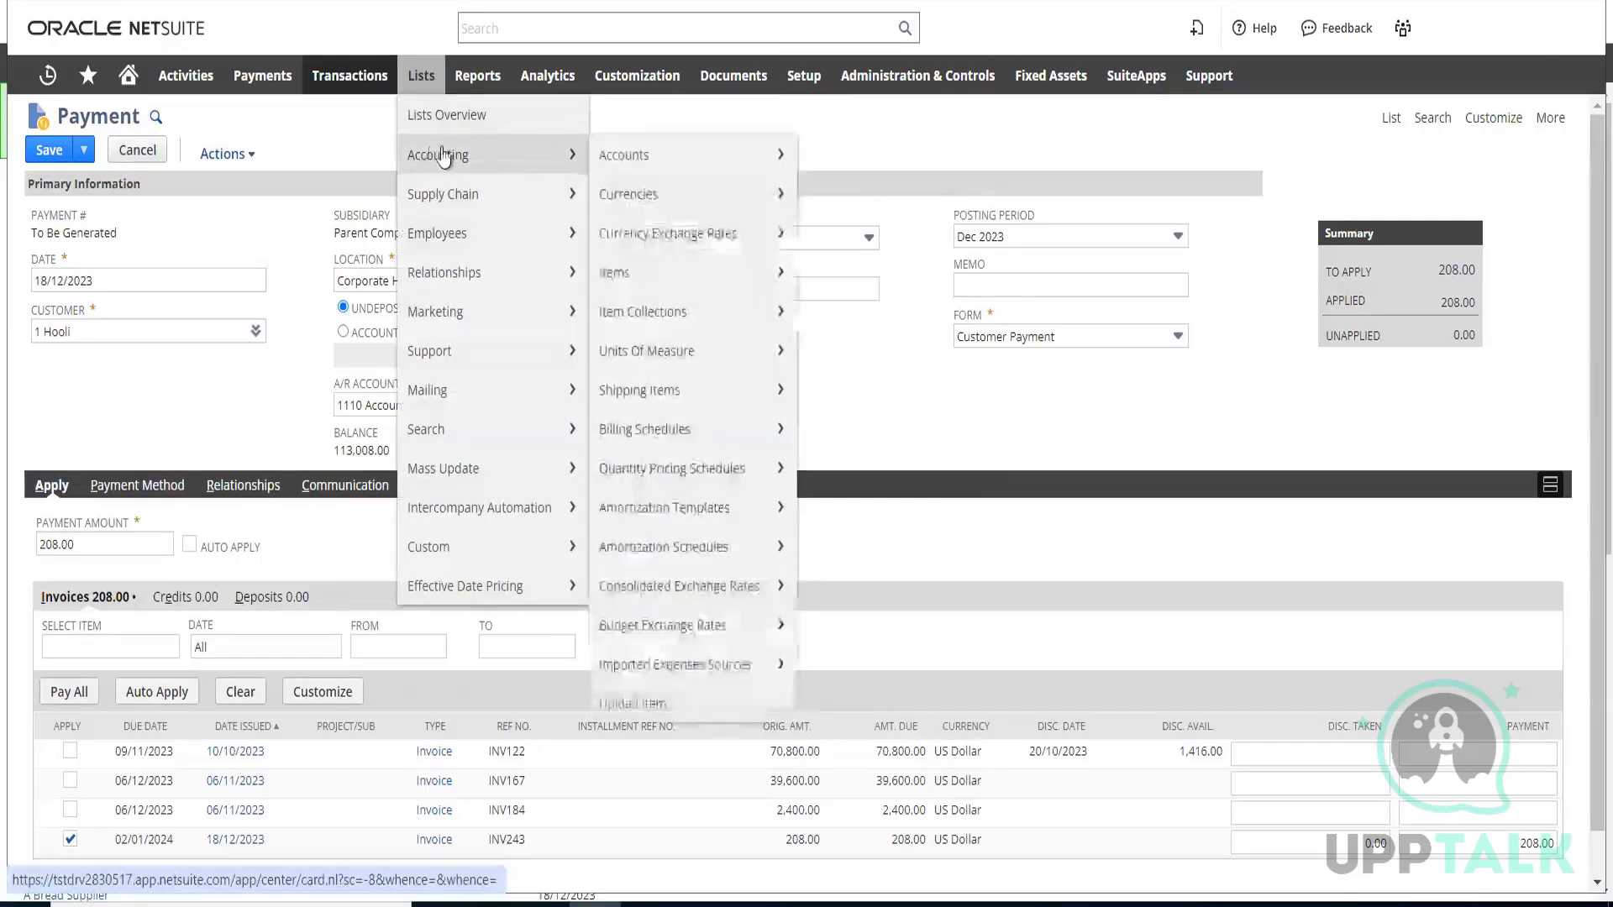
{"action": "right_click", "coordinate": [657, 282]}
{"action": "key", "text": "Escape"}
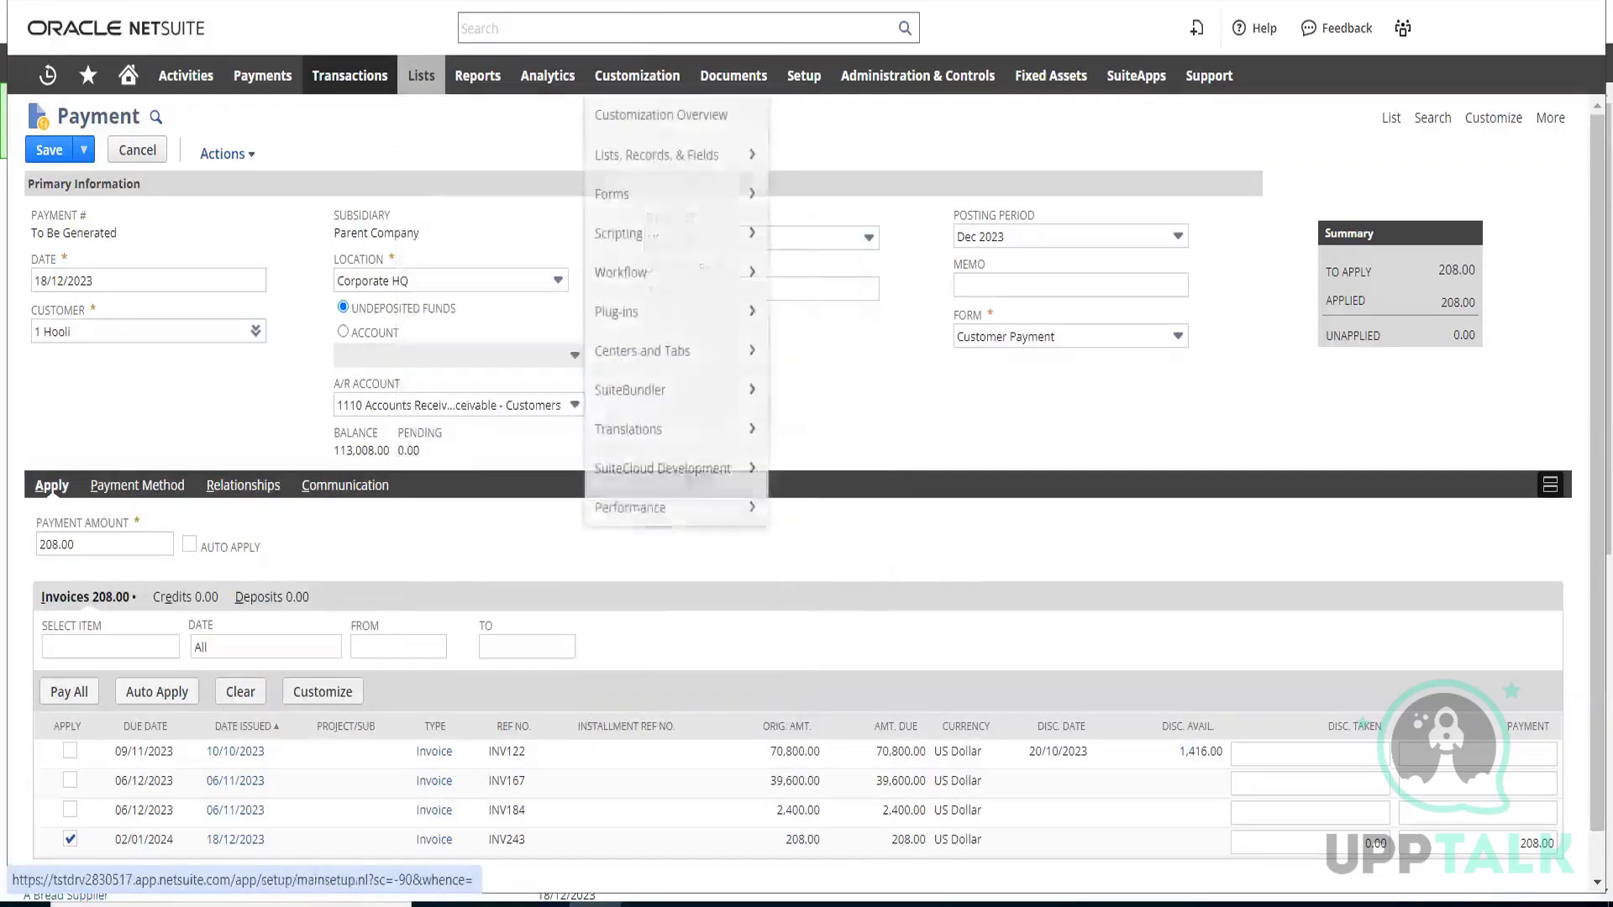
{"action": "left_click", "coordinate": [622, 1]}
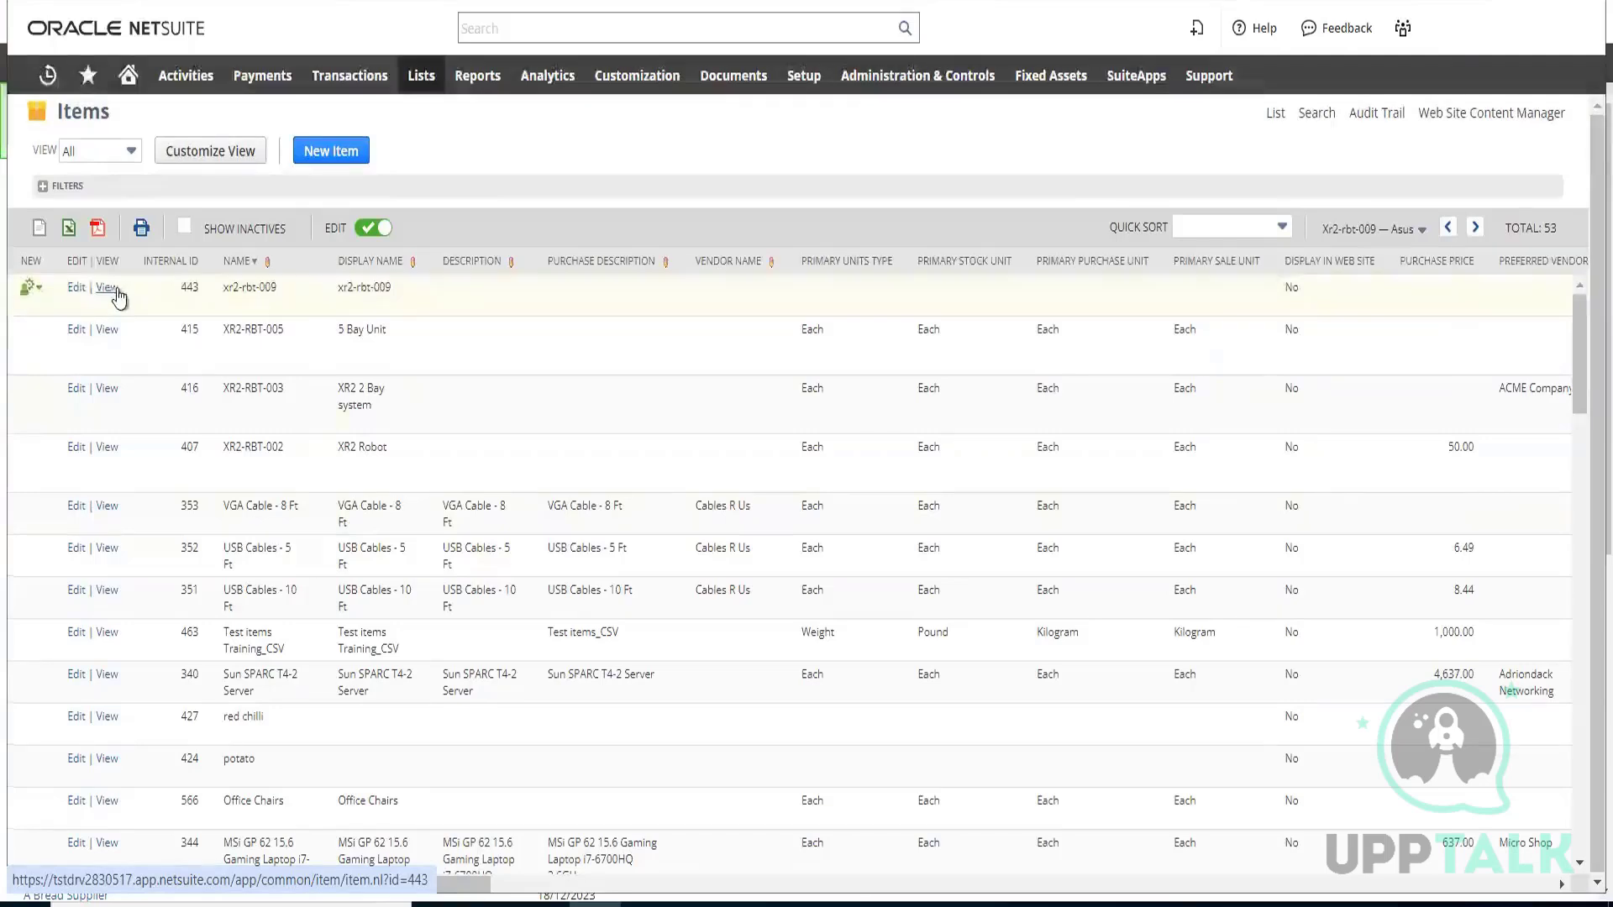
{"action": "mouse_move", "coordinate": [239, 345]}
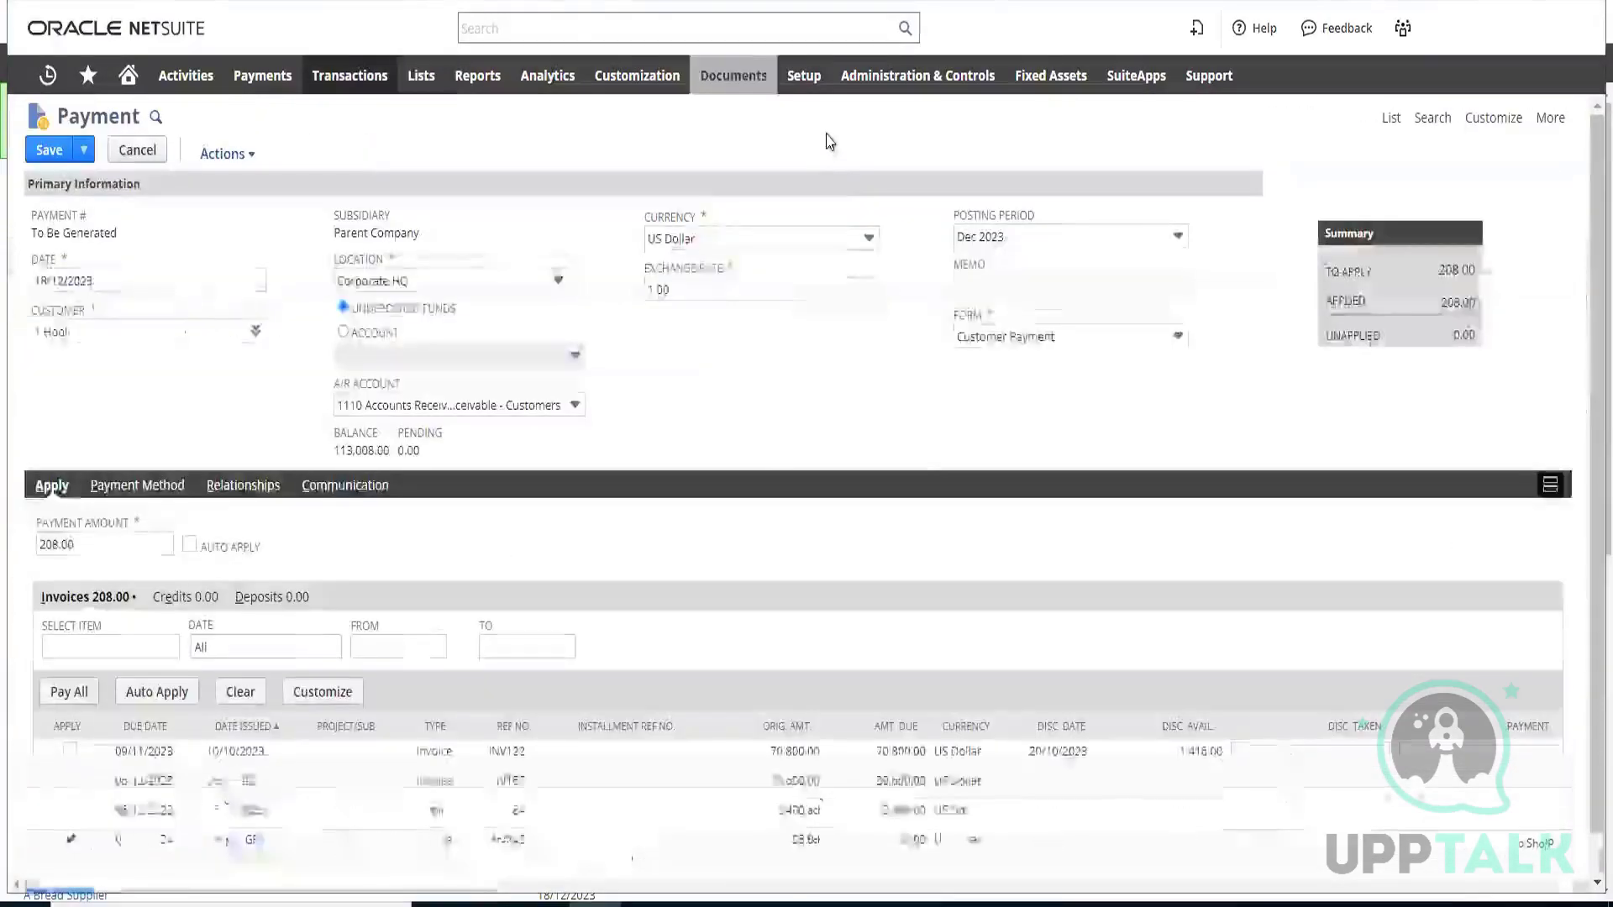
Return to the payment page and start a new custom transaction body field, leaving the payment unsaved
{"action": "mouse_move", "coordinate": [637, 76]}
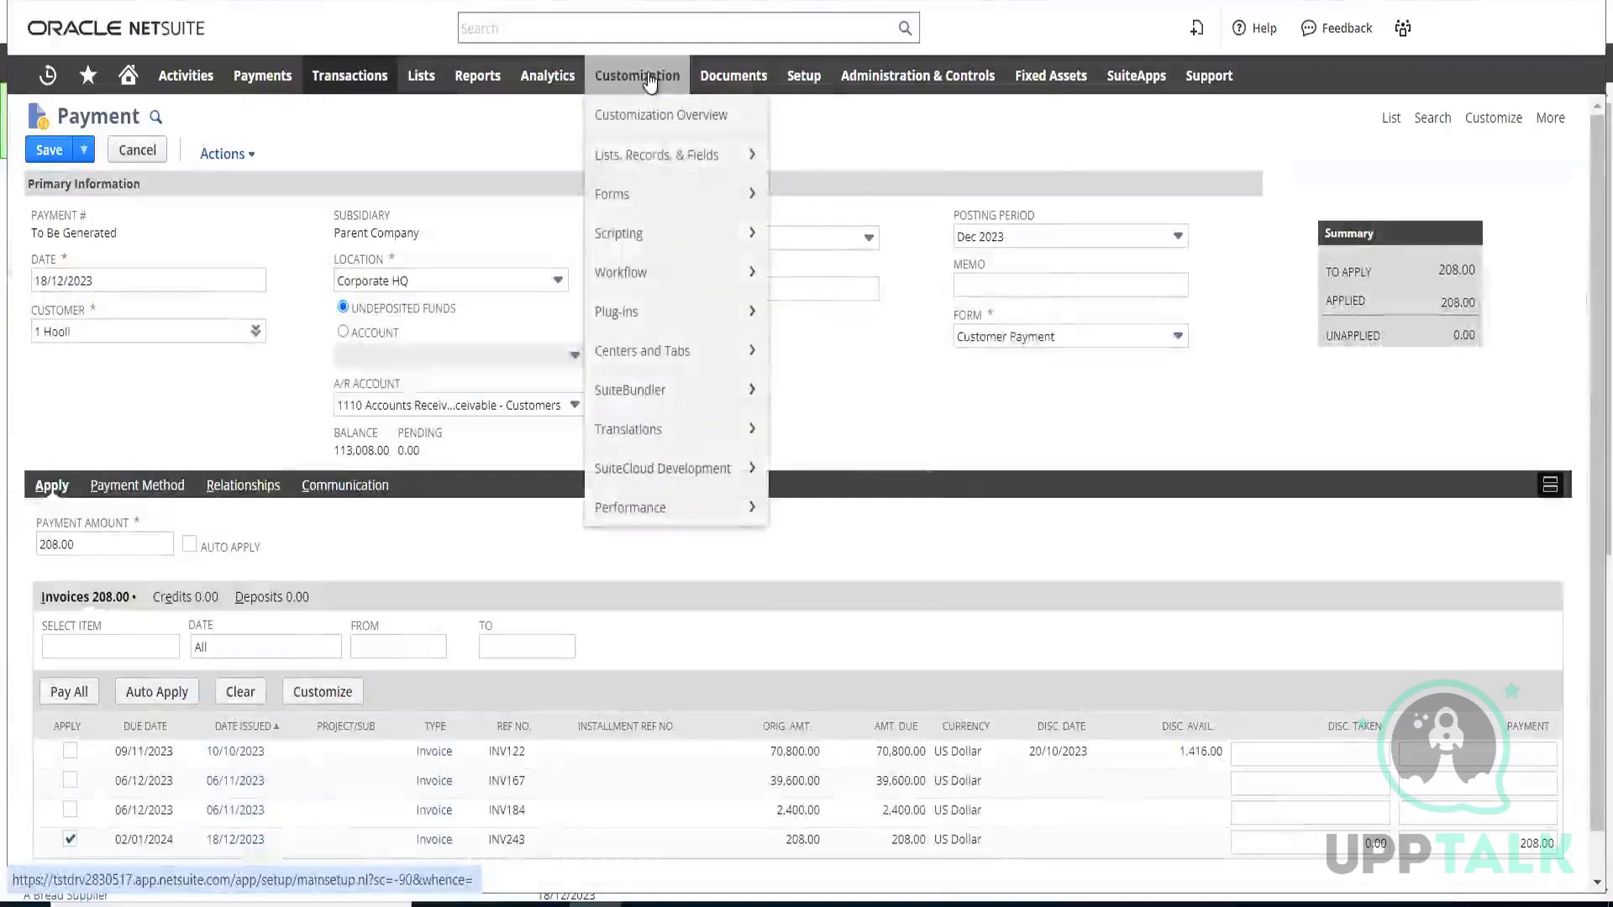
{"action": "mouse_move", "coordinate": [652, 168]}
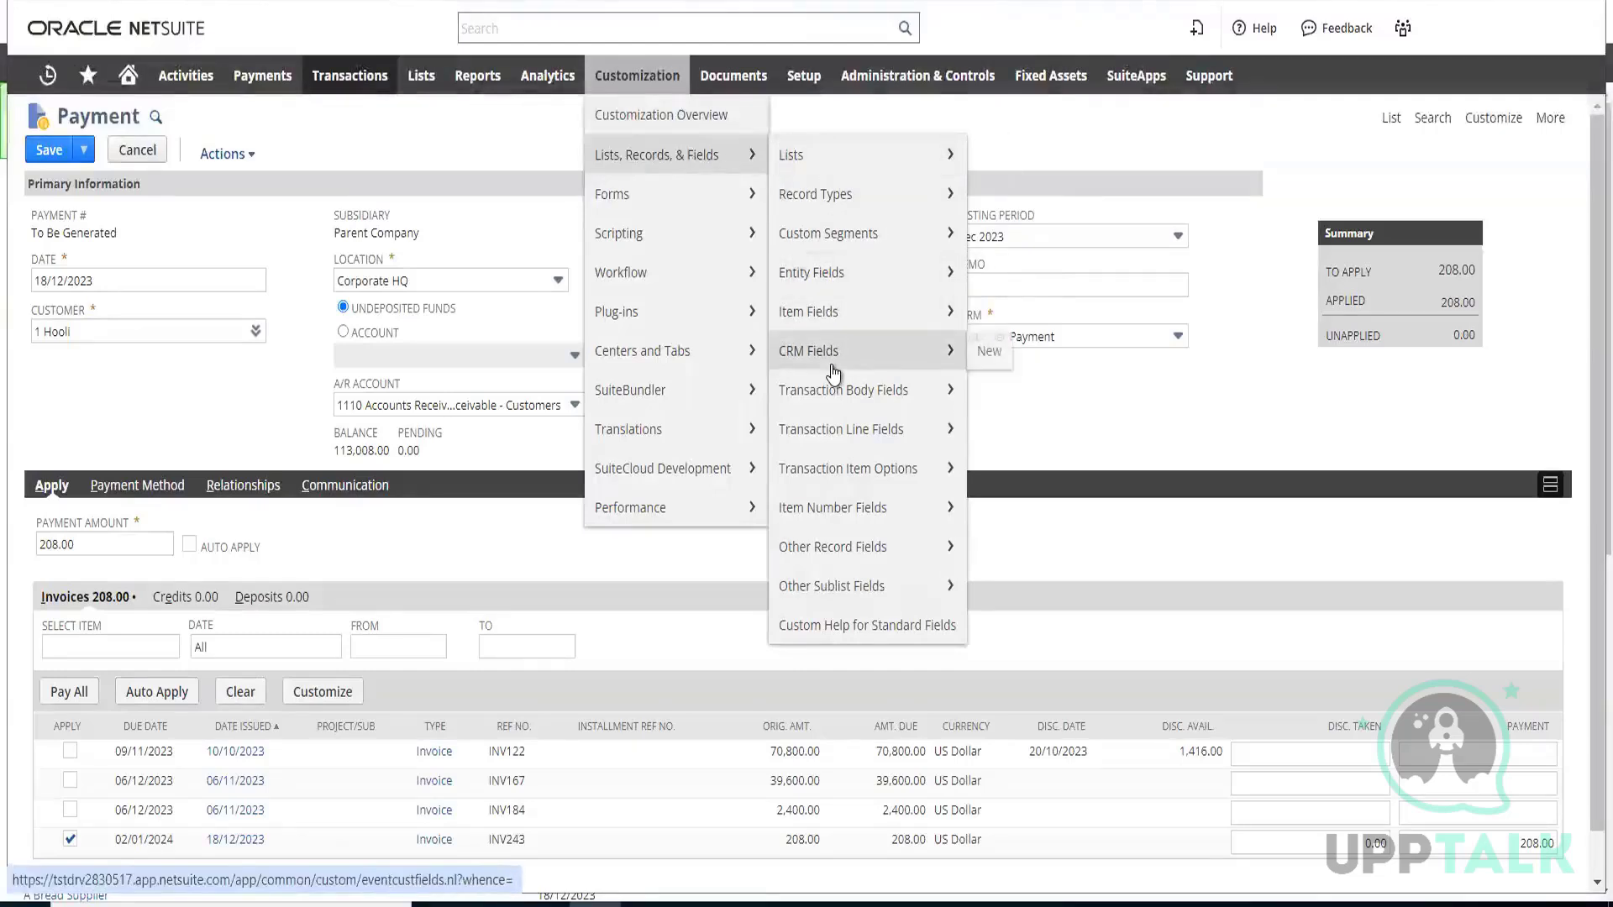
{"action": "mouse_move", "coordinate": [835, 372]}
{"action": "mouse_move", "coordinate": [828, 283]}
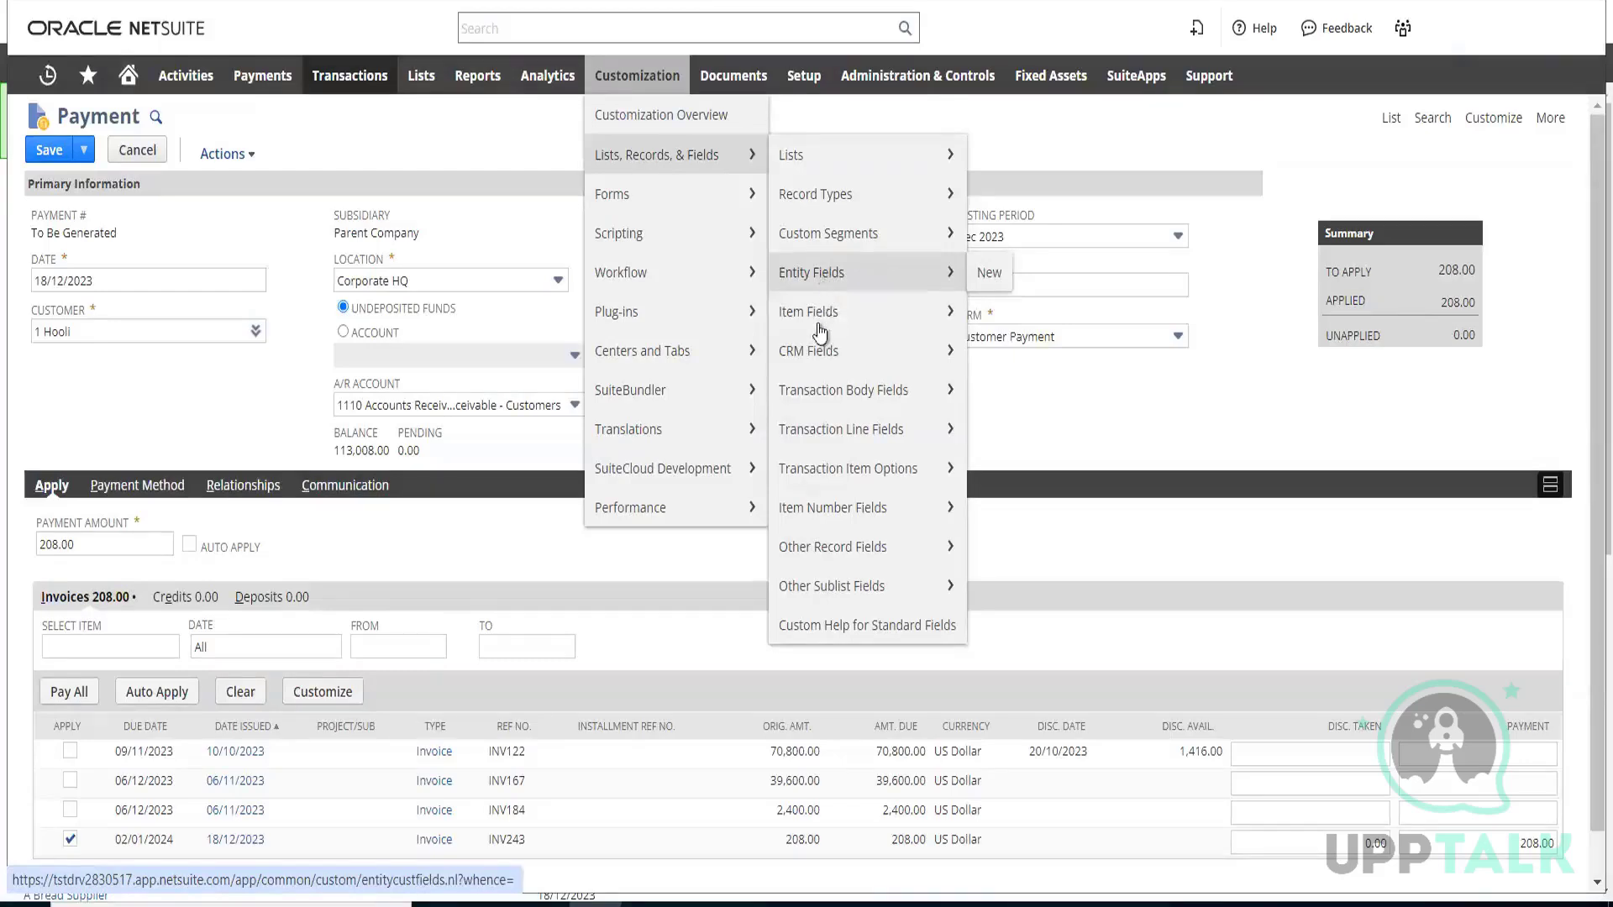
{"action": "mouse_move", "coordinate": [823, 406]}
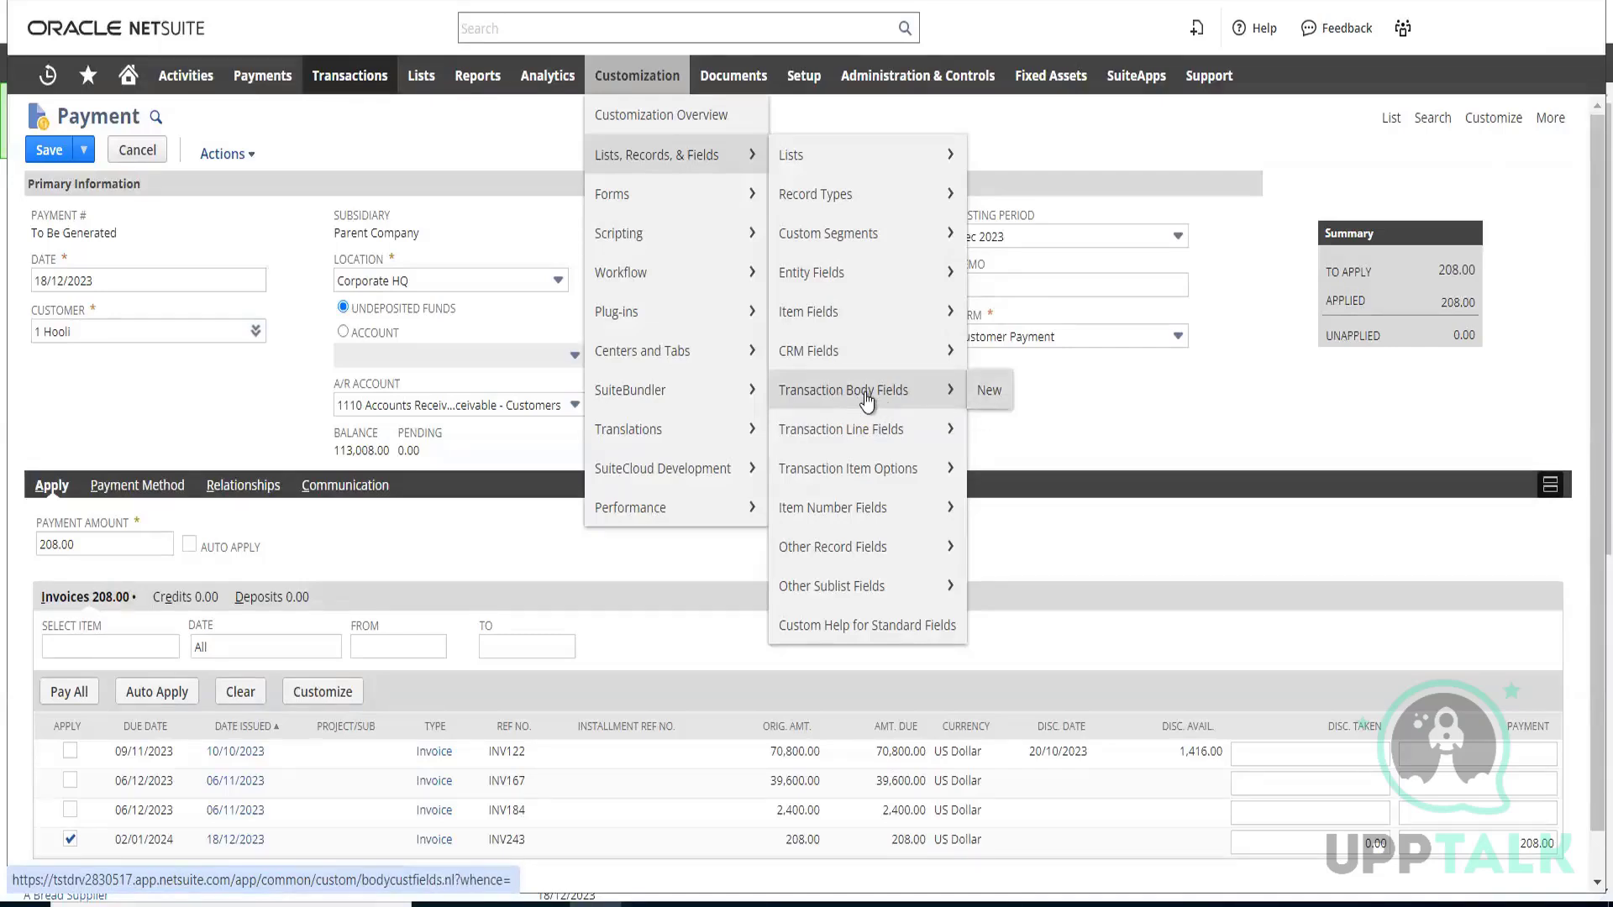
{"action": "left_click", "coordinate": [990, 392]}
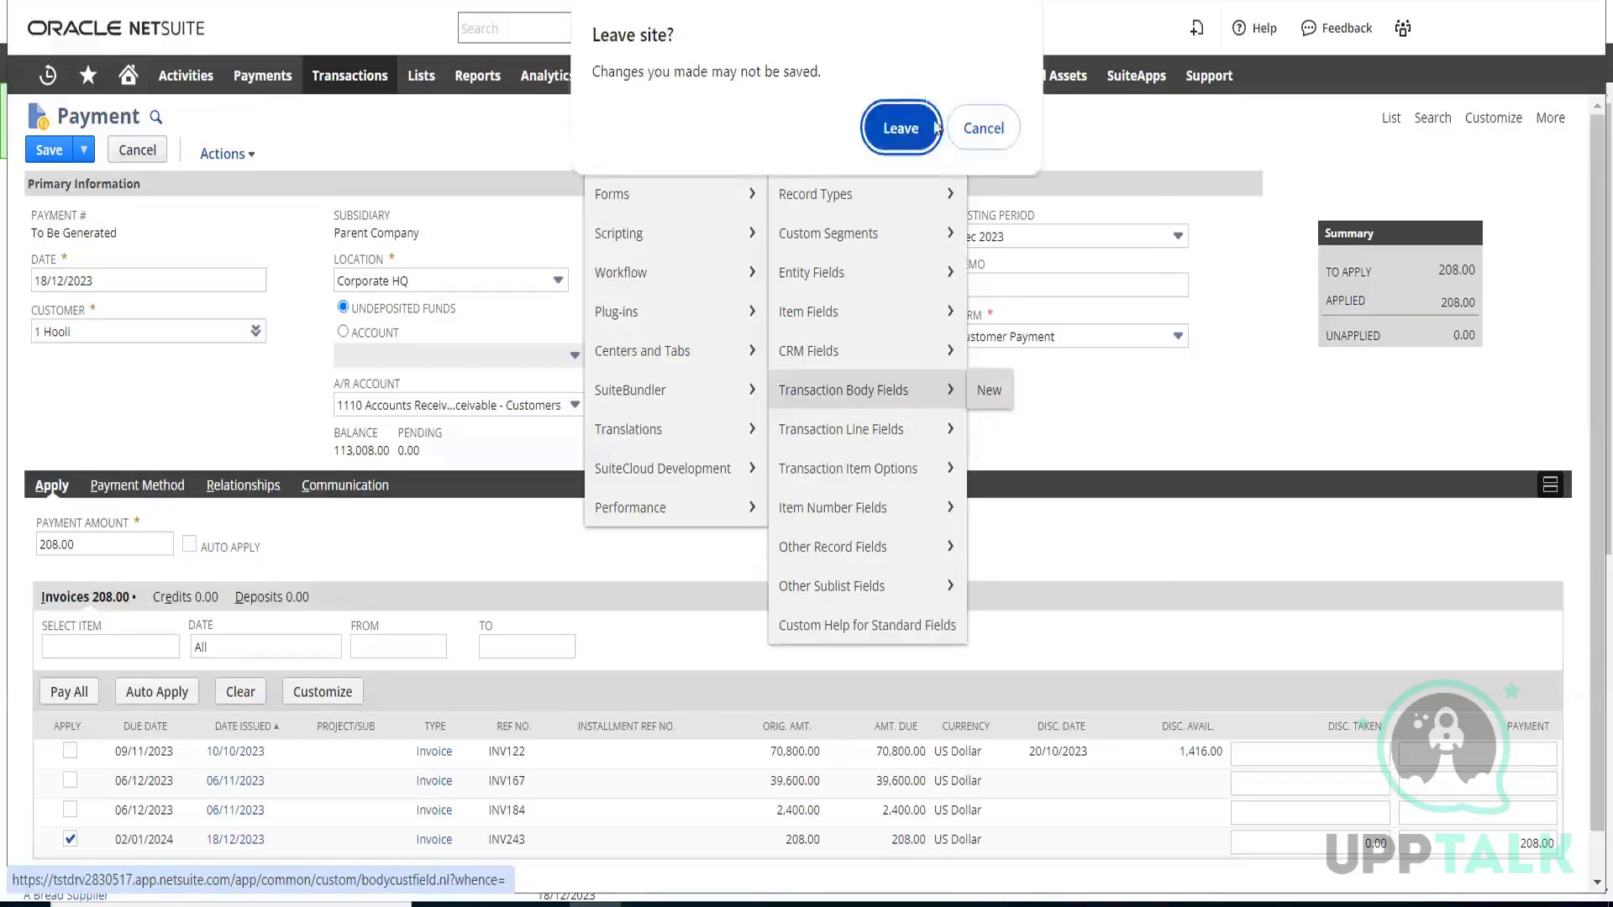
{"action": "left_click", "coordinate": [901, 129]}
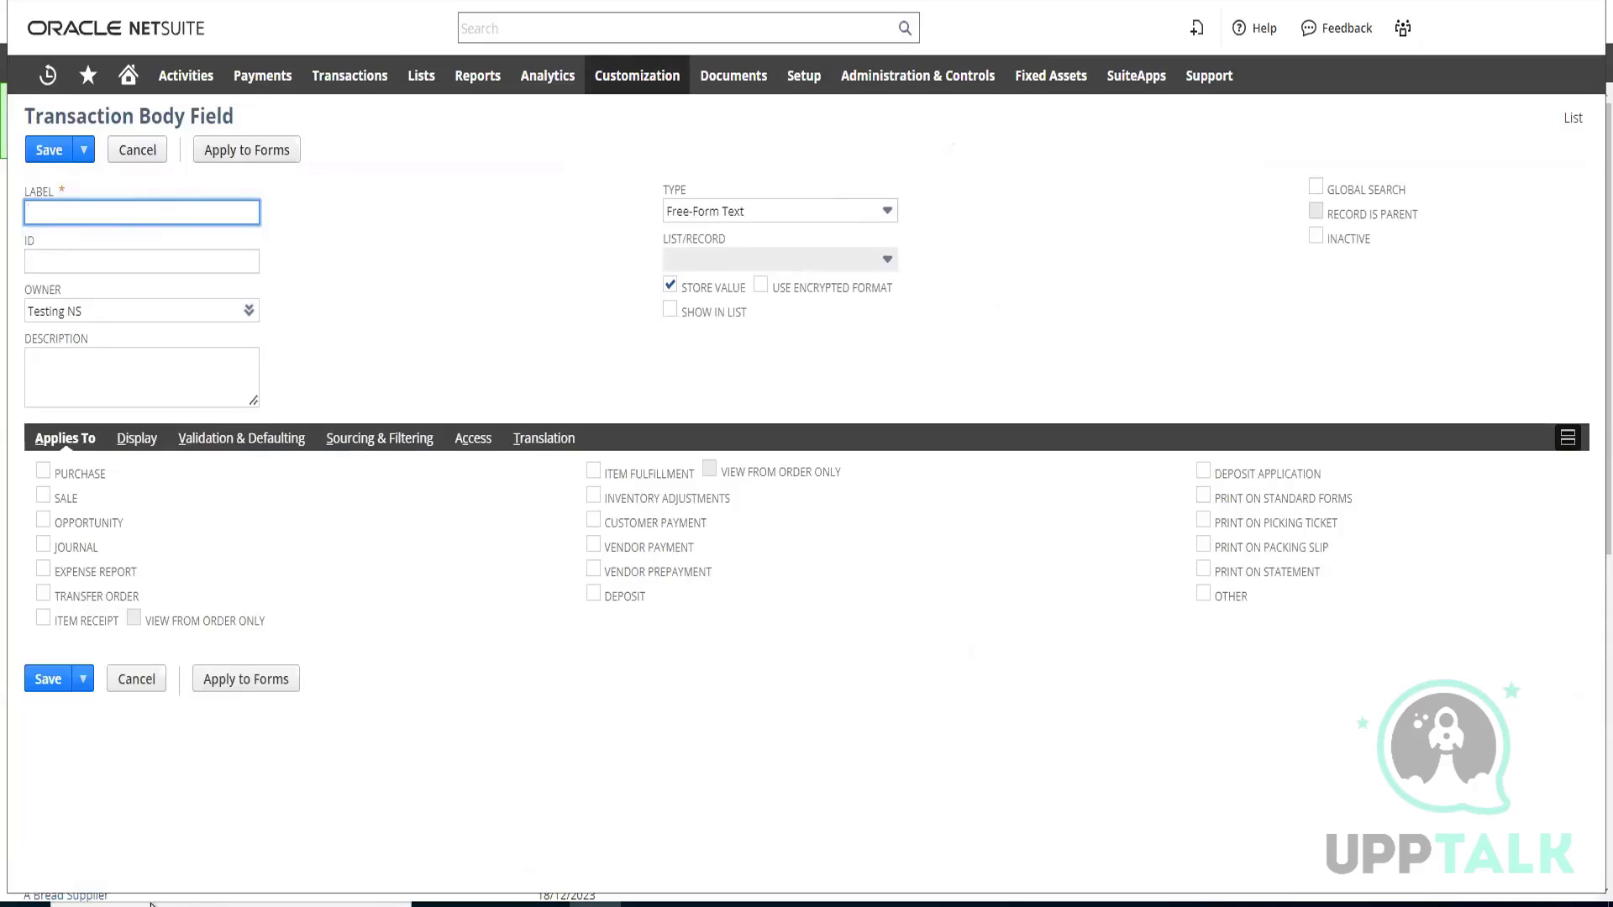
Label the new transaction body field "demo transaction field"
{"action": "type", "text": "demo transaction field"}
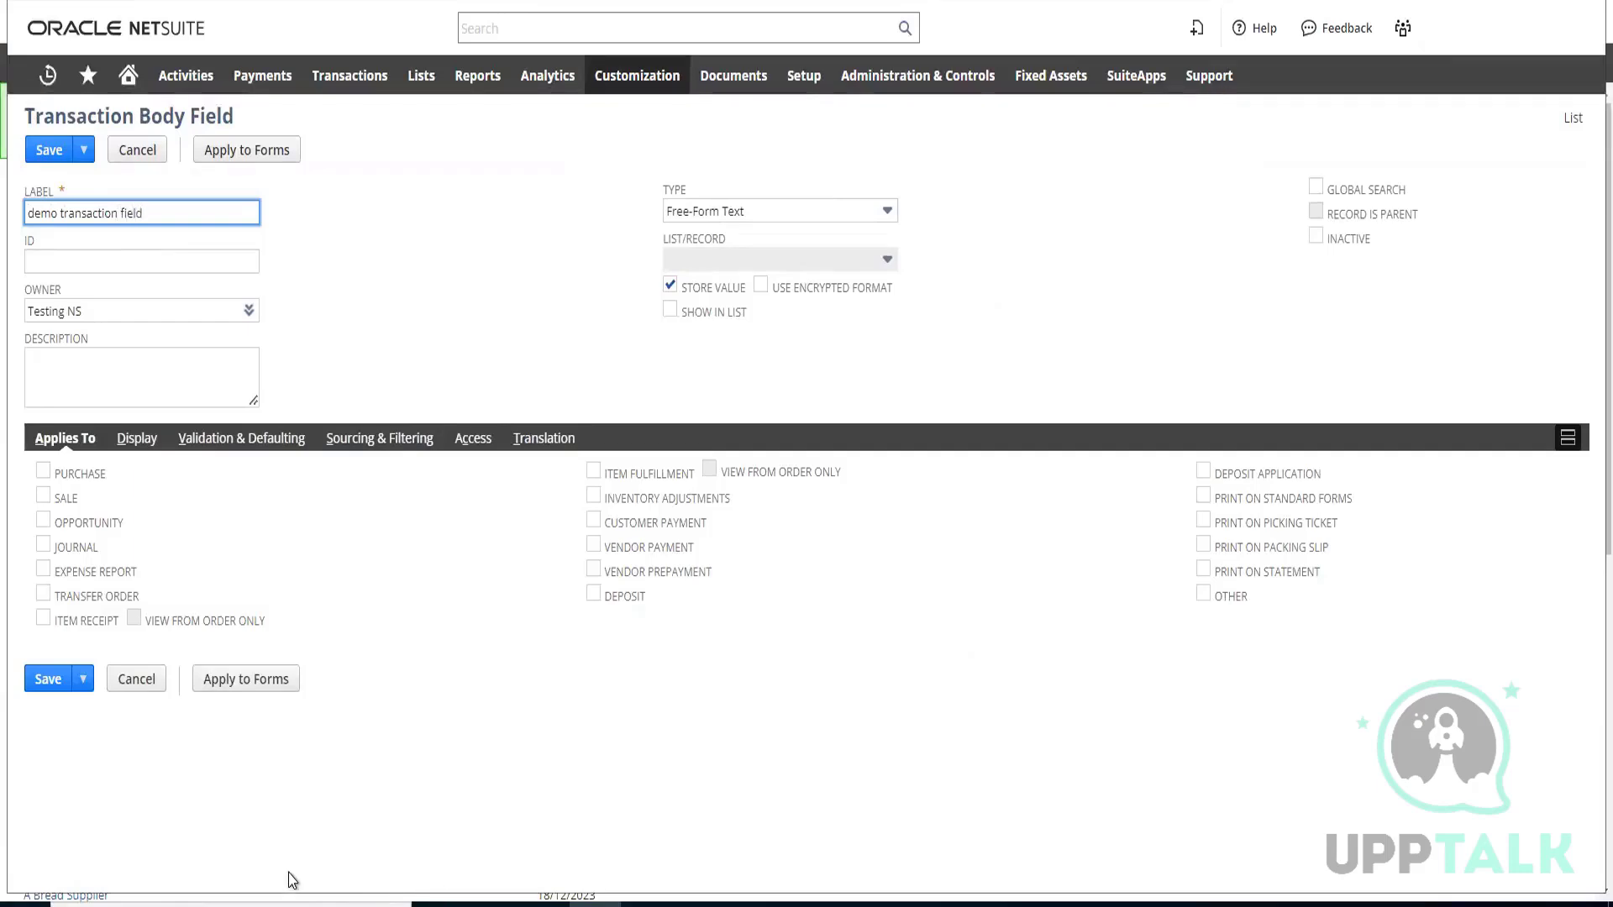
Copy the field's label into its ID and put an underscore in front of it
{"action": "left_click_drag", "start_coordinate": [145, 213], "coordinate": [28, 211]}
{"action": "key", "text": "ctrl+c"}
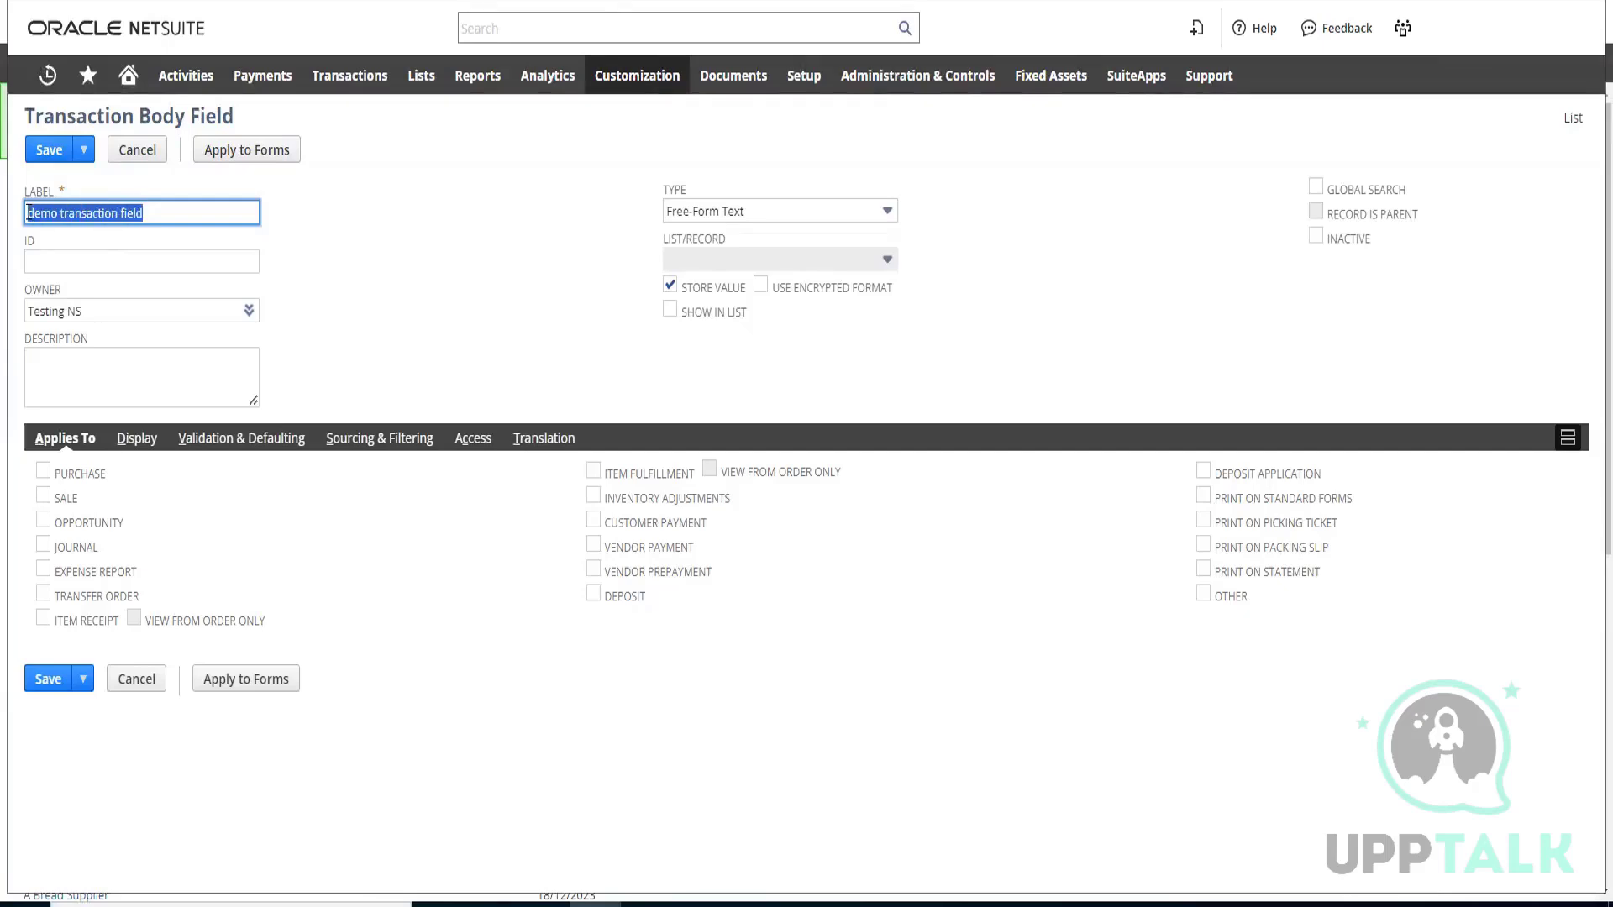
{"action": "left_click", "coordinate": [113, 262]}
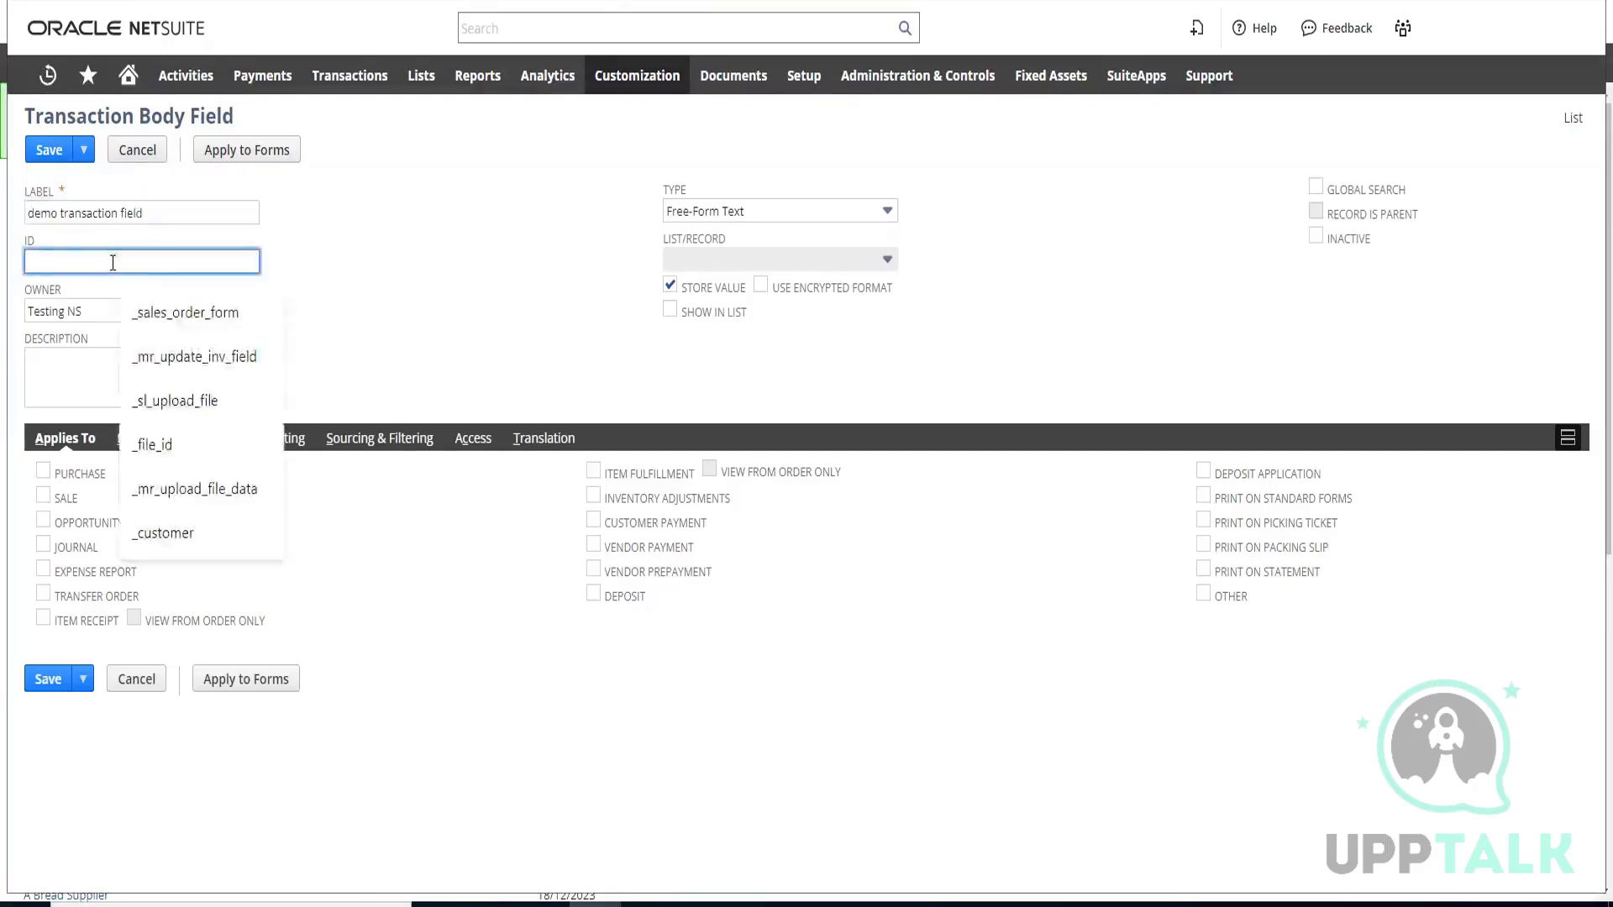
{"action": "key", "text": "ctrl+v"}
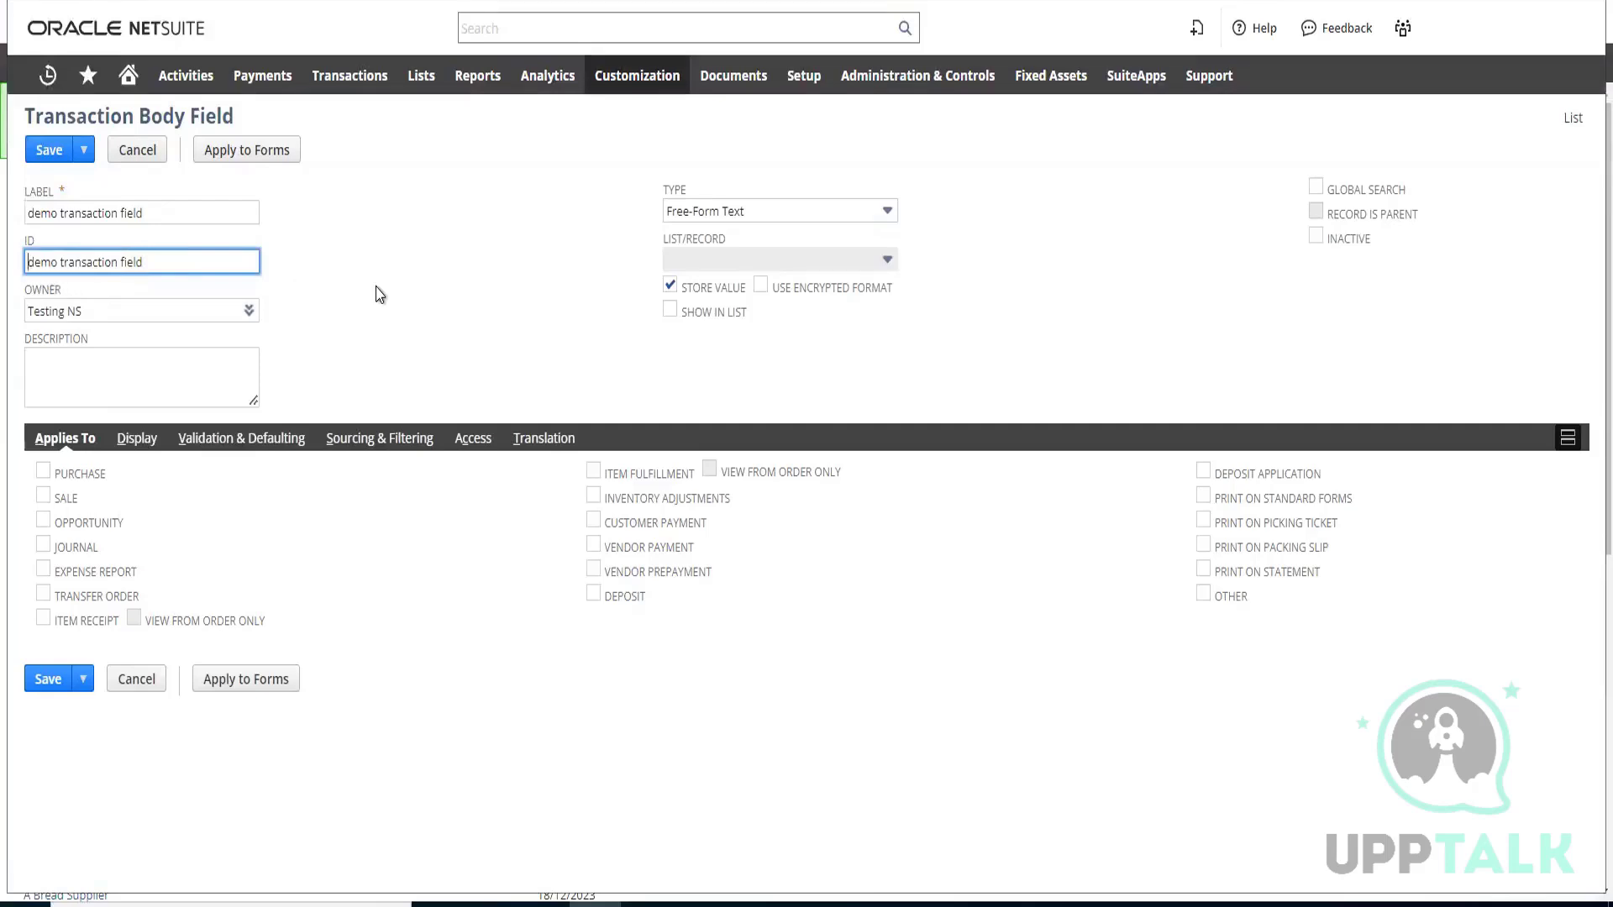
{"action": "key", "text": "Home"}
{"action": "type", "text": "_"}
Replace the spaces in the field ID with underscores so that it reads _demo_transaction_field
{"action": "left_click", "coordinate": [67, 262]}
{"action": "key", "text": "ctrl+shift+Right"}
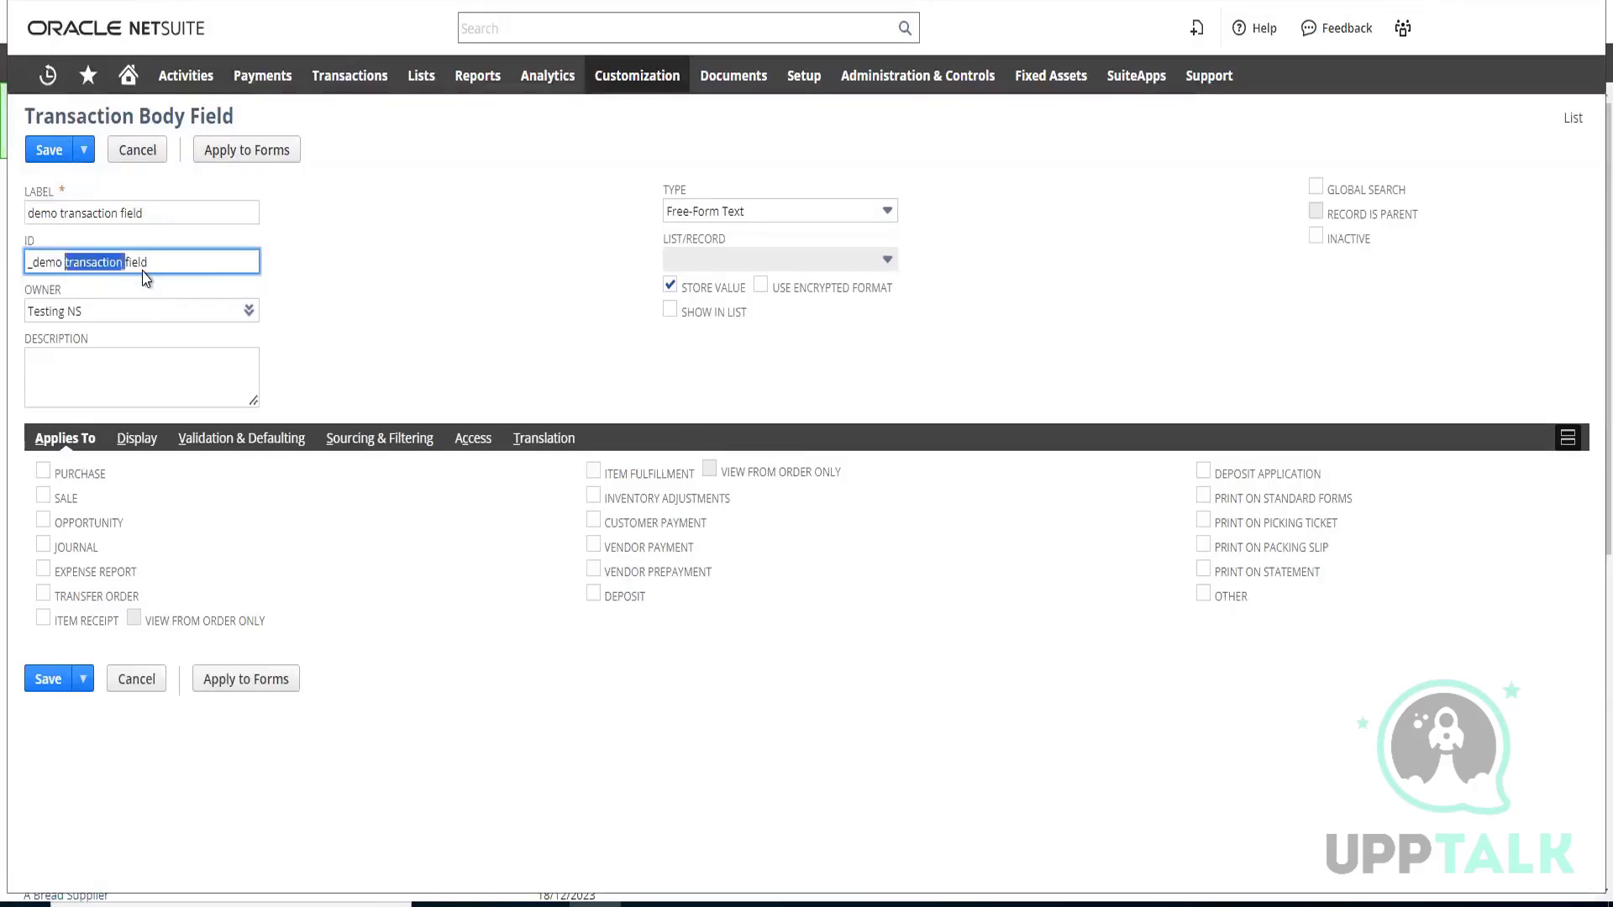
{"action": "key", "text": "End"}
{"action": "type", "text": "_"}
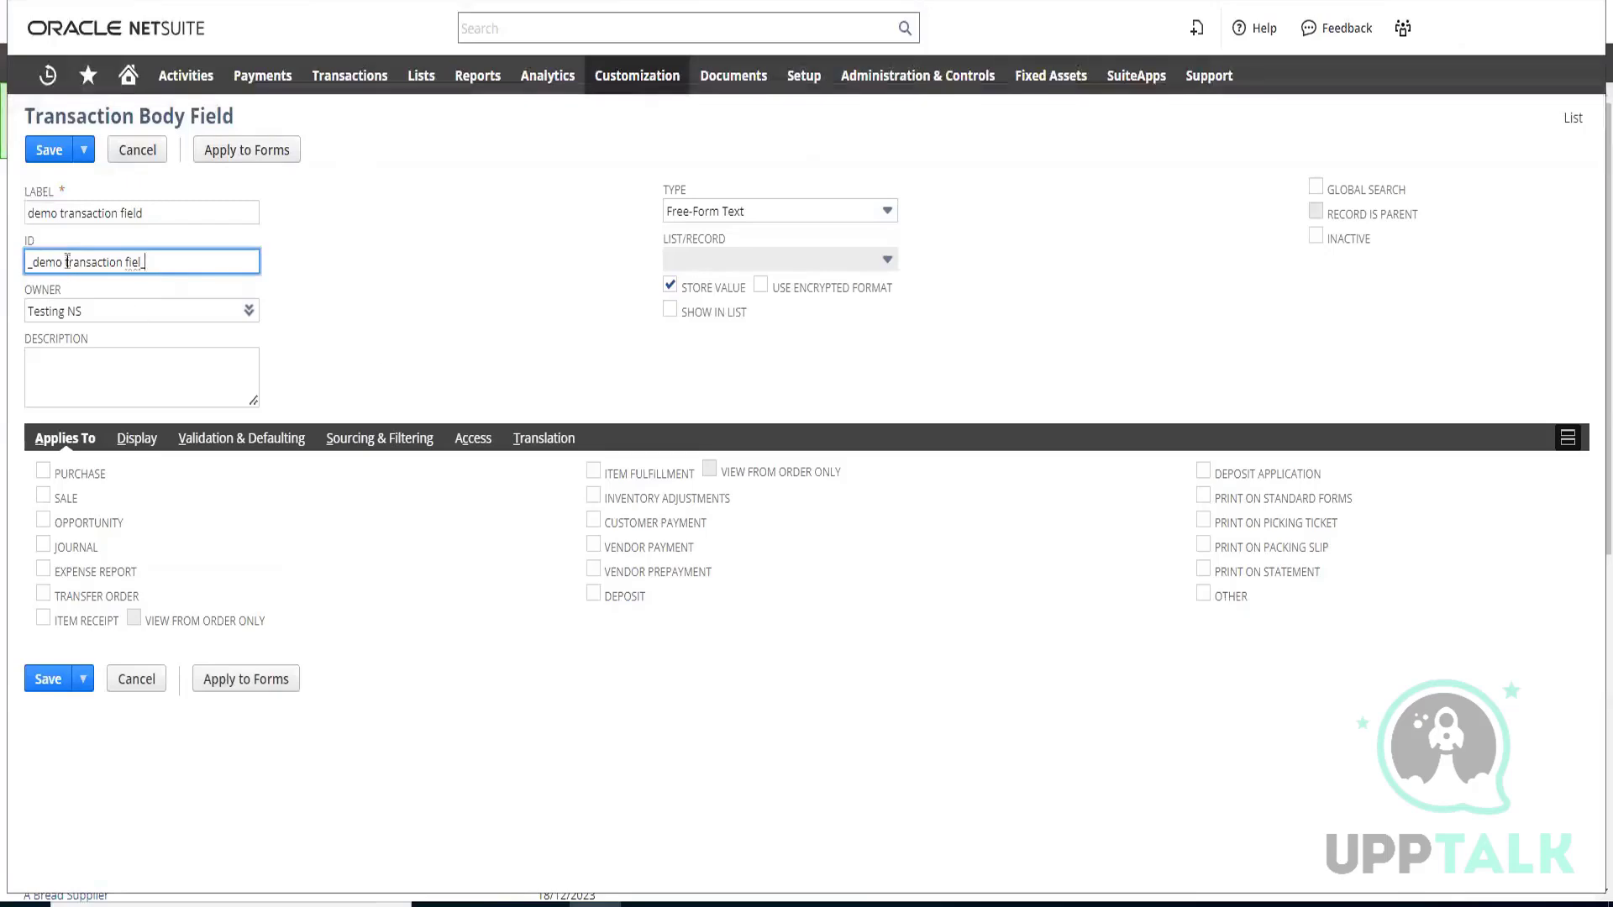
{"action": "key", "text": "BackSpace"}
{"action": "type", "text": "d"}
{"action": "key", "text": "BackSpace"}
{"action": "type", "text": "_"}
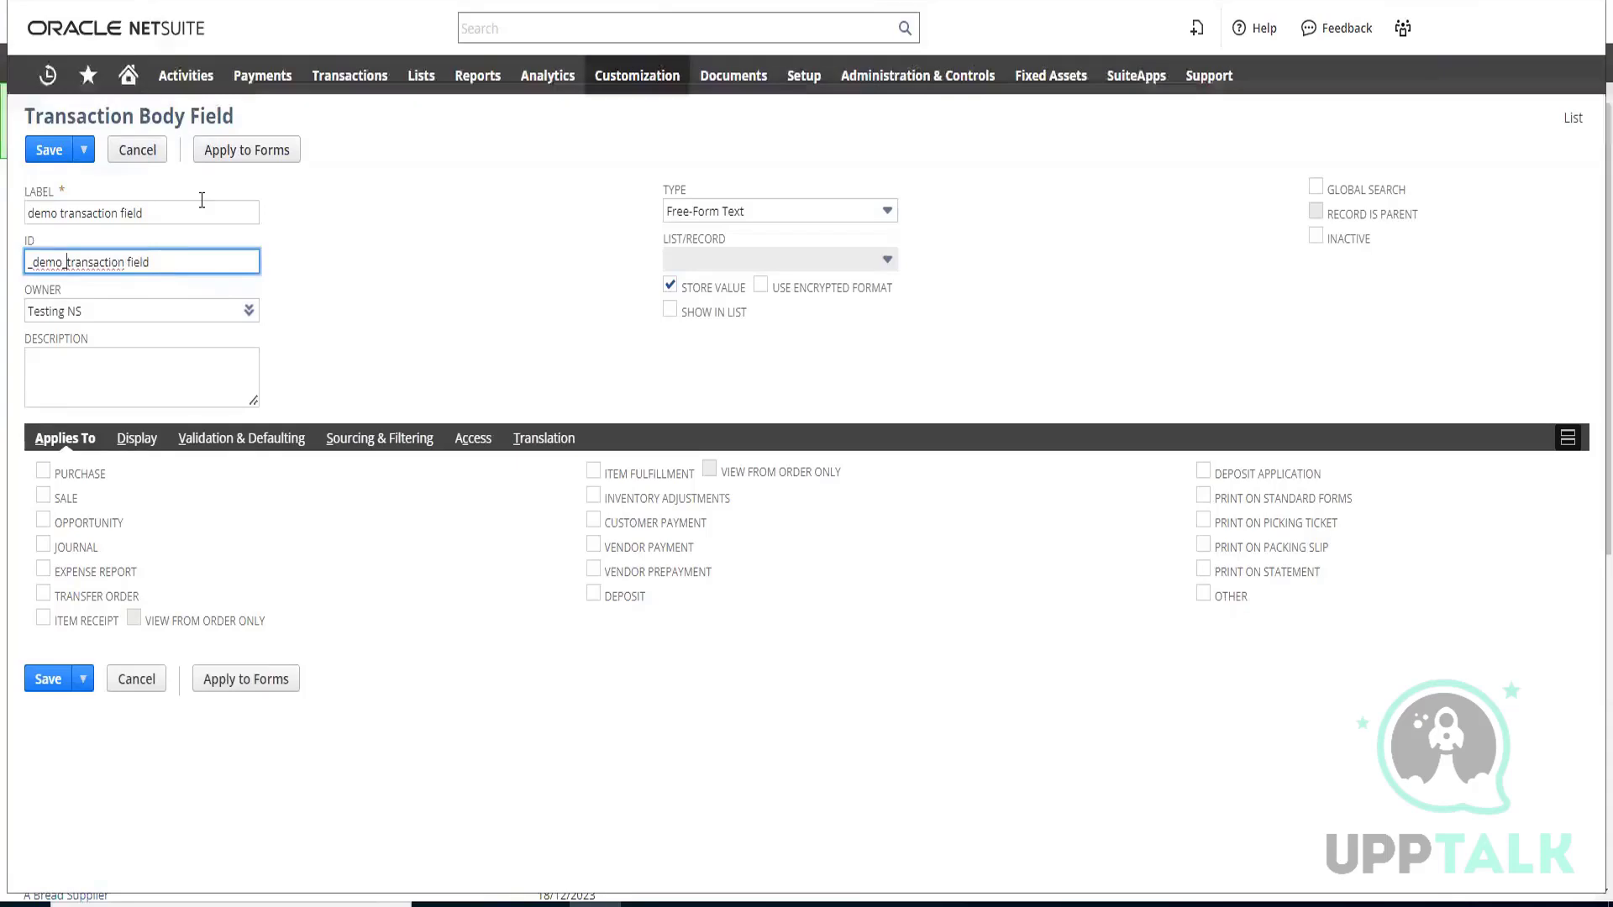
{"action": "key", "text": "ctrl+Right"}
{"action": "key", "text": "ctrl+shift+Right"}
{"action": "key", "text": "Right"}
{"action": "key", "text": "ctrl+Left"}
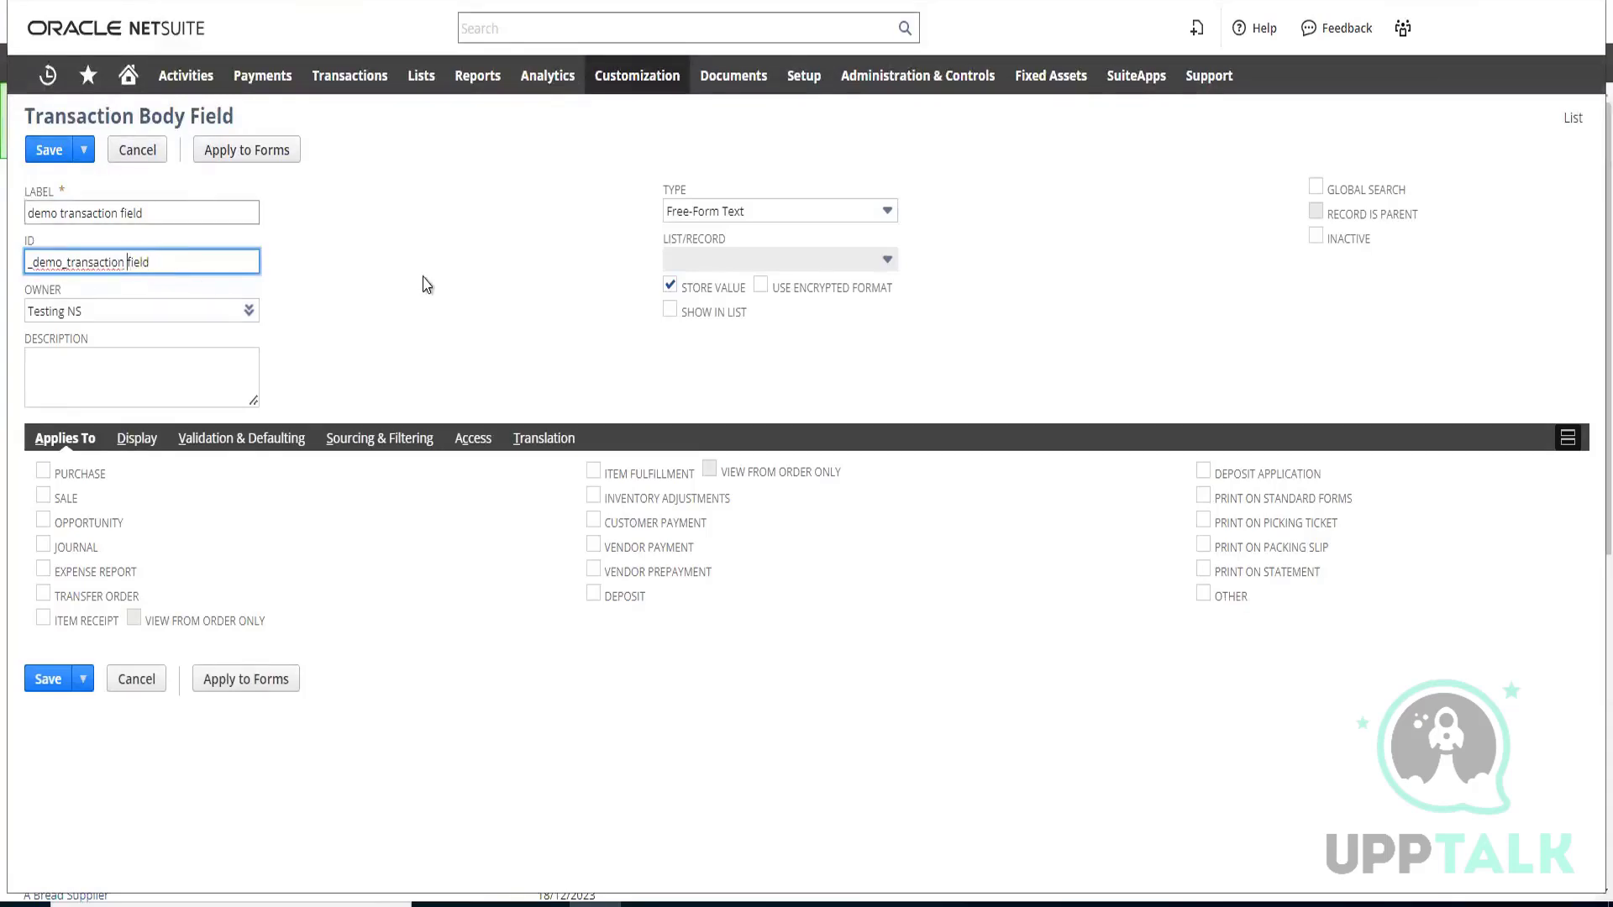
{"action": "key", "text": "BackSpace"}
{"action": "type", "text": "_"}
{"action": "left_click", "coordinate": [303, 263]}
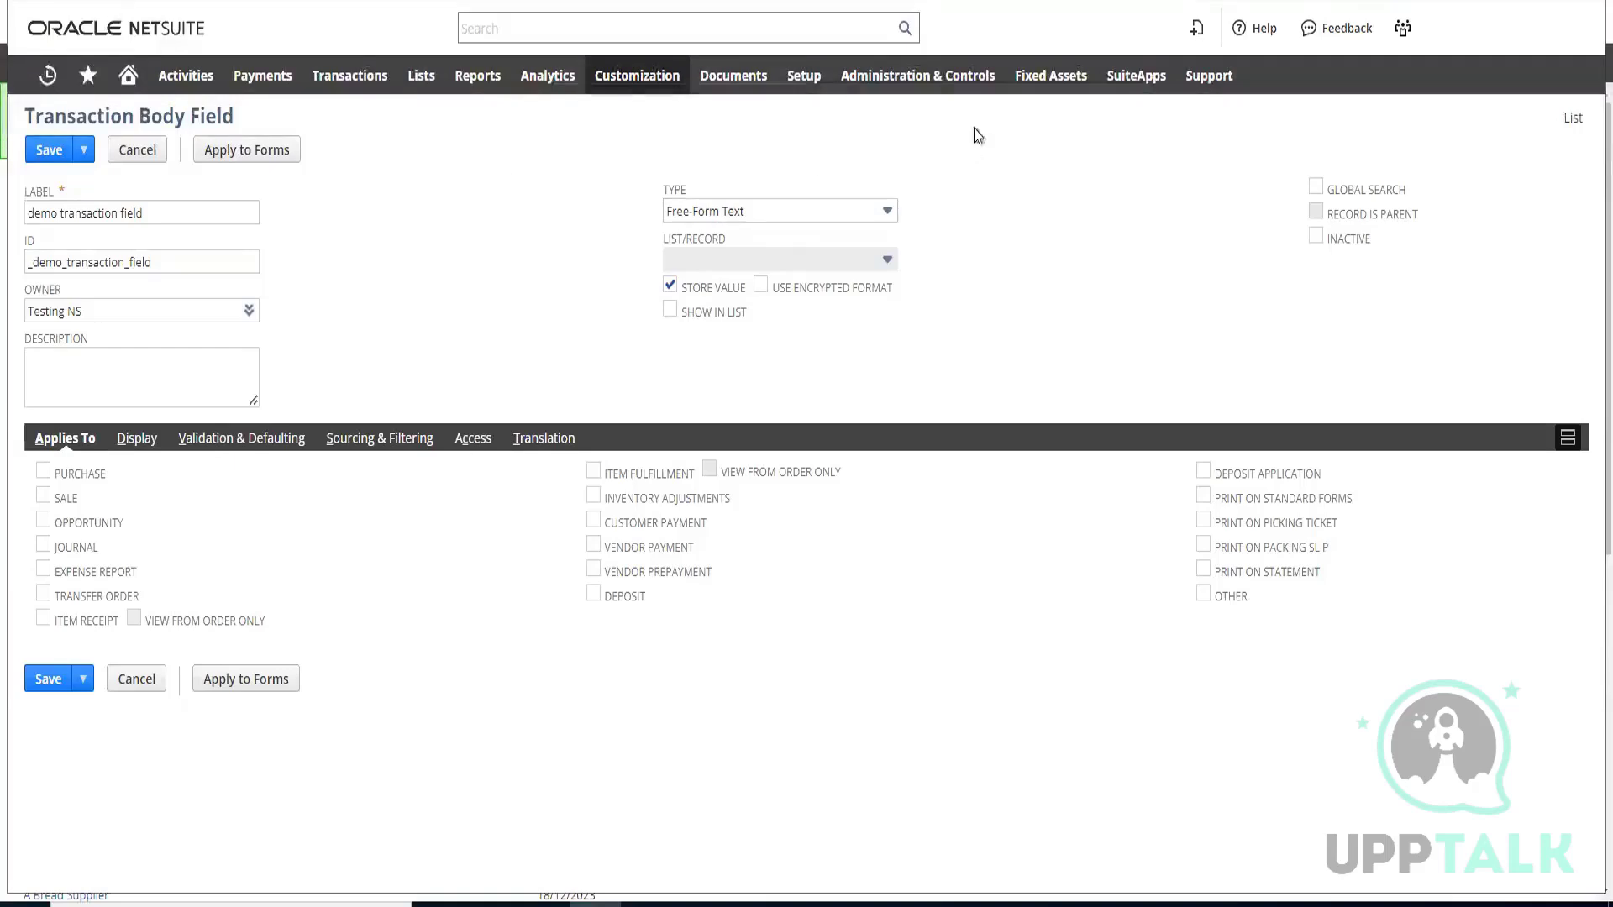
Examine the full list of available field types for the new field, keeping Free-Form Text selected
{"action": "left_click", "coordinate": [877, 216]}
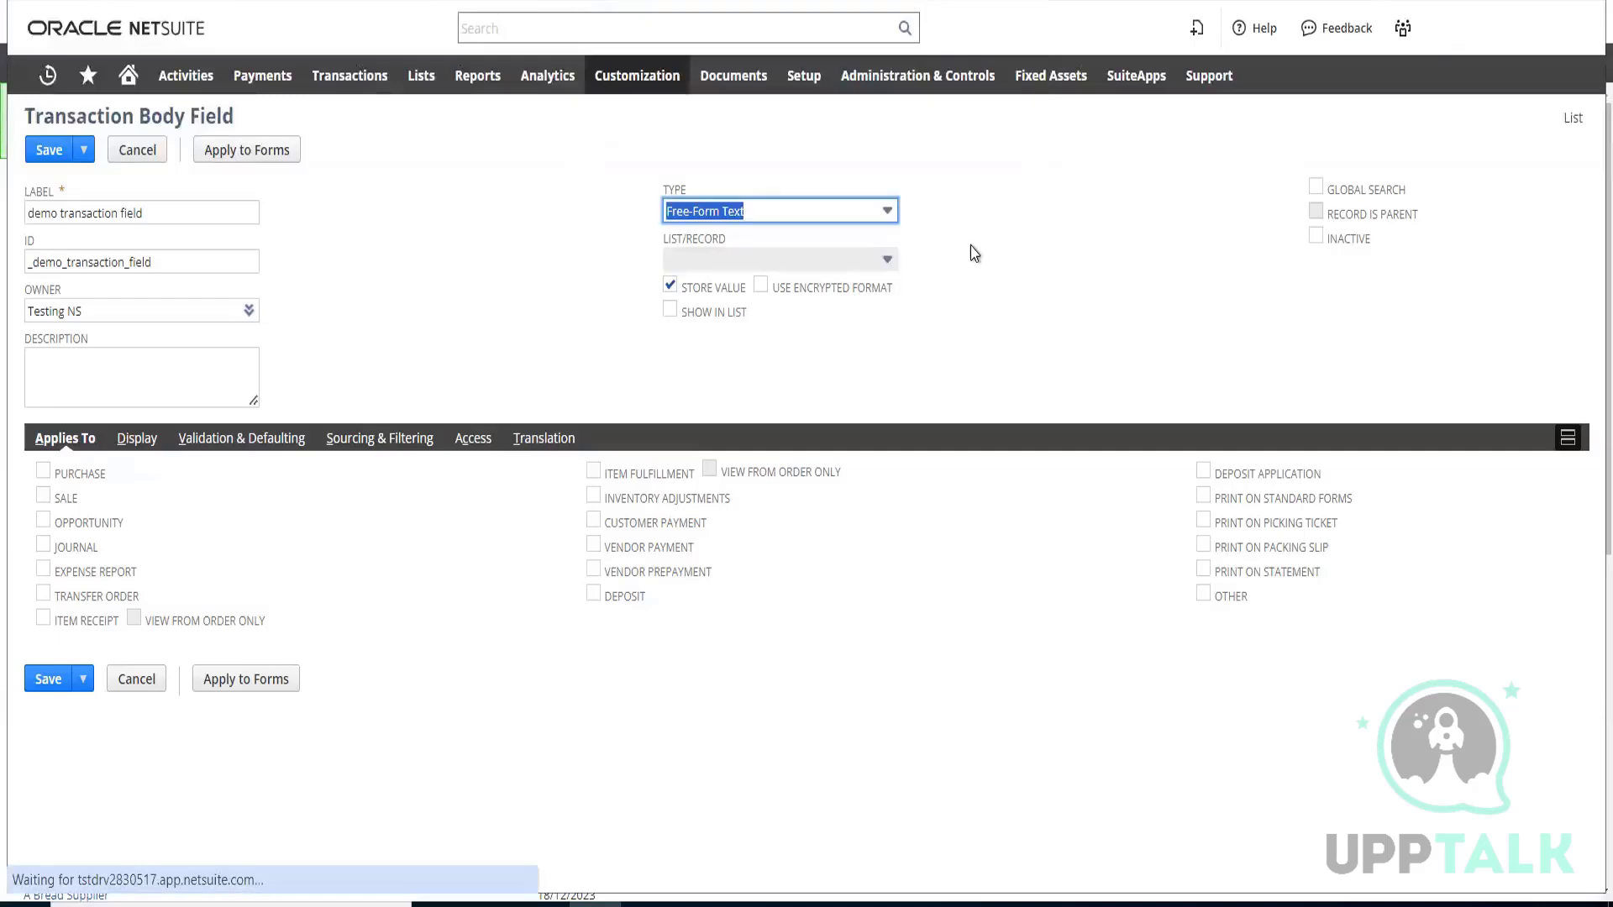
{"action": "left_click", "coordinate": [838, 216]}
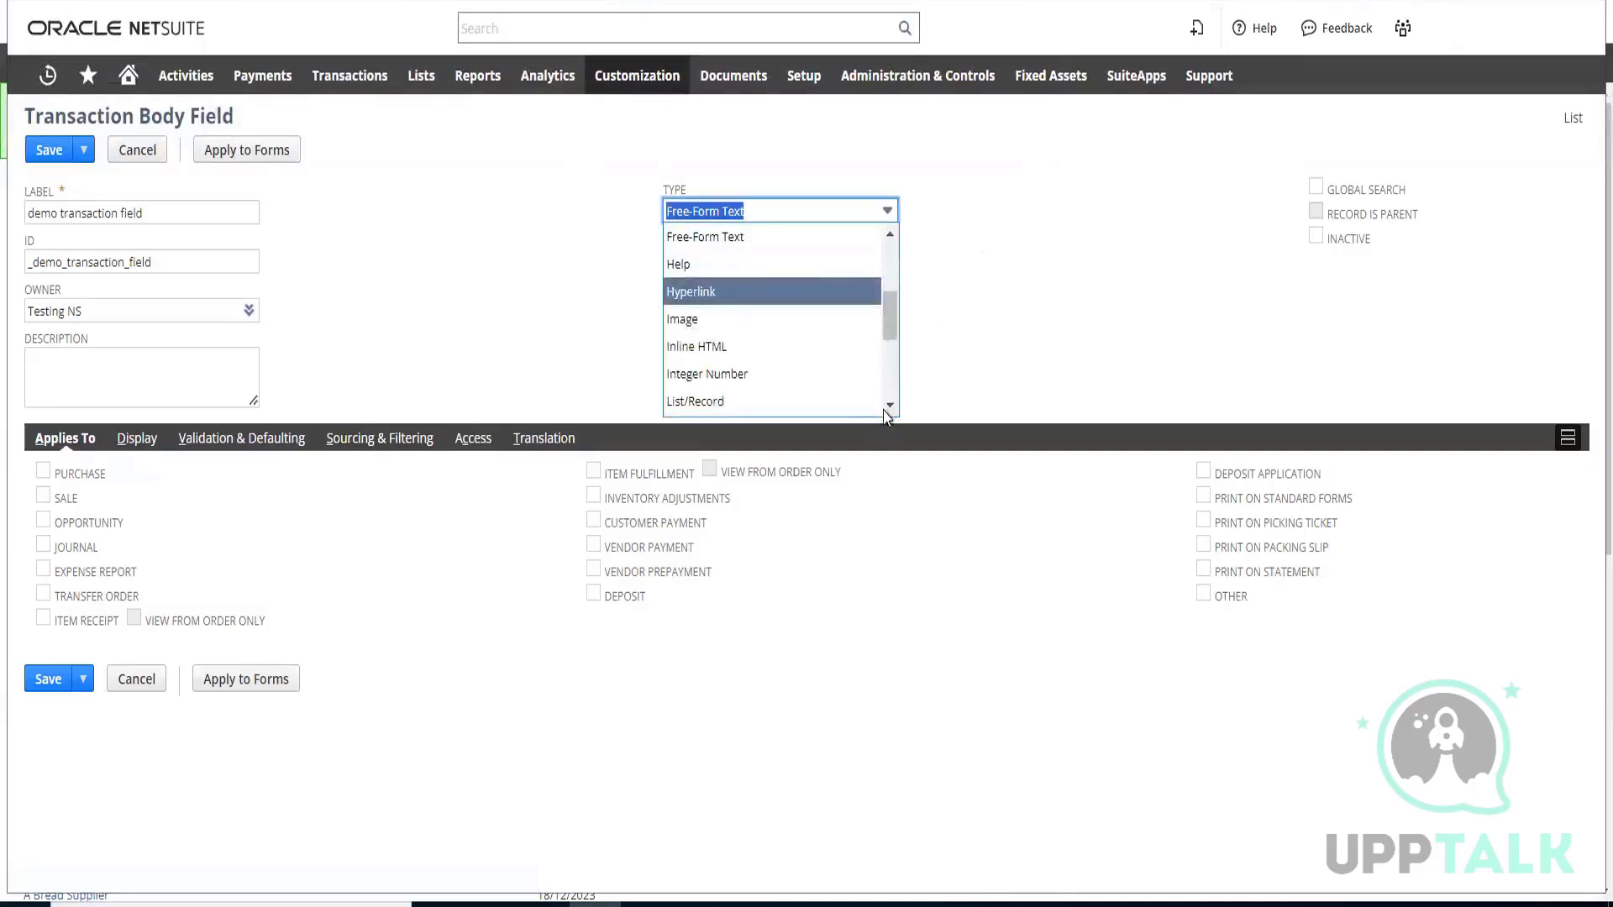
{"action": "key", "text": "Down"}
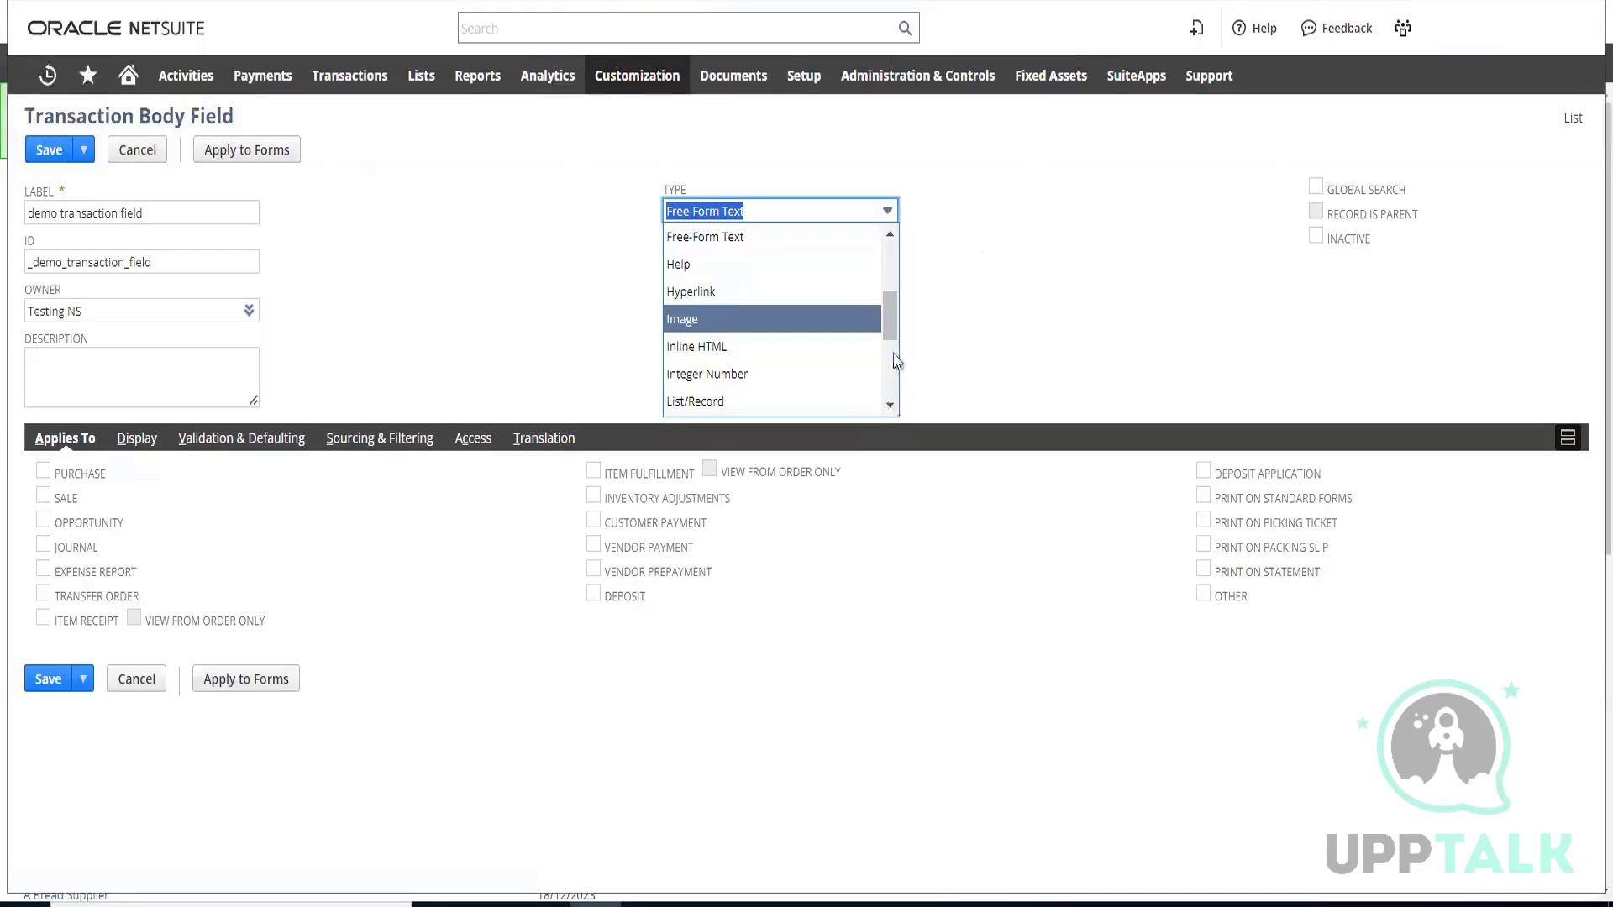
{"action": "scroll", "coordinate": [893, 386], "scroll_direction": "down", "scroll_amount": 3}
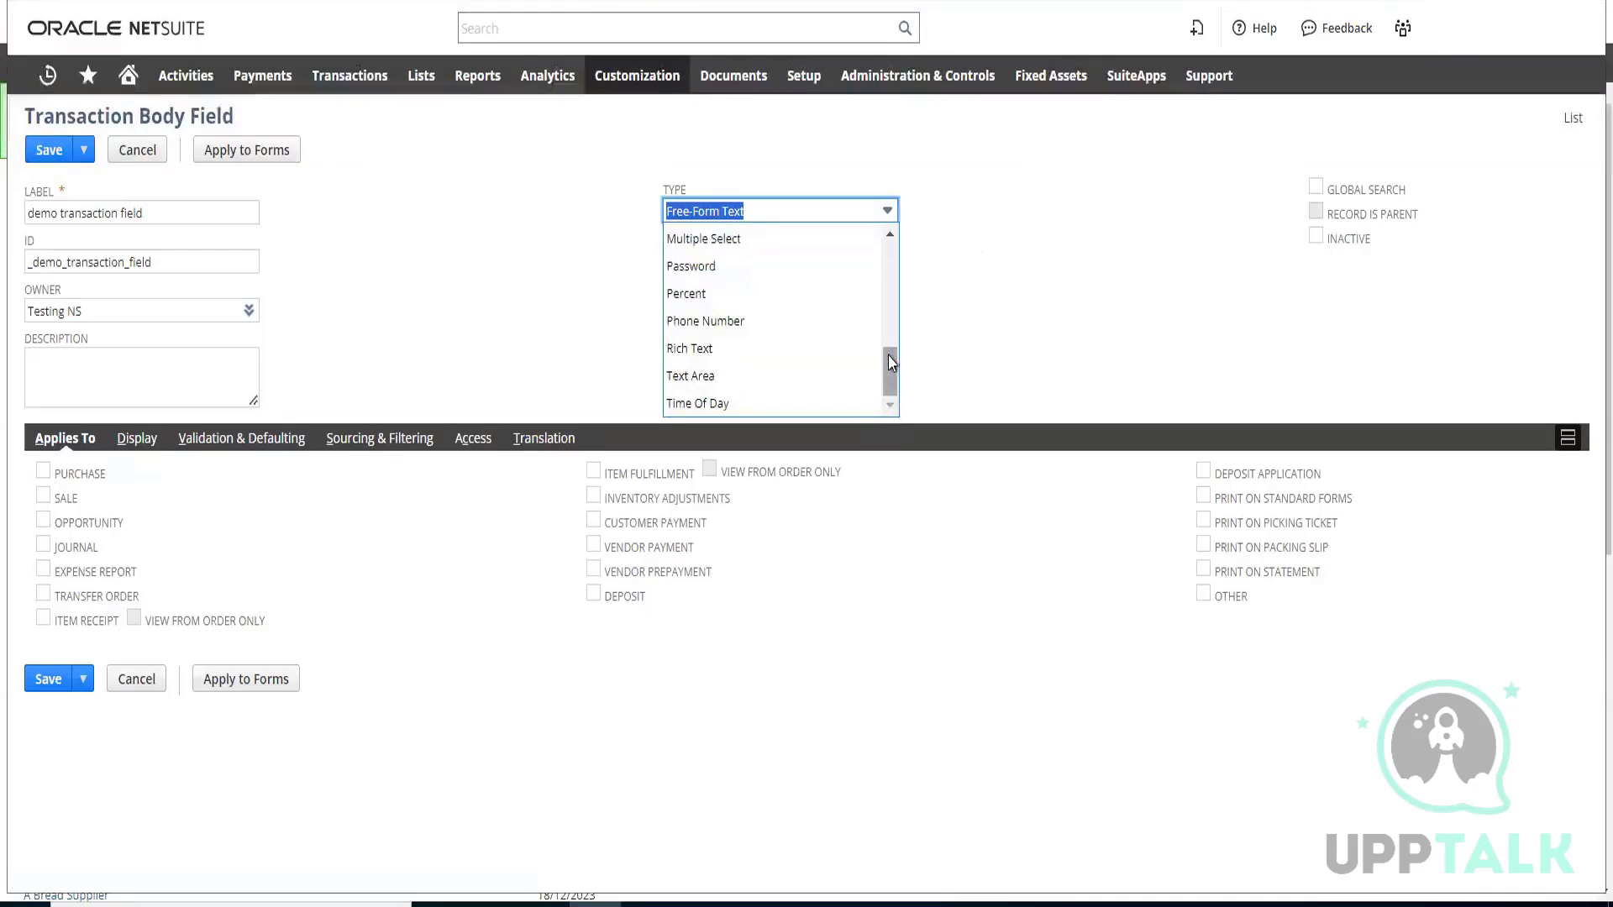
{"action": "scroll", "coordinate": [894, 257], "scroll_direction": "up", "scroll_amount": 3}
{"action": "scroll", "coordinate": [889, 239], "scroll_direction": "up", "scroll_amount": 3}
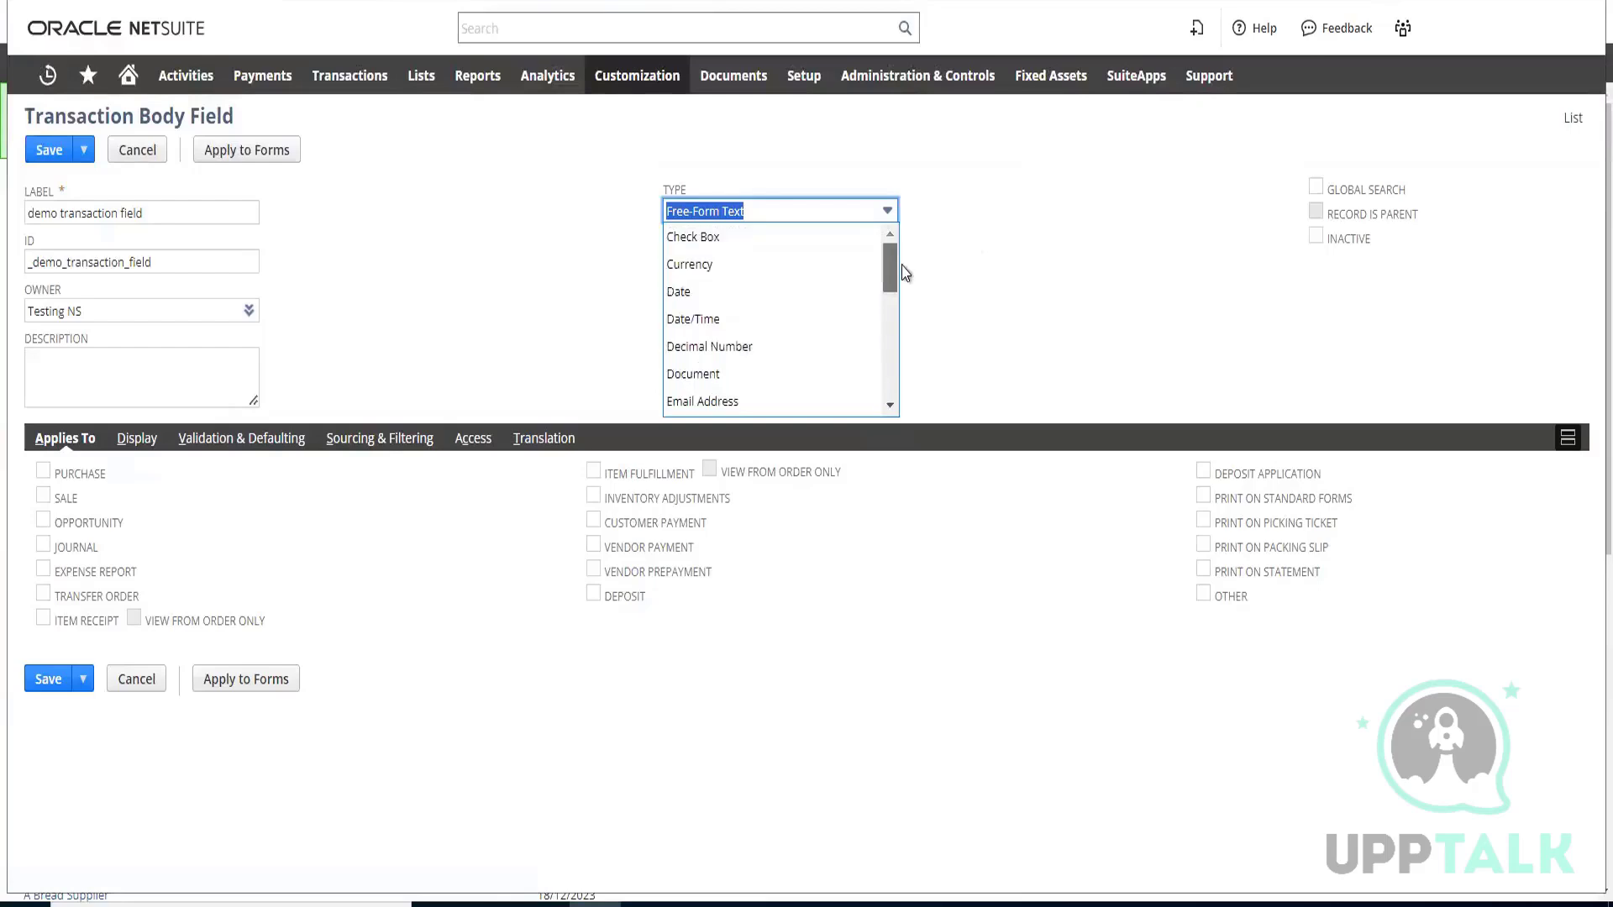
{"action": "left_click", "coordinate": [831, 220]}
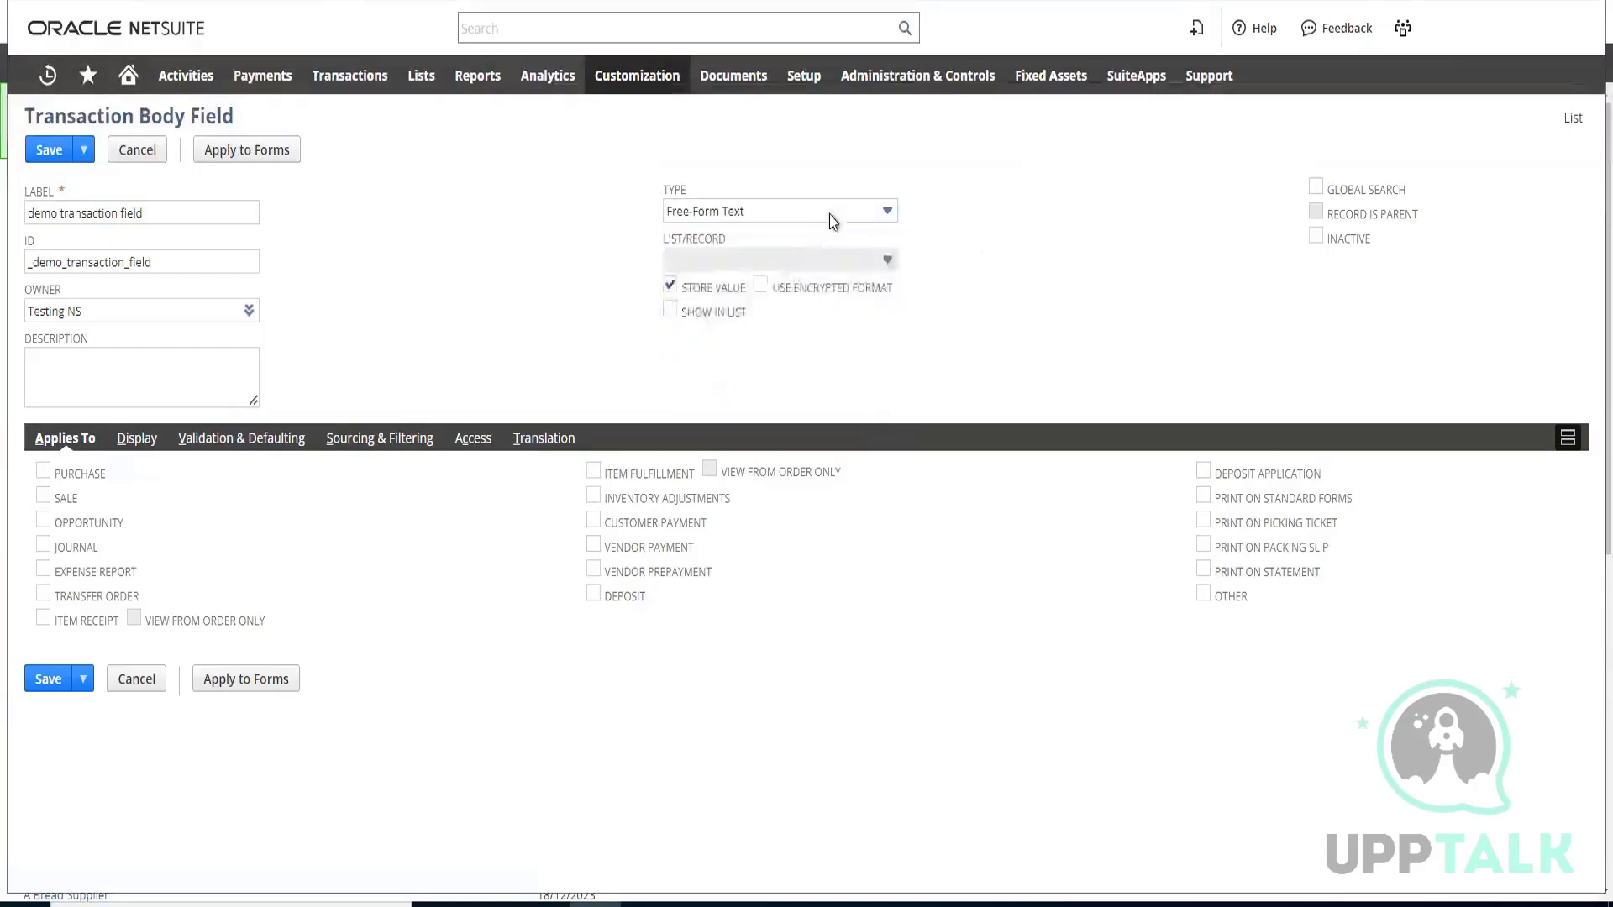
{"action": "left_click", "coordinate": [837, 217]}
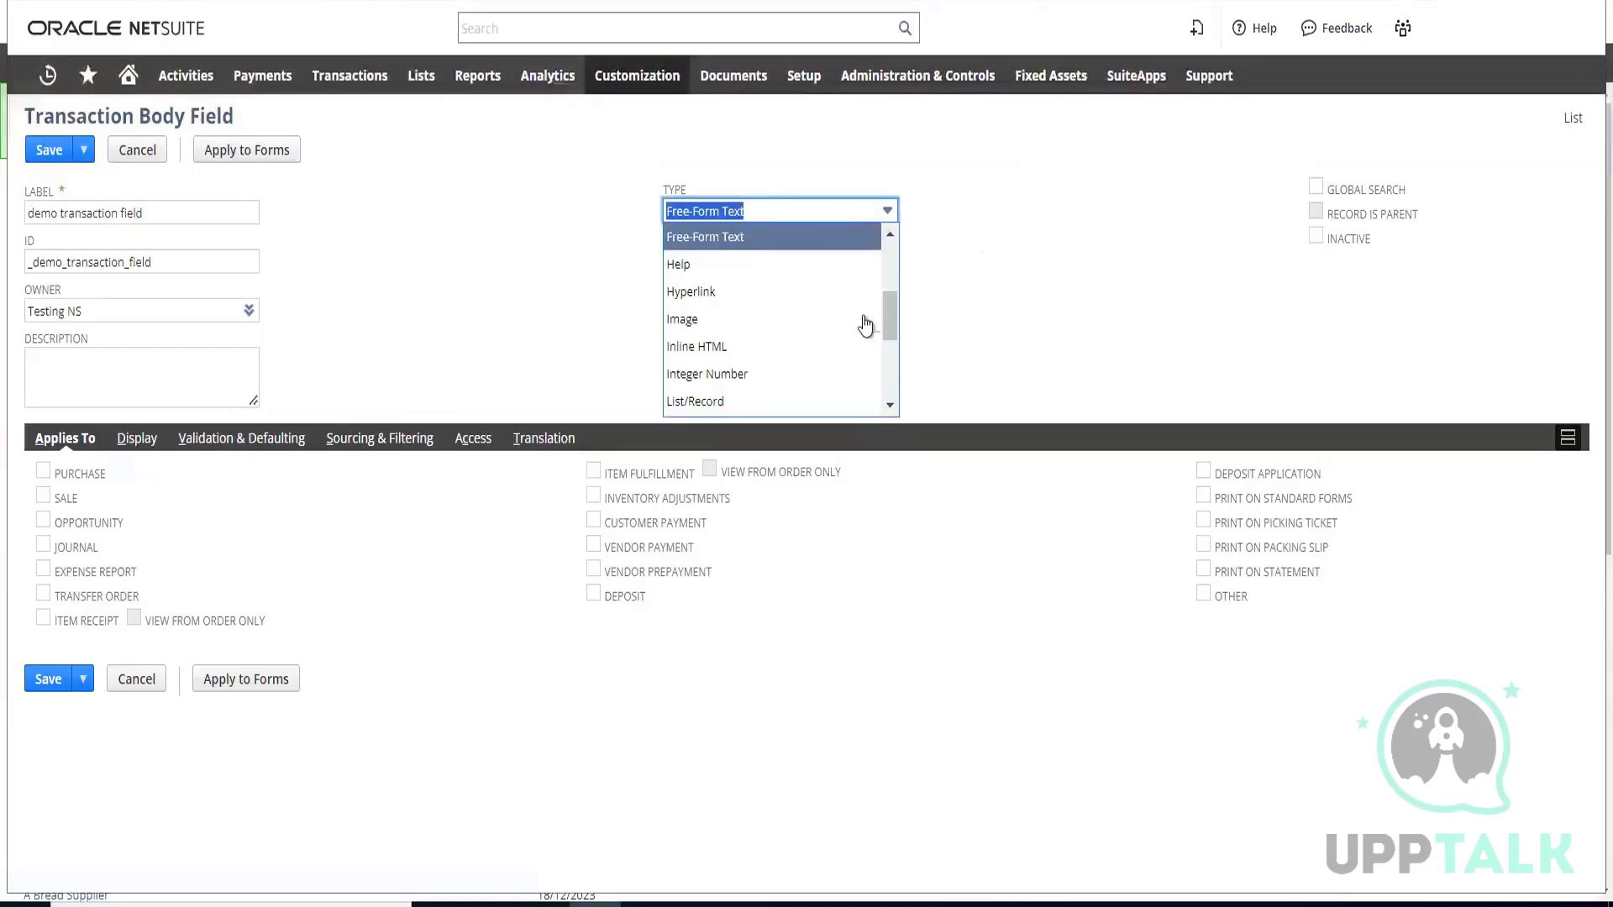
{"action": "left_click", "coordinate": [890, 407]}
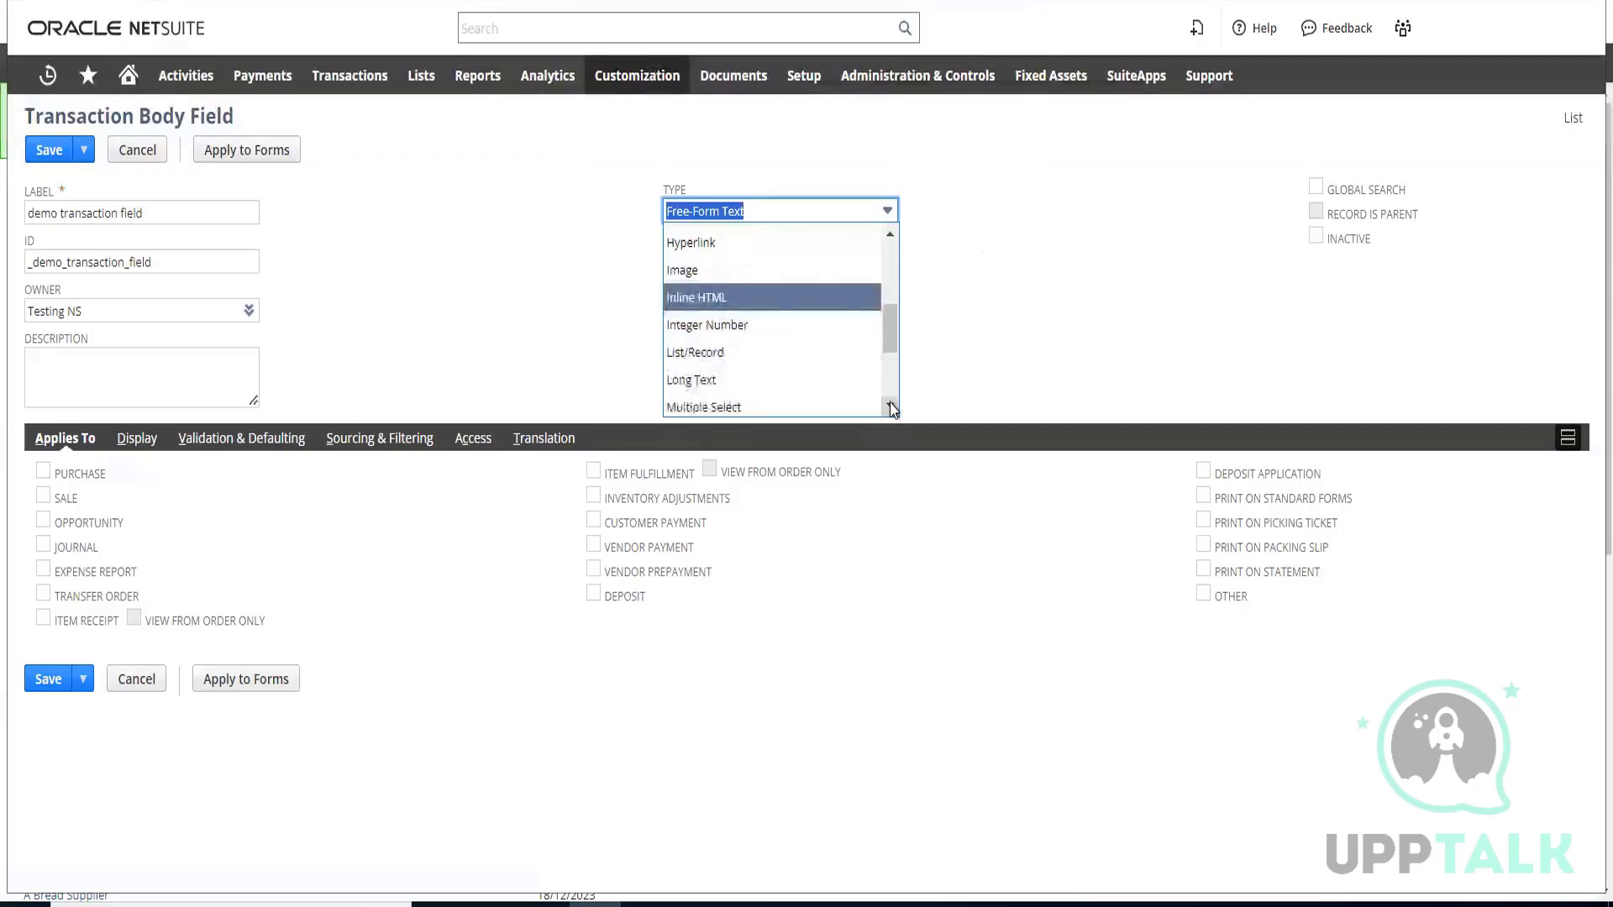
{"action": "left_click", "coordinate": [891, 406]}
{"action": "left_click", "coordinate": [890, 407]}
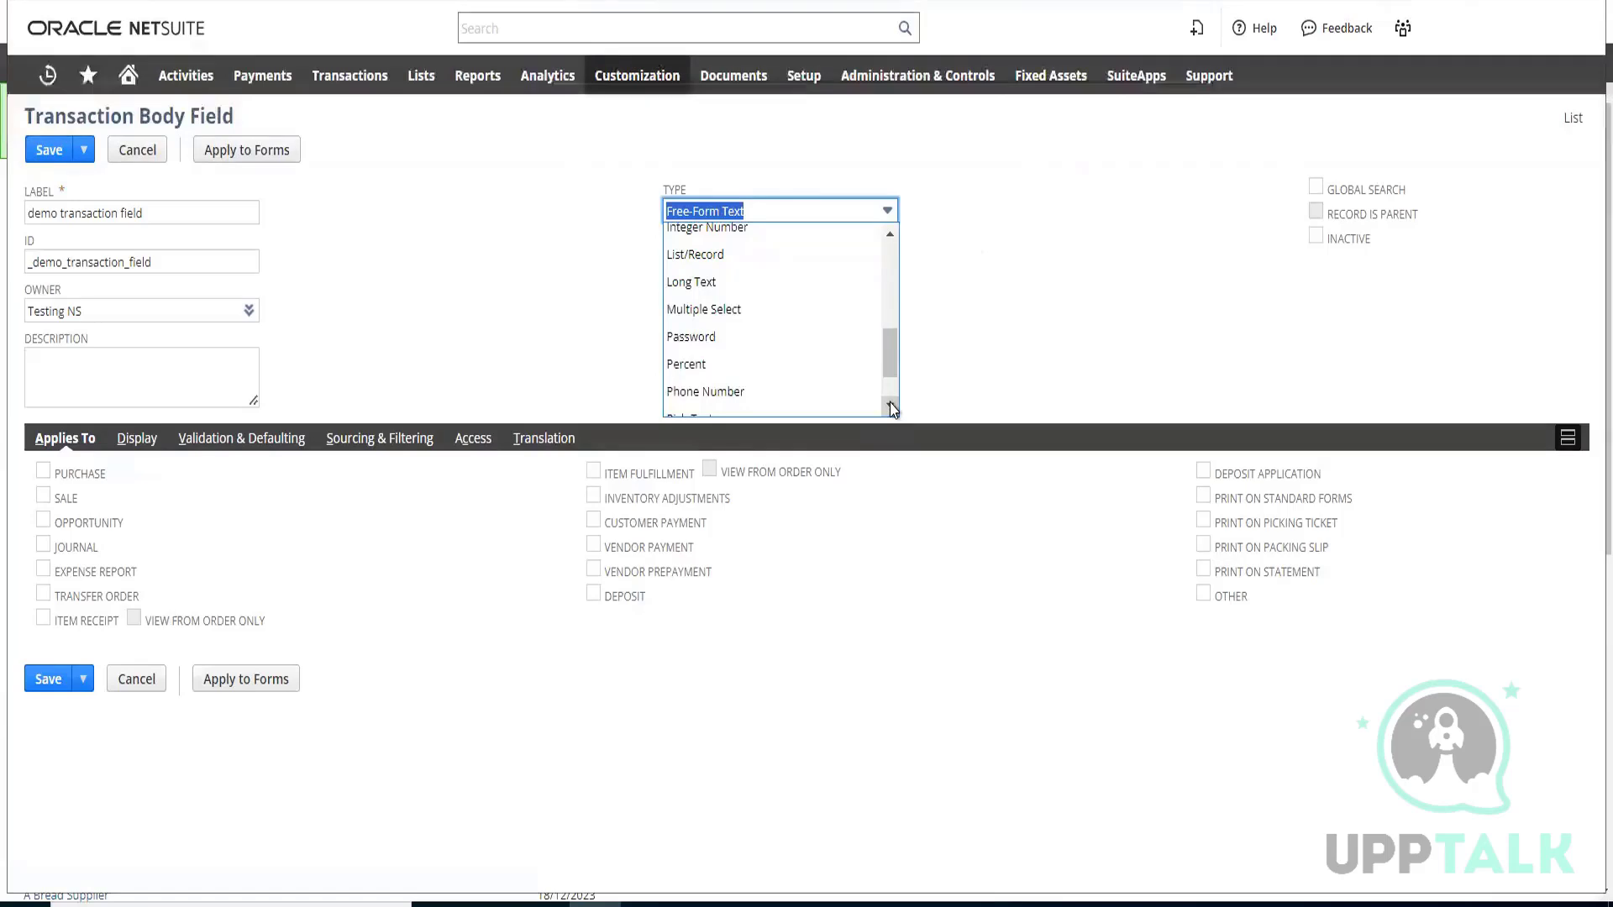
{"action": "left_click", "coordinate": [890, 407]}
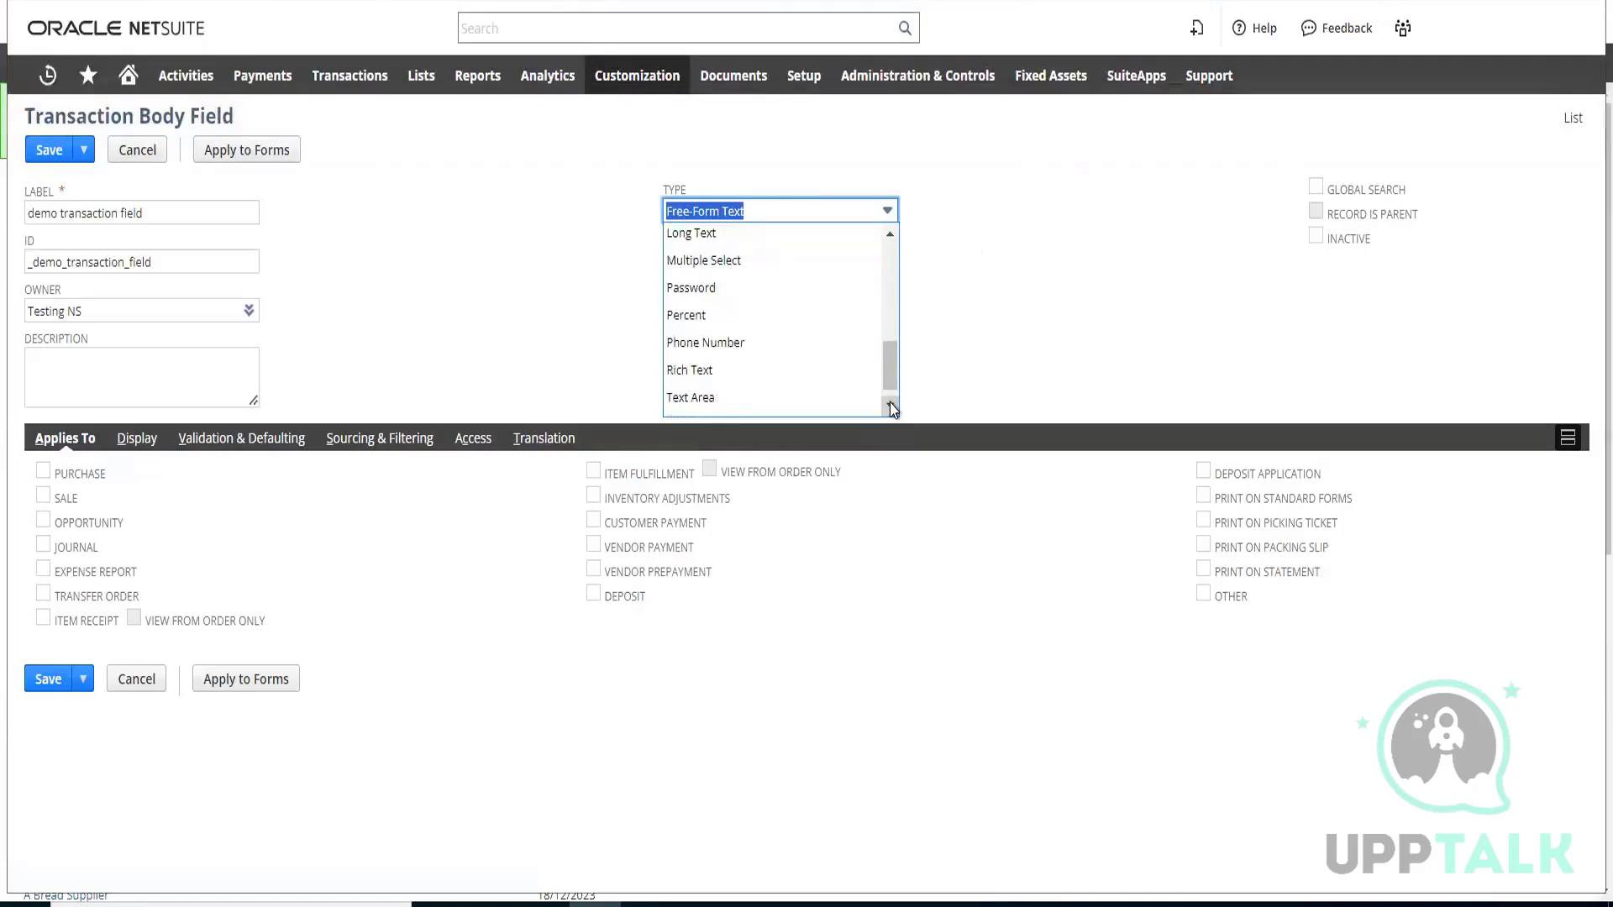
{"action": "left_click", "coordinate": [514, 252]}
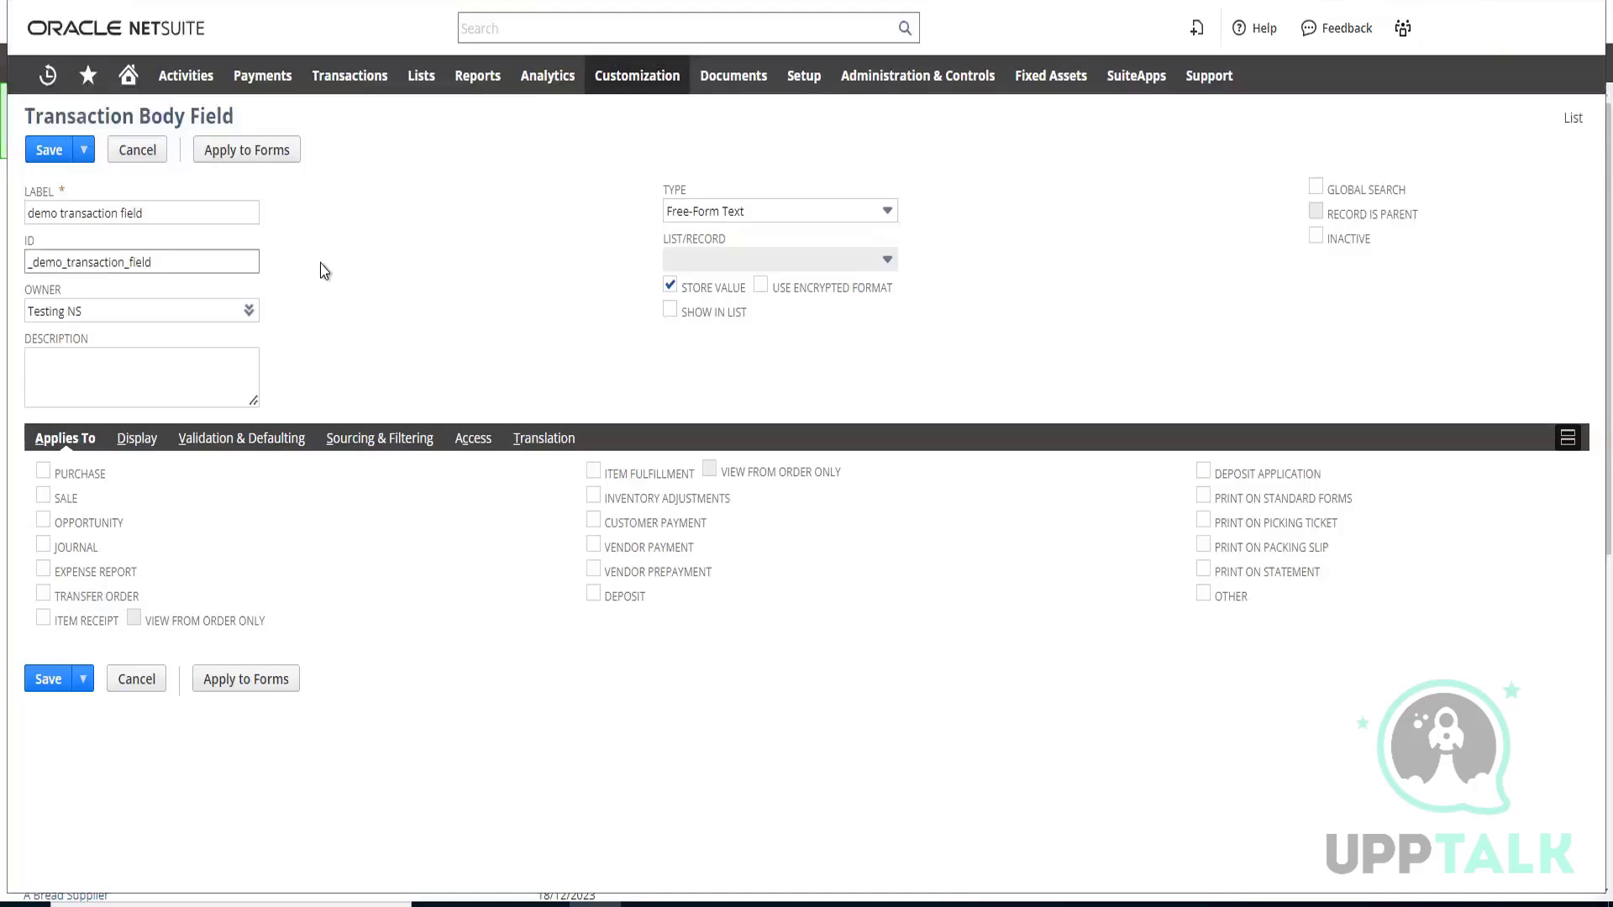
Apply the field to Sale transactions, switching the Purchase option on and back off
{"action": "left_click", "coordinate": [43, 500]}
{"action": "left_click", "coordinate": [44, 476]}
{"action": "left_click", "coordinate": [44, 474]}
Set the field's display subtab to Main
{"action": "left_click", "coordinate": [142, 446]}
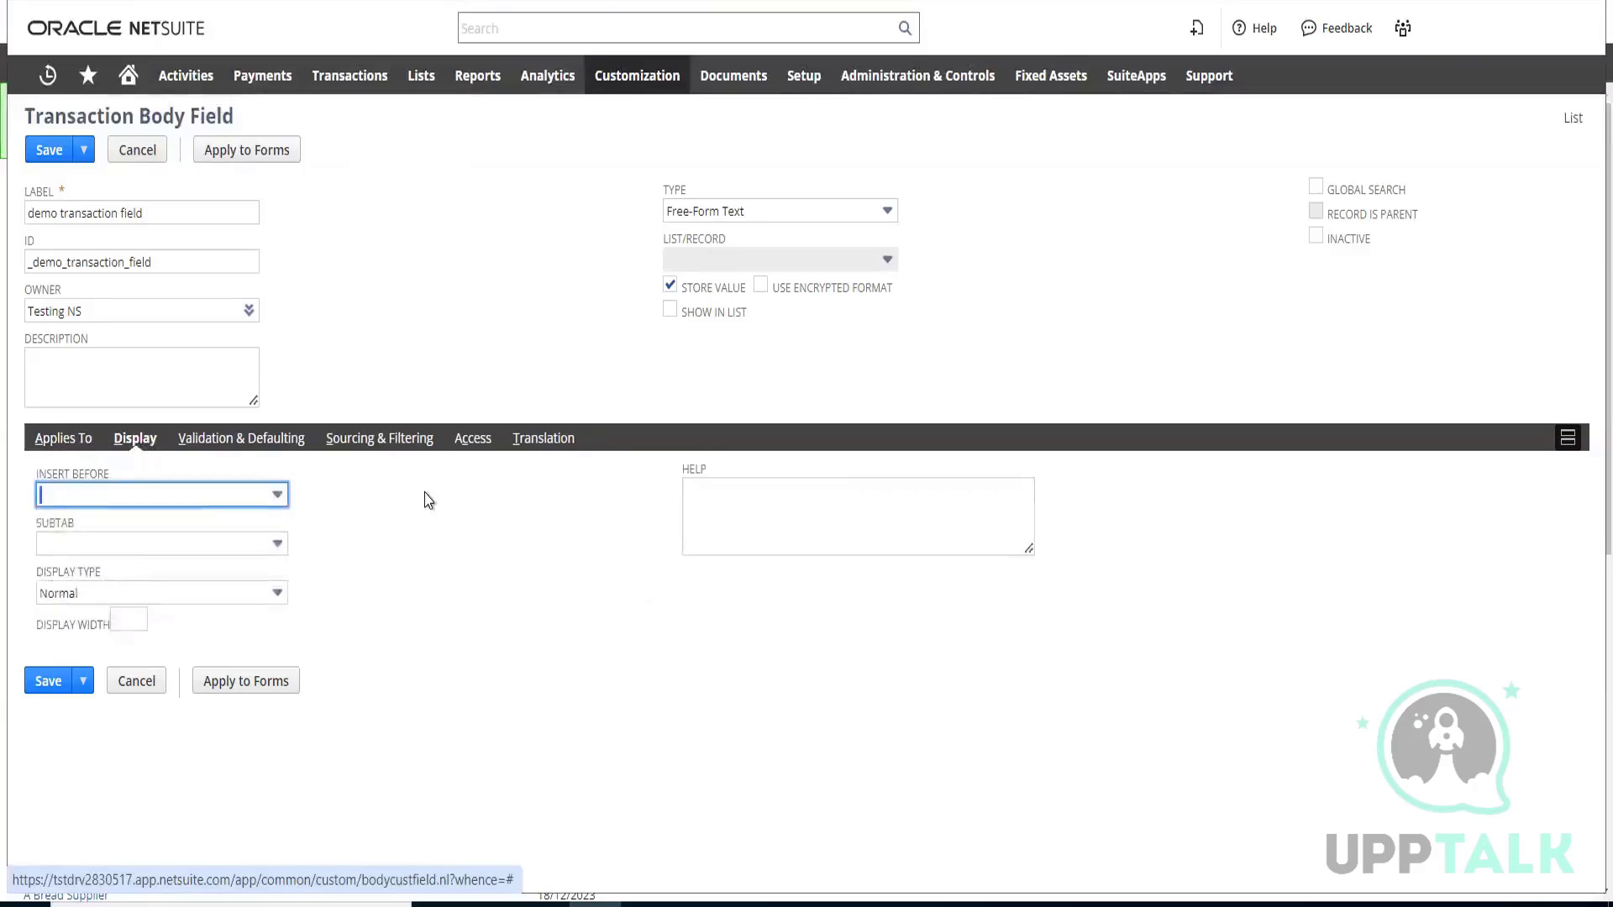
{"action": "left_click", "coordinate": [239, 554]}
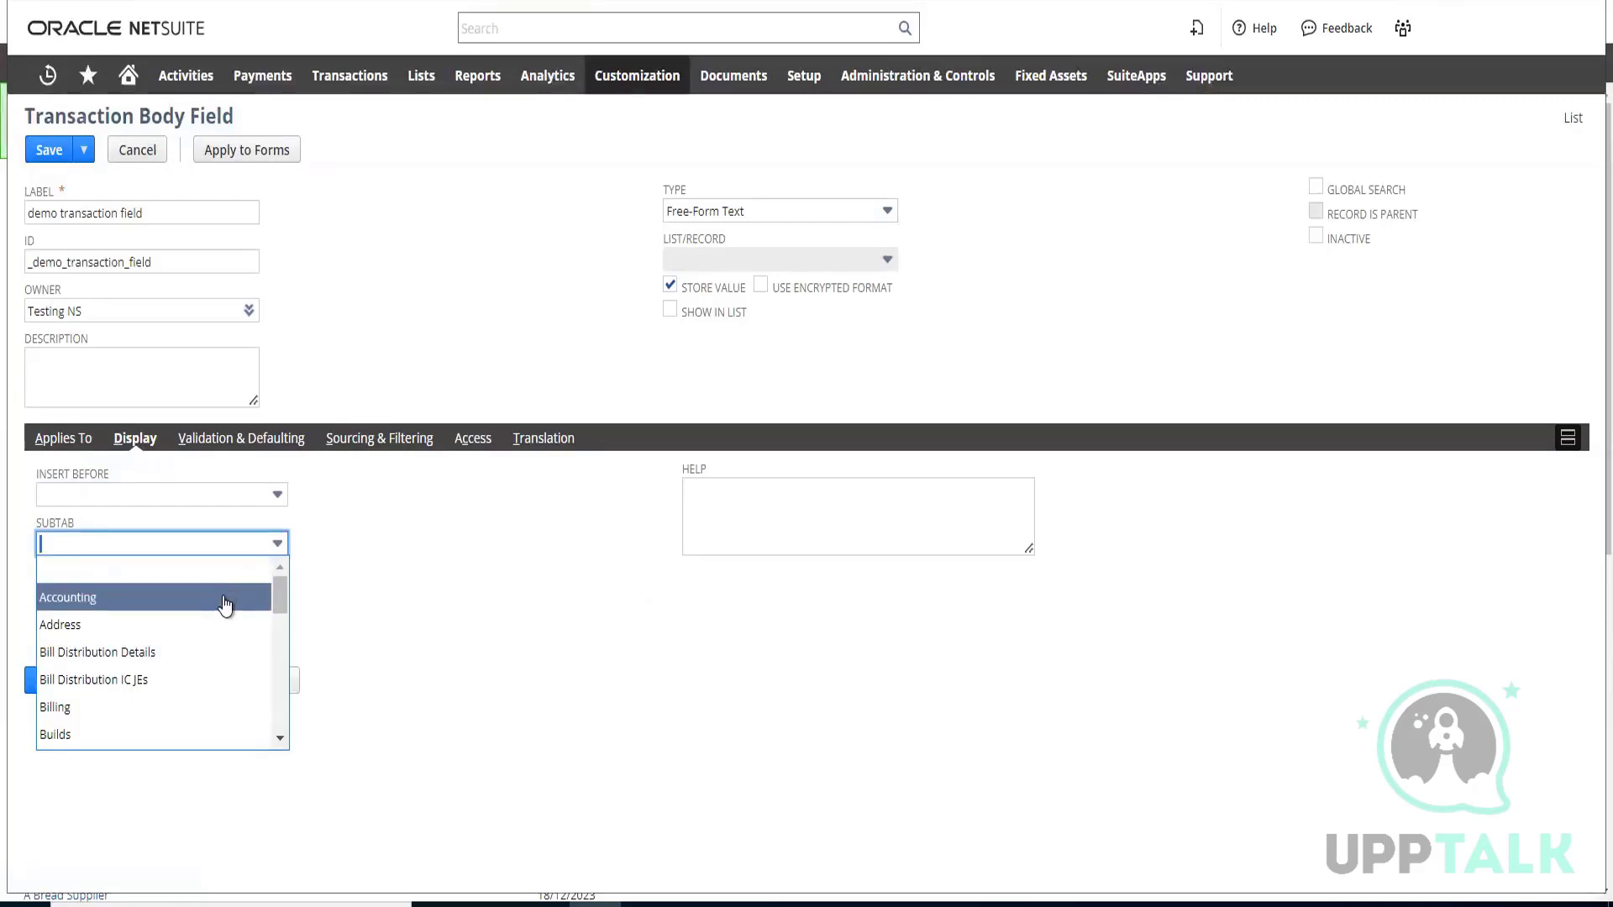
{"action": "scroll", "coordinate": [225, 604], "scroll_direction": "down", "scroll_amount": 5}
{"action": "scroll", "coordinate": [225, 605], "scroll_direction": "up", "scroll_amount": 5}
{"action": "left_click", "coordinate": [280, 734]}
{"action": "left_click", "coordinate": [280, 736]}
{"action": "left_click", "coordinate": [281, 739]}
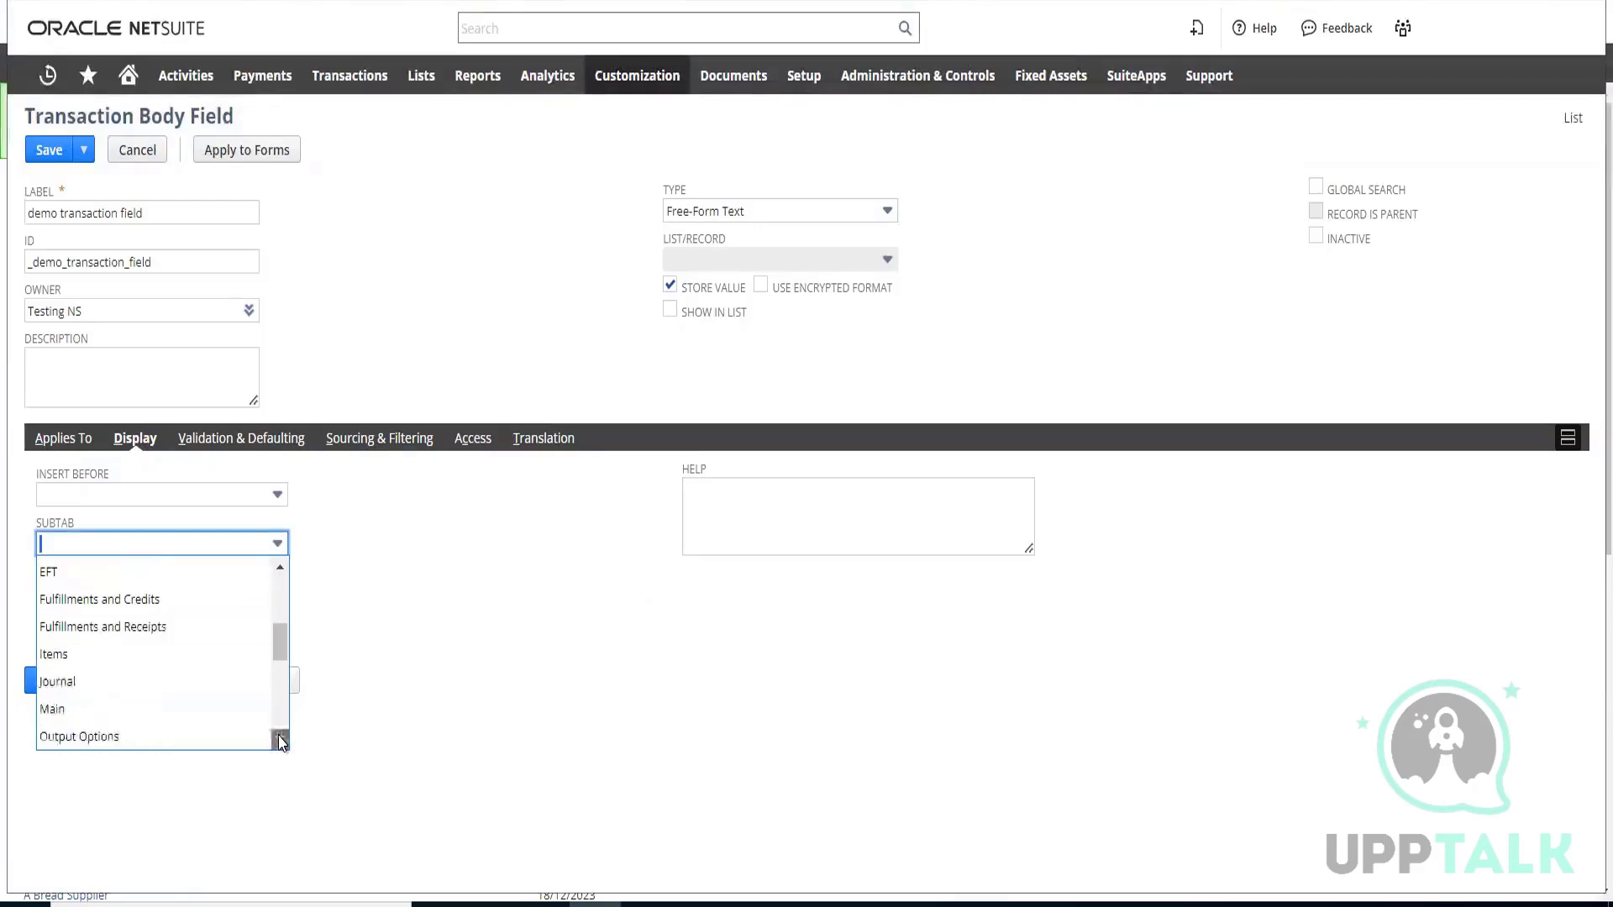
{"action": "left_click", "coordinate": [280, 740]}
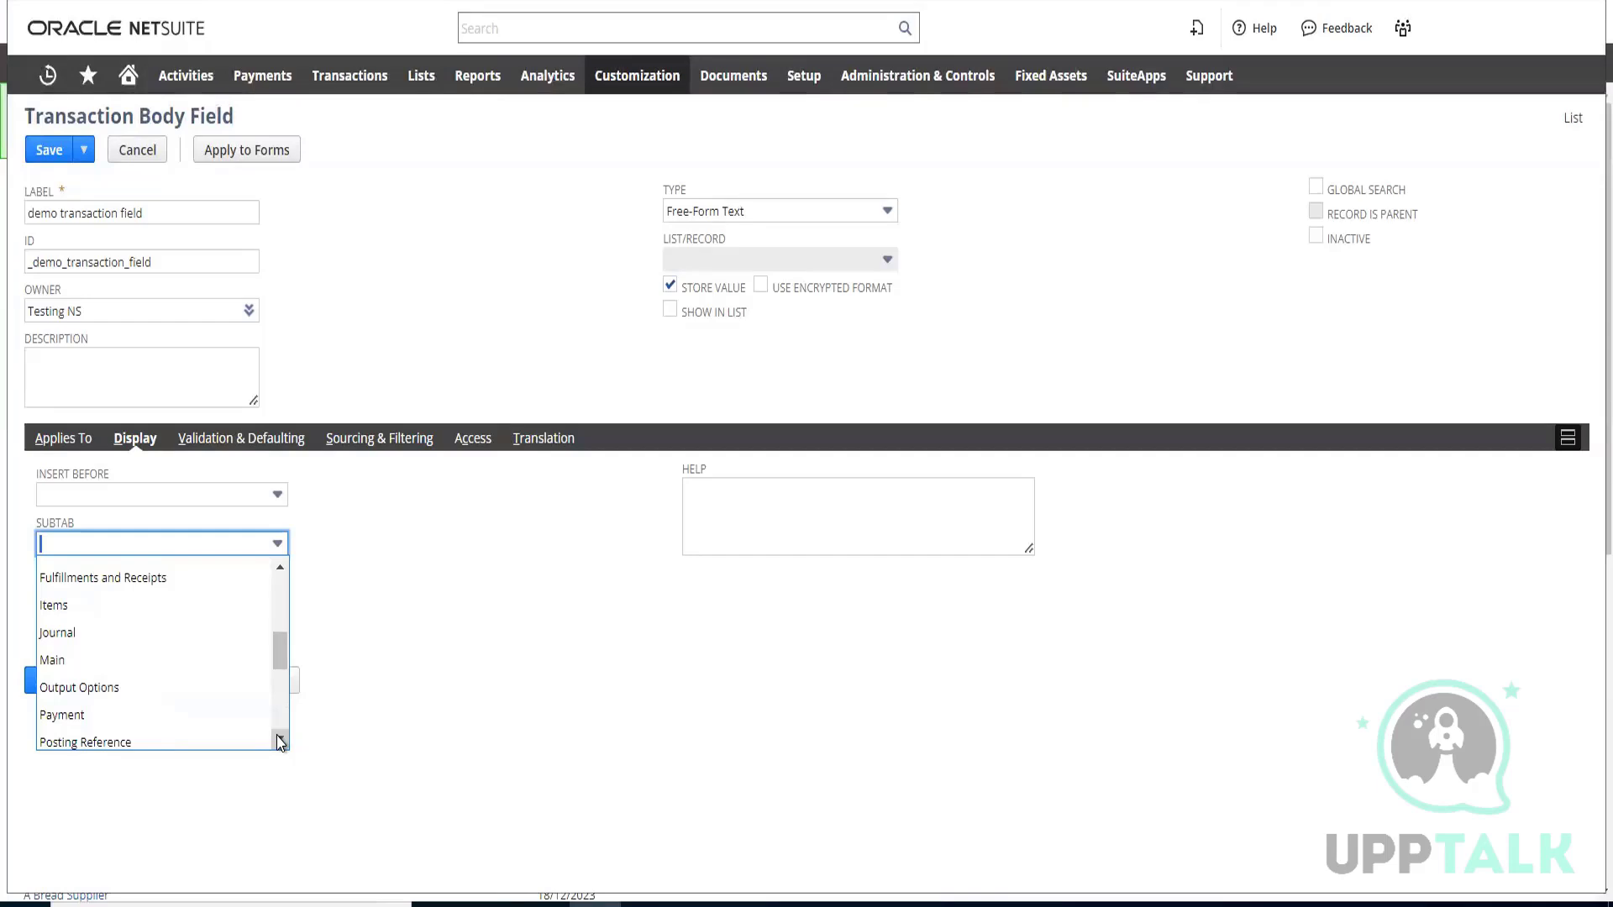
{"action": "left_click", "coordinate": [64, 663]}
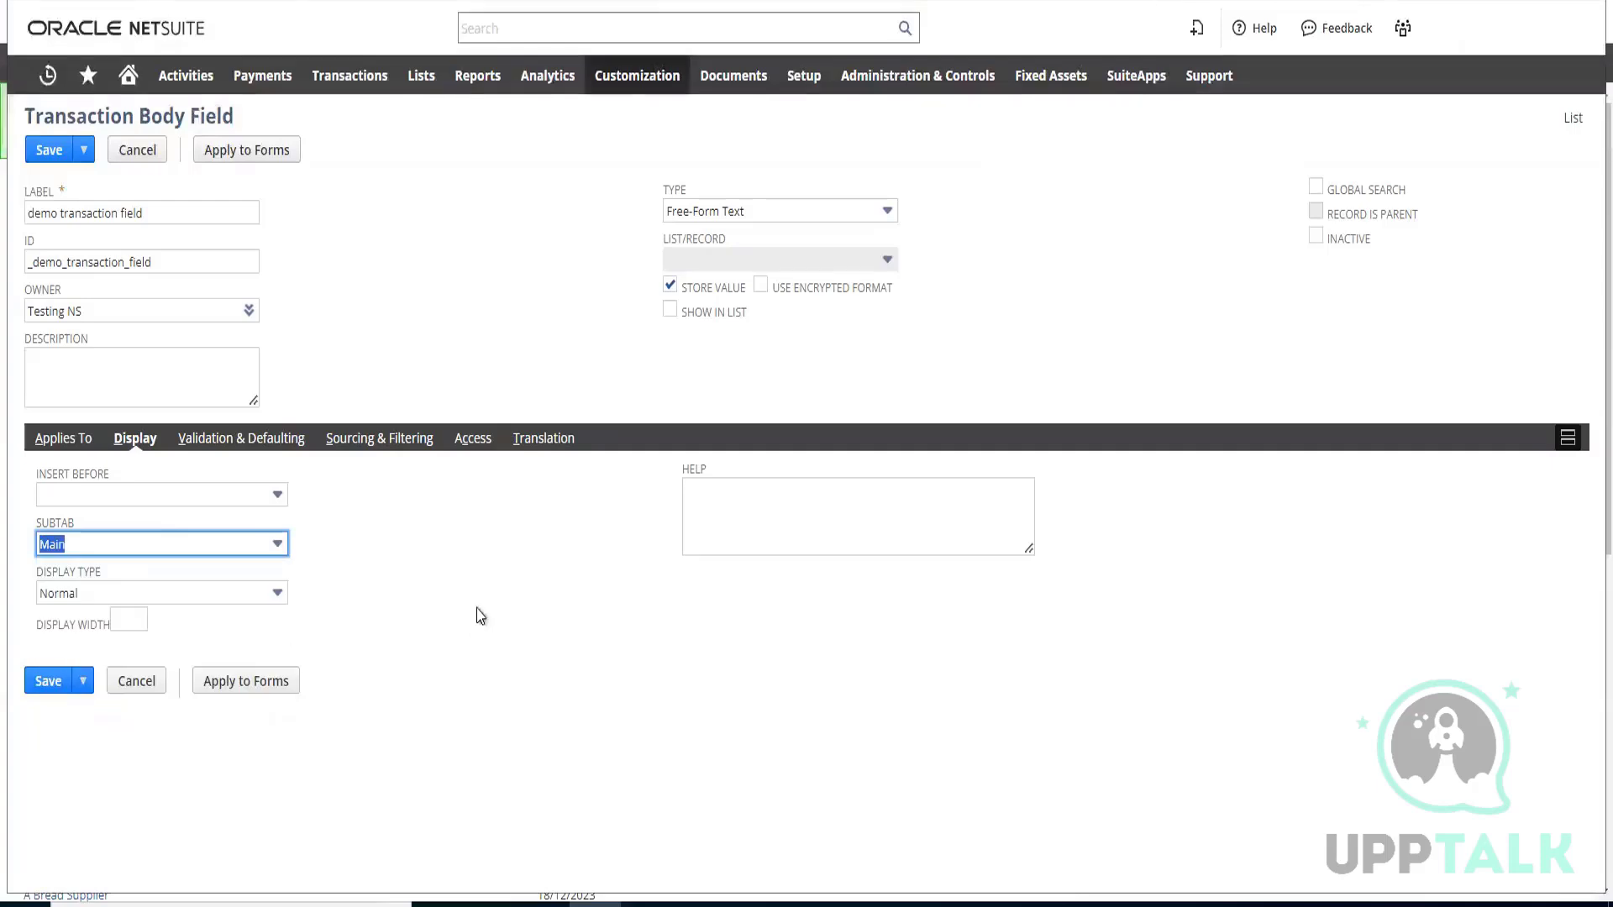
{"action": "left_click", "coordinate": [482, 580]}
Review the display type options, keeping Normal, and show the field's validation and defaulting settings
{"action": "left_click", "coordinate": [242, 602]}
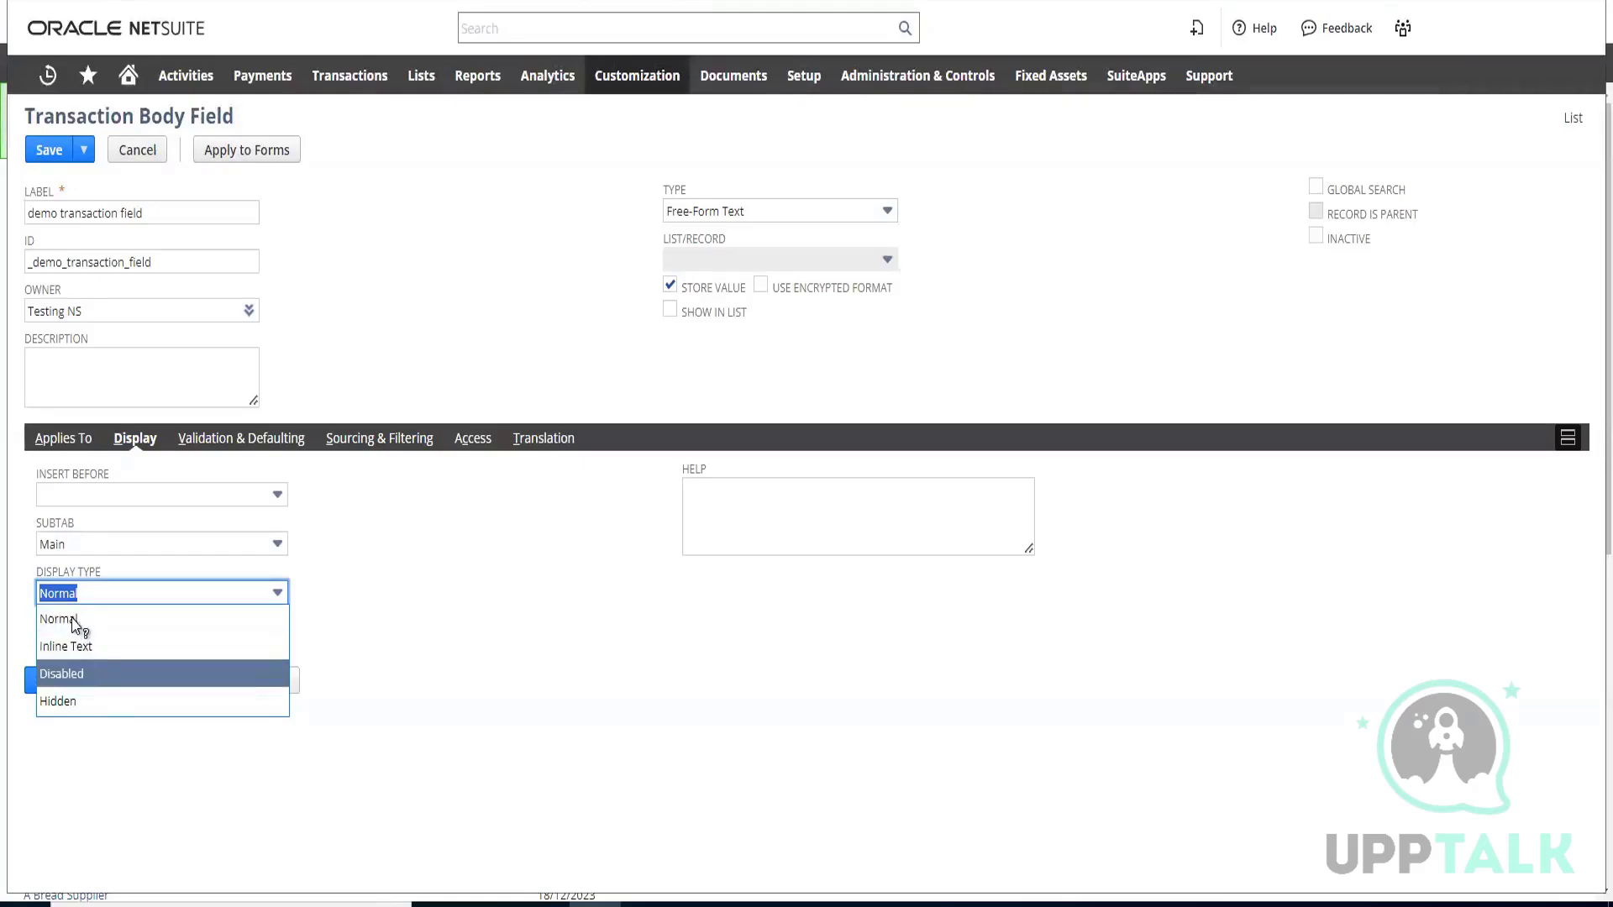
{"action": "left_click", "coordinate": [400, 617]}
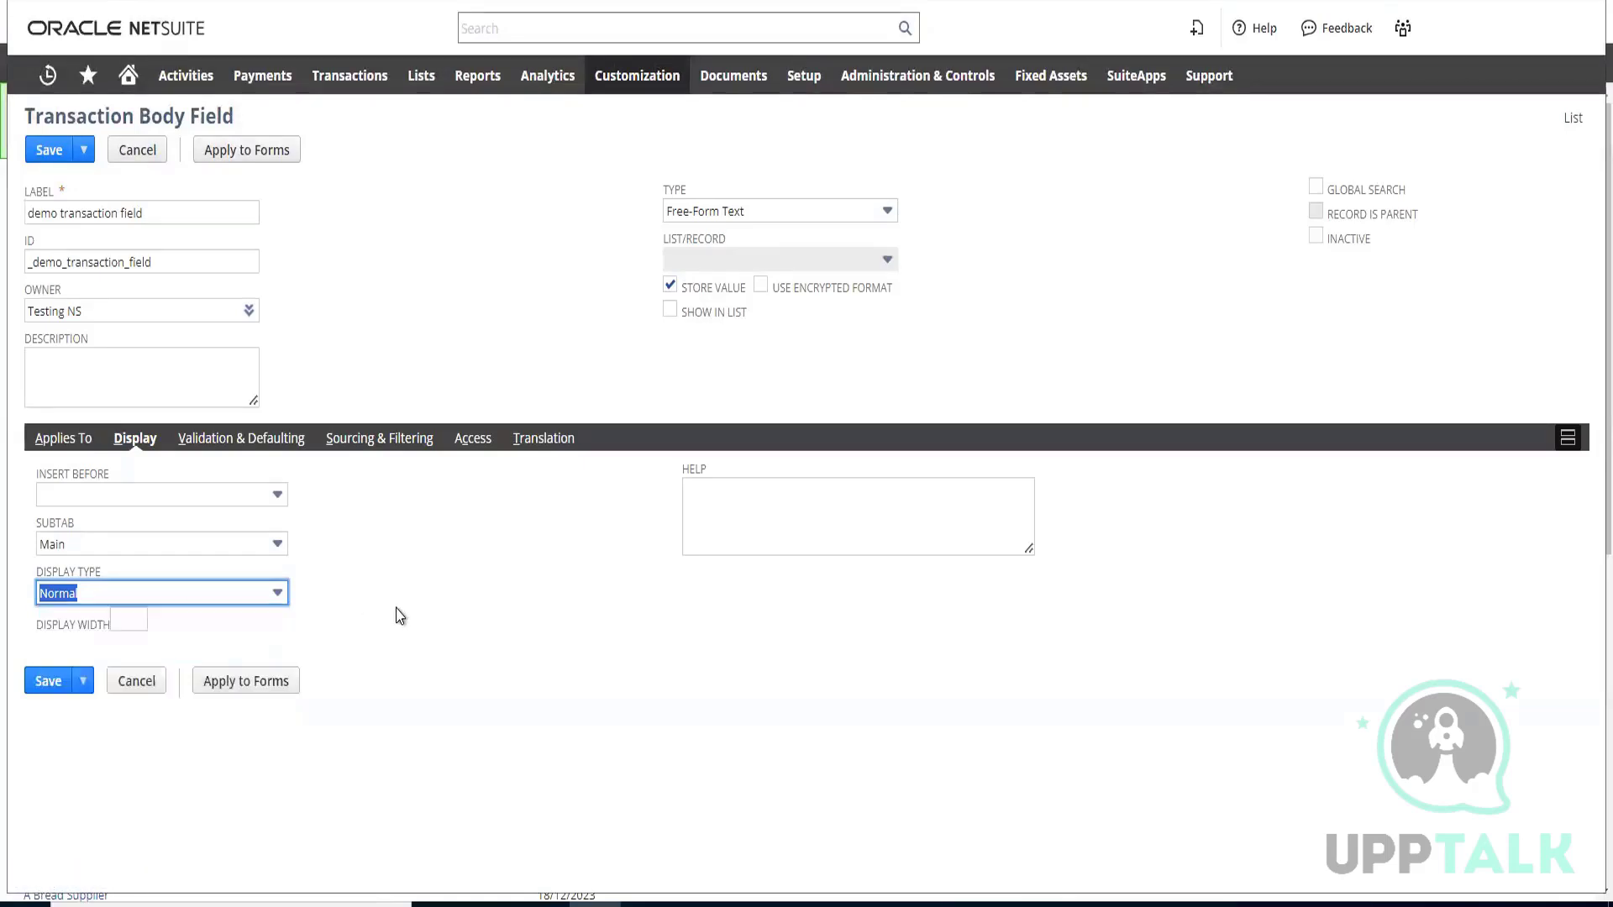
{"action": "left_click", "coordinate": [247, 461]}
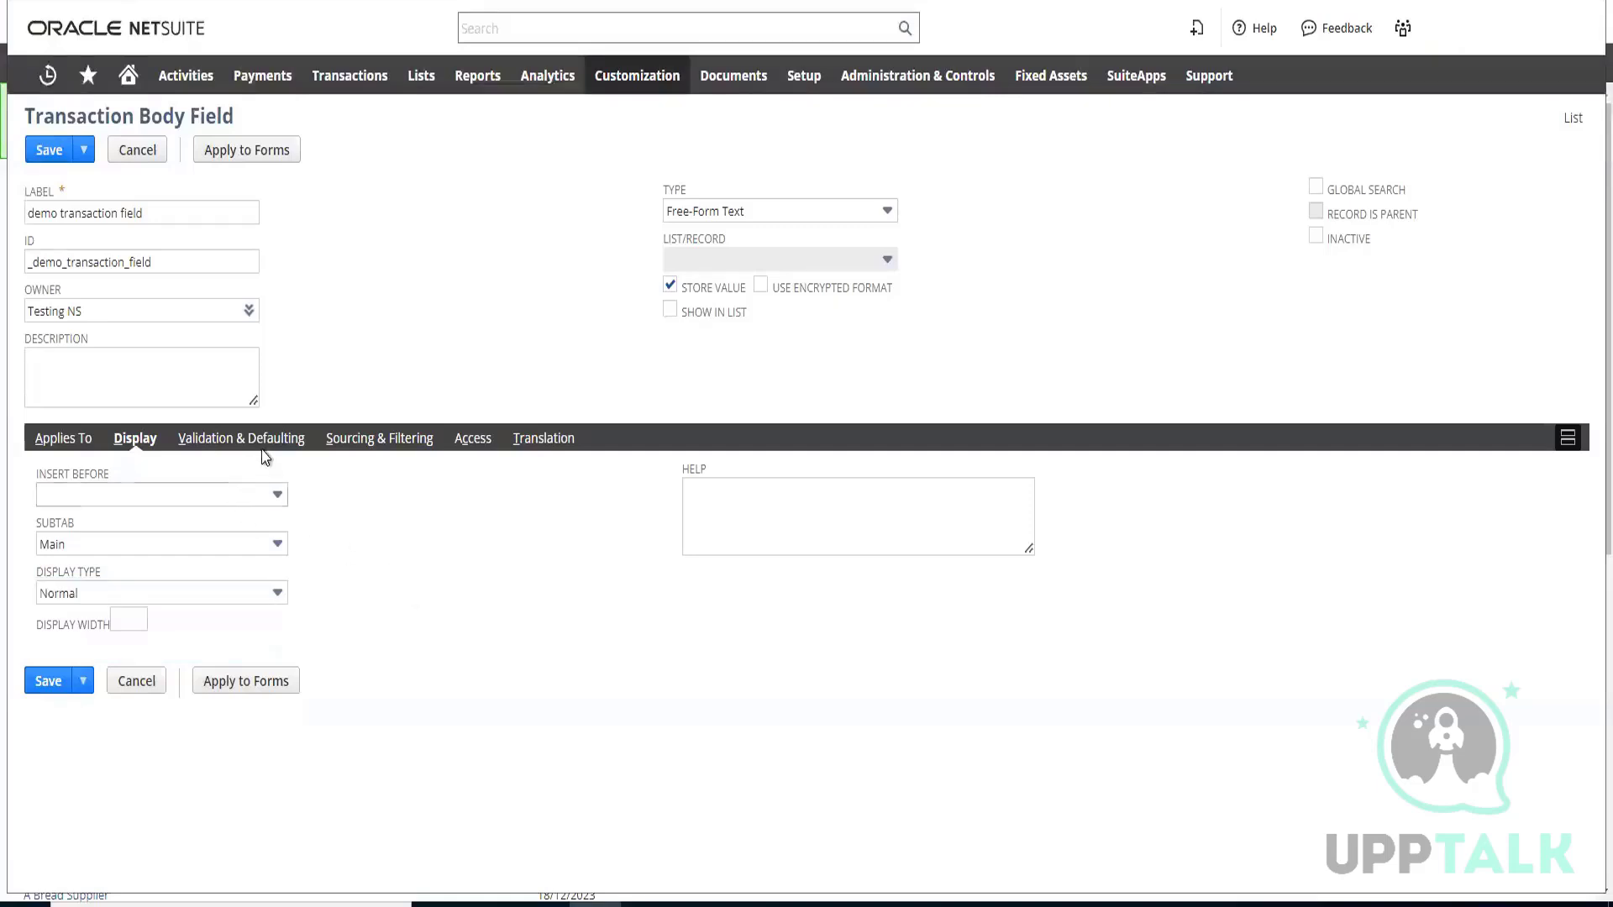
{"action": "left_click", "coordinate": [257, 444]}
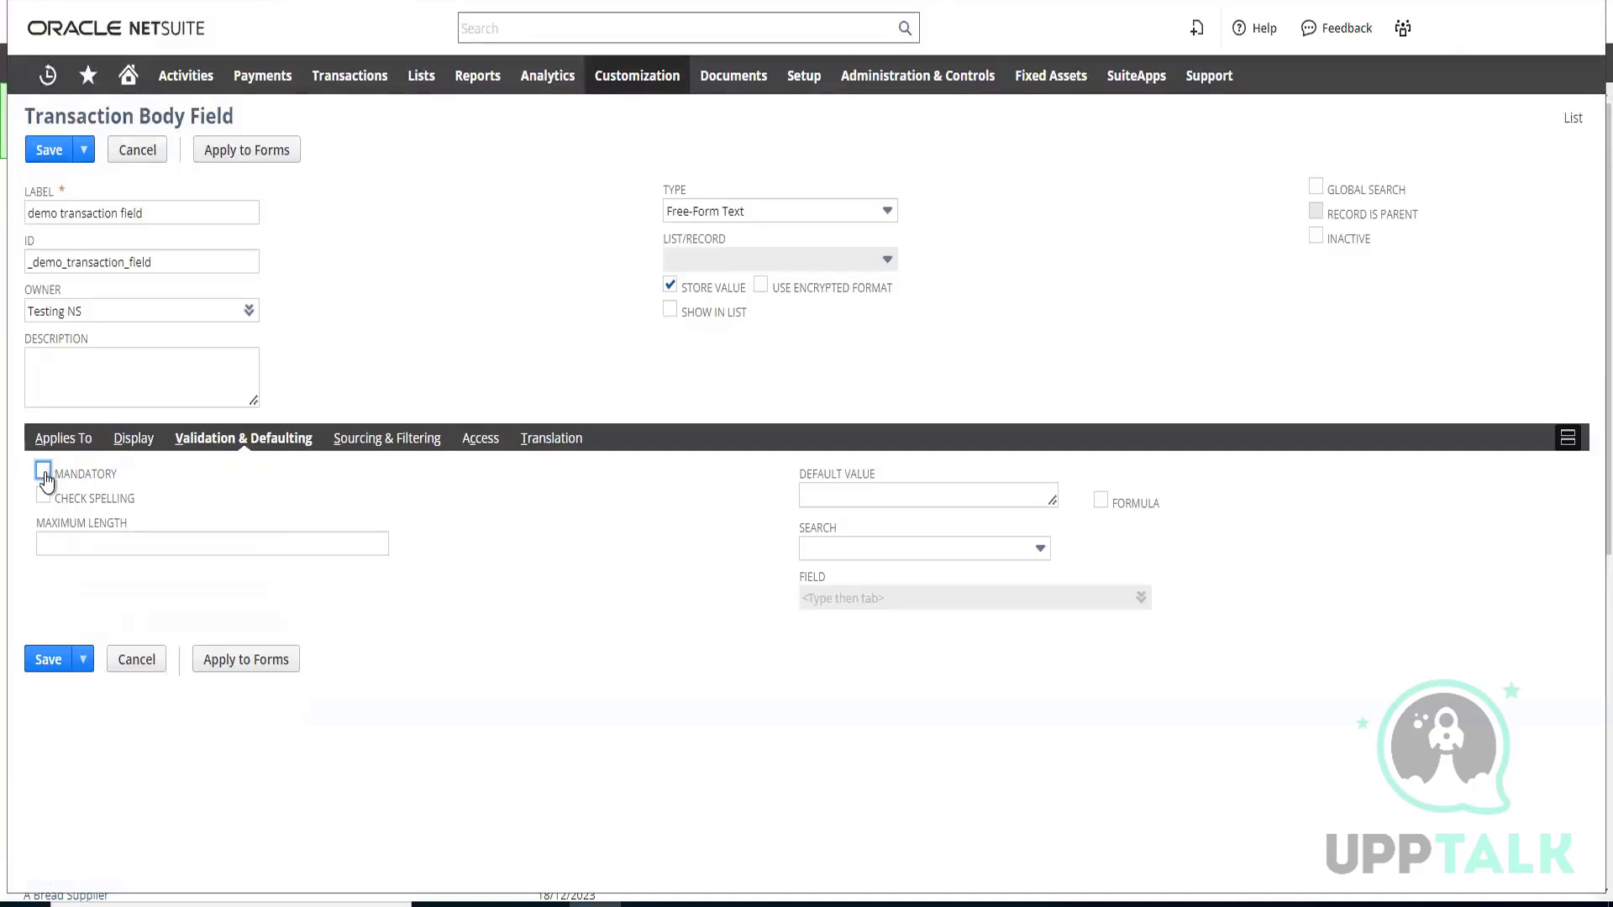
Open the sales orders list in a new browser tab, keeping the transaction body field form open
{"action": "mouse_move", "coordinate": [349, 74]}
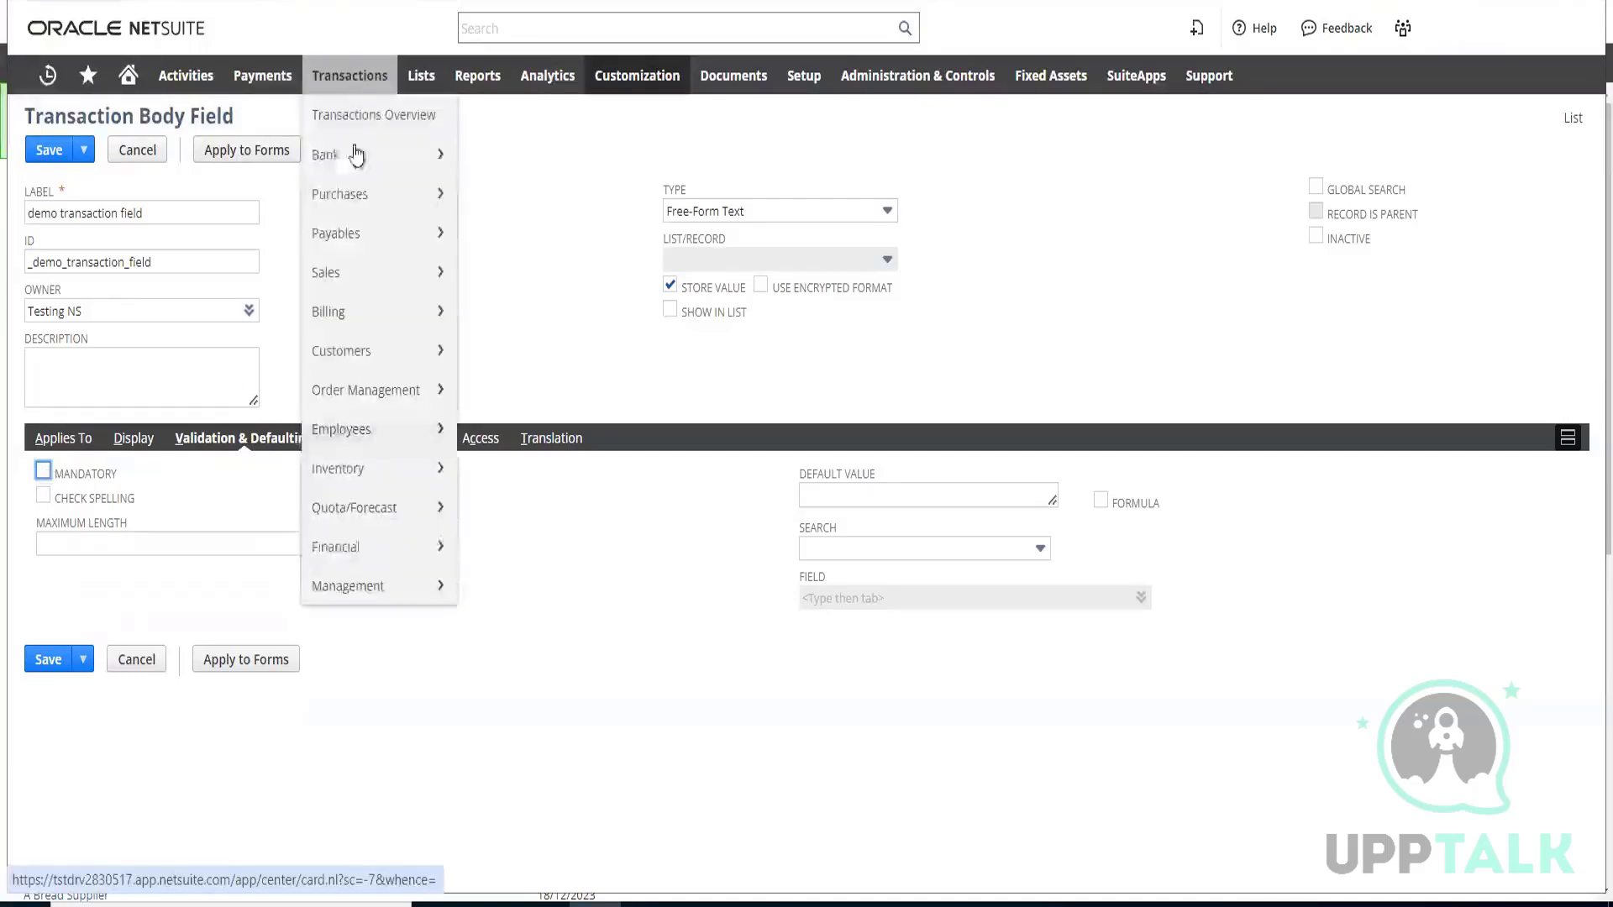
{"action": "mouse_move", "coordinate": [378, 272]}
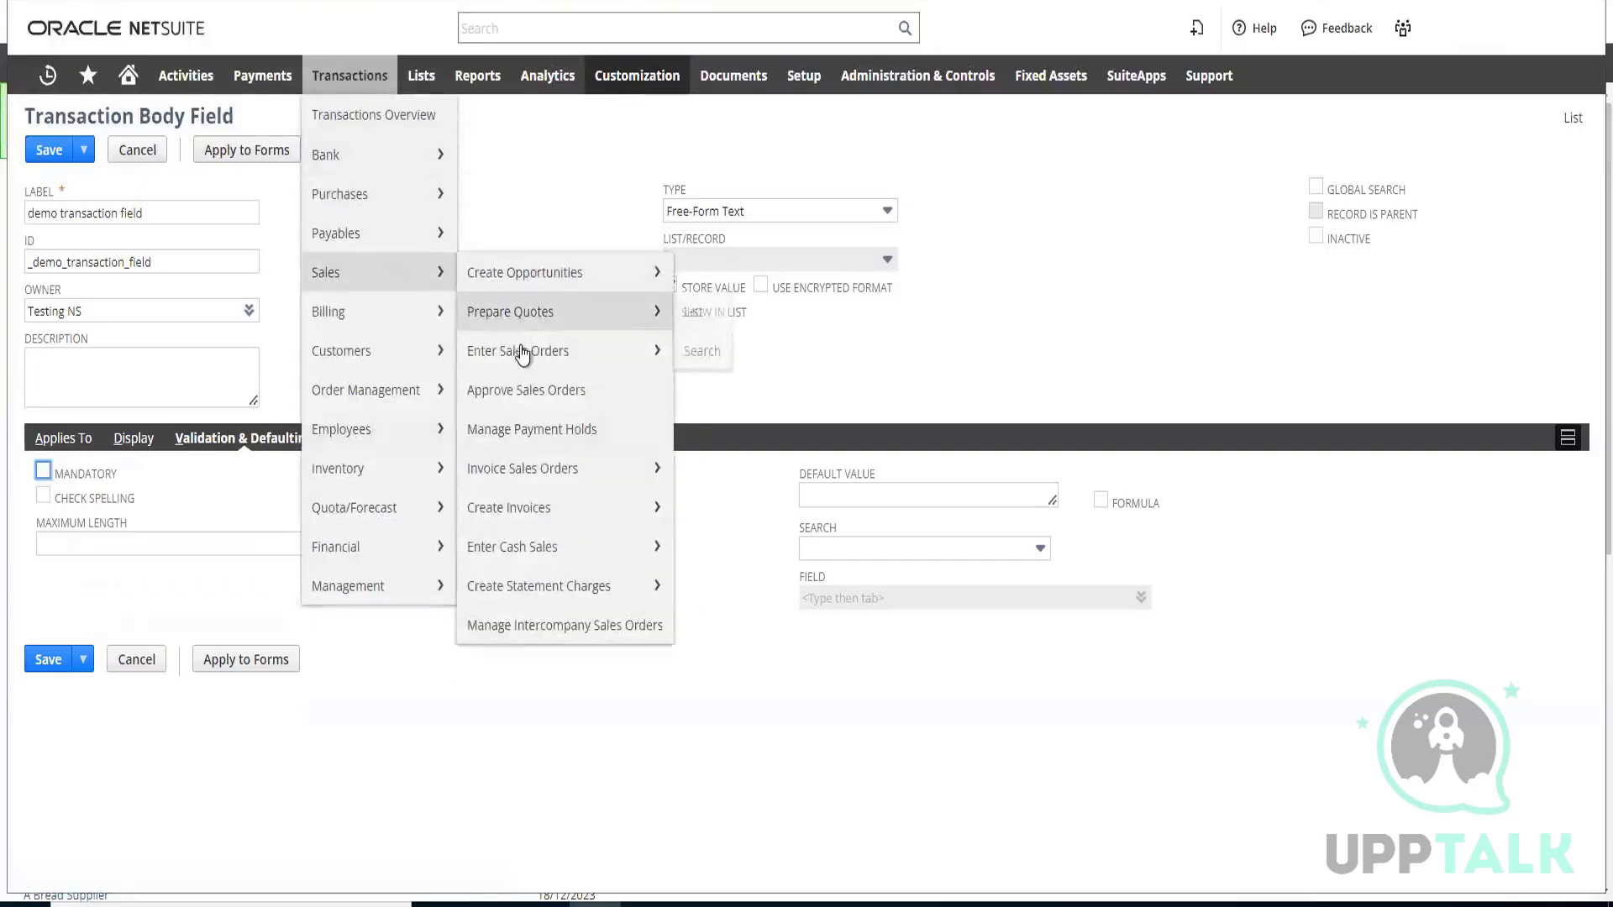
{"action": "mouse_move", "coordinate": [619, 362]}
{"action": "right_click", "coordinate": [704, 351]}
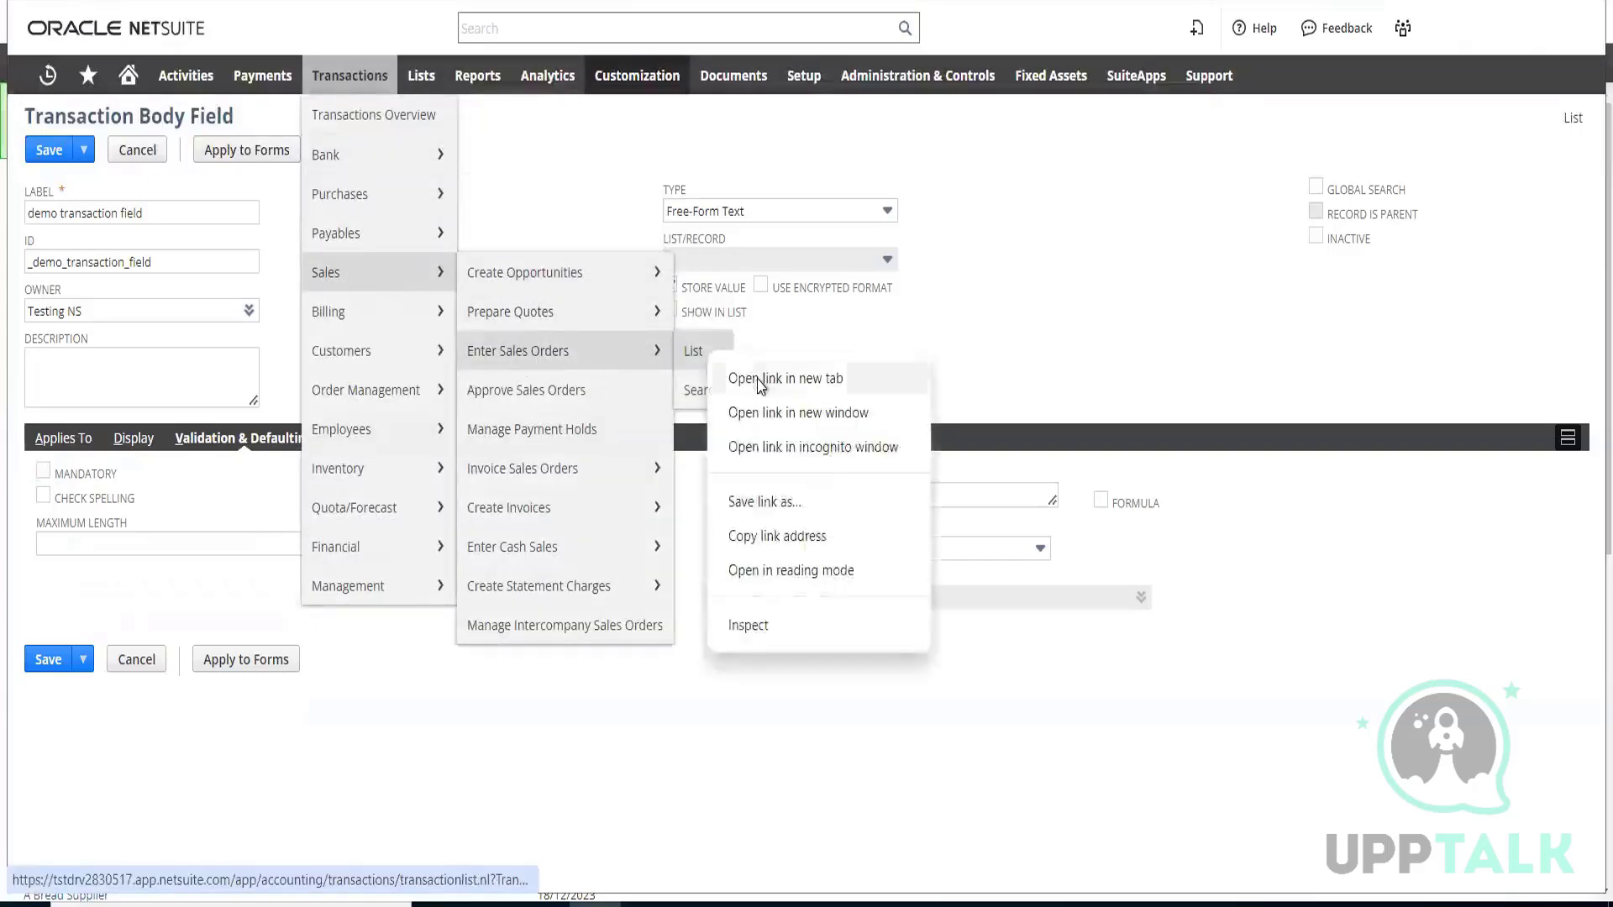
{"action": "left_click", "coordinate": [750, 367]}
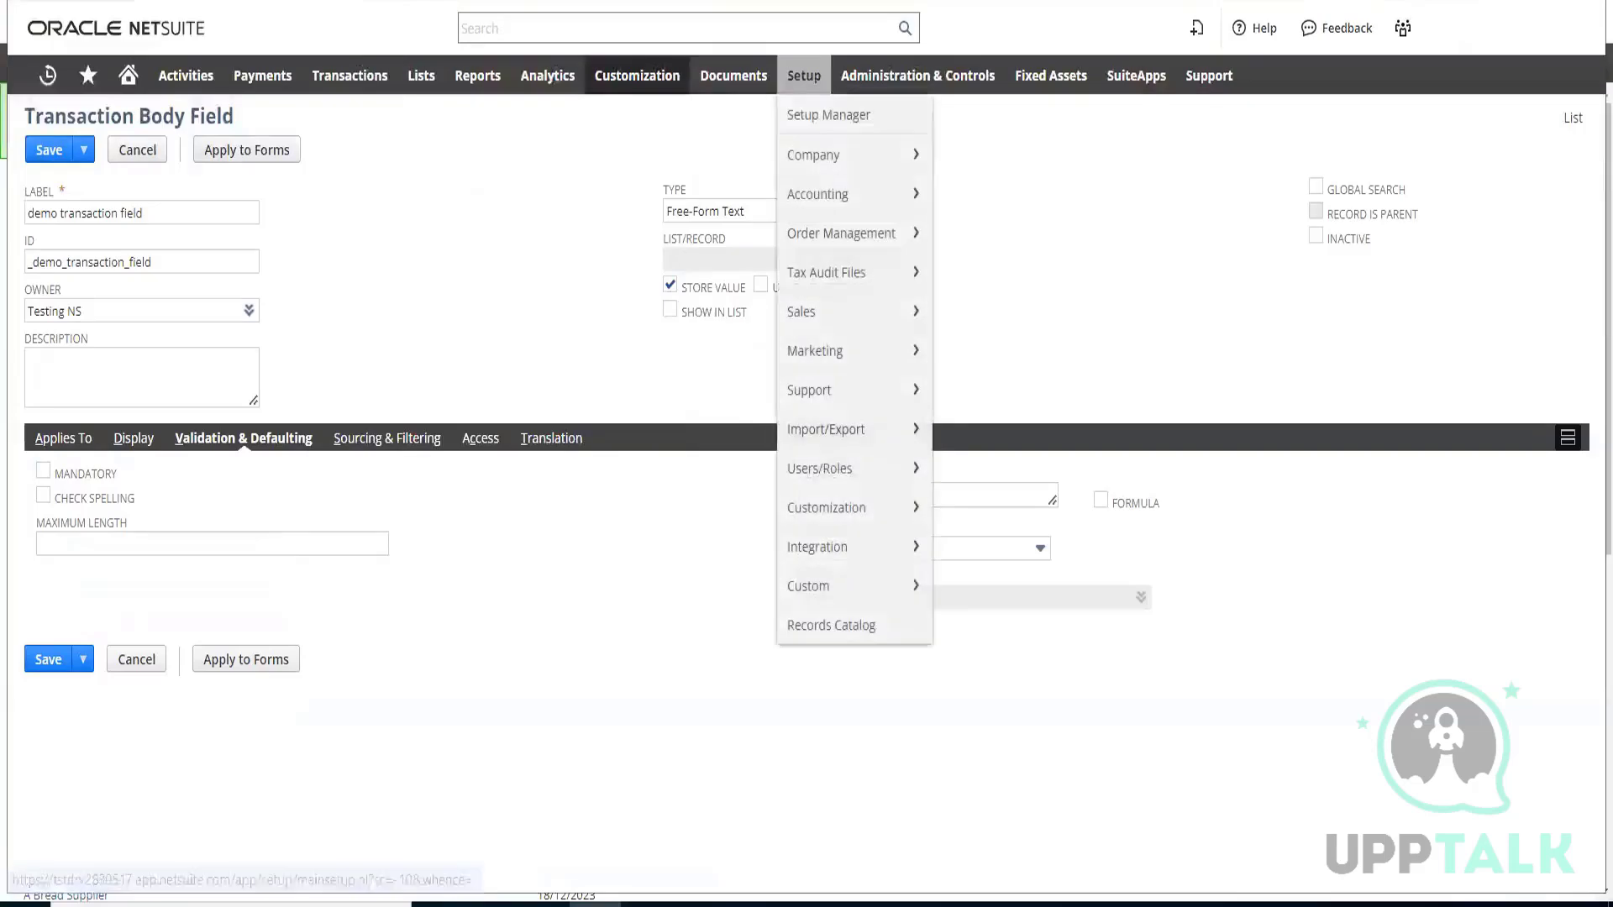
{"action": "left_click", "coordinate": [804, 75]}
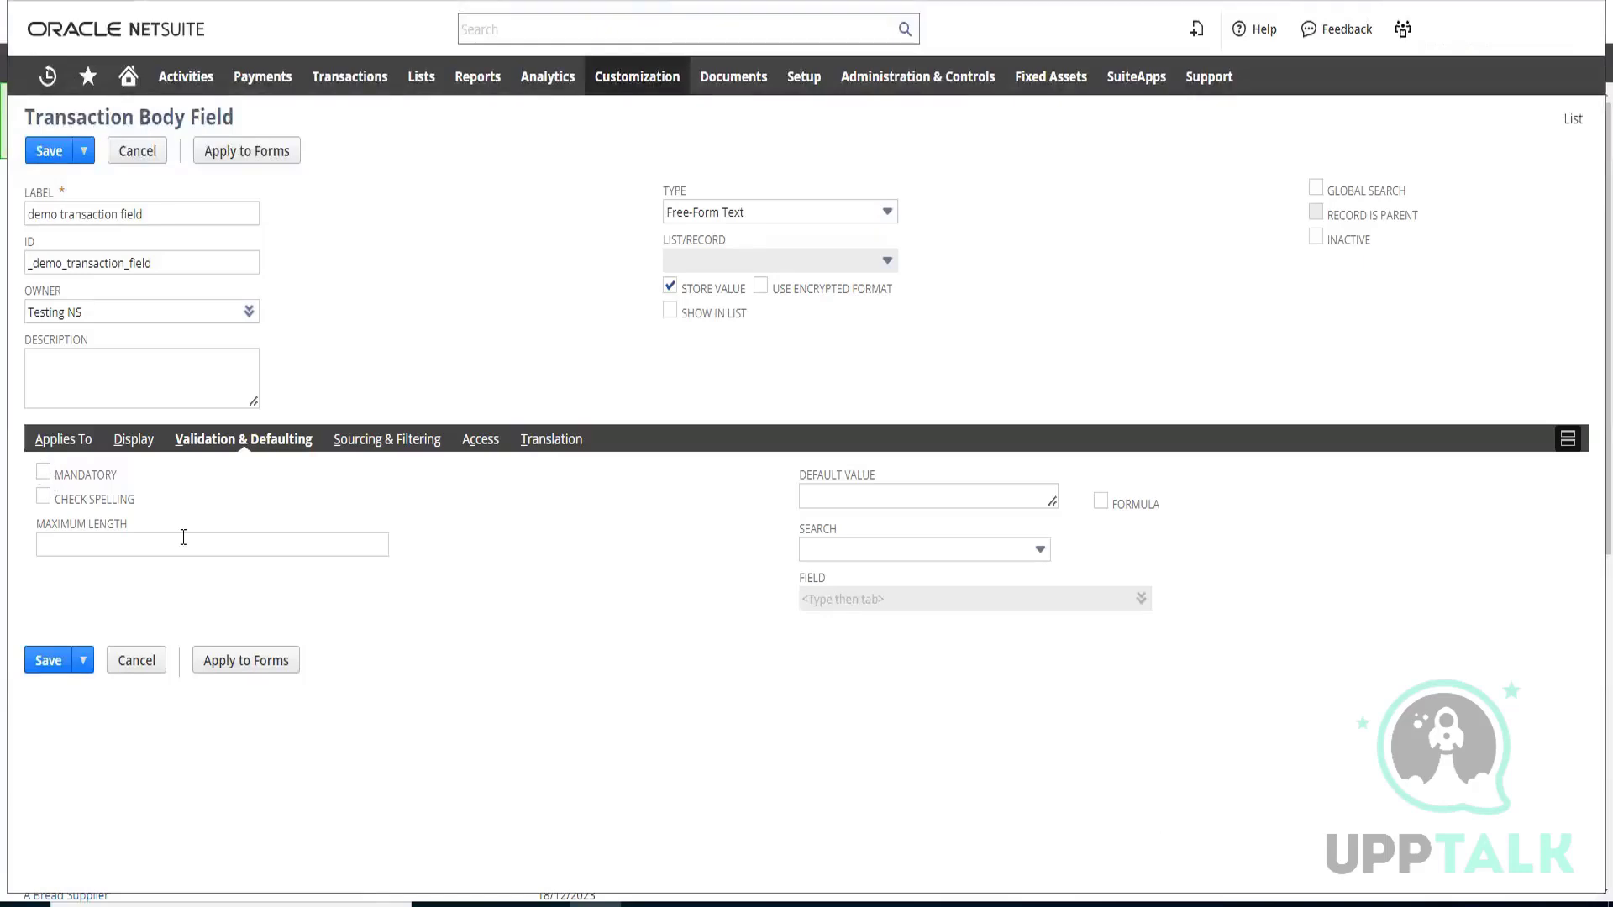
Examine the field's sourcing and filtering settings, including the choices offered for Source List and Source From
{"action": "left_click", "coordinate": [398, 449]}
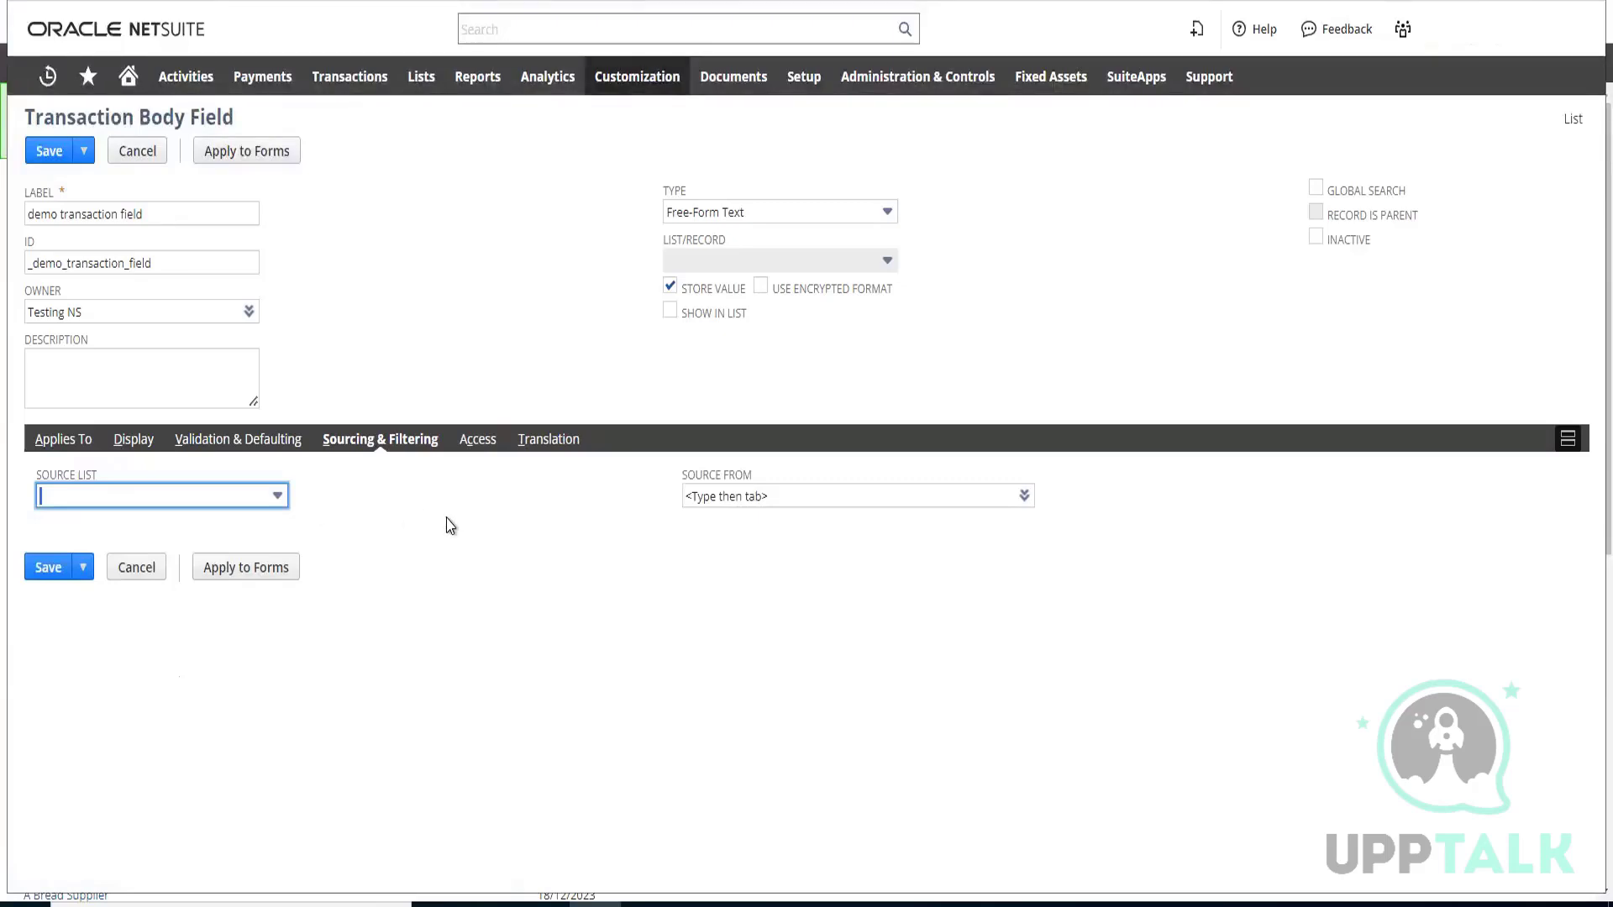
{"action": "left_click", "coordinate": [267, 499]}
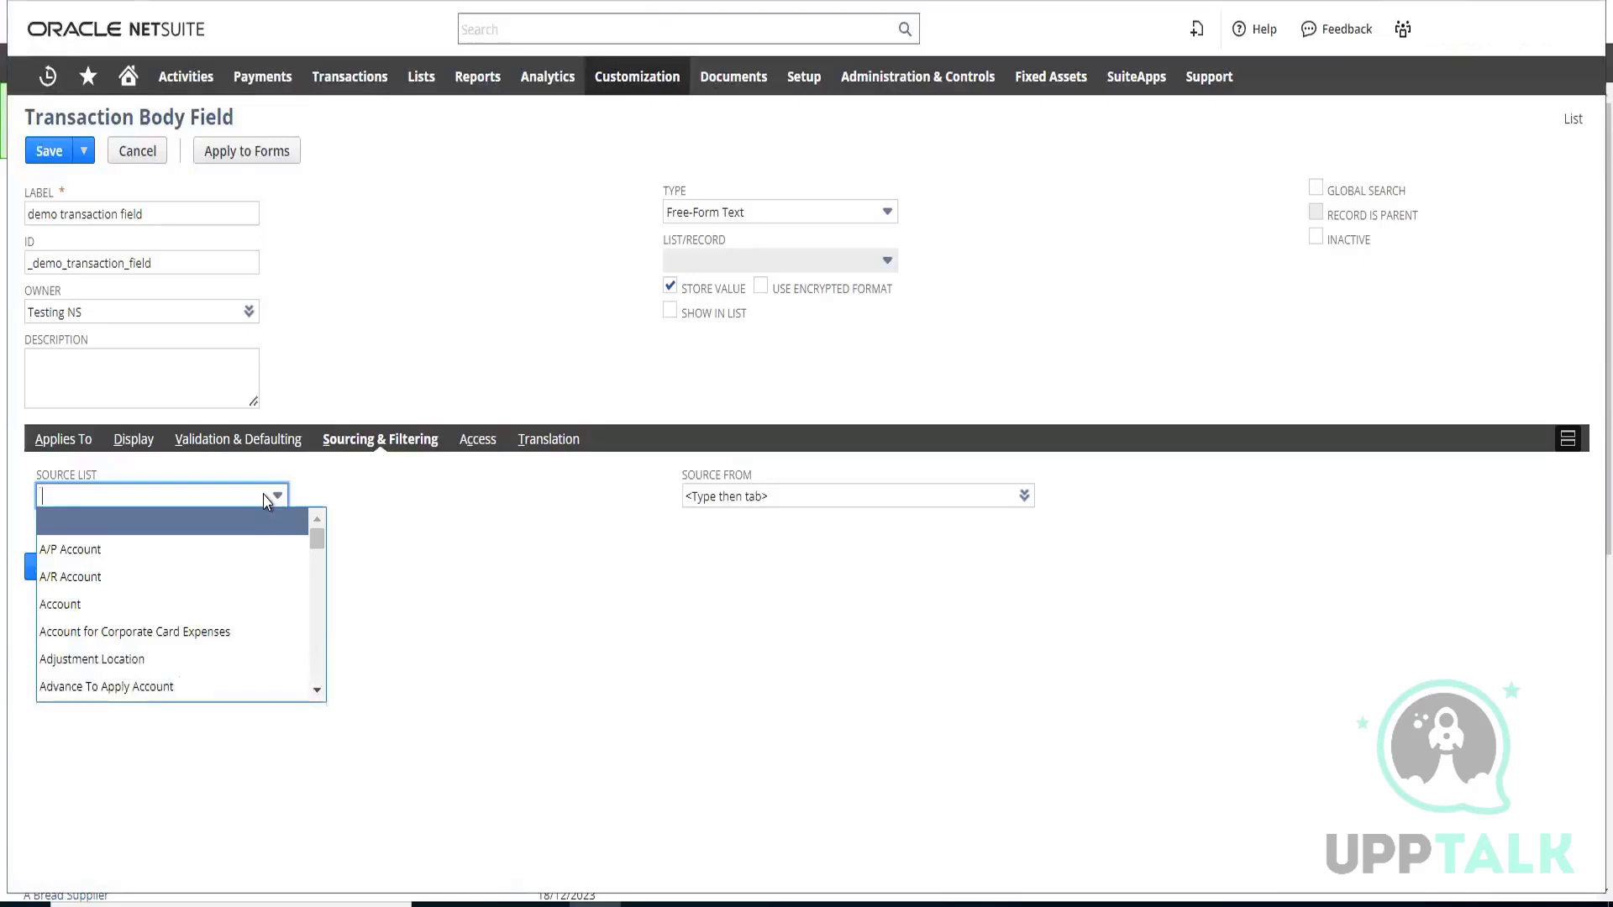
{"action": "scroll", "coordinate": [263, 552], "scroll_direction": "down", "scroll_amount": 5}
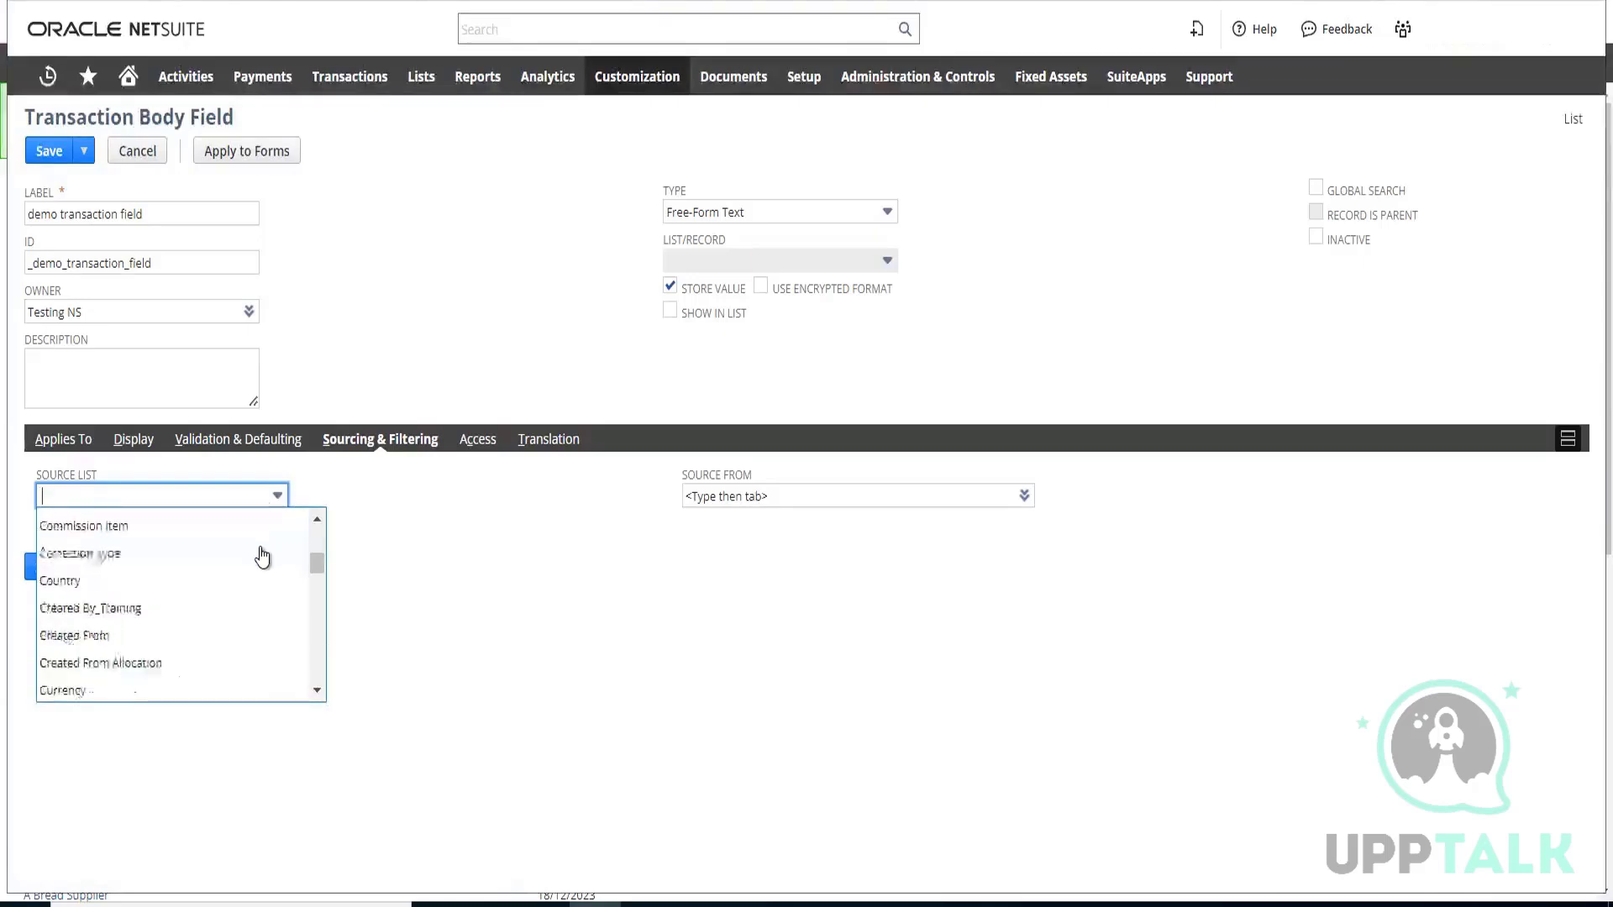
{"action": "scroll", "coordinate": [263, 563], "scroll_direction": "down", "scroll_amount": 3}
{"action": "left_click", "coordinate": [1024, 500]}
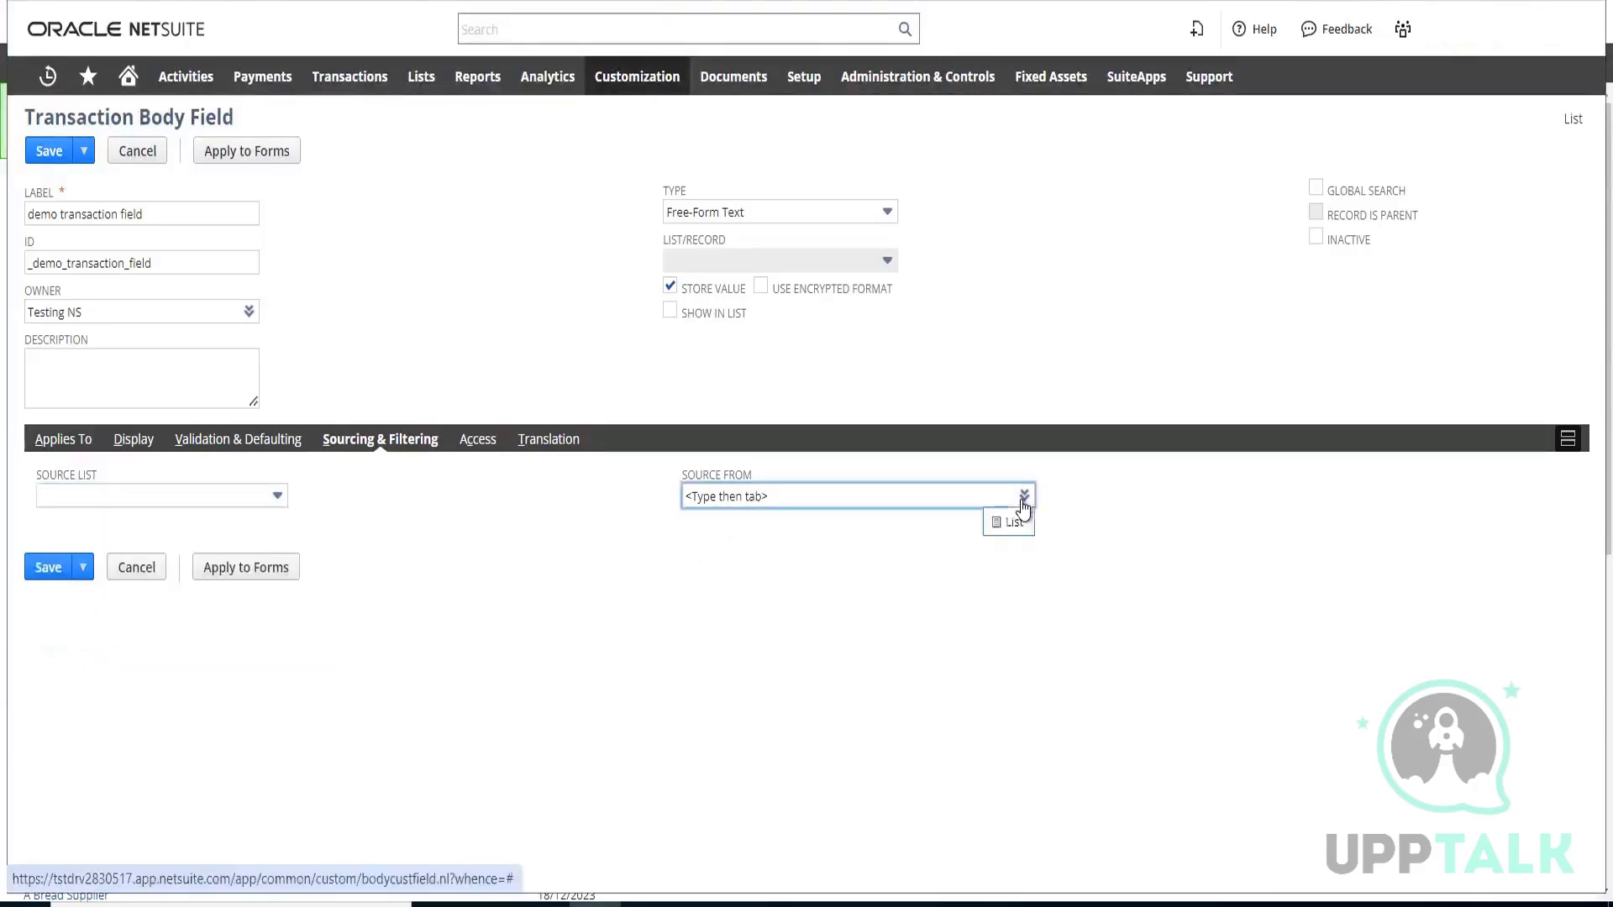
{"action": "left_click", "coordinate": [1008, 522]}
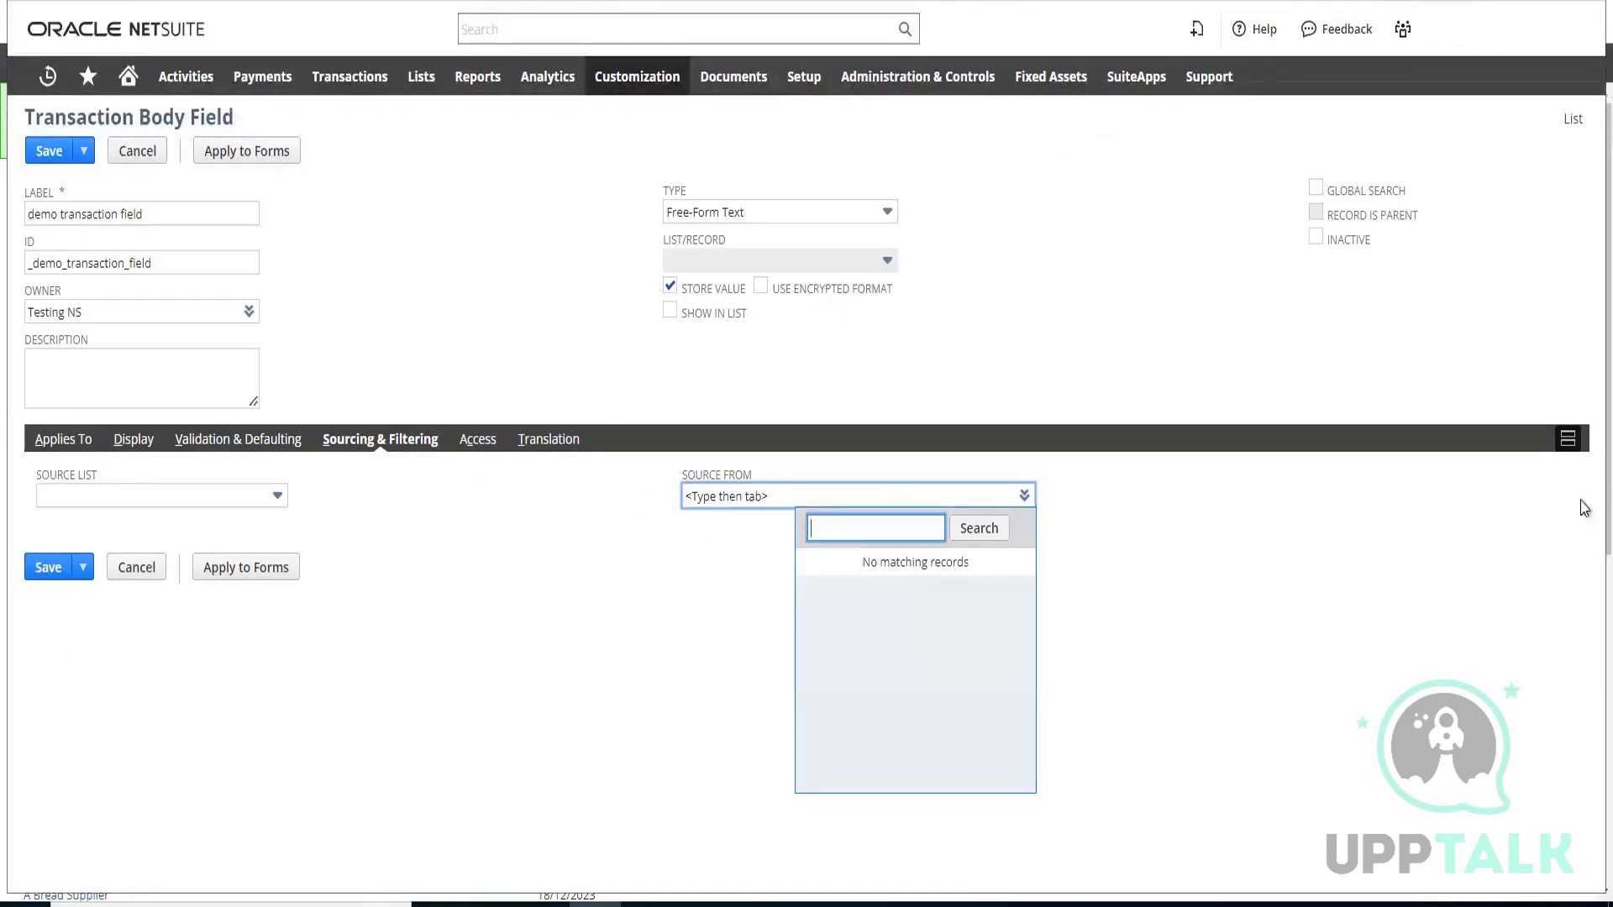
Open the NetSuite help center and enter "sourcing and" as the help search text
{"action": "left_click", "coordinate": [1259, 30]}
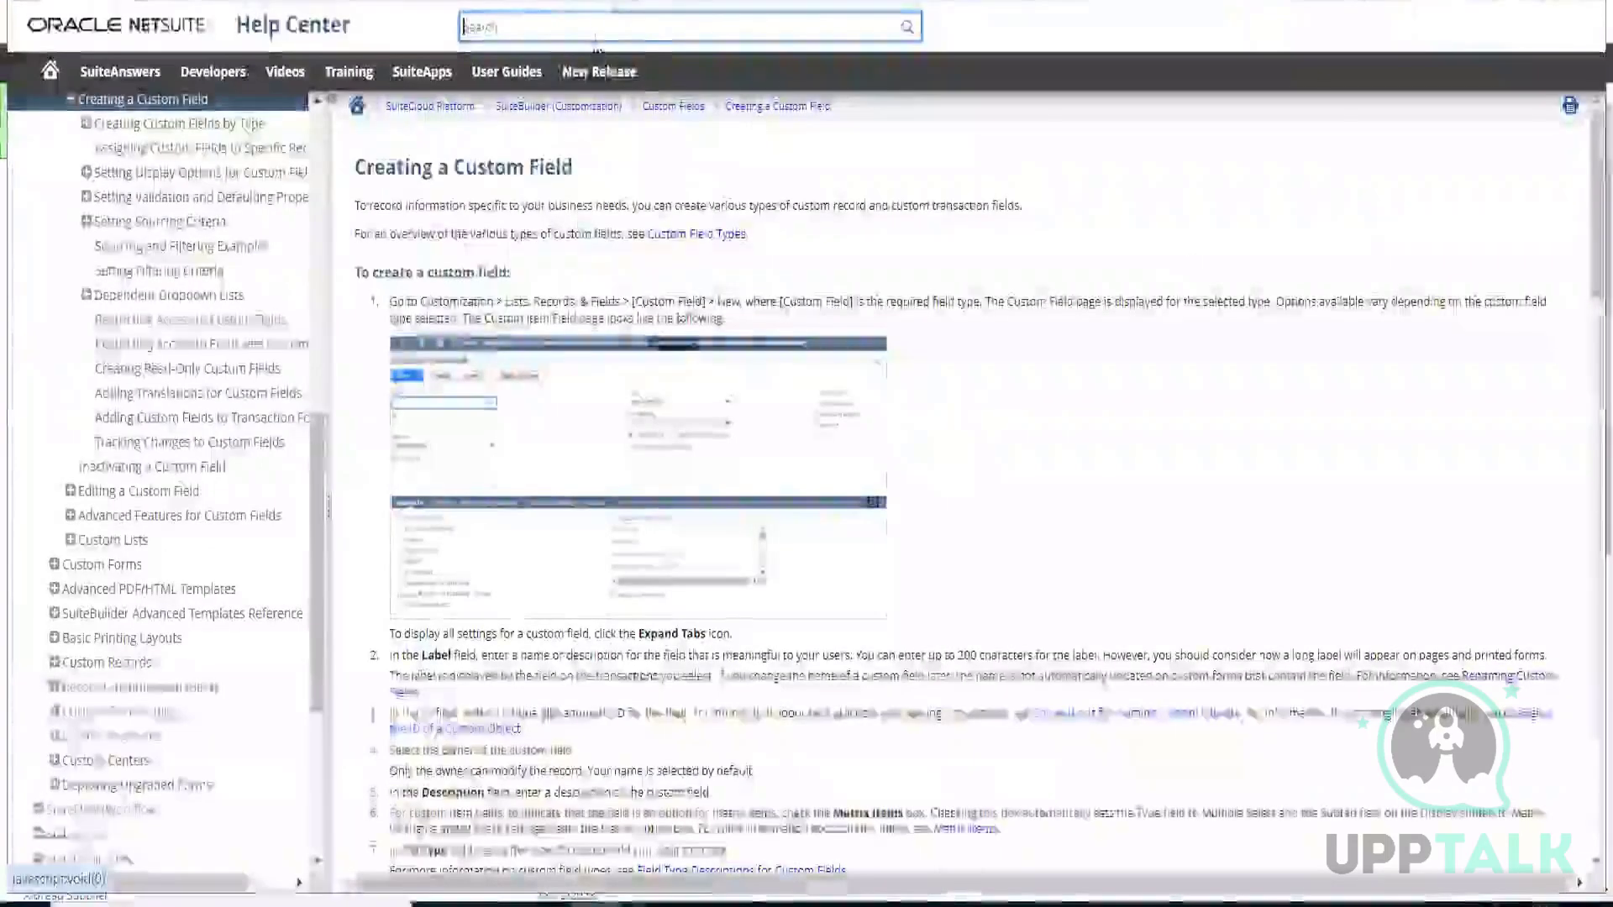
{"action": "type", "text": "s"}
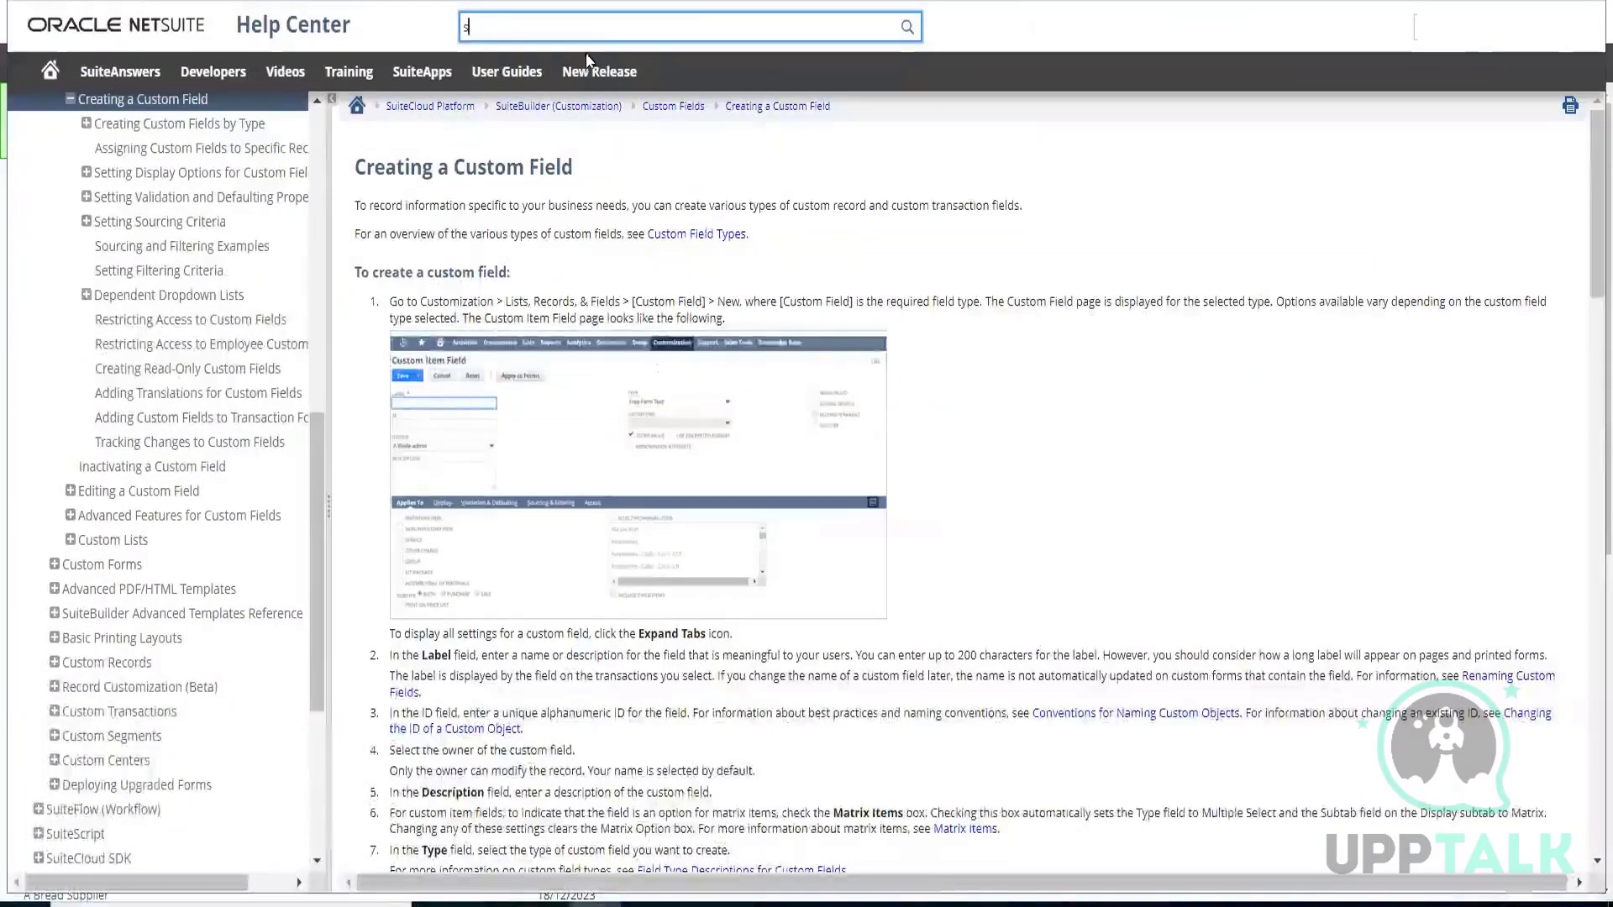
{"action": "type", "text": "our"}
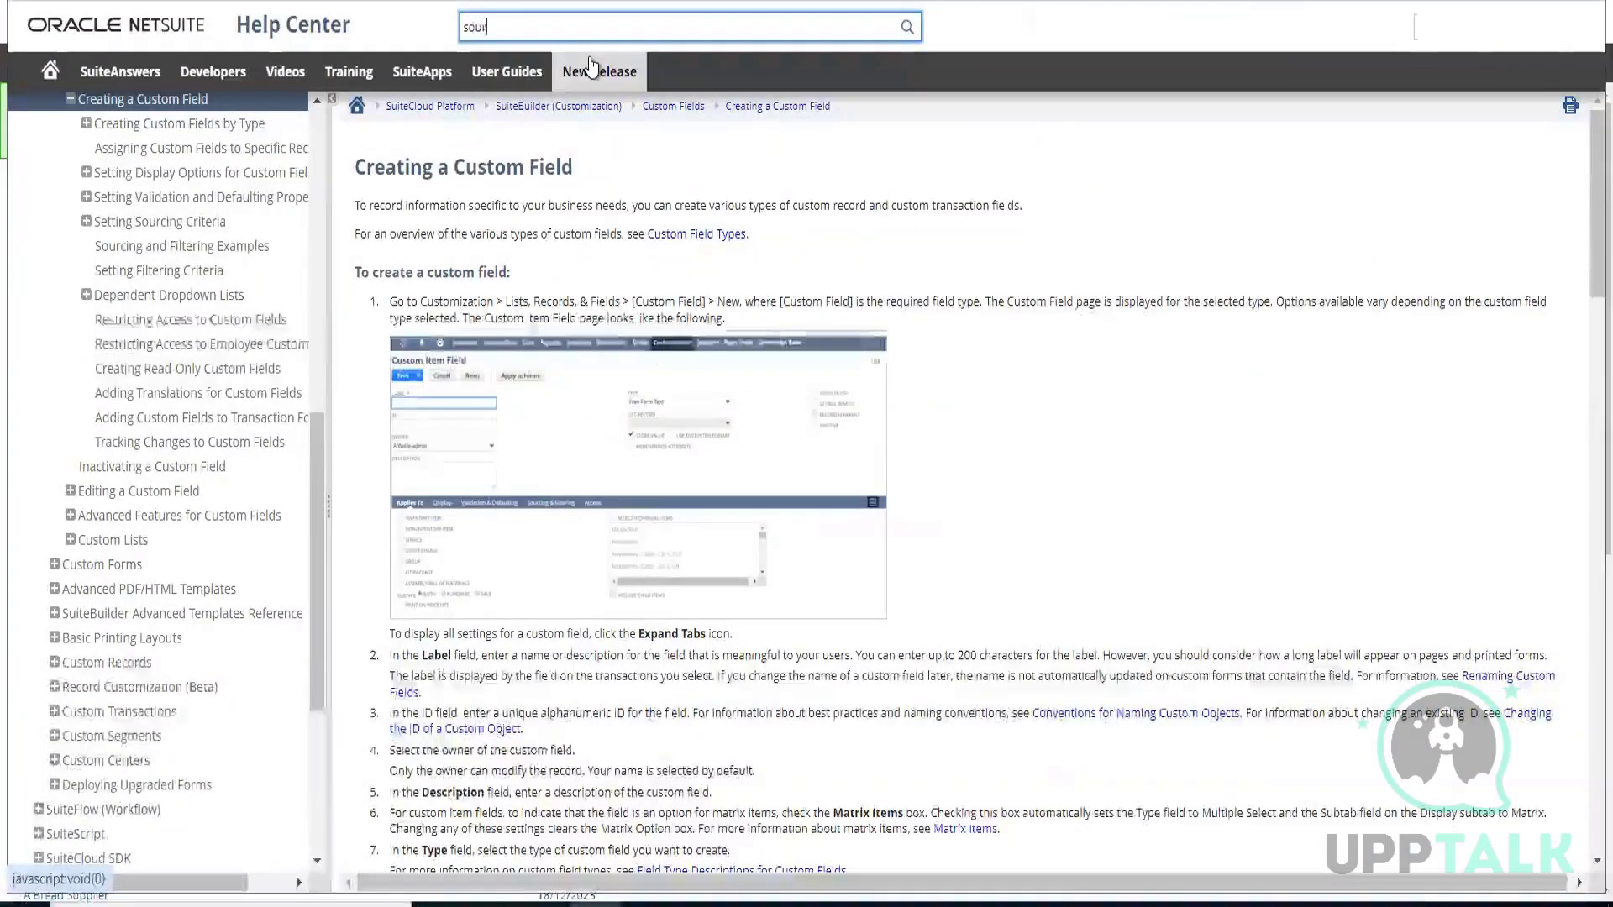
{"action": "type", "text": "cing"}
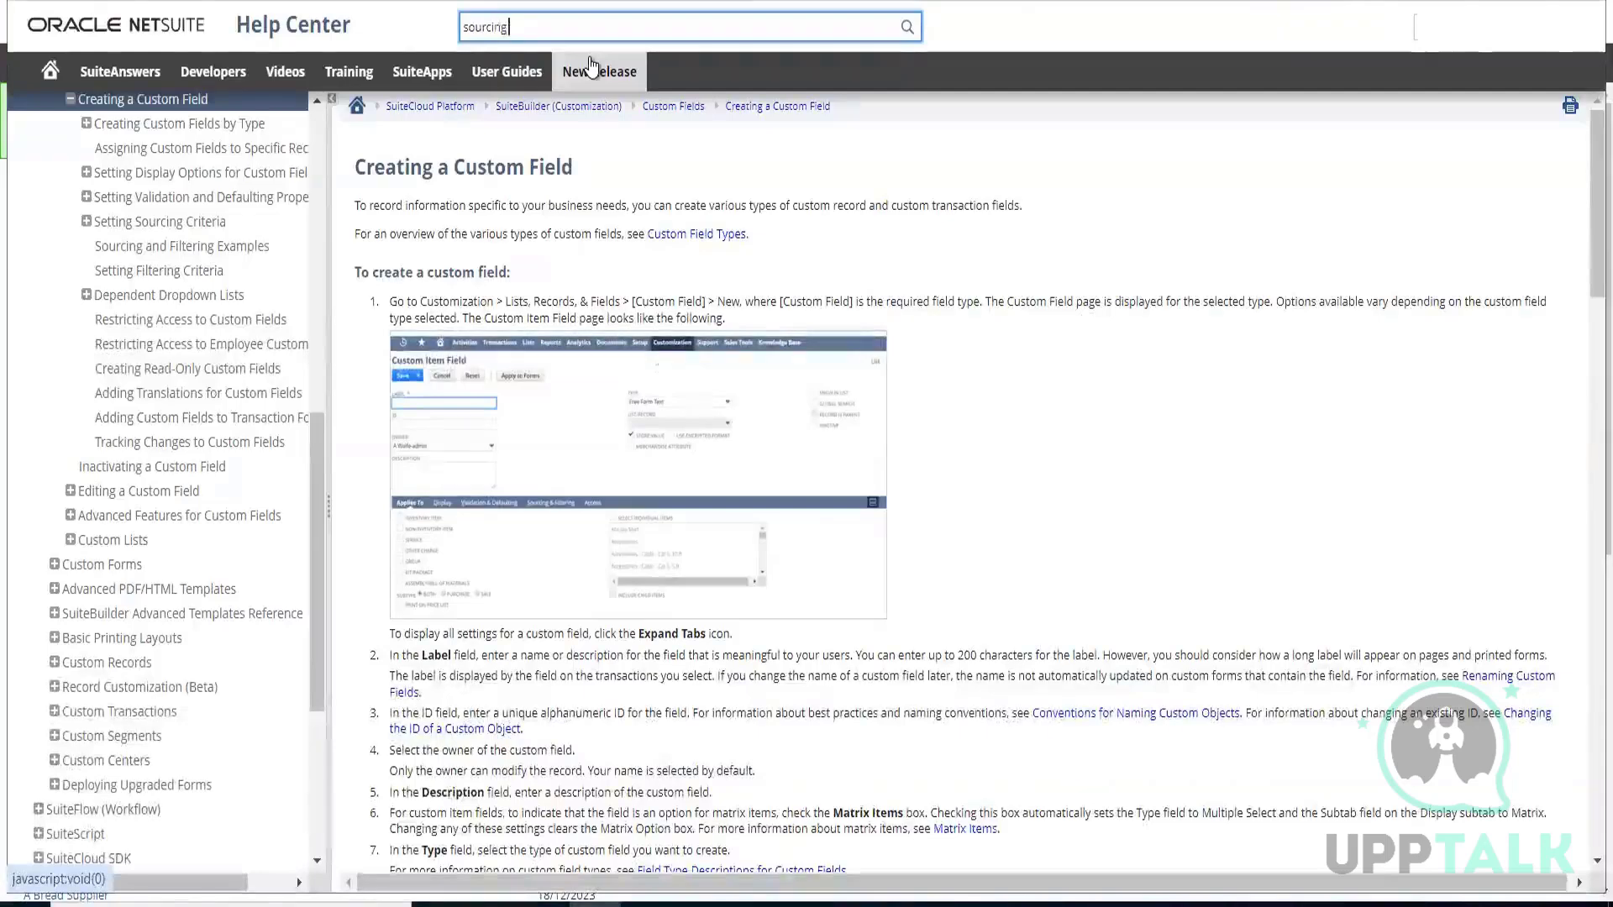
{"action": "type", "text": " and"}
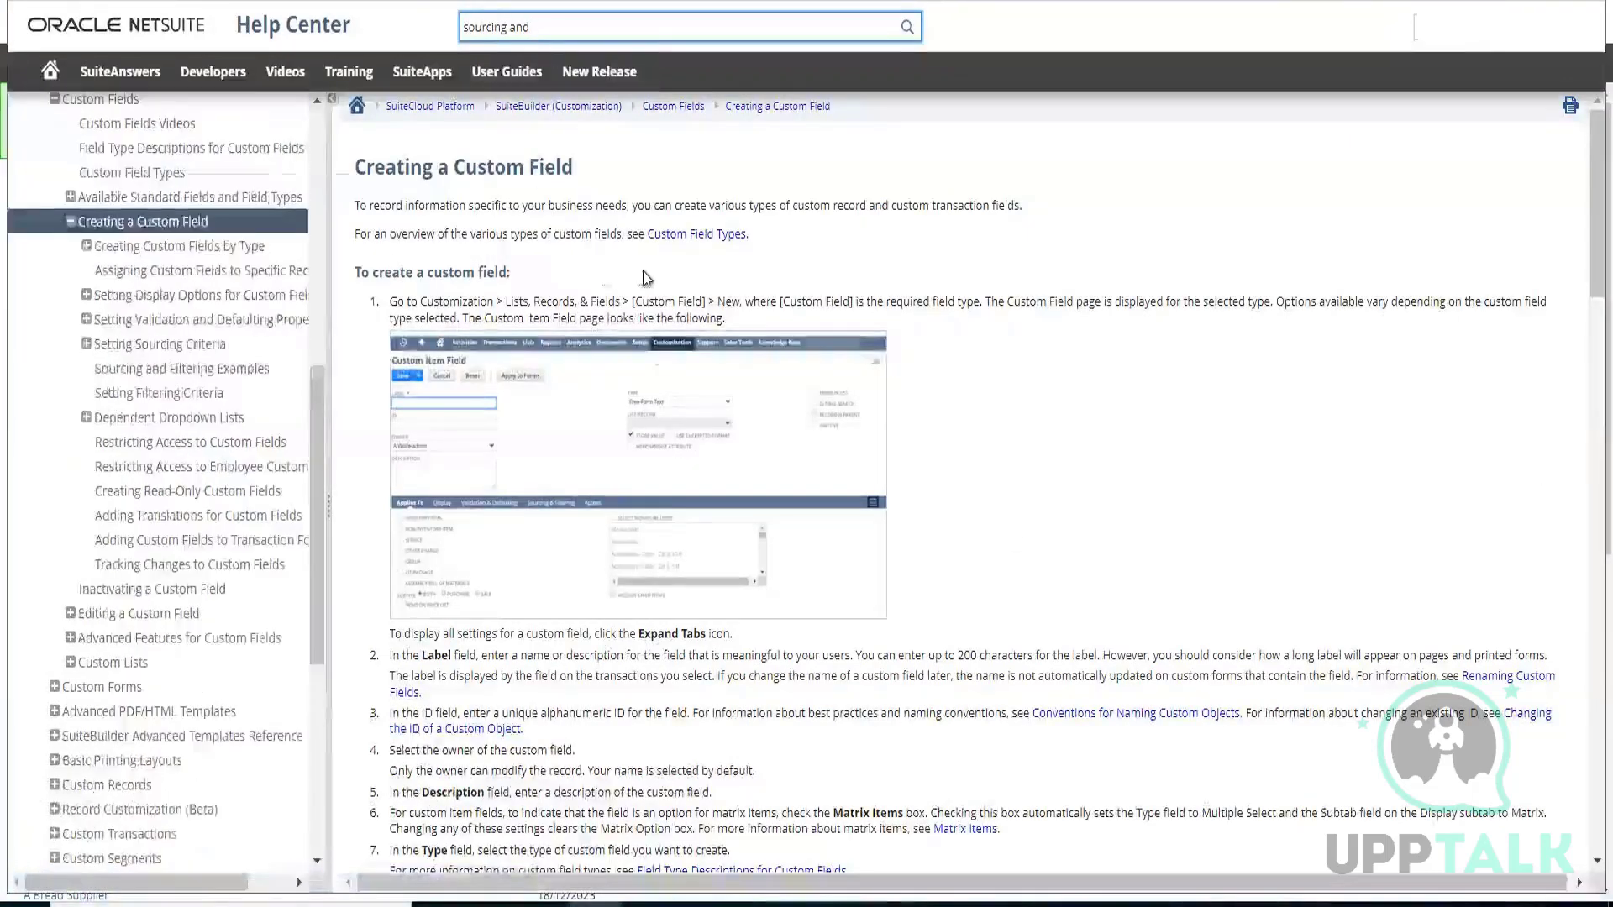
Read through the help topic on creating a custom field, from the procedure steps to the list of linked topics
{"action": "scroll", "coordinate": [207, 243], "scroll_direction": "up", "scroll_amount": 2}
{"action": "scroll", "coordinate": [685, 304], "scroll_direction": "down", "scroll_amount": 4}
{"action": "scroll", "coordinate": [685, 304], "scroll_direction": "up", "scroll_amount": 4}
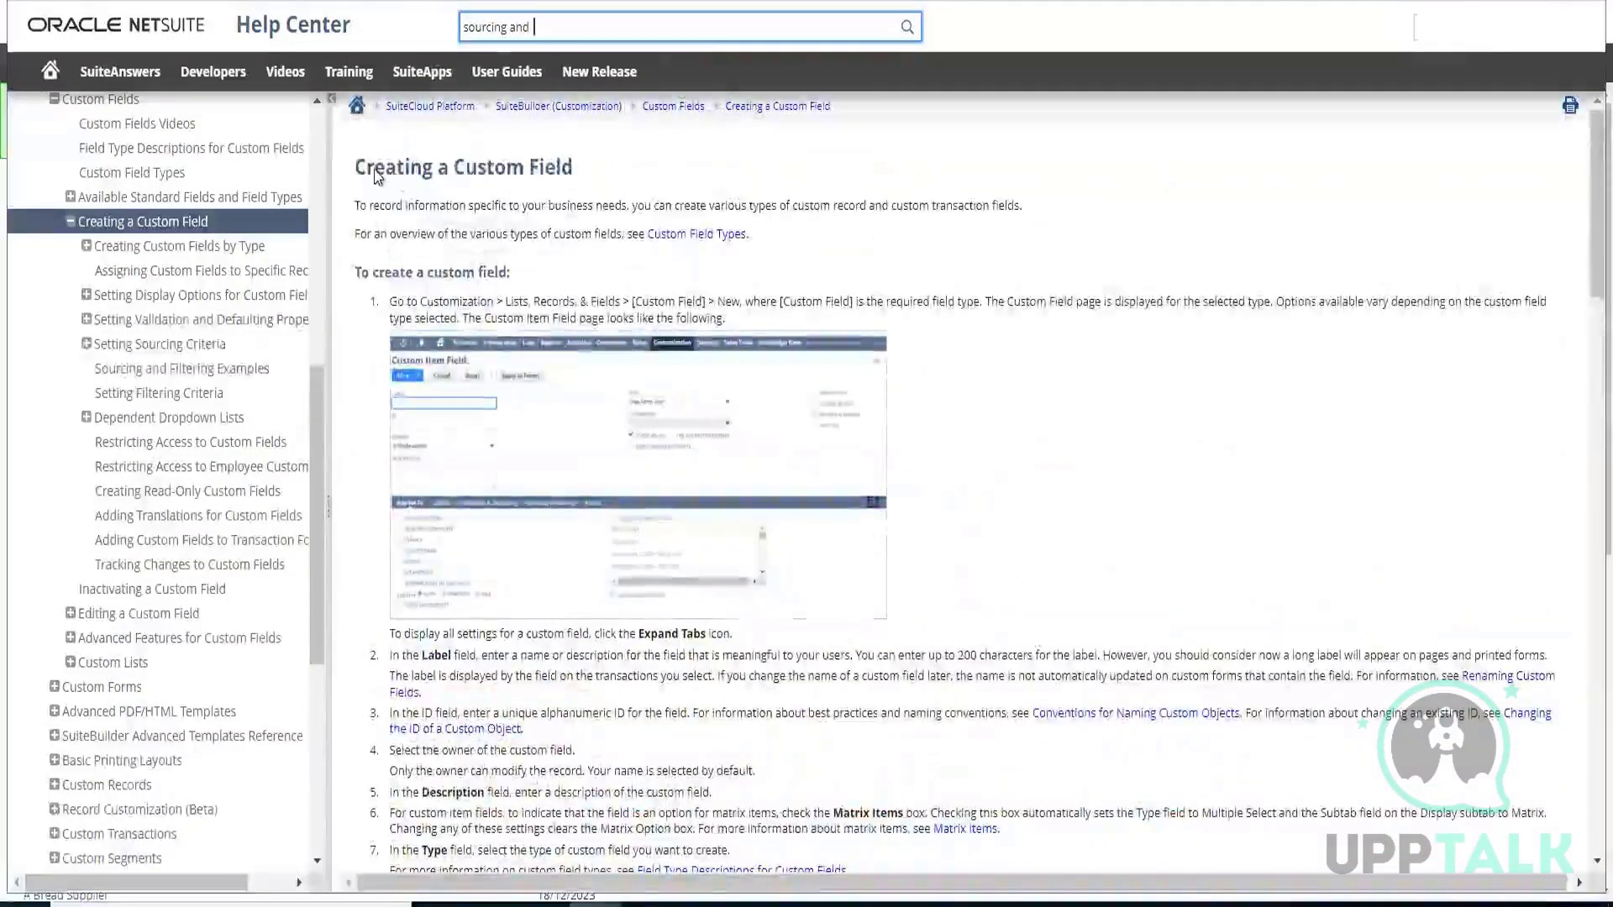
{"action": "left_click_drag", "start_coordinate": [354, 168], "coordinate": [538, 178]}
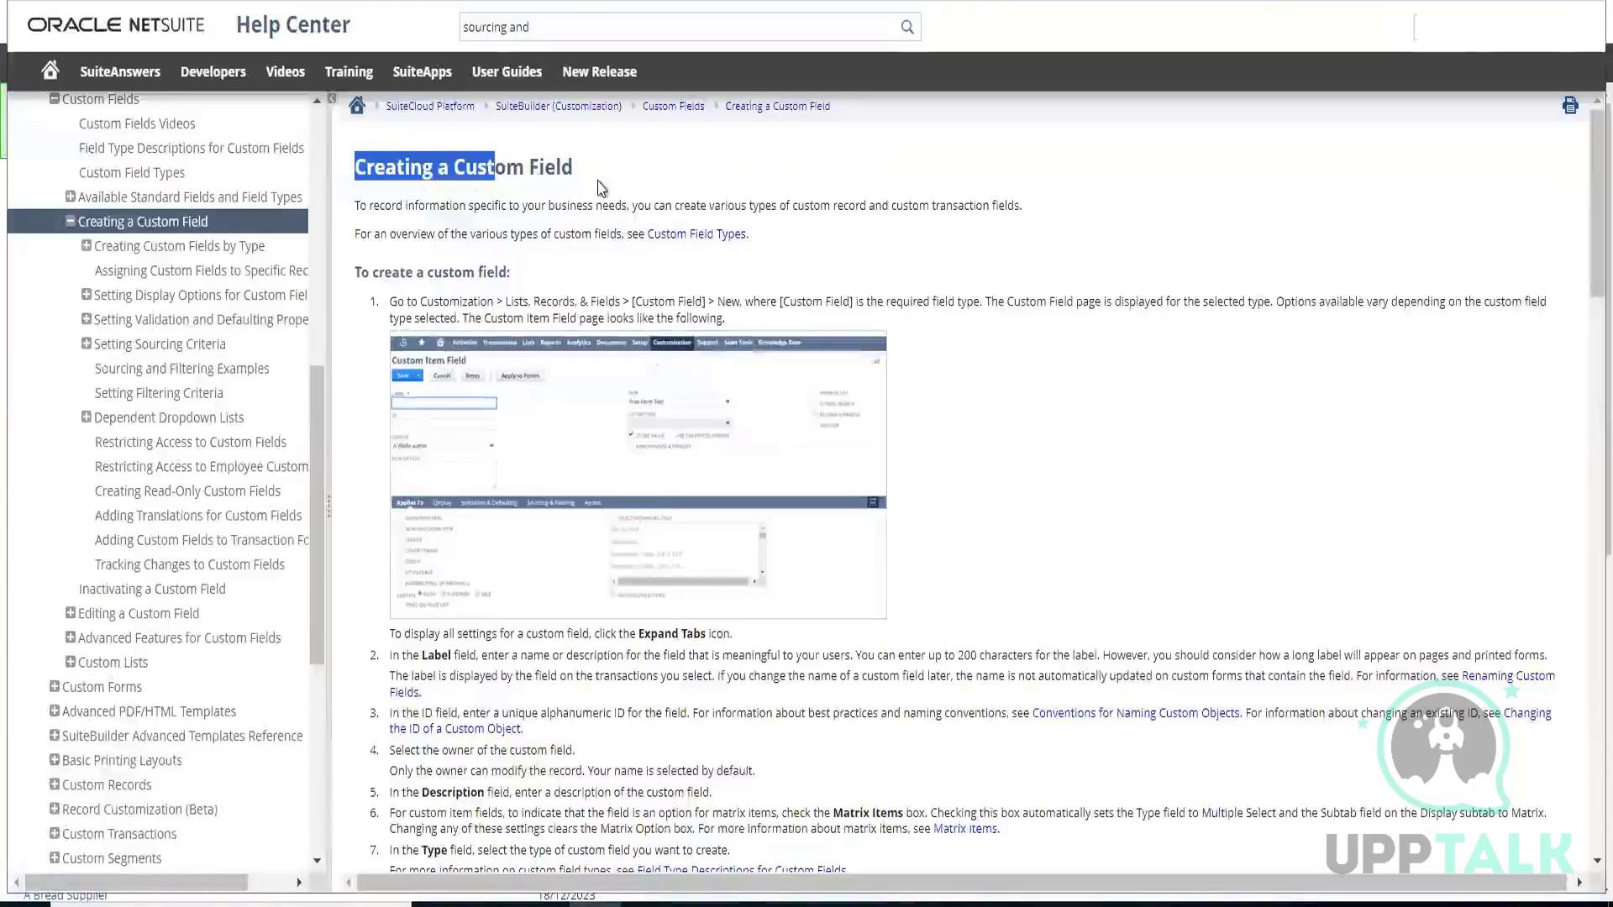
{"action": "left_click_drag", "start_coordinate": [689, 219], "coordinate": [769, 178]}
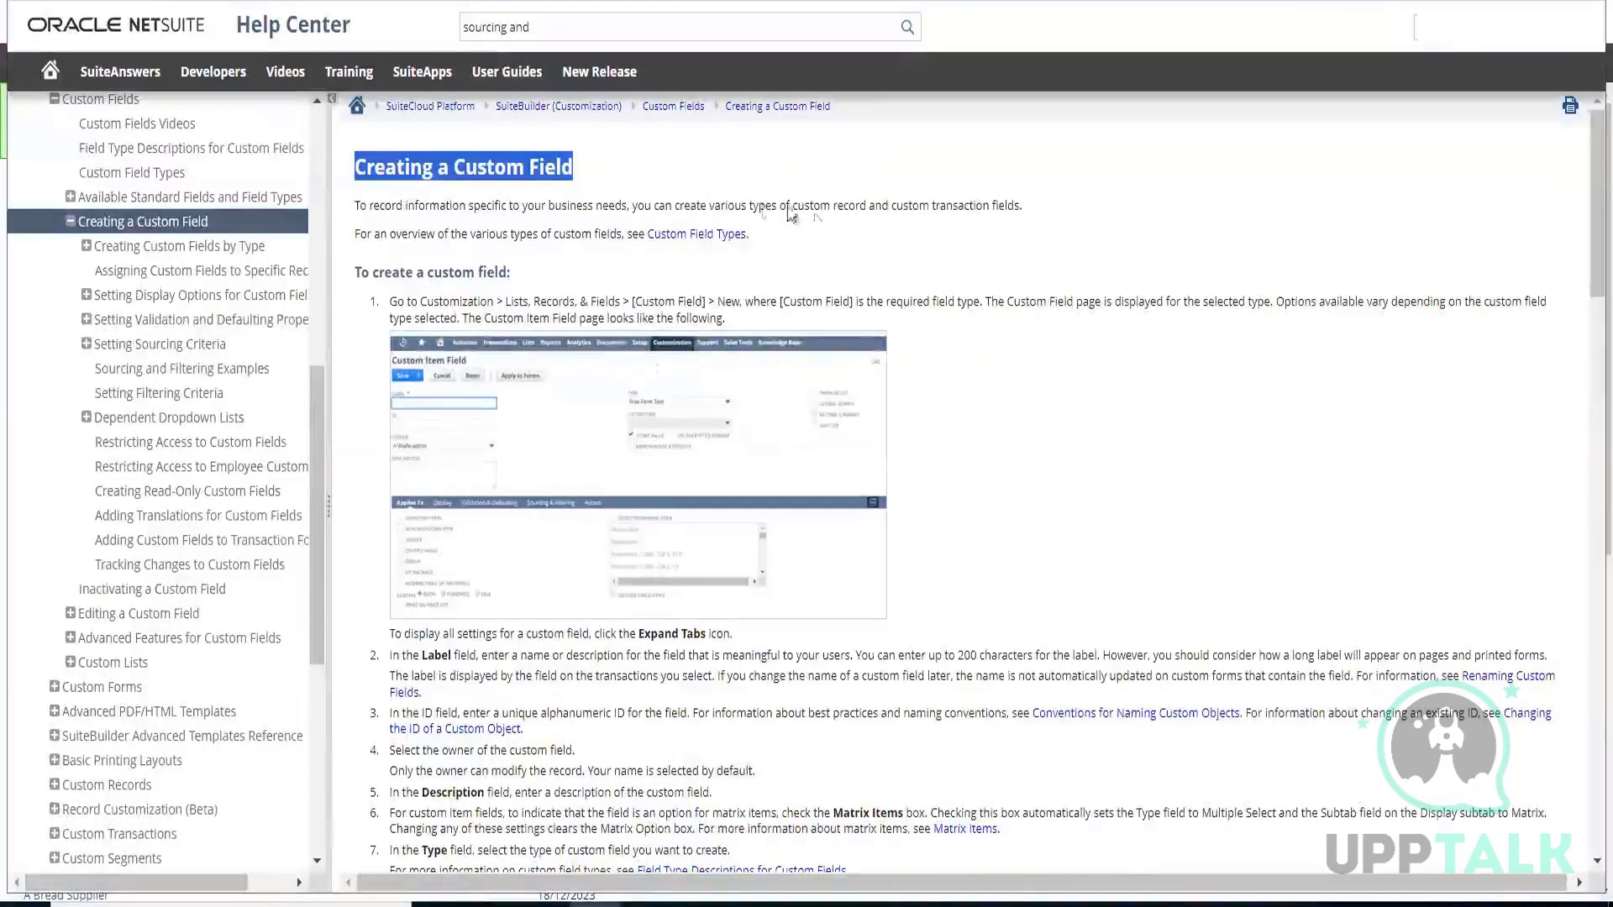
{"action": "scroll", "coordinate": [790, 295], "scroll_direction": "down", "scroll_amount": 2}
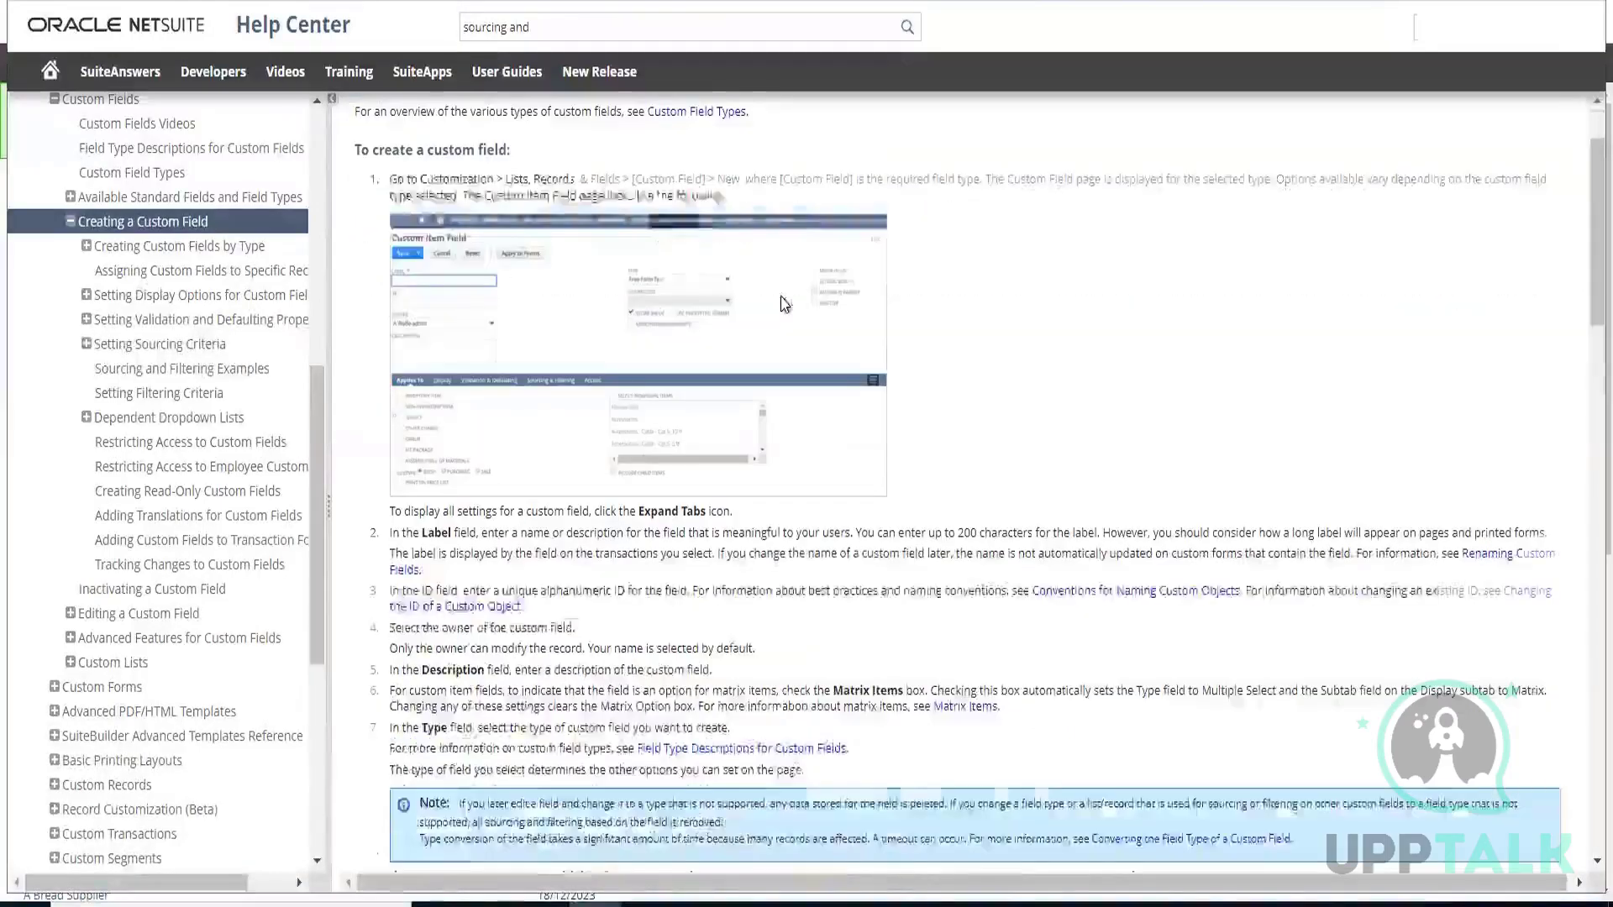
{"action": "scroll", "coordinate": [668, 326], "scroll_direction": "down", "scroll_amount": 4}
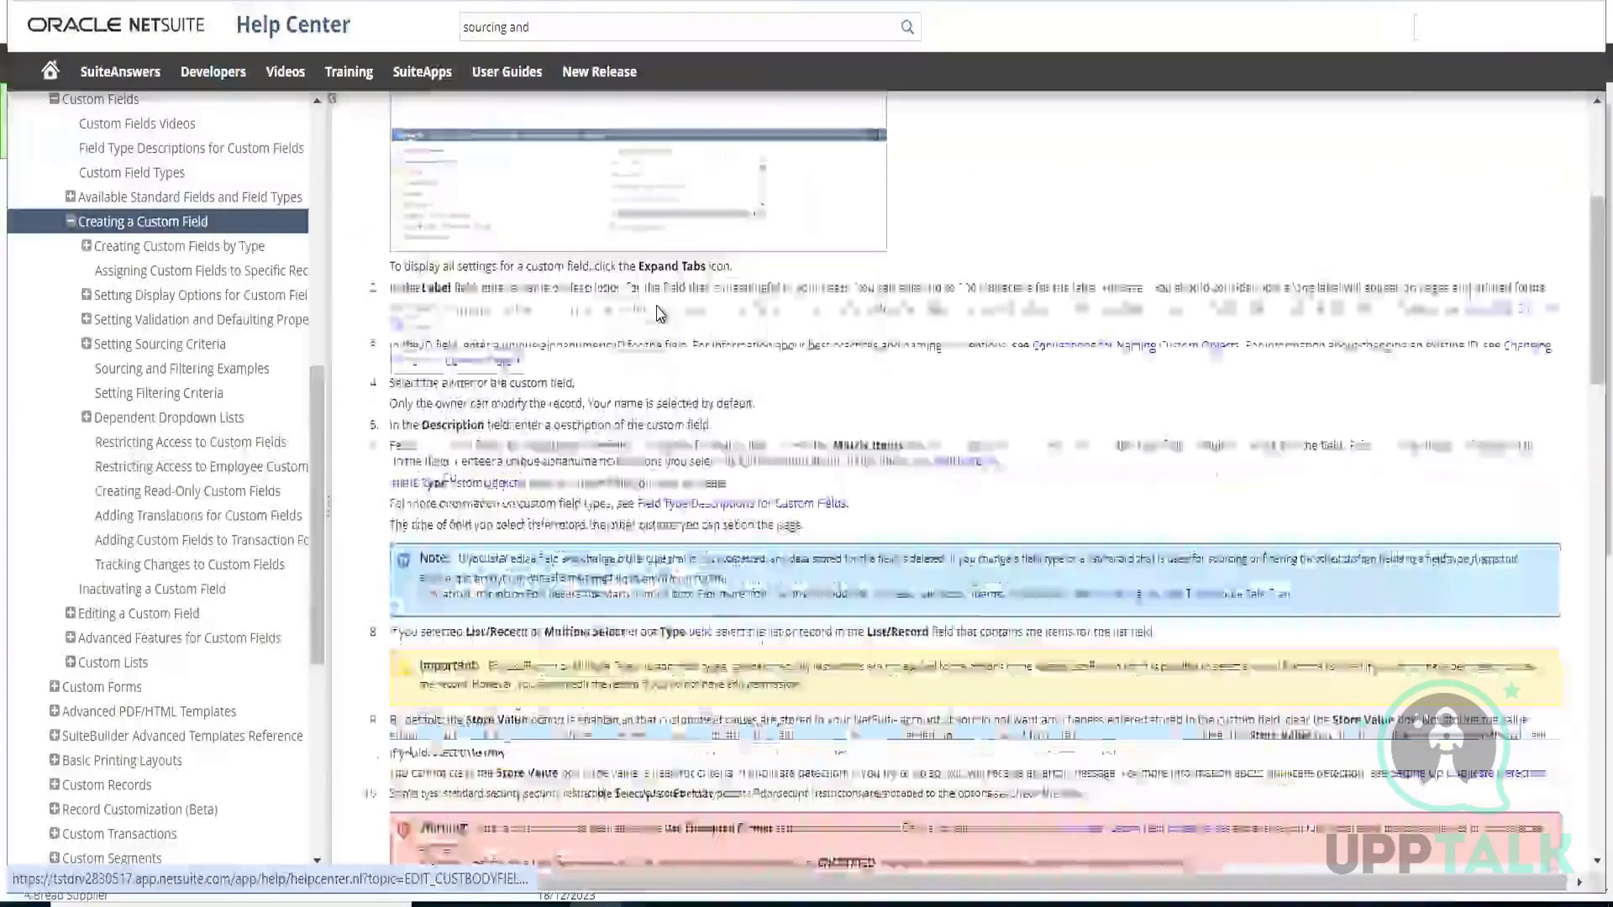
{"action": "scroll", "coordinate": [659, 313], "scroll_direction": "up", "scroll_amount": 6}
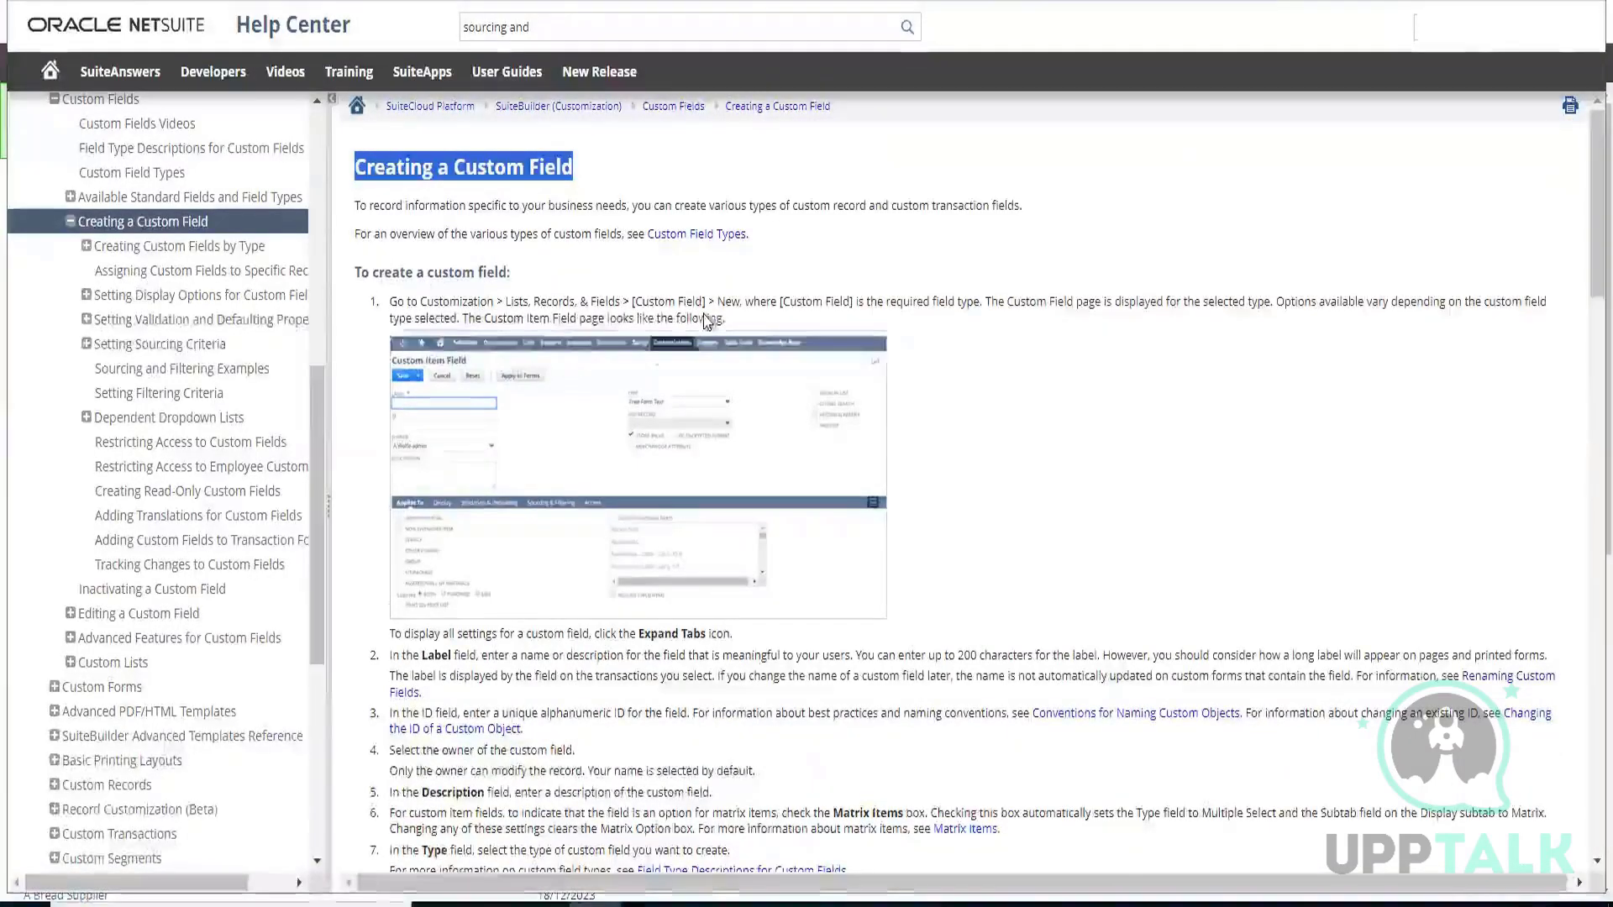
{"action": "scroll", "coordinate": [710, 326], "scroll_direction": "down", "scroll_amount": 4}
{"action": "scroll", "coordinate": [714, 332], "scroll_direction": "down", "scroll_amount": 7}
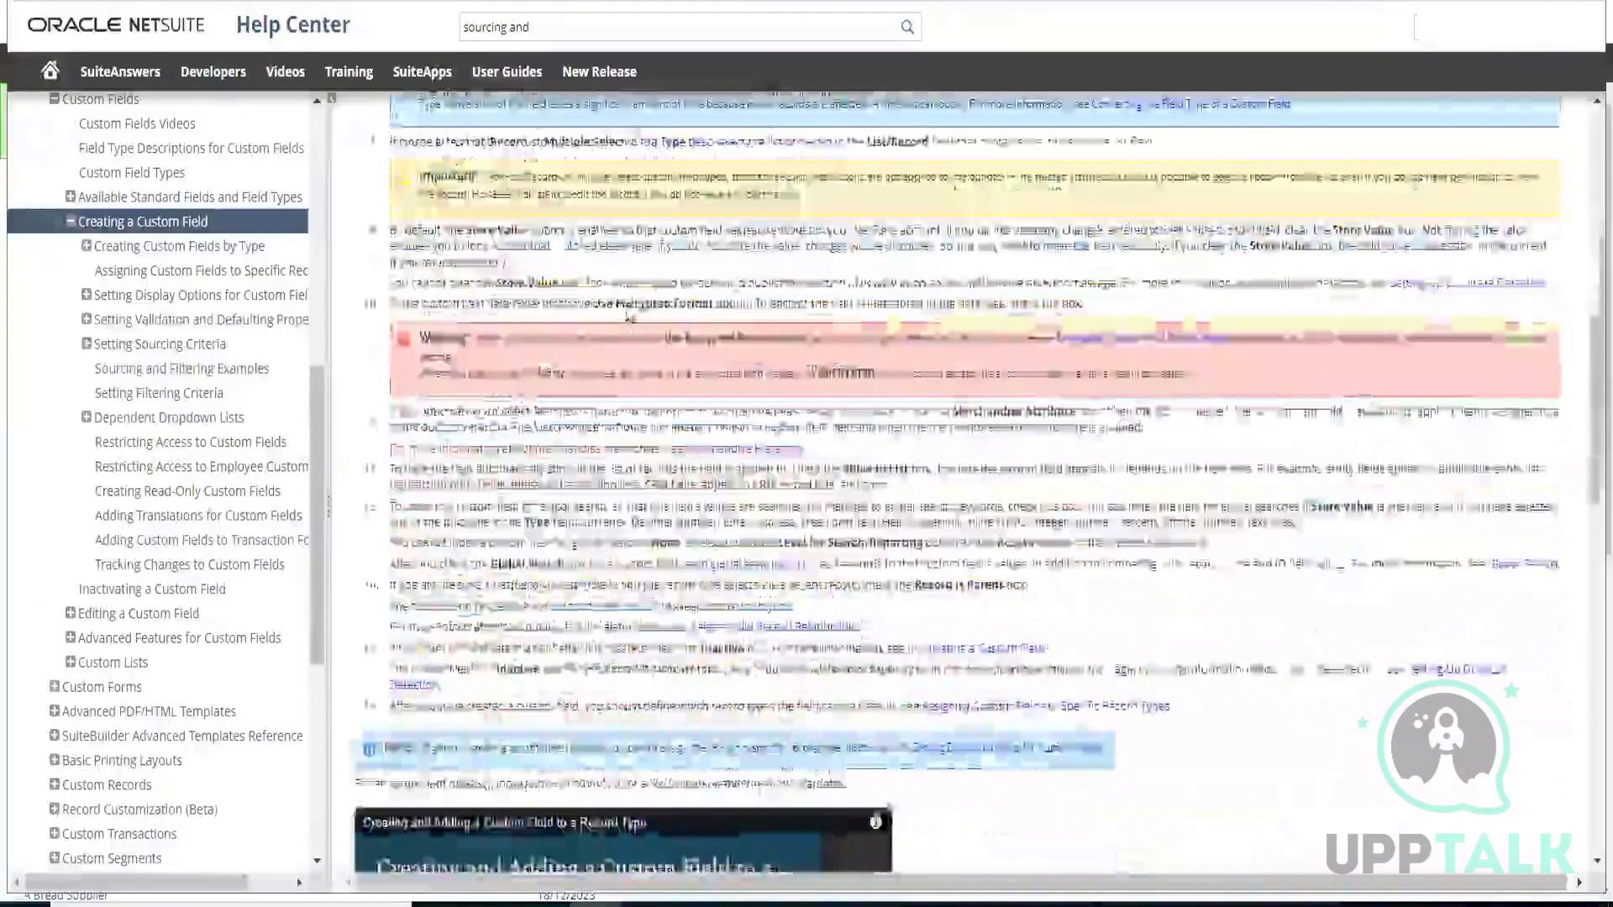
{"action": "scroll", "coordinate": [629, 319], "scroll_direction": "down", "scroll_amount": 6}
{"action": "scroll", "coordinate": [627, 319], "scroll_direction": "down", "scroll_amount": 6}
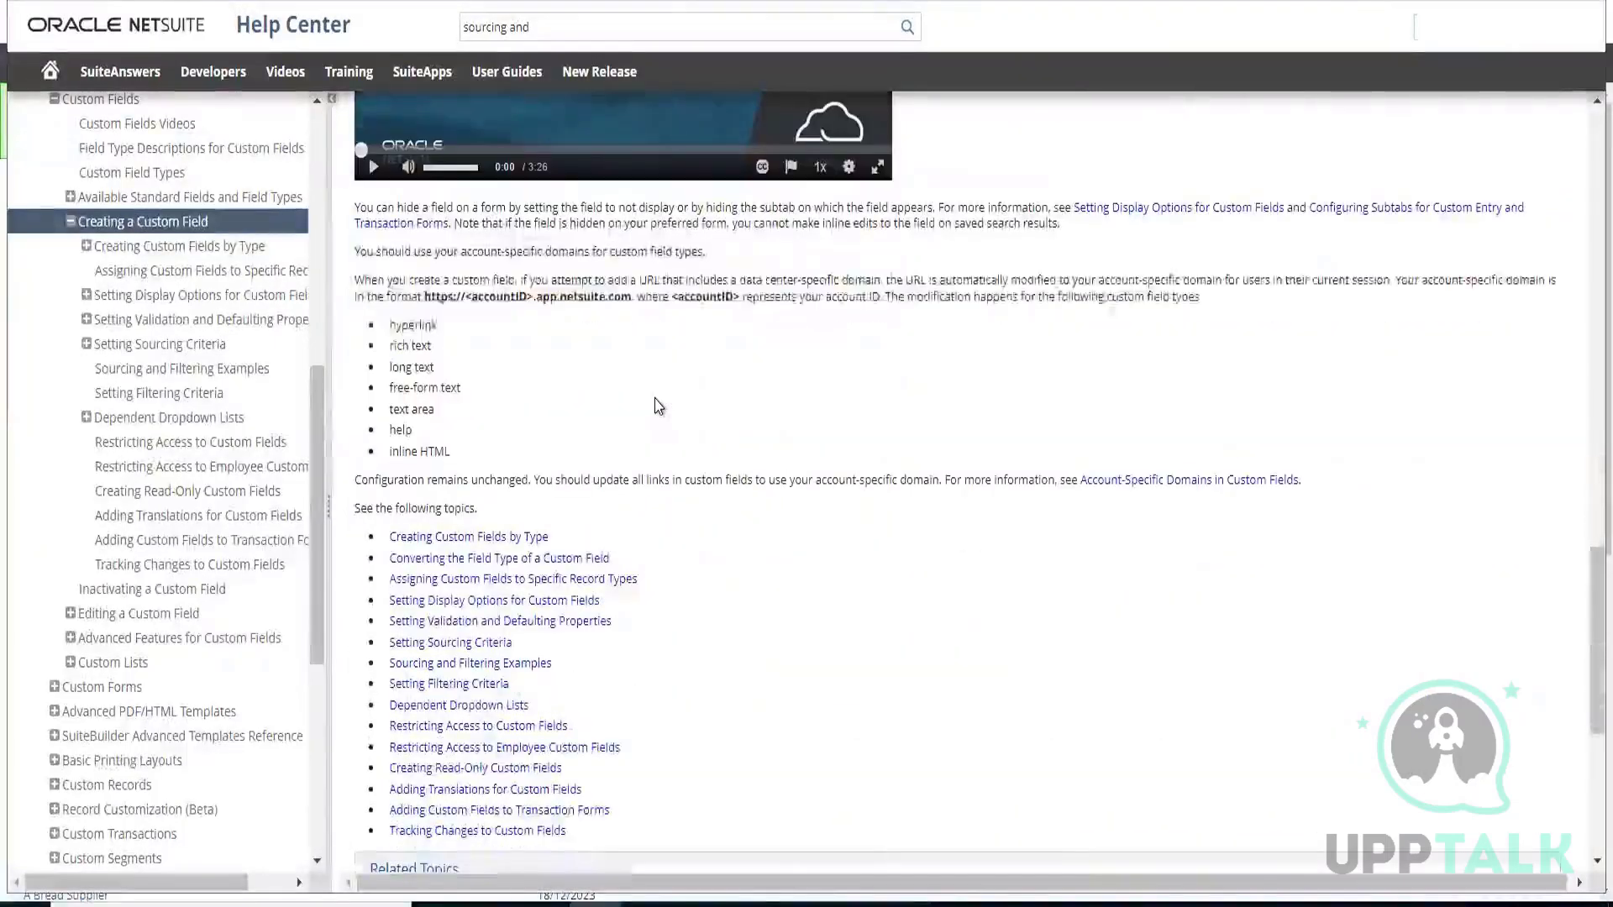
{"action": "scroll", "coordinate": [658, 406], "scroll_direction": "down", "scroll_amount": 2}
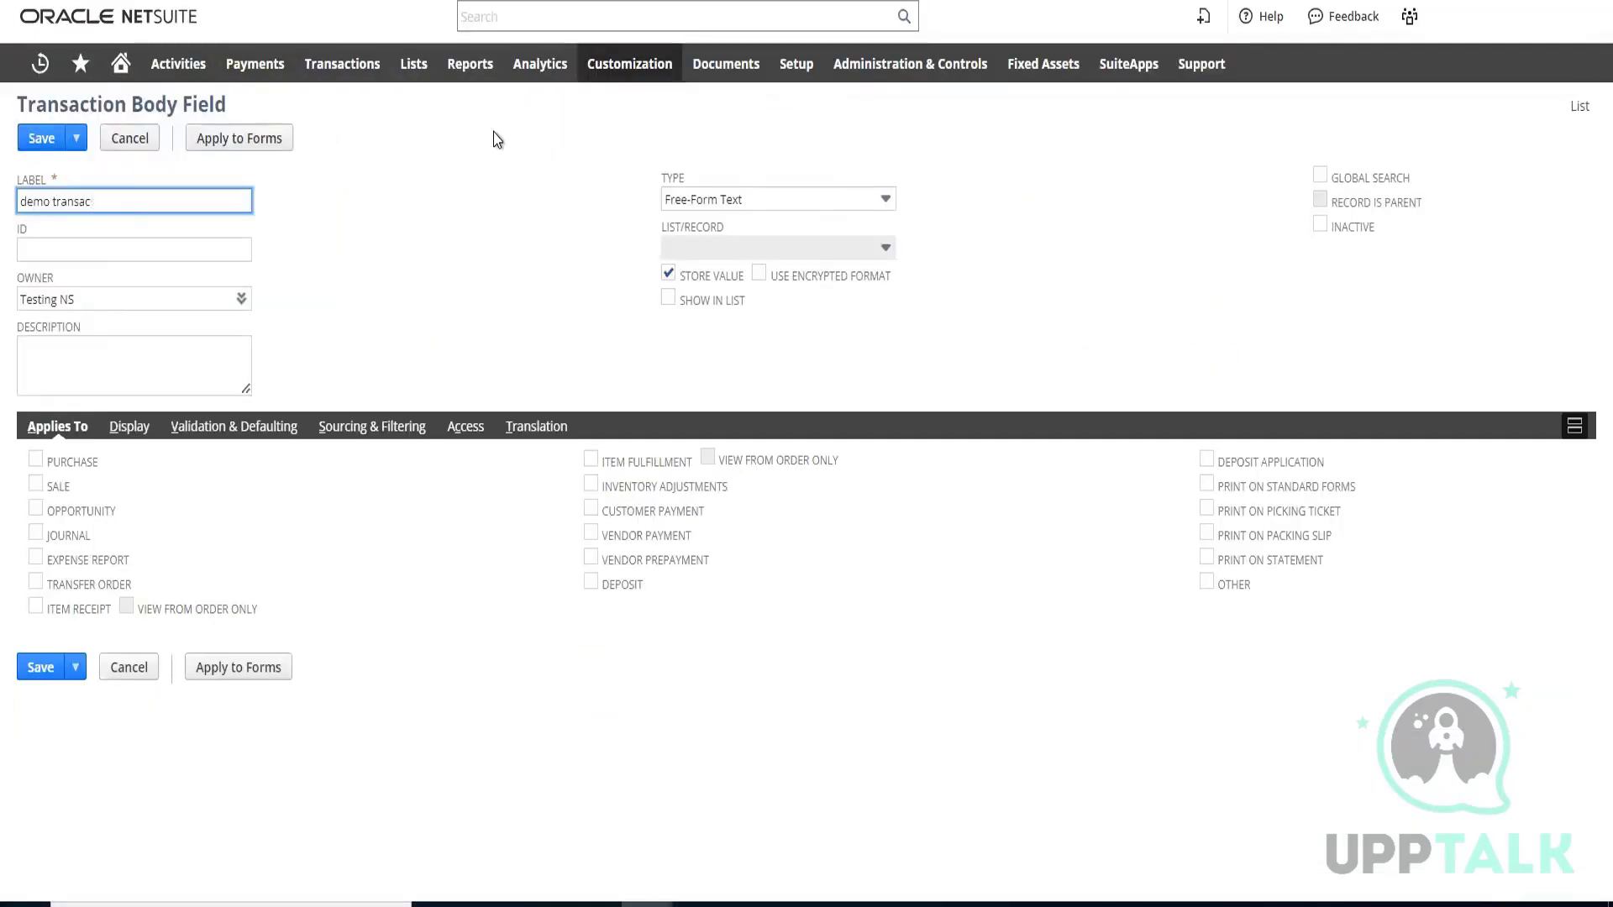
Label the new transaction body field demo transaction and set its ID to __demo_transaction
{"action": "type", "text": "n"}
{"action": "triple_click", "coordinate": [59, 200]}
{"action": "key", "text": "ctrl+c"}
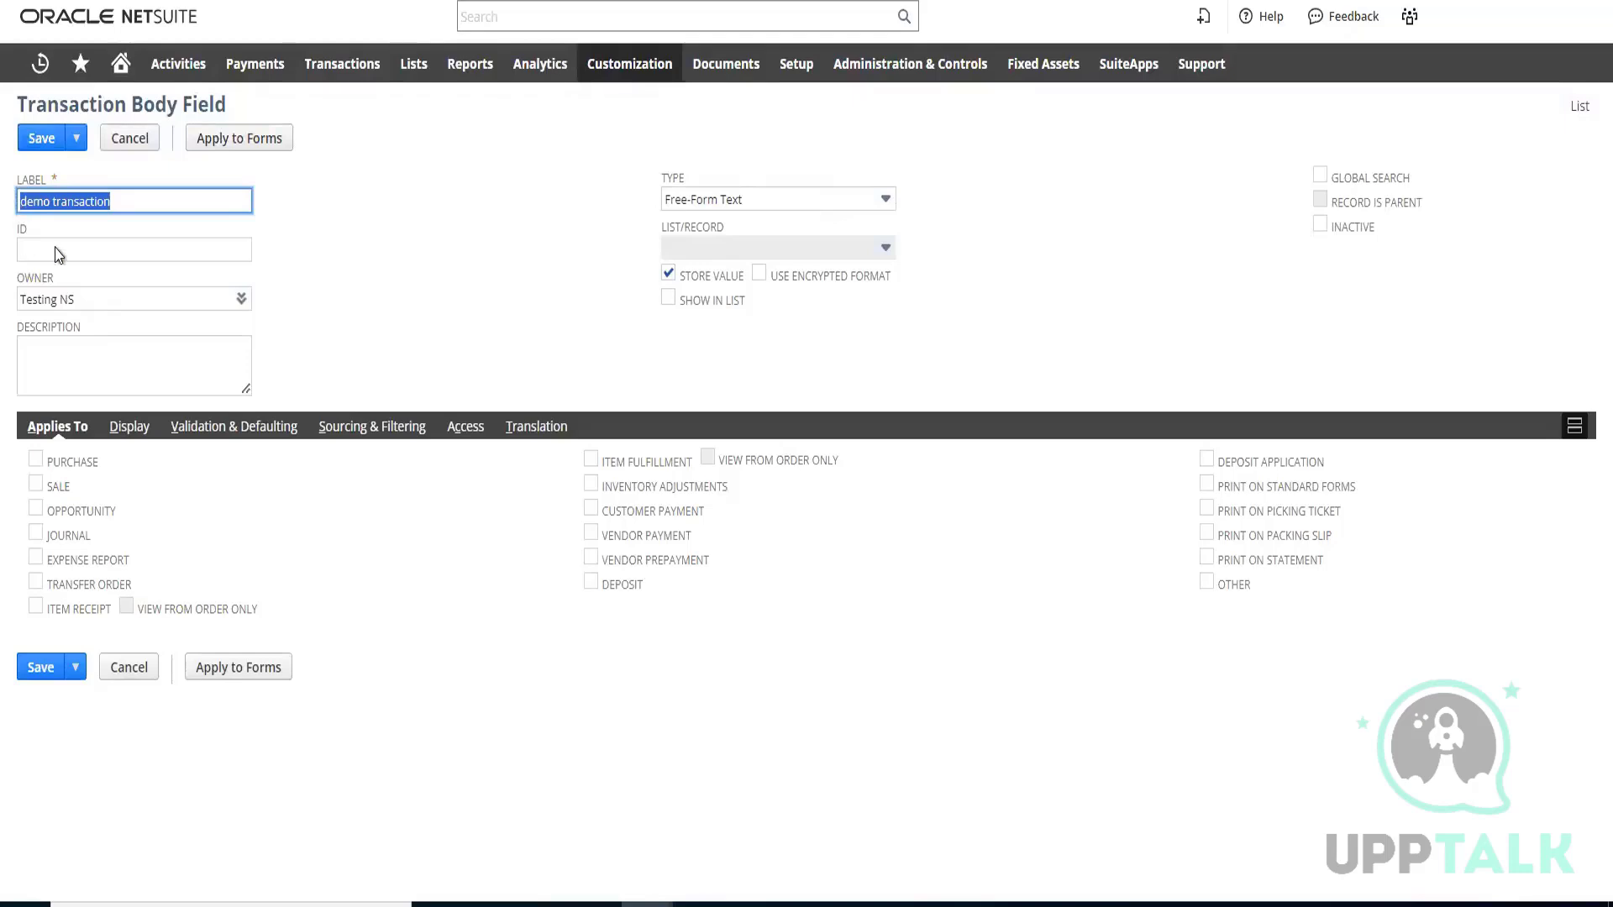
{"action": "left_click", "coordinate": [123, 250]}
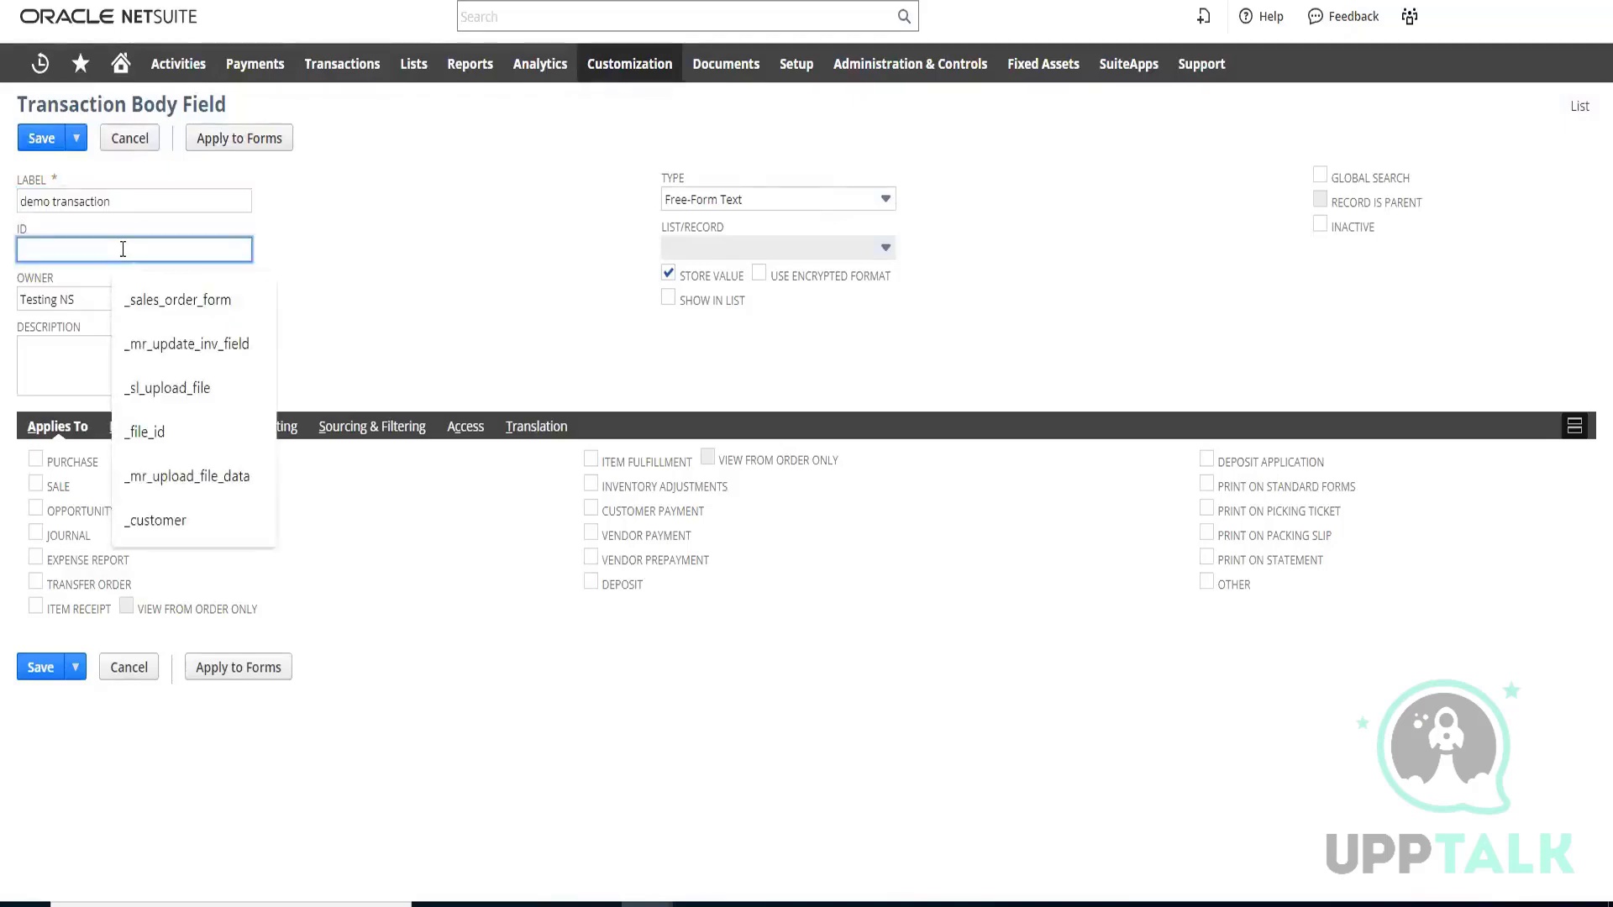
{"action": "key", "text": "ctrl+v"}
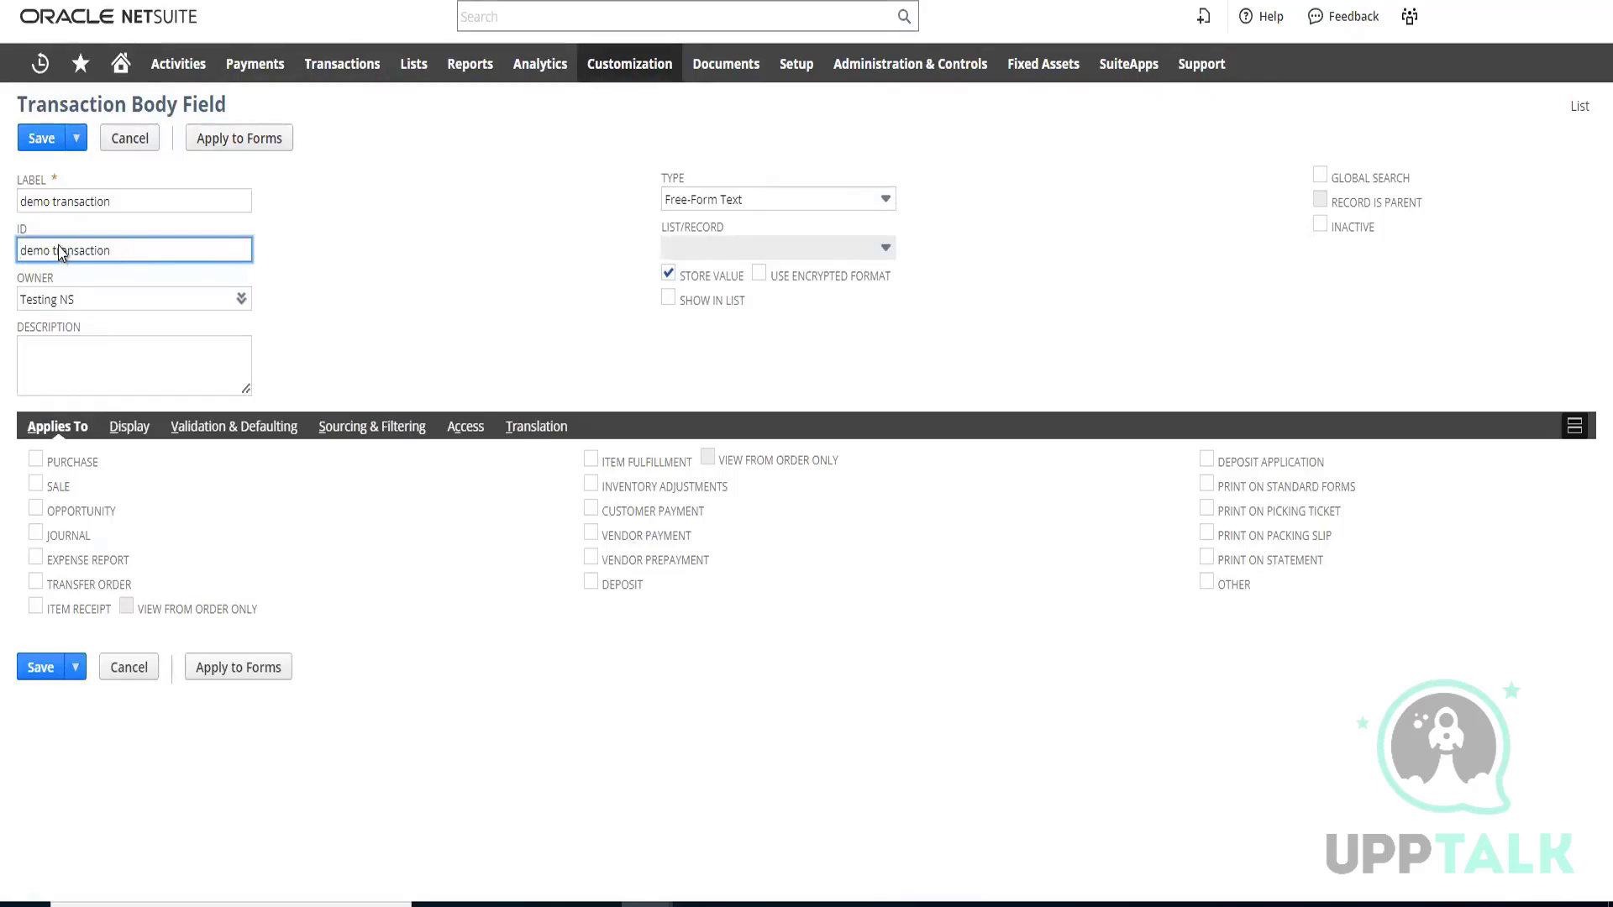
{"action": "key", "text": "Home"}
{"action": "type", "text": "_"}
{"action": "type", "text": "_"}
{"action": "left_click_drag", "start_coordinate": [63, 250], "coordinate": [297, 259]}
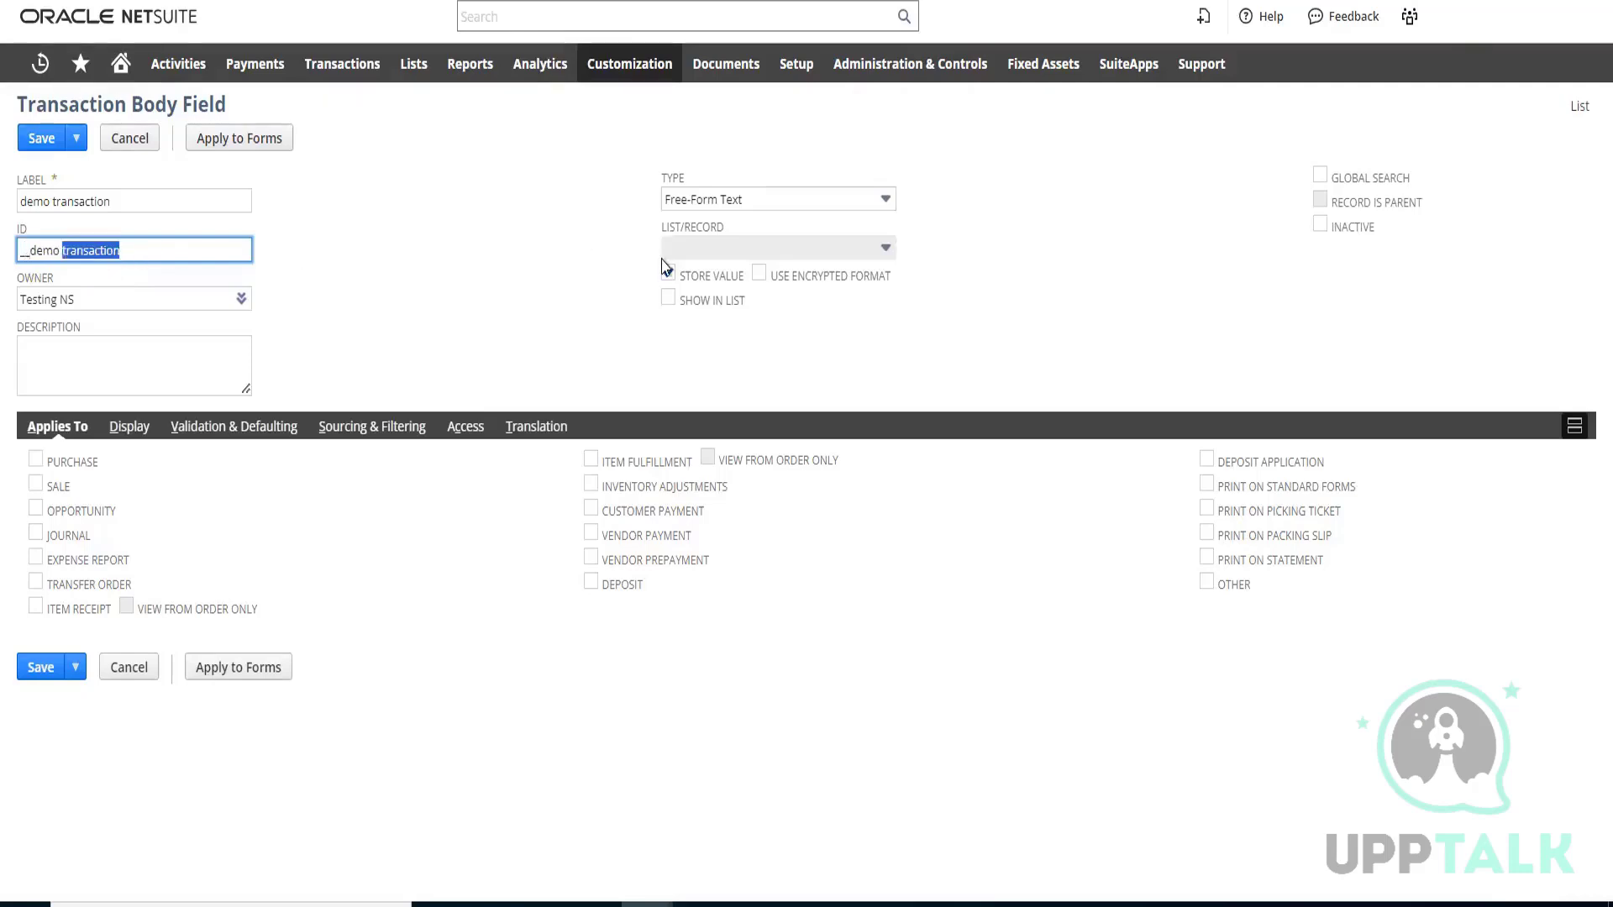
{"action": "key", "text": "Left"}
{"action": "key", "text": "BackSpace"}
{"action": "type", "text": "_"}
Apply the body field to Sale transactions and set its display subtab to Main
{"action": "left_click", "coordinate": [35, 484]}
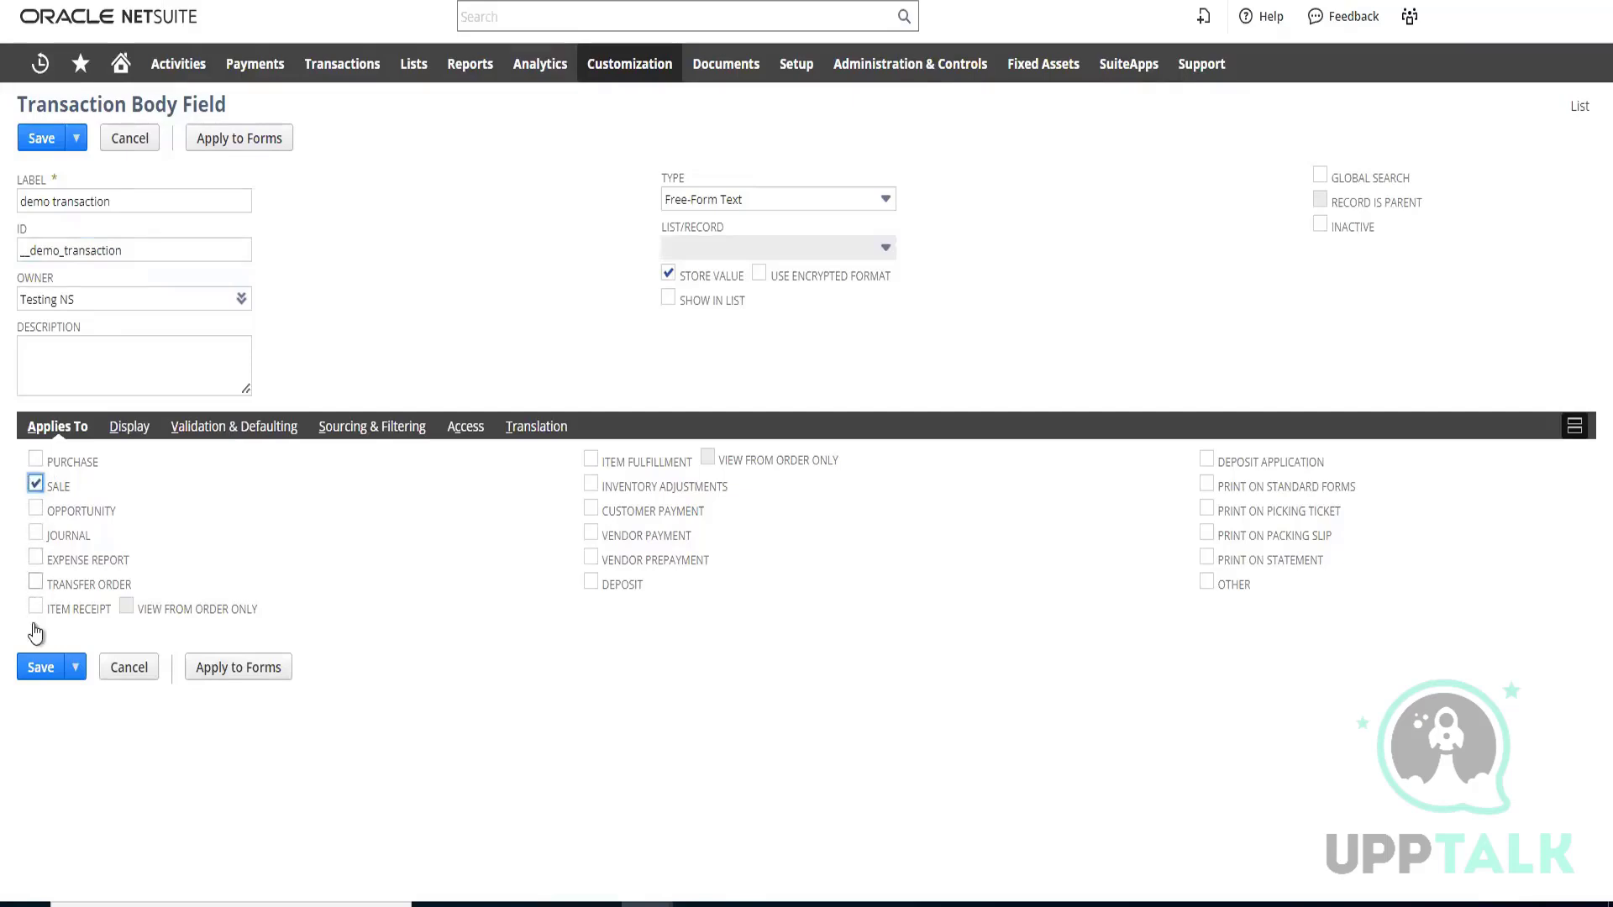
{"action": "left_click", "coordinate": [130, 429]}
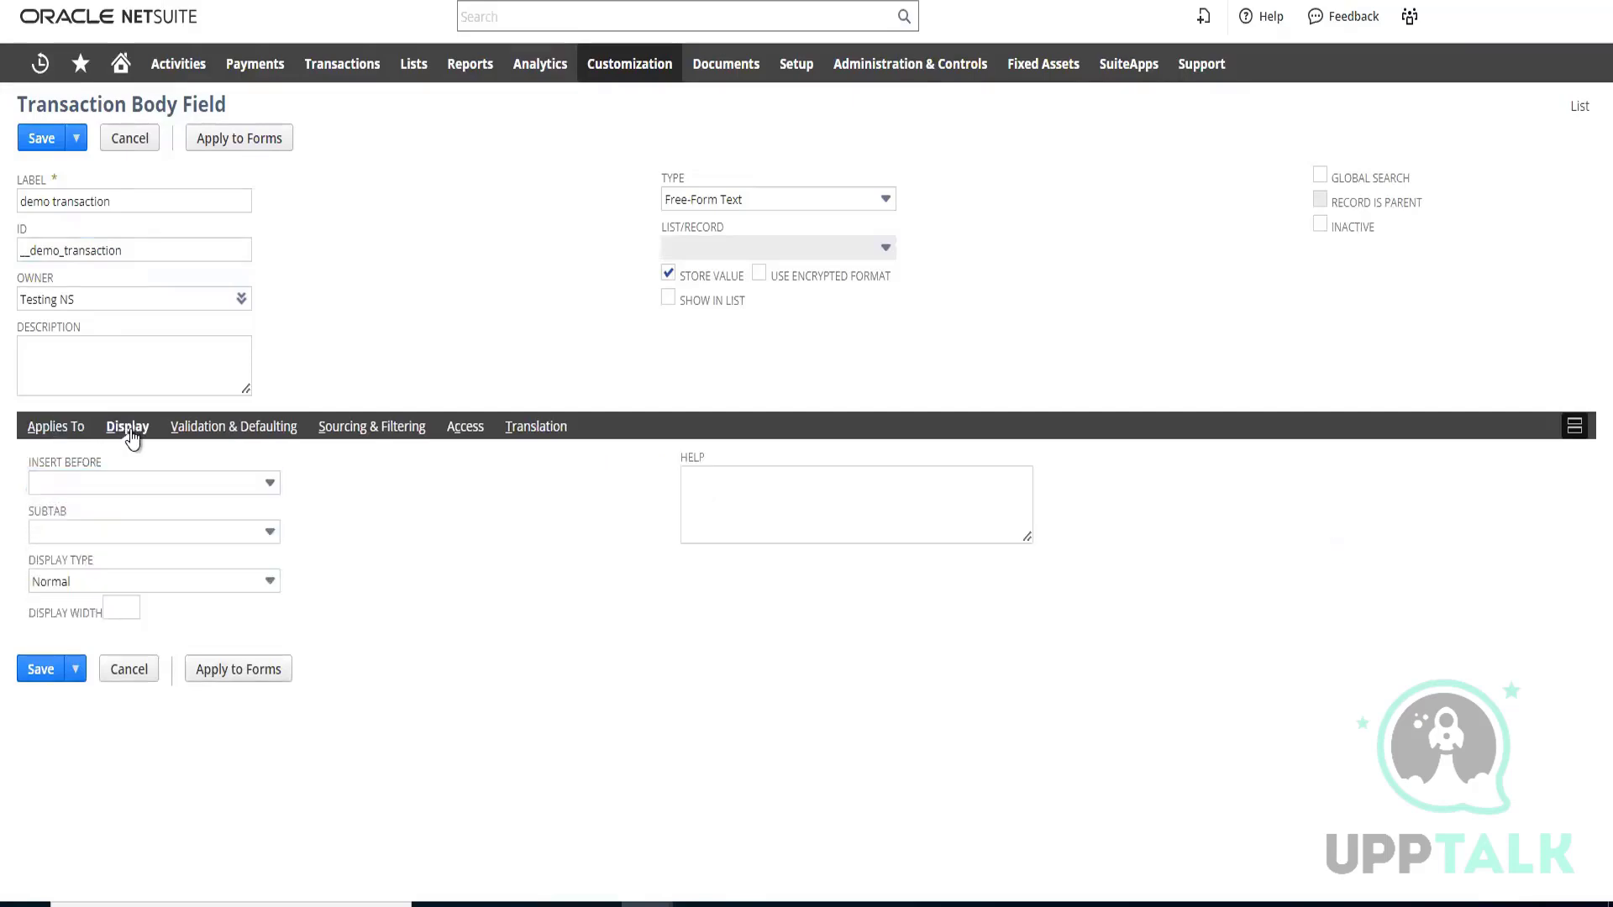
{"action": "left_click", "coordinate": [202, 536]}
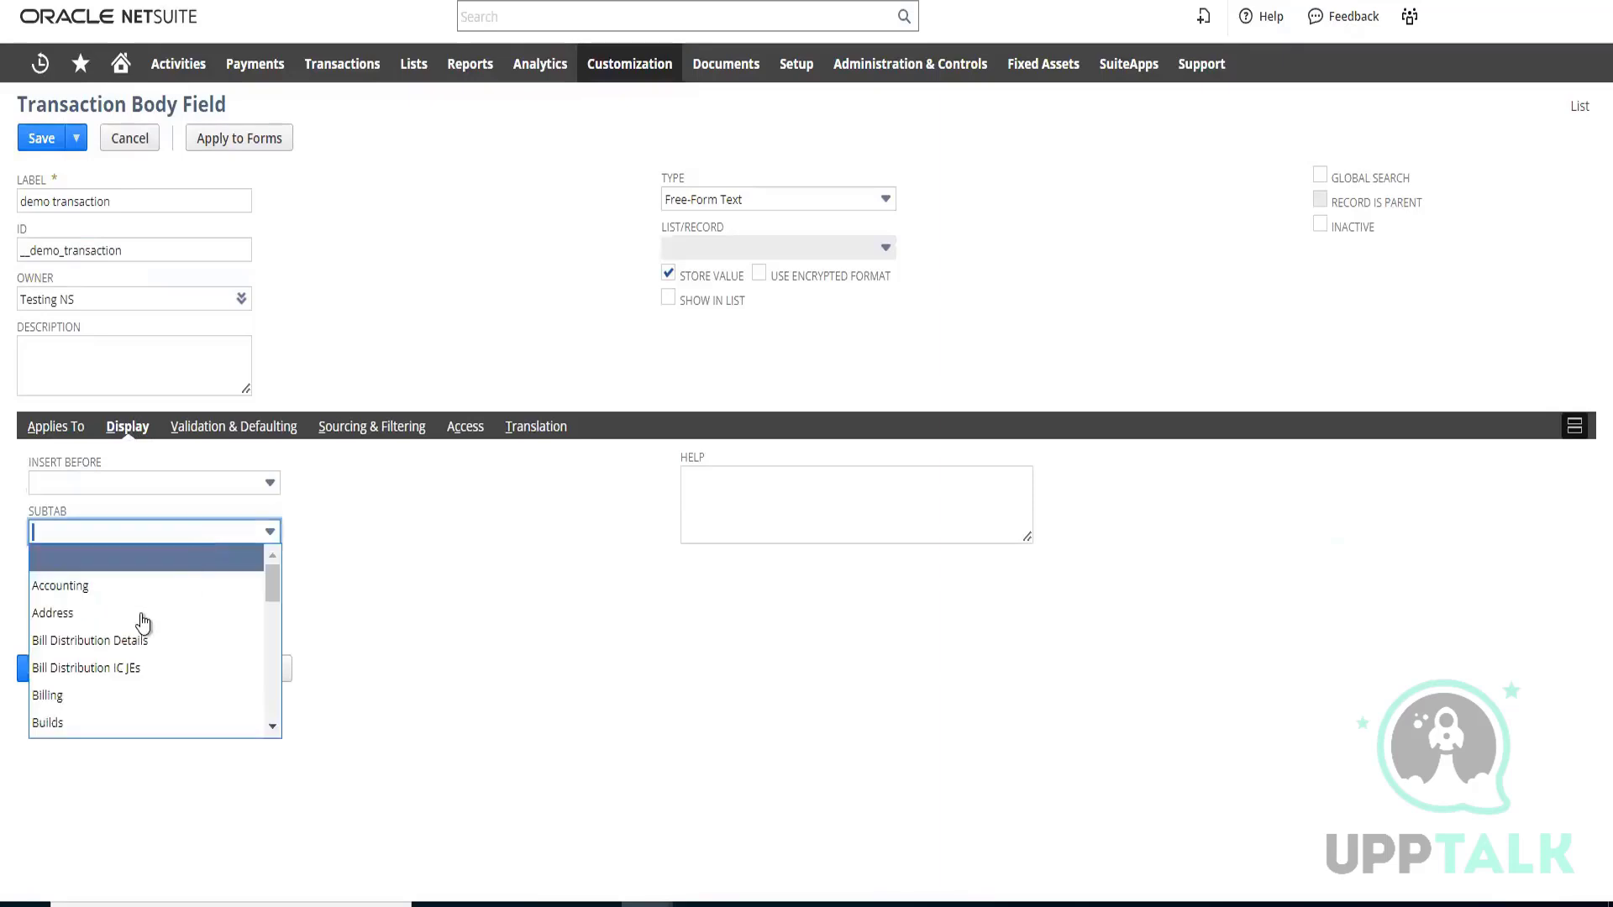
{"action": "scroll", "coordinate": [161, 647], "scroll_direction": "down", "scroll_amount": 8}
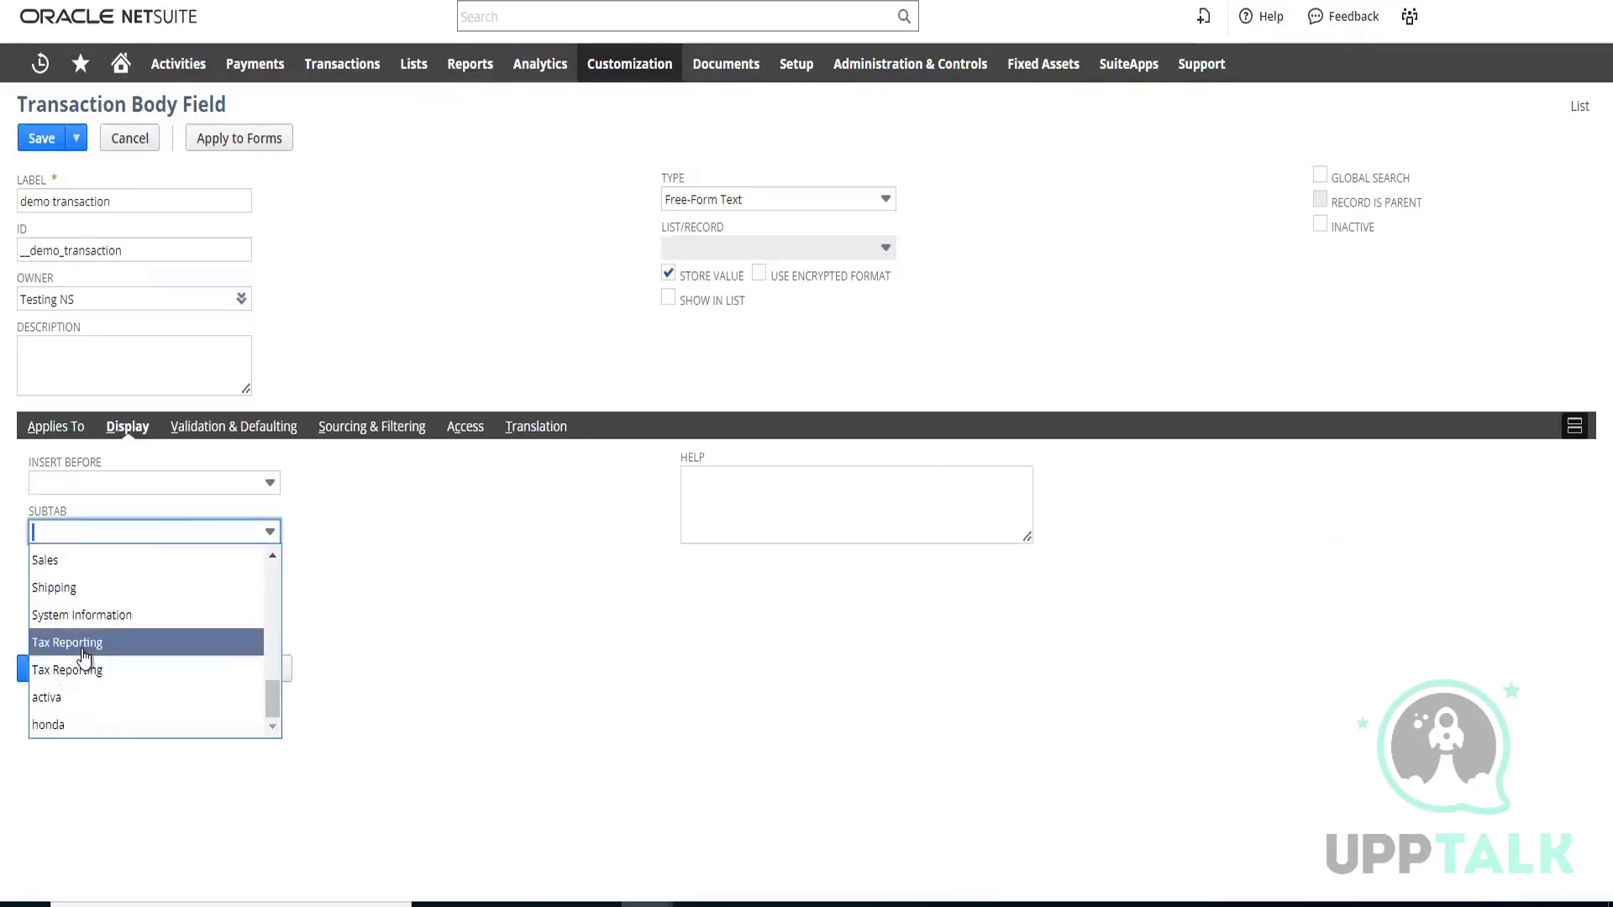
{"action": "scroll", "coordinate": [84, 654], "scroll_direction": "up", "scroll_amount": 2}
{"action": "scroll", "coordinate": [84, 653], "scroll_direction": "up", "scroll_amount": 3}
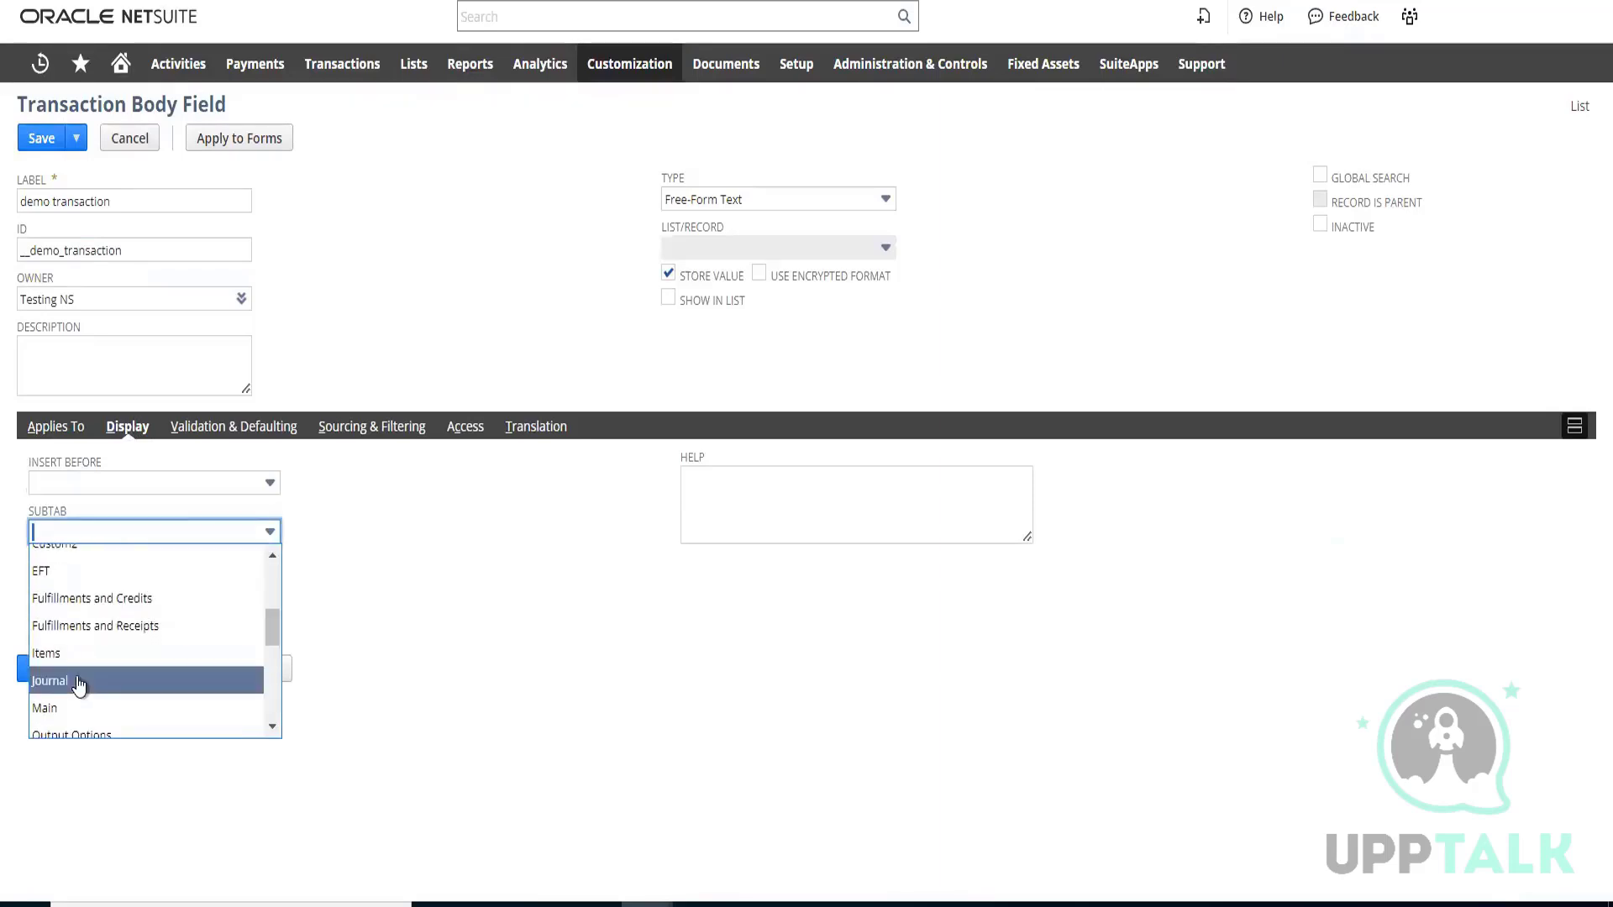
{"action": "left_click", "coordinate": [62, 710]}
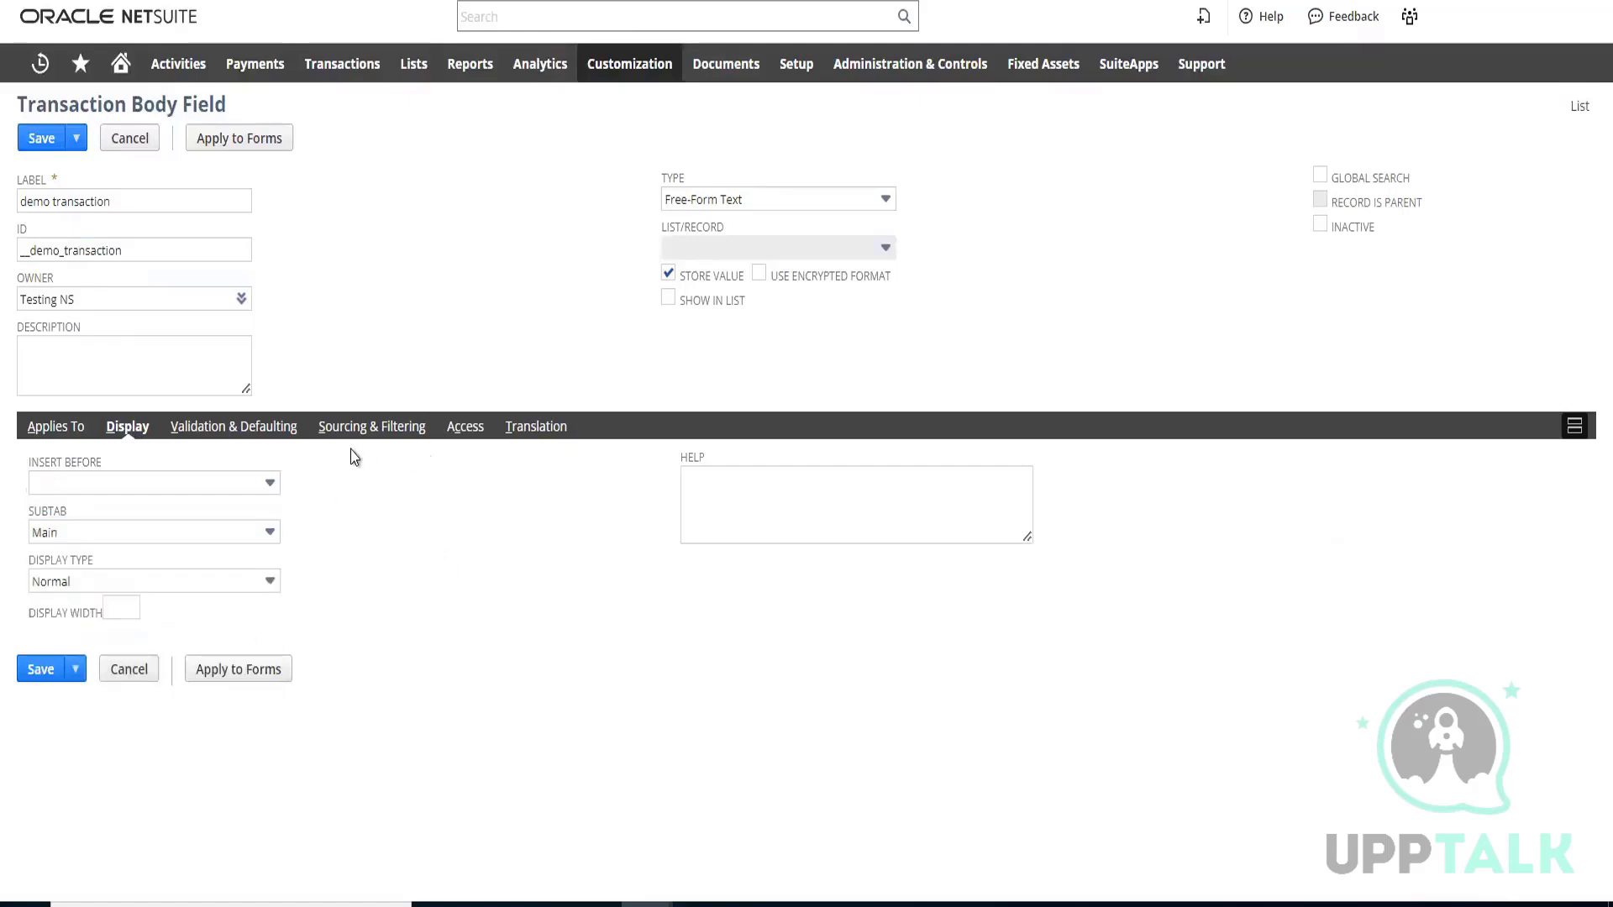
Check the field's access settings and save the new transaction body field, dismissing any notice
{"action": "left_click", "coordinate": [462, 430]}
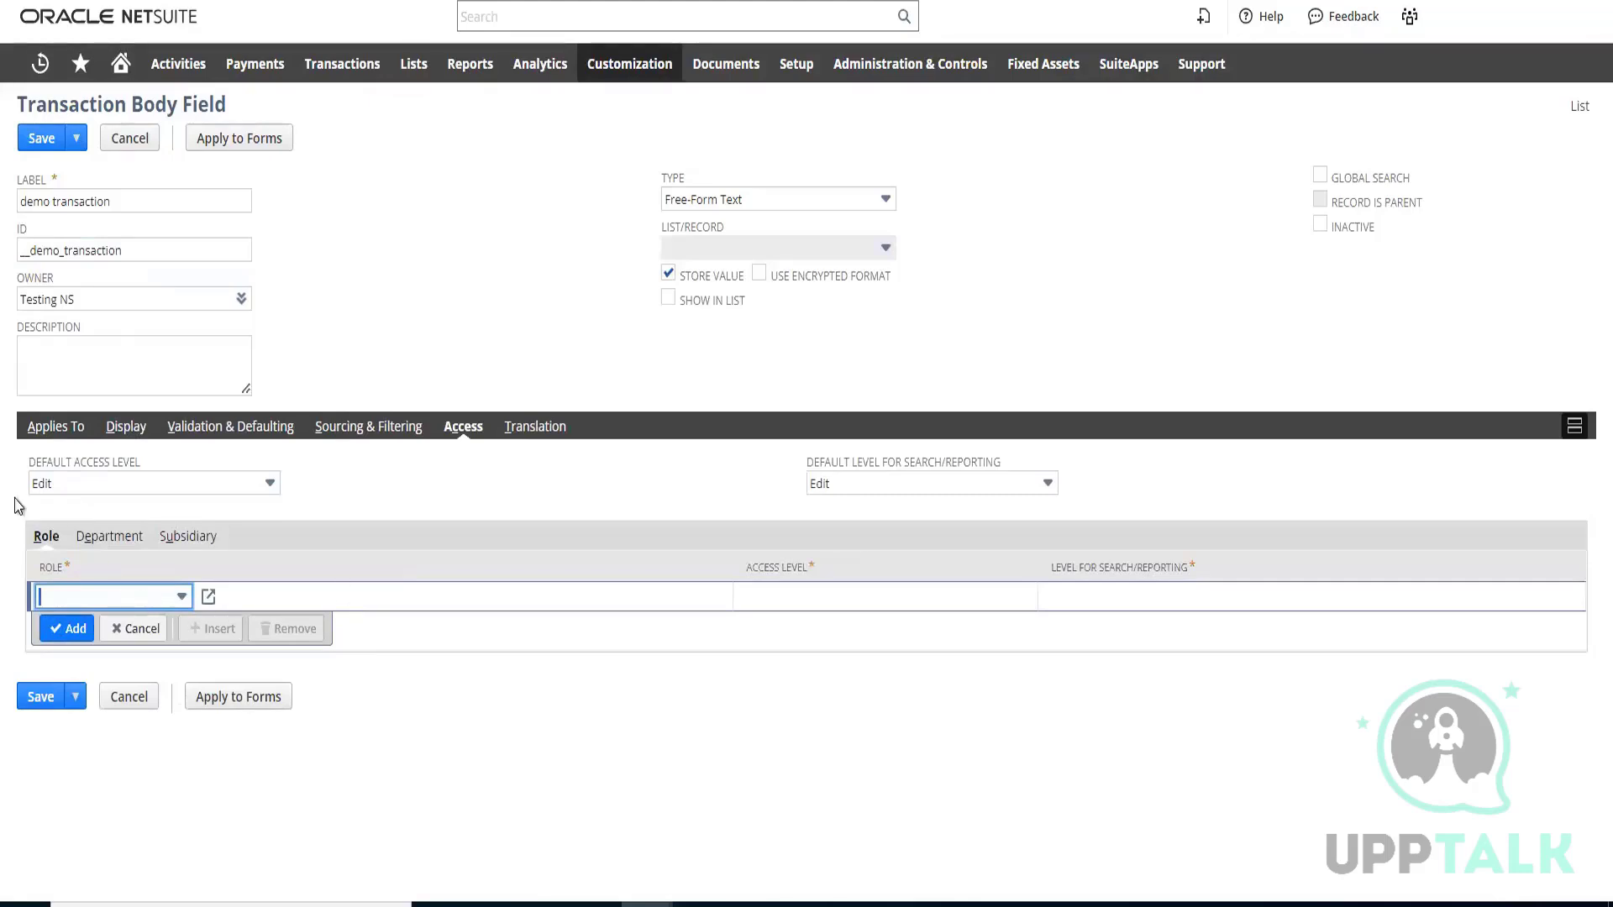
{"action": "left_click", "coordinate": [56, 429]}
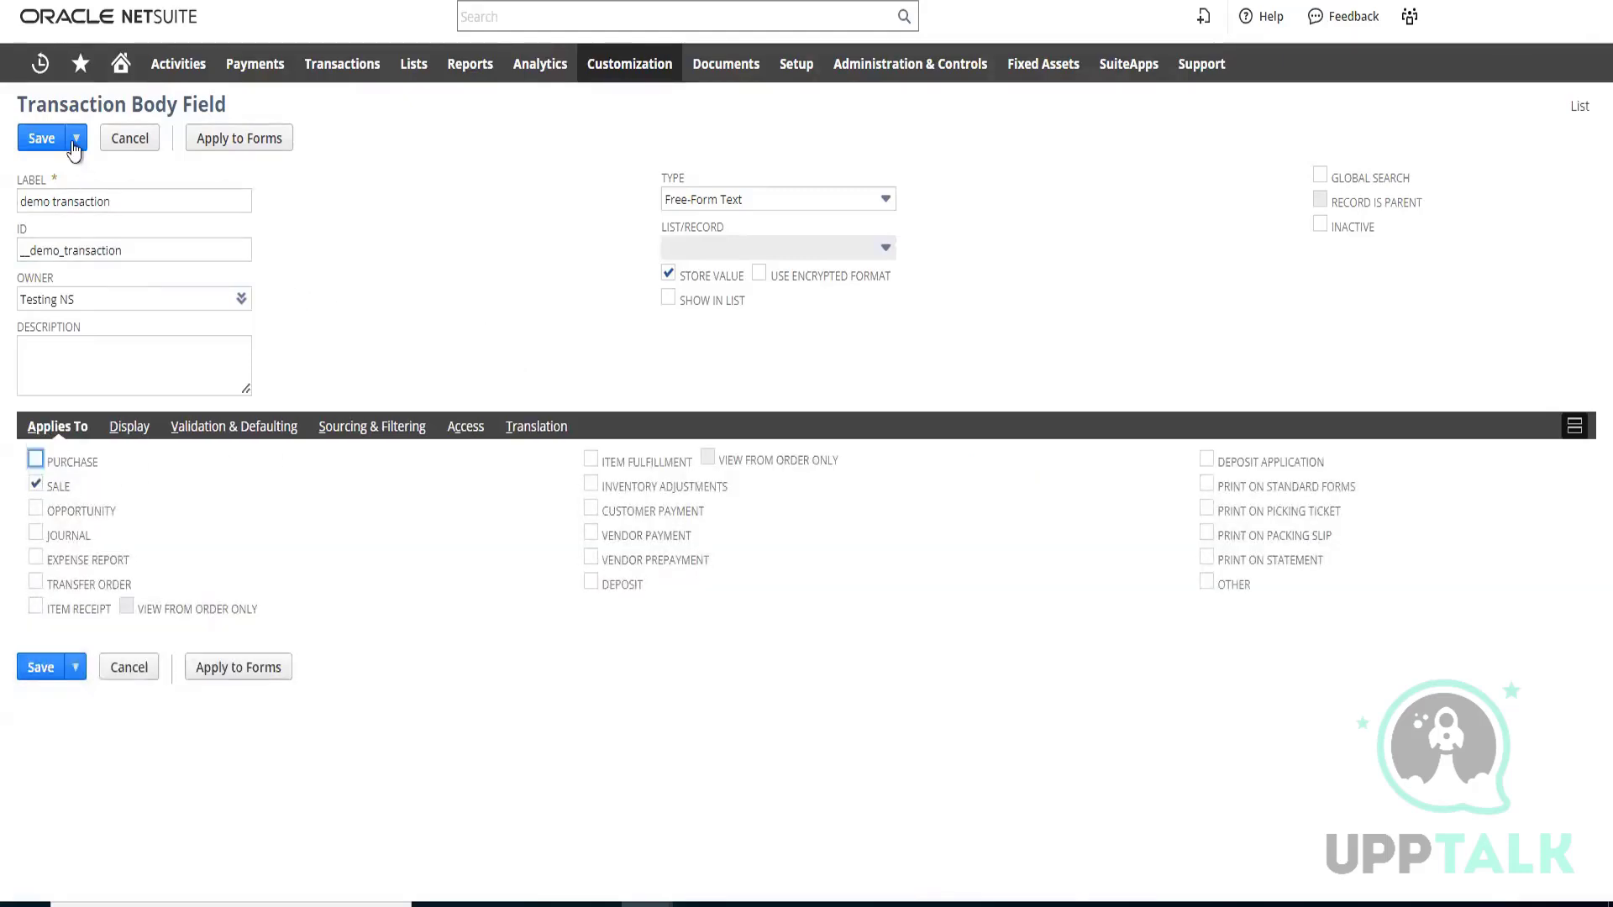
{"action": "mouse_move", "coordinate": [72, 136]}
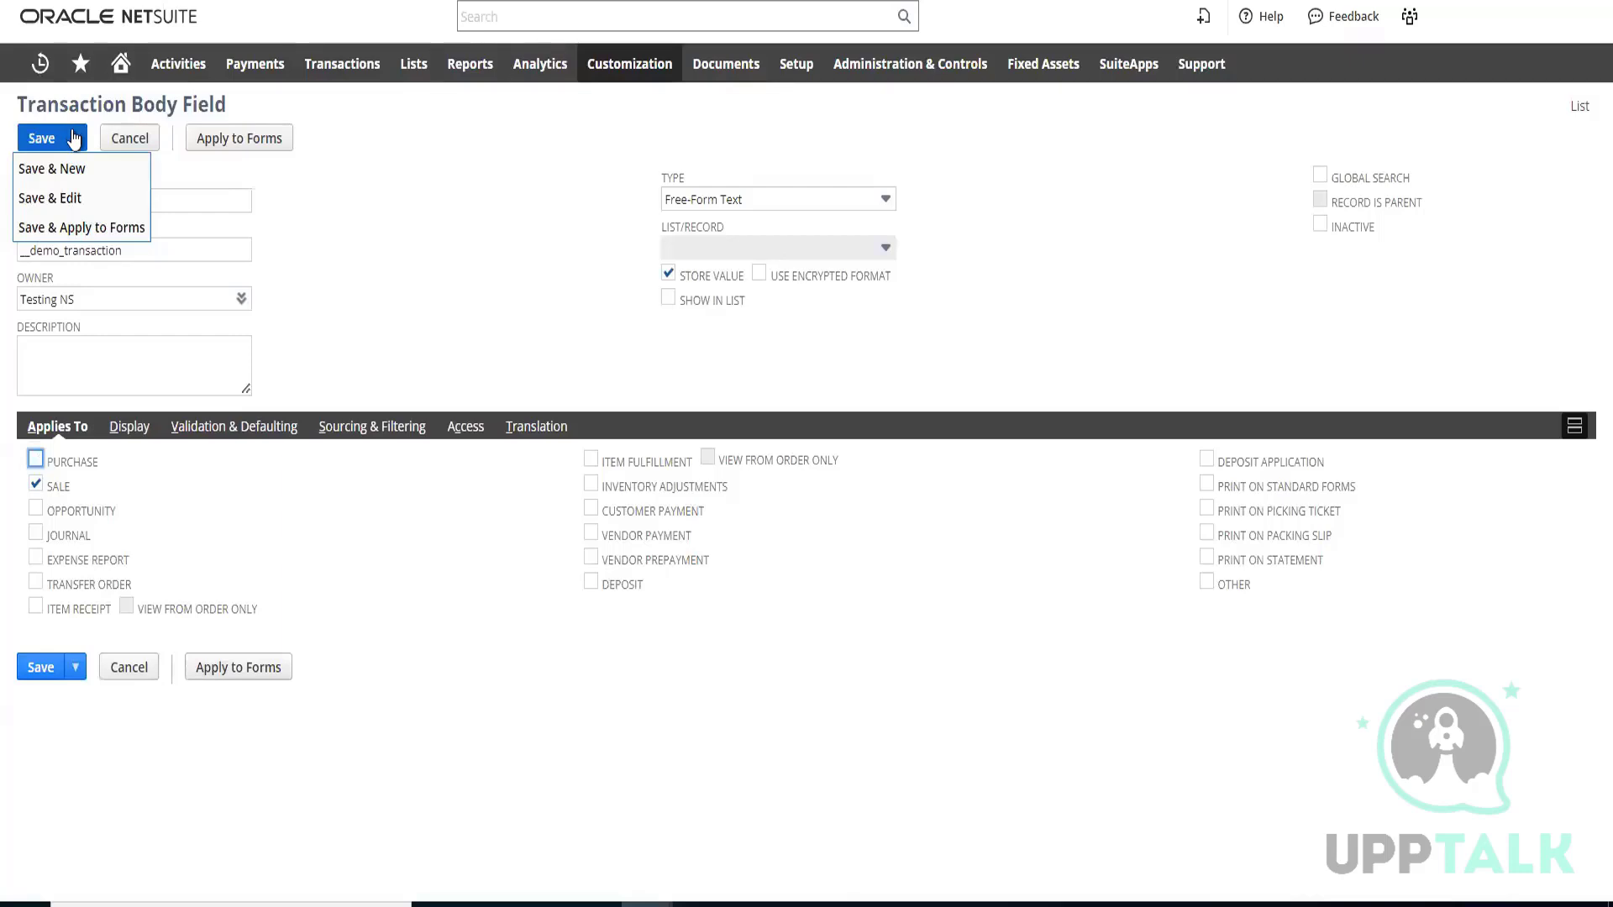
{"action": "left_click", "coordinate": [70, 204]}
{"action": "left_click", "coordinate": [74, 141]}
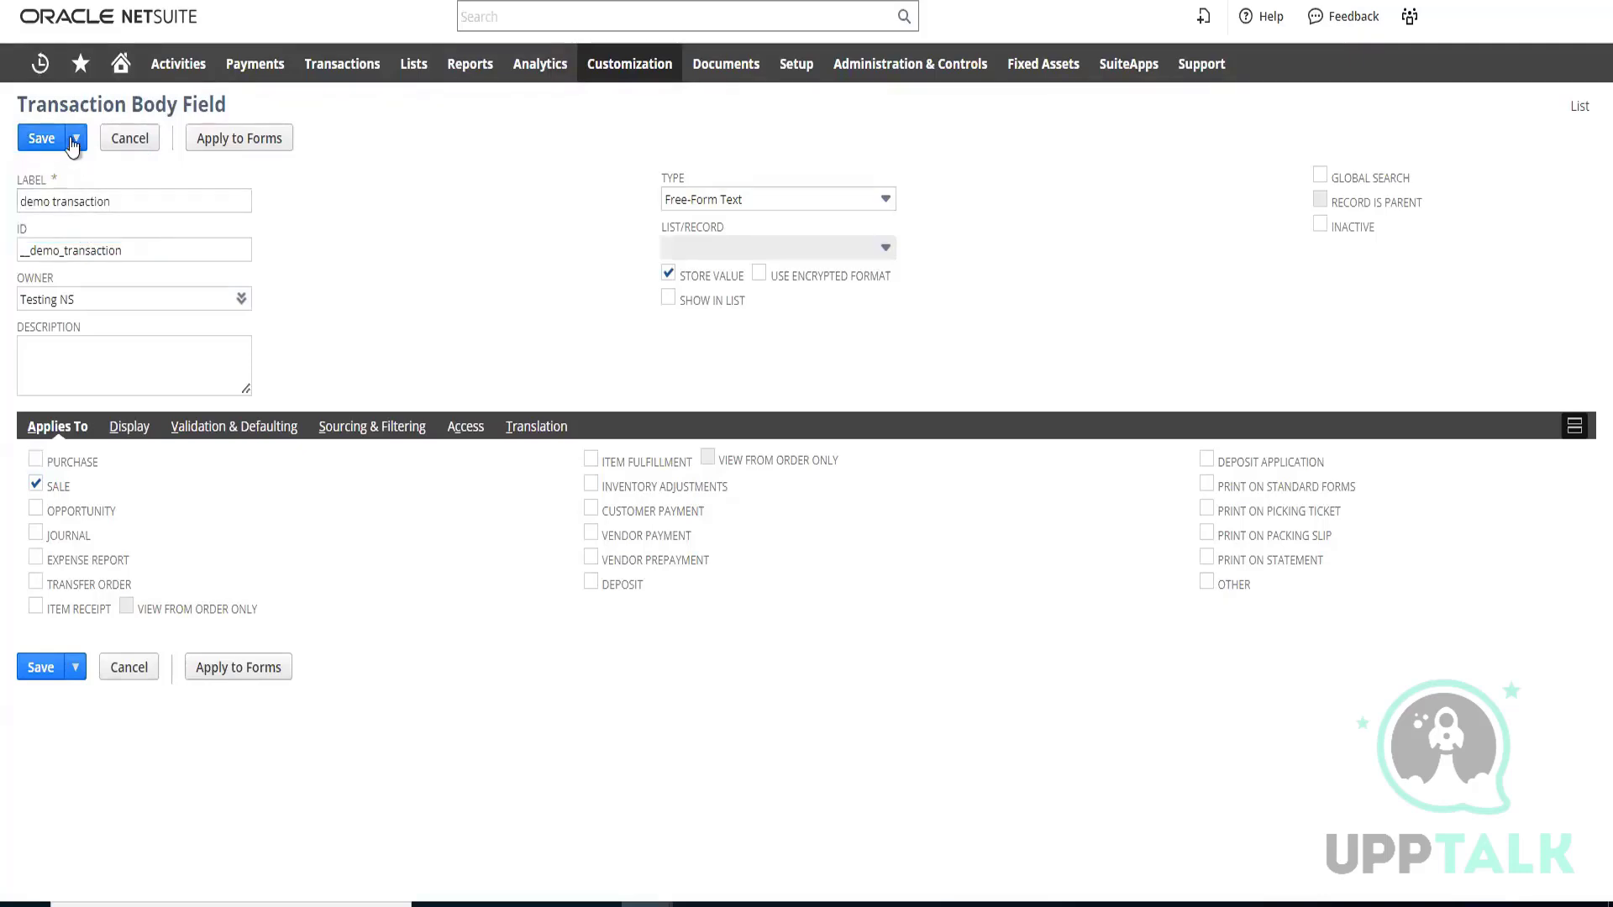
{"action": "left_click", "coordinate": [99, 228]}
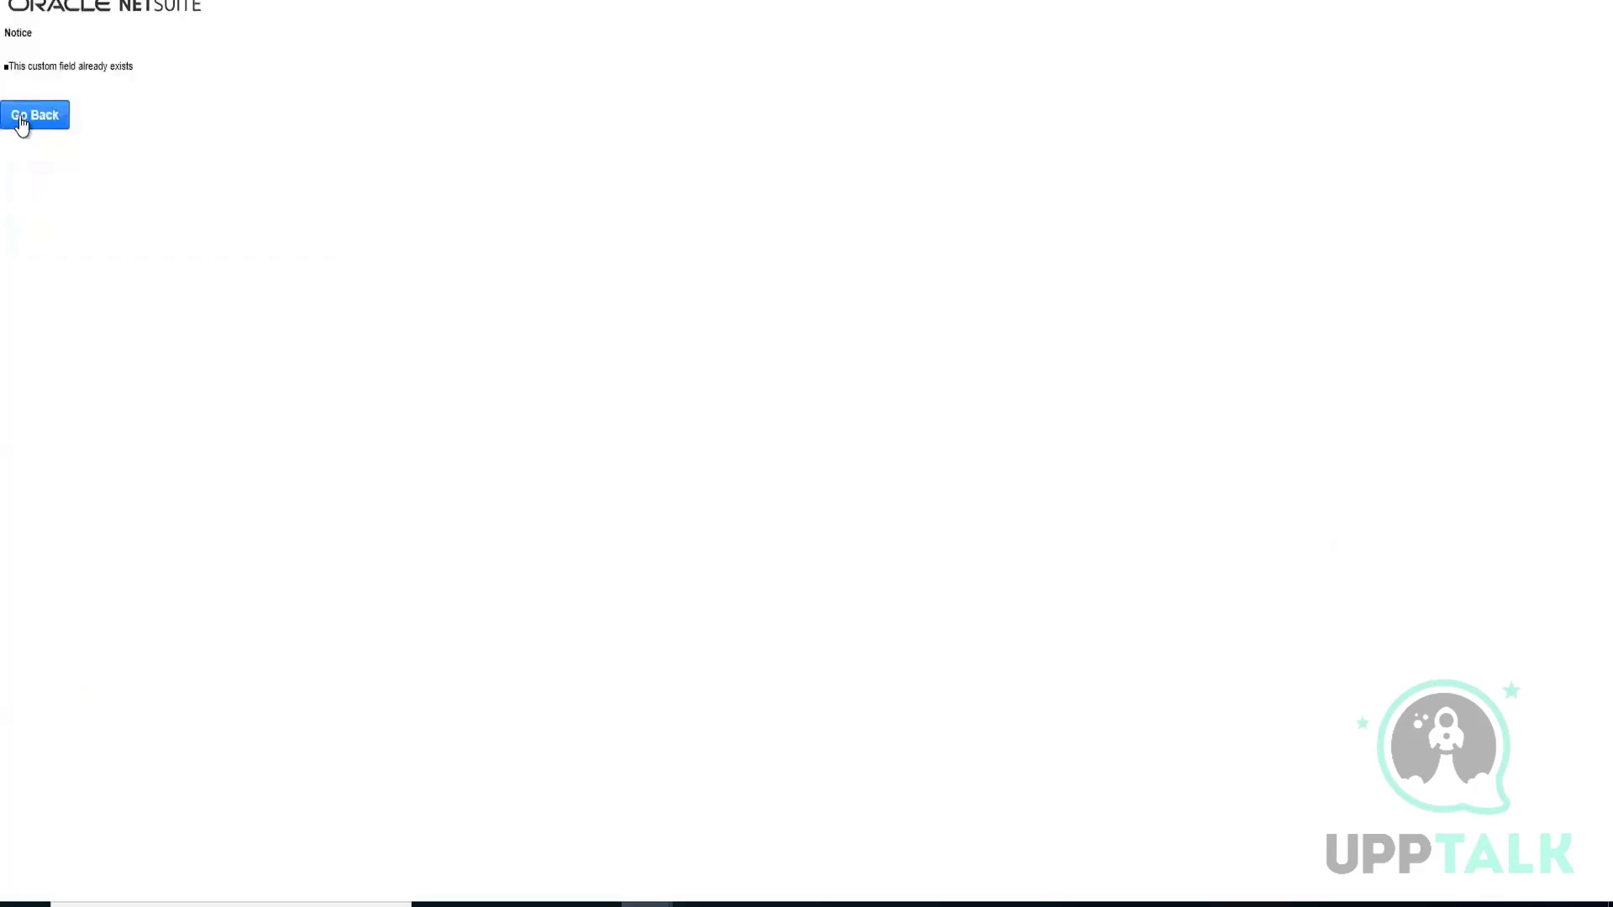
{"action": "left_click", "coordinate": [44, 122]}
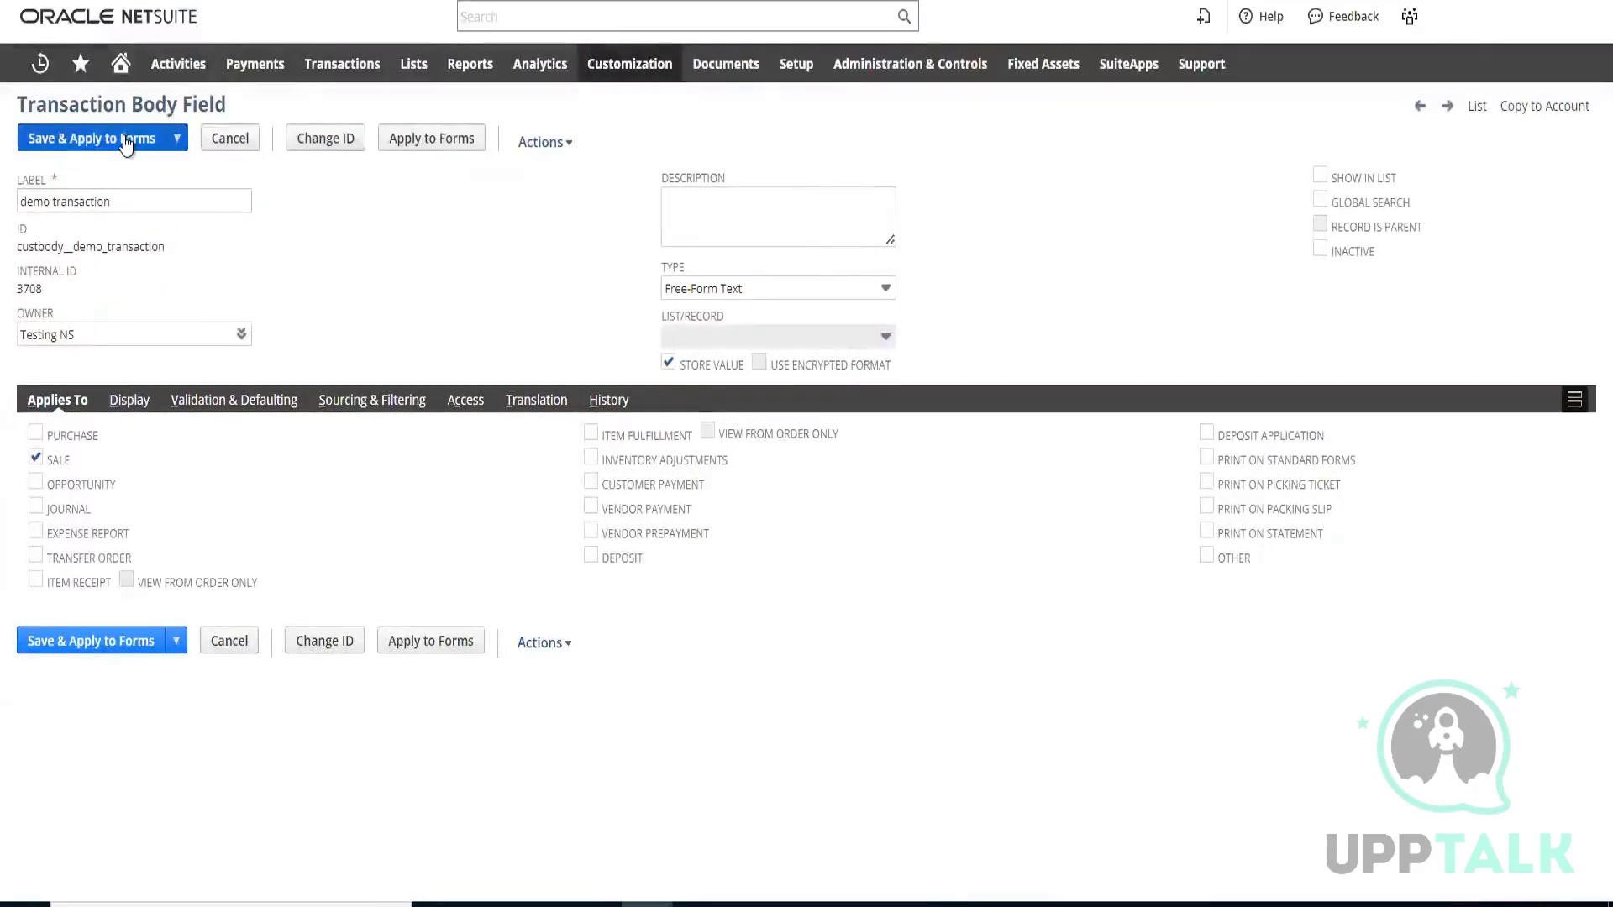
Save the demo transaction field with Save & Apply to Forms and review which forms it is shown on
{"action": "left_click", "coordinate": [126, 143]}
{"action": "left_click", "coordinate": [893, 112]}
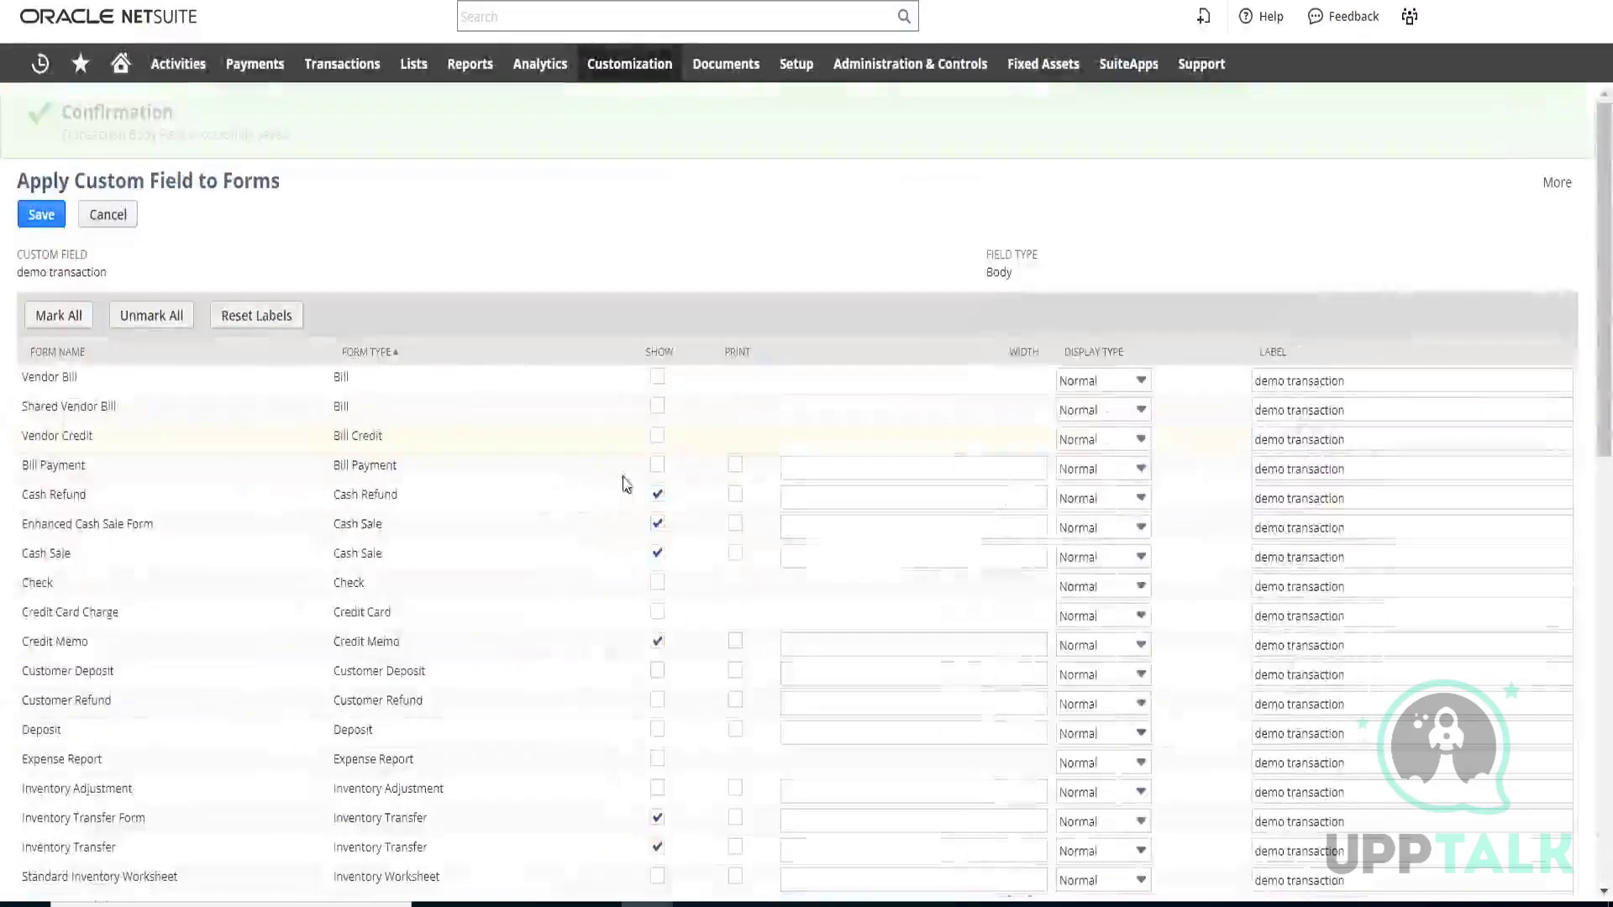
{"action": "scroll", "coordinate": [561, 507], "scroll_direction": "down", "scroll_amount": 2}
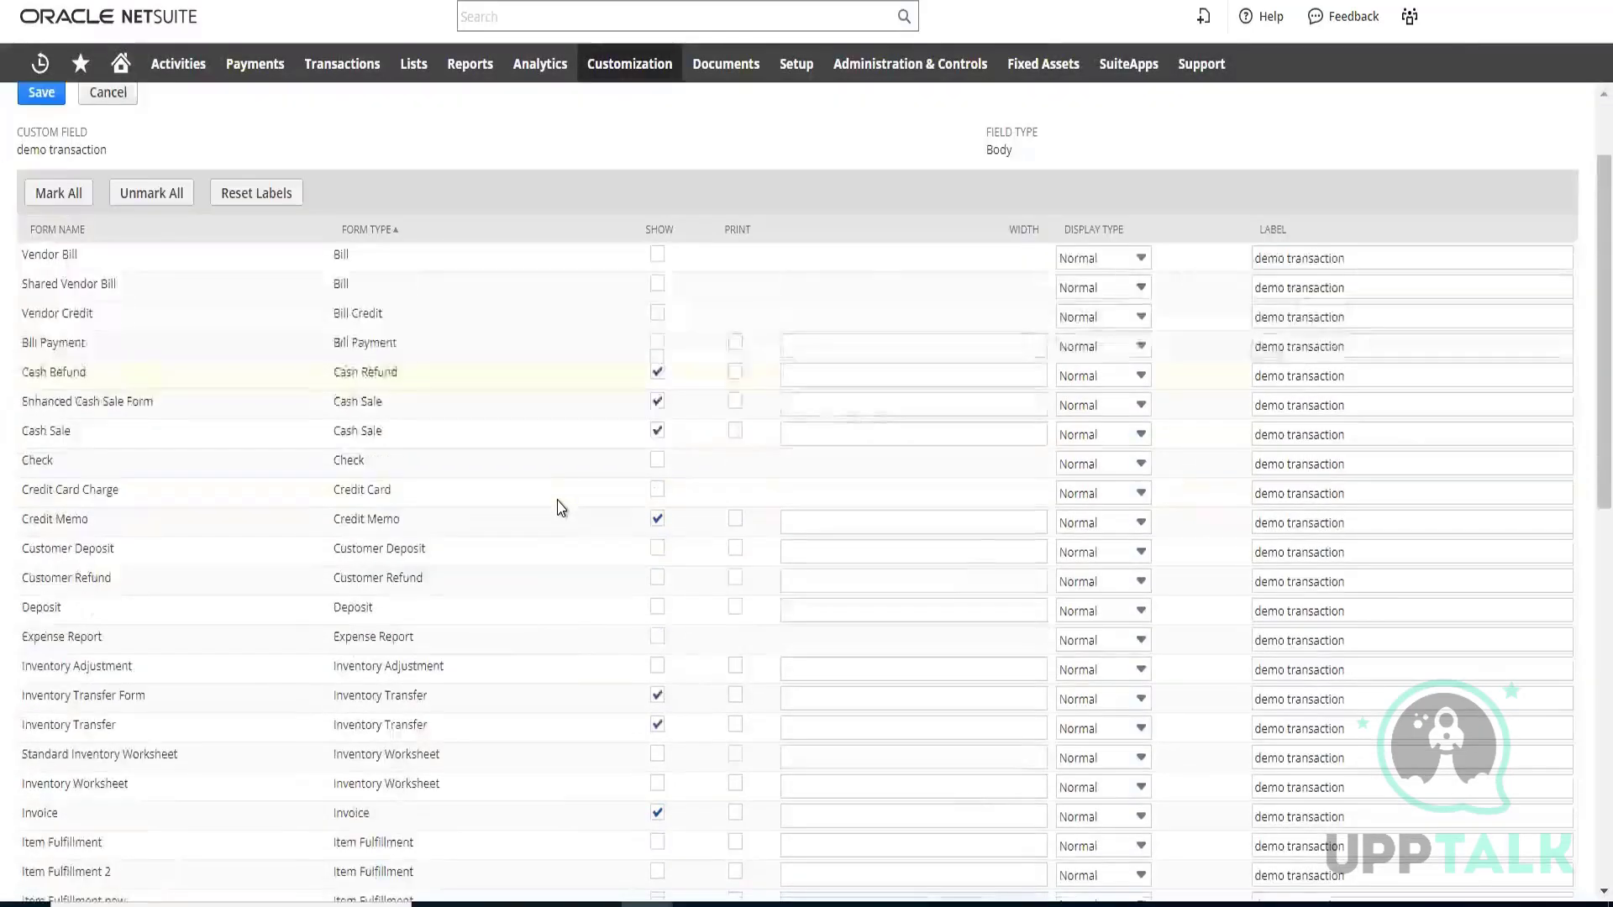
{"action": "scroll", "coordinate": [561, 508], "scroll_direction": "down", "scroll_amount": 4}
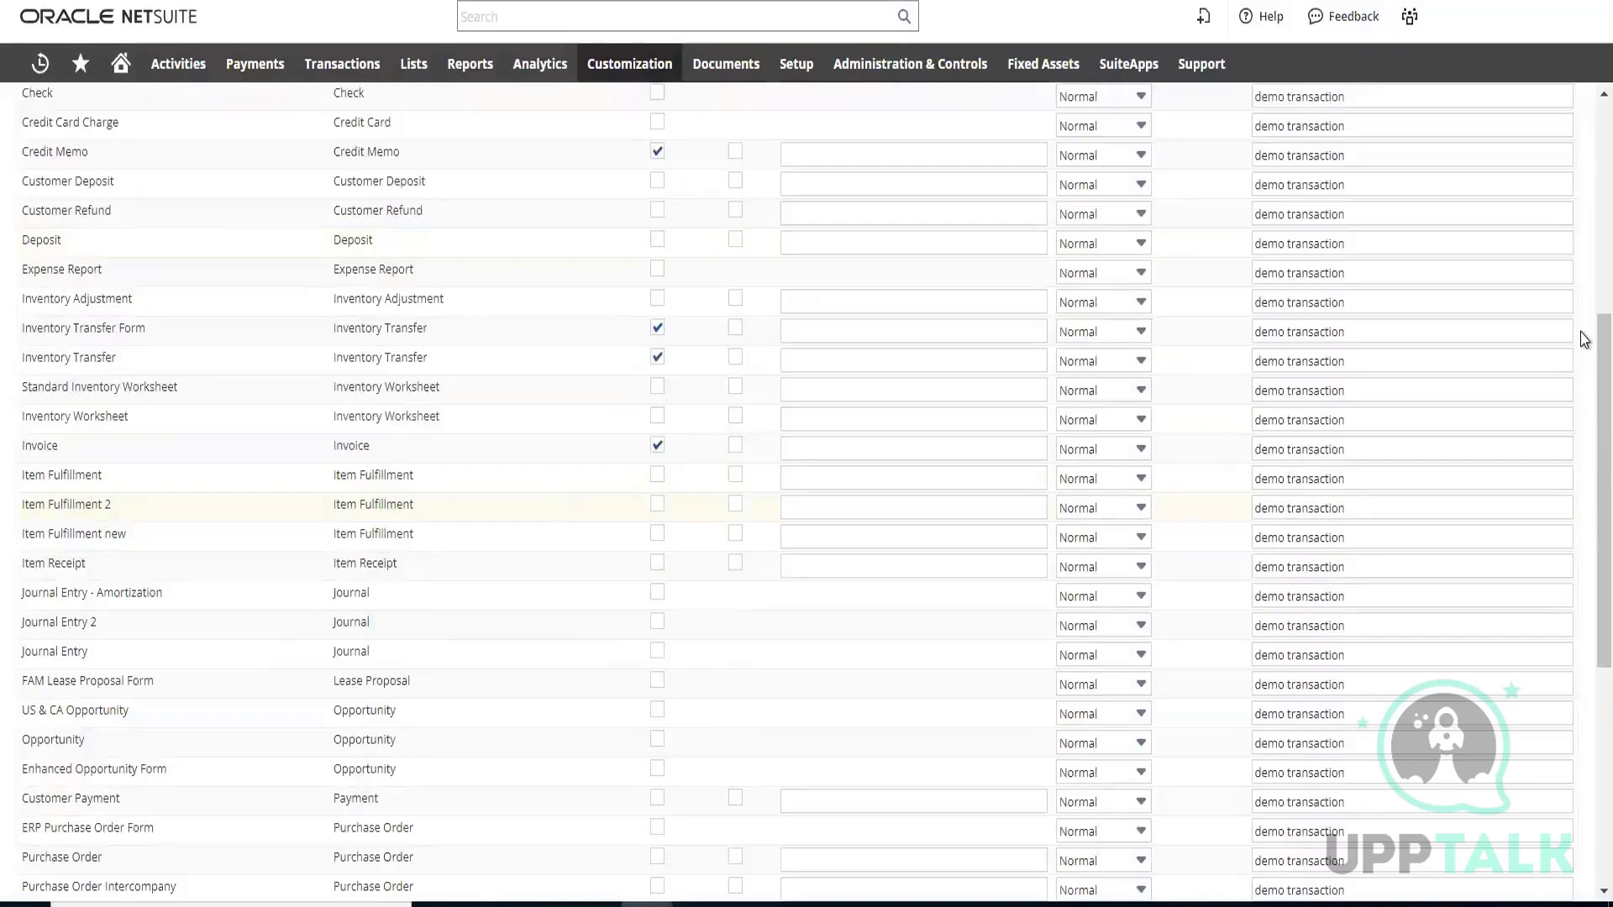
{"action": "scroll", "coordinate": [260, 454], "scroll_direction": "up", "scroll_amount": 6}
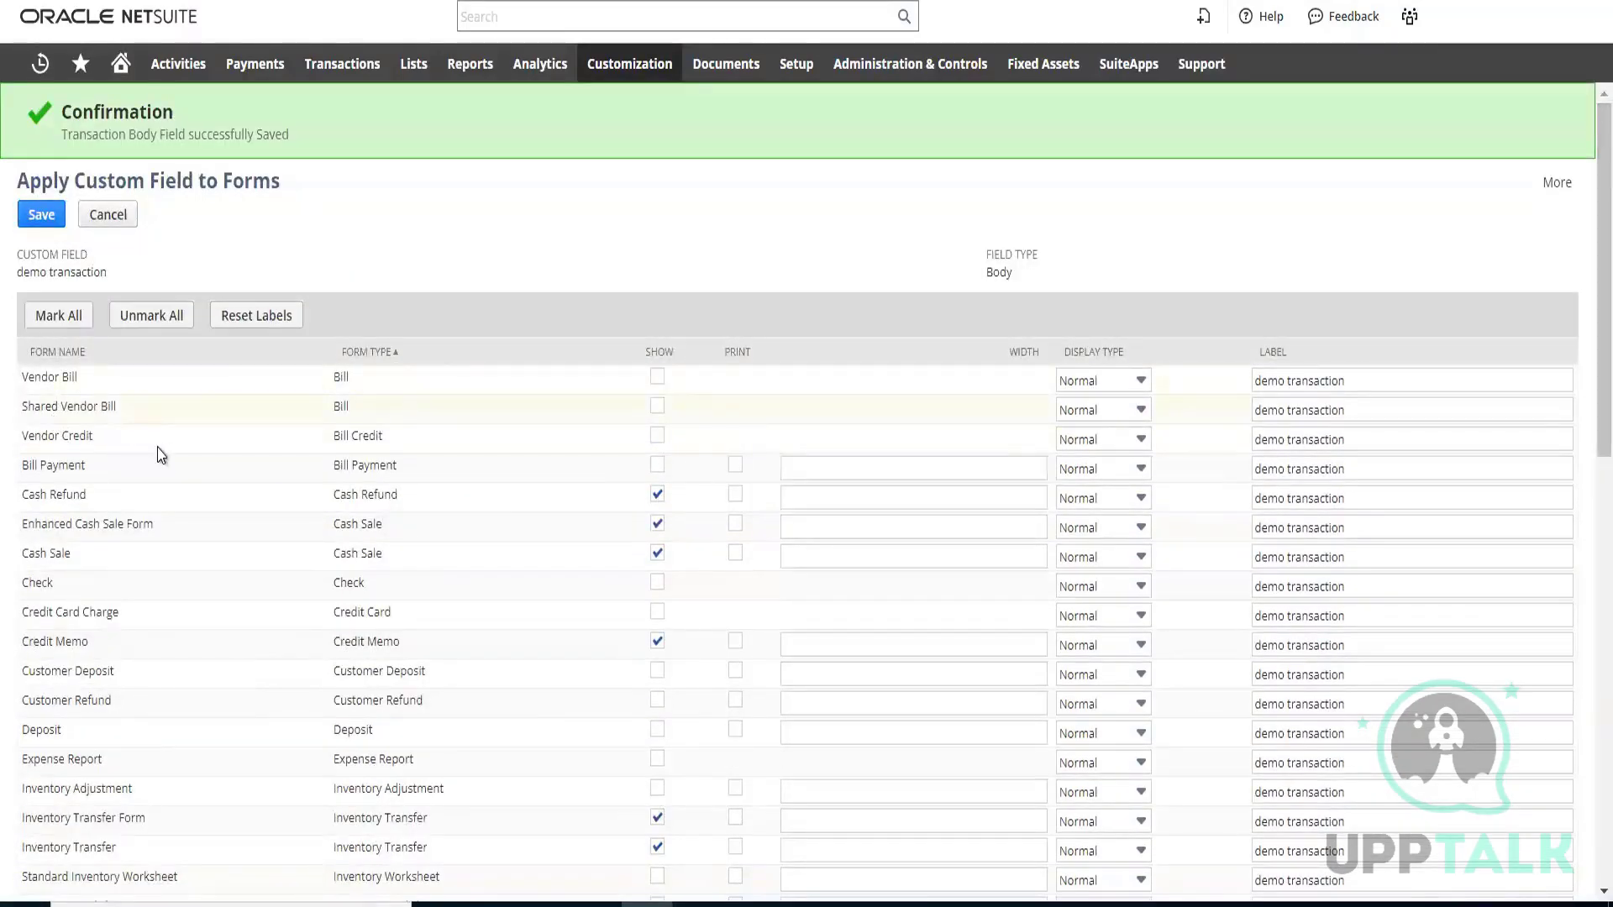
{"action": "scroll", "coordinate": [160, 420], "scroll_direction": "down", "scroll_amount": 15}
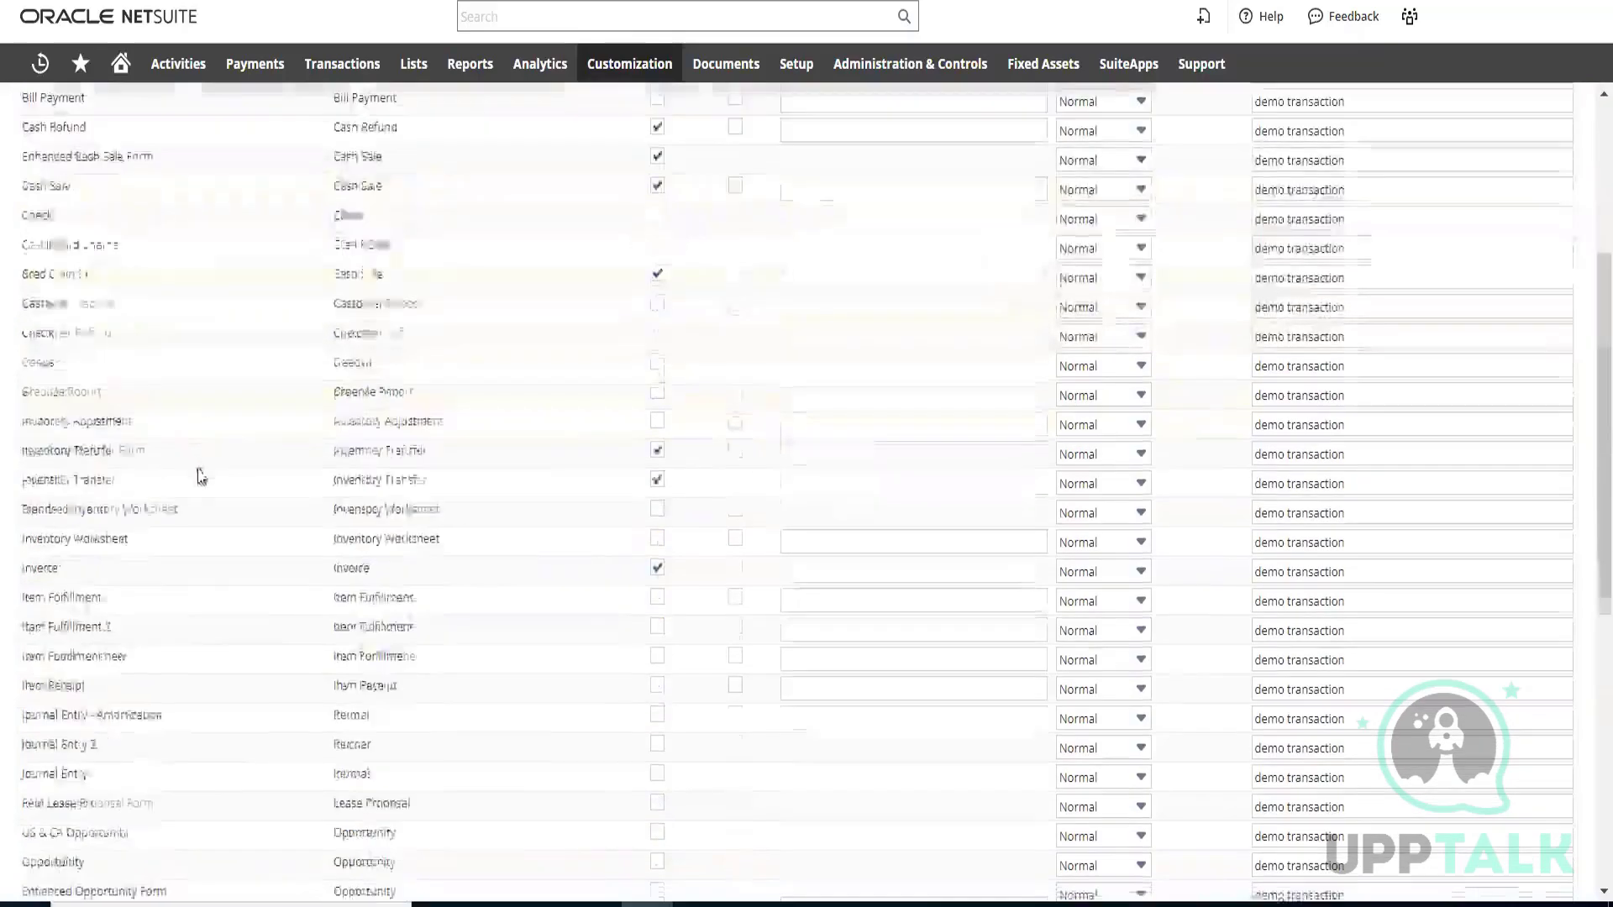
Review the form list and mark every form to show and print the demo transaction field
{"action": "scroll", "coordinate": [181, 445], "scroll_direction": "down", "scroll_amount": 2}
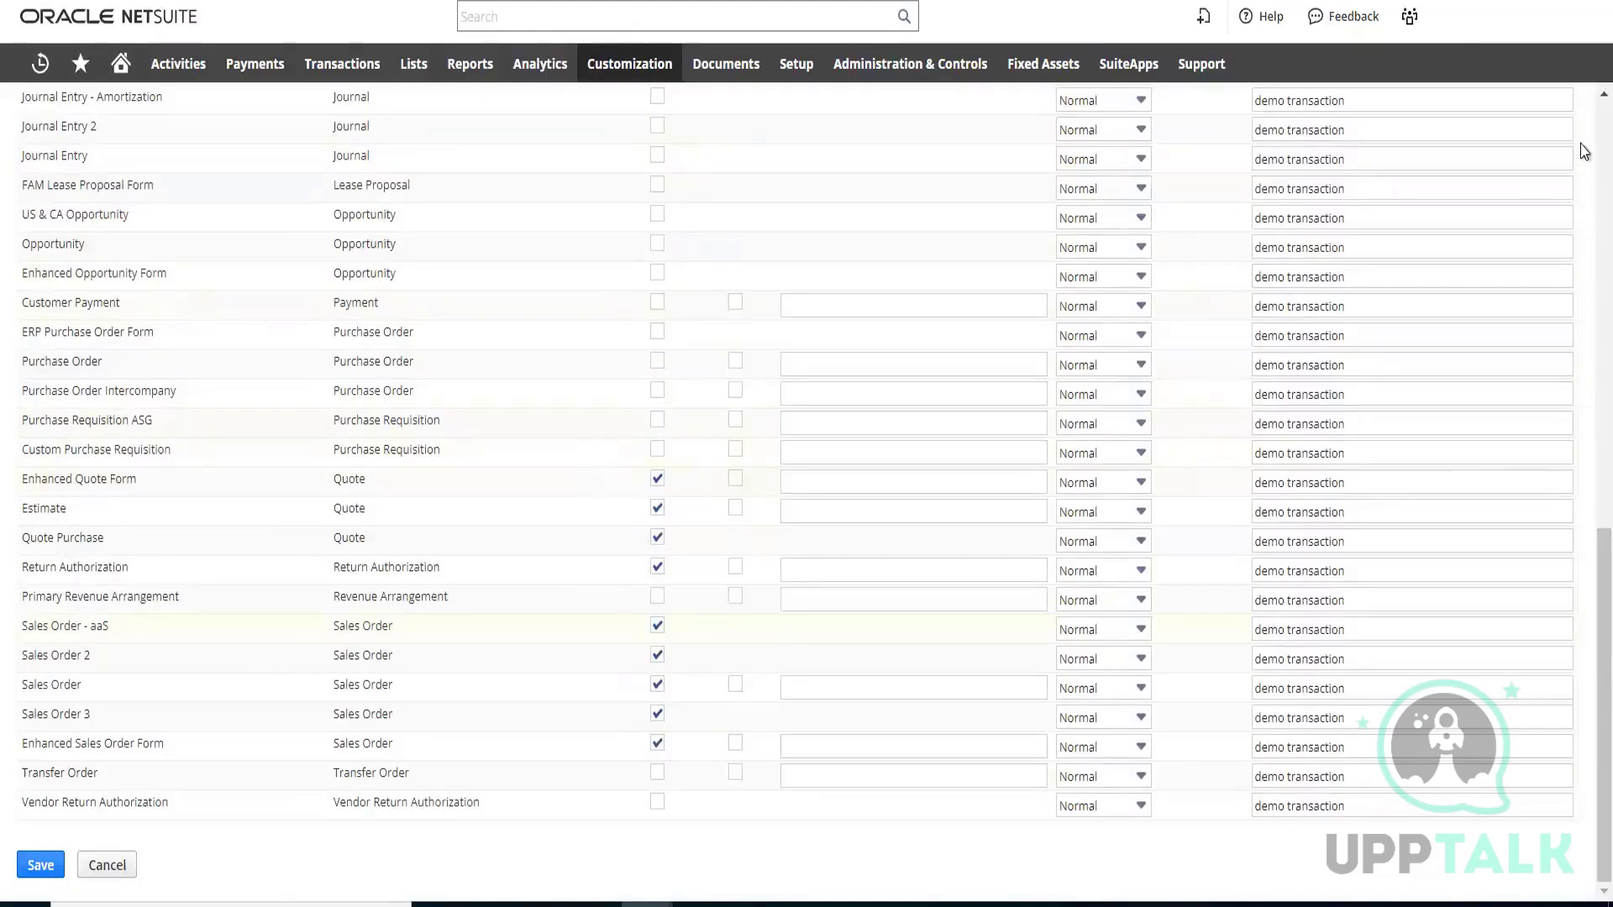
{"action": "scroll", "coordinate": [1586, 437], "scroll_direction": "up", "scroll_amount": 10}
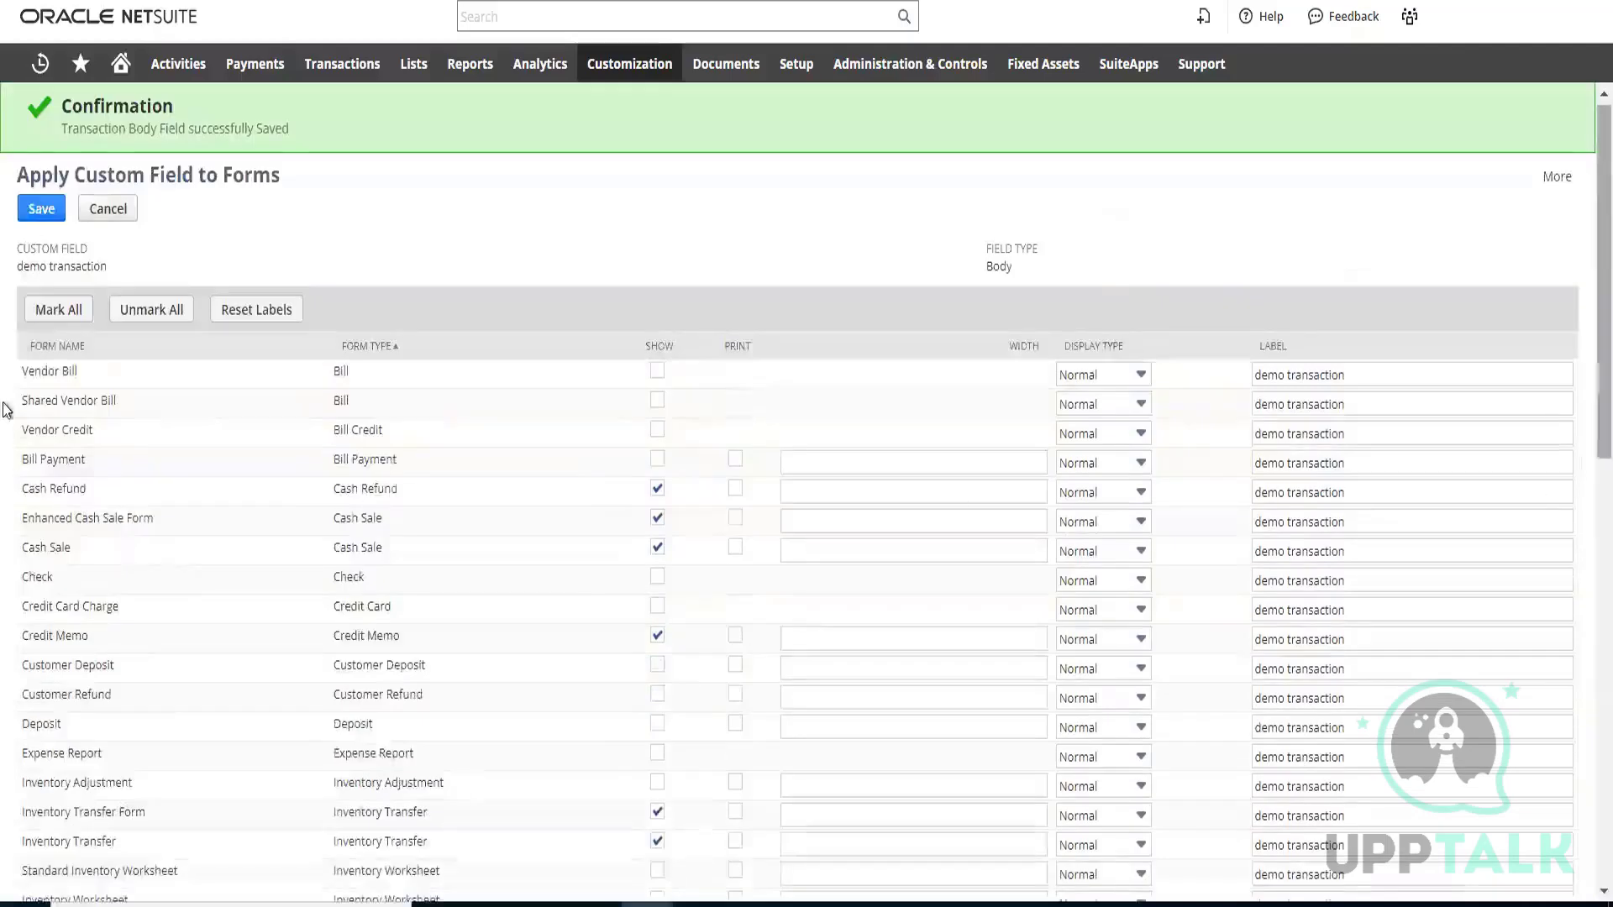
{"action": "left_click", "coordinate": [52, 317]}
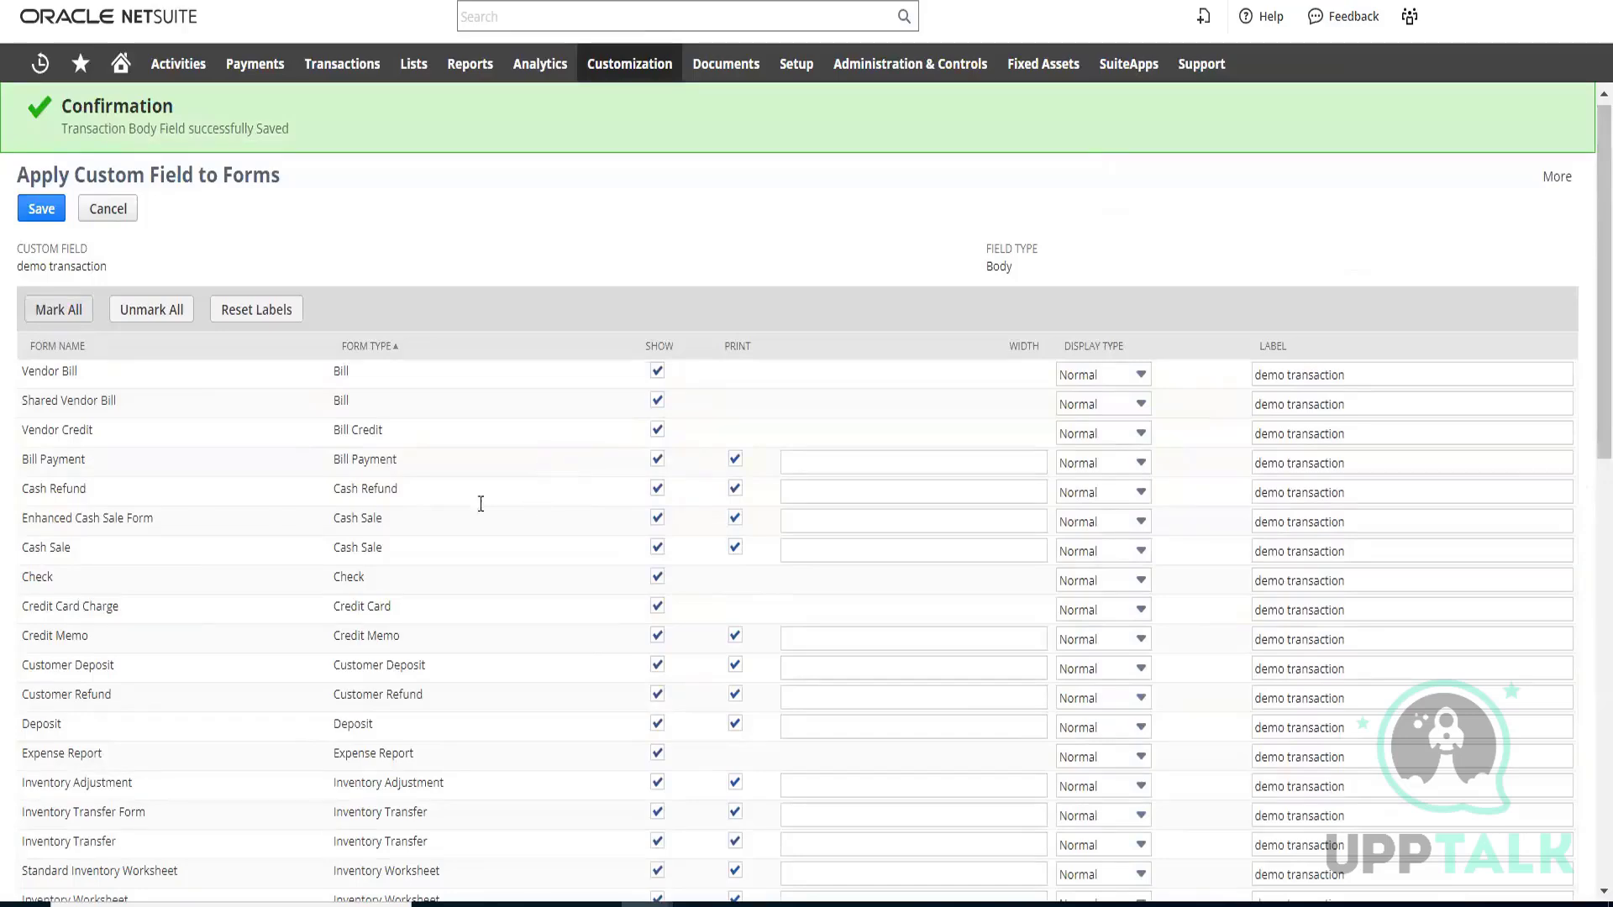
{"action": "scroll", "coordinate": [326, 446], "scroll_direction": "down", "scroll_amount": 15}
{"action": "scroll", "coordinate": [329, 425], "scroll_direction": "up", "scroll_amount": 15}
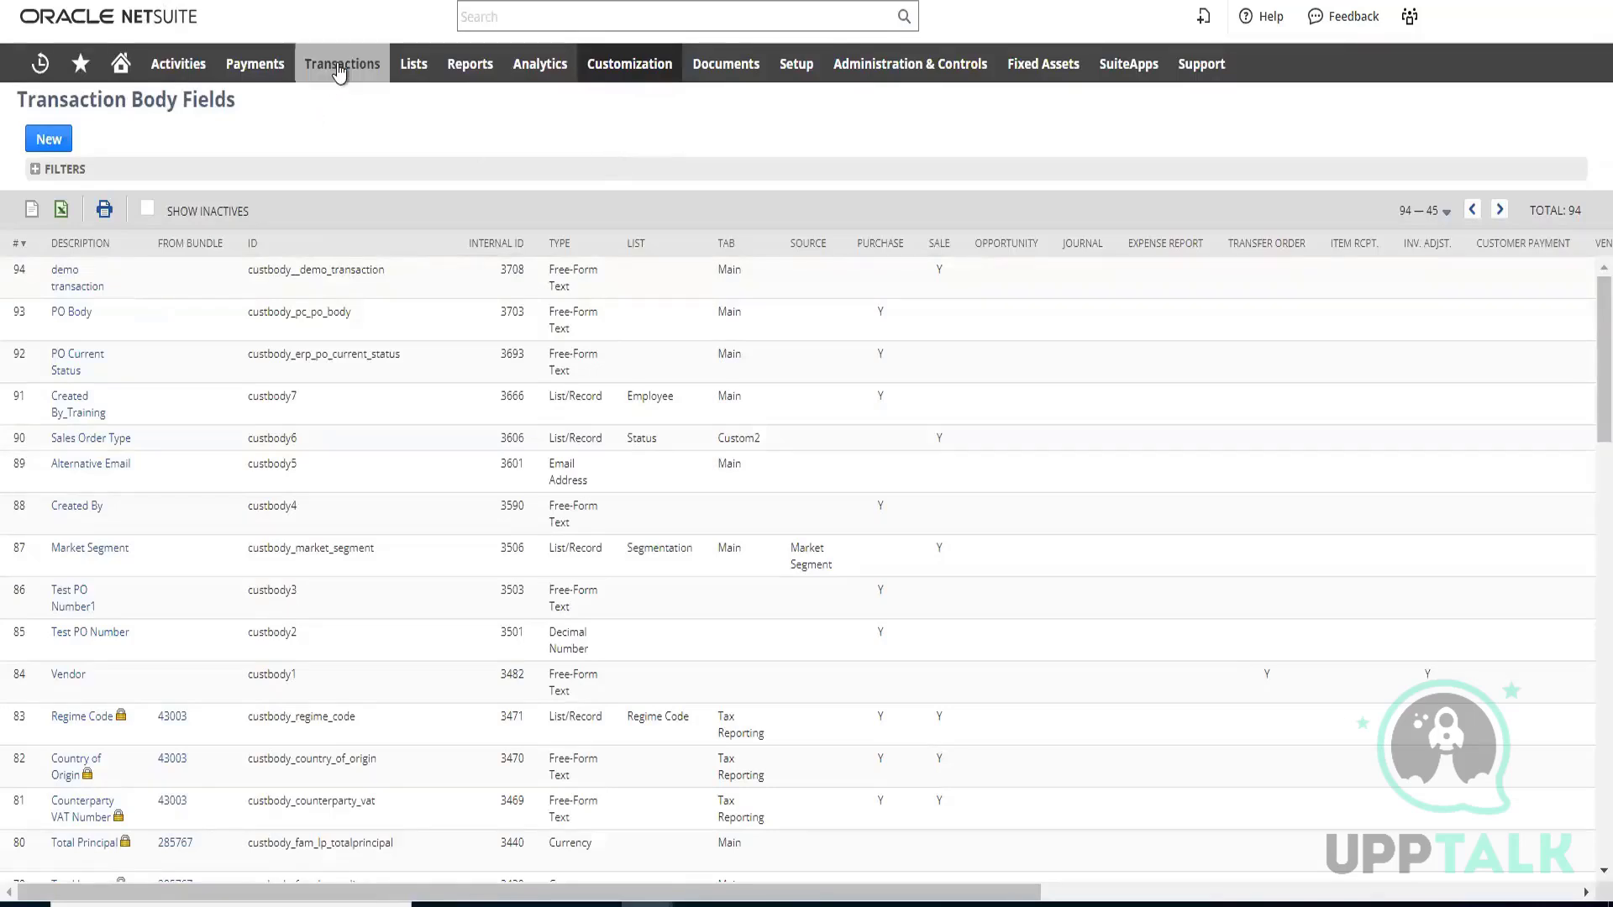
Start a new sales order from the sales transactions
{"action": "mouse_move", "coordinate": [340, 71]}
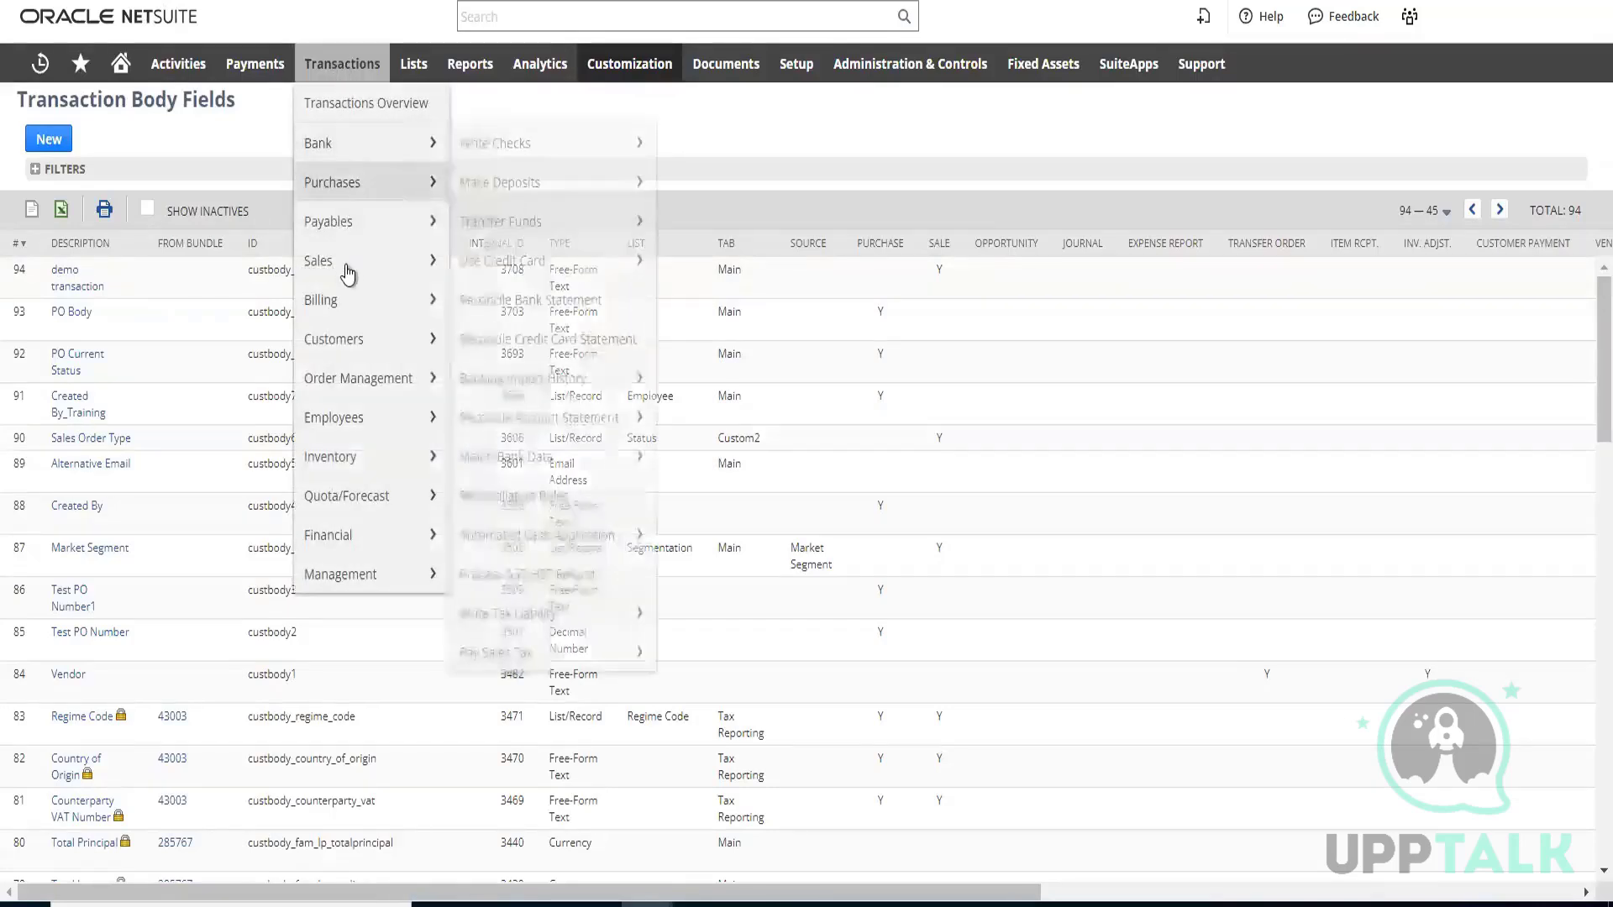
{"action": "mouse_move", "coordinate": [321, 272]}
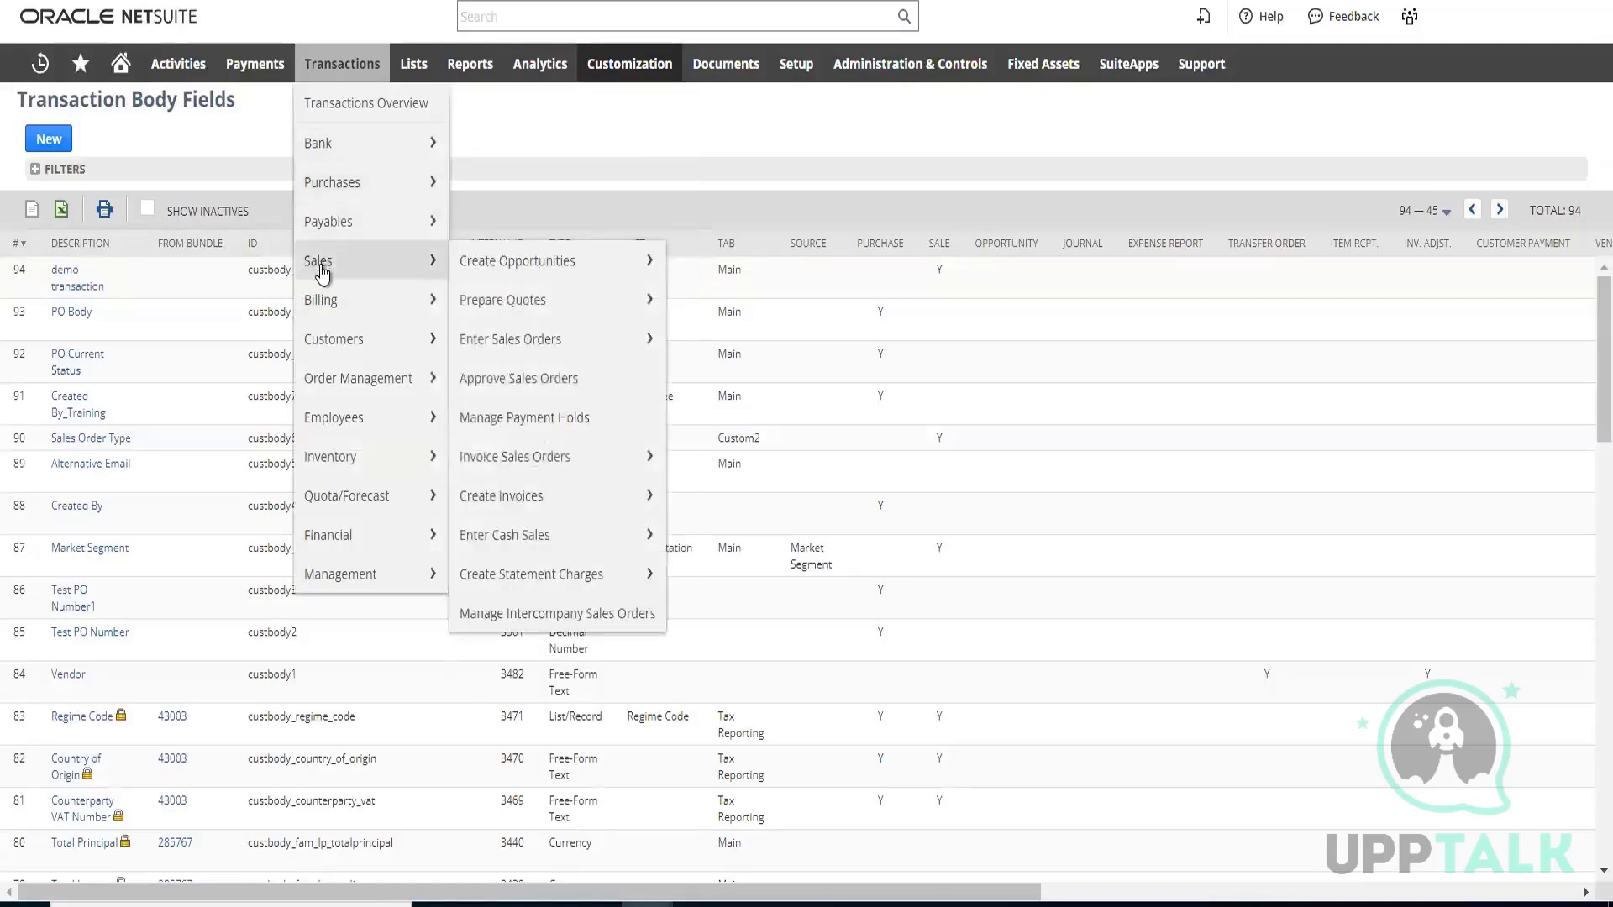
{"action": "left_click", "coordinate": [506, 341]}
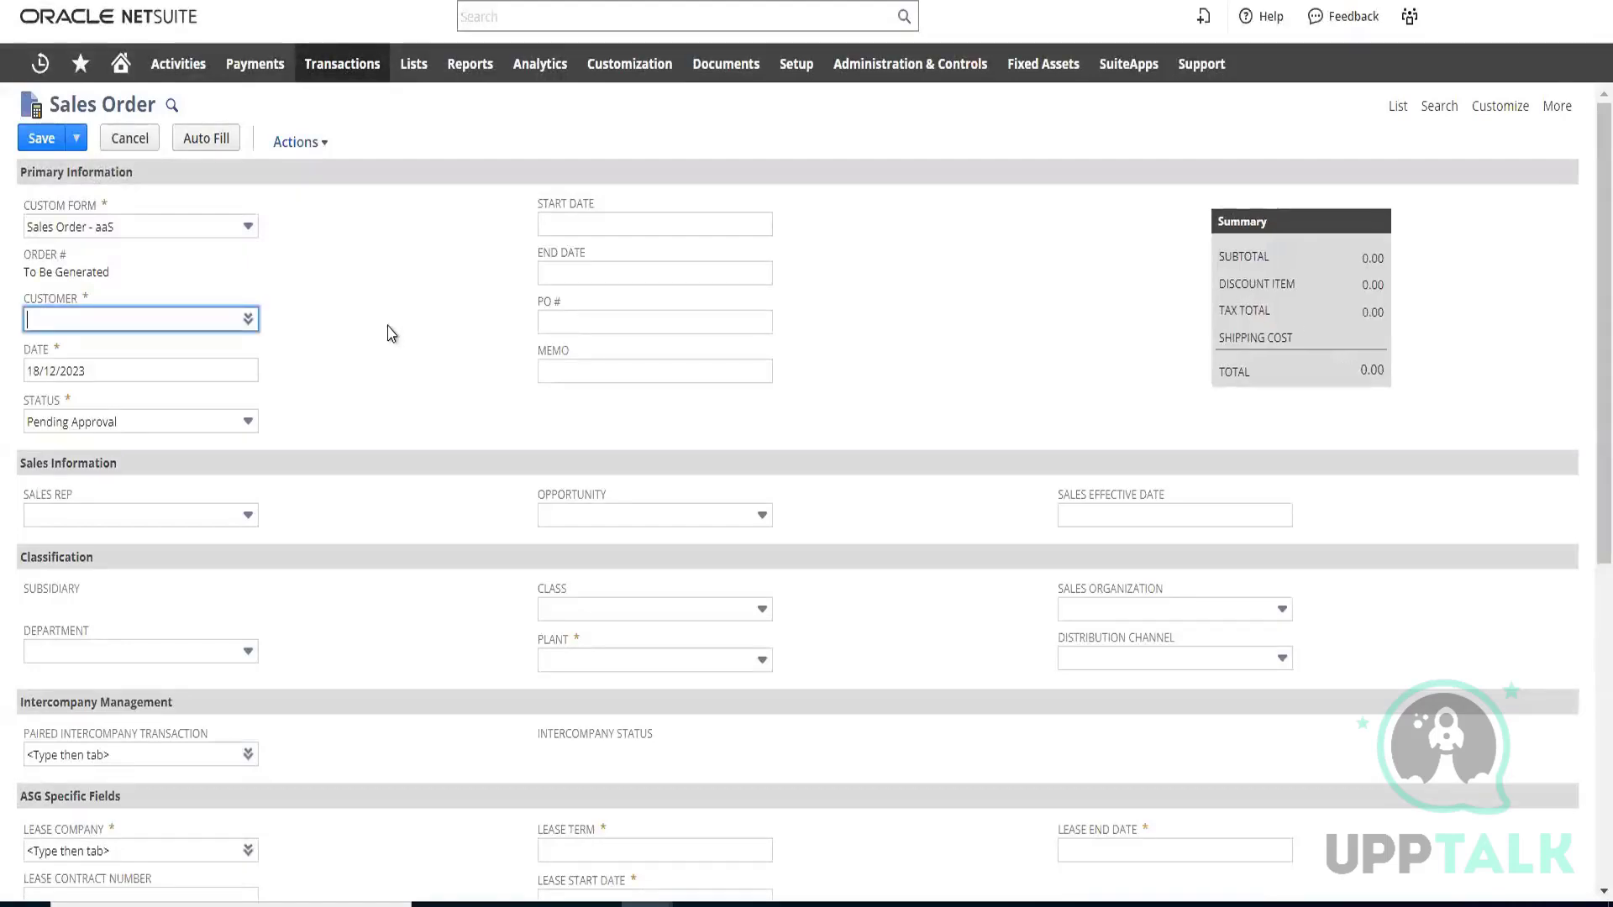
Examine the sales order's body sections and locate the Demo Transaction field on the form
{"action": "scroll", "coordinate": [389, 329], "scroll_direction": "down", "scroll_amount": 3}
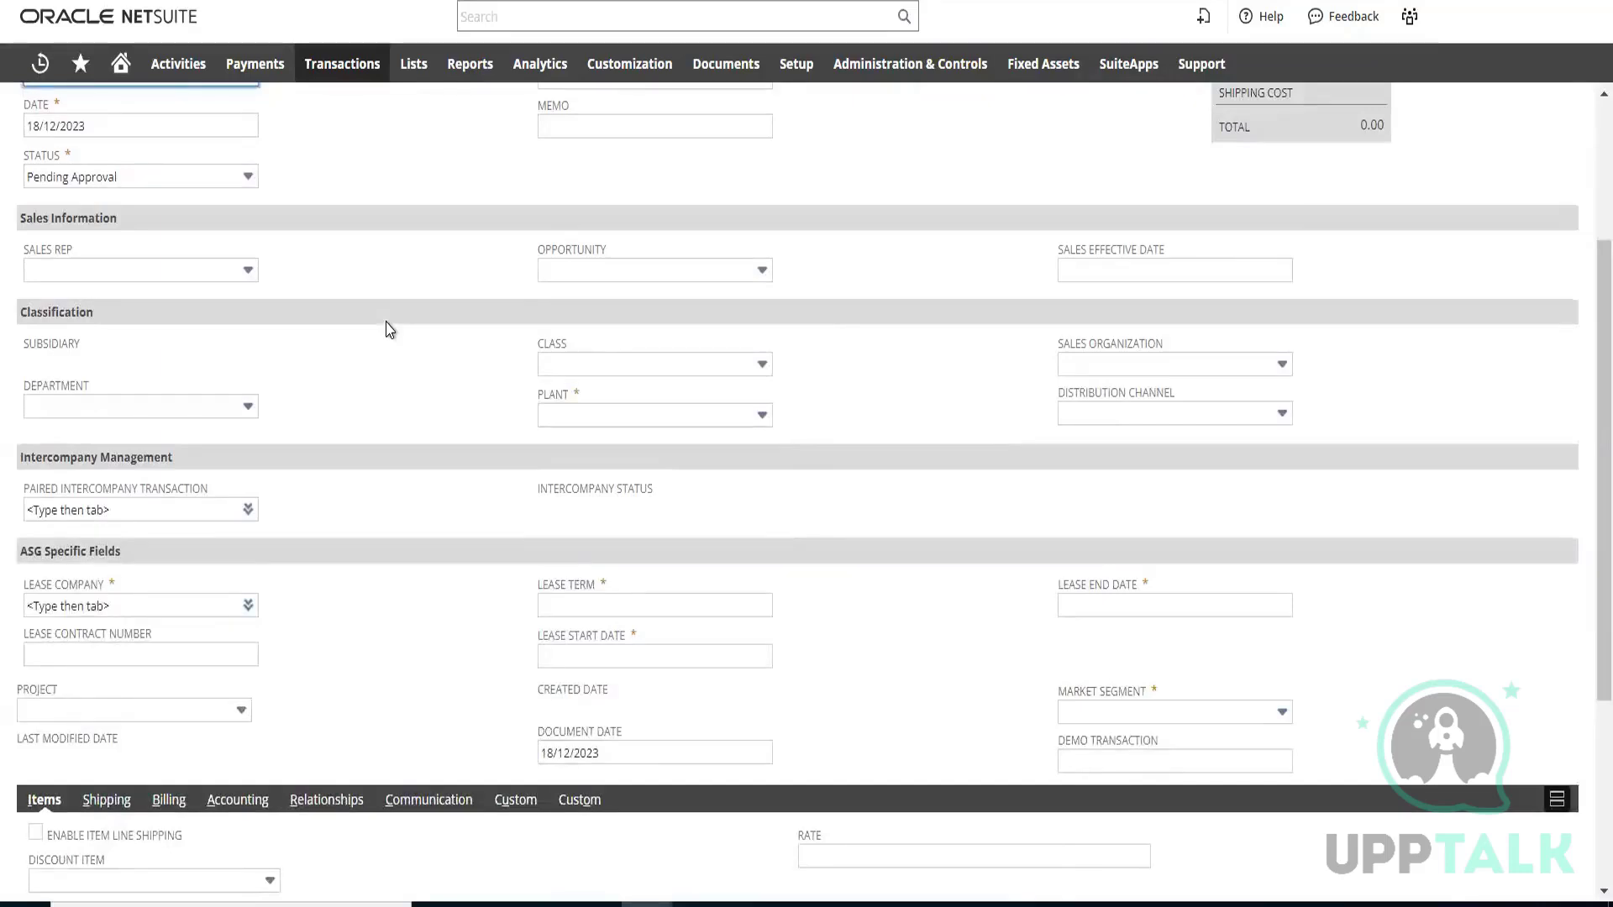
{"action": "scroll", "coordinate": [389, 330], "scroll_direction": "up", "scroll_amount": 3}
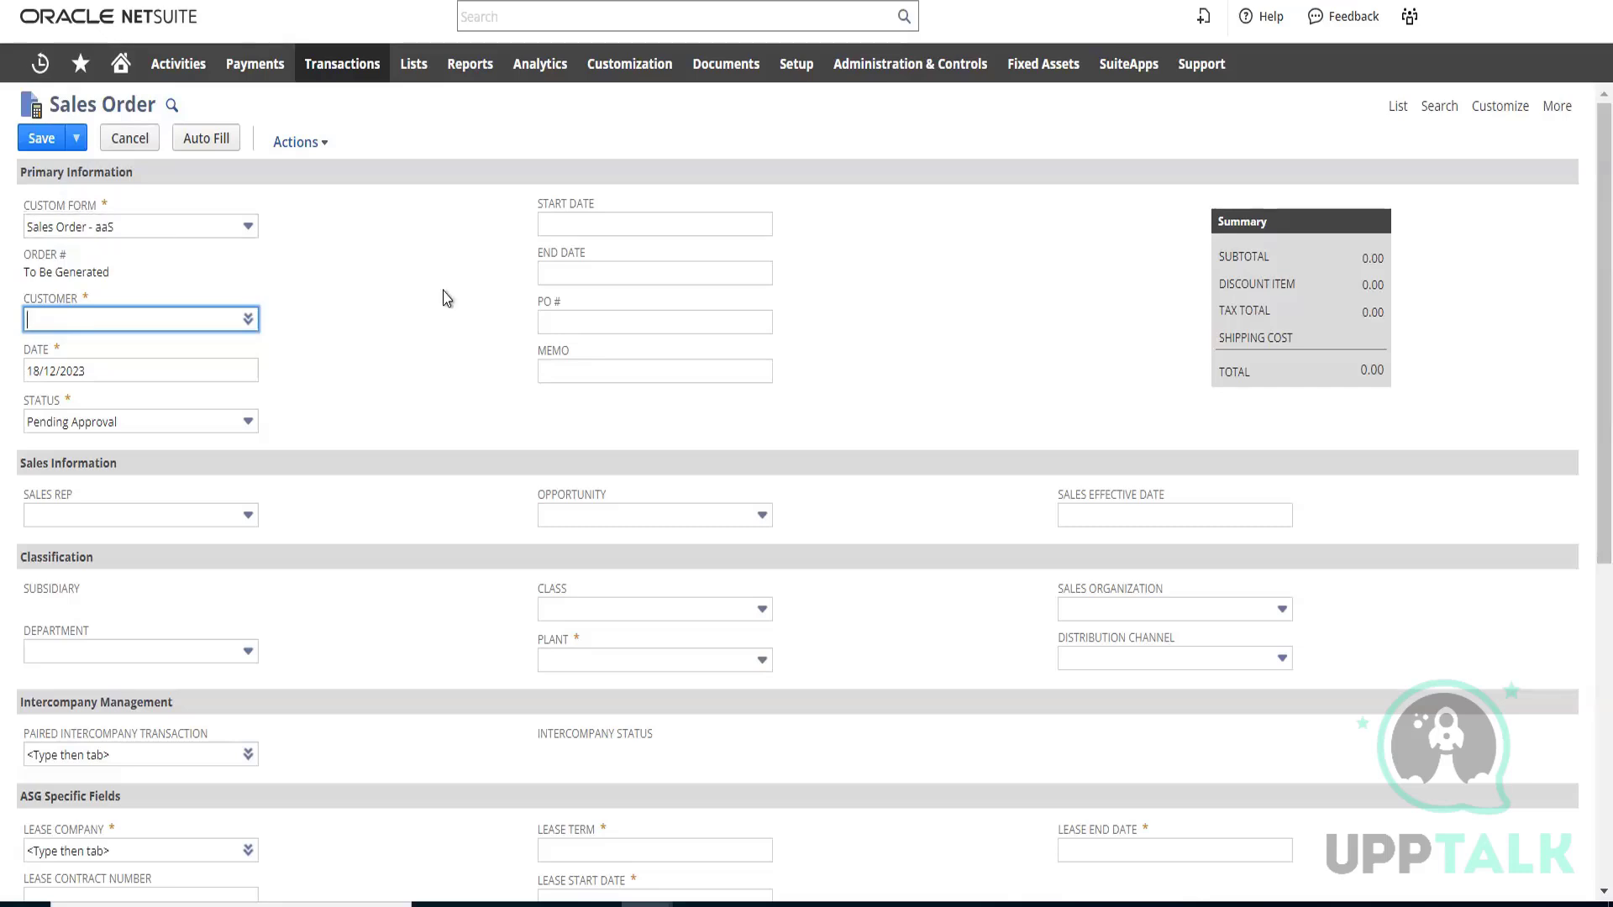
{"action": "scroll", "coordinate": [446, 298], "scroll_direction": "down", "scroll_amount": 1}
{"action": "scroll", "coordinate": [446, 296], "scroll_direction": "down", "scroll_amount": 3}
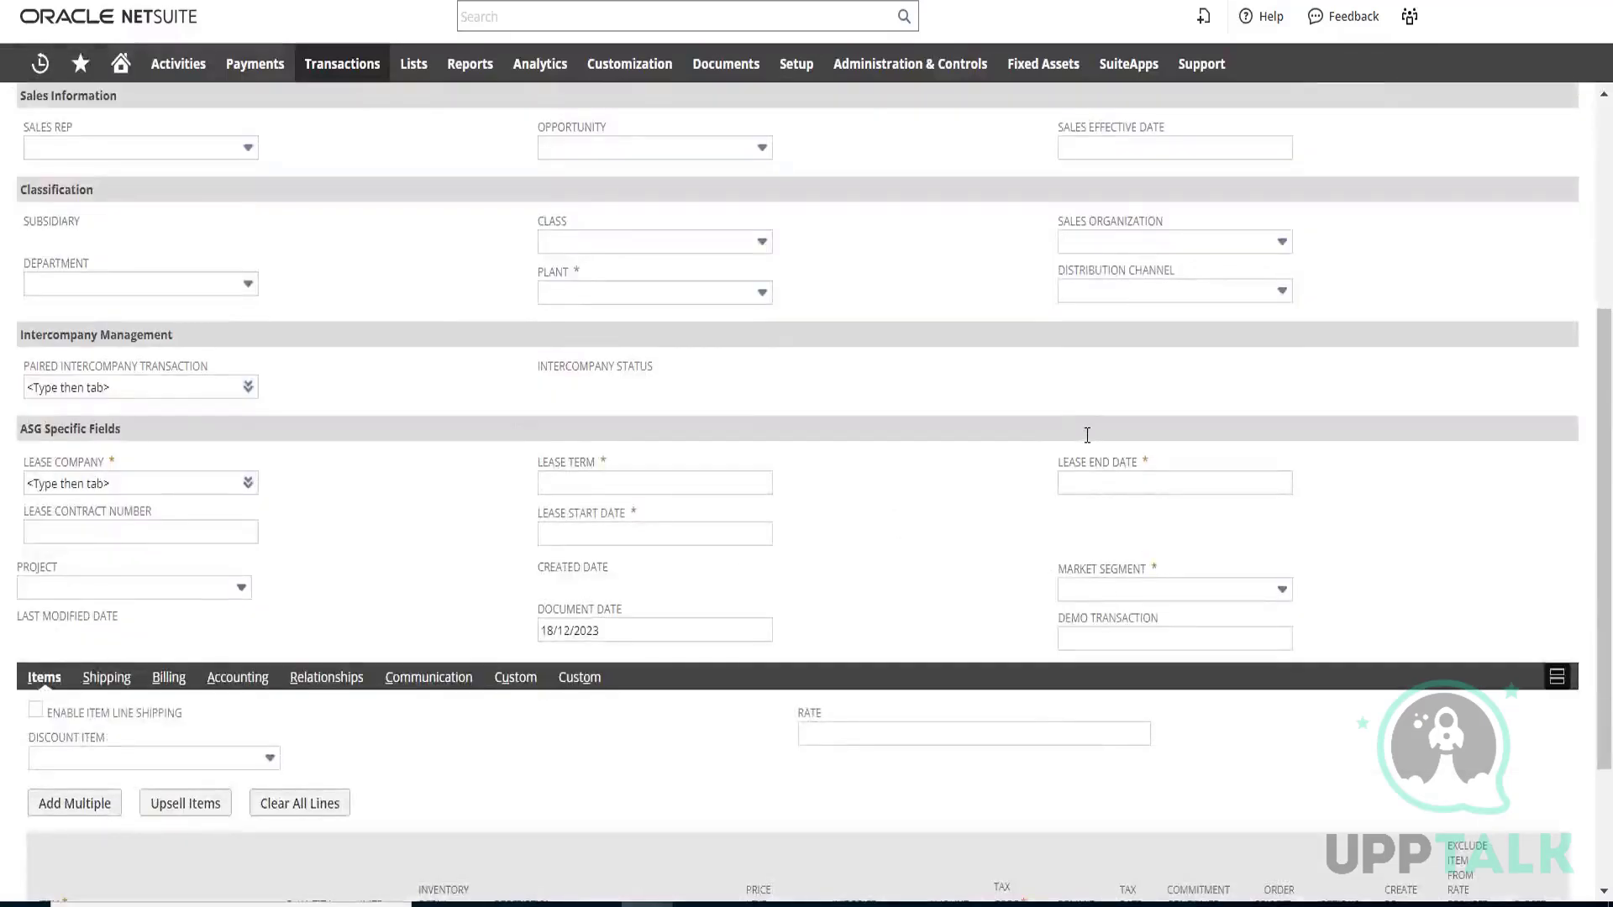
{"action": "scroll", "coordinate": [1088, 435], "scroll_direction": "down", "scroll_amount": 2}
{"action": "left_click", "coordinate": [1143, 438]}
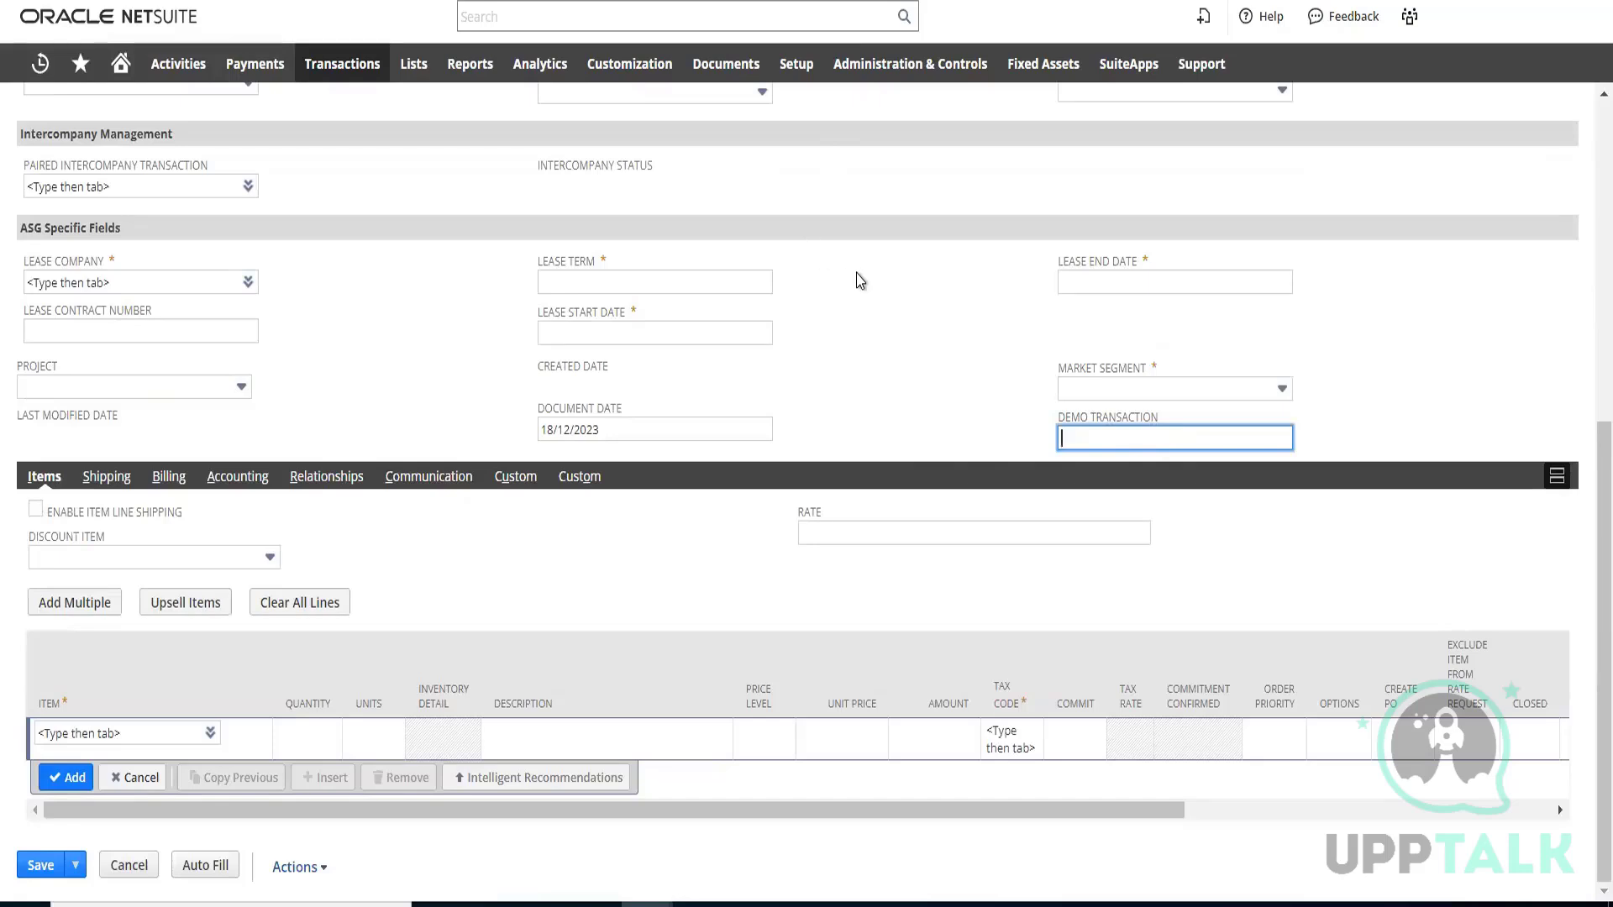
{"action": "scroll", "coordinate": [909, 328], "scroll_direction": "up", "scroll_amount": 2}
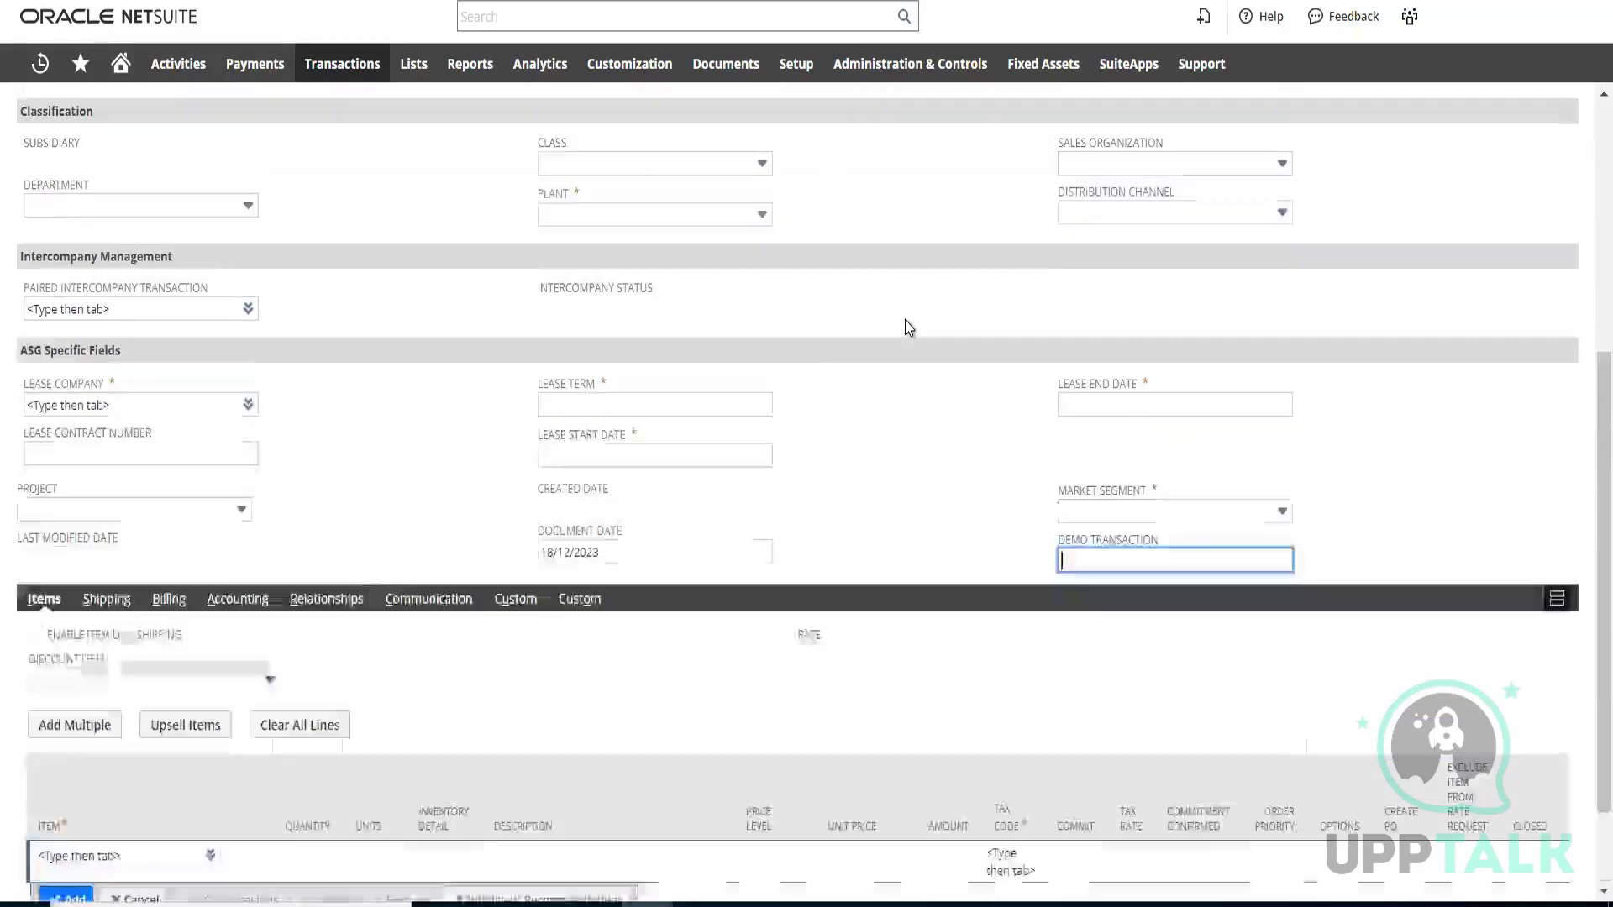
{"action": "scroll", "coordinate": [909, 328], "scroll_direction": "up", "scroll_amount": 7}
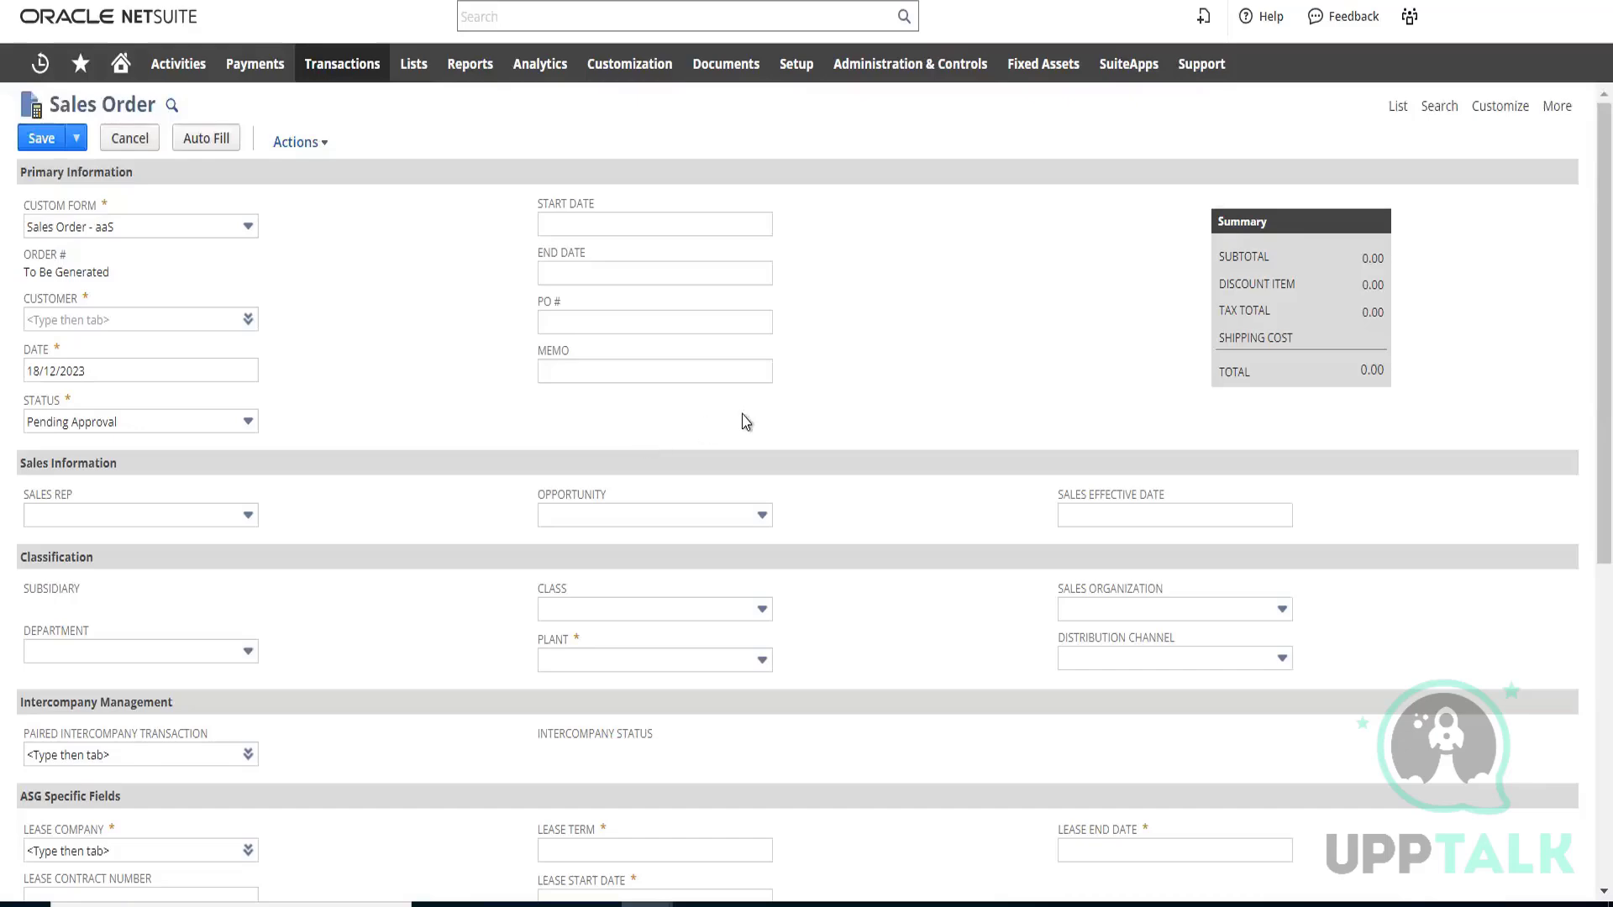
{"action": "scroll", "coordinate": [924, 387], "scroll_direction": "down", "scroll_amount": 5}
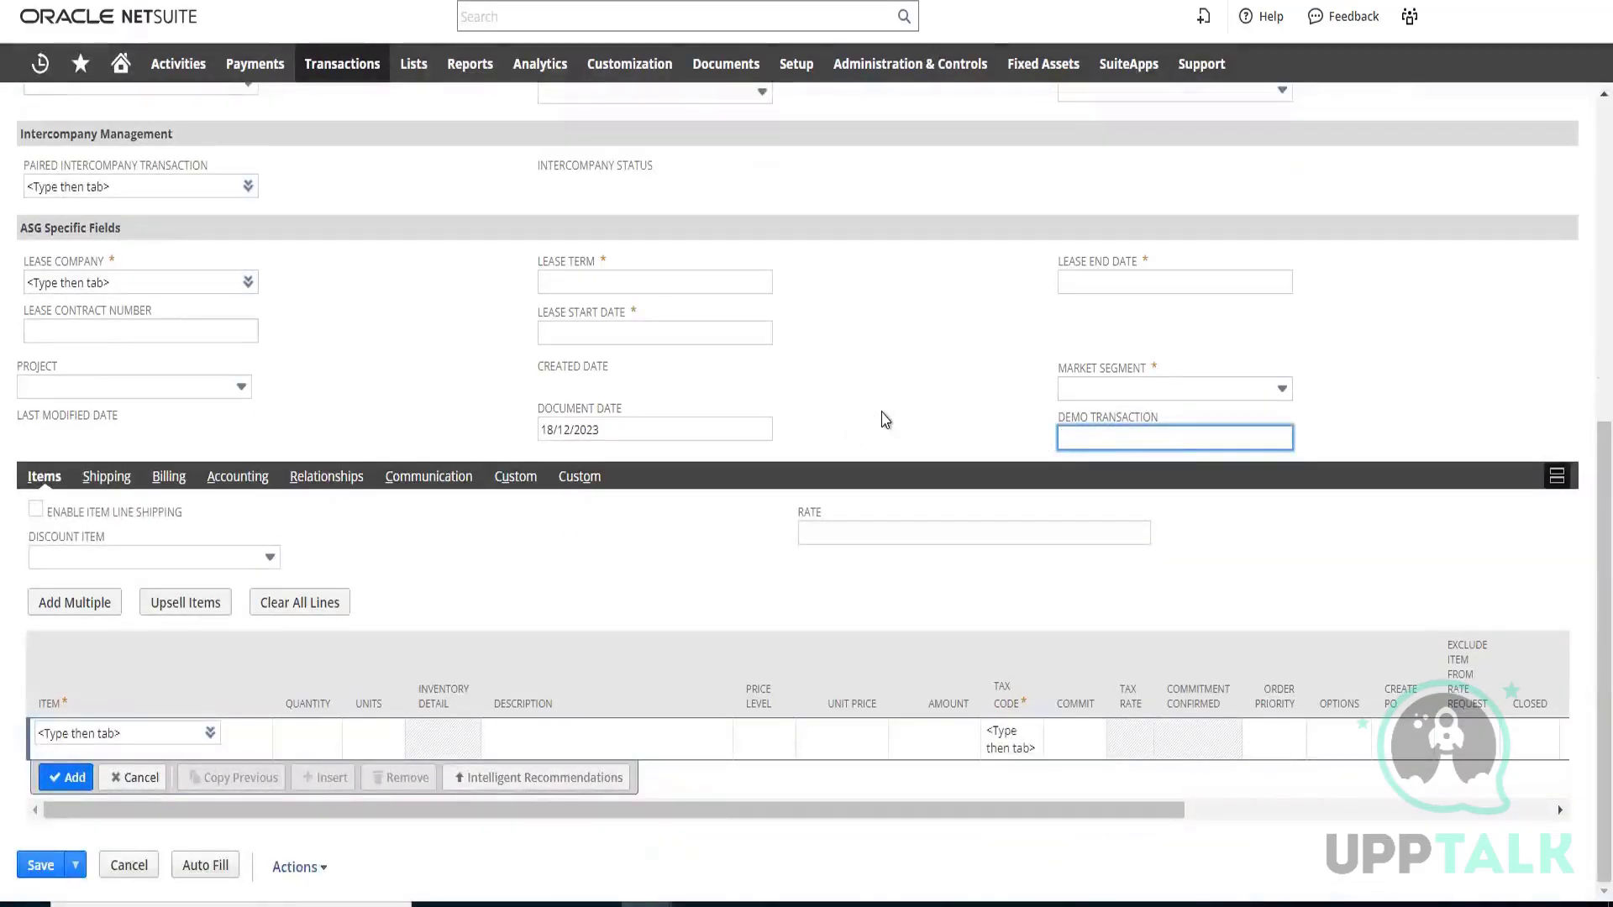
{"action": "scroll", "coordinate": [885, 418], "scroll_direction": "up", "scroll_amount": 6}
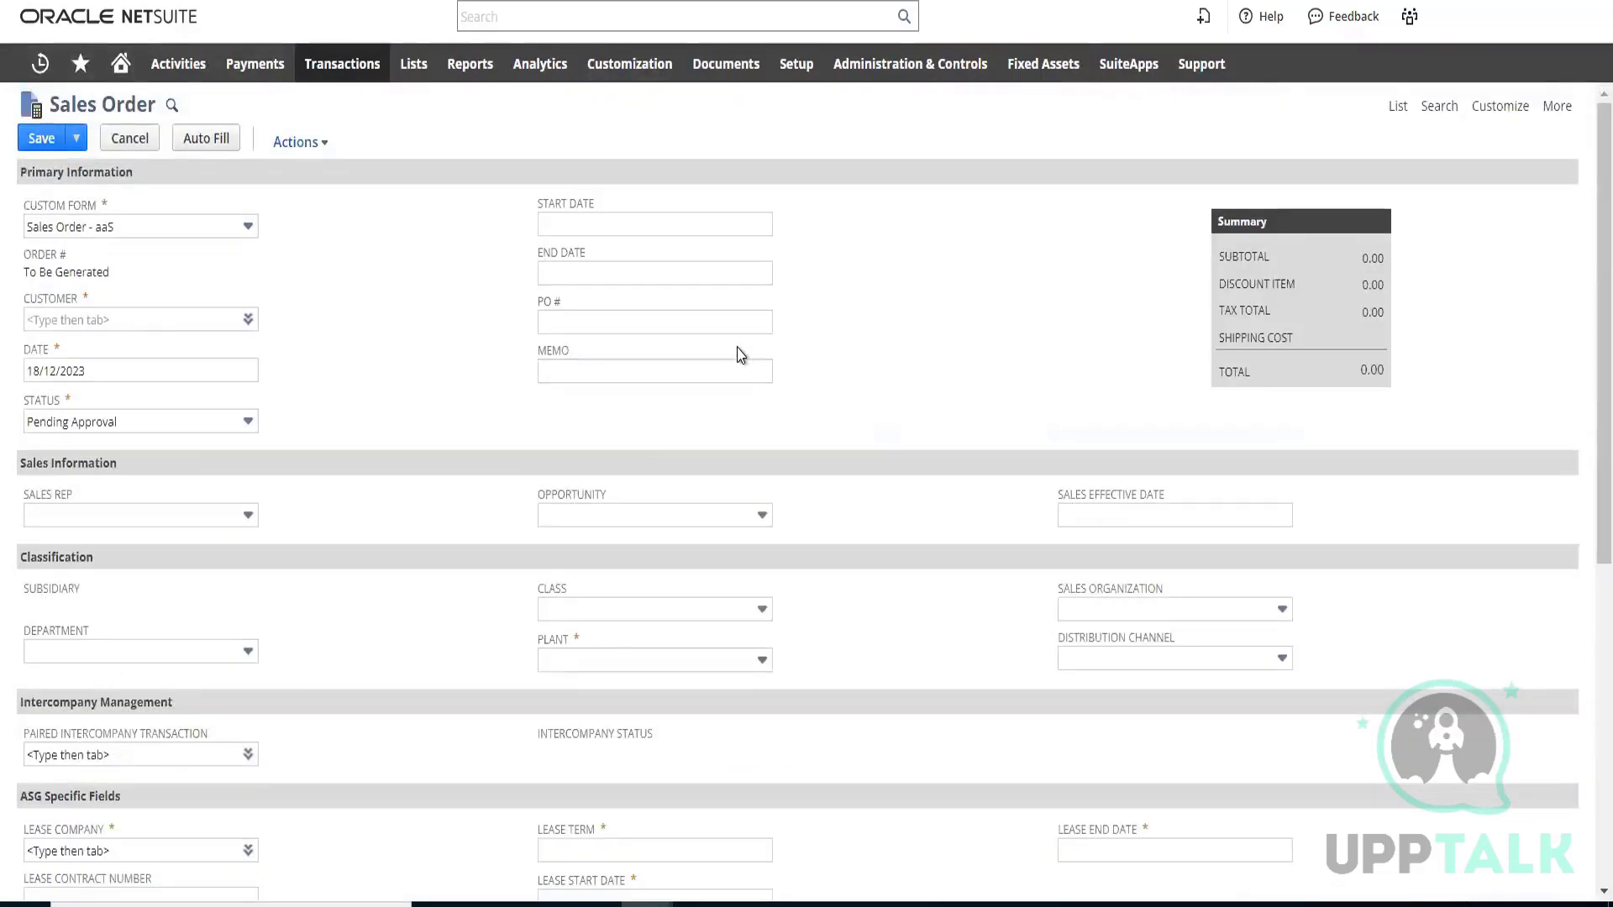
Open the Sales Order - aaS form for customization, leaving the unsaved order, and show its screen fields
{"action": "mouse_move", "coordinate": [1513, 120]}
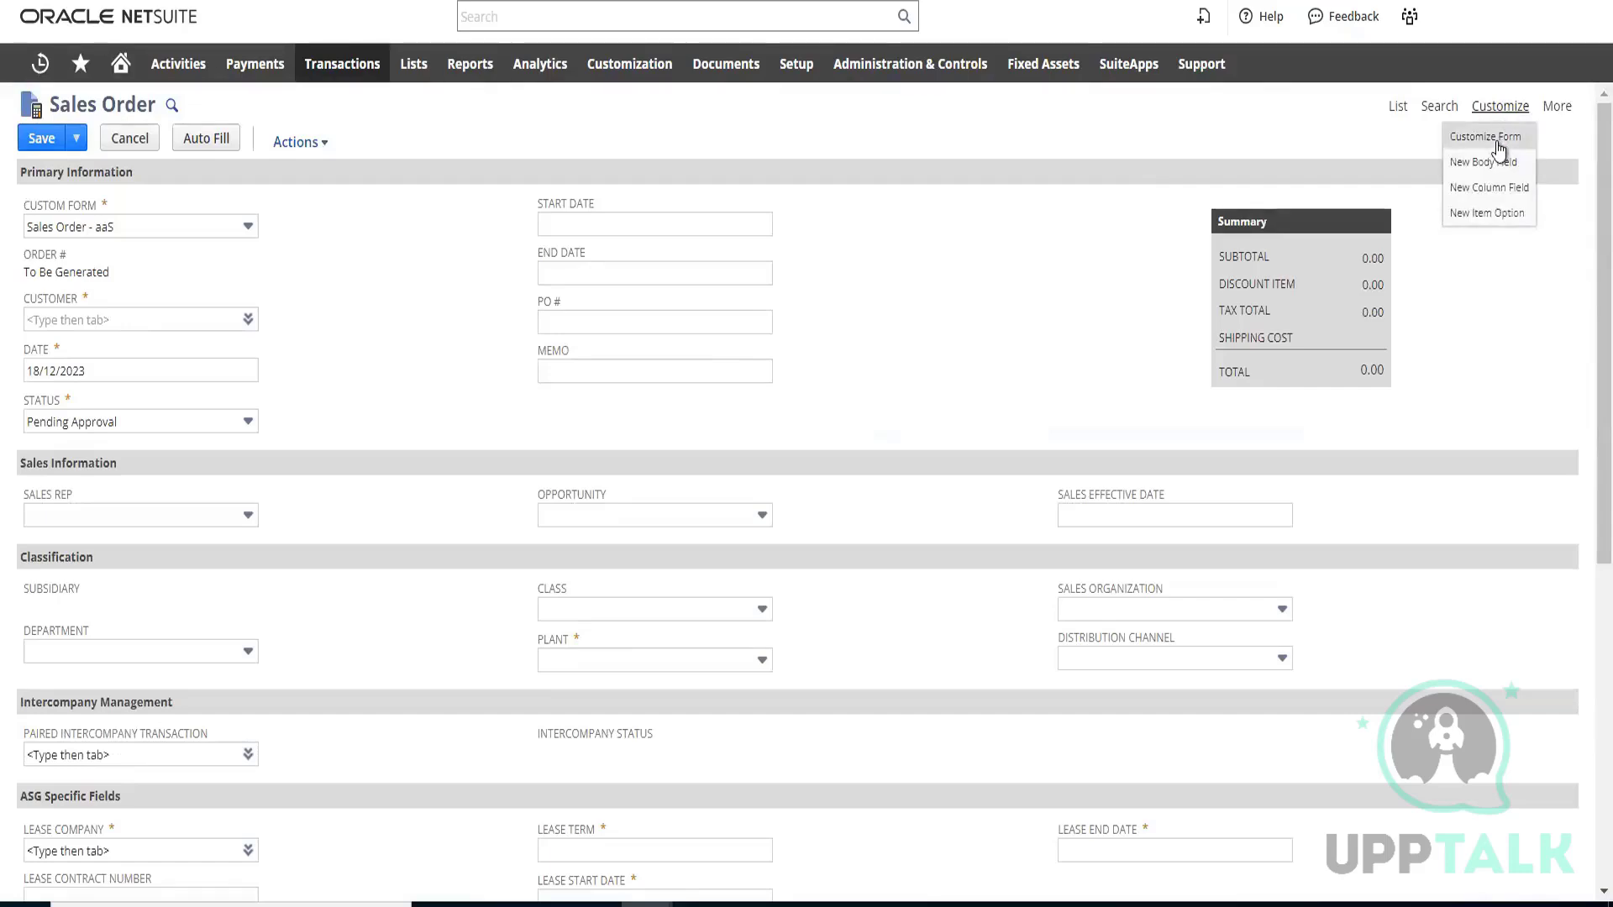
{"action": "left_click", "coordinate": [1484, 137]}
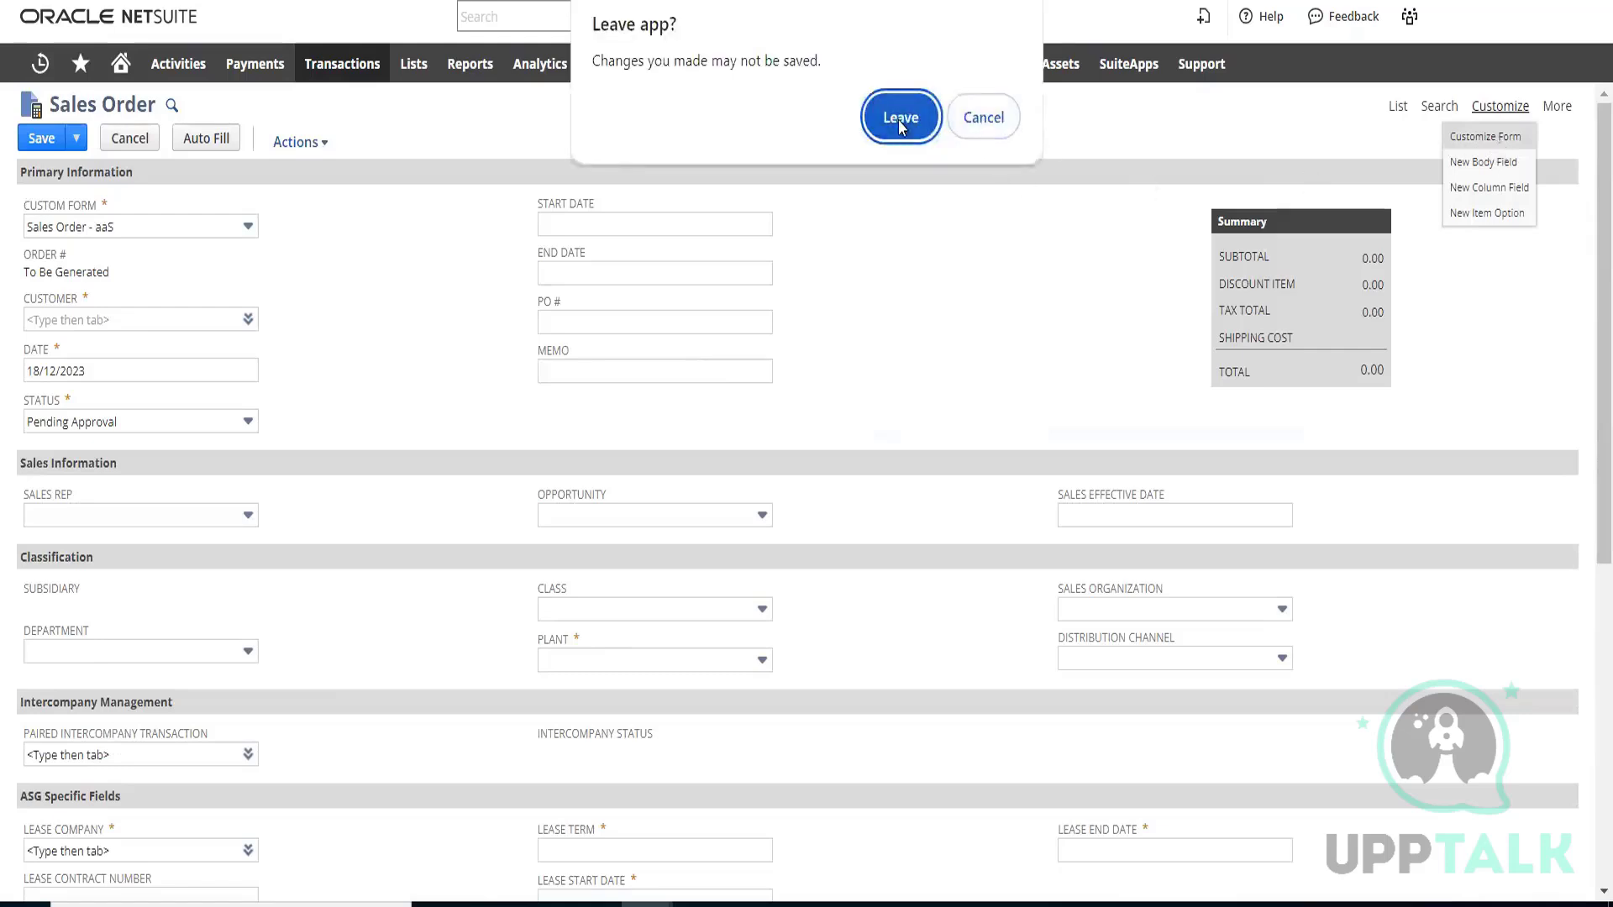
{"action": "left_click", "coordinate": [896, 119]}
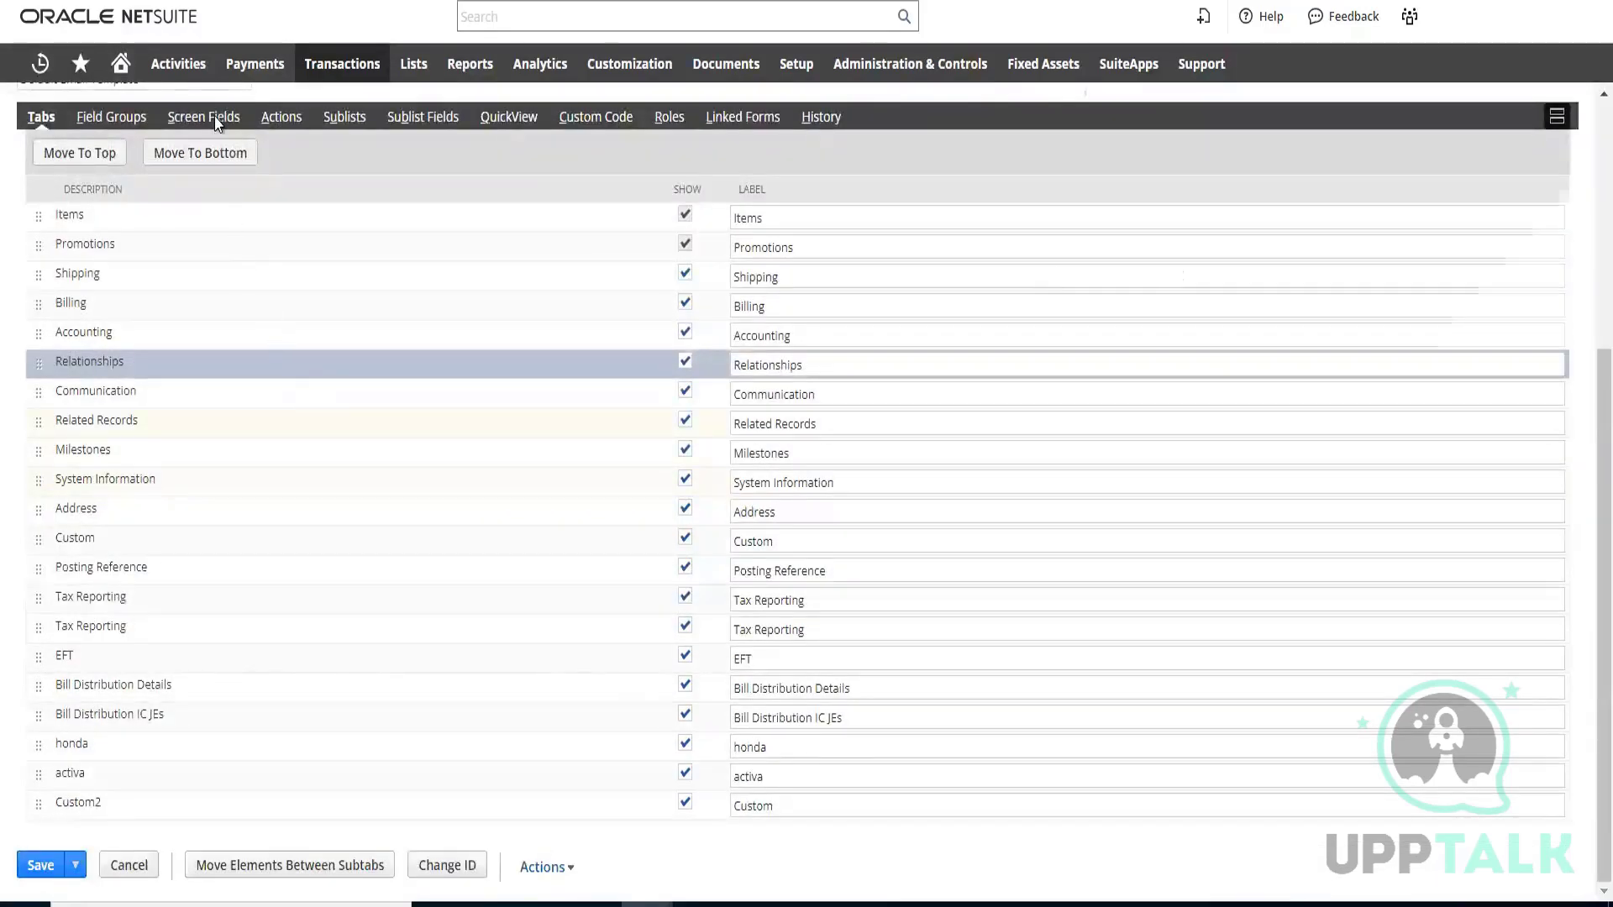
{"action": "scroll", "coordinate": [218, 126], "scroll_direction": "up", "scroll_amount": 5}
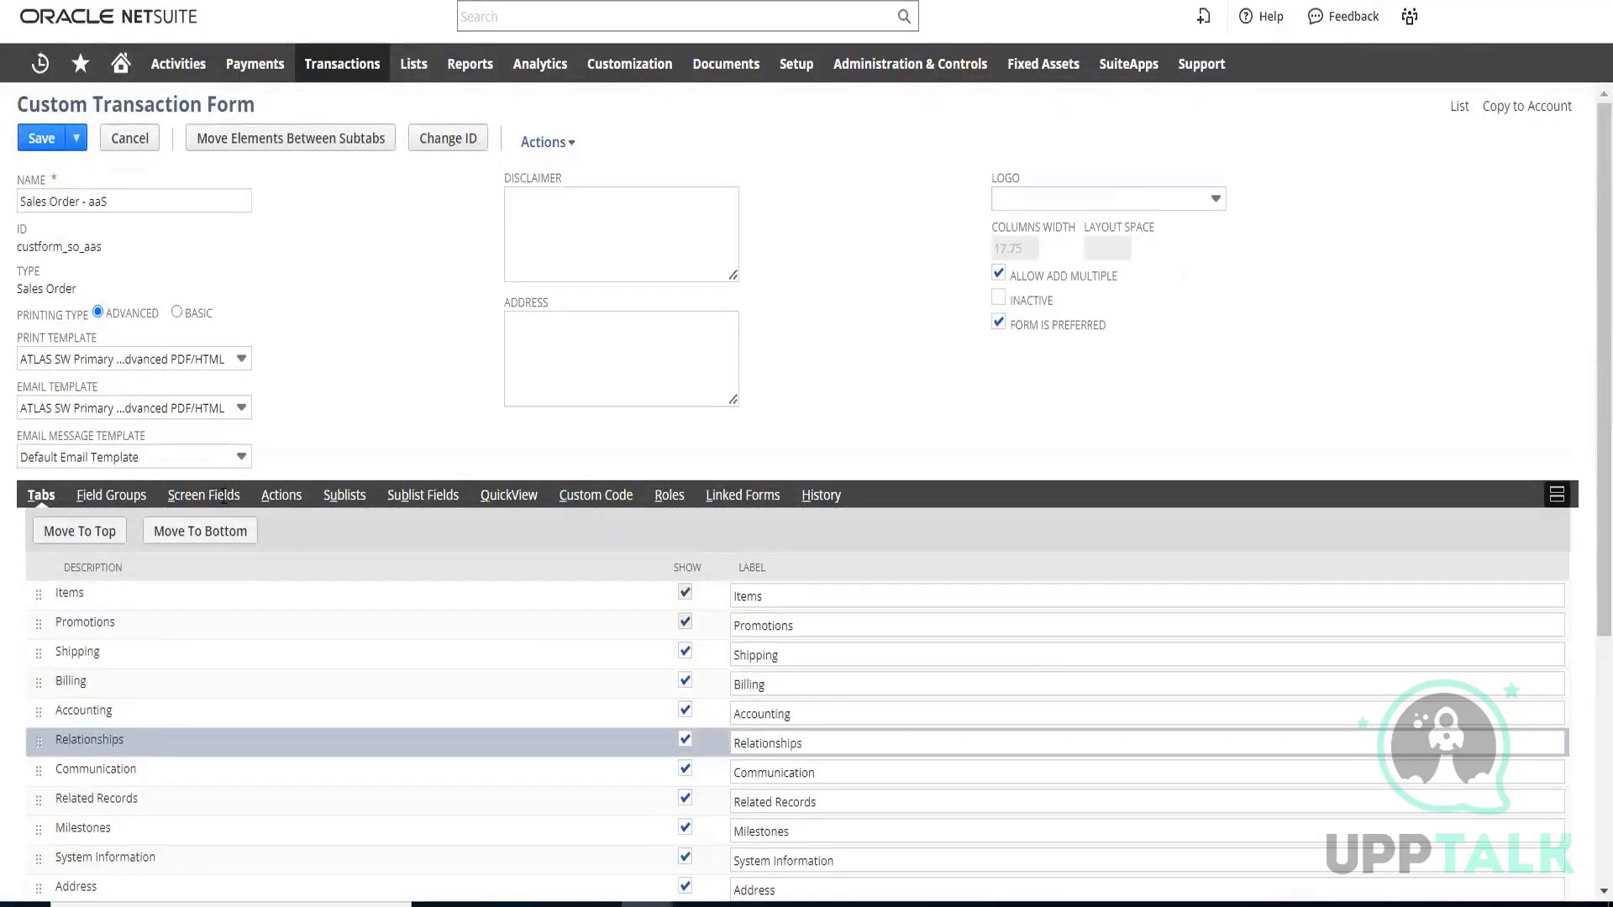
{"action": "left_click", "coordinate": [202, 496]}
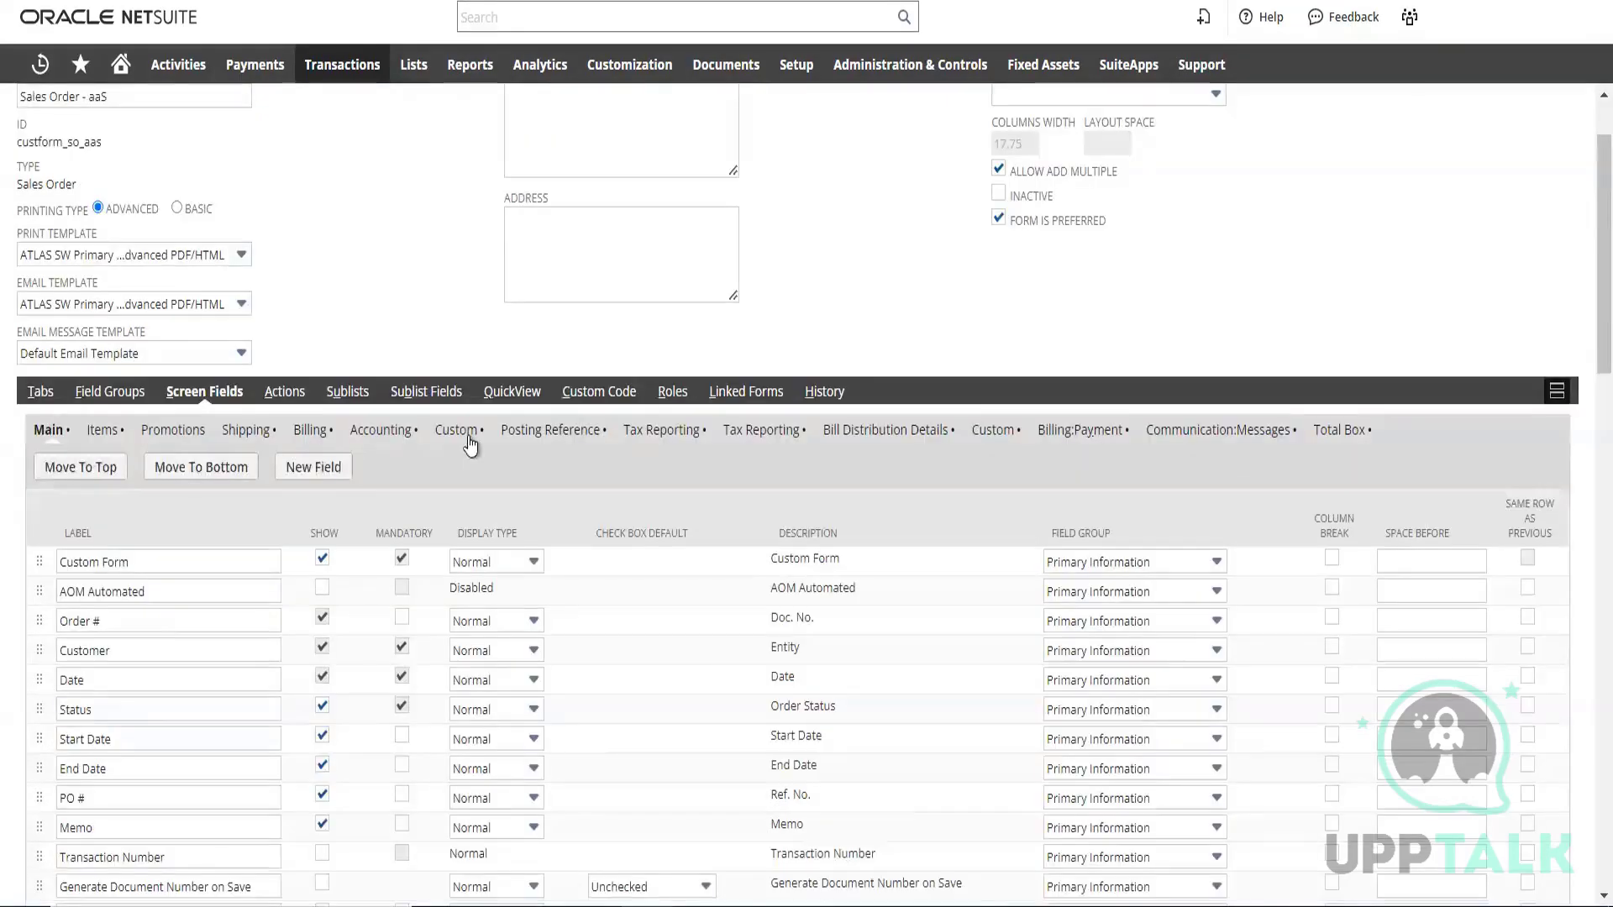
Look through the form's Main screen fields for the demo transaction field, comparing their labels and field groups
{"action": "scroll", "coordinate": [471, 441], "scroll_direction": "down", "scroll_amount": 4}
{"action": "scroll", "coordinate": [393, 318], "scroll_direction": "up", "scroll_amount": 4}
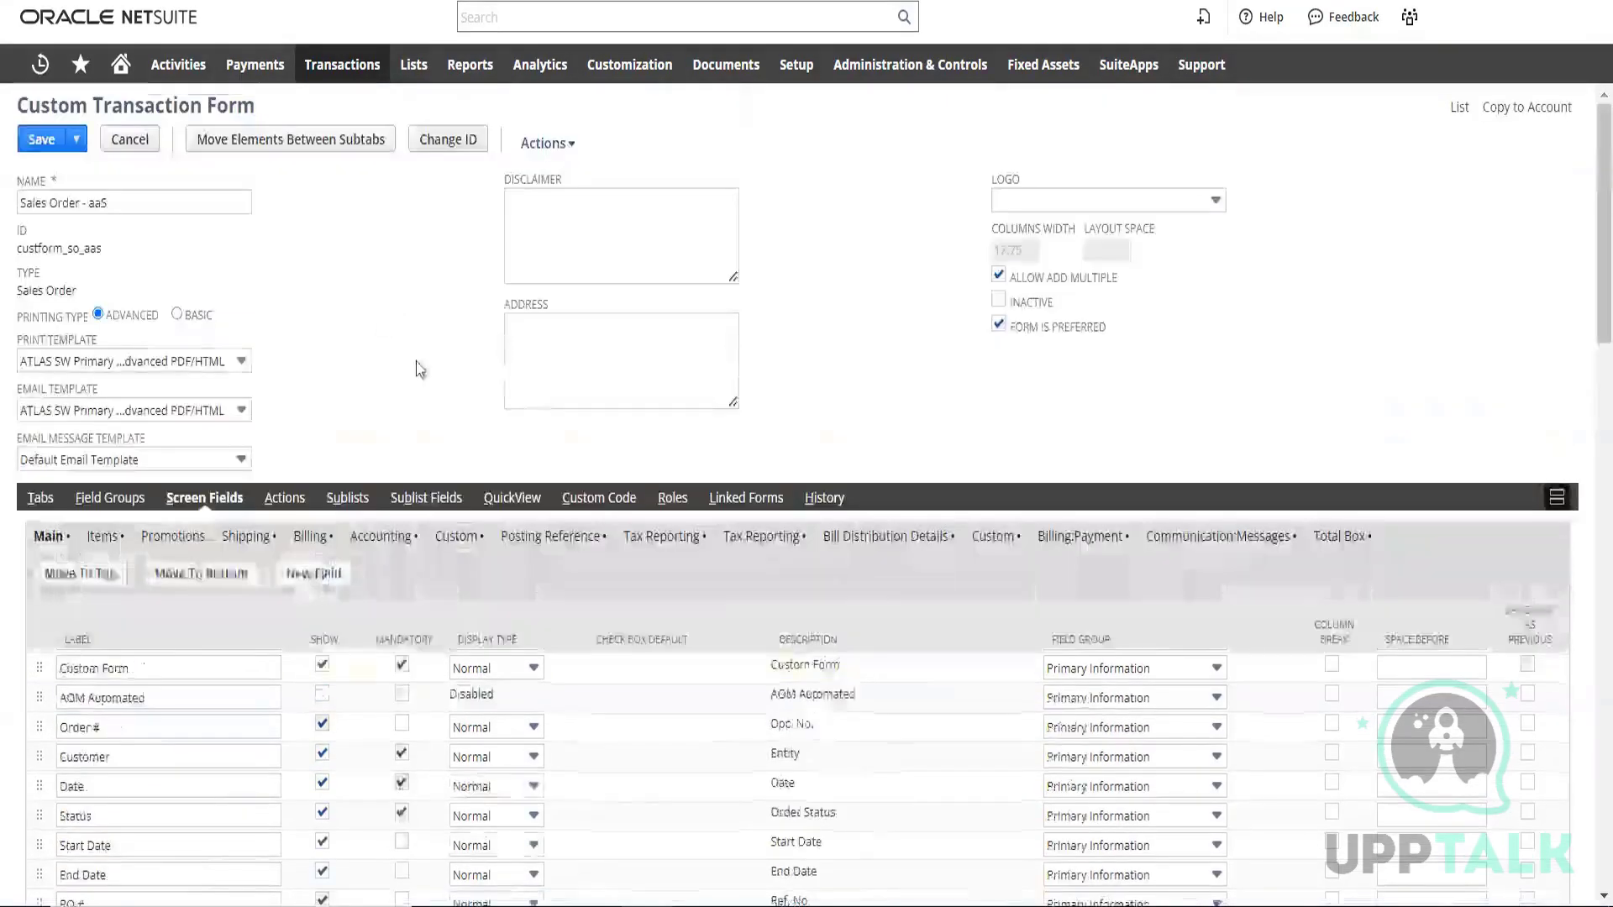
{"action": "scroll", "coordinate": [428, 498], "scroll_direction": "down", "scroll_amount": 3}
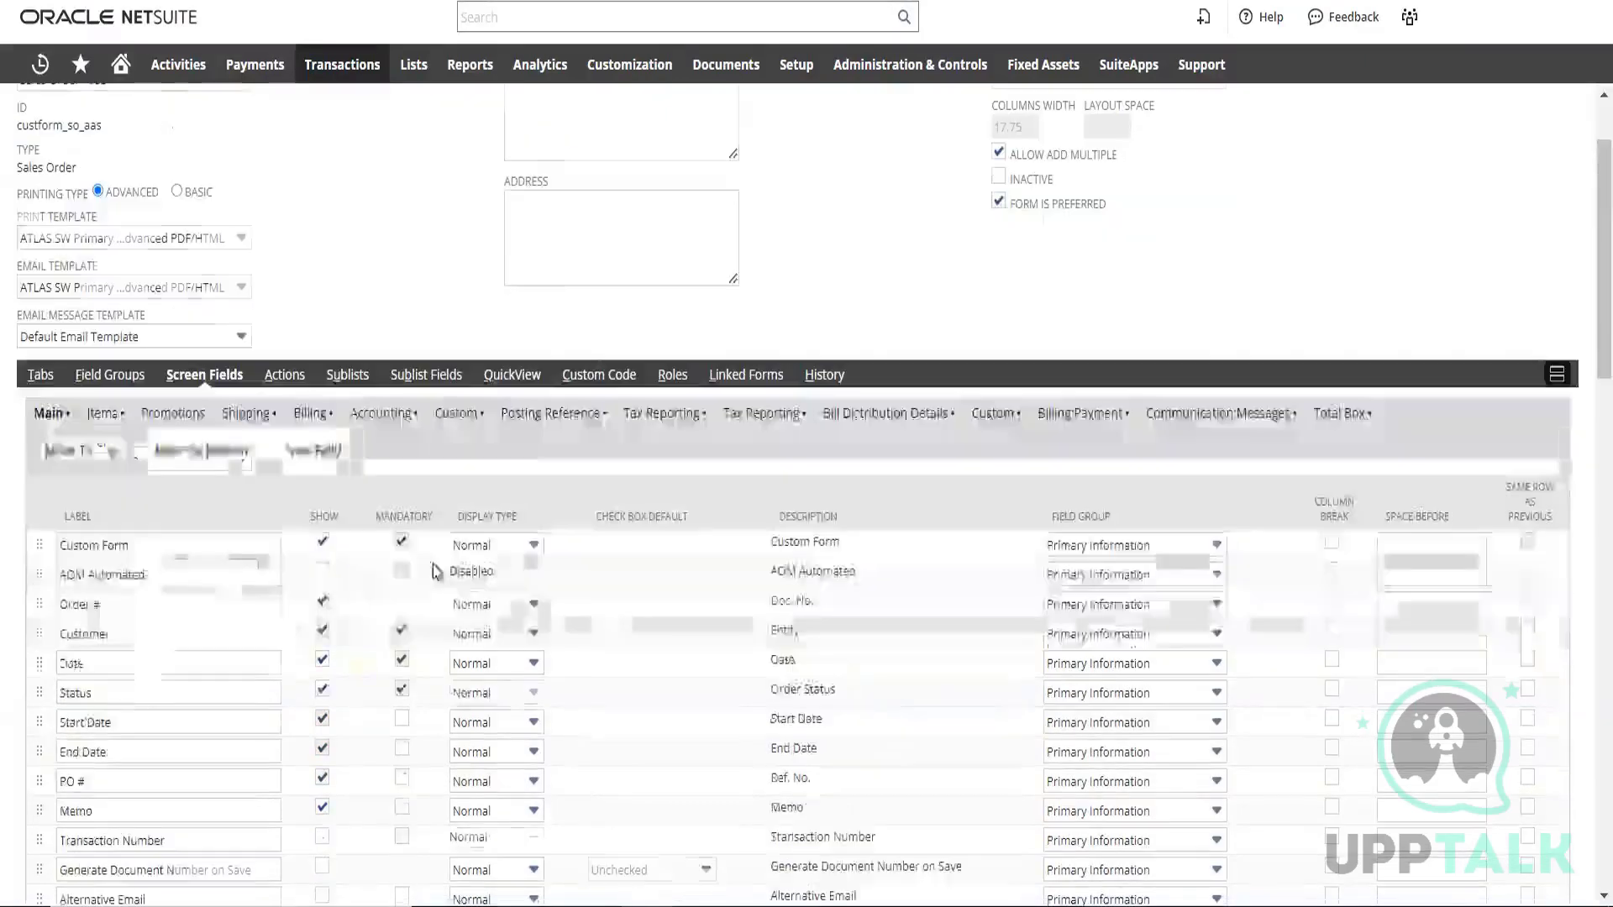
{"action": "scroll", "coordinate": [433, 568], "scroll_direction": "down", "scroll_amount": 6}
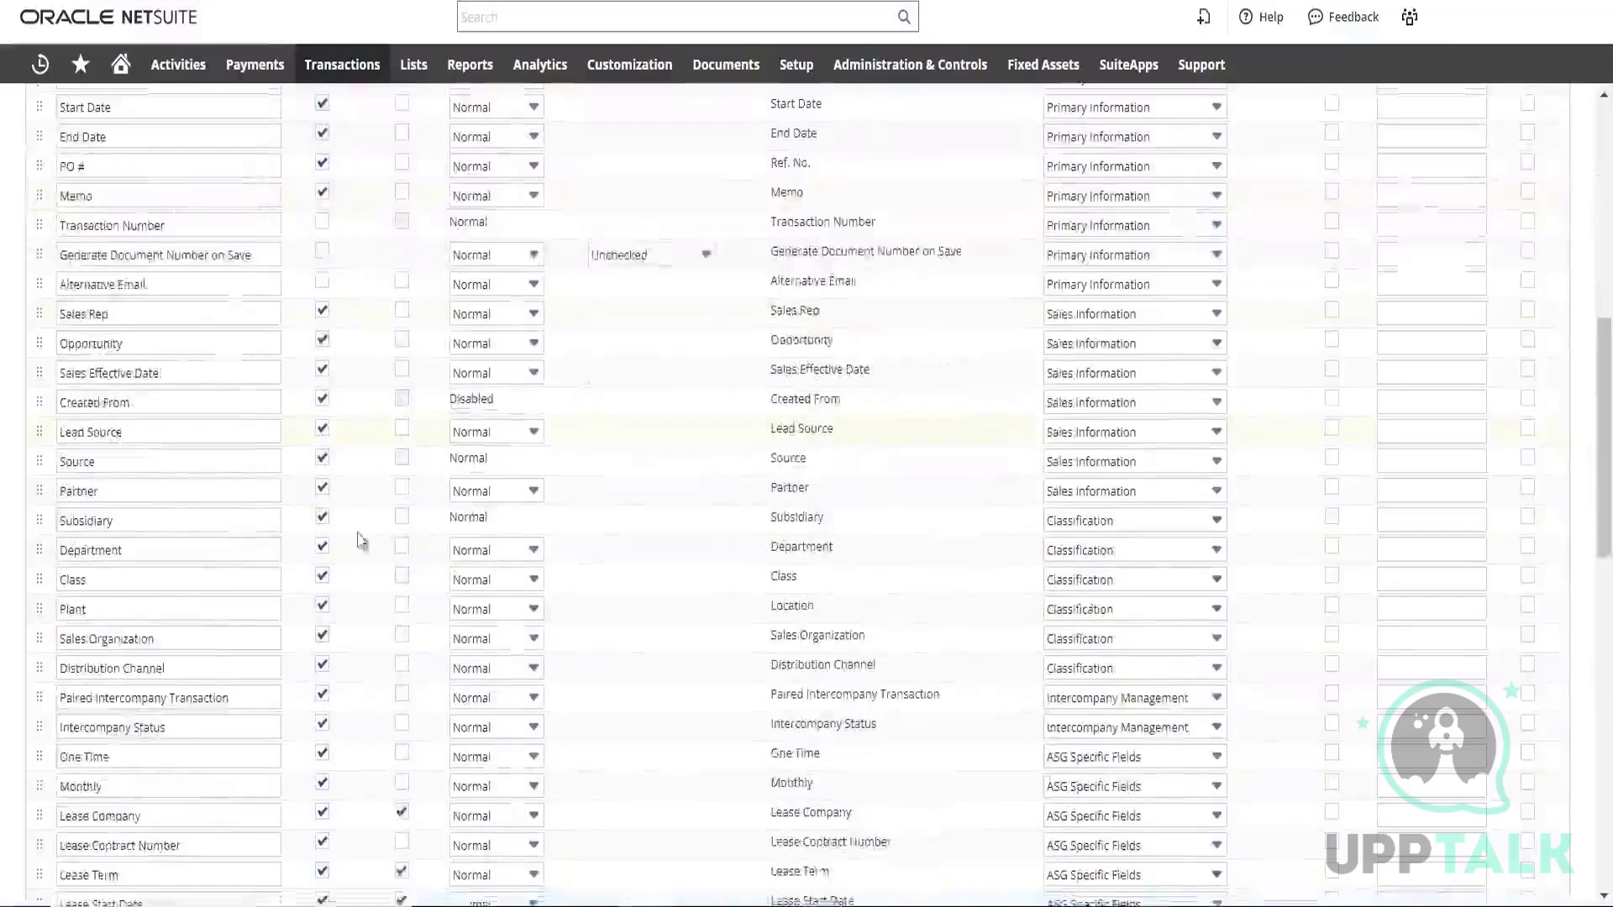
{"action": "scroll", "coordinate": [360, 529], "scroll_direction": "down", "scroll_amount": 6}
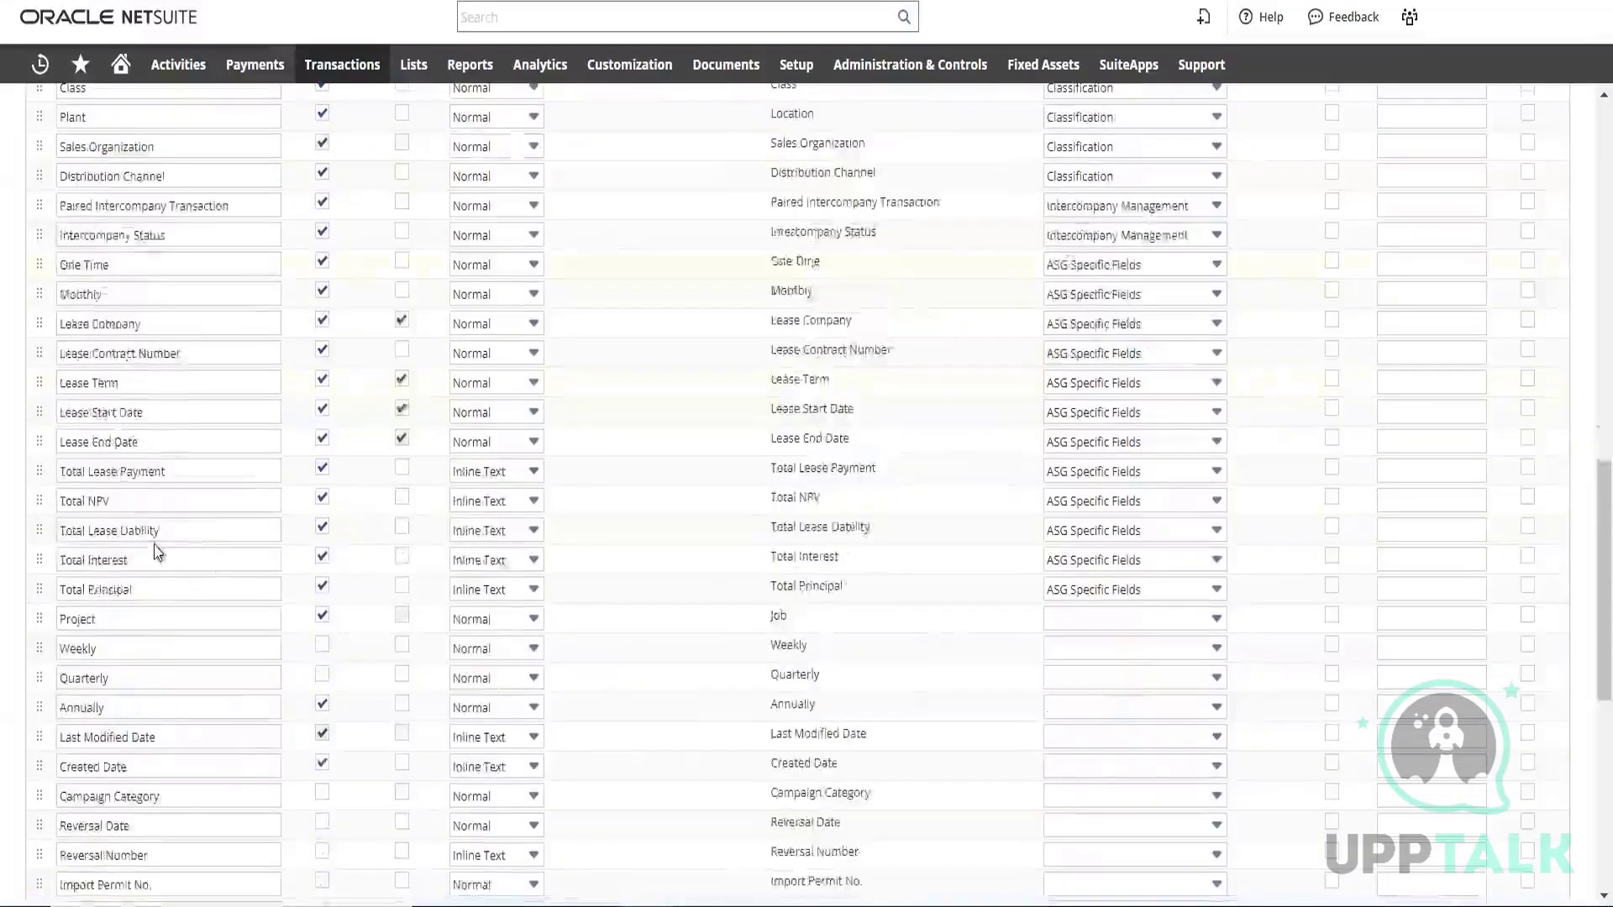
{"action": "scroll", "coordinate": [155, 521], "scroll_direction": "down", "scroll_amount": 3}
{"action": "scroll", "coordinate": [130, 336], "scroll_direction": "up", "scroll_amount": 11}
{"action": "scroll", "coordinate": [130, 377], "scroll_direction": "up", "scroll_amount": 7}
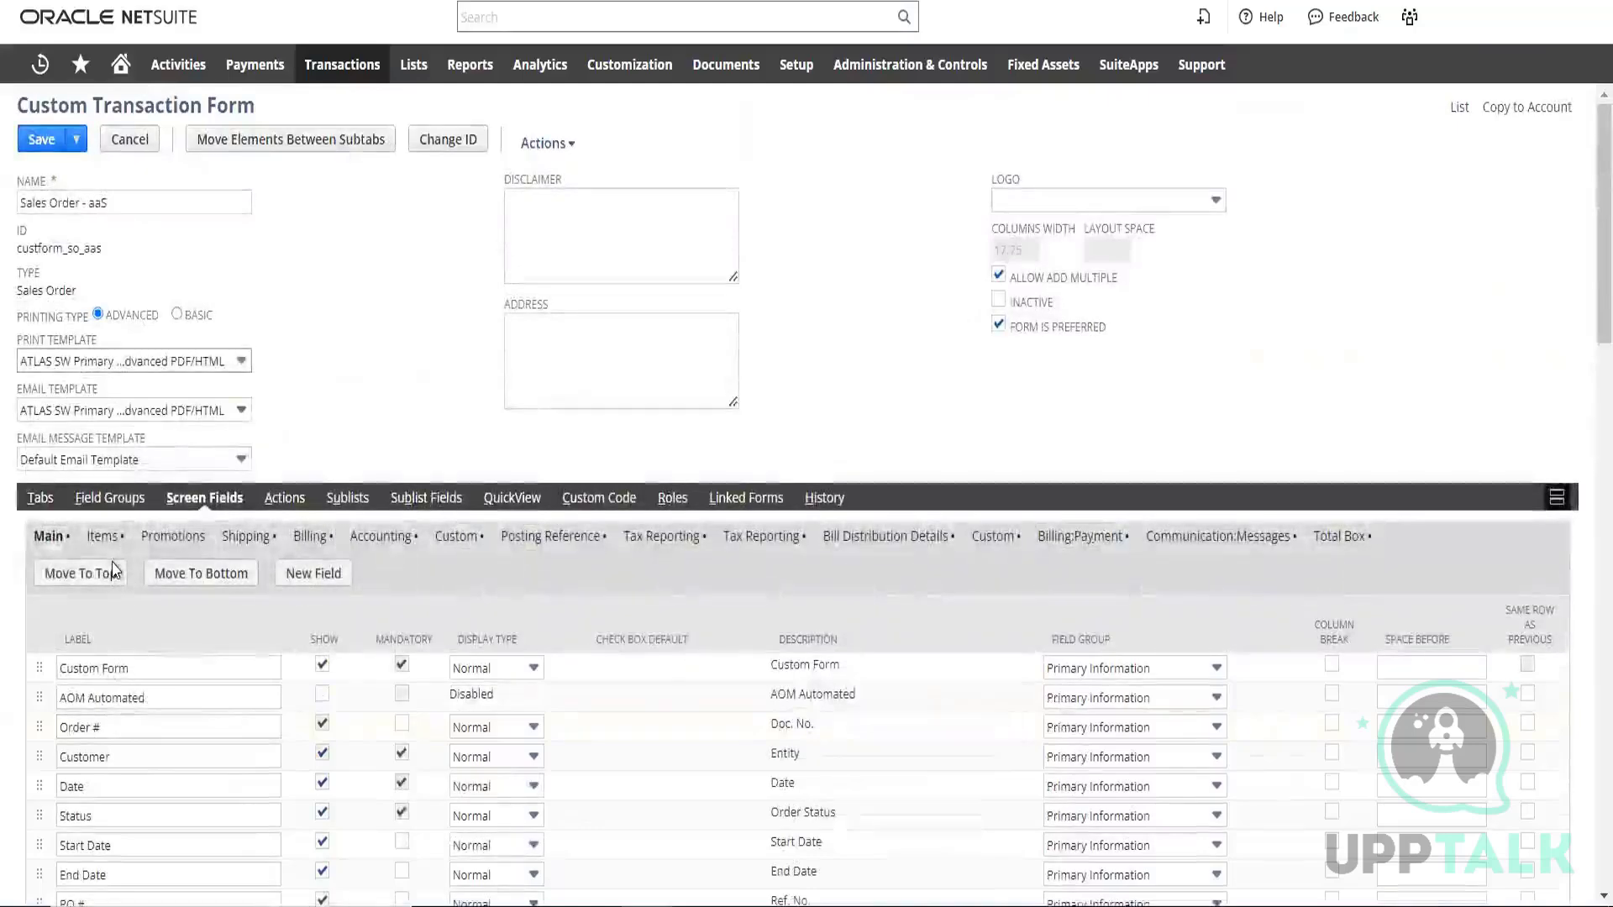
{"action": "scroll", "coordinate": [114, 521], "scroll_direction": "down", "scroll_amount": 2}
{"action": "scroll", "coordinate": [116, 506], "scroll_direction": "down", "scroll_amount": 2}
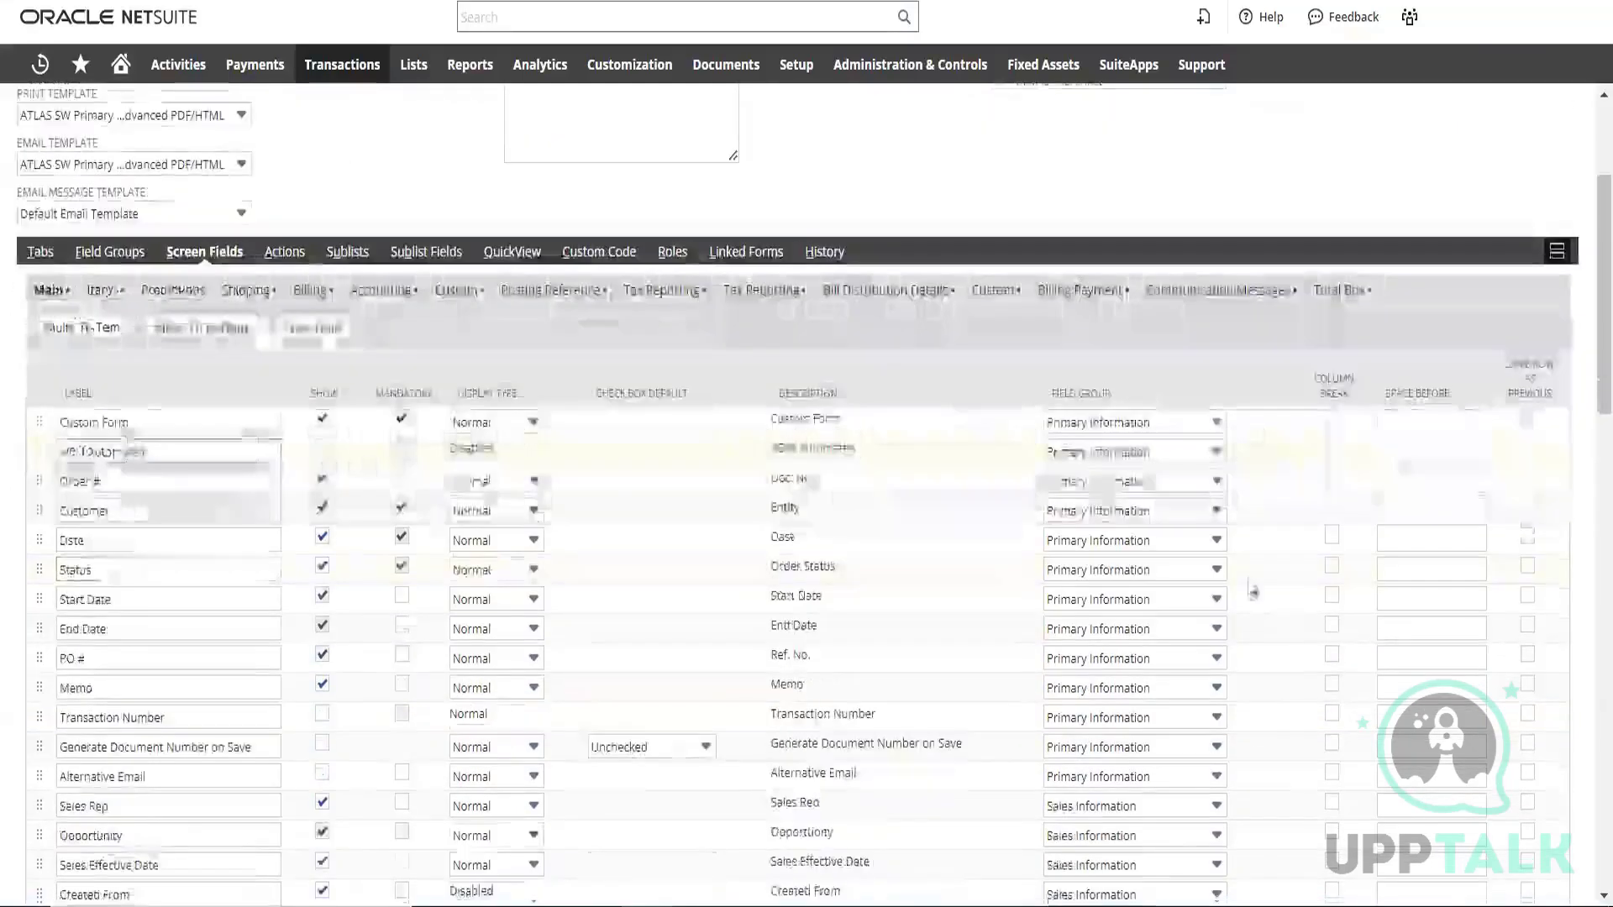
{"action": "scroll", "coordinate": [168, 509], "scroll_direction": "down", "scroll_amount": 2}
{"action": "scroll", "coordinate": [493, 809], "scroll_direction": "down", "scroll_amount": 12}
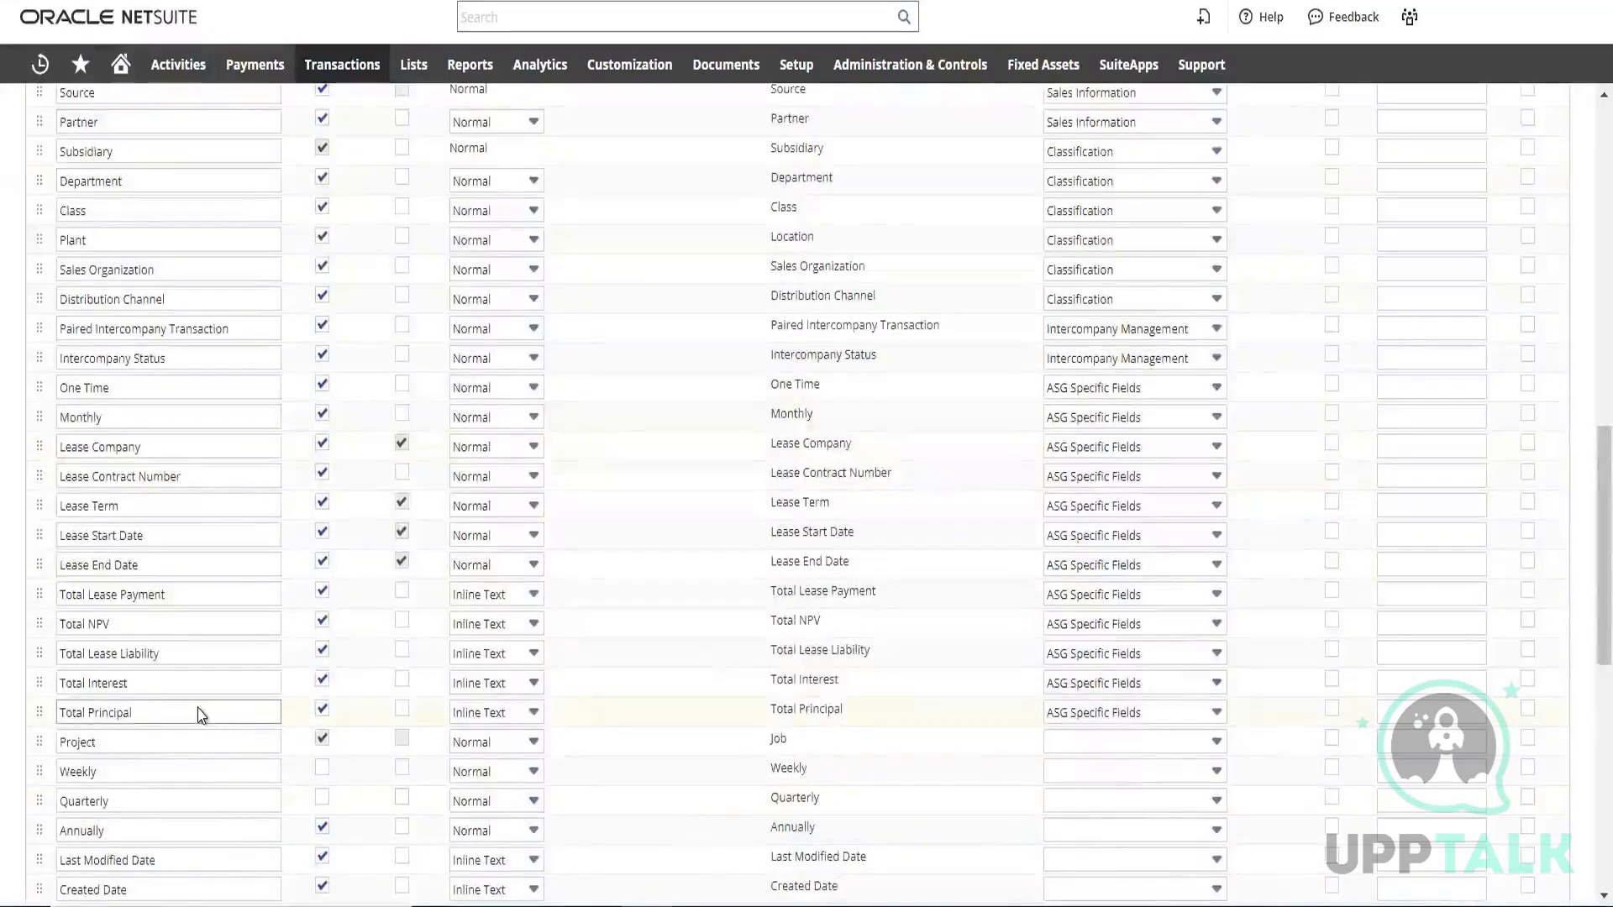
{"action": "scroll", "coordinate": [206, 689], "scroll_direction": "down", "scroll_amount": 10}
{"action": "scroll", "coordinate": [214, 658], "scroll_direction": "down", "scroll_amount": 3}
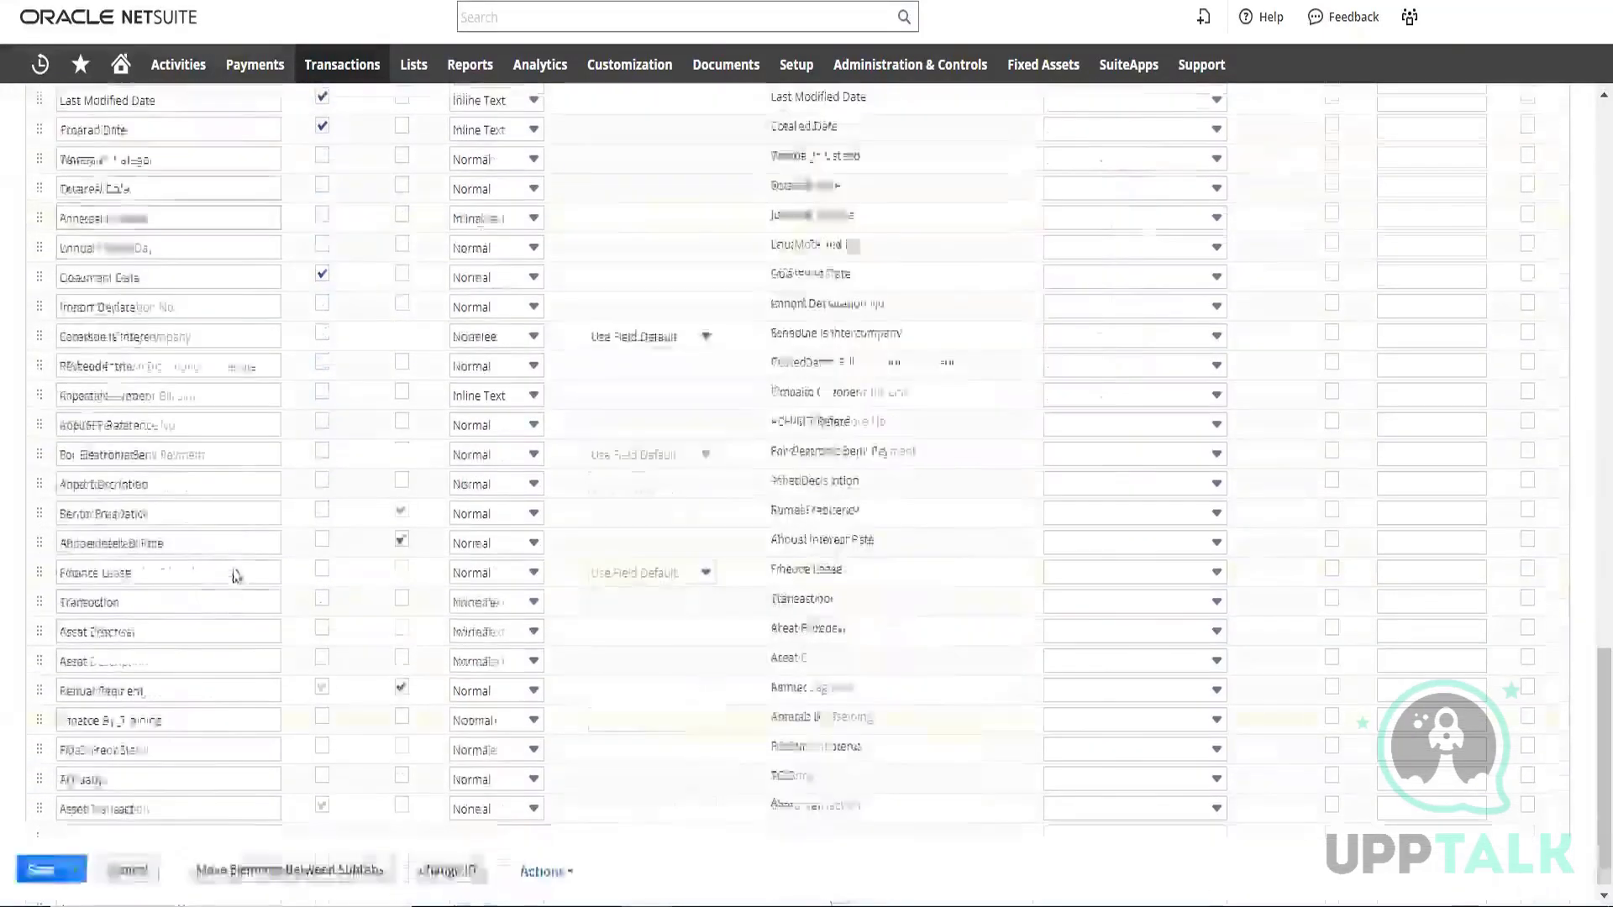
{"action": "scroll", "coordinate": [243, 554], "scroll_direction": "up", "scroll_amount": 7}
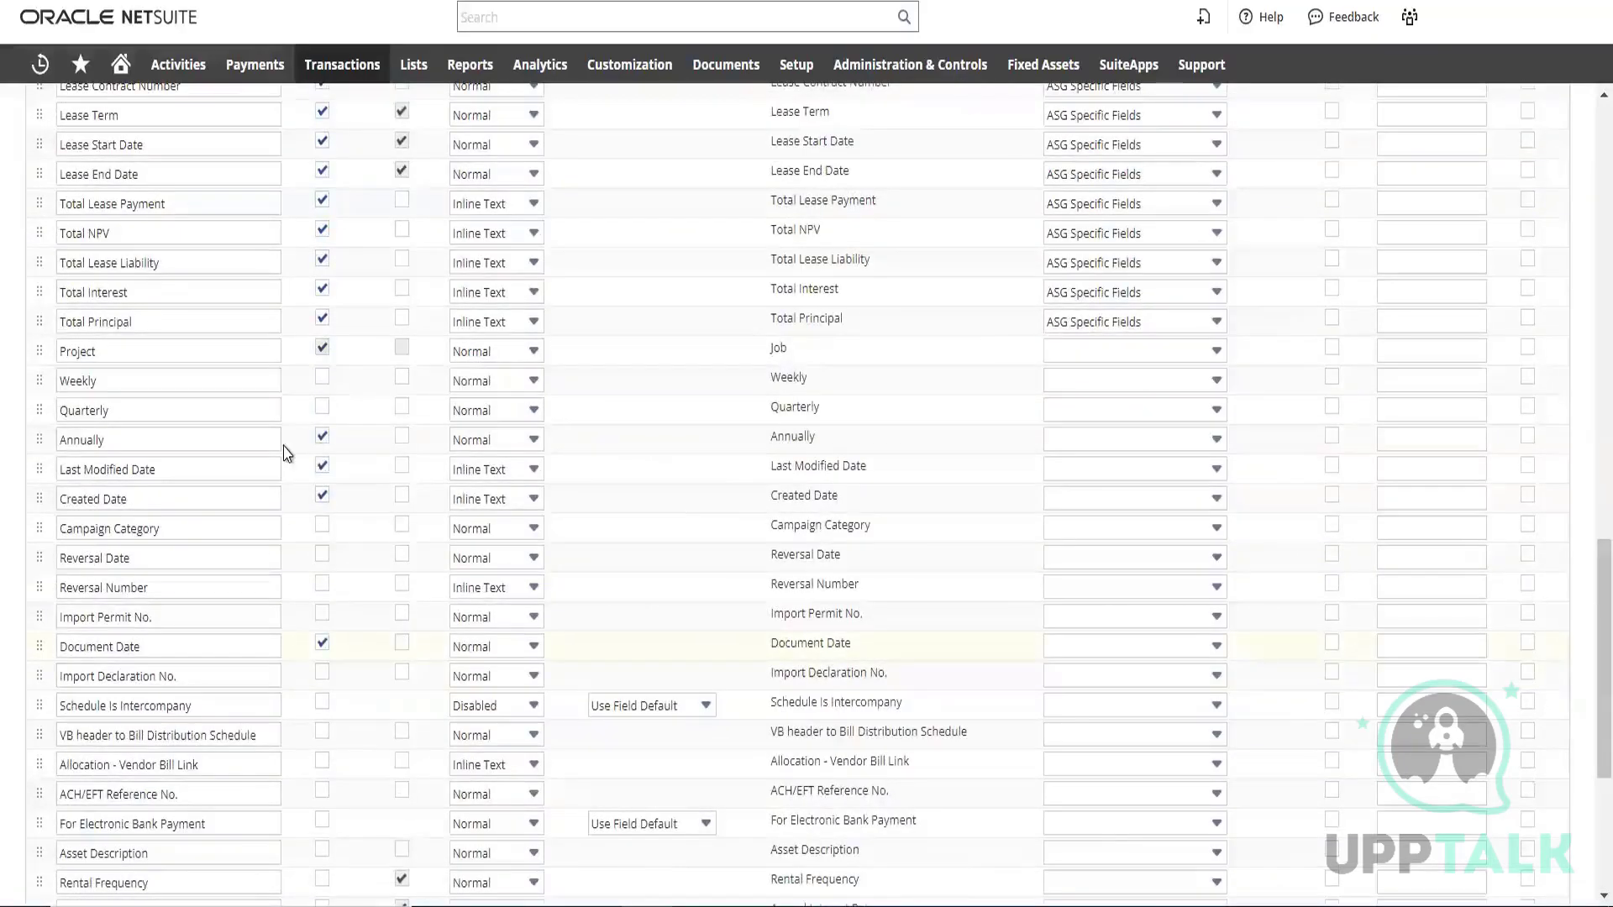
{"action": "scroll", "coordinate": [292, 450], "scroll_direction": "up", "scroll_amount": 20}
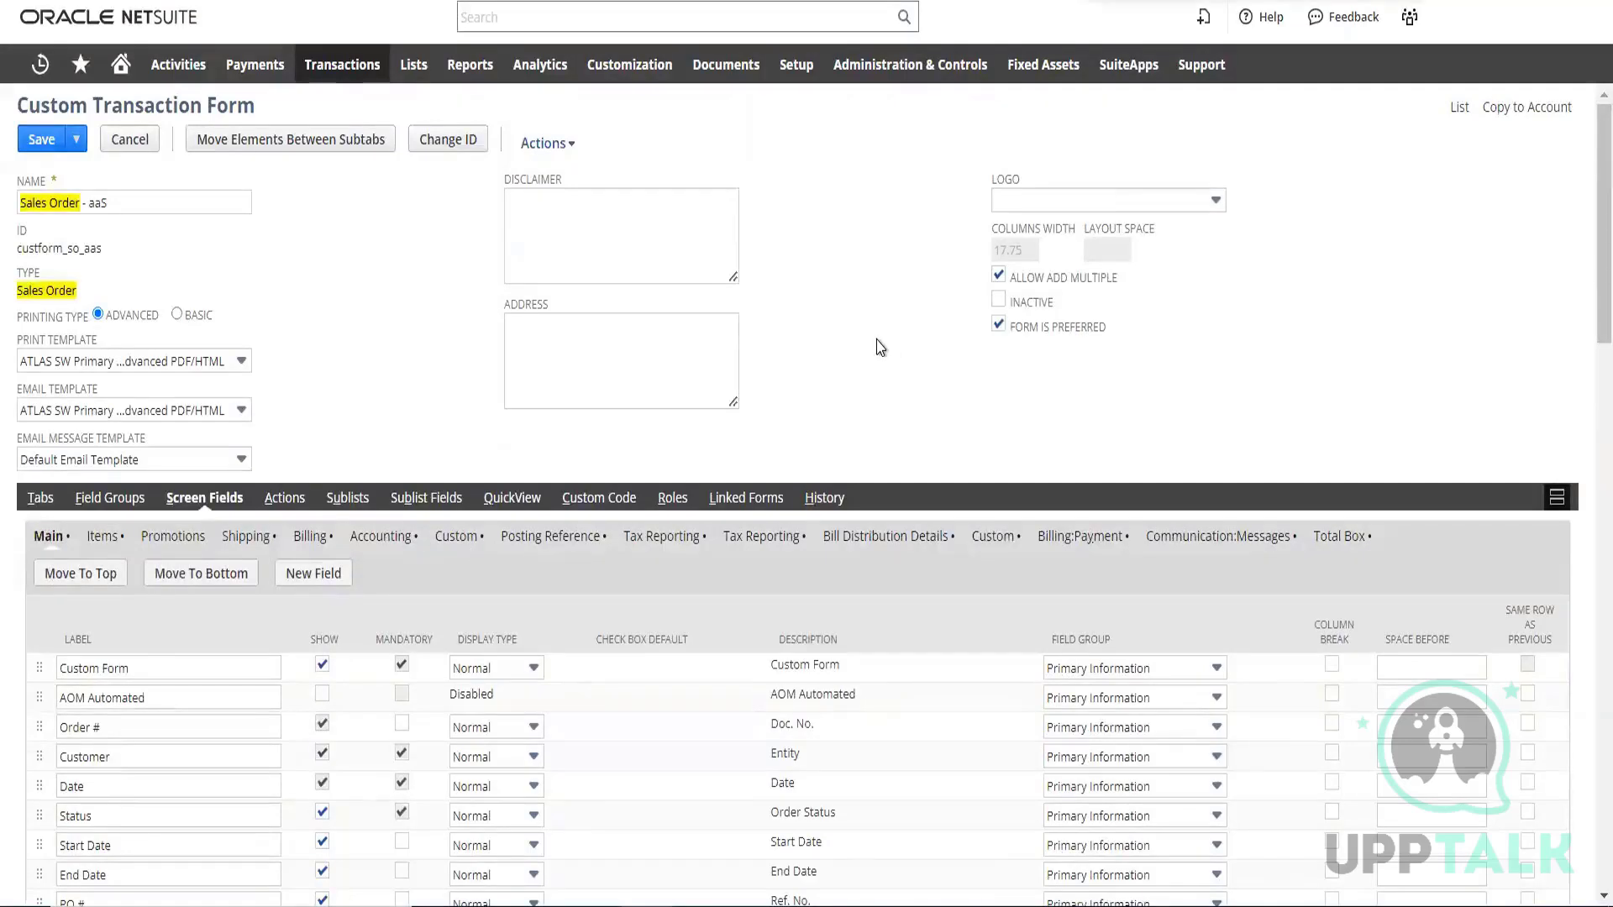
Find "demo" on the page, assign the demo transaction field to the Primary Information field group, and check its place in the list
{"action": "type", "text": "de"}
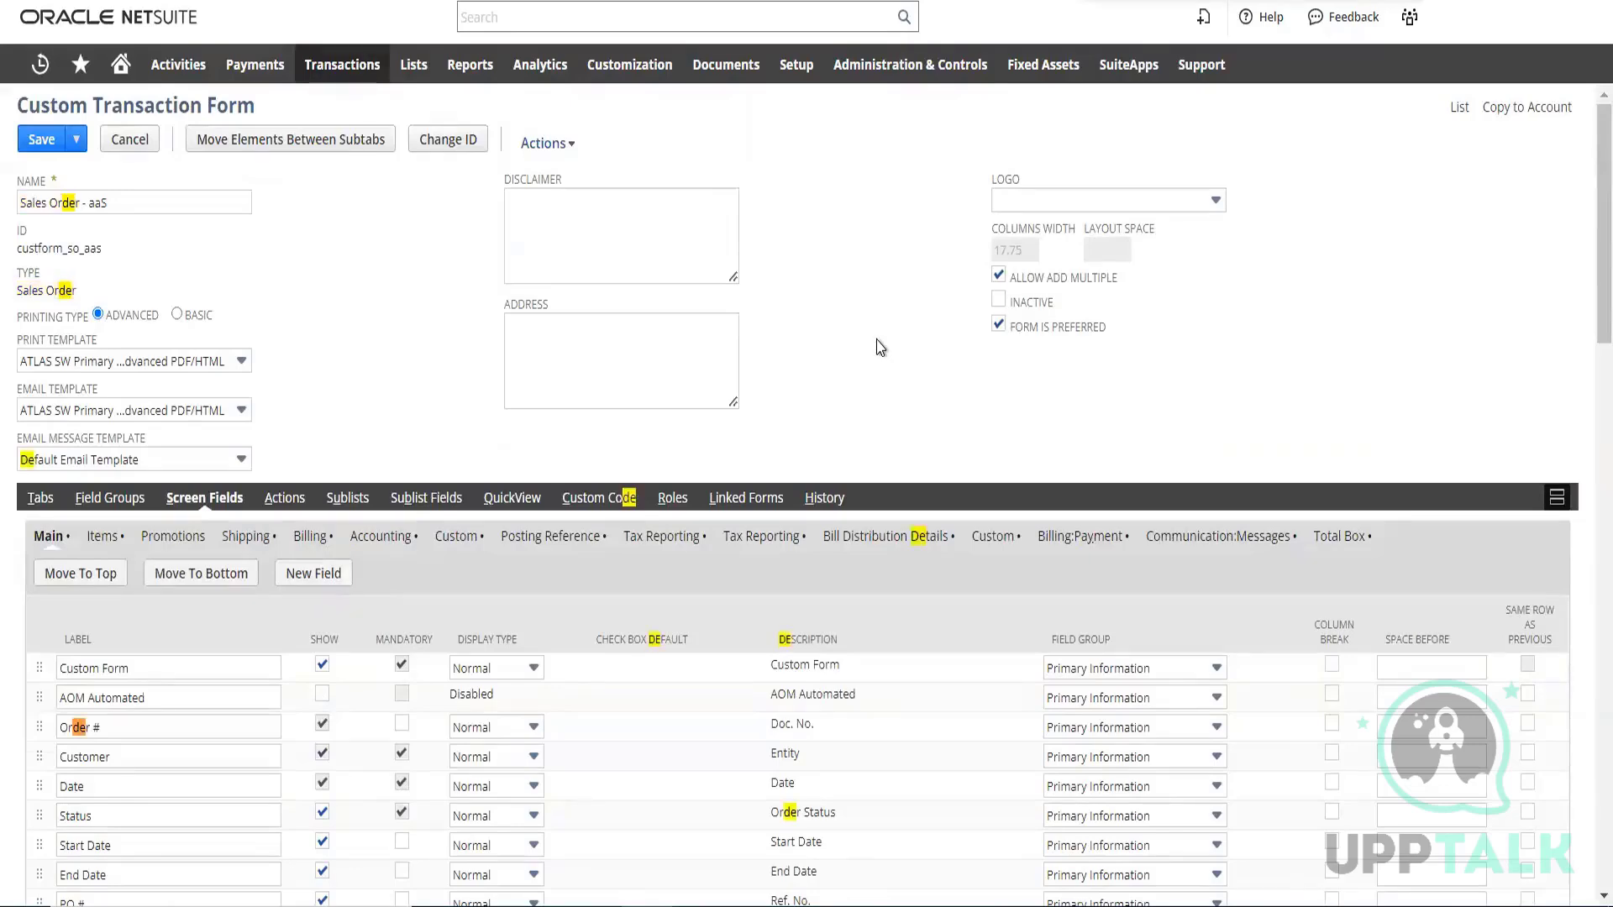
{"action": "type", "text": "mo"}
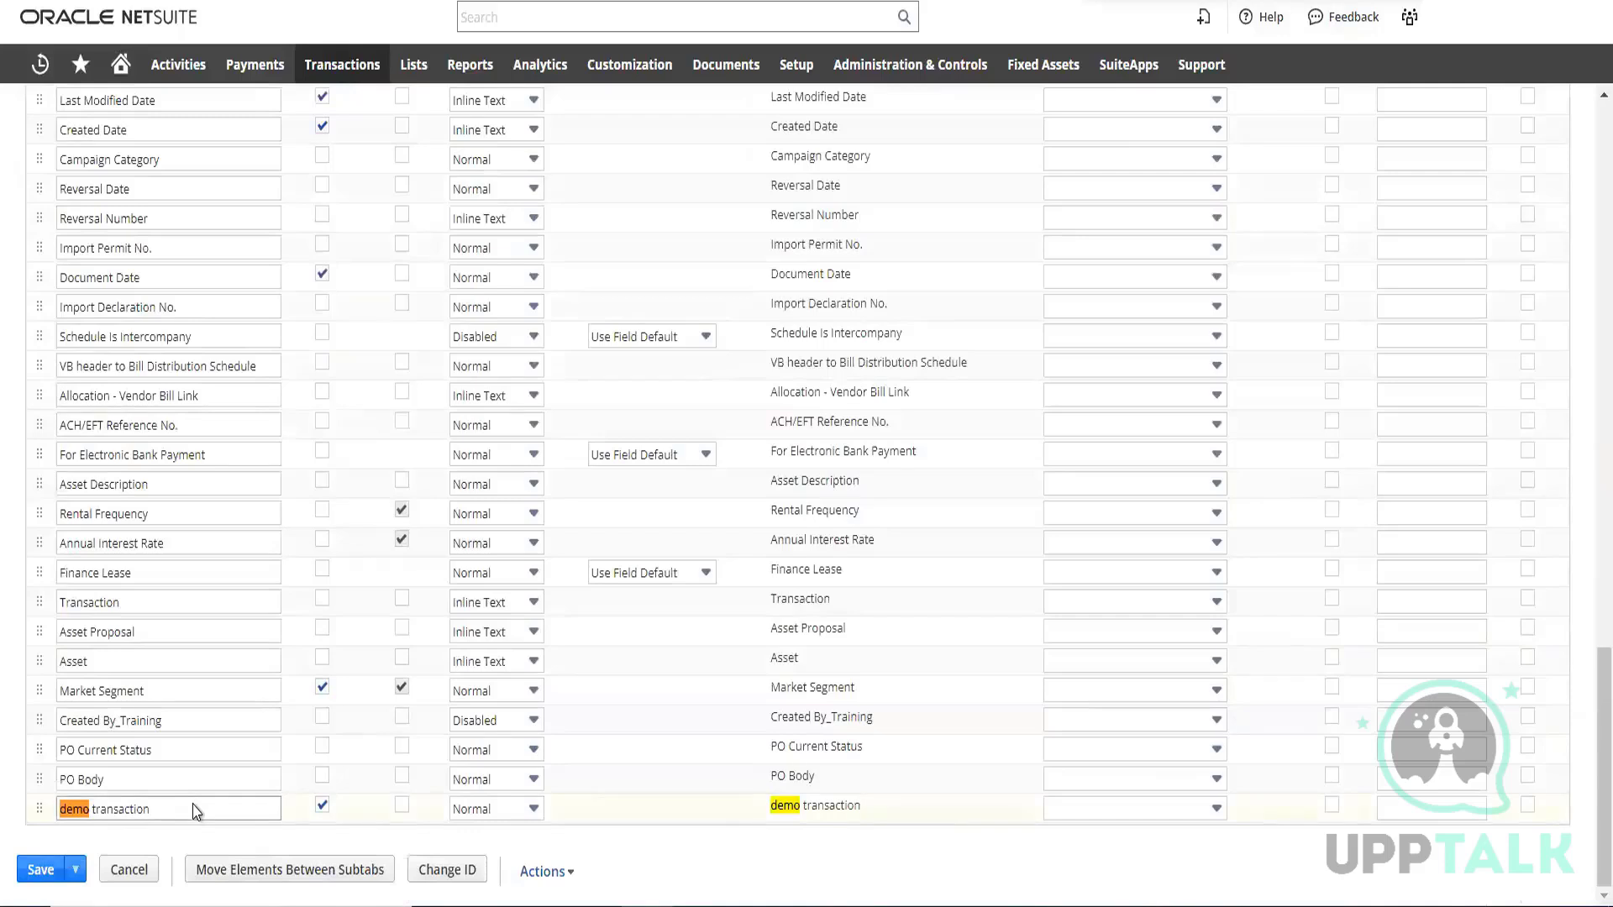
{"action": "left_click", "coordinate": [1178, 809]}
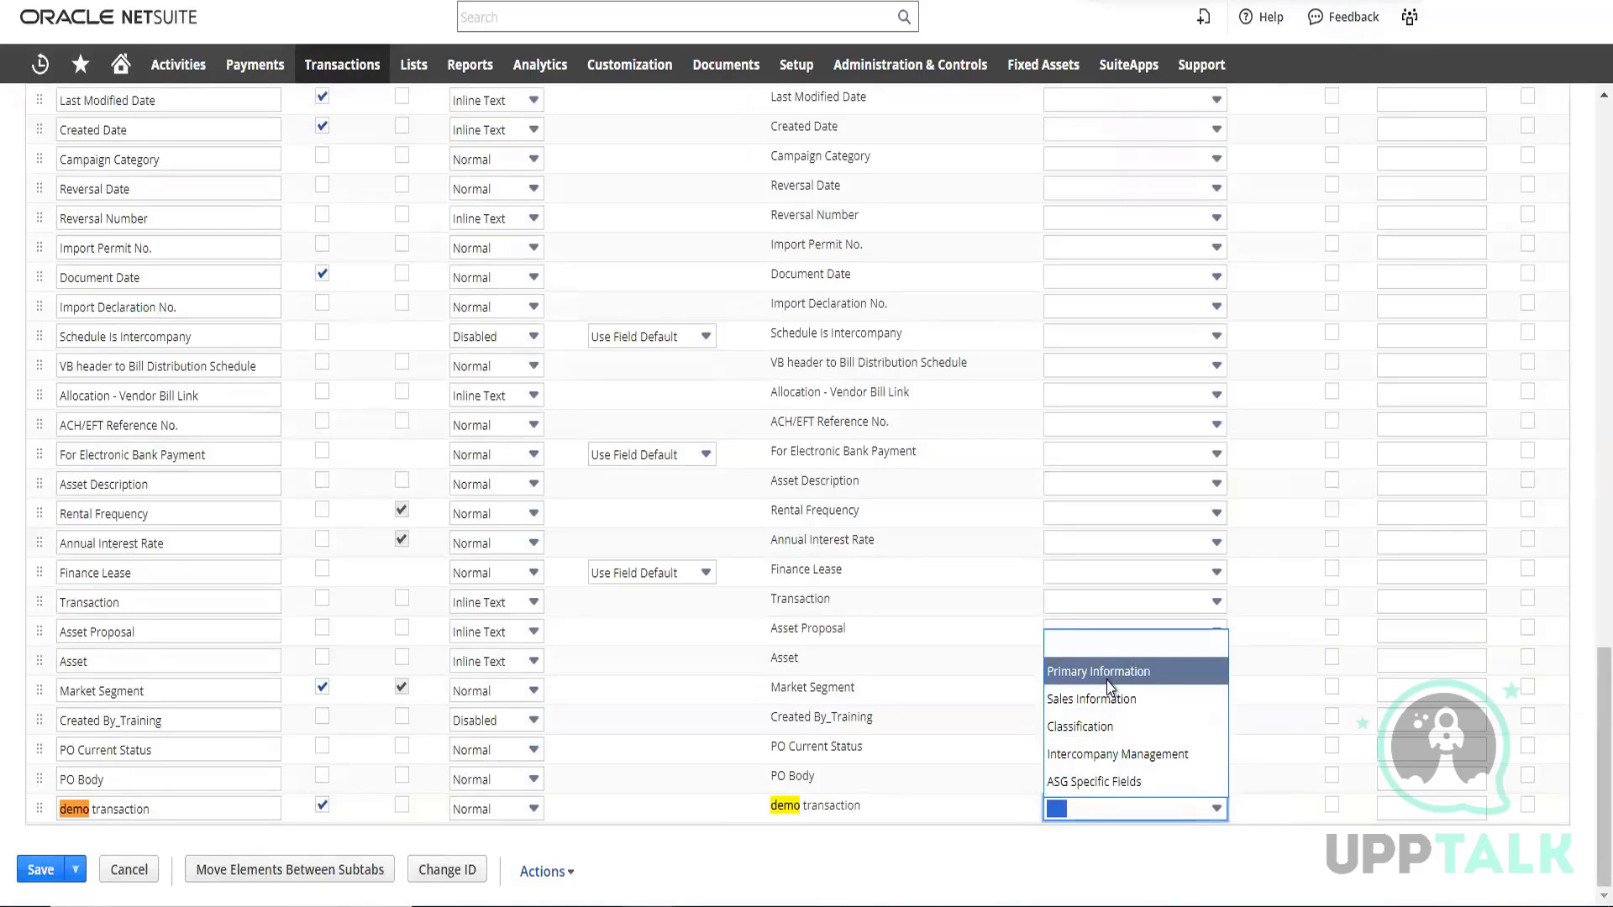
{"action": "left_click", "coordinate": [1107, 682]}
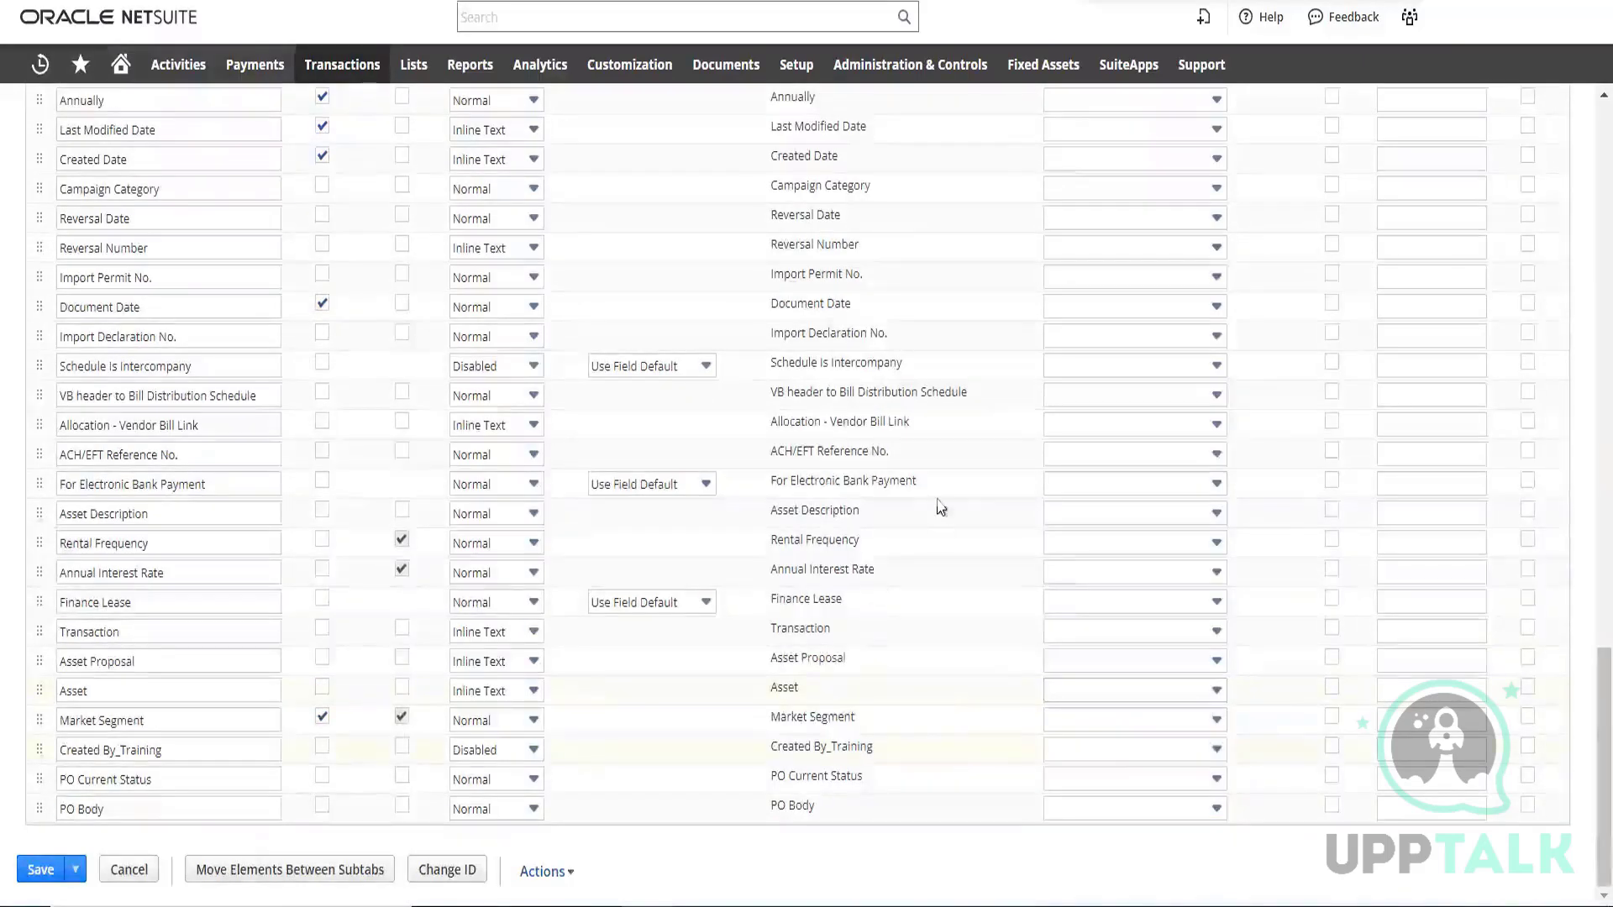
{"action": "scroll", "coordinate": [932, 555], "scroll_direction": "up", "scroll_amount": 10}
{"action": "scroll", "coordinate": [756, 655], "scroll_direction": "up", "scroll_amount": 5}
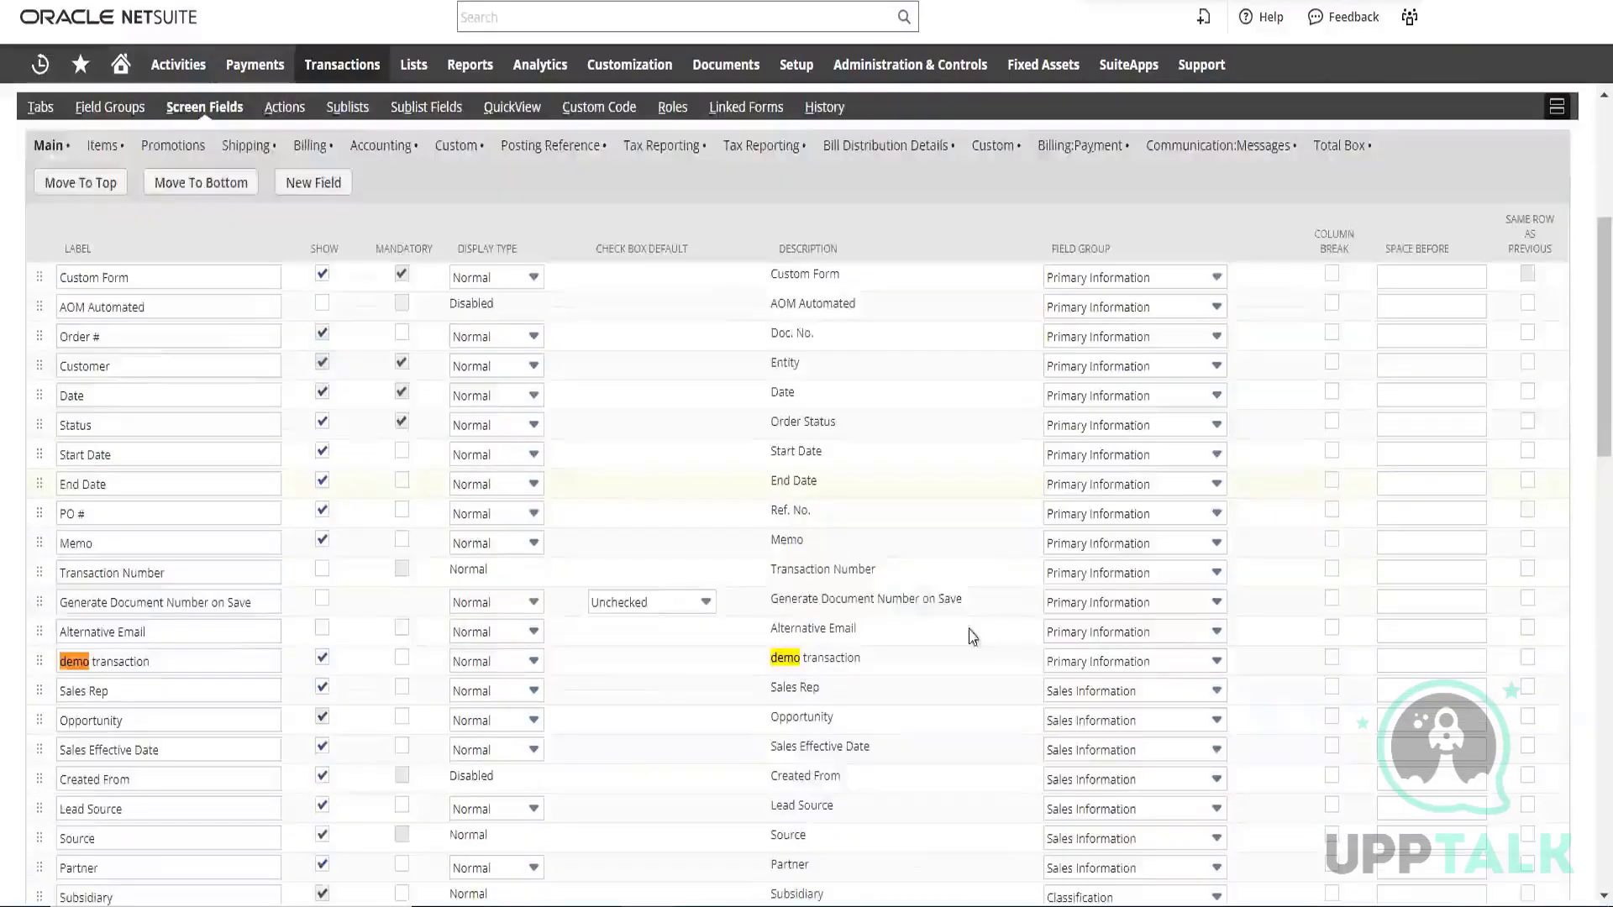
Save the changes to the Sales Order - aaS custom transaction form
{"action": "scroll", "coordinate": [885, 555], "scroll_direction": "up", "scroll_amount": 5}
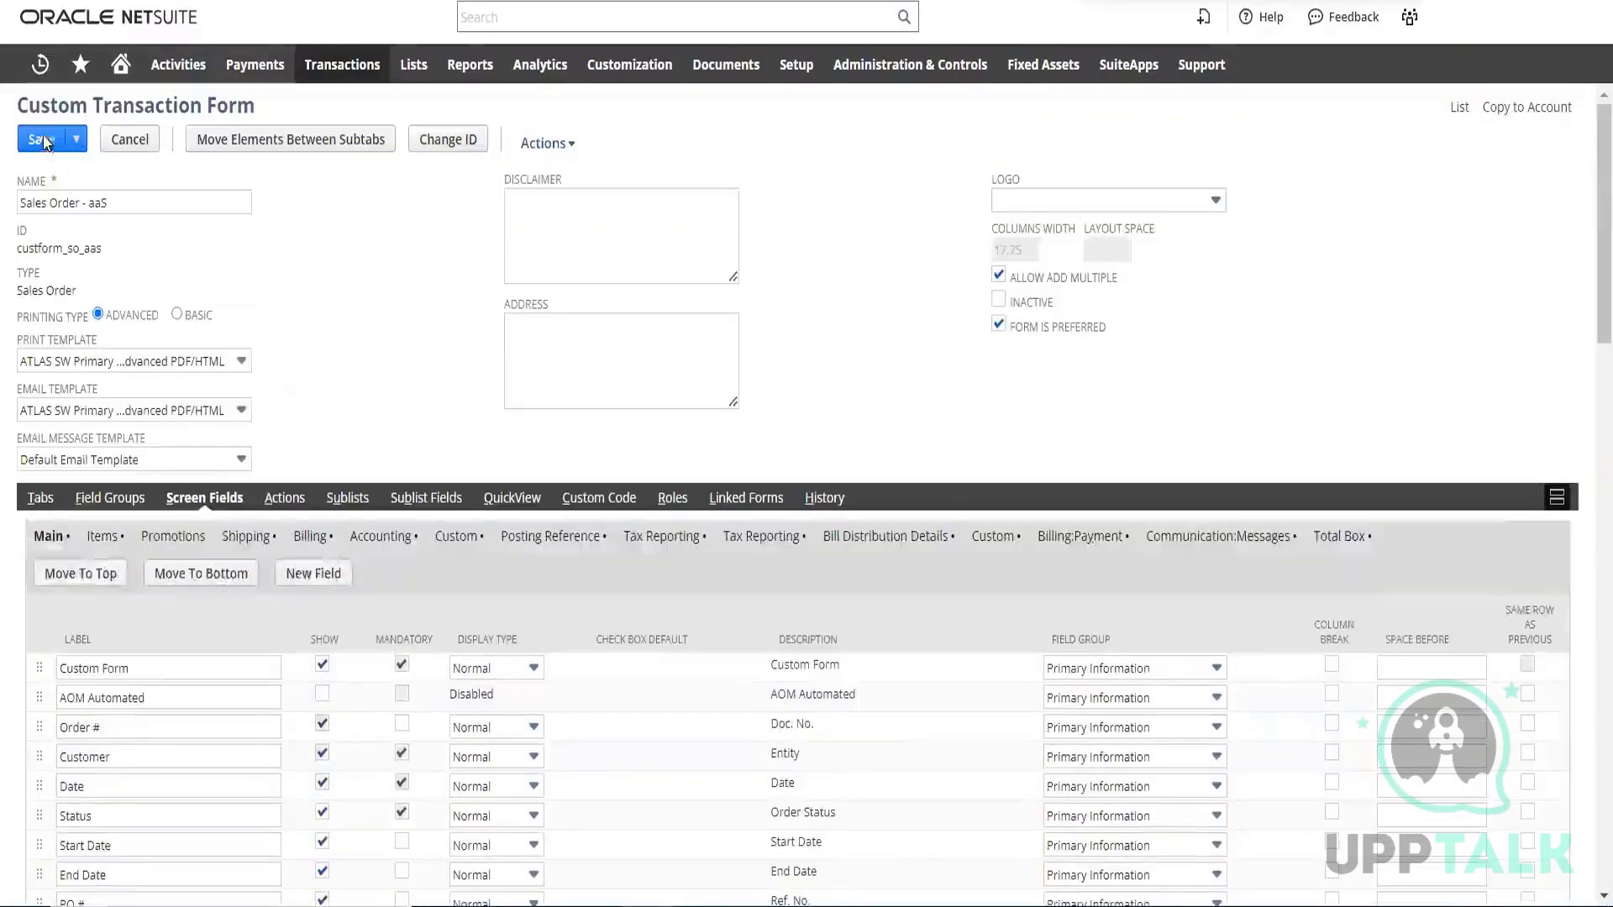
{"action": "left_click", "coordinate": [52, 147]}
{"action": "left_click", "coordinate": [51, 143]}
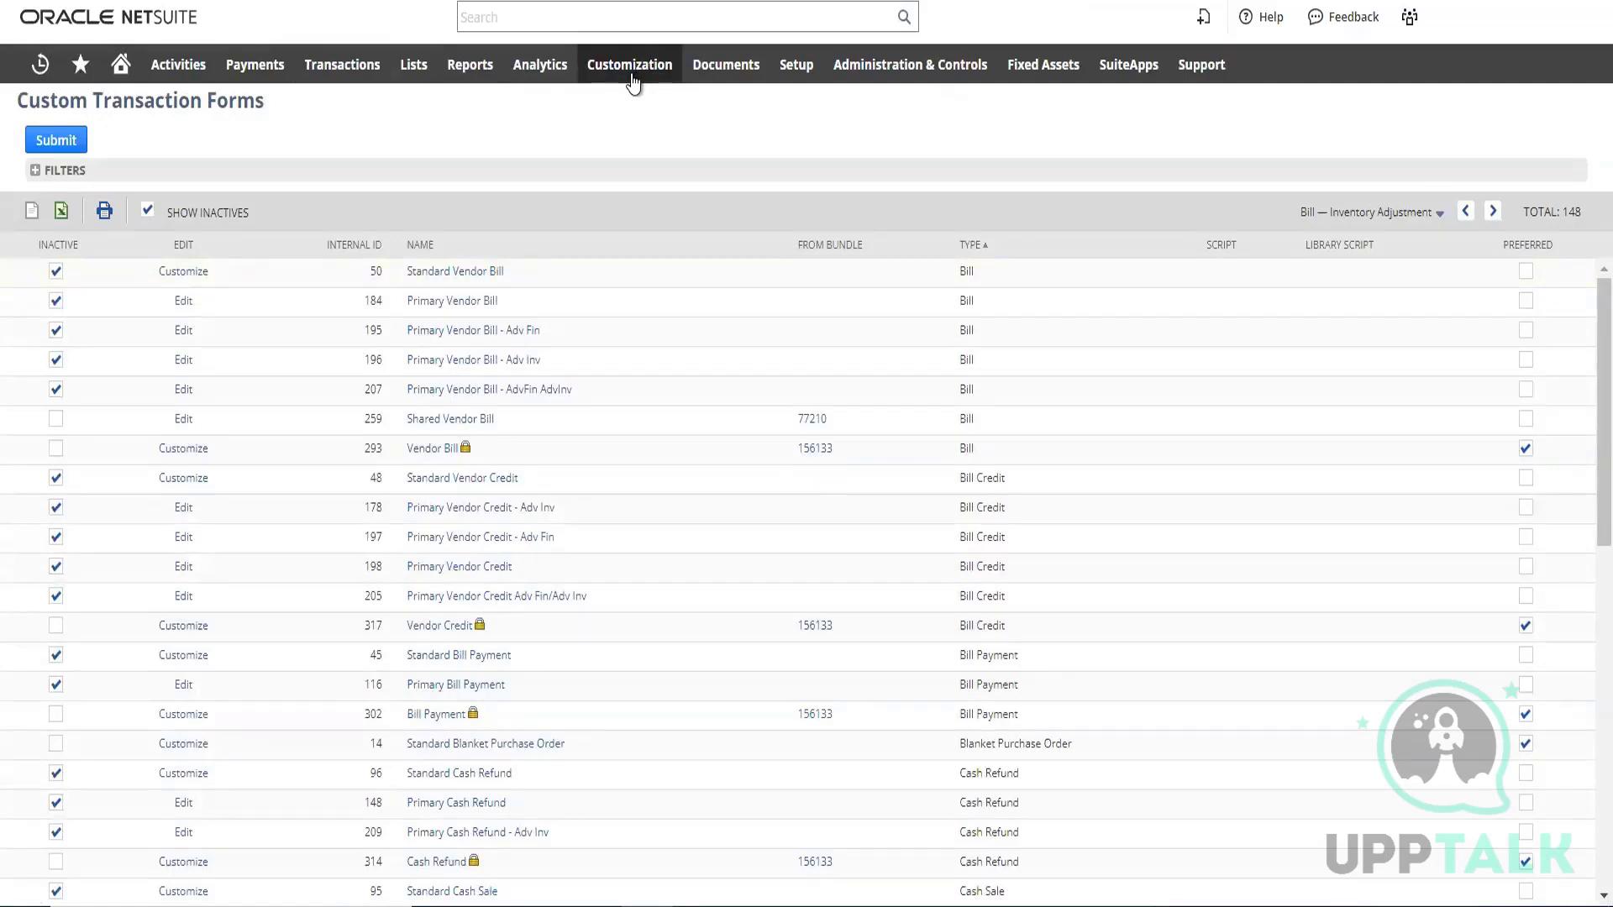
Open the customization overview and look through the available list, record and custom field categories
{"action": "left_click", "coordinate": [632, 76]}
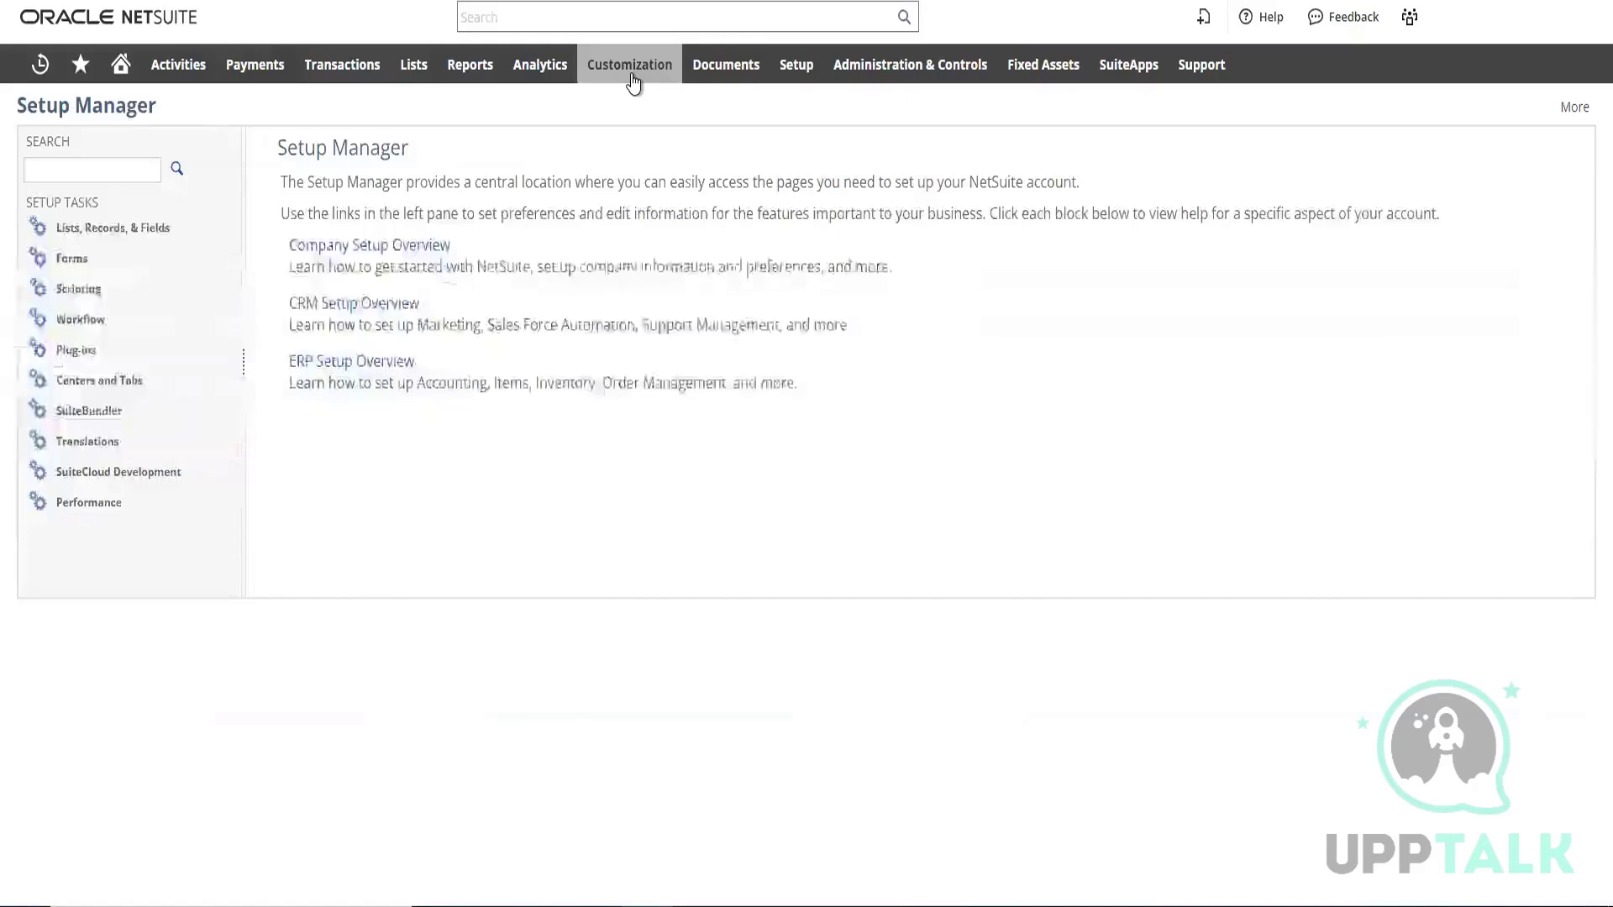
{"action": "mouse_move", "coordinate": [632, 78]}
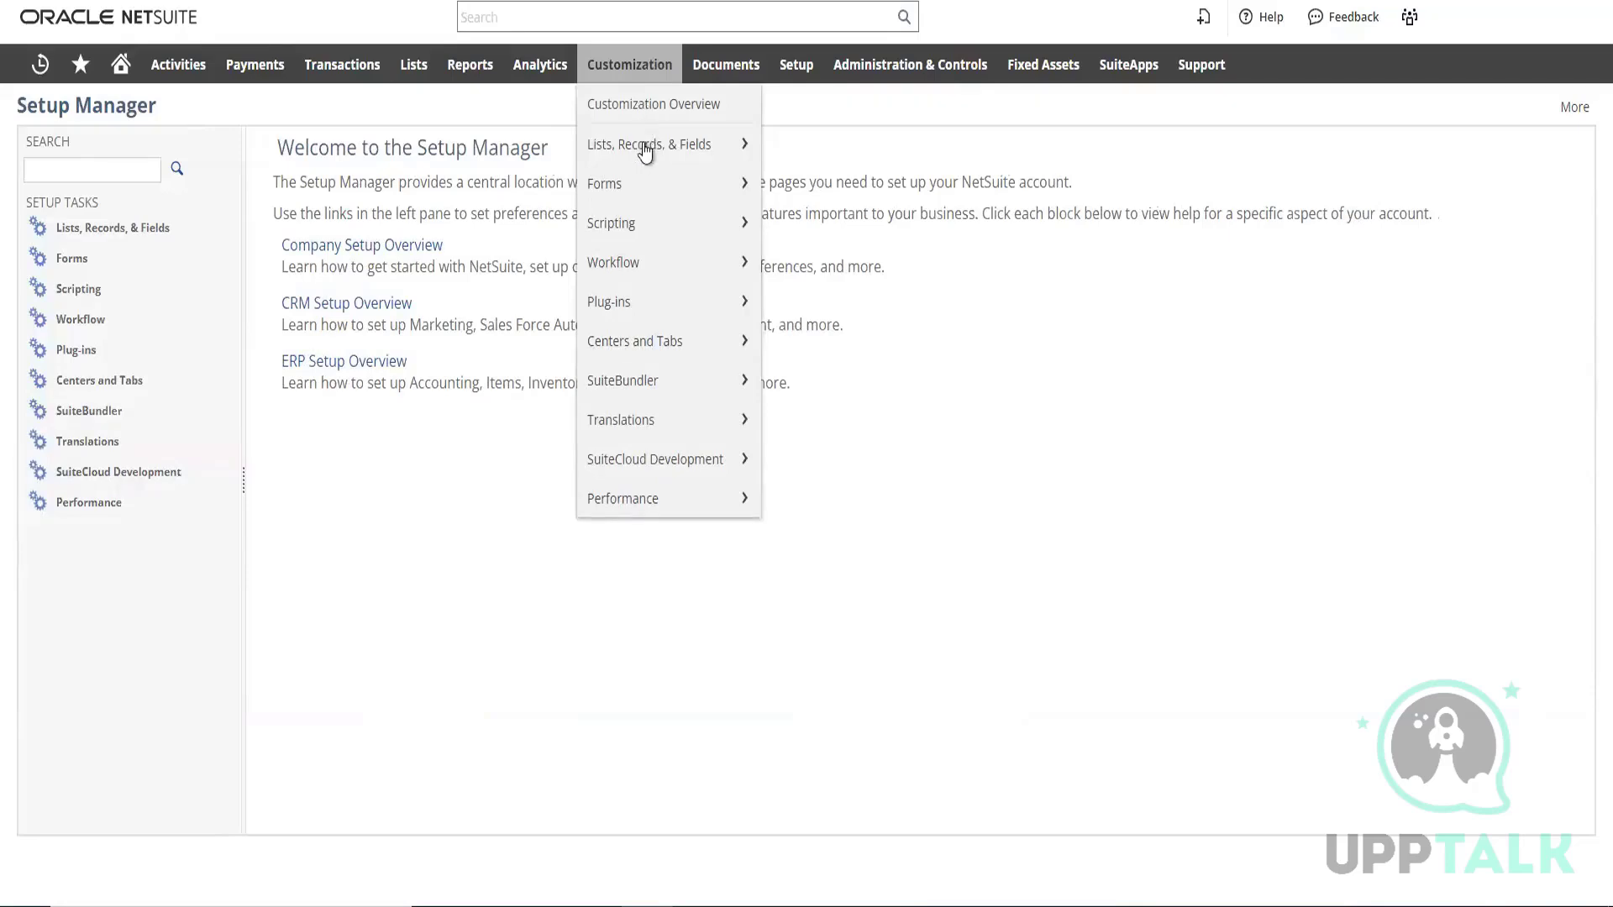
{"action": "left_click", "coordinate": [644, 150]}
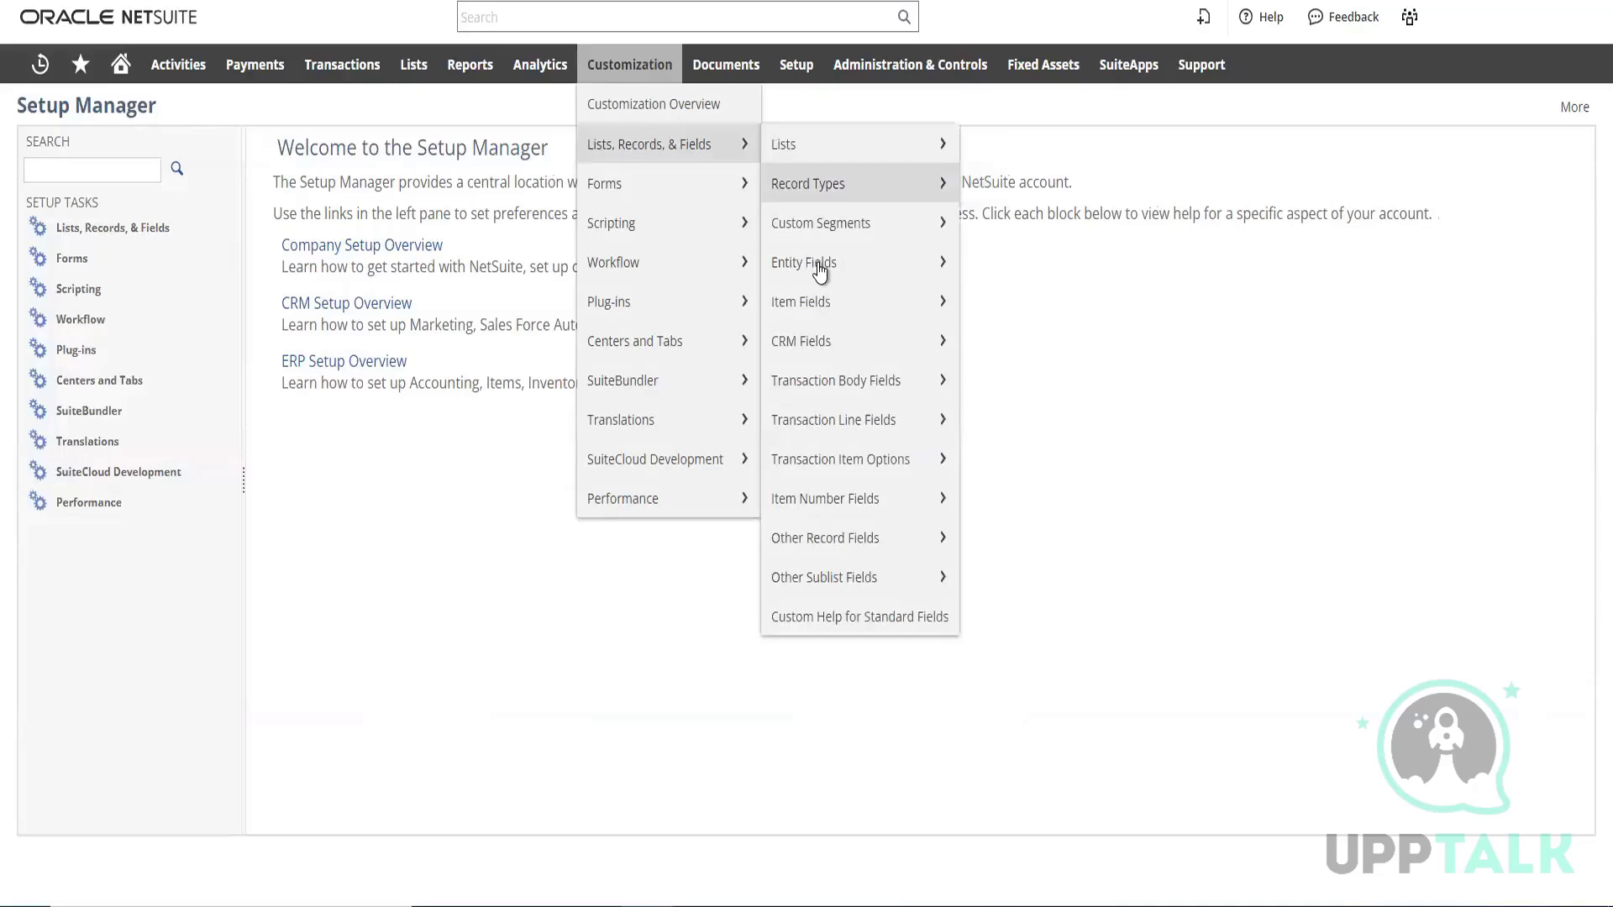
{"action": "mouse_move", "coordinate": [824, 319]}
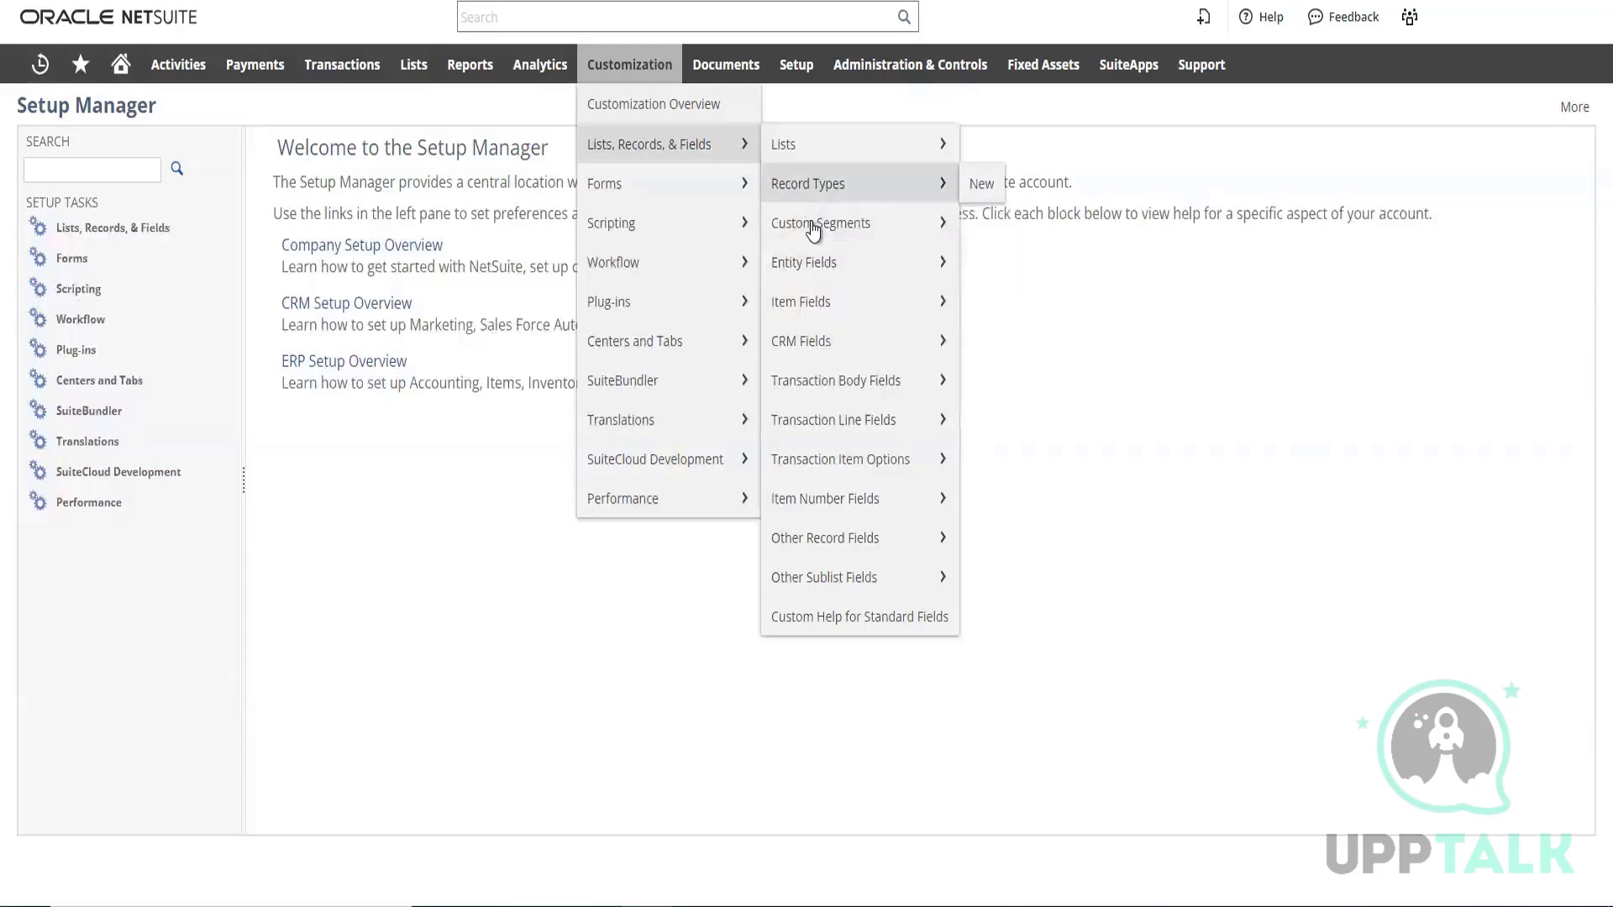
{"action": "mouse_move", "coordinate": [814, 228]}
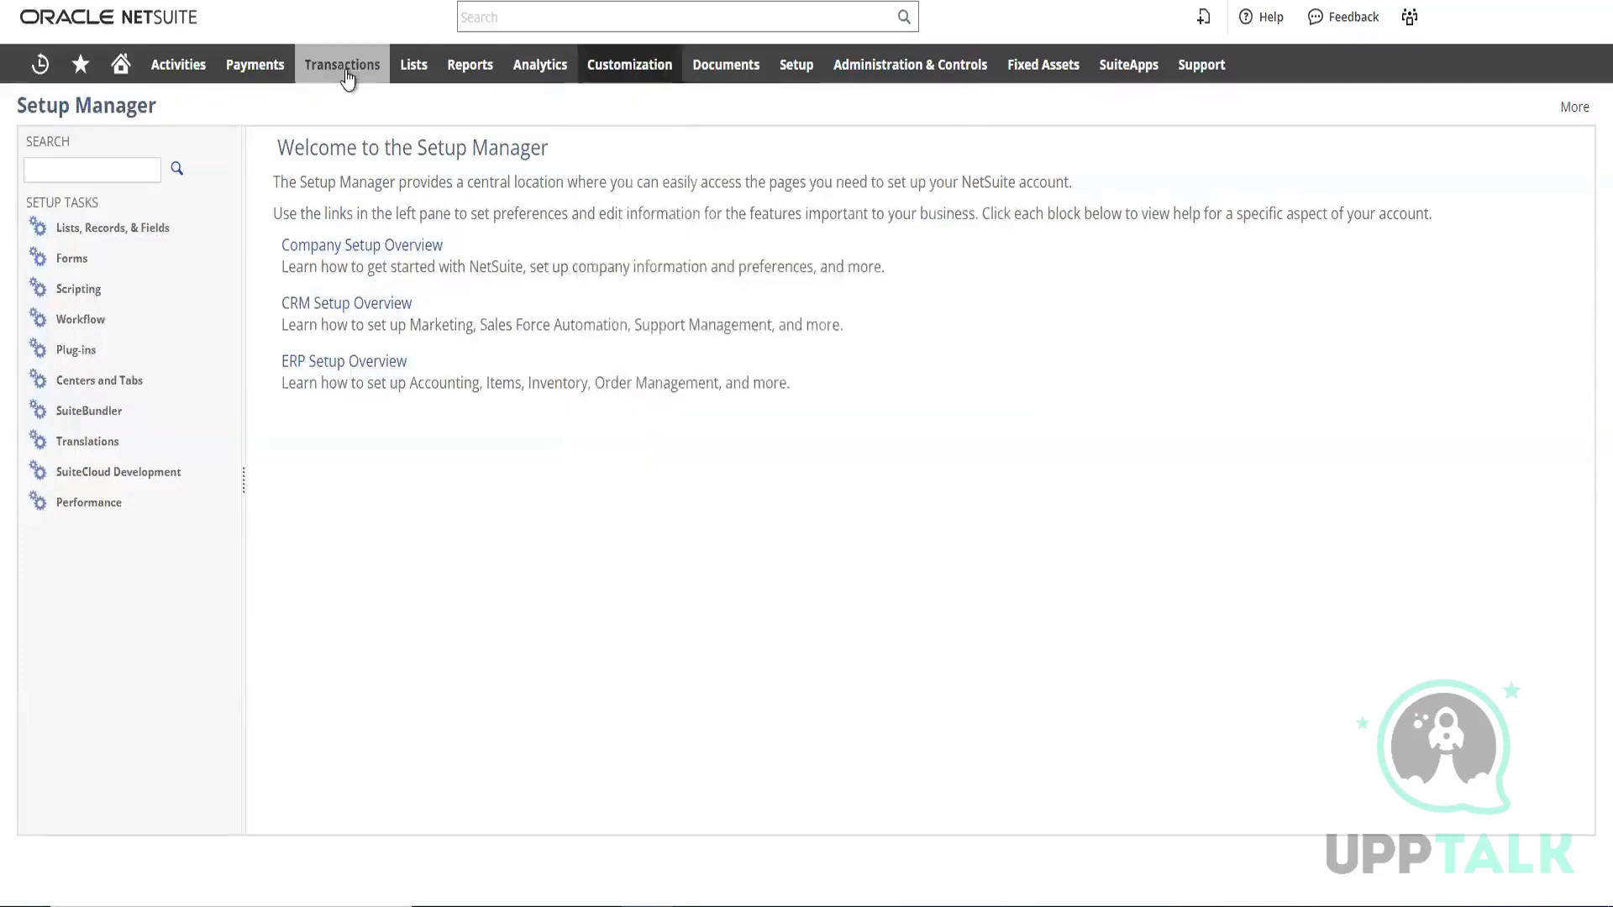
Start a new sales order and check where the Demo Transaction field sits in its Primary Information section
{"action": "left_click", "coordinate": [348, 78]}
{"action": "mouse_move", "coordinate": [349, 76]}
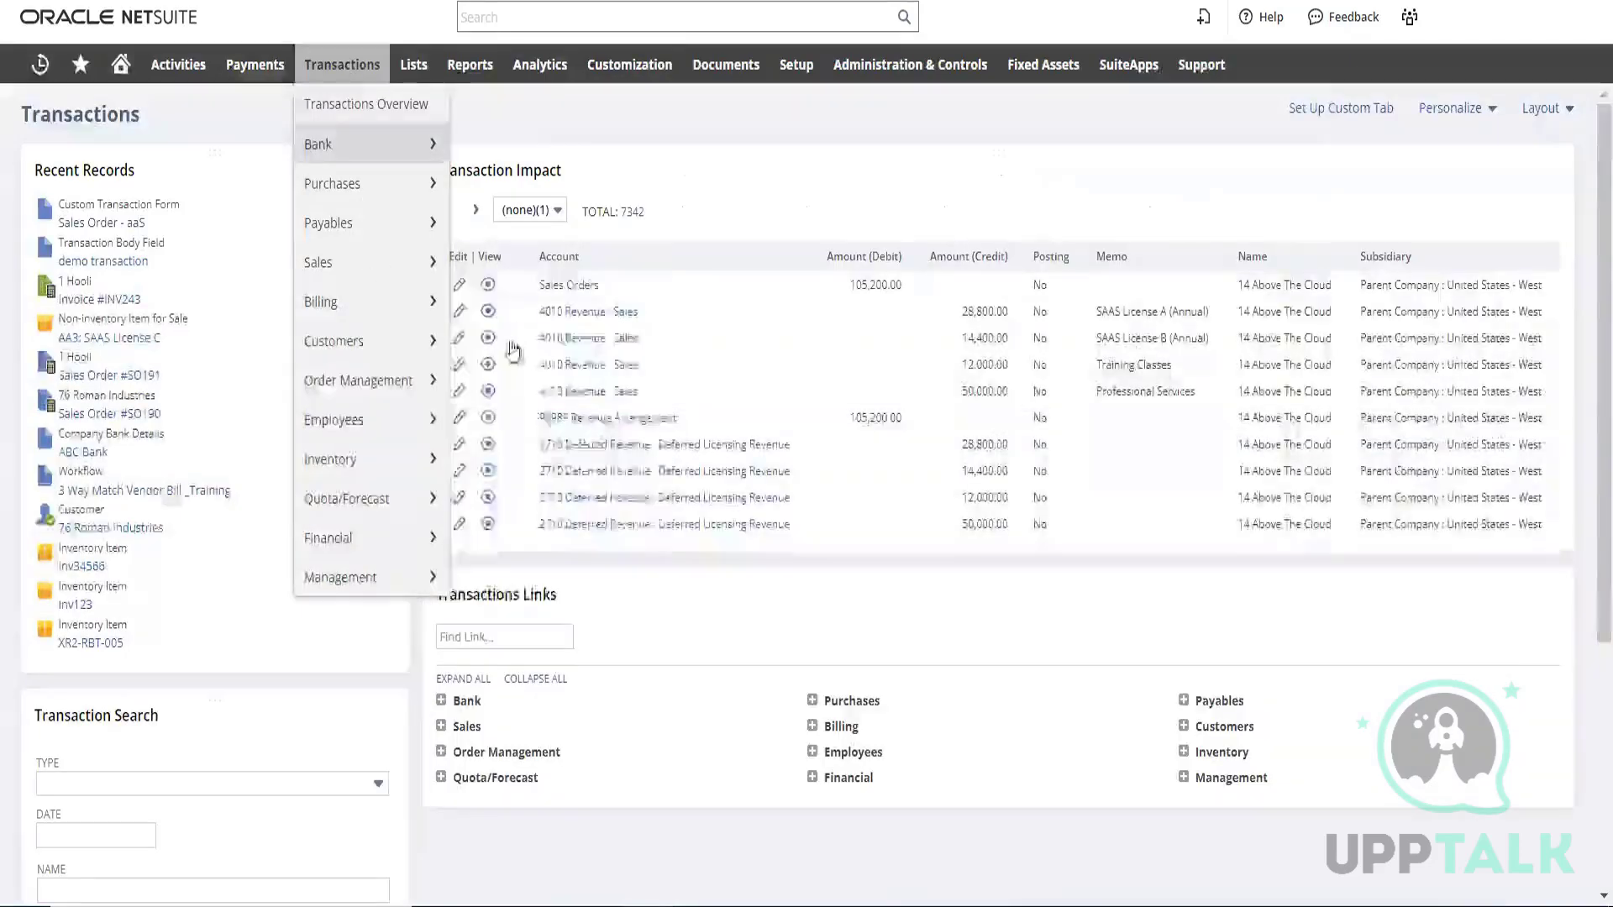
{"action": "mouse_move", "coordinate": [369, 262]}
{"action": "mouse_move", "coordinate": [542, 351]}
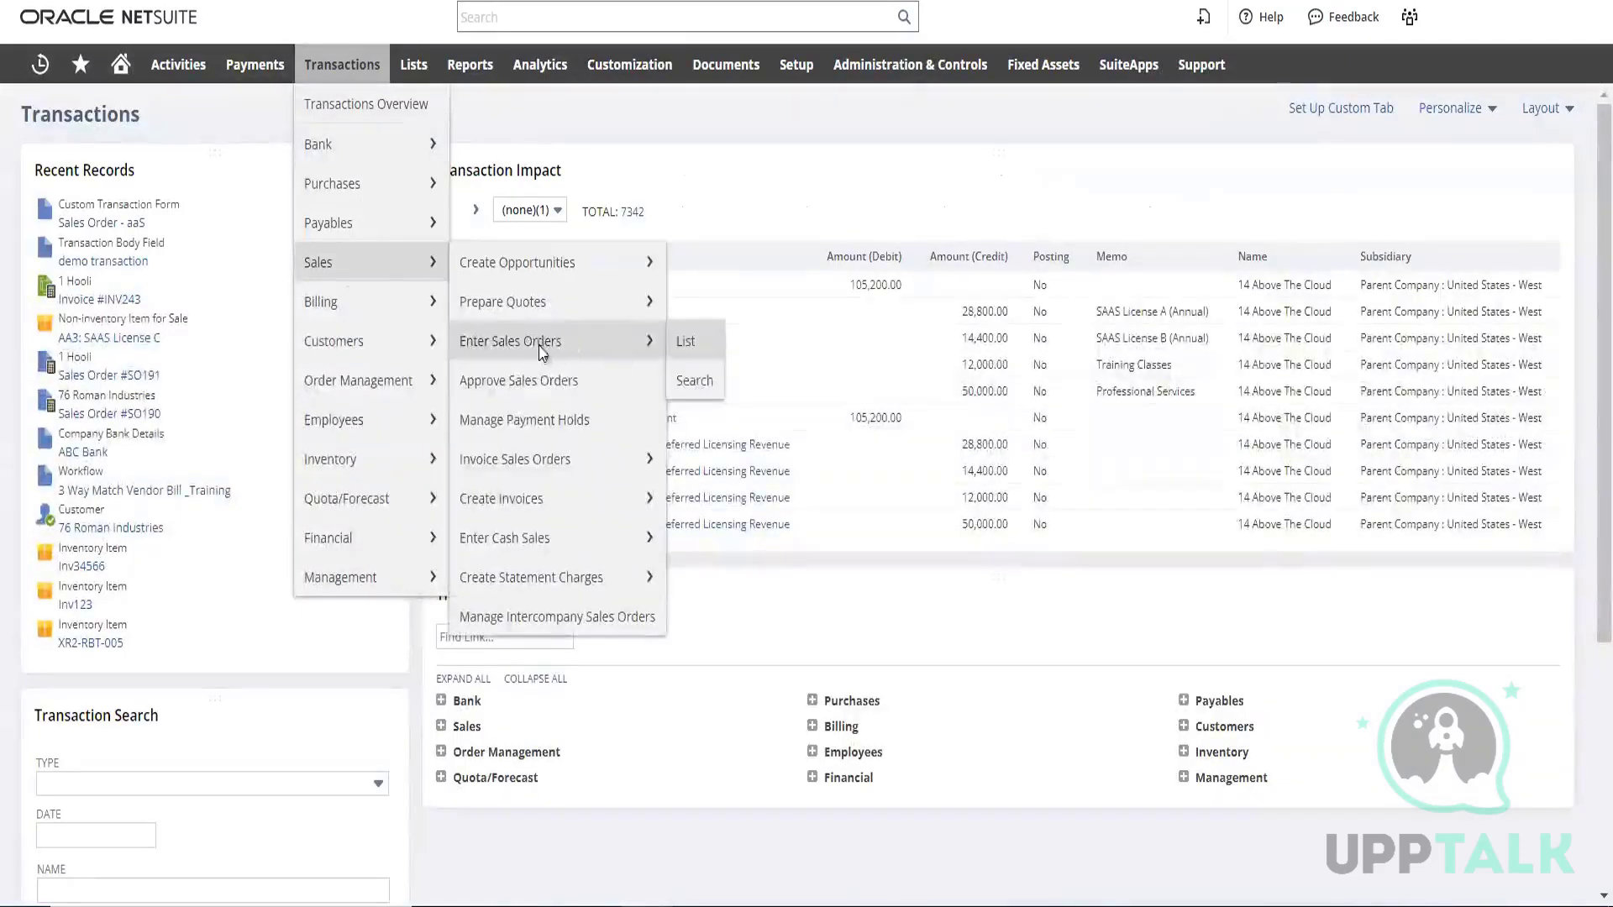
{"action": "left_click", "coordinate": [489, 354]}
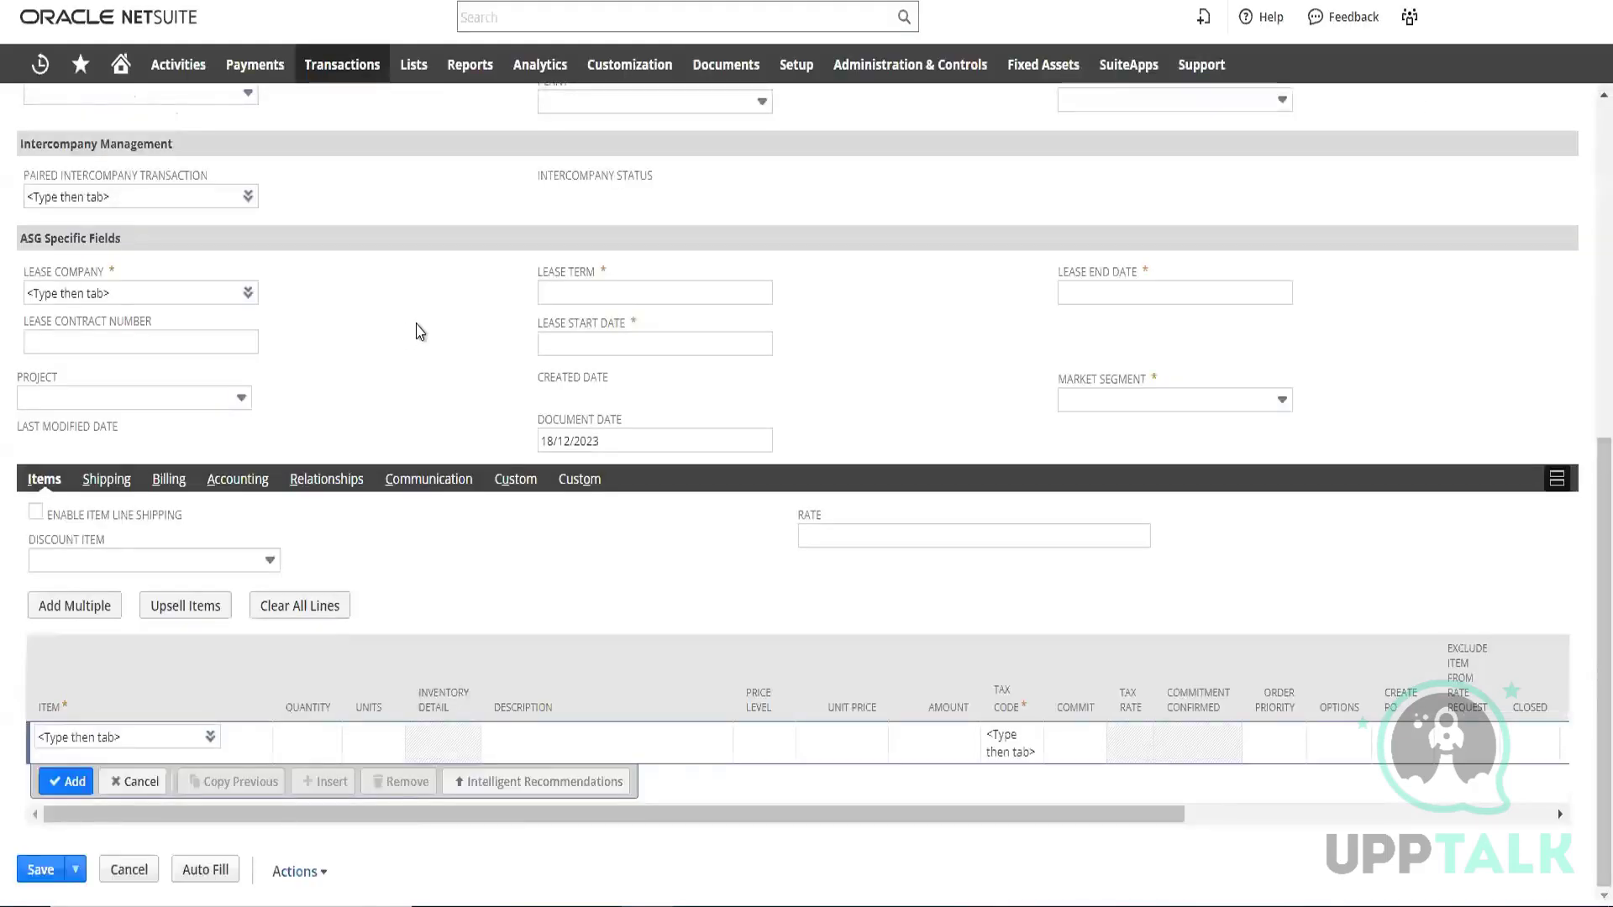
{"action": "scroll", "coordinate": [417, 336], "scroll_direction": "up", "scroll_amount": 1}
{"action": "scroll", "coordinate": [412, 418], "scroll_direction": "up", "scroll_amount": 4}
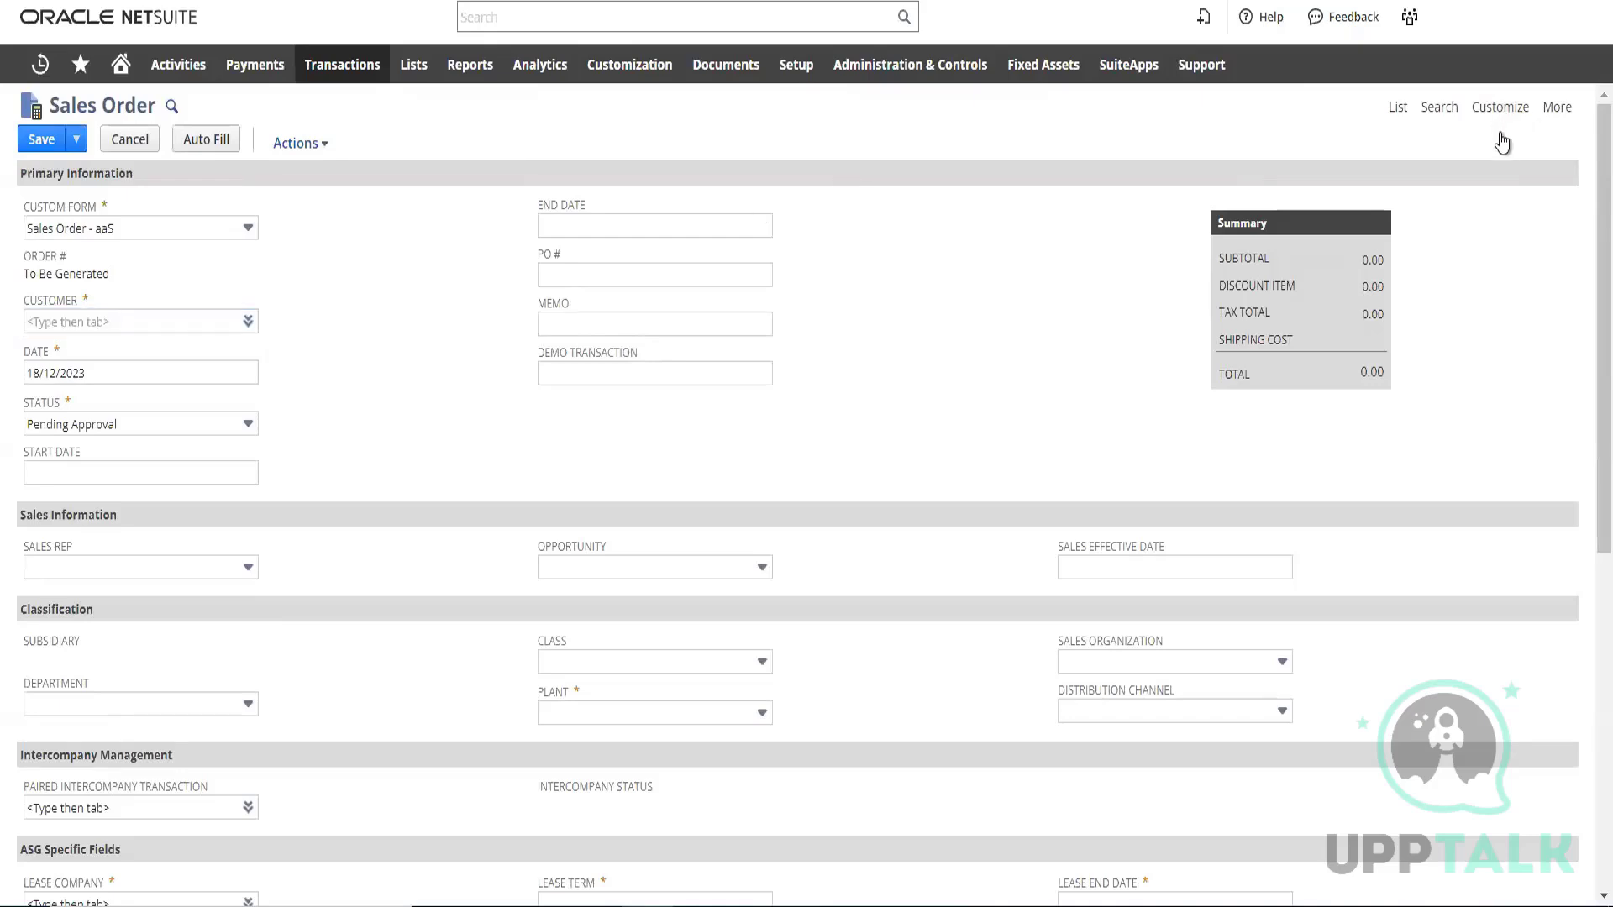
{"action": "mouse_move", "coordinate": [1503, 117]}
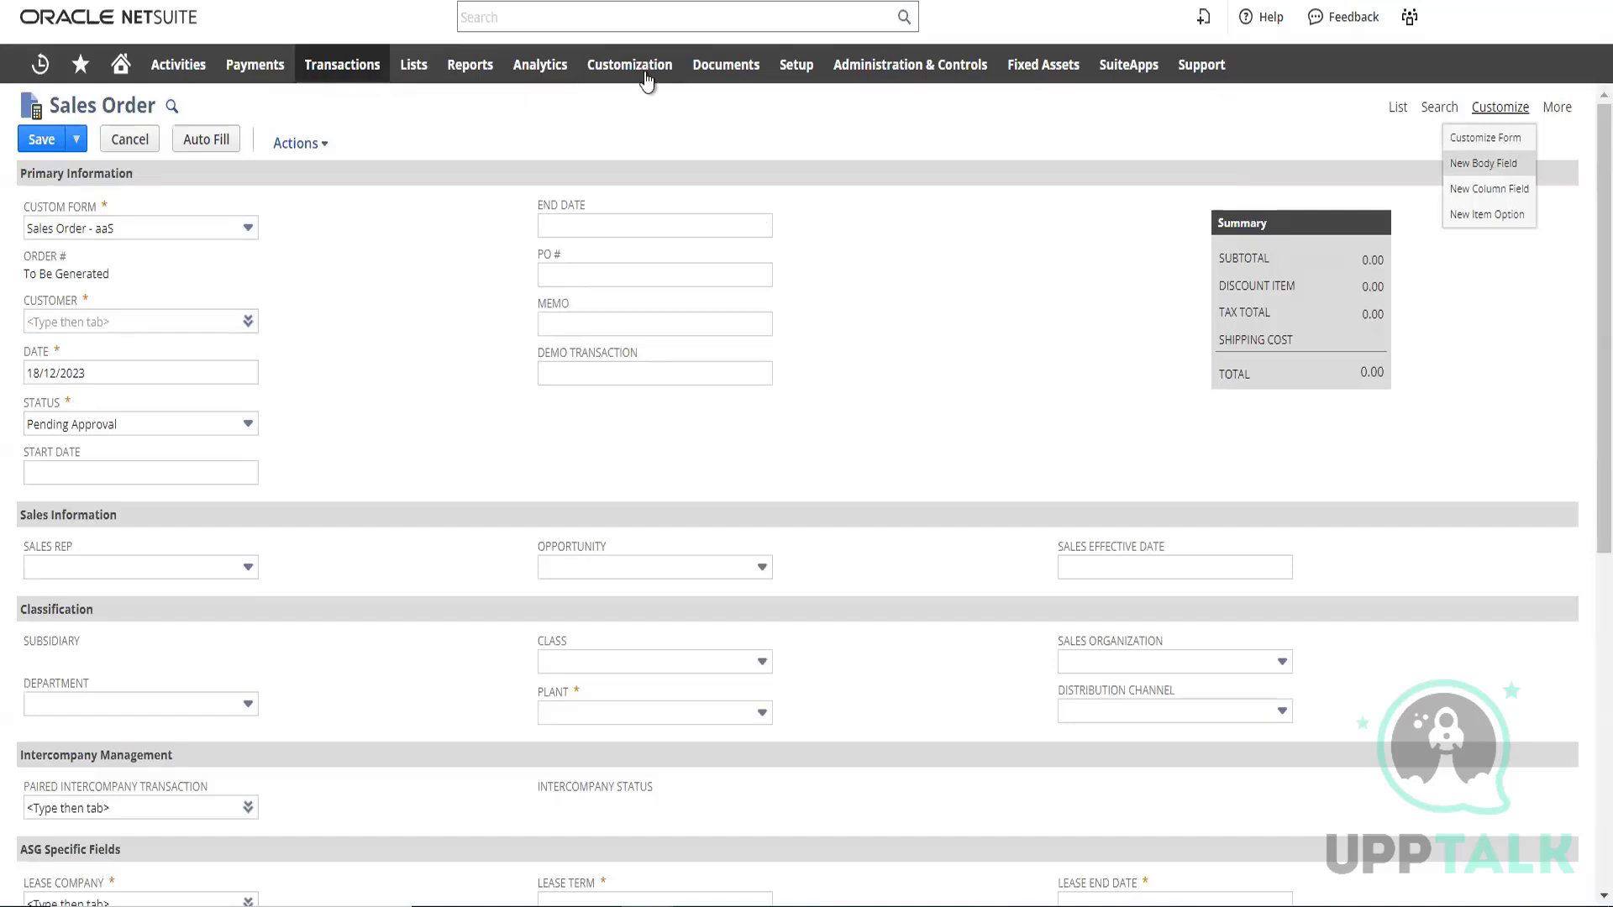
{"action": "mouse_move", "coordinate": [645, 78]}
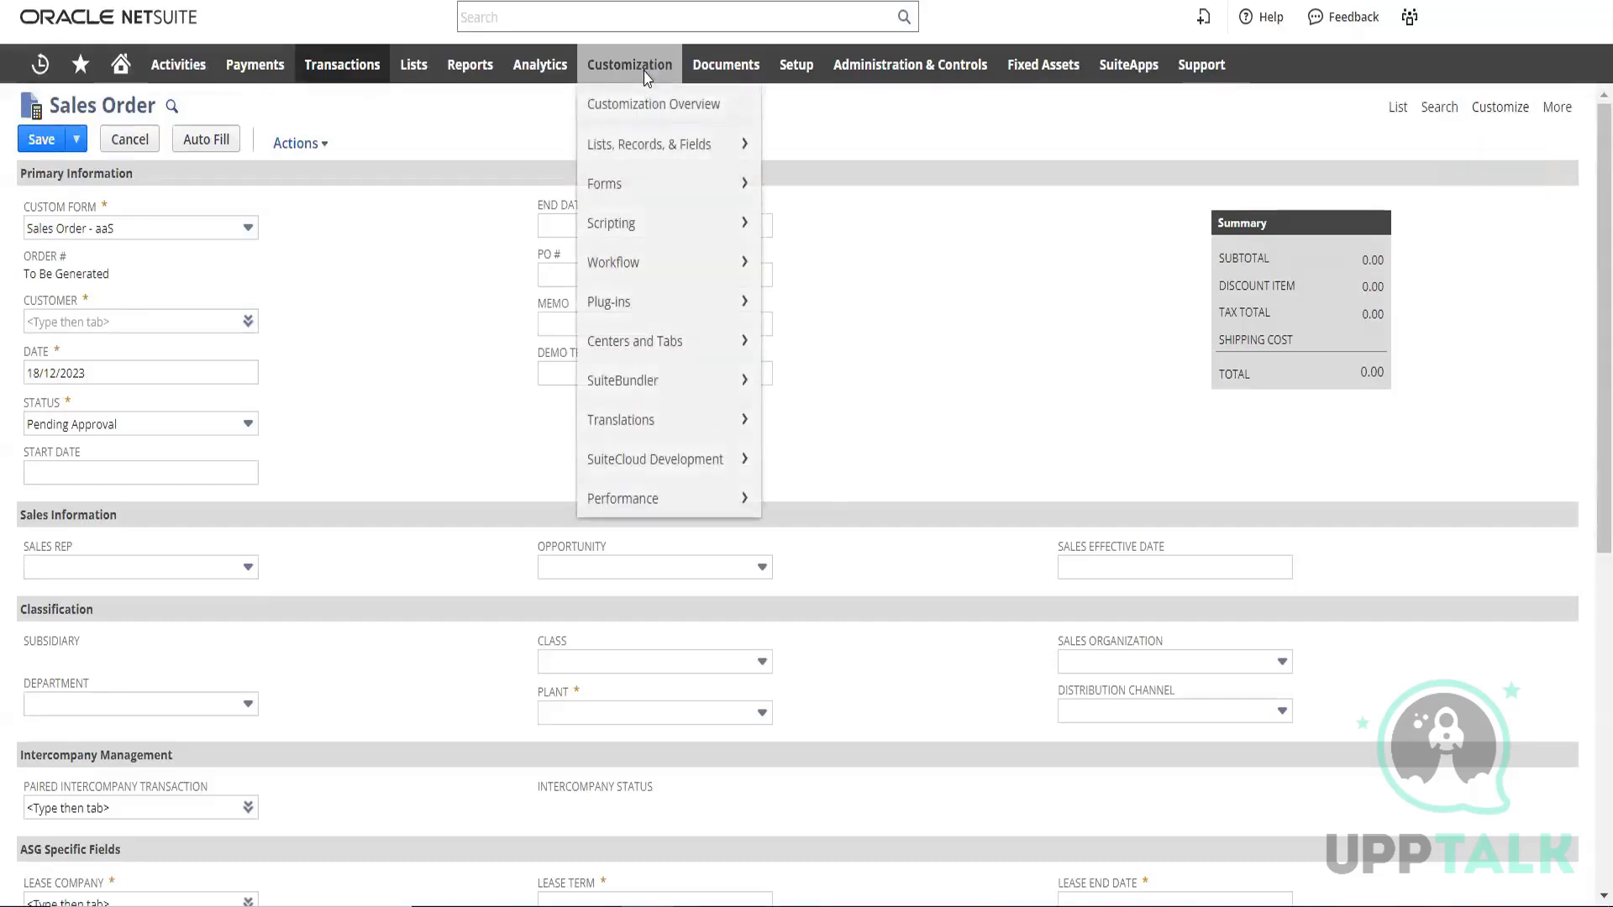
{"action": "left_click", "coordinate": [937, 395]}
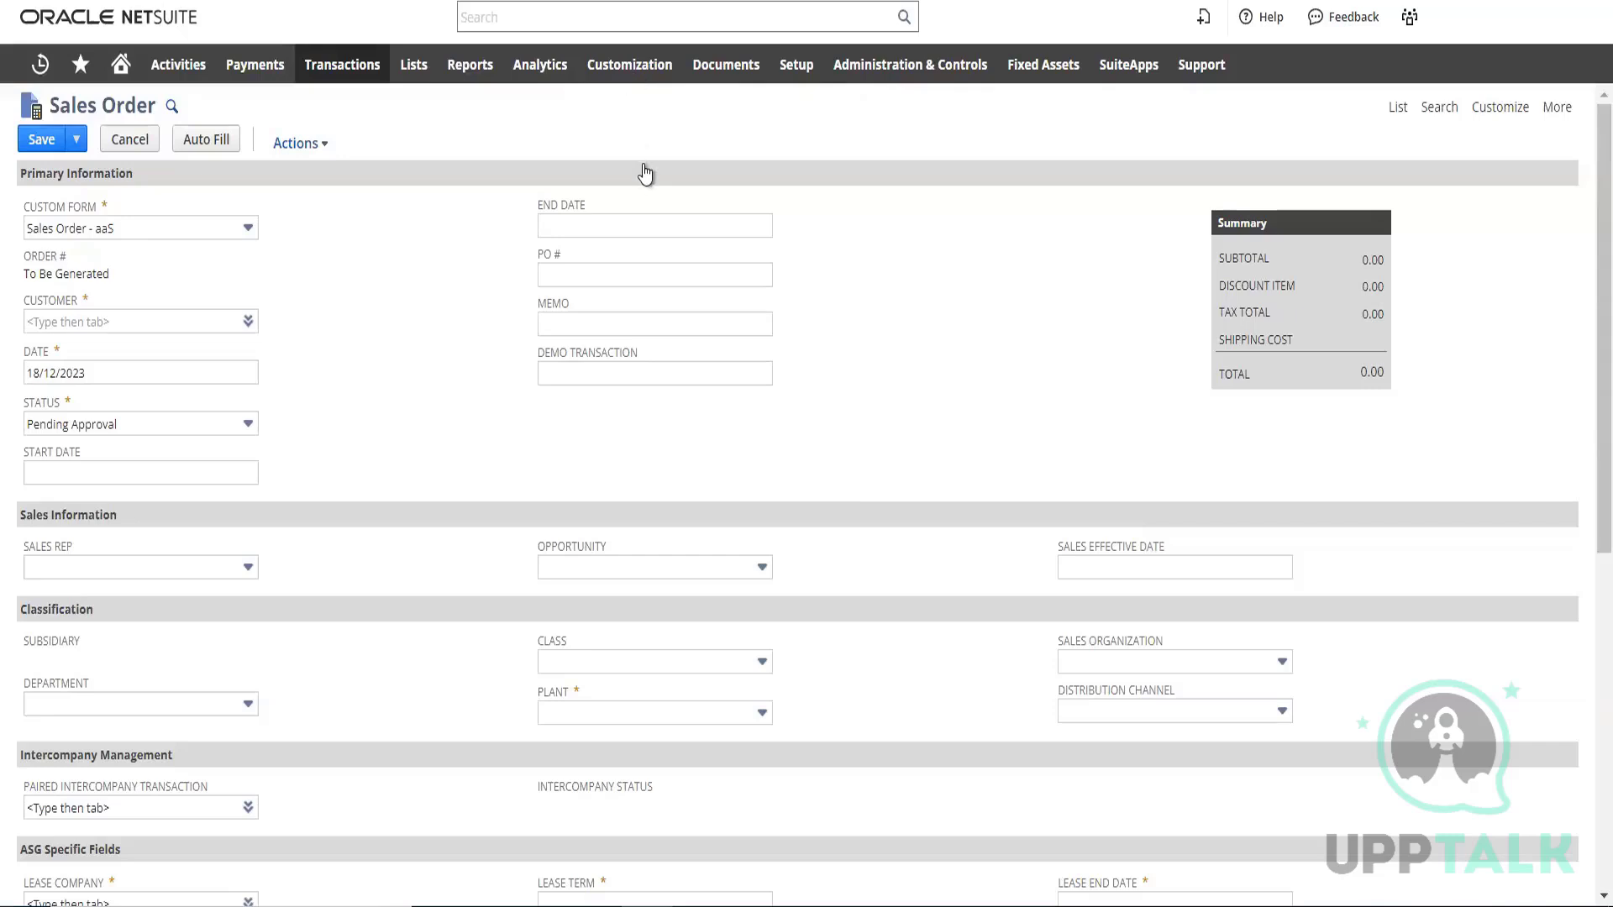
Leave the unsaved sales order and start a new custom record type
{"action": "mouse_move", "coordinate": [641, 71]}
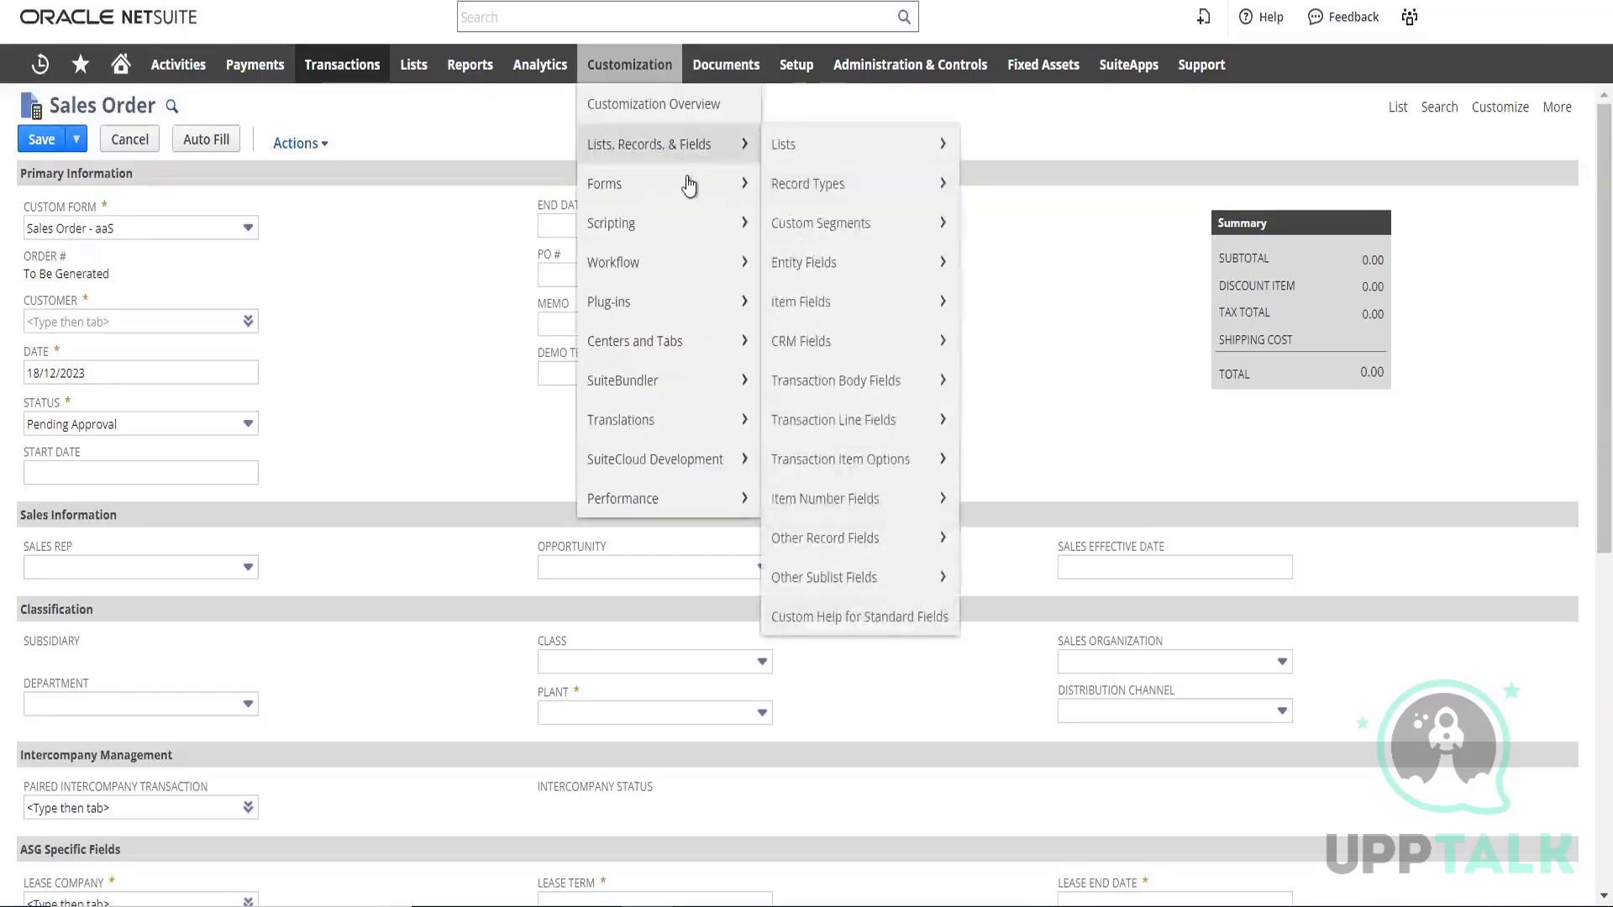
{"action": "mouse_move", "coordinate": [680, 144]}
{"action": "mouse_move", "coordinate": [883, 197]}
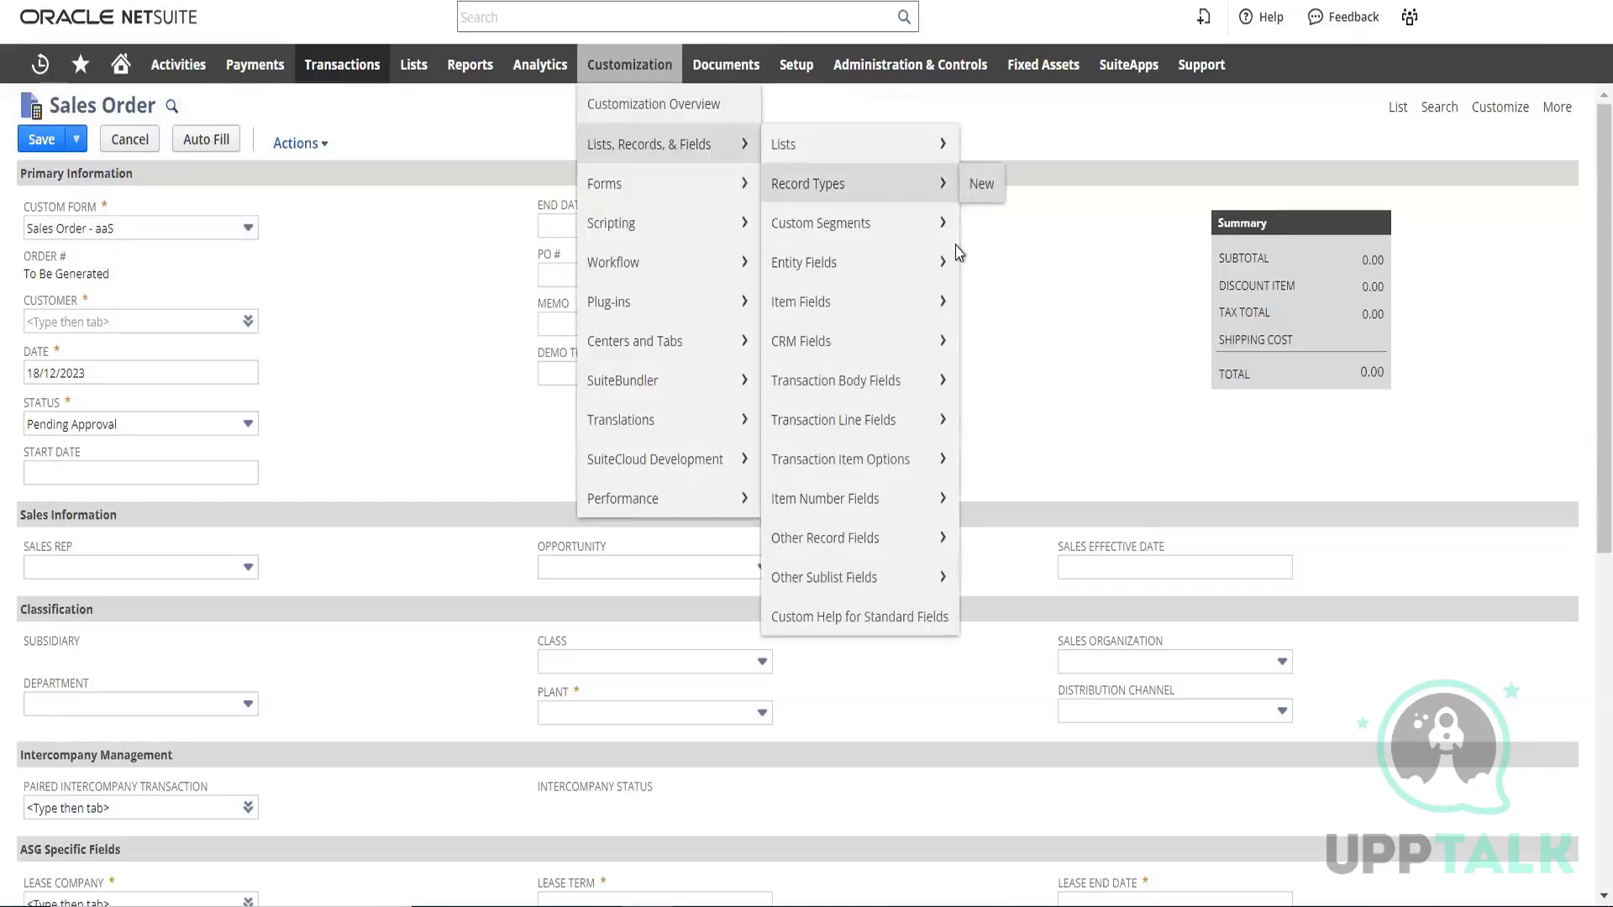
{"action": "left_click", "coordinate": [900, 116]}
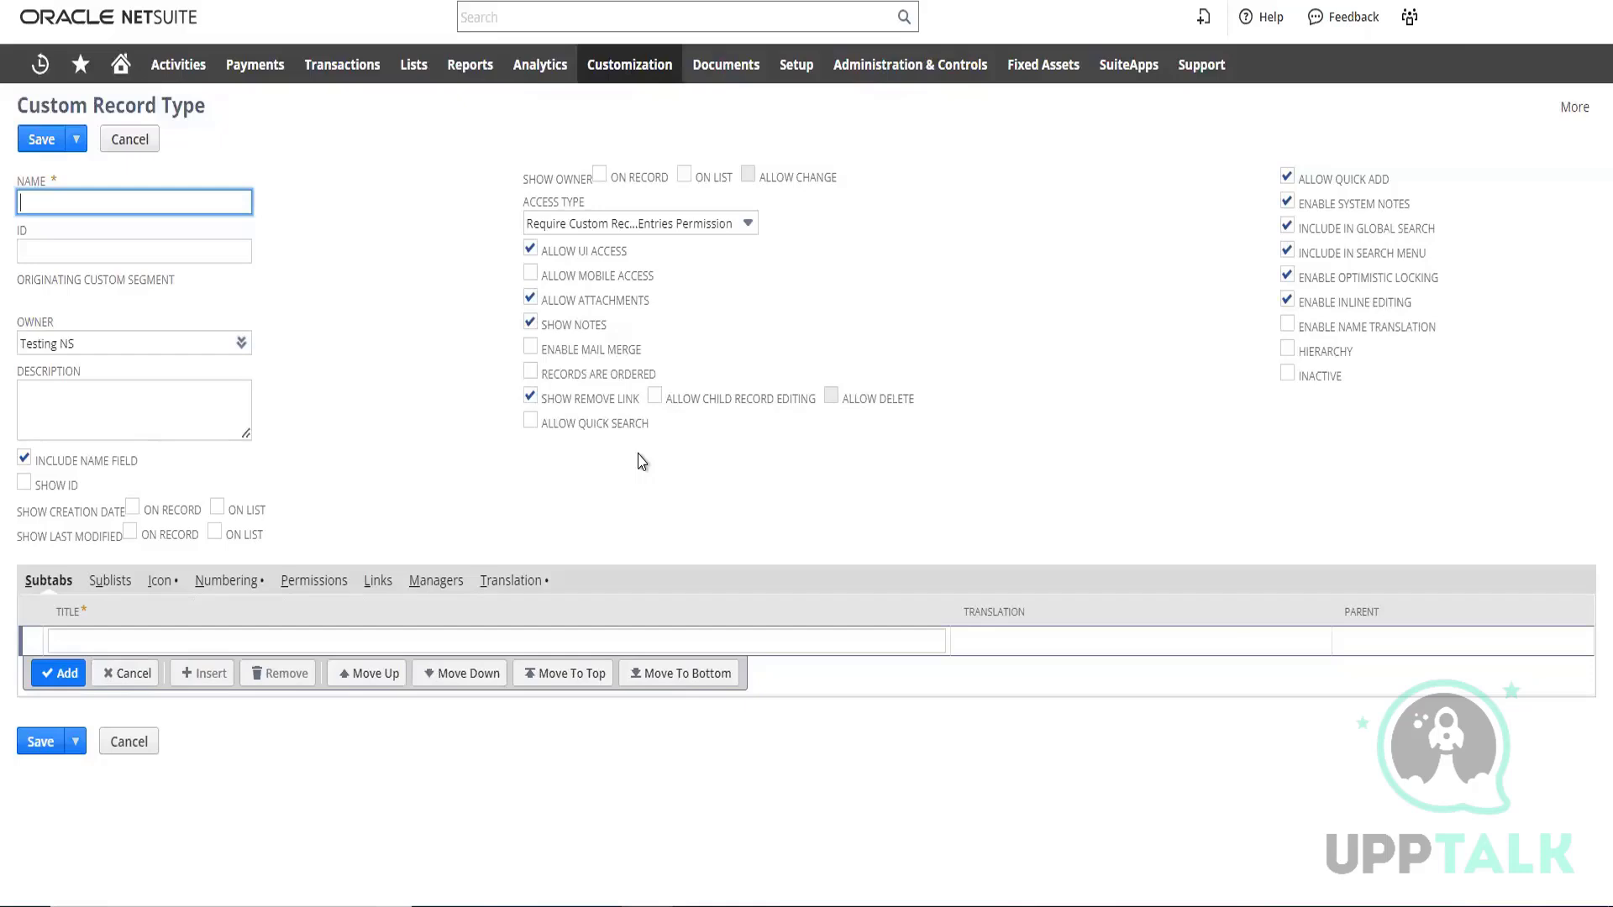
Name the new custom record type stationary
{"action": "left_click", "coordinate": [647, 458]}
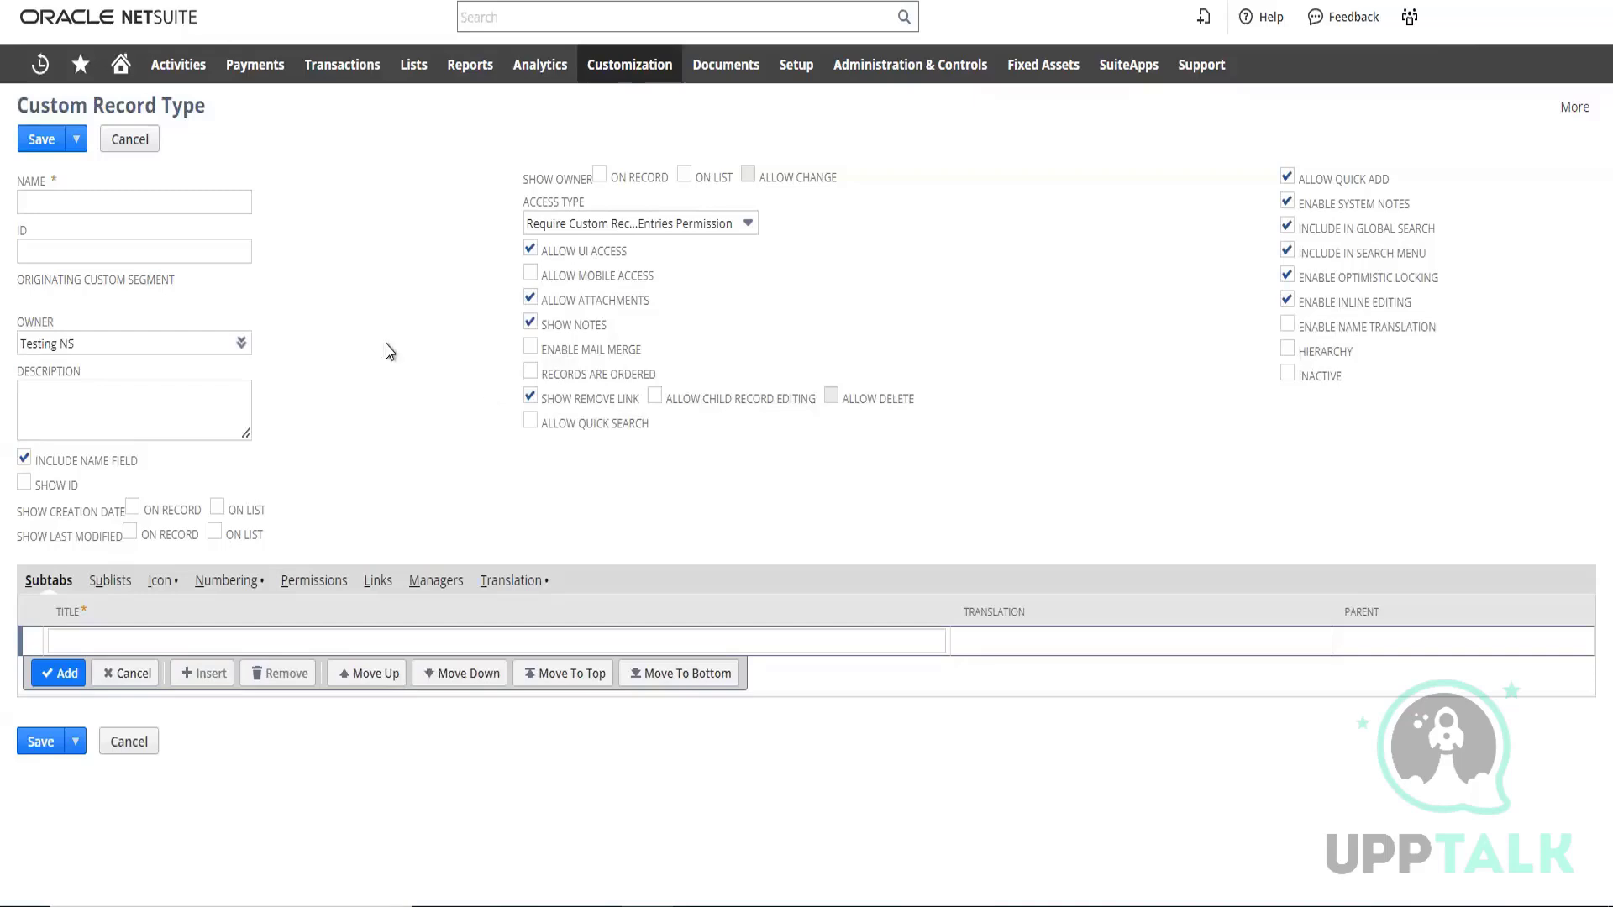
{"action": "left_click", "coordinate": [167, 198]}
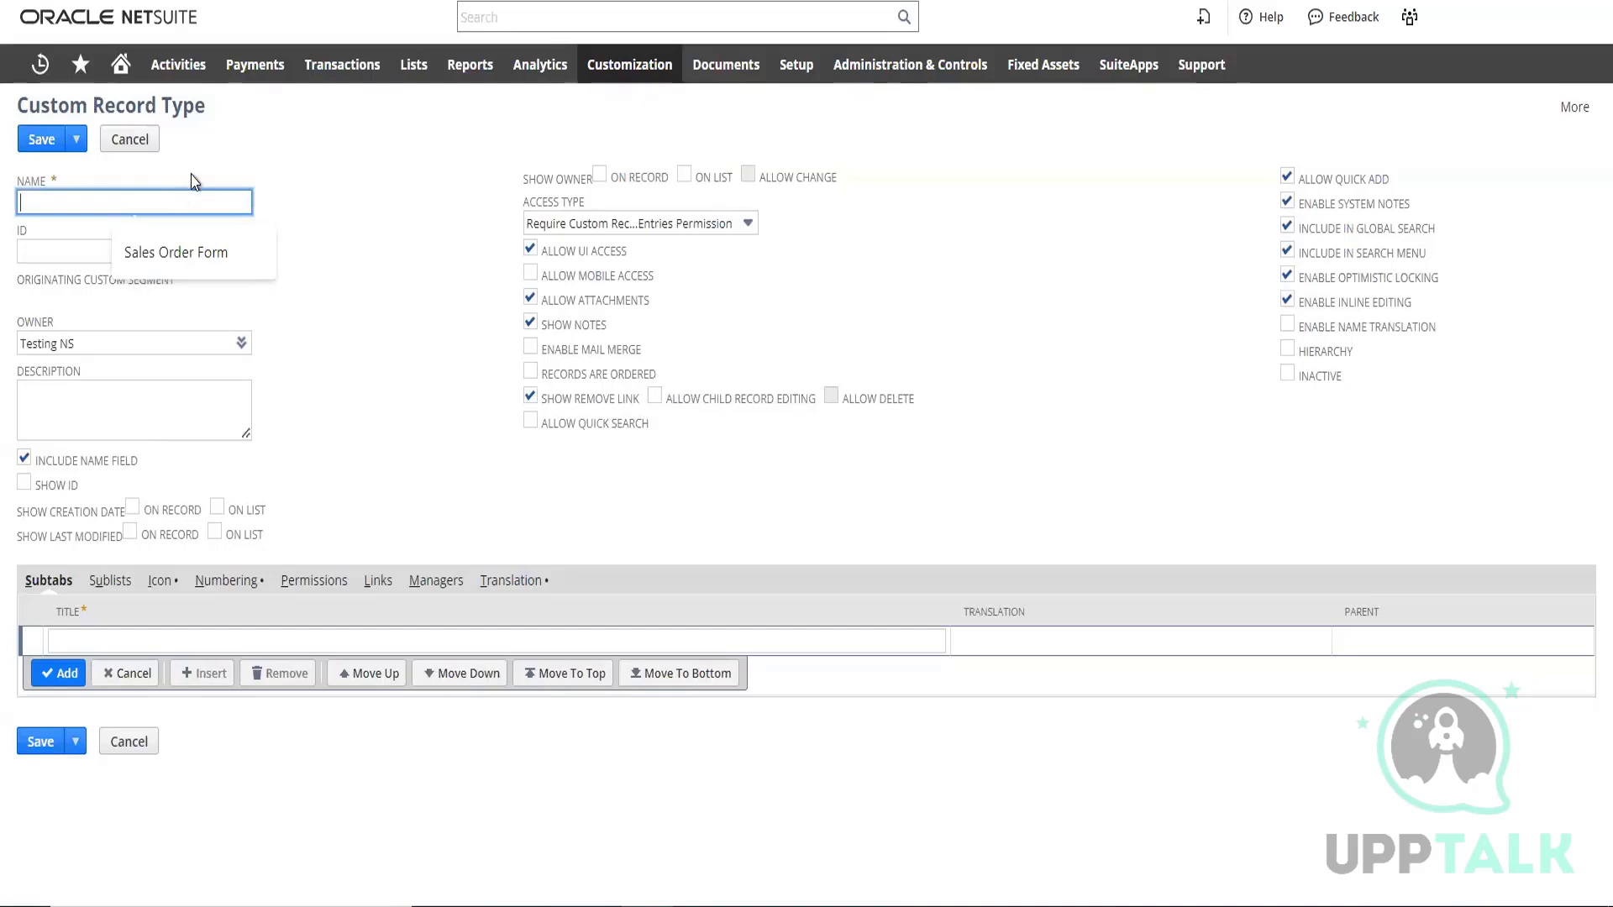
{"action": "mouse_move", "coordinate": [1485, 40]}
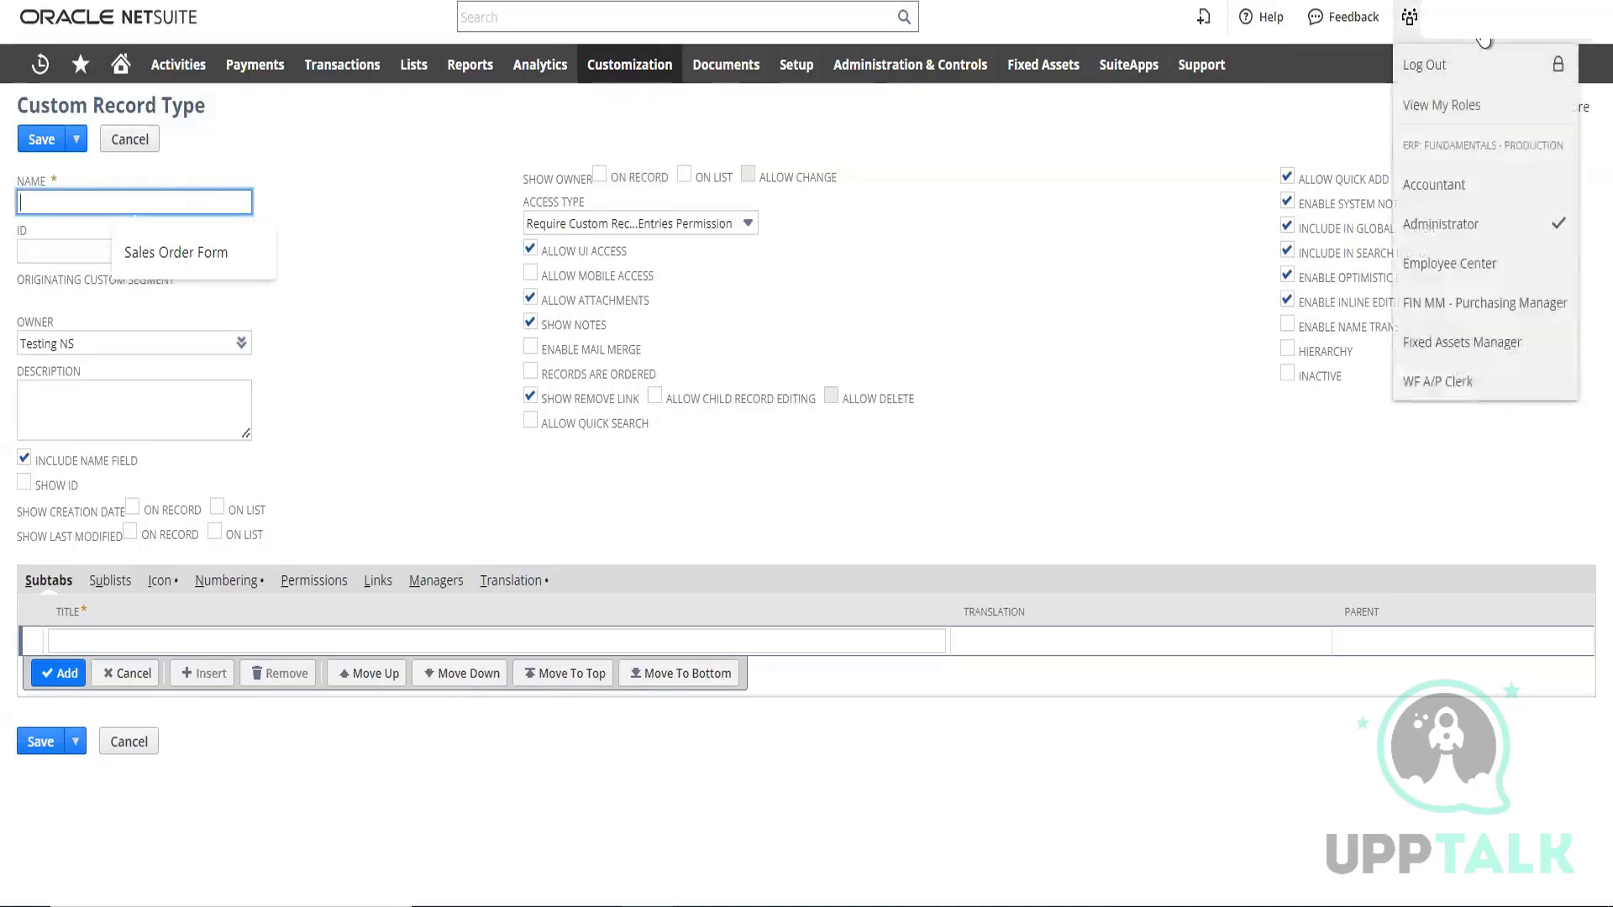
{"action": "left_click", "coordinate": [362, 181]}
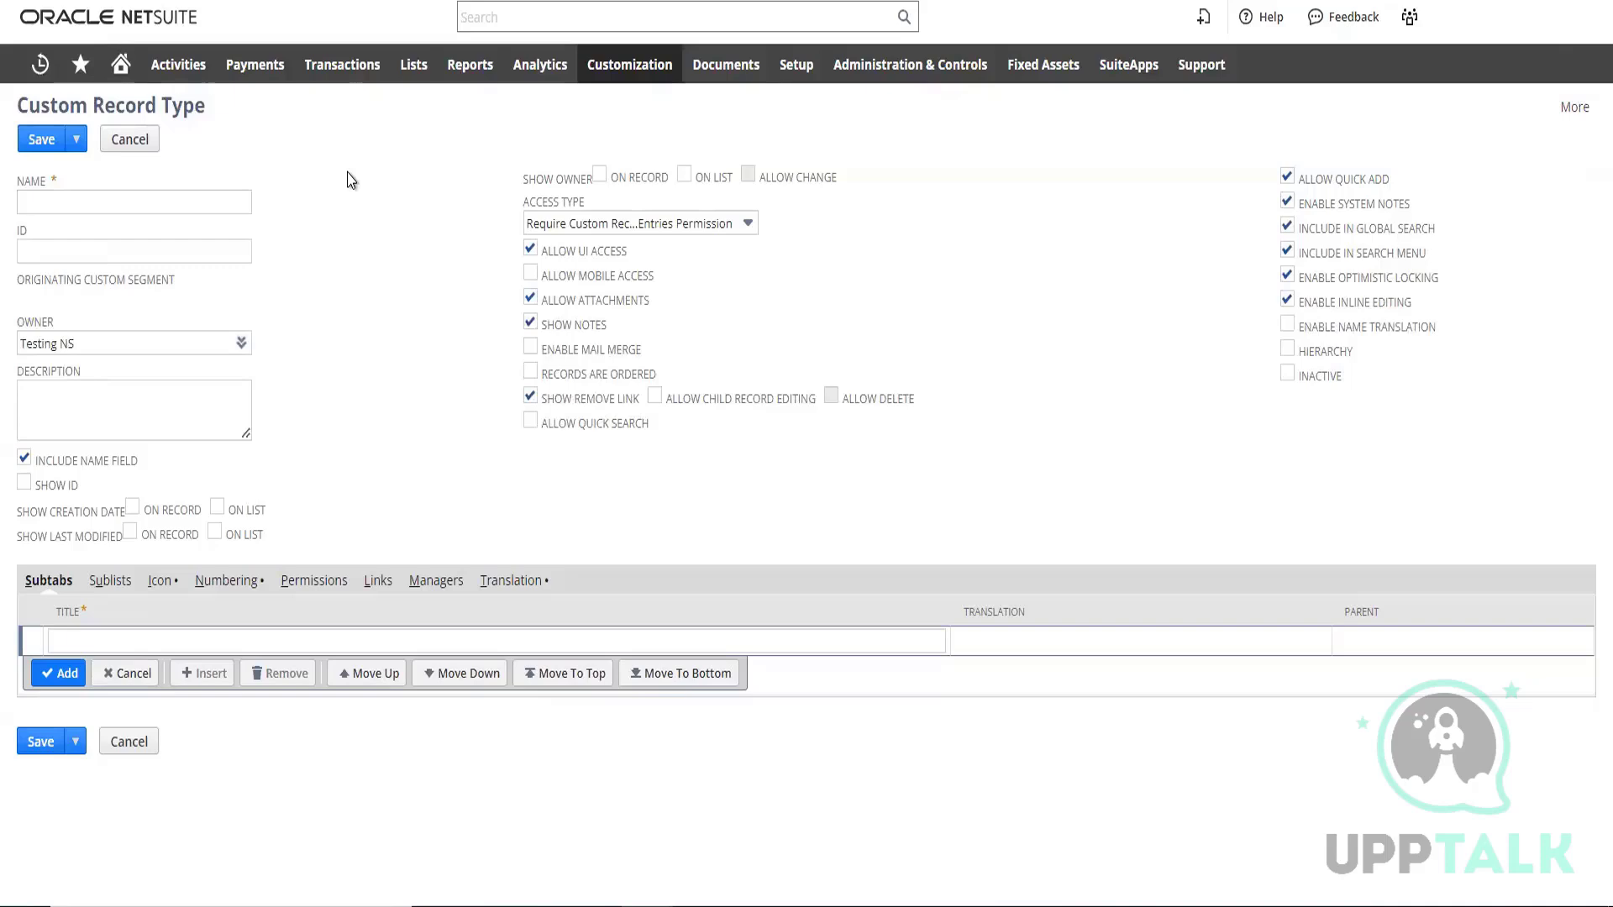
{"action": "left_click", "coordinate": [217, 202]}
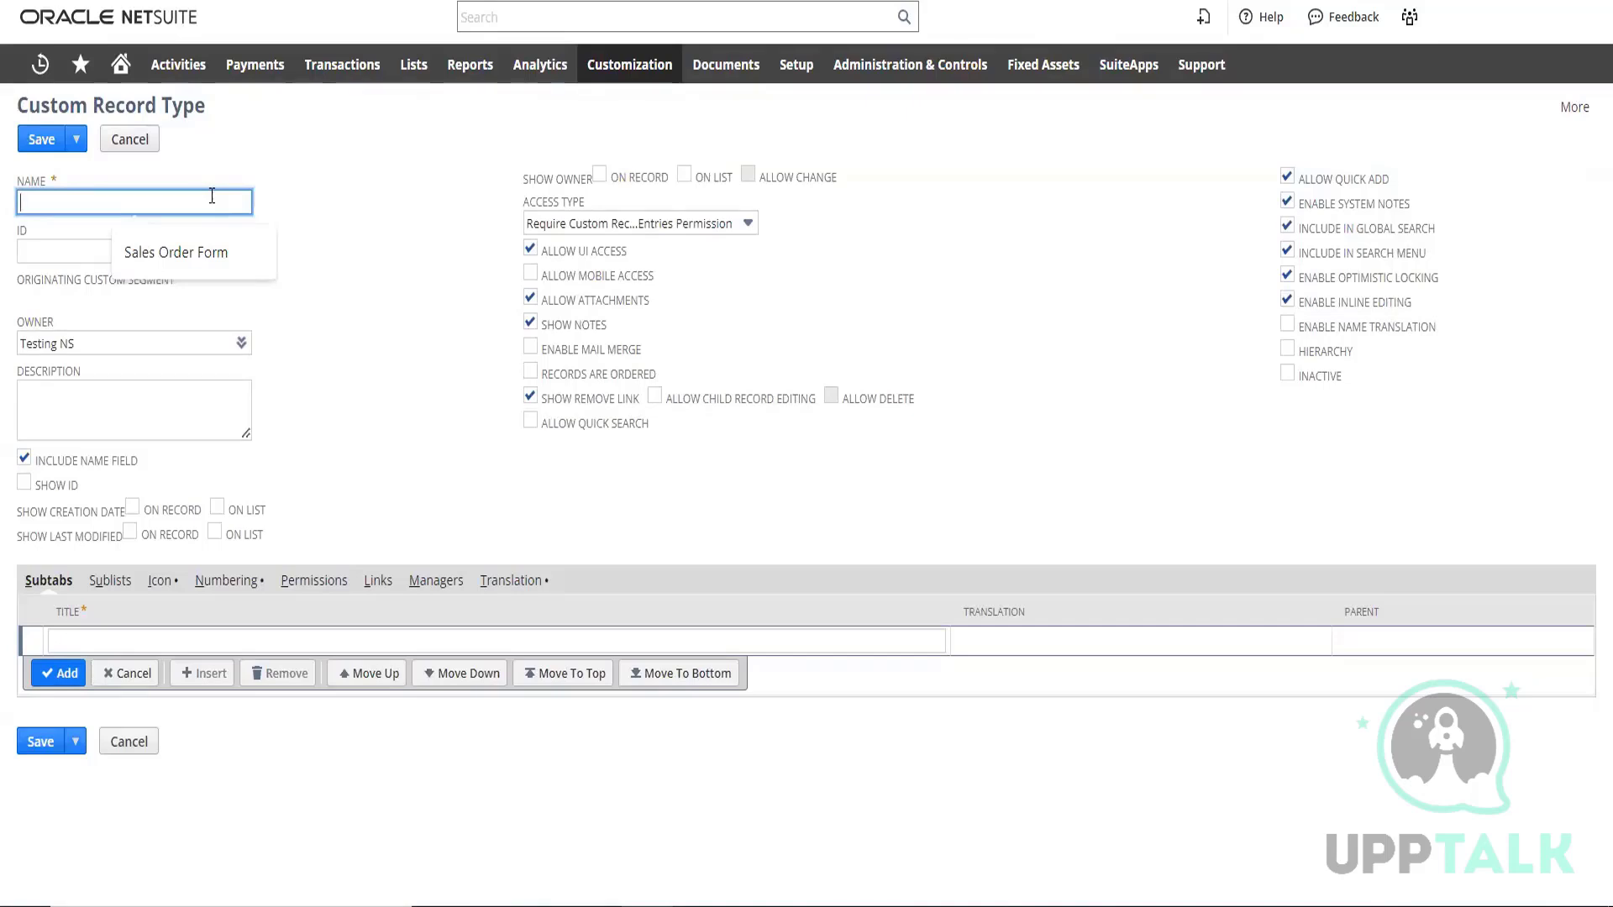
{"action": "type", "text": "st"}
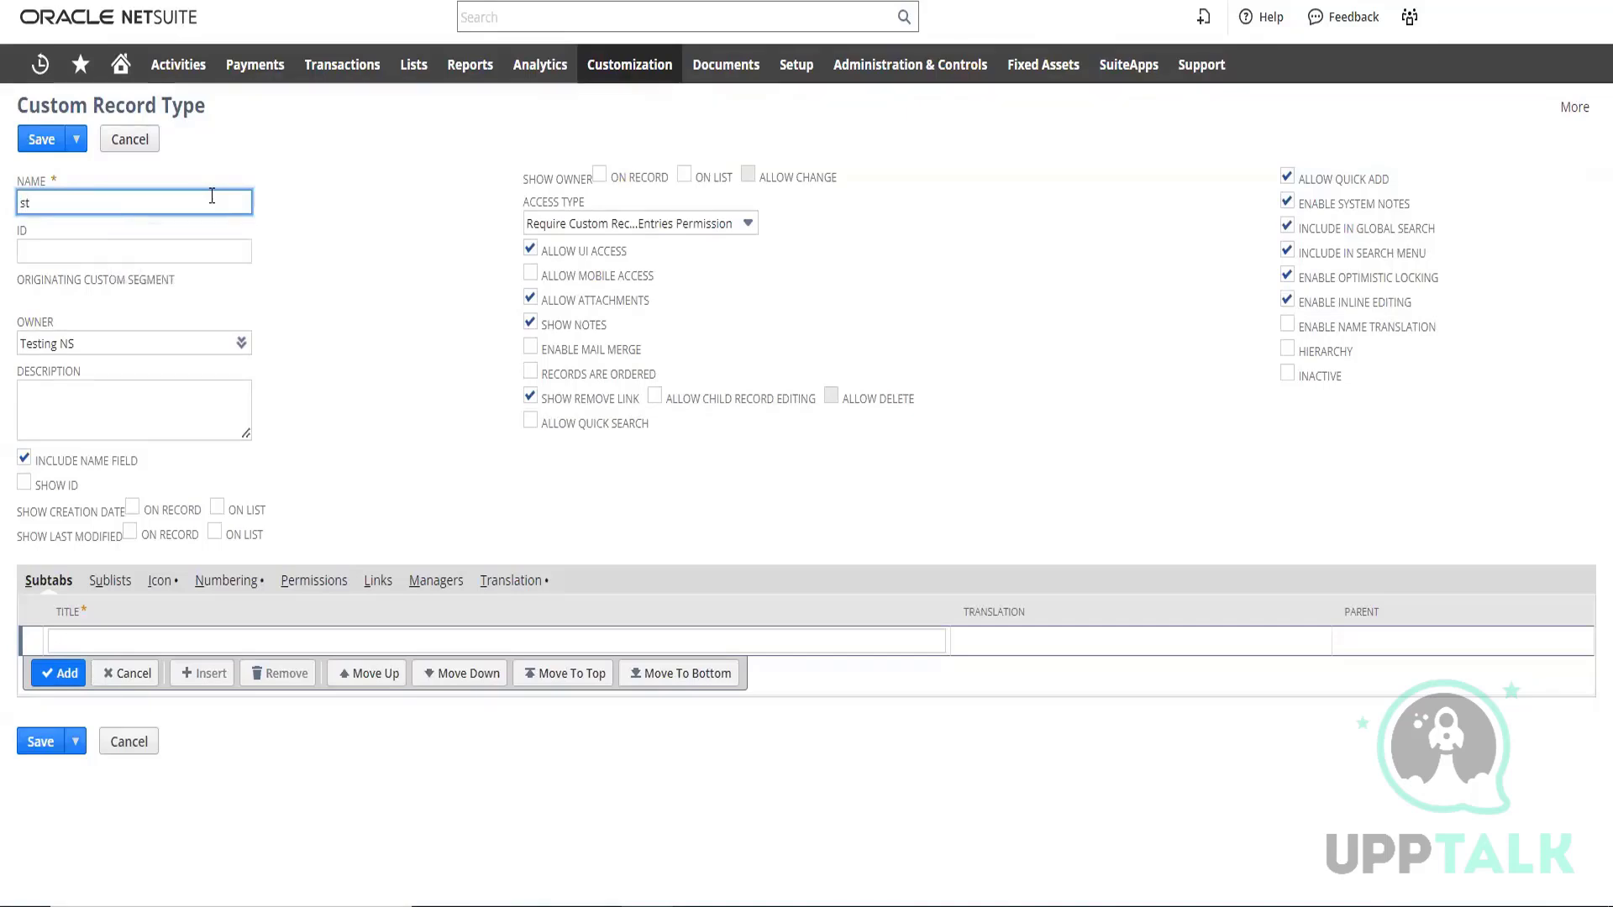
{"action": "type", "text": "atio"}
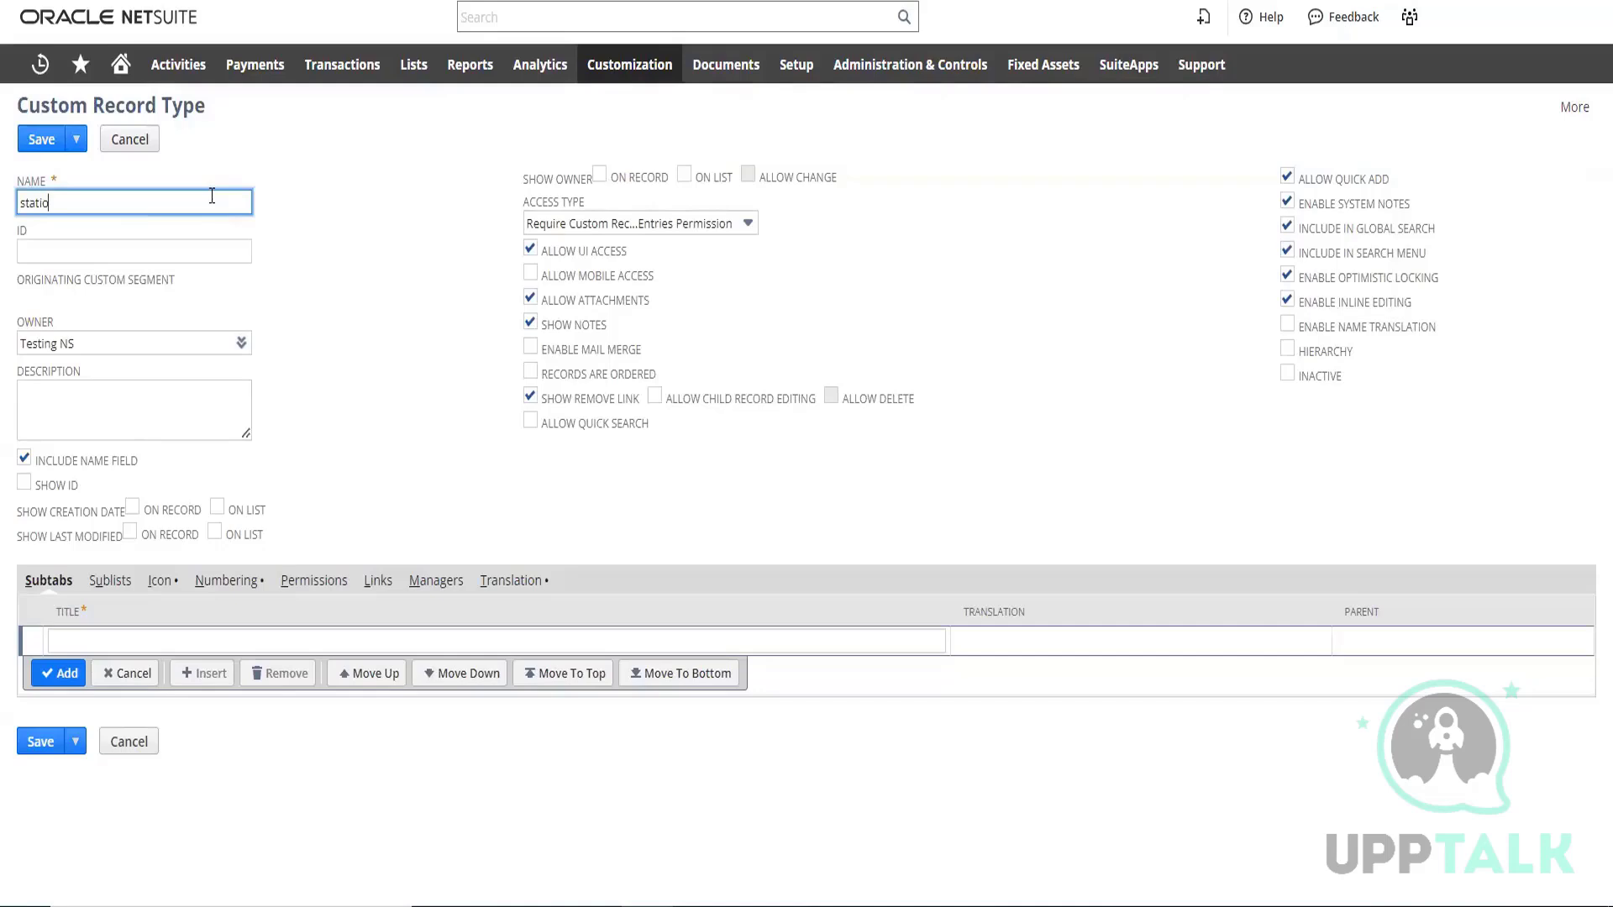
{"action": "type", "text": "nary"}
{"action": "left_click", "coordinate": [336, 210]}
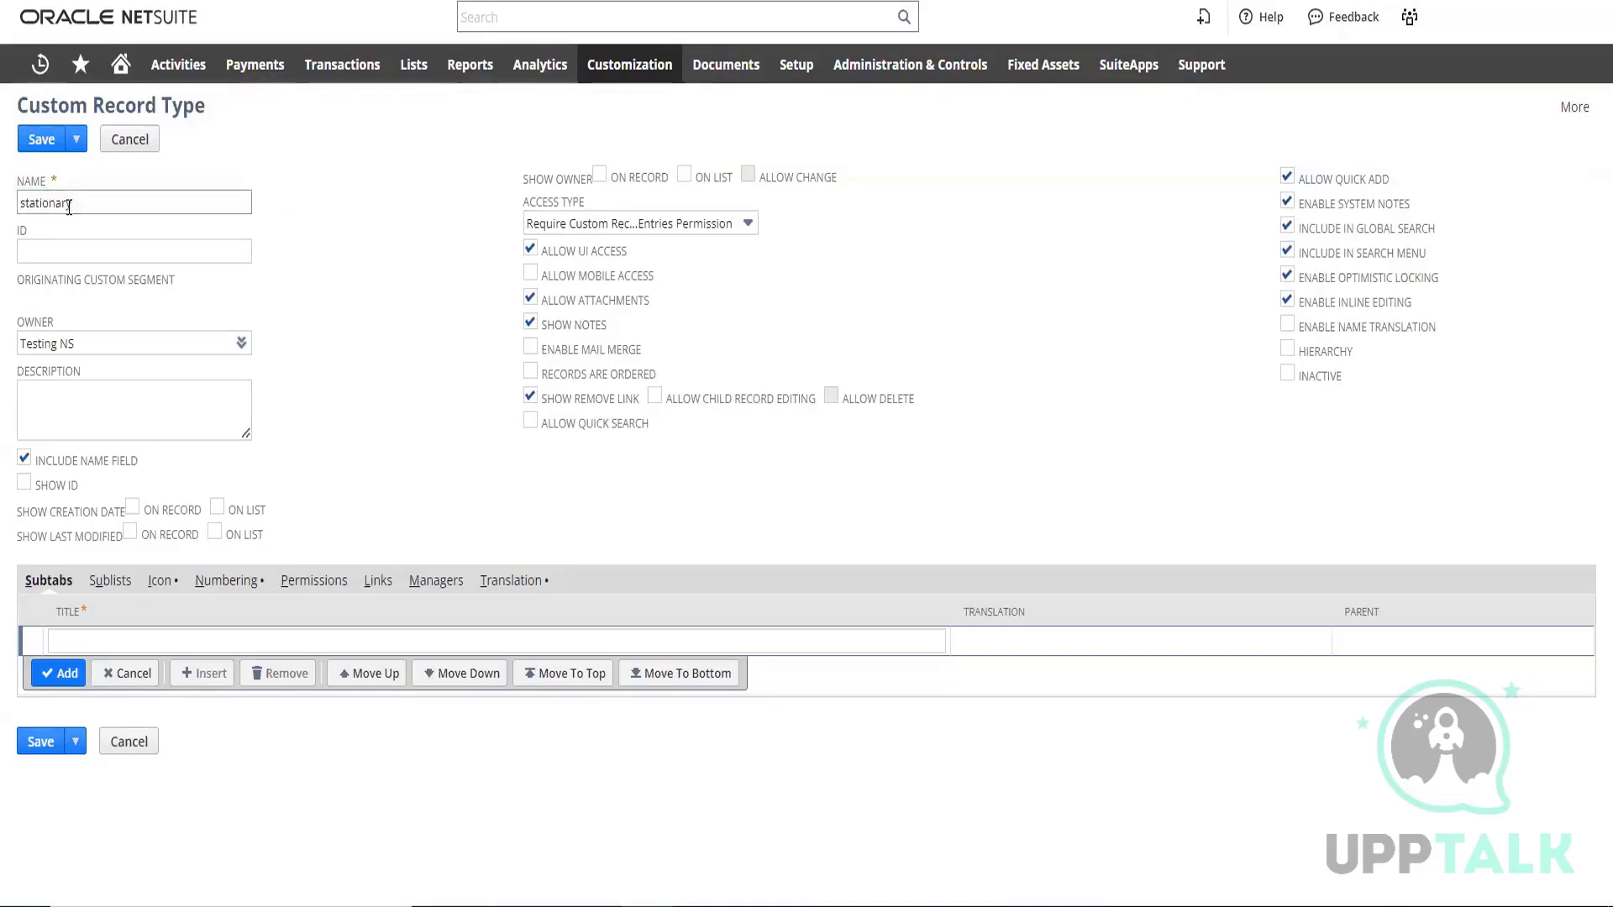
Copy the record type's name into its ID and prefix it with an underscore, giving _stationary
{"action": "left_click_drag", "start_coordinate": [77, 202], "coordinate": [21, 203]}
{"action": "key", "text": "ctrl+c"}
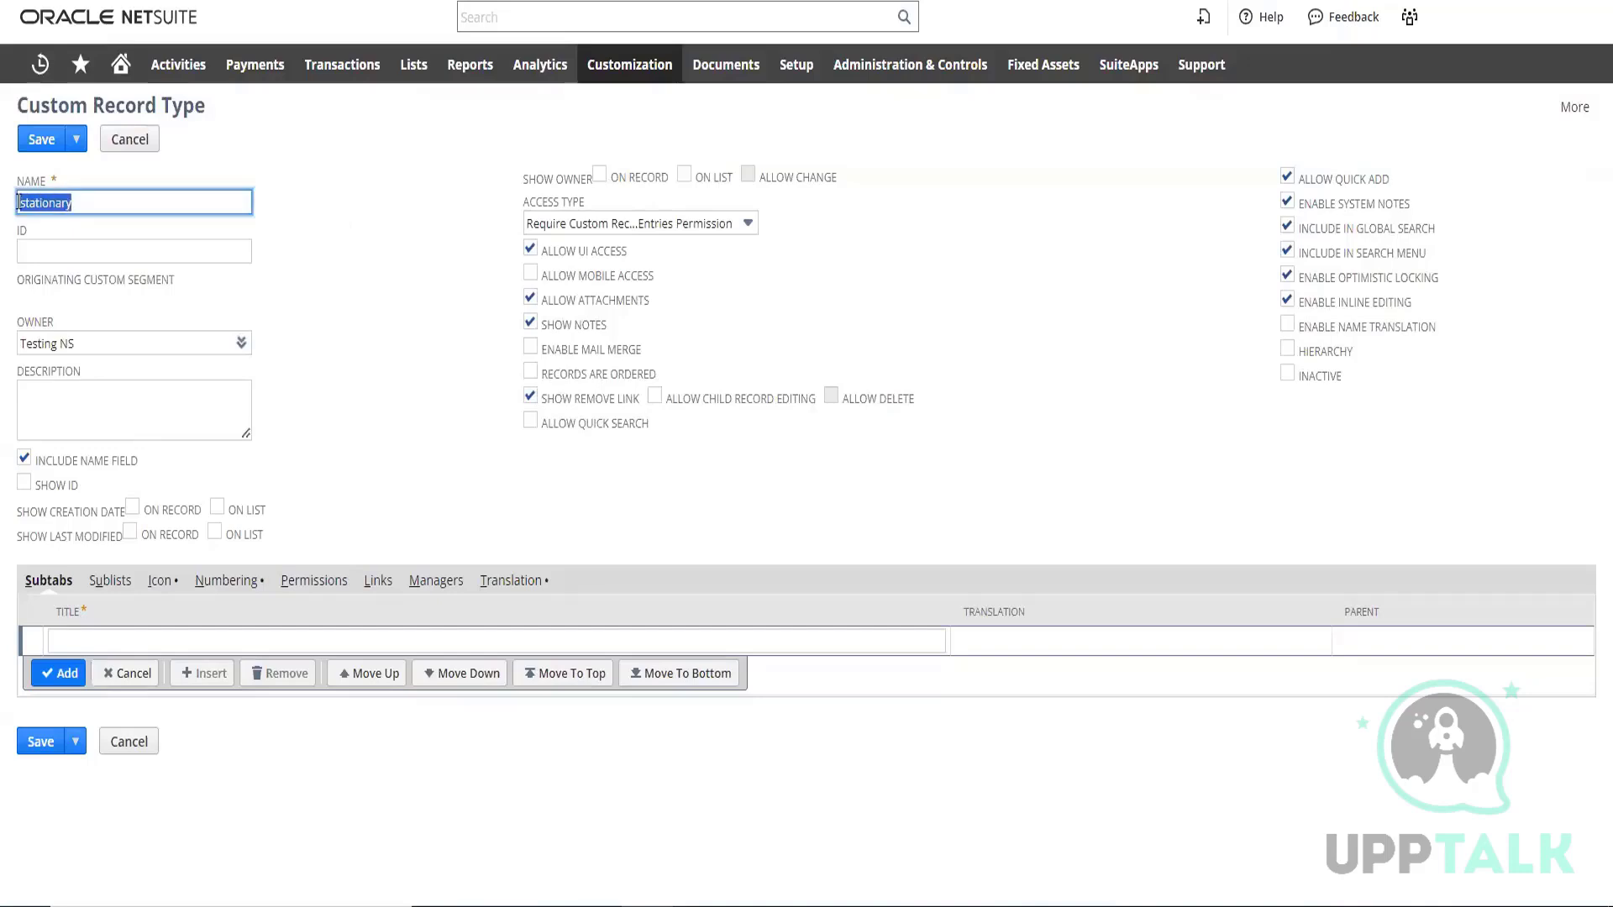
{"action": "left_click", "coordinate": [99, 252]}
{"action": "key", "text": "ctrl+v"}
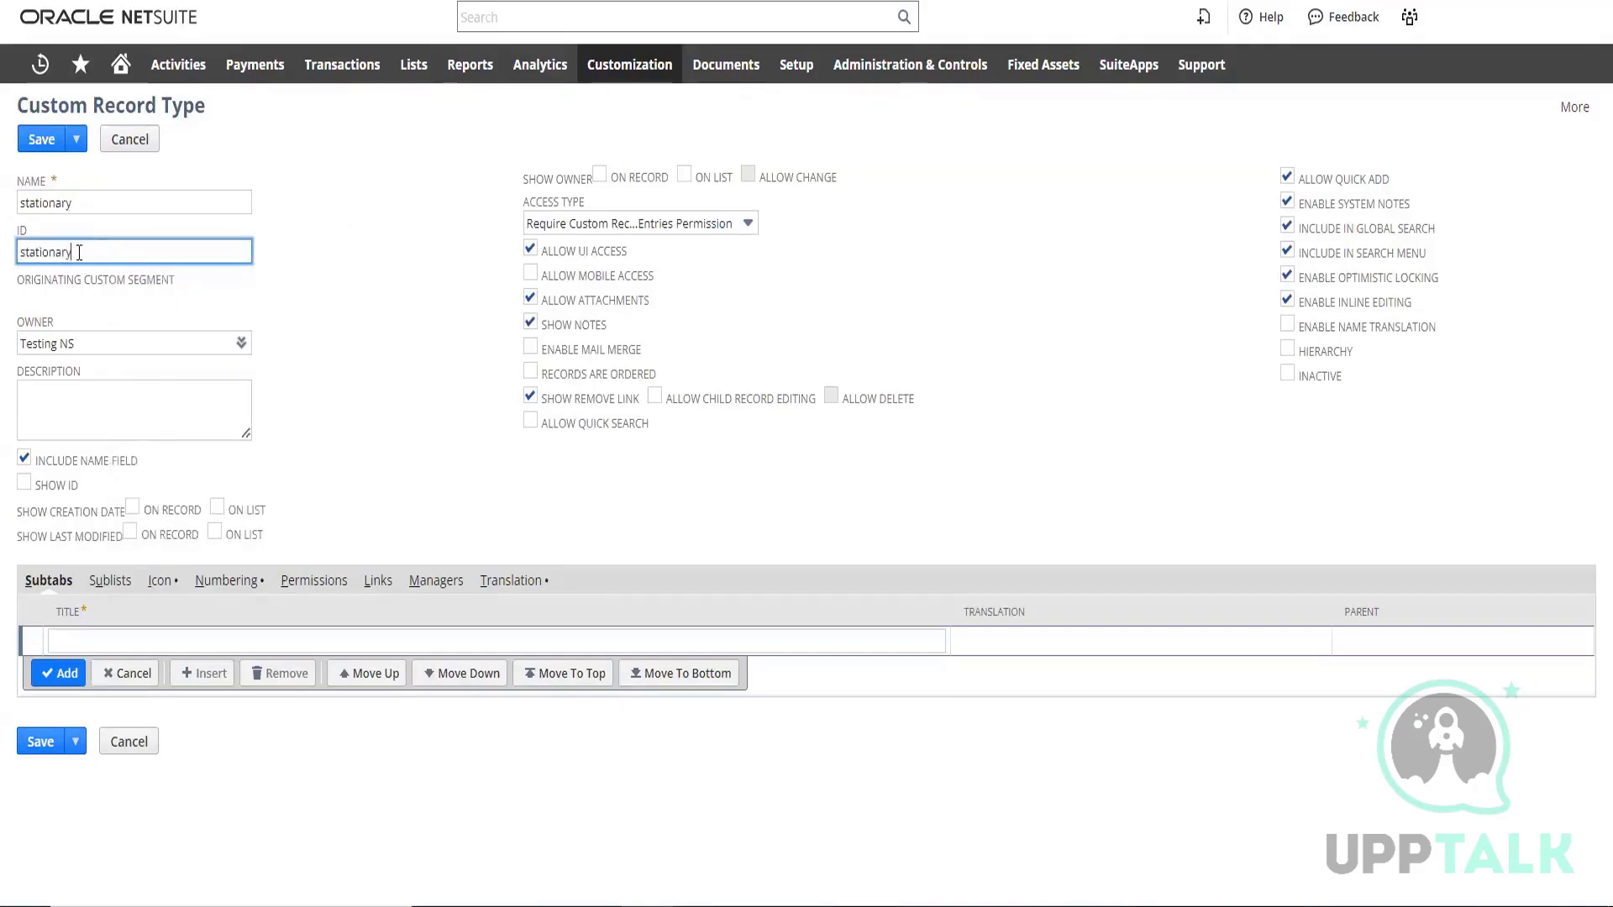
{"action": "key", "text": "Home"}
{"action": "type", "text": "-"}
{"action": "key", "text": "BackSpace"}
{"action": "type", "text": "_"}
{"action": "left_click", "coordinate": [427, 307]}
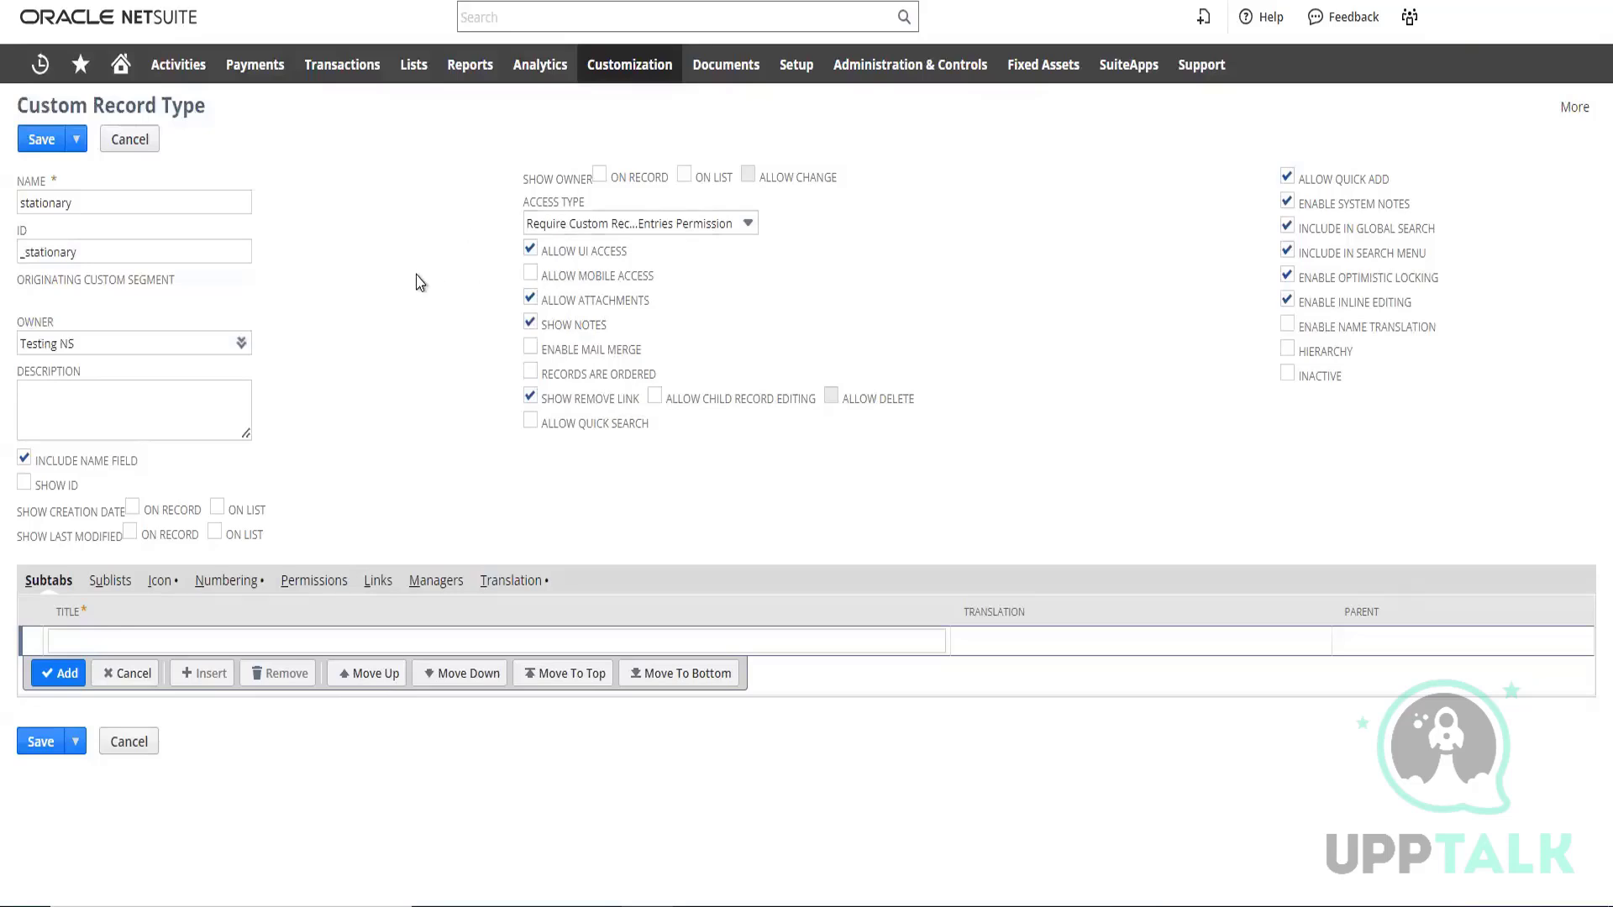
Describe the record type as "for demo purpose" and save it
{"action": "left_click", "coordinate": [140, 398]}
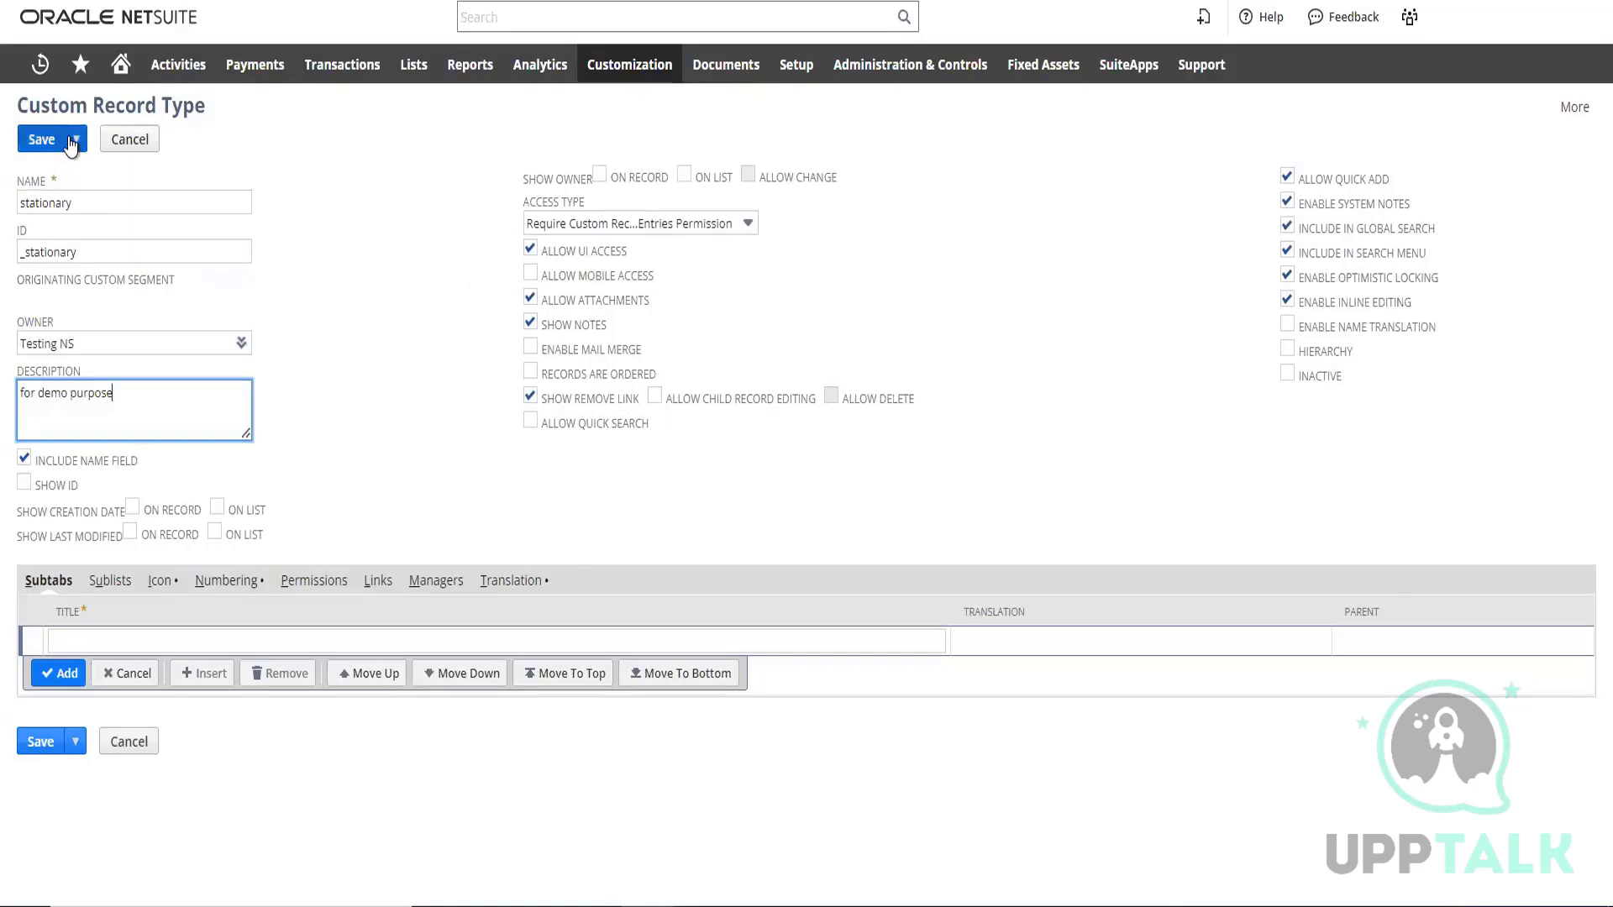
{"action": "left_click", "coordinate": [47, 145]}
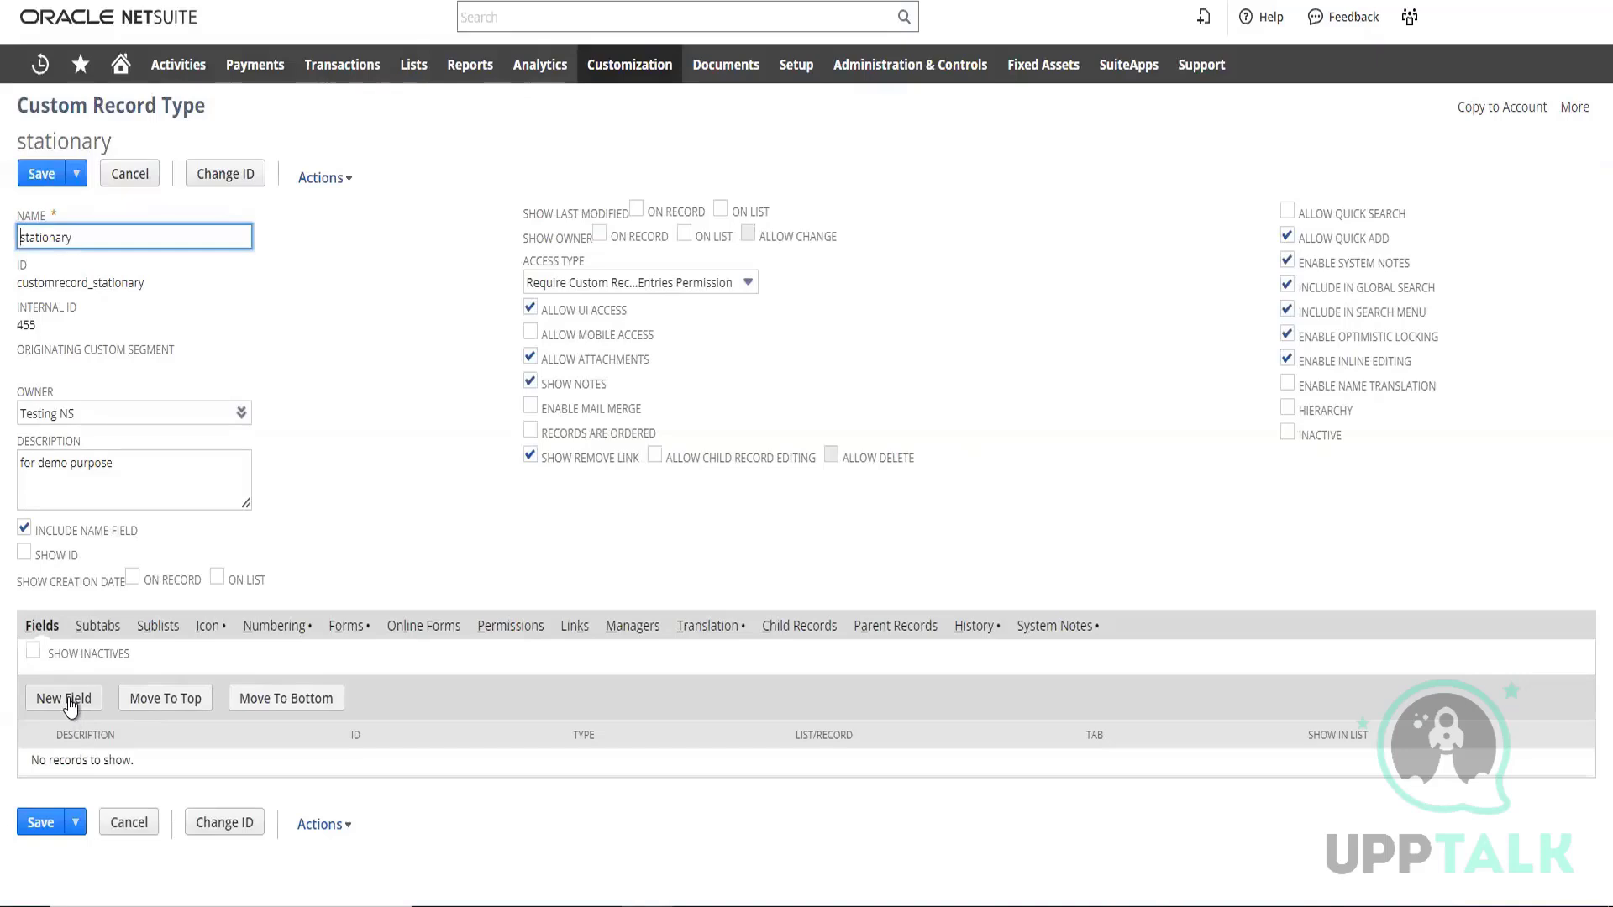
Start a new field on the stationary record type and label it demo item
{"action": "left_click", "coordinate": [71, 706]}
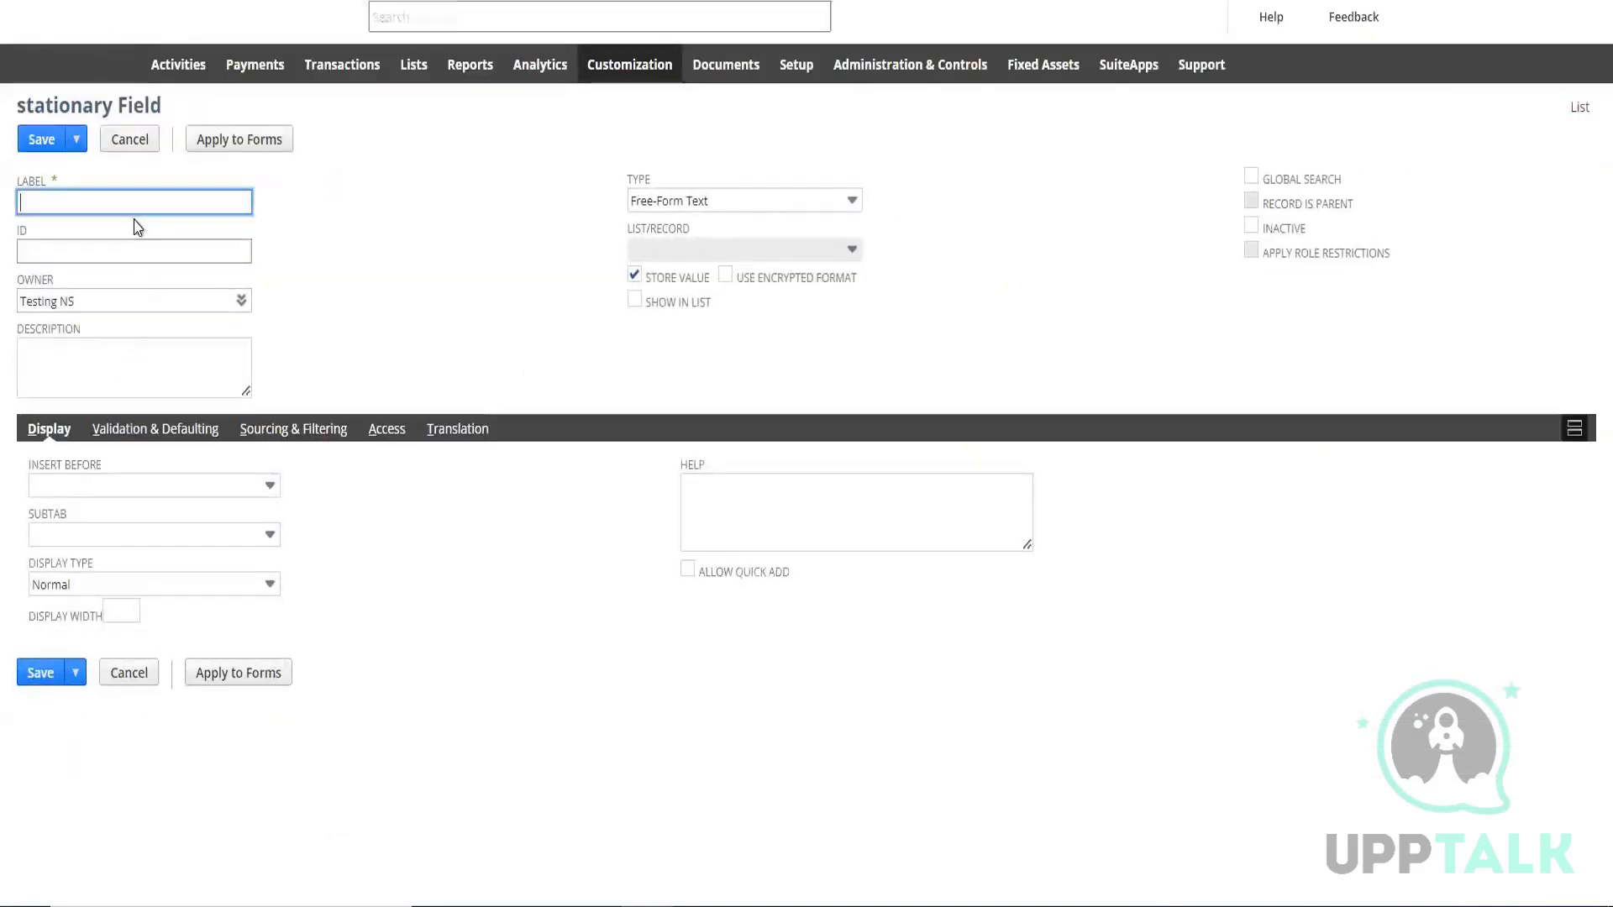
{"action": "left_click", "coordinate": [134, 202]}
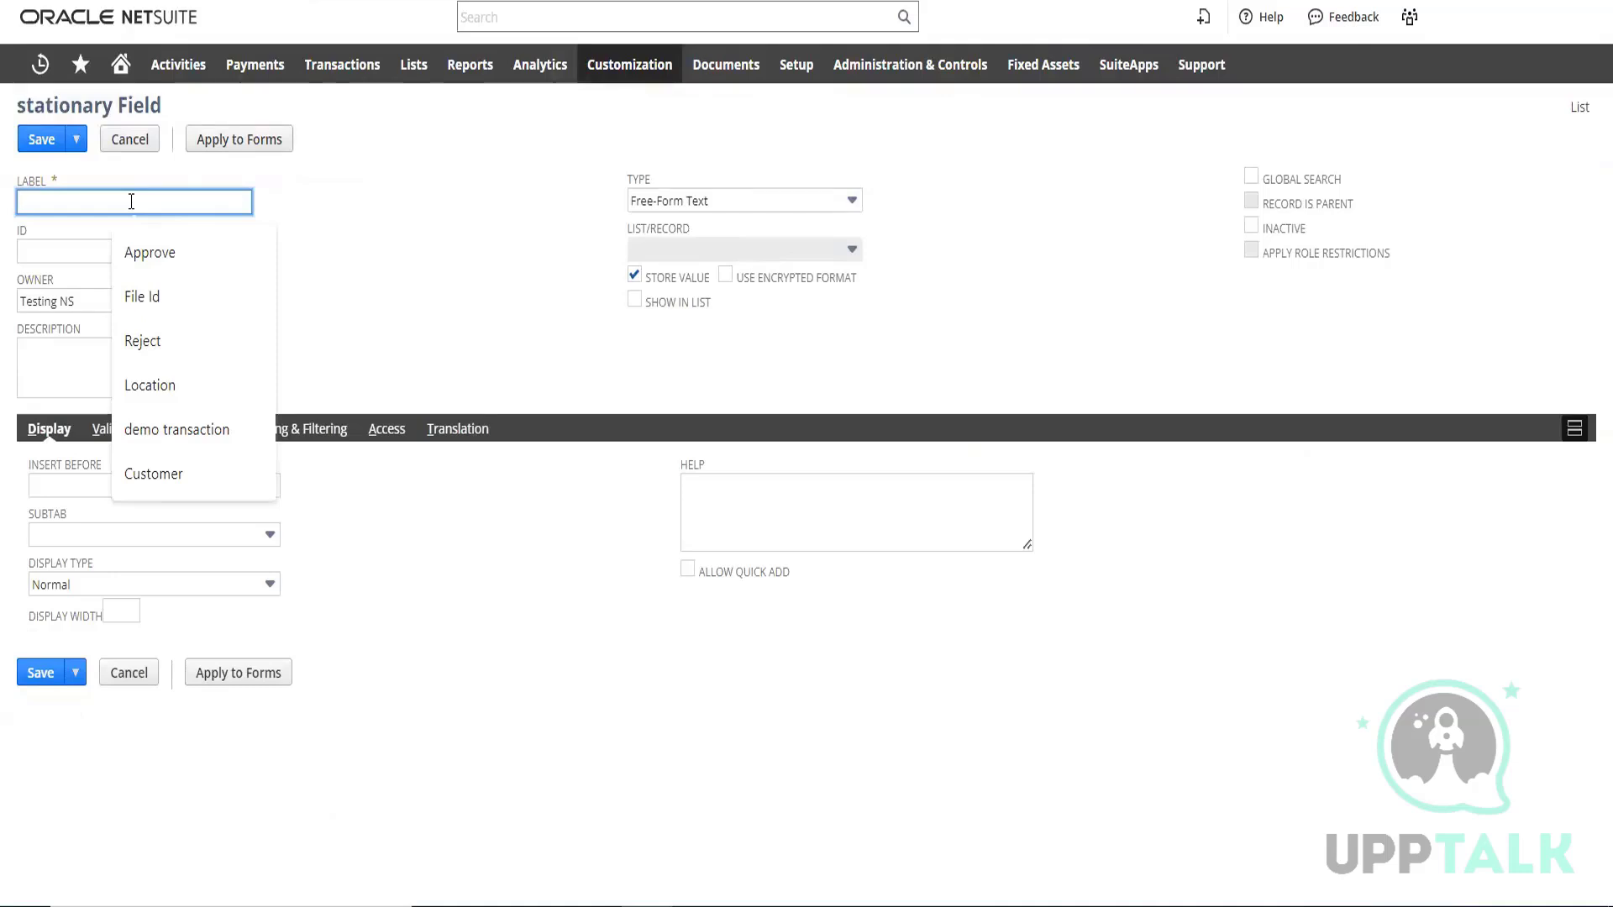
{"action": "type", "text": "de"}
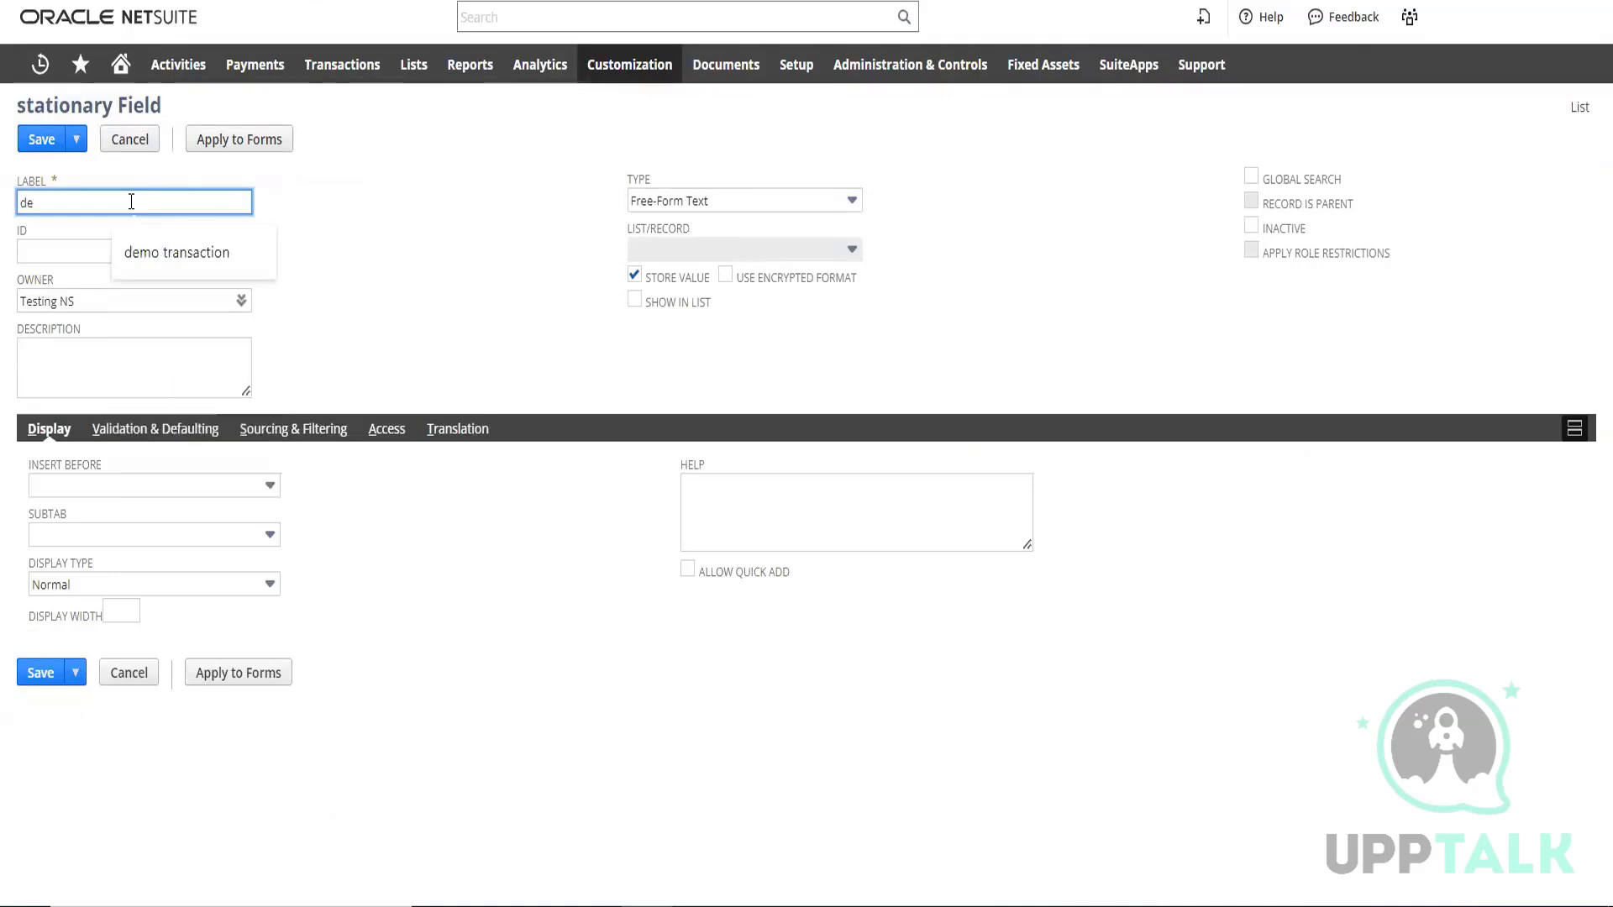
{"action": "type", "text": "mo"}
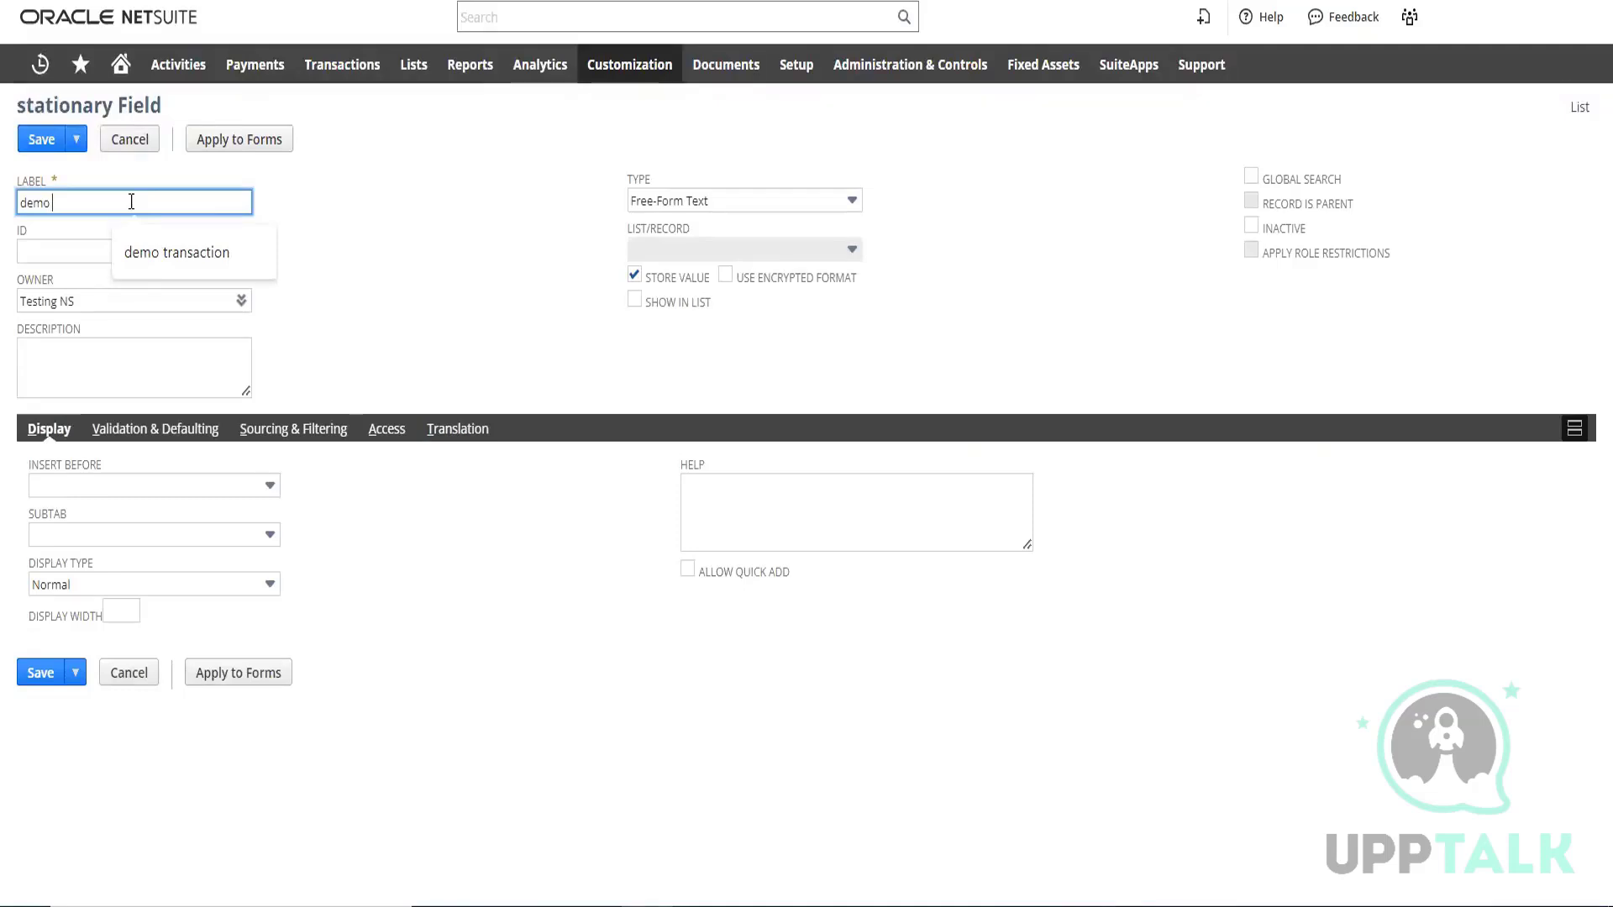
{"action": "type", "text": " ite"}
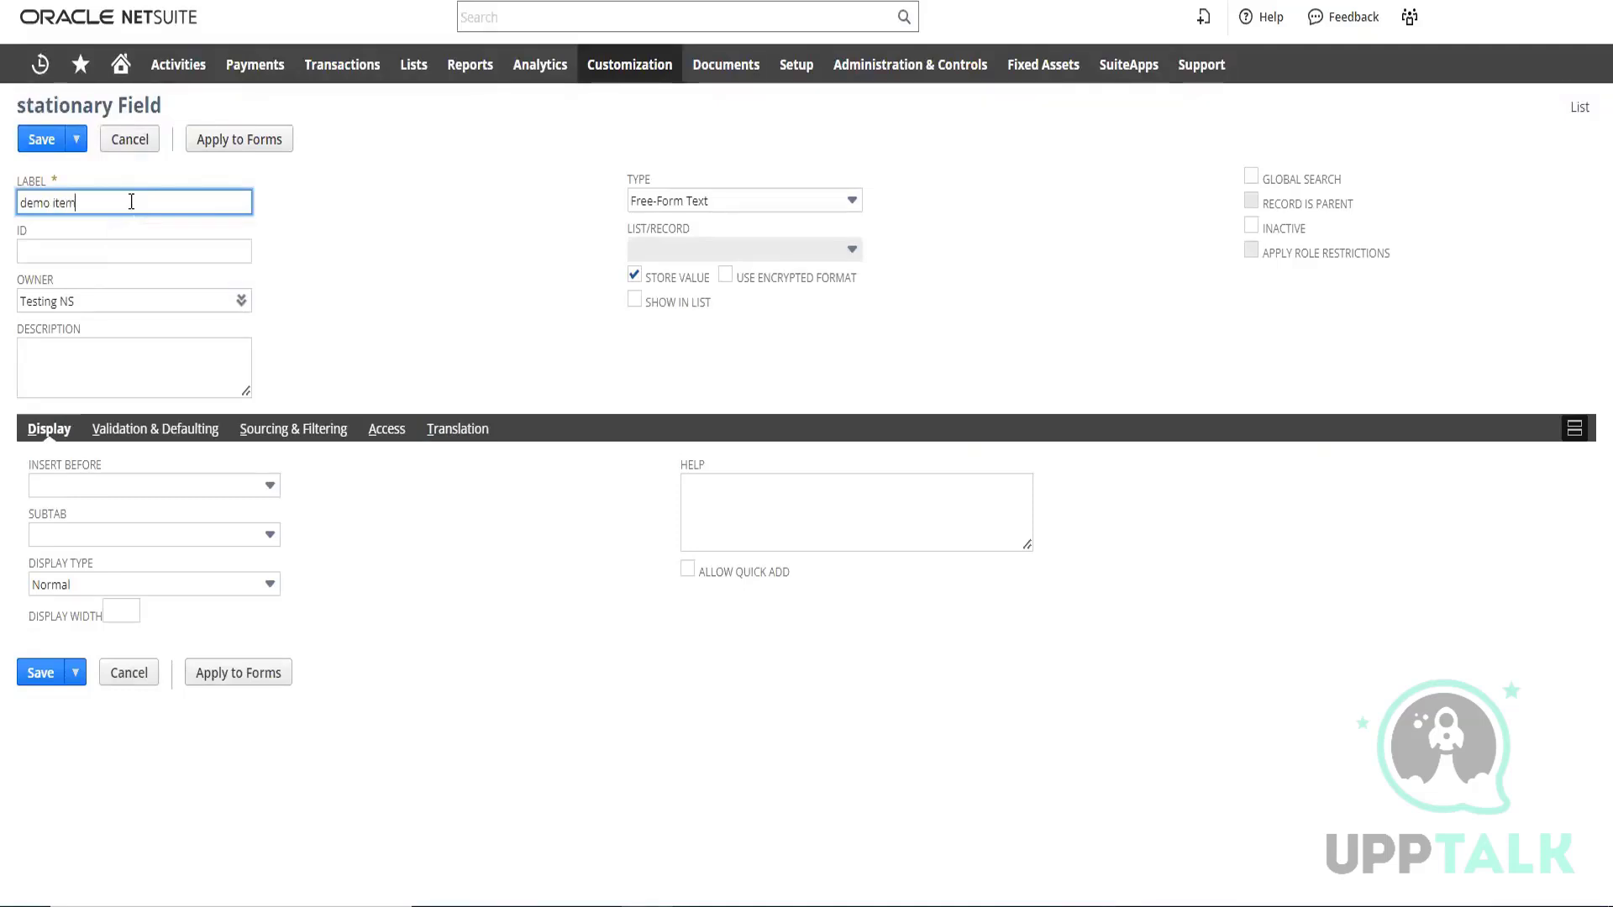
{"action": "type", "text": "m"}
Copy the field's label into its ID, adapt it to _demo_item, and save the field
{"action": "left_click", "coordinate": [359, 253]}
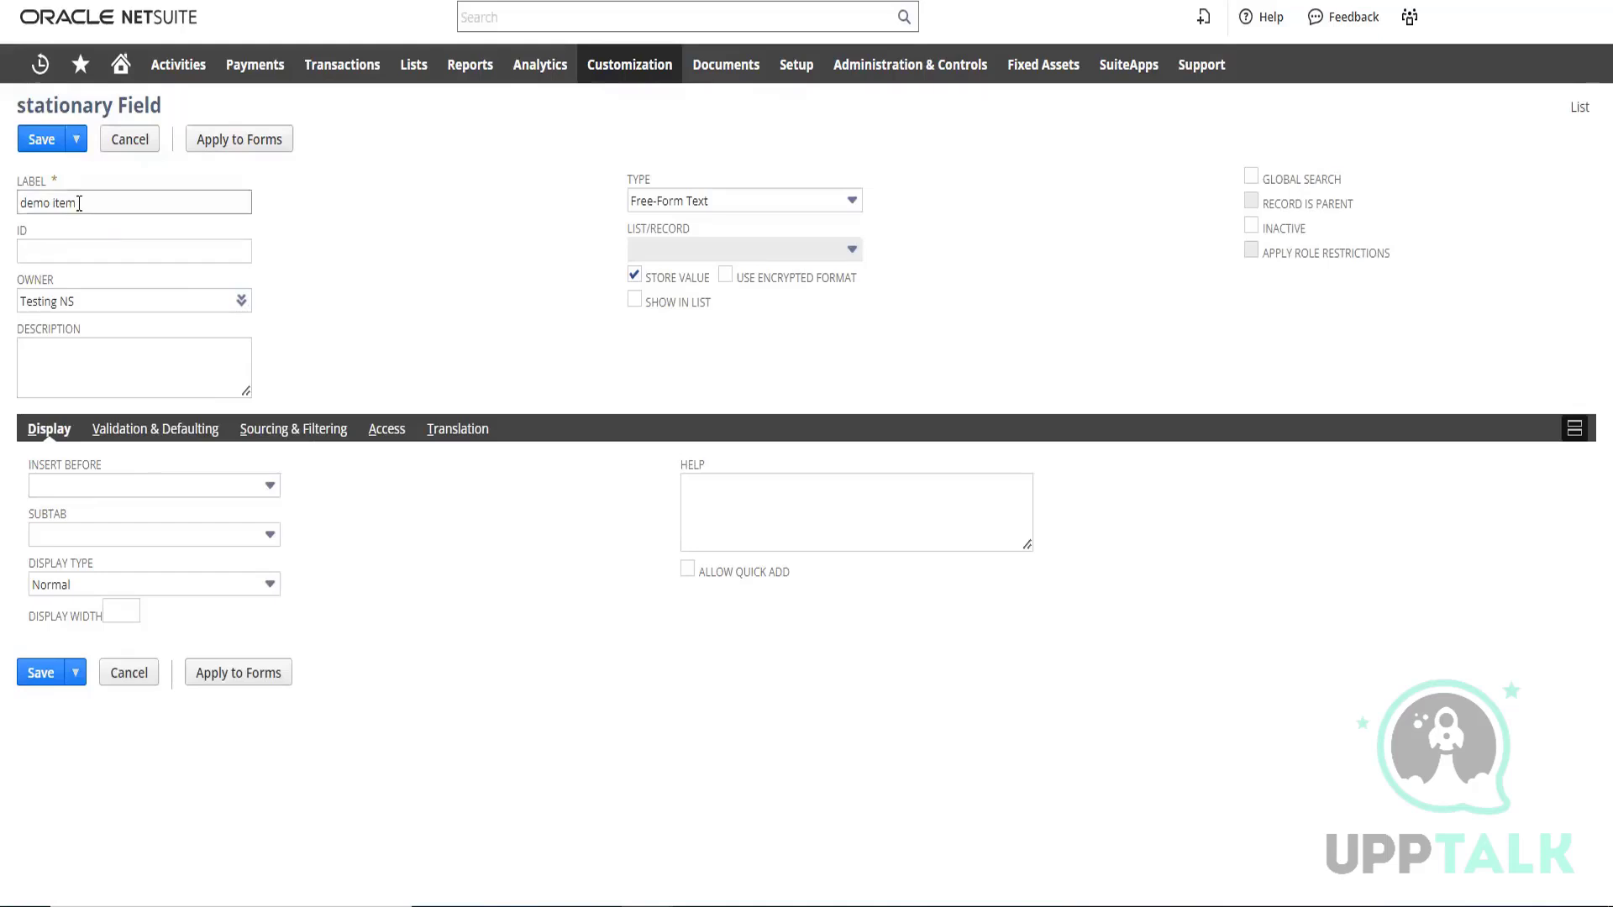
{"action": "left_click_drag", "start_coordinate": [81, 202], "coordinate": [22, 202]}
{"action": "key", "text": "ctrl+c"}
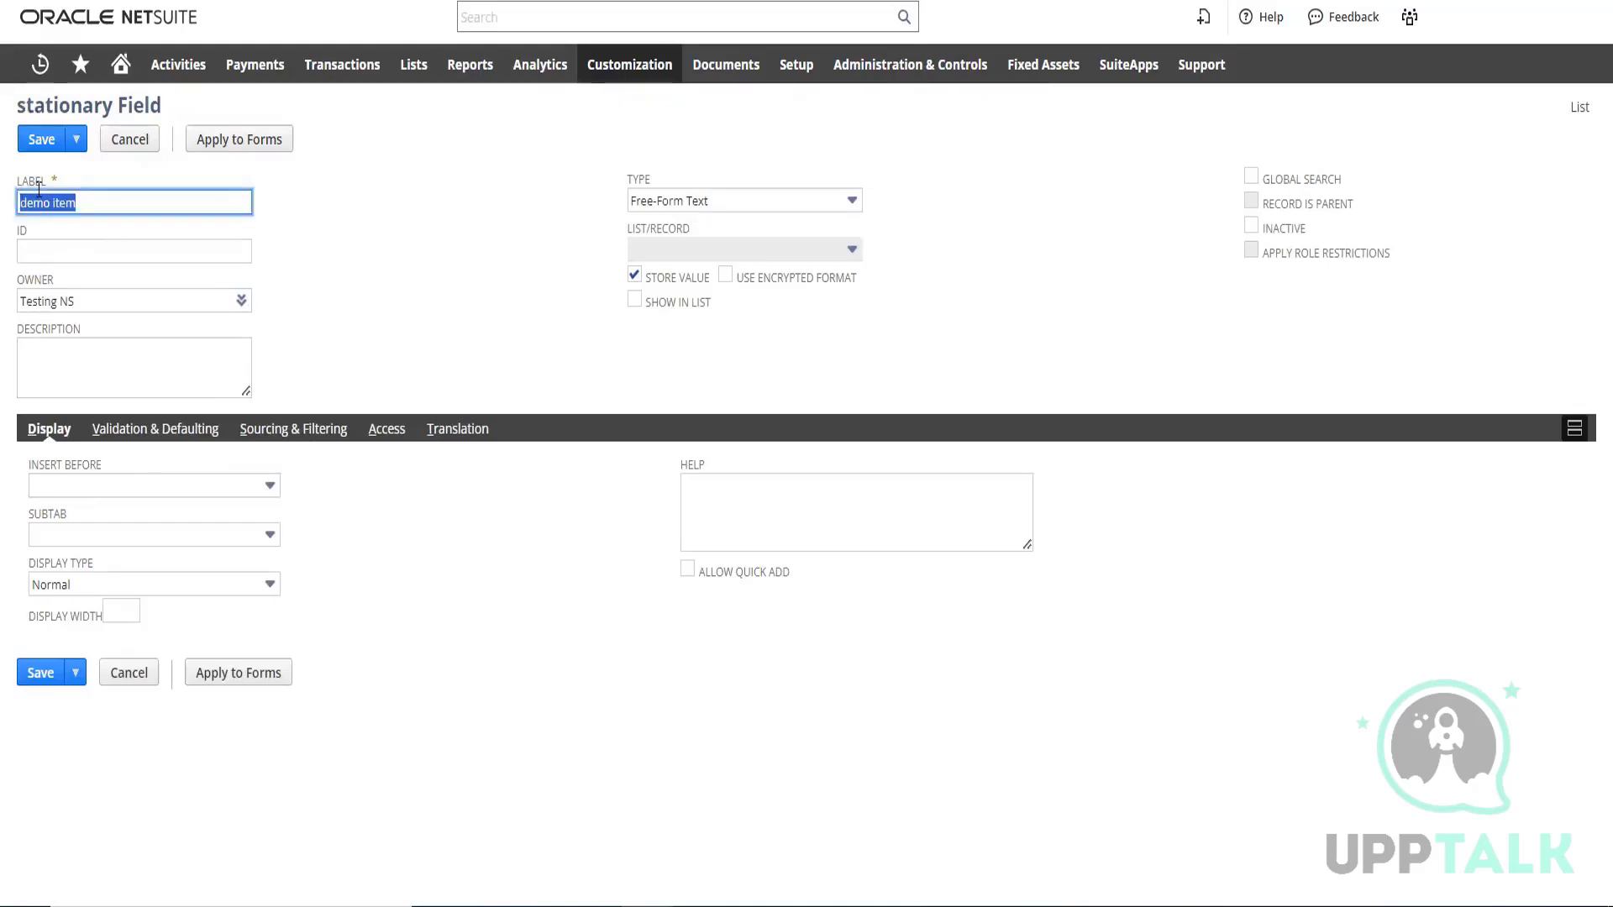
{"action": "left_click", "coordinate": [83, 251]}
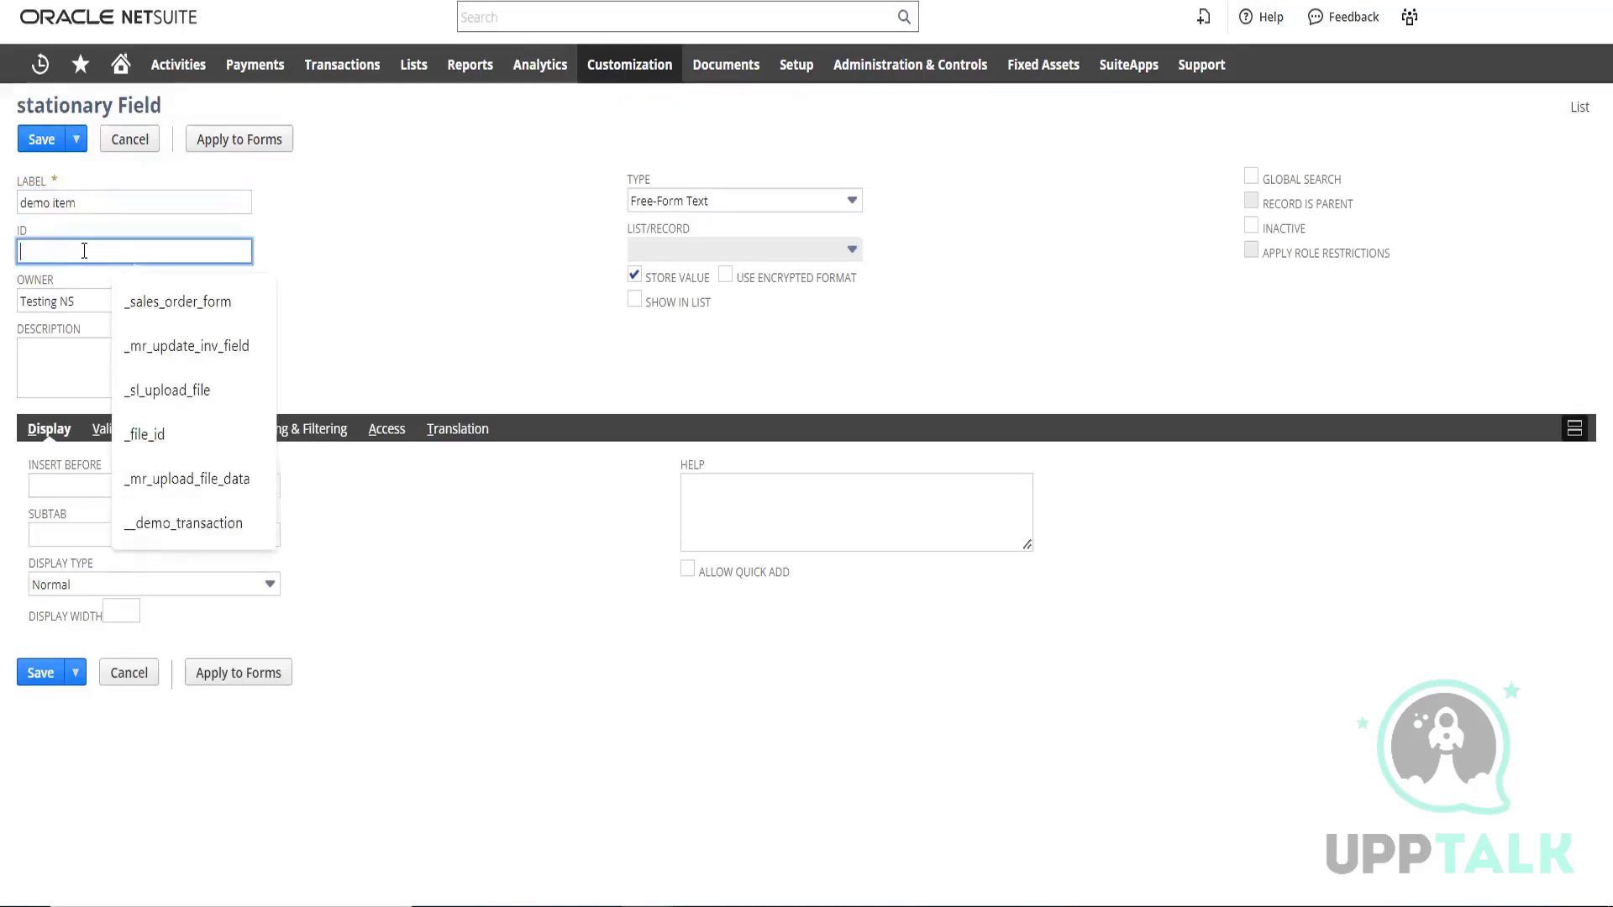
{"action": "key", "text": "ctrl+v"}
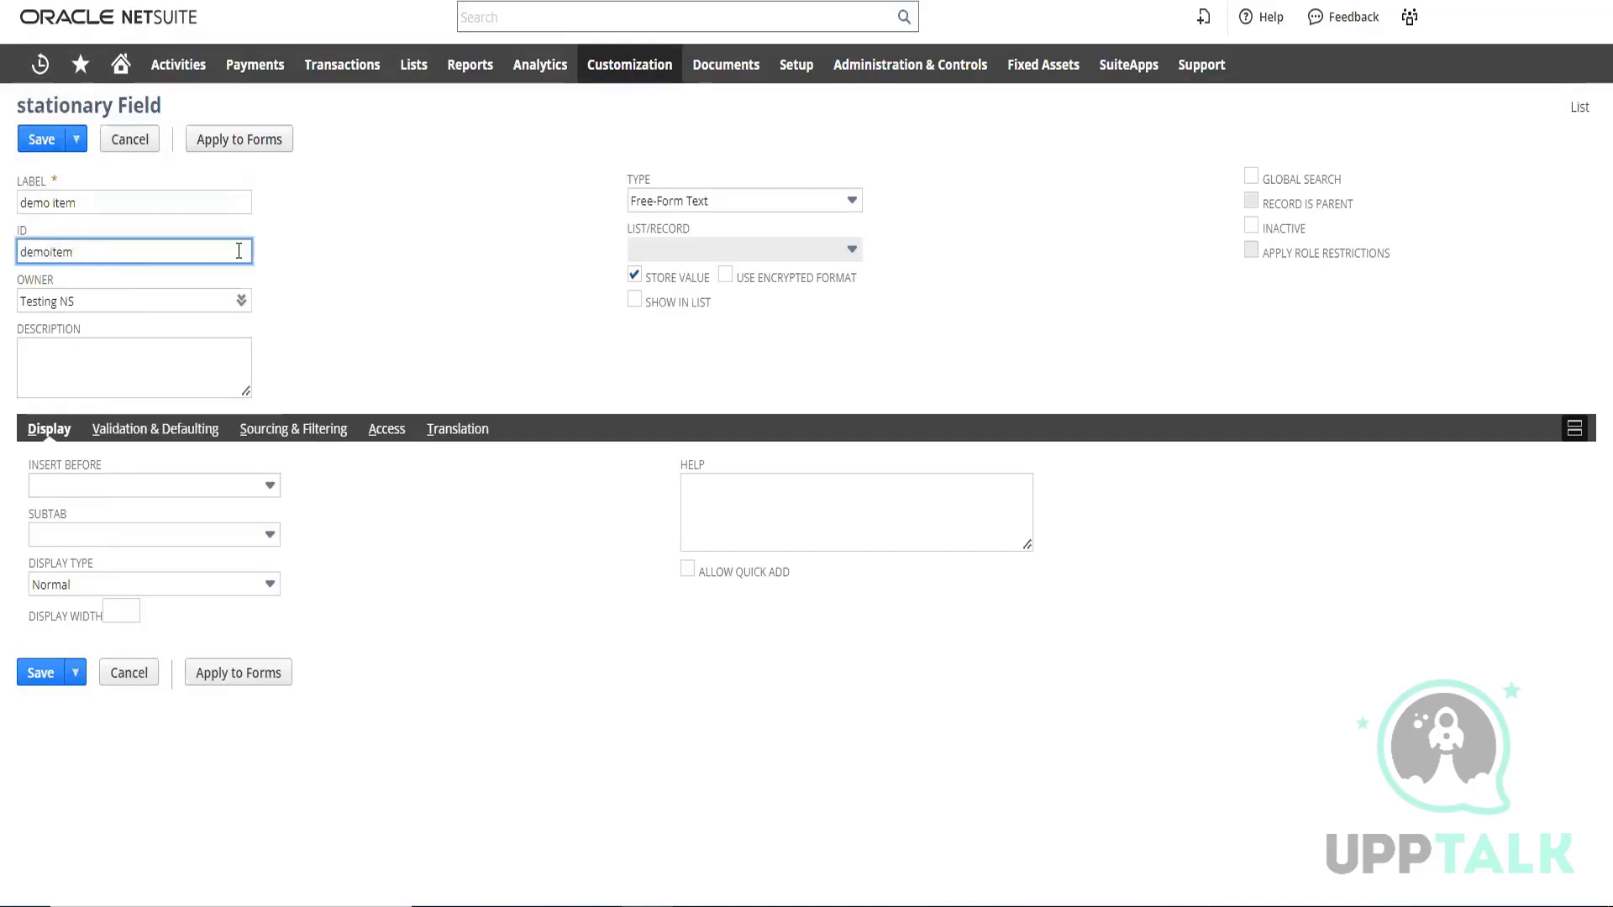
{"action": "key", "text": "Delete"}
{"action": "type", "text": "_demo"}
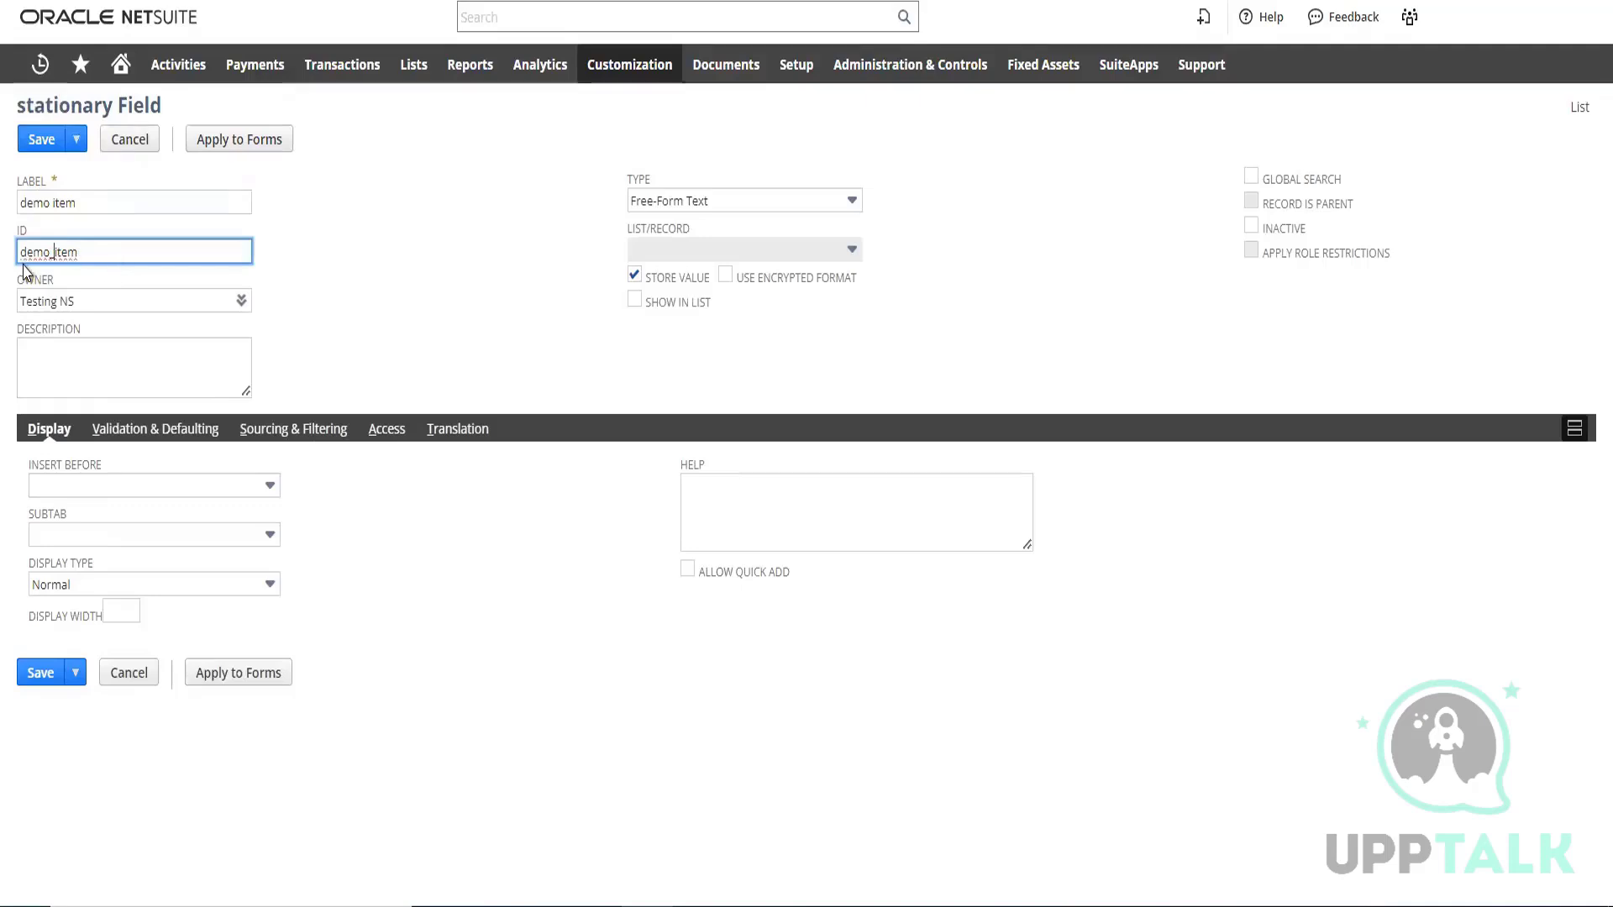
{"action": "type", "text": "_"}
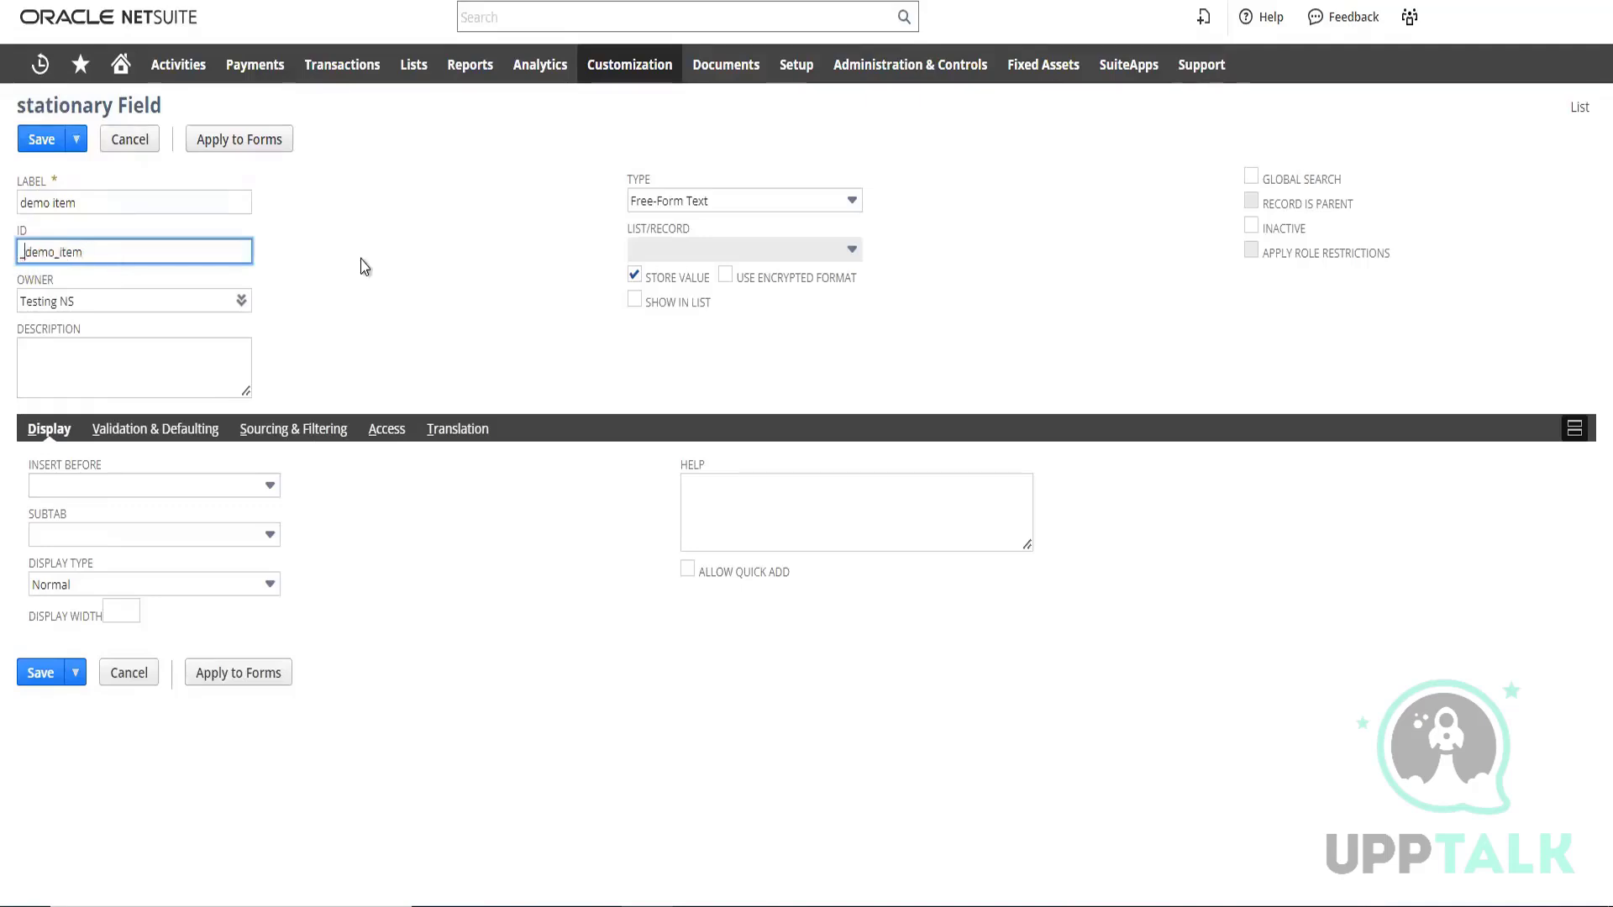
{"action": "left_click", "coordinate": [463, 269]}
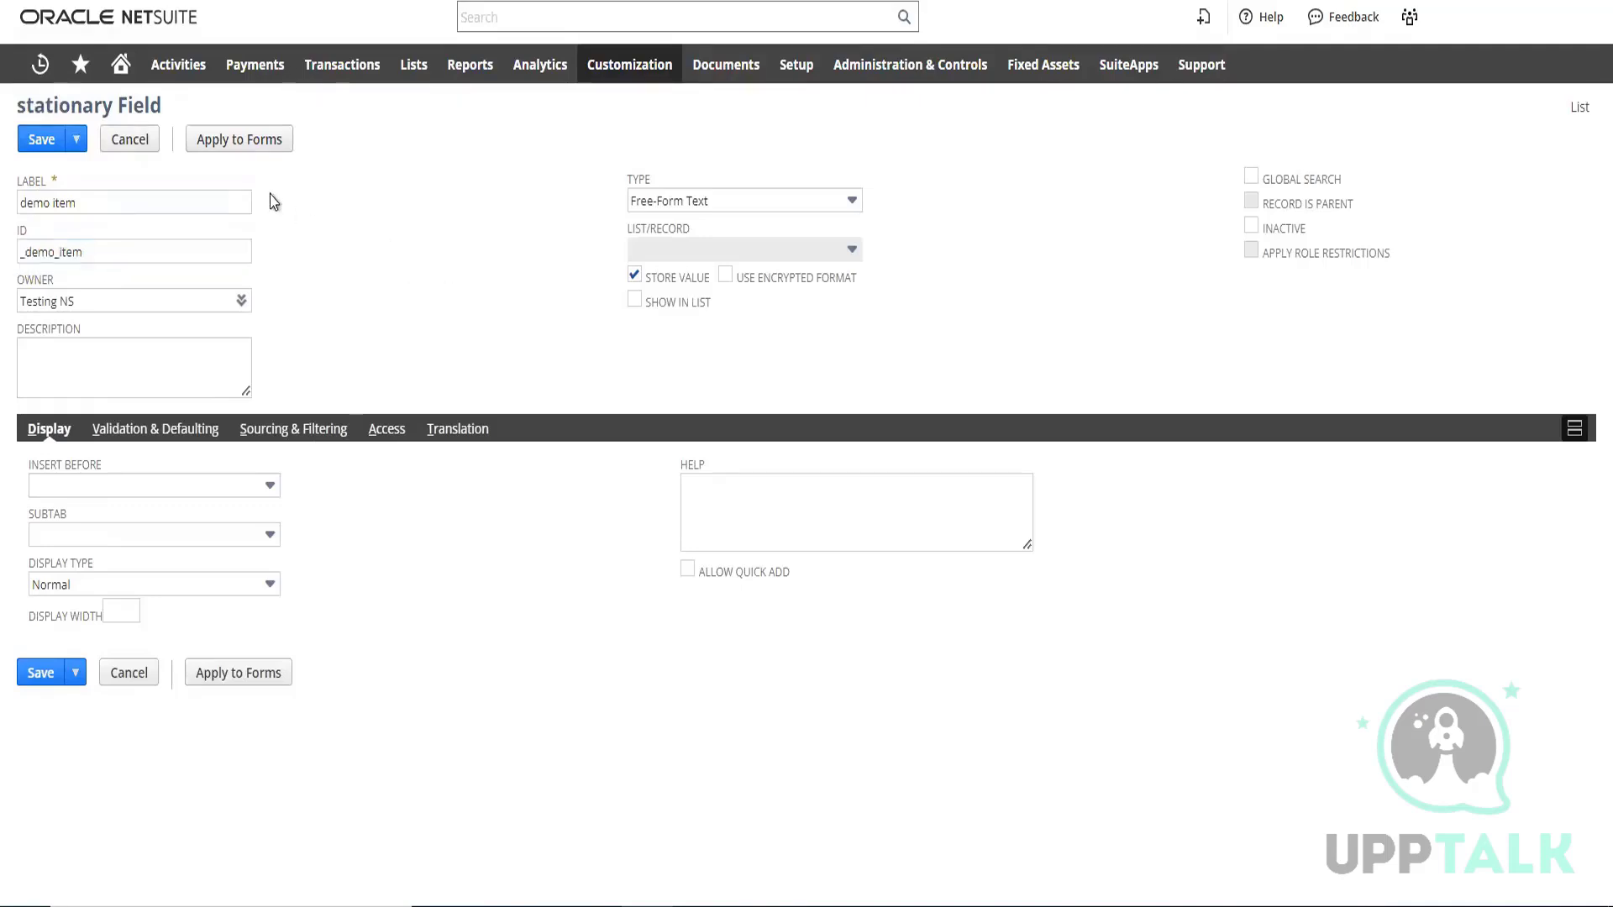
{"action": "left_click", "coordinate": [42, 141]}
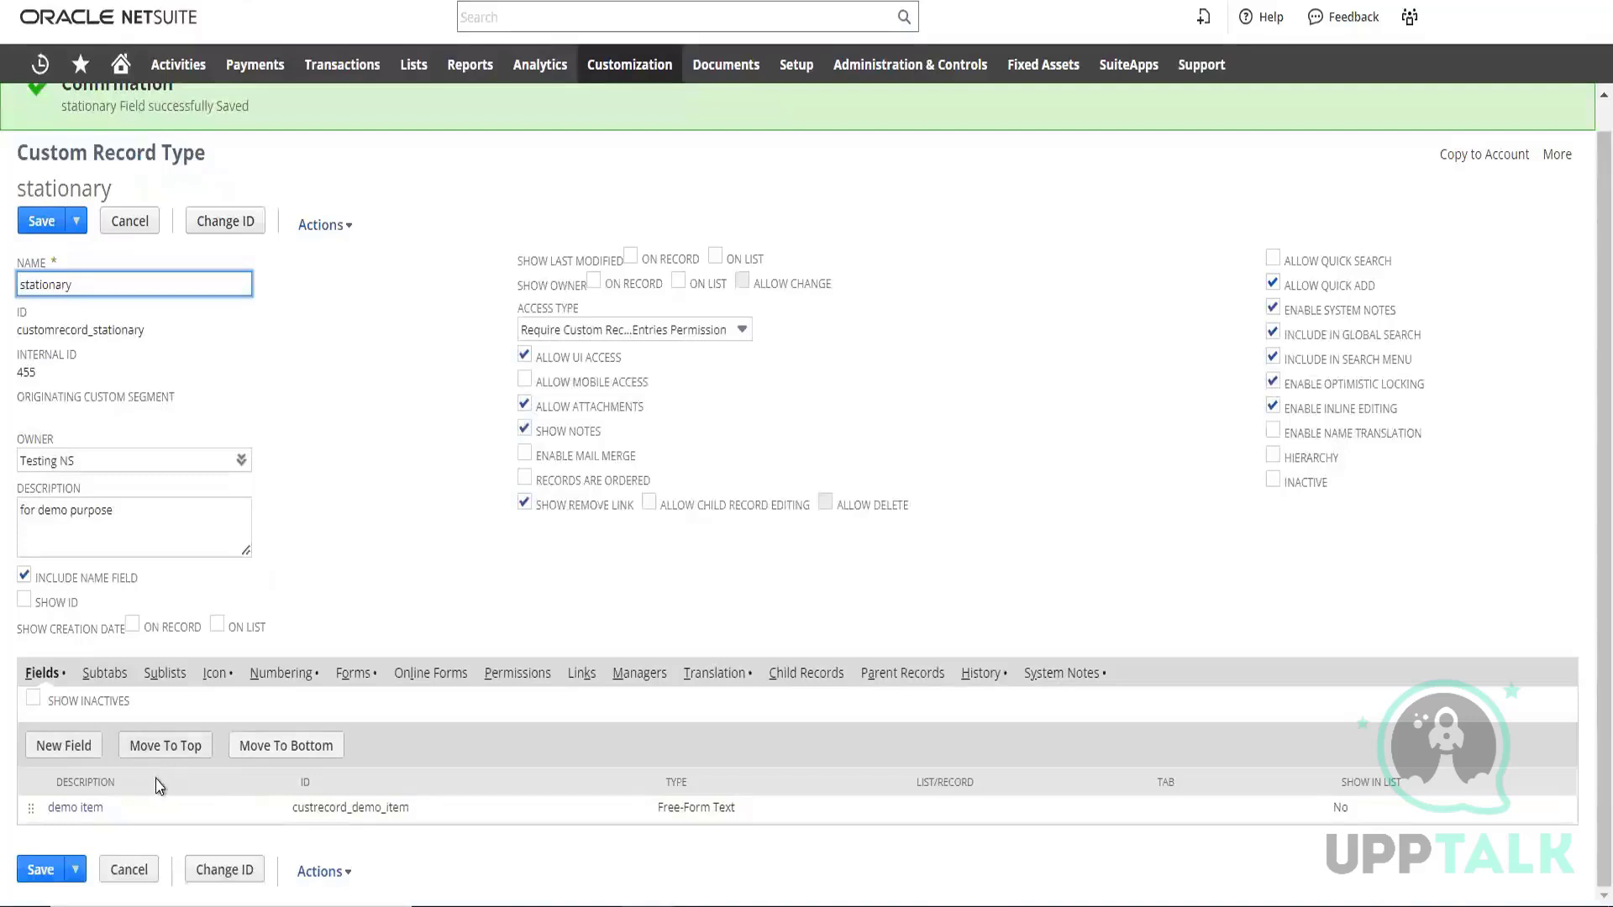
Add another field labelled demofield to the stationary record type and save it without entering an ID
{"action": "left_click", "coordinate": [67, 755]}
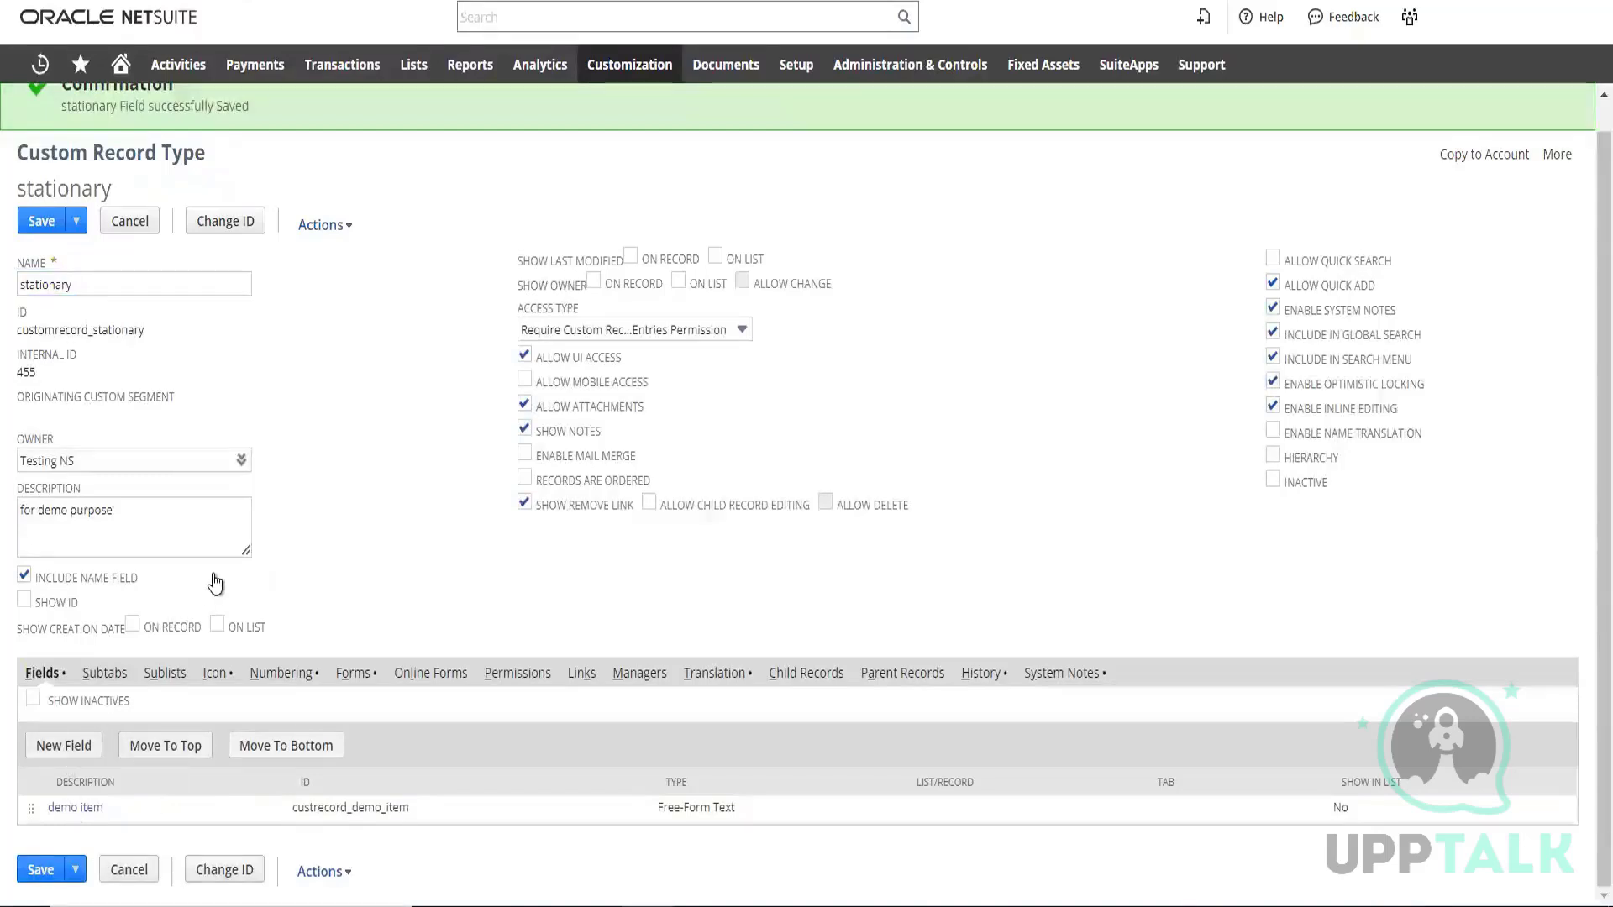
{"action": "left_click", "coordinate": [100, 198]}
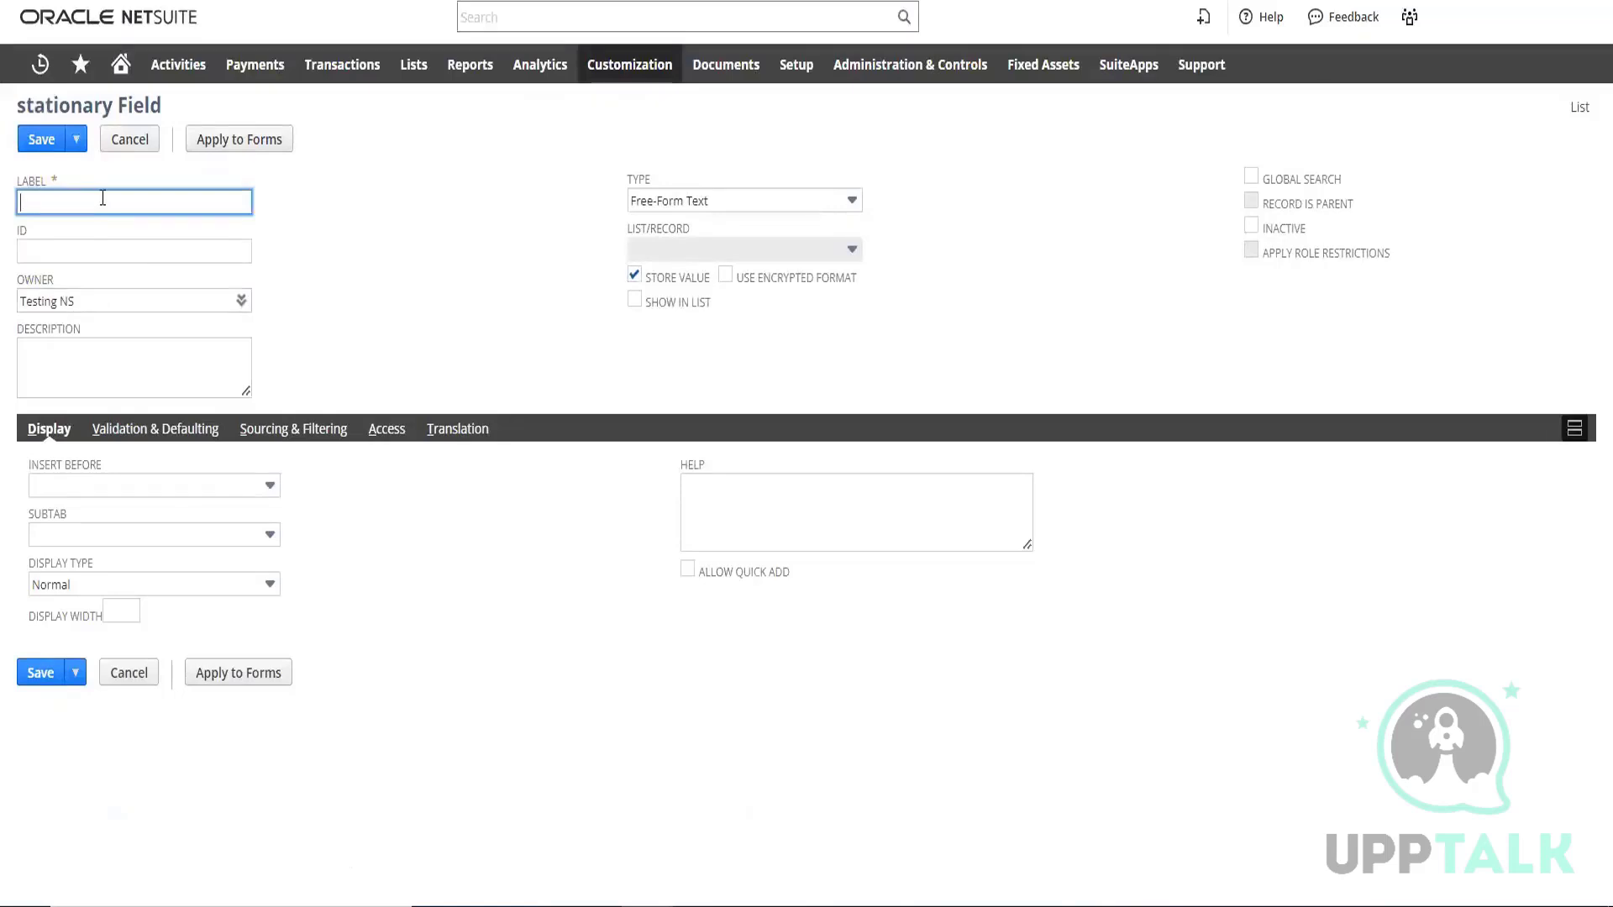
{"action": "type", "text": "de"}
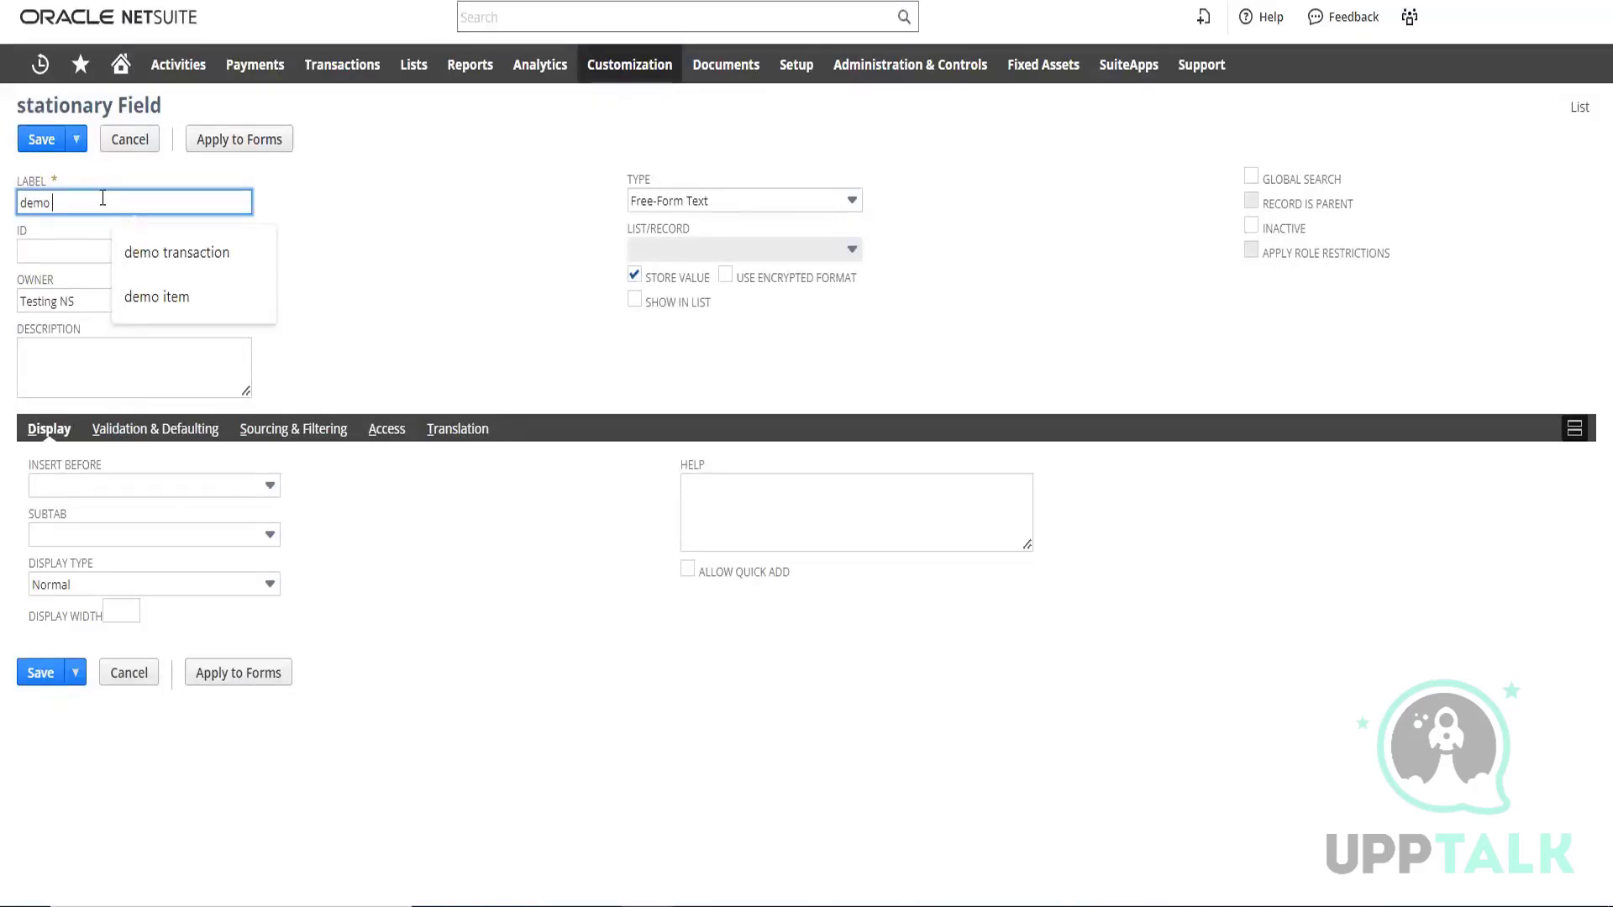
{"action": "type", "text": "mo f"}
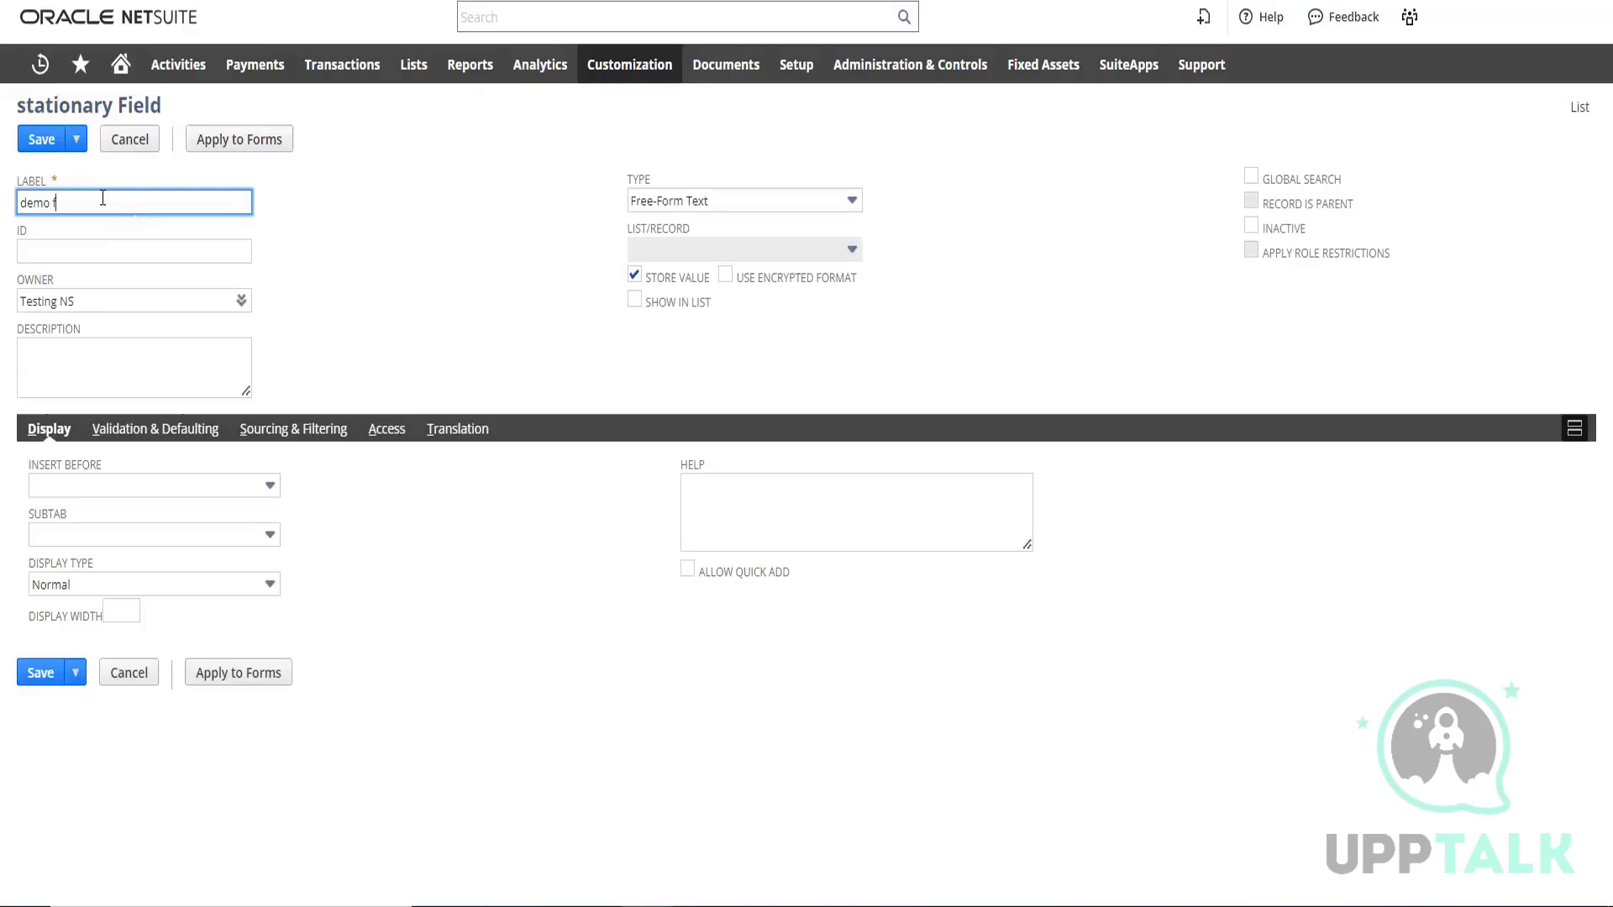
{"action": "type", "text": "ield"}
{"action": "left_click", "coordinate": [52, 202]}
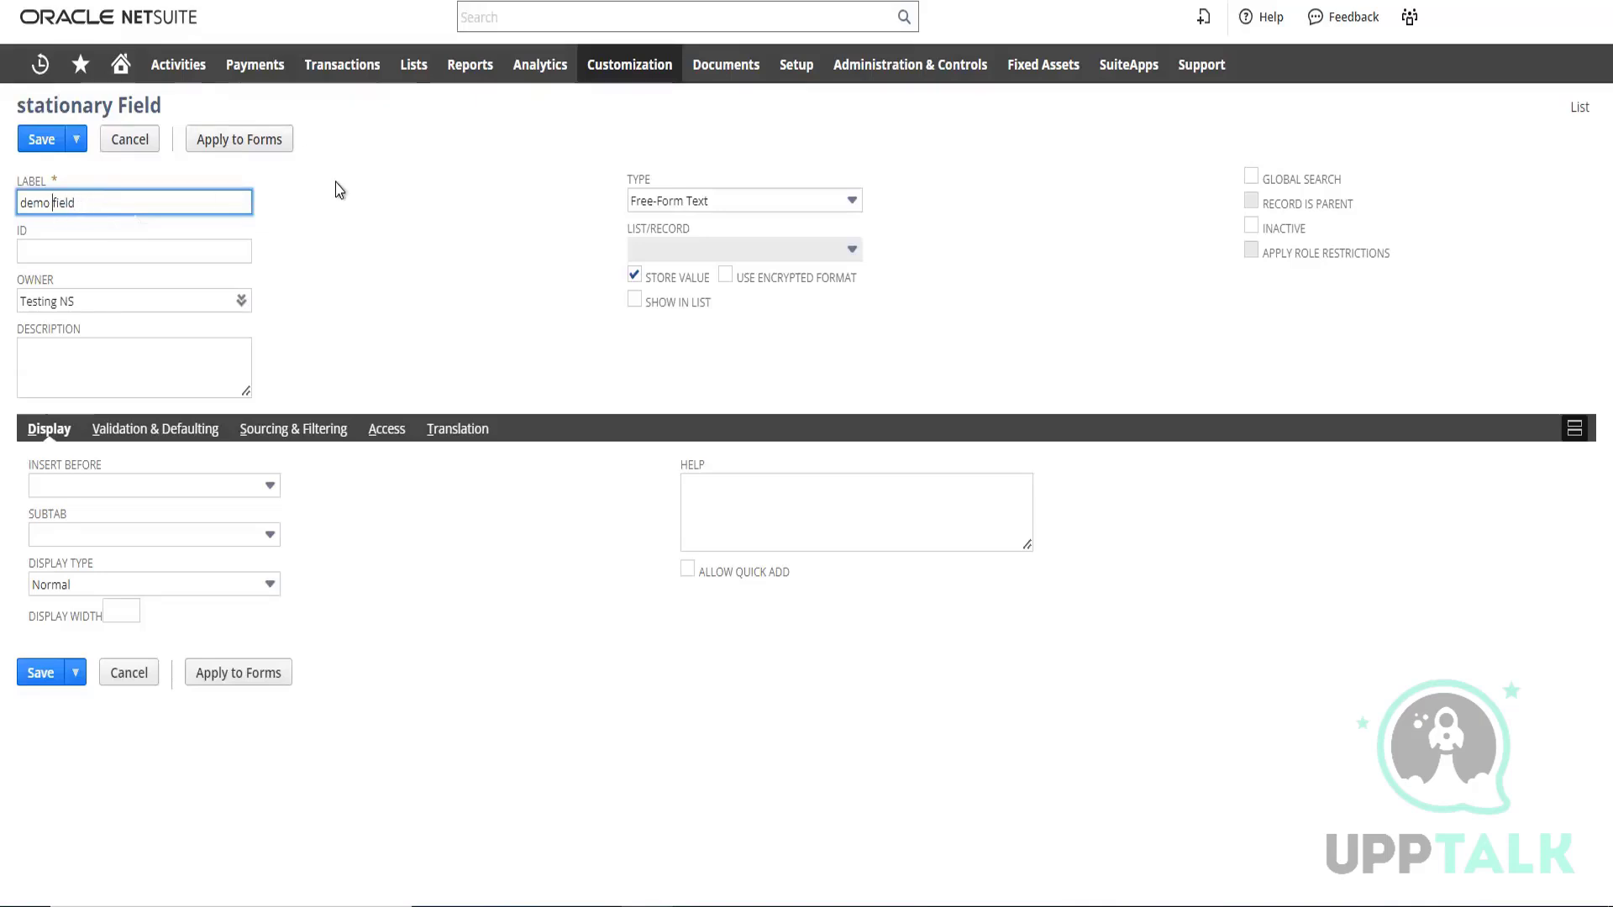
{"action": "key", "text": "BackSpace"}
{"action": "left_click", "coordinate": [411, 25]}
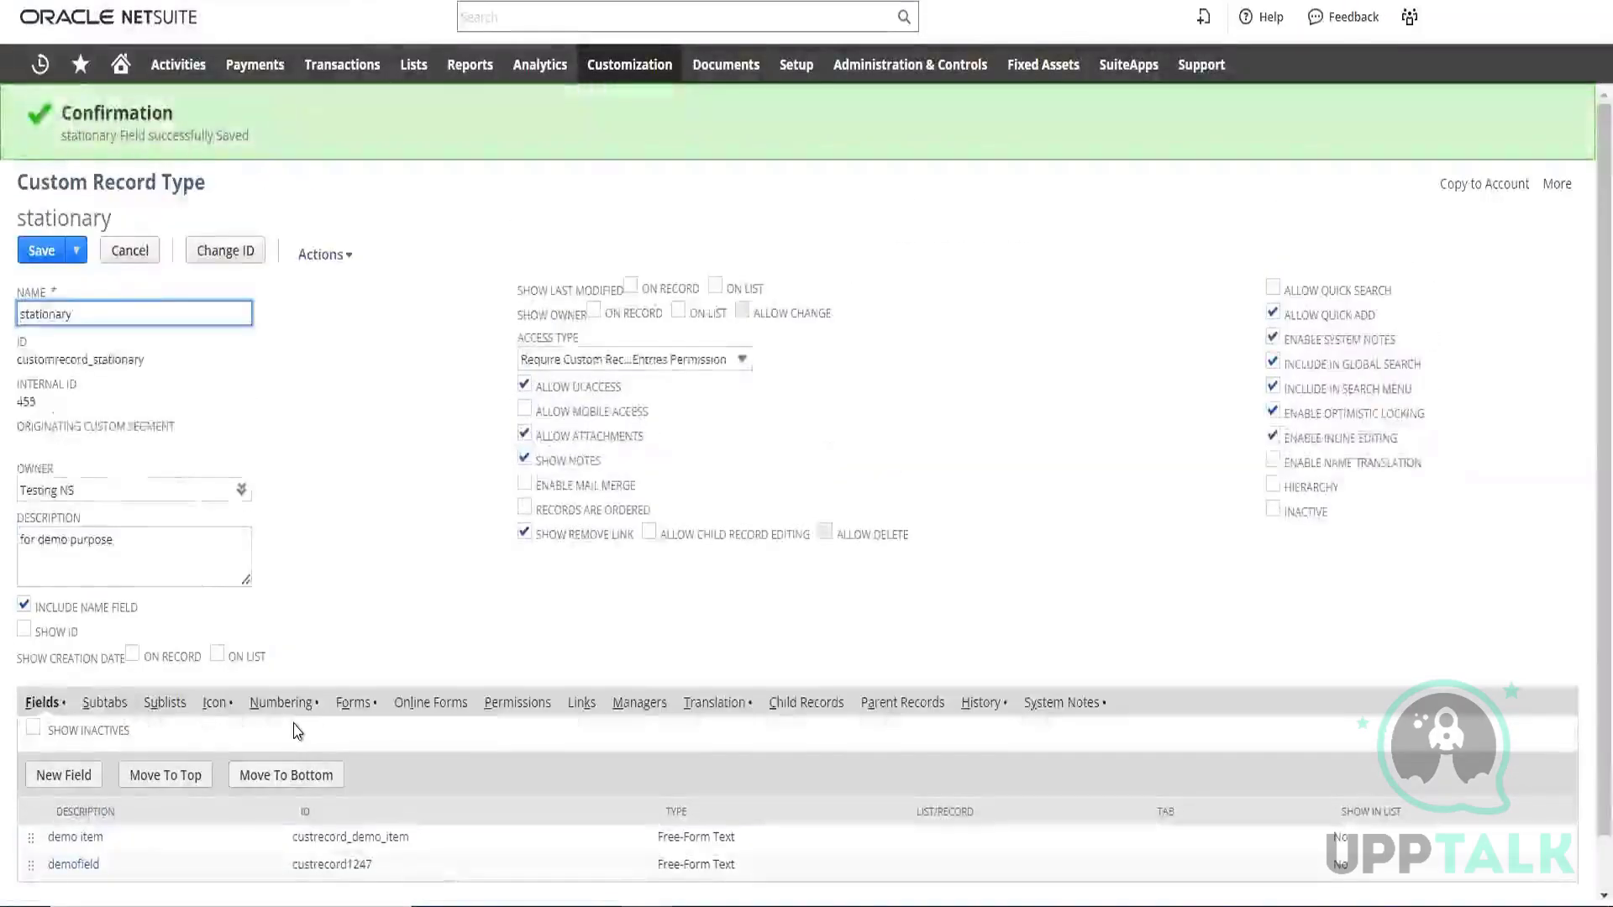
Change the demofield field's type to Check Box, accept the data deletion, and save the field
{"action": "scroll", "coordinate": [295, 731], "scroll_direction": "down", "scroll_amount": 1}
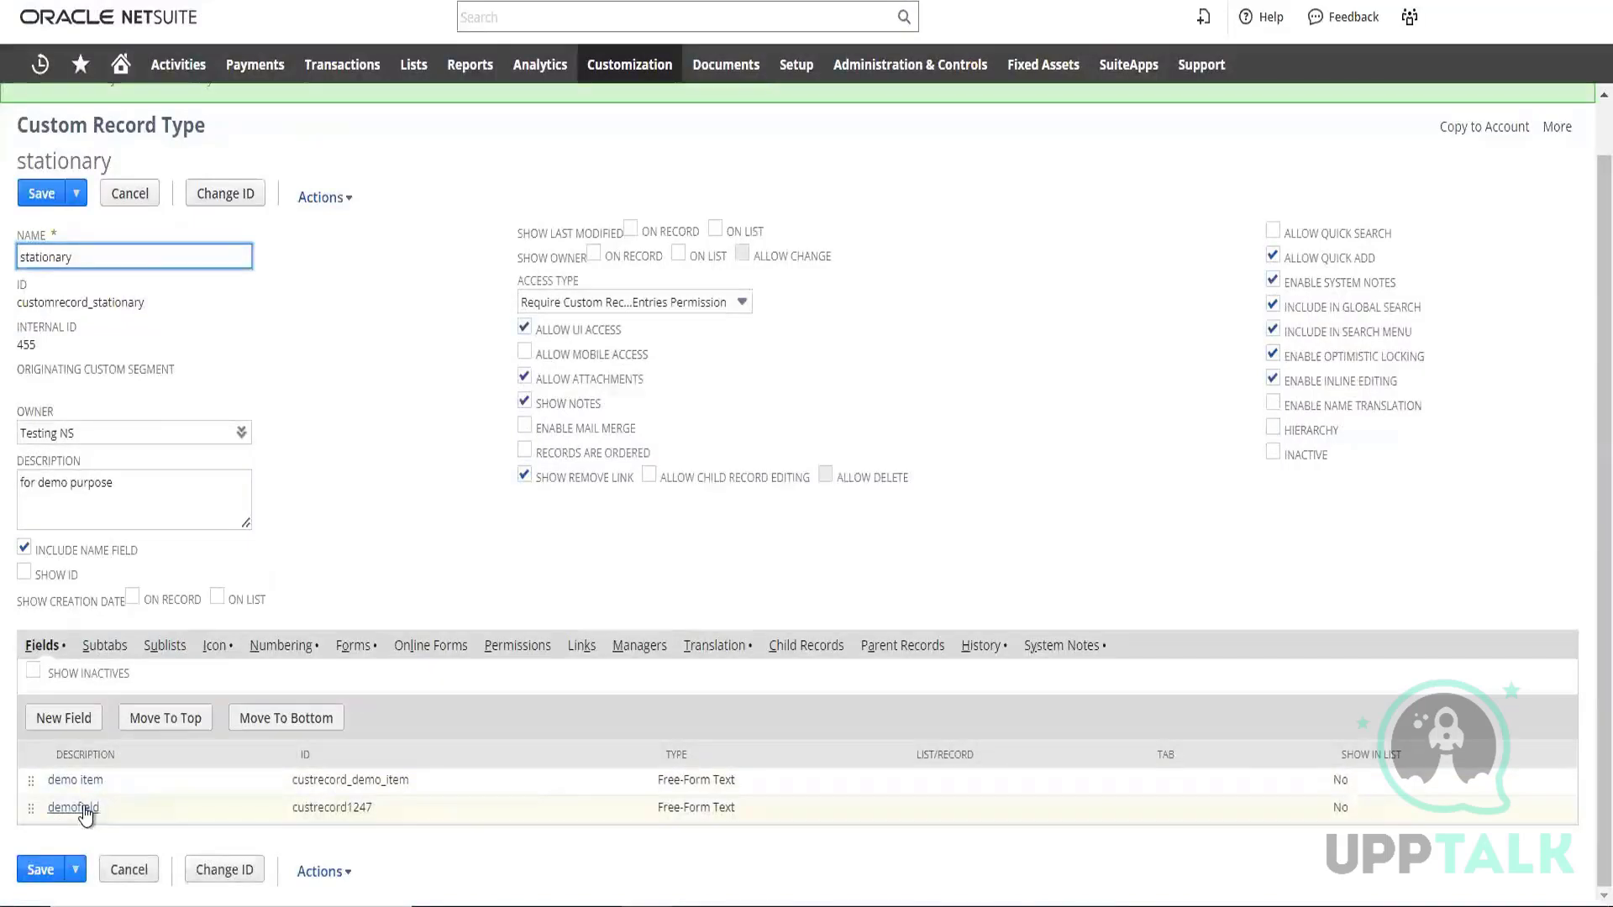
{"action": "left_click", "coordinate": [84, 812]}
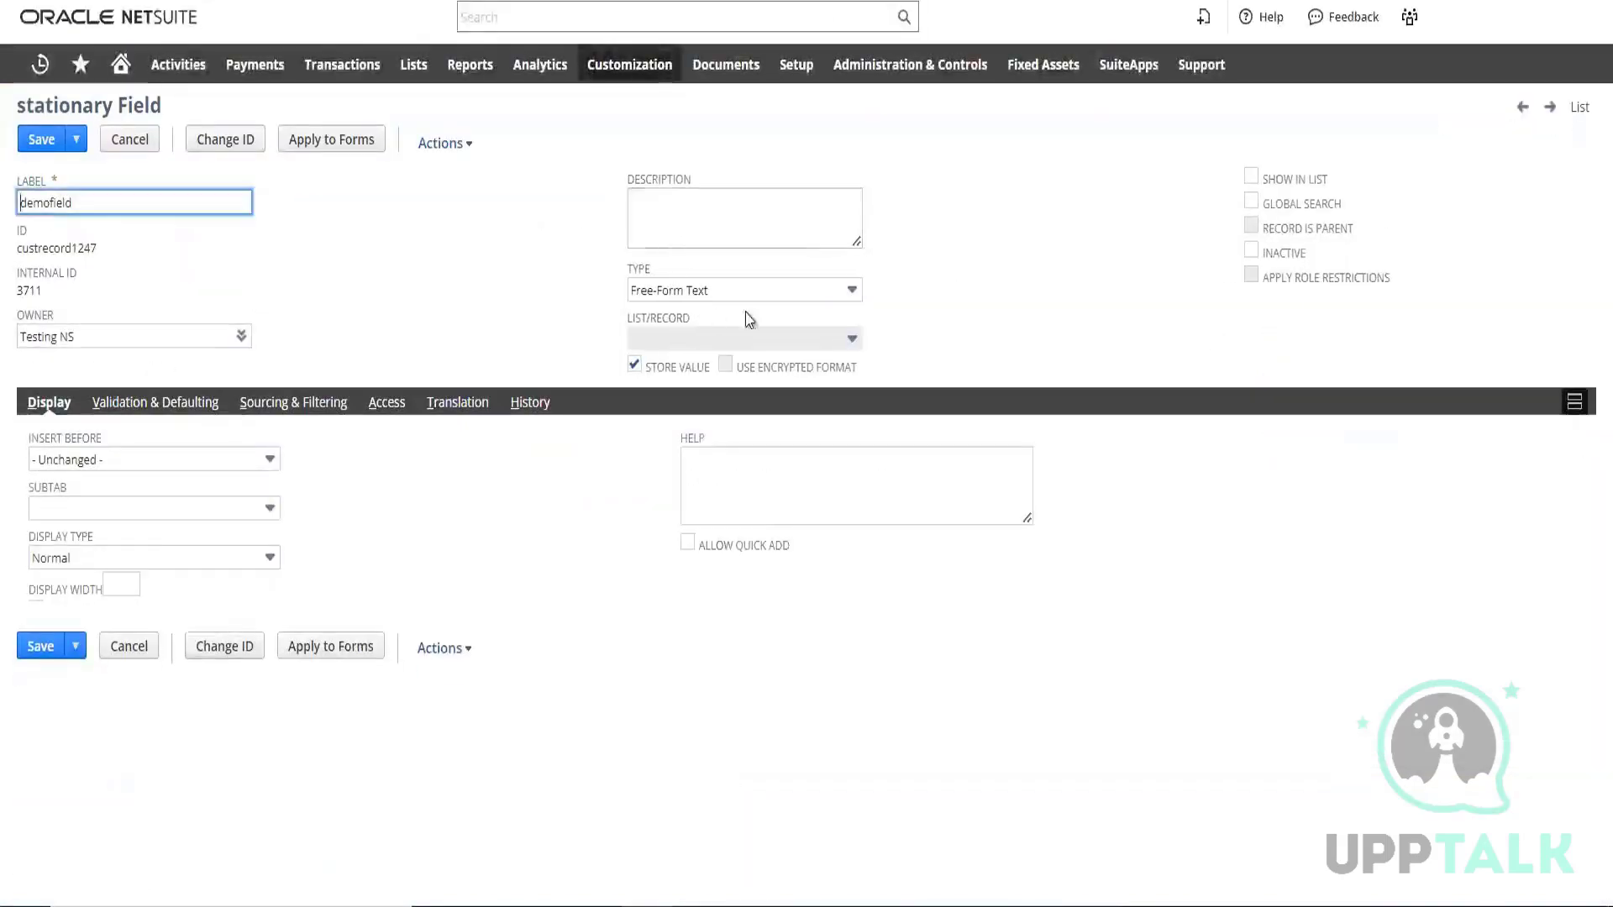
{"action": "left_click", "coordinate": [760, 294]}
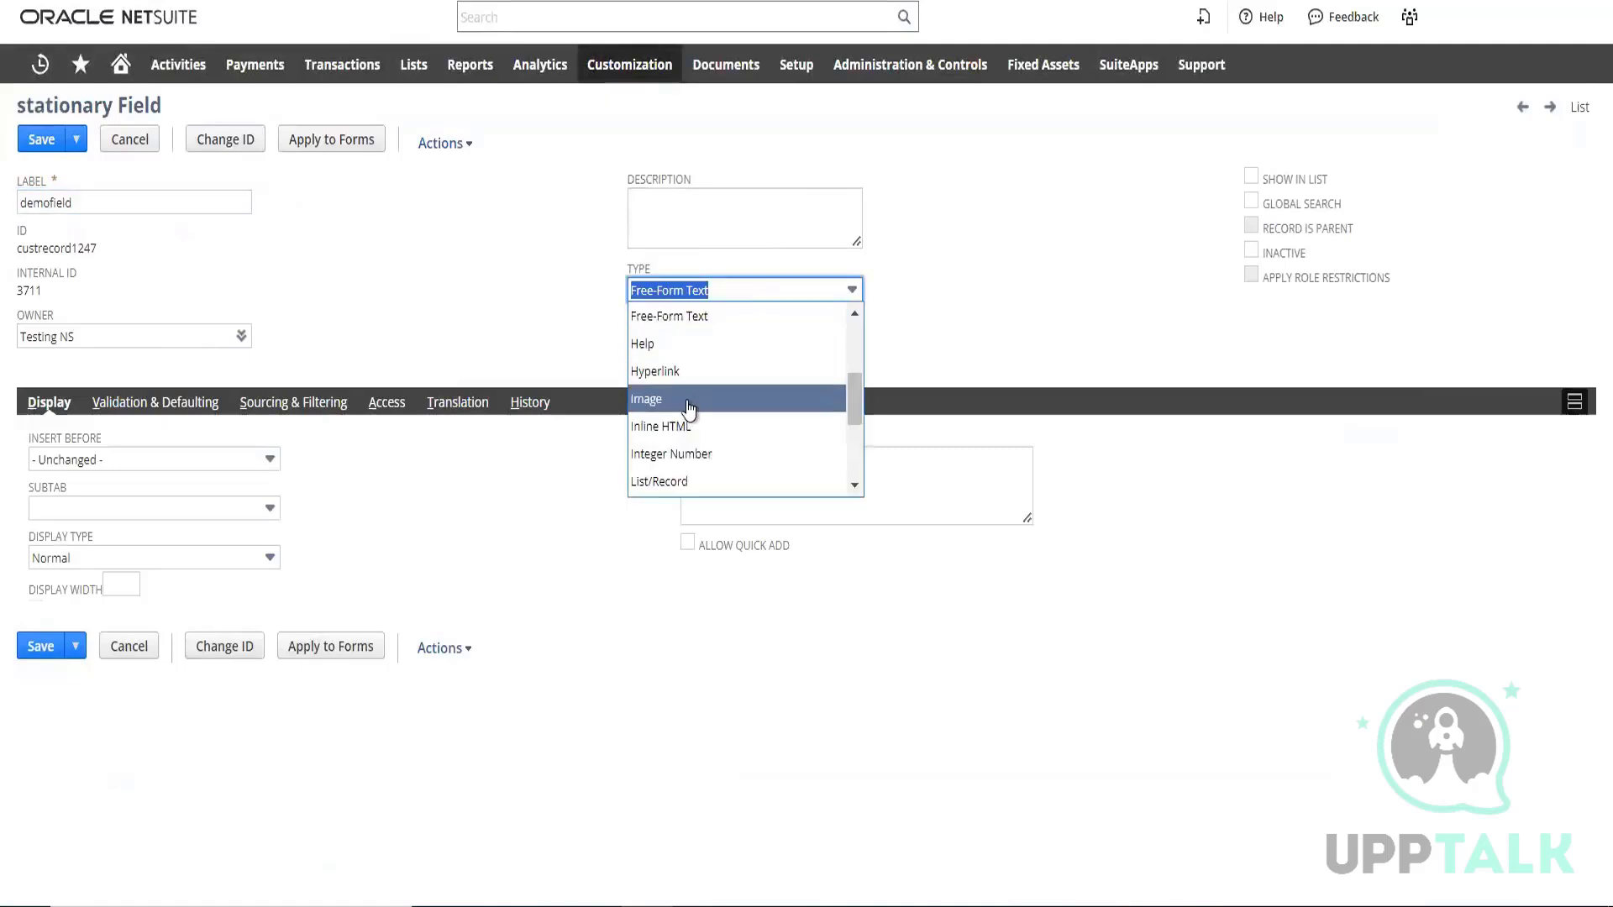
{"action": "scroll", "coordinate": [689, 403], "scroll_direction": "down", "scroll_amount": 3}
{"action": "scroll", "coordinate": [690, 405], "scroll_direction": "up", "scroll_amount": 4}
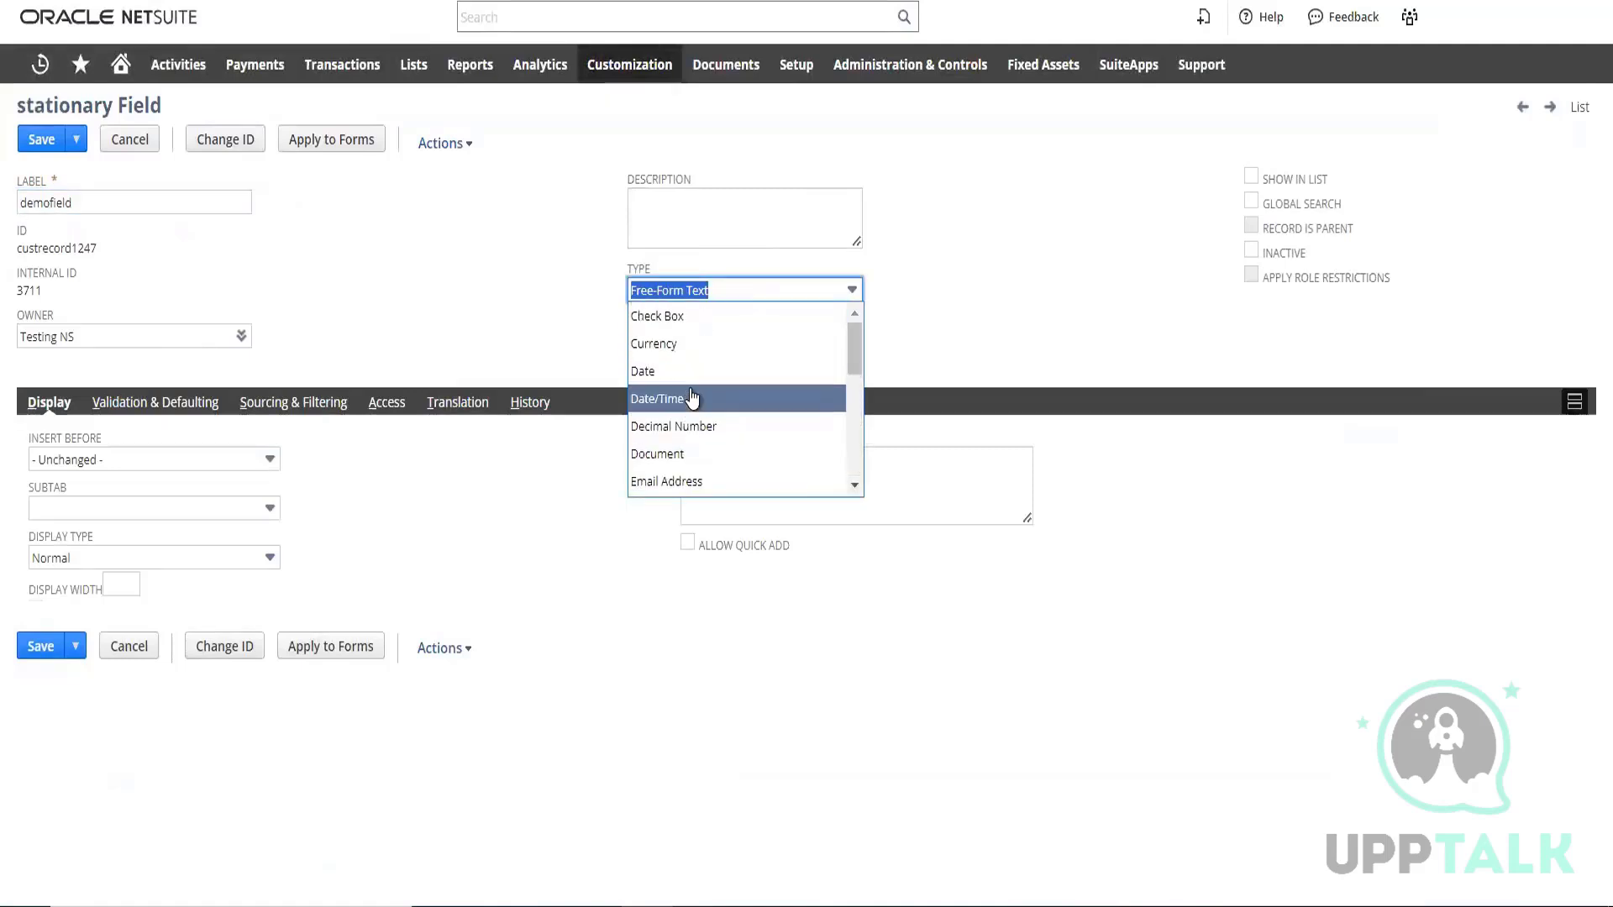
{"action": "left_click", "coordinate": [664, 316]}
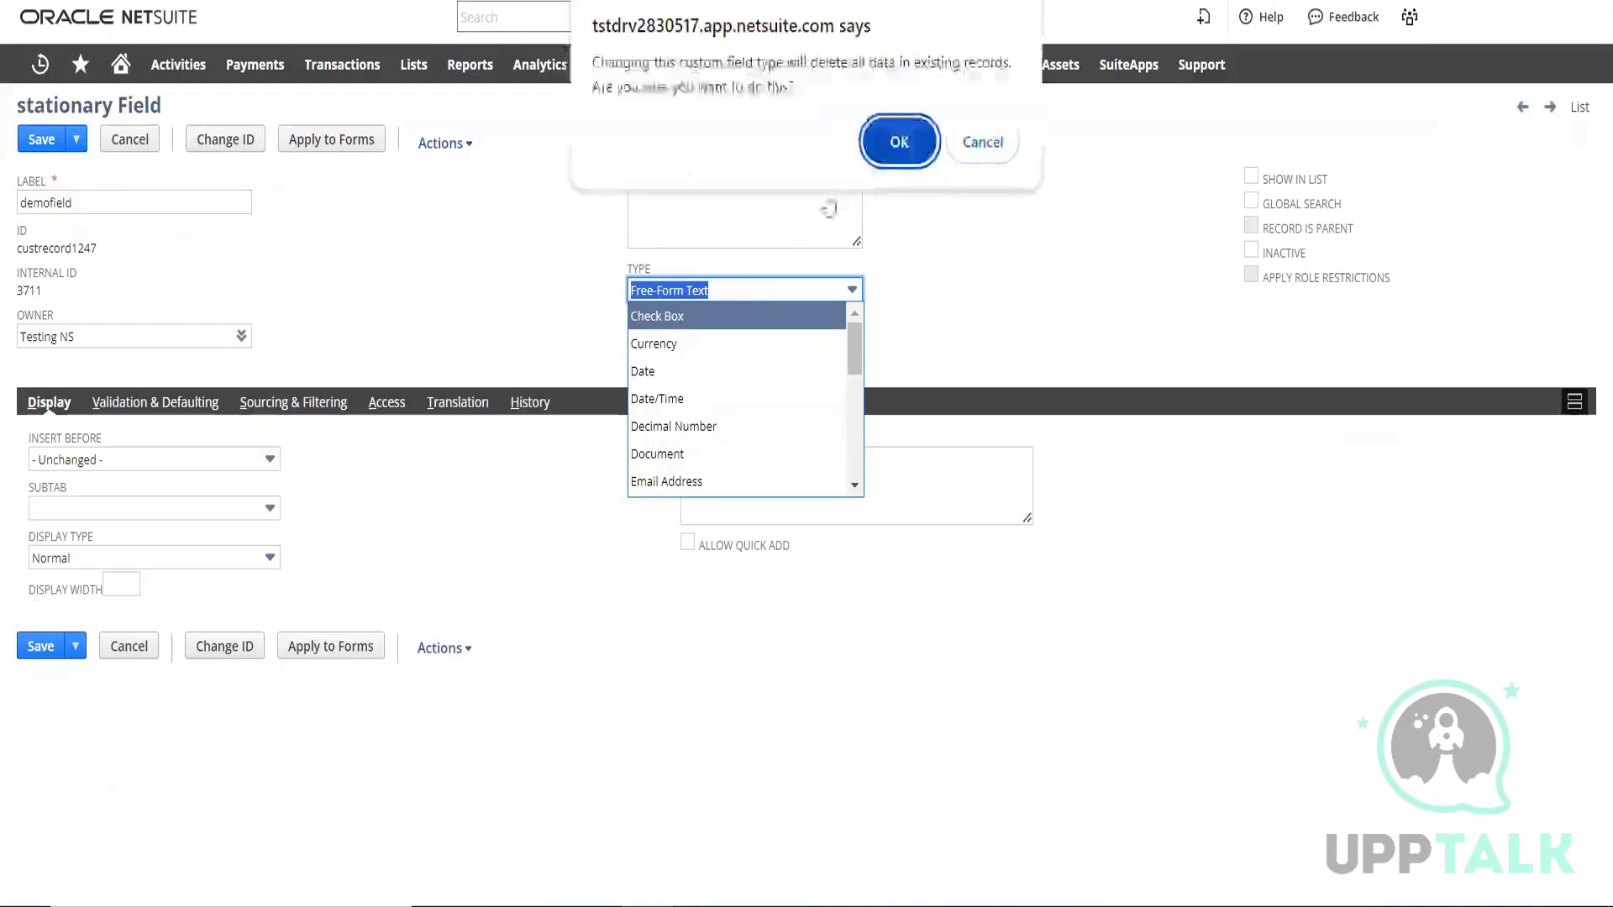
{"action": "left_click", "coordinate": [900, 136]}
{"action": "left_click", "coordinate": [416, 312]}
{"action": "left_click", "coordinate": [36, 141]}
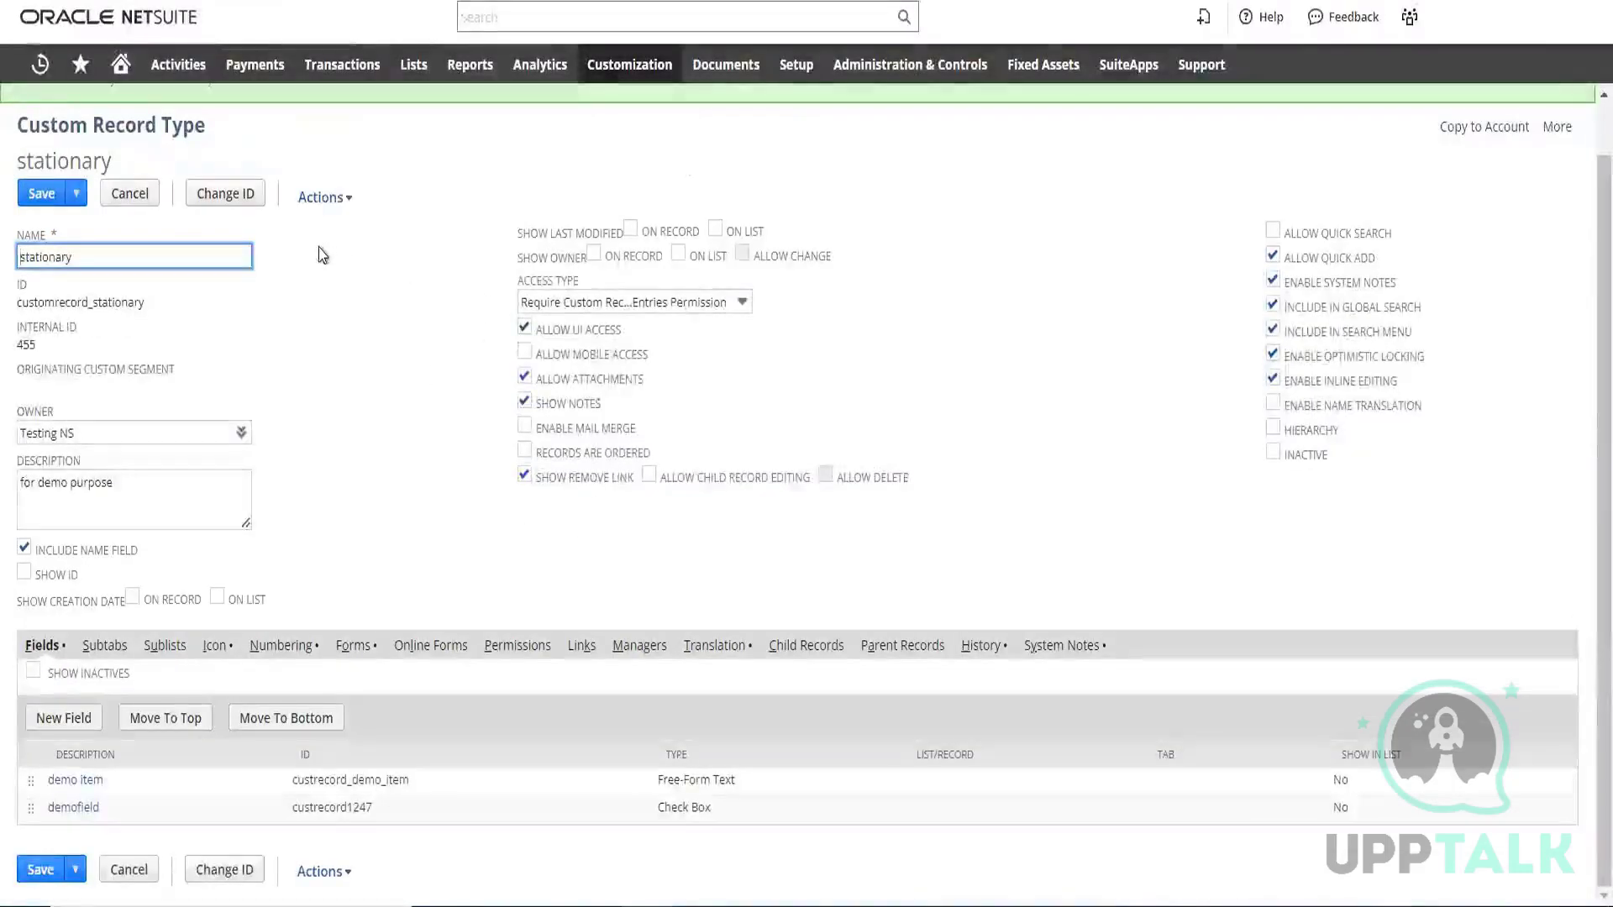
Open the stationary record list from the custom record types and start a new stationary record
{"action": "mouse_move", "coordinate": [630, 65]}
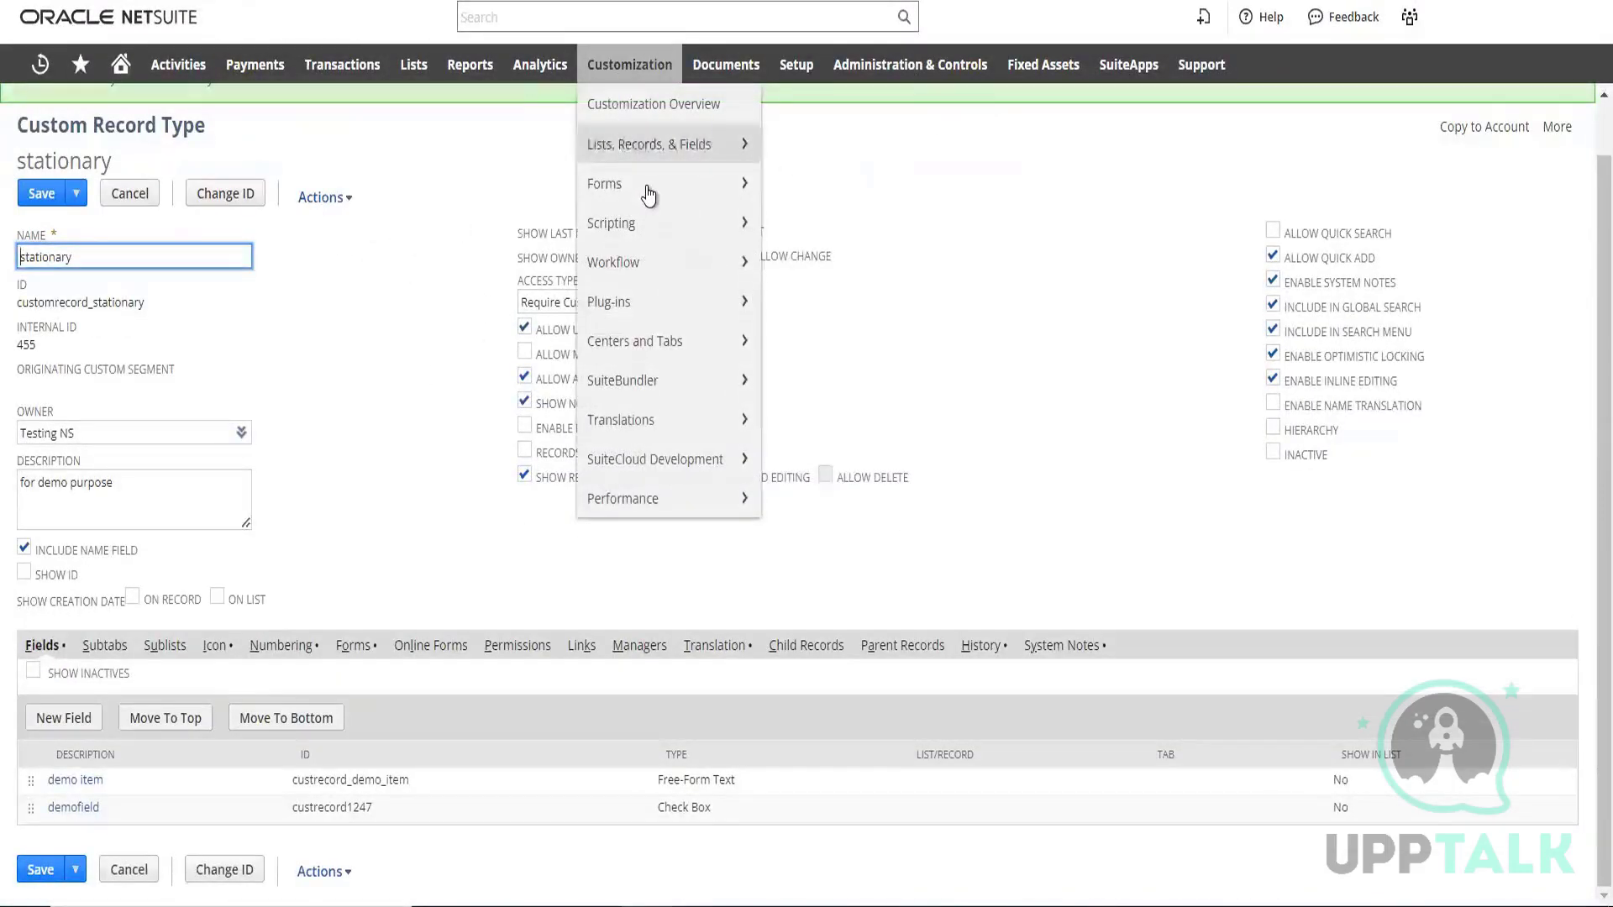
{"action": "mouse_move", "coordinate": [647, 145]}
{"action": "mouse_move", "coordinate": [921, 187]}
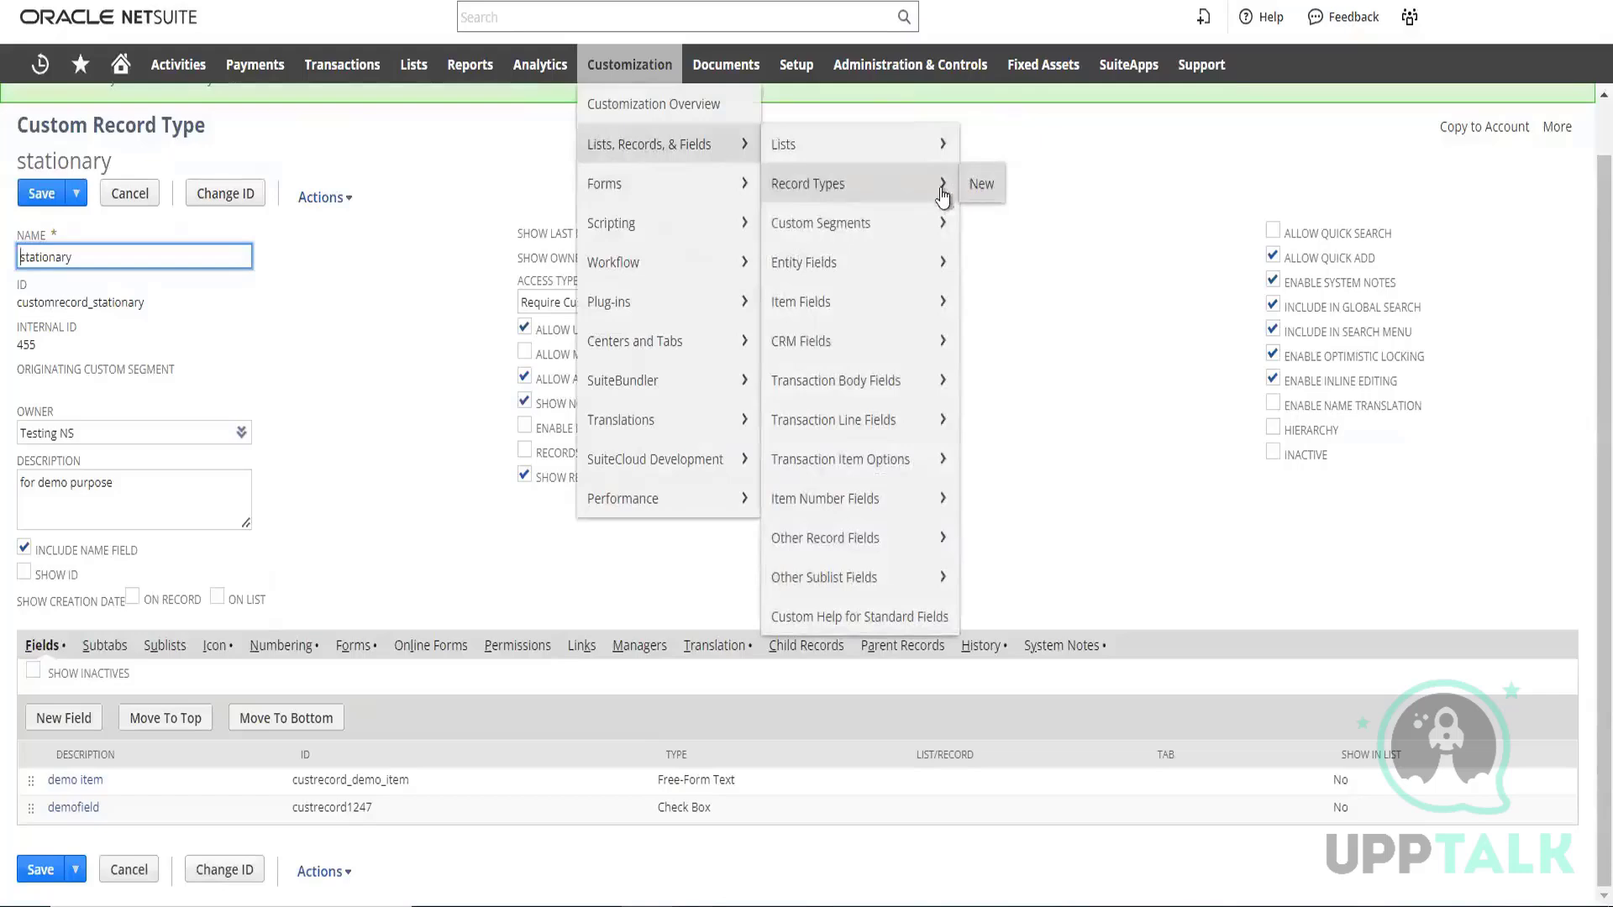
{"action": "left_click", "coordinate": [831, 188]}
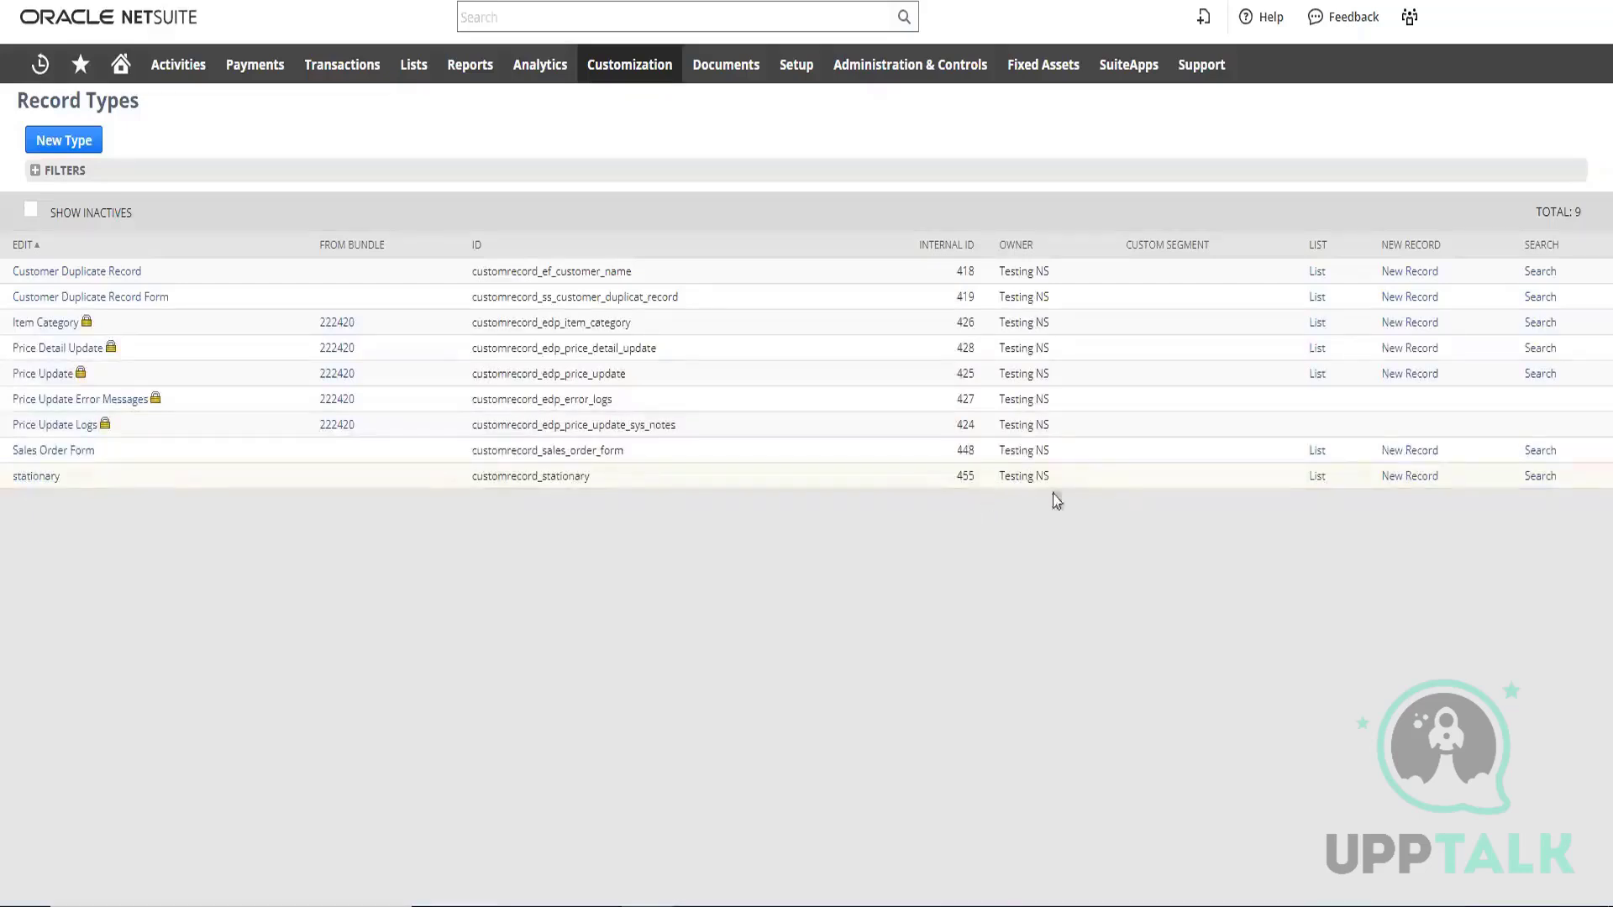
{"action": "left_click", "coordinate": [1317, 479]}
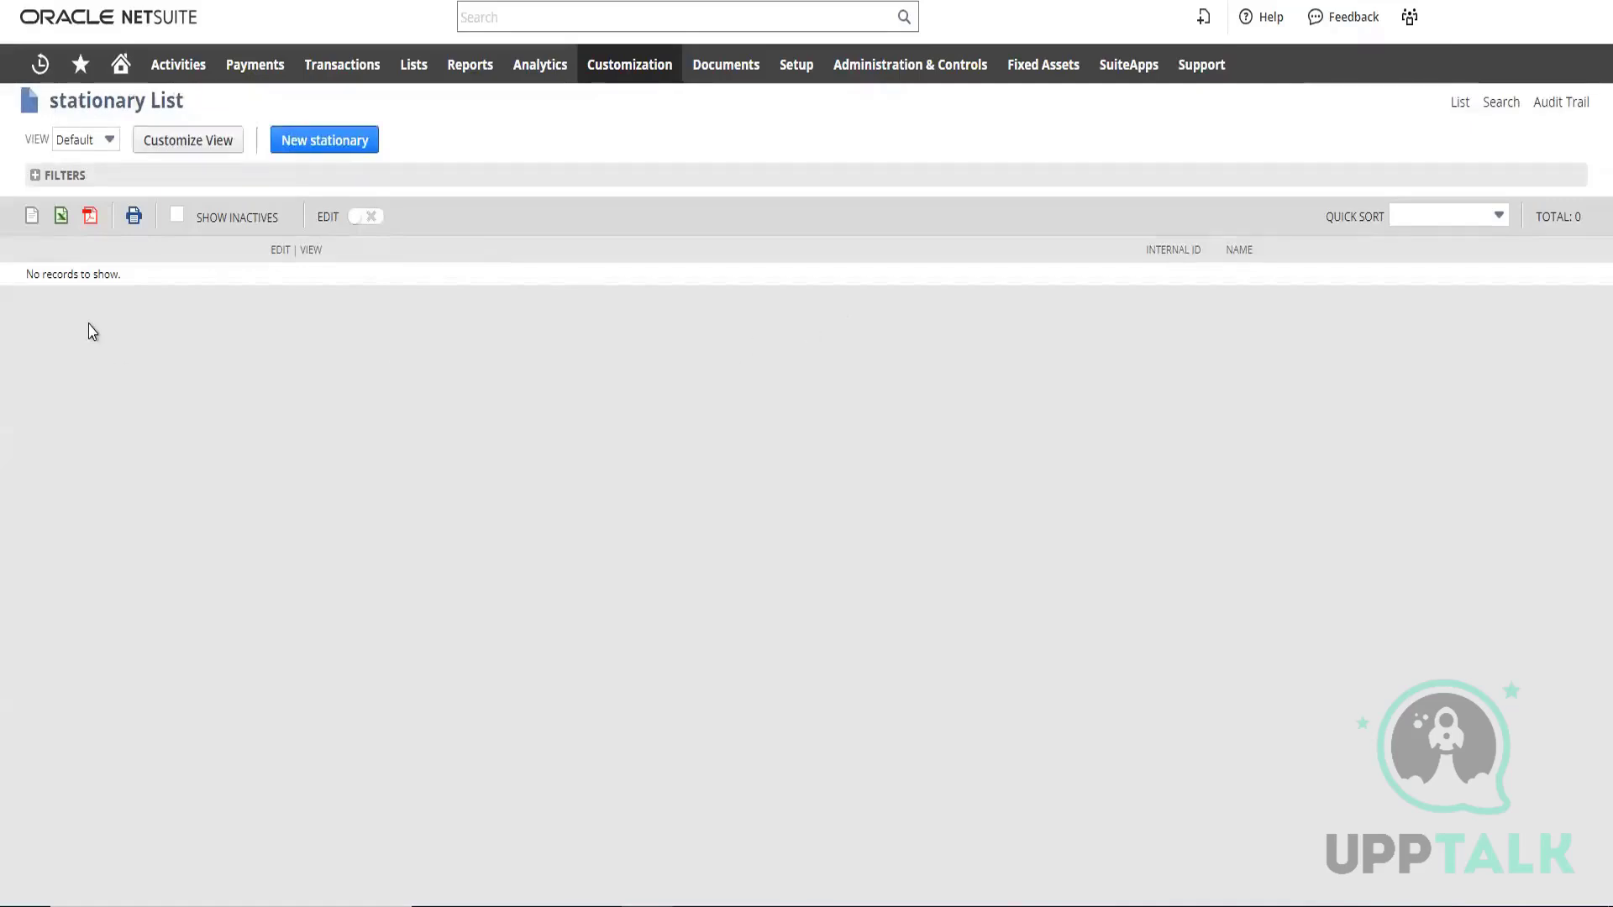
{"action": "left_click", "coordinate": [336, 148]}
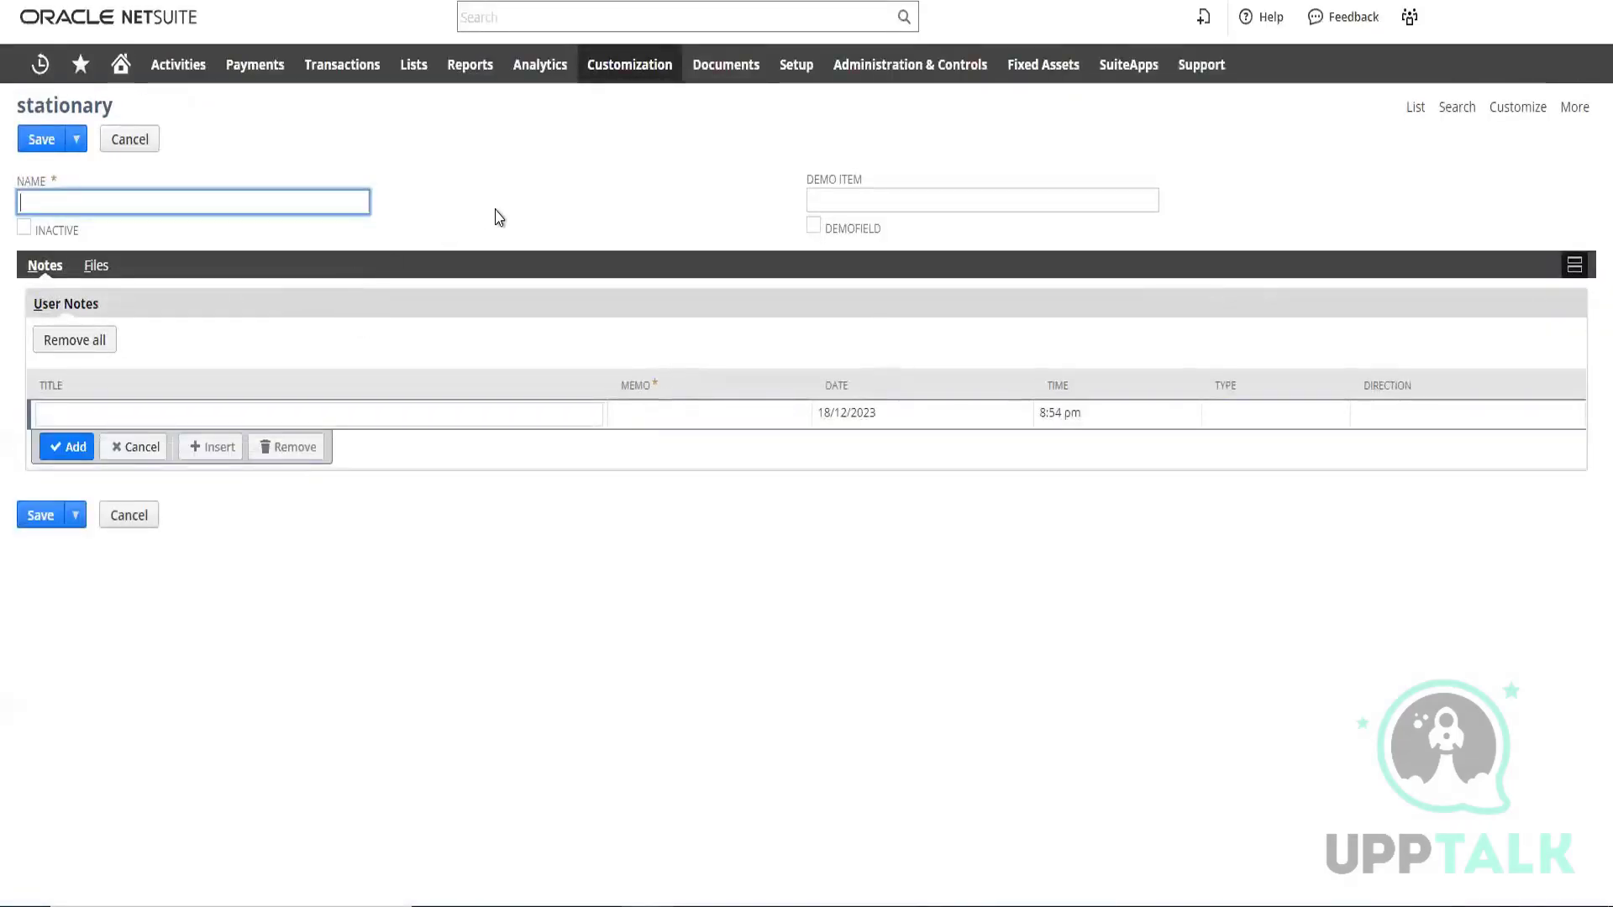
Fill in demo as the new record's demo item and enable its demofield option
{"action": "left_click", "coordinate": [841, 200]}
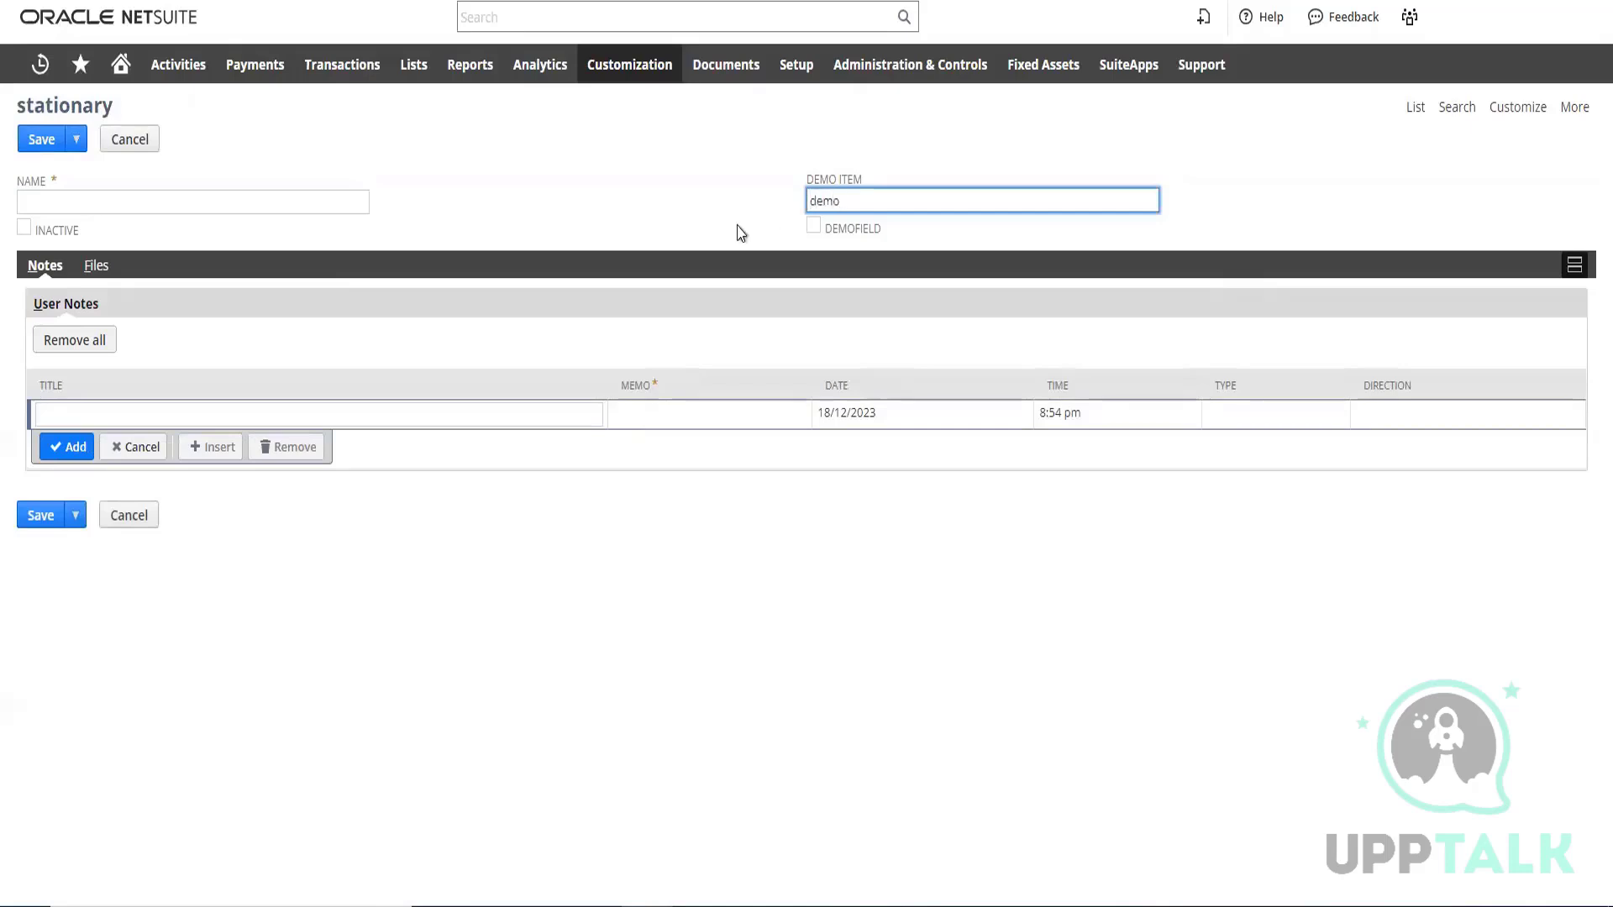
{"action": "left_click", "coordinate": [711, 197]}
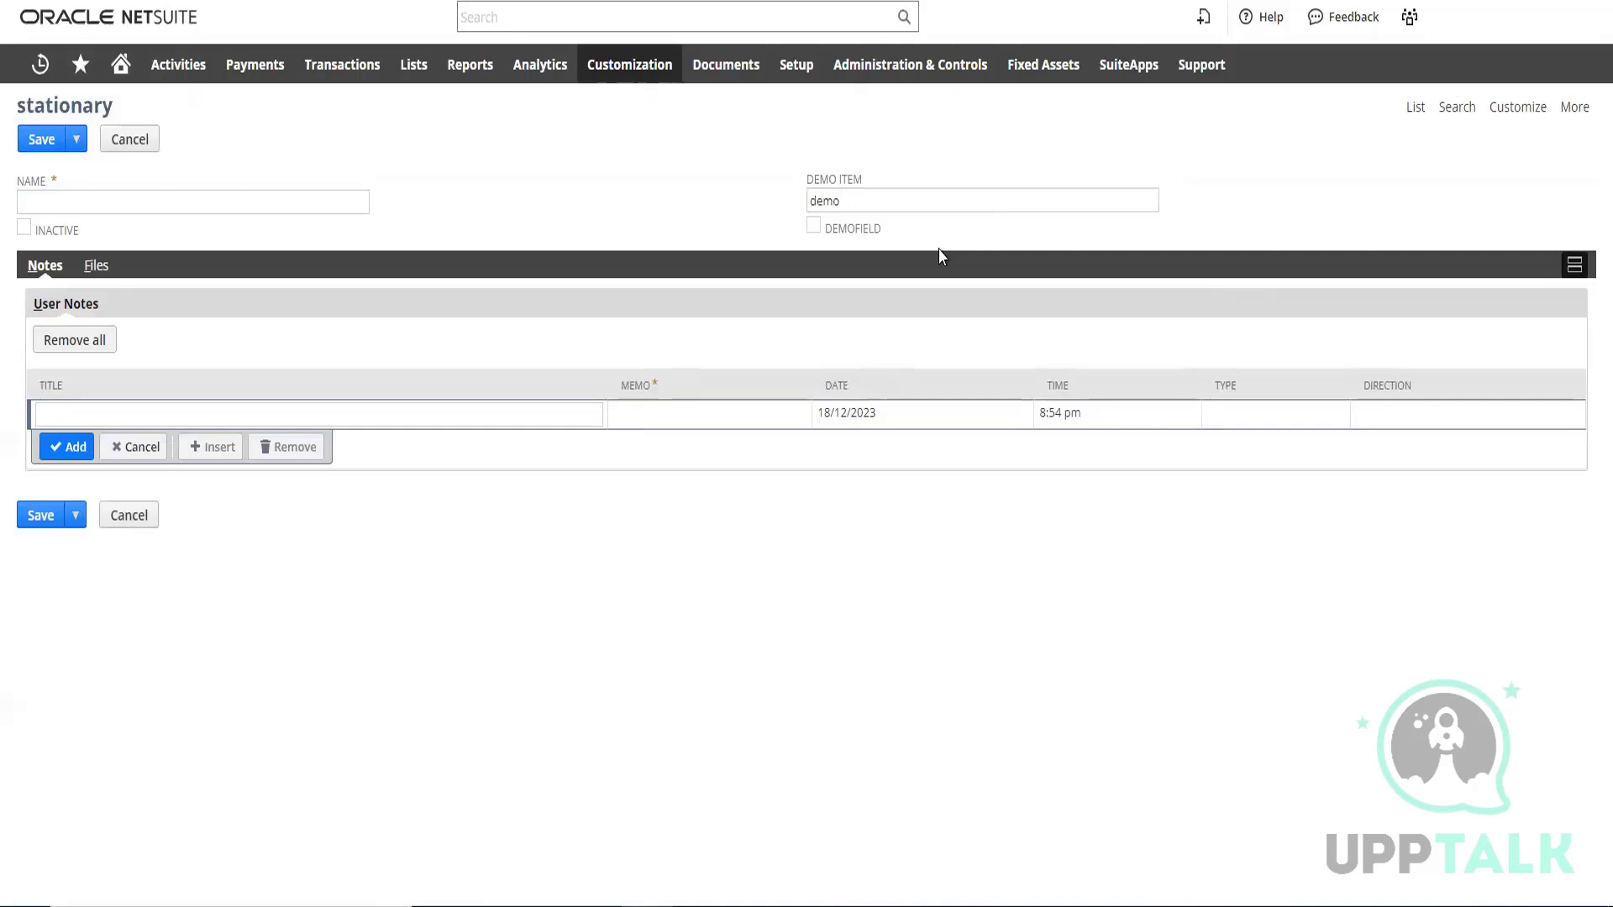
{"action": "left_click", "coordinate": [814, 227]}
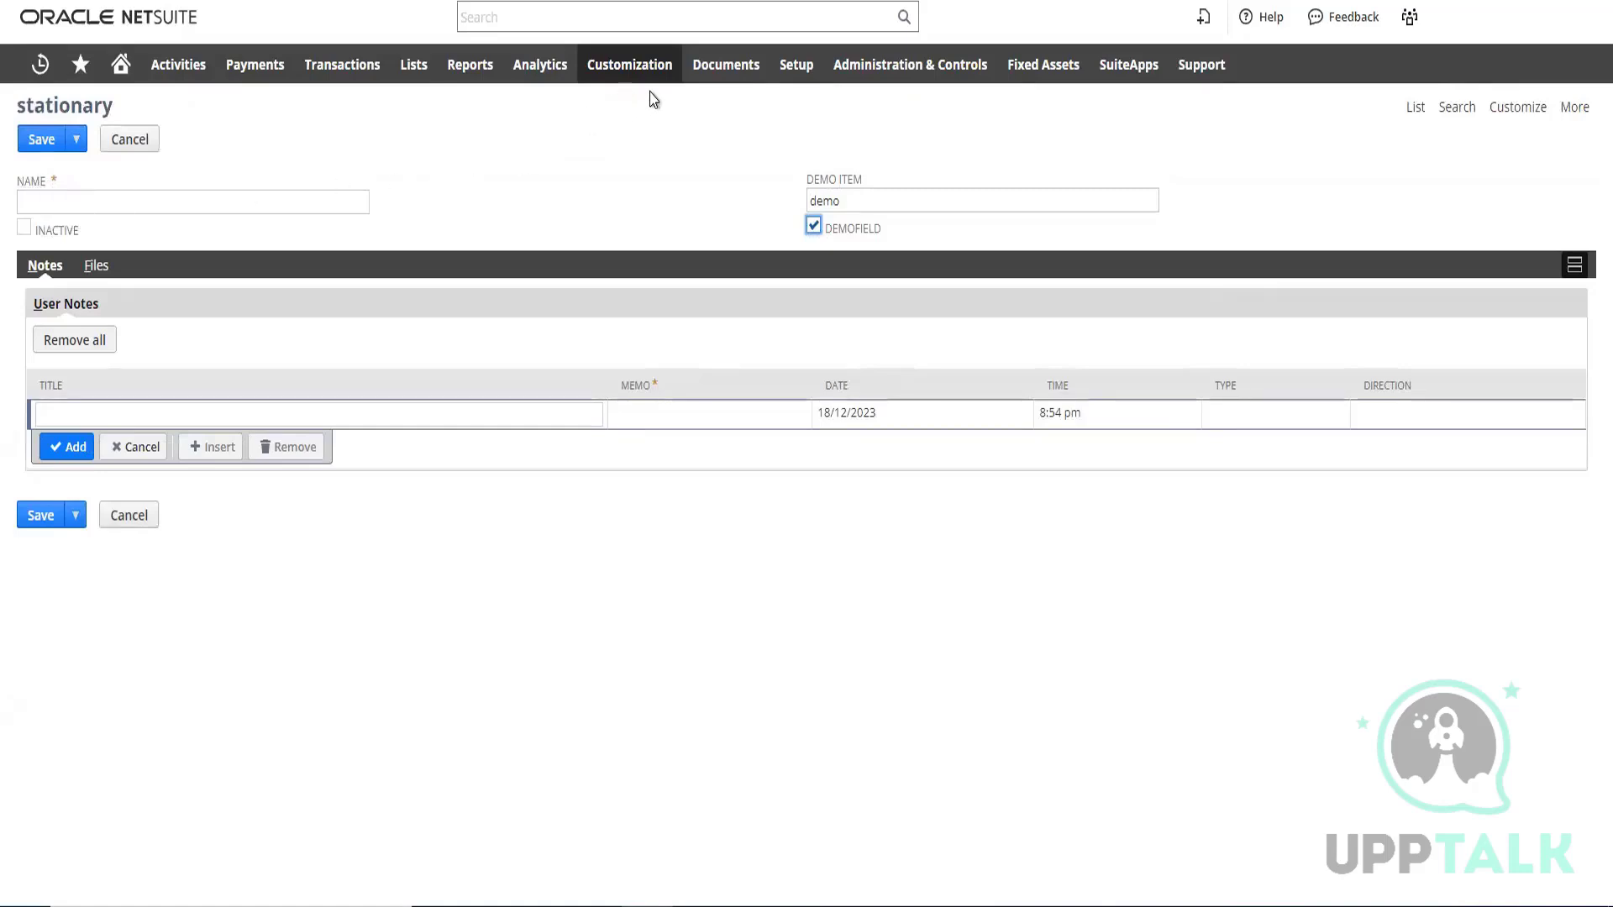
Open the stationary record type in a separate browser tab and turn off Include Name Field
{"action": "mouse_move", "coordinate": [646, 74]}
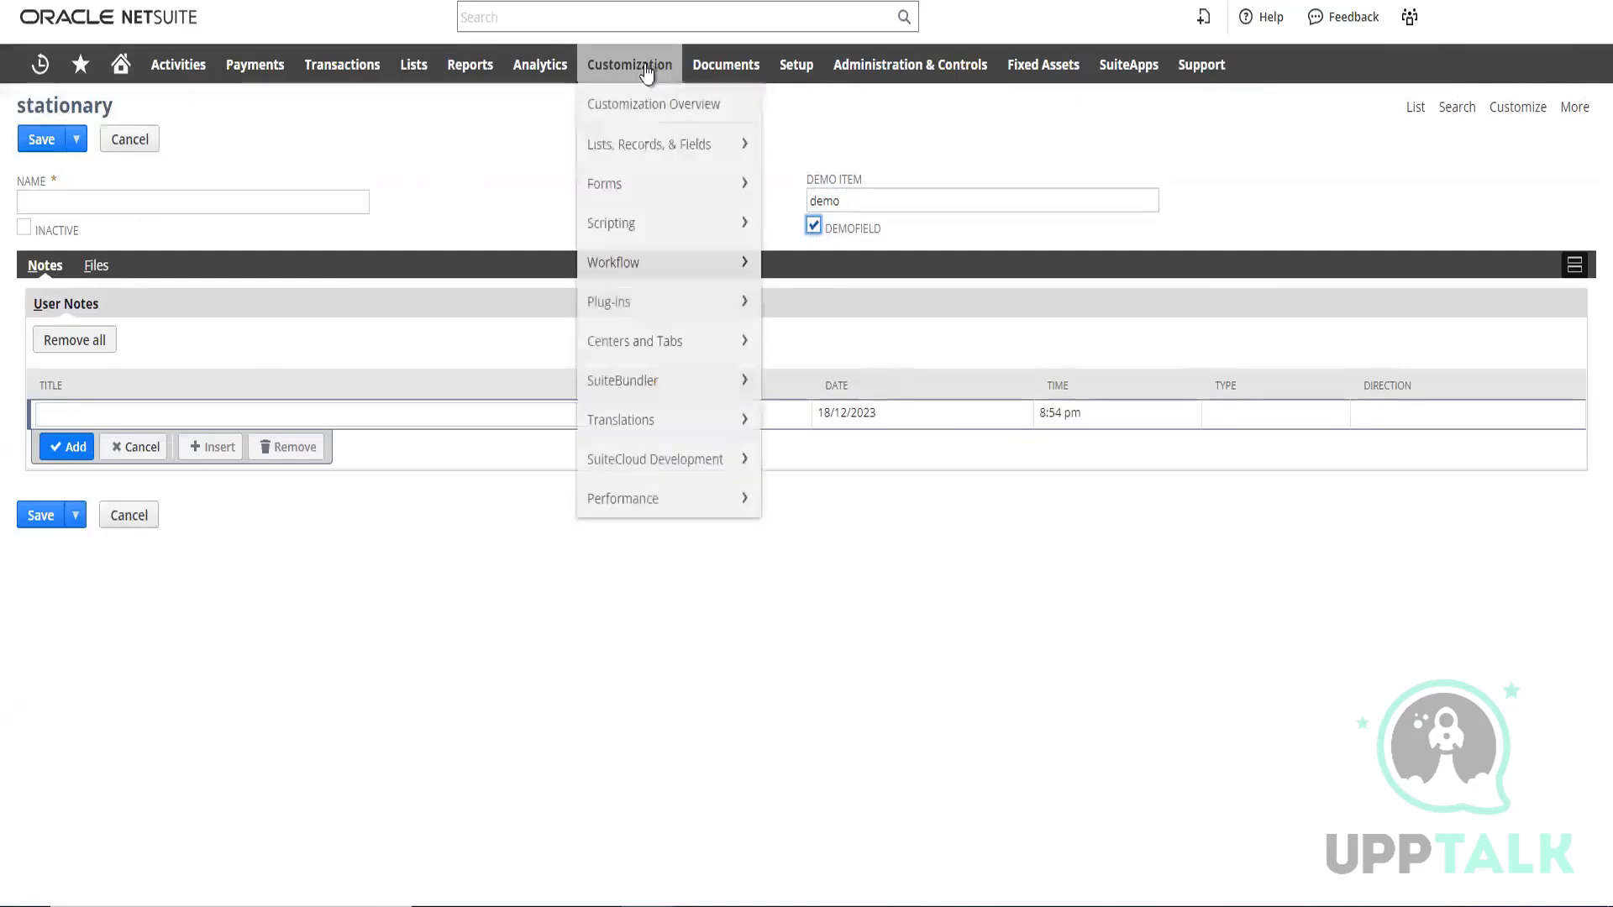
{"action": "mouse_move", "coordinate": [652, 155]}
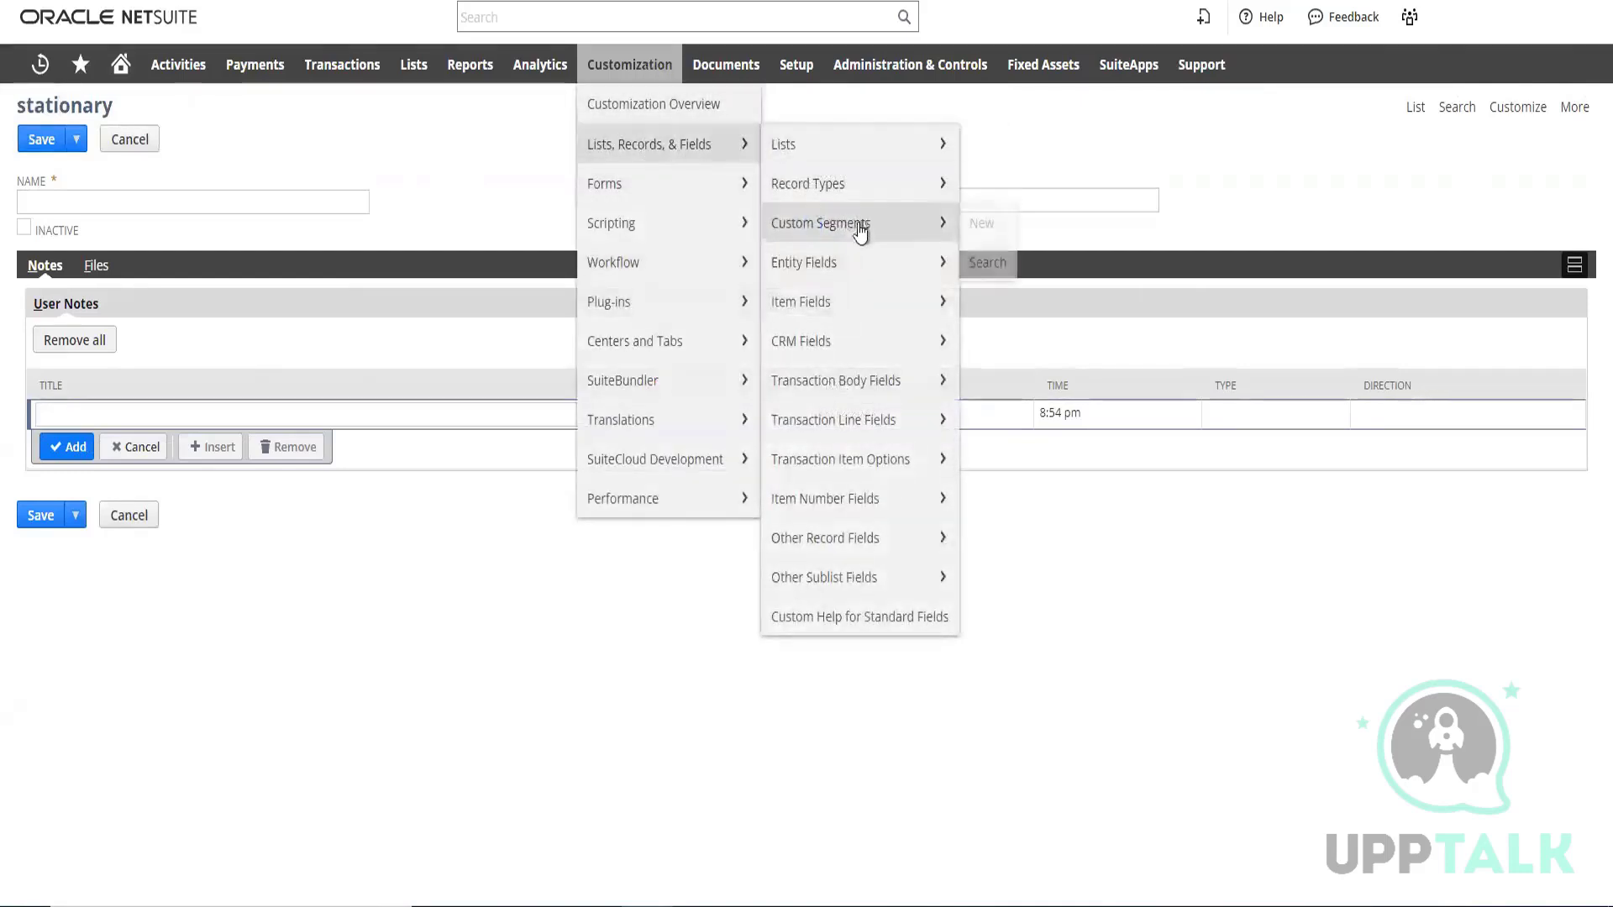
{"action": "mouse_move", "coordinate": [795, 193]}
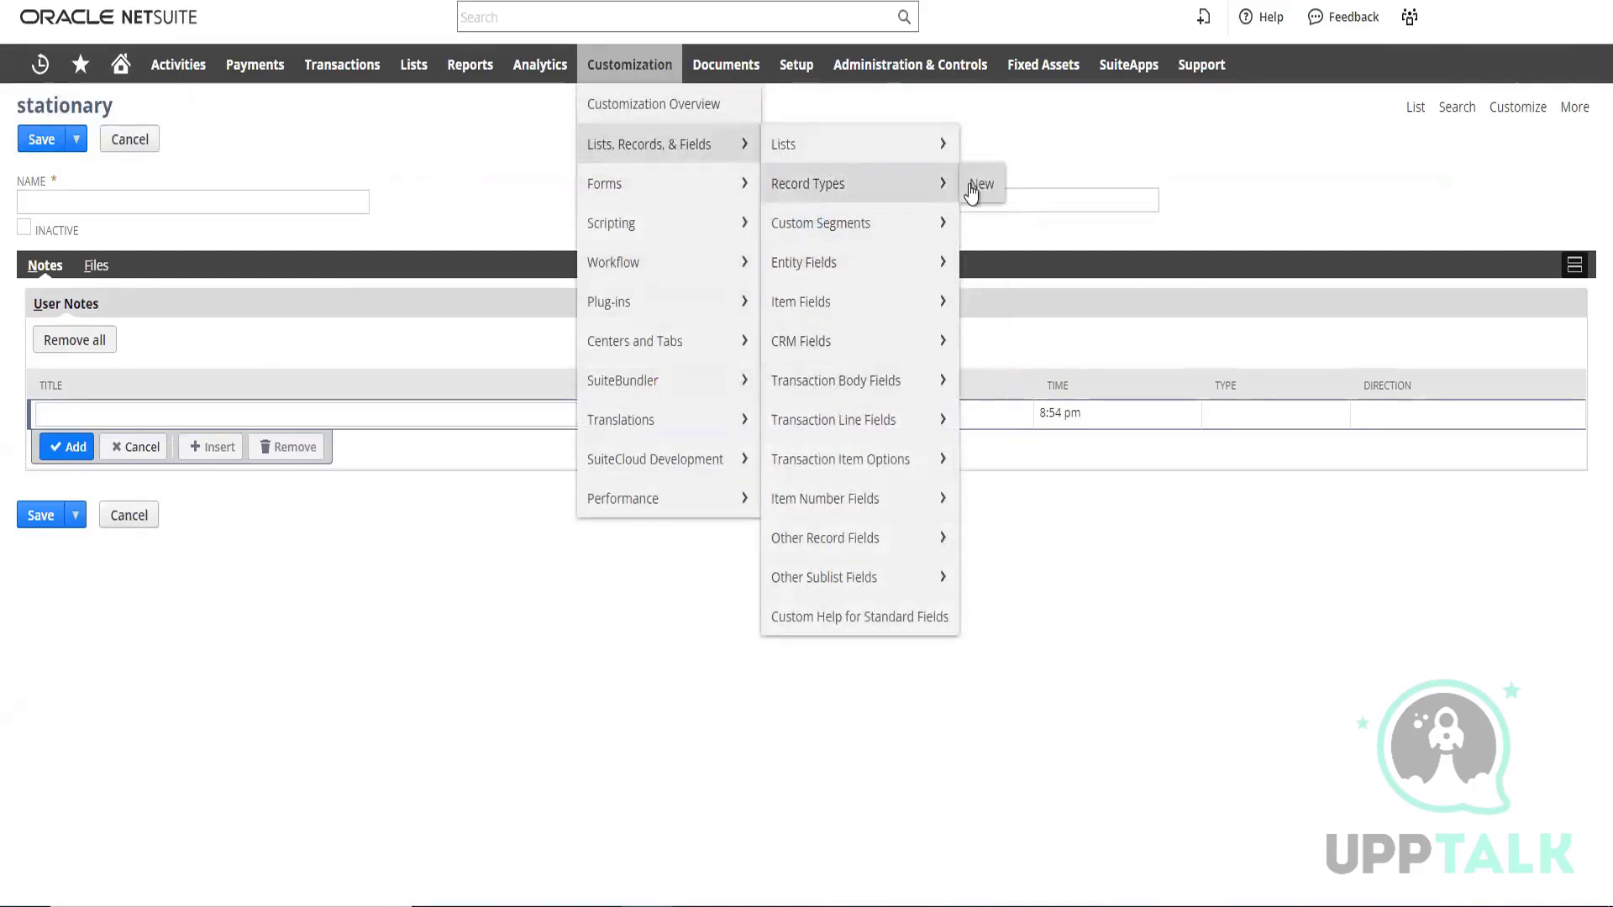
{"action": "right_click", "coordinate": [847, 196]}
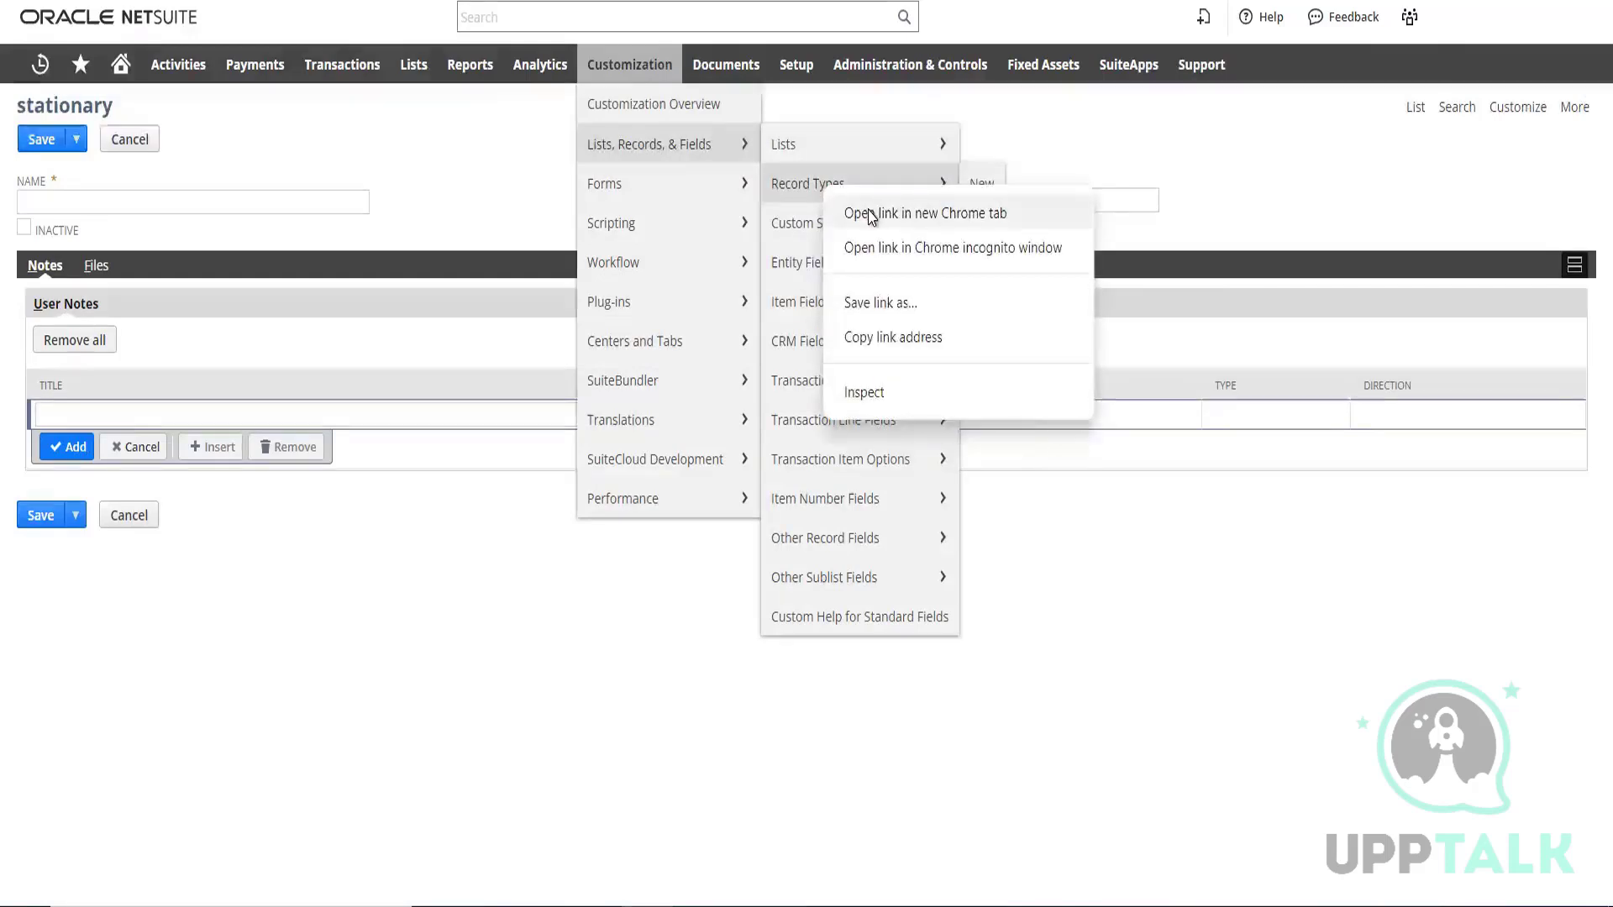
{"action": "left_click", "coordinate": [853, 212]}
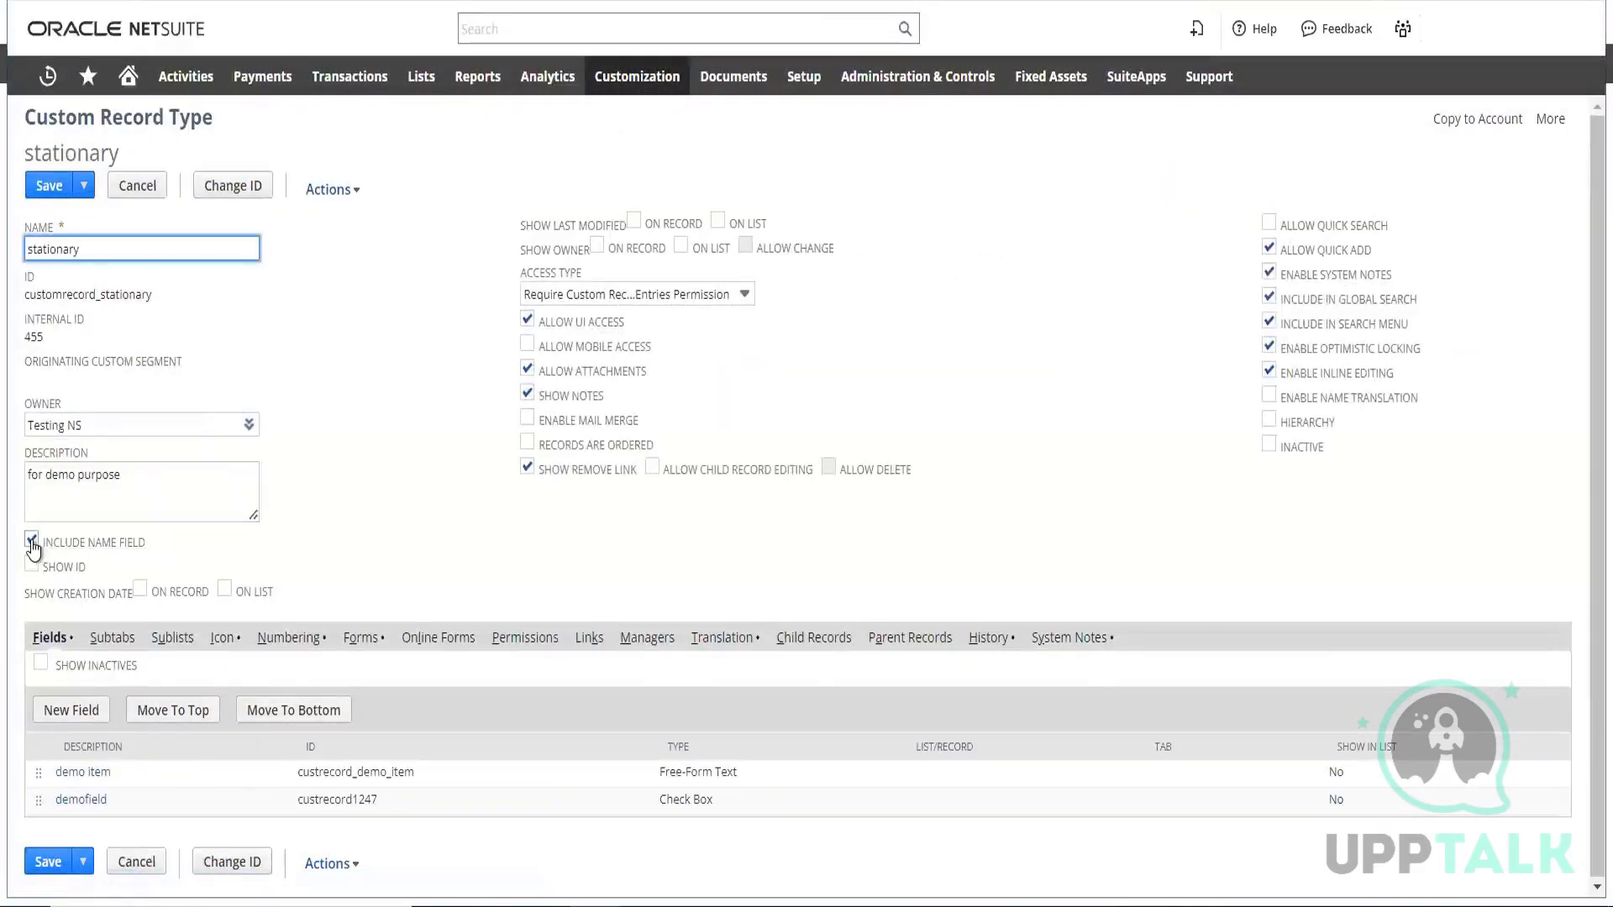
{"action": "left_click", "coordinate": [32, 542]}
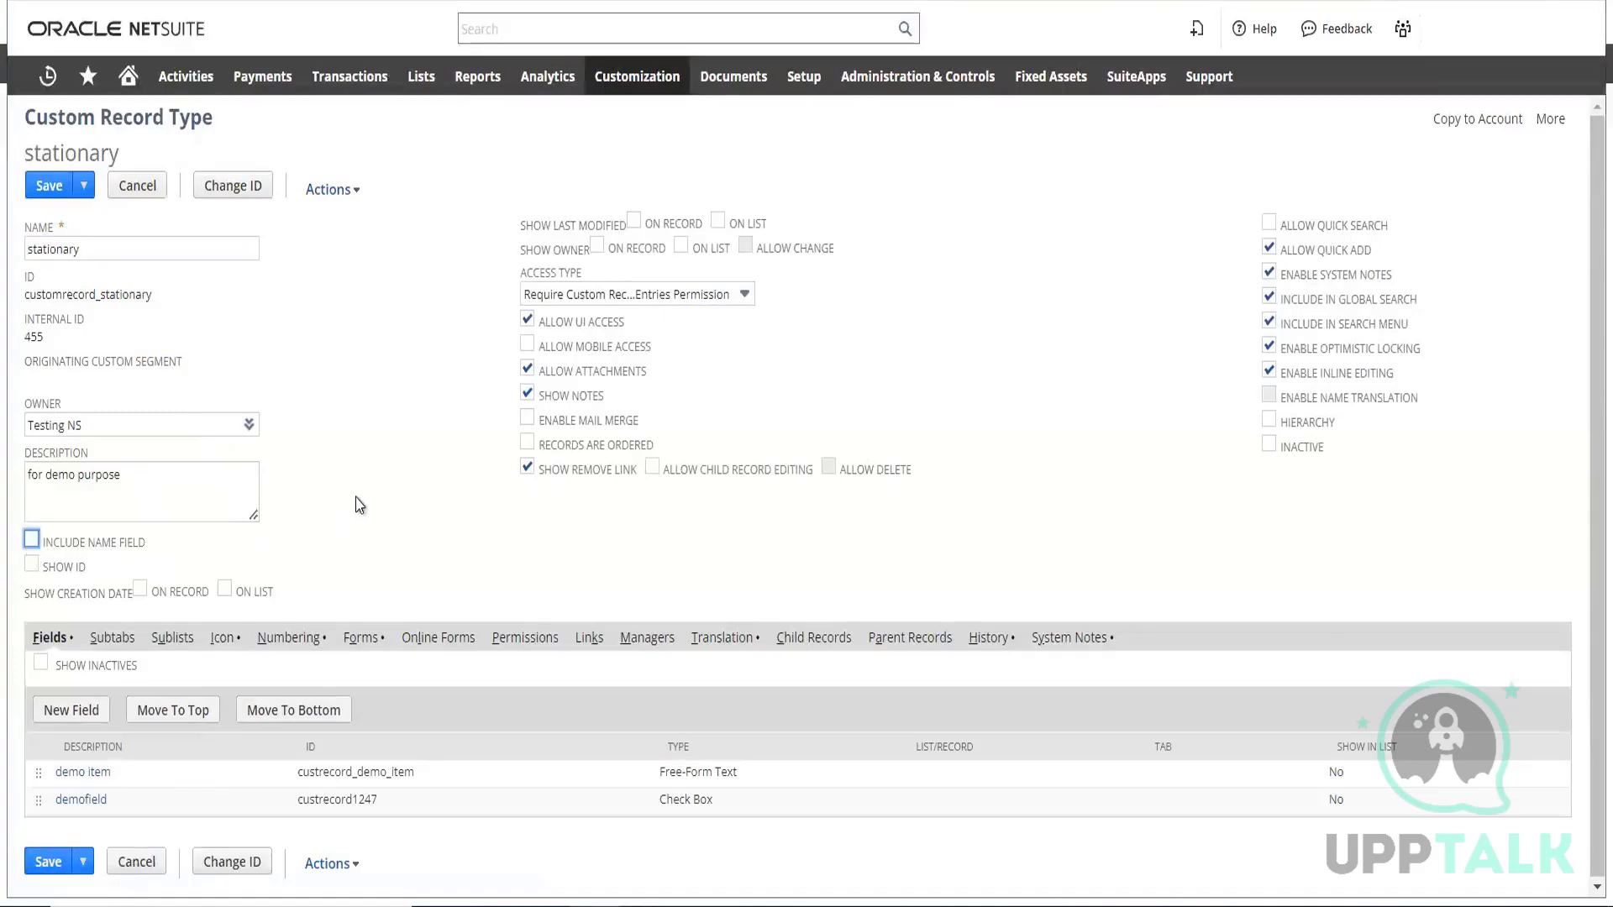
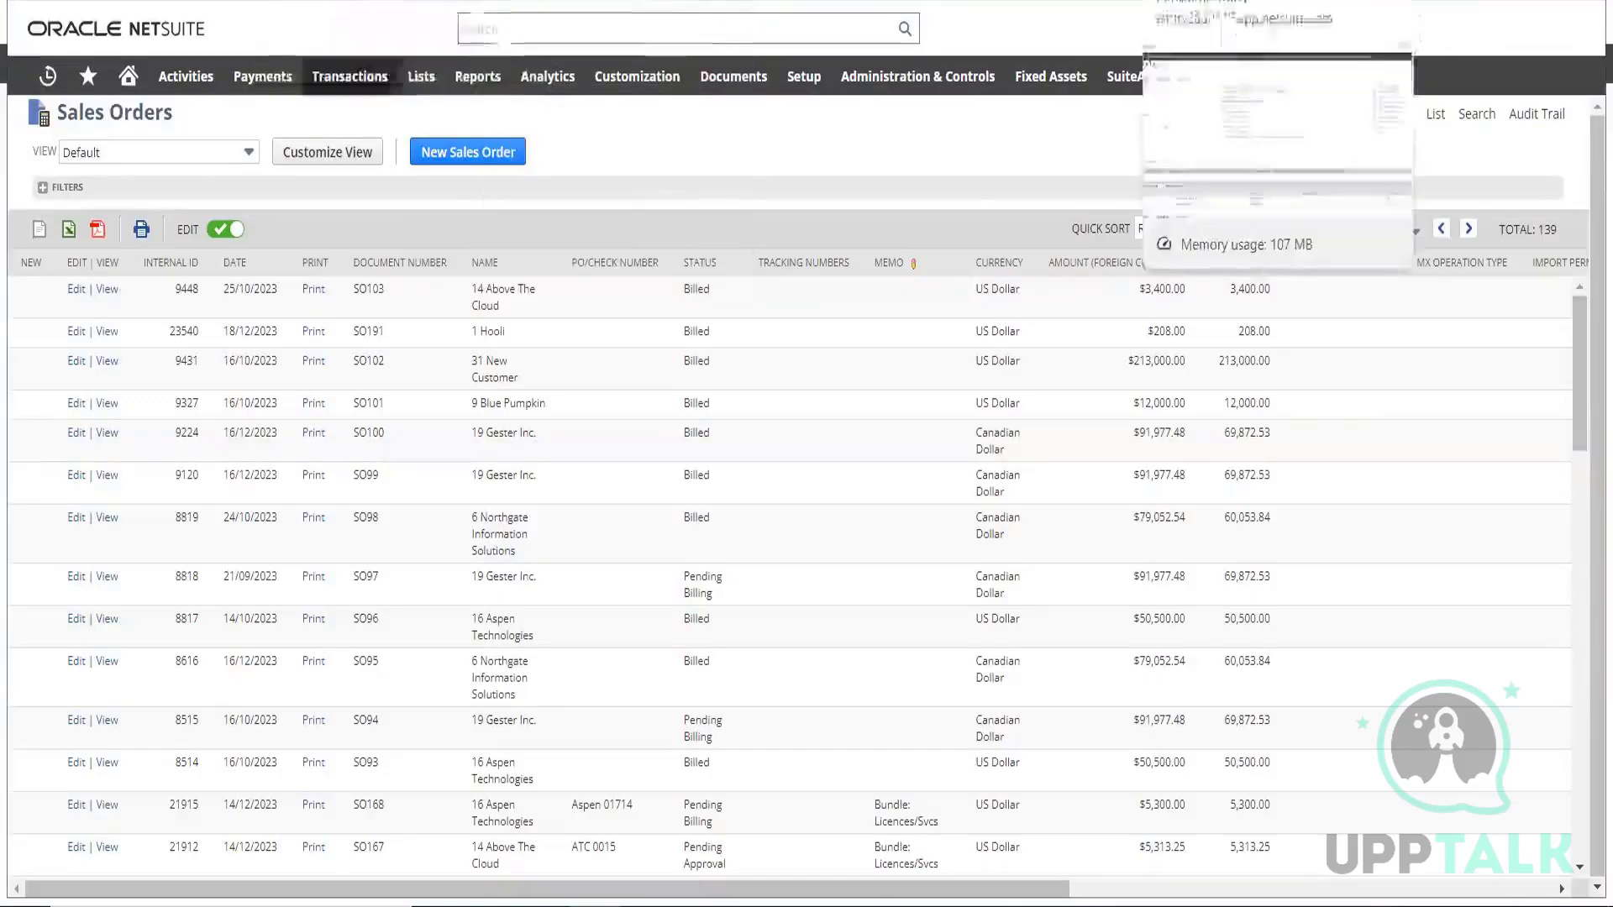
Enable Allow Child Record Editing on the stationary record type and start a new field, discarding the unsaved changes
{"action": "left_click", "coordinate": [1210, 2]}
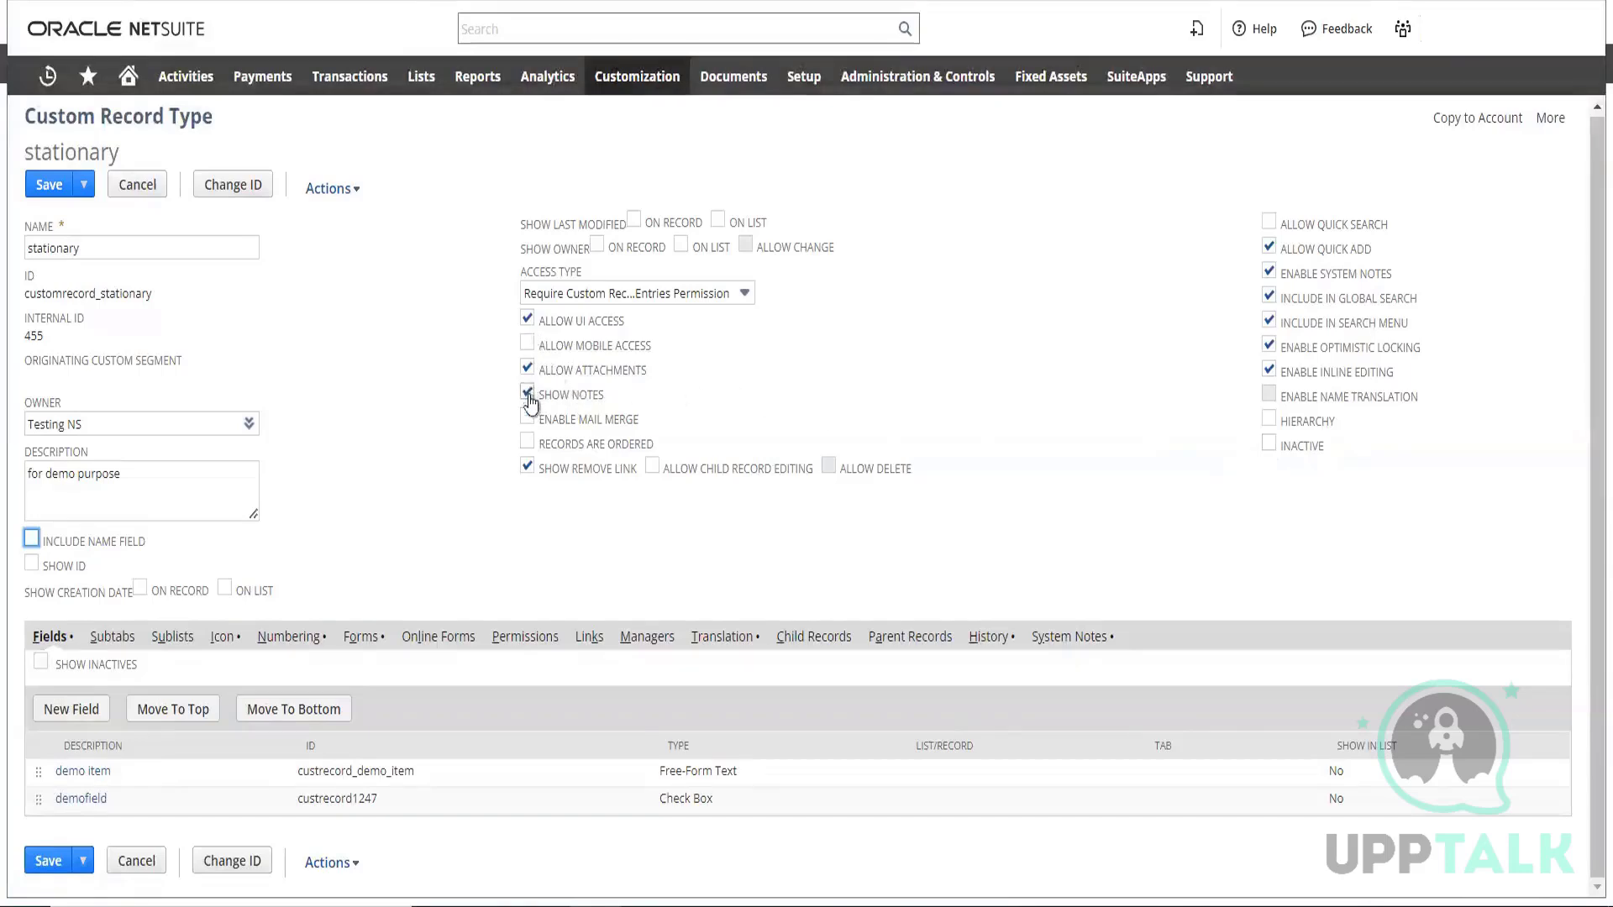
{"action": "left_click", "coordinate": [652, 467]}
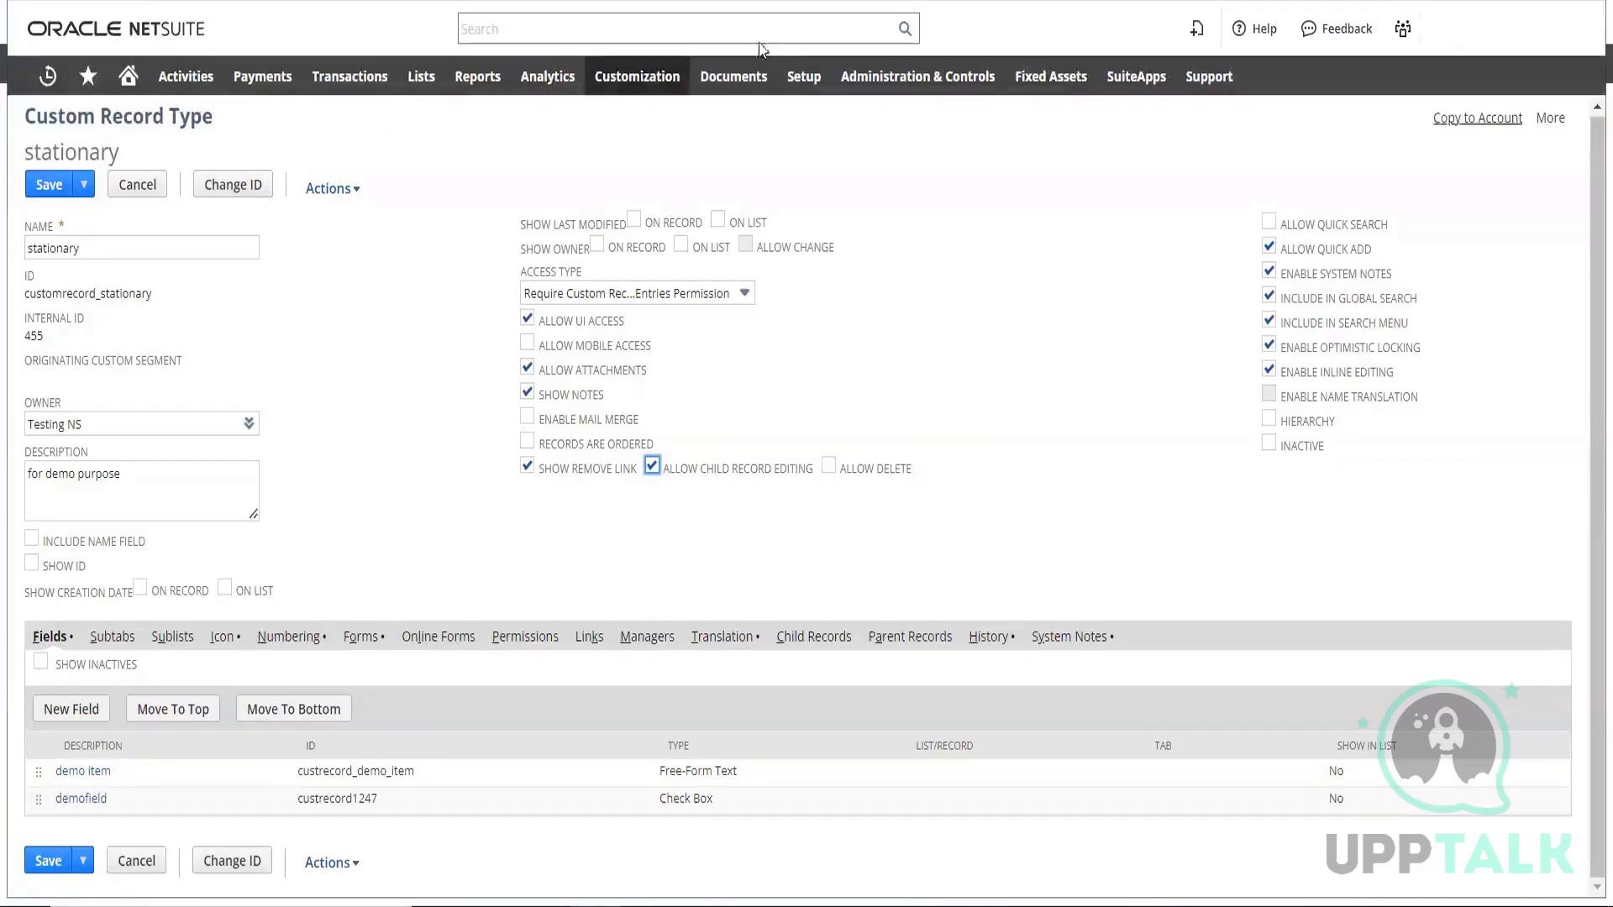
{"action": "left_click", "coordinate": [73, 710]}
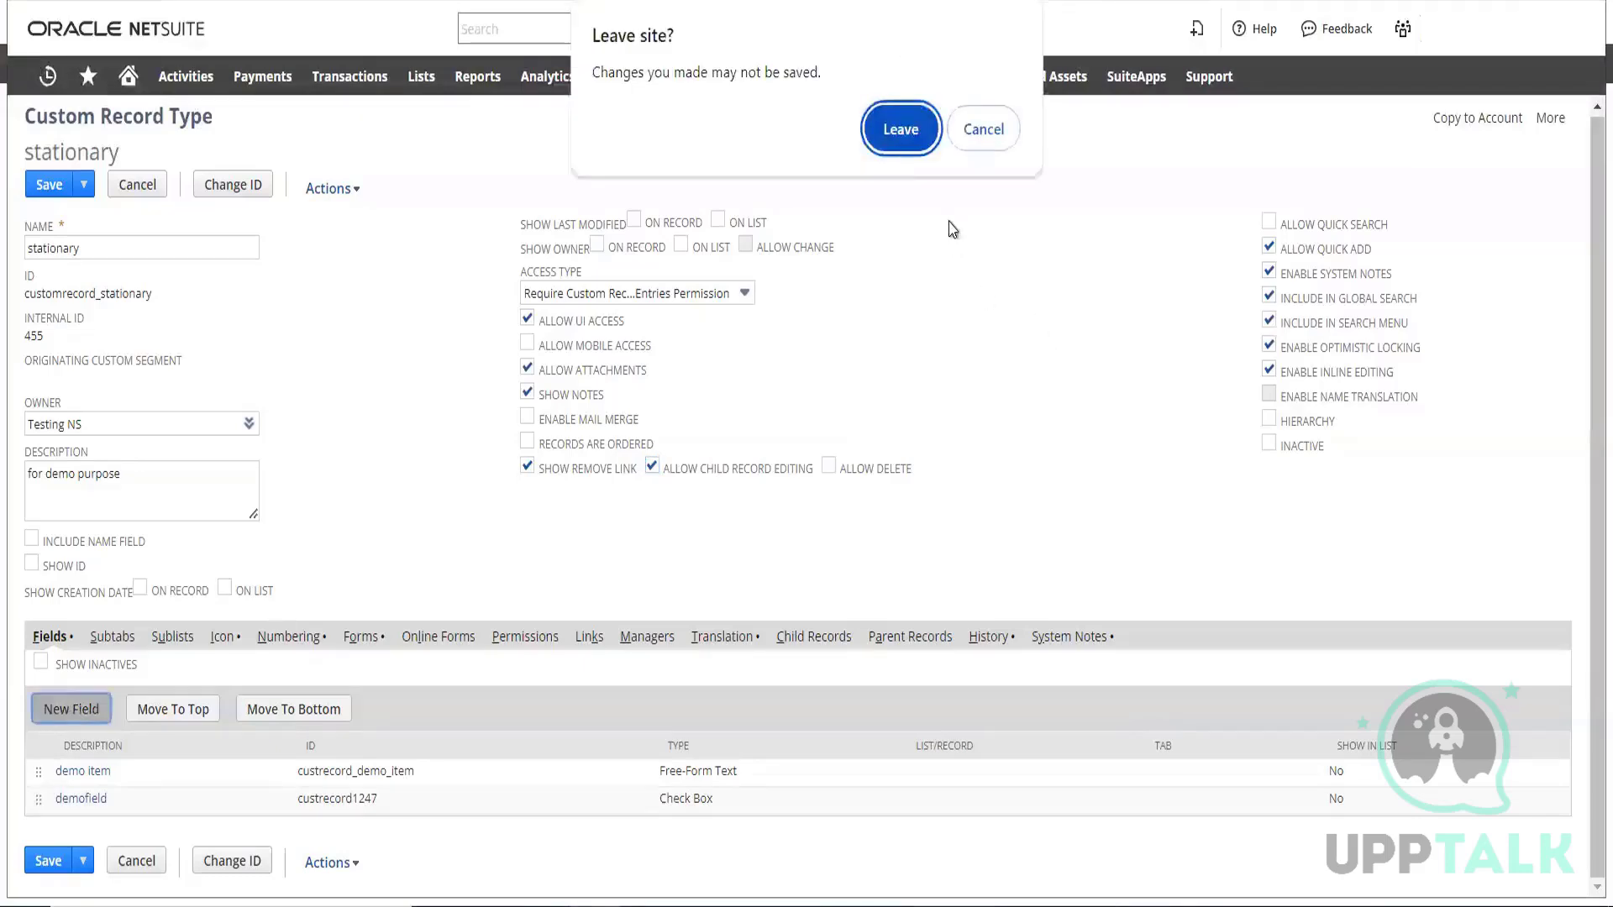
{"action": "left_click", "coordinate": [900, 130]}
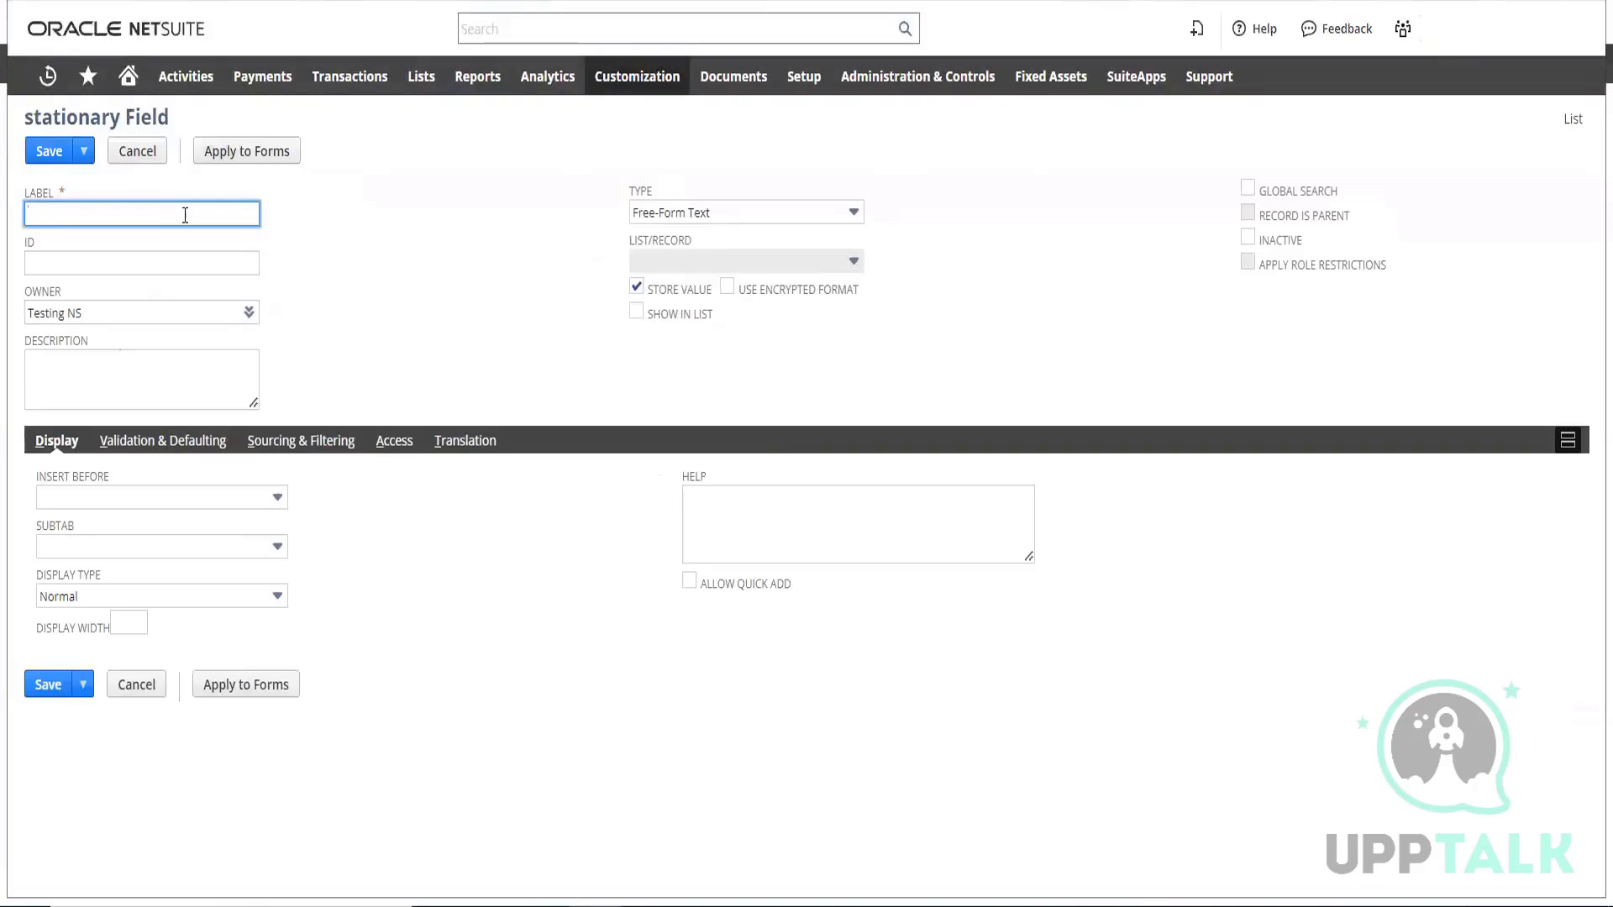
Label the new stationary field attach and give it the ID _attach
{"action": "type", "text": "attach"}
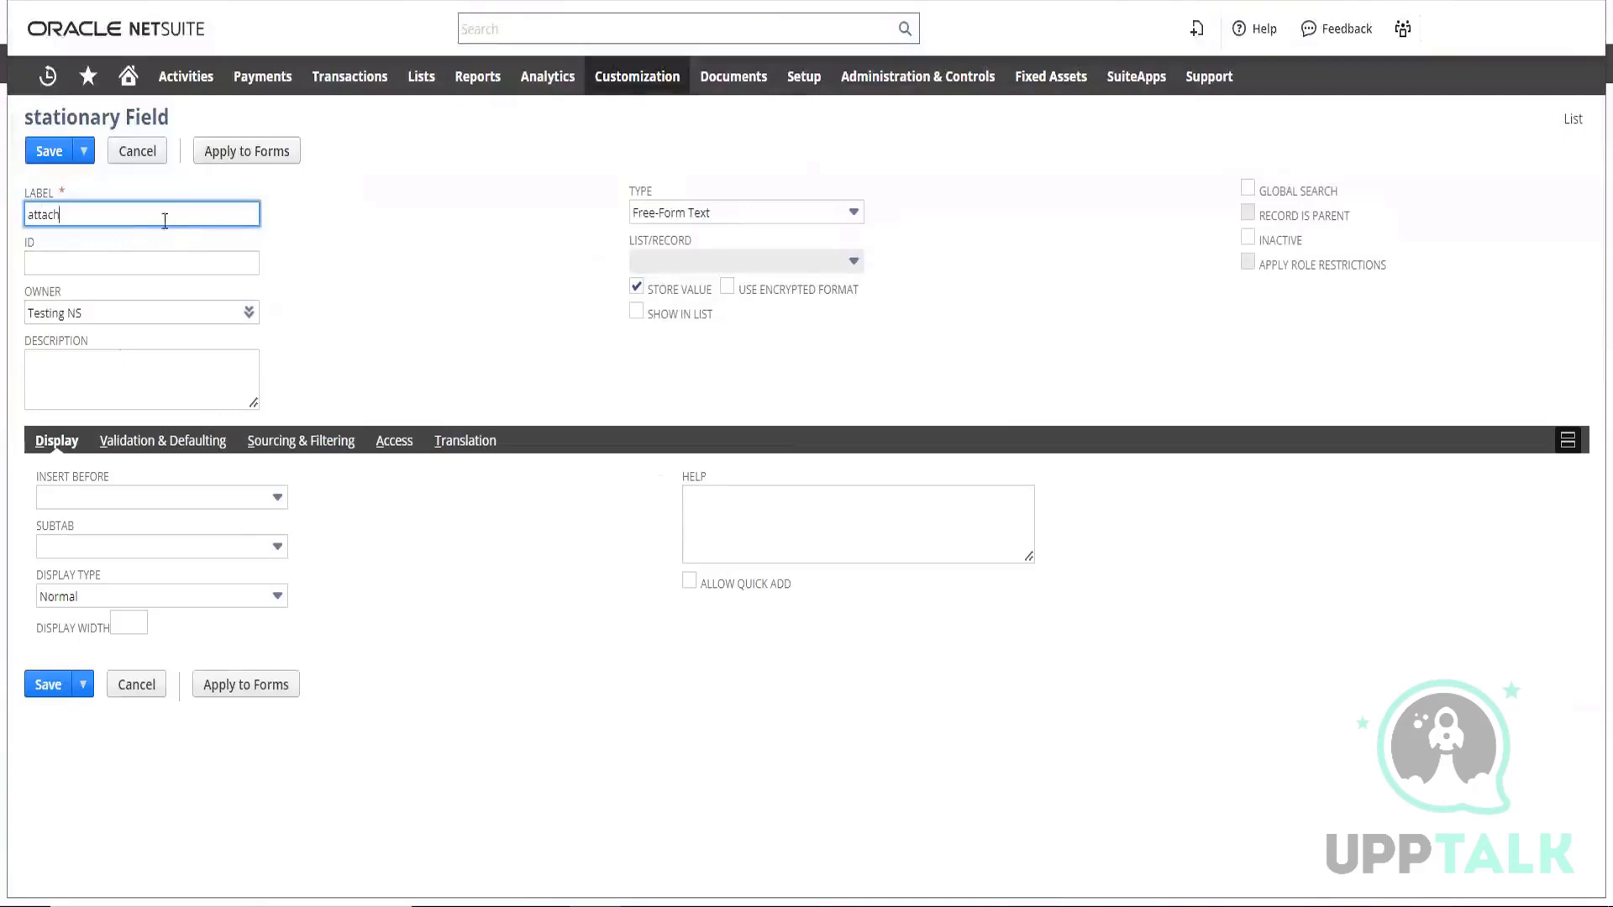
{"action": "double_click", "coordinate": [41, 215]}
{"action": "key", "text": "ctrl+c"}
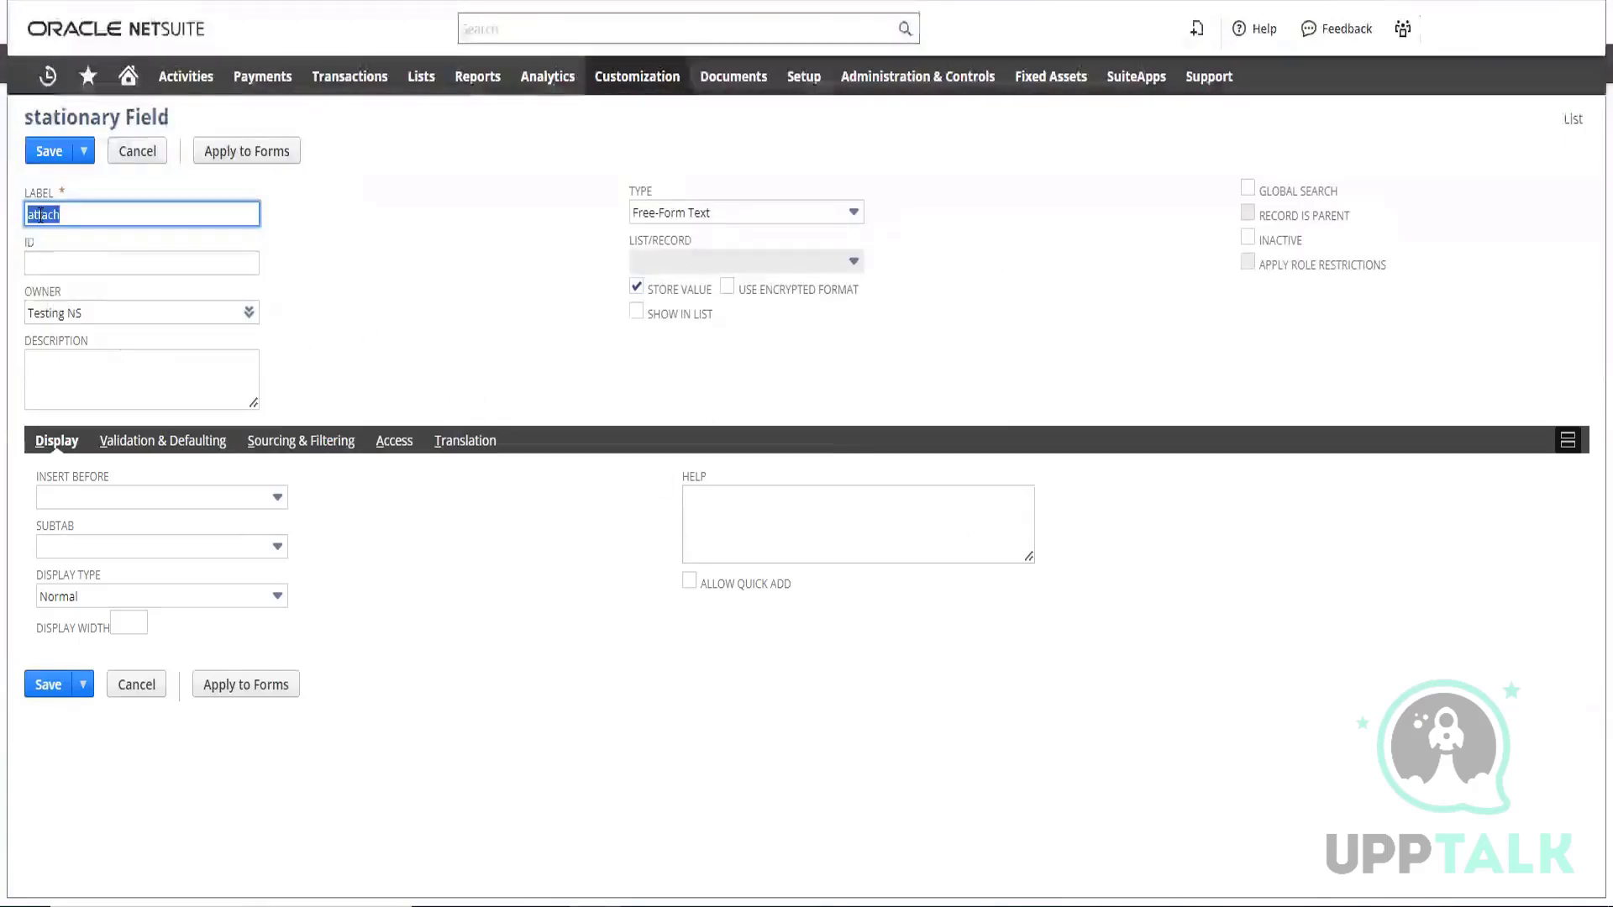
{"action": "left_click", "coordinate": [50, 261]}
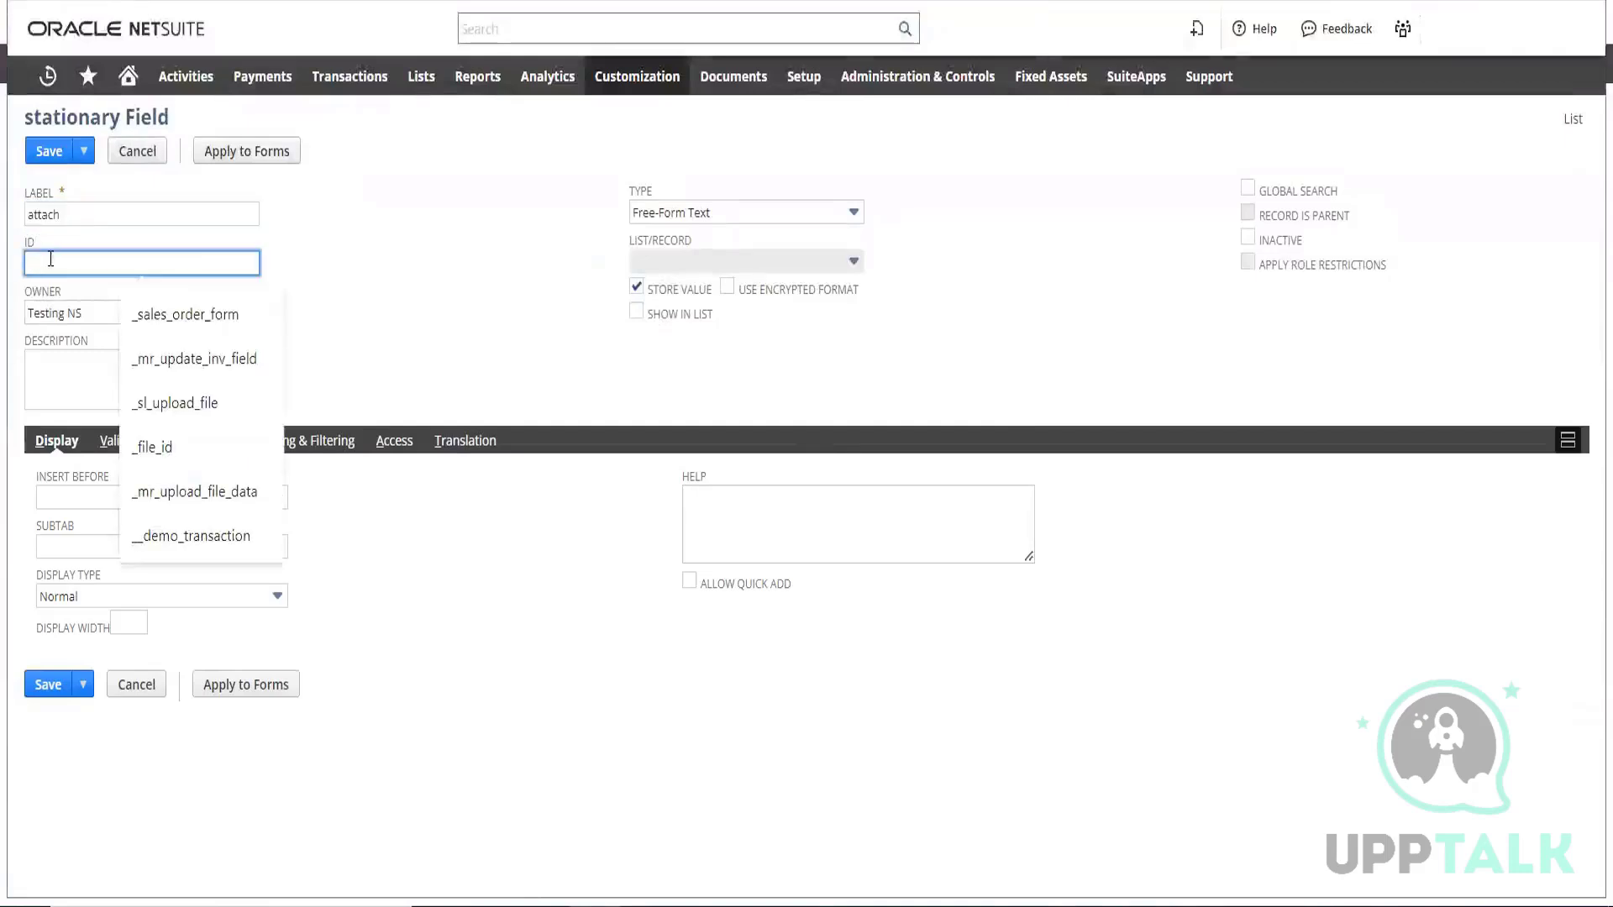
{"action": "key", "text": "ctrl+v"}
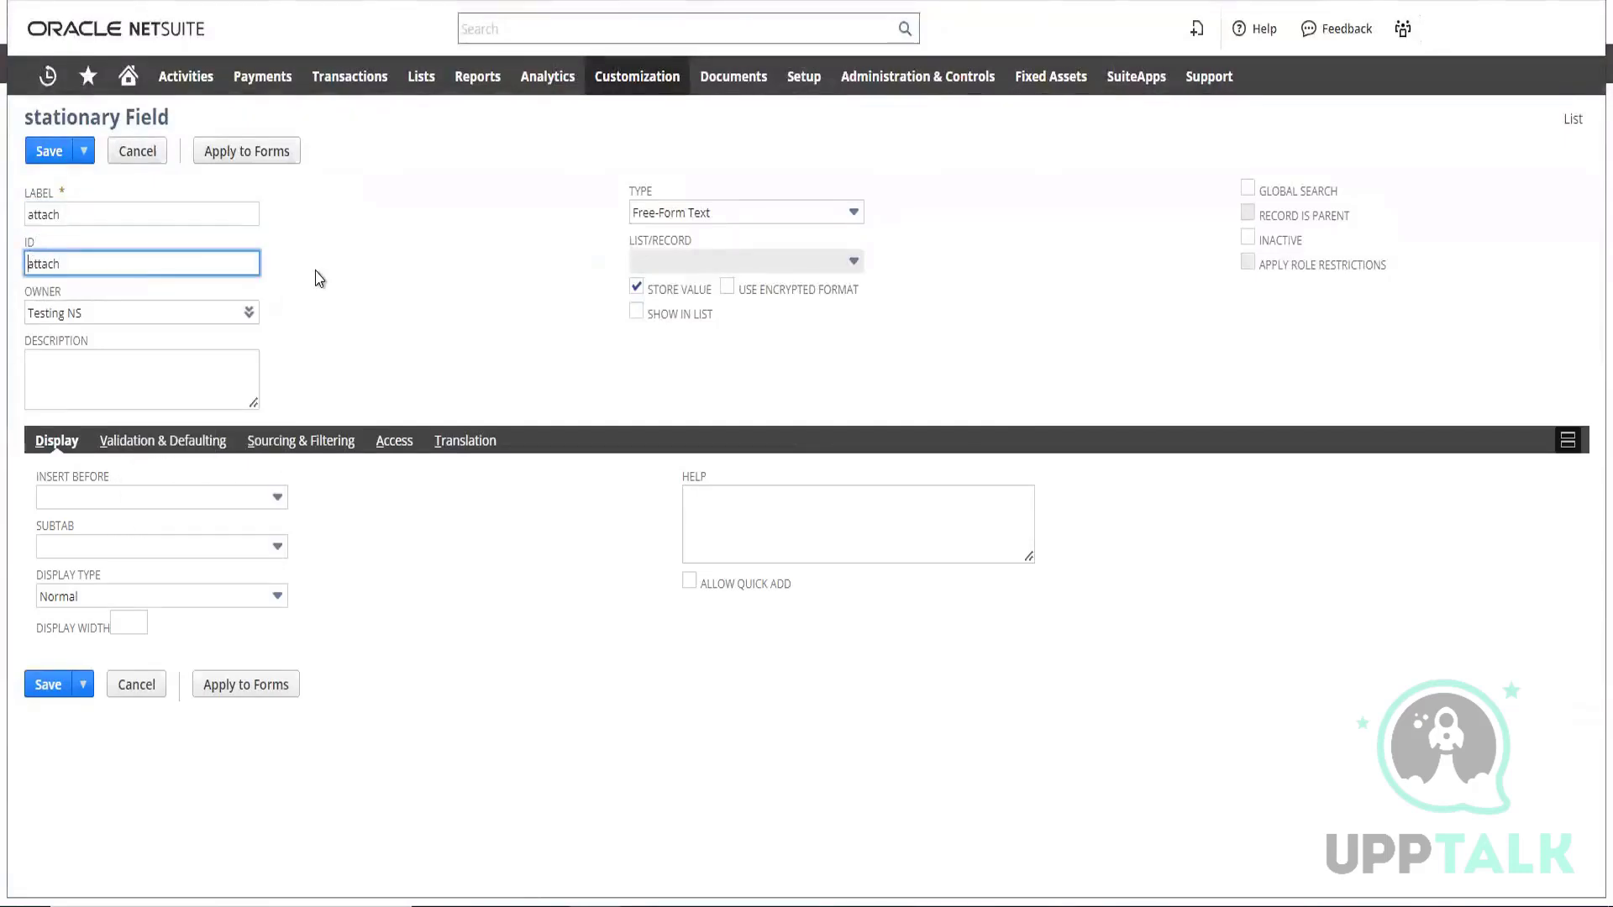
{"action": "type", "text": "_"}
{"action": "left_click", "coordinate": [191, 796]}
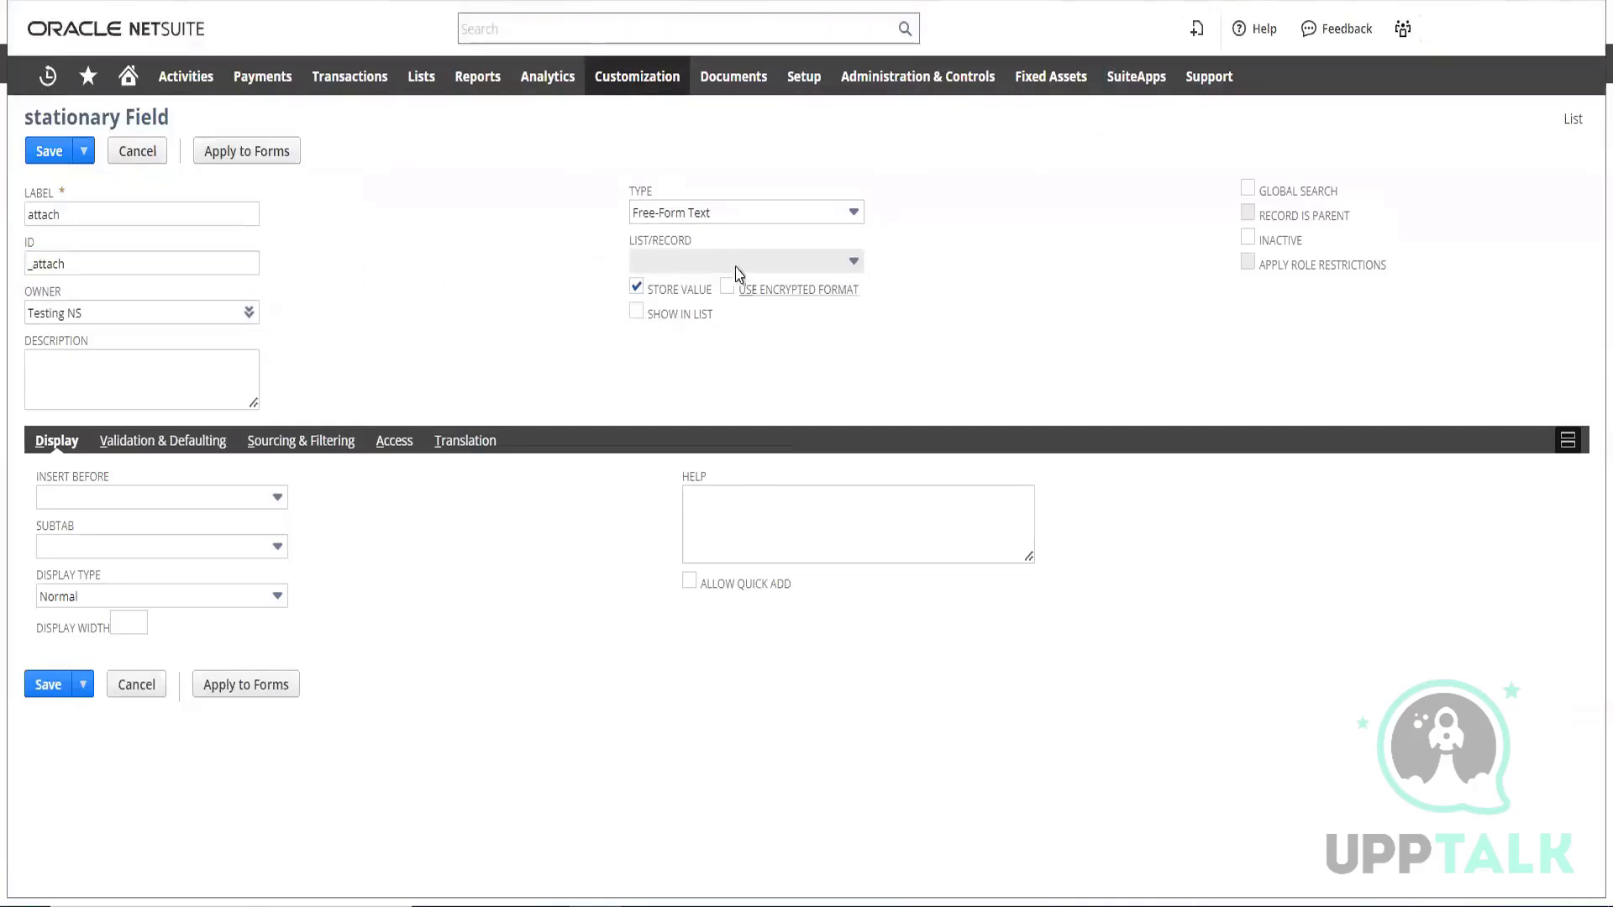
Set the attach field's type to List/Record
{"action": "left_click", "coordinate": [763, 214]}
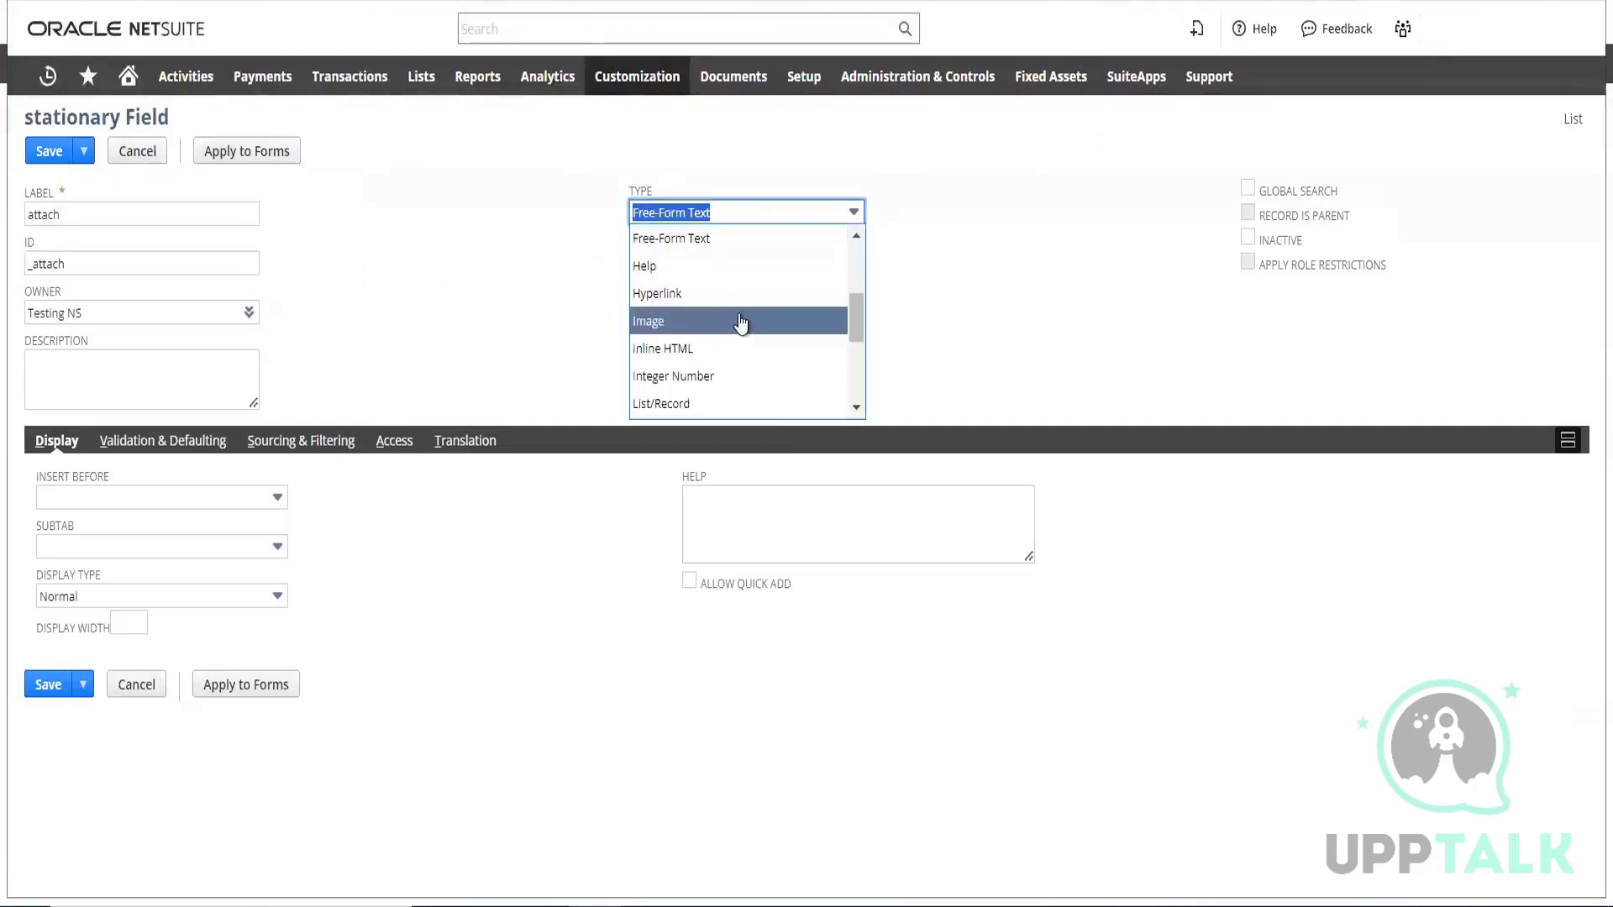
{"action": "scroll", "coordinate": [740, 323], "scroll_direction": "down", "scroll_amount": 3}
{"action": "scroll", "coordinate": [734, 320], "scroll_direction": "up", "scroll_amount": 2}
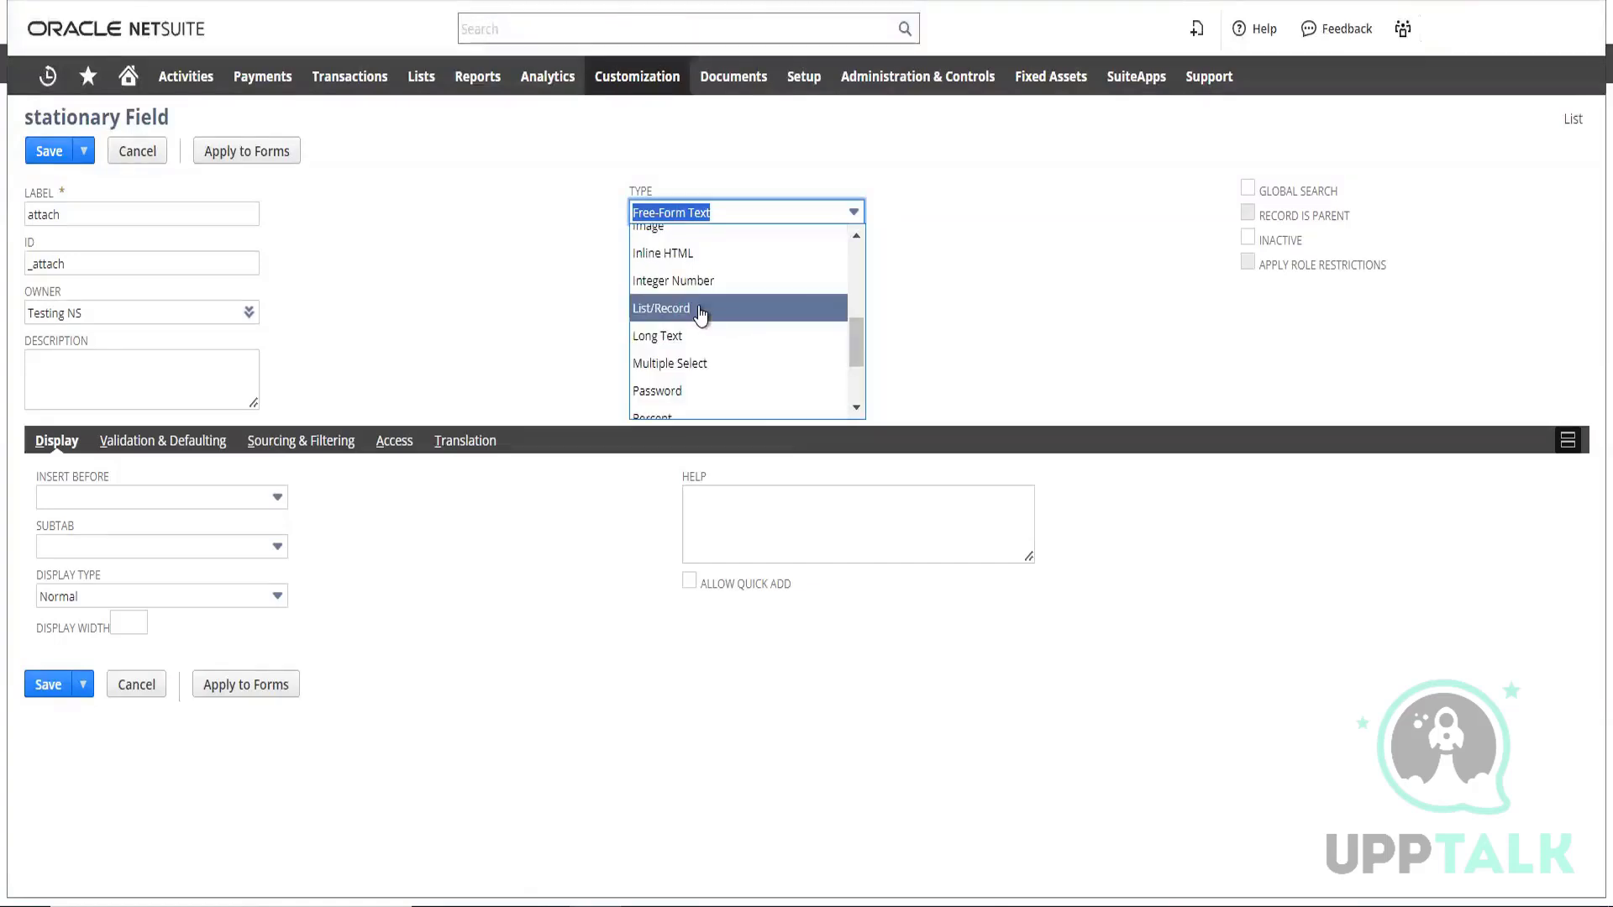
{"action": "left_click", "coordinate": [702, 311]}
Search the attach field's available List/Record options for "sales orde"
{"action": "left_click", "coordinate": [825, 265]}
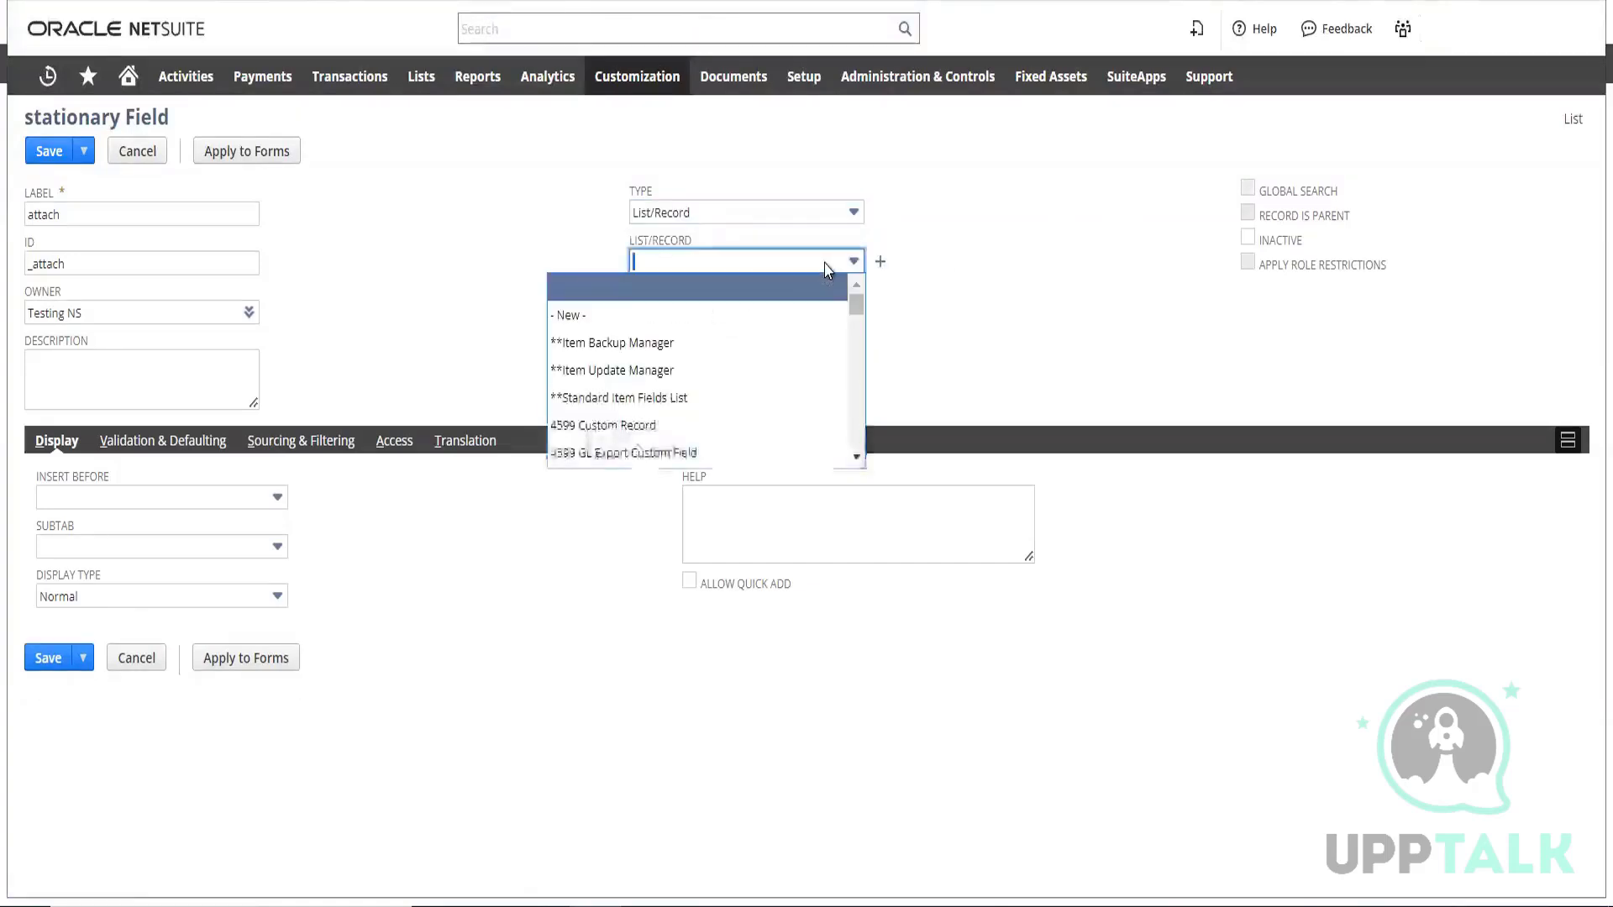
{"action": "scroll", "coordinate": [768, 319], "scroll_direction": "down", "scroll_amount": 5}
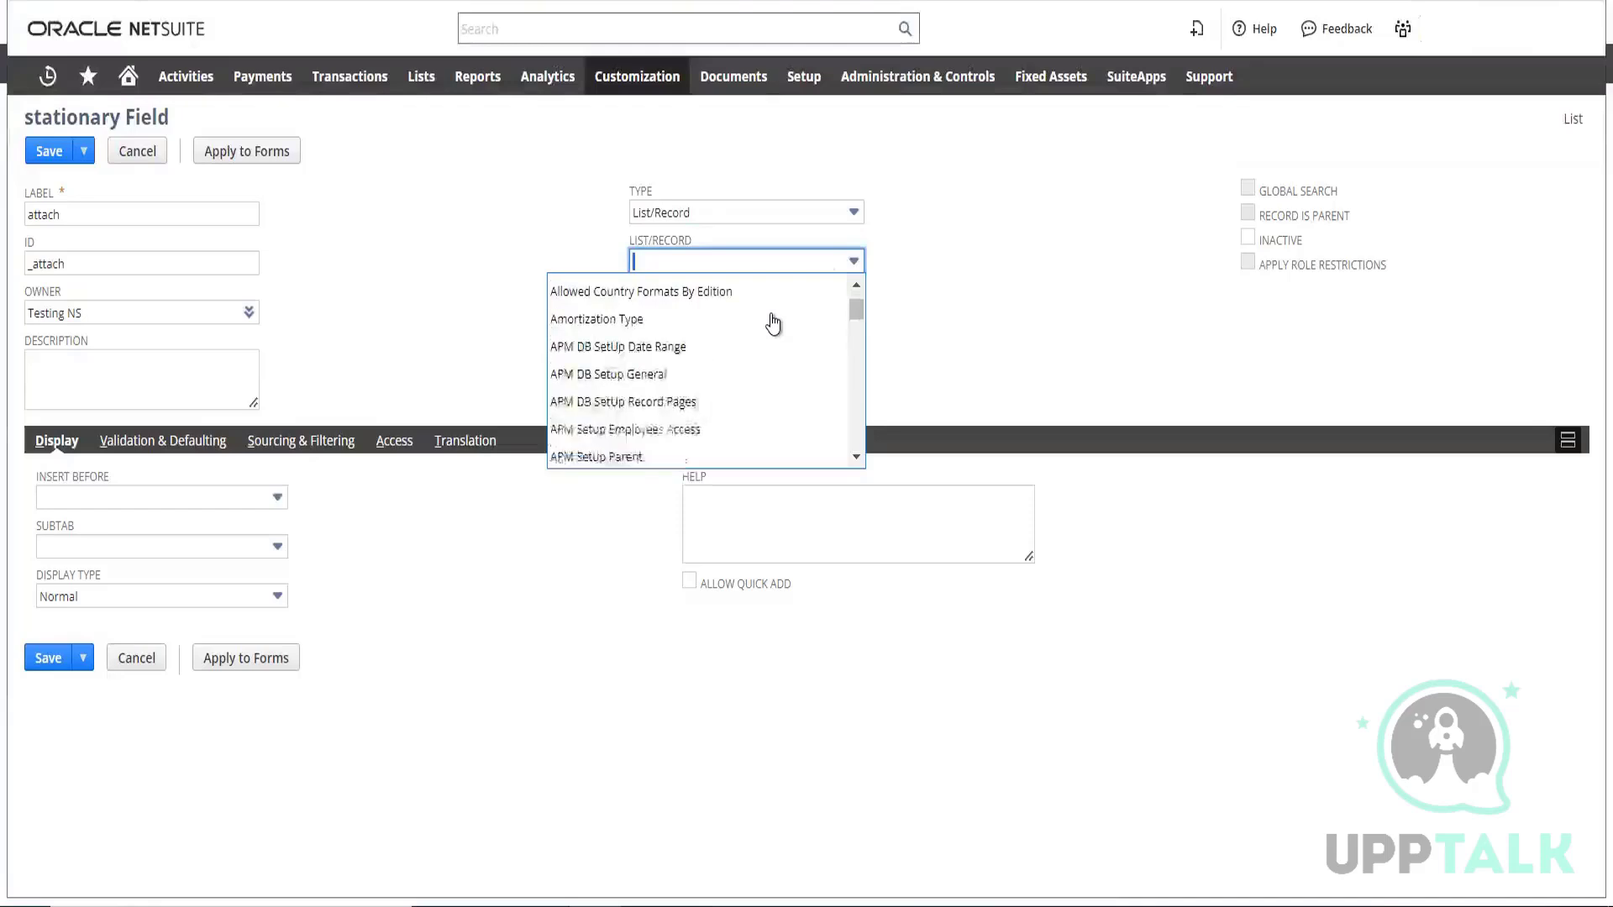
{"action": "scroll", "coordinate": [773, 325], "scroll_direction": "down", "scroll_amount": 10}
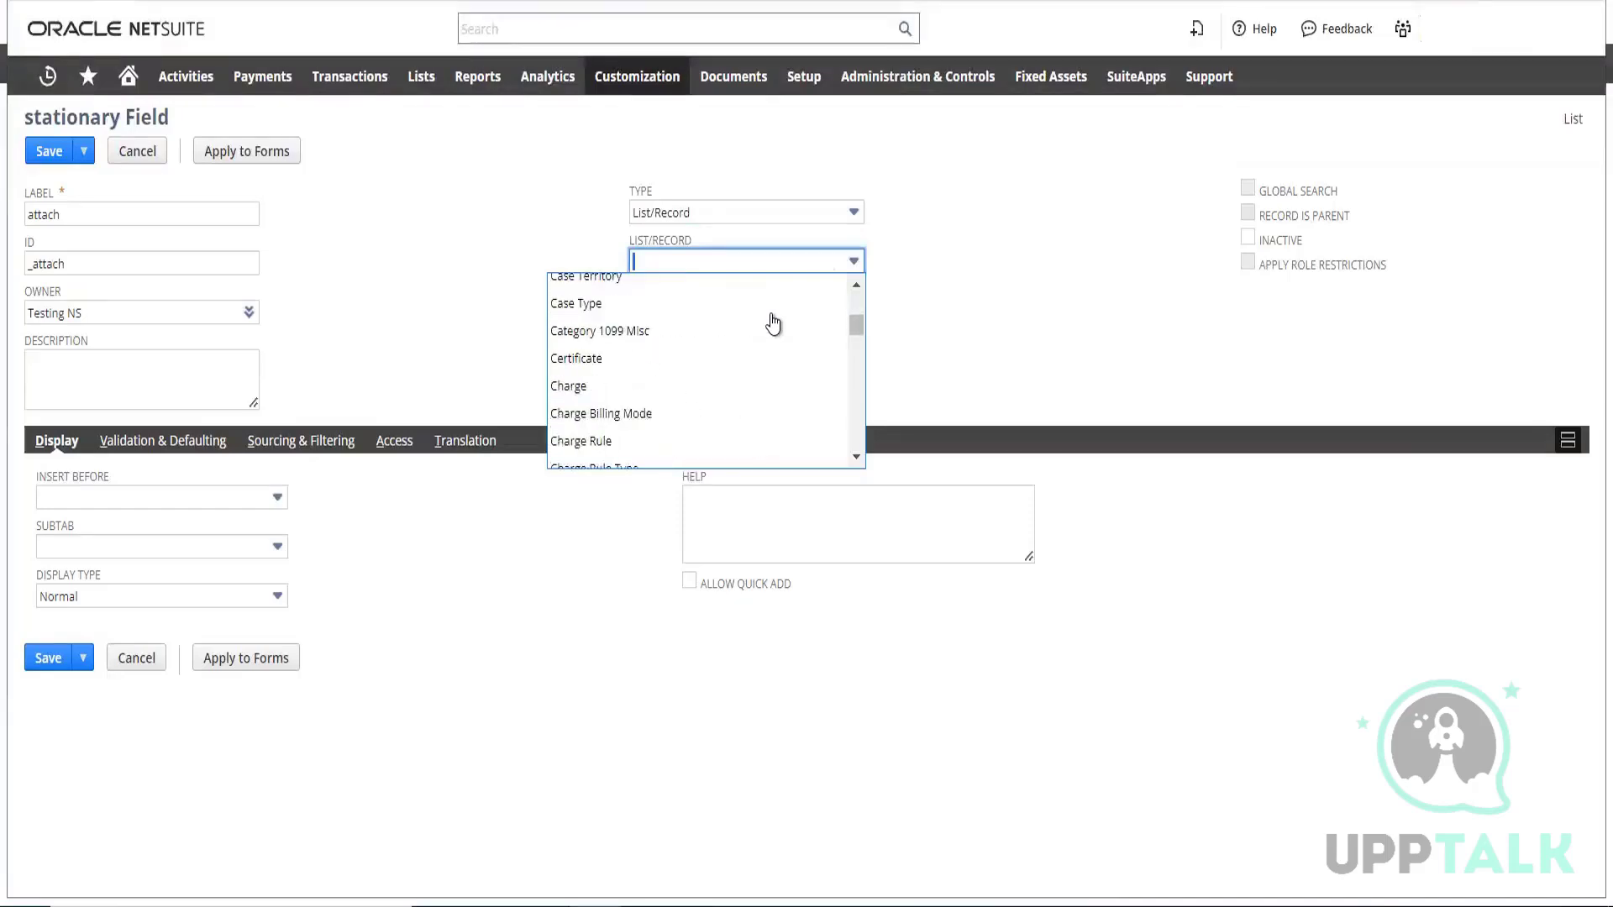
{"action": "scroll", "coordinate": [773, 324], "scroll_direction": "down", "scroll_amount": 10}
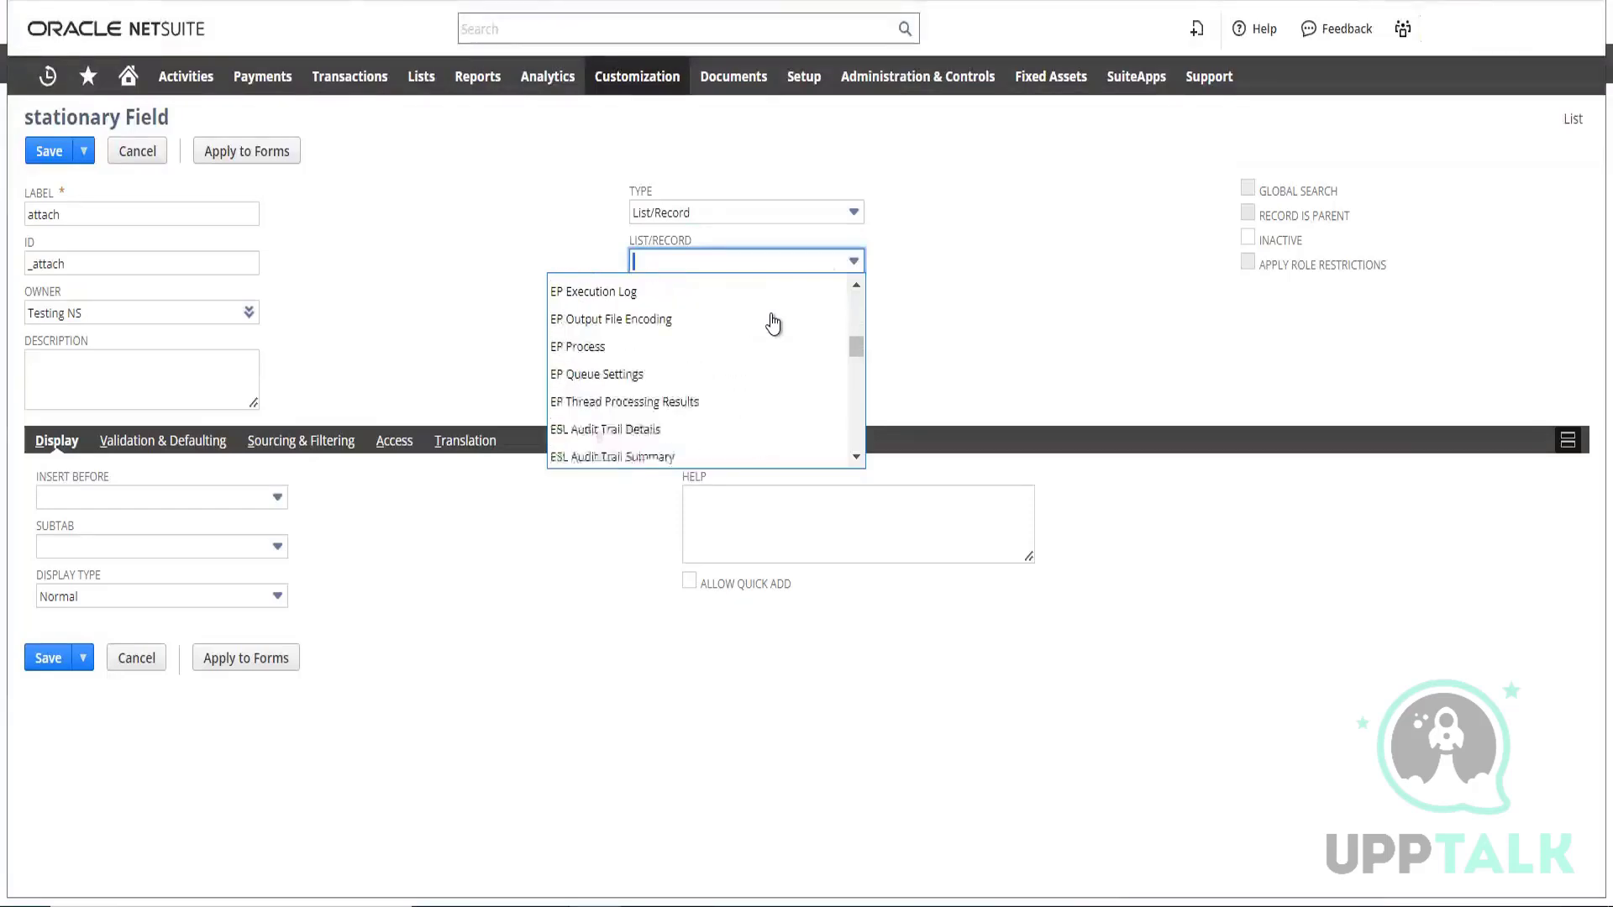
{"action": "scroll", "coordinate": [772, 324], "scroll_direction": "down", "scroll_amount": 2}
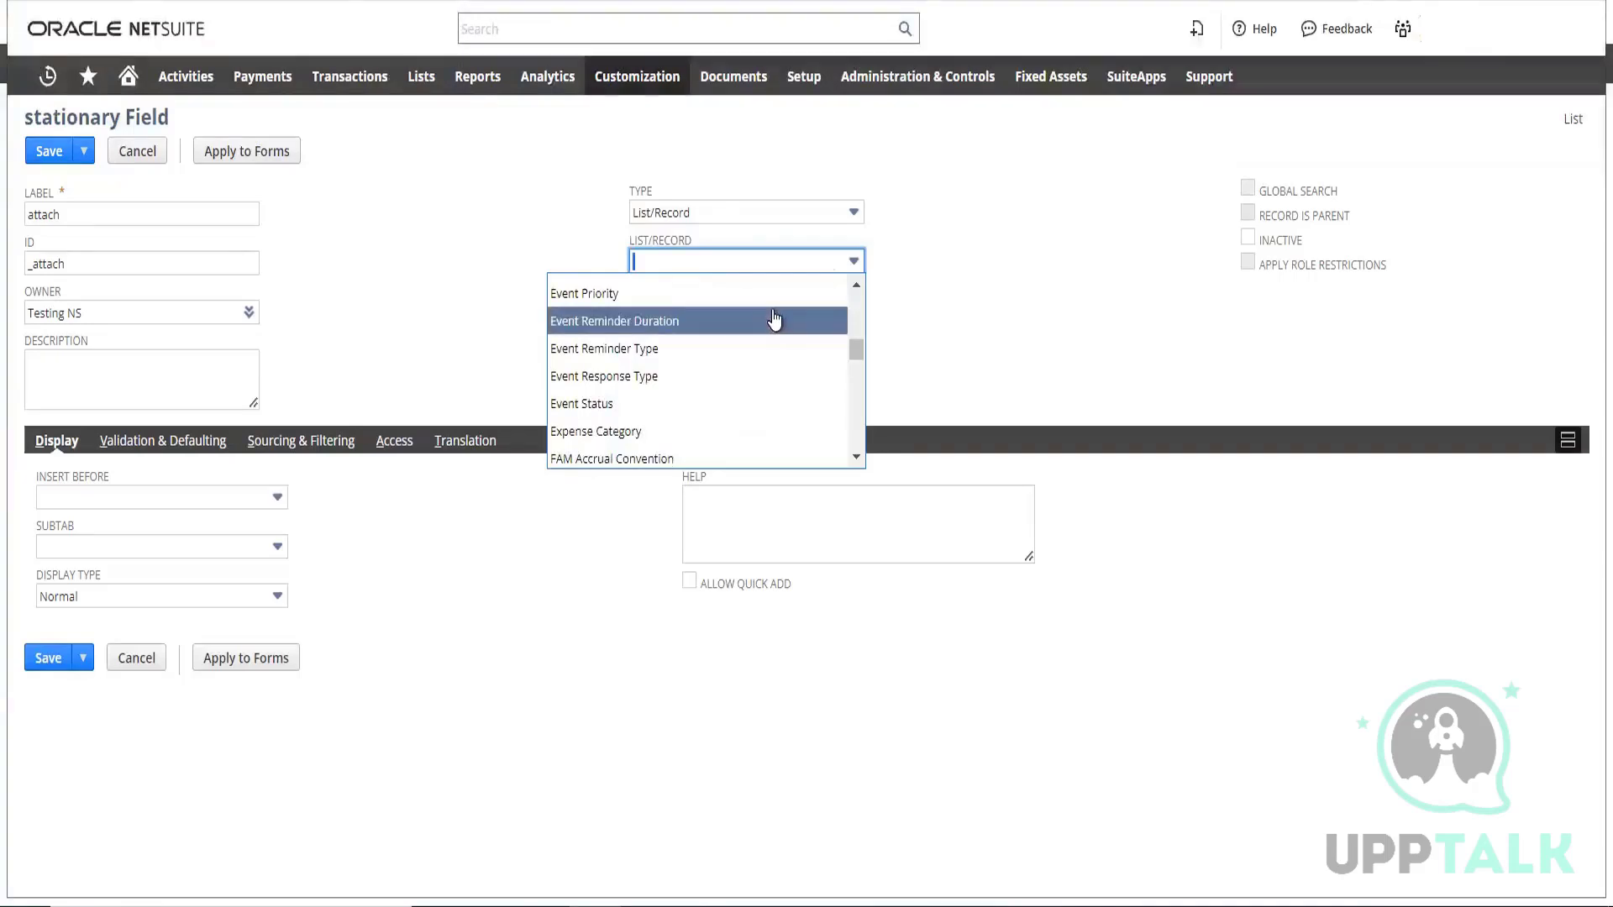
{"action": "key", "text": "ctrl+f"}
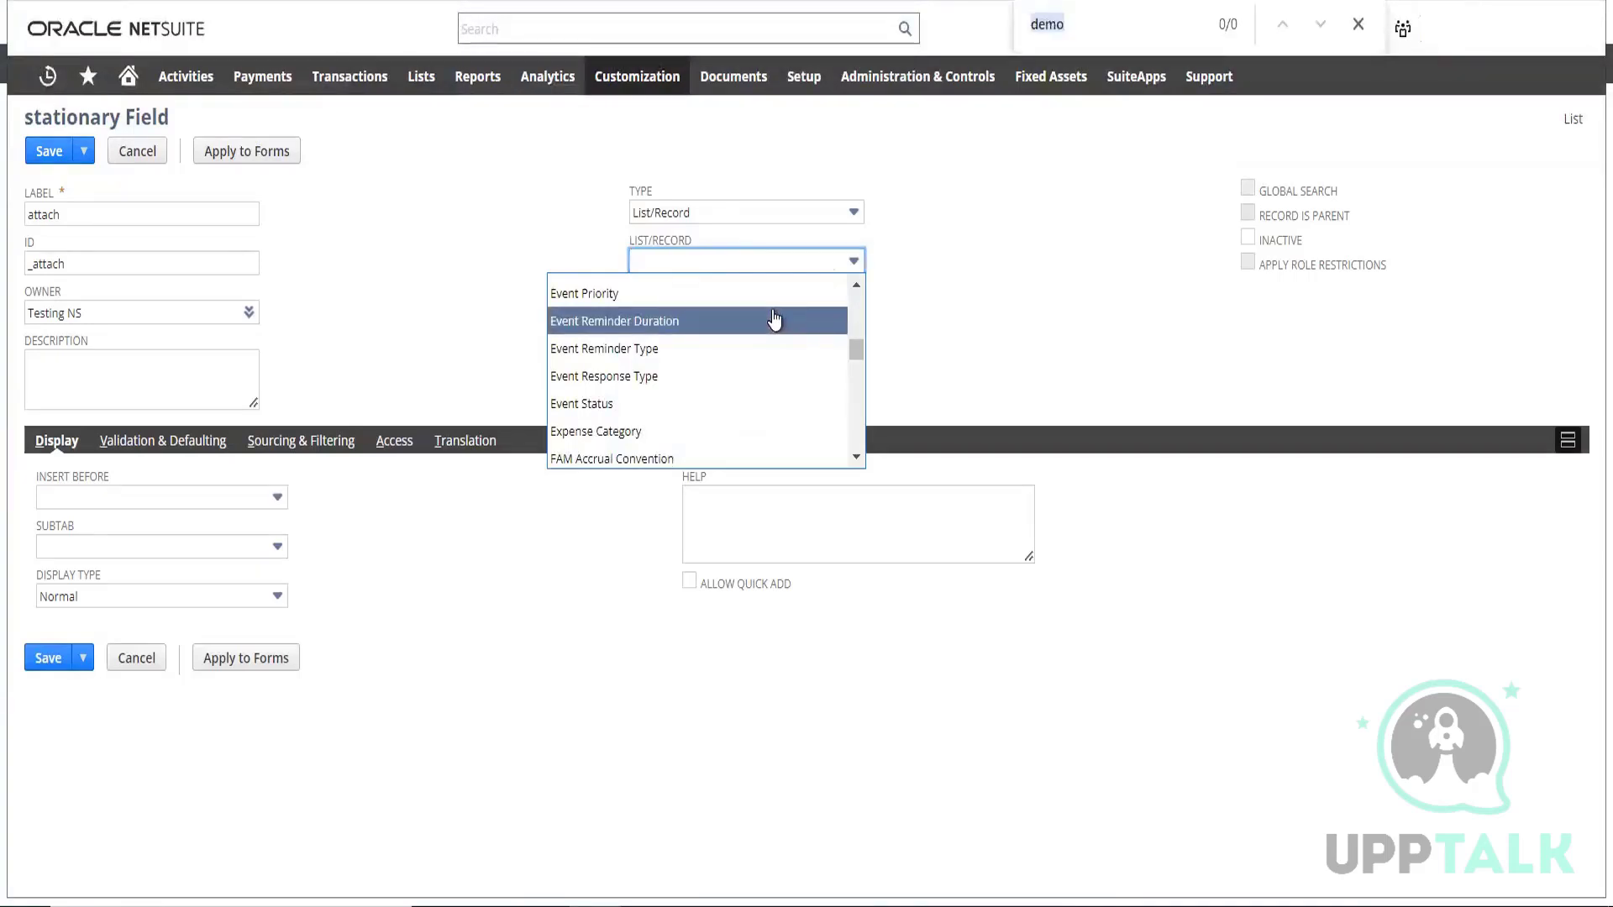
{"action": "type", "text": "sal"}
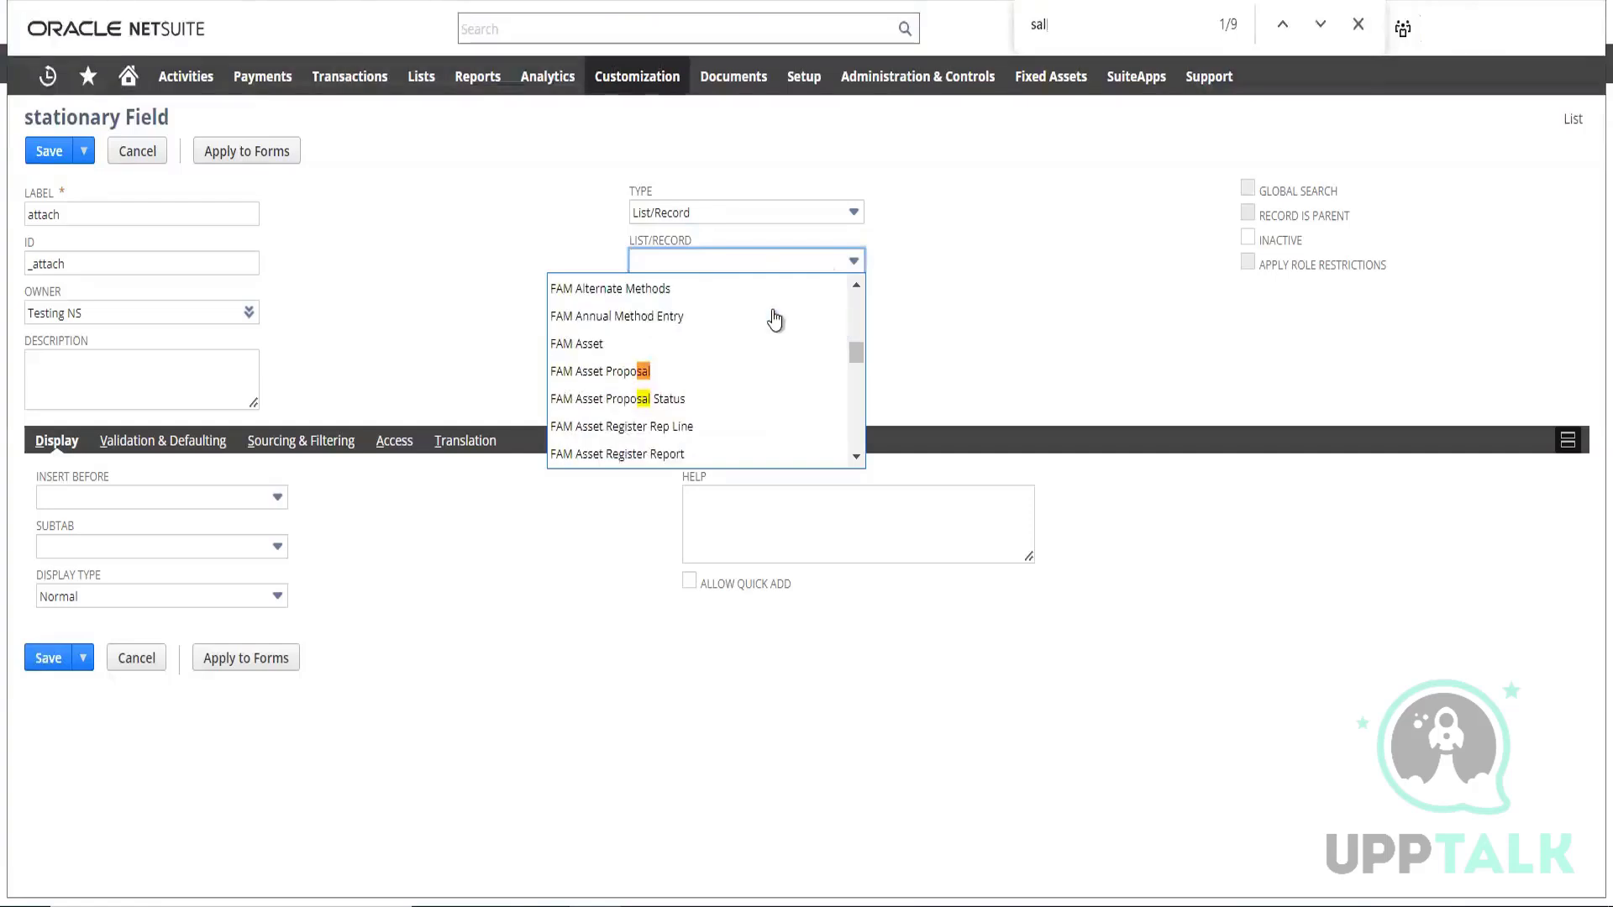
{"action": "type", "text": "es"}
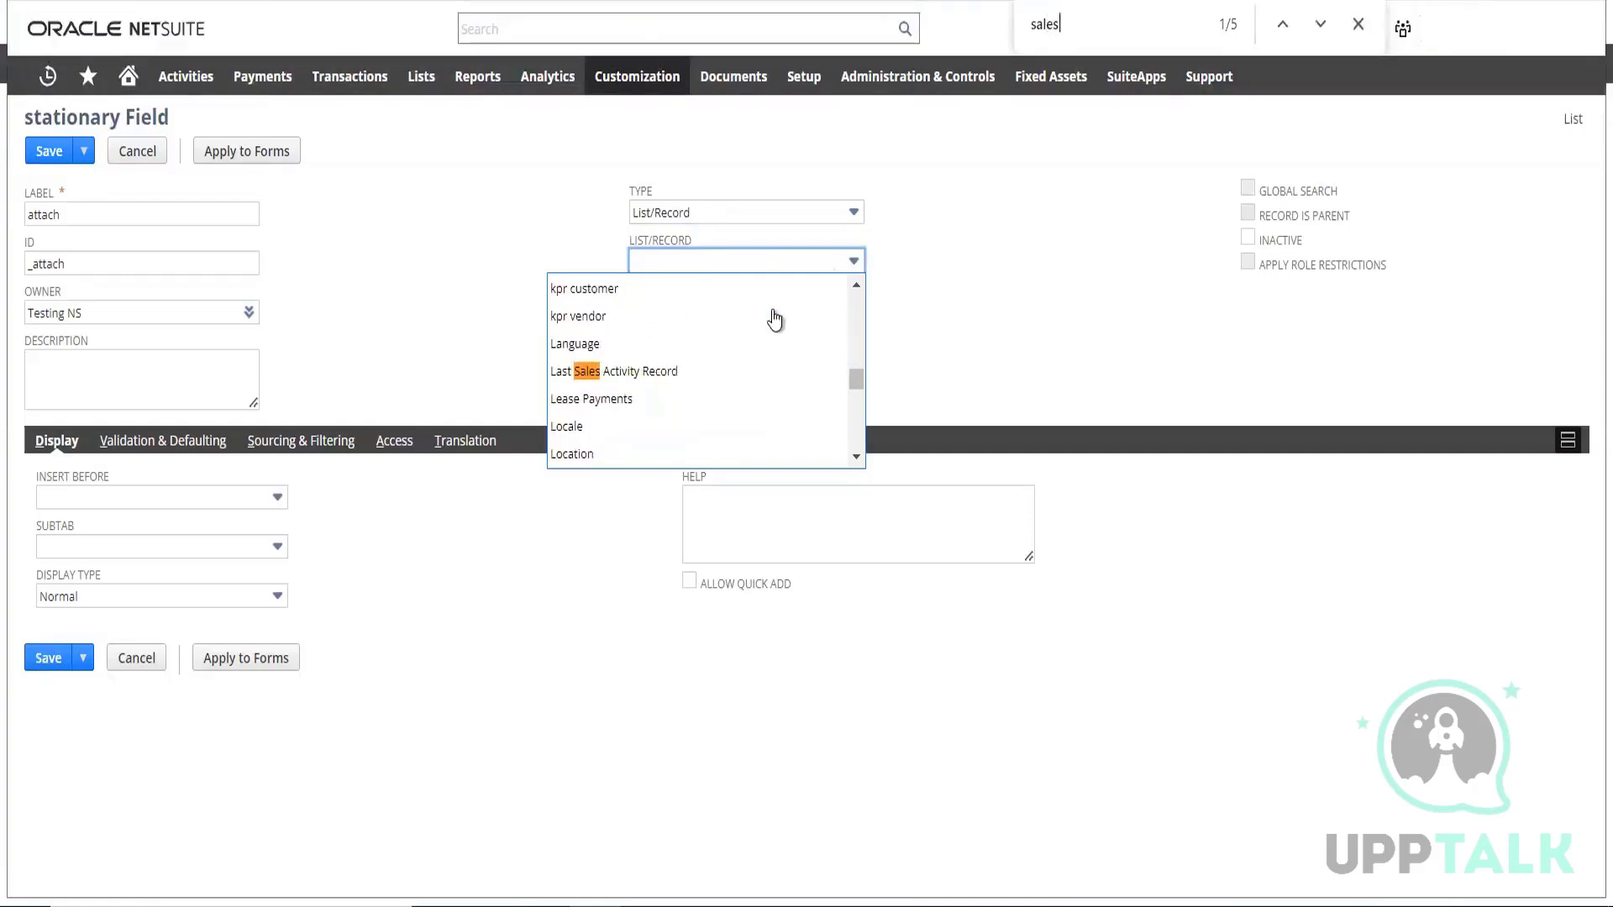
{"action": "type", "text": " or"}
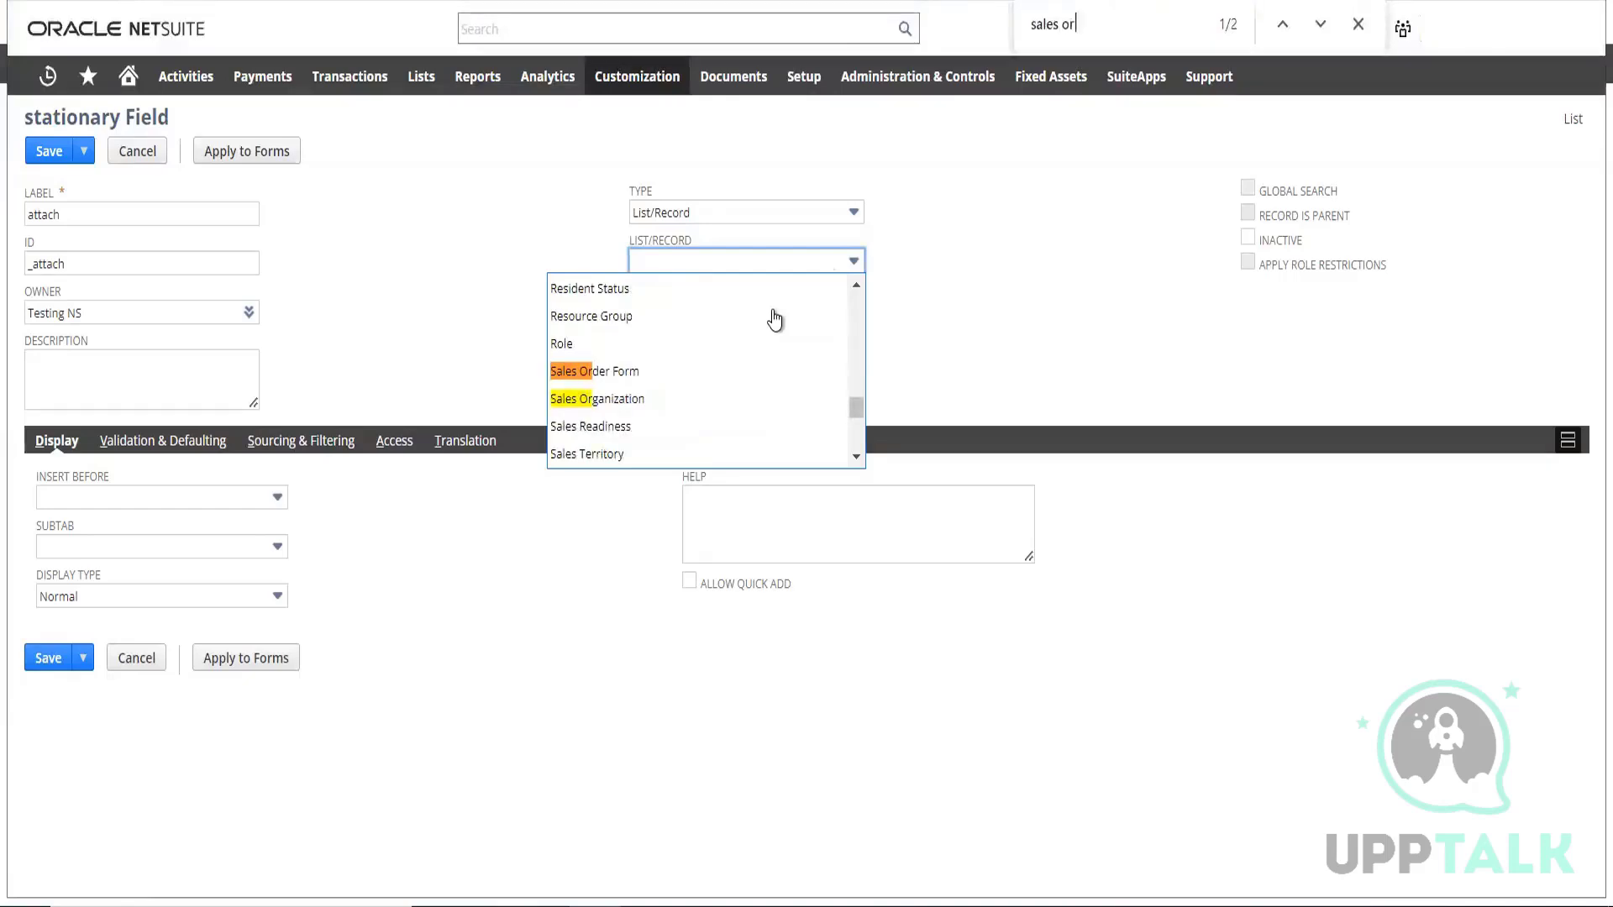
{"action": "type", "text": "de"}
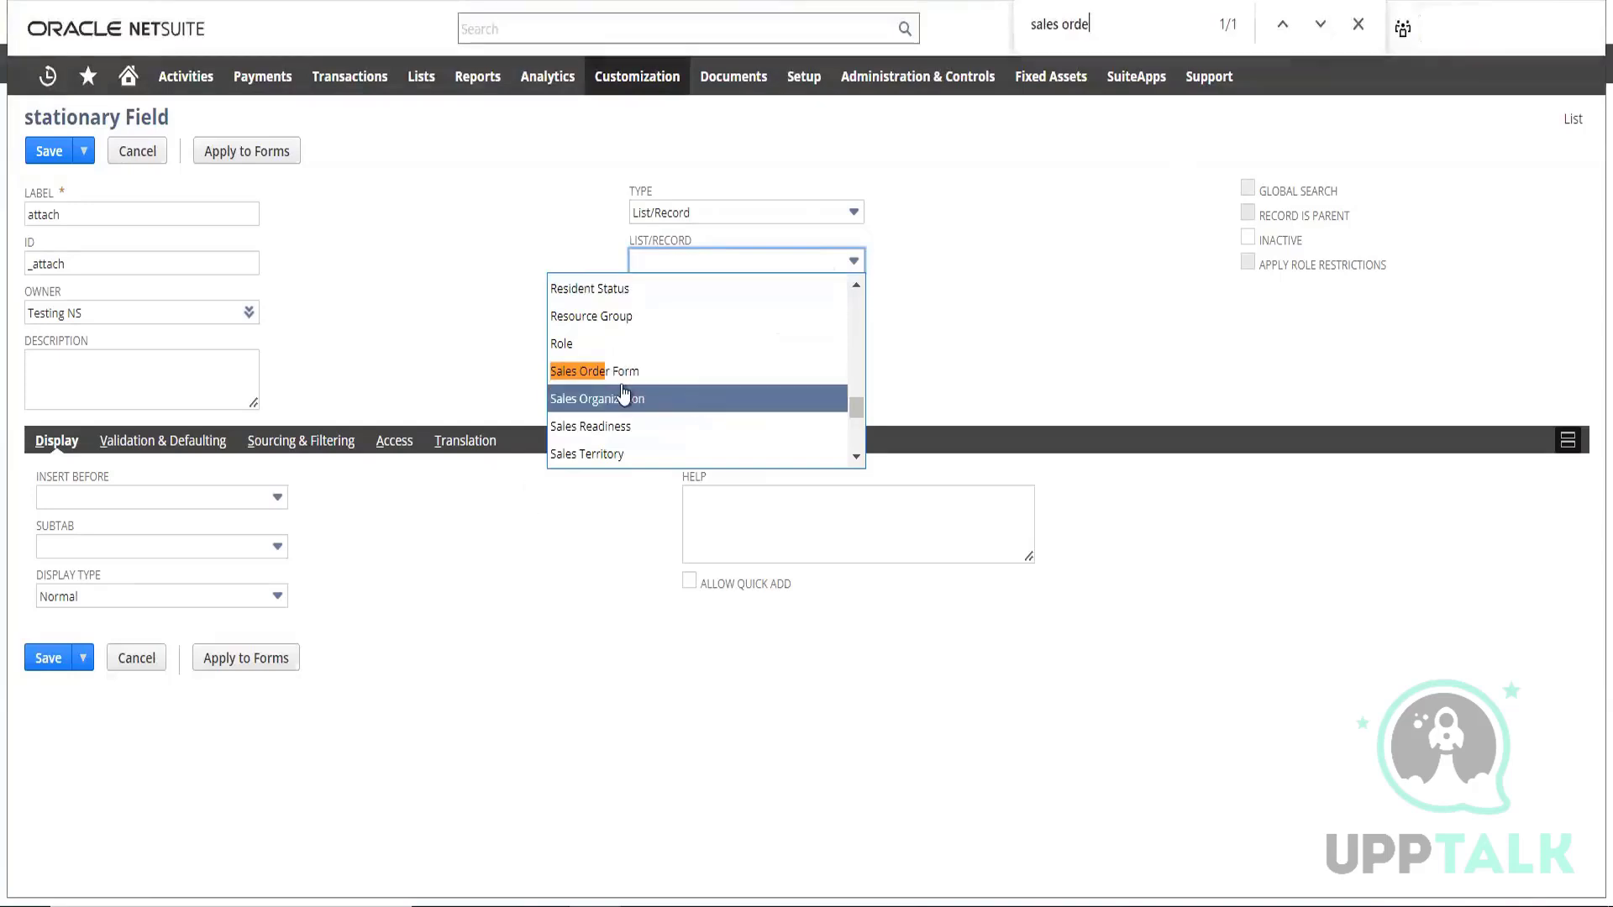
Look through the attach field's available List/Record options for a sales order or transaction record
{"action": "scroll", "coordinate": [720, 415], "scroll_direction": "down", "scroll_amount": 7}
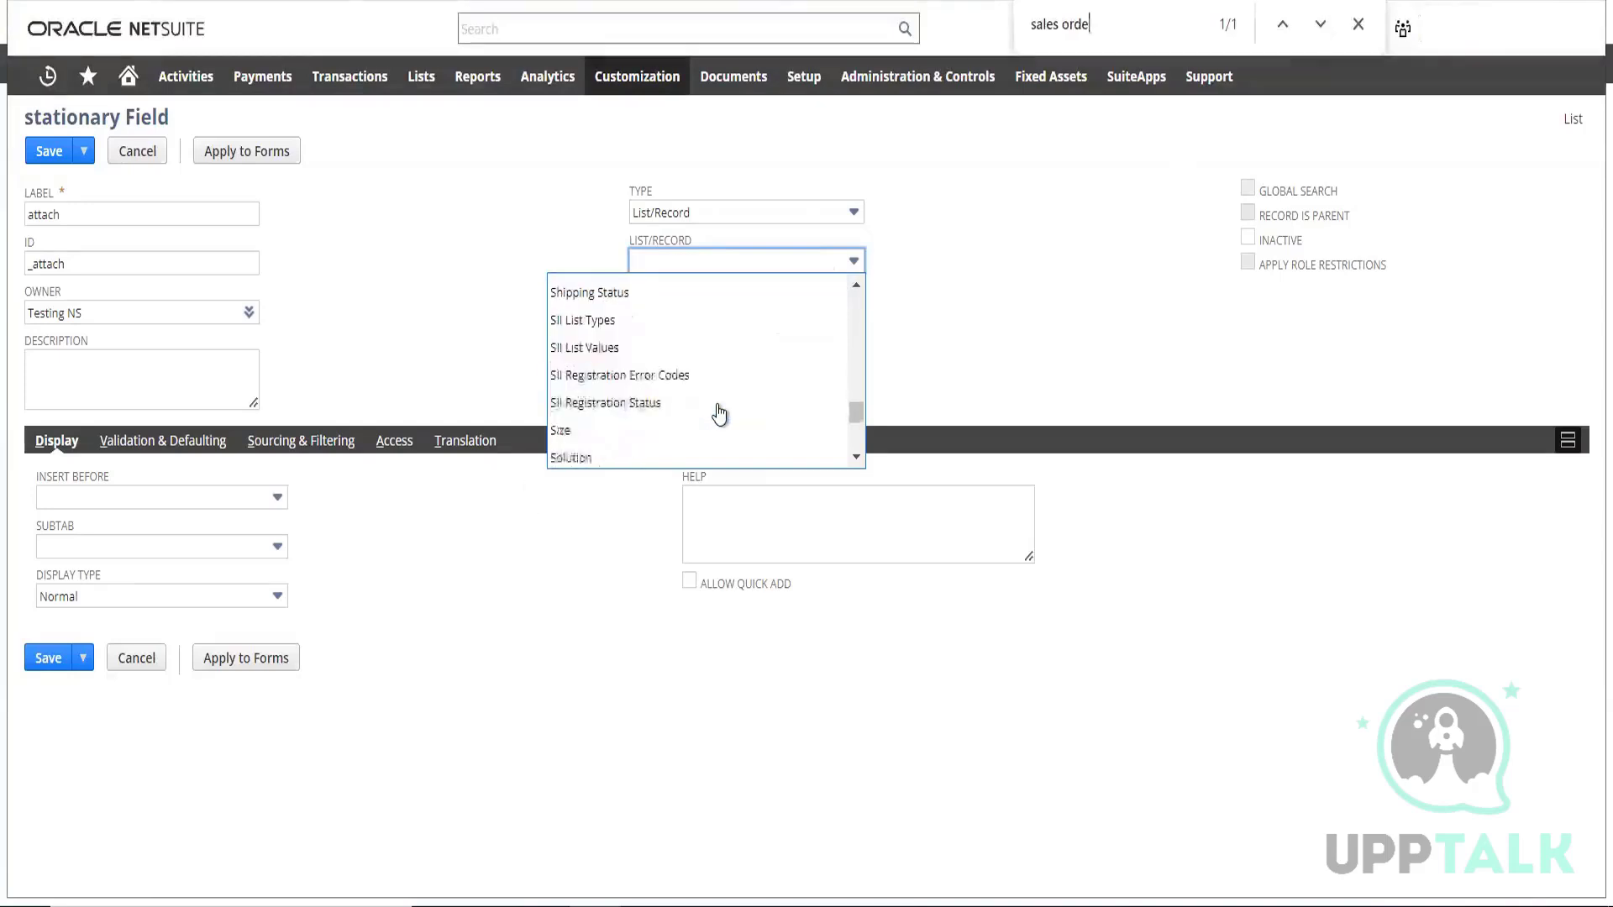
{"action": "scroll", "coordinate": [719, 414], "scroll_direction": "down", "scroll_amount": 10}
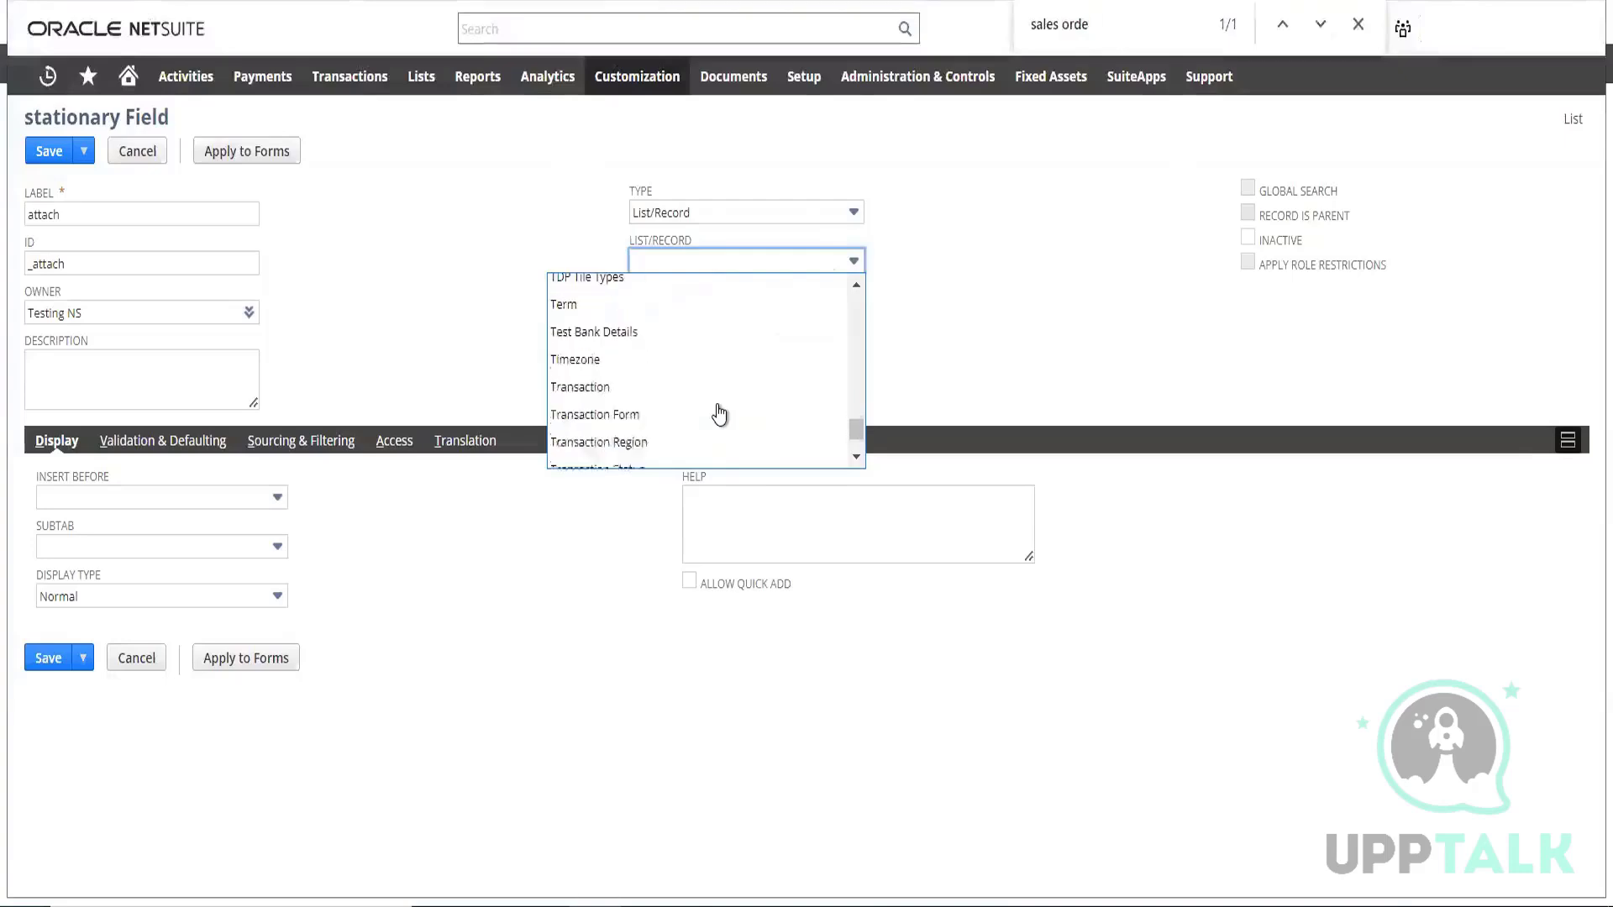
{"action": "scroll", "coordinate": [719, 414], "scroll_direction": "down", "scroll_amount": 15}
{"action": "scroll", "coordinate": [717, 412], "scroll_direction": "up", "scroll_amount": 20}
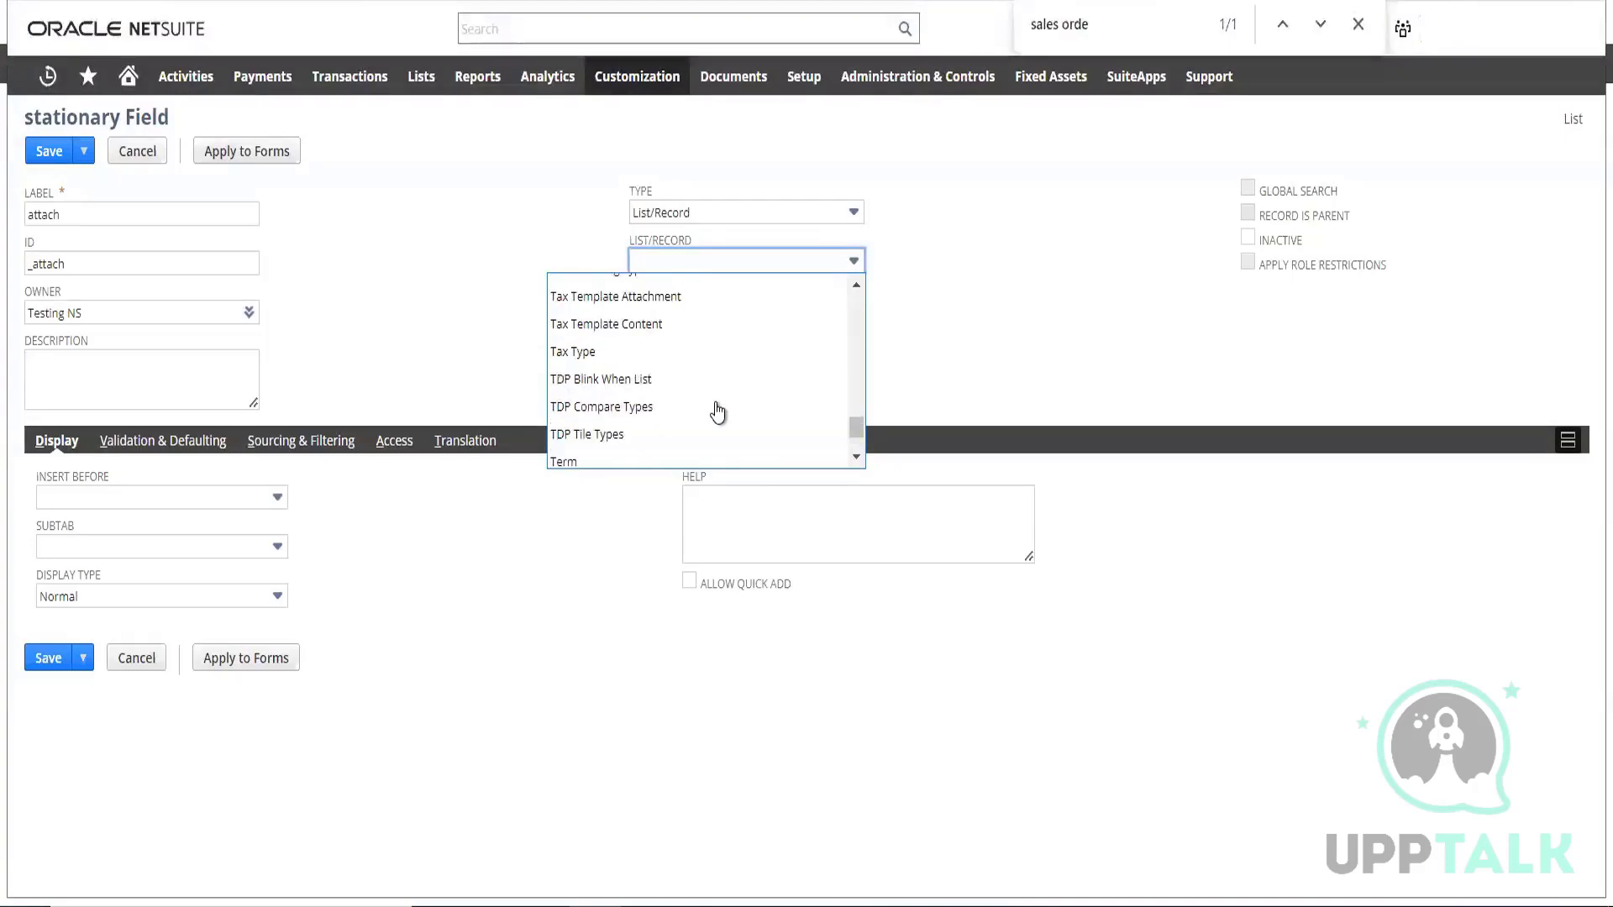
{"action": "scroll", "coordinate": [718, 412], "scroll_direction": "up", "scroll_amount": 20}
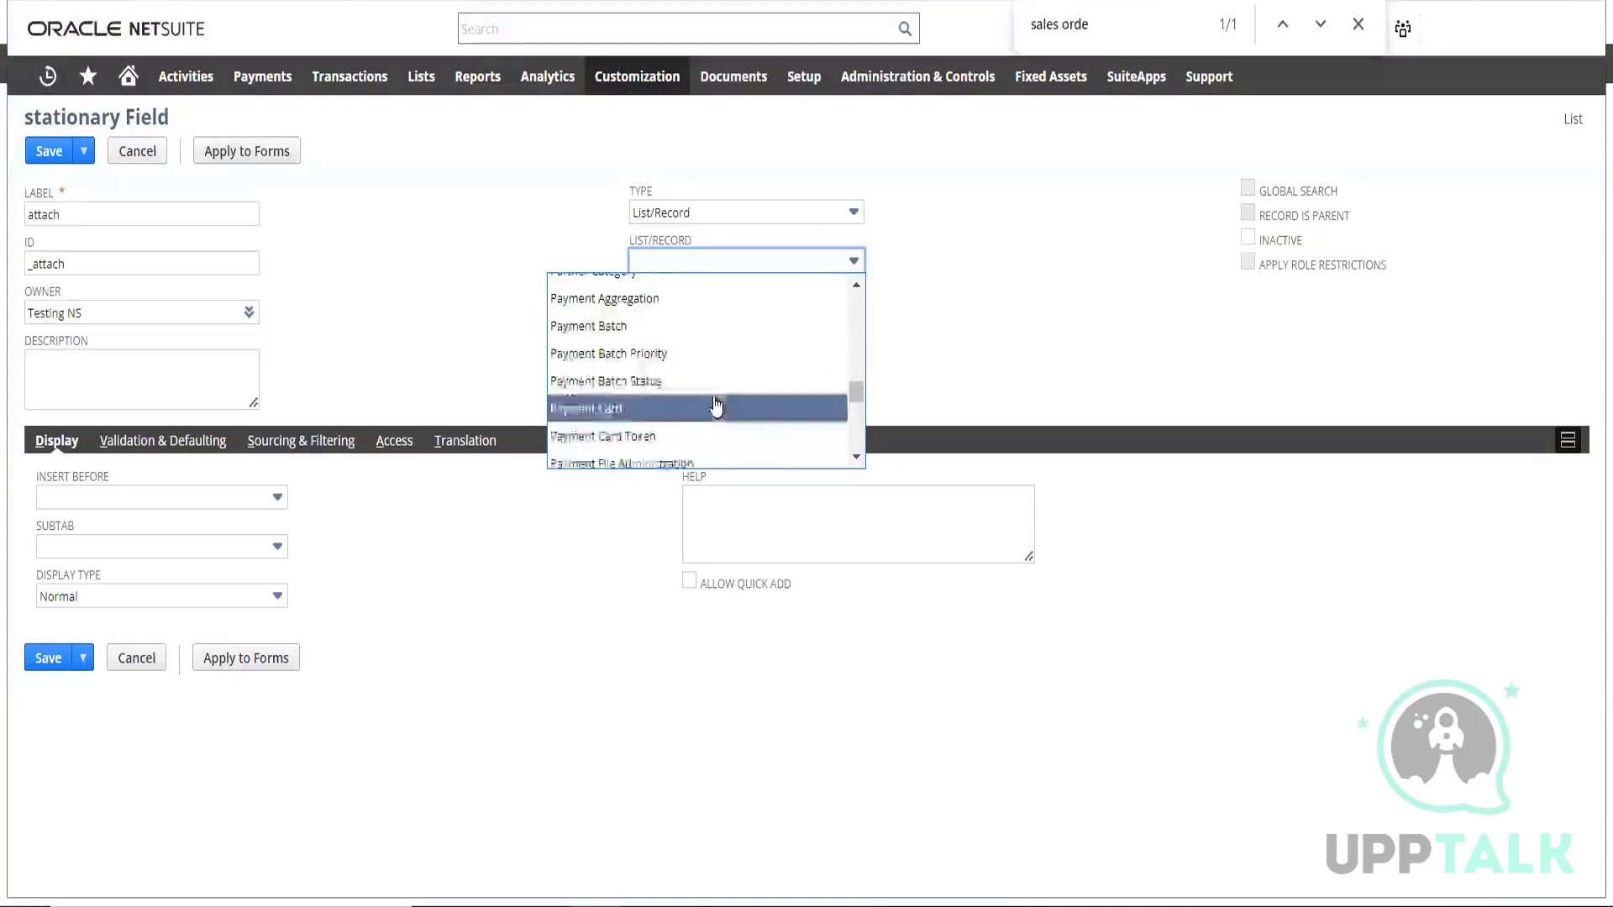
{"action": "scroll", "coordinate": [716, 403], "scroll_direction": "up", "scroll_amount": 20}
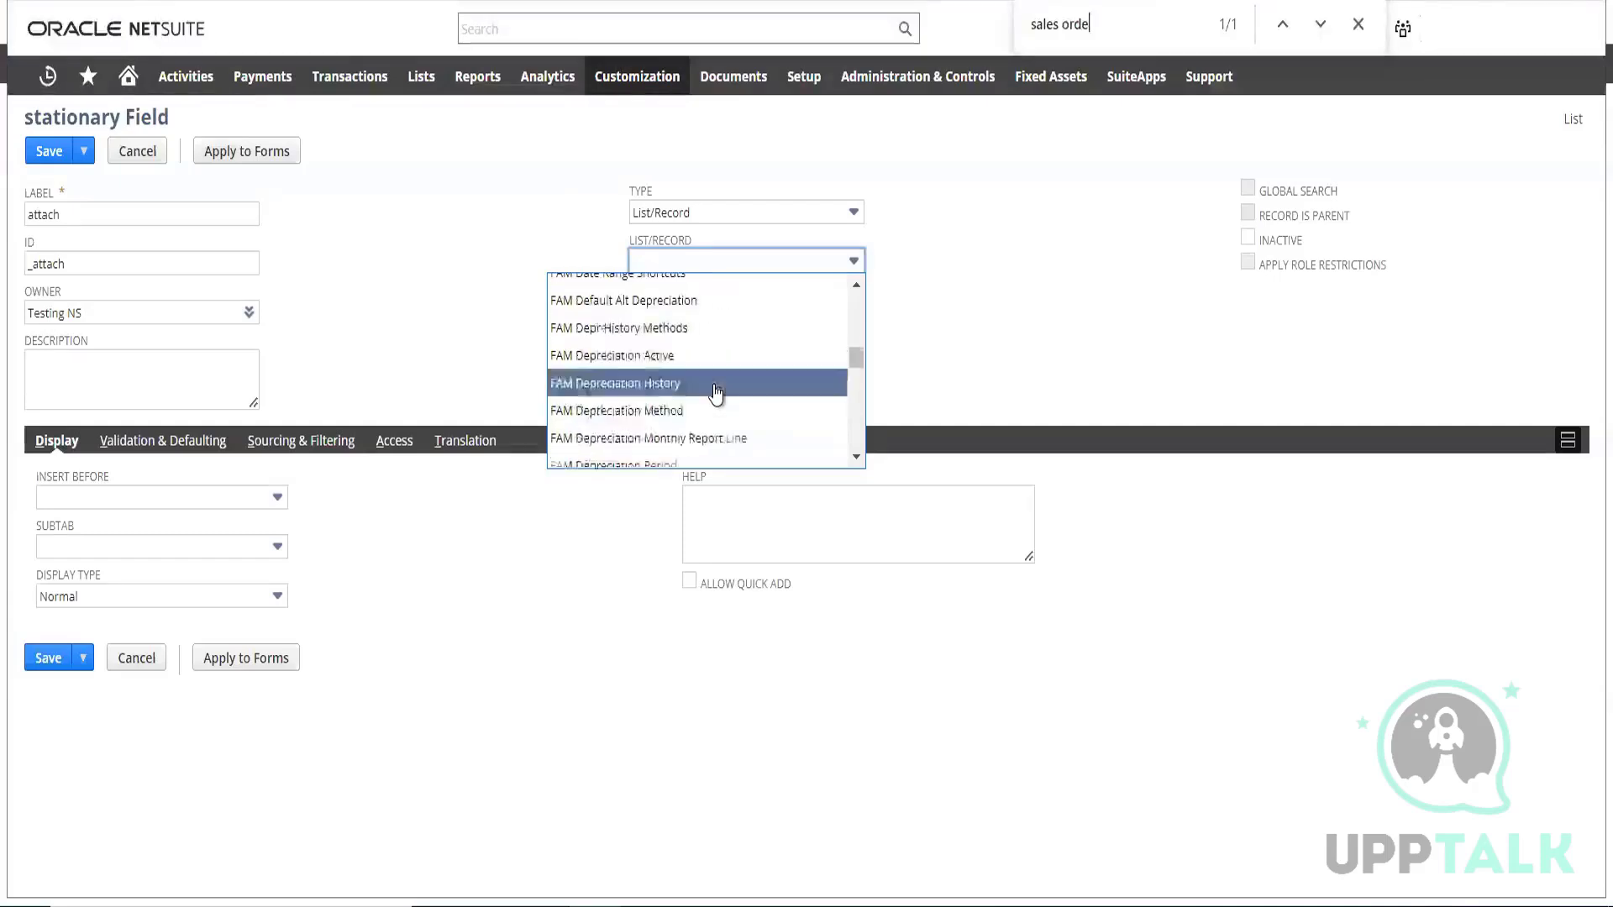
{"action": "scroll", "coordinate": [716, 392], "scroll_direction": "up", "scroll_amount": 20}
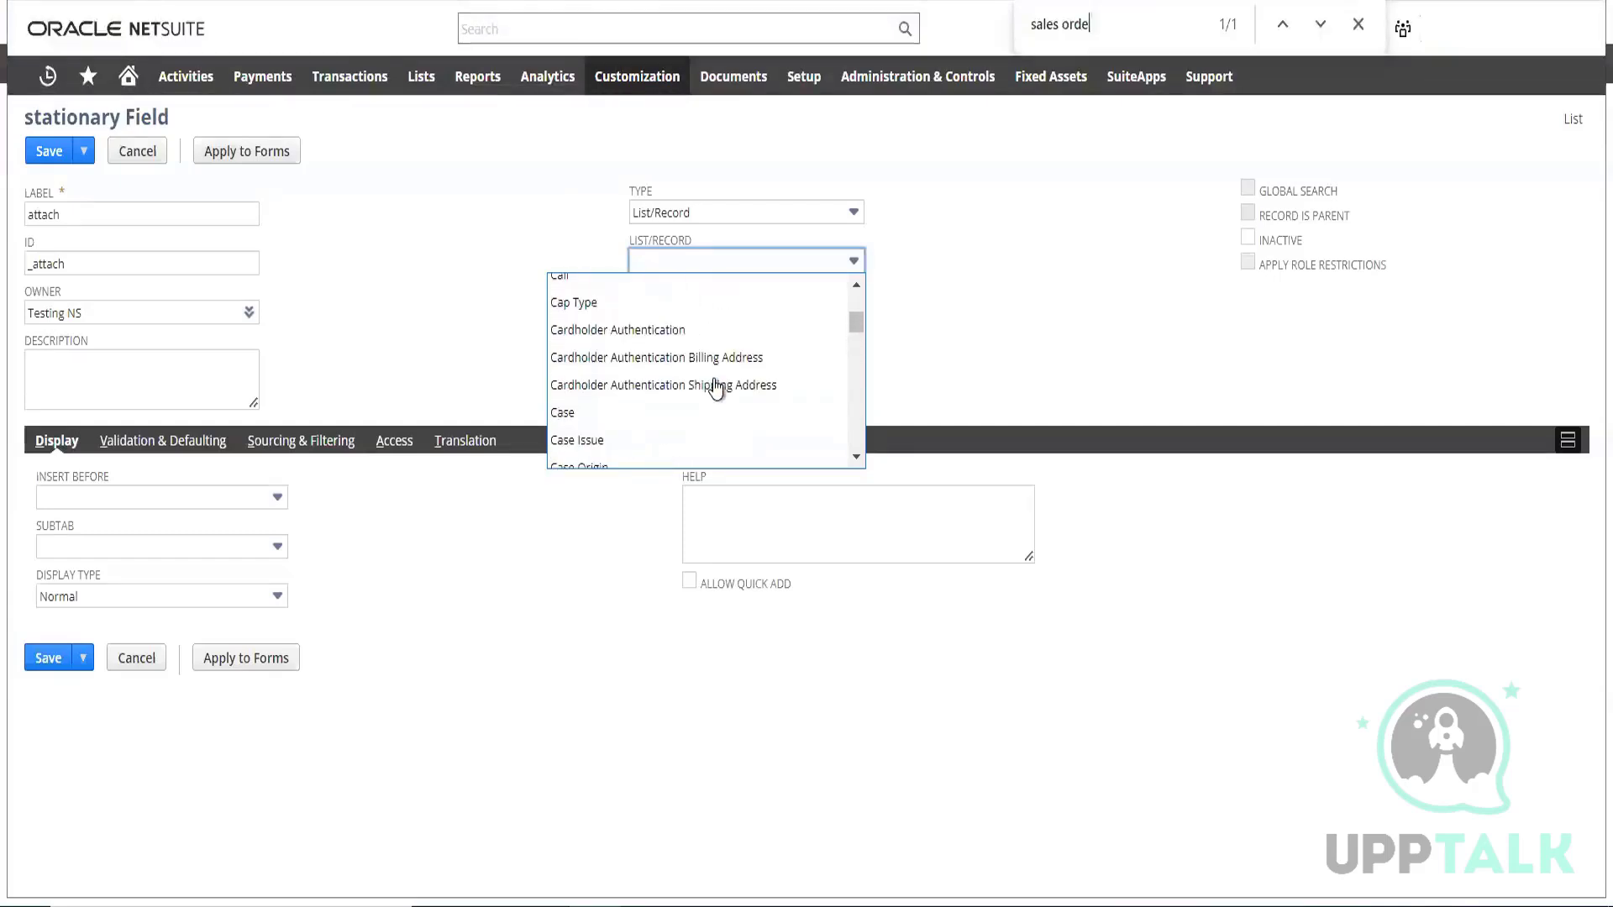
{"action": "scroll", "coordinate": [716, 392], "scroll_direction": "up", "scroll_amount": 10}
{"action": "scroll", "coordinate": [710, 381], "scroll_direction": "down", "scroll_amount": 5}
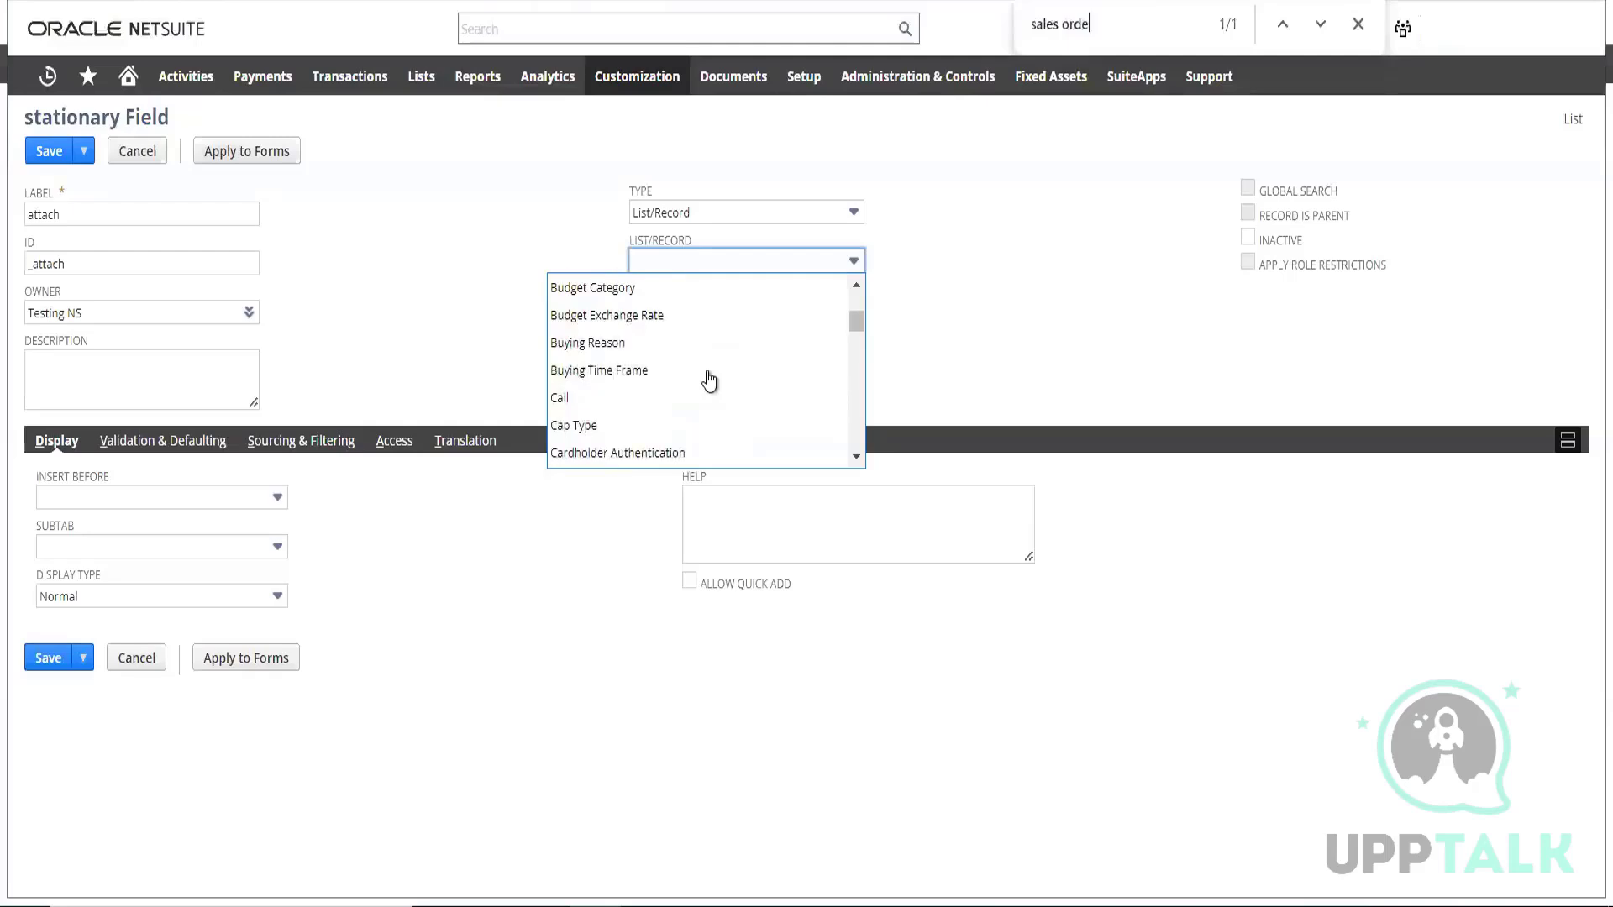
{"action": "scroll", "coordinate": [710, 380], "scroll_direction": "up", "scroll_amount": 15}
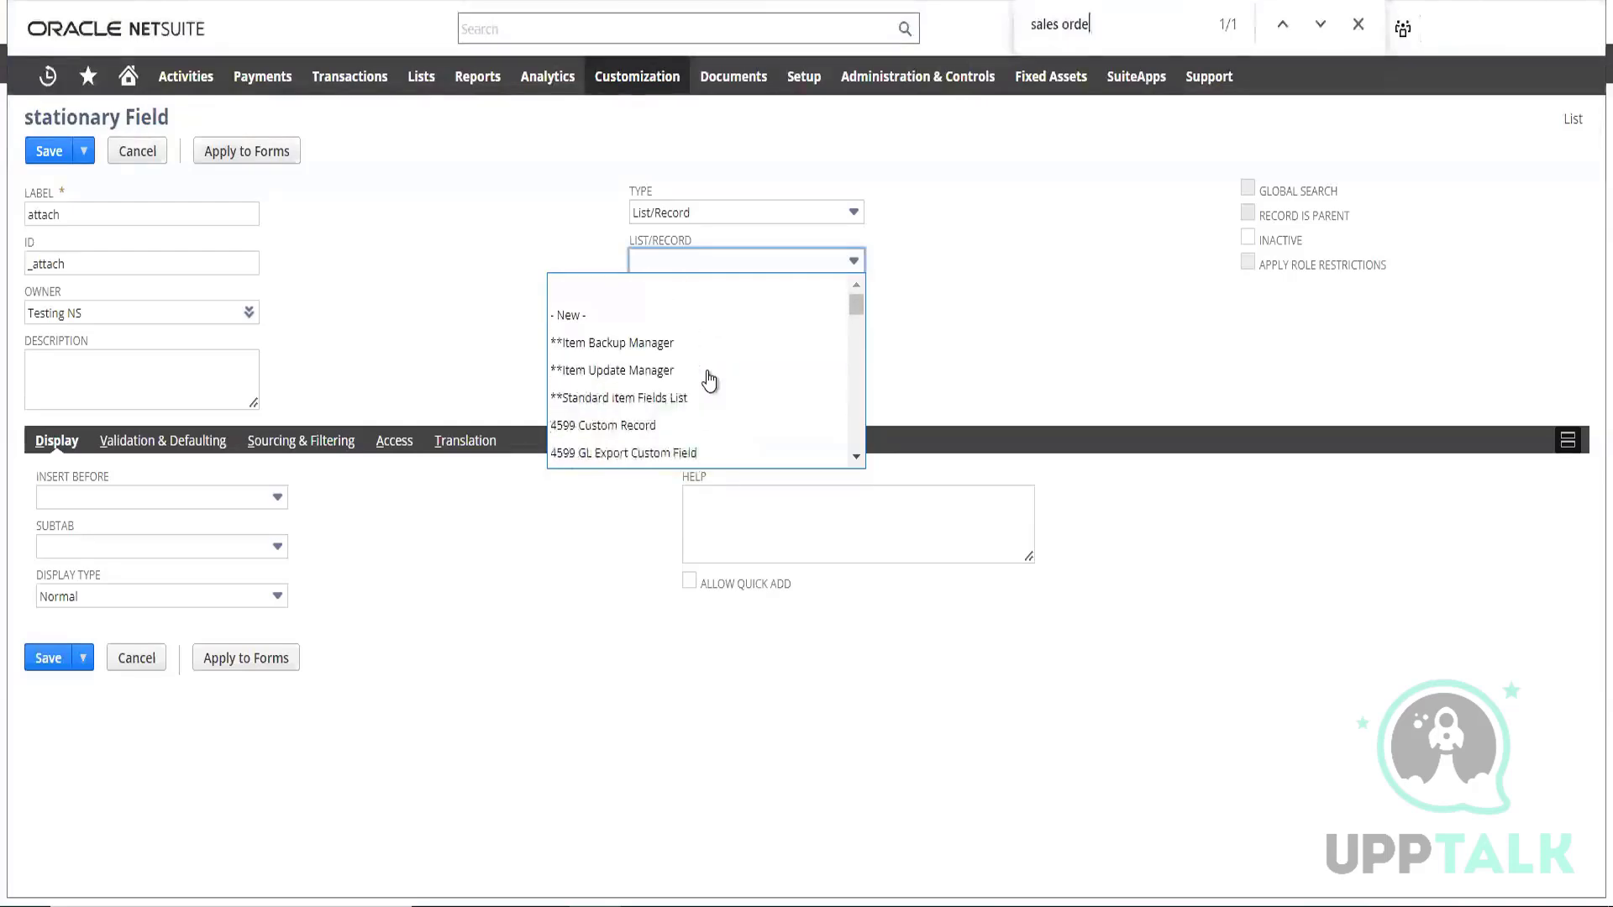
{"action": "scroll", "coordinate": [710, 381], "scroll_direction": "down", "scroll_amount": 12}
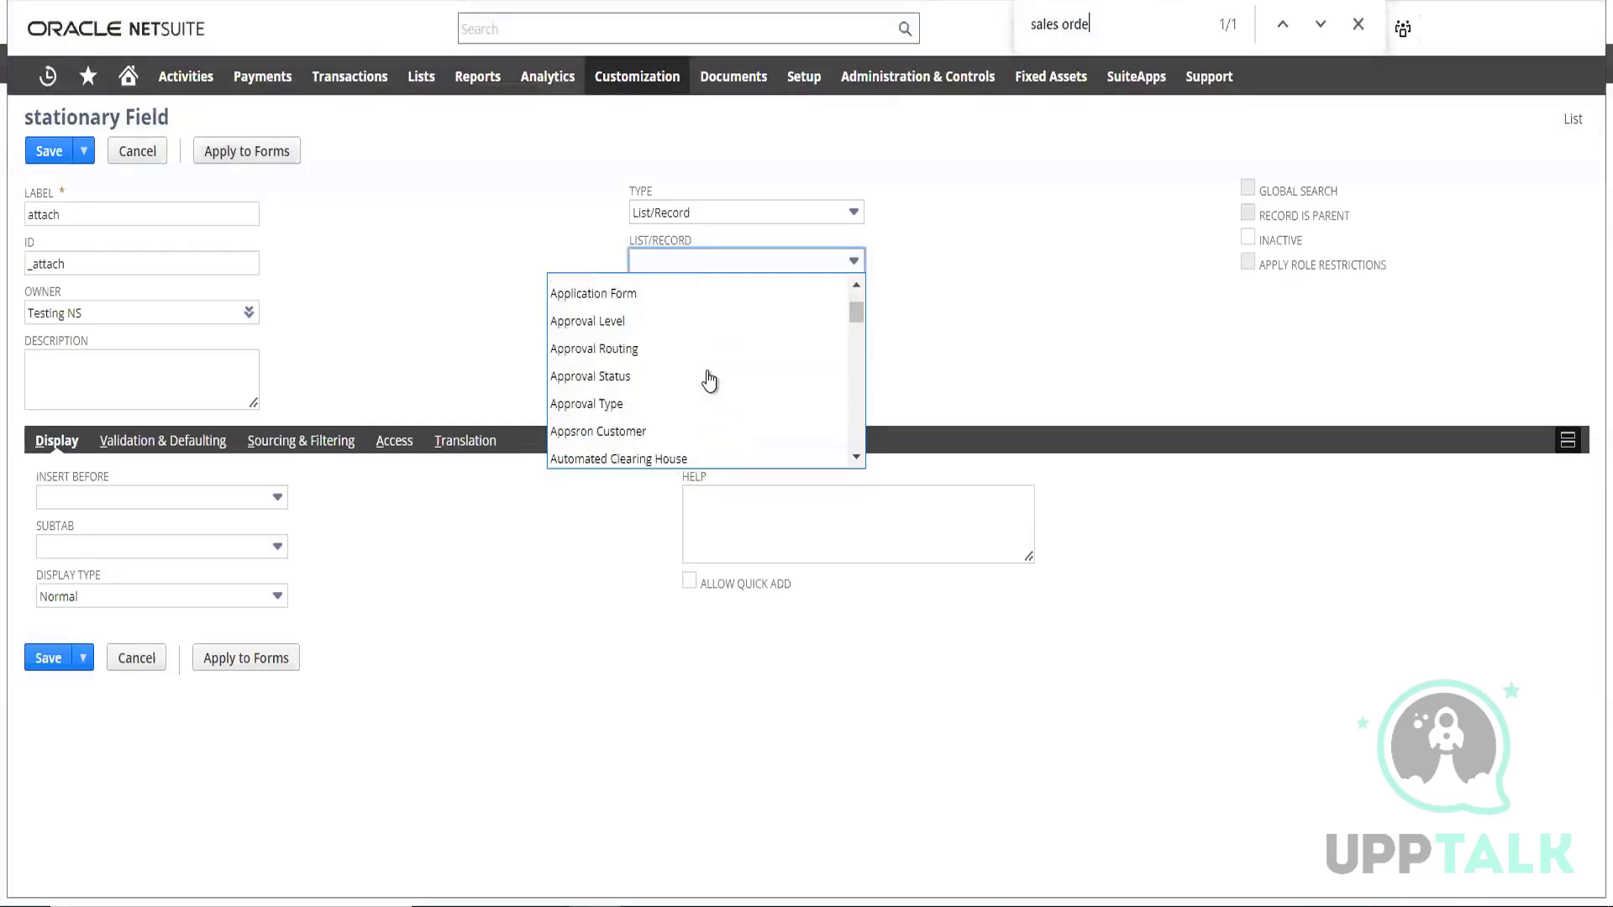
{"action": "scroll", "coordinate": [710, 381], "scroll_direction": "down", "scroll_amount": 3}
{"action": "scroll", "coordinate": [710, 381], "scroll_direction": "down", "scroll_amount": 10}
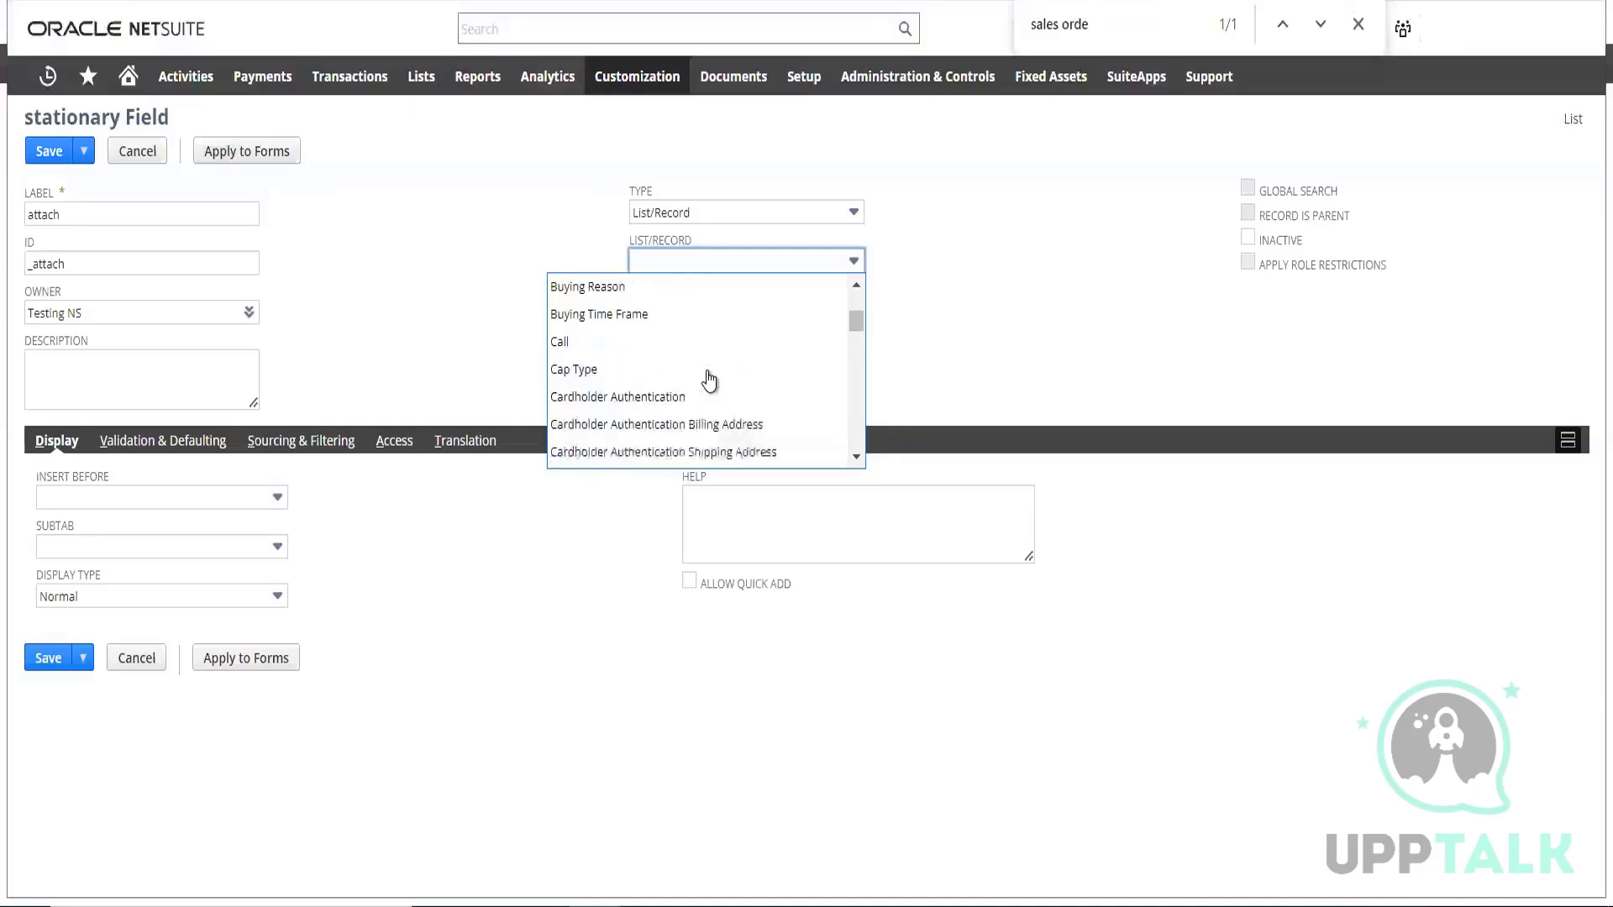
{"action": "scroll", "coordinate": [710, 381], "scroll_direction": "down", "scroll_amount": 10}
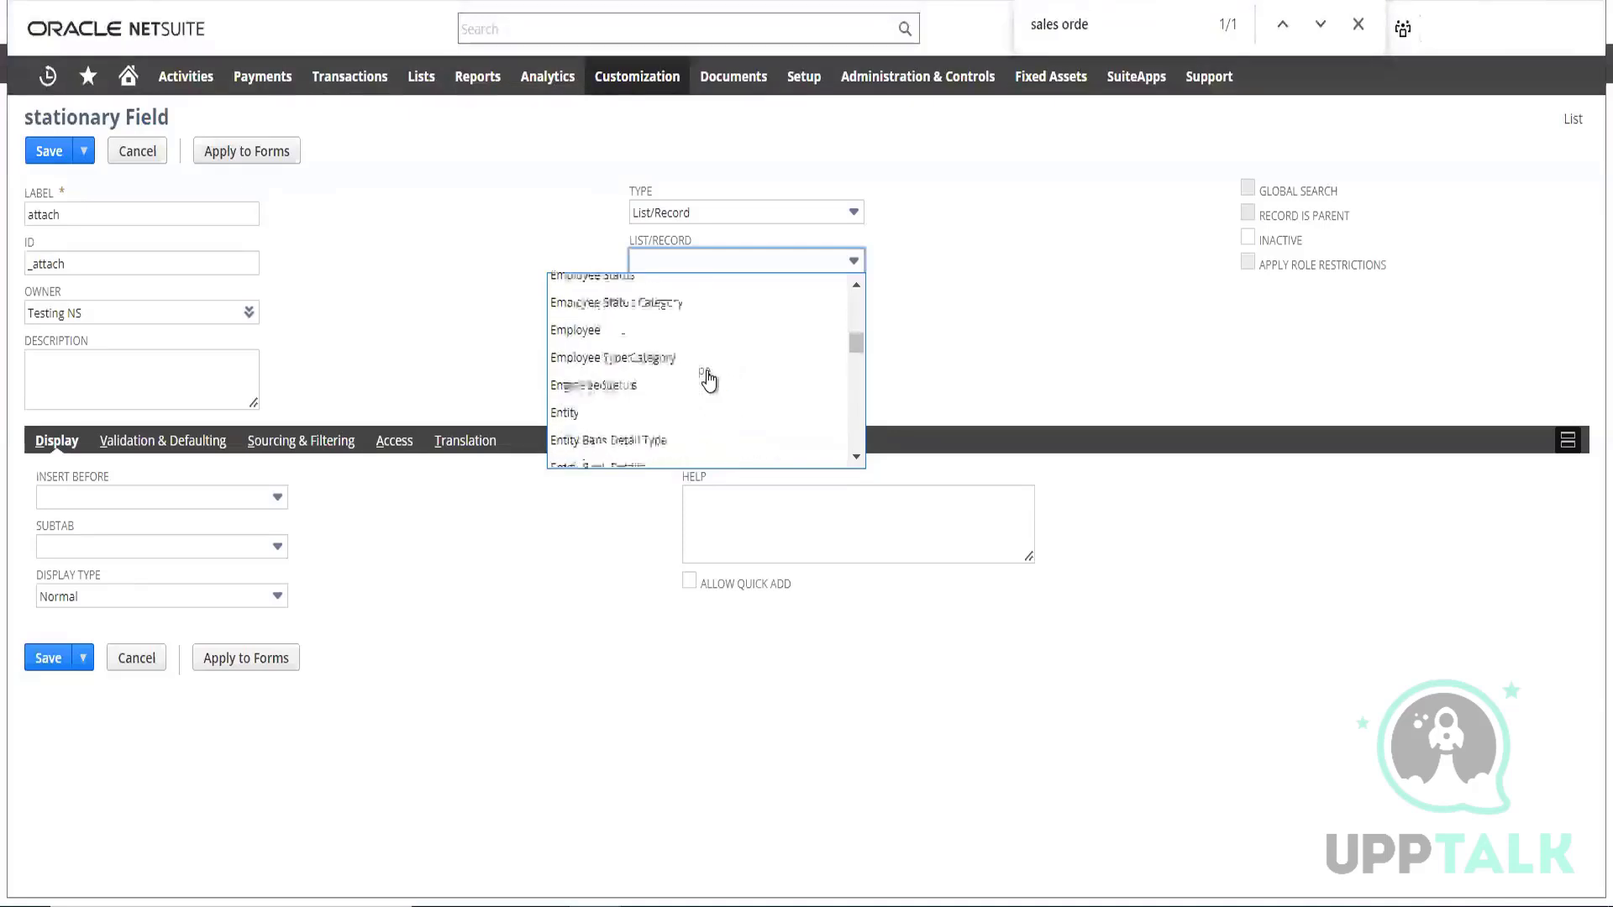
{"action": "scroll", "coordinate": [710, 380], "scroll_direction": "down", "scroll_amount": 10}
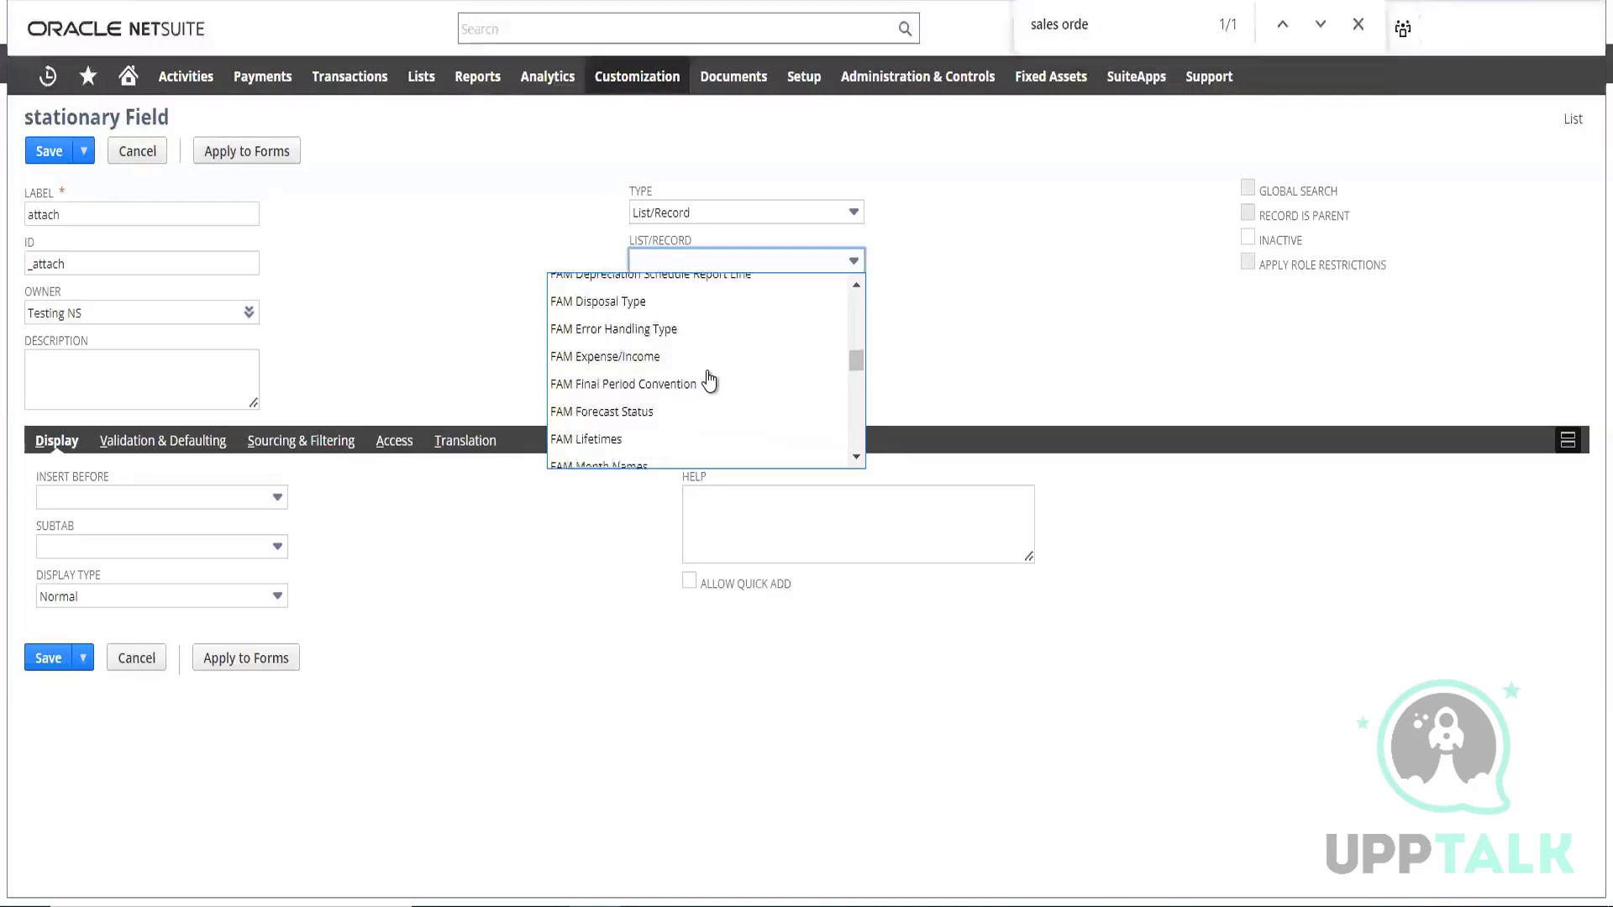
{"action": "scroll", "coordinate": [709, 383], "scroll_direction": "down", "scroll_amount": 10}
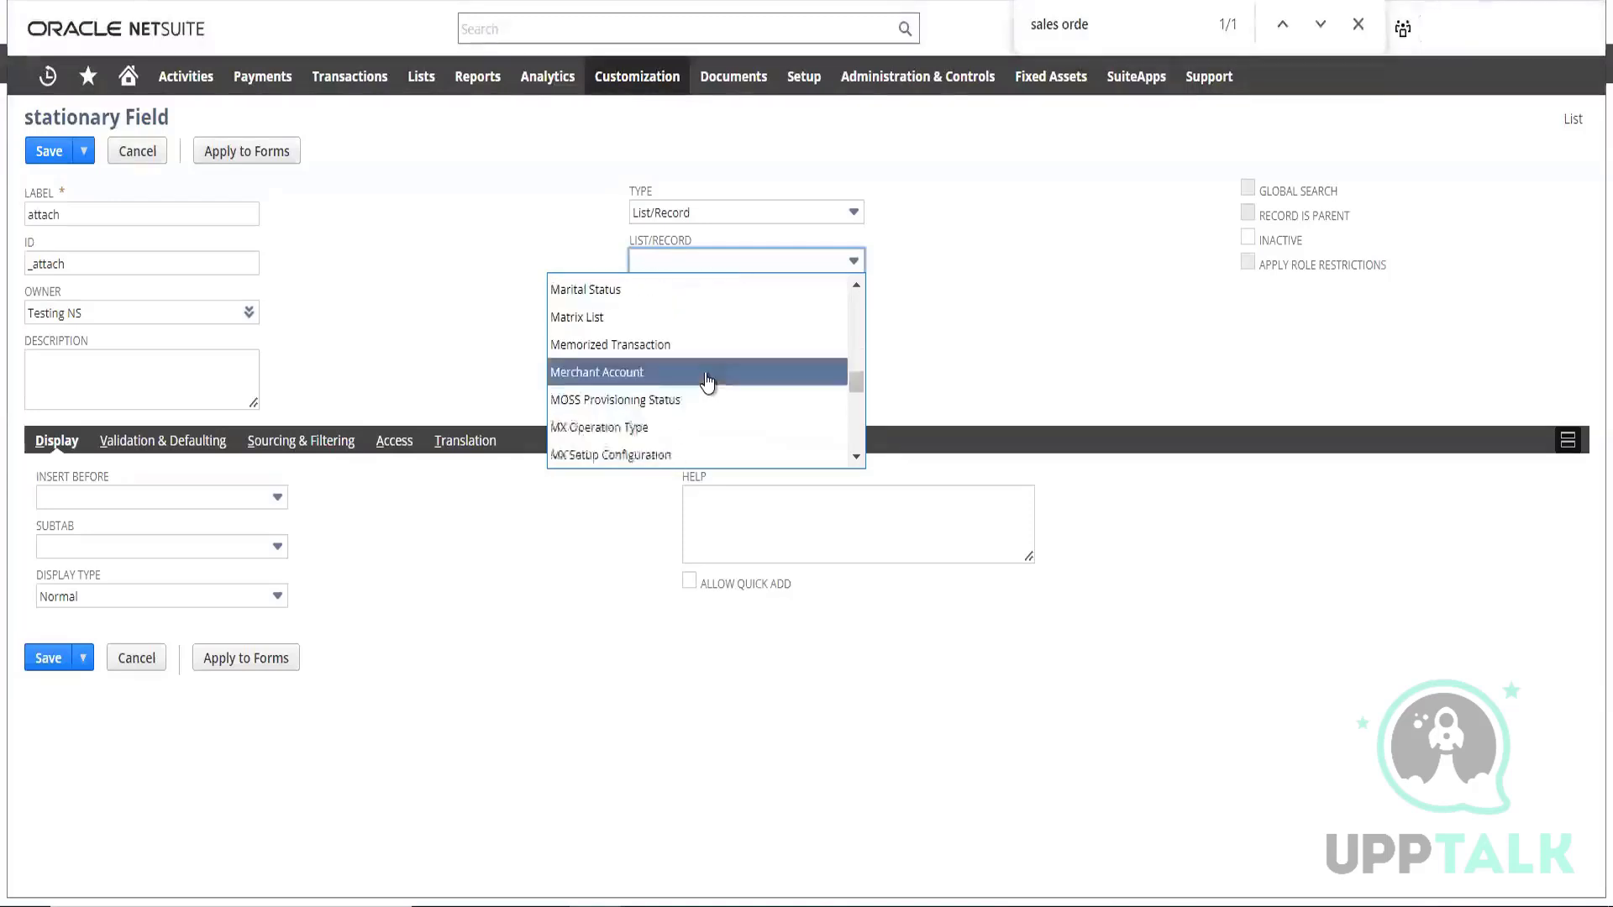
{"action": "scroll", "coordinate": [708, 383], "scroll_direction": "down", "scroll_amount": 10}
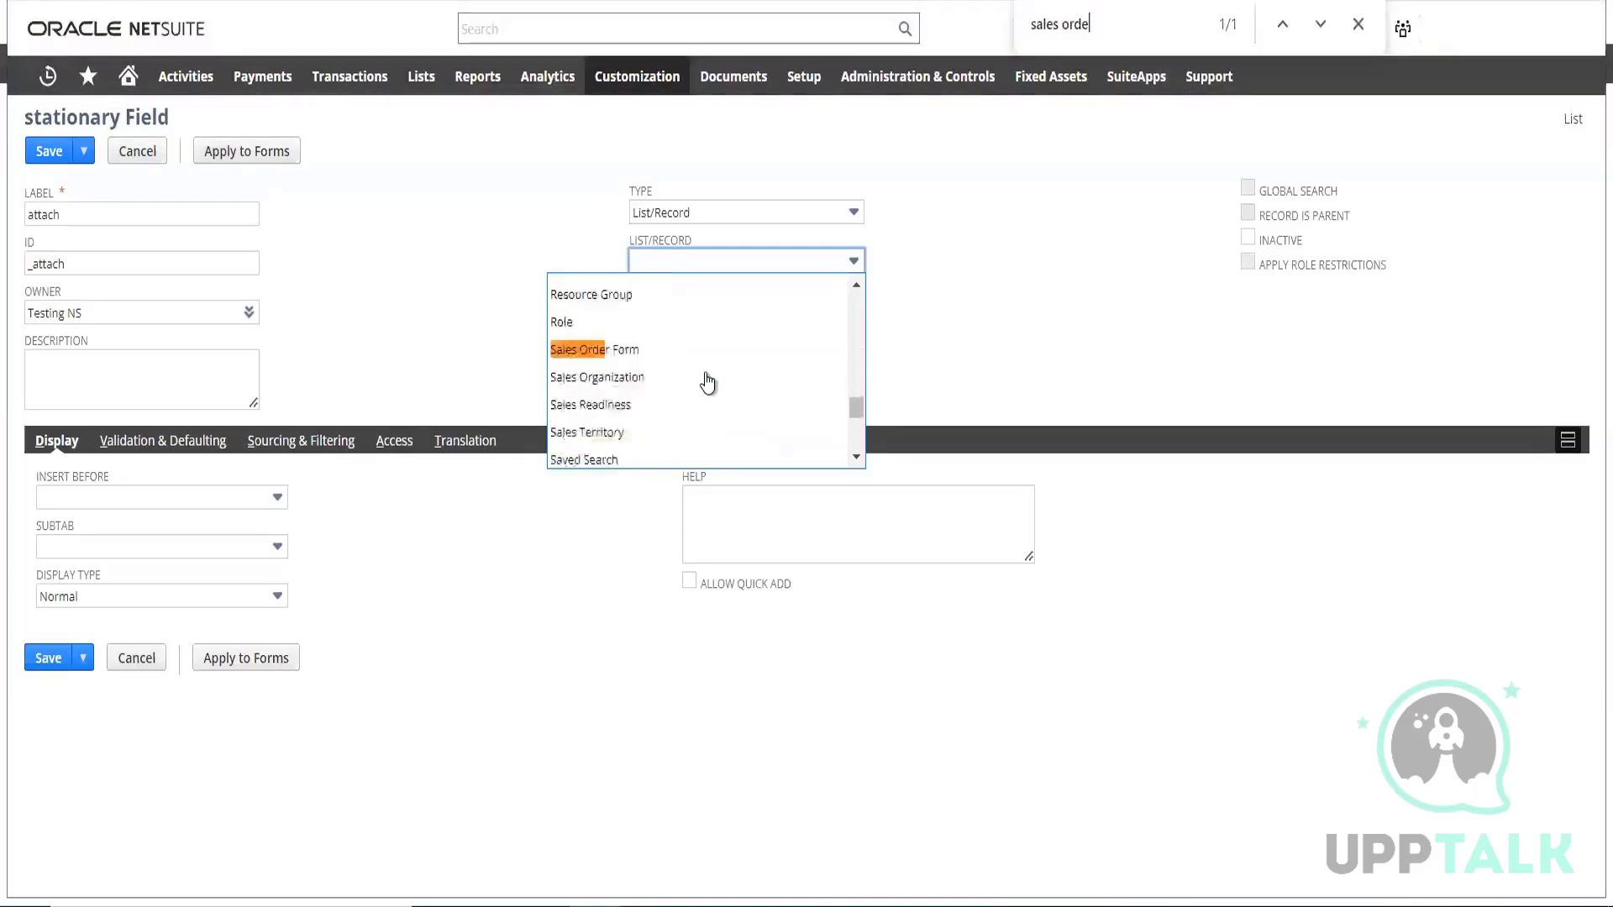
{"action": "scroll", "coordinate": [709, 383], "scroll_direction": "down", "scroll_amount": 10}
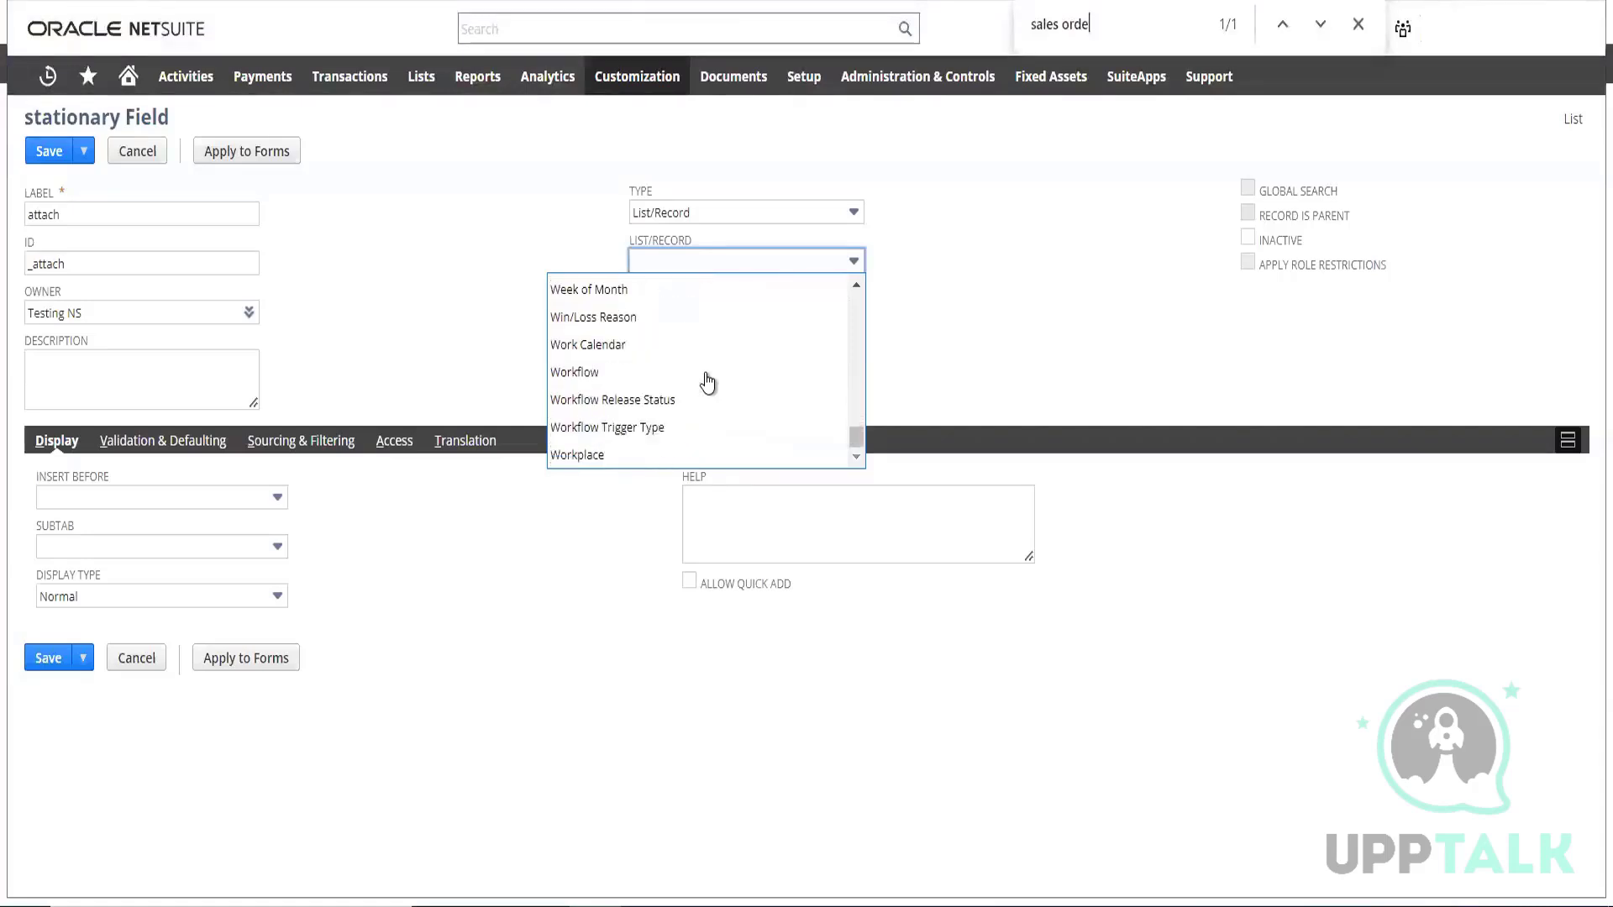
{"action": "scroll", "coordinate": [703, 385], "scroll_direction": "up", "scroll_amount": 10}
{"action": "left_click", "coordinate": [461, 299]}
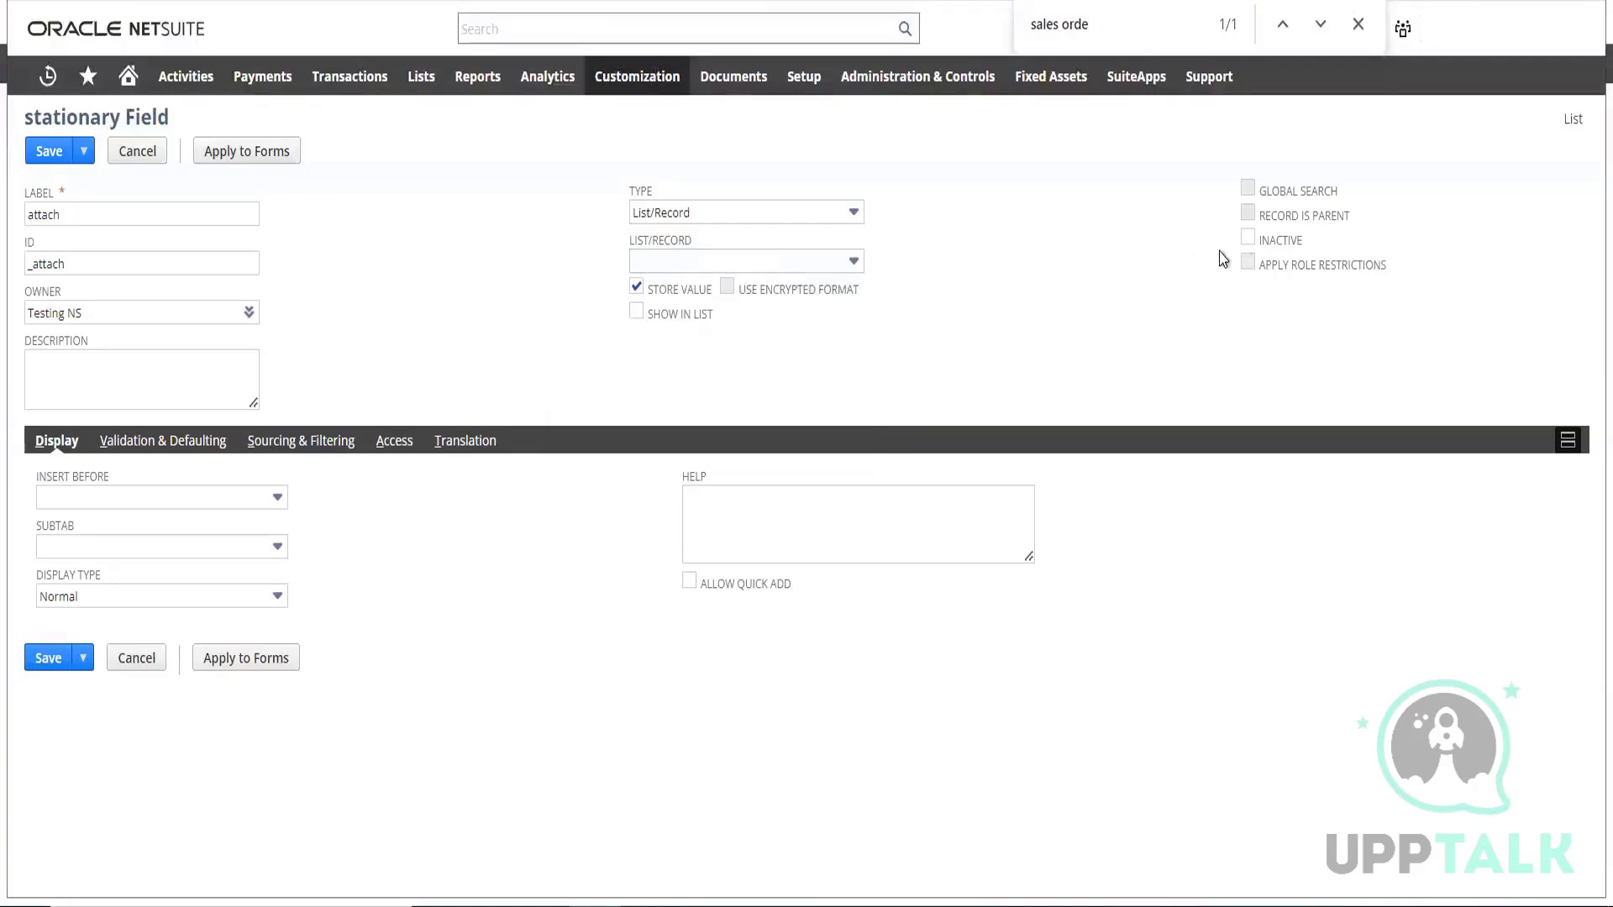
{"action": "left_click", "coordinate": [754, 263]}
{"action": "scroll", "coordinate": [678, 369], "scroll_direction": "down", "scroll_amount": 3}
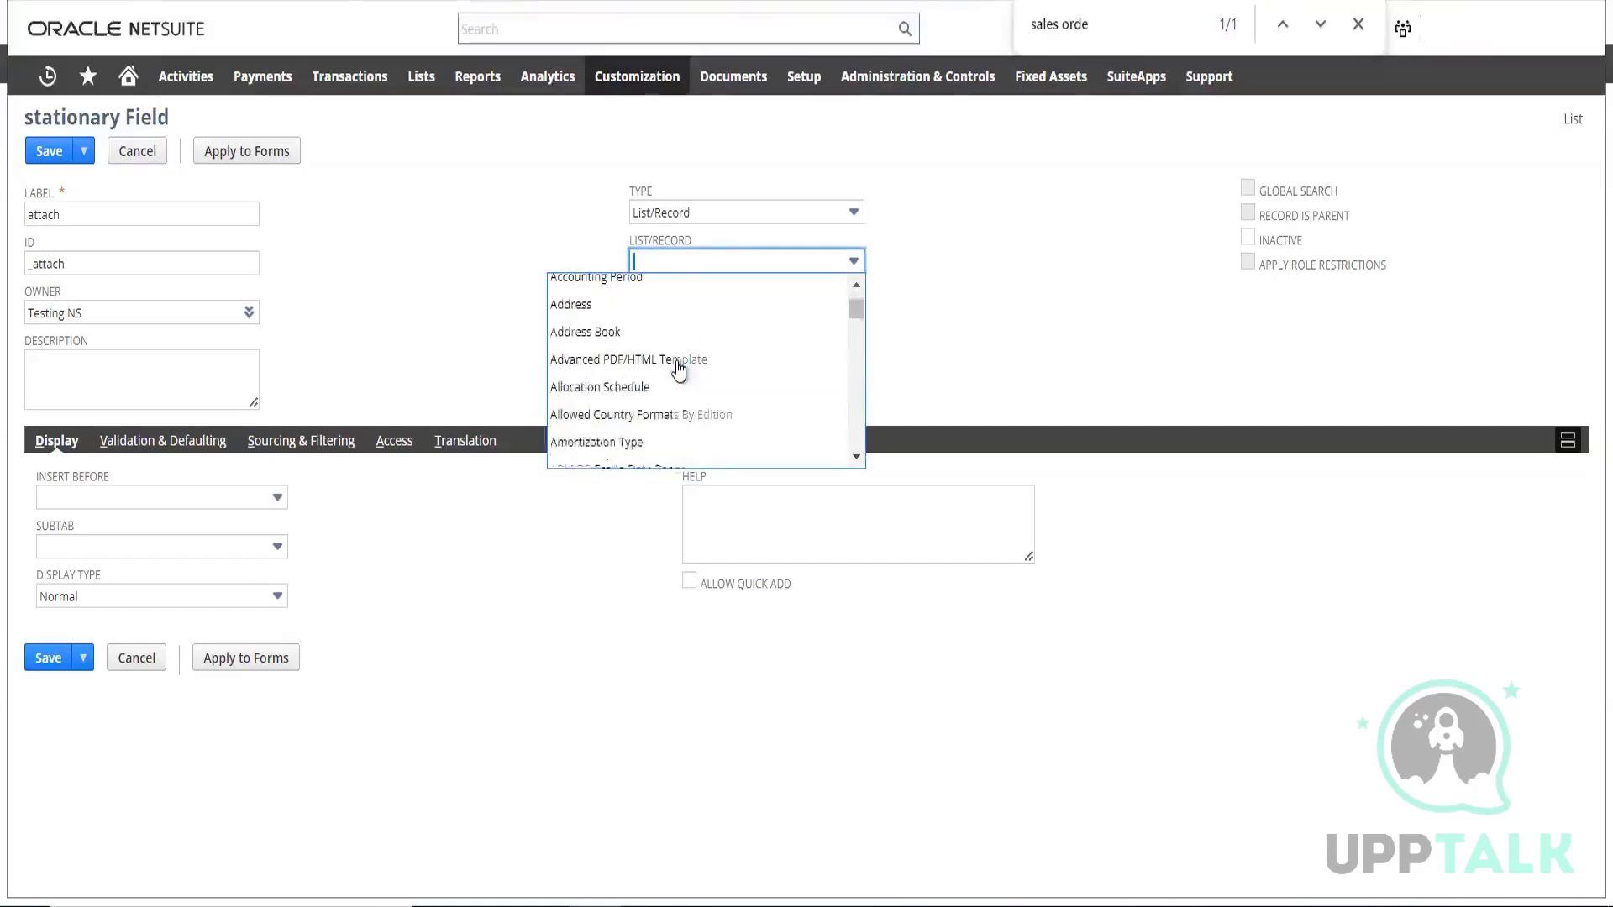
{"action": "scroll", "coordinate": [679, 370], "scroll_direction": "down", "scroll_amount": 12}
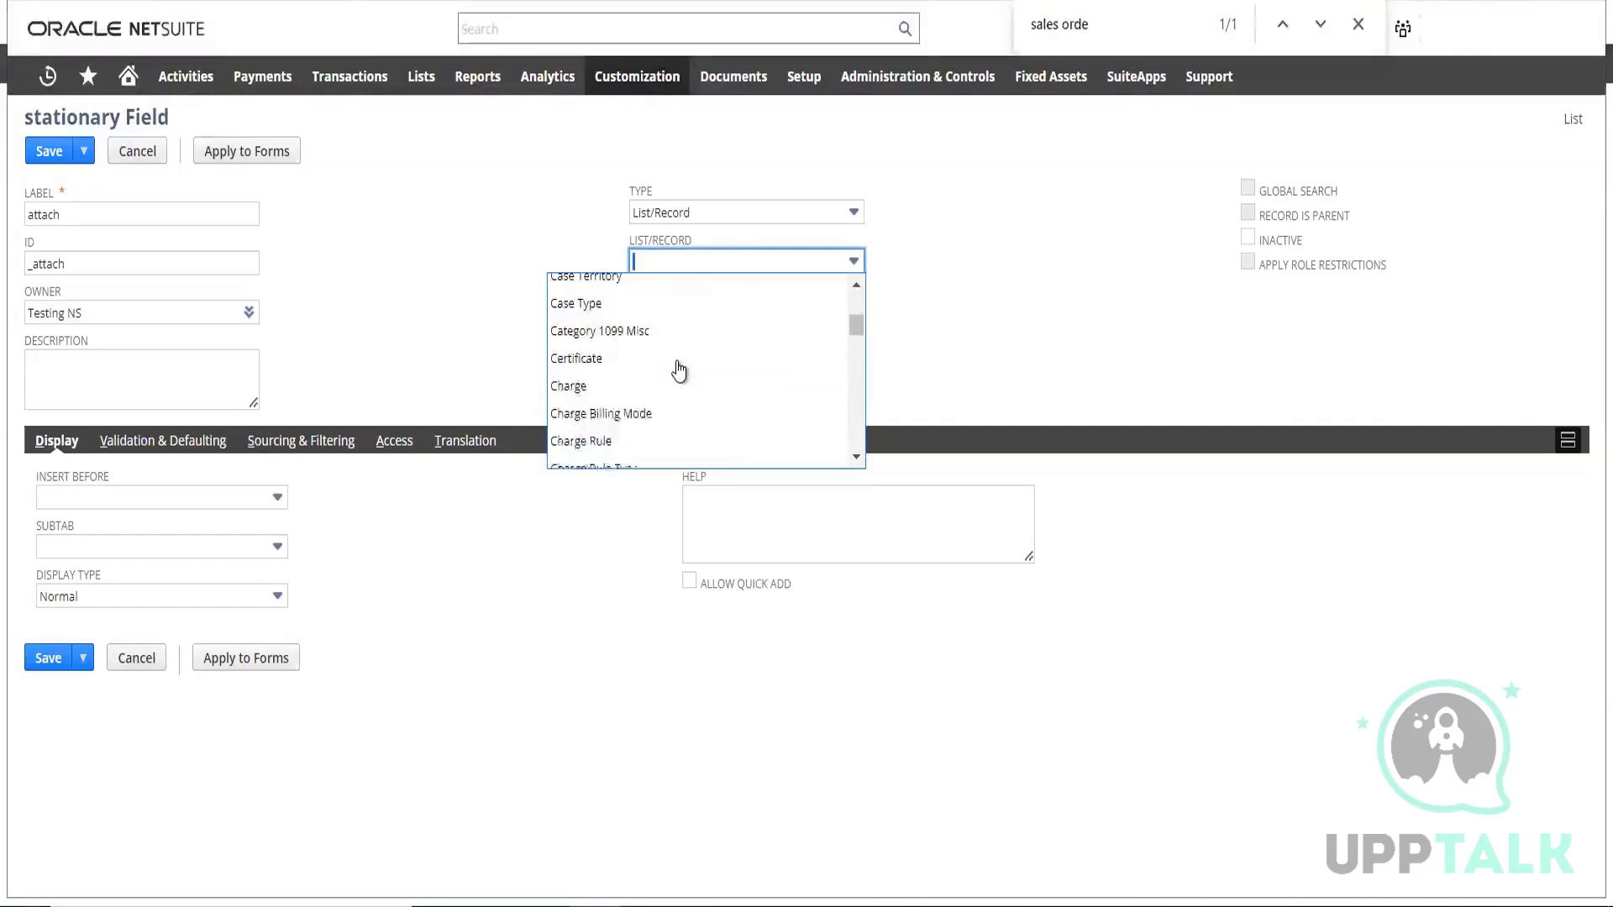
{"action": "scroll", "coordinate": [679, 369], "scroll_direction": "up", "scroll_amount": 4}
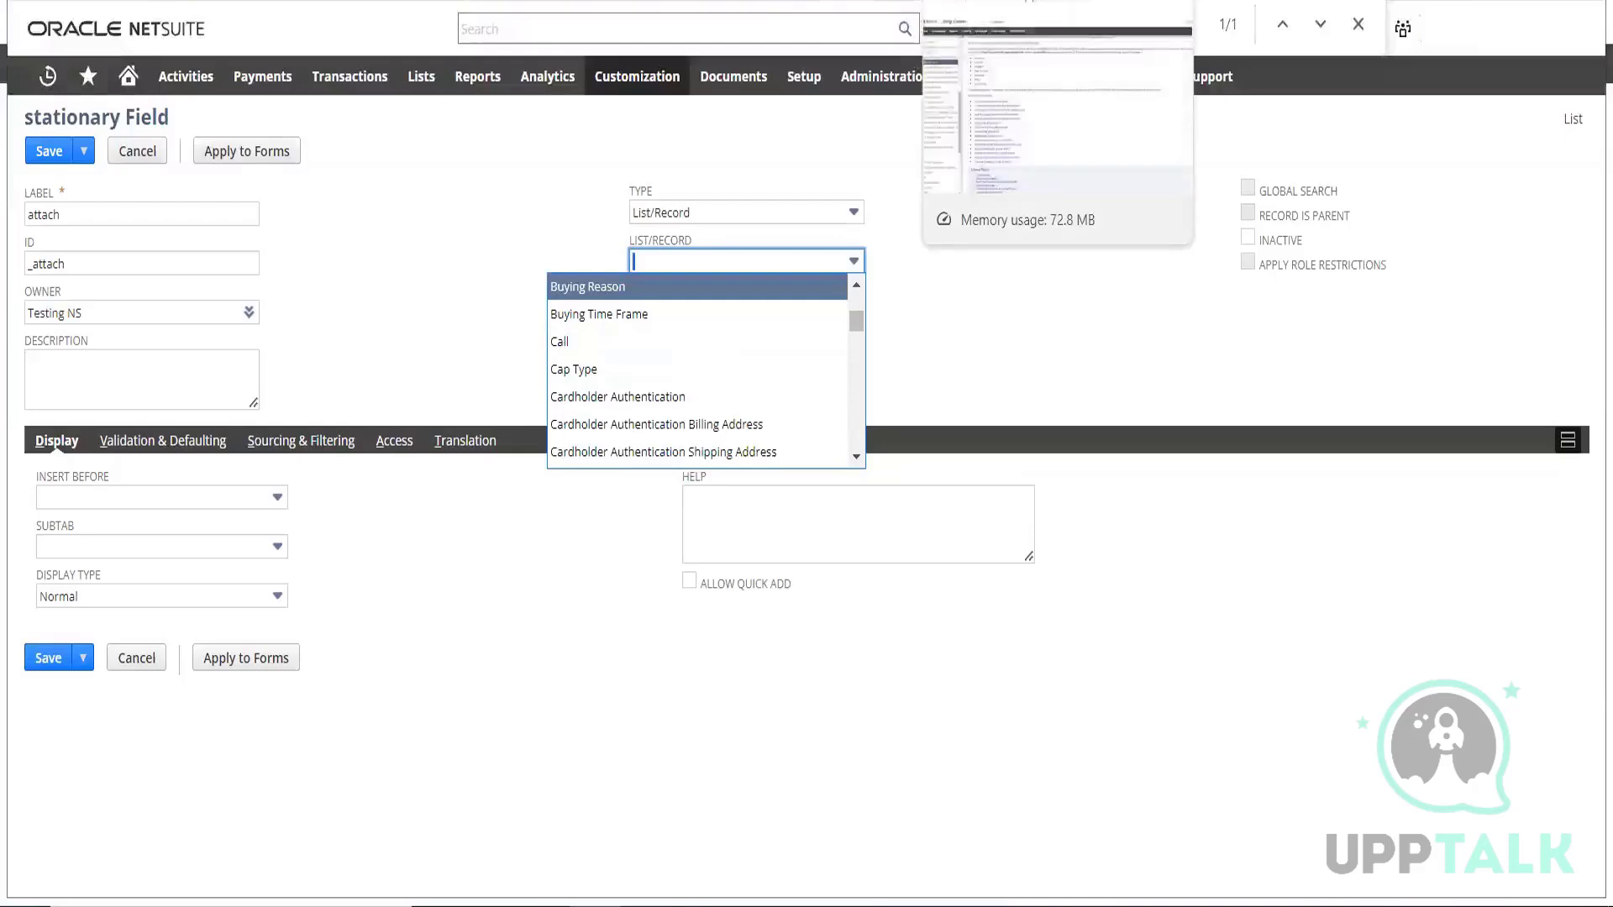
{"action": "scroll", "coordinate": [643, 361], "scroll_direction": "up", "scroll_amount": 15}
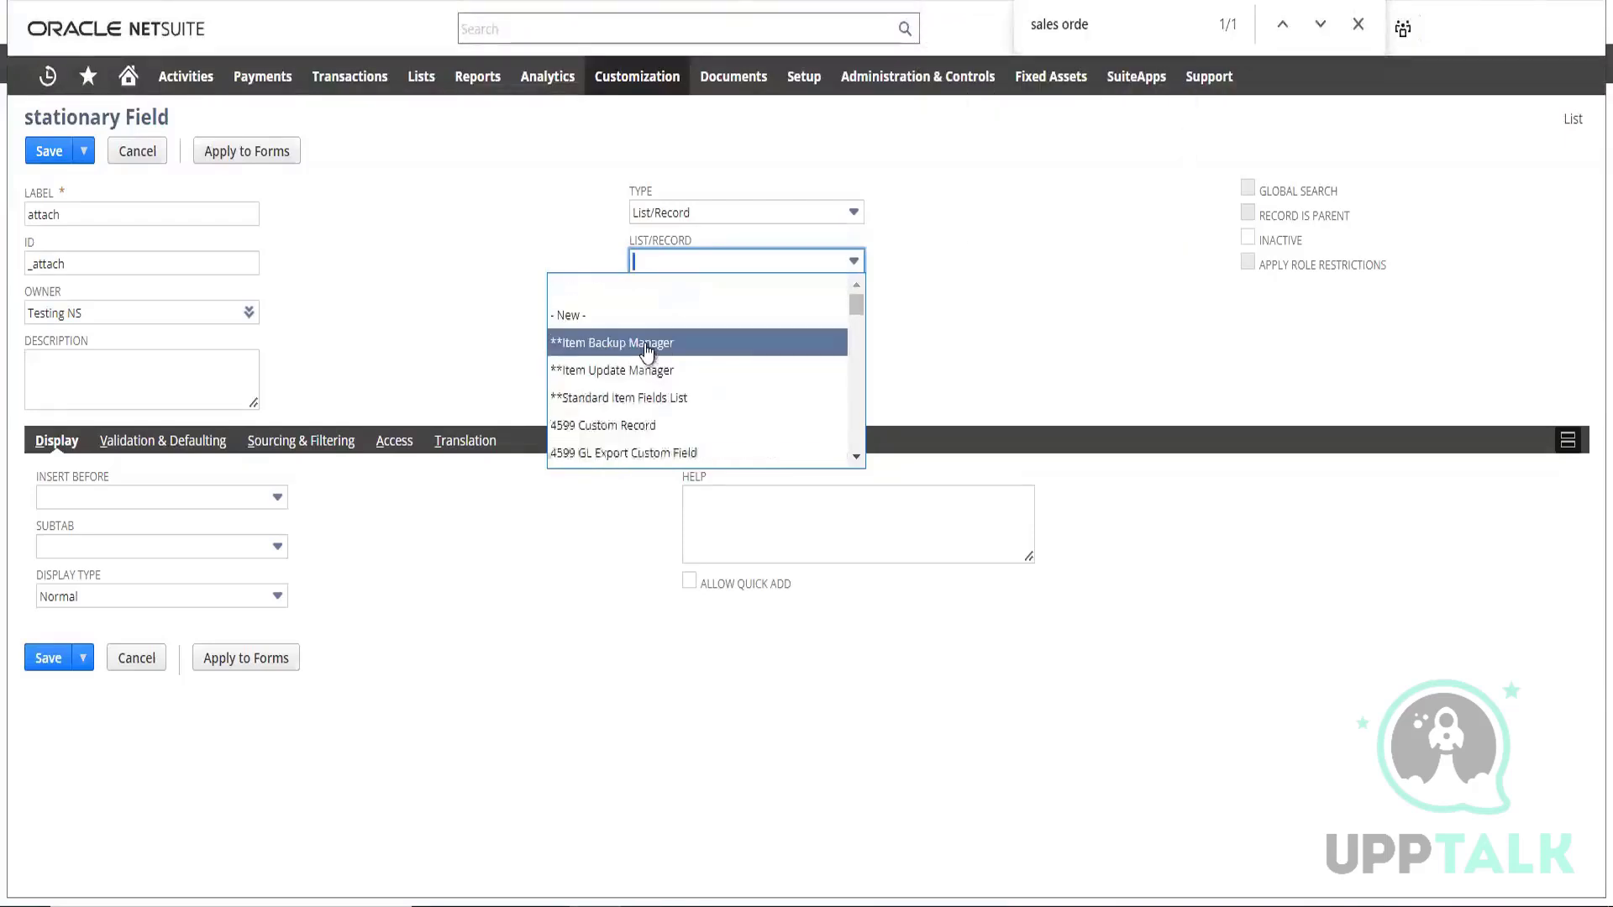
{"action": "left_click", "coordinate": [691, 252]}
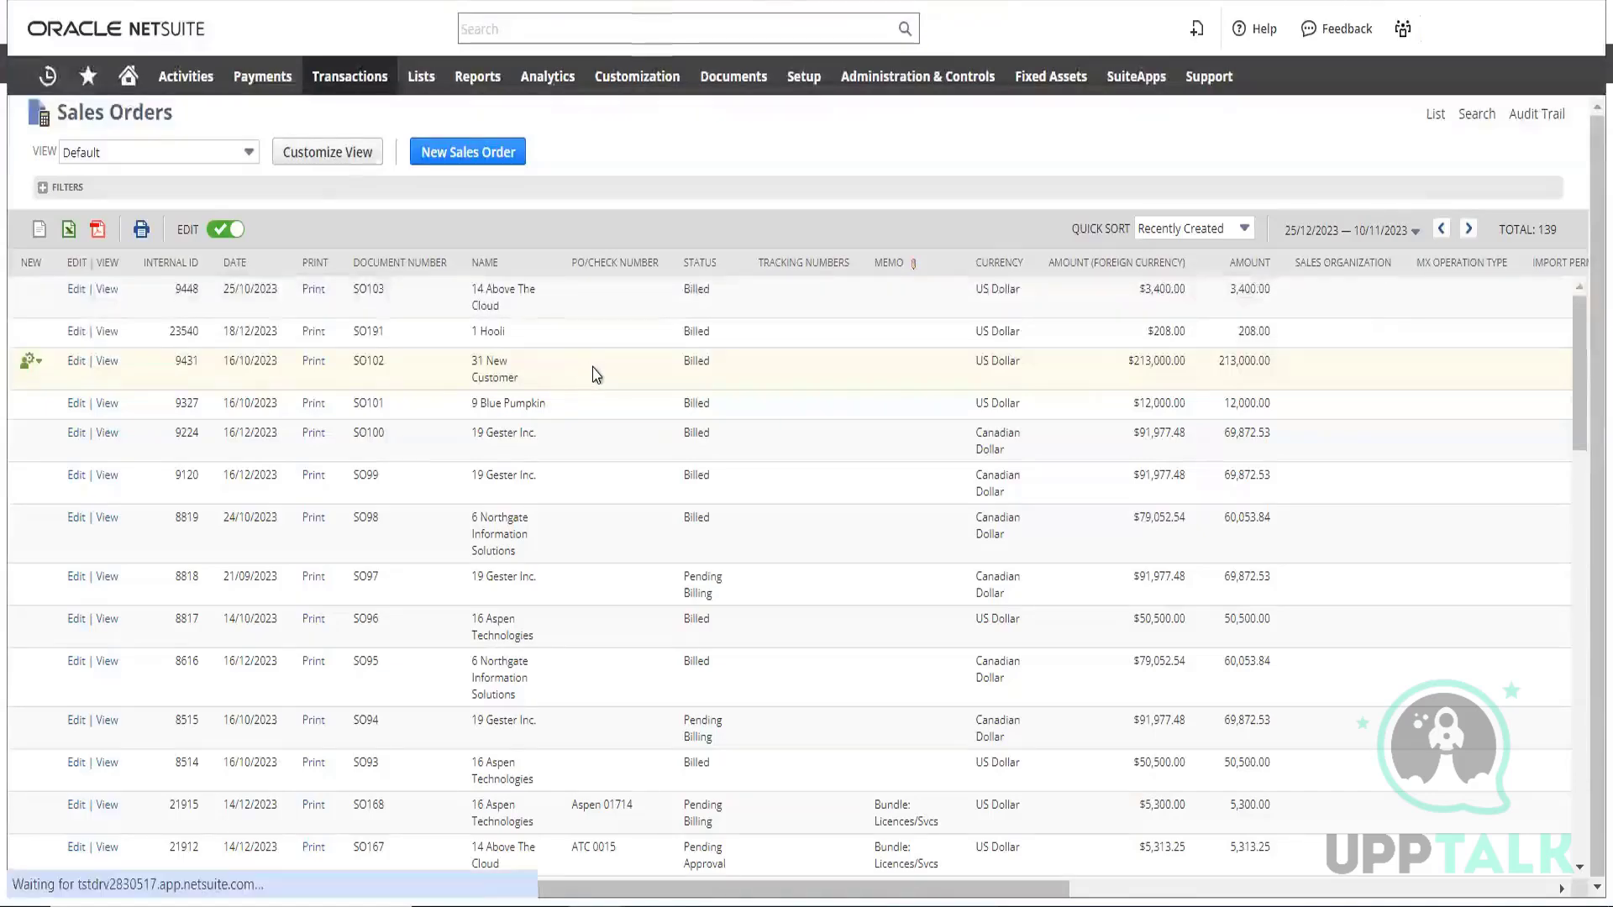
Open the first sales order in the Sales Orders list and review its field groups and item lines
{"action": "scroll", "coordinate": [863, 355], "scroll_direction": "down", "scroll_amount": 5}
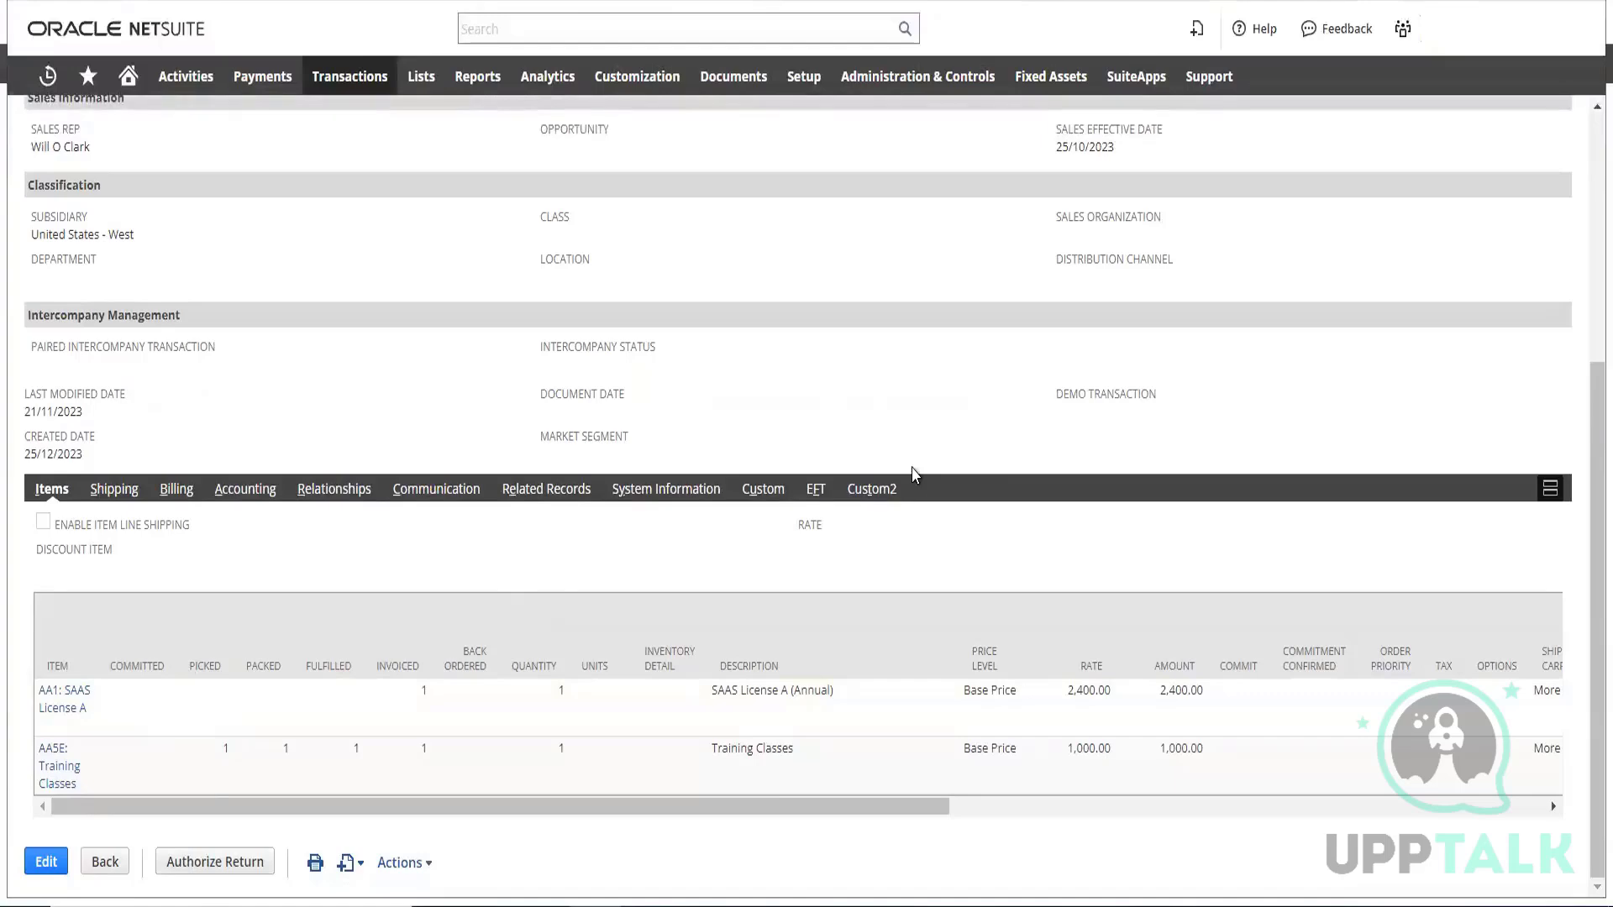
{"action": "scroll", "coordinate": [925, 399], "scroll_direction": "up", "scroll_amount": 5}
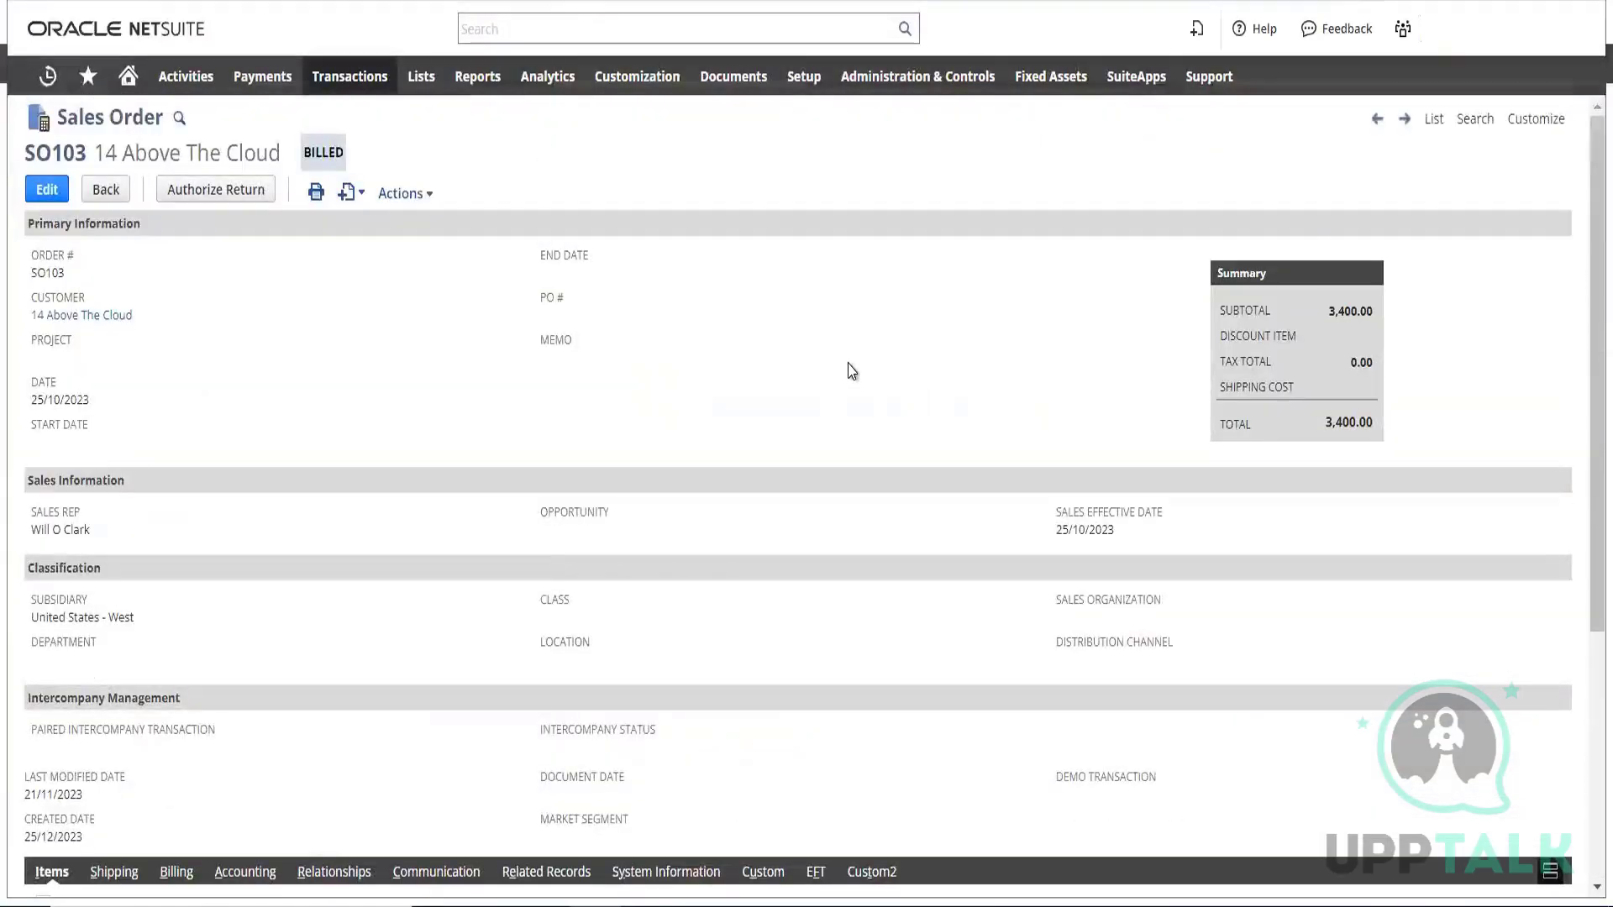
{"action": "scroll", "coordinate": [853, 372], "scroll_direction": "down", "scroll_amount": 5}
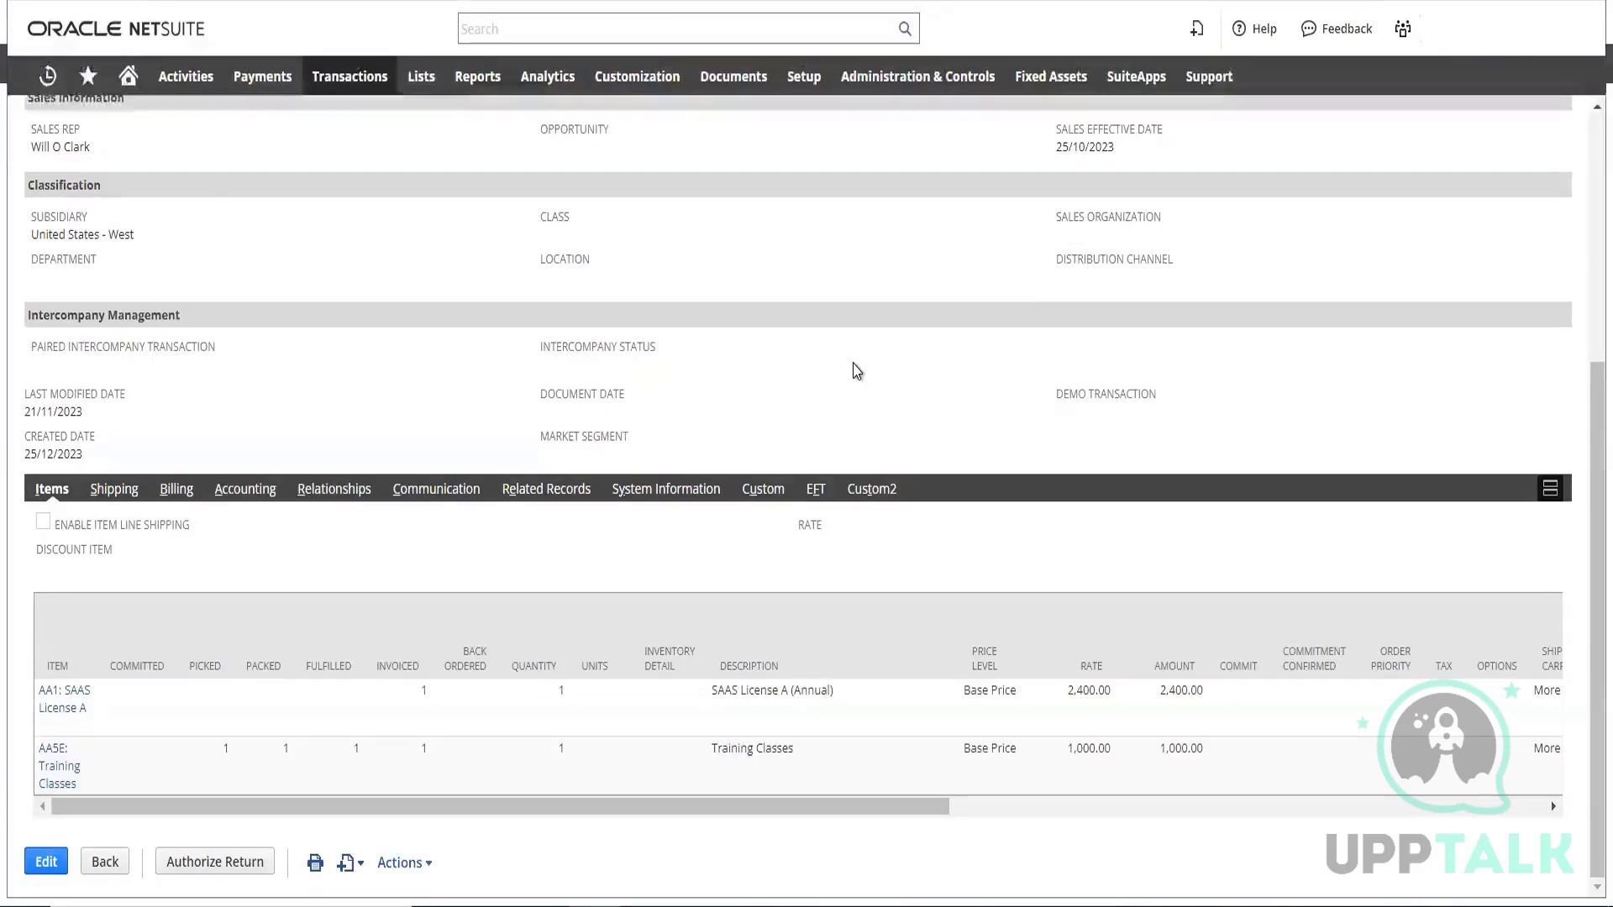
{"action": "scroll", "coordinate": [848, 372], "scroll_direction": "up", "scroll_amount": 5}
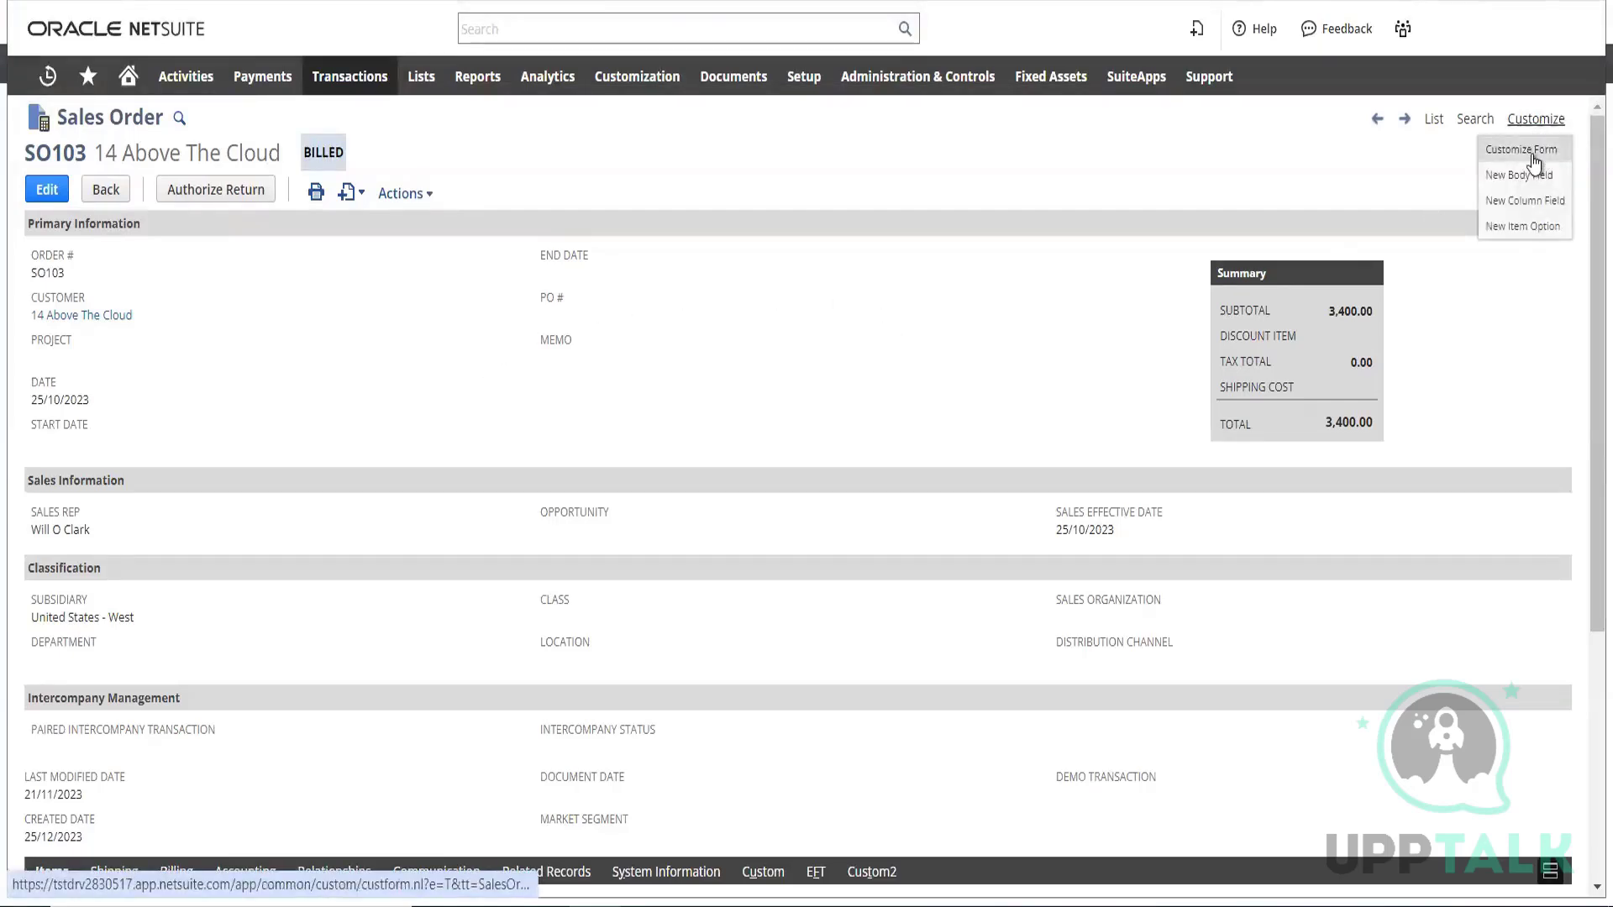
Start customizing the sales order's form and review the tabs of the custom transaction form
{"action": "left_click", "coordinate": [1521, 150]}
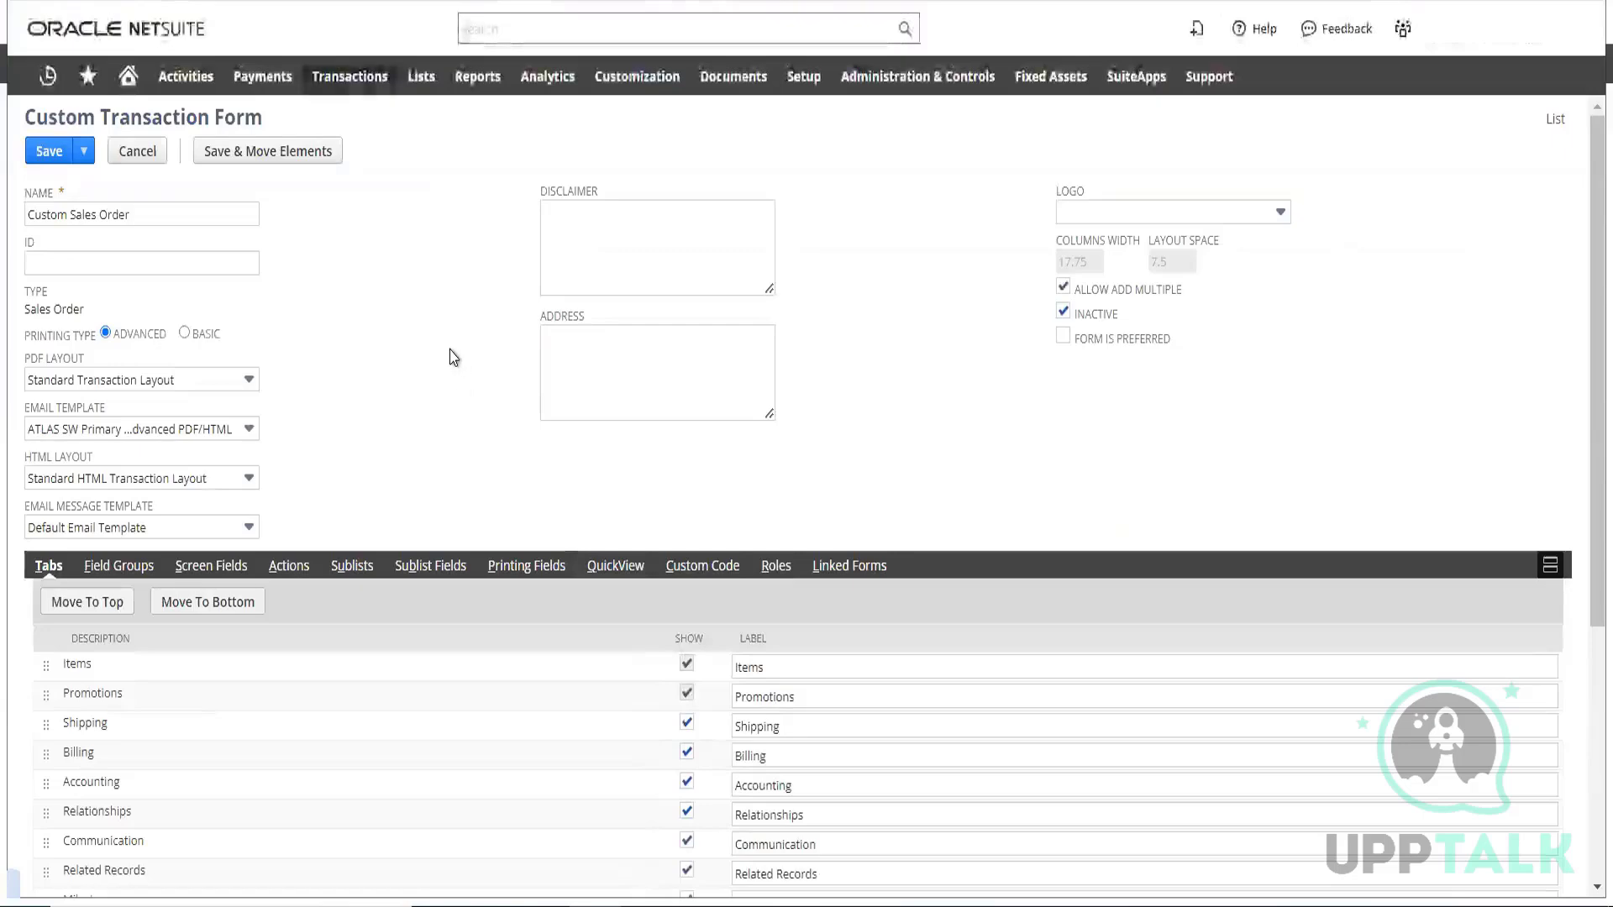
{"action": "scroll", "coordinate": [437, 353], "scroll_direction": "down", "scroll_amount": 3}
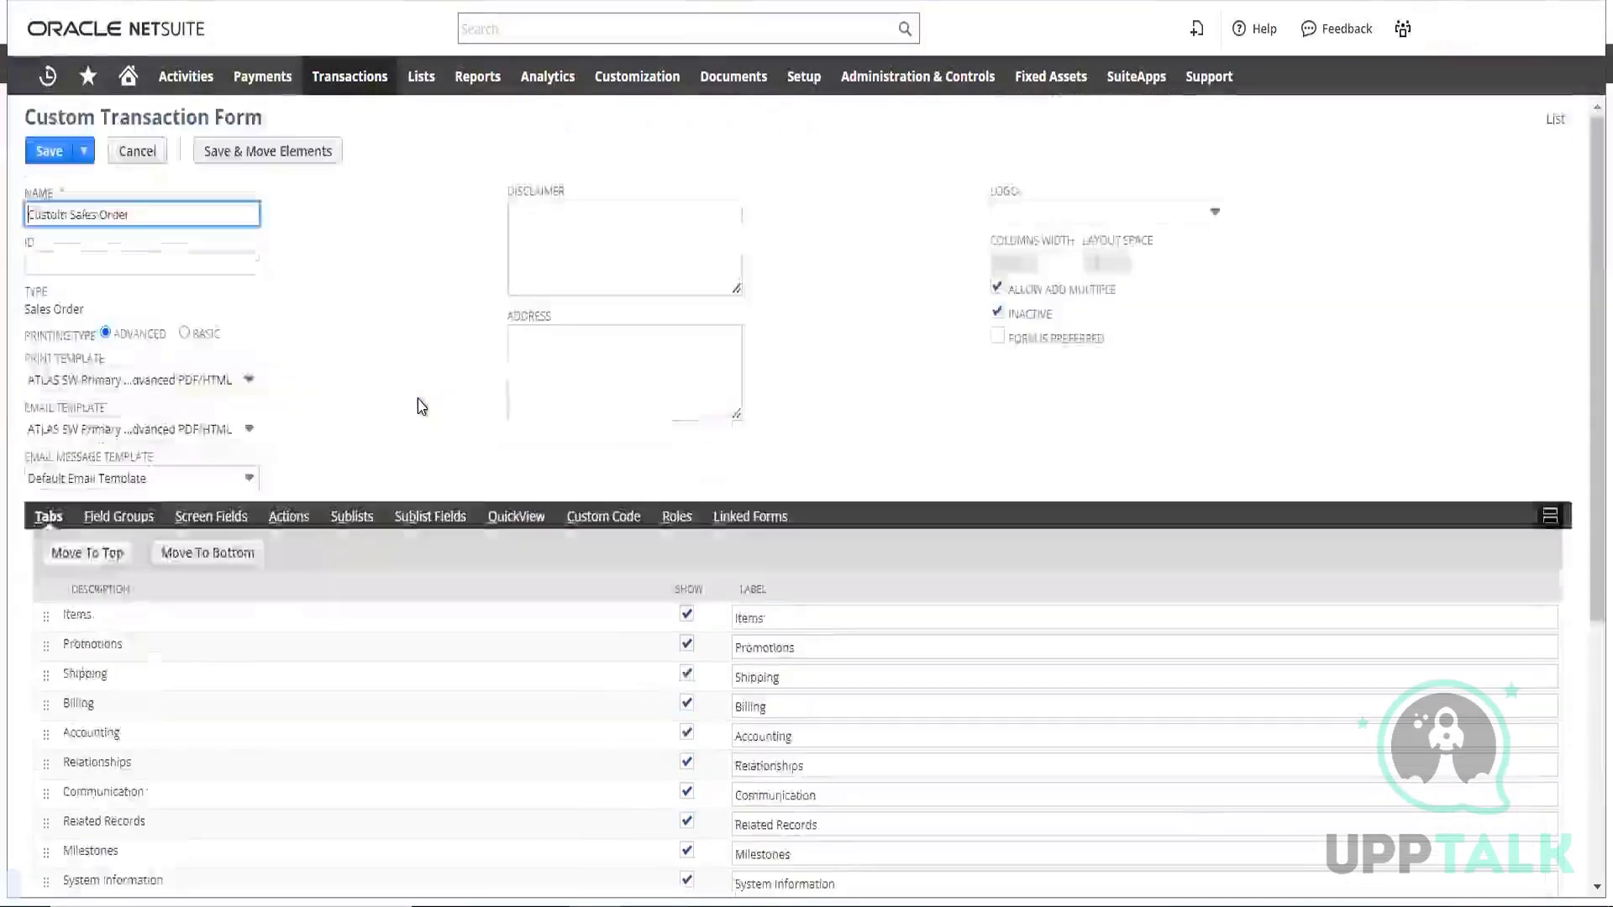
{"action": "scroll", "coordinate": [427, 427], "scroll_direction": "down", "scroll_amount": 5}
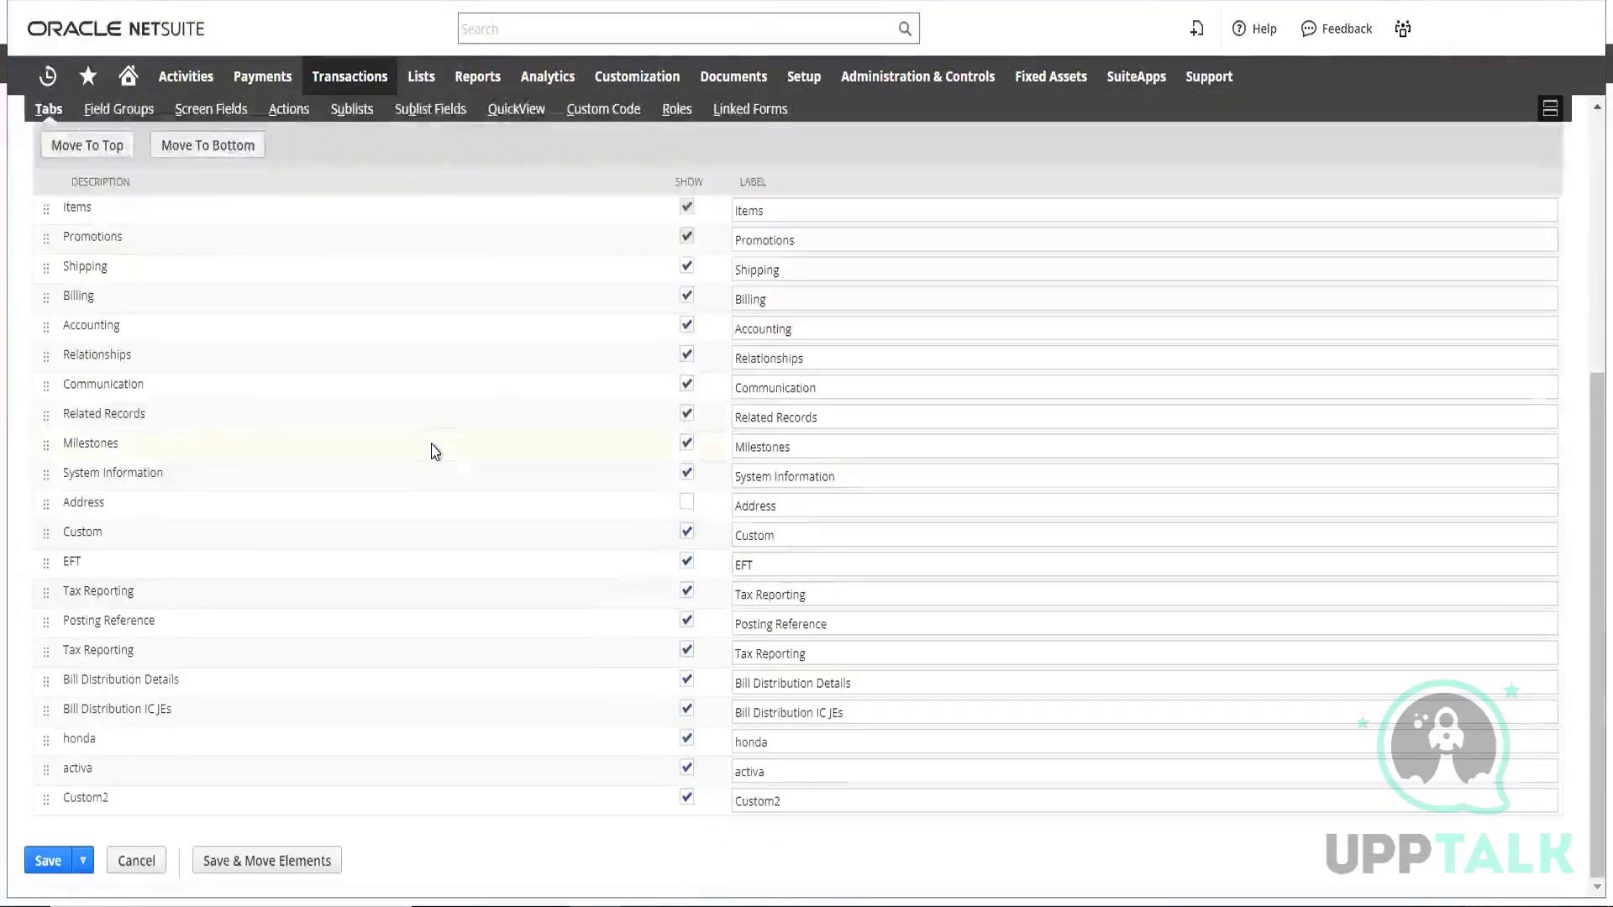
{"action": "scroll", "coordinate": [414, 479], "scroll_direction": "up", "scroll_amount": 3}
{"action": "scroll", "coordinate": [410, 479], "scroll_direction": "up", "scroll_amount": 2}
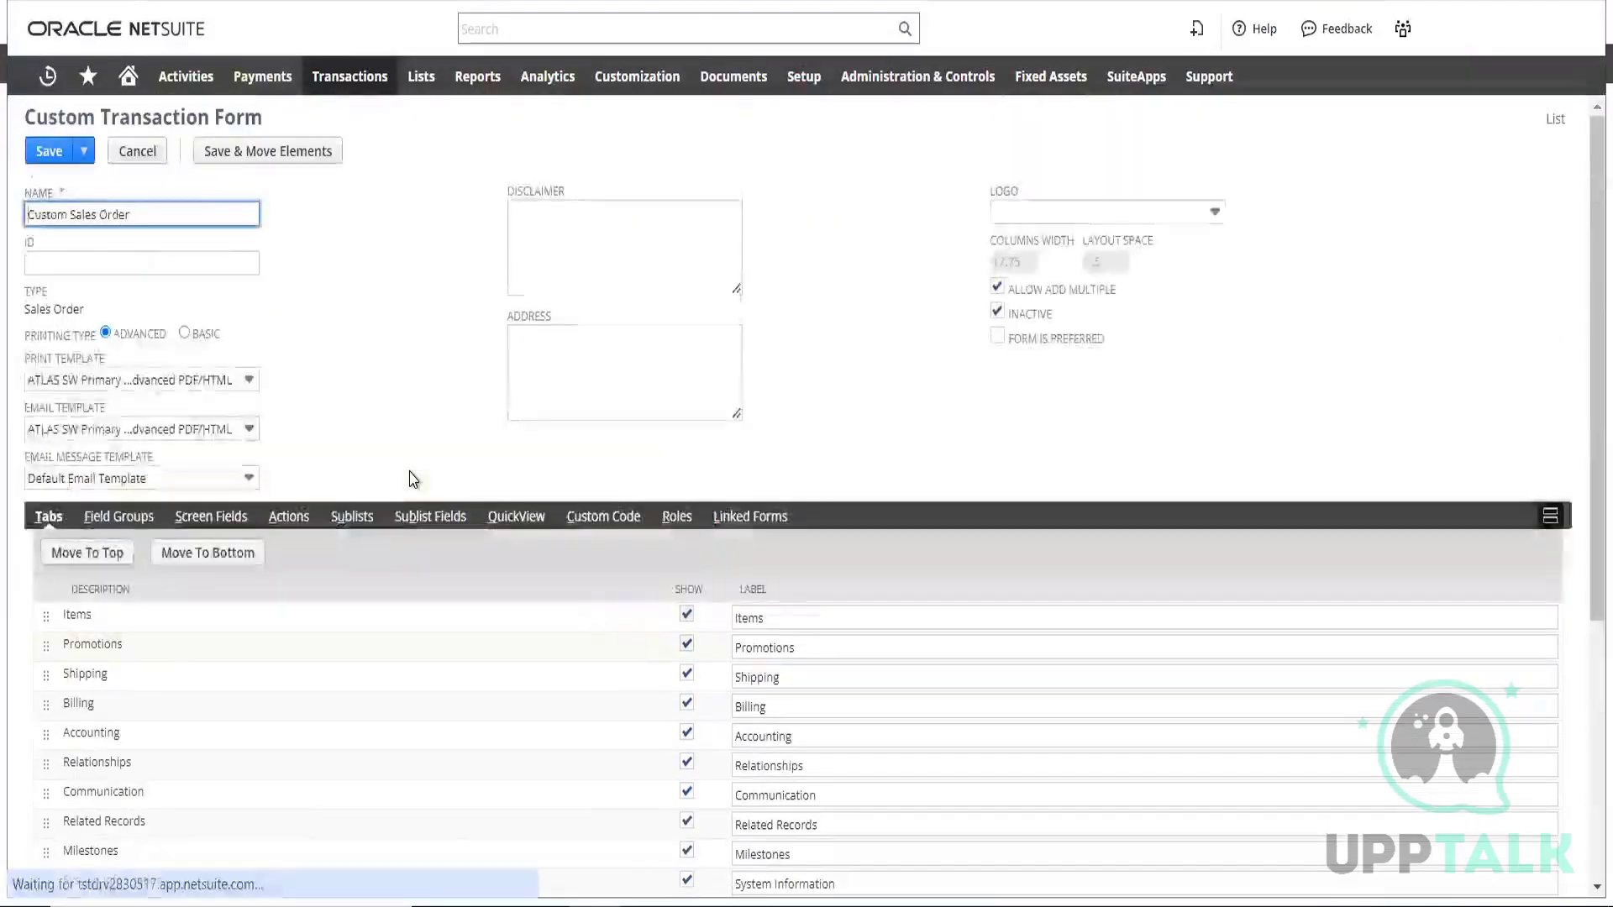
{"action": "scroll", "coordinate": [399, 437], "scroll_direction": "down", "scroll_amount": 3}
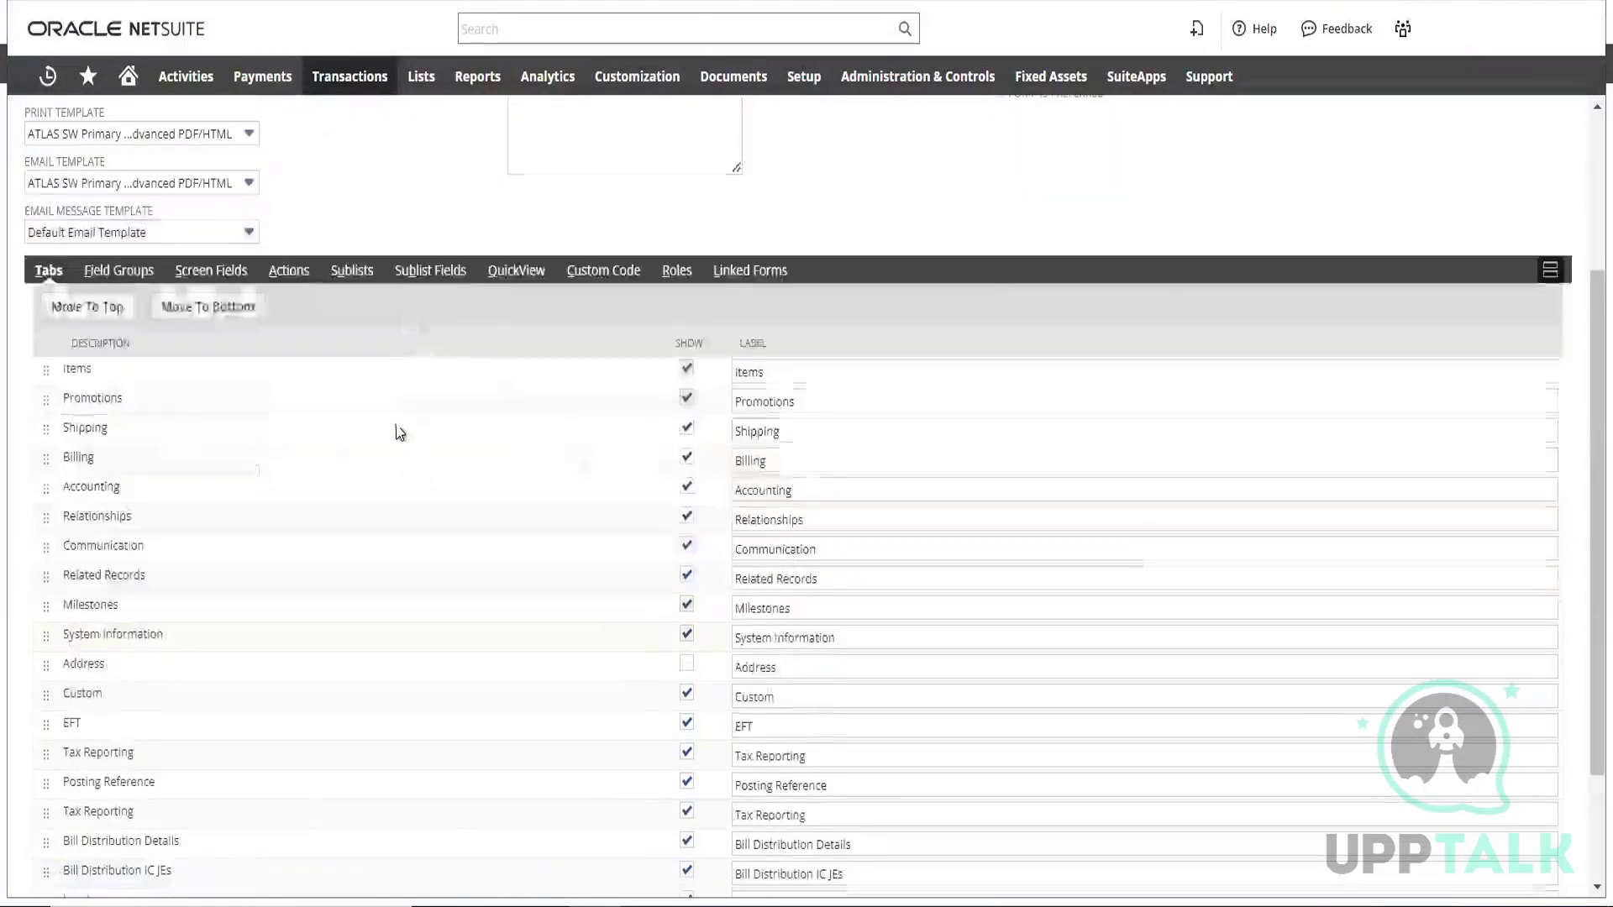
Assign the demo transaction field to the Primary Information field group in the form's main screen fields
{"action": "left_click", "coordinate": [216, 273]}
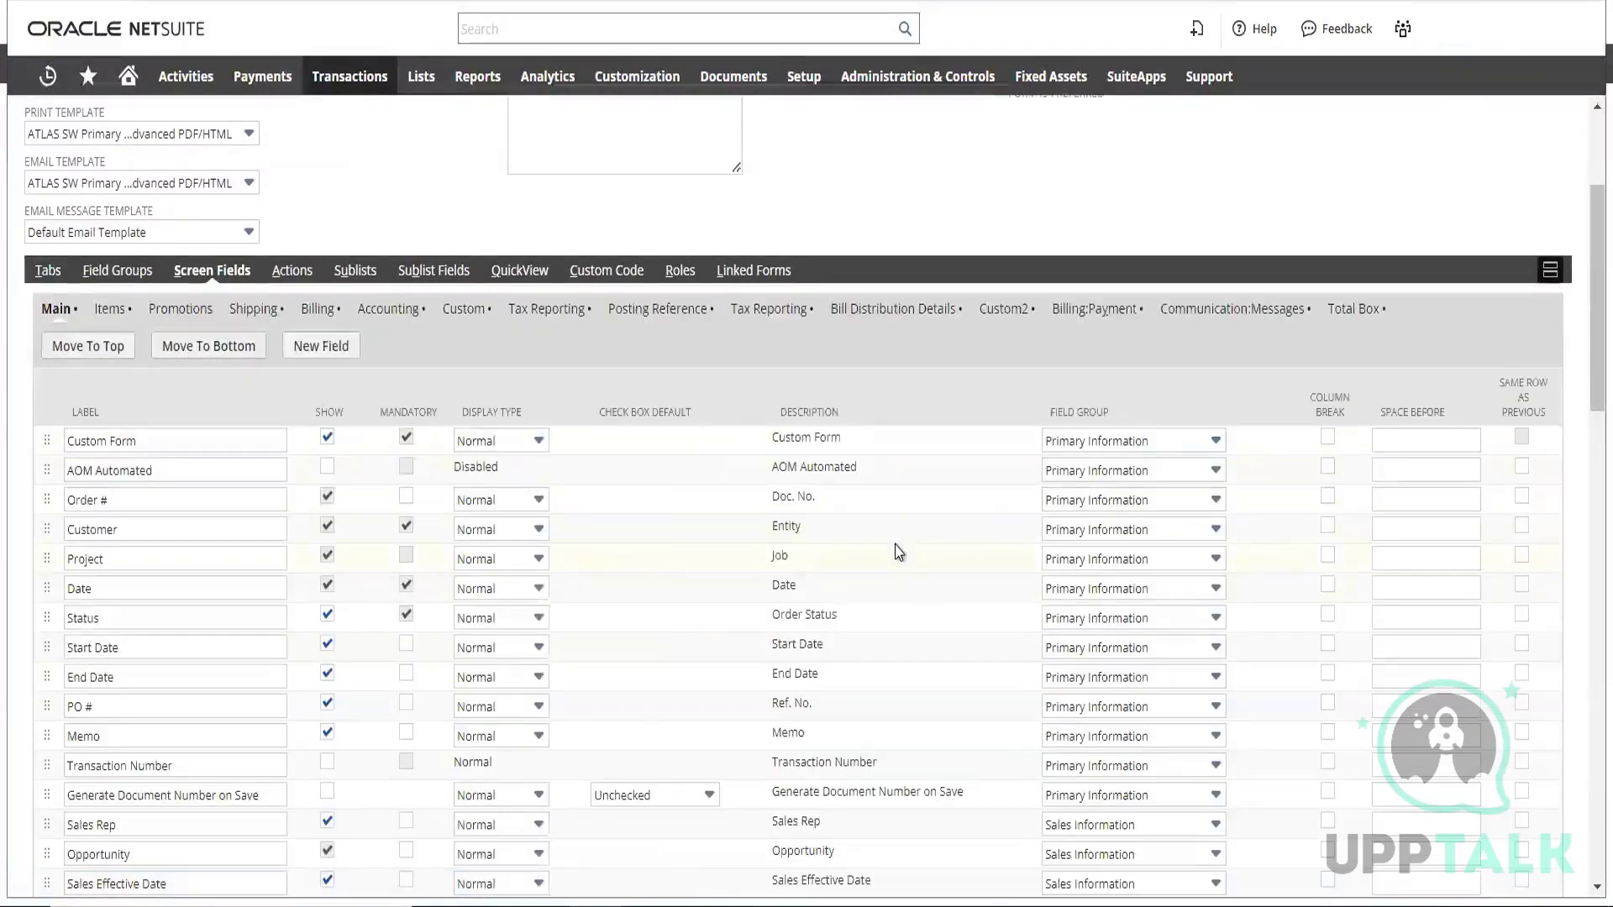
{"action": "scroll", "coordinate": [910, 565], "scroll_direction": "down", "scroll_amount": 15}
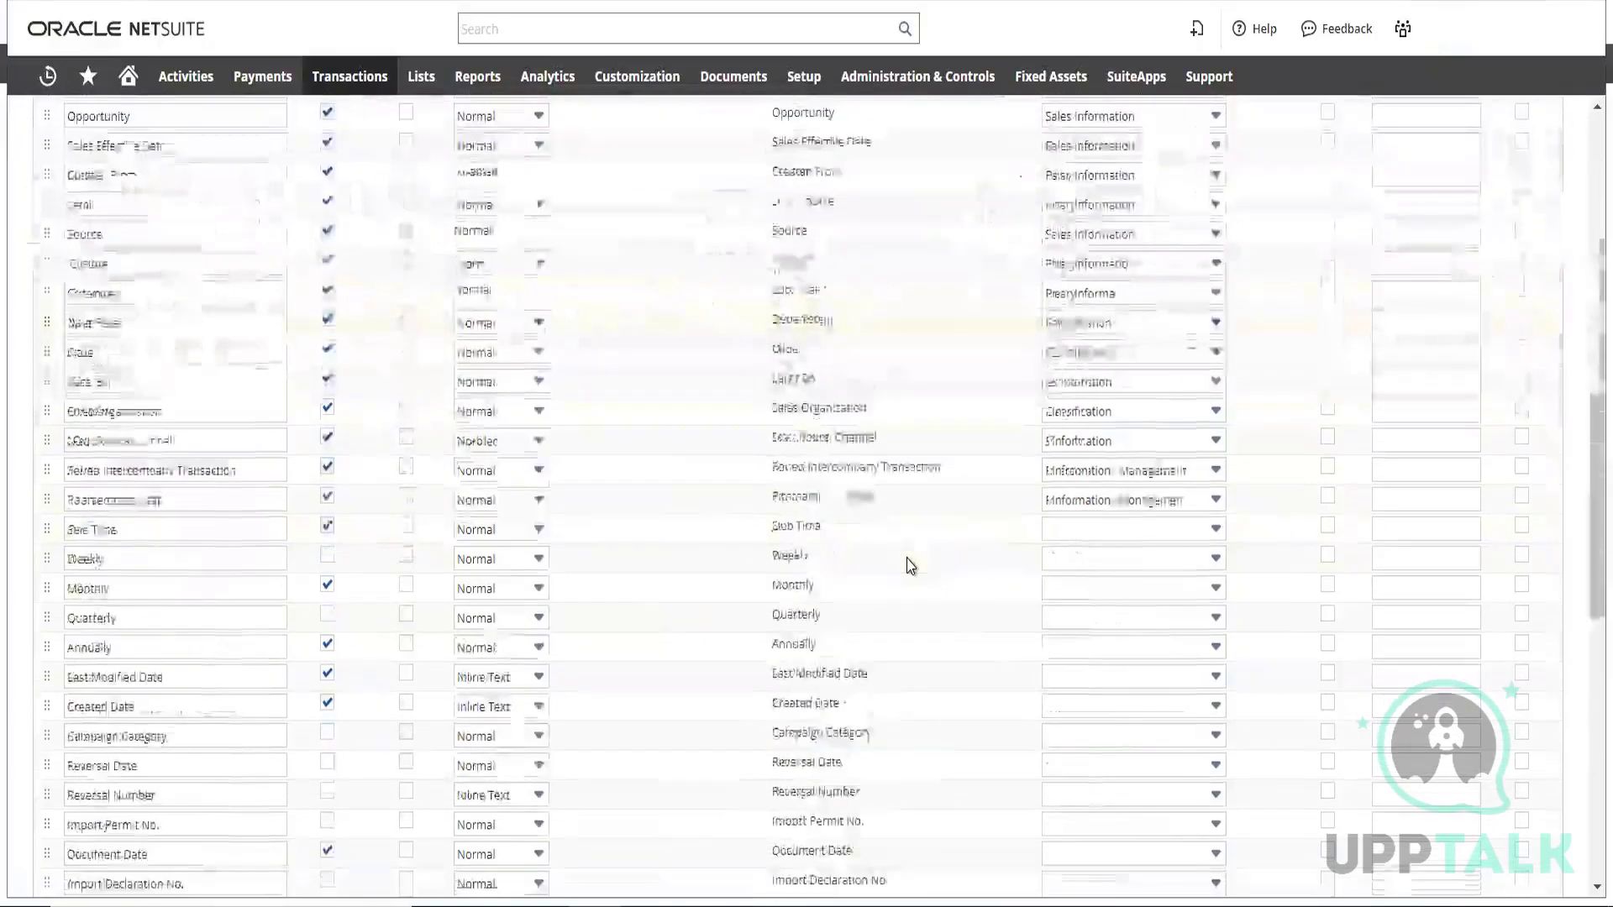
{"action": "scroll", "coordinate": [910, 565], "scroll_direction": "down", "scroll_amount": 5}
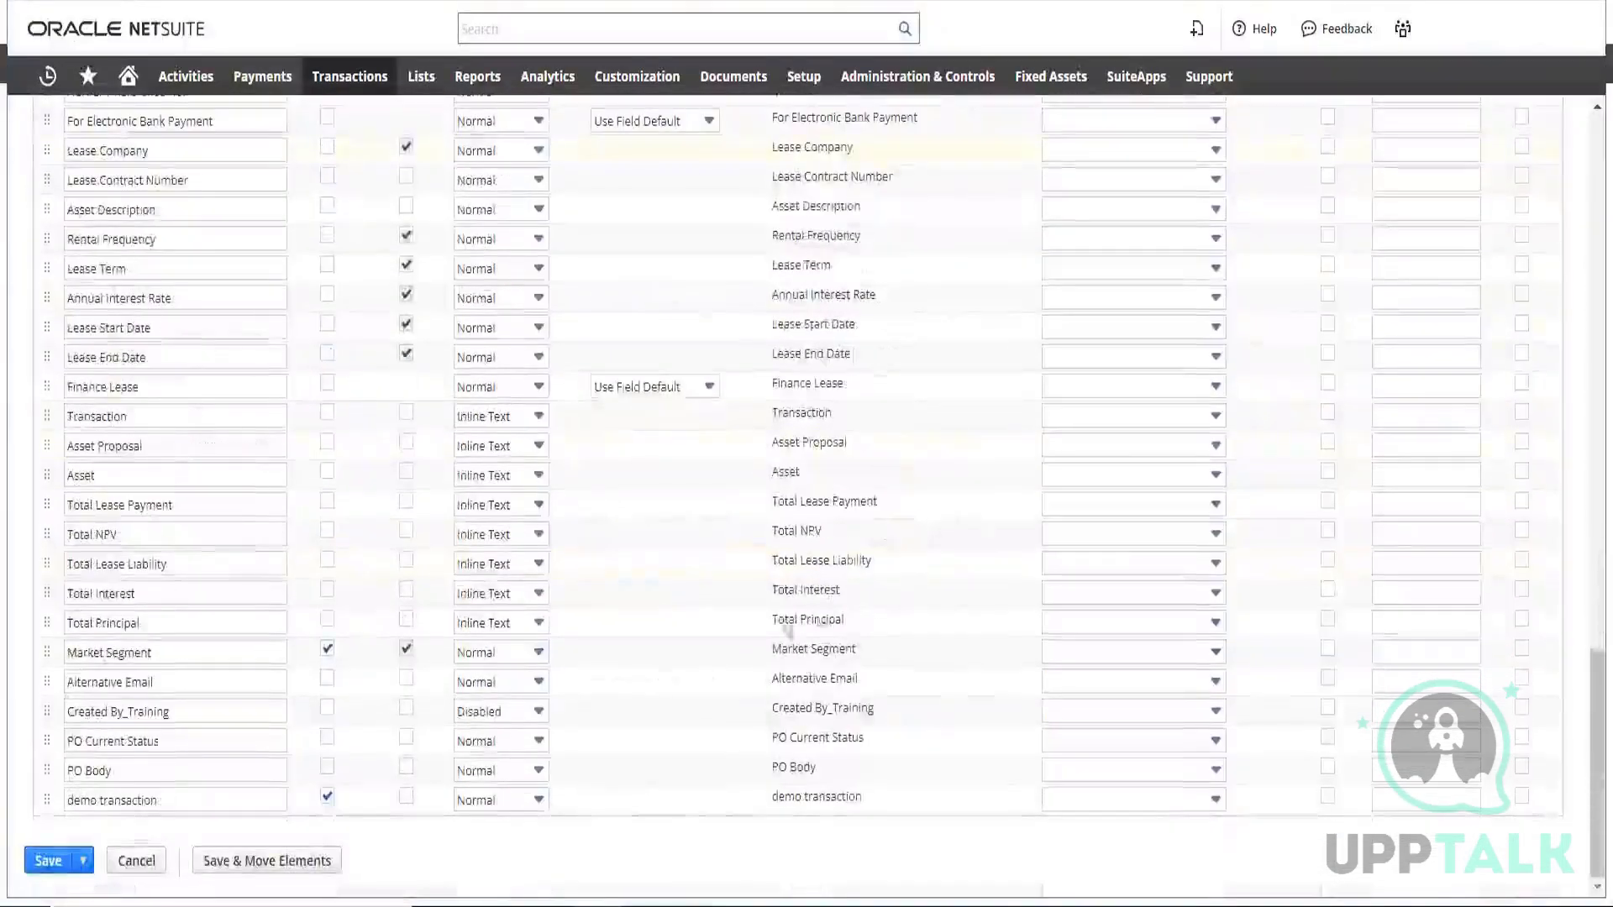
{"action": "left_click", "coordinate": [1207, 796]}
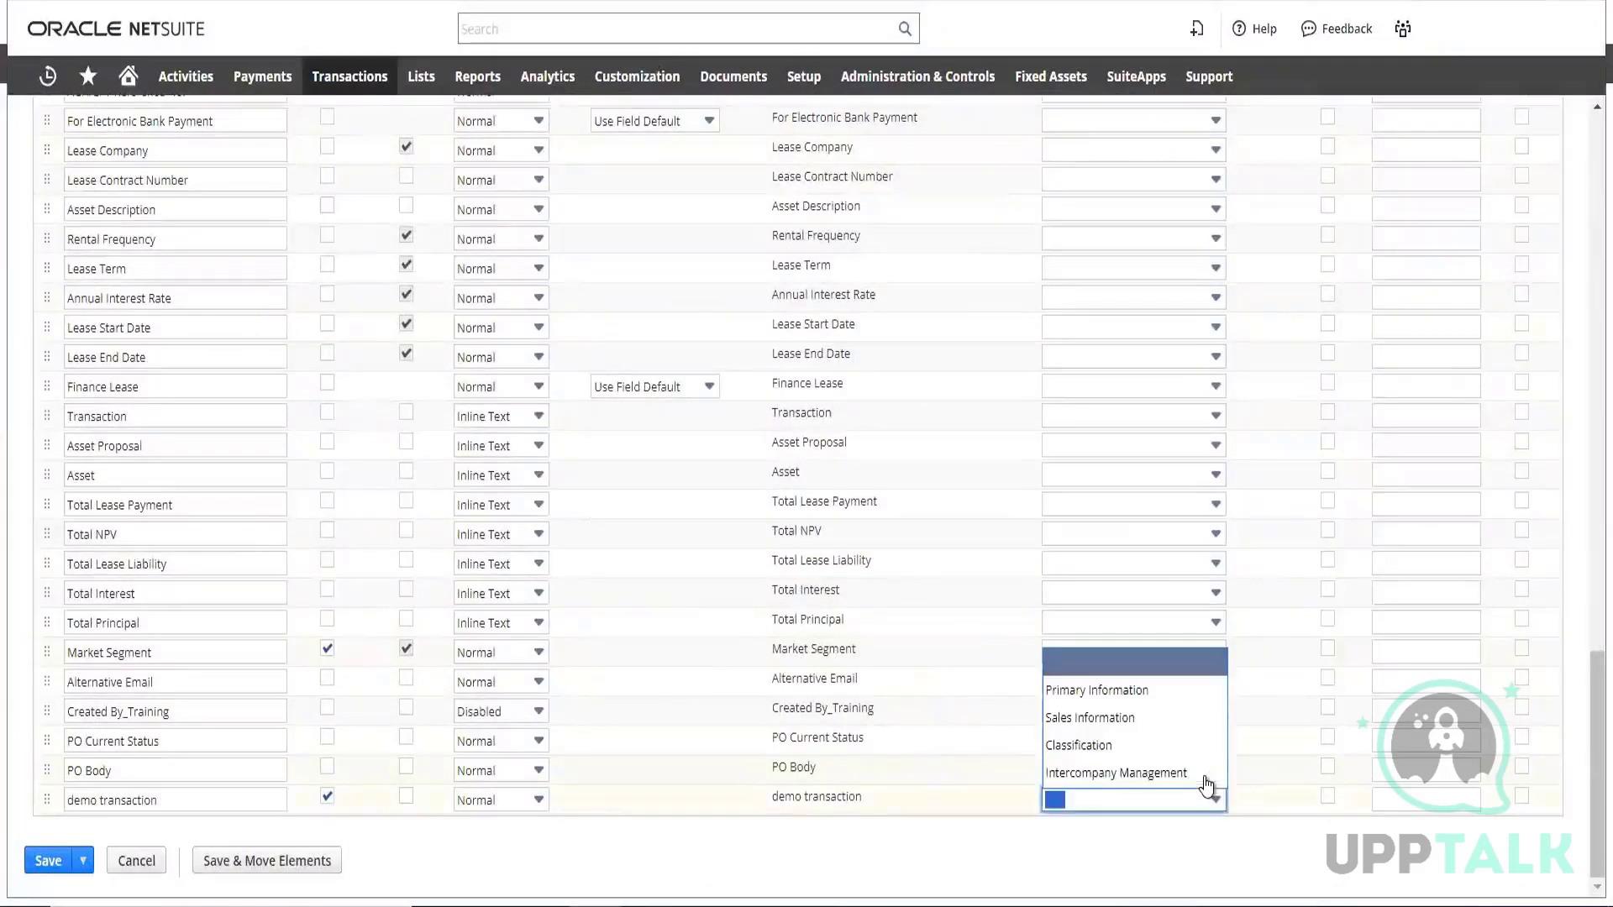
{"action": "left_click", "coordinate": [1136, 692]}
{"action": "scroll", "coordinate": [922, 515], "scroll_direction": "up", "scroll_amount": 10}
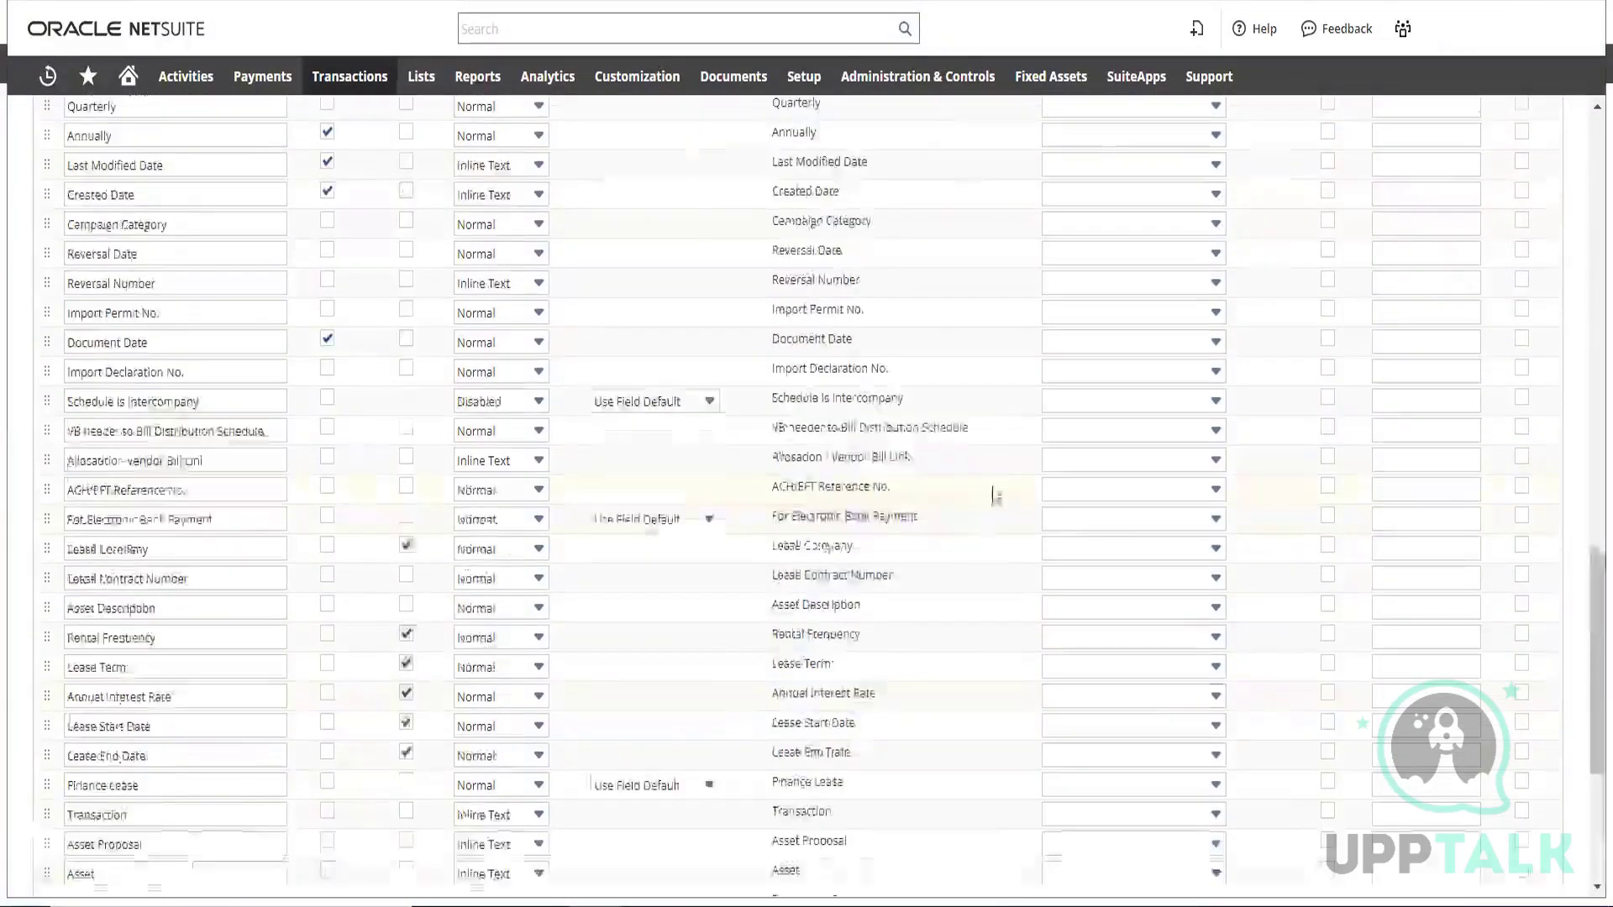
Review the custom sales order form's sublists and the list of roles for which it can be made the preferred form
{"action": "scroll", "coordinate": [1108, 439], "scroll_direction": "up", "scroll_amount": 10}
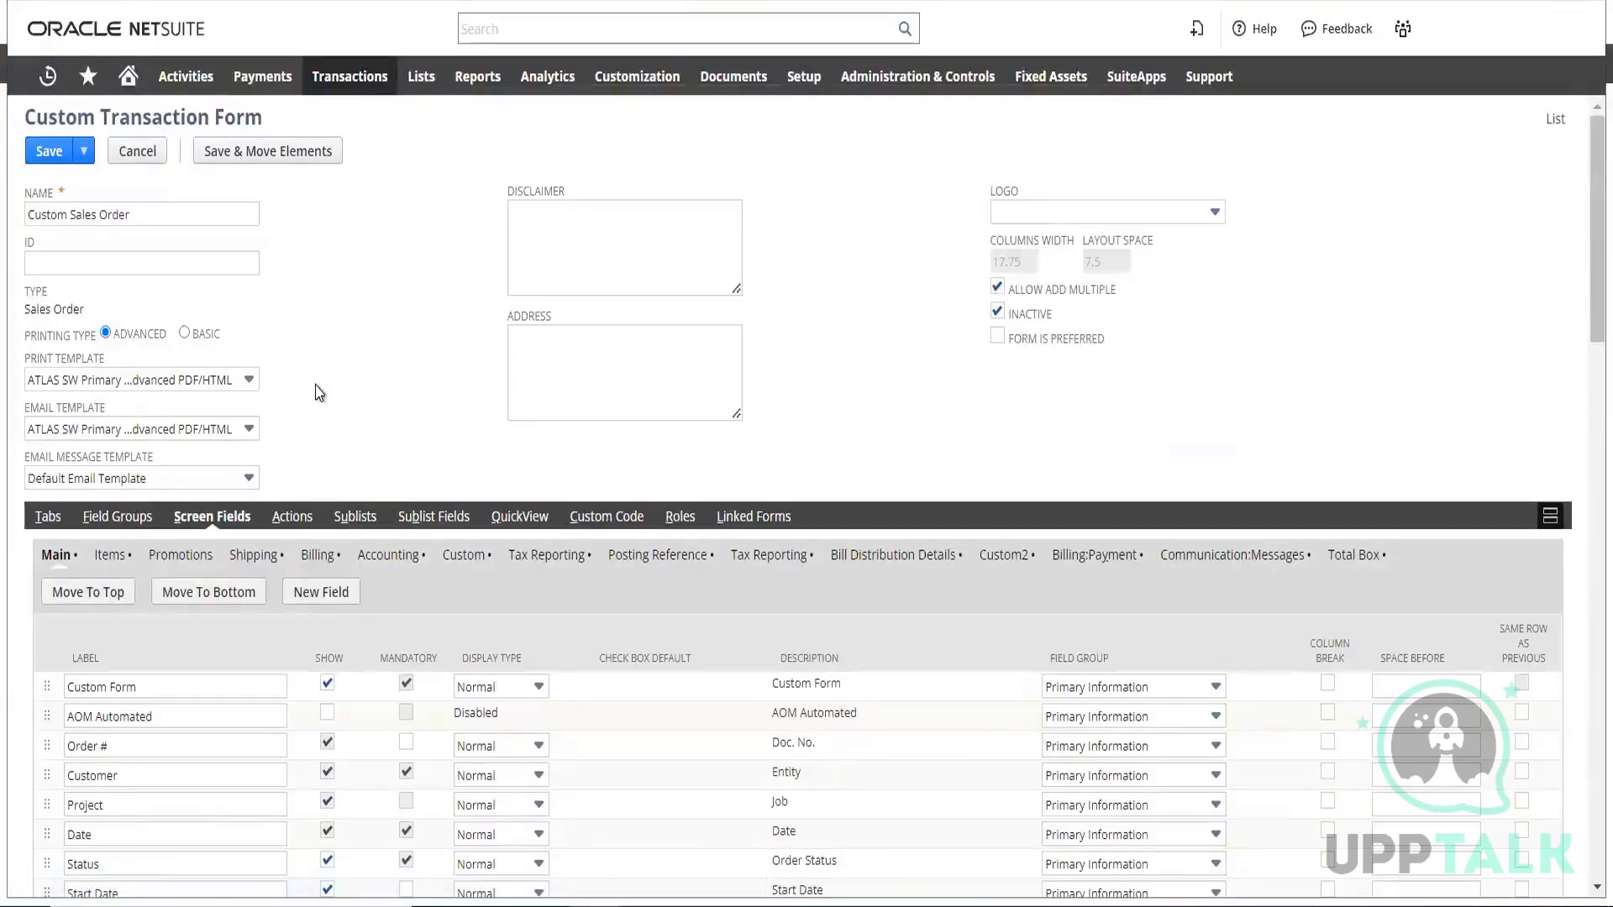
{"action": "left_click", "coordinate": [356, 517]}
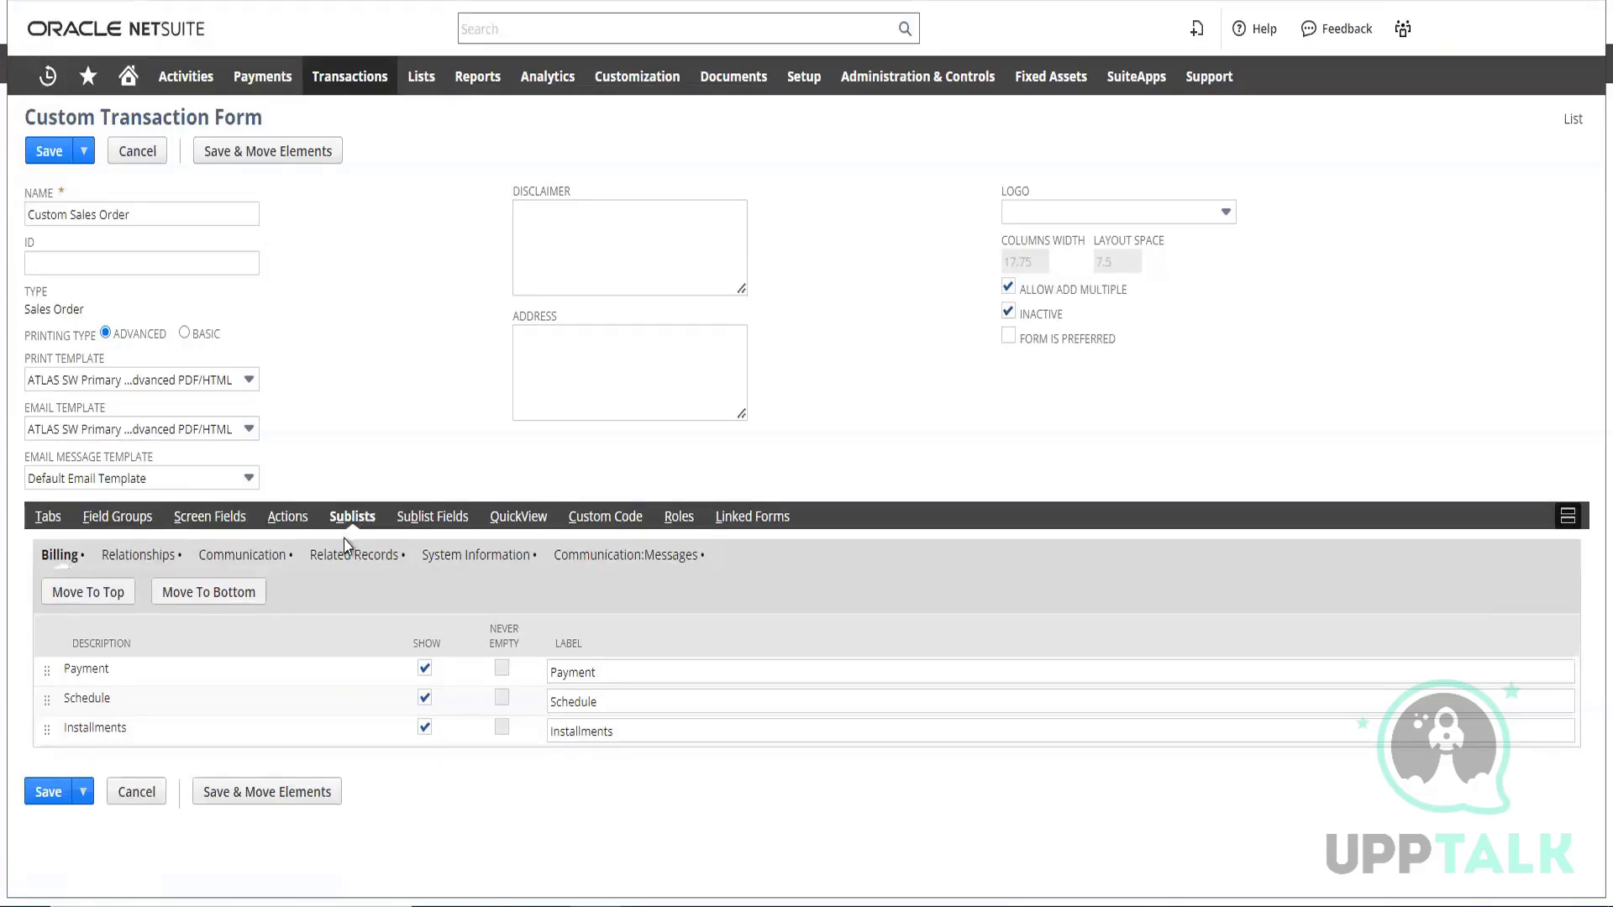
{"action": "left_click", "coordinate": [676, 517]}
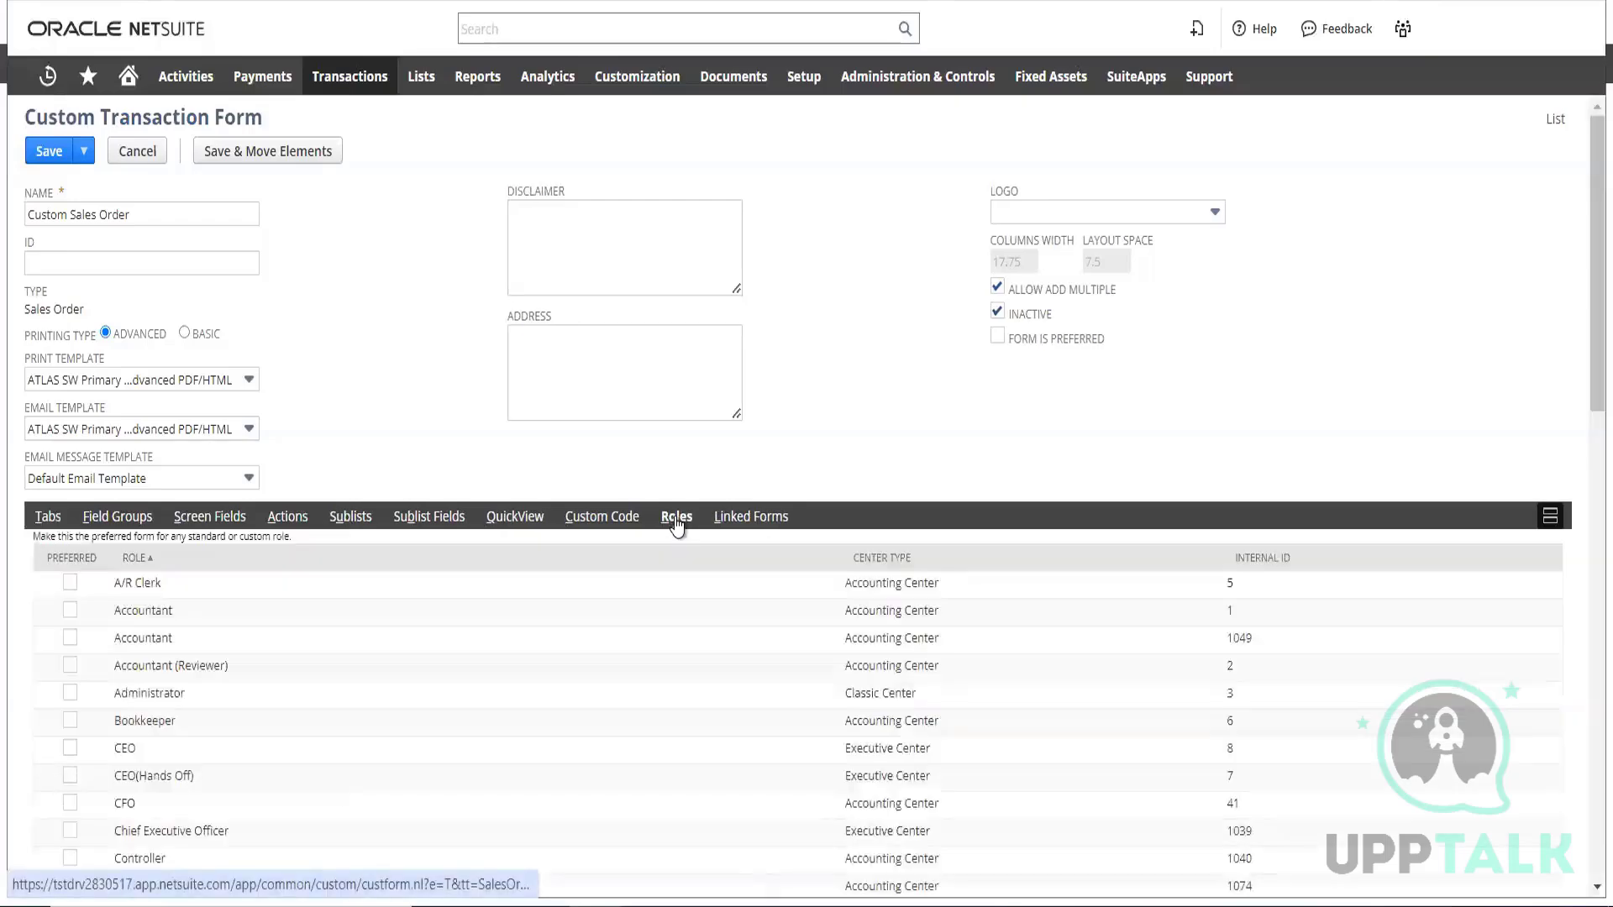
{"action": "scroll", "coordinate": [603, 622], "scroll_direction": "down", "scroll_amount": 4}
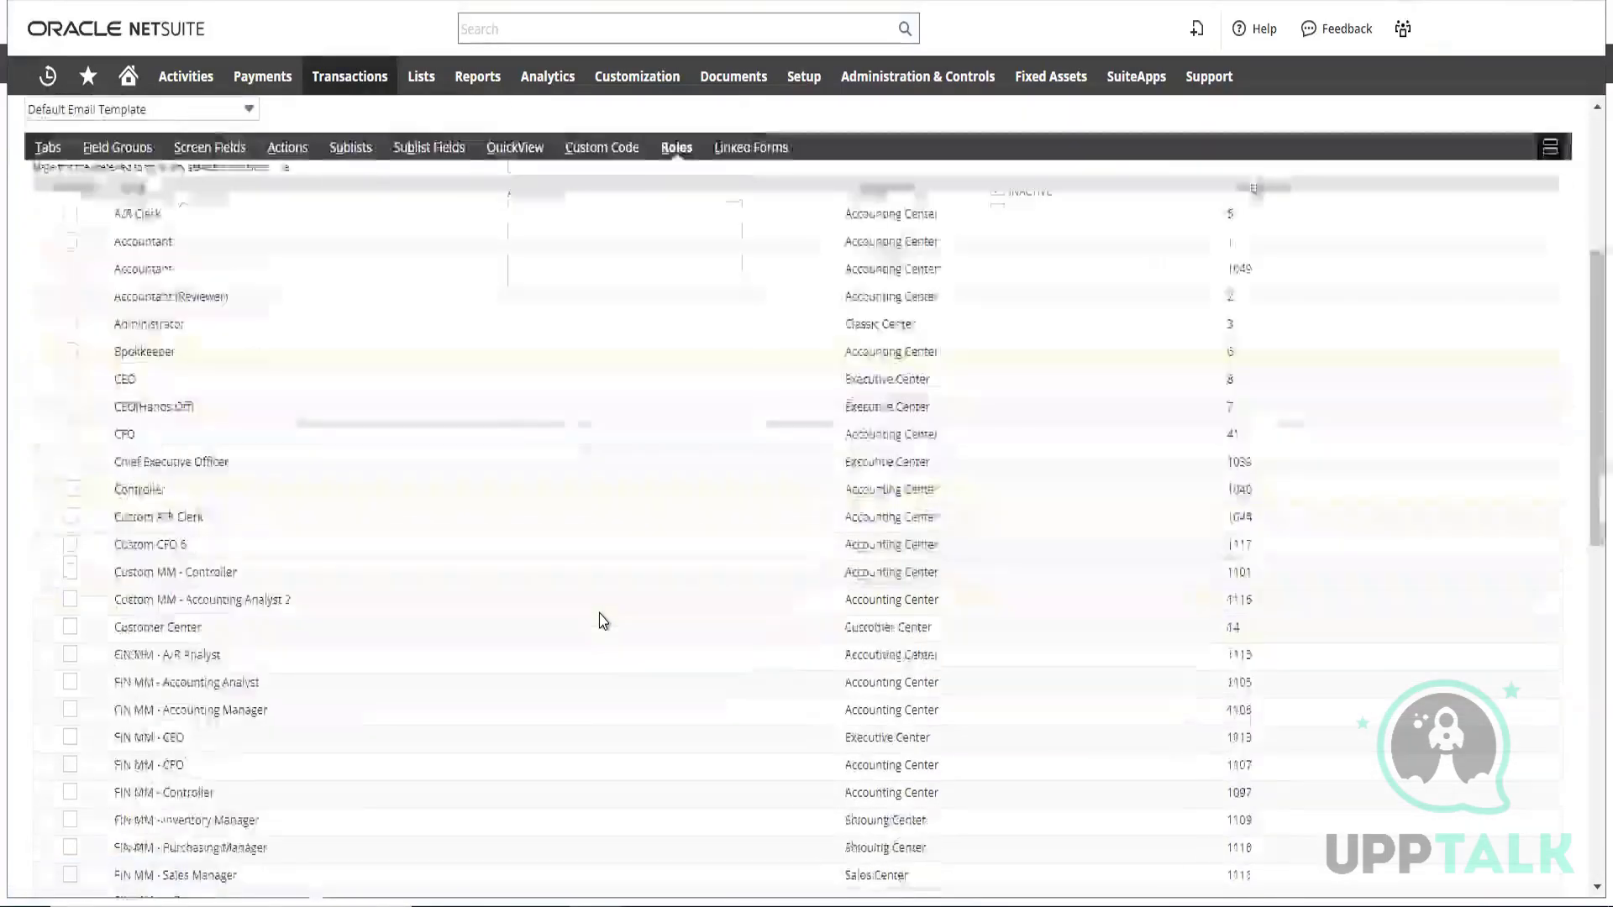
{"action": "scroll", "coordinate": [604, 622], "scroll_direction": "down", "scroll_amount": 5}
{"action": "scroll", "coordinate": [603, 621], "scroll_direction": "down", "scroll_amount": 5}
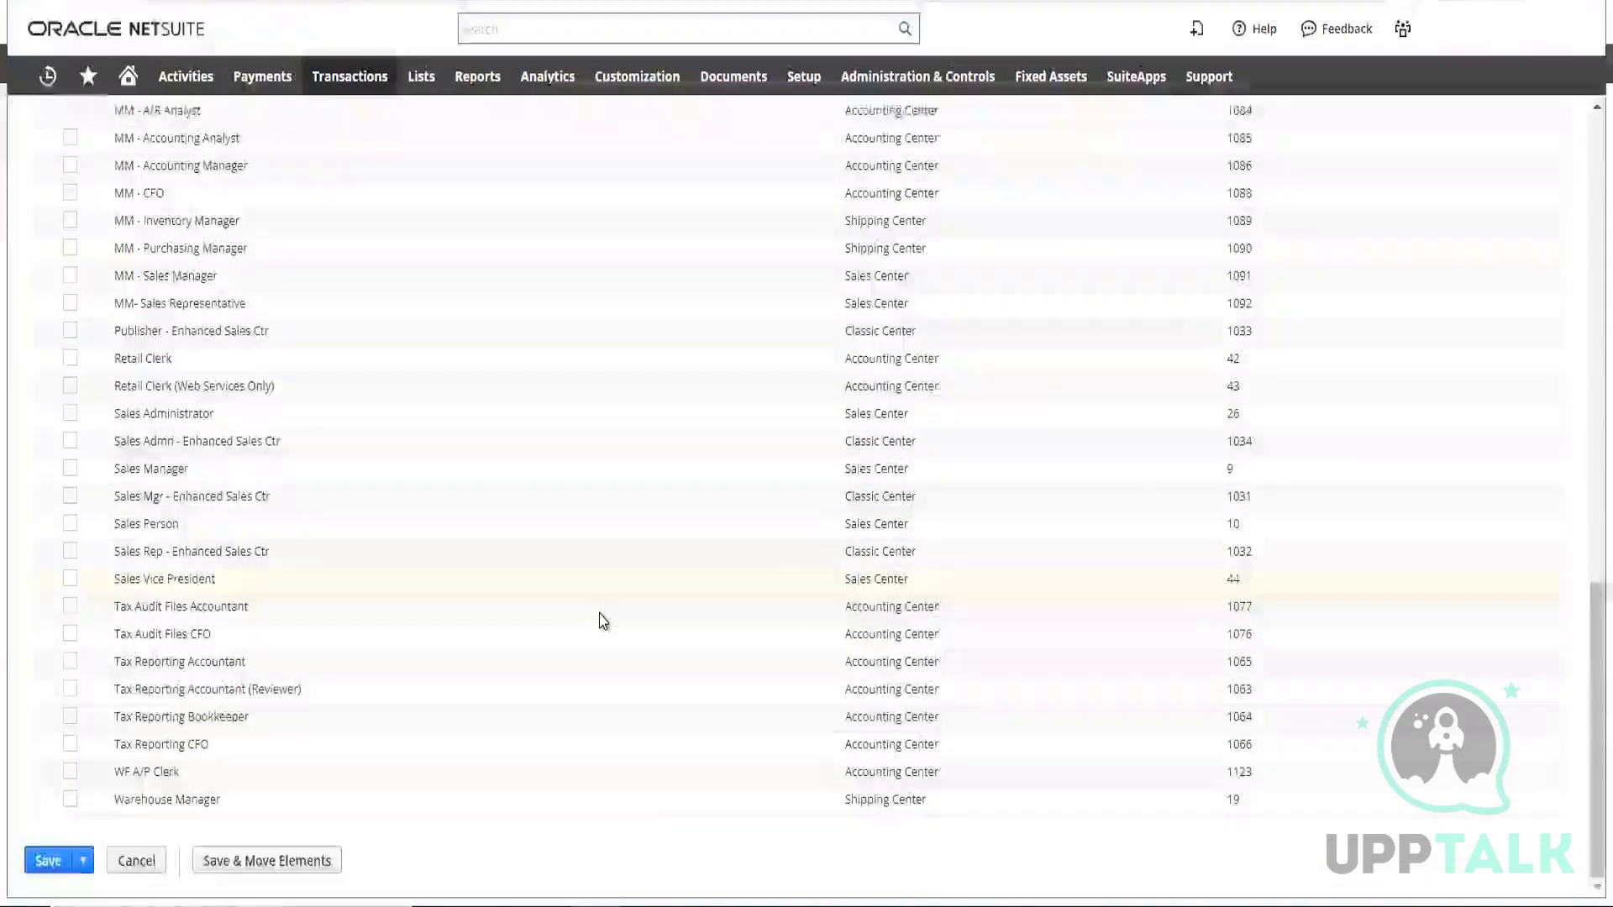
{"action": "scroll", "coordinate": [603, 622], "scroll_direction": "up", "scroll_amount": 7}
{"action": "scroll", "coordinate": [601, 620], "scroll_direction": "up", "scroll_amount": 7}
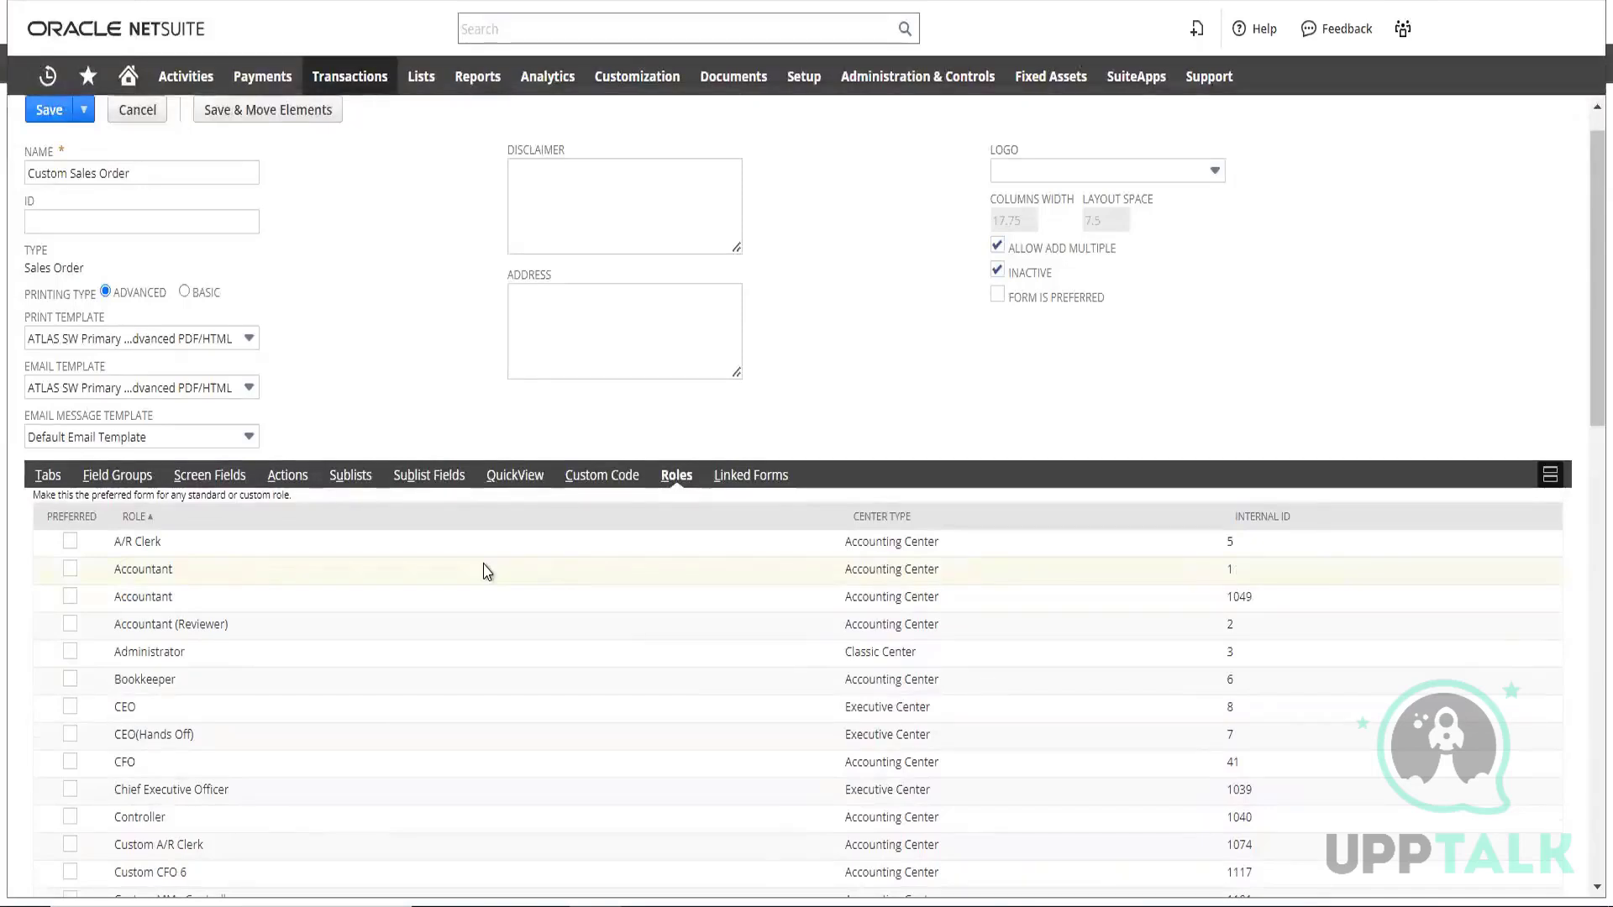
{"action": "scroll", "coordinate": [482, 568], "scroll_direction": "down", "scroll_amount": 3}
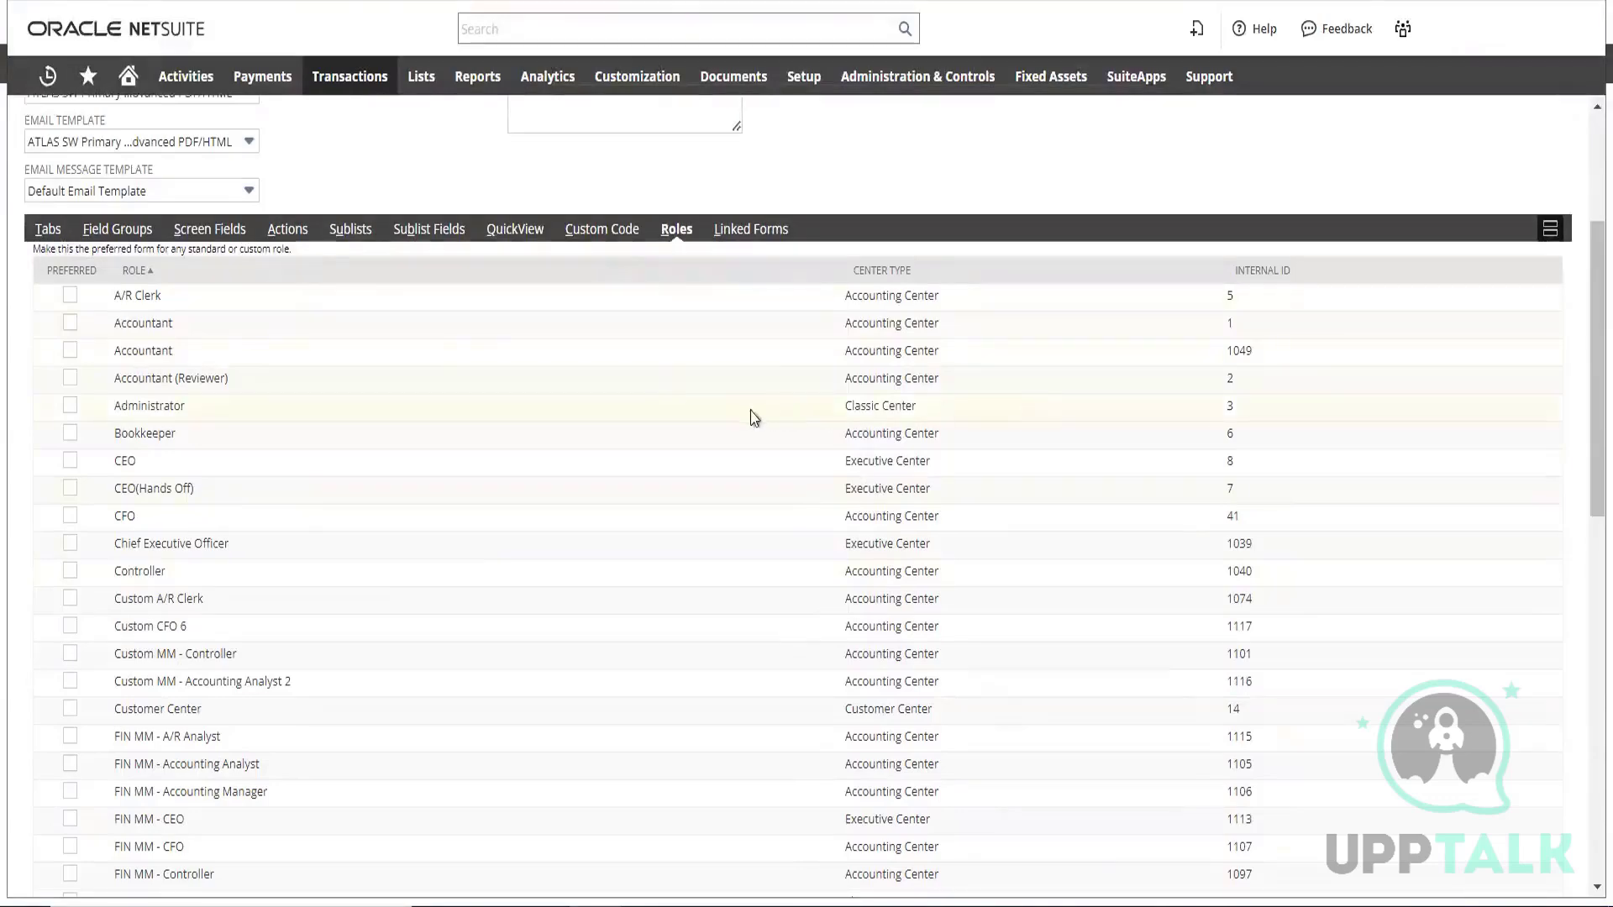
{"action": "scroll", "coordinate": [605, 439], "scroll_direction": "down", "scroll_amount": 15}
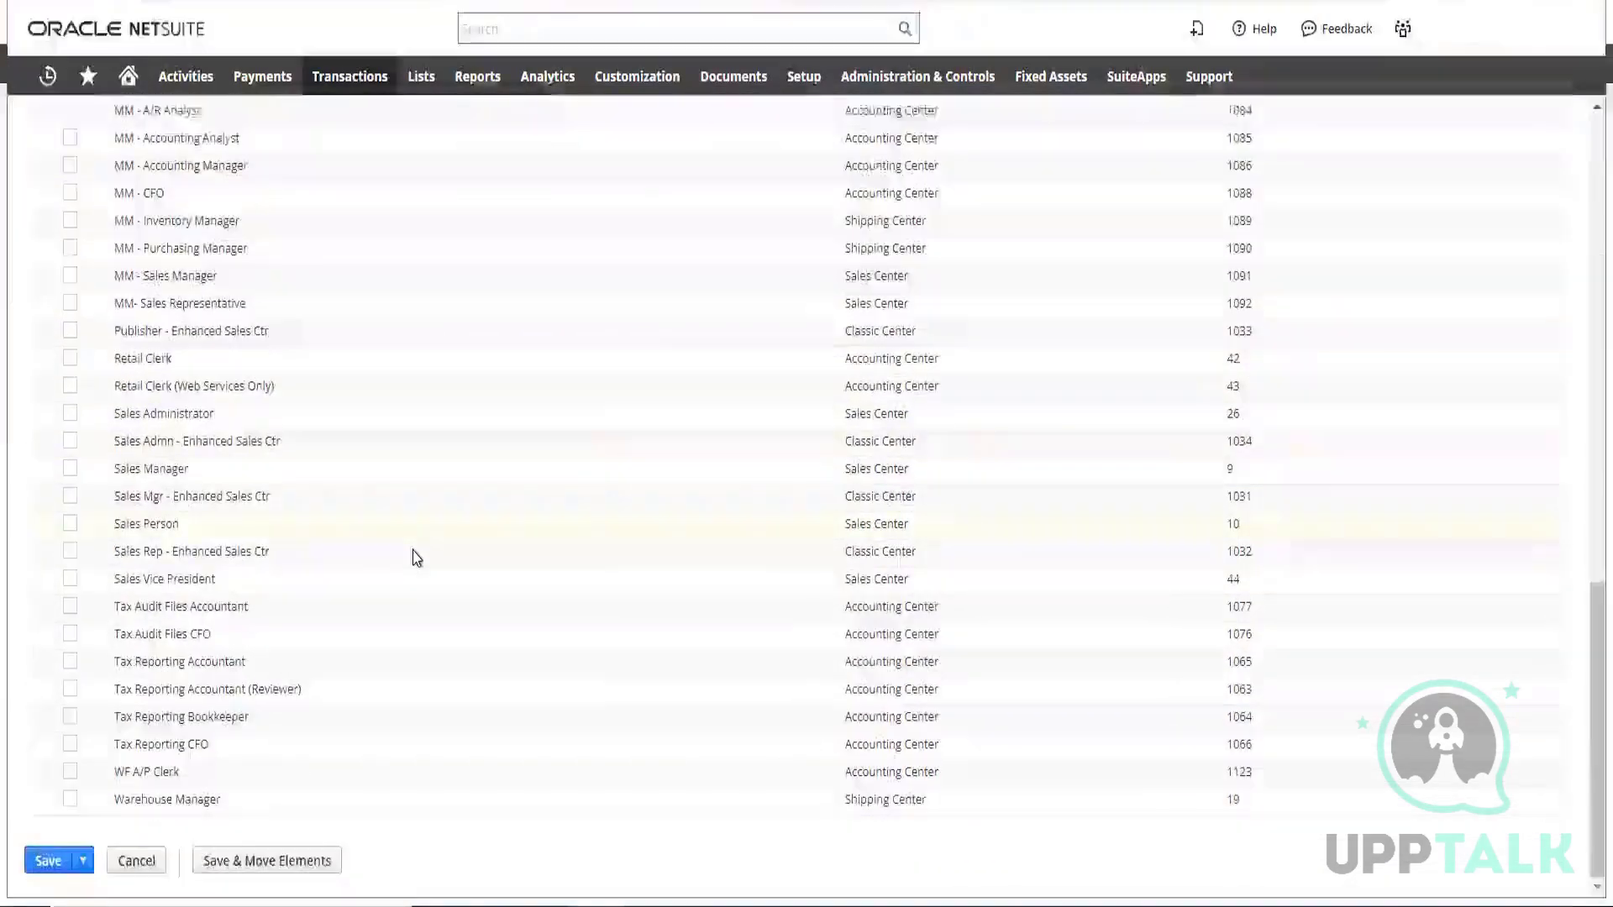
{"action": "scroll", "coordinate": [425, 559], "scroll_direction": "up", "scroll_amount": 15}
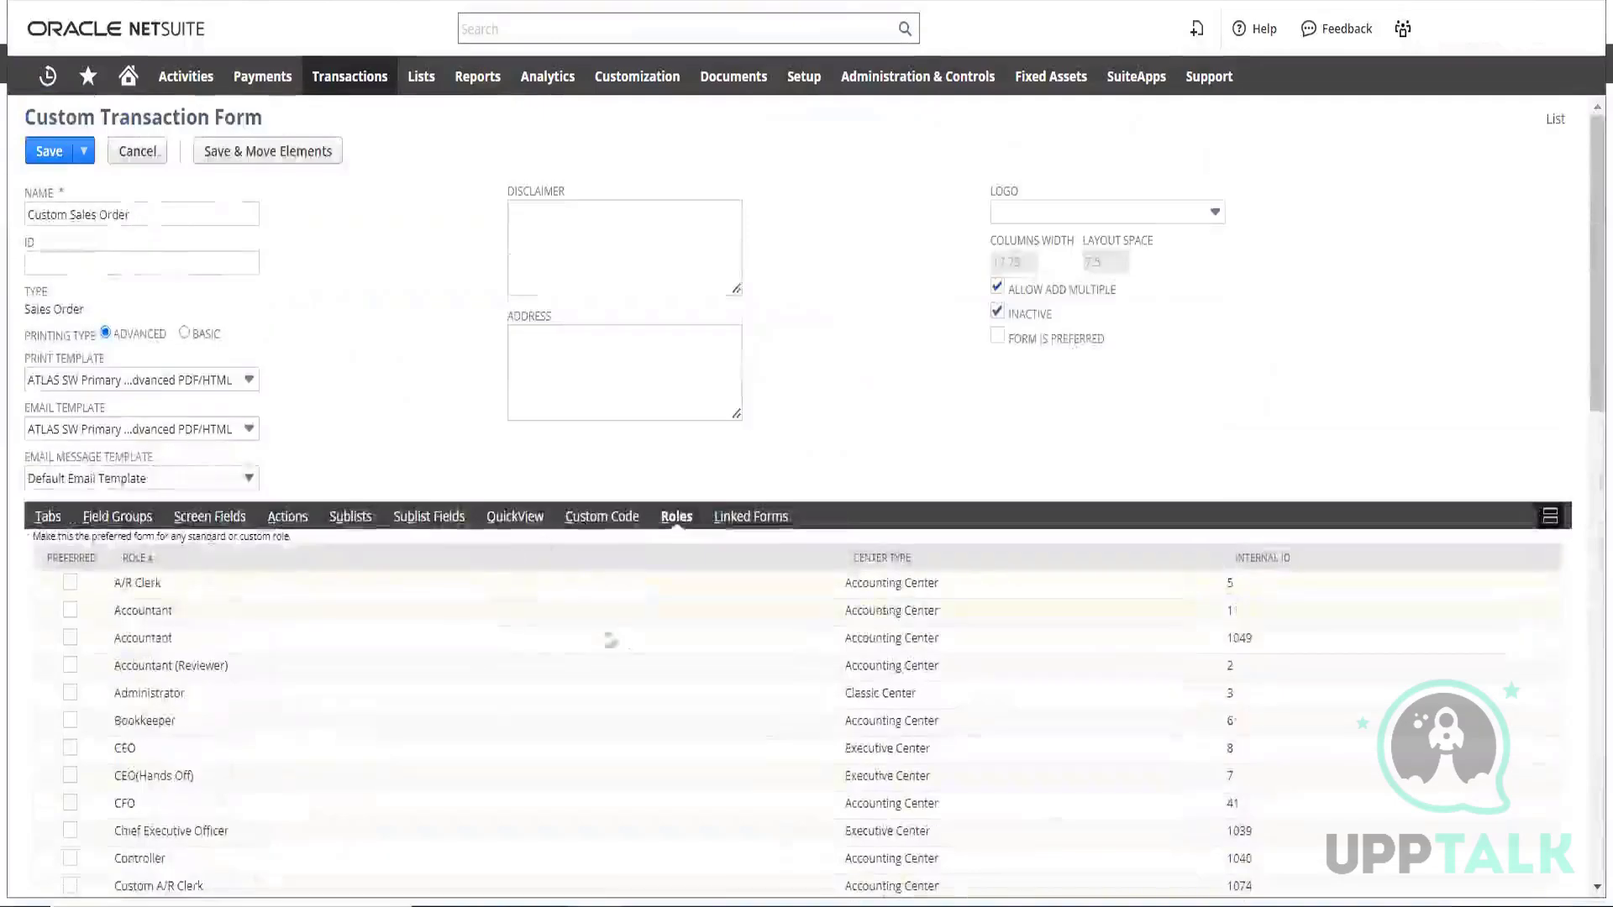
{"action": "scroll", "coordinate": [526, 641], "scroll_direction": "down", "scroll_amount": 15}
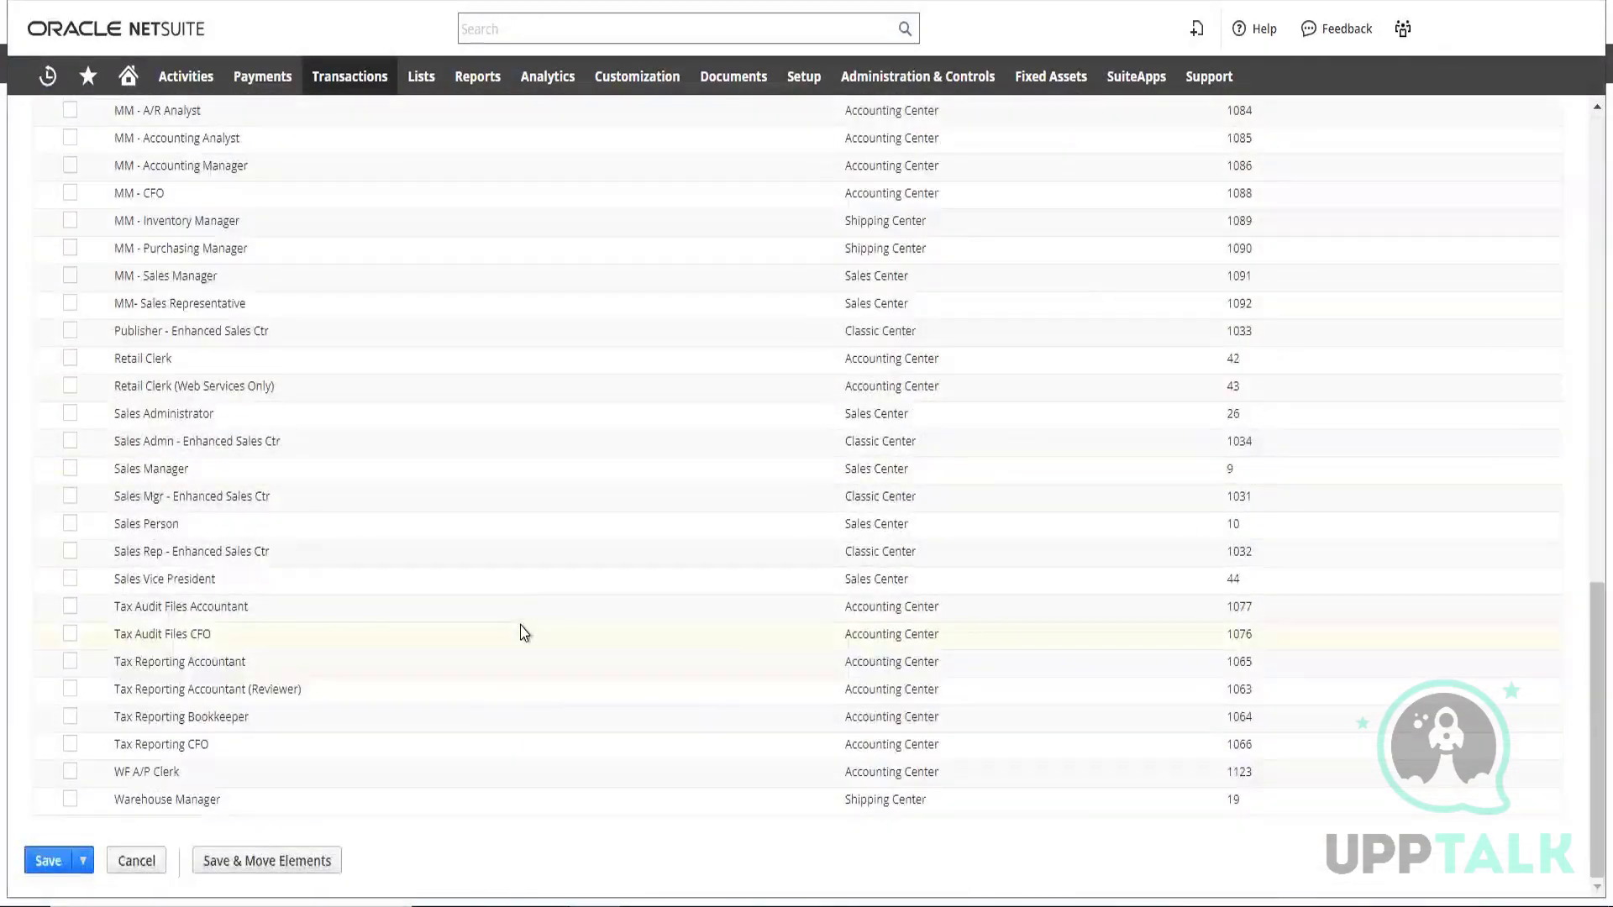
{"action": "scroll", "coordinate": [518, 630], "scroll_direction": "up", "scroll_amount": 10}
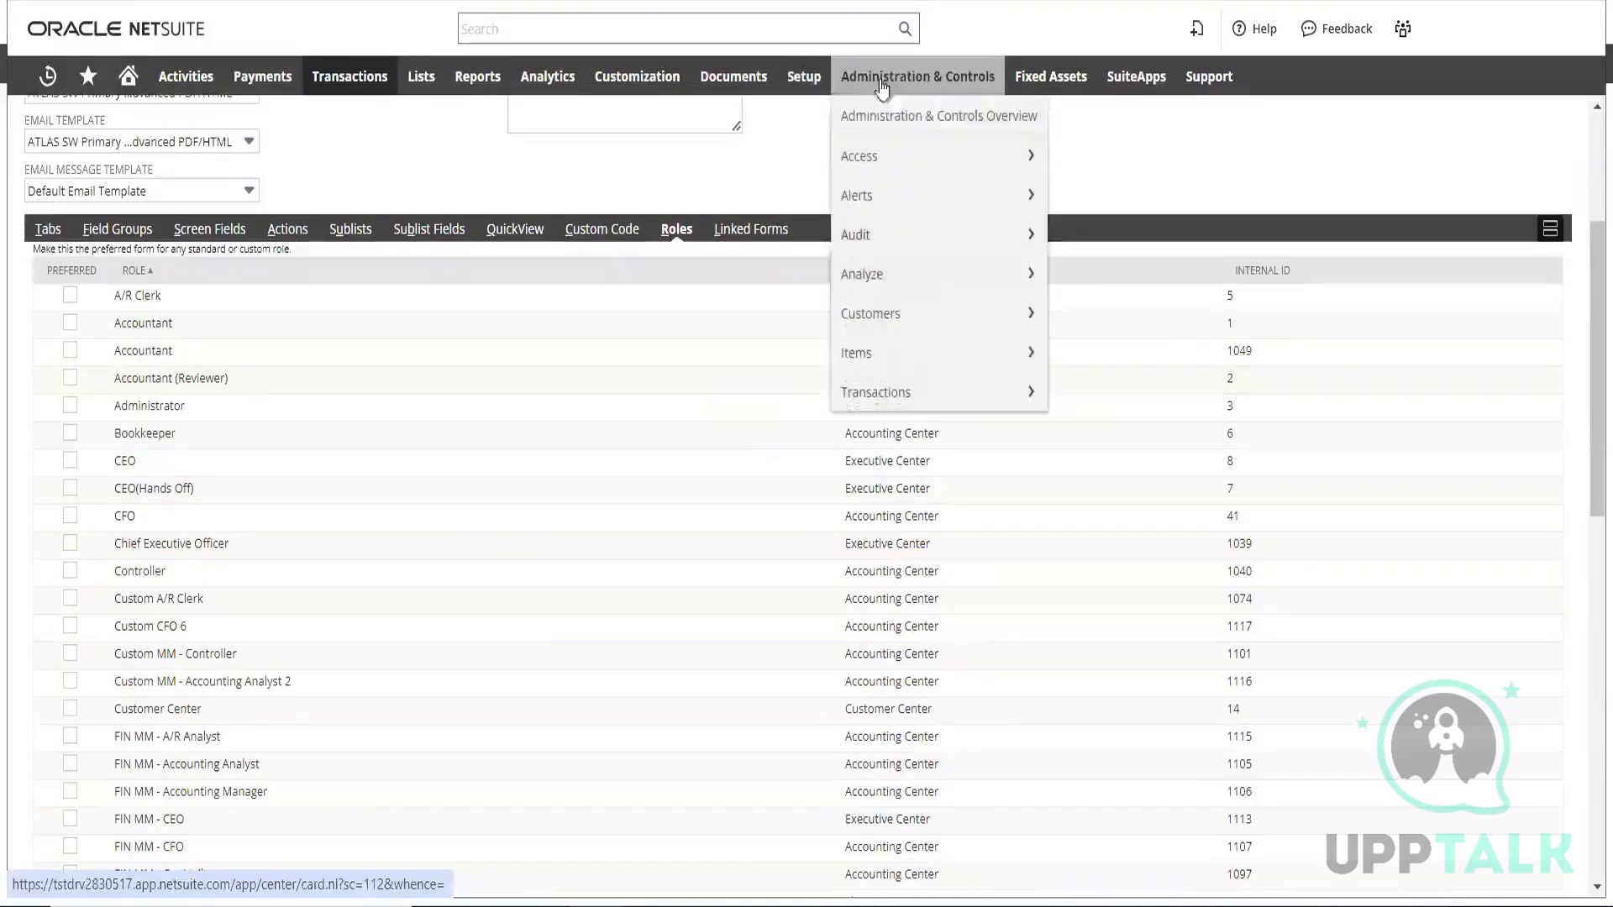
Open the Manage Roles list in a new browser tab and look through the standard and custom roles
{"action": "mouse_move", "coordinate": [804, 82]}
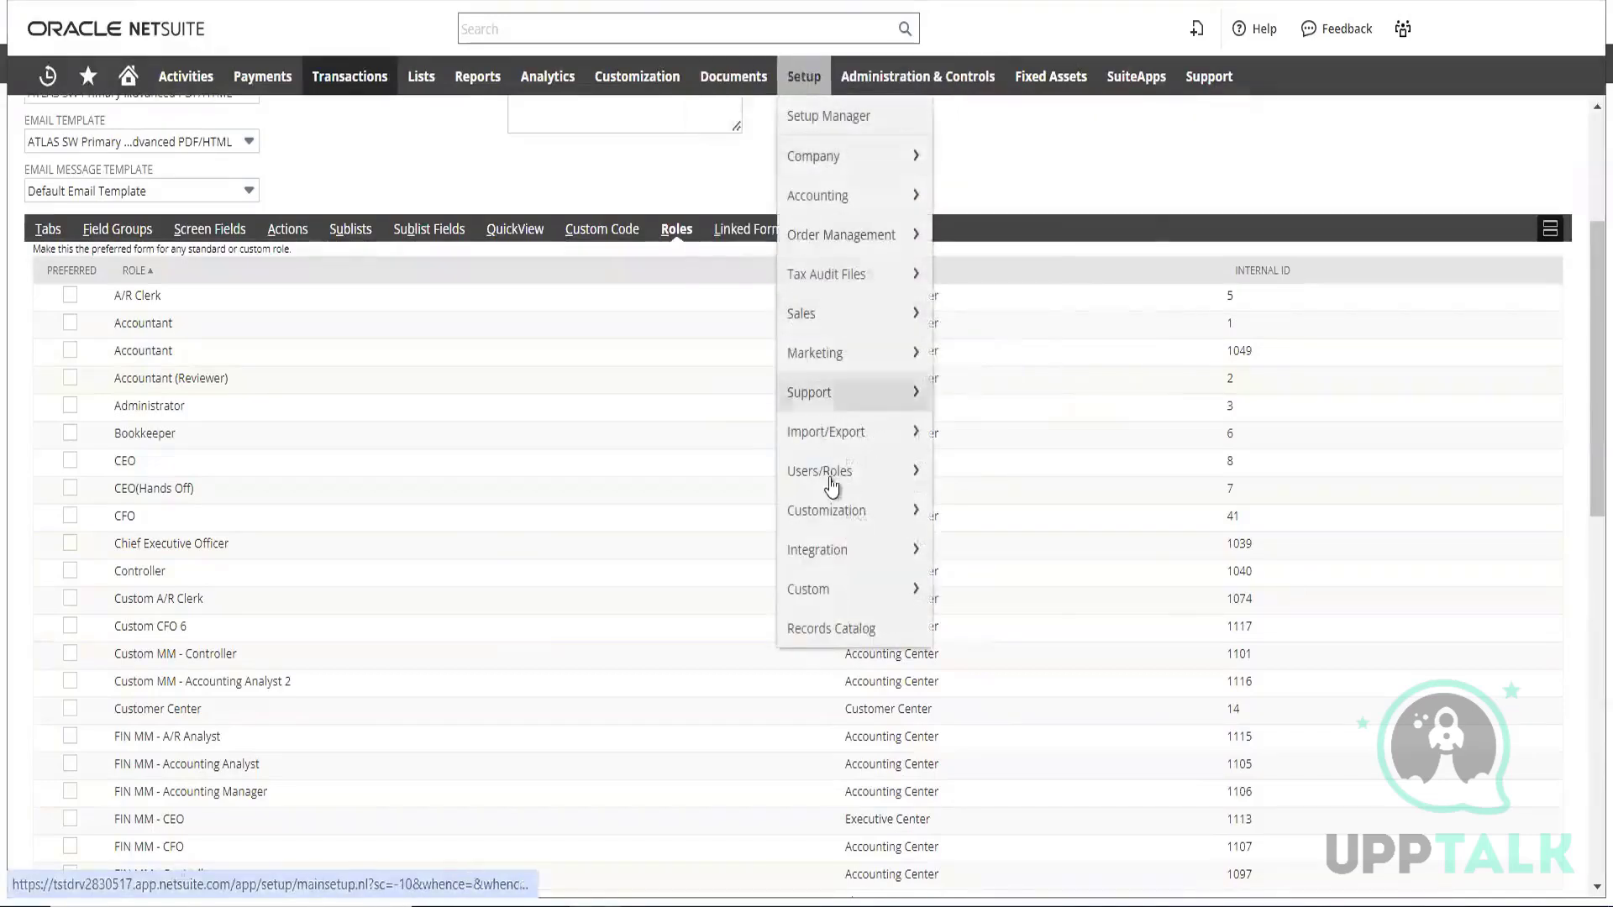
{"action": "mouse_move", "coordinate": [838, 472]}
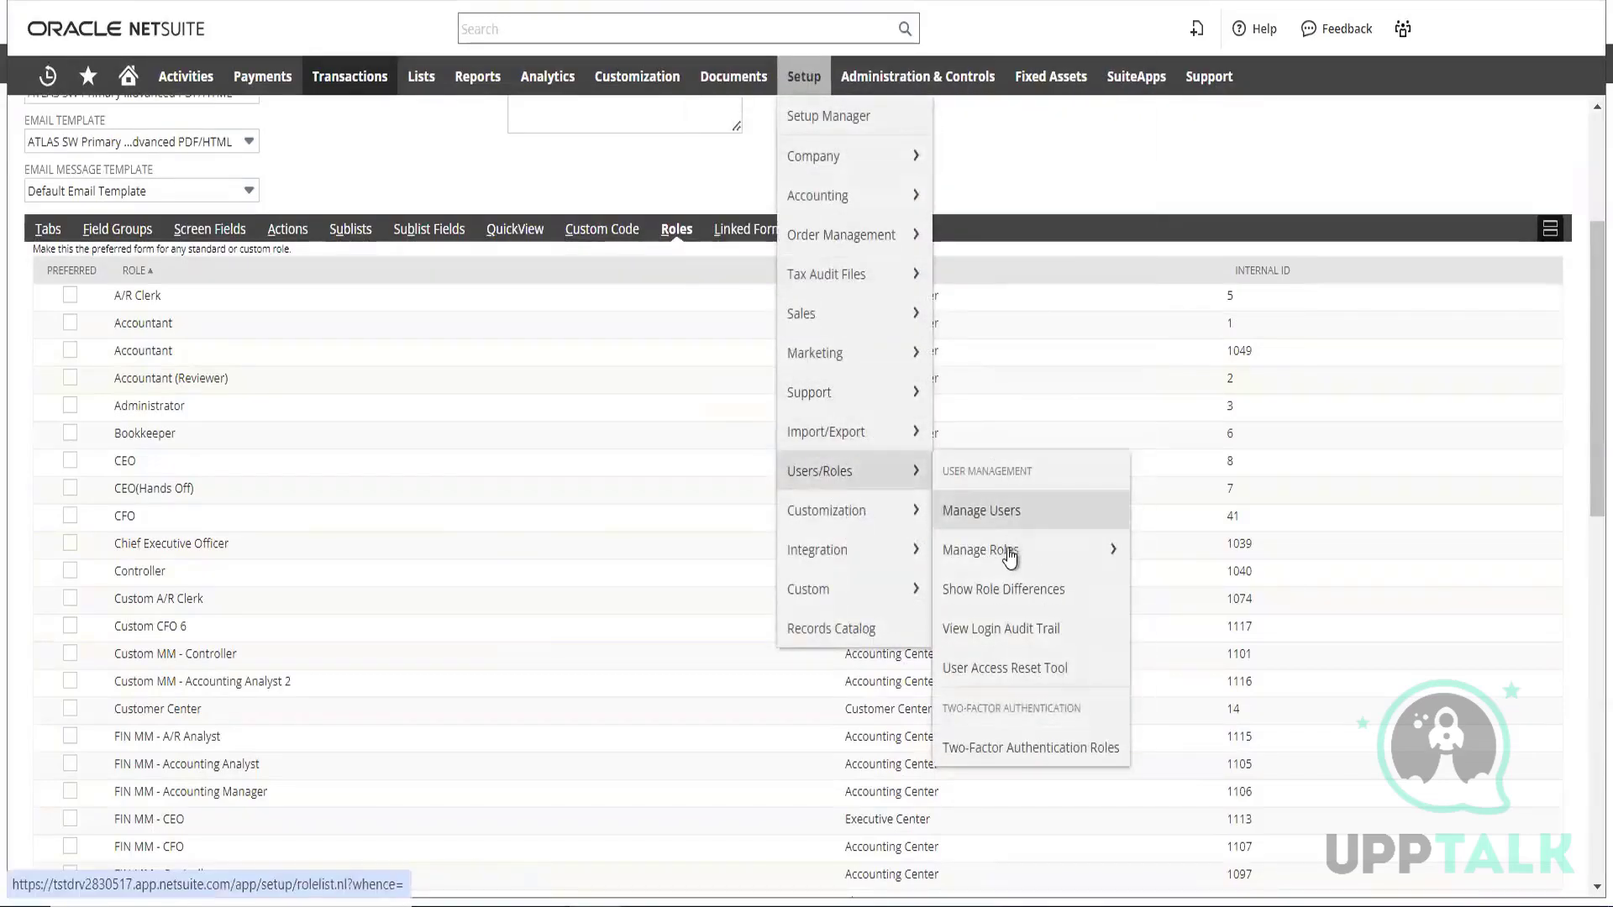
{"action": "mouse_move", "coordinate": [1010, 562]}
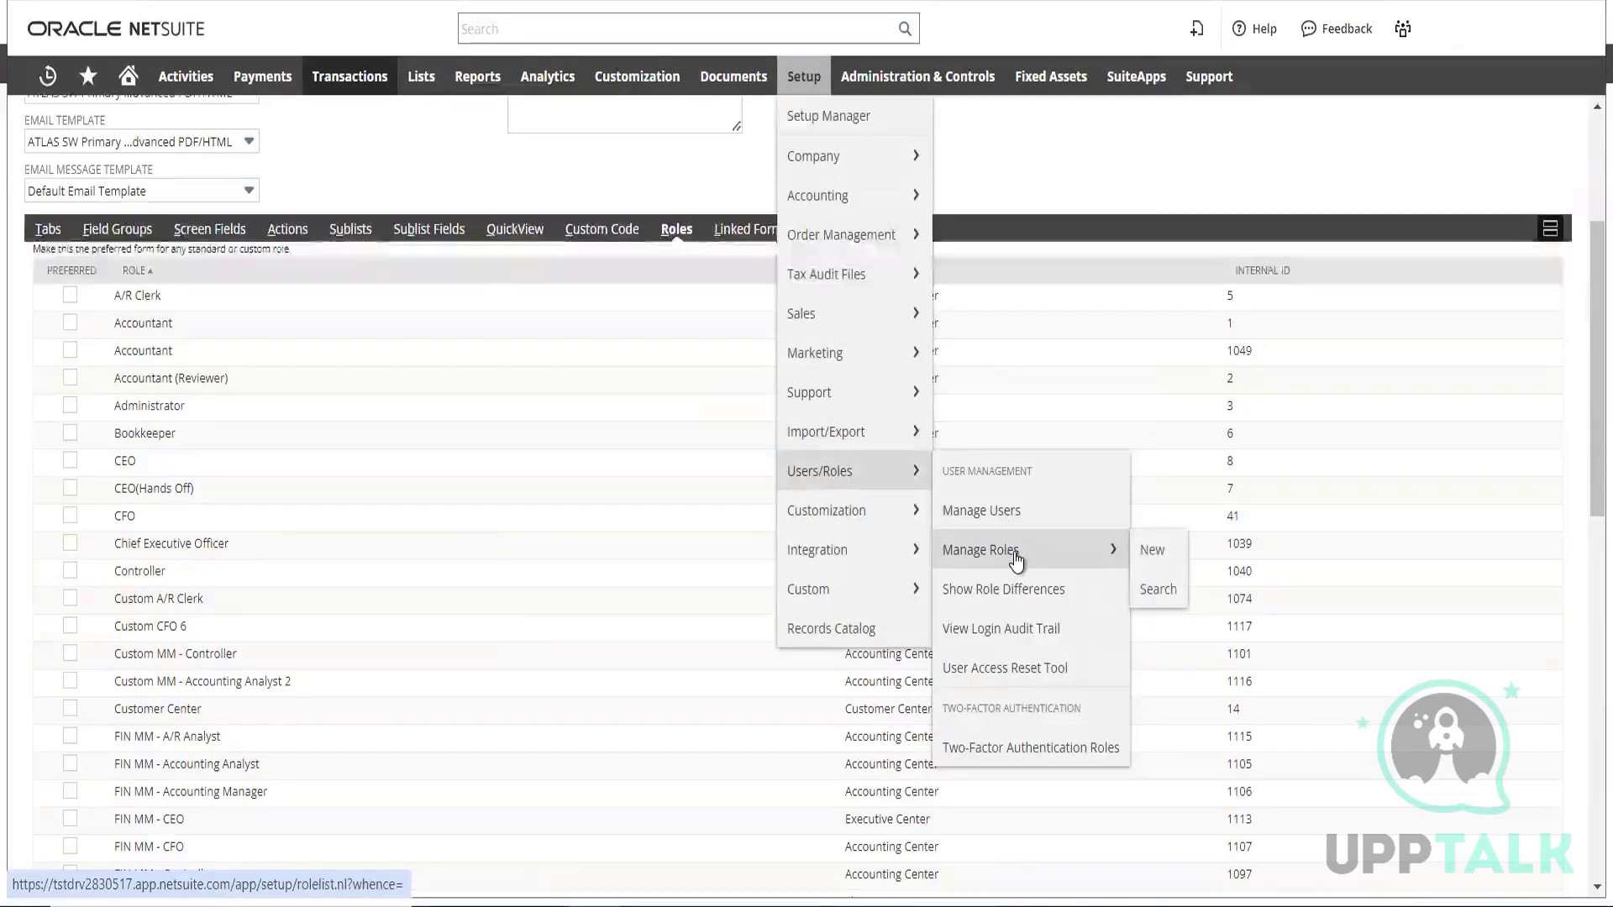
{"action": "right_click", "coordinate": [1014, 557]}
{"action": "left_click", "coordinate": [1041, 581]}
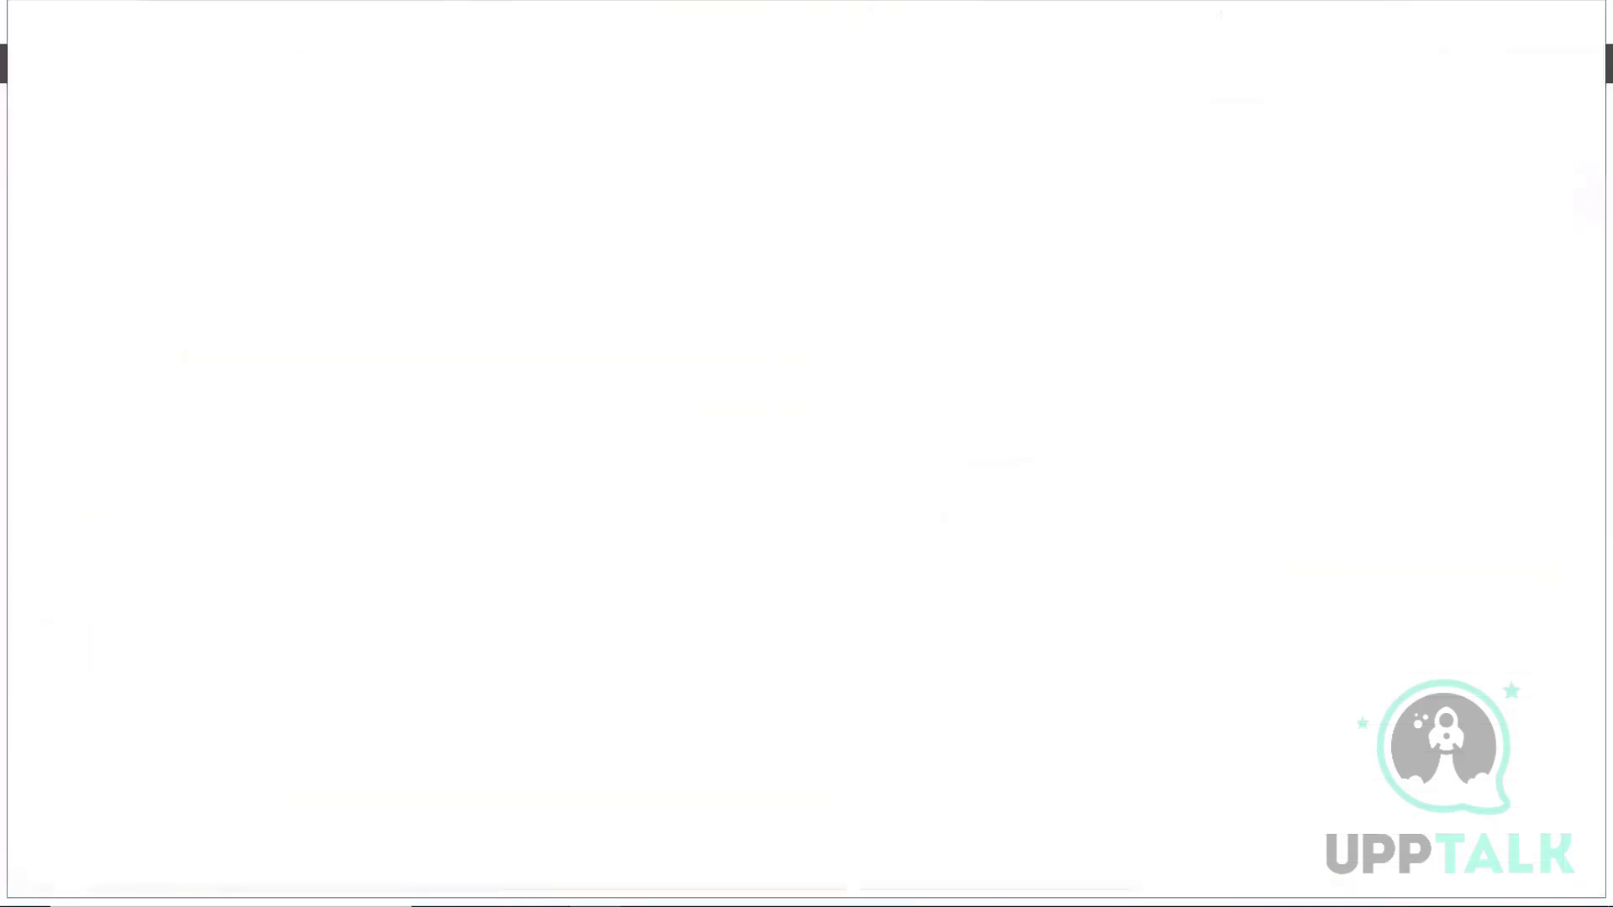
{"action": "scroll", "coordinate": [430, 453], "scroll_direction": "down", "scroll_amount": 2}
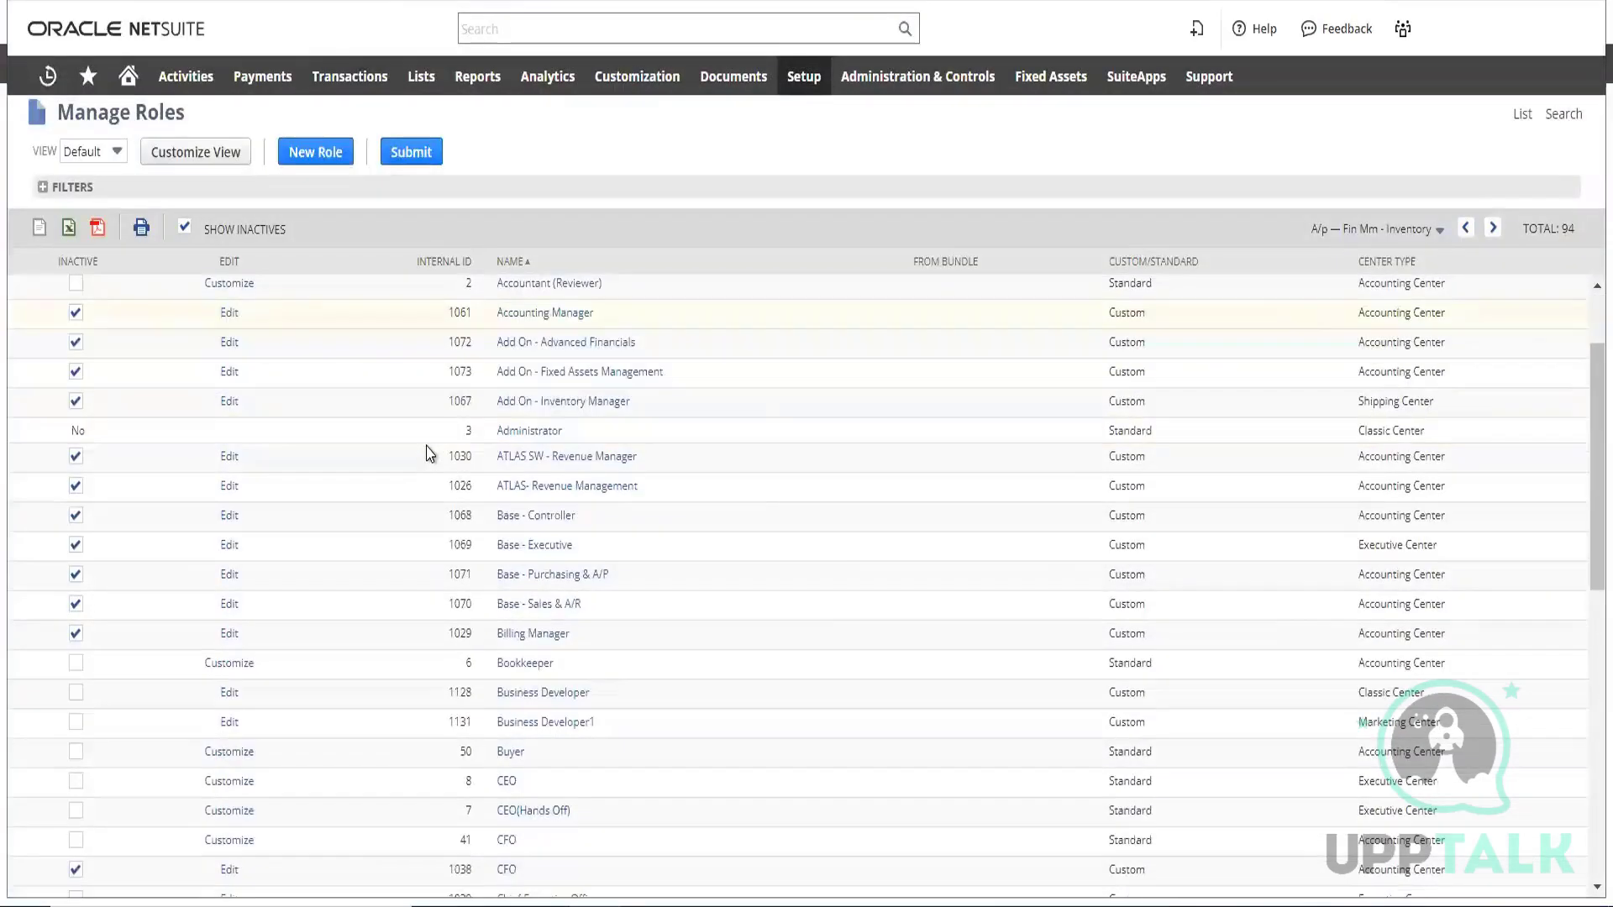
{"action": "scroll", "coordinate": [430, 454], "scroll_direction": "down", "scroll_amount": 2}
{"action": "scroll", "coordinate": [425, 450], "scroll_direction": "up", "scroll_amount": 4}
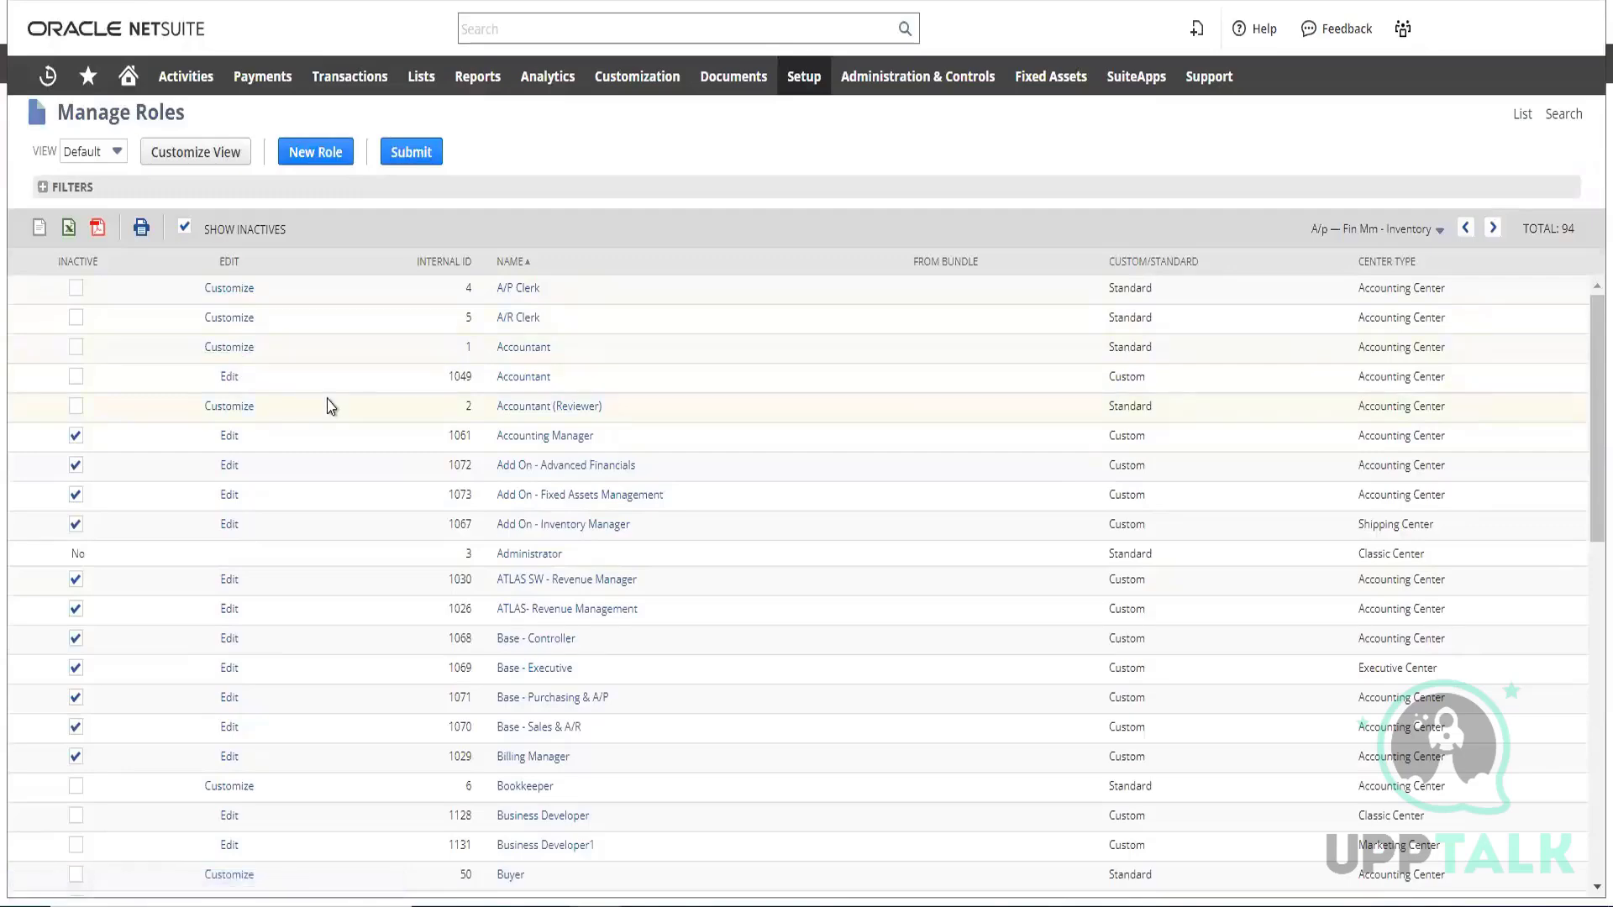
{"action": "scroll", "coordinate": [349, 404], "scroll_direction": "down", "scroll_amount": 5}
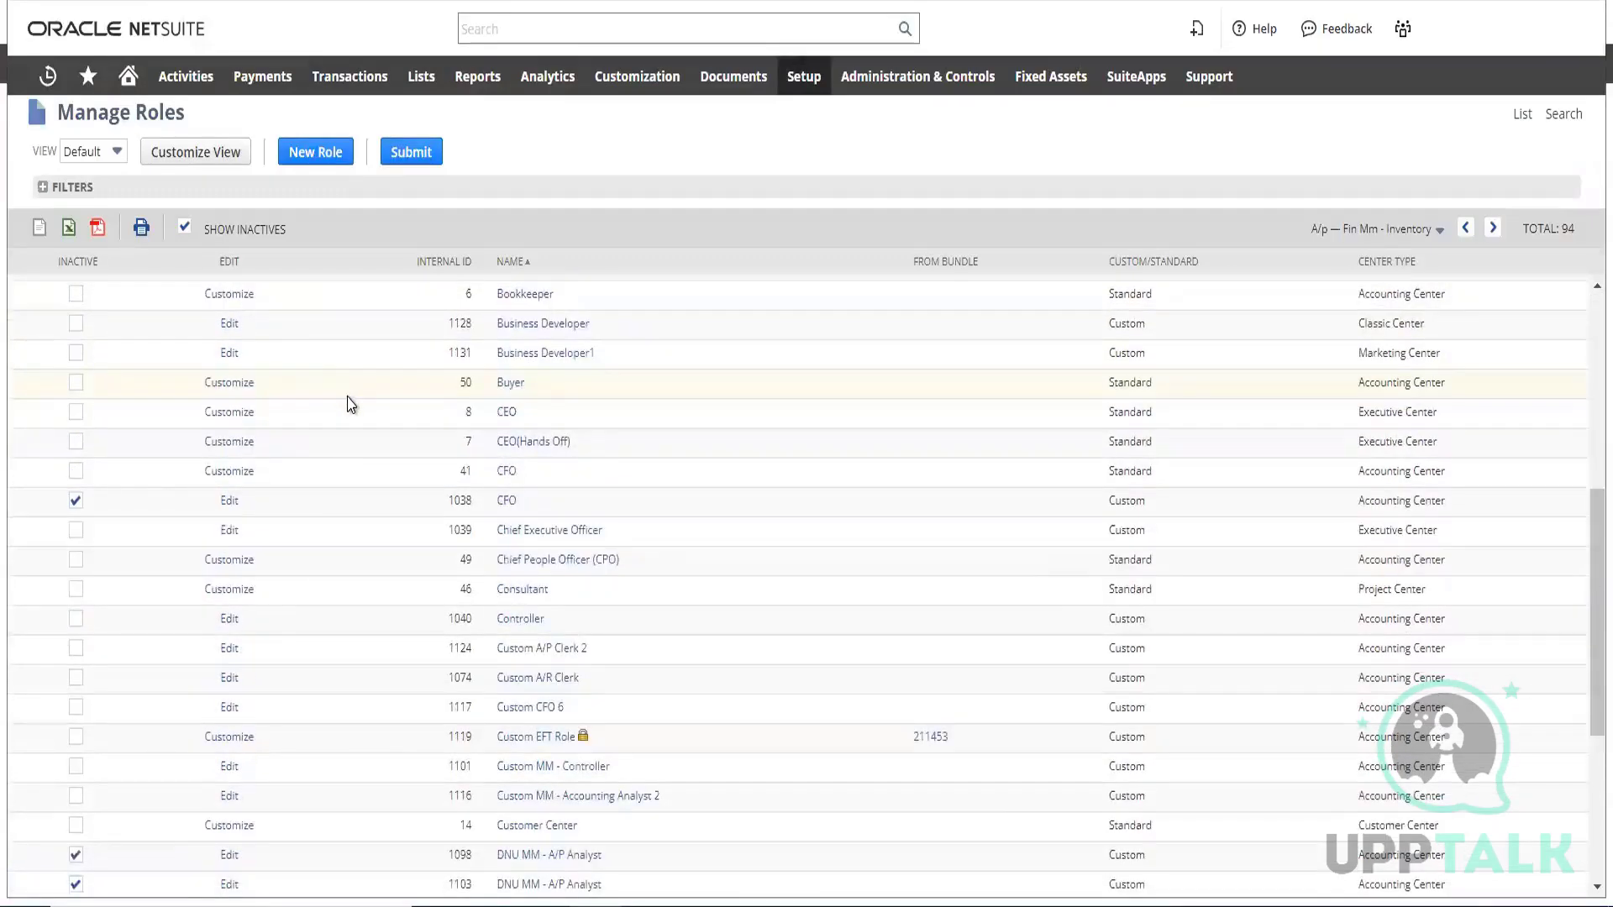
{"action": "scroll", "coordinate": [350, 403], "scroll_direction": "down", "scroll_amount": 4}
{"action": "scroll", "coordinate": [350, 412], "scroll_direction": "up", "scroll_amount": 1}
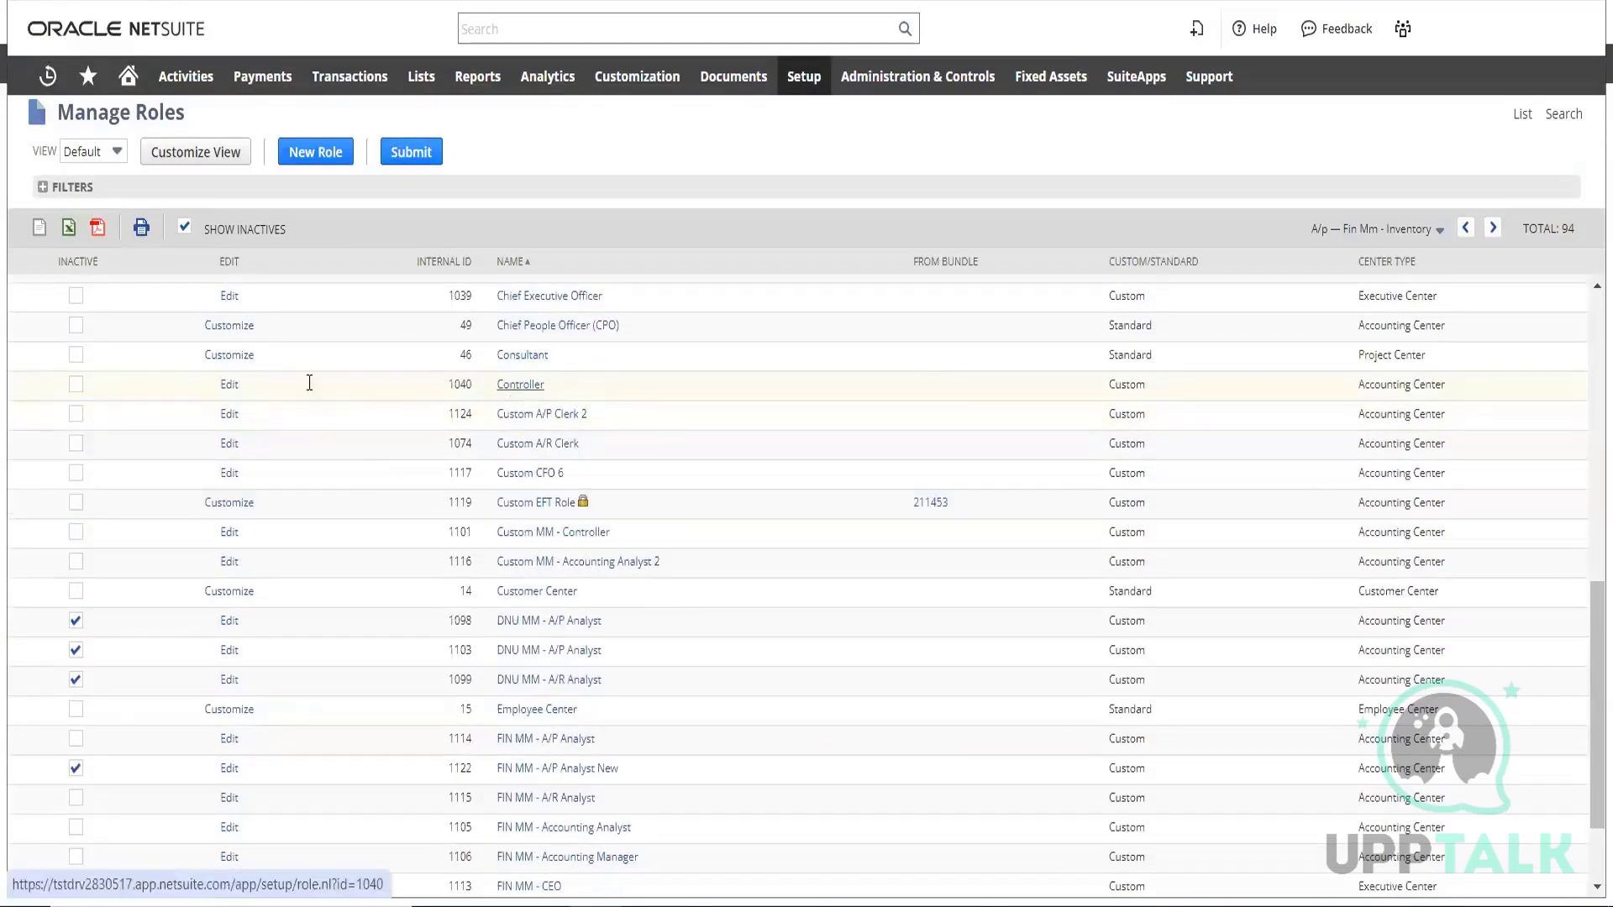
Open the custom Controller role for editing and review its transaction permissions down to Sales Order
{"action": "left_click", "coordinate": [236, 390]}
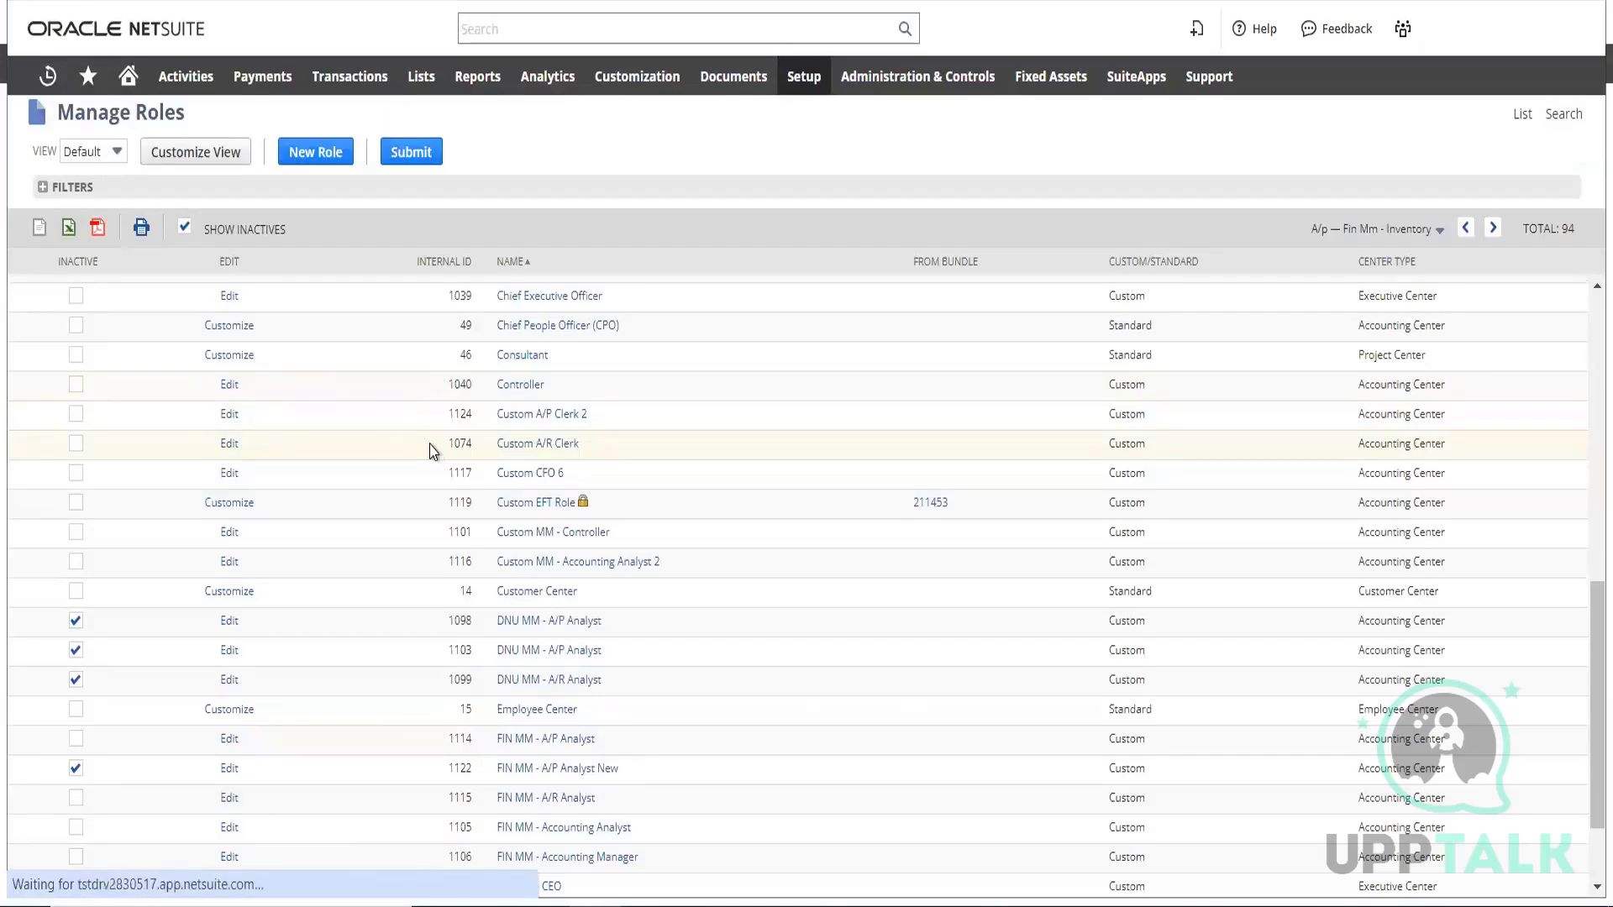
{"action": "scroll", "coordinate": [655, 417], "scroll_direction": "down", "scroll_amount": 10}
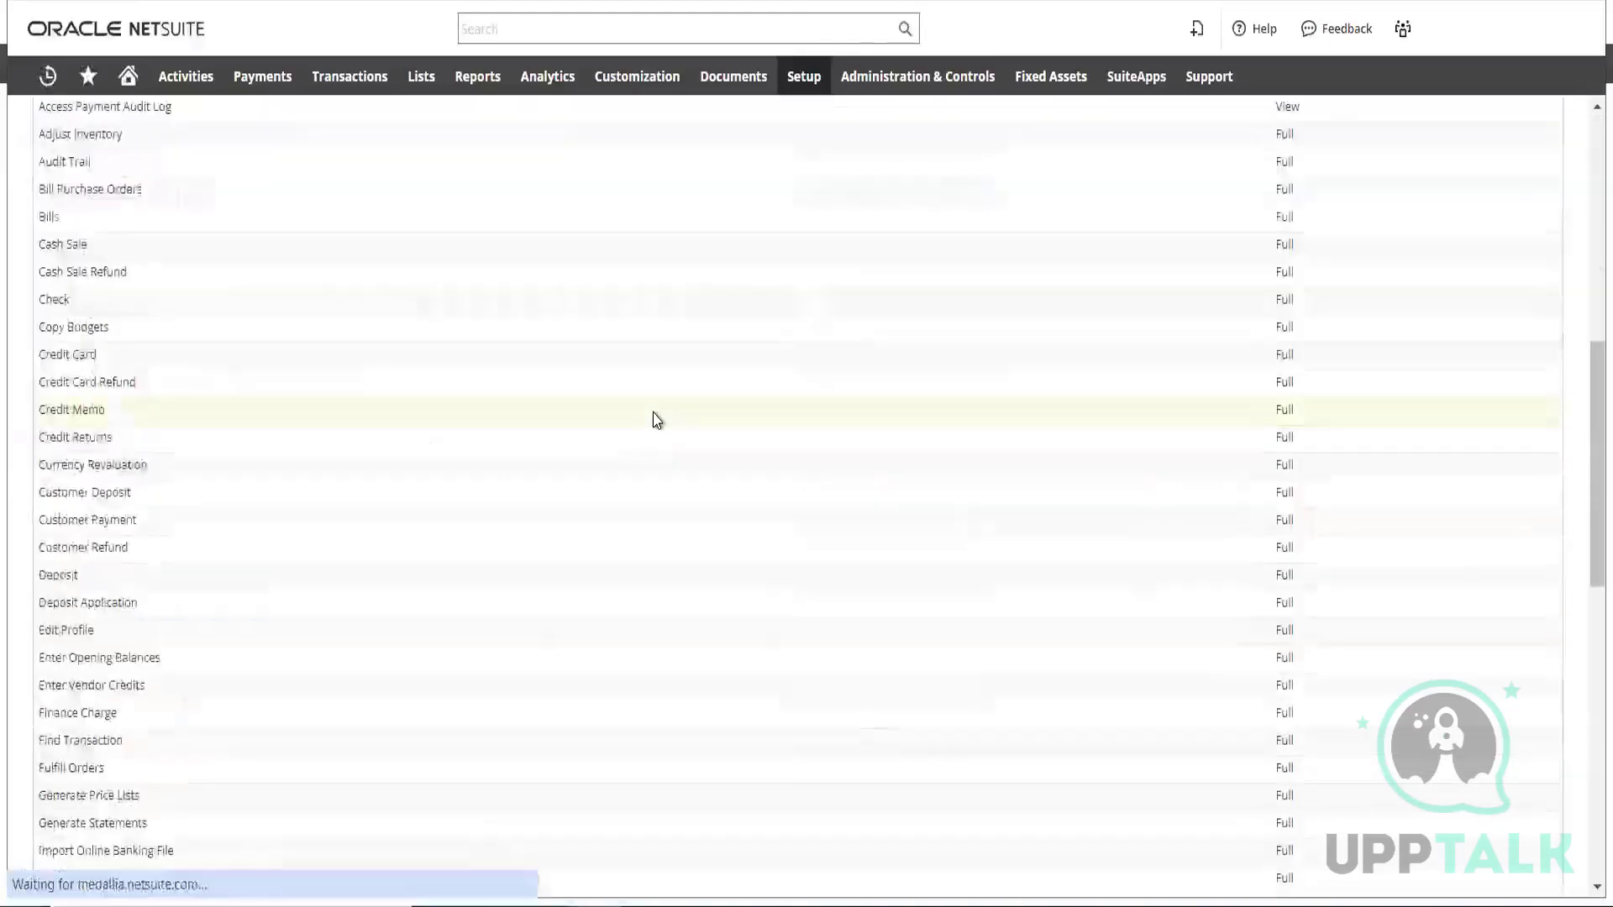
{"action": "scroll", "coordinate": [610, 426], "scroll_direction": "up", "scroll_amount": 5}
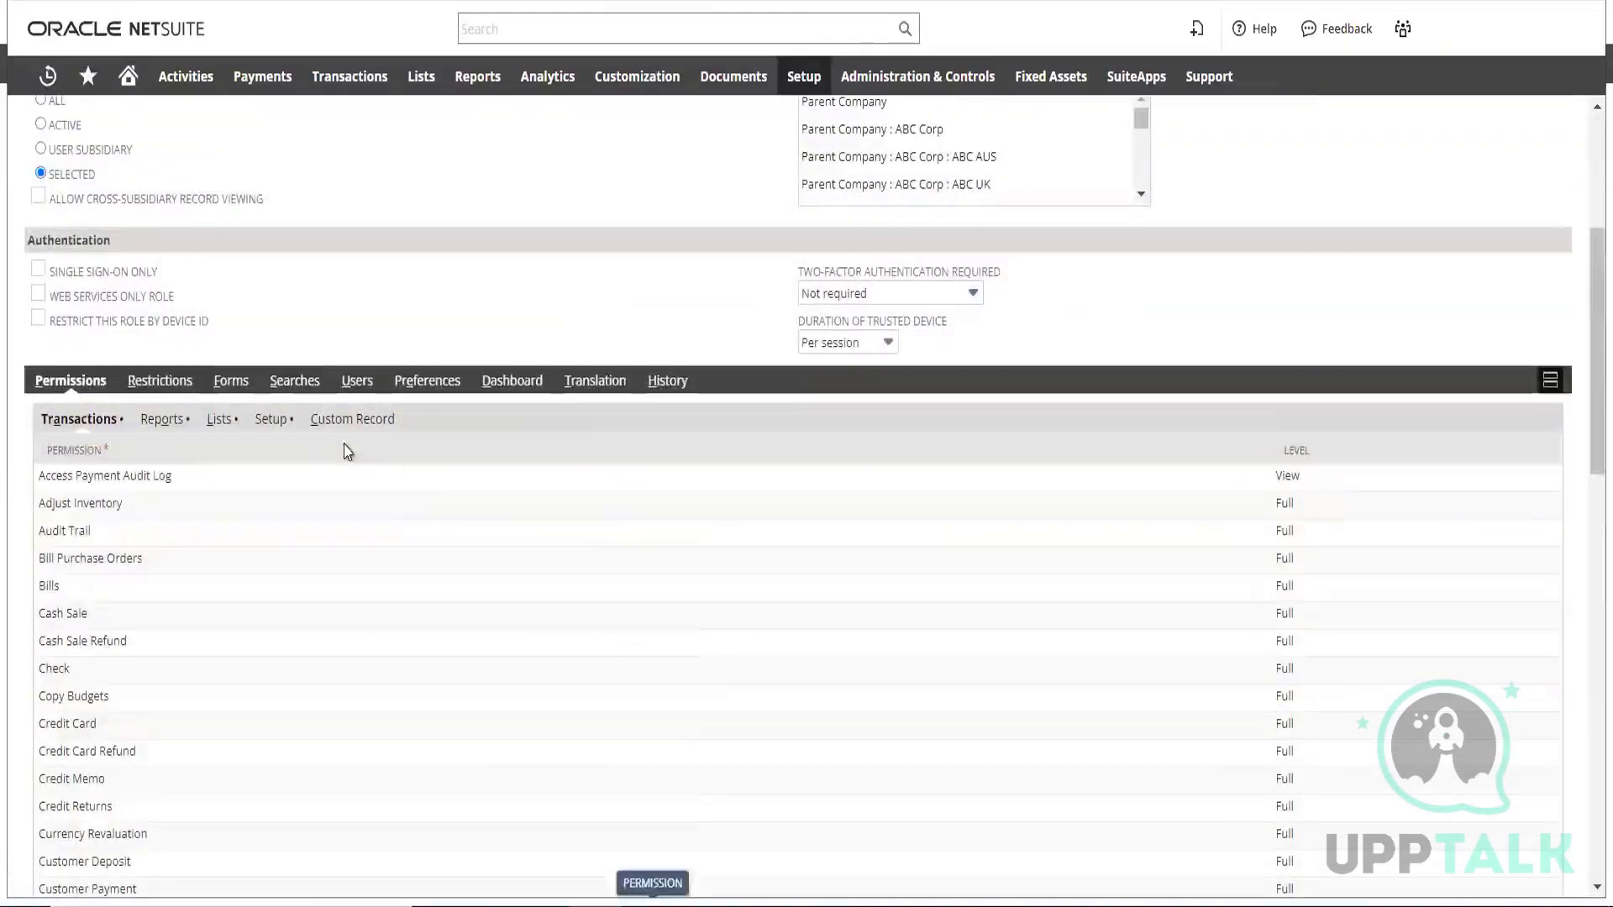
{"action": "scroll", "coordinate": [604, 536], "scroll_direction": "down", "scroll_amount": 15}
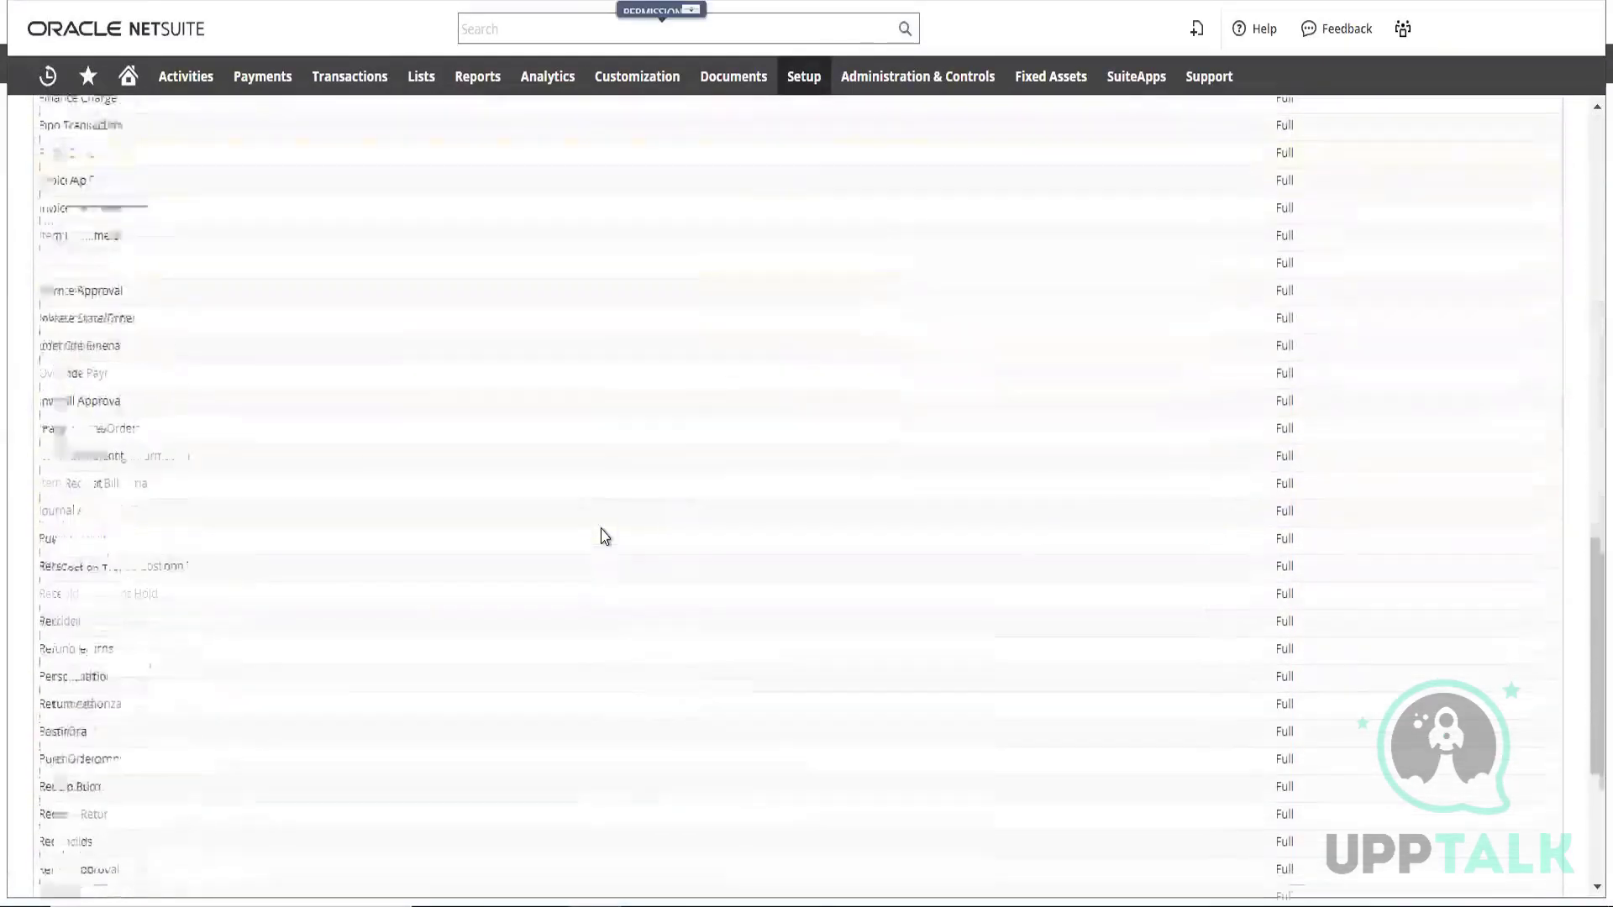
{"action": "scroll", "coordinate": [604, 536], "scroll_direction": "down", "scroll_amount": 1}
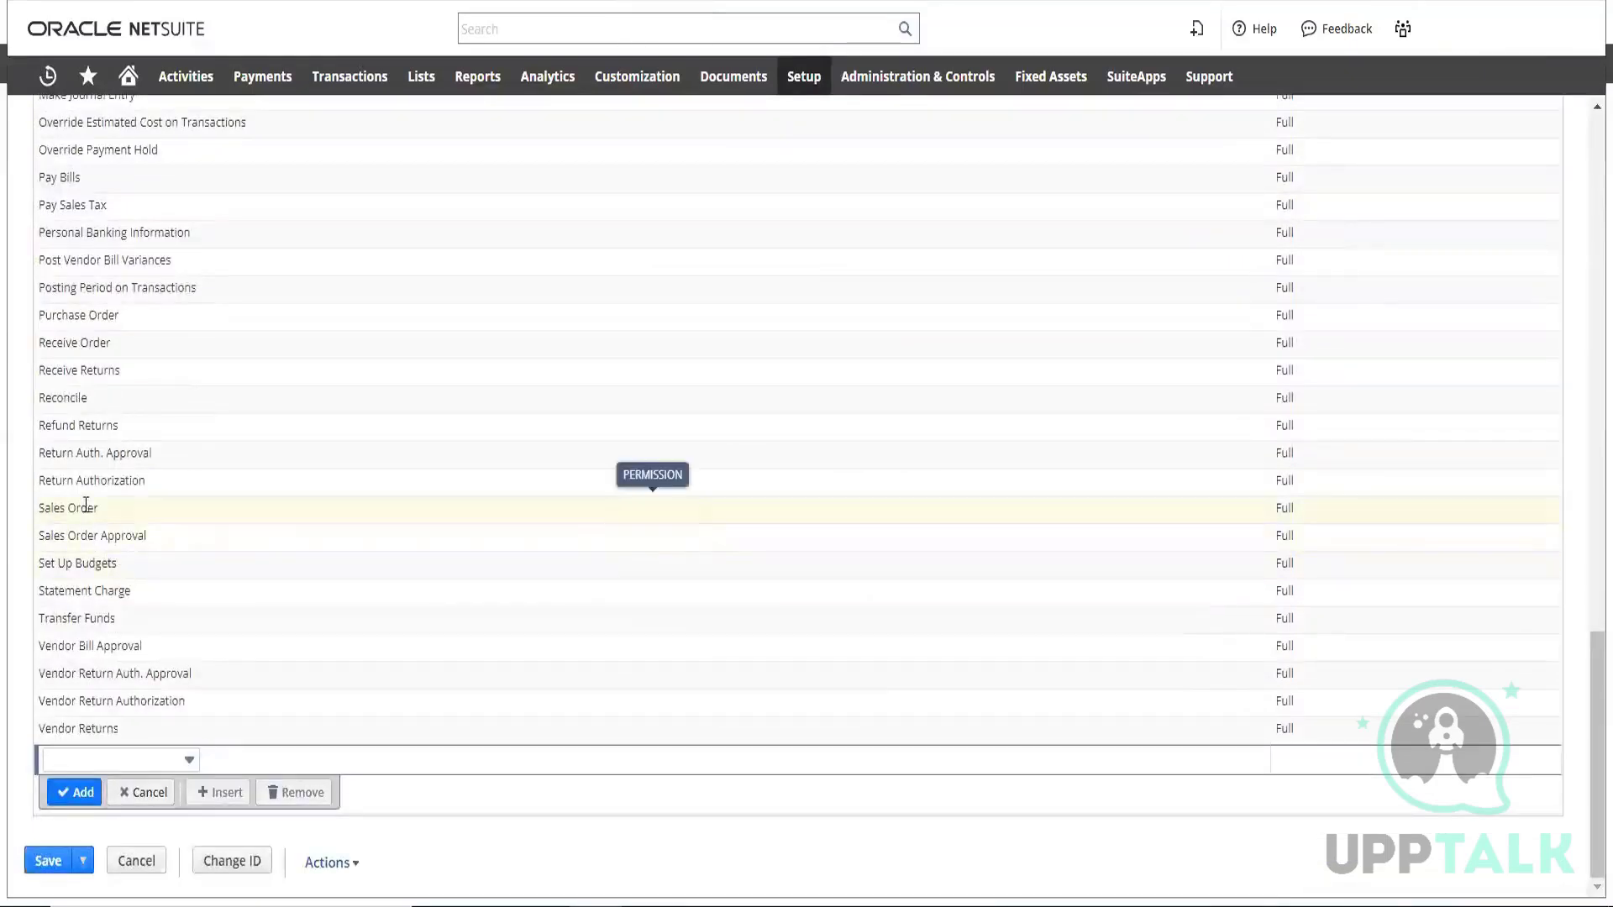
Set the Sales Order permission level to View in the role's transaction permissions and look over the other permissions
{"action": "left_click", "coordinate": [1281, 509]}
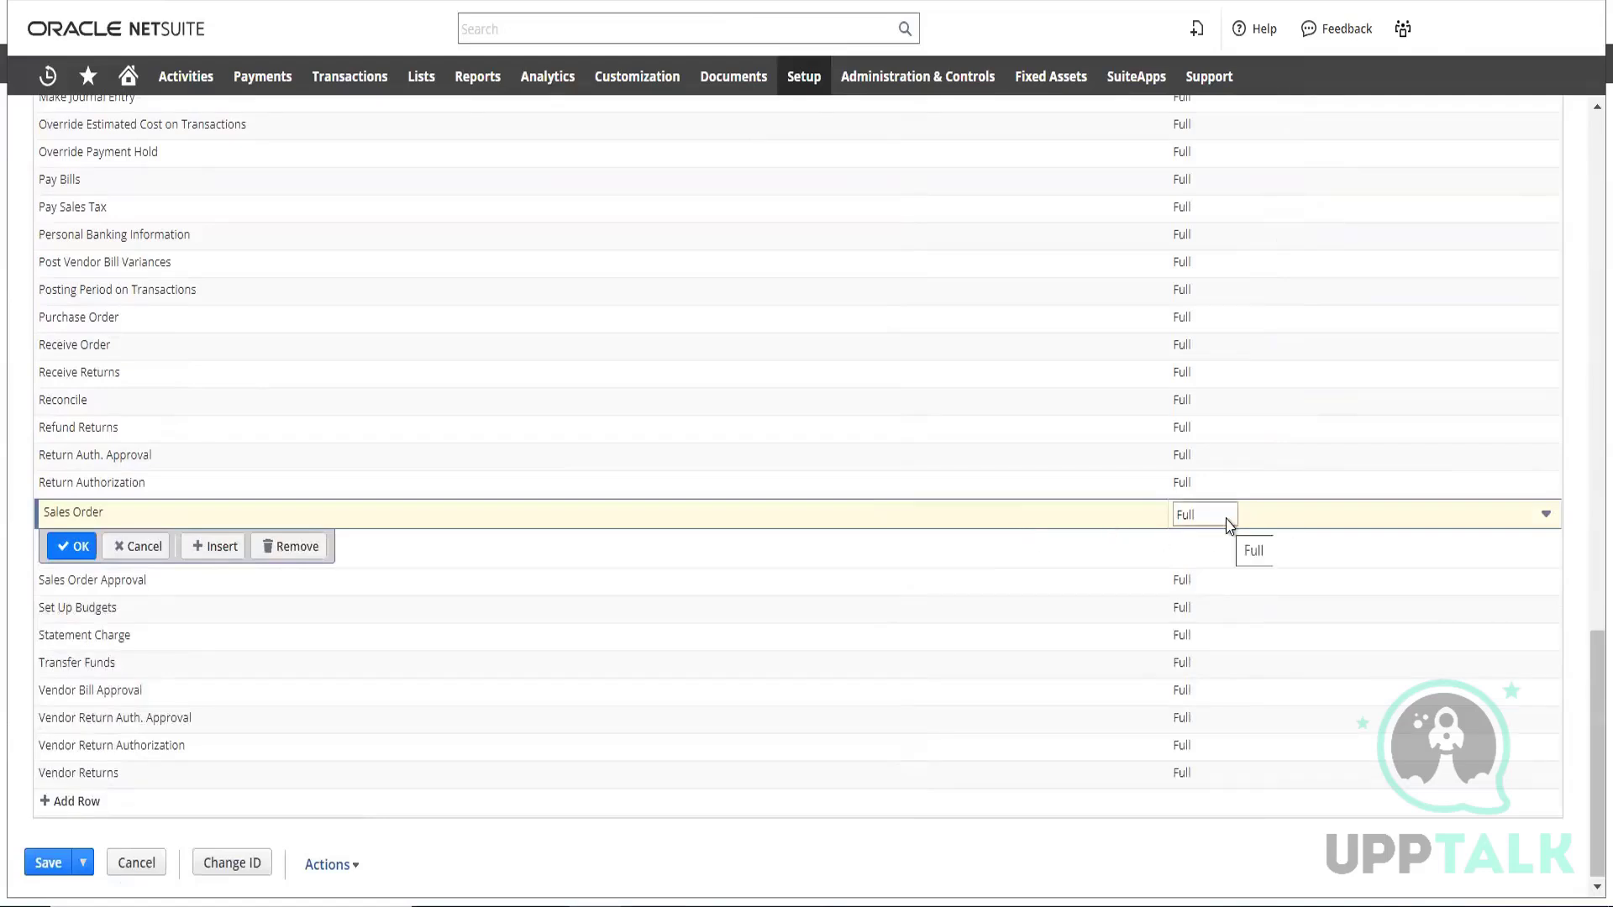
{"action": "left_click", "coordinate": [1546, 518]}
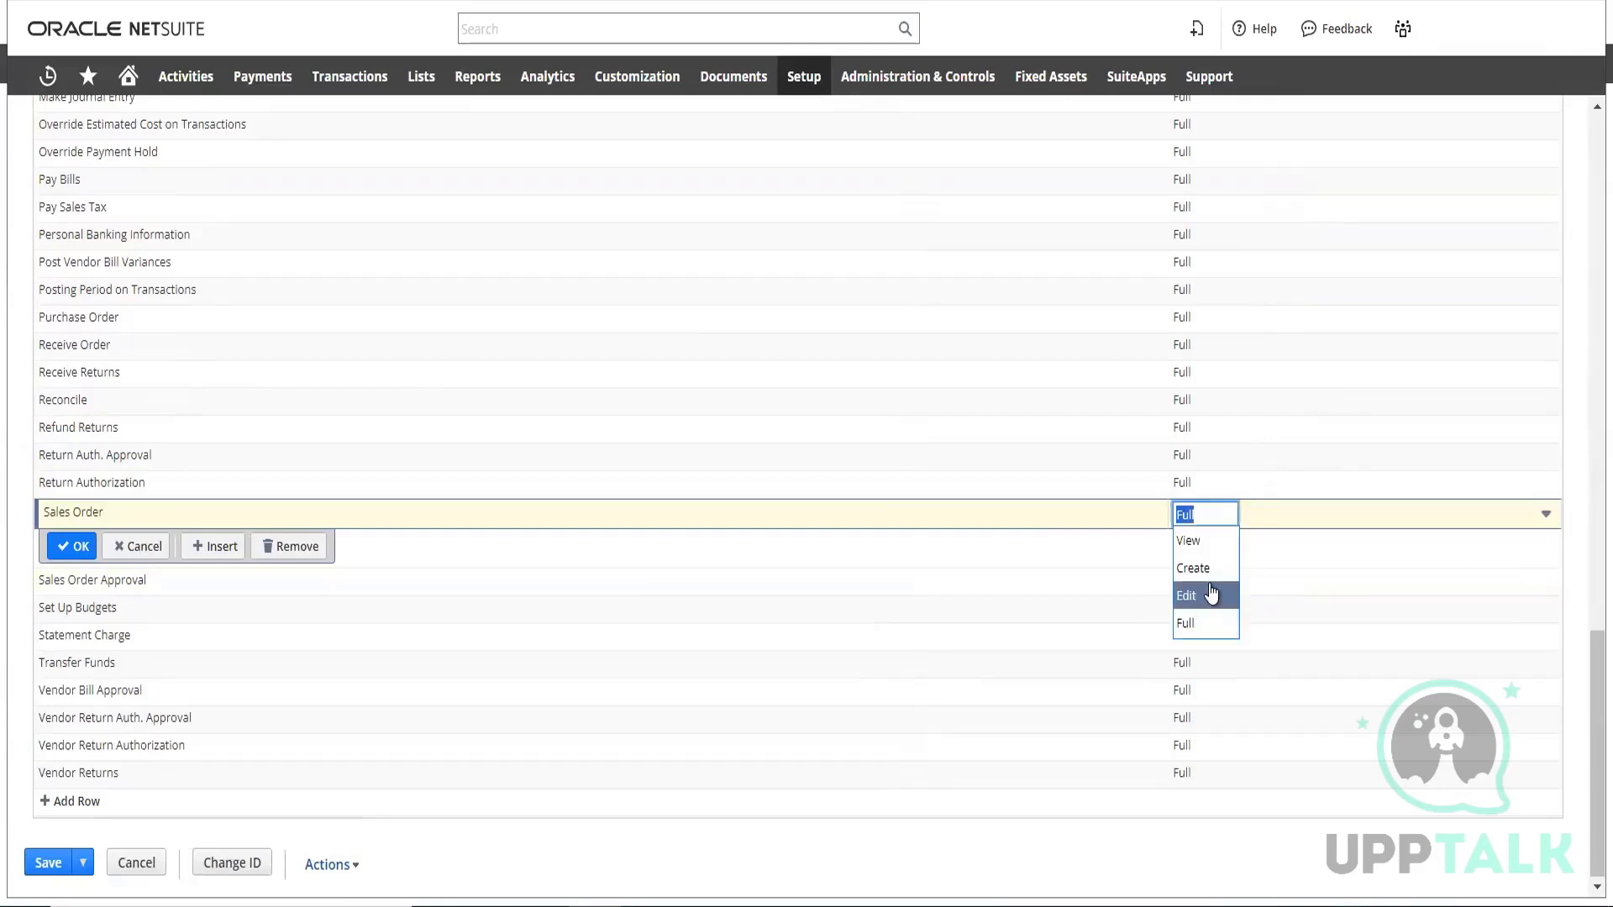
{"action": "left_click", "coordinate": [1201, 551]}
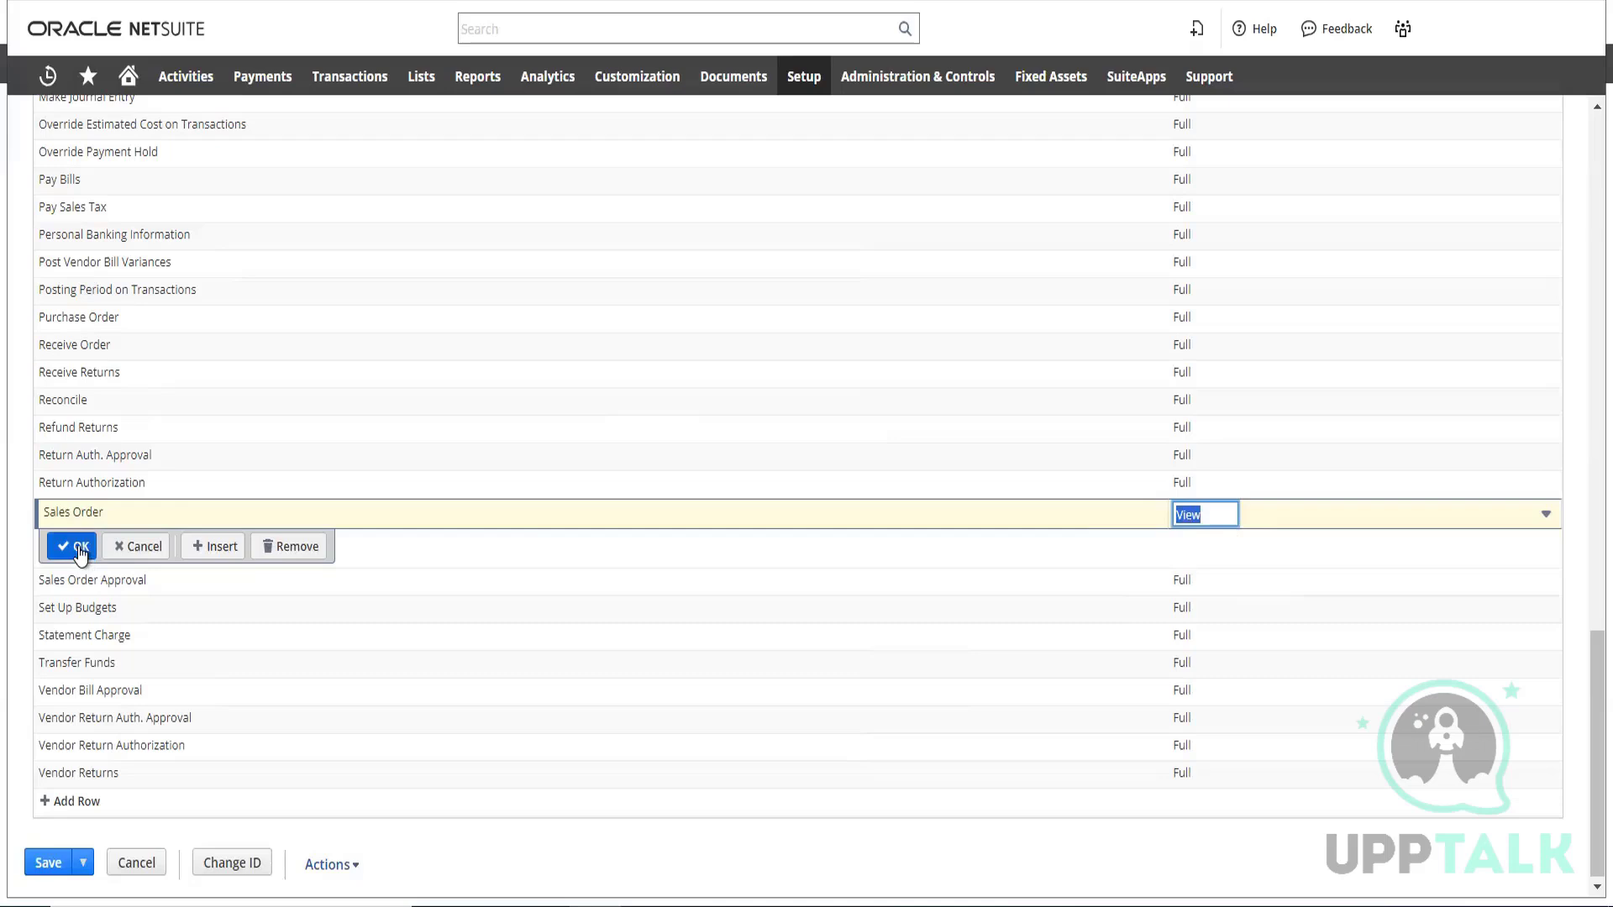
{"action": "scroll", "coordinate": [1074, 542], "scroll_direction": "up", "scroll_amount": 3}
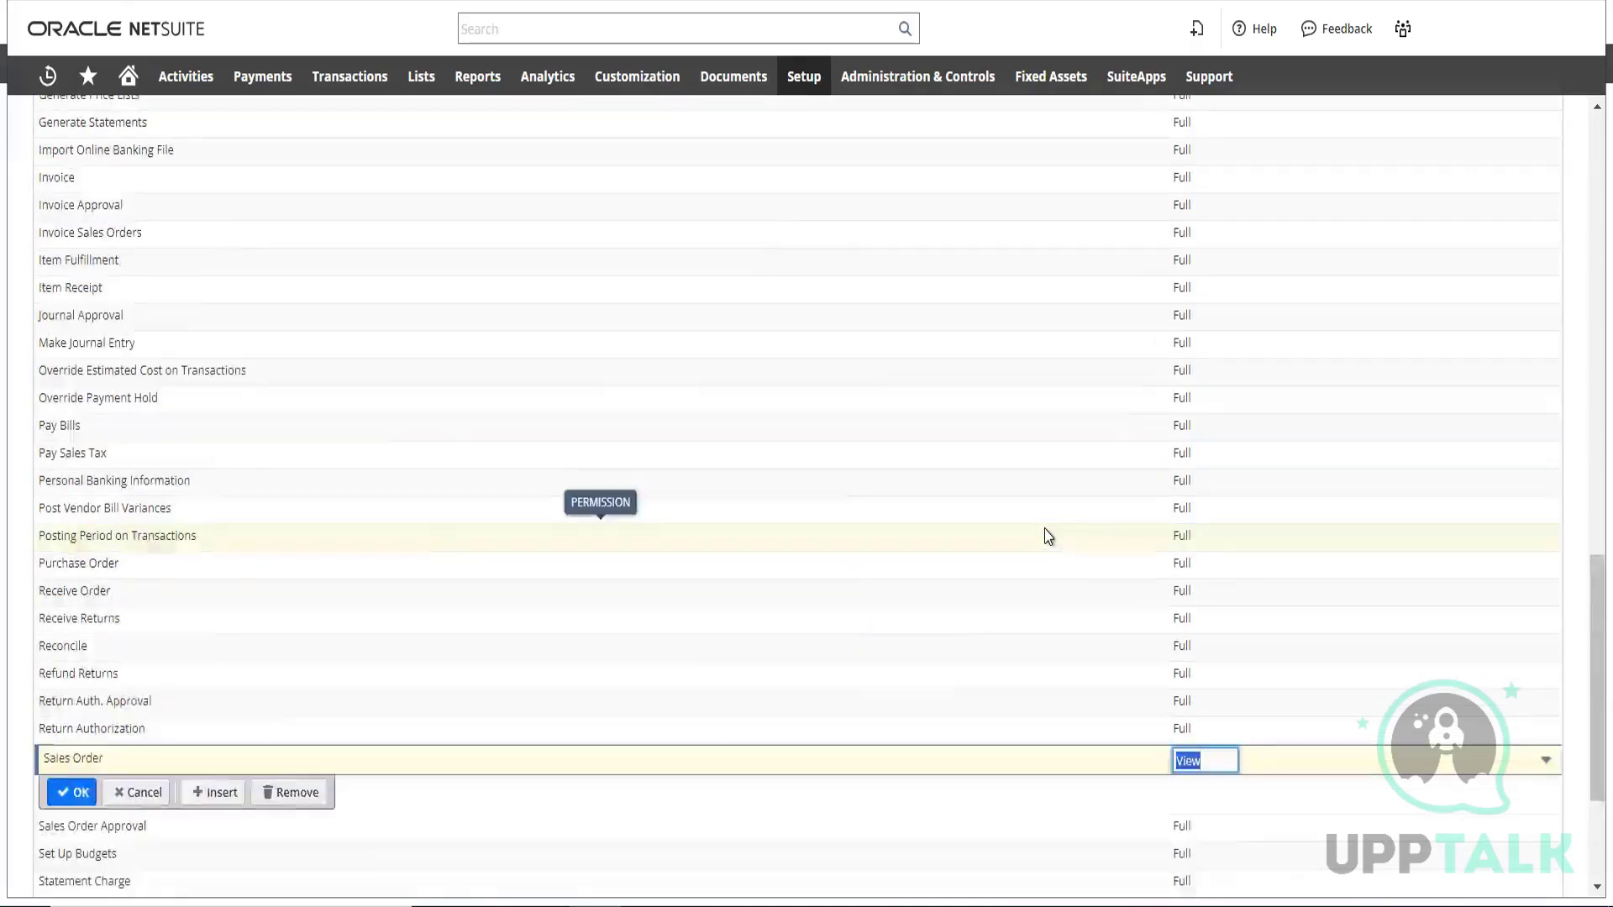
{"action": "scroll", "coordinate": [1311, 370], "scroll_direction": "up", "scroll_amount": 4}
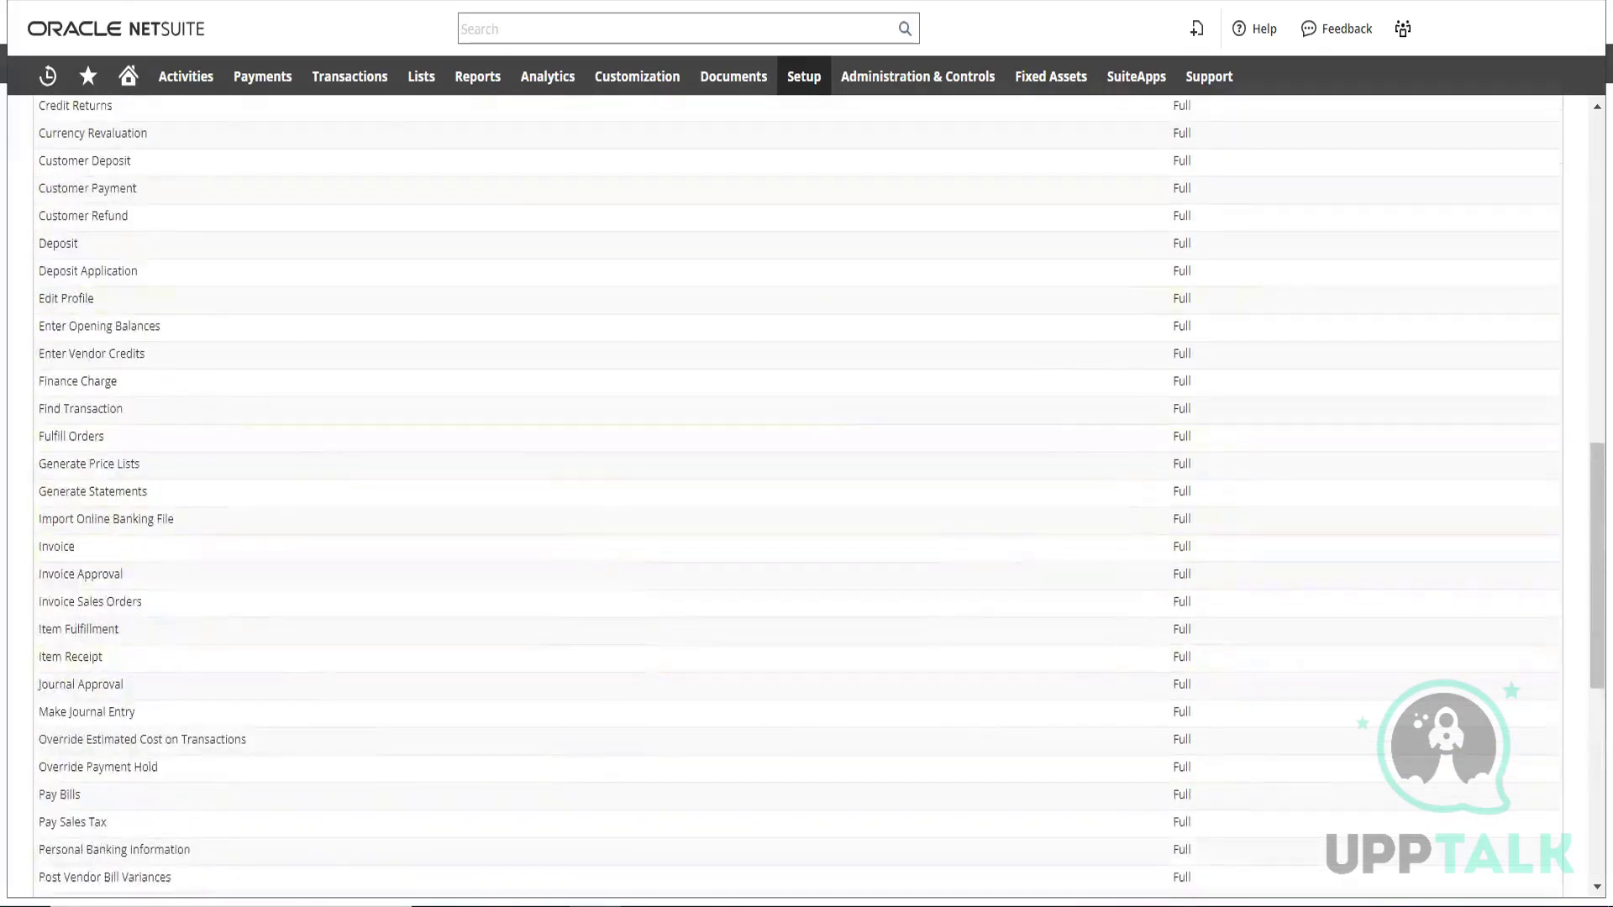
{"action": "scroll", "coordinate": [1023, 446], "scroll_direction": "down", "scroll_amount": 1}
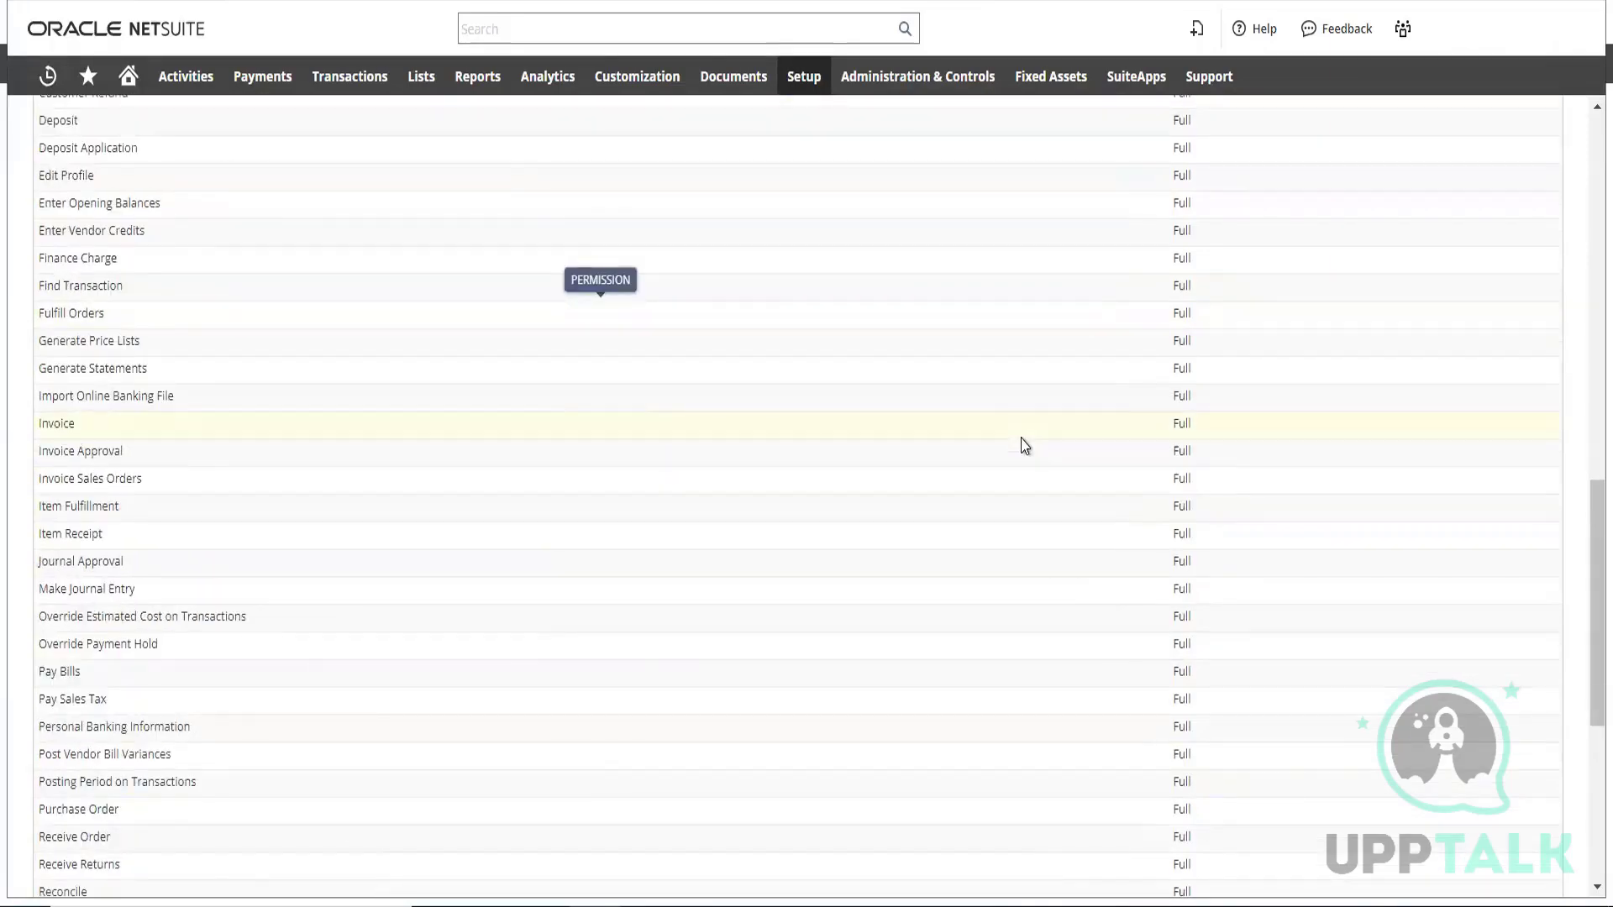
{"action": "scroll", "coordinate": [1025, 445], "scroll_direction": "down", "scroll_amount": 3}
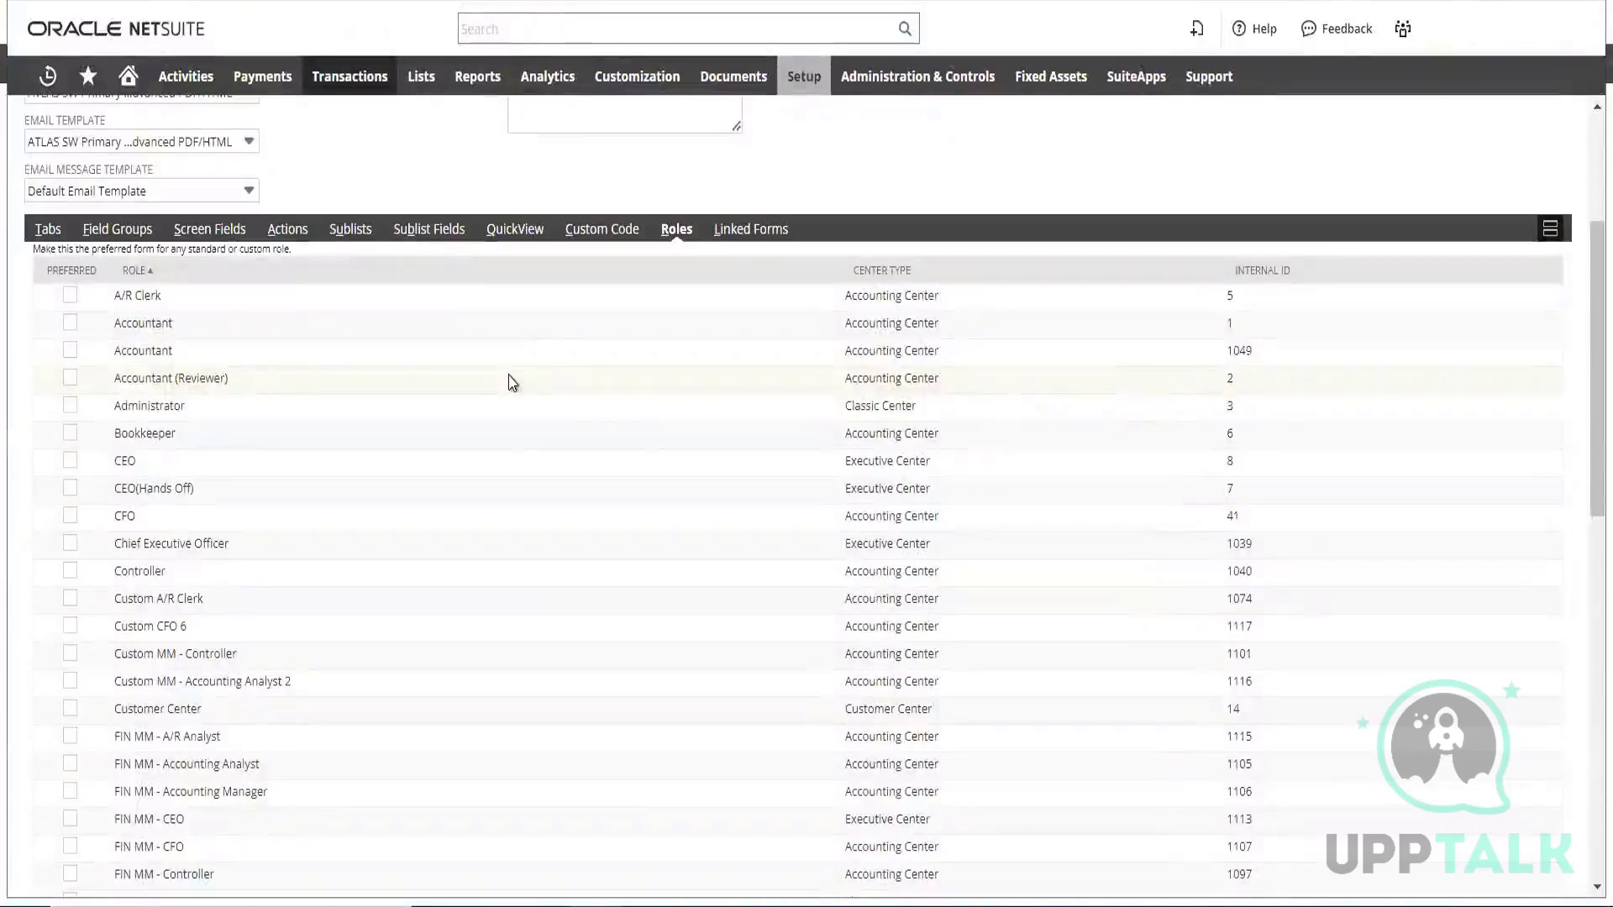
Review the header settings and the preferred roles list of the custom sales order form again
{"action": "scroll", "coordinate": [466, 331], "scroll_direction": "up", "scroll_amount": 3}
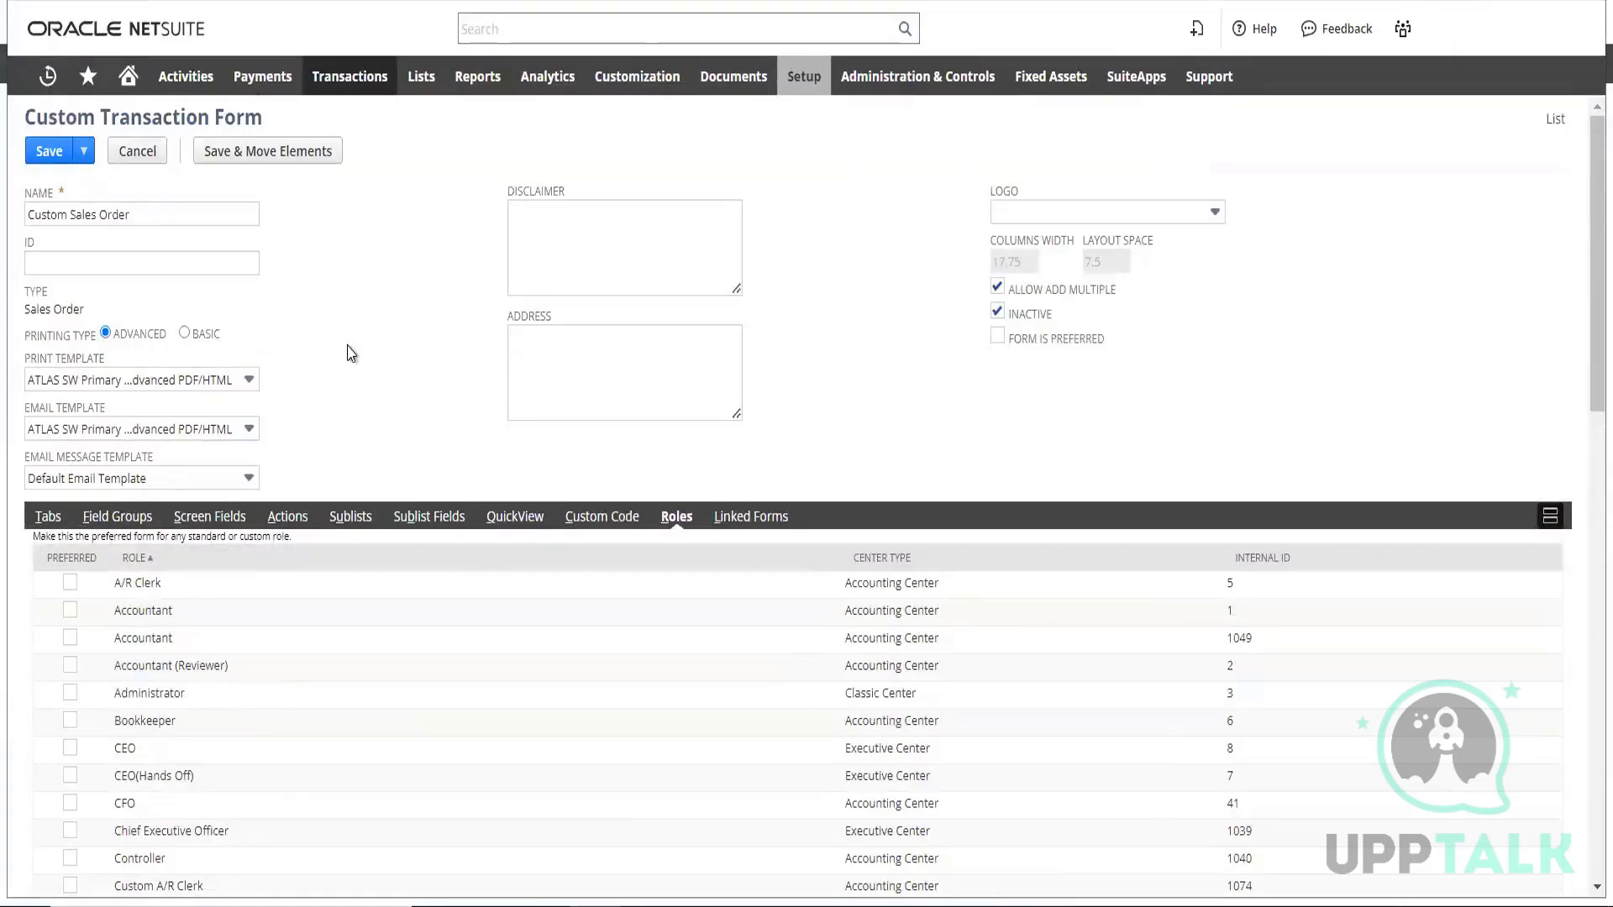
{"action": "scroll", "coordinate": [356, 337], "scroll_direction": "down", "scroll_amount": 3}
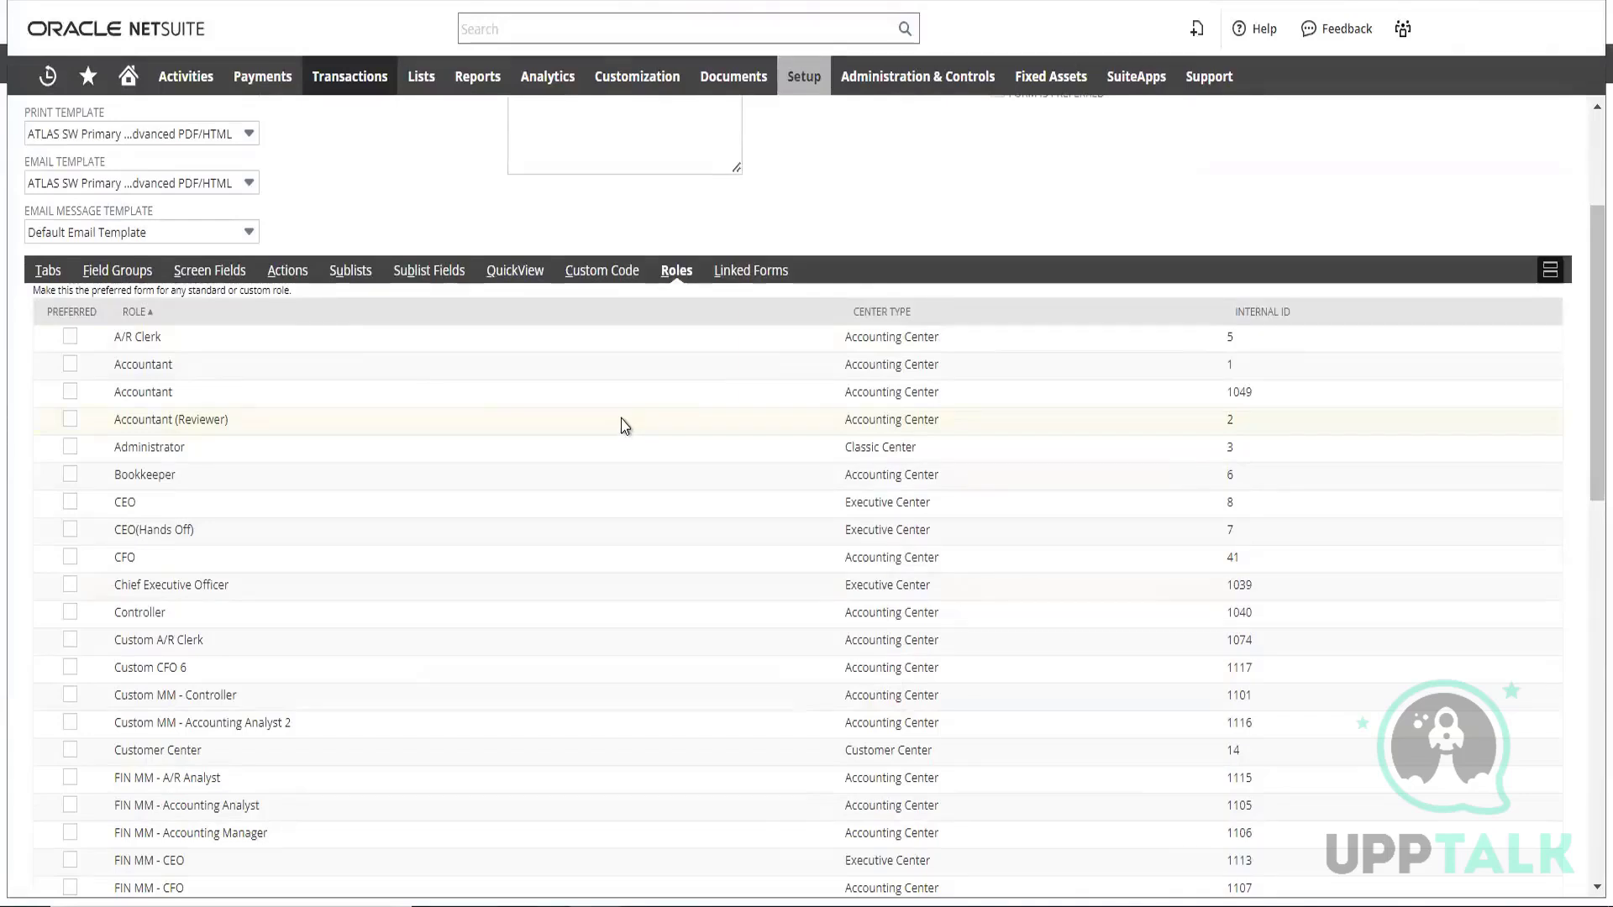
{"action": "scroll", "coordinate": [449, 303], "scroll_direction": "up", "scroll_amount": 2}
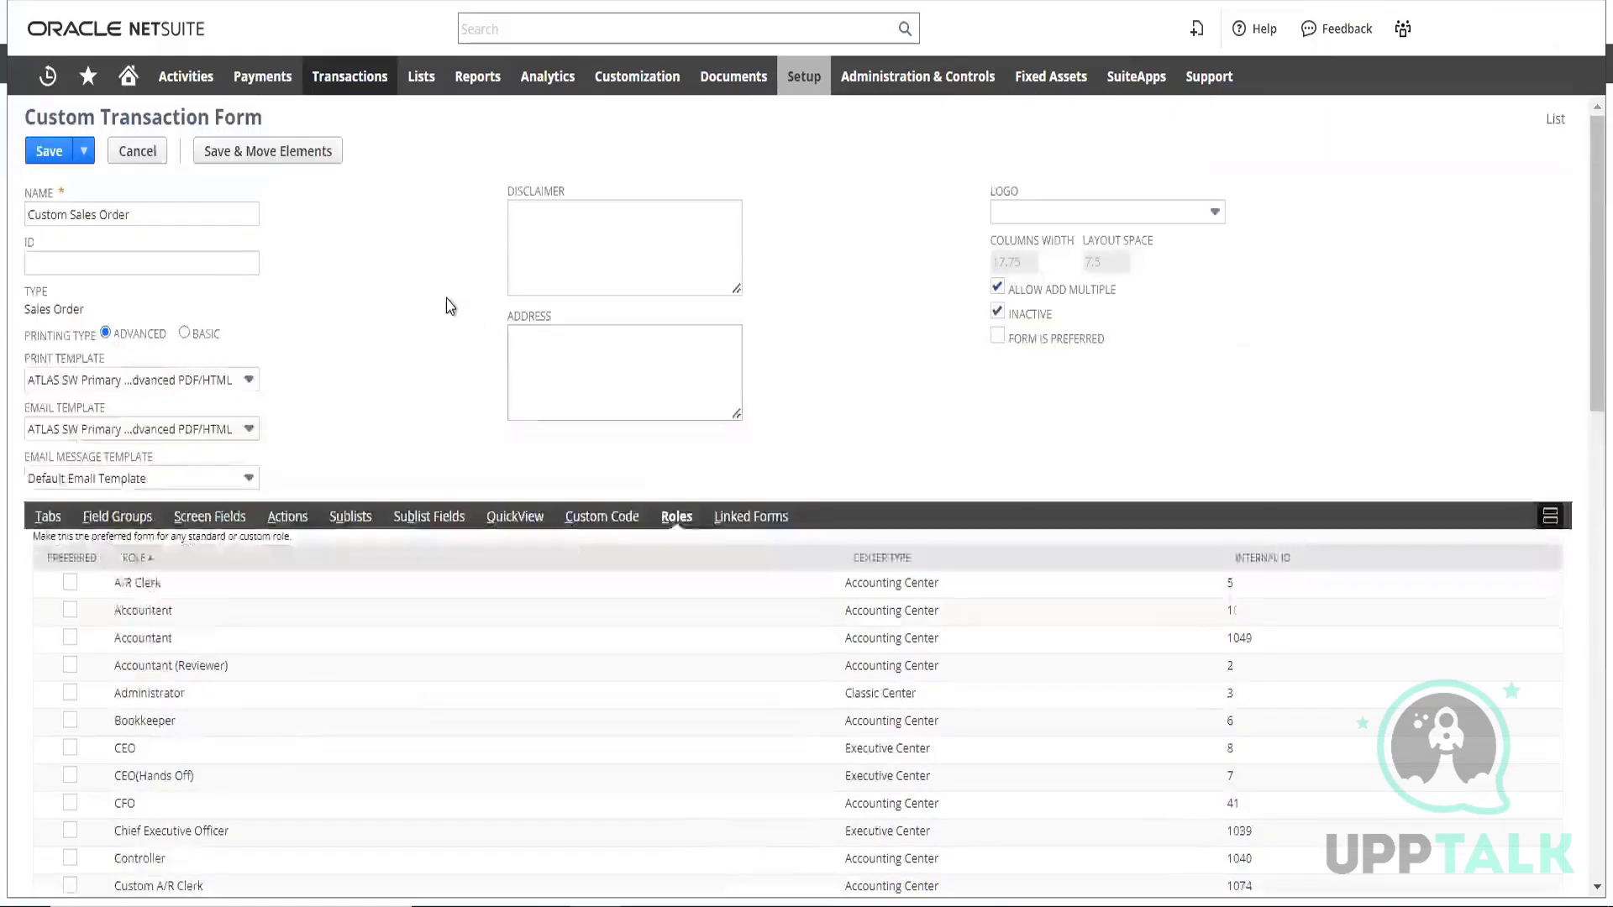
{"action": "scroll", "coordinate": [448, 301], "scroll_direction": "down", "scroll_amount": 3}
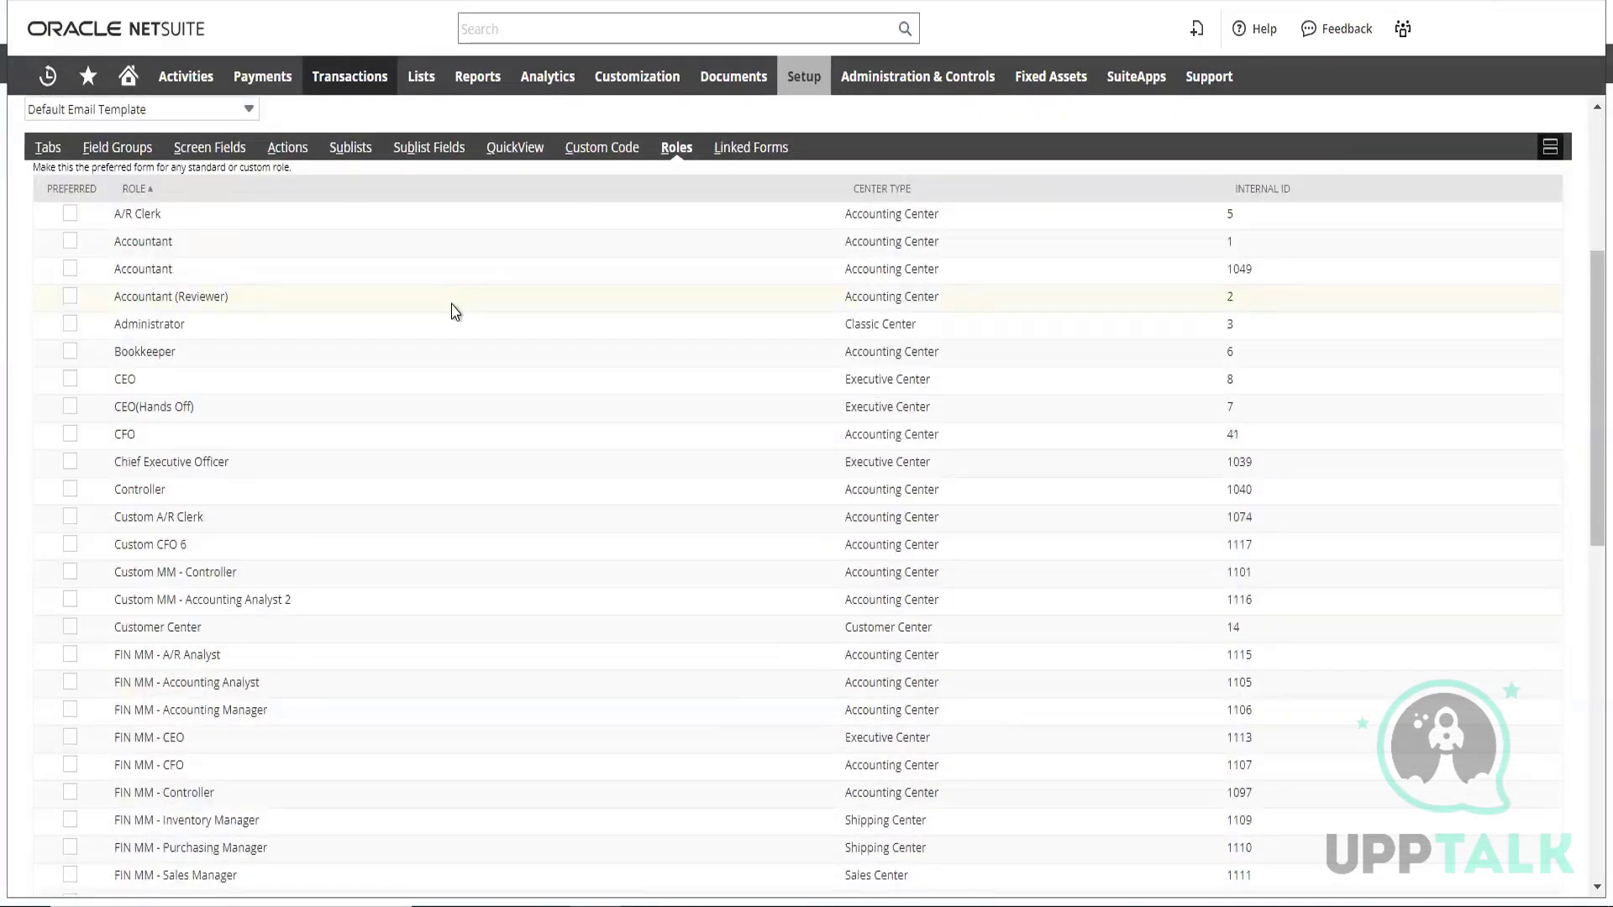
Look through the custom sales order form's role list and mark the form as preferred for A/R Clerk and both Accountant roles
{"action": "scroll", "coordinate": [454, 311], "scroll_direction": "down", "scroll_amount": 2}
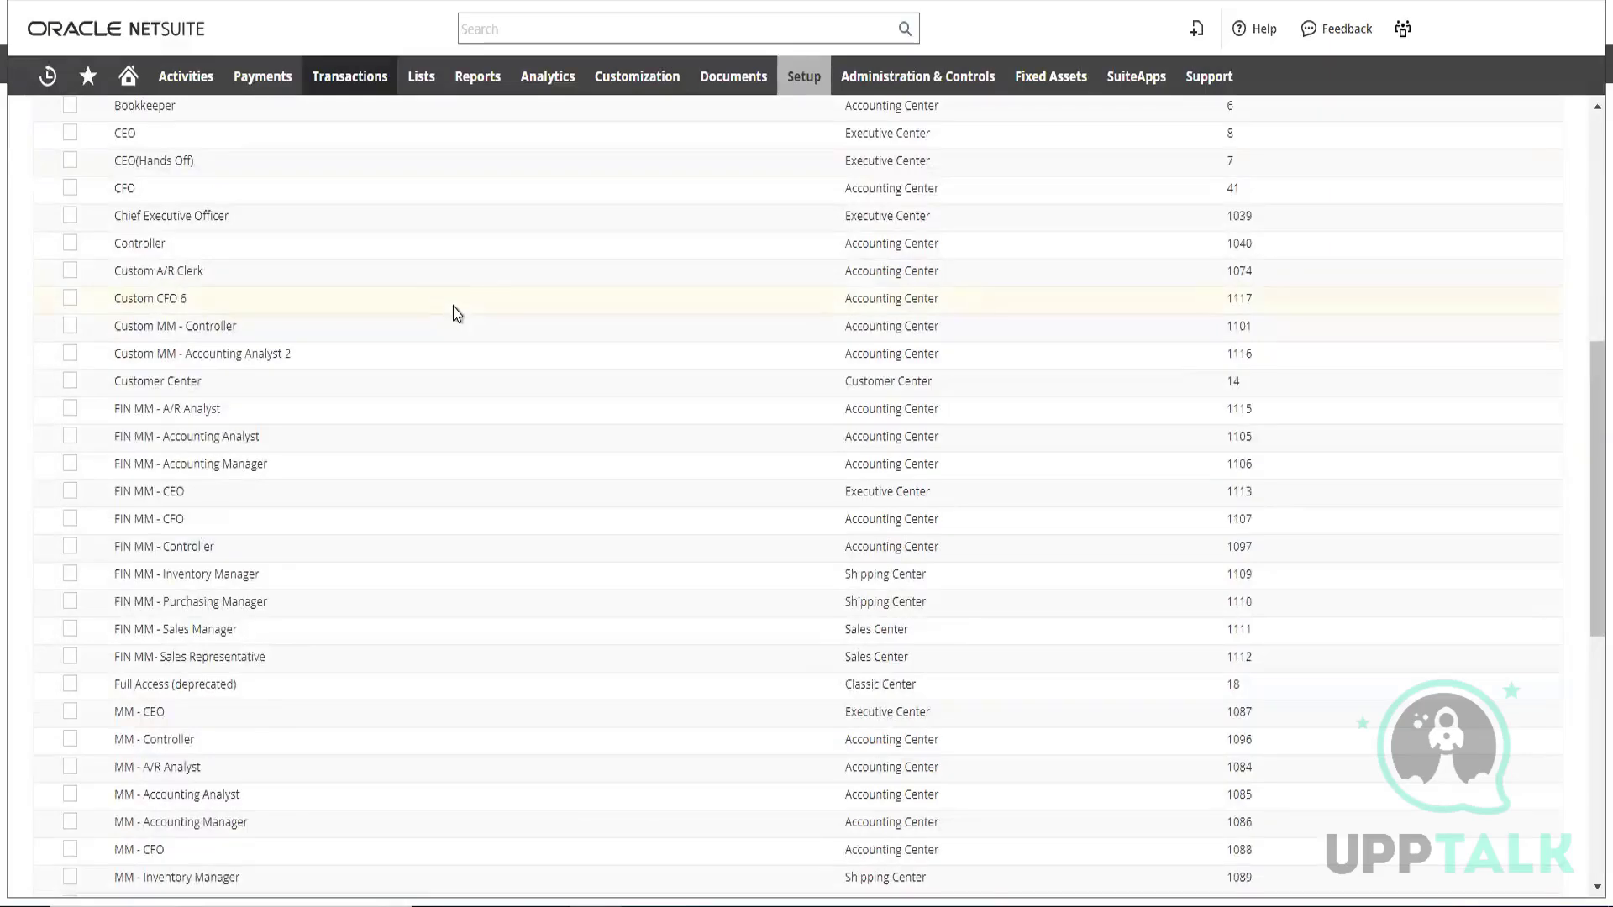
{"action": "scroll", "coordinate": [456, 314], "scroll_direction": "down", "scroll_amount": 3}
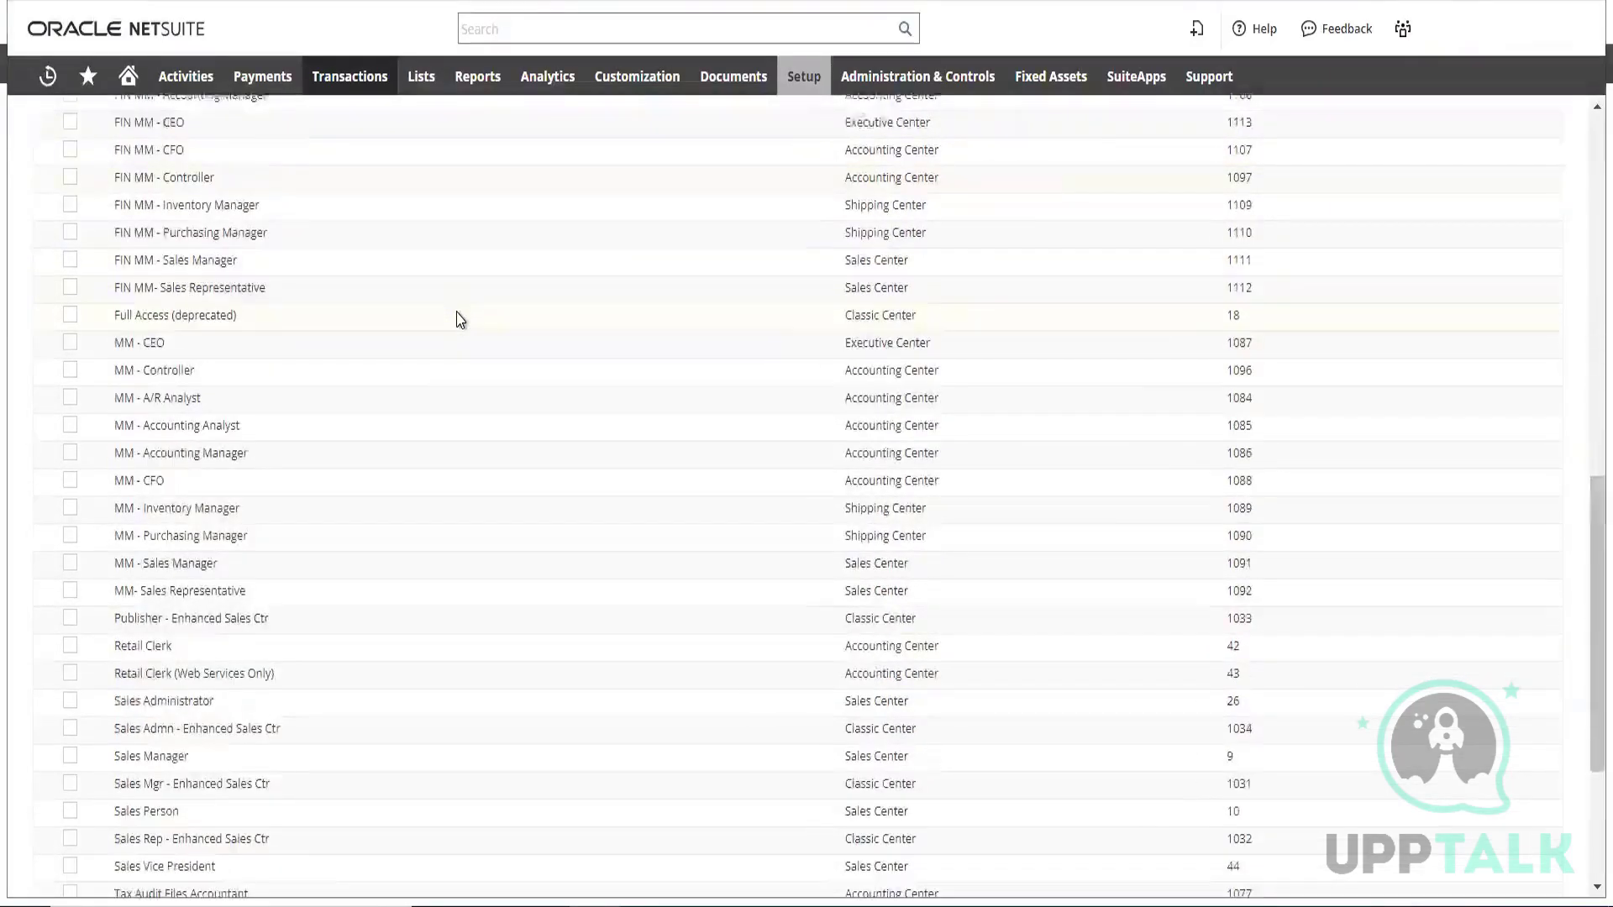
{"action": "scroll", "coordinate": [459, 318], "scroll_direction": "down", "scroll_amount": 3}
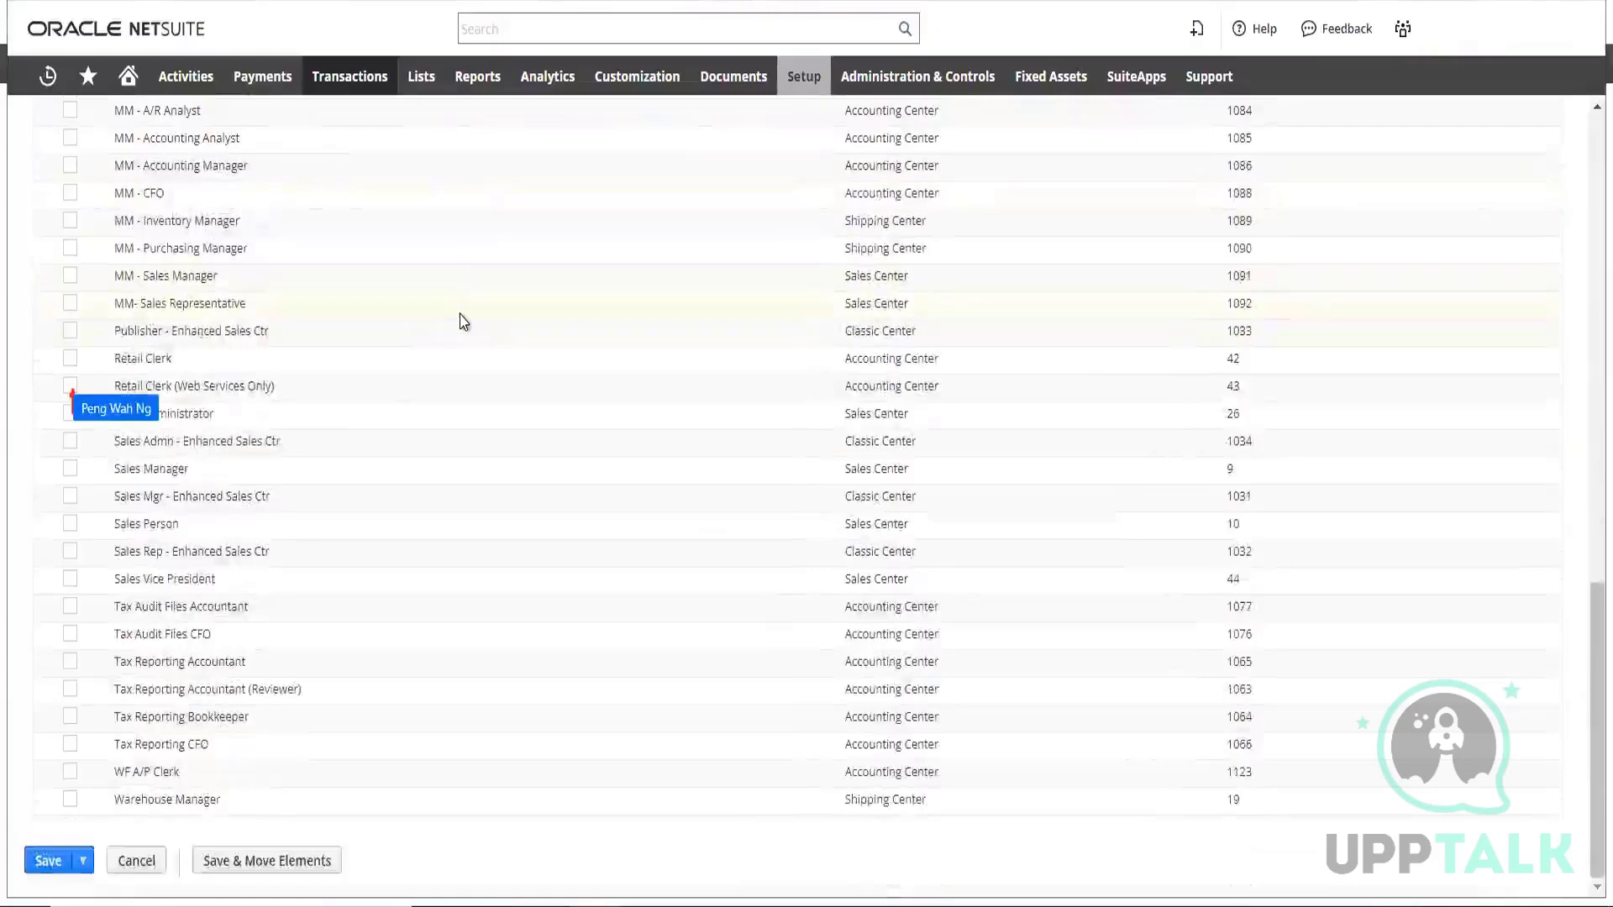
{"action": "scroll", "coordinate": [463, 322], "scroll_direction": "up", "scroll_amount": 5}
{"action": "scroll", "coordinate": [464, 326], "scroll_direction": "up", "scroll_amount": 4}
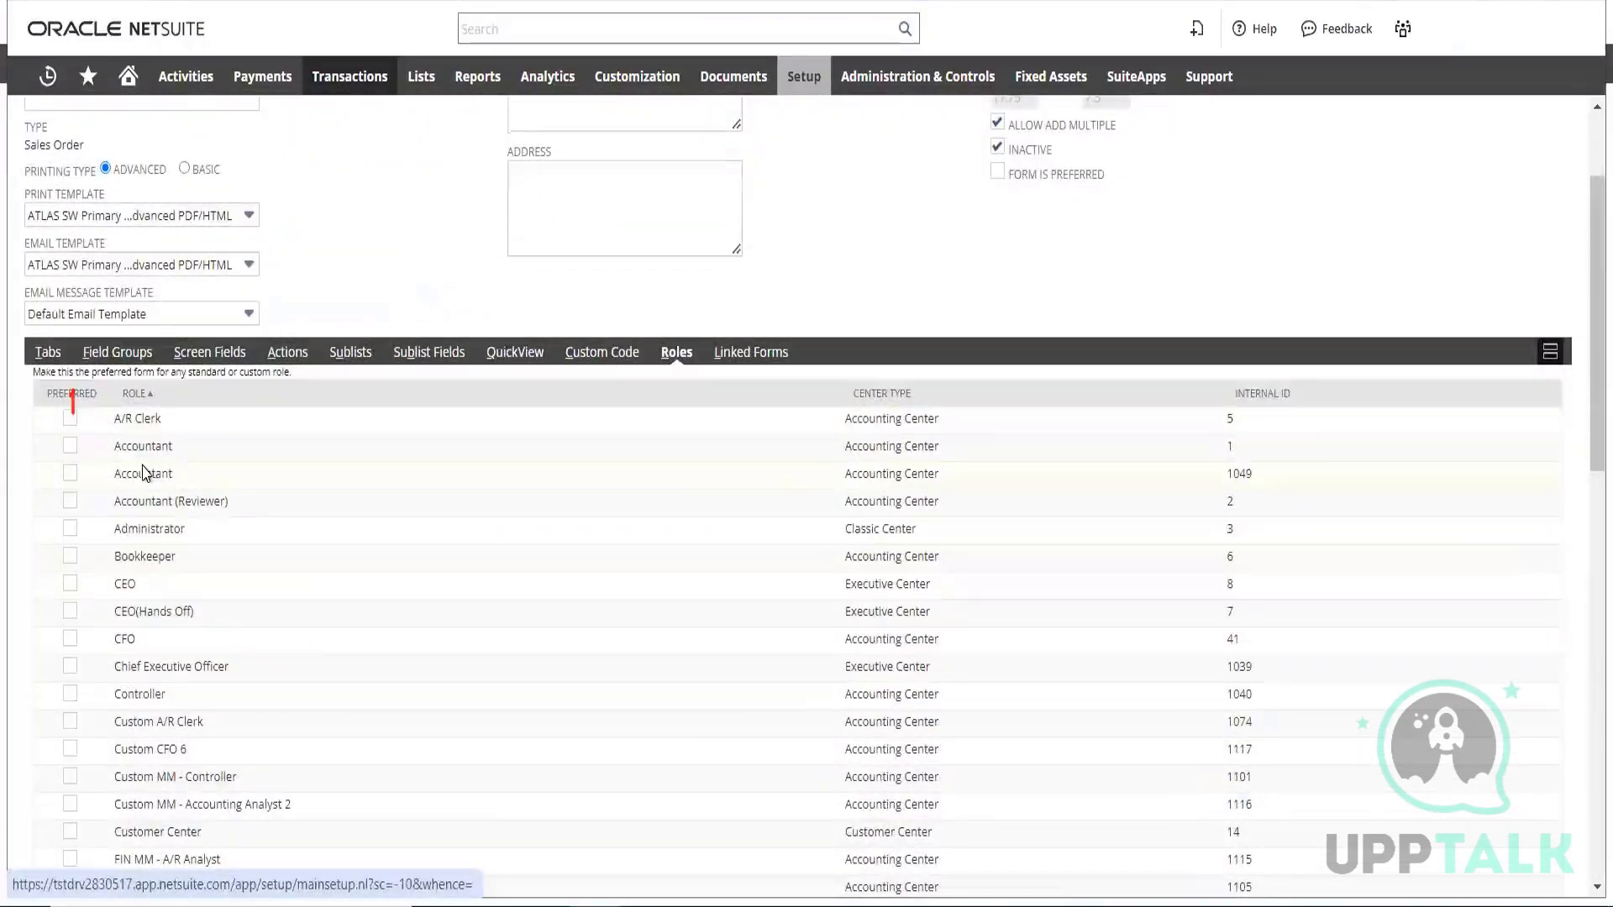
{"action": "left_click", "coordinate": [70, 419]}
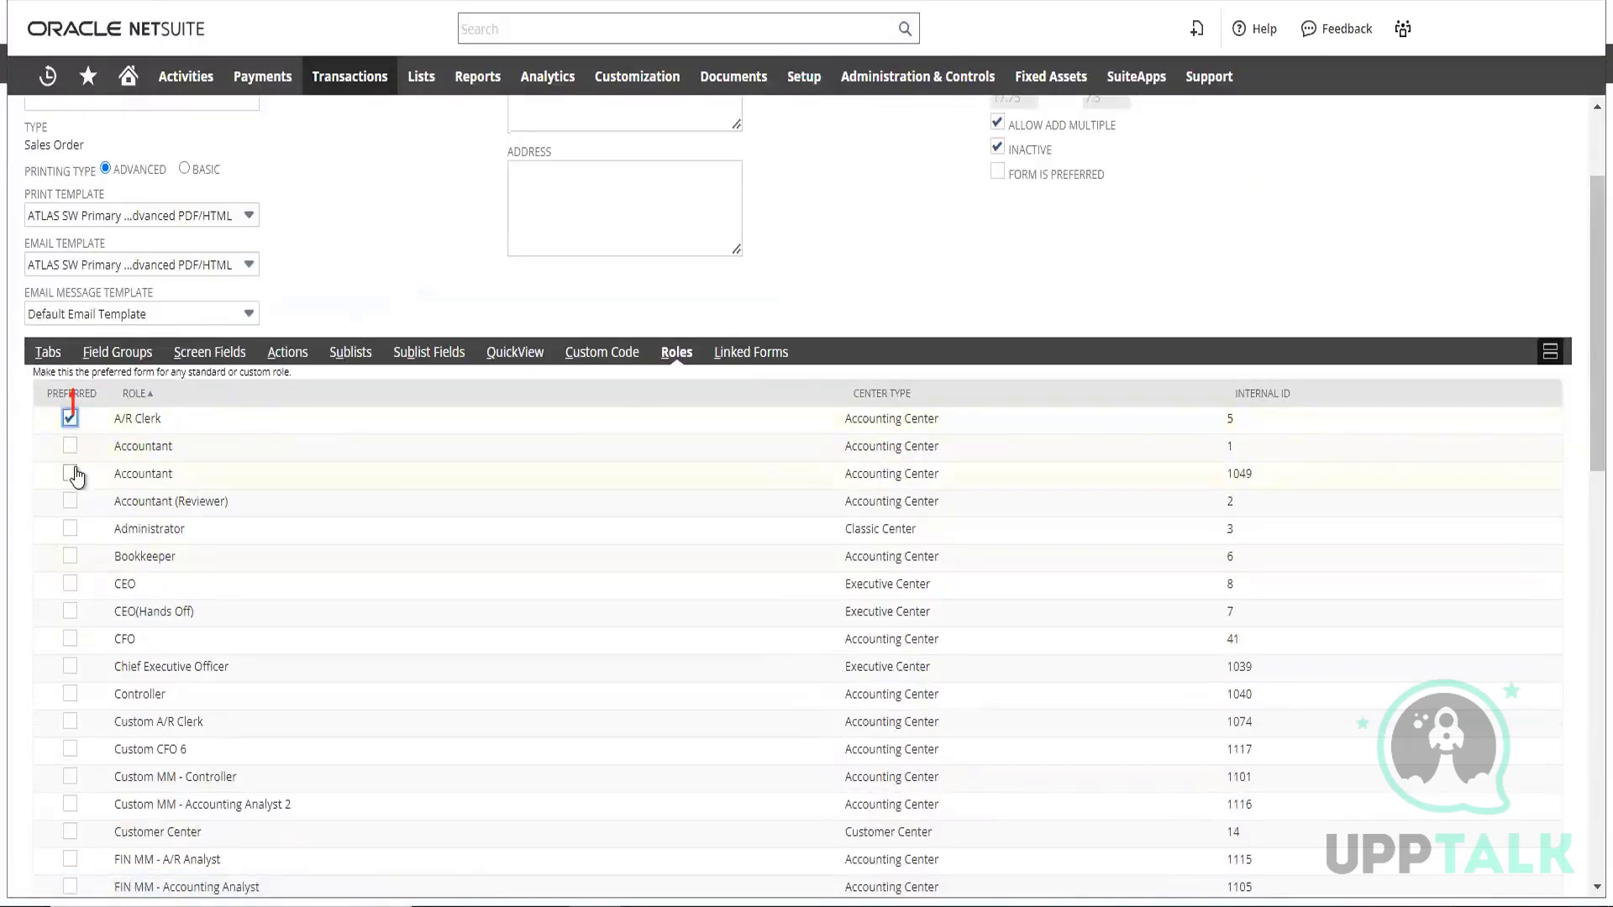
{"action": "left_click", "coordinate": [70, 446]}
{"action": "left_click", "coordinate": [69, 480]}
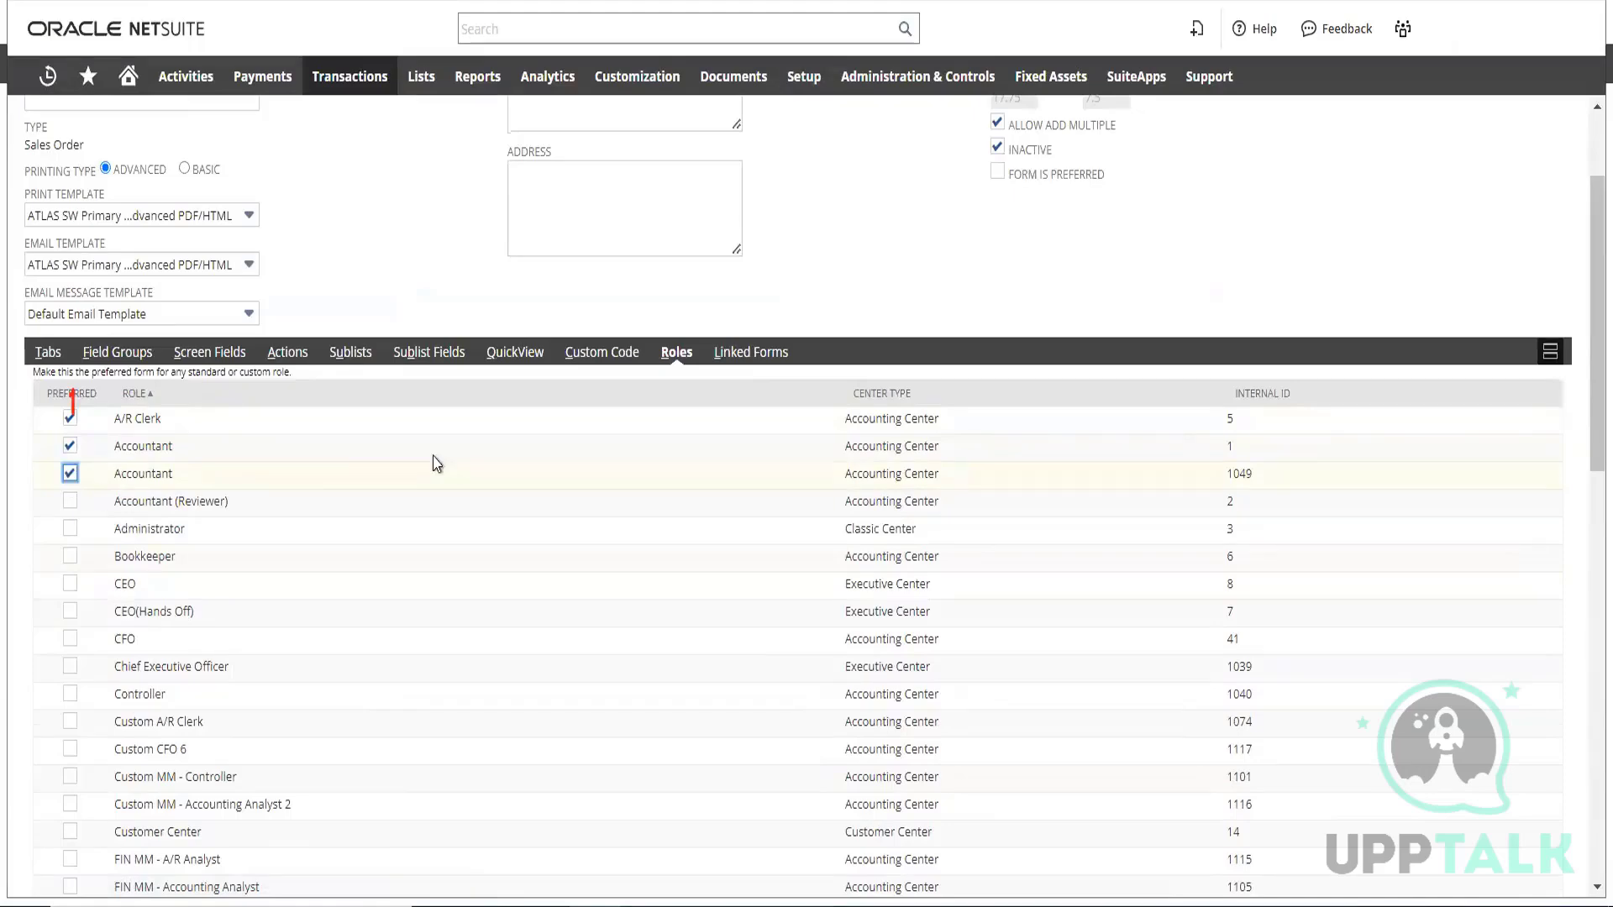
{"action": "scroll", "coordinate": [400, 439], "scroll_direction": "down", "scroll_amount": 10}
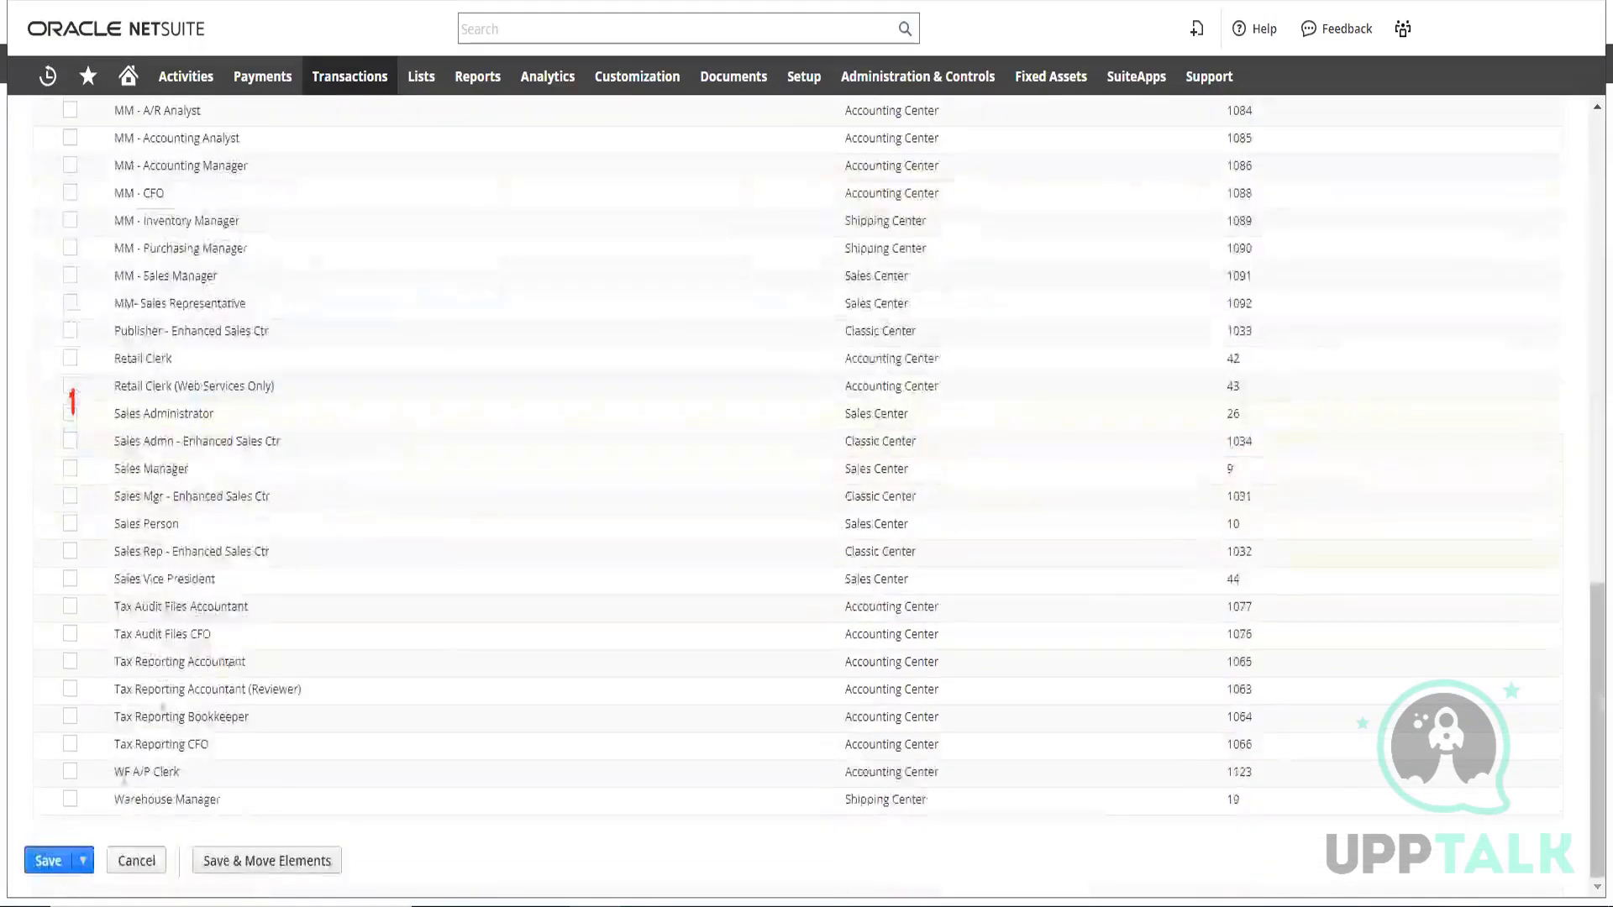
{"action": "mouse_move", "coordinate": [53, 870]}
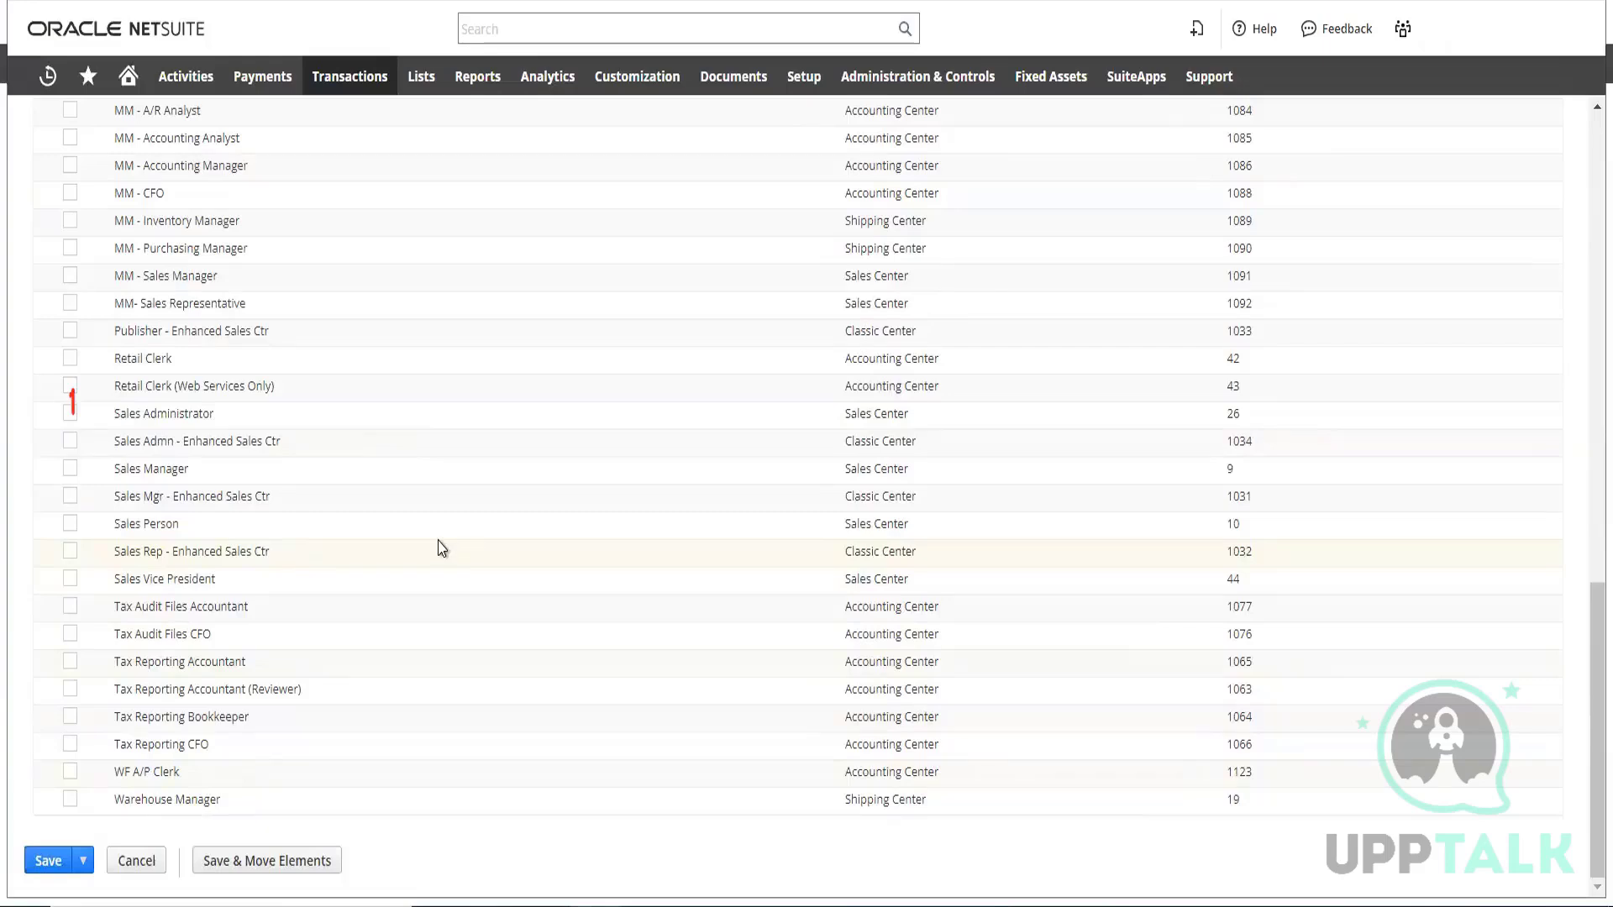
Return to the Custom Transaction Forms list and look through the forms by transaction type
{"action": "key", "text": "alt+Left"}
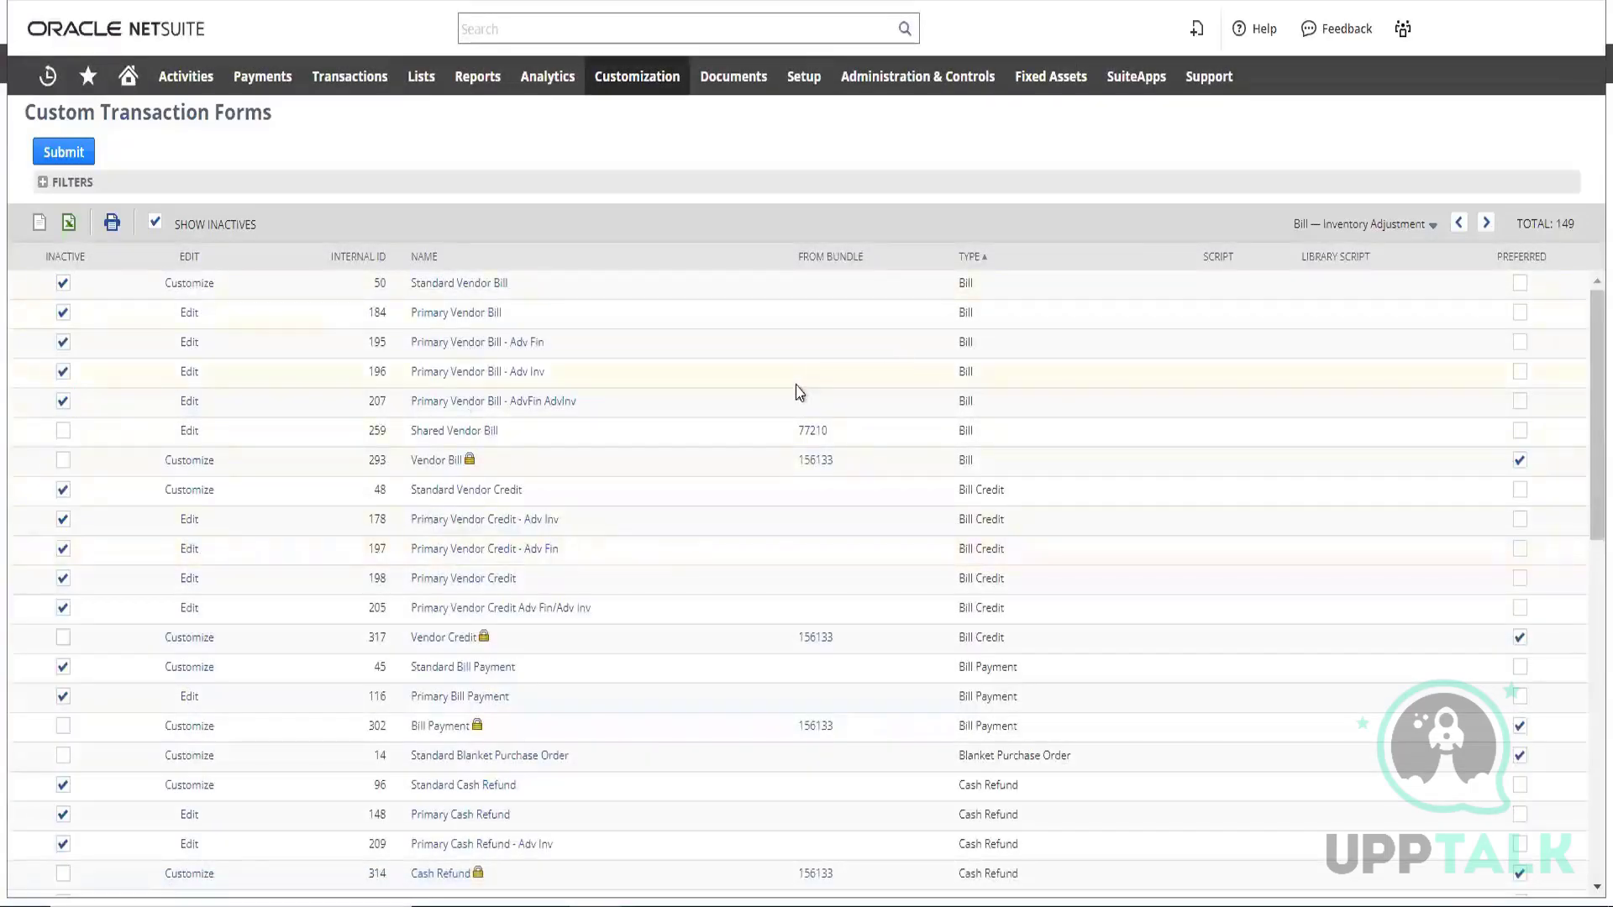
{"action": "scroll", "coordinate": [766, 386], "scroll_direction": "down", "scroll_amount": 10}
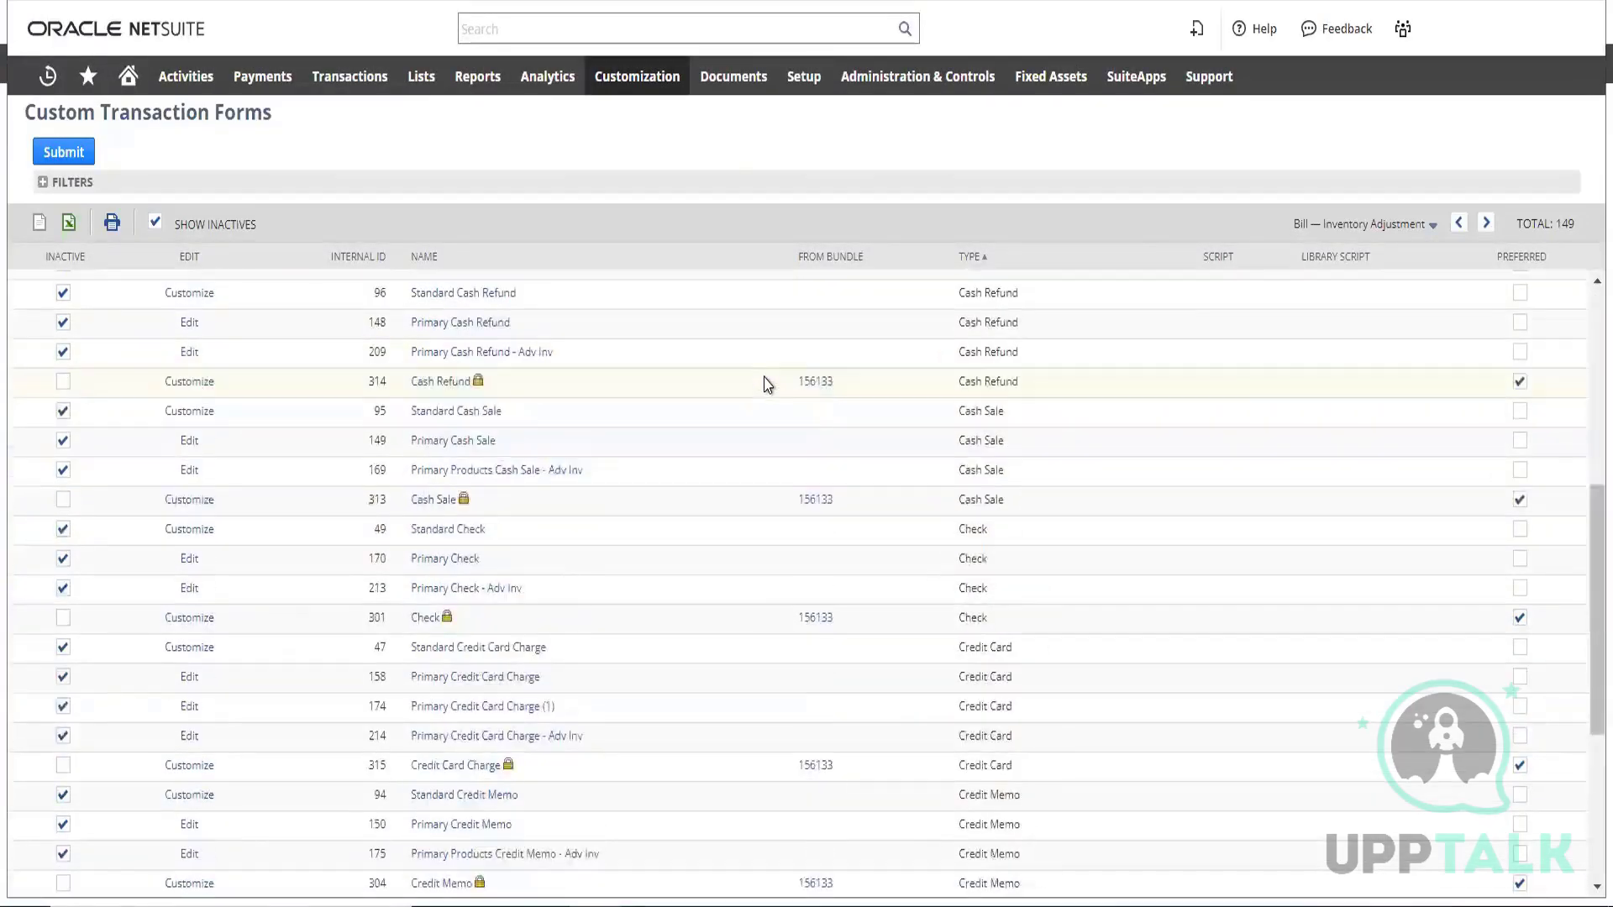
{"action": "scroll", "coordinate": [764, 389], "scroll_direction": "up", "scroll_amount": 4}
{"action": "scroll", "coordinate": [764, 389], "scroll_direction": "up", "scroll_amount": 5}
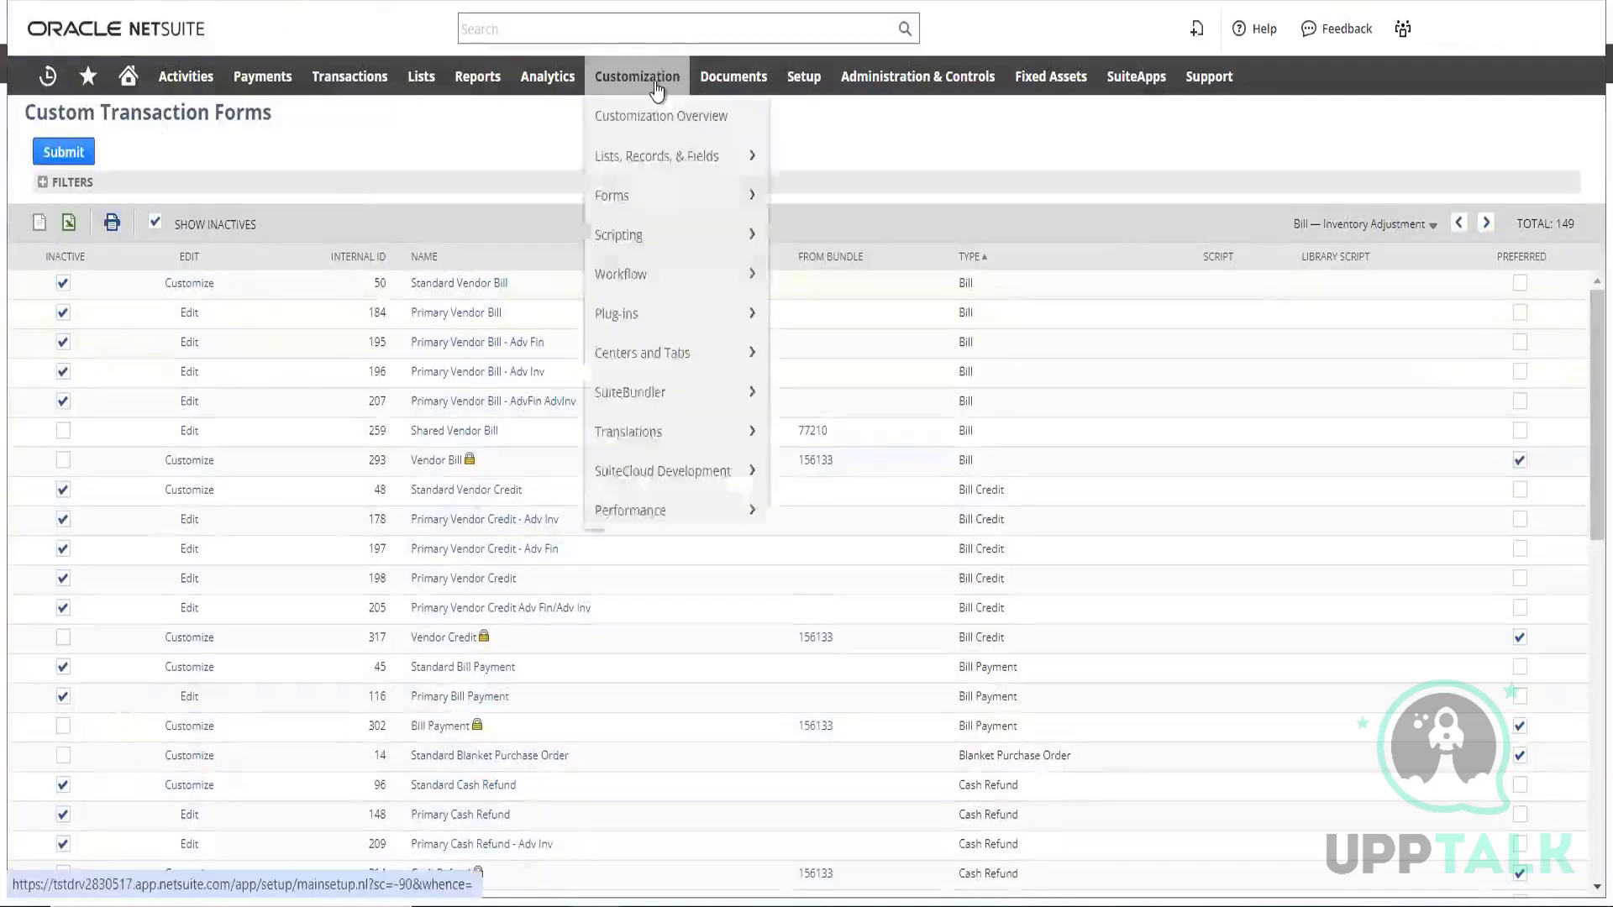
View the first order in the Sales Orders list and examine its header sections, subtabs and item lines
{"action": "mouse_move", "coordinate": [357, 74]}
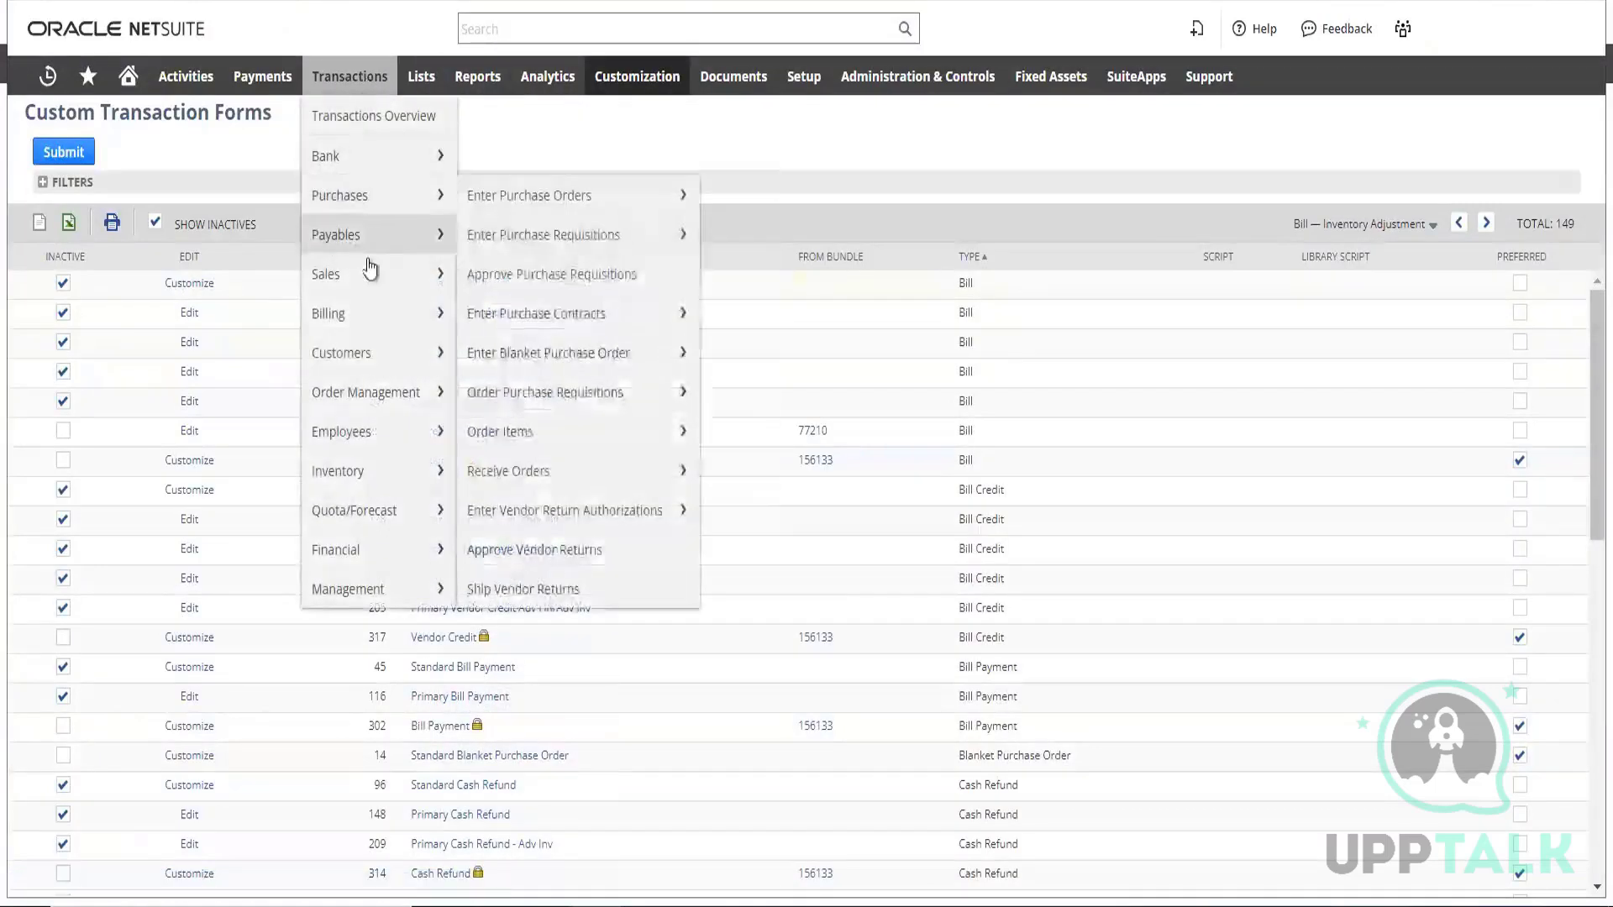
{"action": "mouse_move", "coordinate": [364, 267]}
{"action": "mouse_move", "coordinate": [621, 368]}
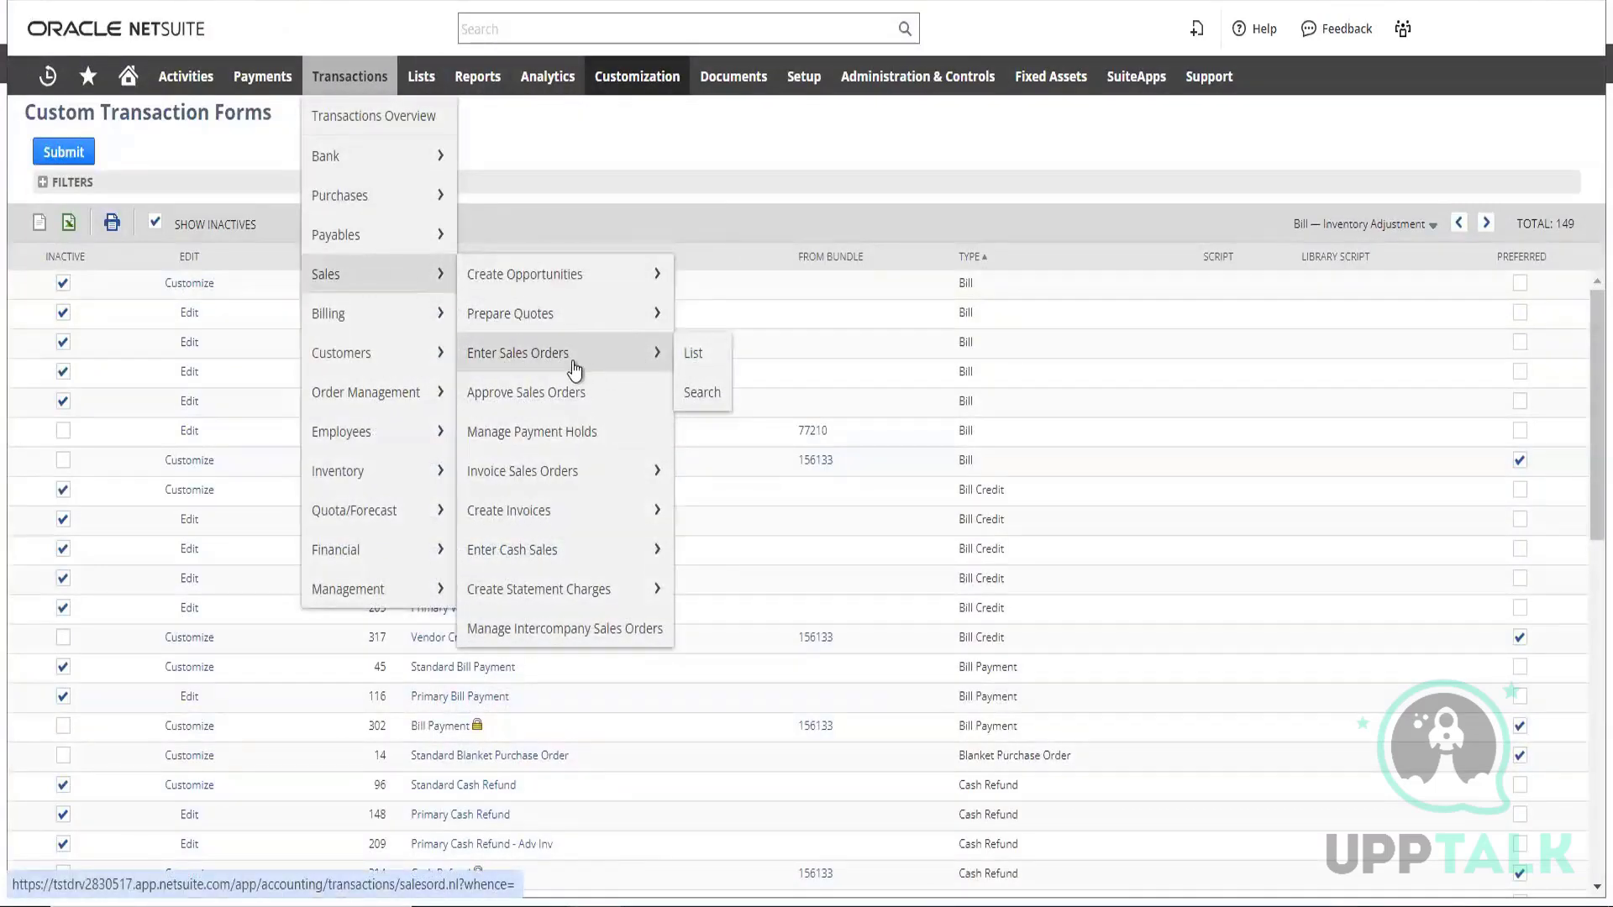
{"action": "left_click", "coordinate": [691, 363]}
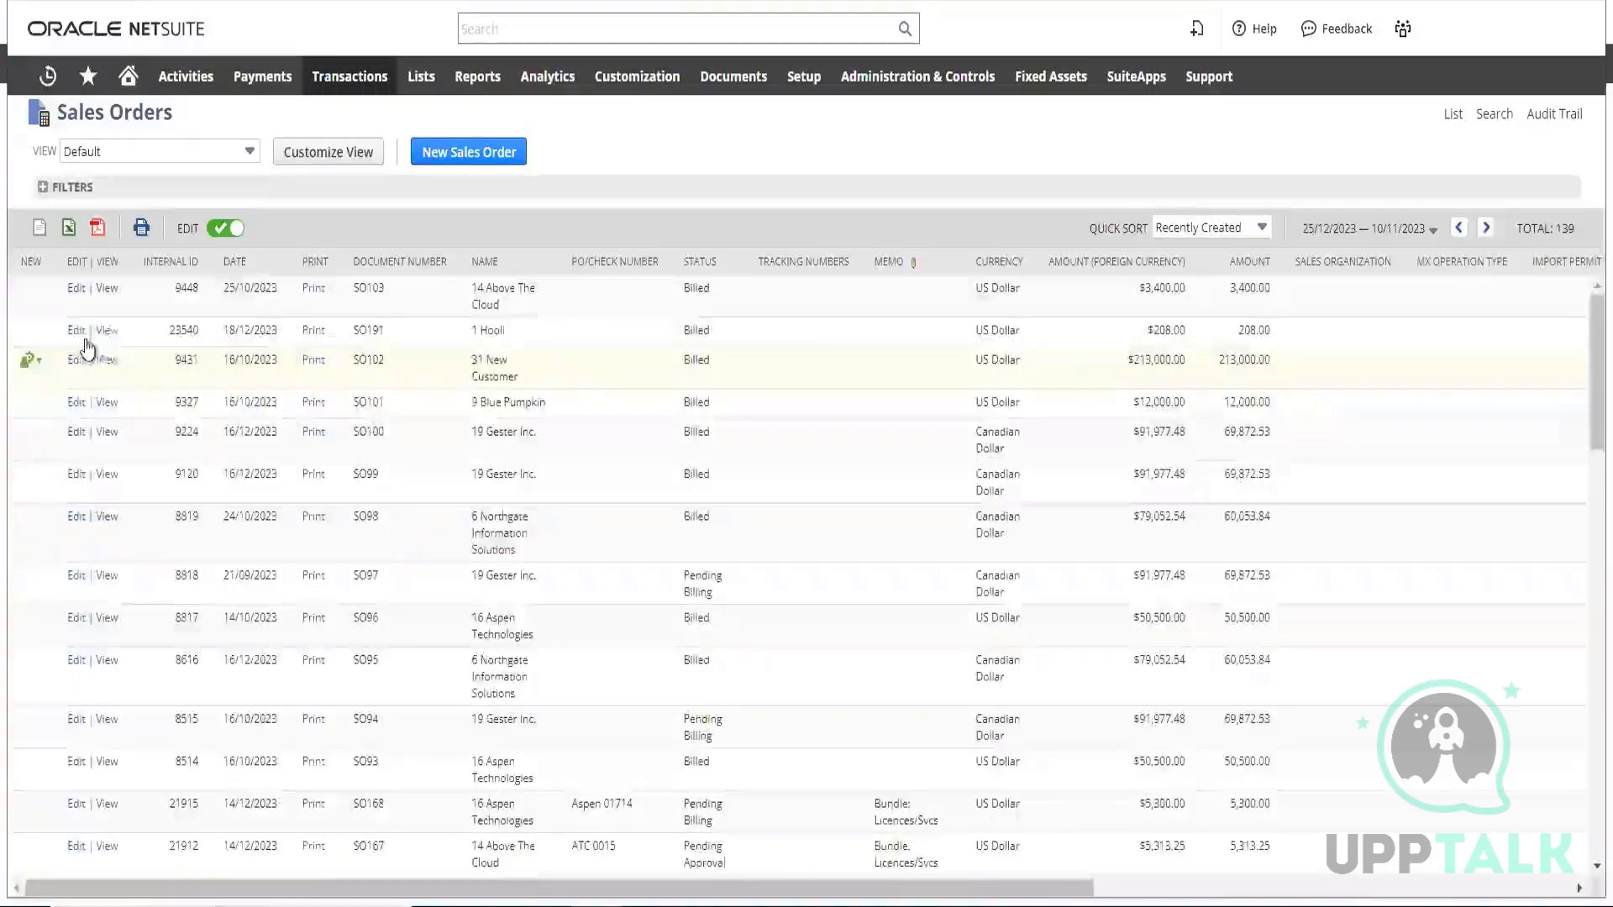
{"action": "left_click", "coordinate": [108, 292]}
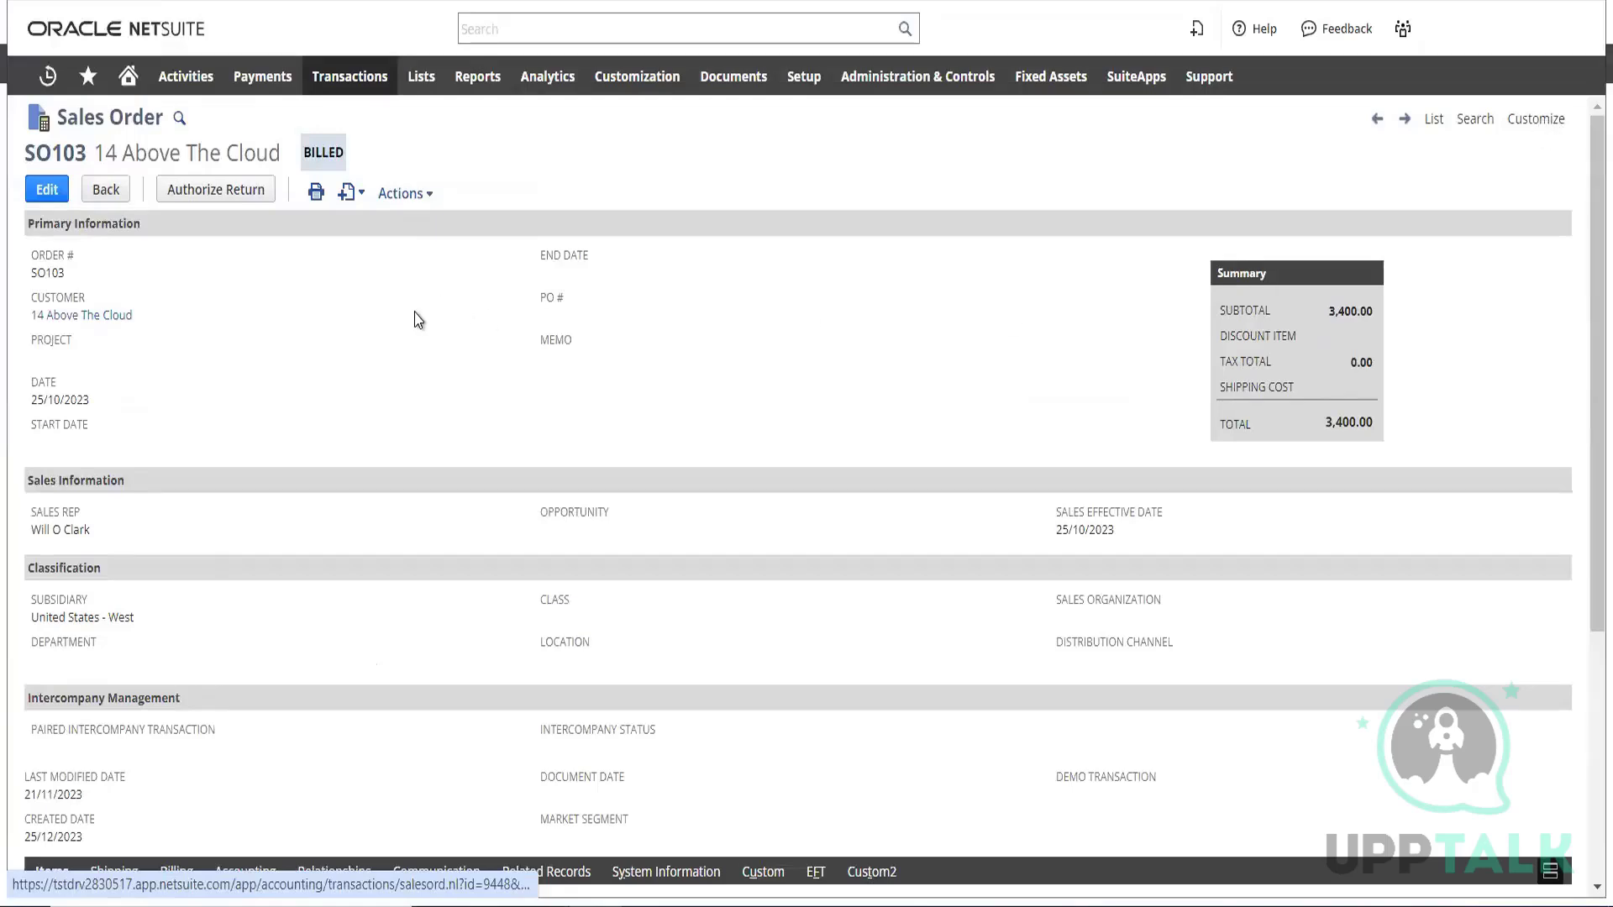
{"action": "scroll", "coordinate": [408, 317], "scroll_direction": "down", "scroll_amount": 2}
{"action": "scroll", "coordinate": [392, 308], "scroll_direction": "down", "scroll_amount": 3}
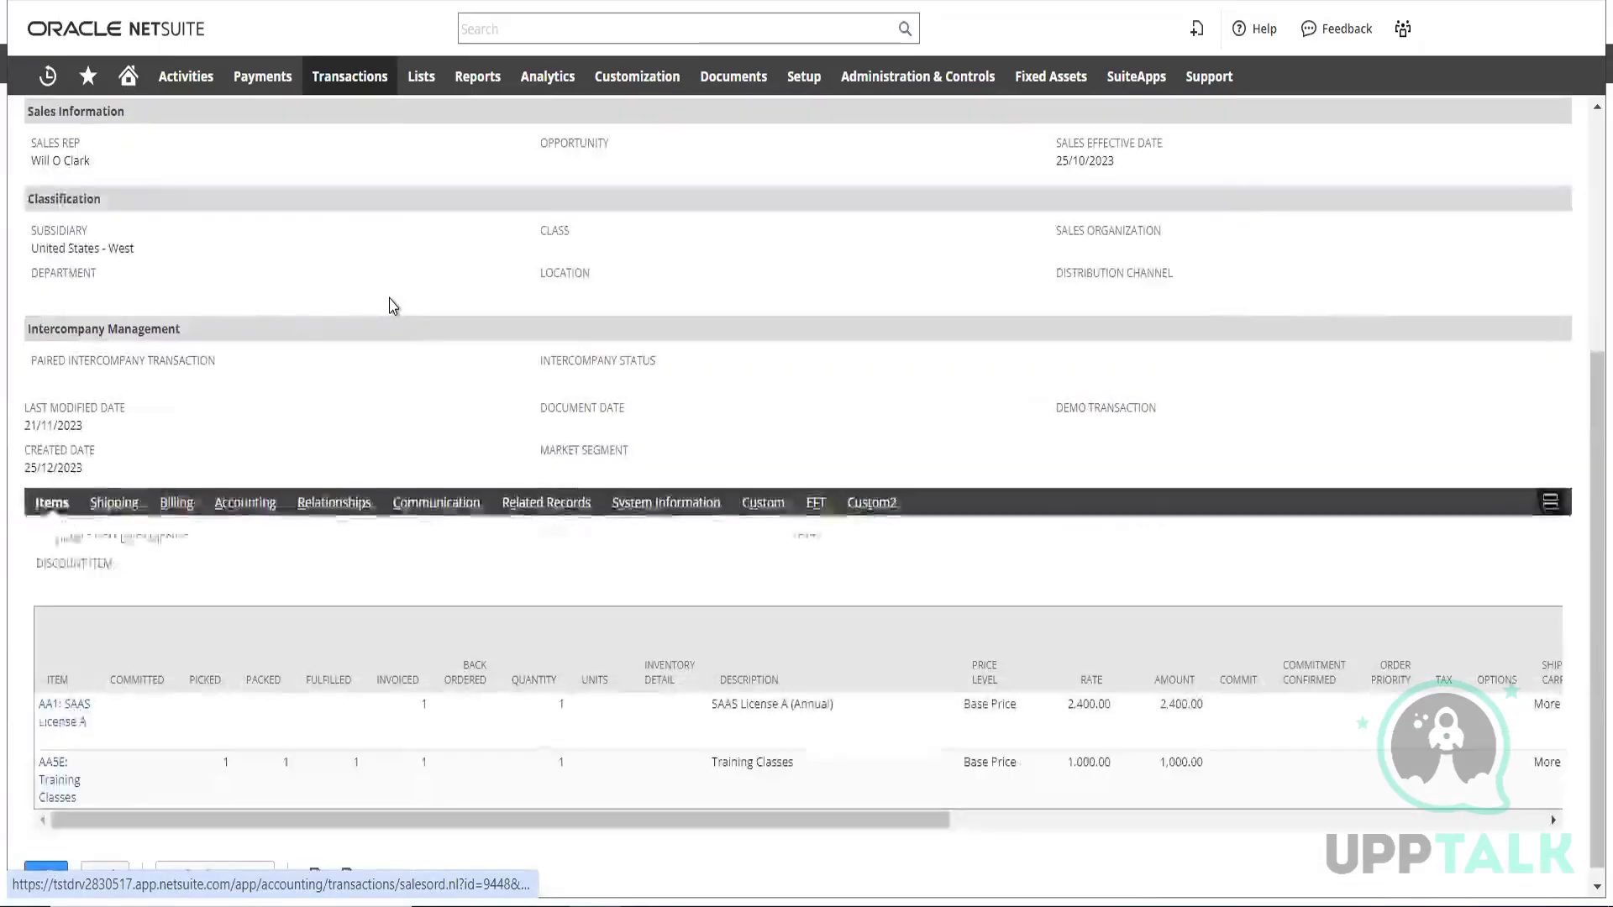
{"action": "scroll", "coordinate": [395, 294], "scroll_direction": "up", "scroll_amount": 5}
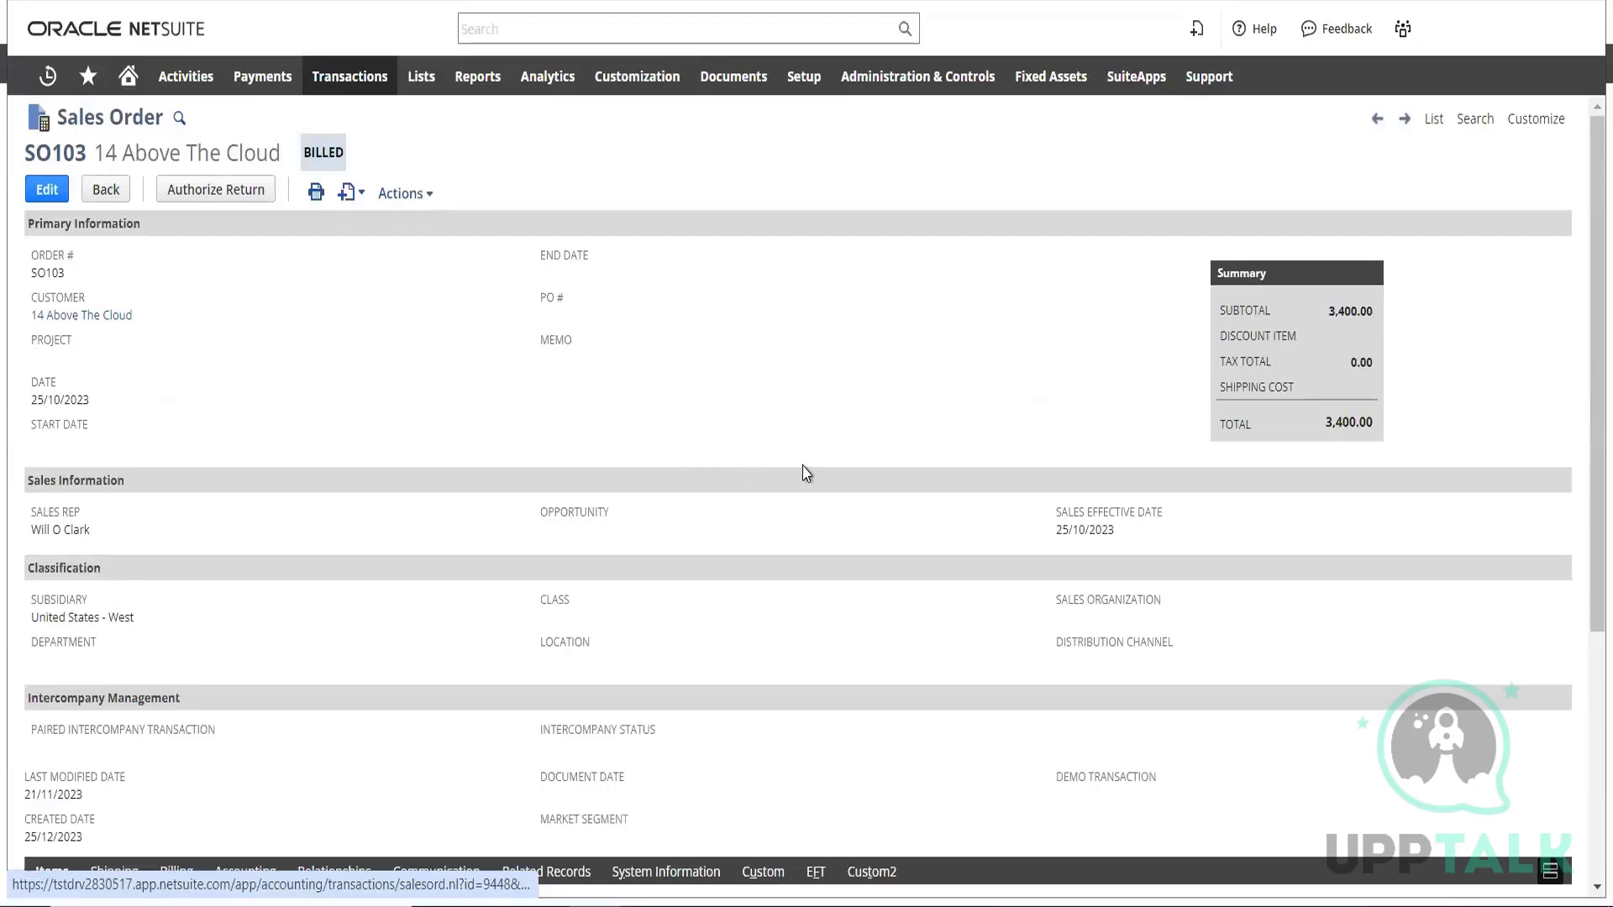
{"action": "scroll", "coordinate": [378, 428], "scroll_direction": "down", "scroll_amount": 3}
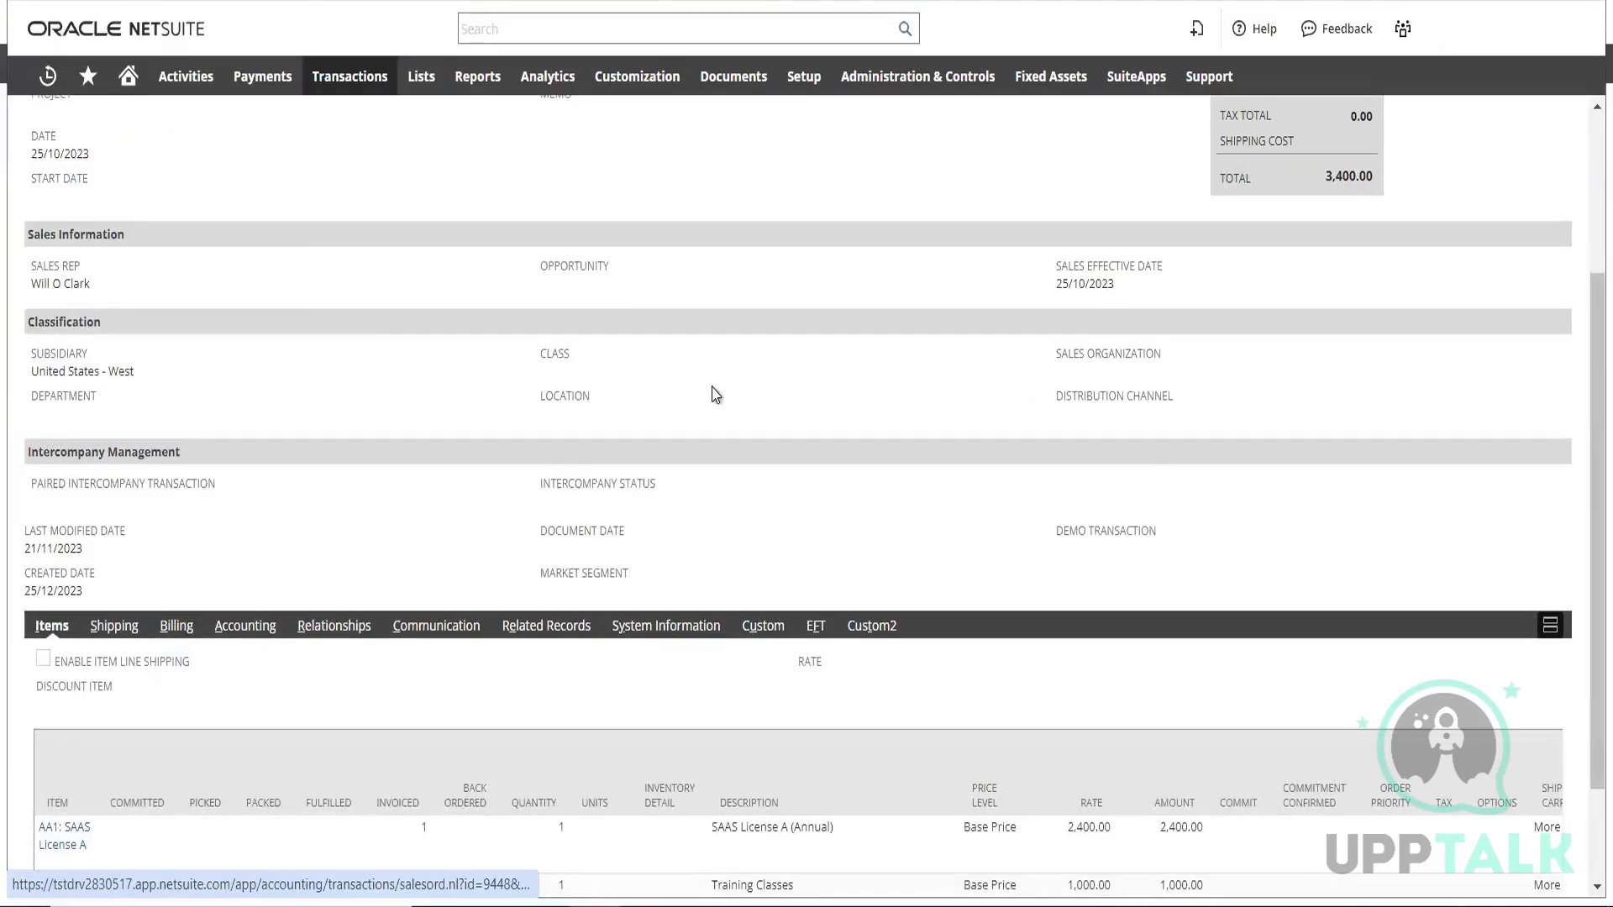
{"action": "scroll", "coordinate": [840, 365], "scroll_direction": "up", "scroll_amount": 3}
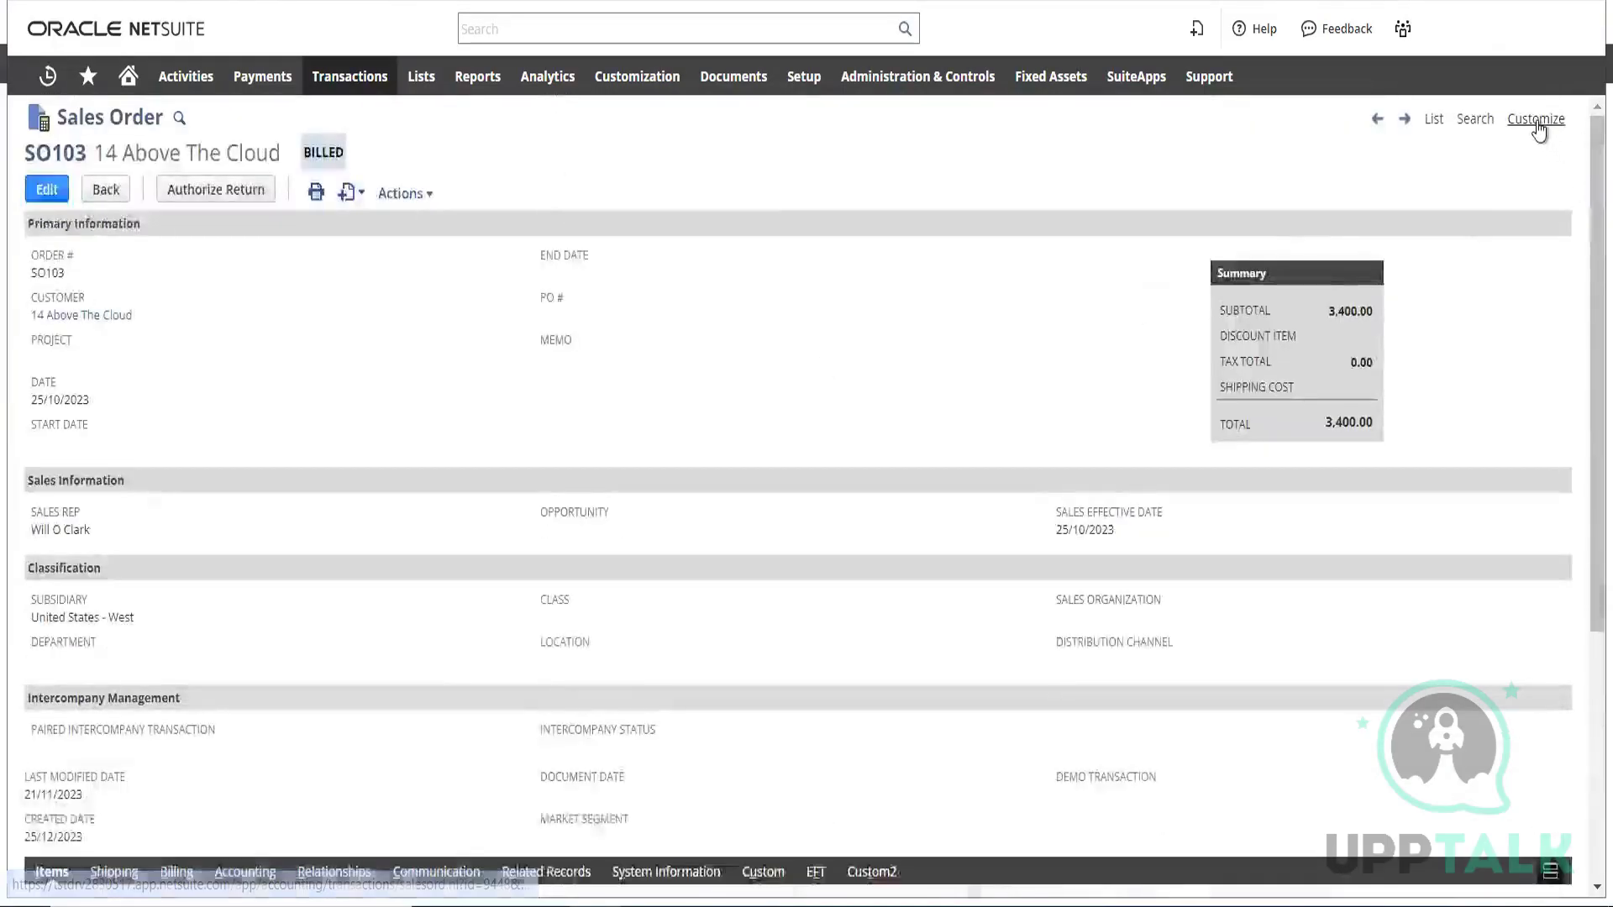
Open the sales order's form for customization and look through its main screen fields
{"action": "mouse_move", "coordinate": [1538, 131]}
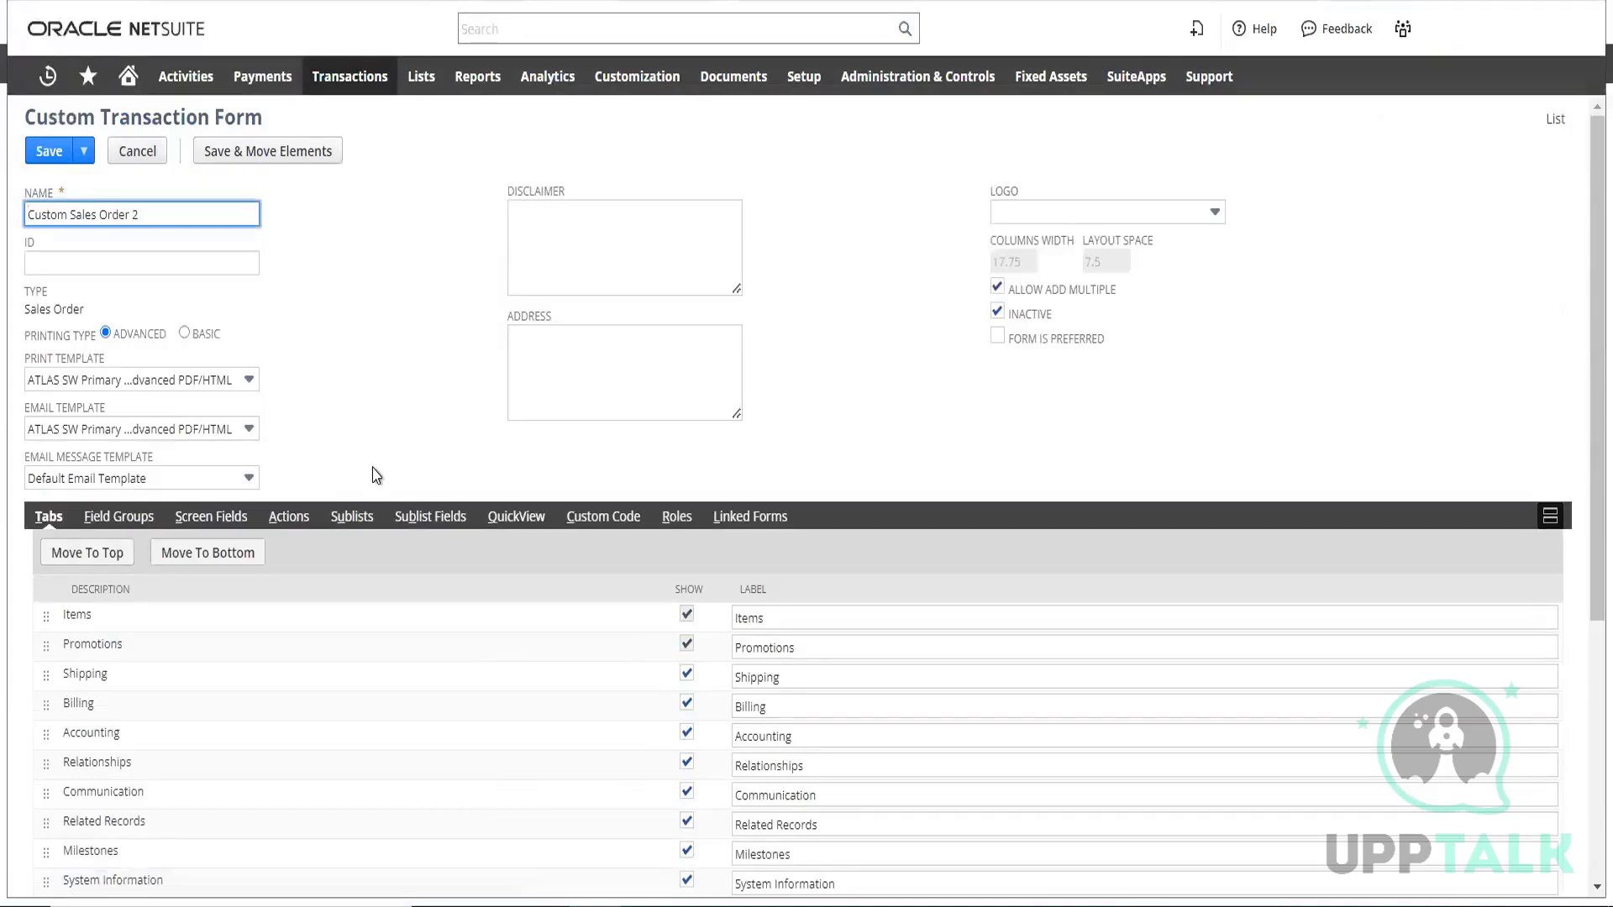
{"action": "scroll", "coordinate": [378, 475], "scroll_direction": "down", "scroll_amount": 3}
{"action": "left_click", "coordinate": [219, 283]}
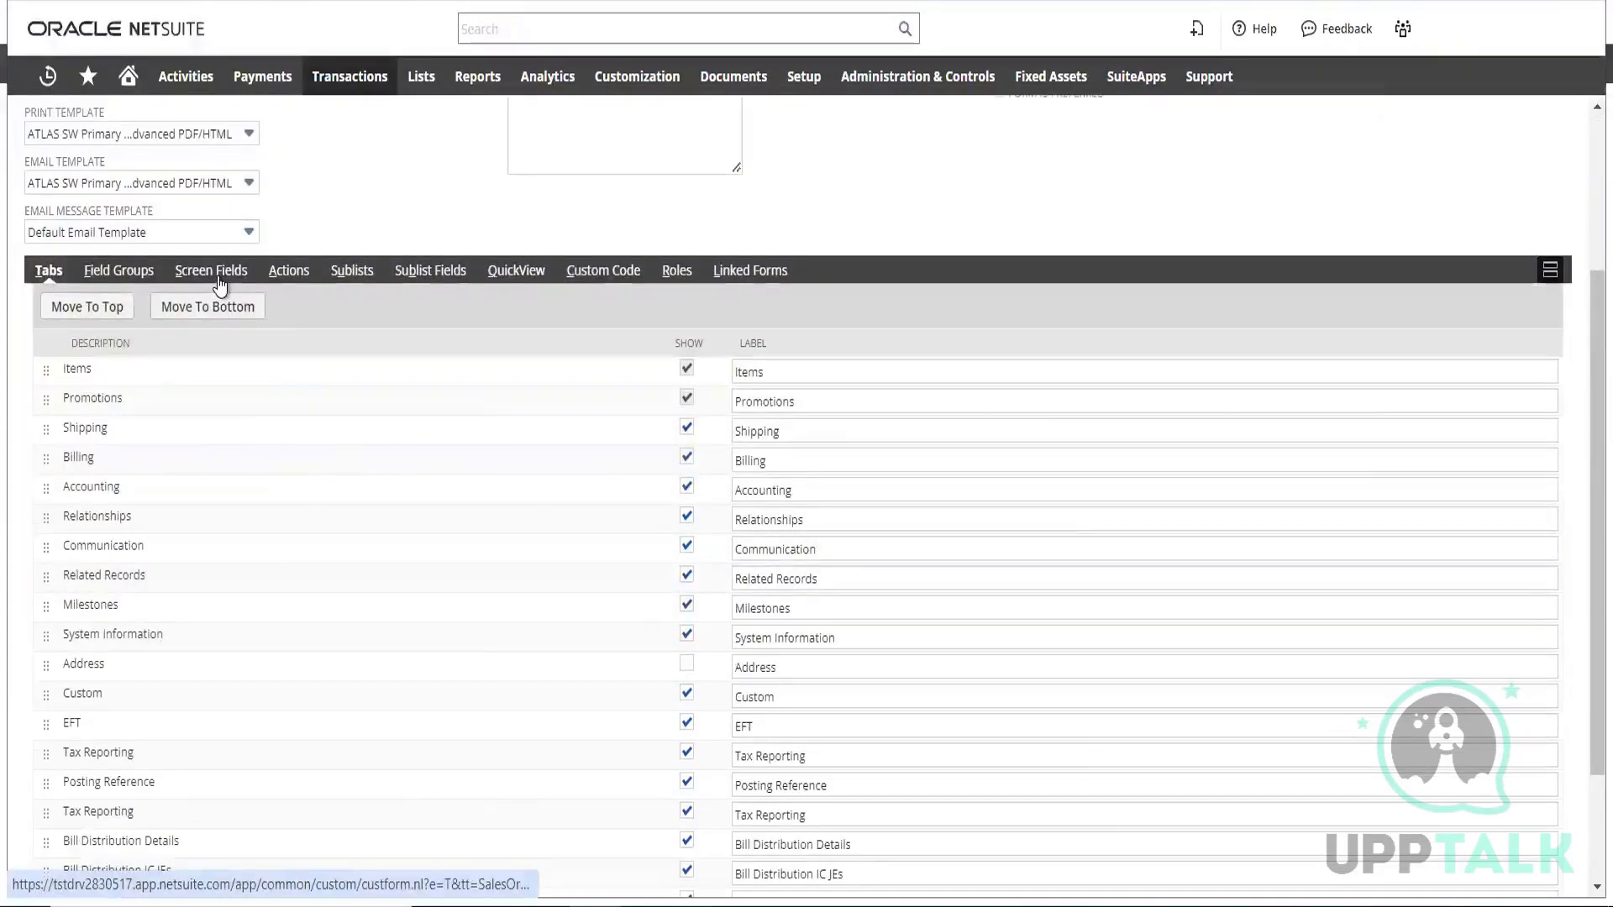
{"action": "scroll", "coordinate": [655, 496], "scroll_direction": "down", "scroll_amount": 20}
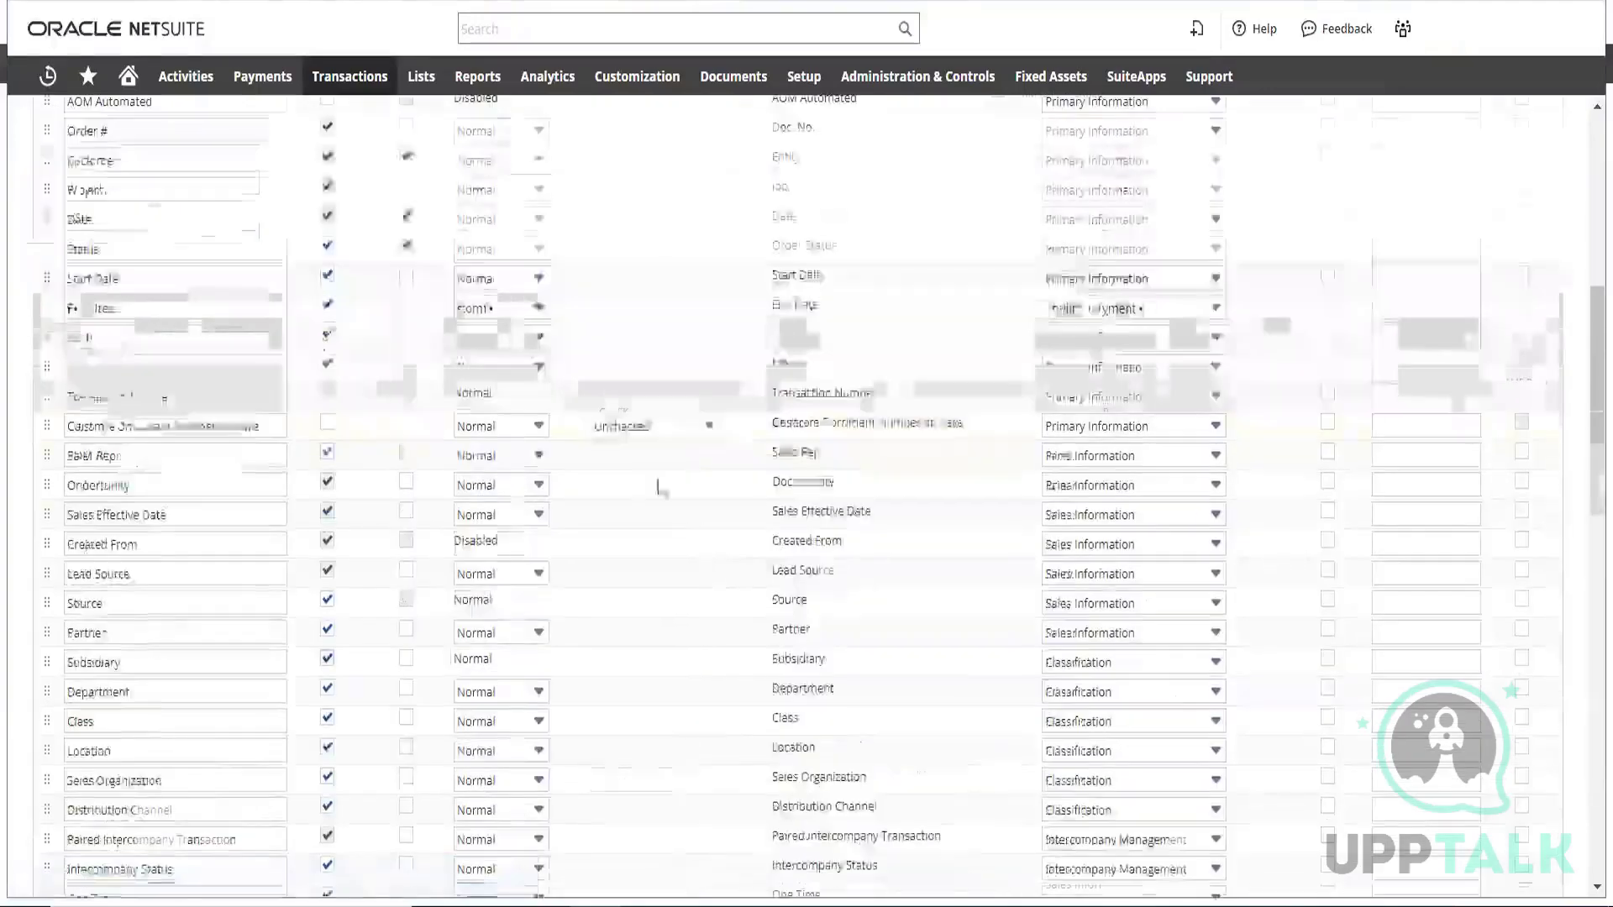
{"action": "scroll", "coordinate": [618, 525], "scroll_direction": "up", "scroll_amount": 15}
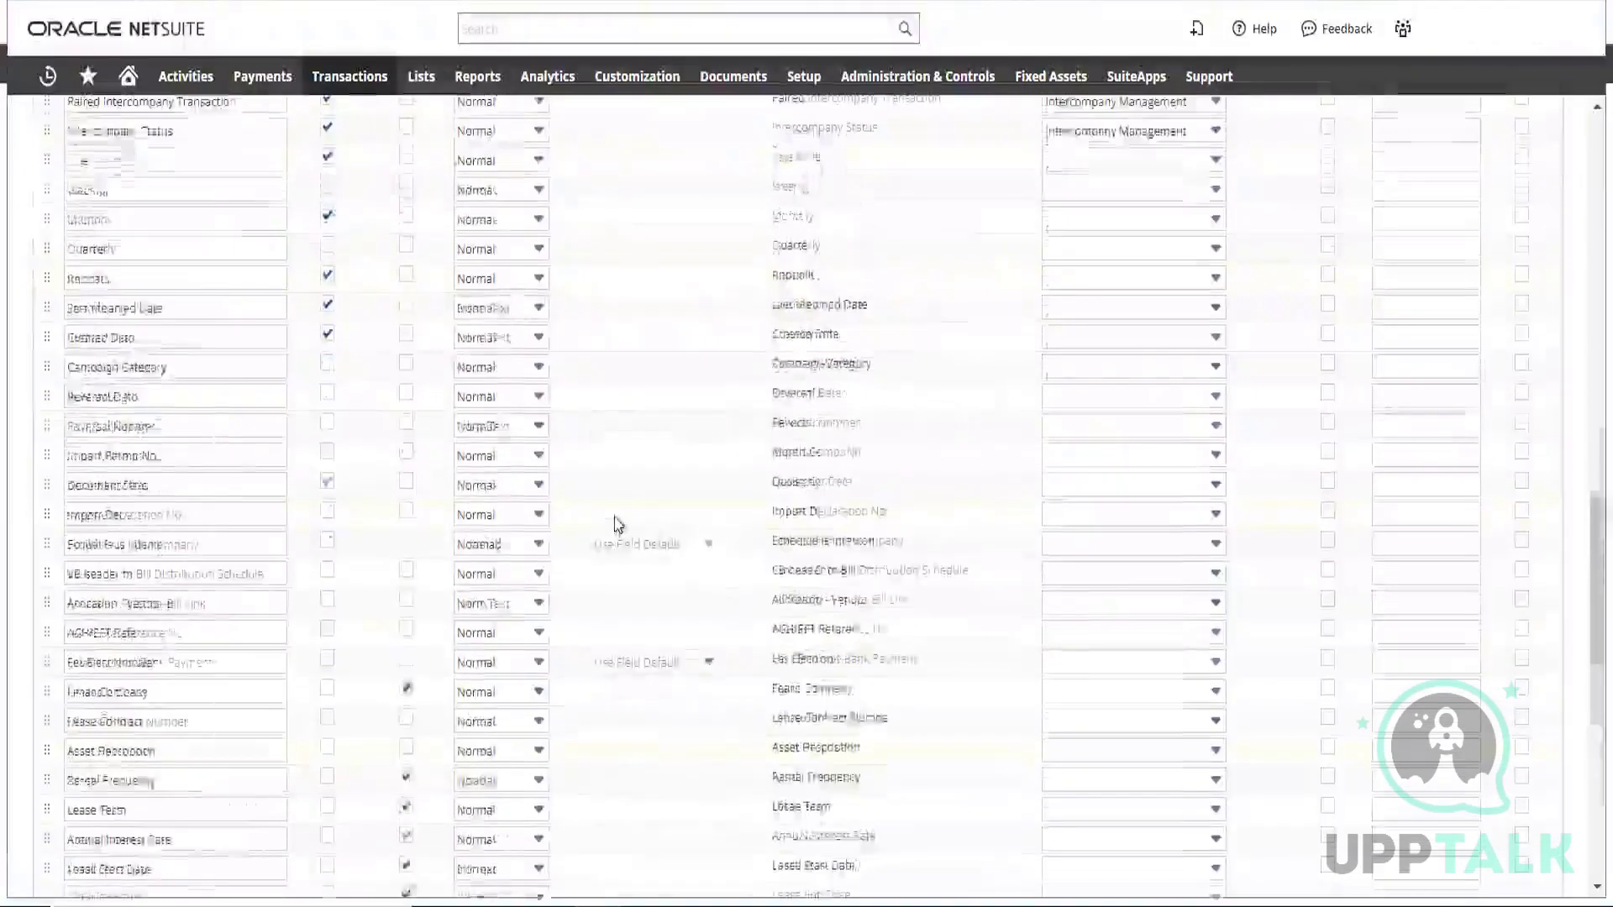
{"action": "scroll", "coordinate": [577, 391], "scroll_direction": "up", "scroll_amount": 3}
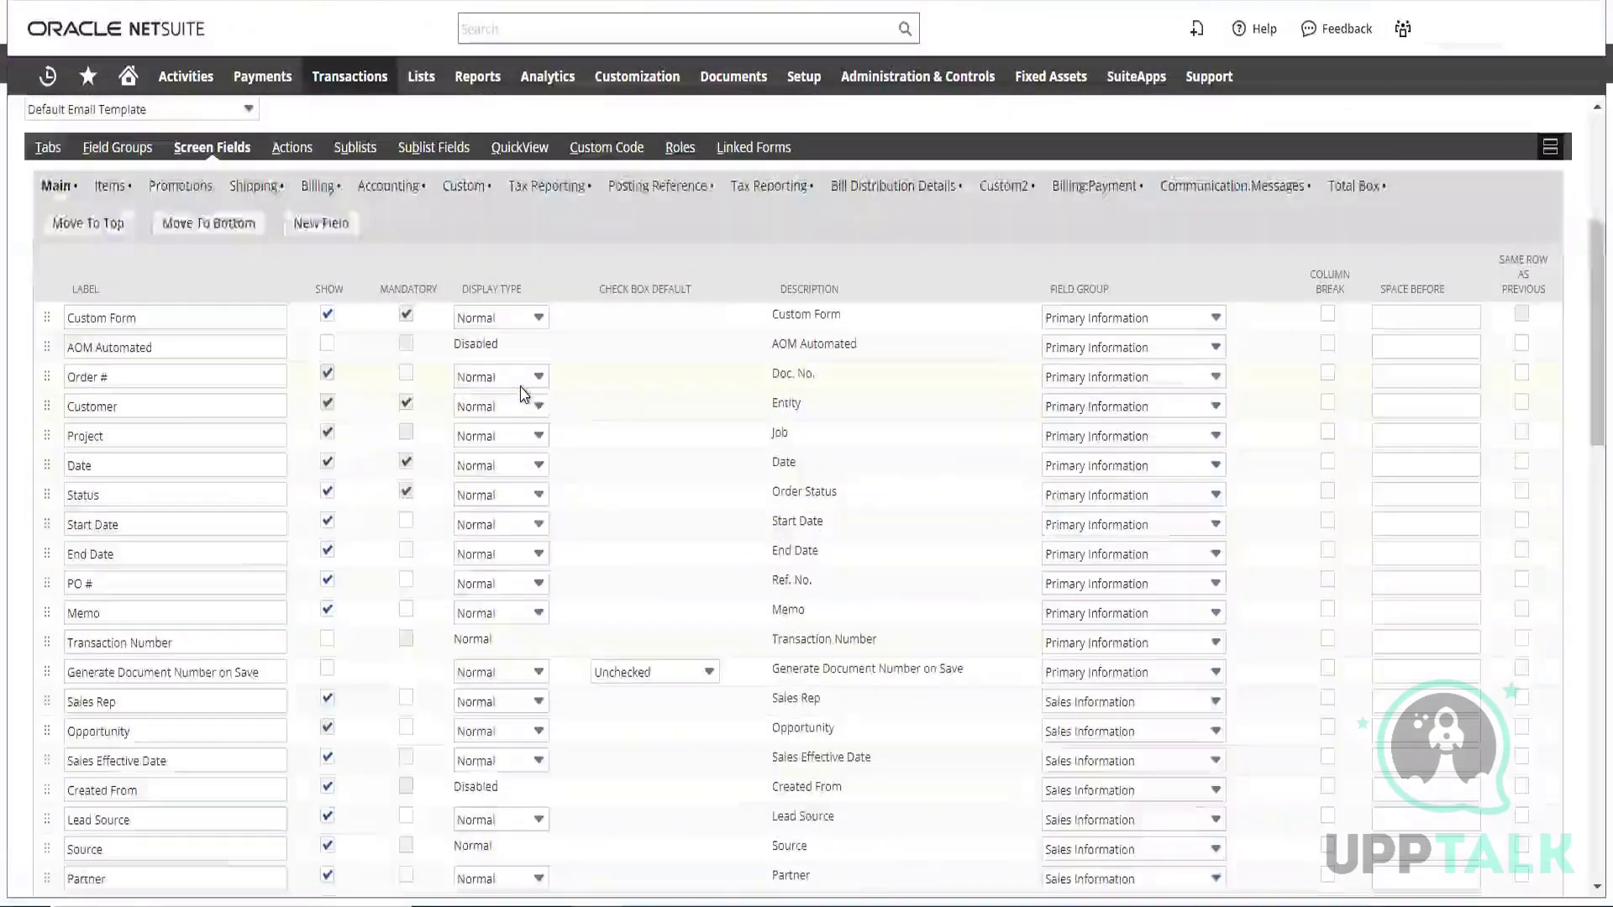
Examine the display type options for the Order # and demo transaction fields without changing either one
{"action": "left_click", "coordinate": [529, 379]}
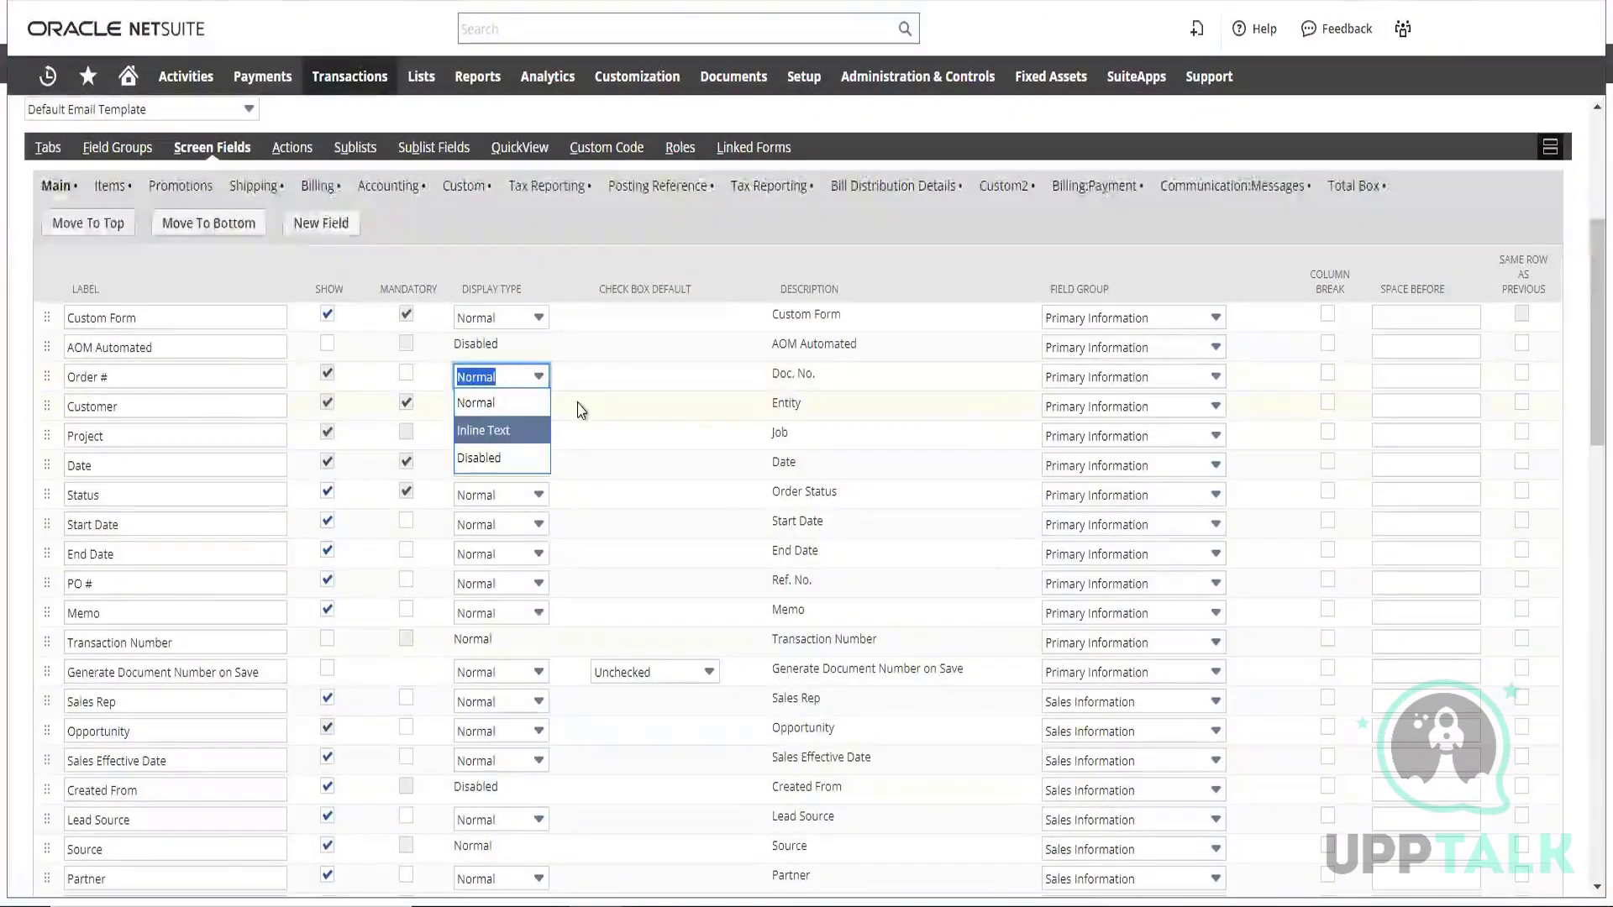
{"action": "key", "text": "Down"}
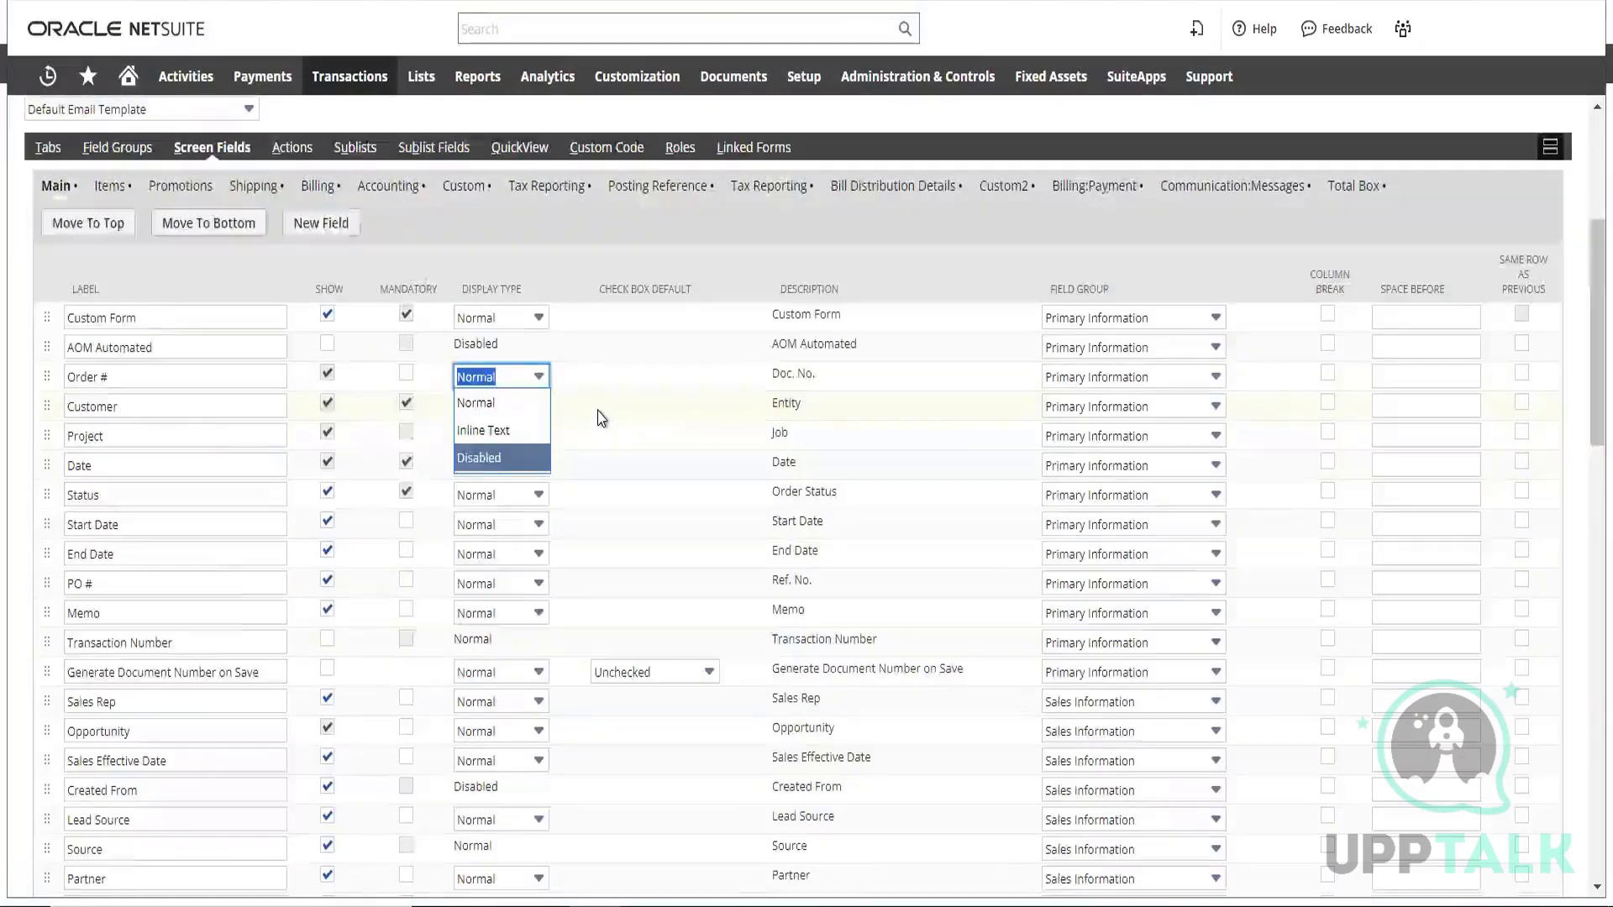
{"action": "scroll", "coordinate": [598, 418], "scroll_direction": "down", "scroll_amount": 5}
{"action": "scroll", "coordinate": [598, 418], "scroll_direction": "down", "scroll_amount": 15}
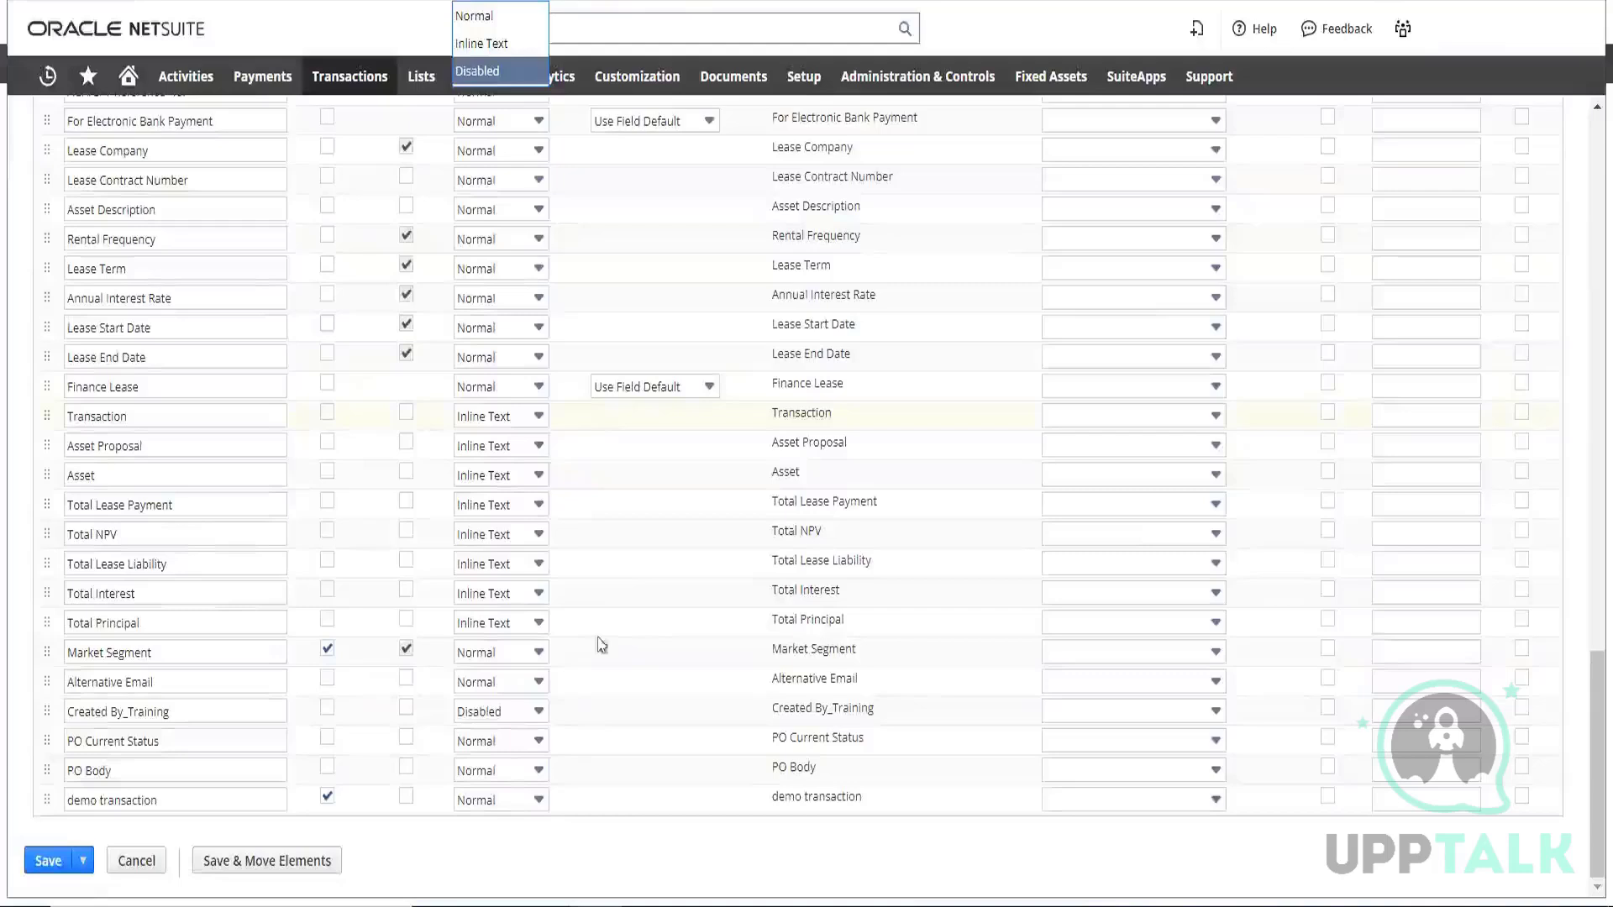
{"action": "left_click", "coordinate": [538, 800]}
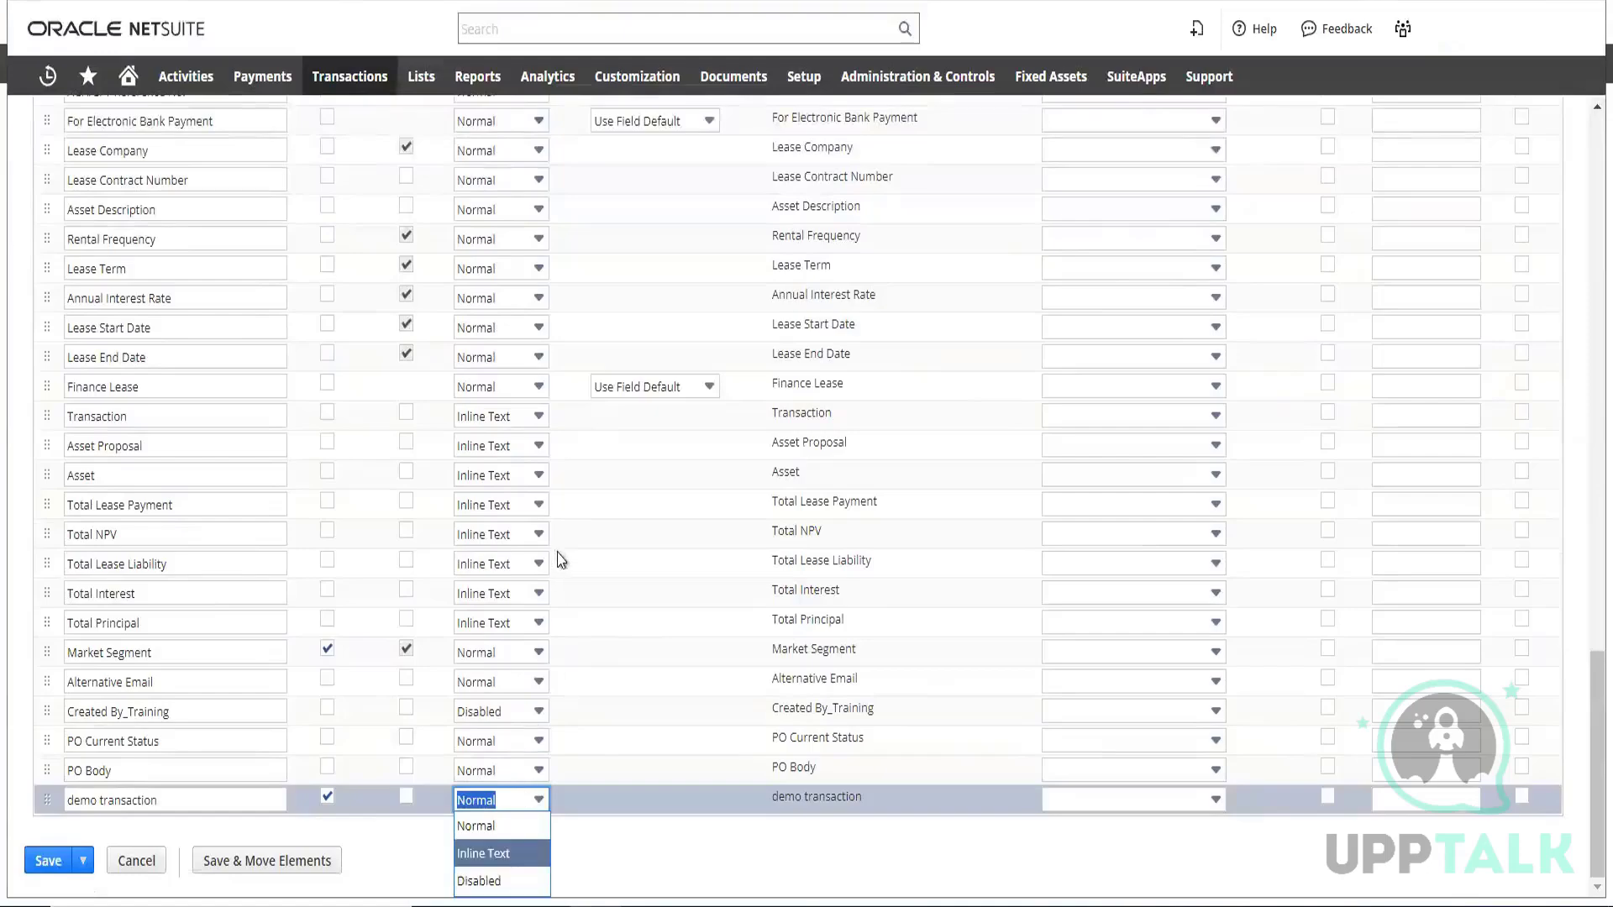
{"action": "scroll", "coordinate": [602, 441], "scroll_direction": "up", "scroll_amount": 10}
{"action": "scroll", "coordinate": [602, 441], "scroll_direction": "up", "scroll_amount": 10}
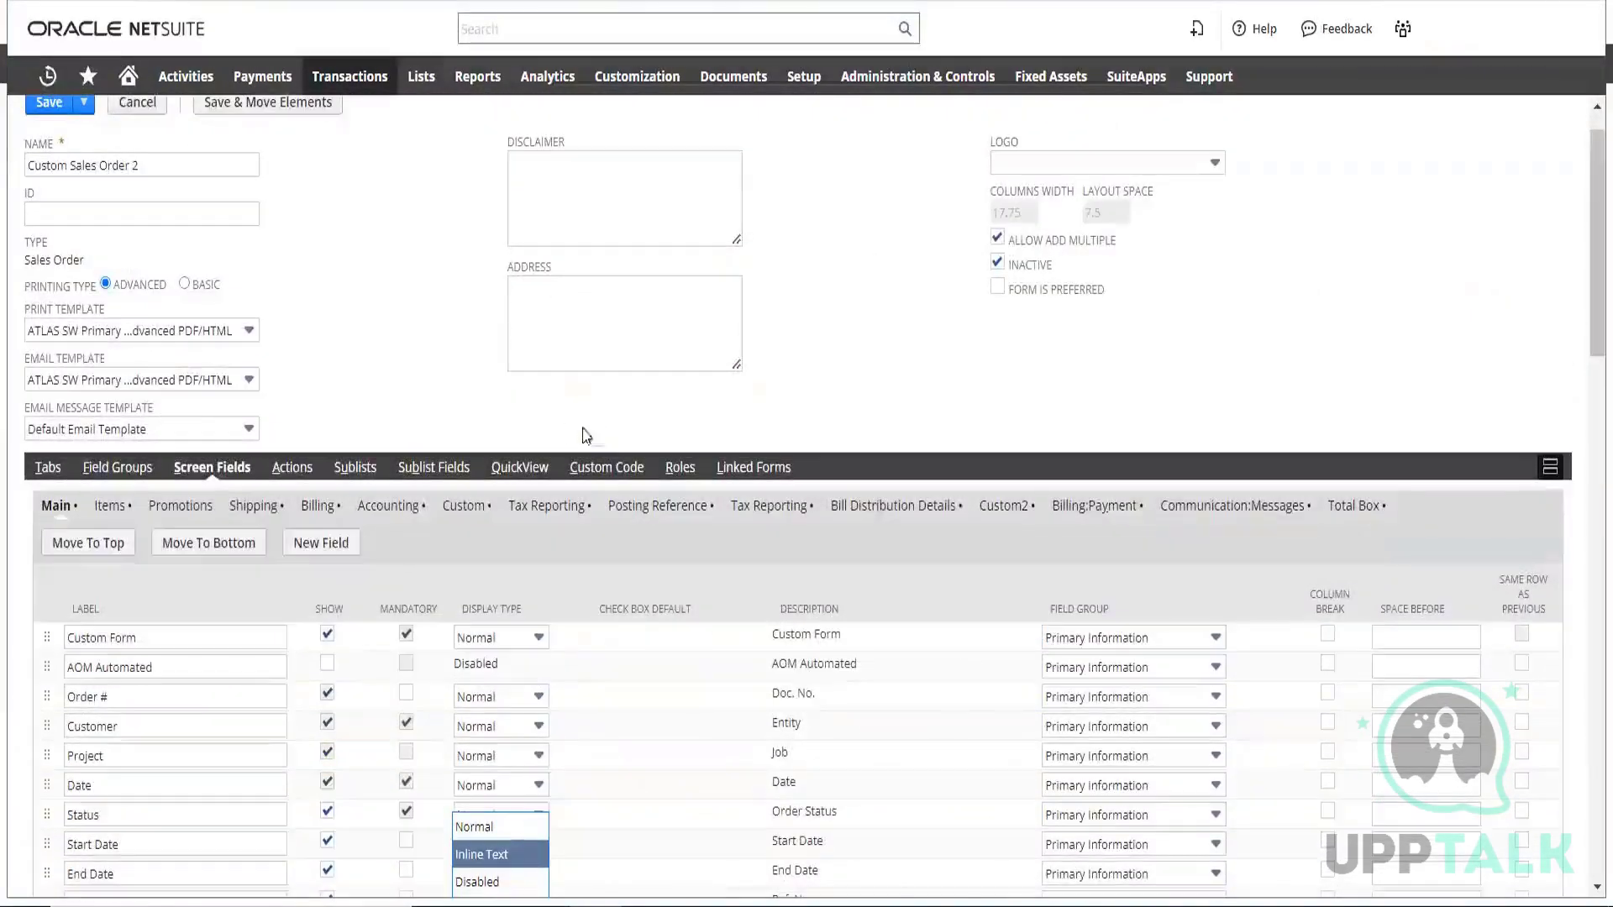
{"action": "left_click", "coordinate": [437, 360]}
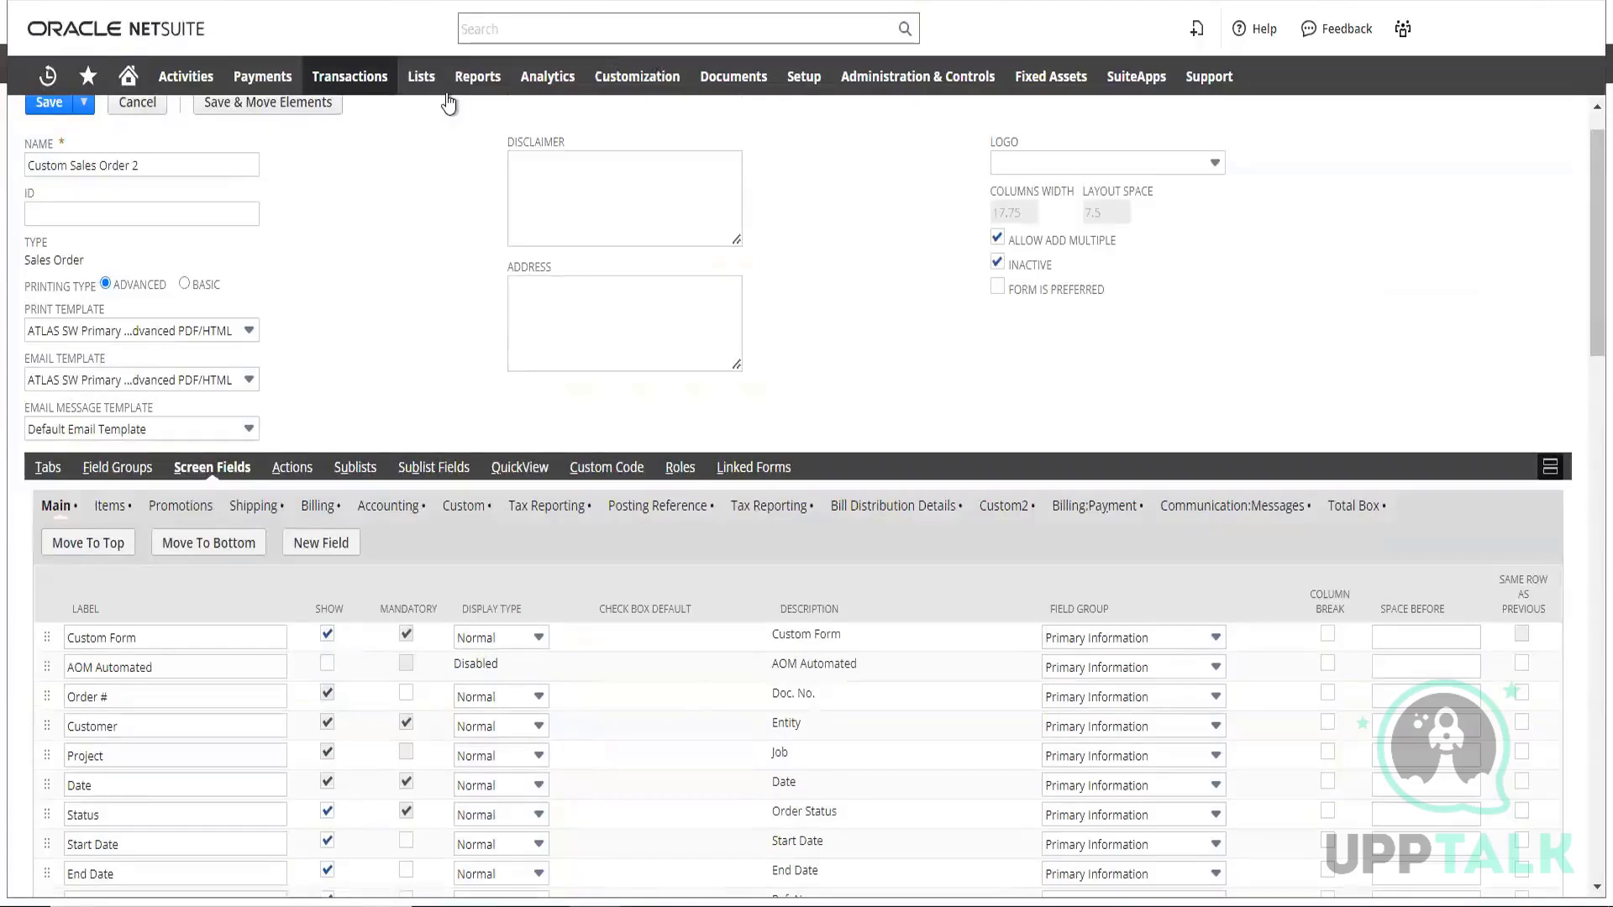
Open the Import Assistant for importing CSV records
{"action": "mouse_move", "coordinate": [422, 77]}
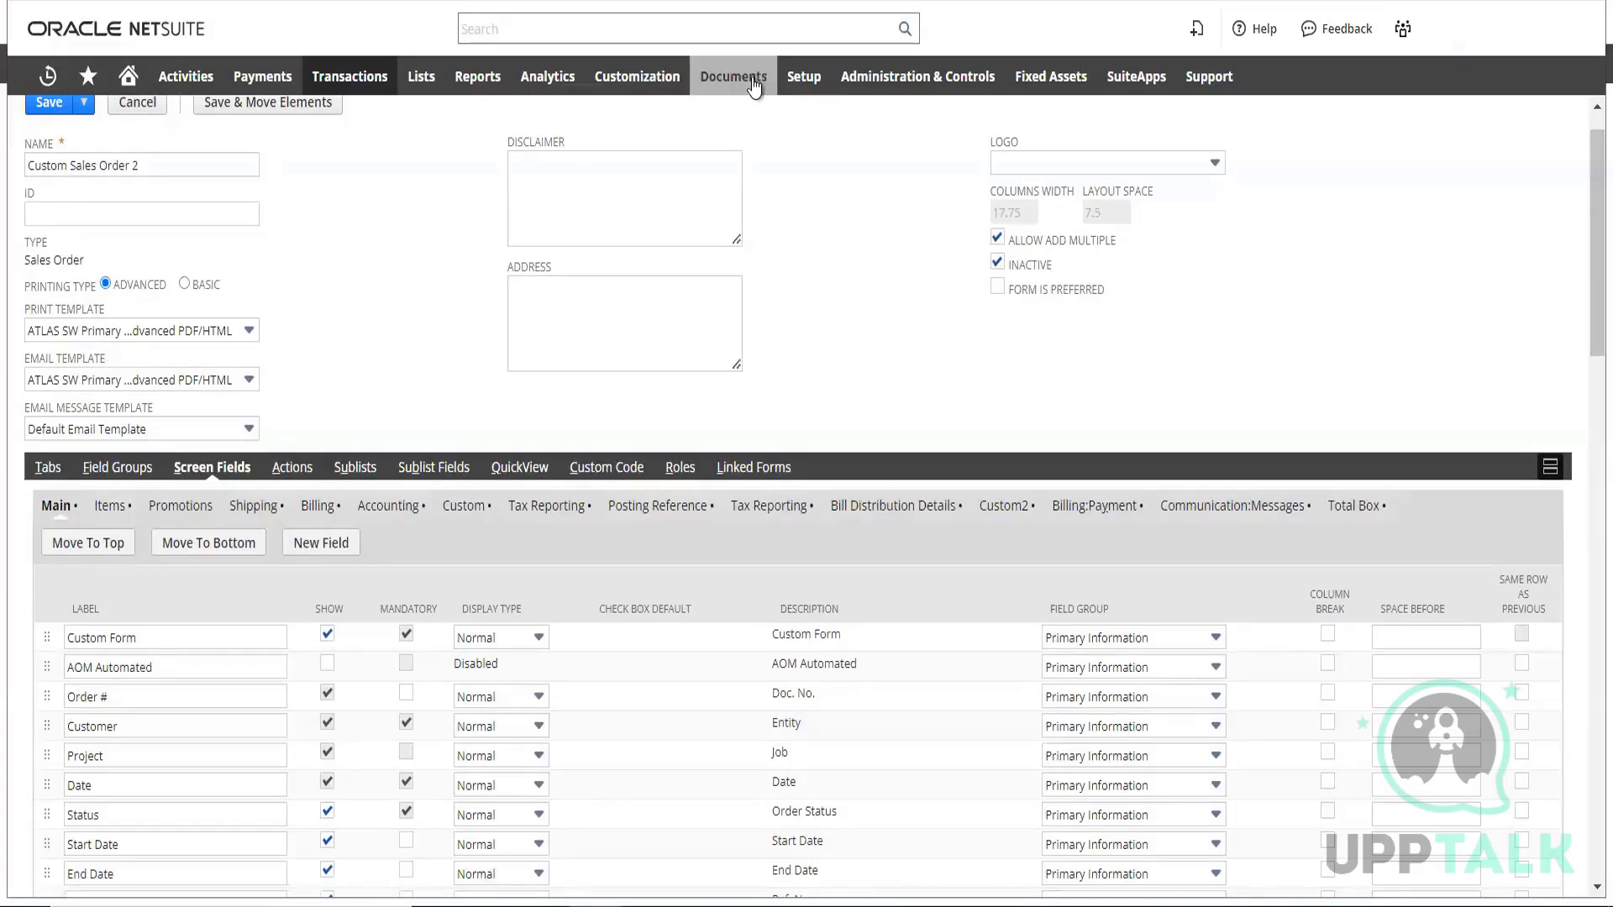
{"action": "mouse_move", "coordinate": [734, 84]}
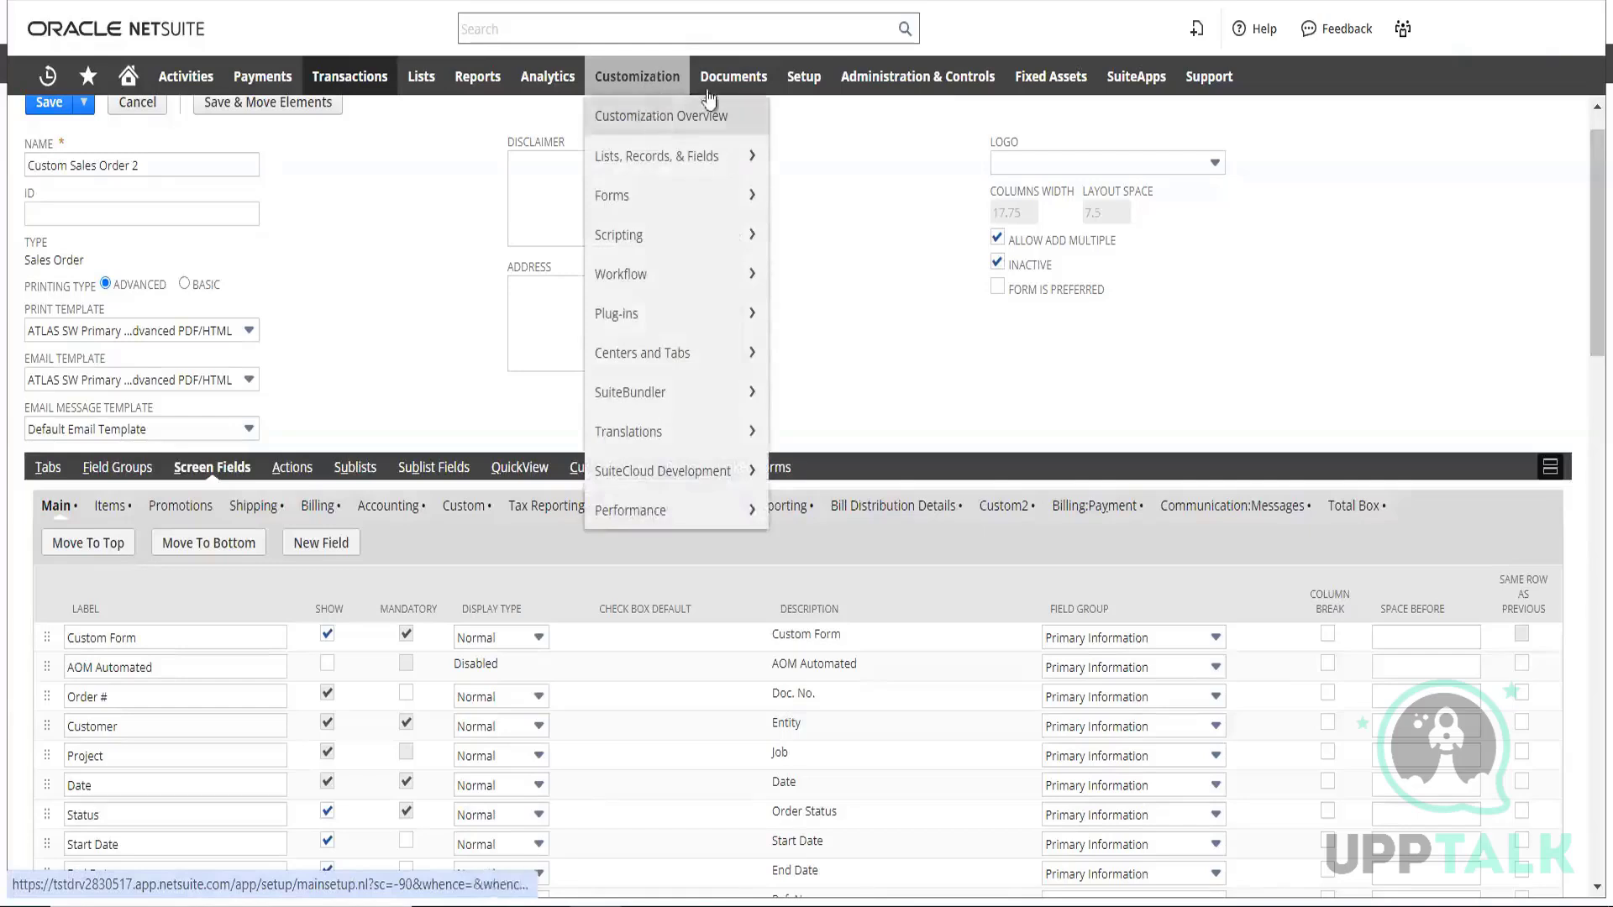
{"action": "mouse_move", "coordinate": [814, 80]}
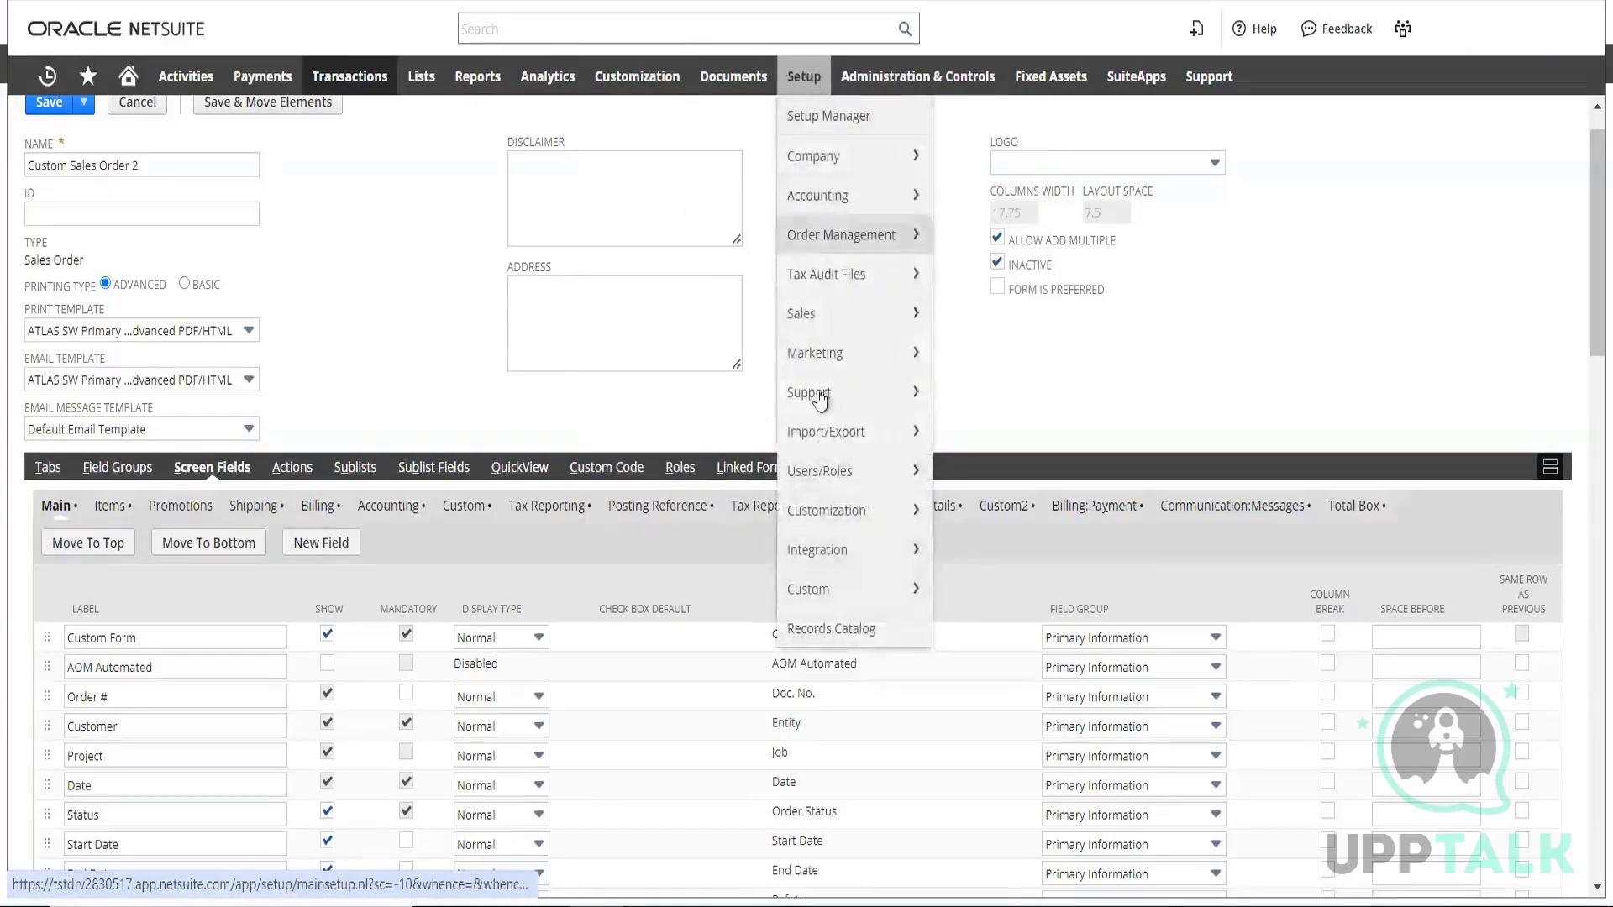
{"action": "mouse_move", "coordinate": [828, 451]}
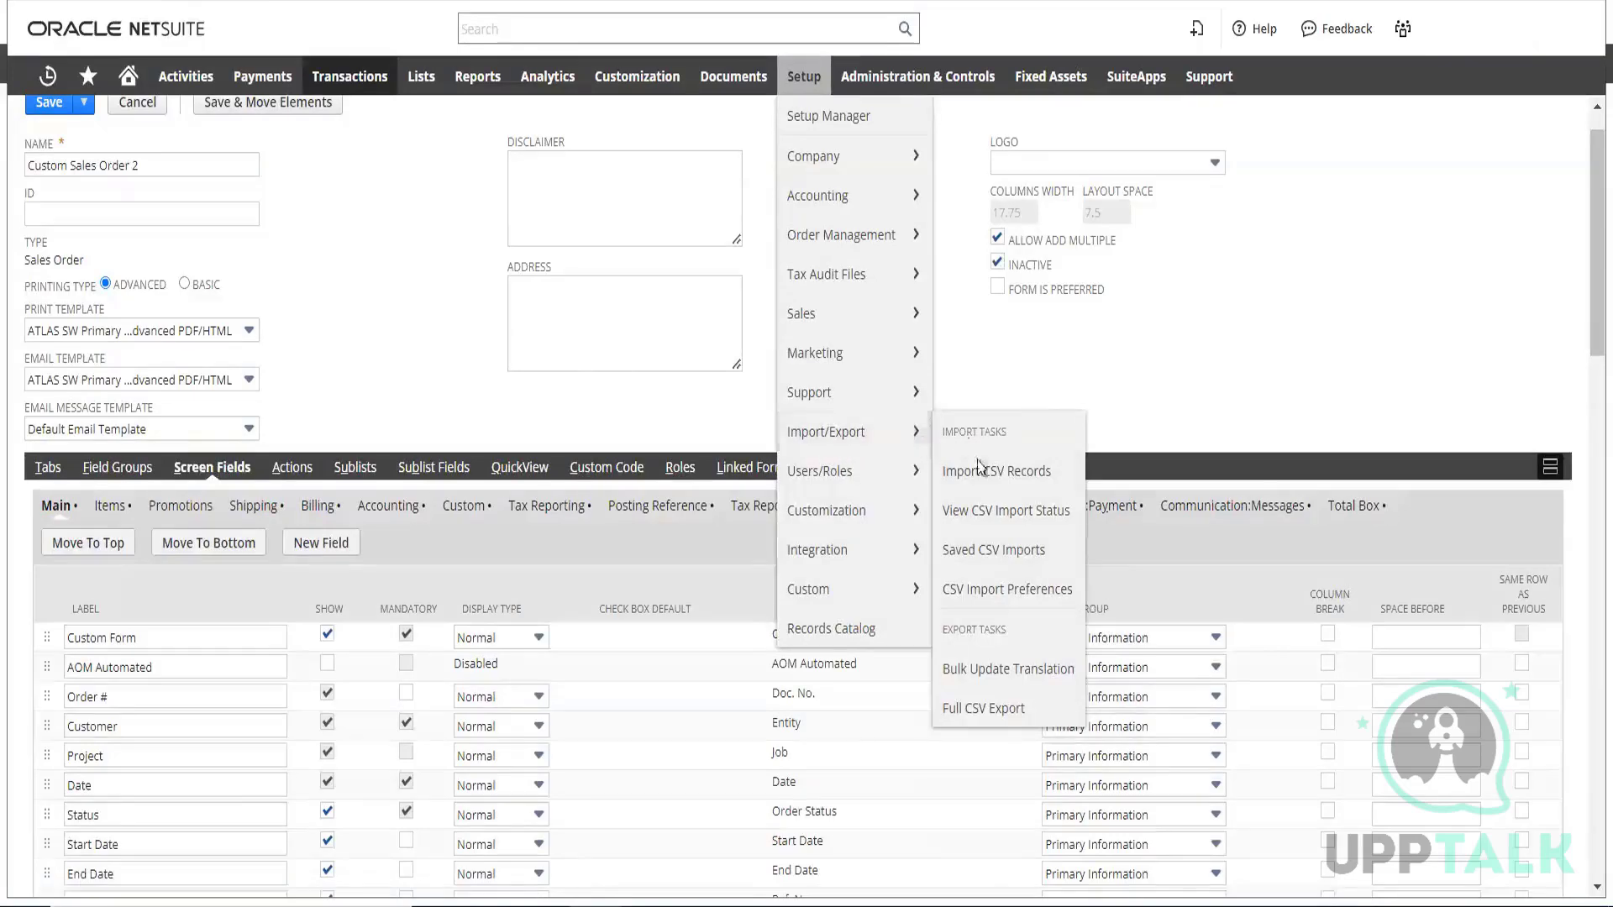
{"action": "left_click", "coordinate": [966, 493]}
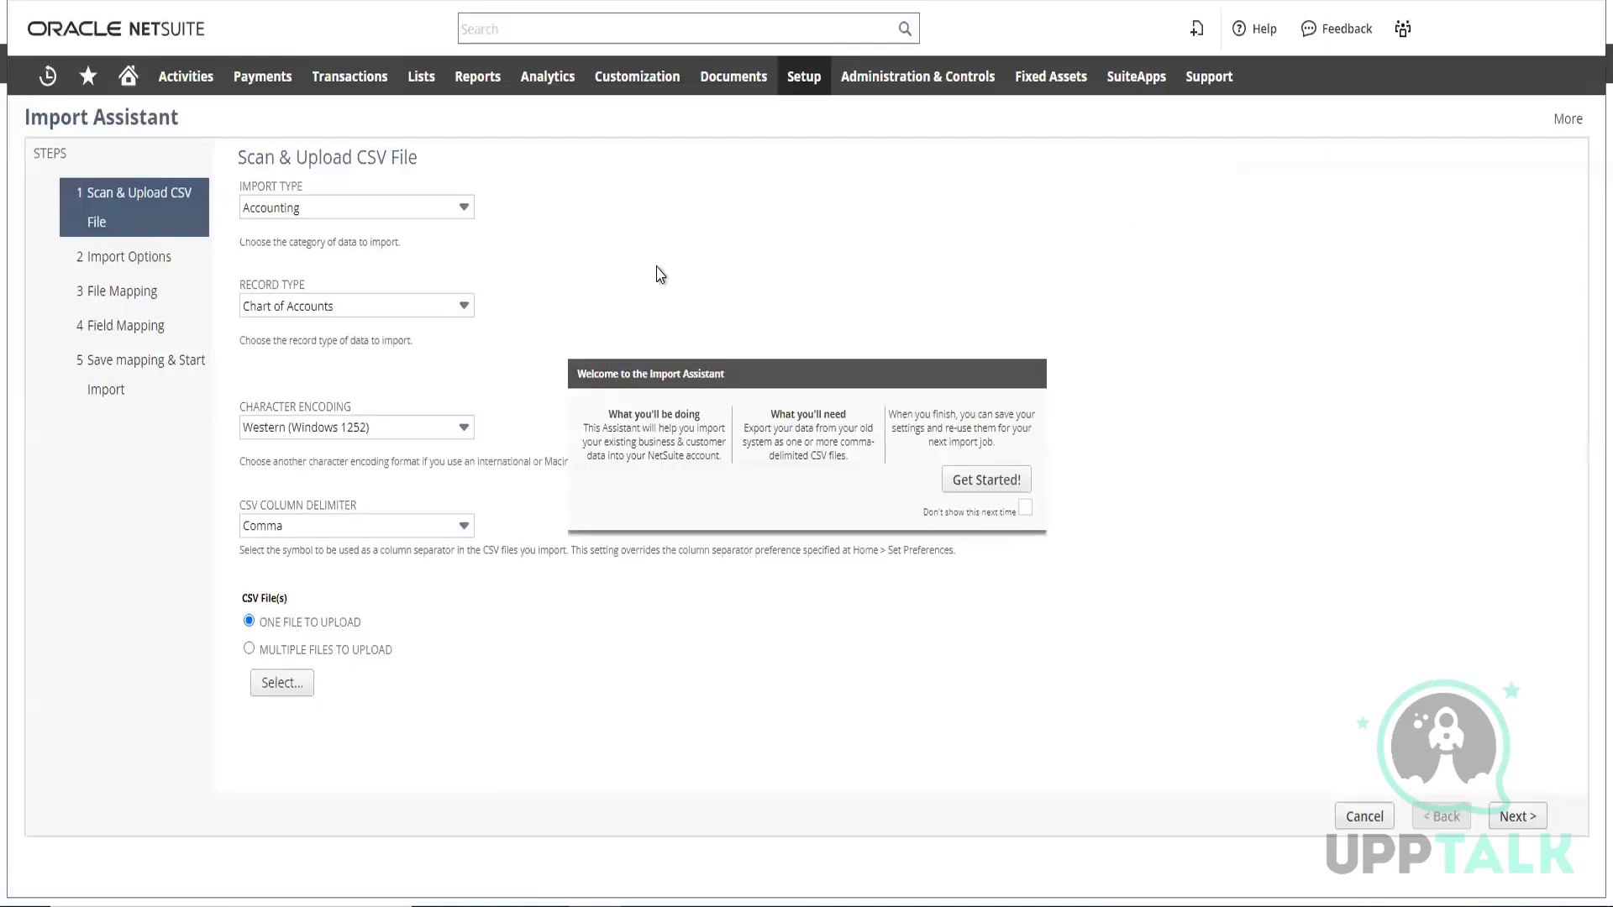
Look through the import types and set the import type to Transactions
{"action": "left_click", "coordinate": [446, 217]}
{"action": "scroll", "coordinate": [468, 403], "scroll_direction": "down", "scroll_amount": 1}
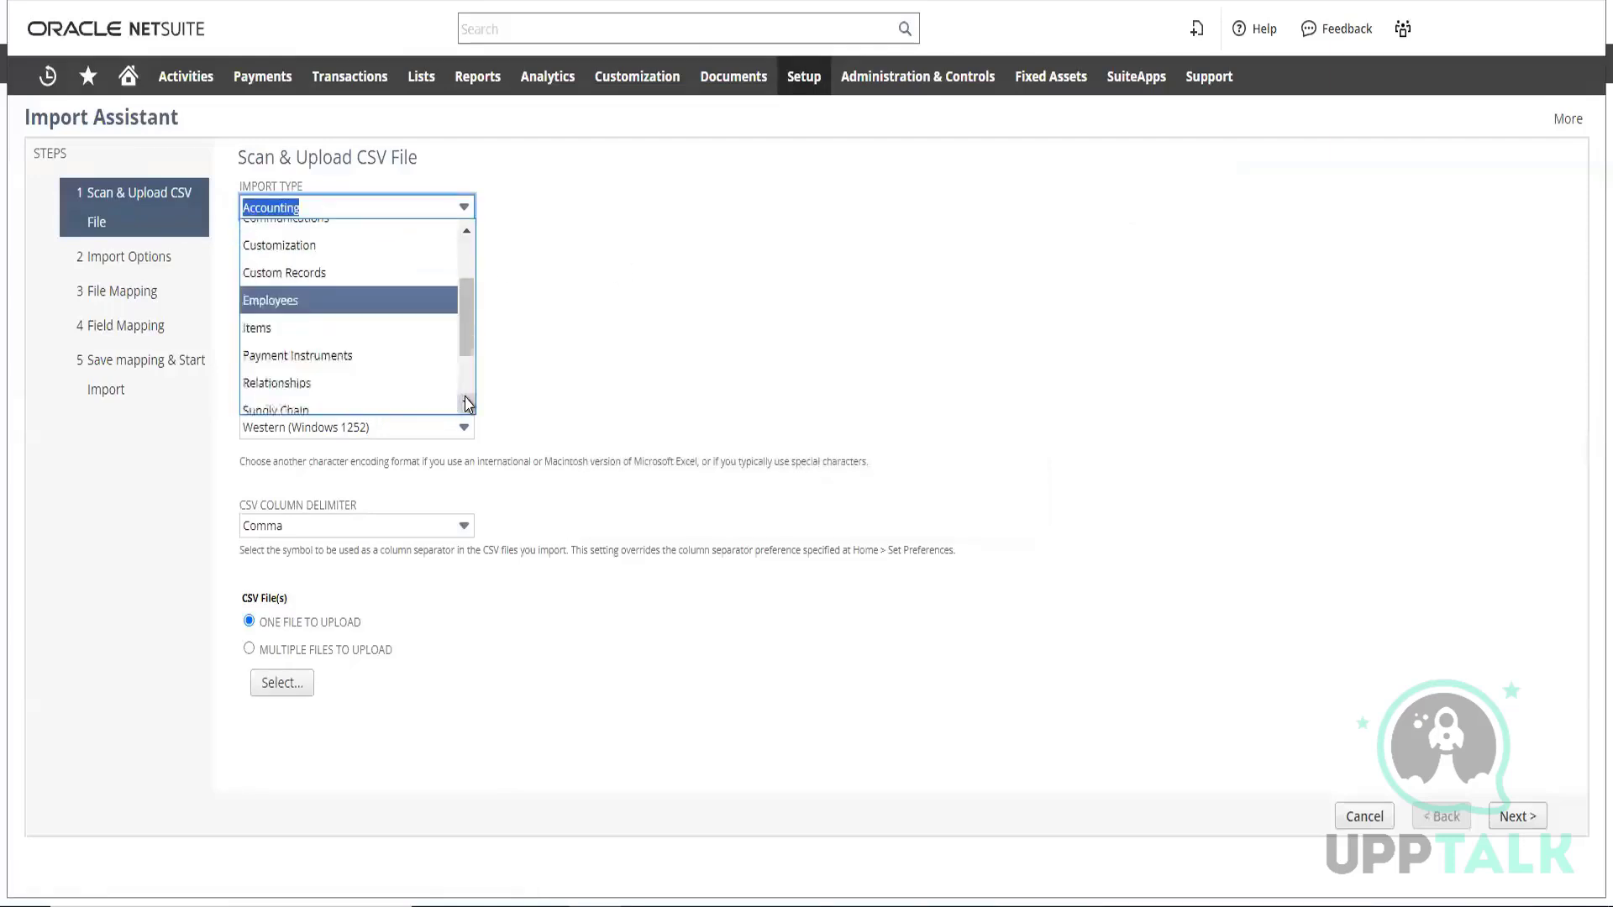
{"action": "scroll", "coordinate": [468, 404], "scroll_direction": "down", "scroll_amount": 3}
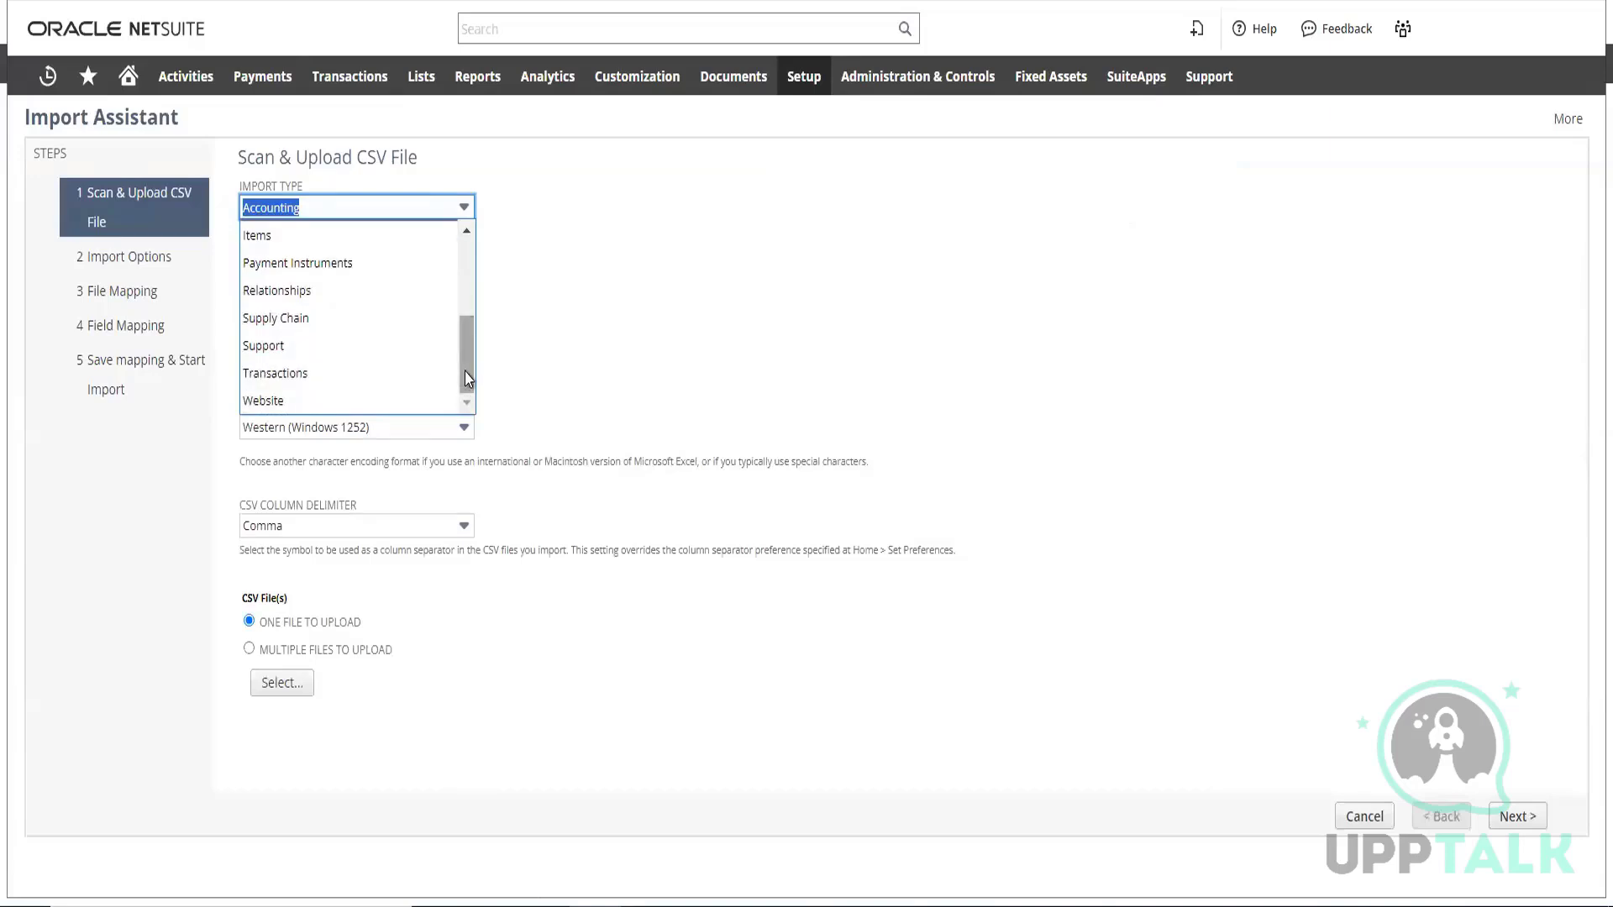
{"action": "scroll", "coordinate": [462, 329], "scroll_direction": "up", "scroll_amount": 4}
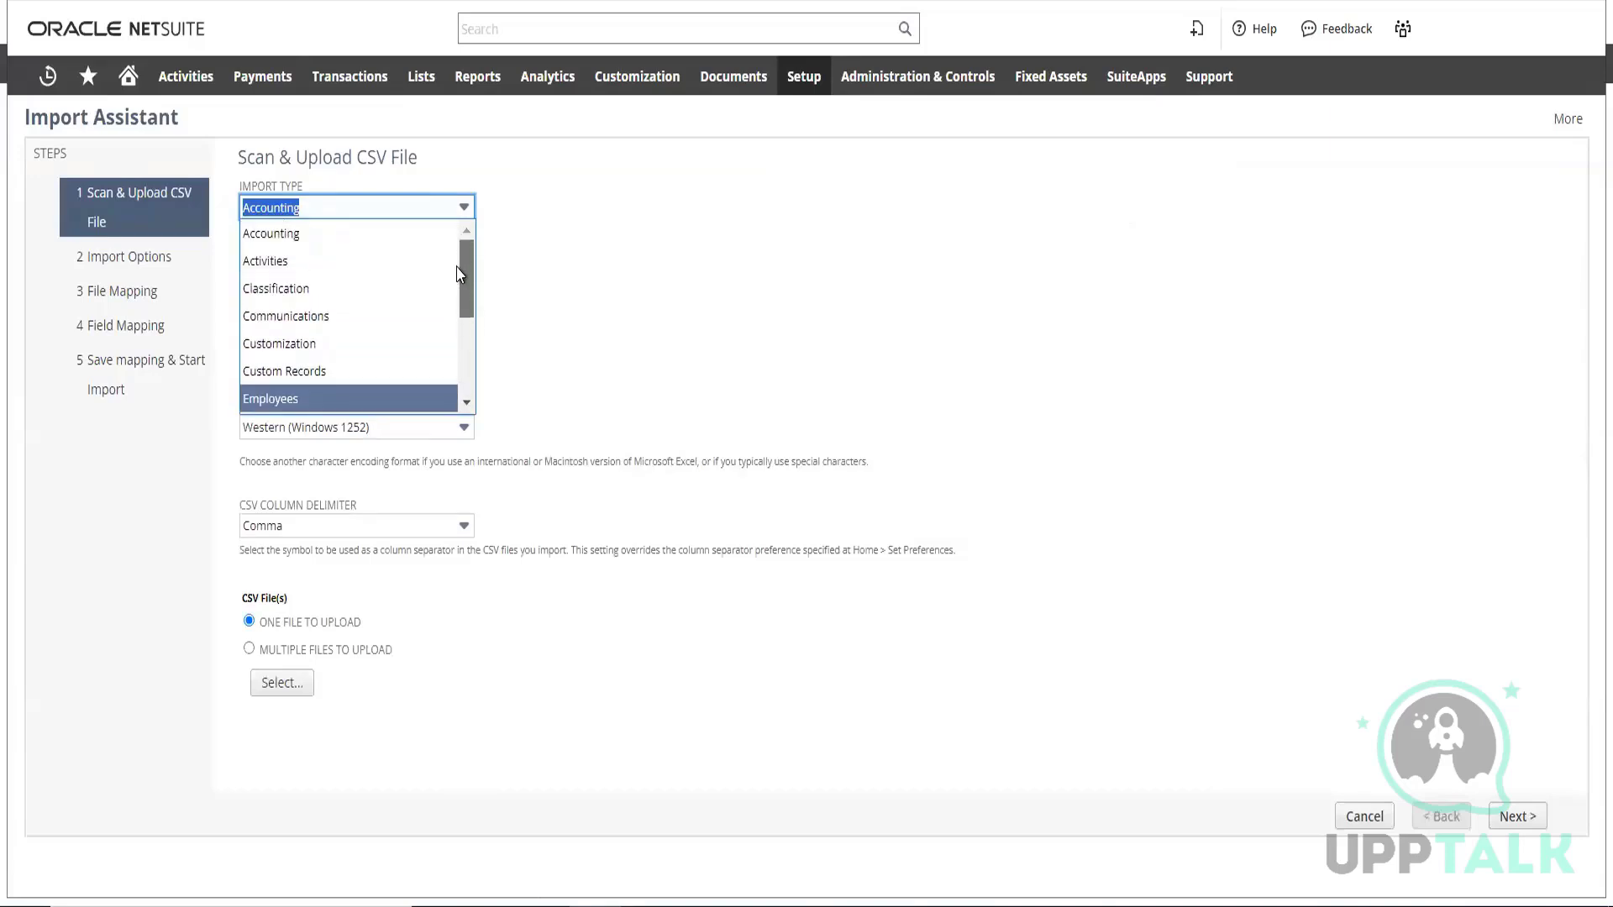
{"action": "scroll", "coordinate": [467, 328], "scroll_direction": "down", "scroll_amount": 2}
{"action": "left_click_drag", "start_coordinate": [468, 341], "coordinate": [467, 404]}
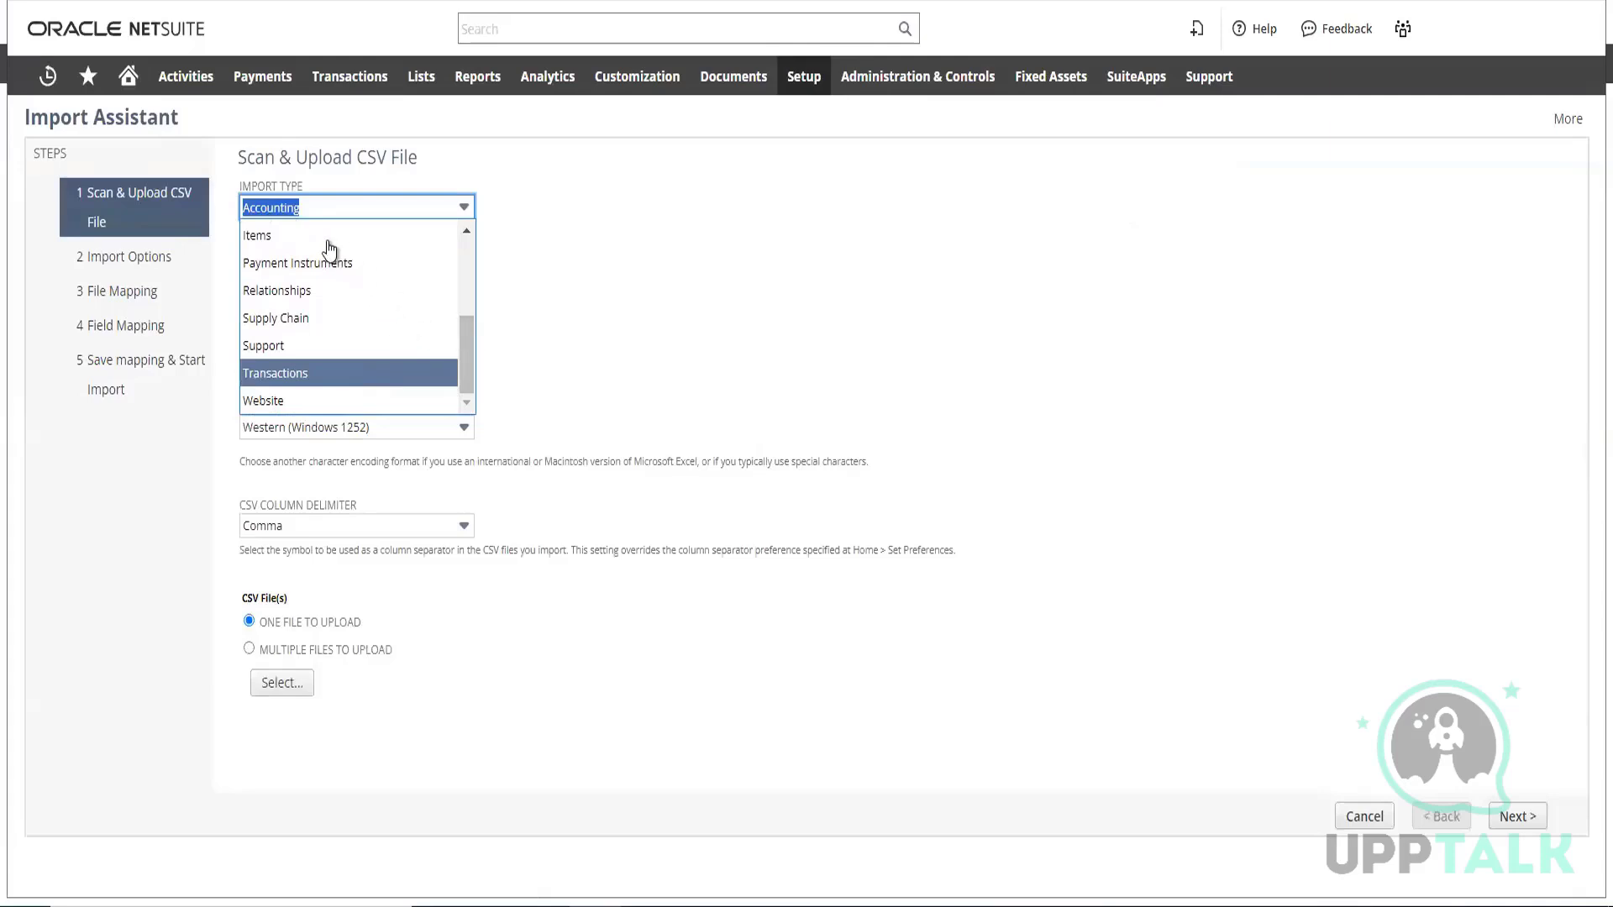
{"action": "key", "text": "Return"}
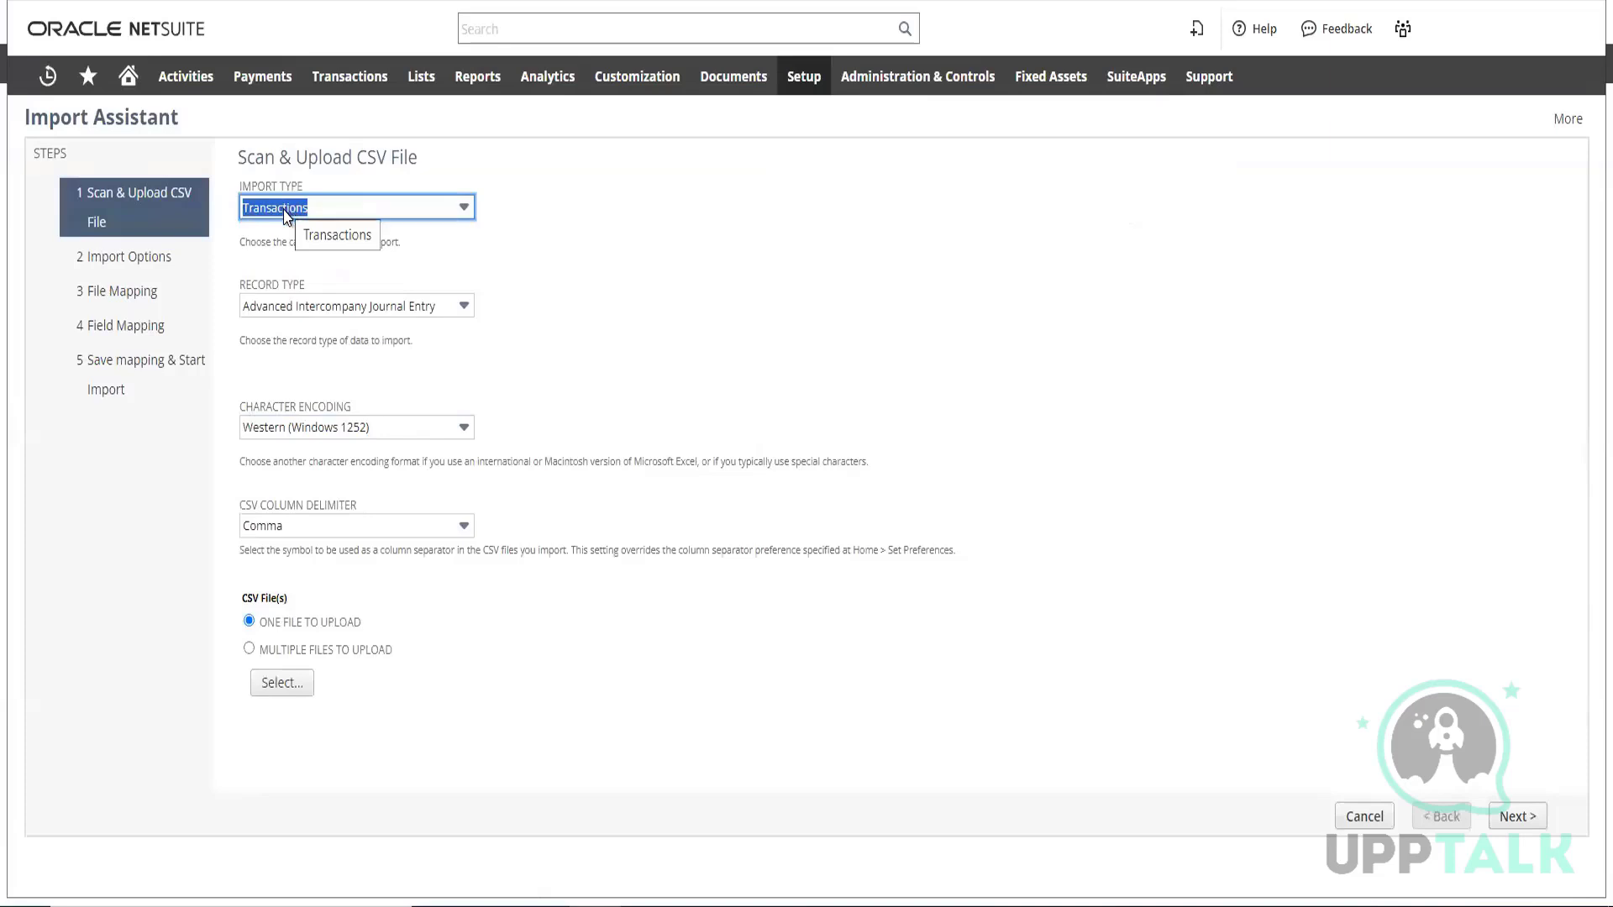
Look through the record types offered for importing transactions
{"action": "left_click", "coordinate": [421, 308]}
{"action": "scroll", "coordinate": [468, 512], "scroll_direction": "down", "scroll_amount": 6}
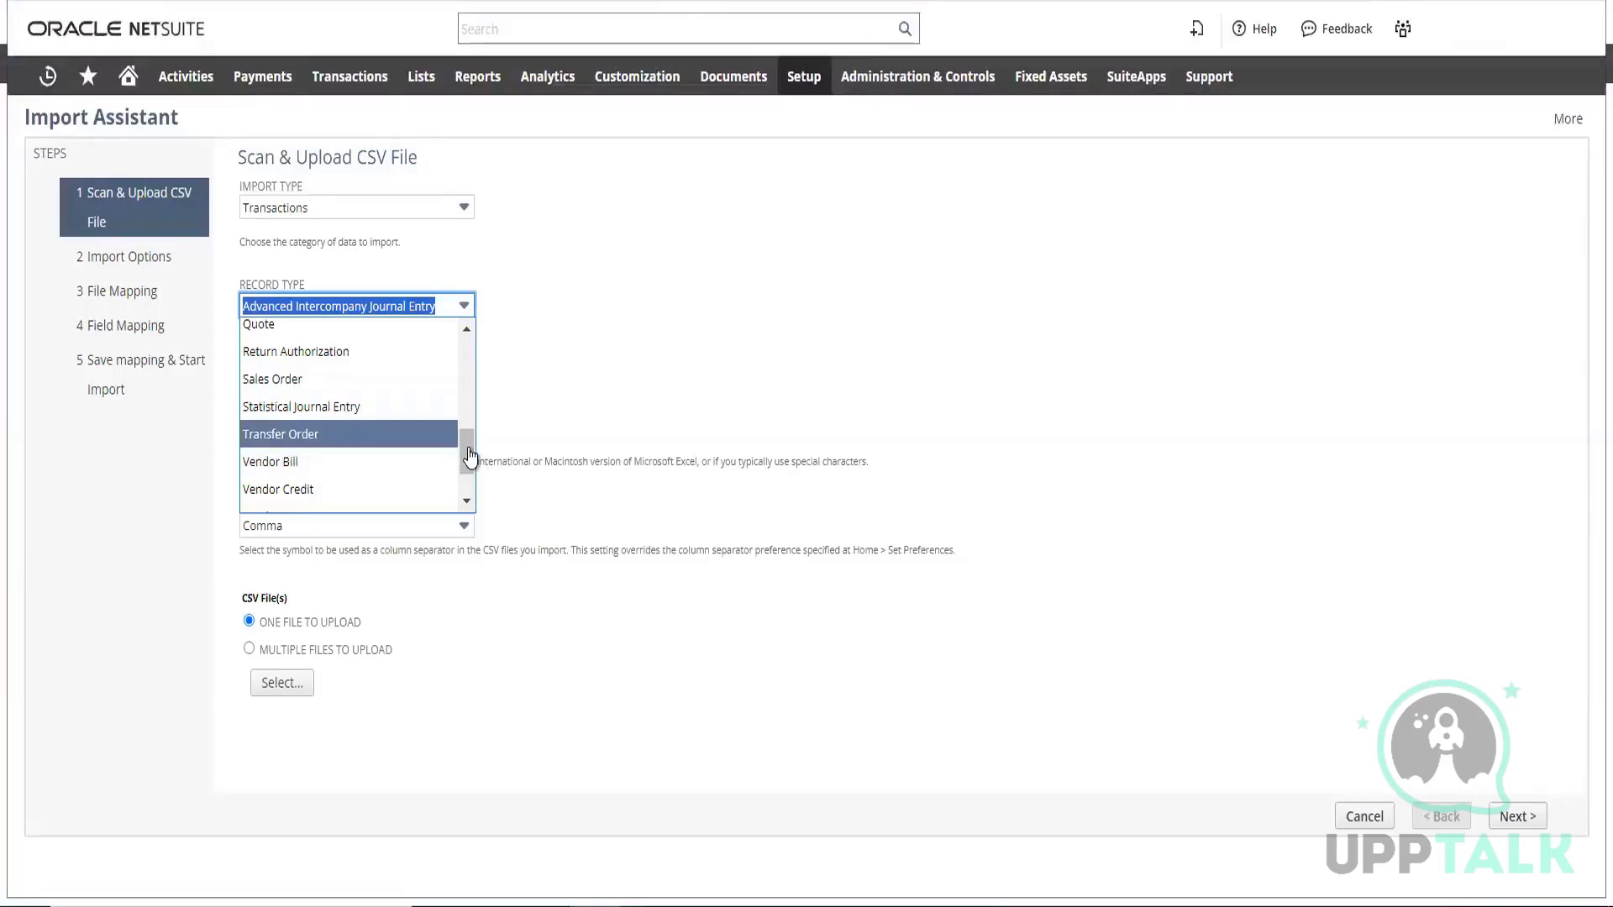
{"action": "left_click_drag", "start_coordinate": [469, 454], "coordinate": [468, 395]}
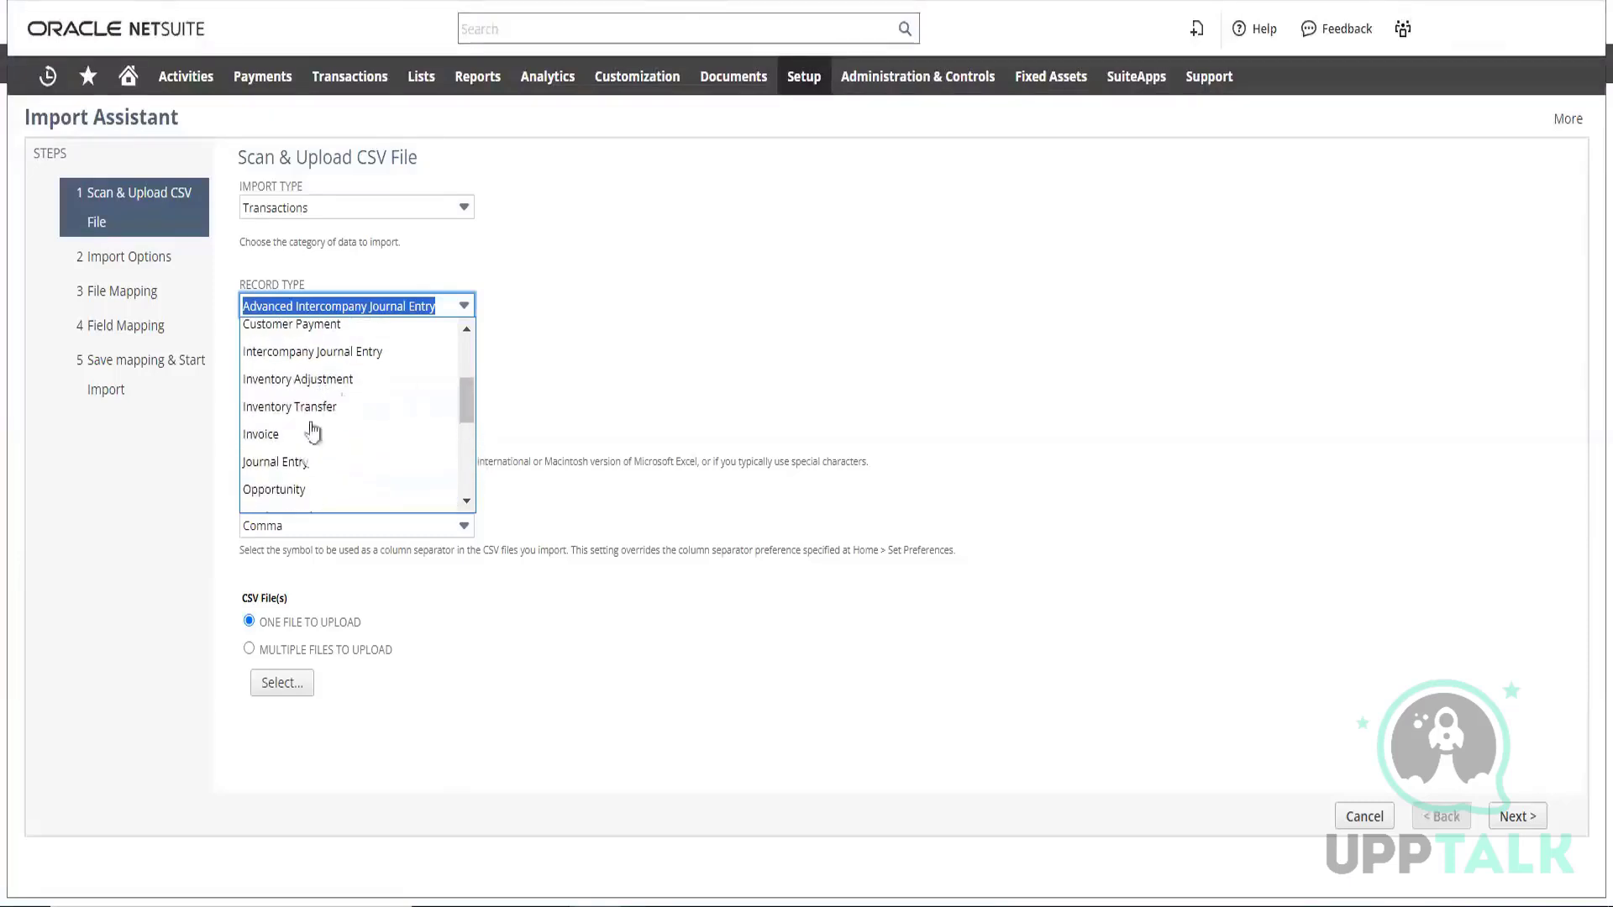
Change the import type to Relationships after looking through the other categories
{"action": "left_click", "coordinate": [438, 214]}
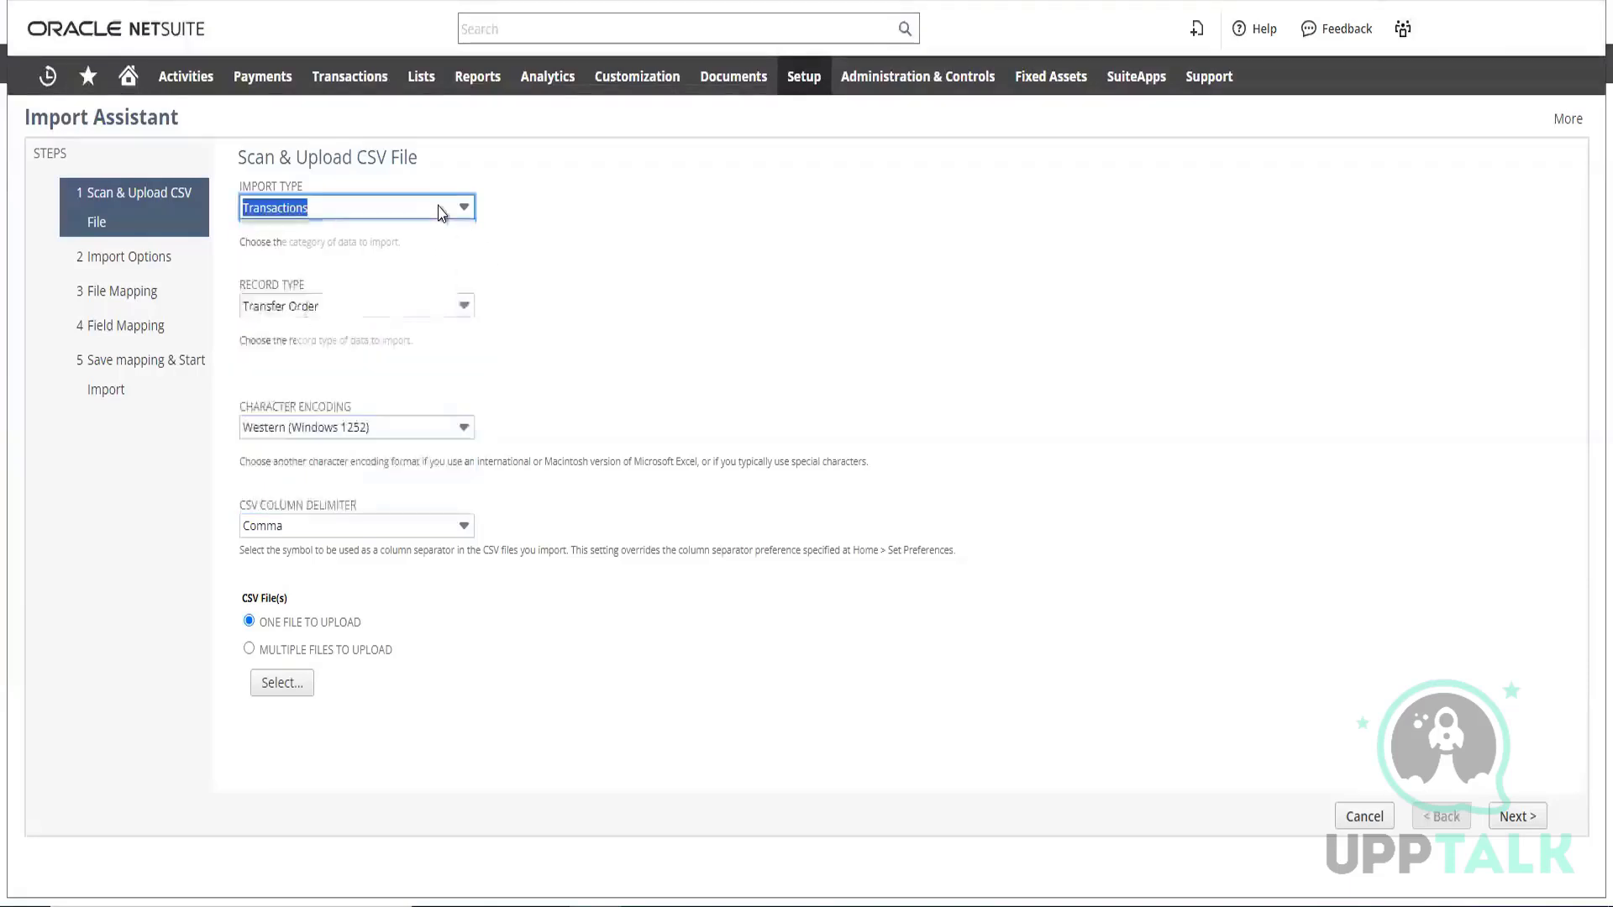
{"action": "left_click", "coordinate": [437, 214]}
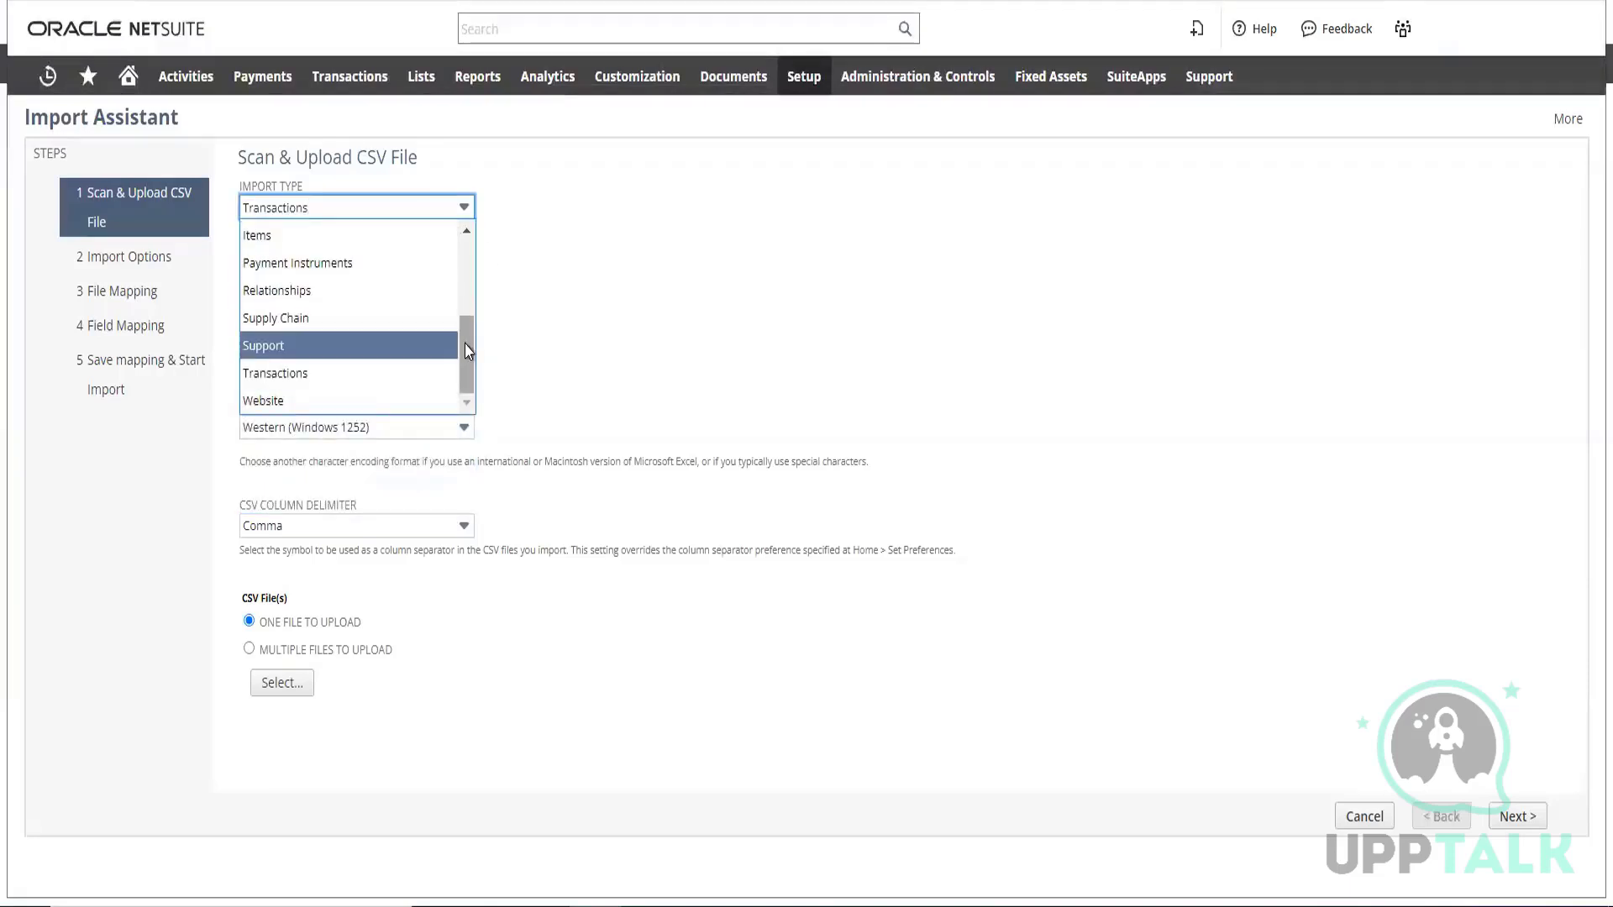
{"action": "left_click_drag", "start_coordinate": [467, 344], "coordinate": [460, 253]}
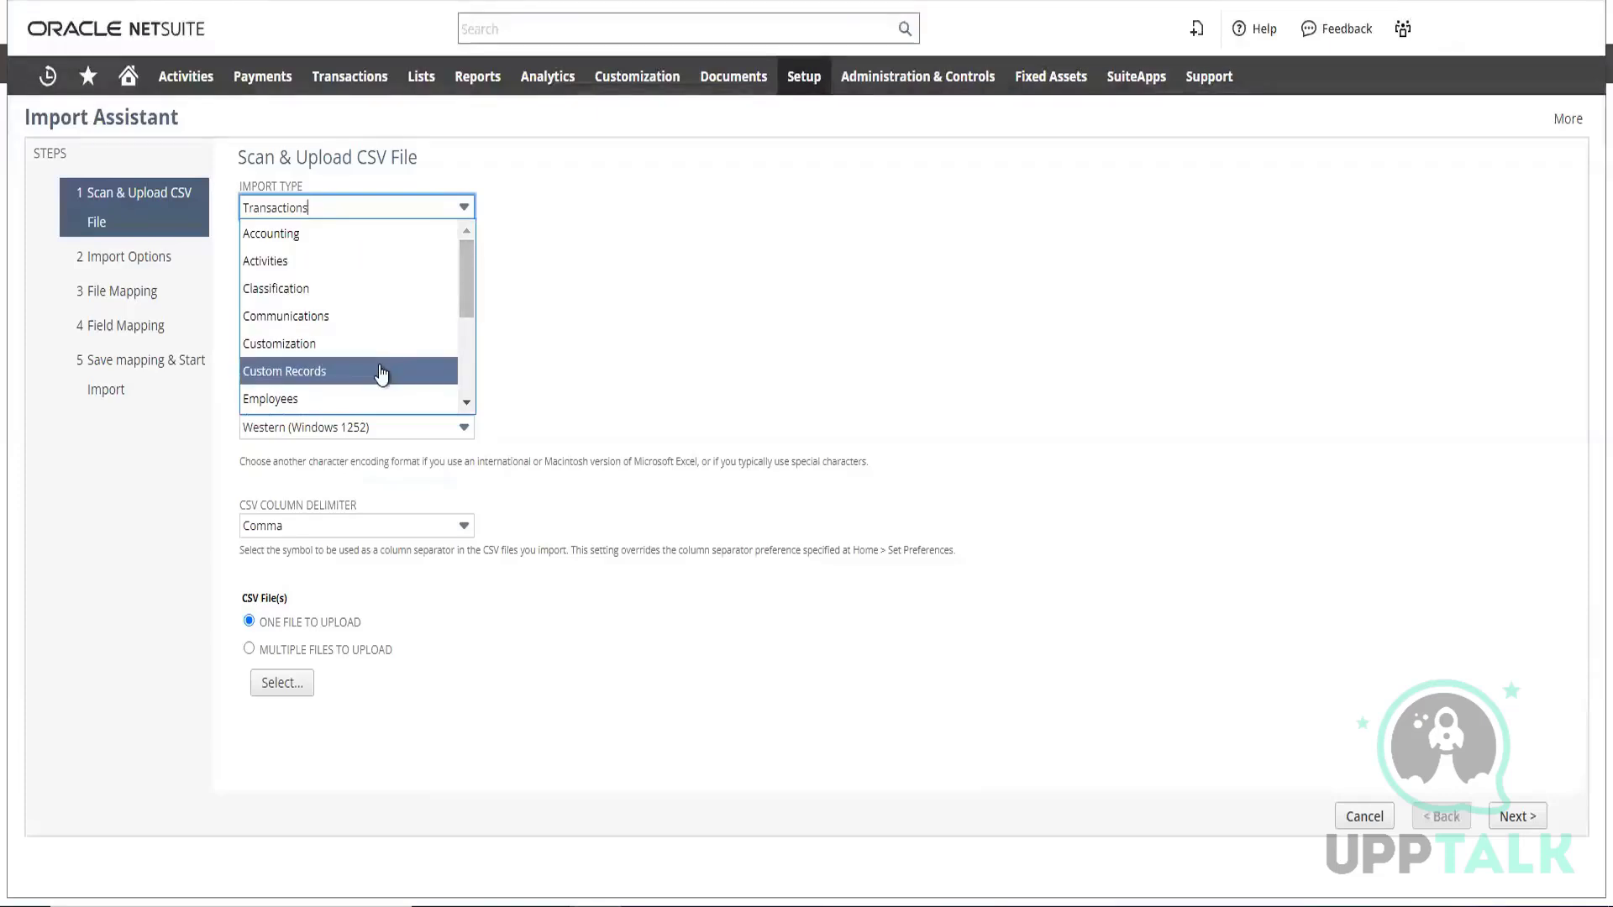
{"action": "left_click", "coordinate": [467, 403]}
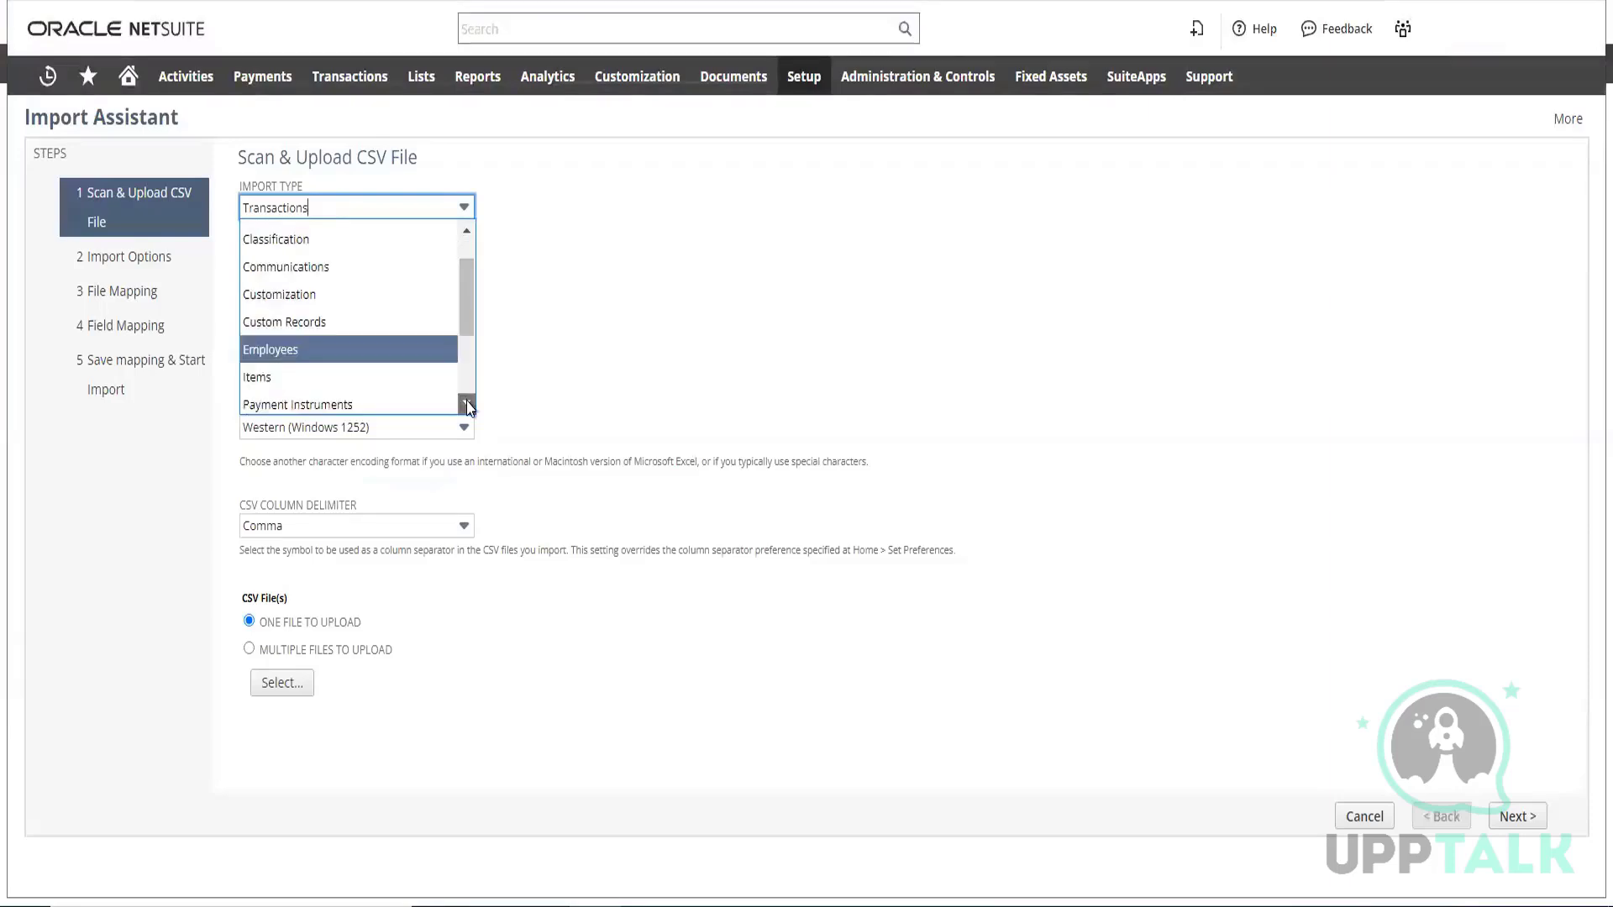
{"action": "left_click", "coordinate": [467, 404]}
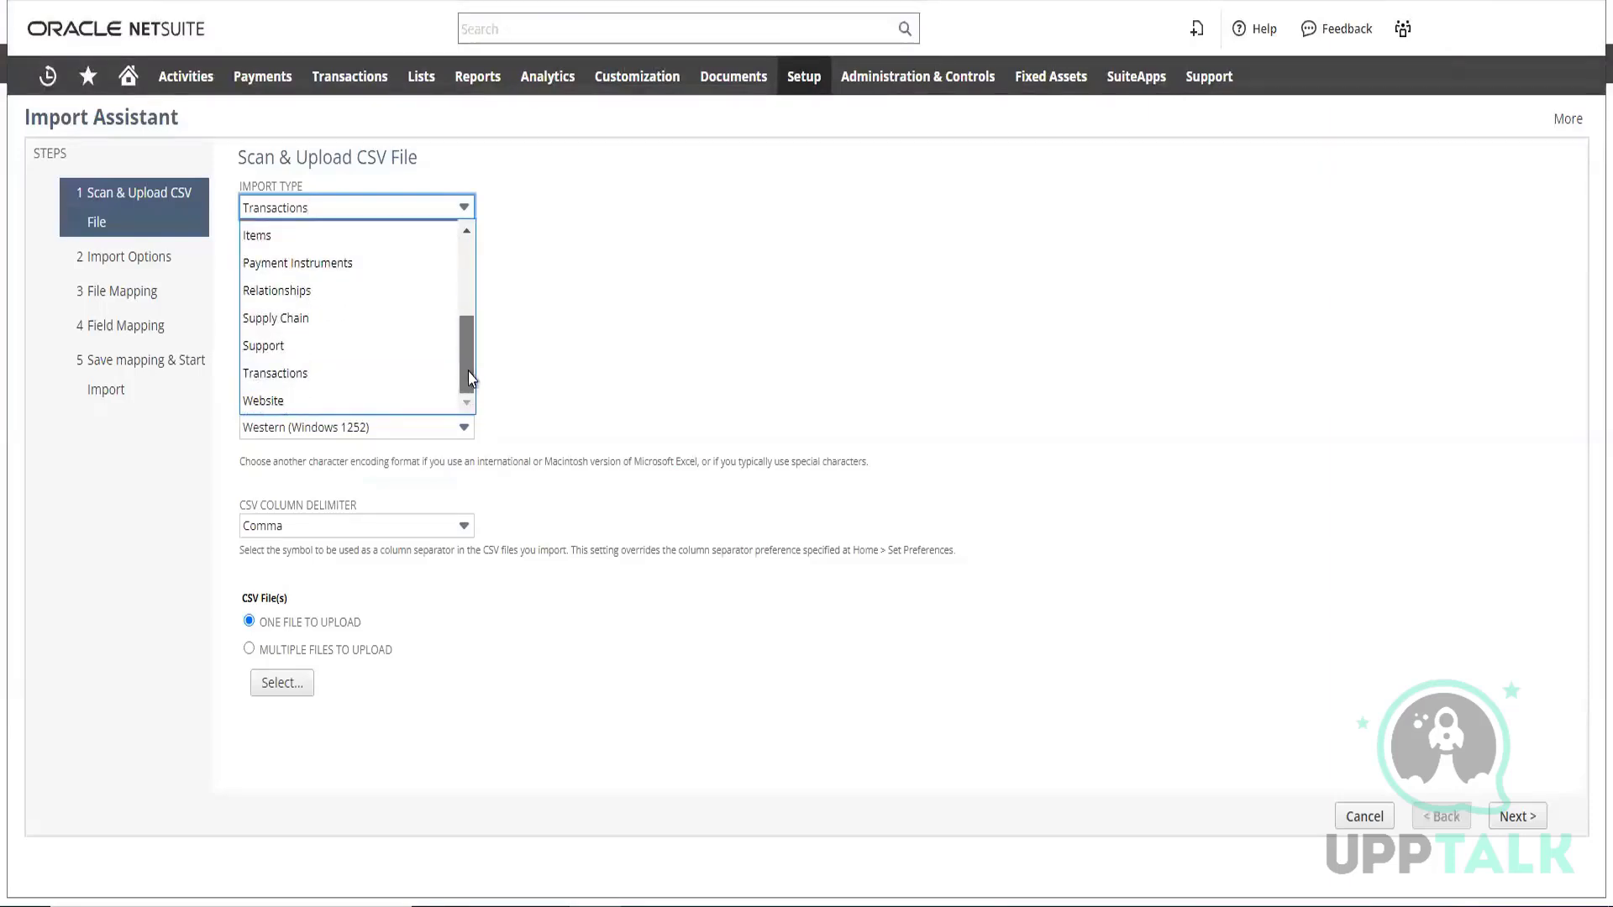
{"action": "left_click_drag", "start_coordinate": [470, 375], "coordinate": [470, 364]}
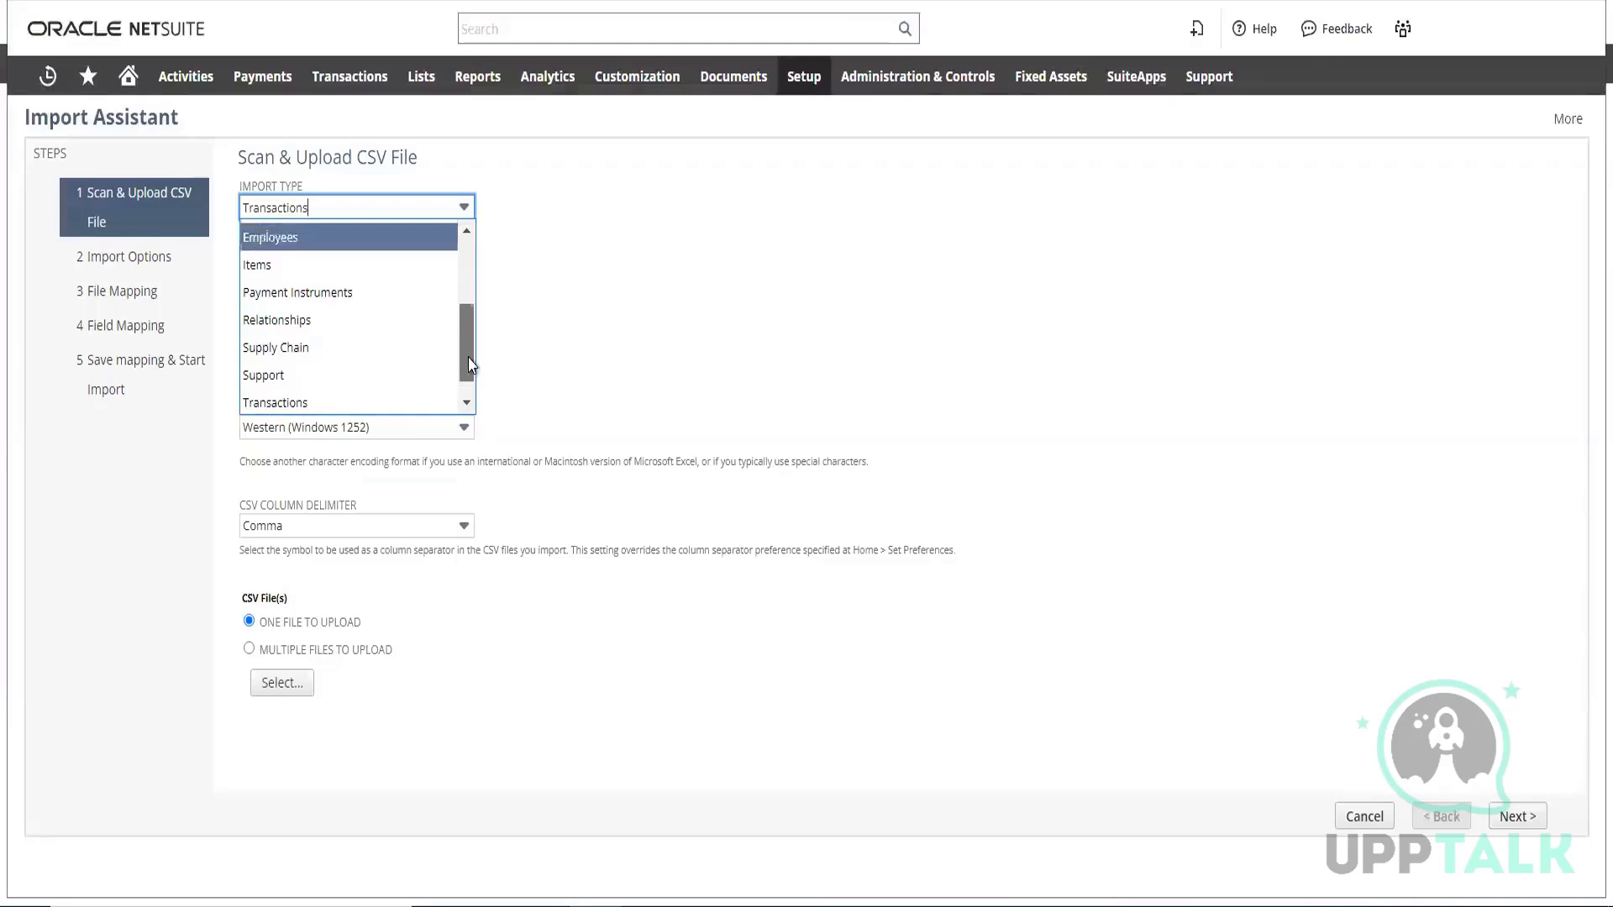
{"action": "left_click", "coordinate": [310, 323]}
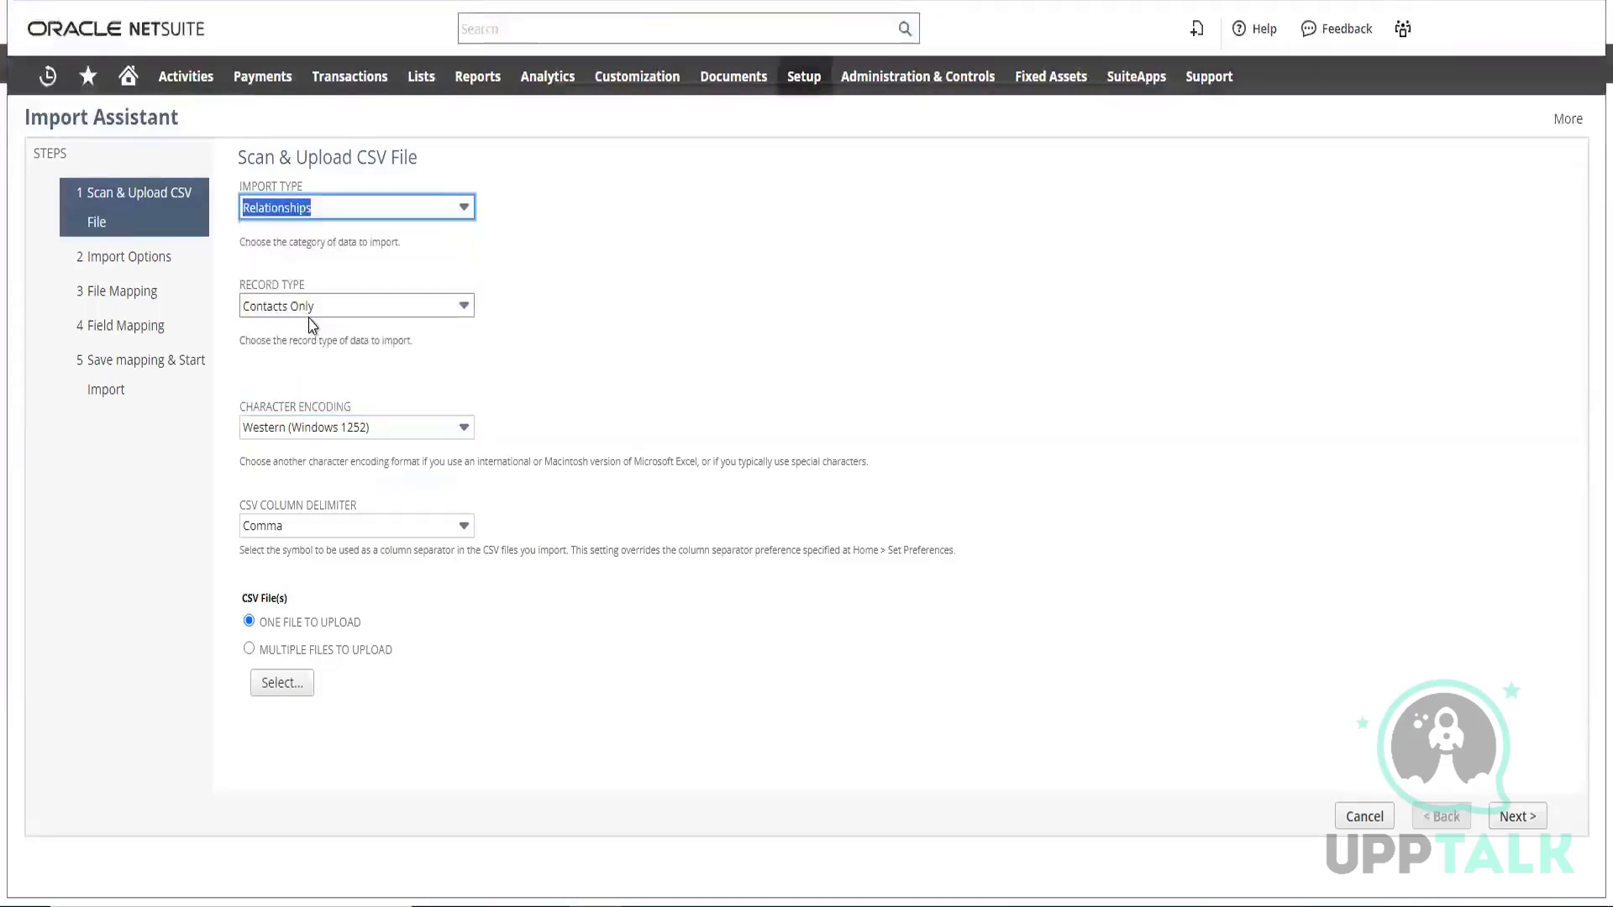
Set the record type to Customers Only
{"action": "left_click", "coordinate": [393, 313]}
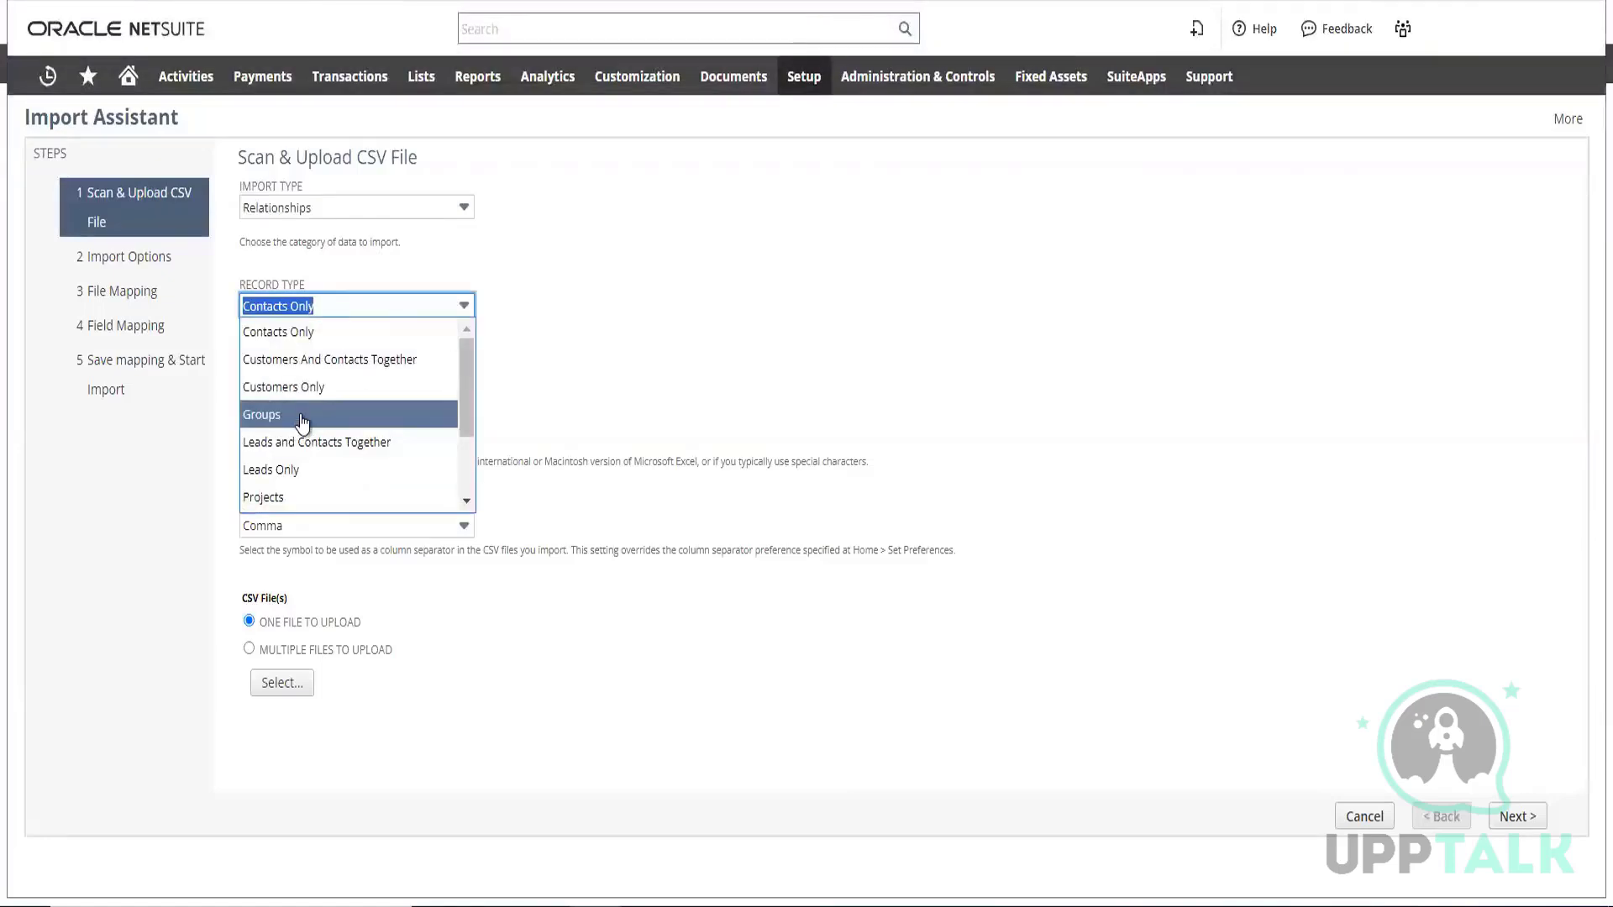
{"action": "scroll", "coordinate": [303, 424], "scroll_direction": "down", "scroll_amount": 2}
{"action": "scroll", "coordinate": [304, 424], "scroll_direction": "up", "scroll_amount": 2}
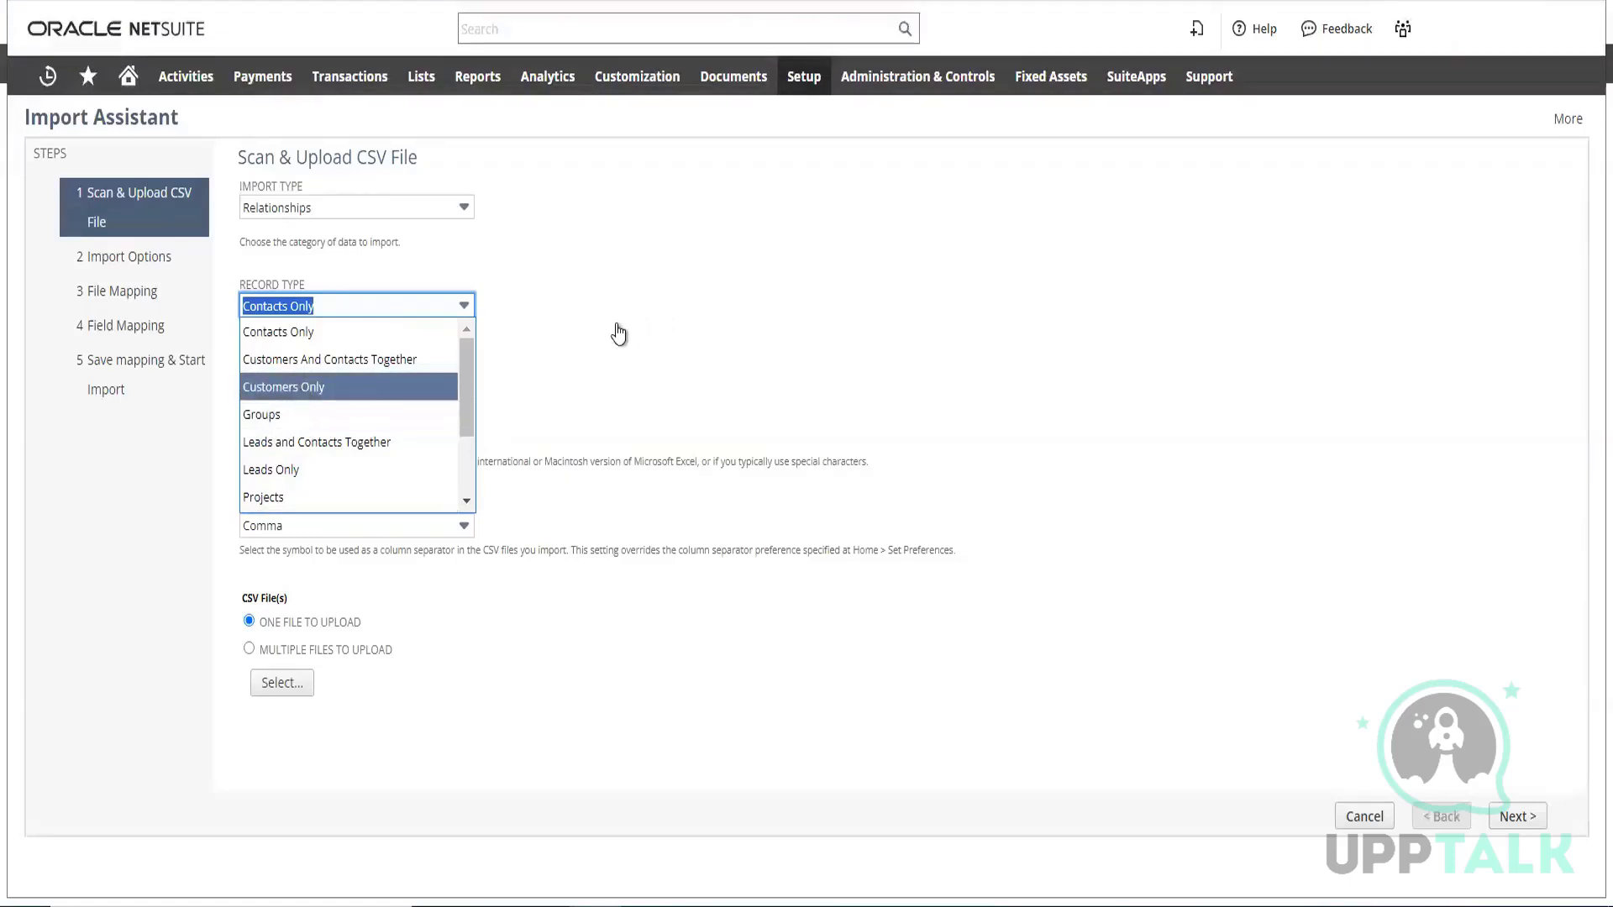
{"action": "key", "text": "Return"}
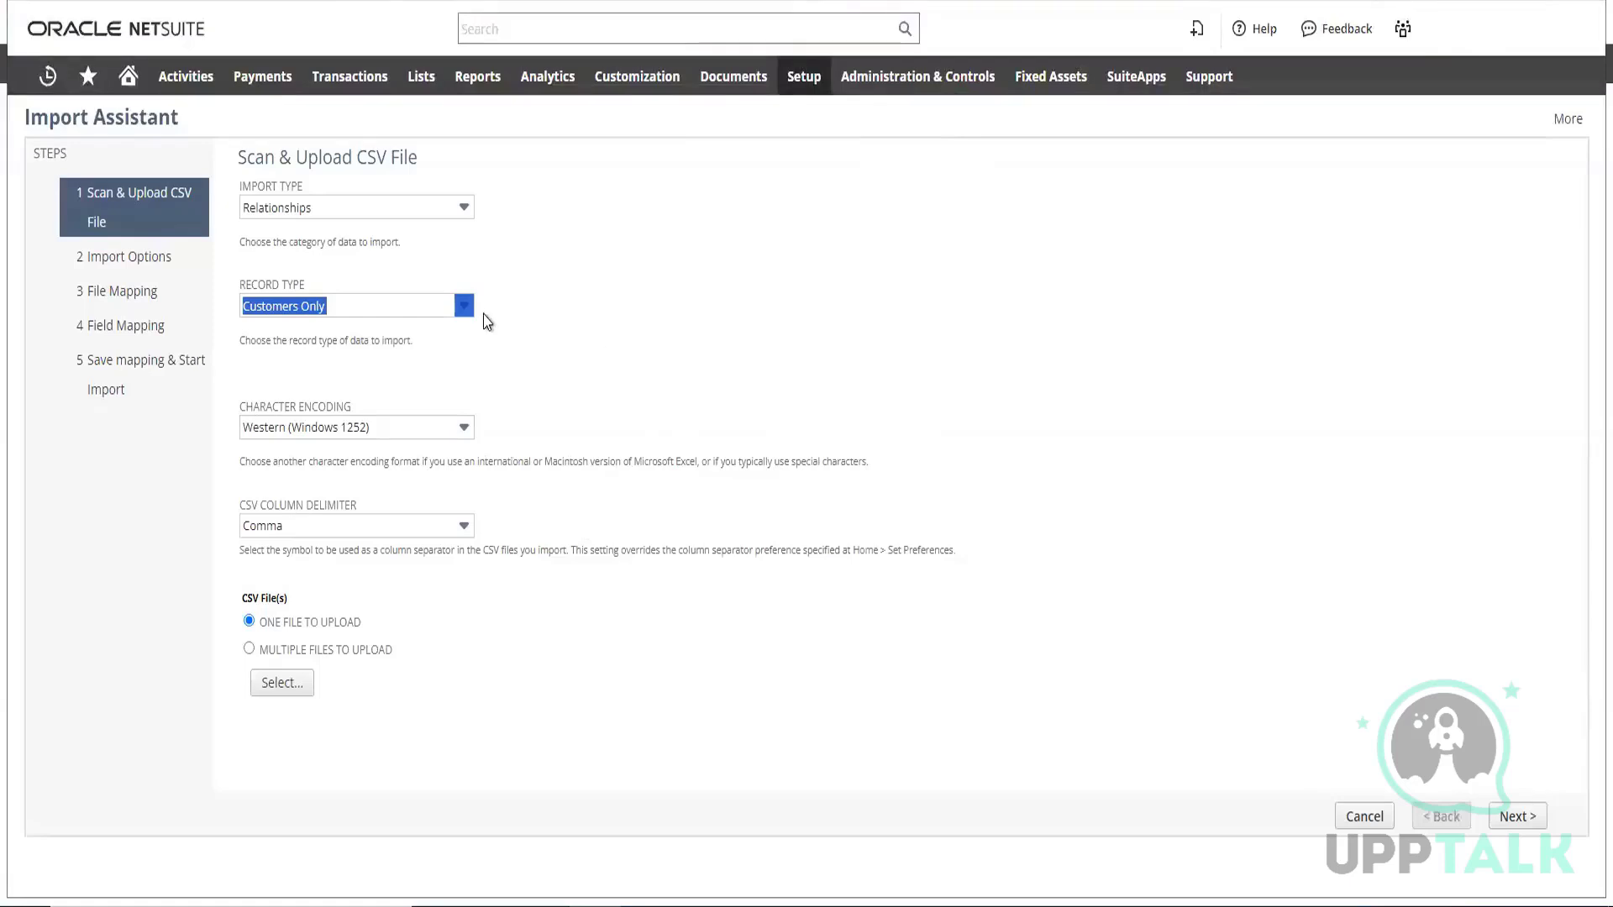
Try to upload the older Inventroy_record Excel worksheet as the import file and dismiss the resulting dialog
{"action": "left_click", "coordinate": [289, 688]}
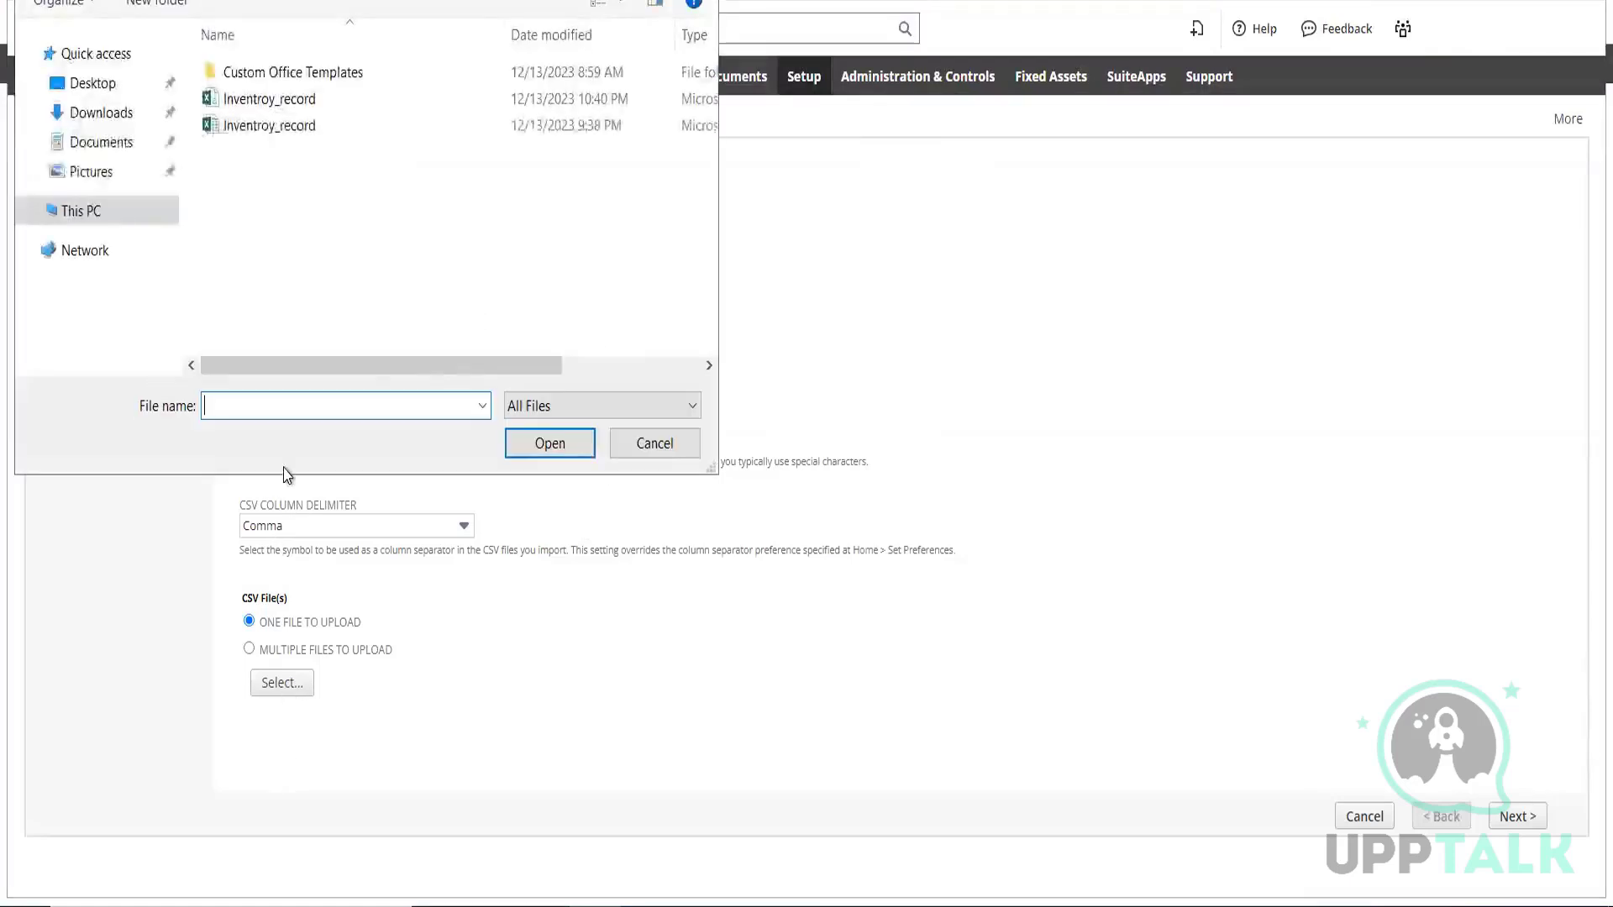
{"action": "left_click", "coordinate": [290, 133]}
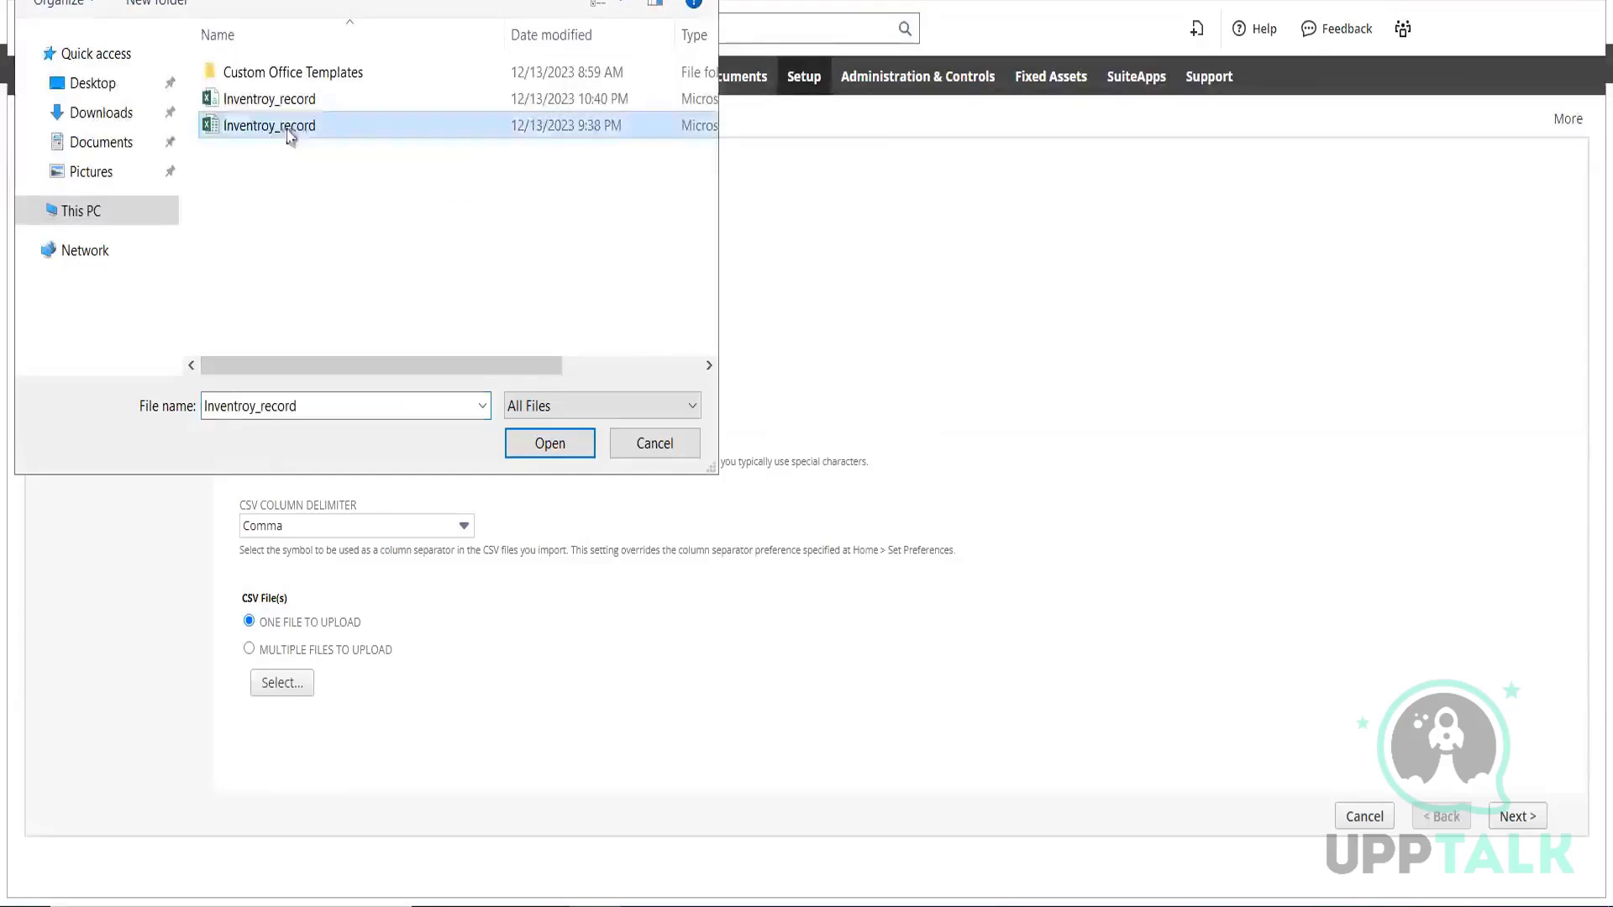
{"action": "left_click", "coordinate": [547, 450]}
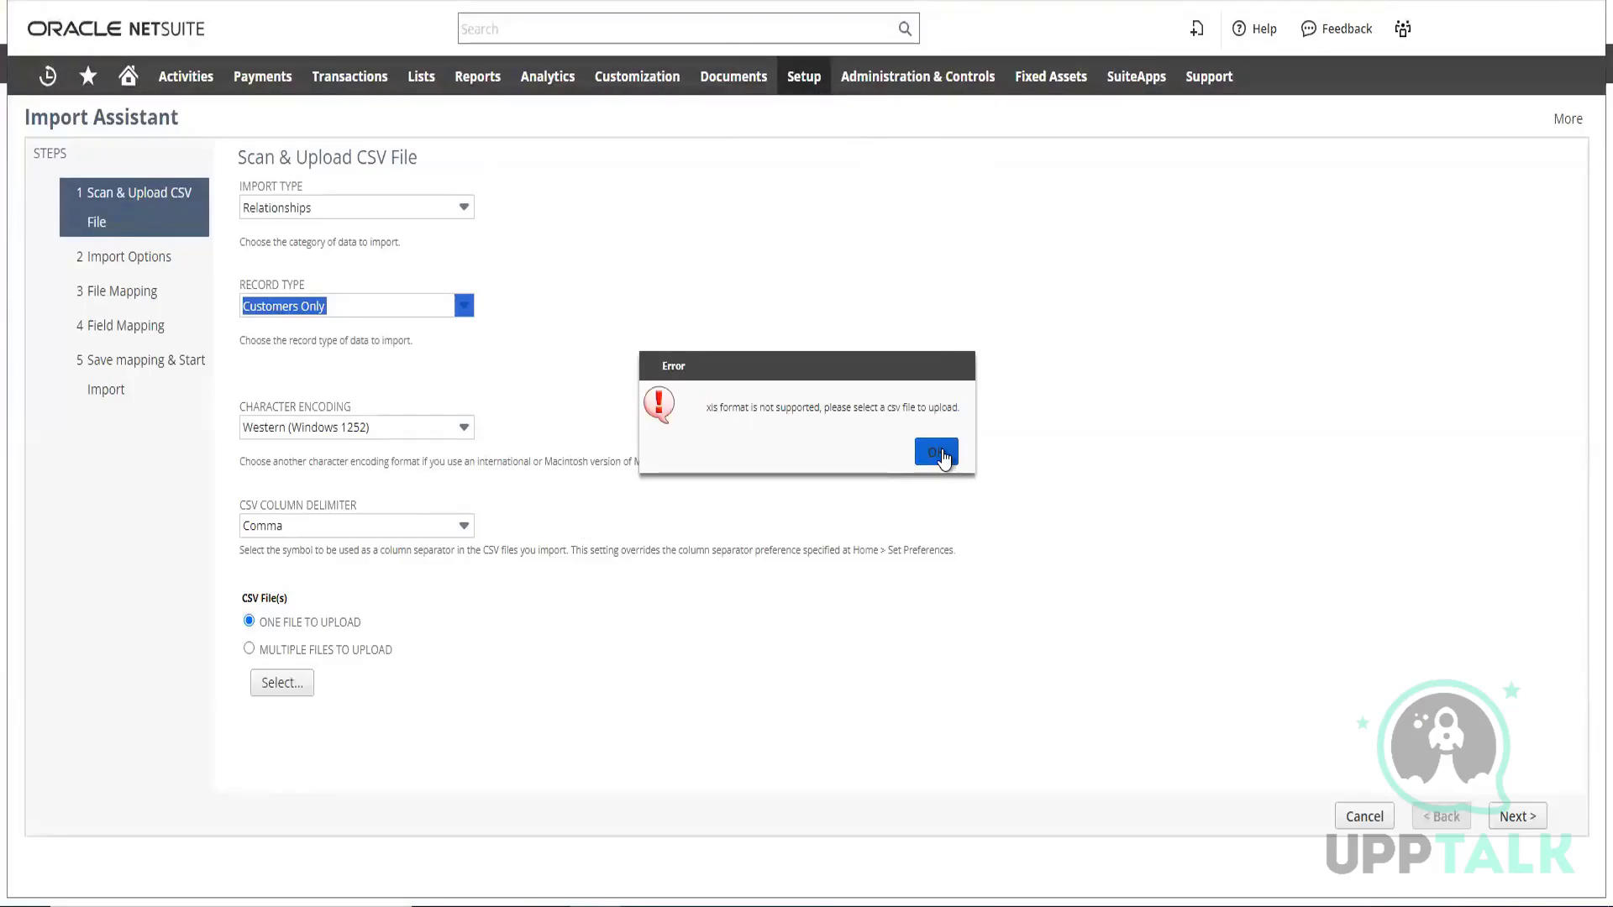
{"action": "left_click", "coordinate": [937, 454]}
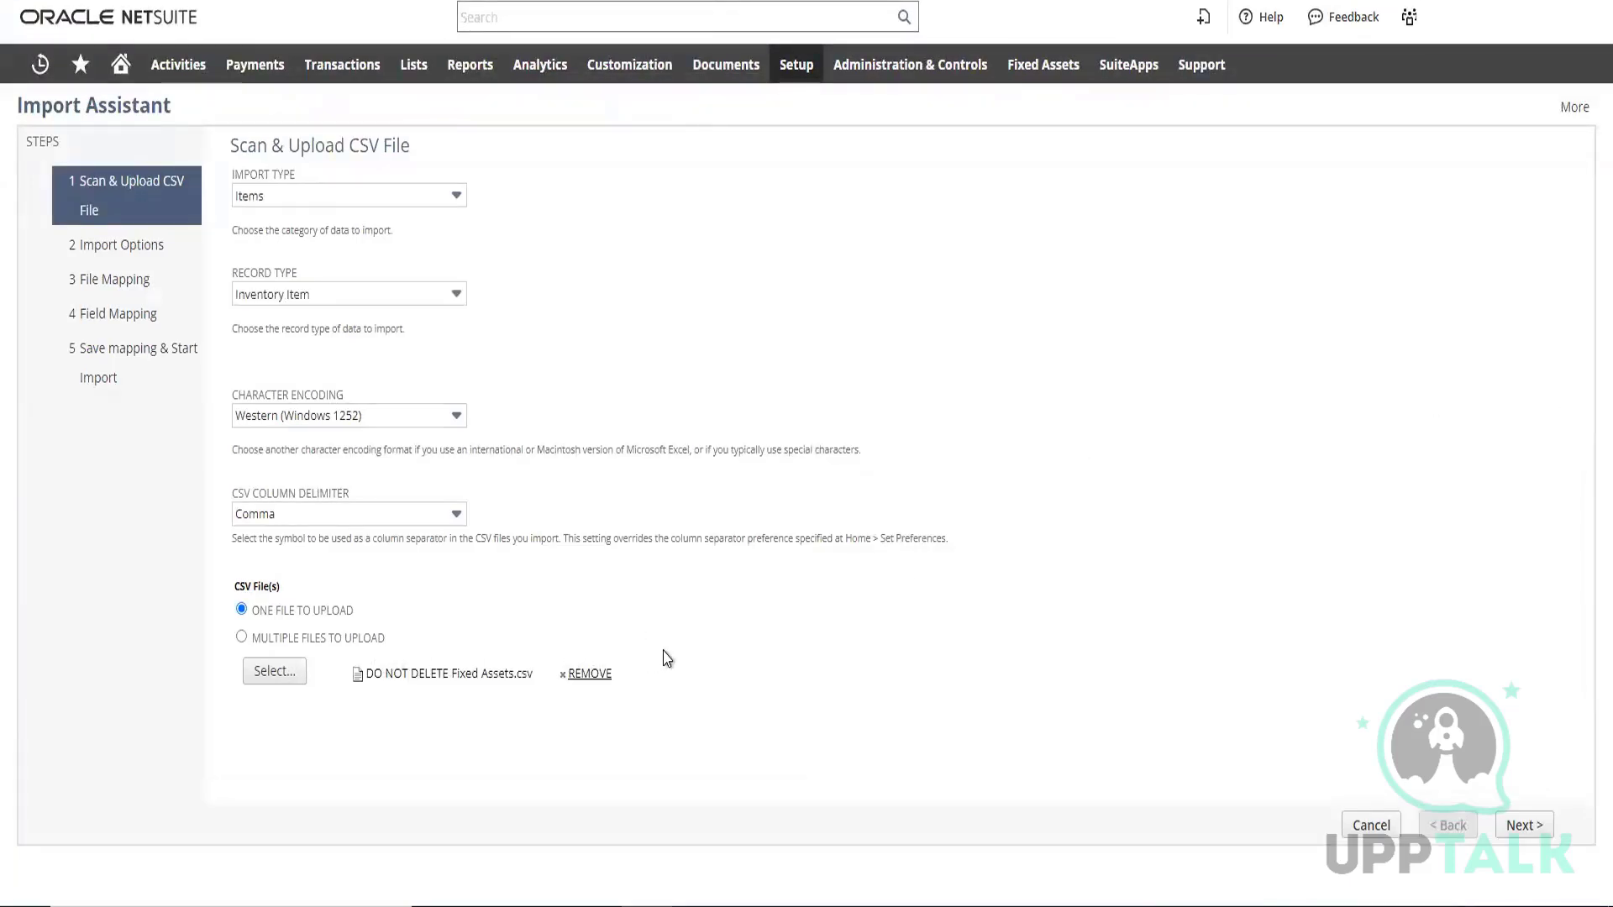
Choose the DO NOT DELETE Fixed Assets CSV file for upload and set the import's data handling to Update
{"action": "left_click", "coordinate": [284, 677]}
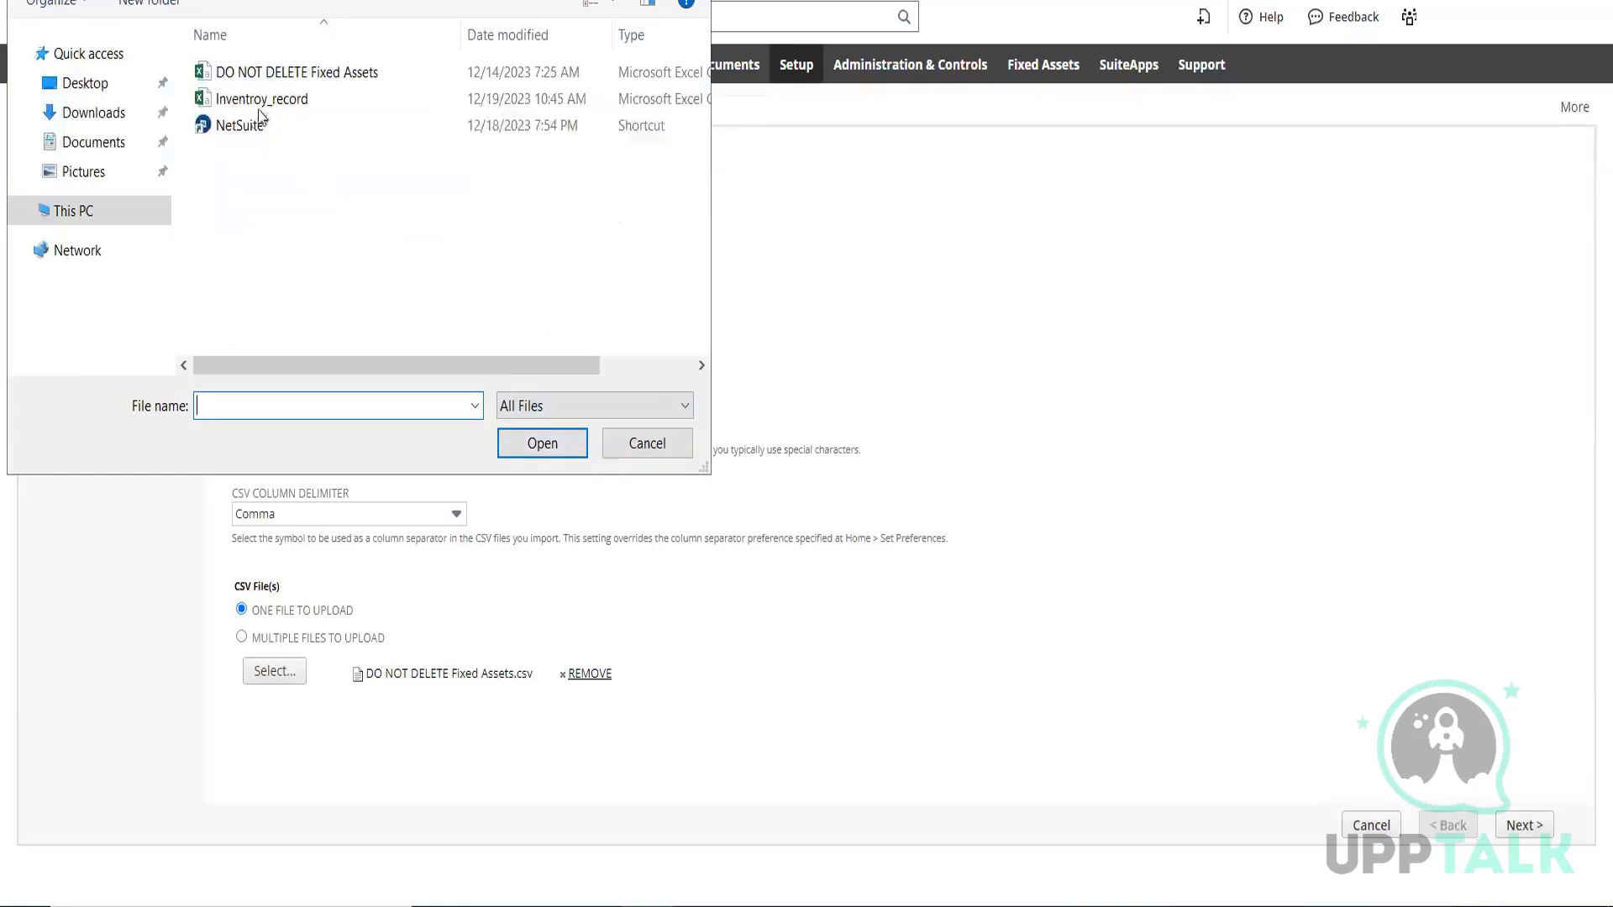
{"action": "left_click", "coordinate": [285, 74]}
{"action": "left_click", "coordinate": [550, 444]}
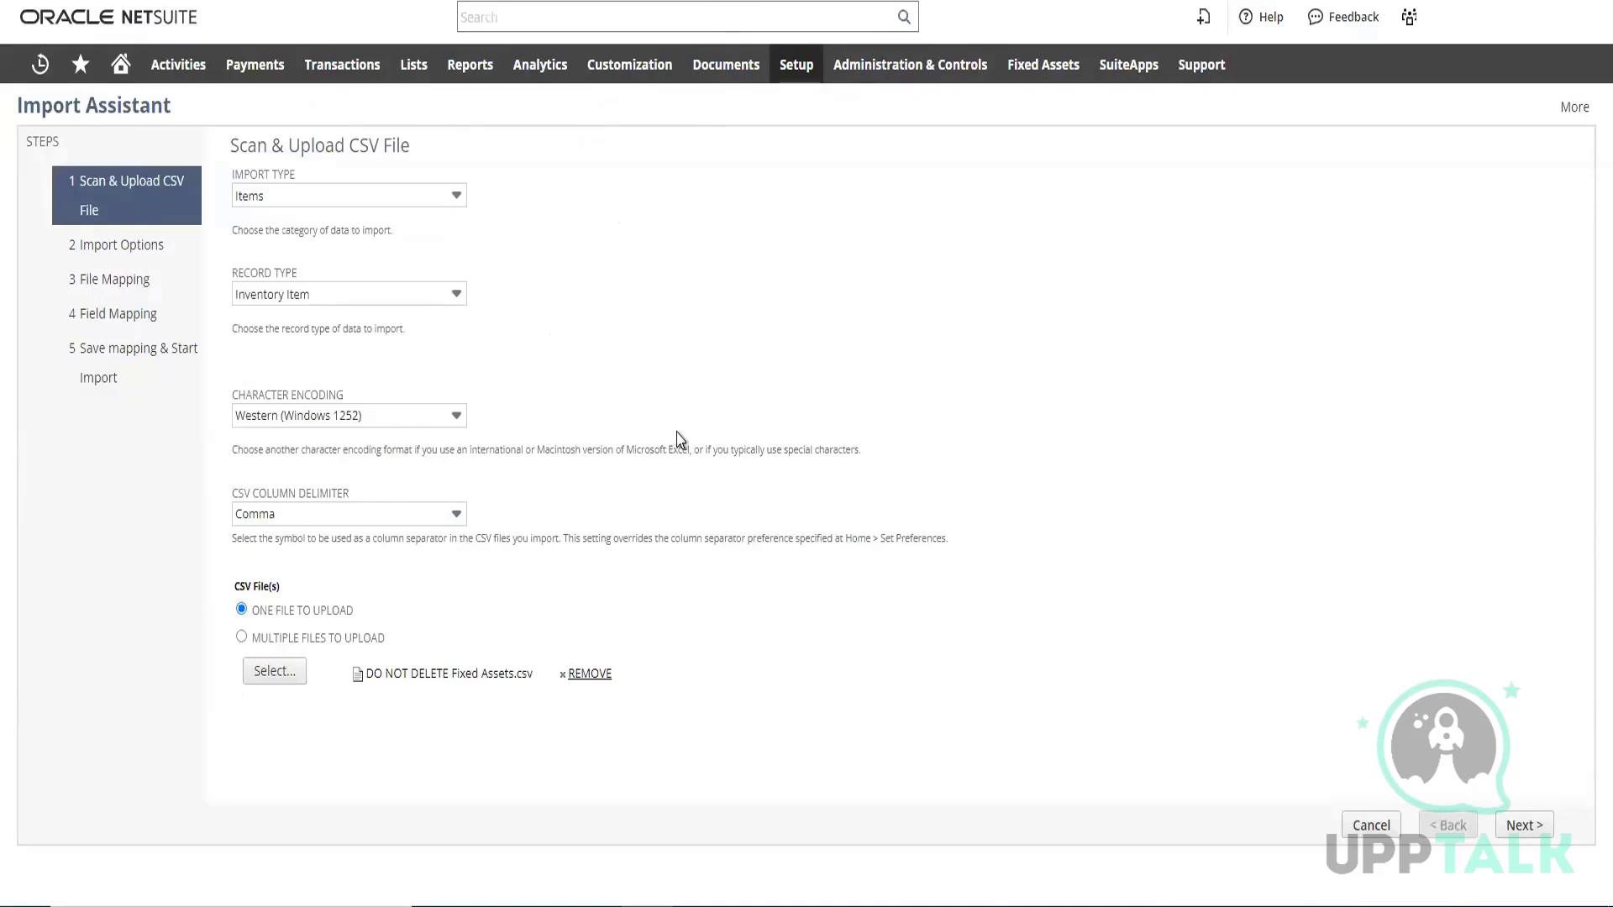
{"action": "left_click", "coordinate": [1524, 825]}
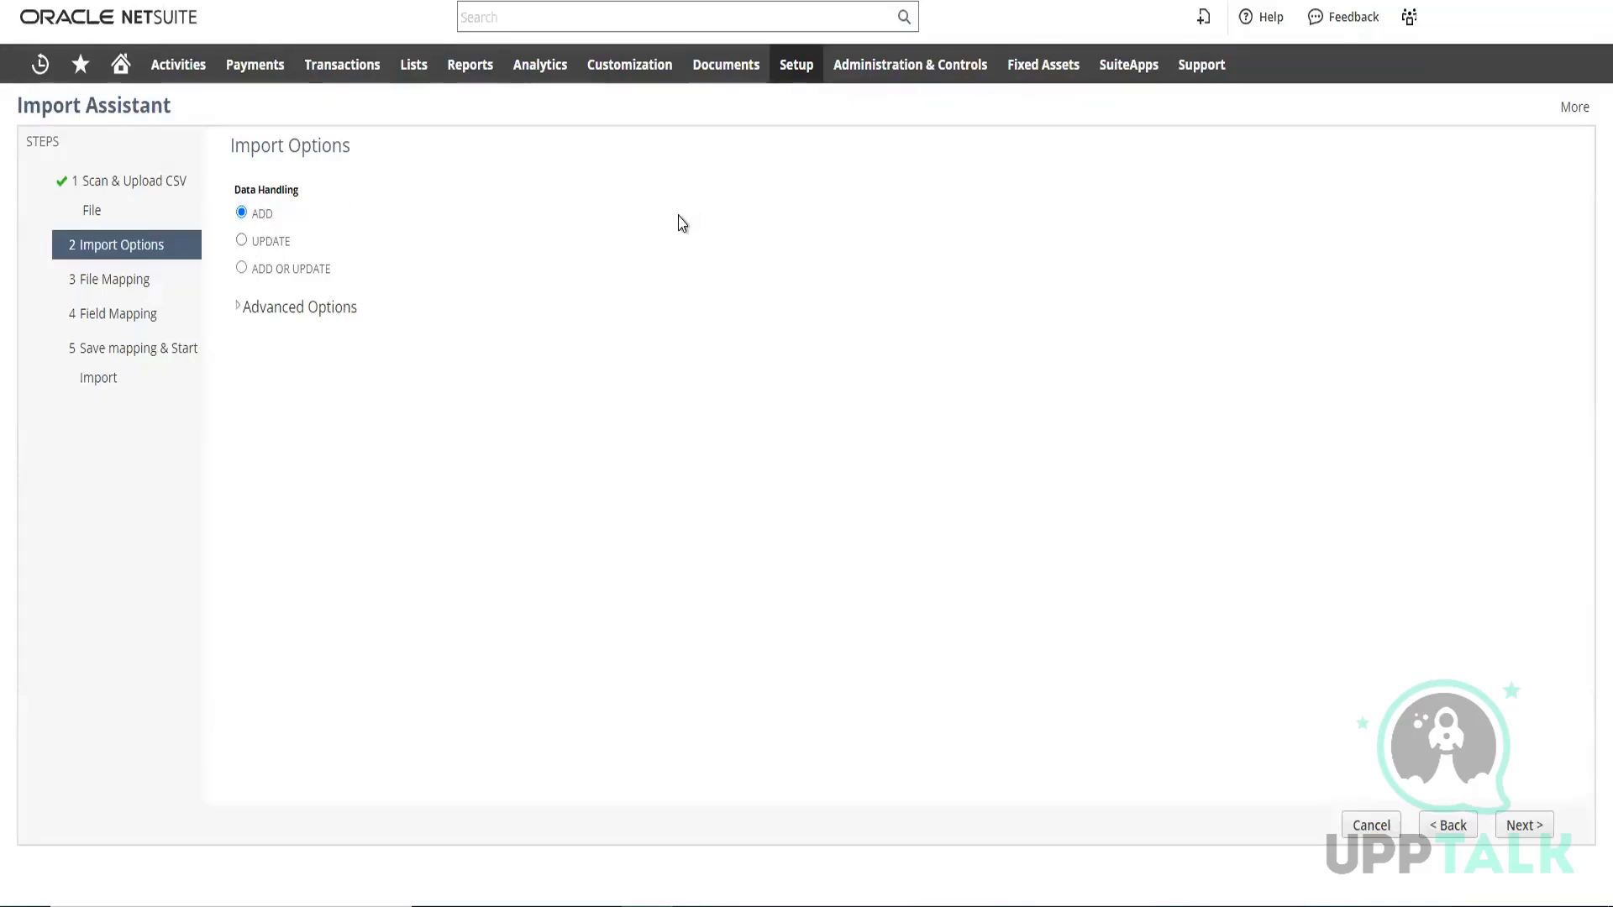
{"action": "left_click", "coordinate": [243, 242]}
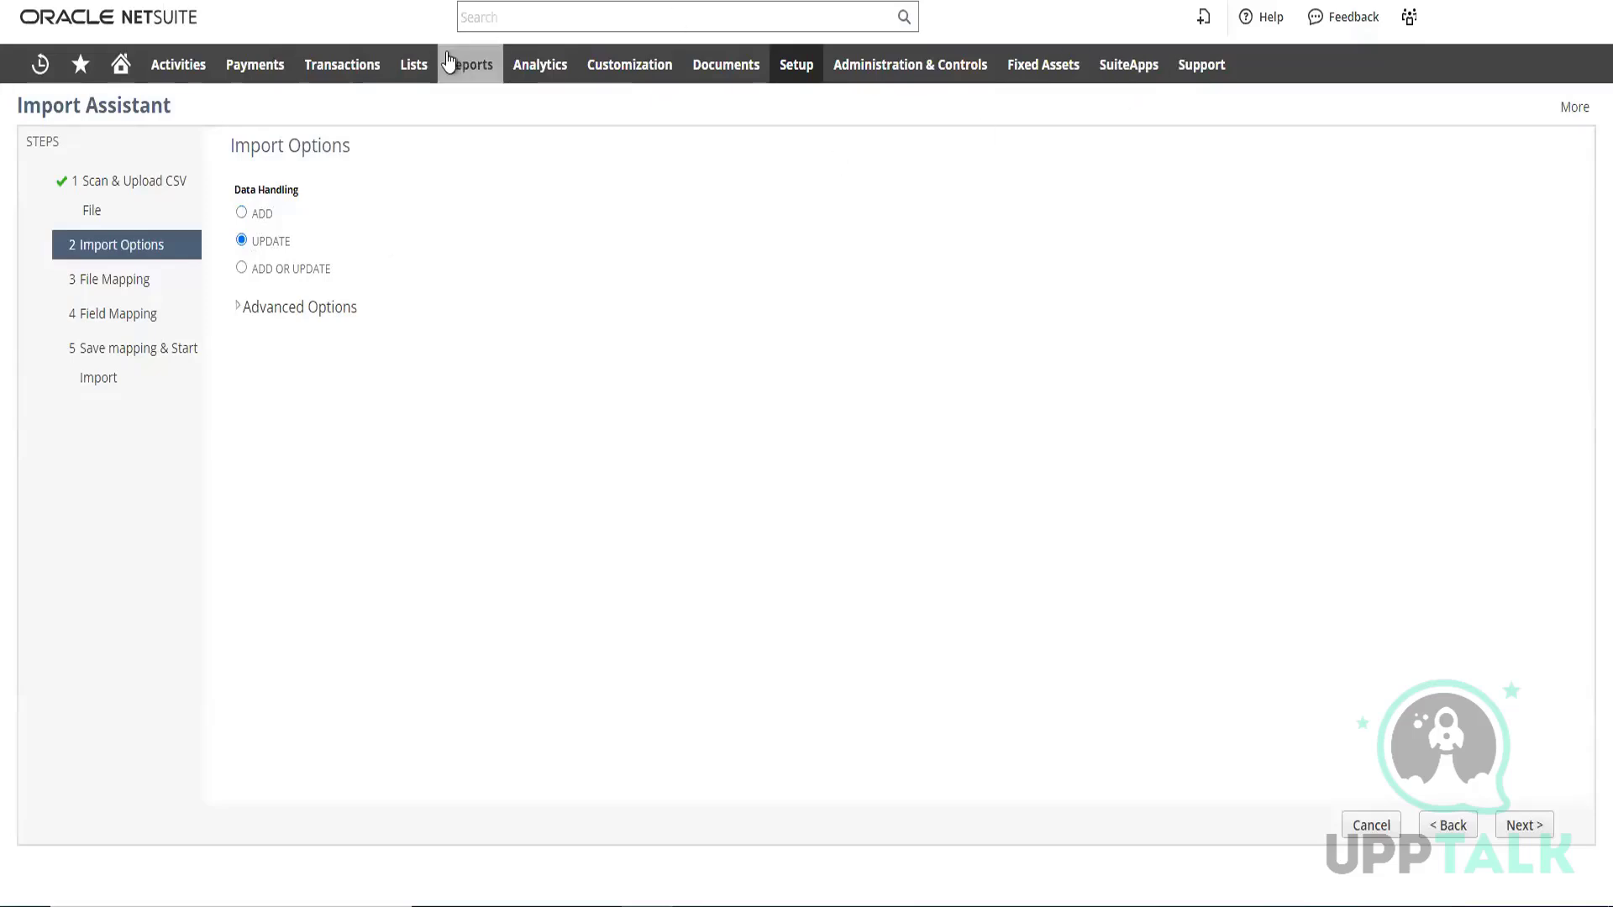
Open the Sales Orders list and examine the first order's internal ID and document number
{"action": "mouse_move", "coordinate": [379, 67]}
{"action": "mouse_move", "coordinate": [357, 265]}
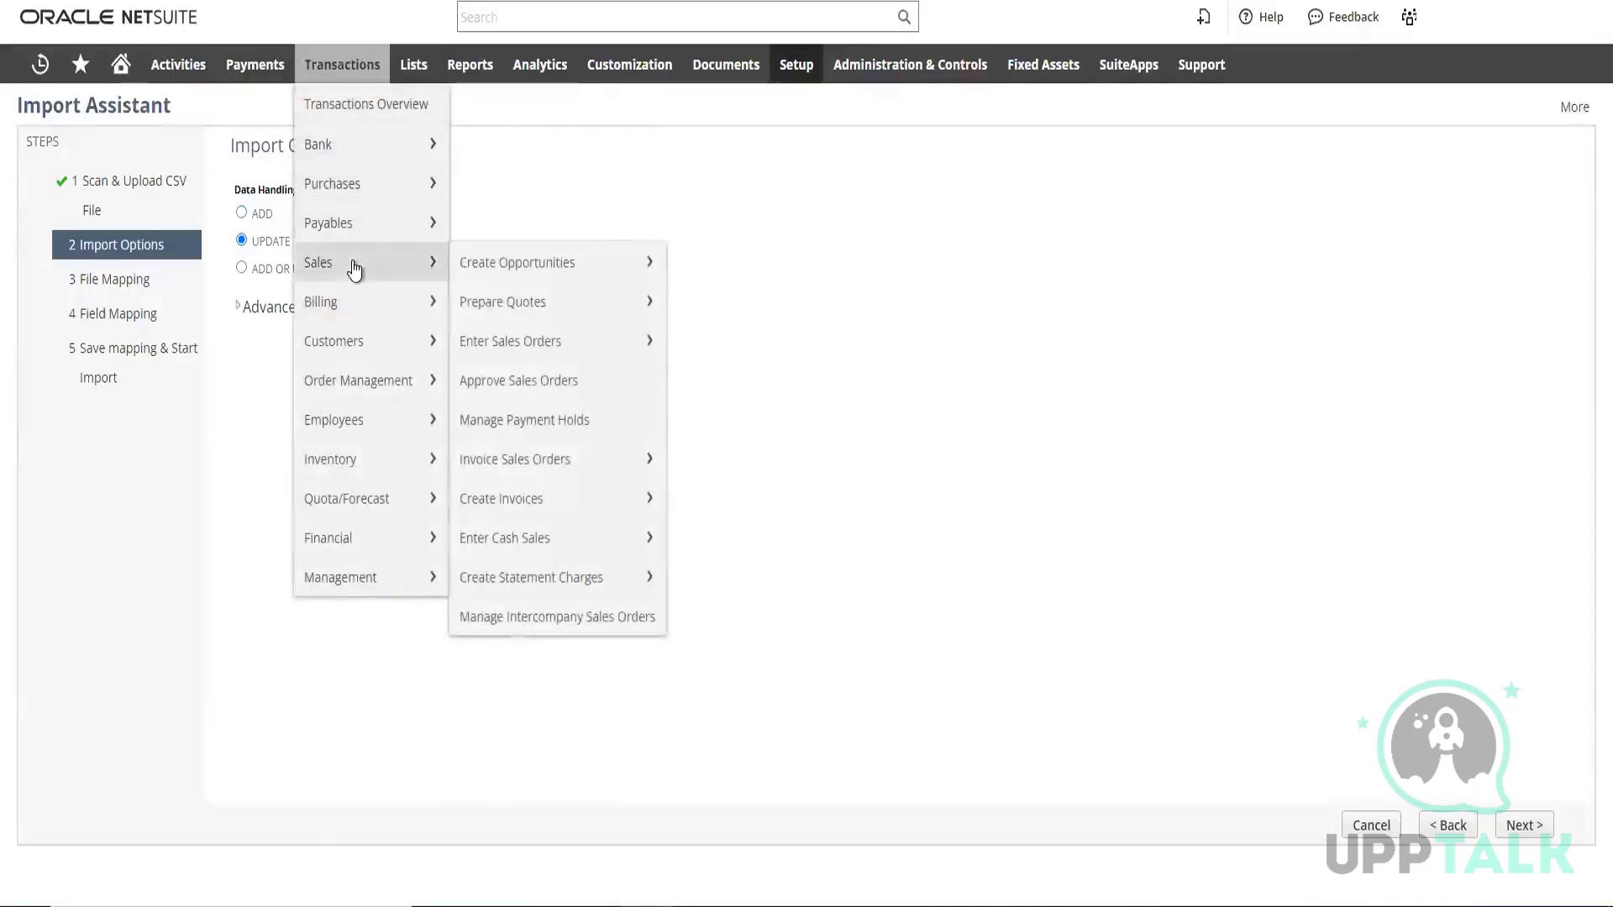
{"action": "mouse_move", "coordinate": [526, 359]}
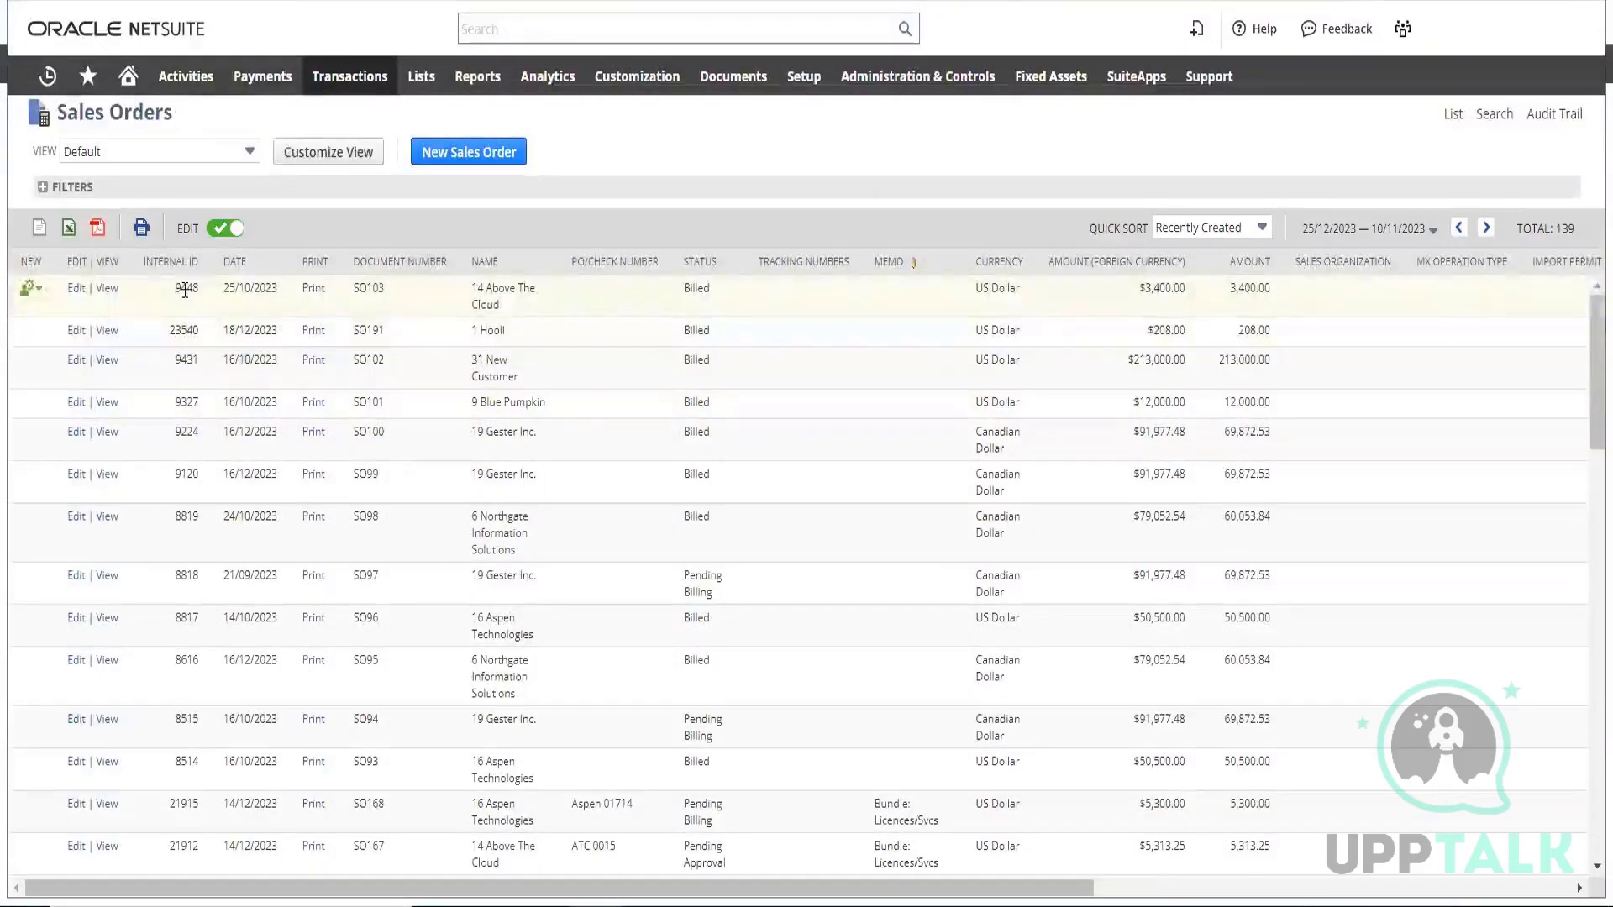
{"action": "double_click", "coordinate": [186, 289]}
{"action": "mouse_move", "coordinate": [370, 299]}
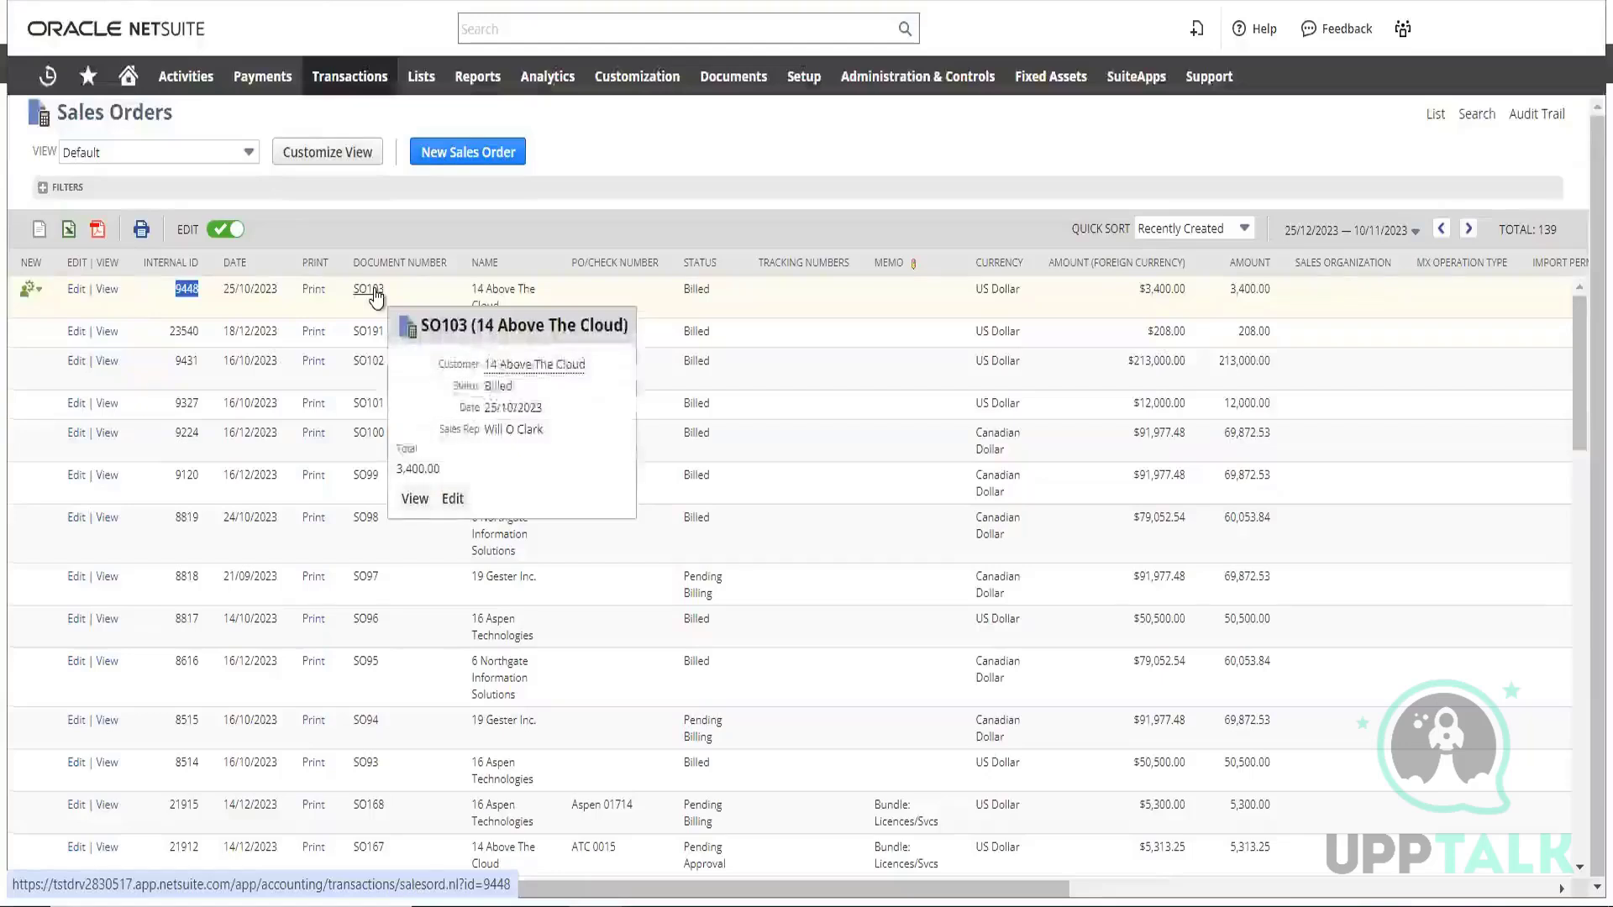
{"action": "left_click", "coordinate": [166, 302]}
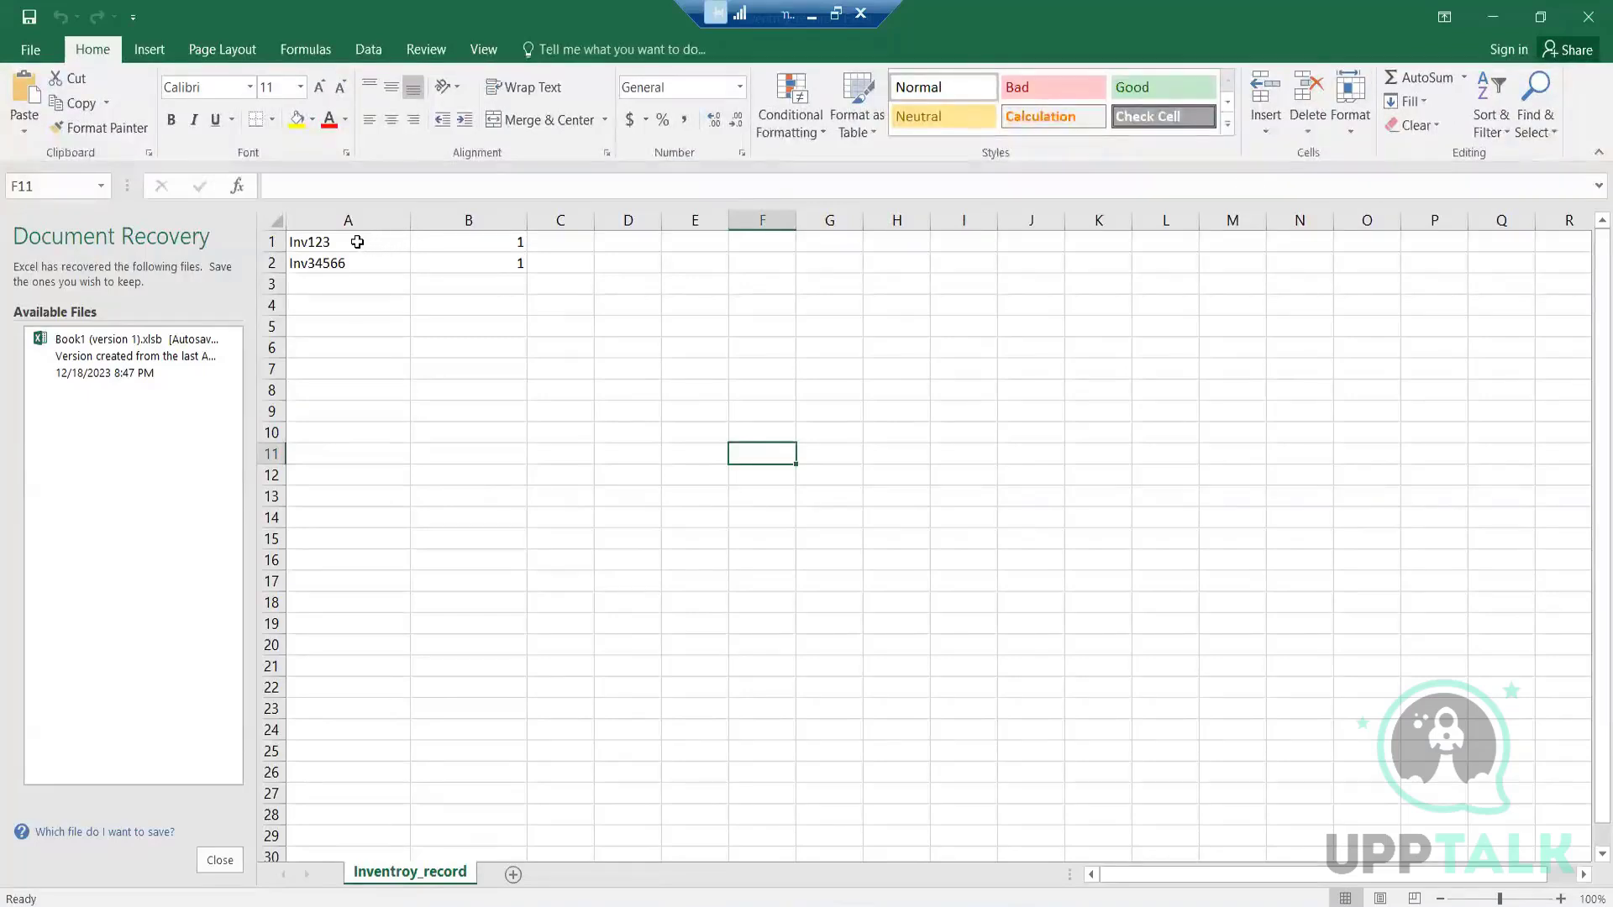
In the Inventroy_record sheet in Excel, replace the contents of cell A1 with the header "intrnal id"
{"action": "left_click", "coordinate": [357, 242]}
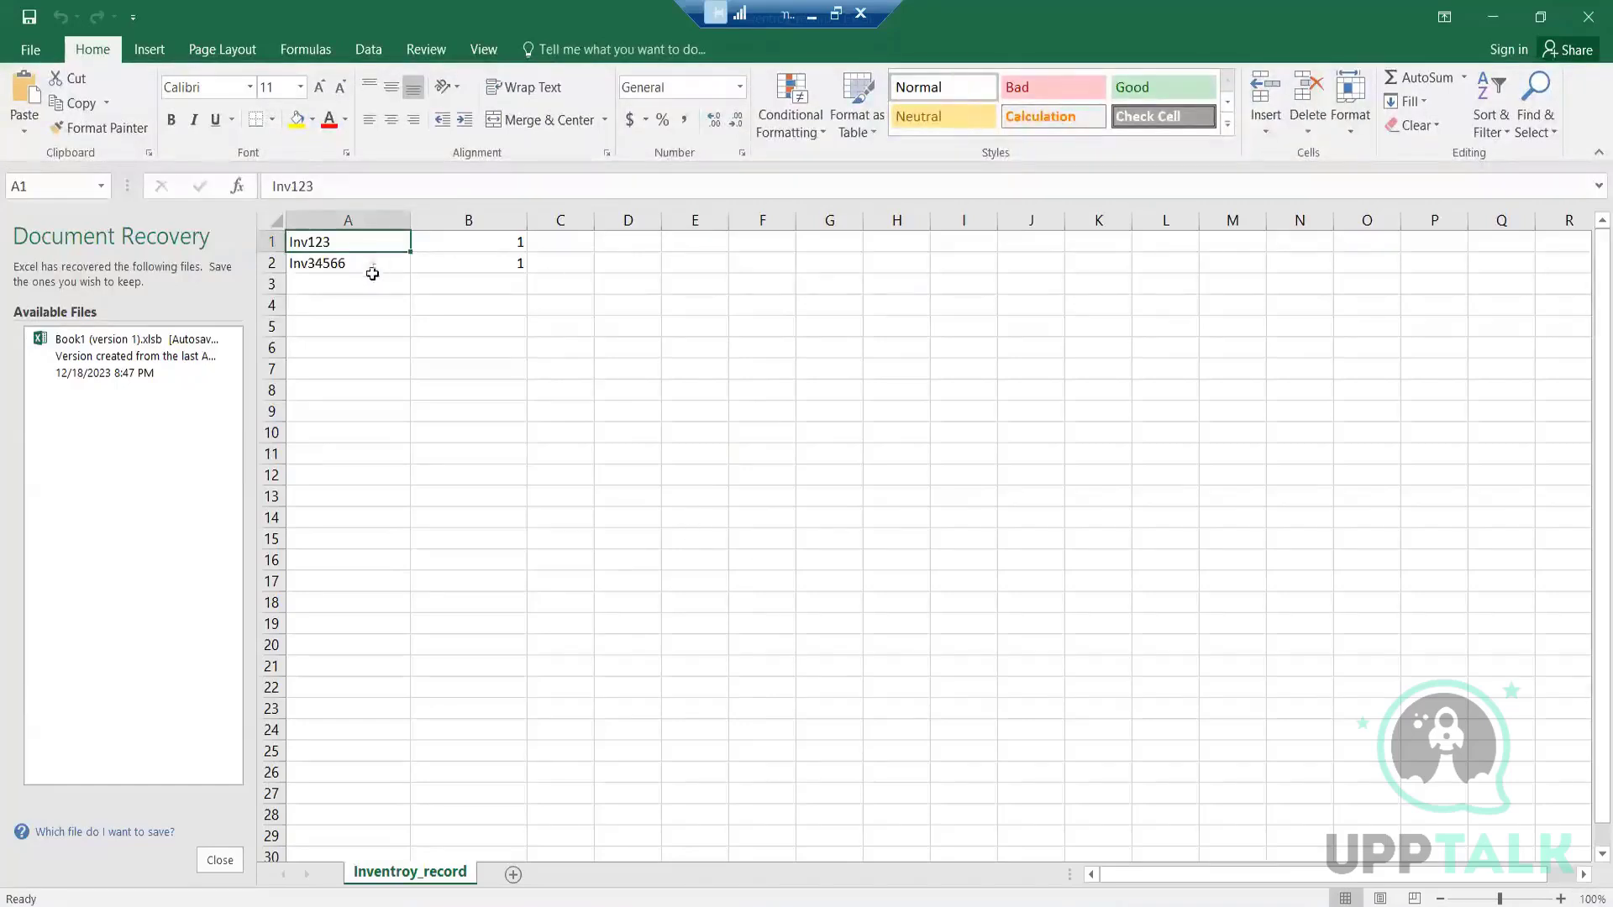
{"action": "double_click", "coordinate": [375, 243]}
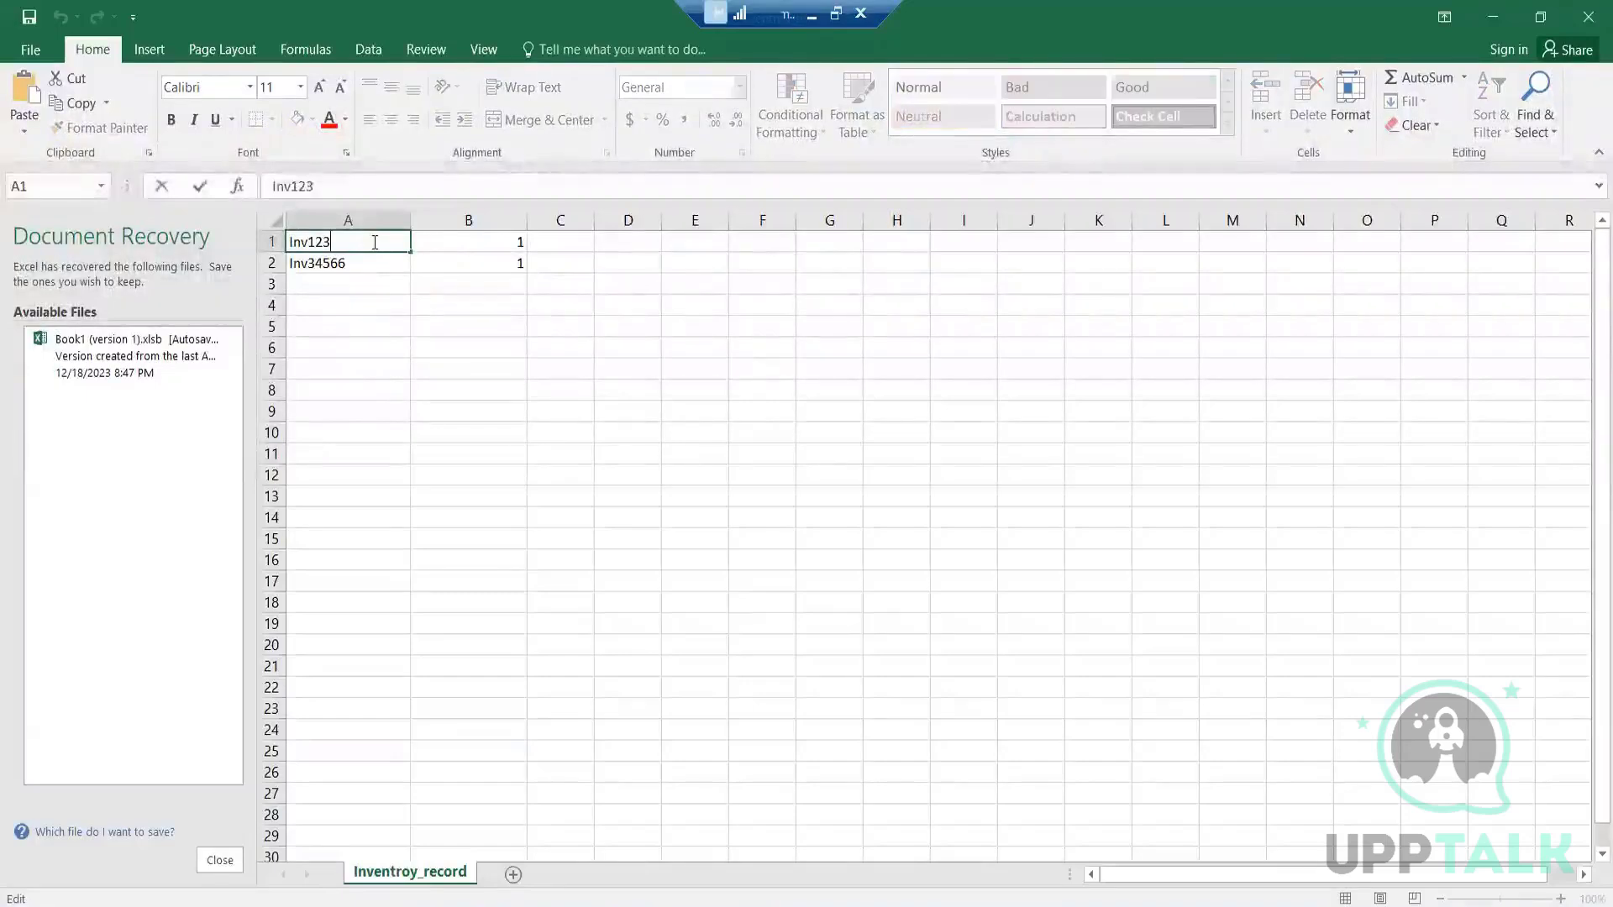
{"action": "key", "text": "BackSpace"}
{"action": "key", "text": "BackSpace"}
{"action": "key", "text": "BackSpace"}
{"action": "key", "text": "BackSpace"}
{"action": "key", "text": "BackSpace"}
{"action": "key", "text": "BackSpace"}
{"action": "type", "text": "inv34566"}
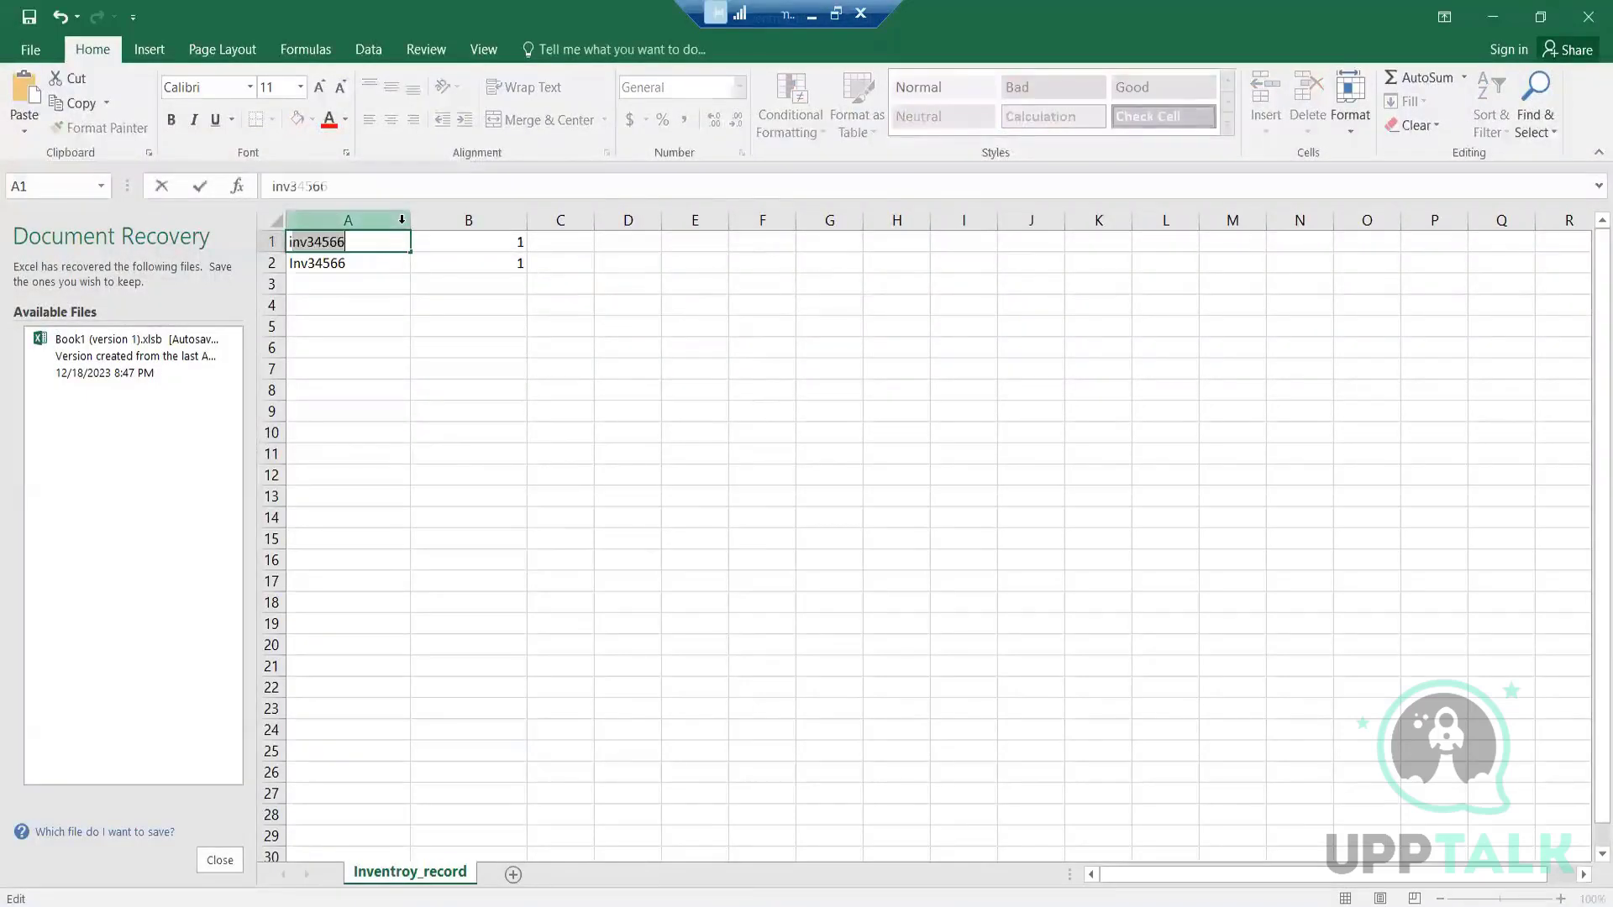
{"action": "type", "text": "trn"}
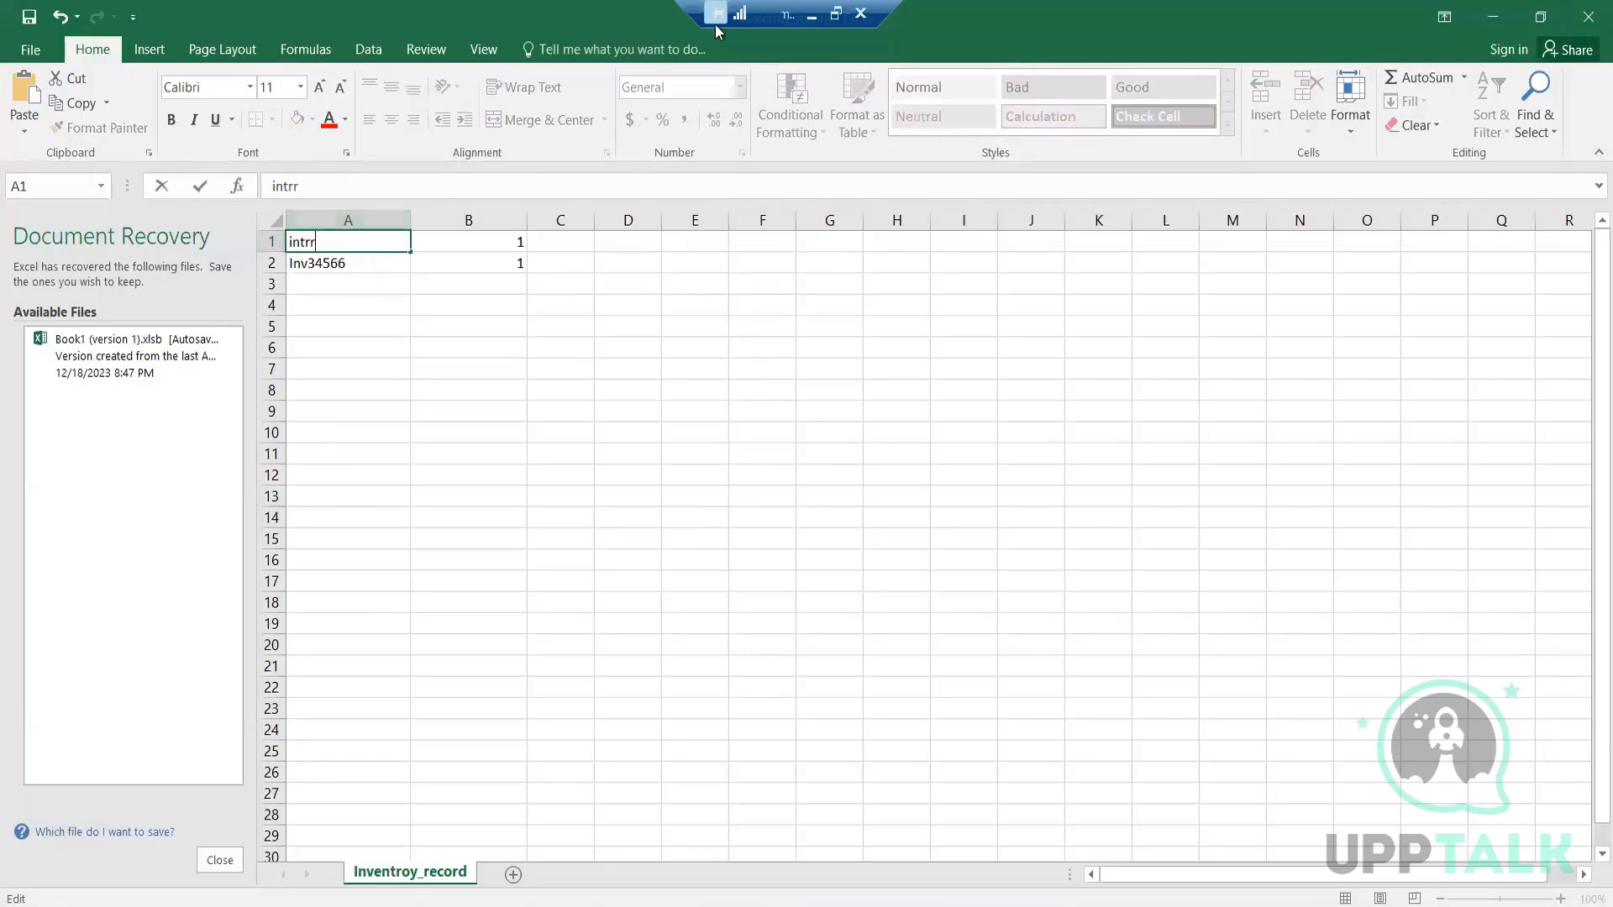
{"action": "type", "text": "al id"}
Replace the value in cell B1 with the header "email id"
{"action": "double_click", "coordinate": [511, 243]}
{"action": "key", "text": "BackSpace"}
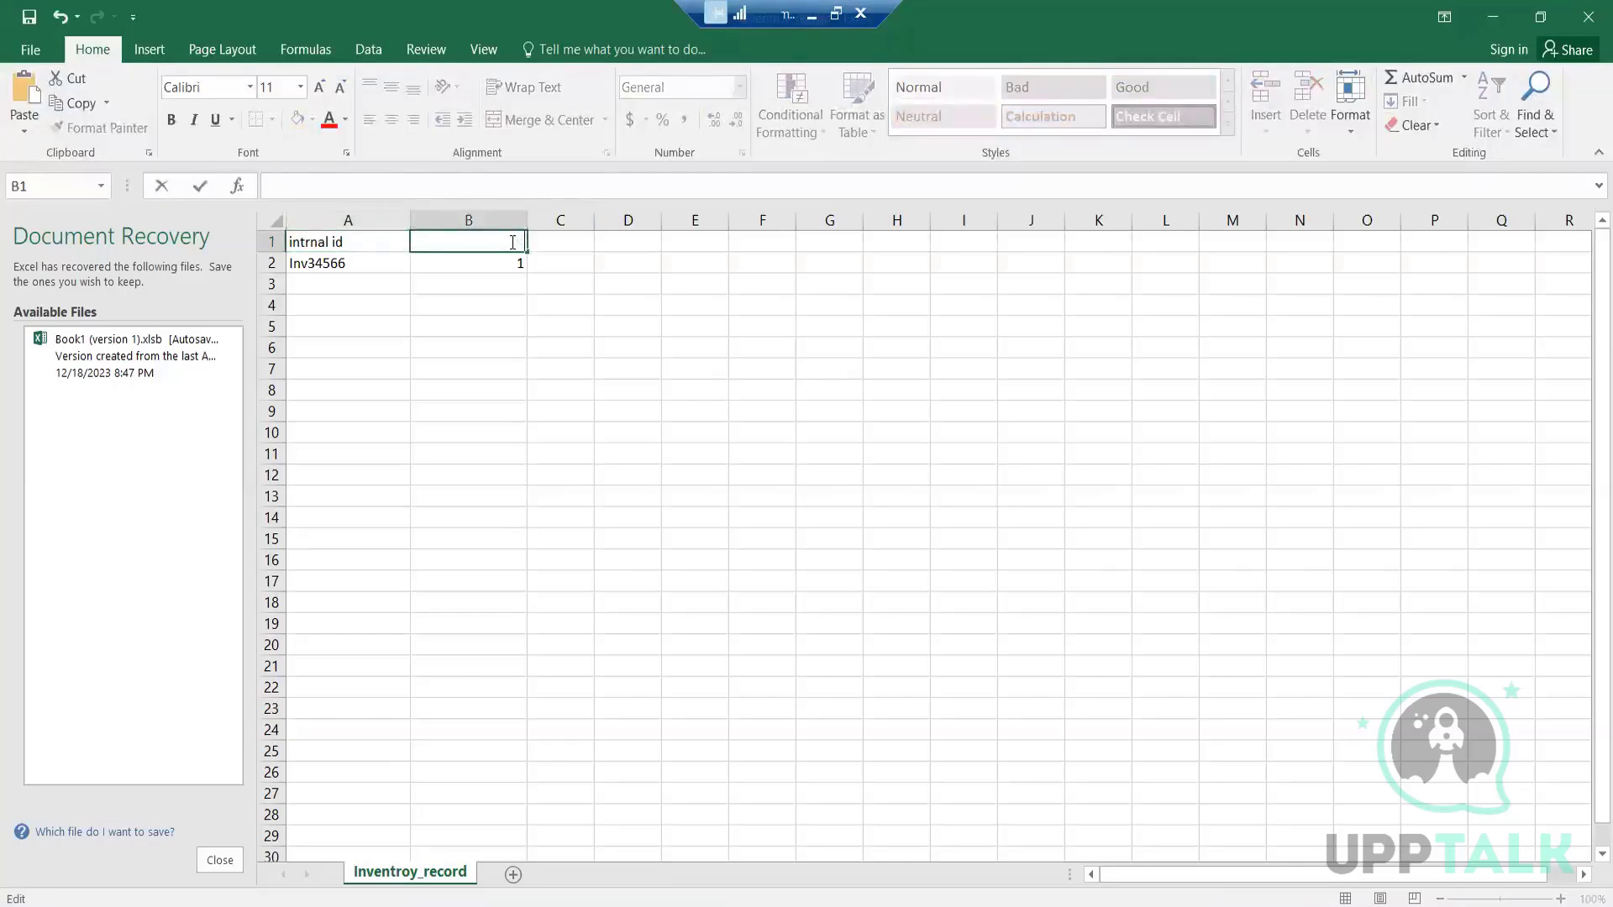
{"action": "type", "text": "email id"}
Clear the existing inventory number from cell A2 beneath the "intrnal id" header
{"action": "double_click", "coordinate": [370, 262]}
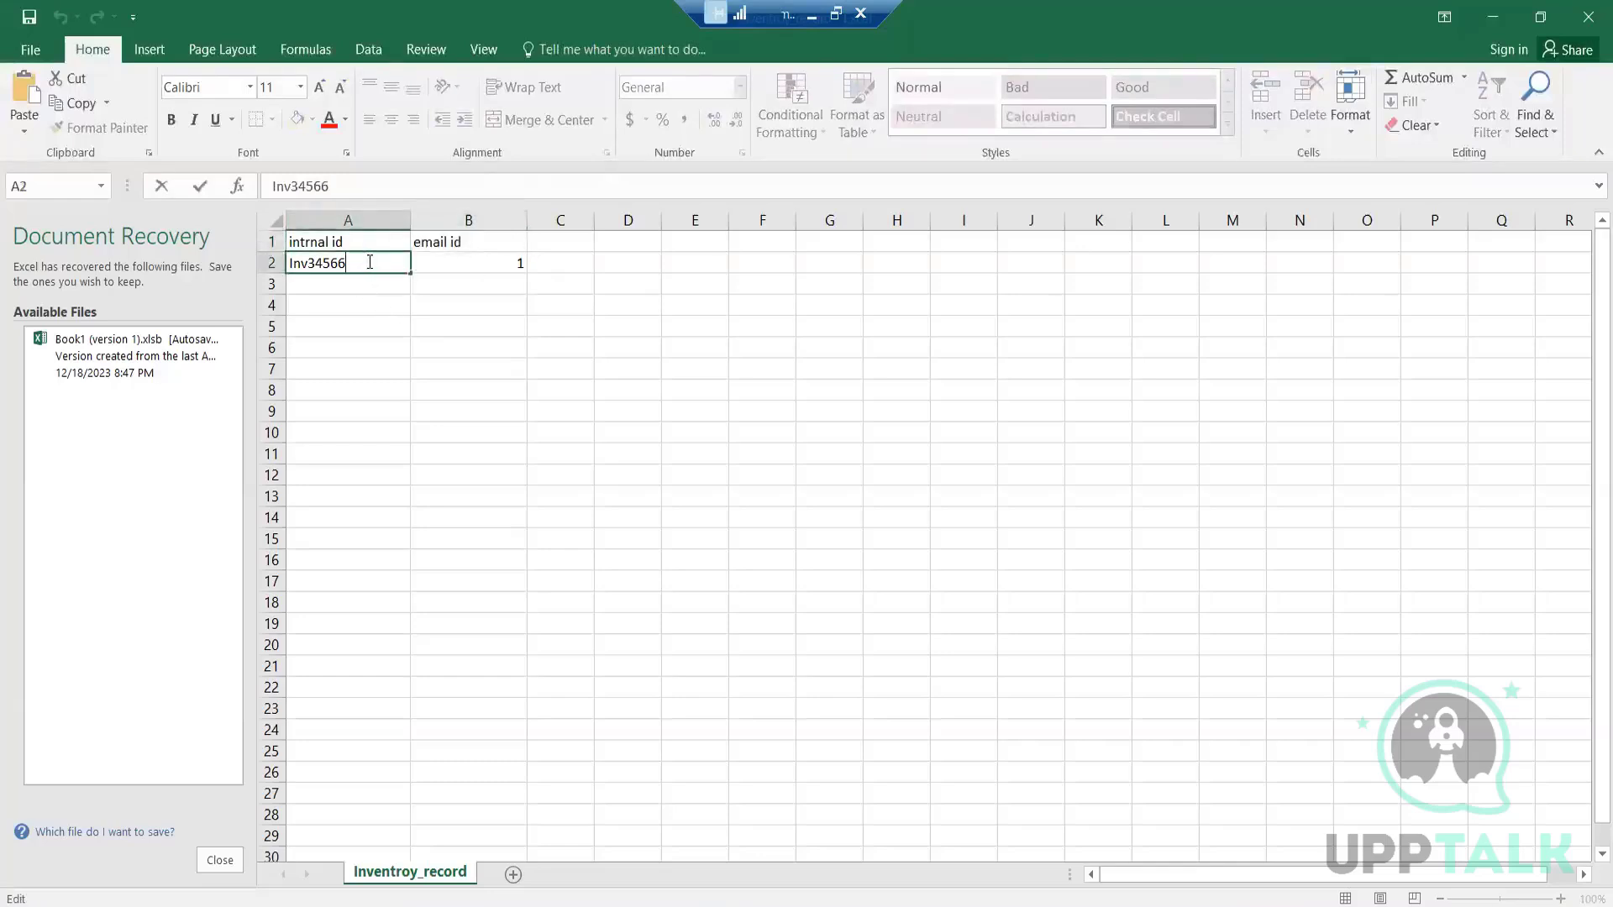
{"action": "key", "text": "BackSpace"}
{"action": "key", "text": "BackSpace"}
{"action": "key", "text": "BackSpace"}
{"action": "key", "text": "BackSpace"}
{"action": "key", "text": "BackSpace"}
{"action": "key", "text": "BackSpace"}
{"action": "key", "text": "BackSpace"}
{"action": "key", "text": "BackSpace"}
Switch to NetSuite, copy the first order's internal ID from the Sales Orders list, and paste it into cell A2 in Excel
{"action": "left_click", "coordinate": [636, 901]}
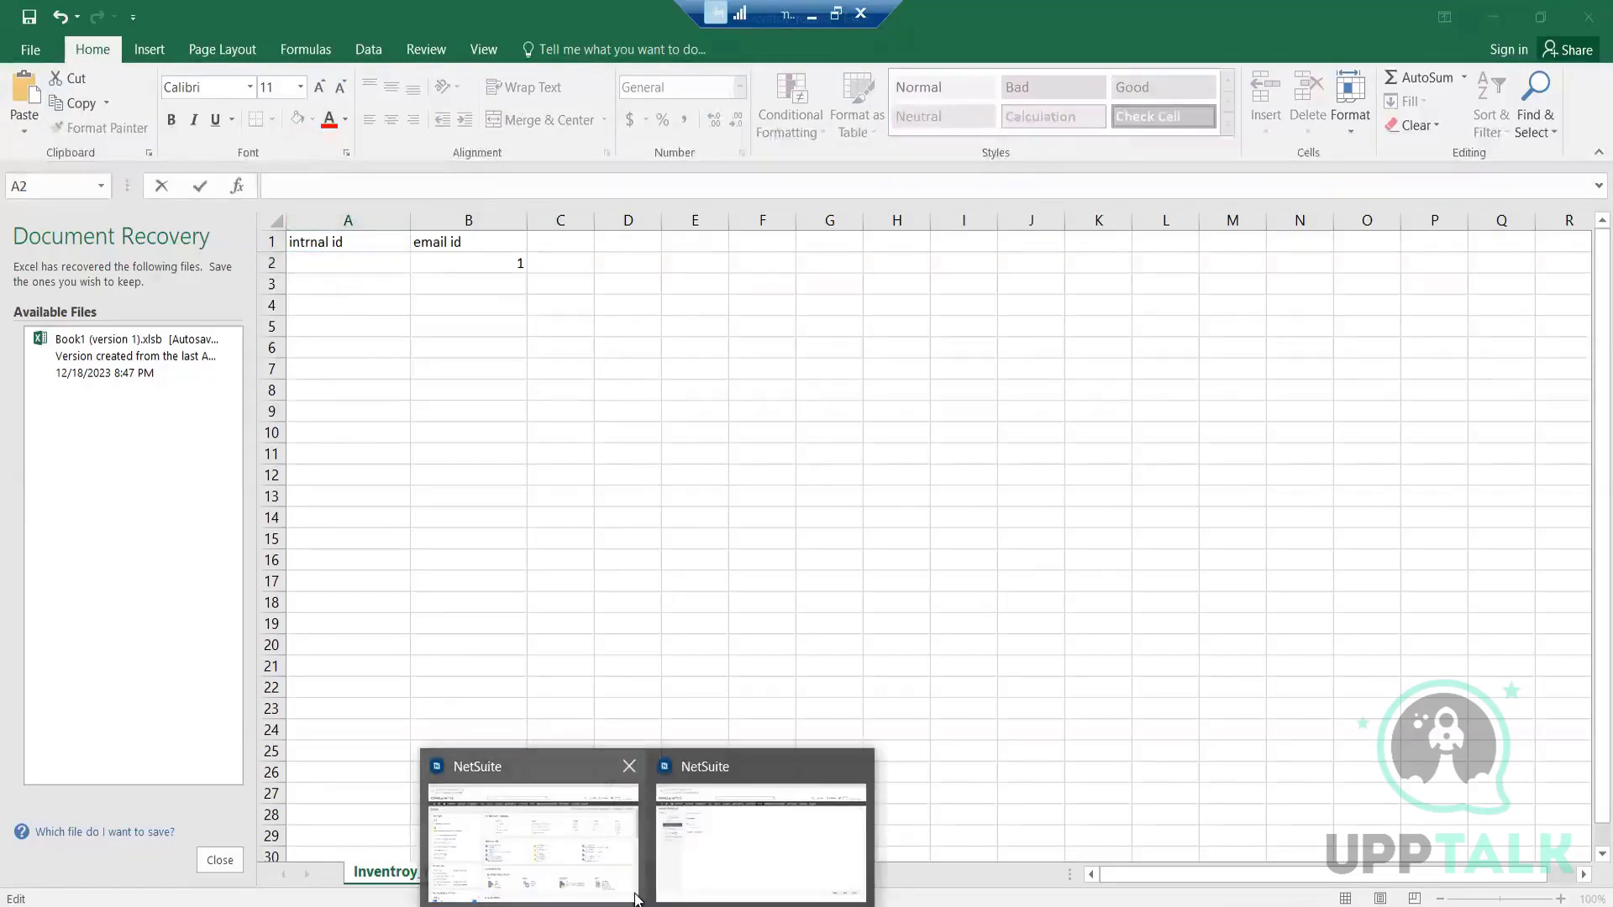
{"action": "left_click", "coordinate": [637, 898]}
{"action": "mouse_move", "coordinate": [796, 159]}
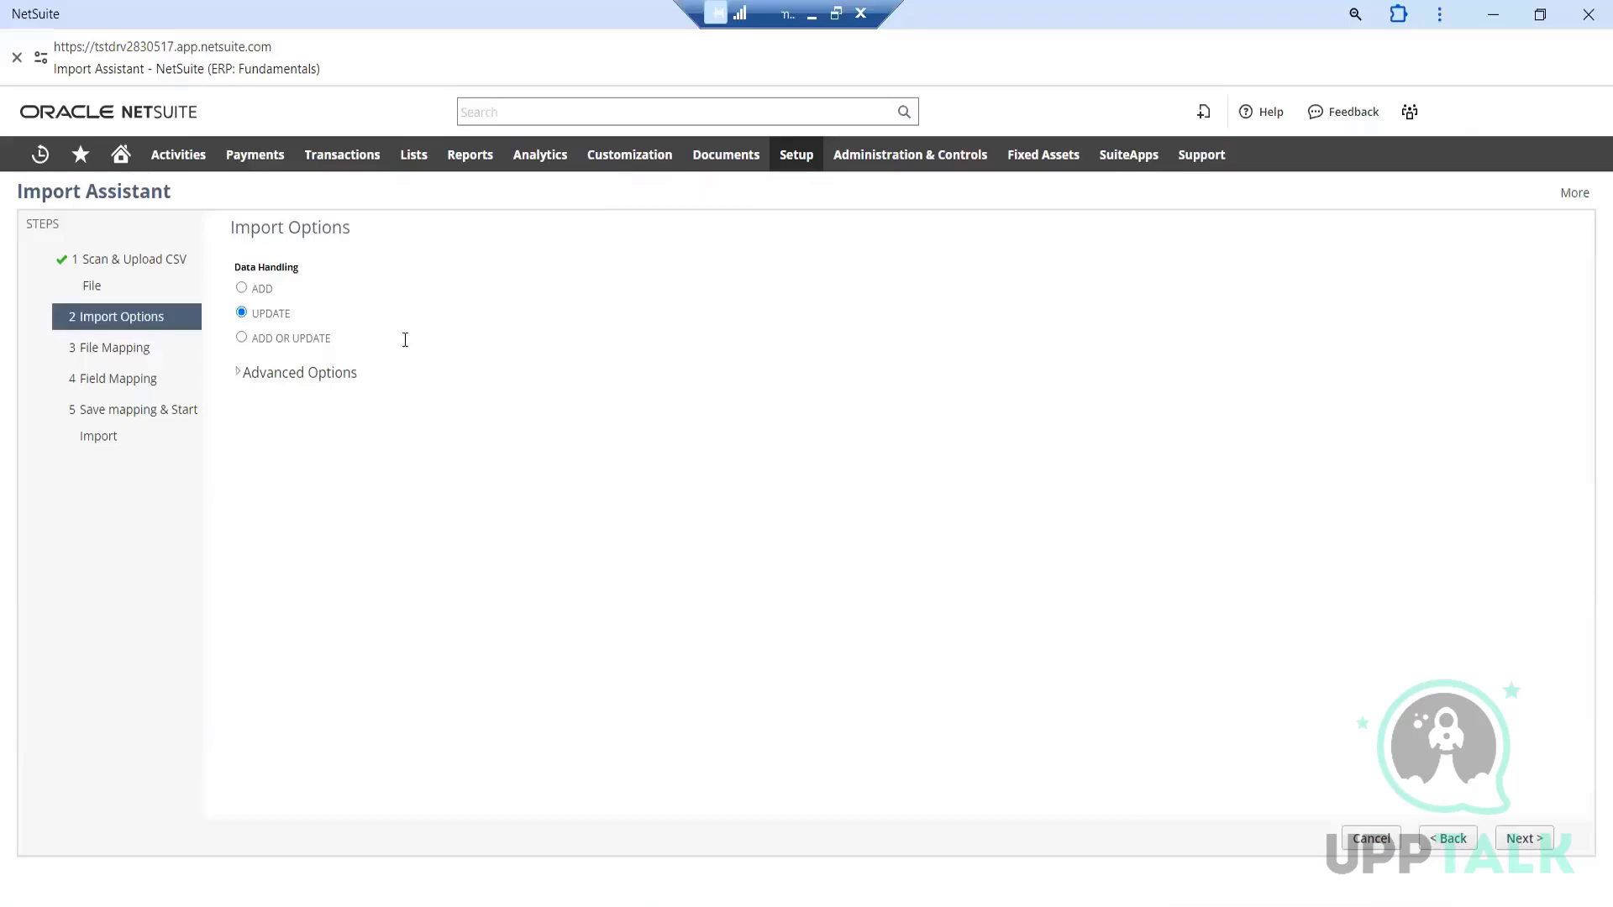
{"action": "mouse_move", "coordinate": [351, 166]}
{"action": "mouse_move", "coordinate": [345, 349]}
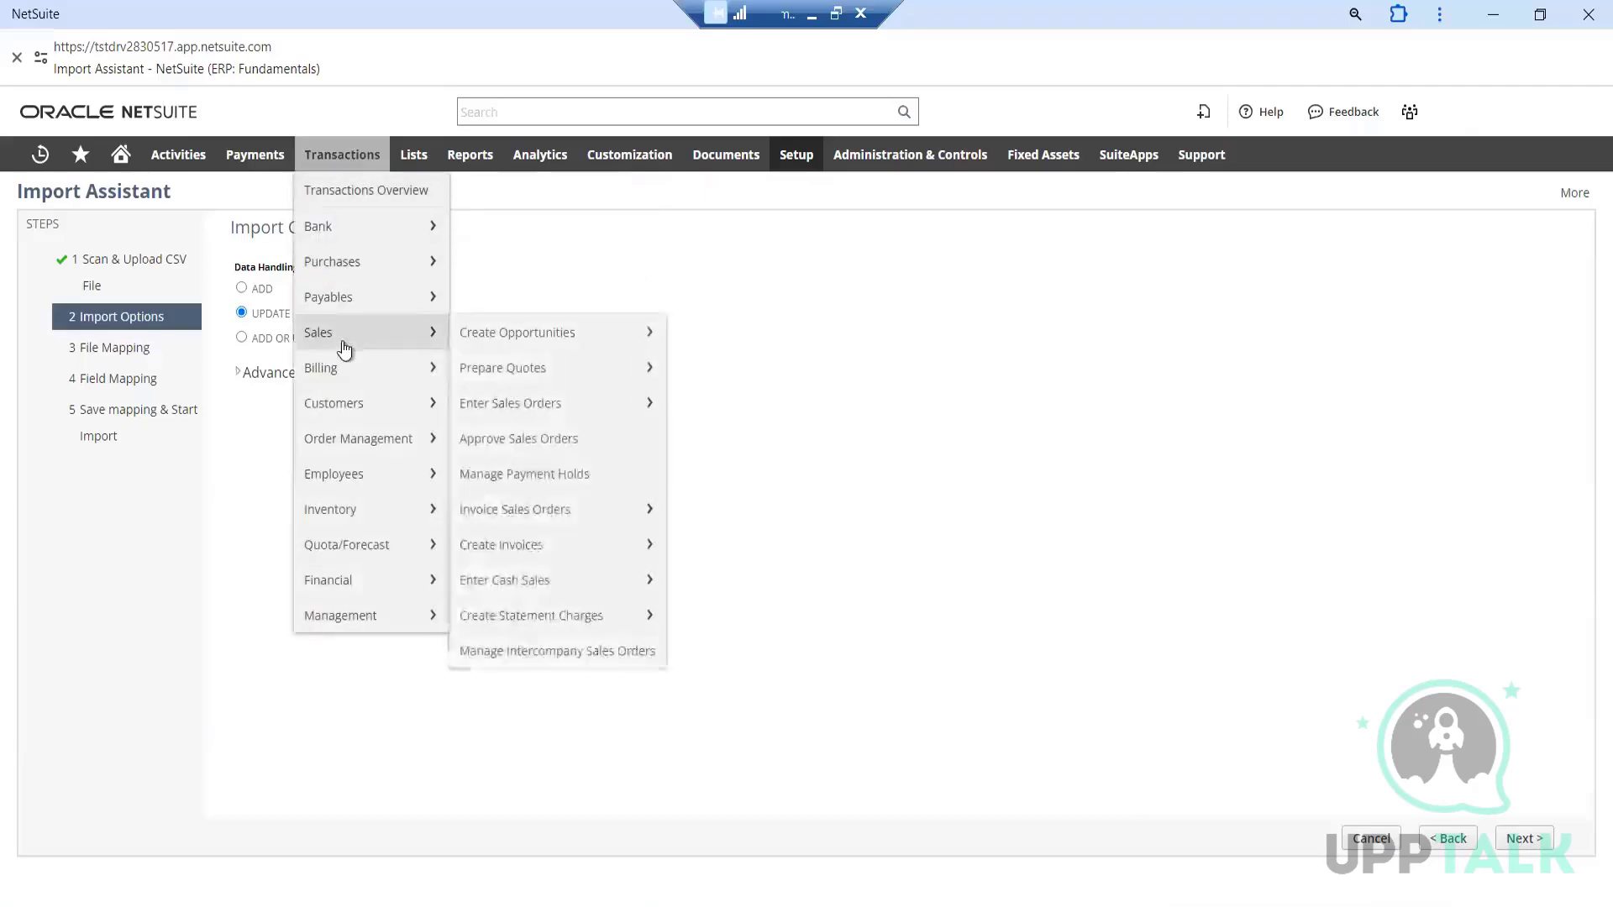
{"action": "mouse_move", "coordinate": [514, 403]}
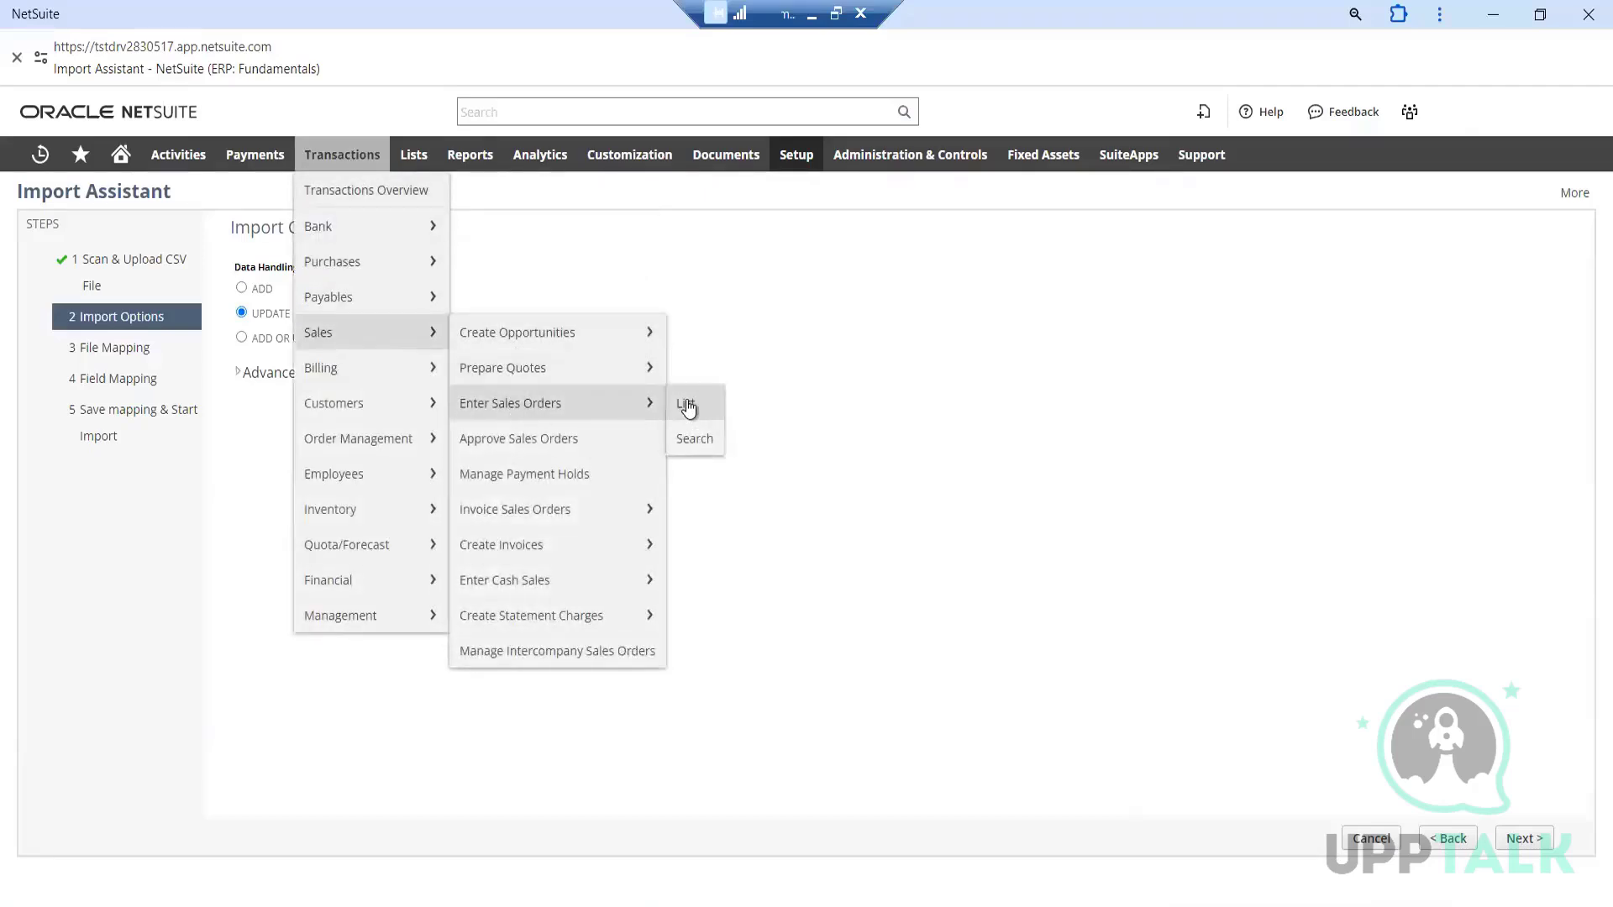
{"action": "right_click", "coordinate": [688, 406]}
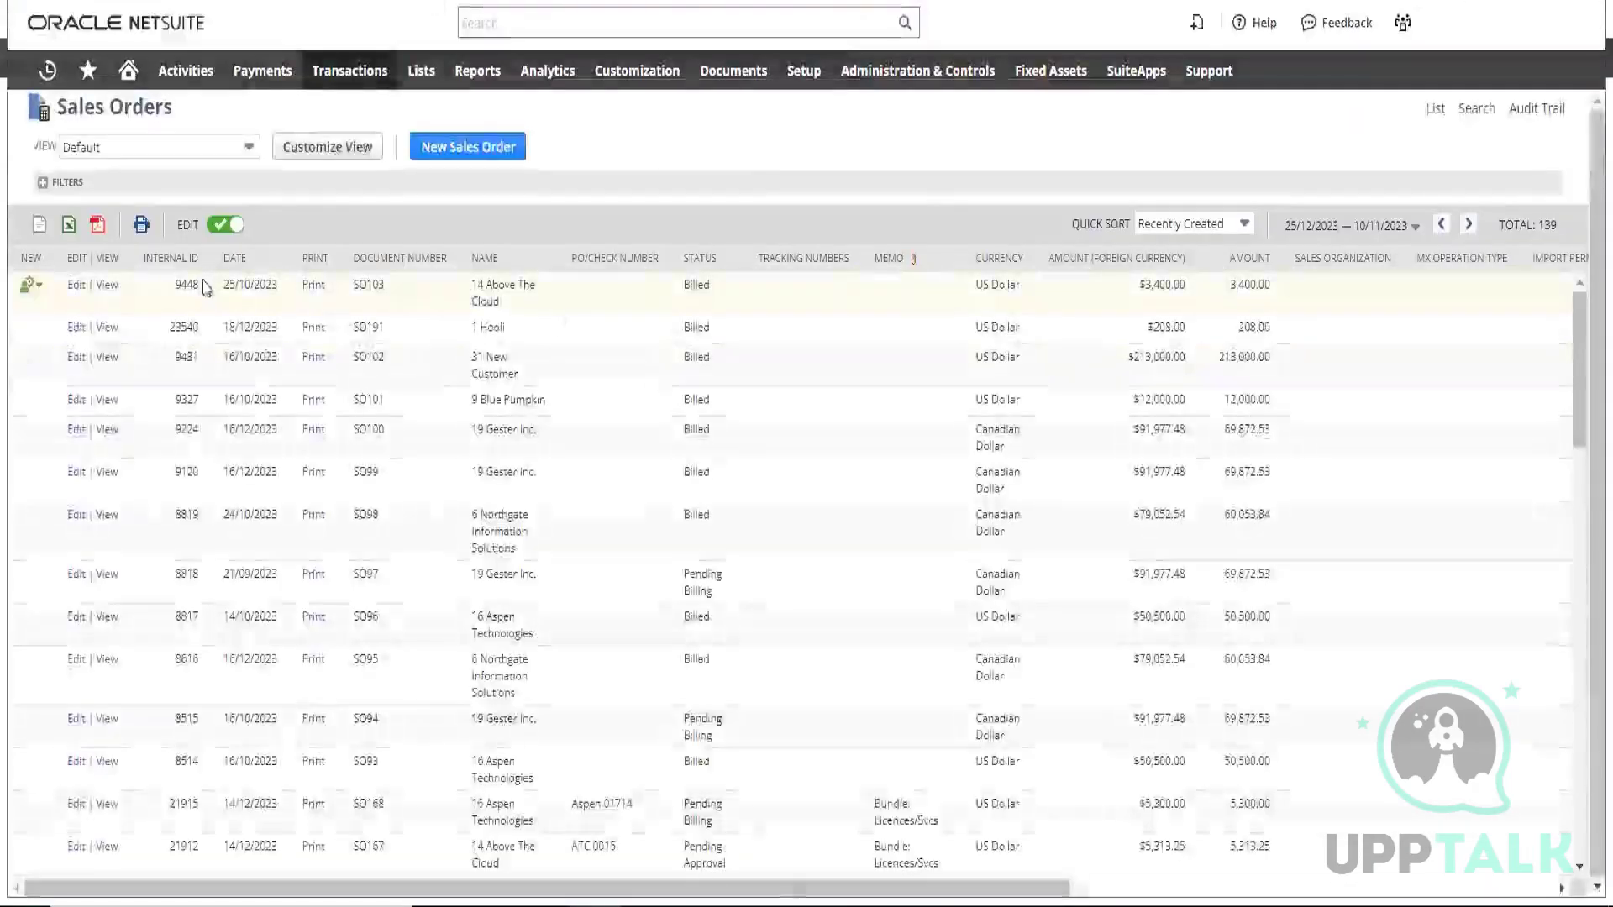
{"action": "double_click", "coordinate": [188, 284]}
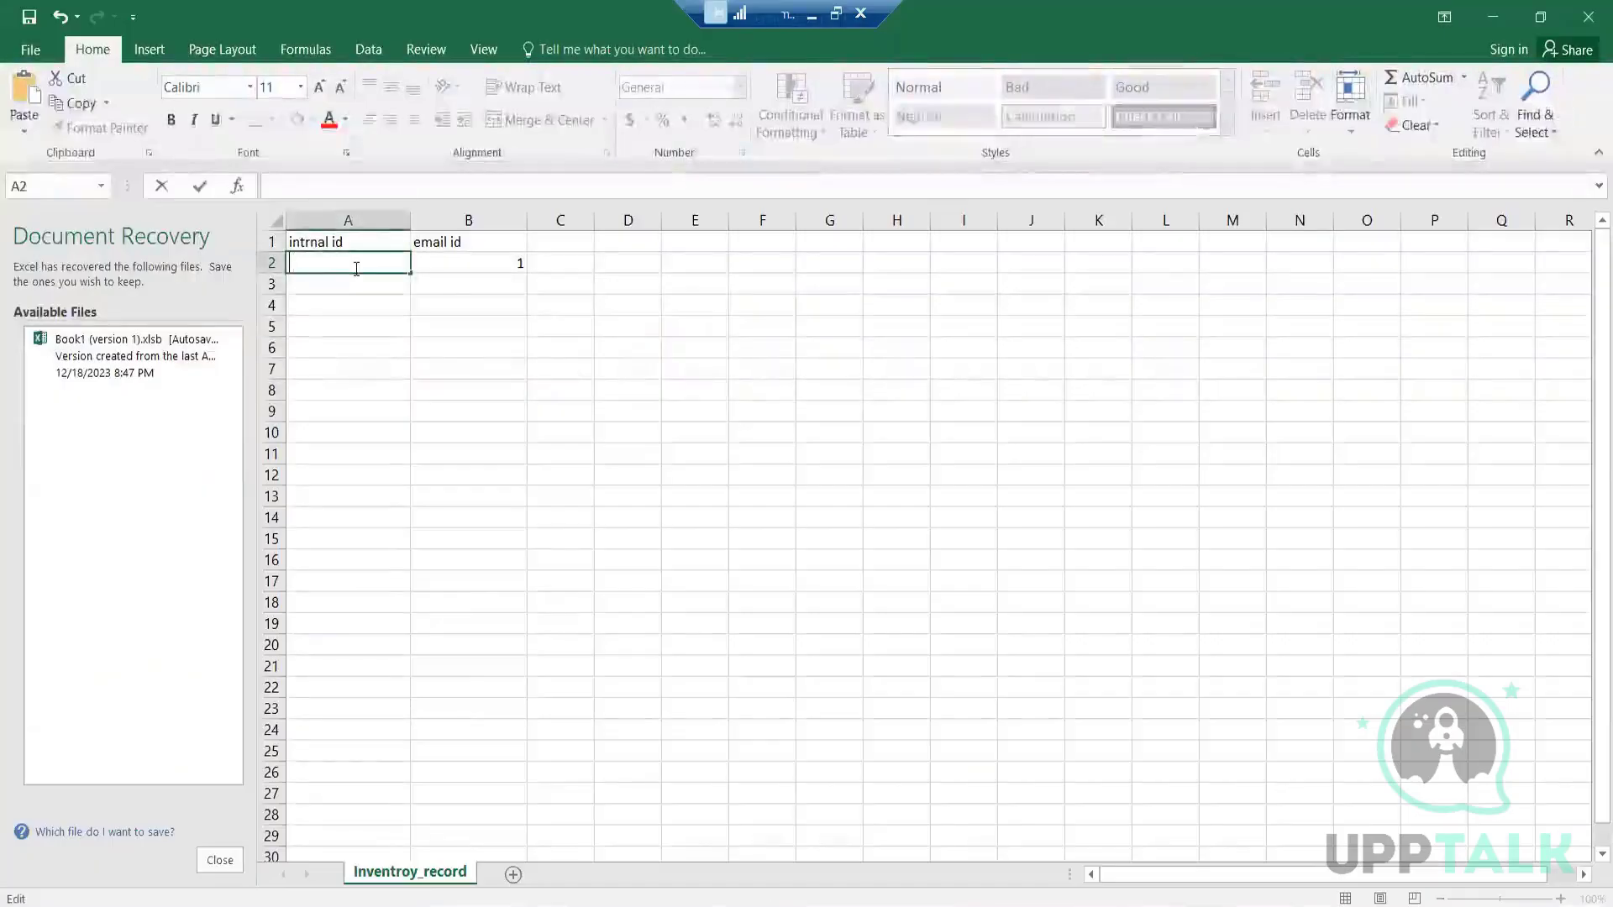
{"action": "type", "text": "9448"}
Replace the value in cell B2 with a demo email address
{"action": "left_click", "coordinate": [457, 260]}
{"action": "double_click", "coordinate": [516, 262]}
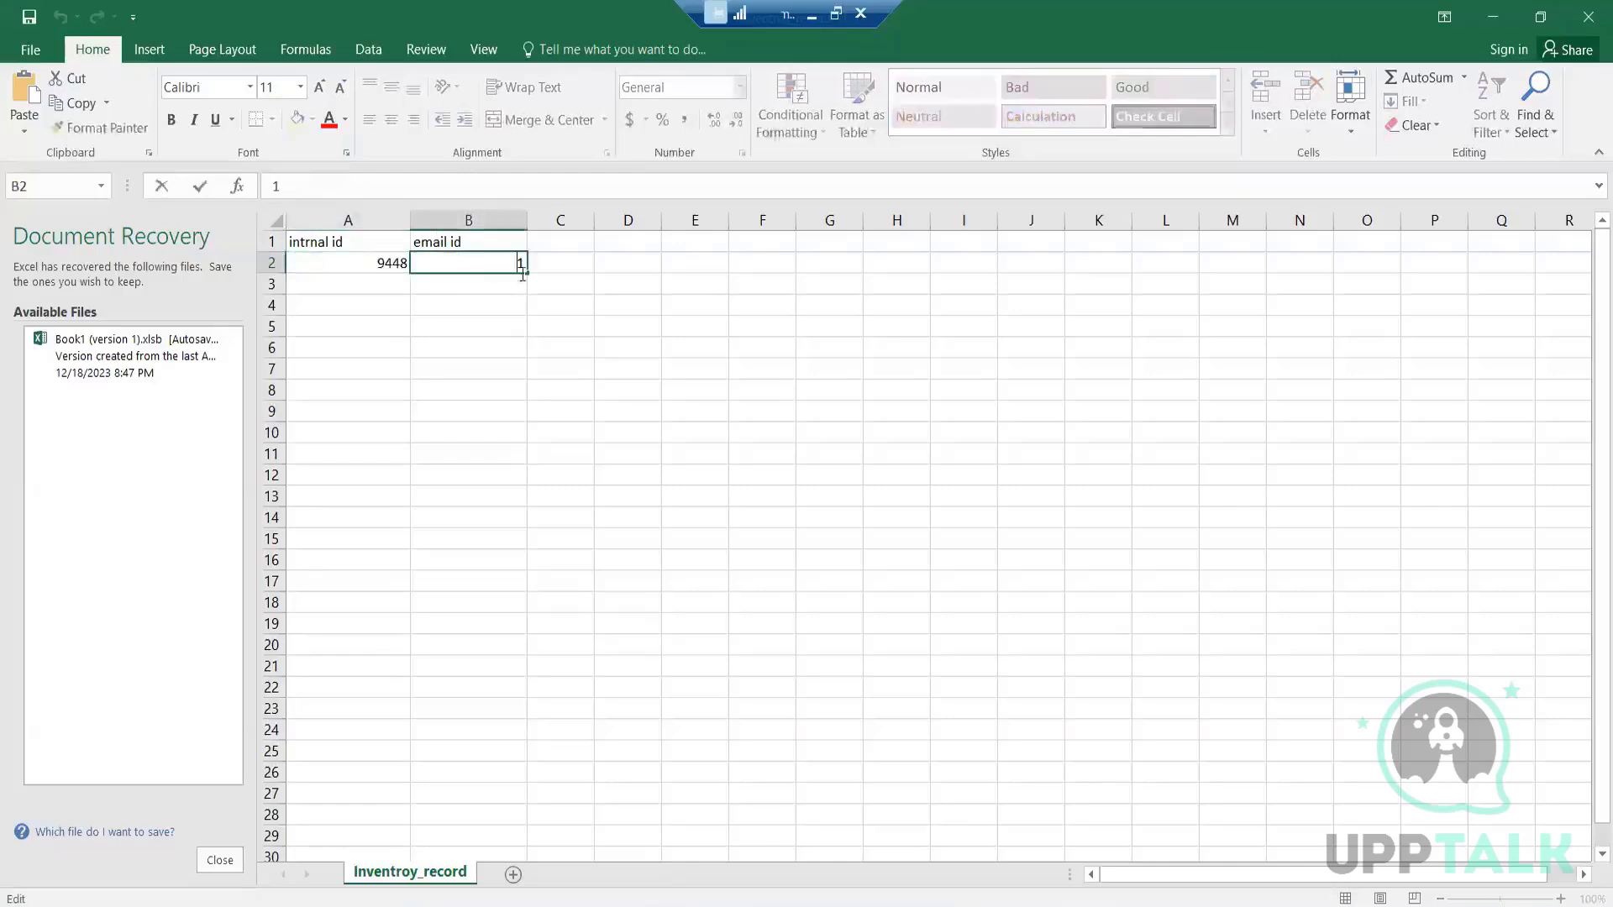
{"action": "key", "text": "BackSpace"}
{"action": "type", "text": "demo"}
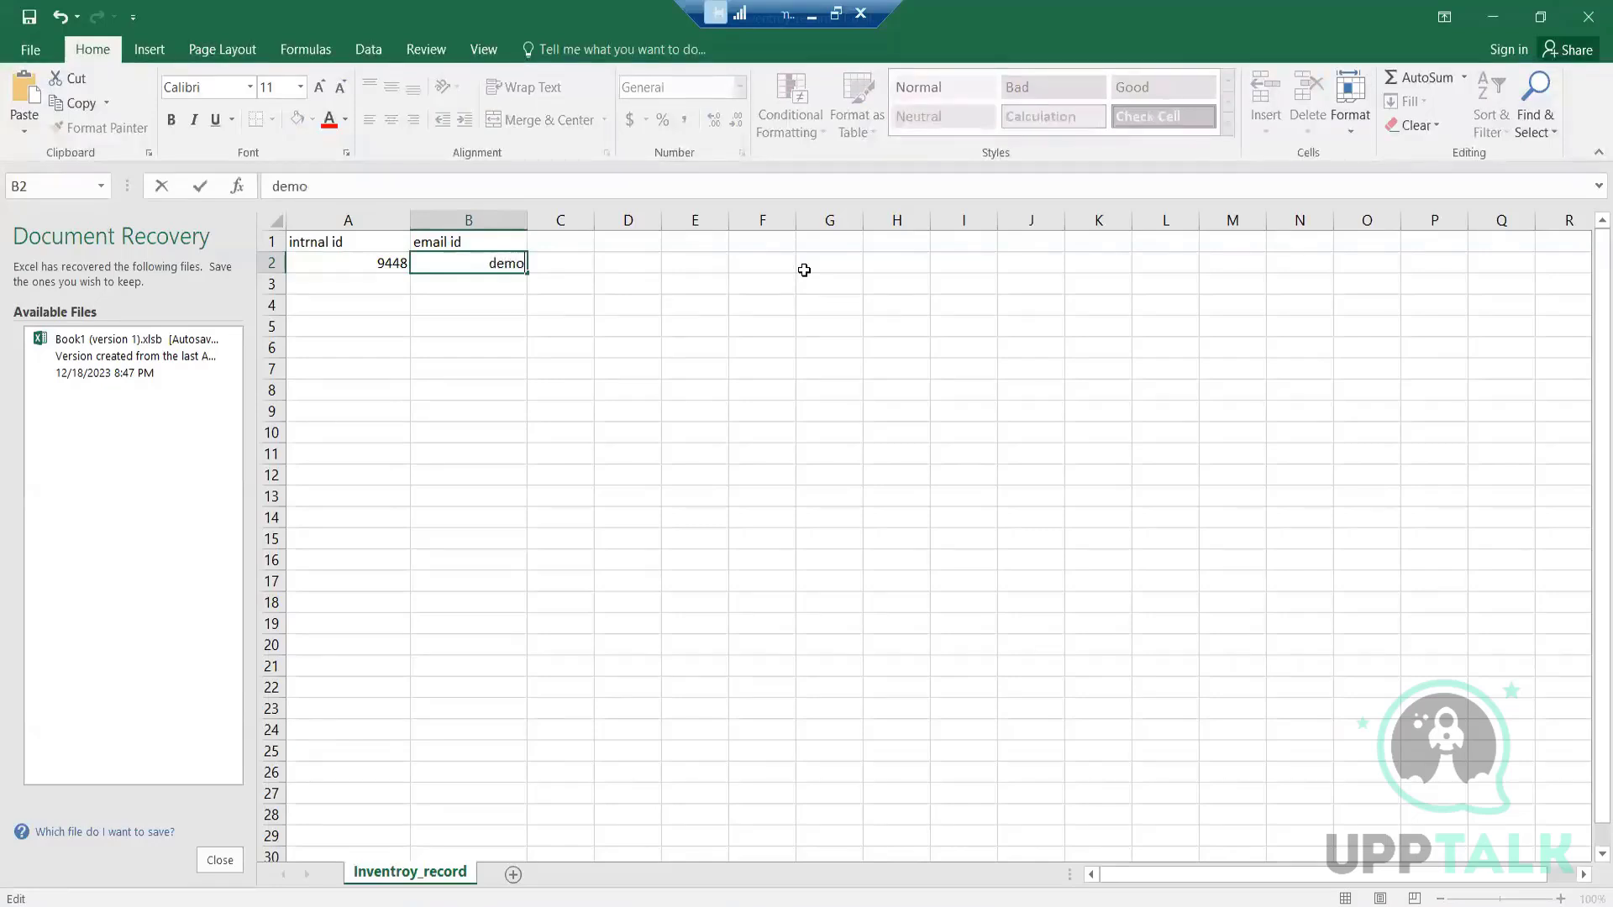
{"action": "type", "text": "@e"}
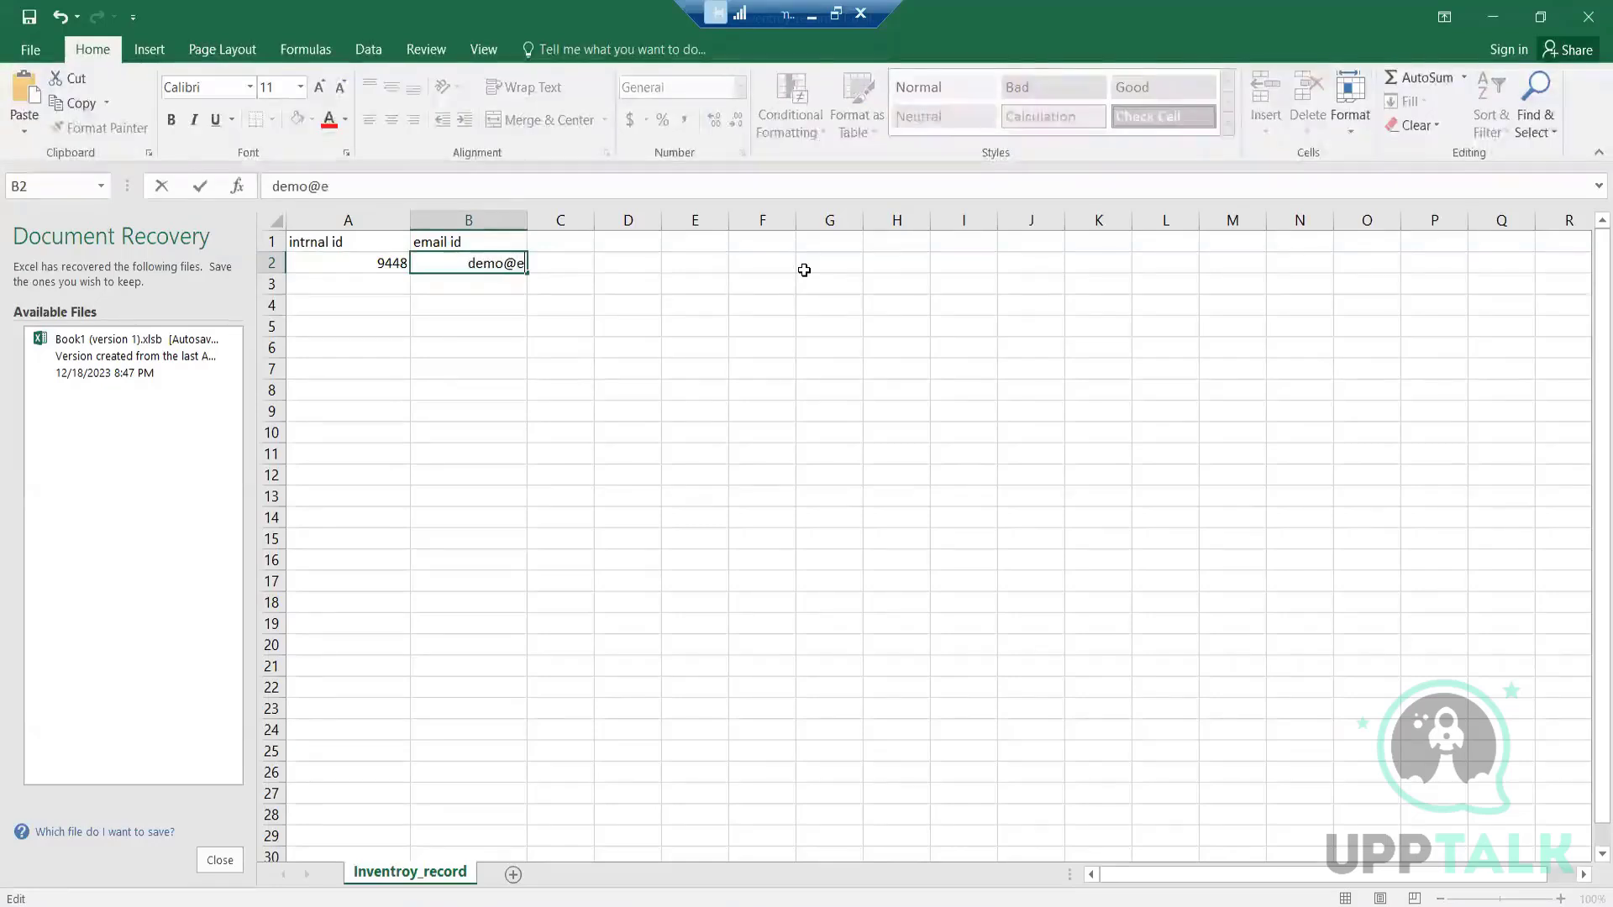
{"action": "type", "text": "mai."}
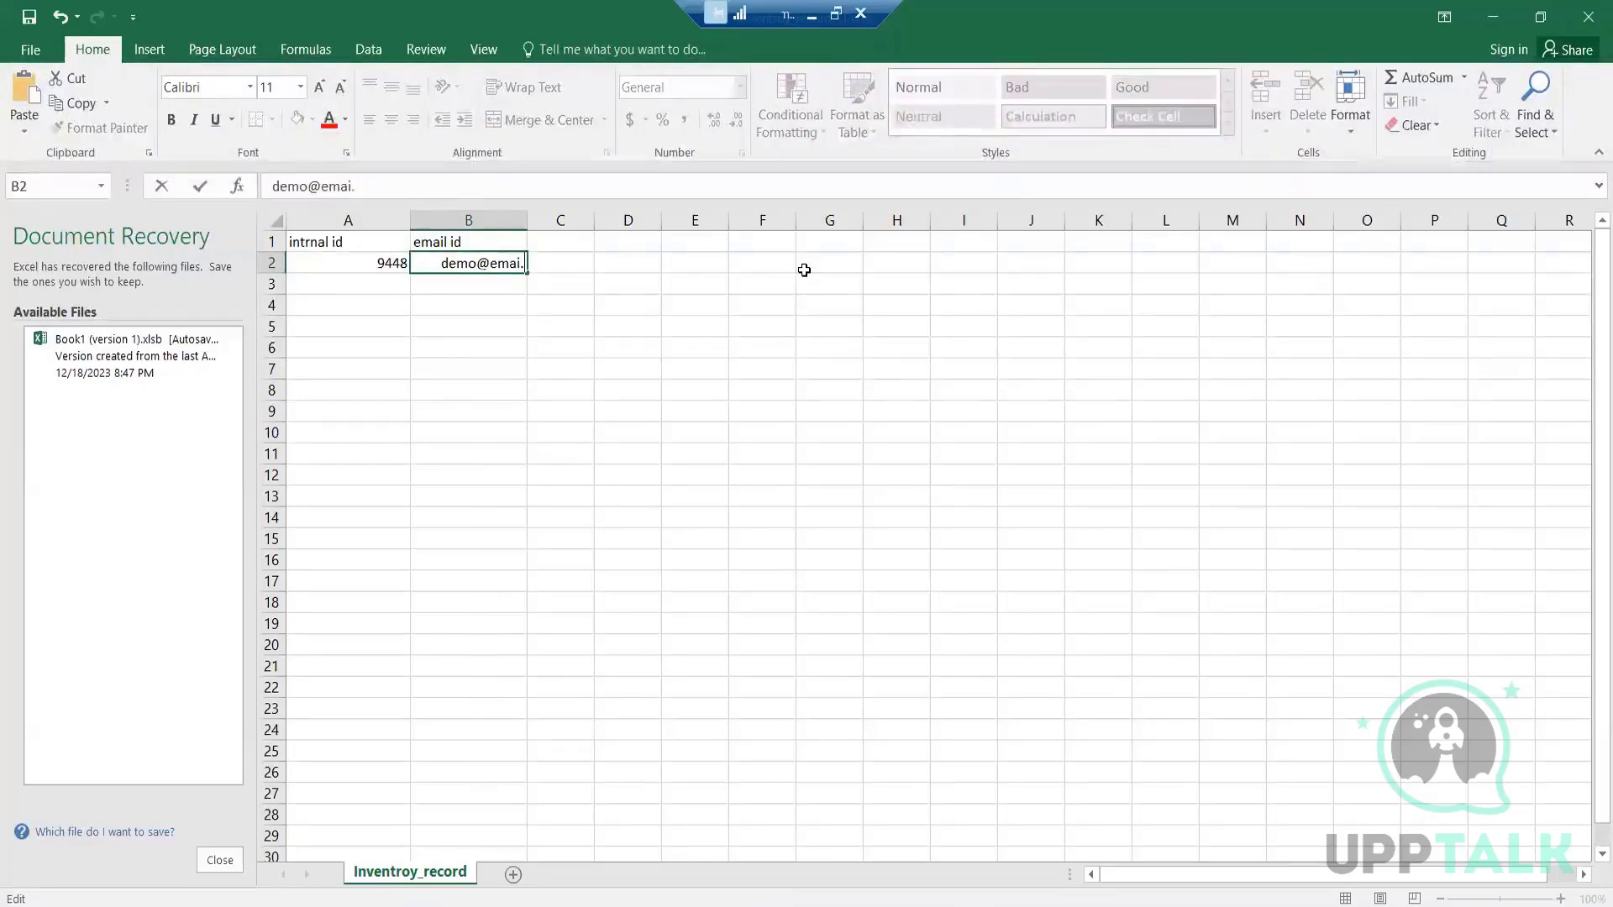
{"action": "key", "text": "BackSpace"}
{"action": "type", "text": "l.c"}
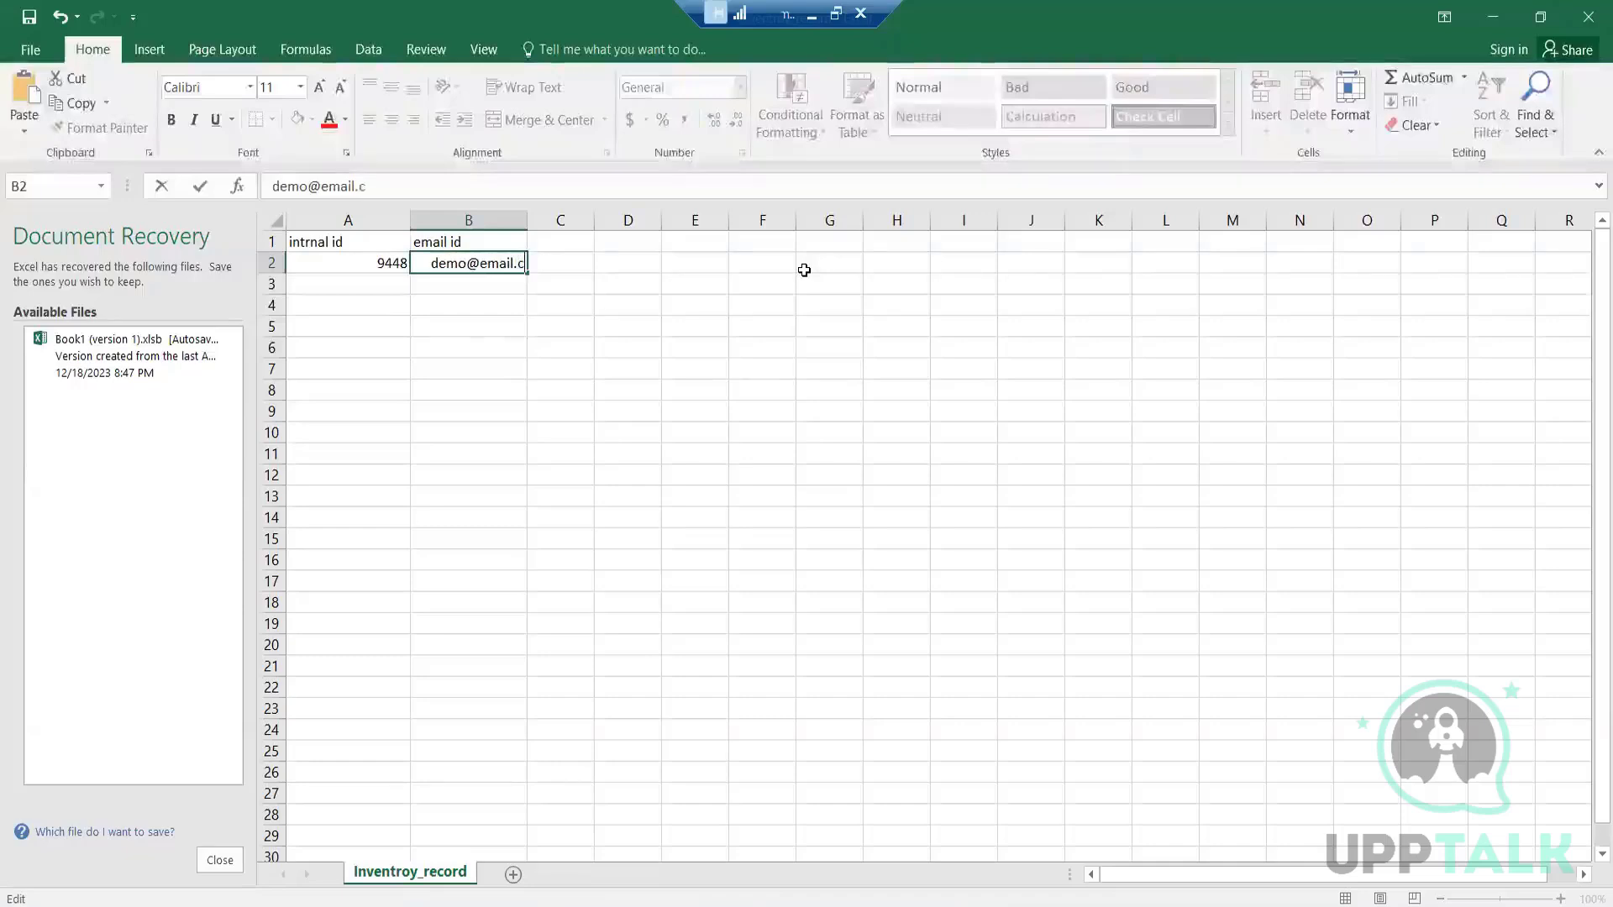
{"action": "type", "text": "om"}
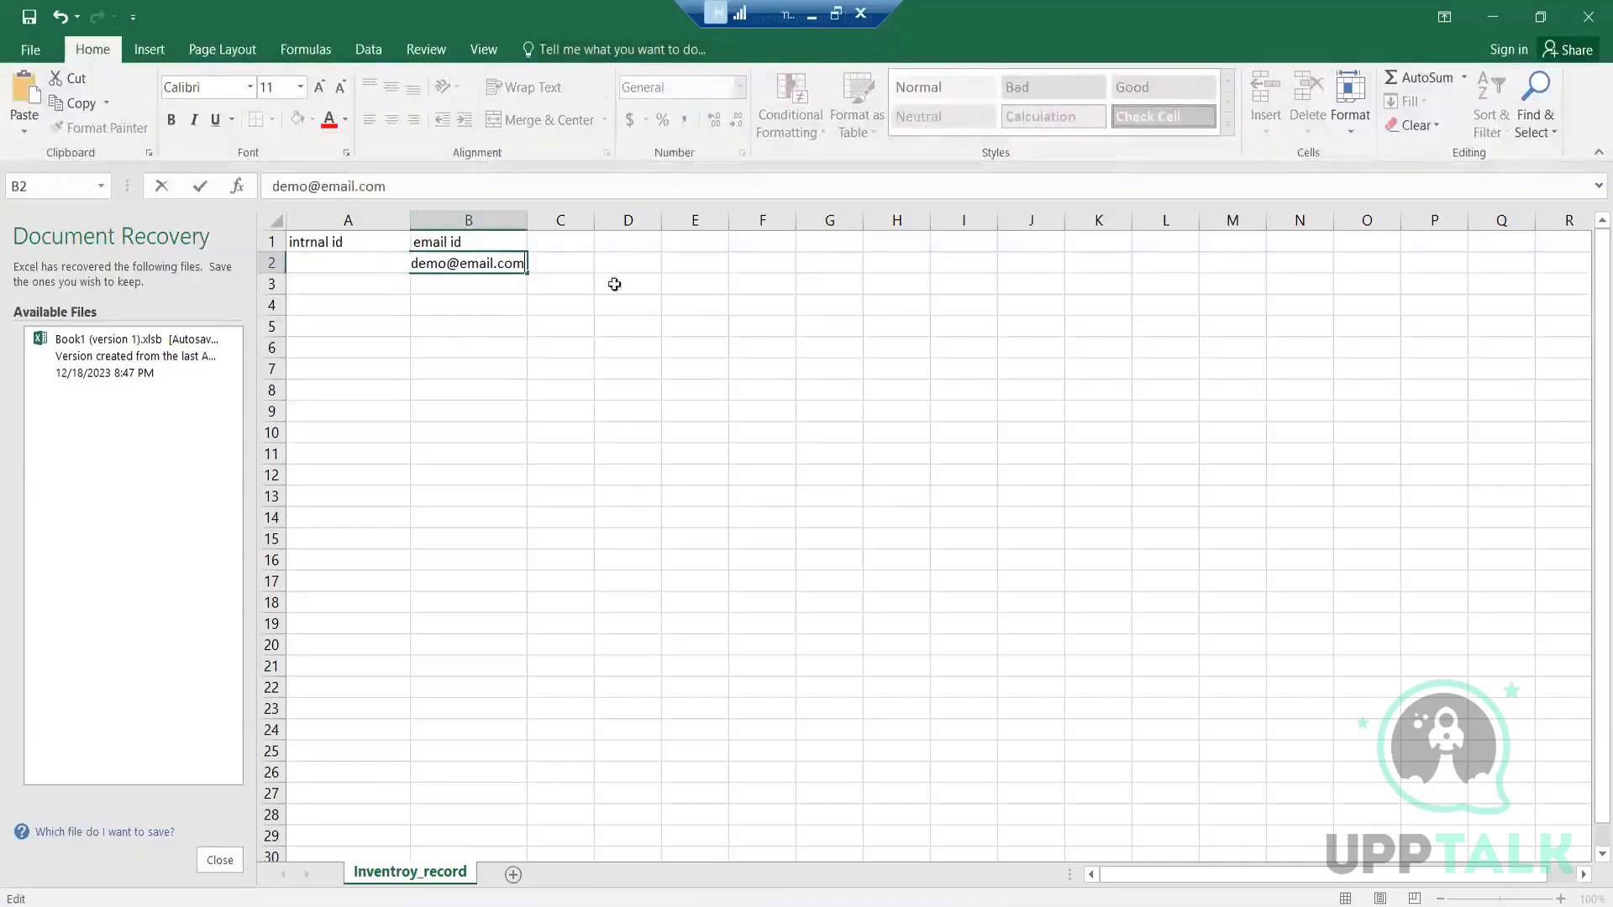
{"action": "left_click", "coordinate": [577, 265]}
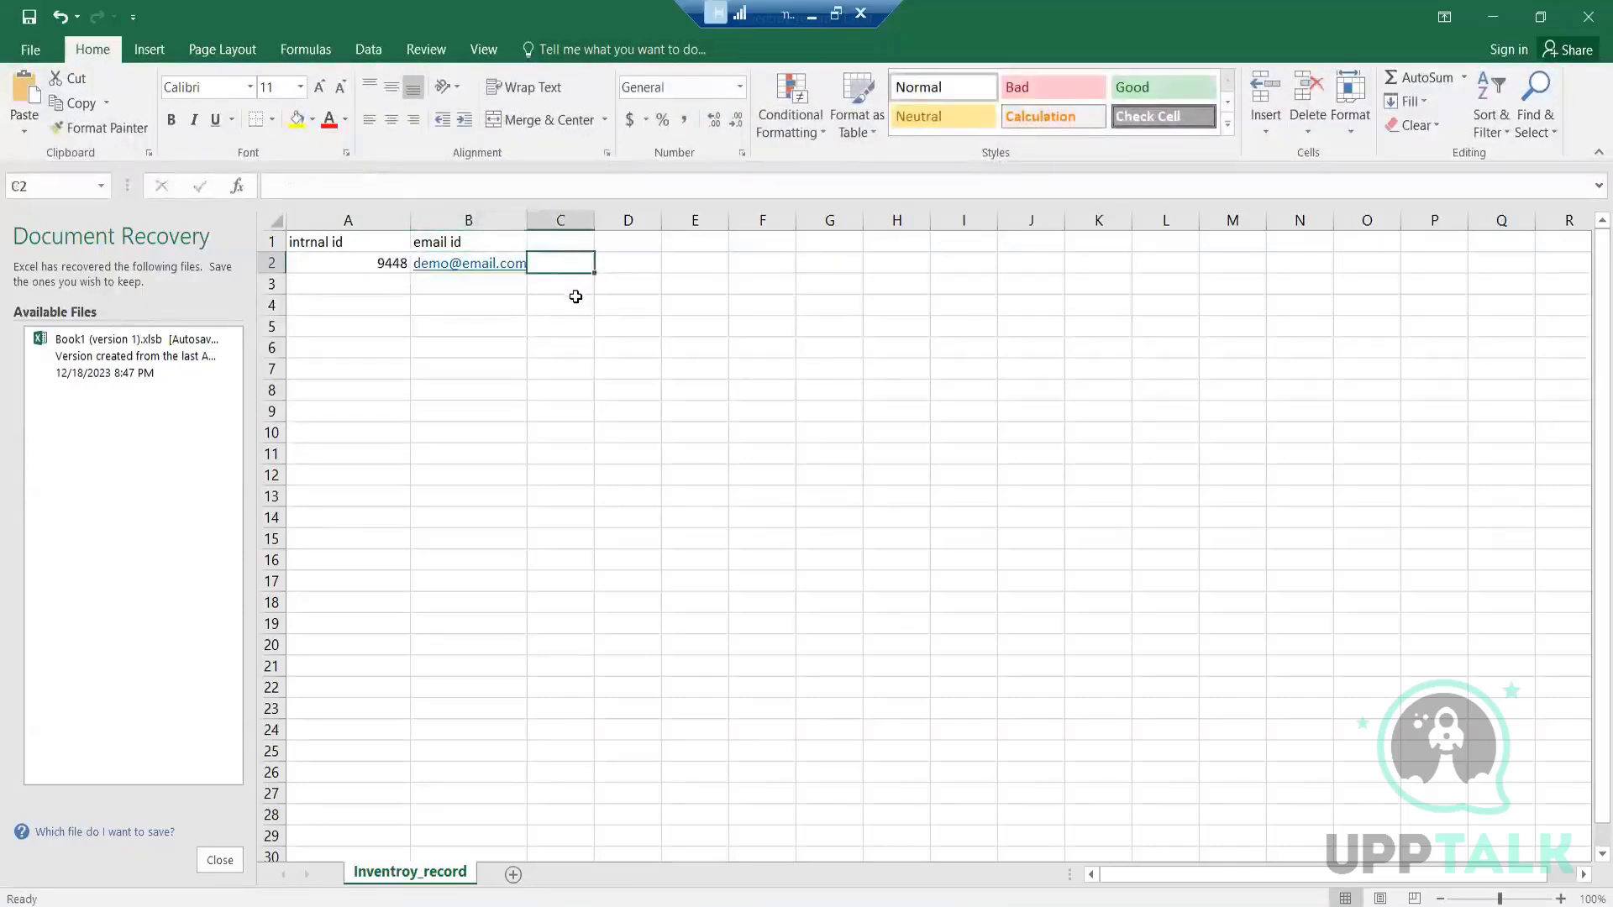
Adjust the widths of columns A and B so both have extra room beyond their contents
{"action": "left_click", "coordinate": [398, 221]}
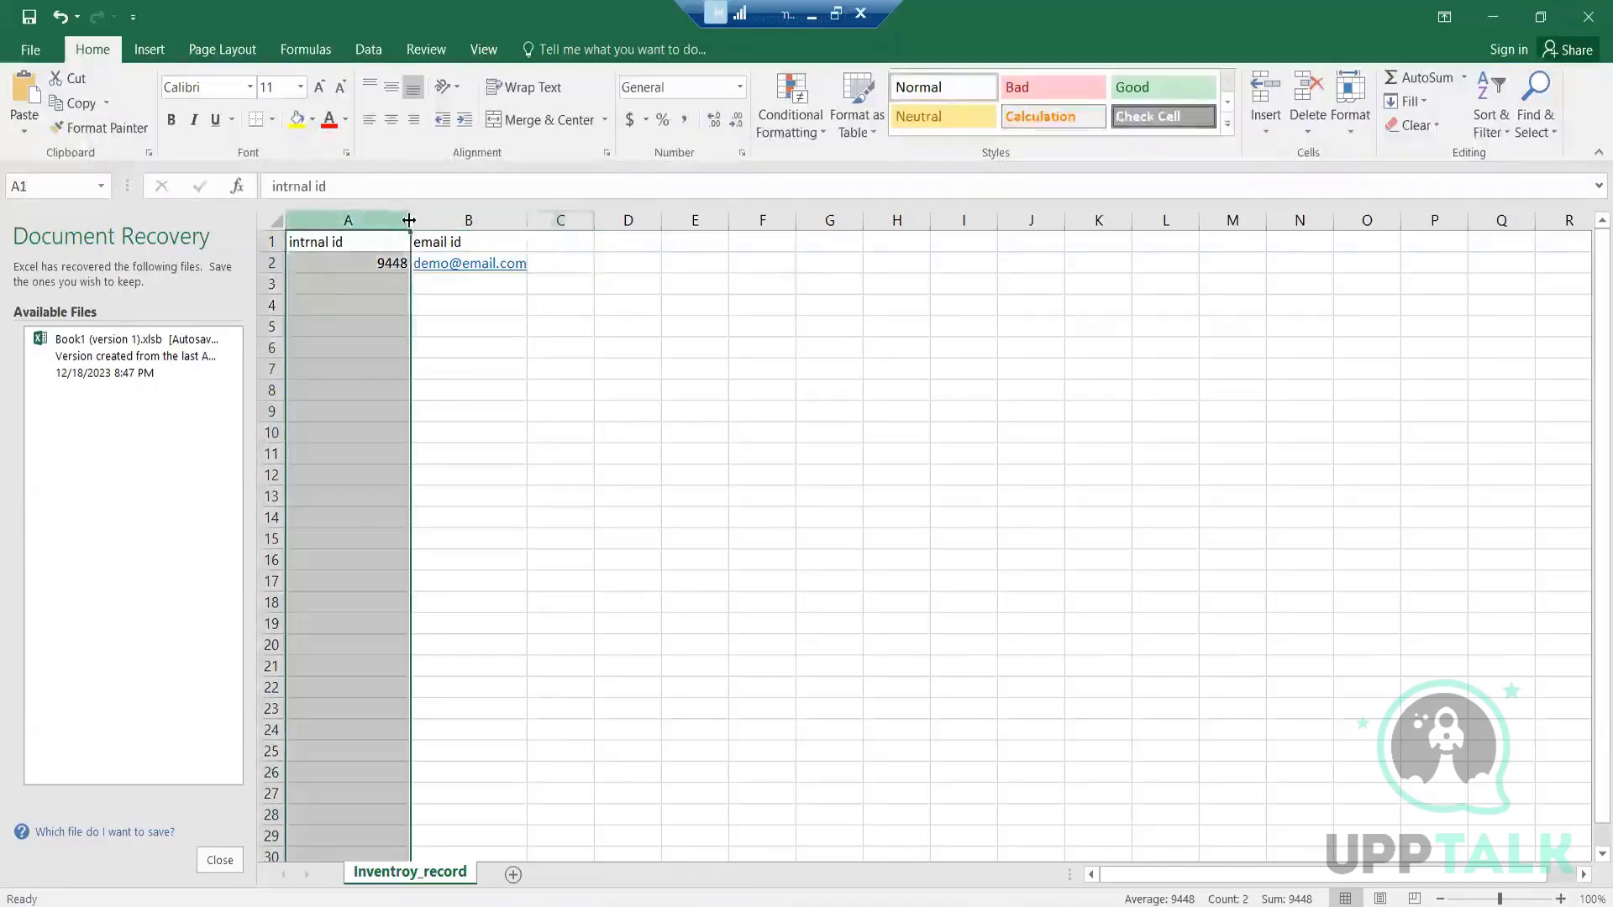
{"action": "double_click", "coordinate": [409, 220]}
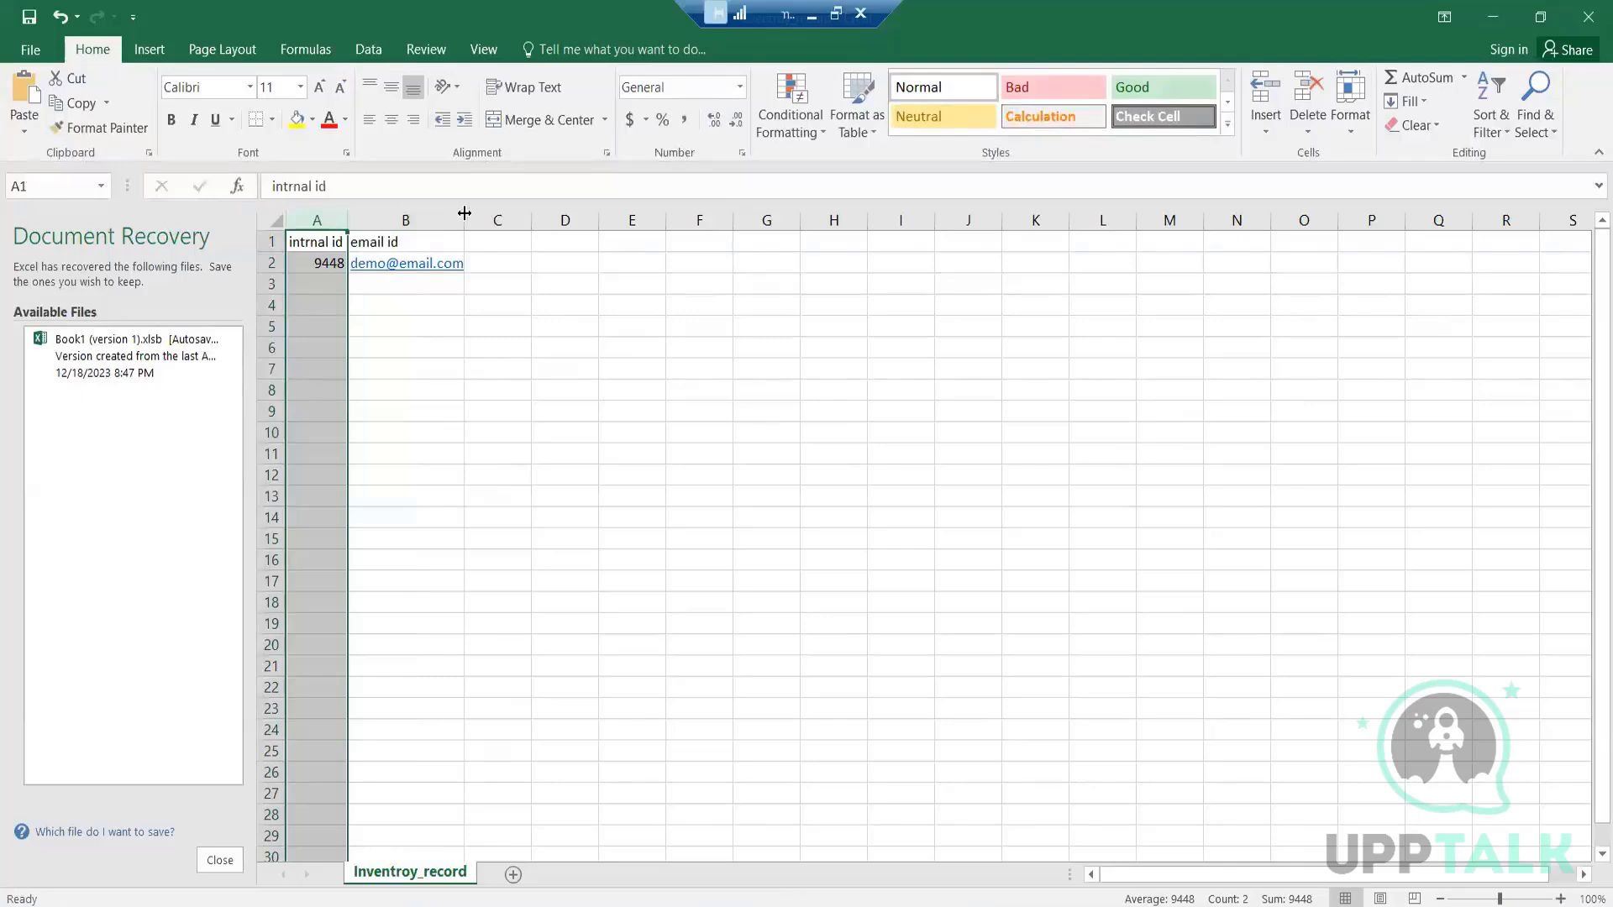
{"action": "left_click_drag", "start_coordinate": [464, 213], "coordinate": [539, 214]}
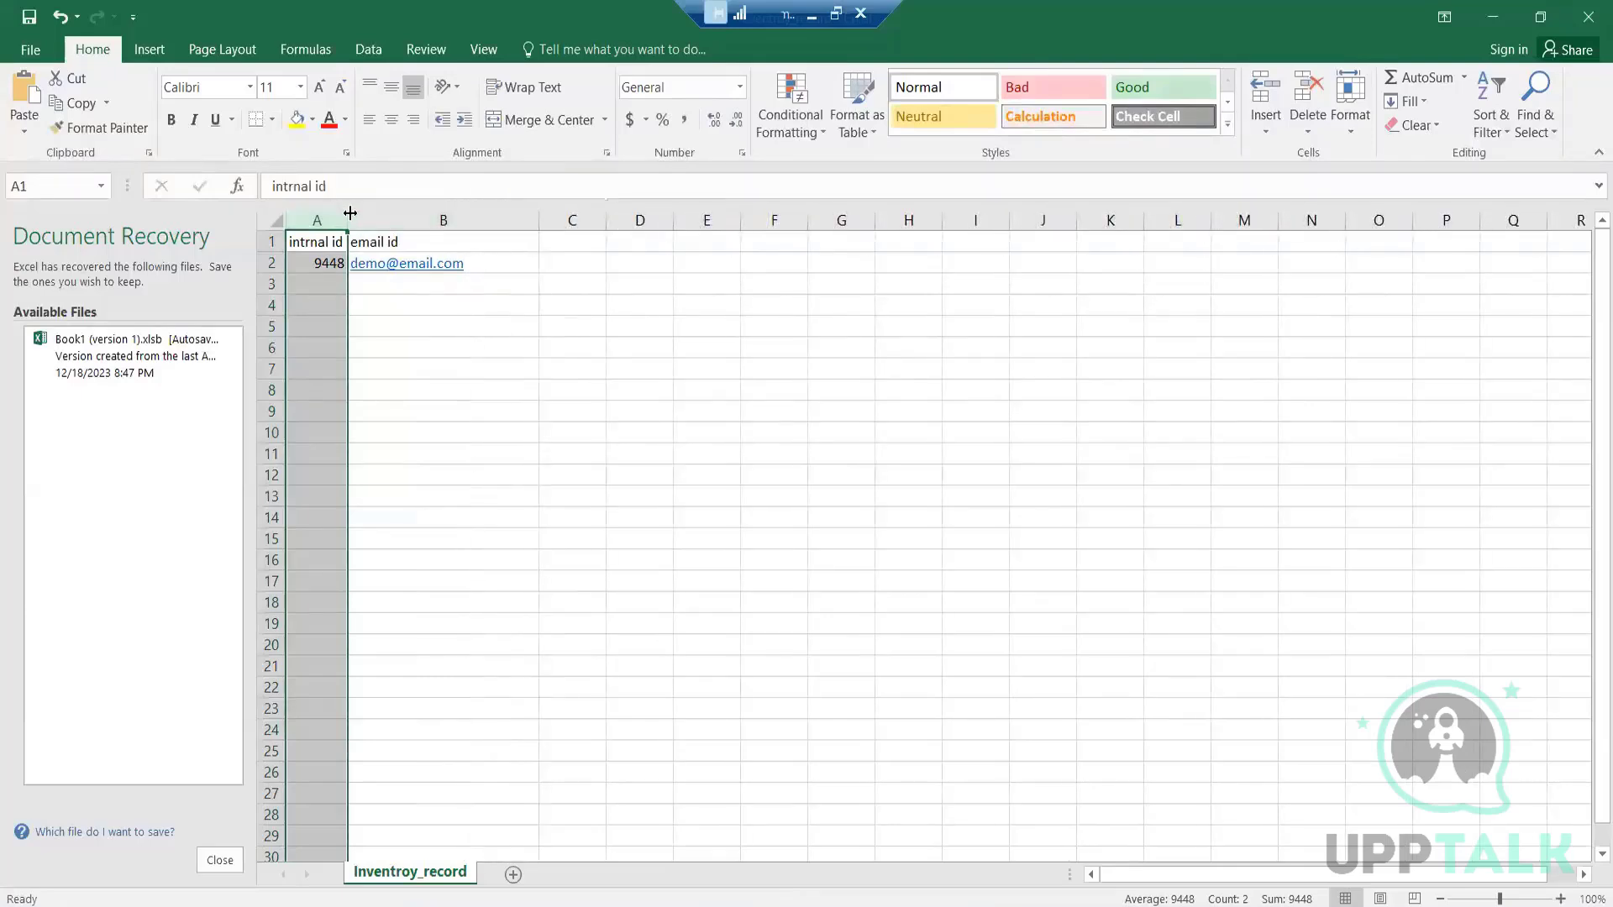
{"action": "left_click_drag", "start_coordinate": [351, 213], "coordinate": [397, 213]}
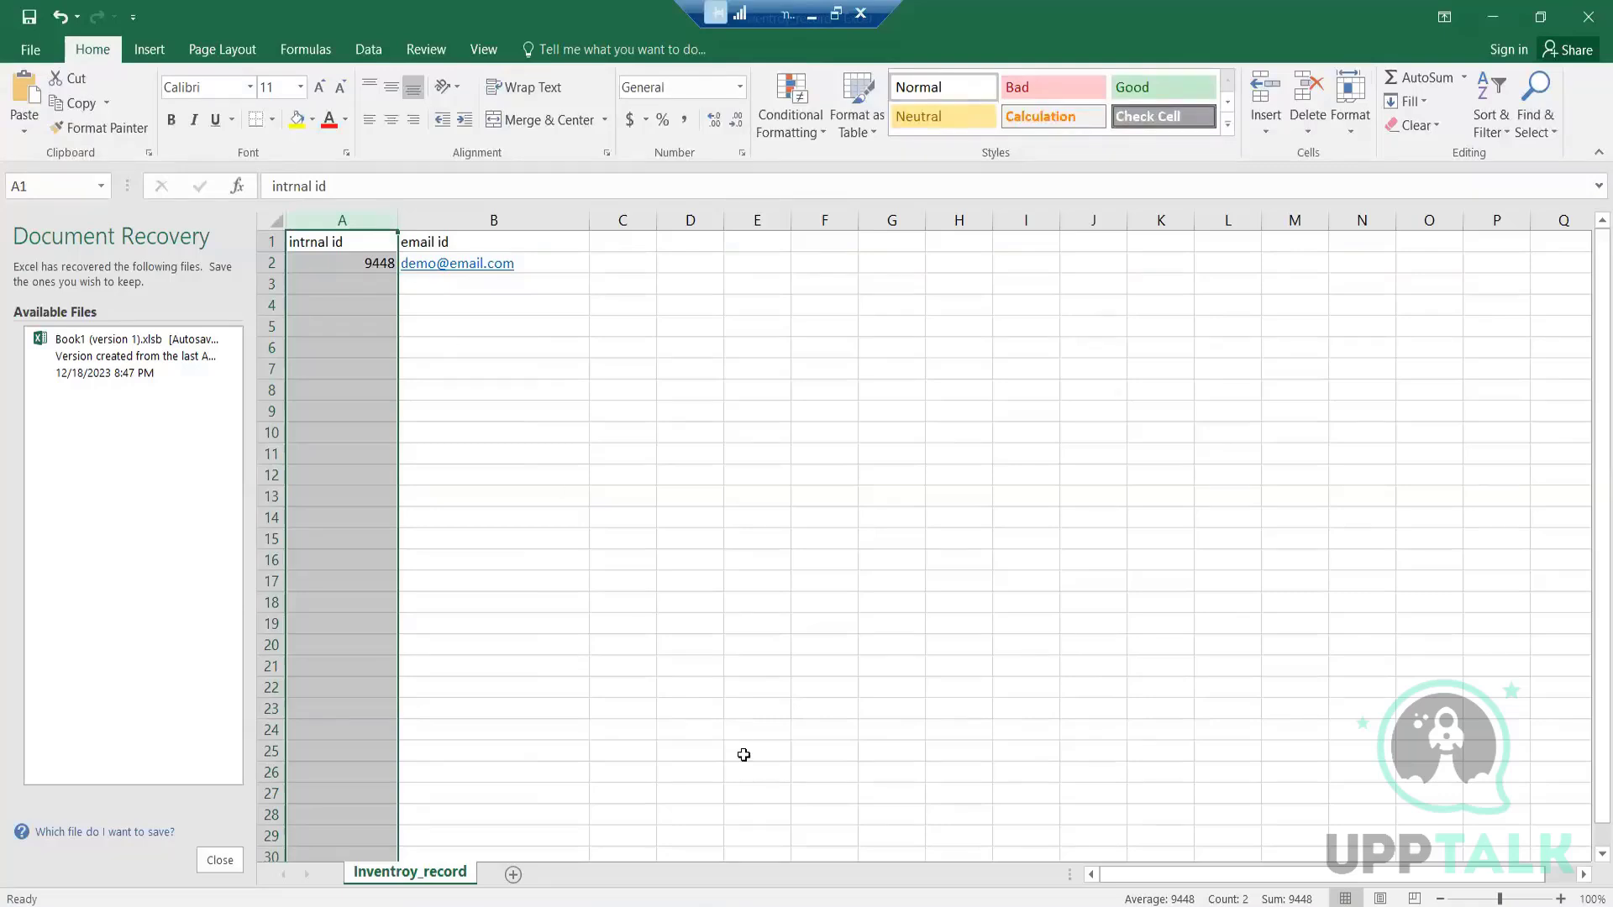
{"action": "left_click", "coordinate": [682, 901]}
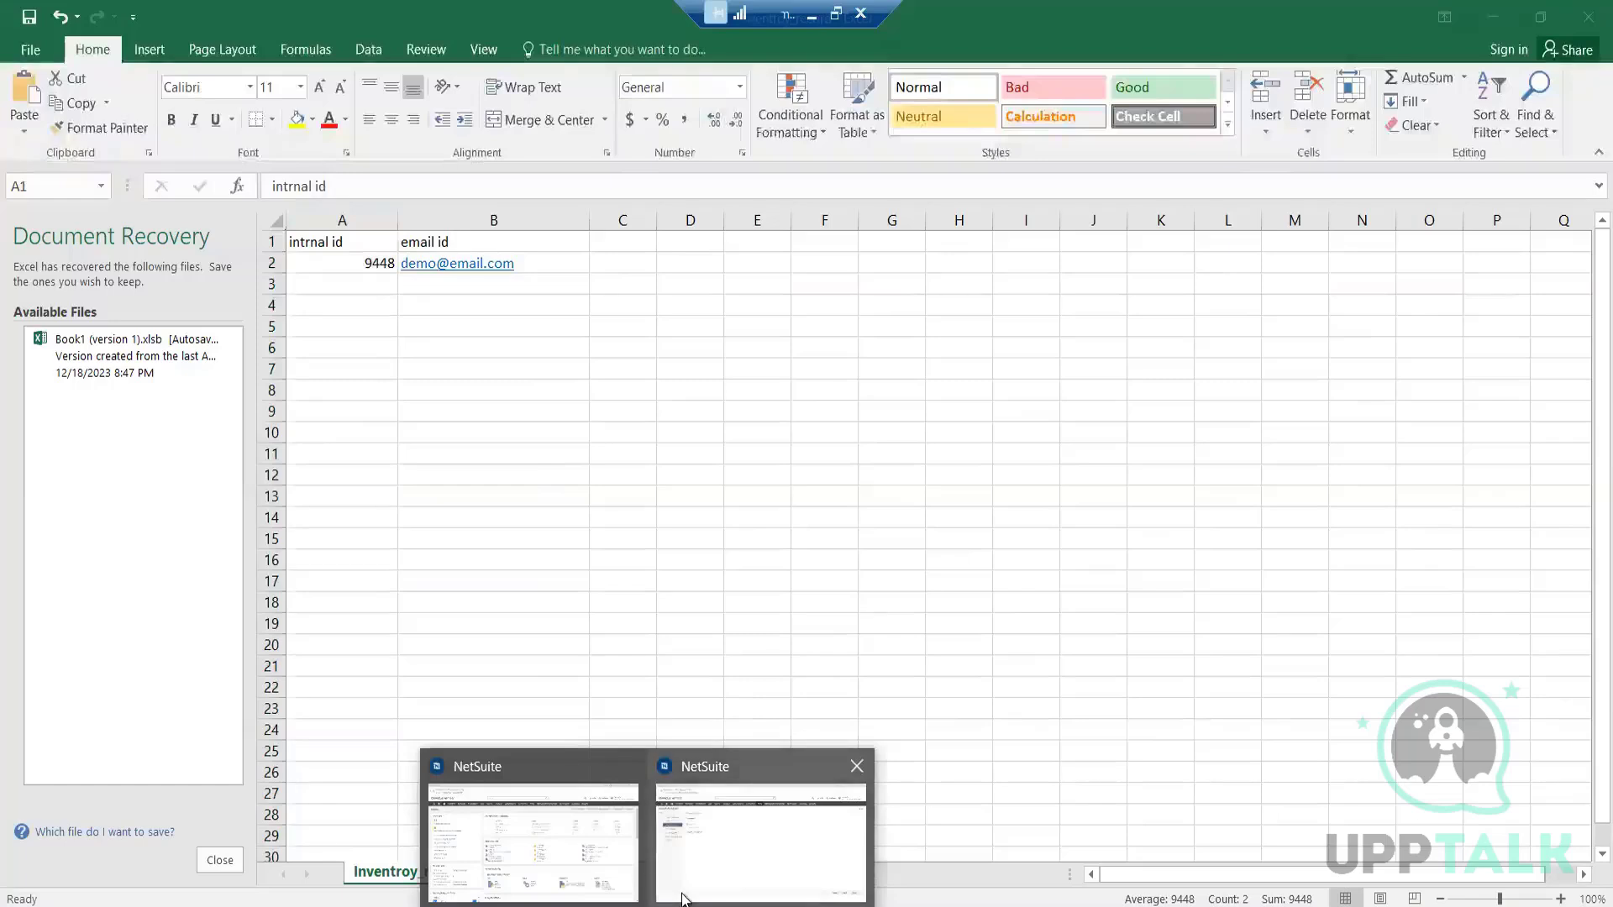
{"action": "left_click", "coordinate": [683, 897]}
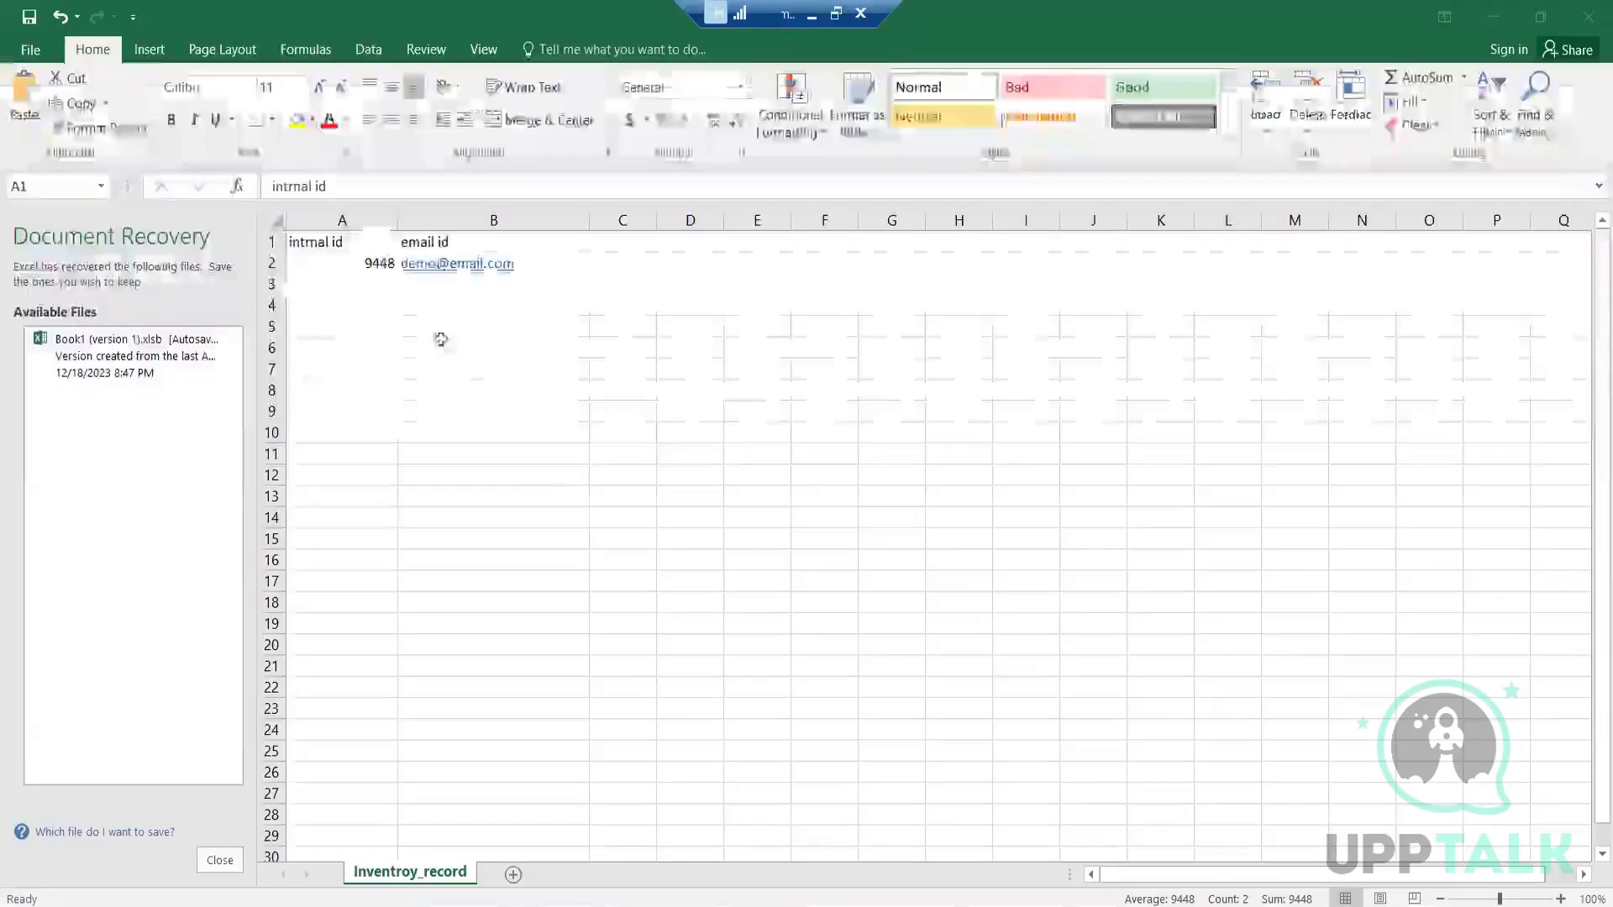
{"action": "left_click", "coordinate": [341, 220]}
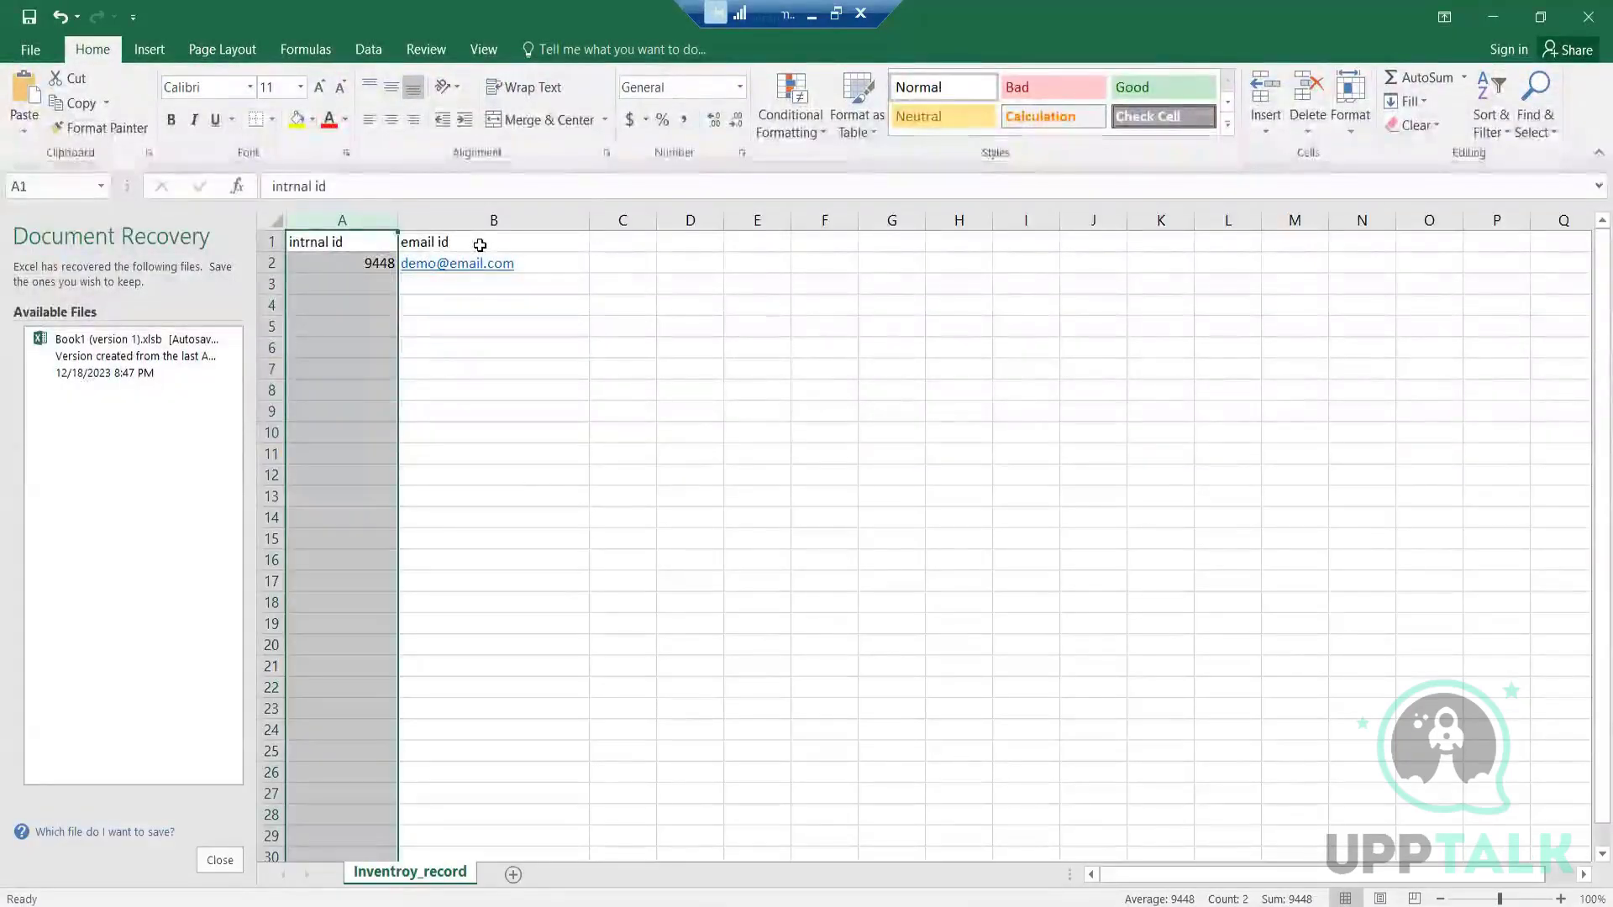
{"action": "left_click", "coordinate": [480, 244]}
{"action": "left_click", "coordinate": [627, 242]}
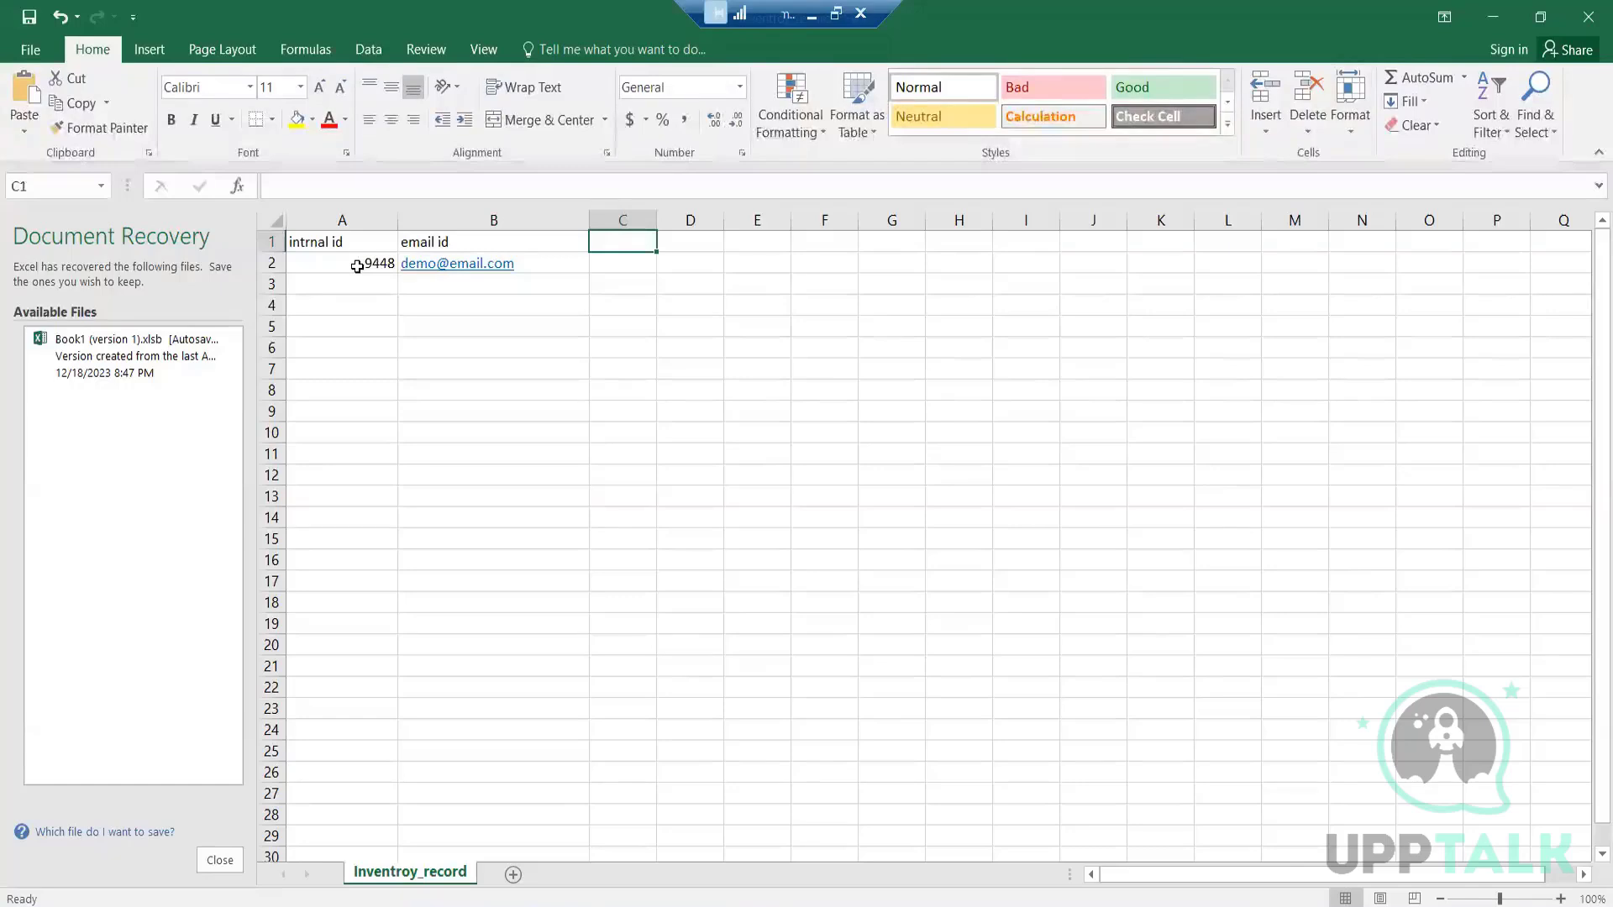
{"action": "double_click", "coordinate": [342, 244]}
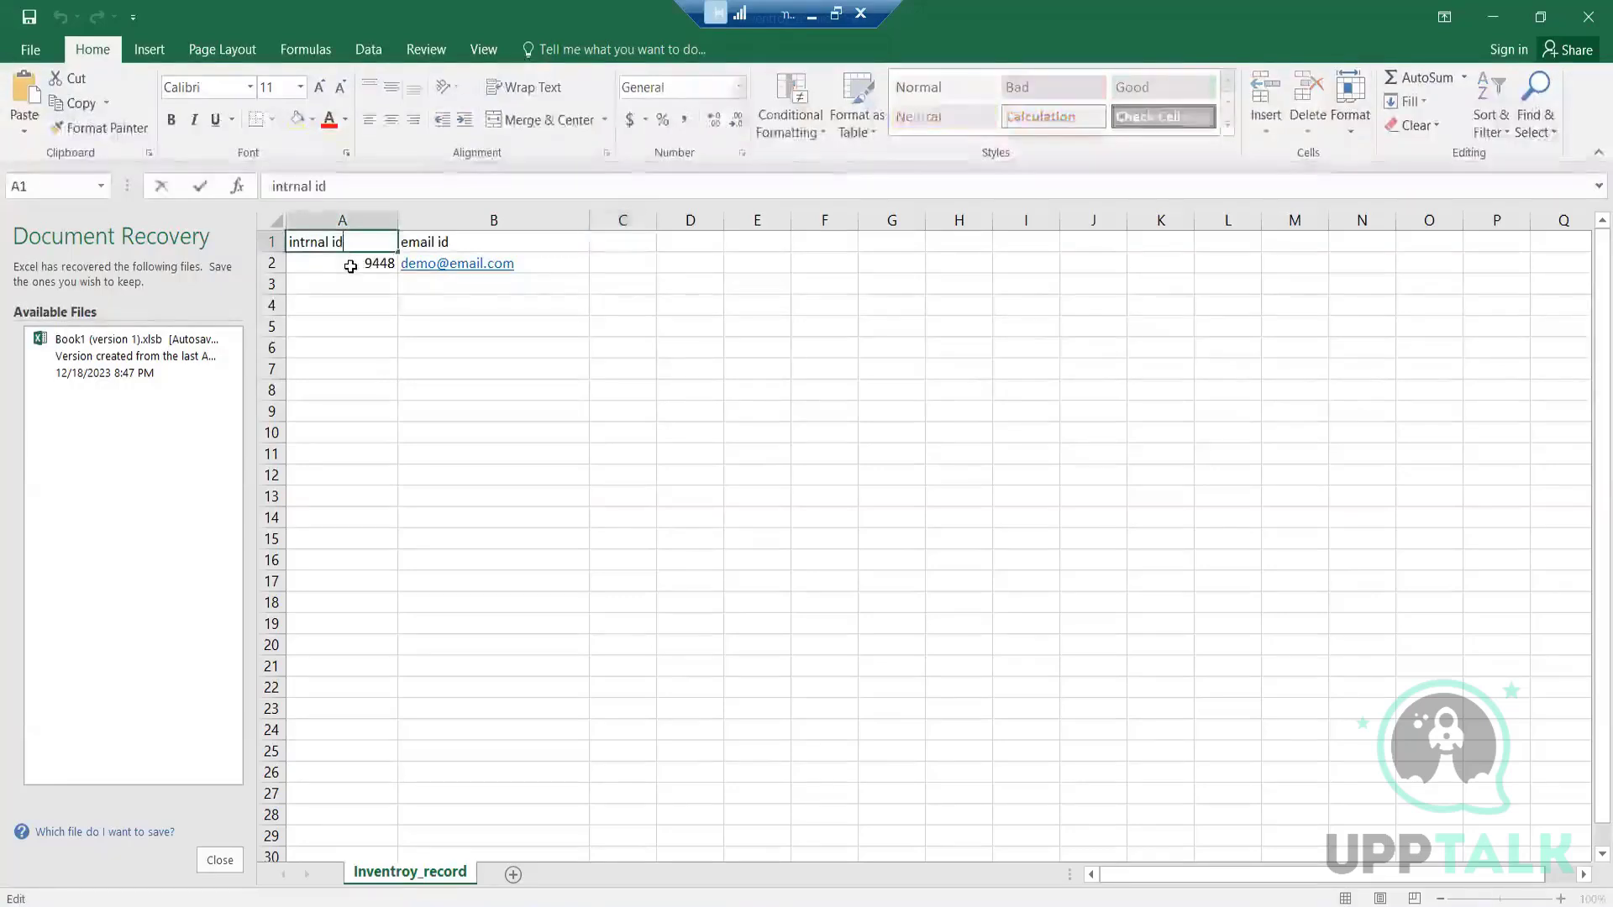
{"action": "double_click", "coordinate": [350, 266]}
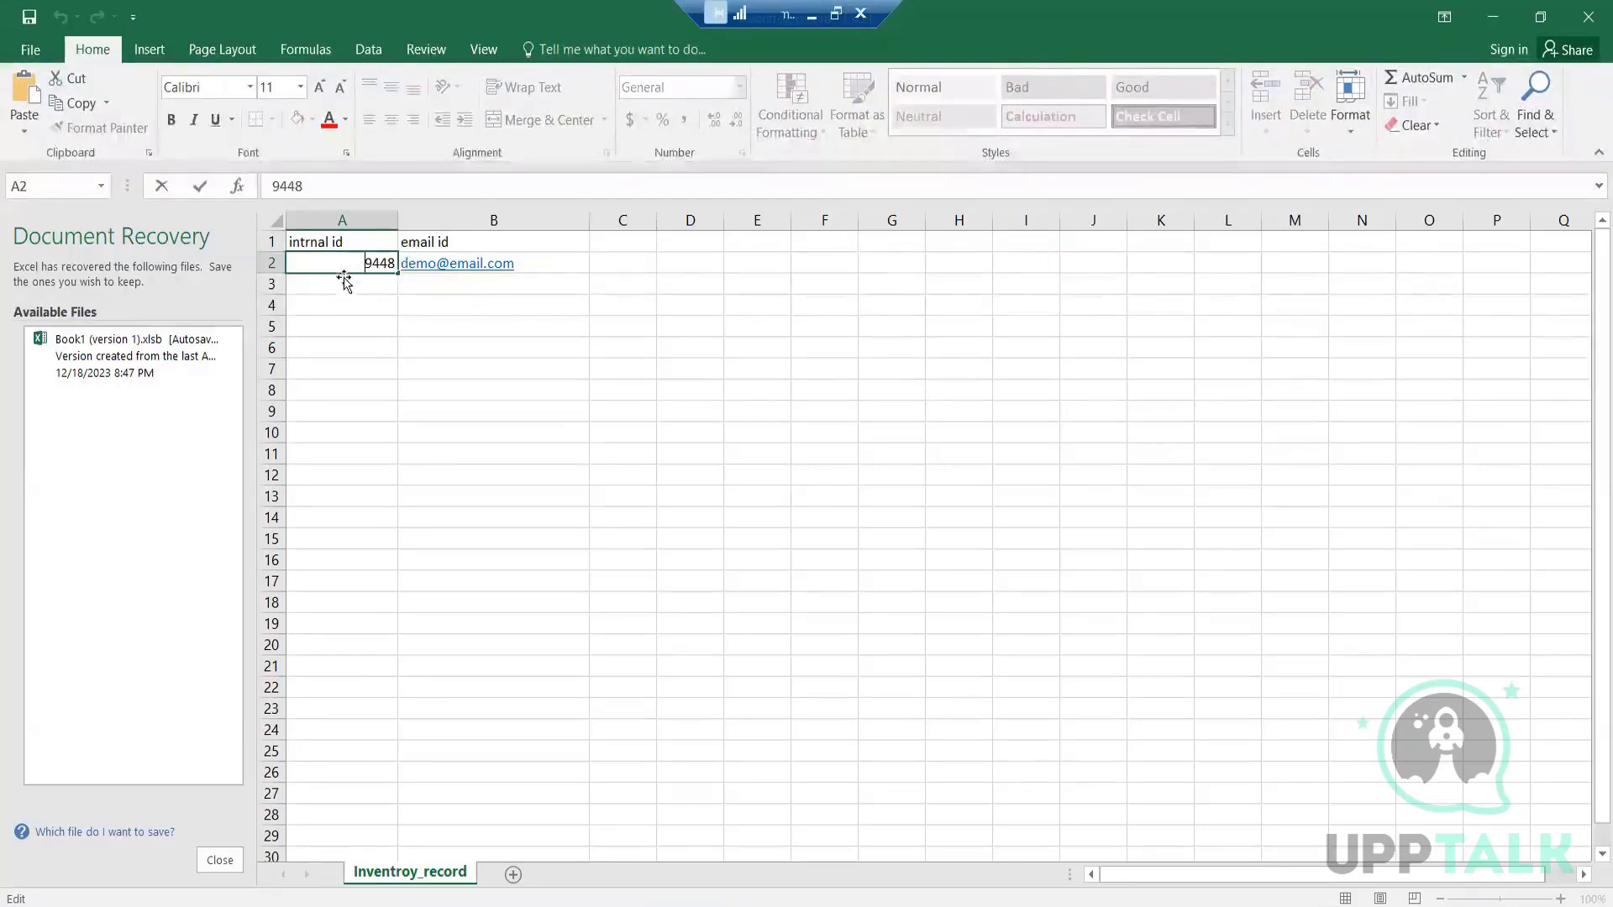
Add the sample internal IDs 123, 213 and 412 in cells A3 to A5, and select the internal ID column
{"action": "left_click", "coordinate": [359, 283]}
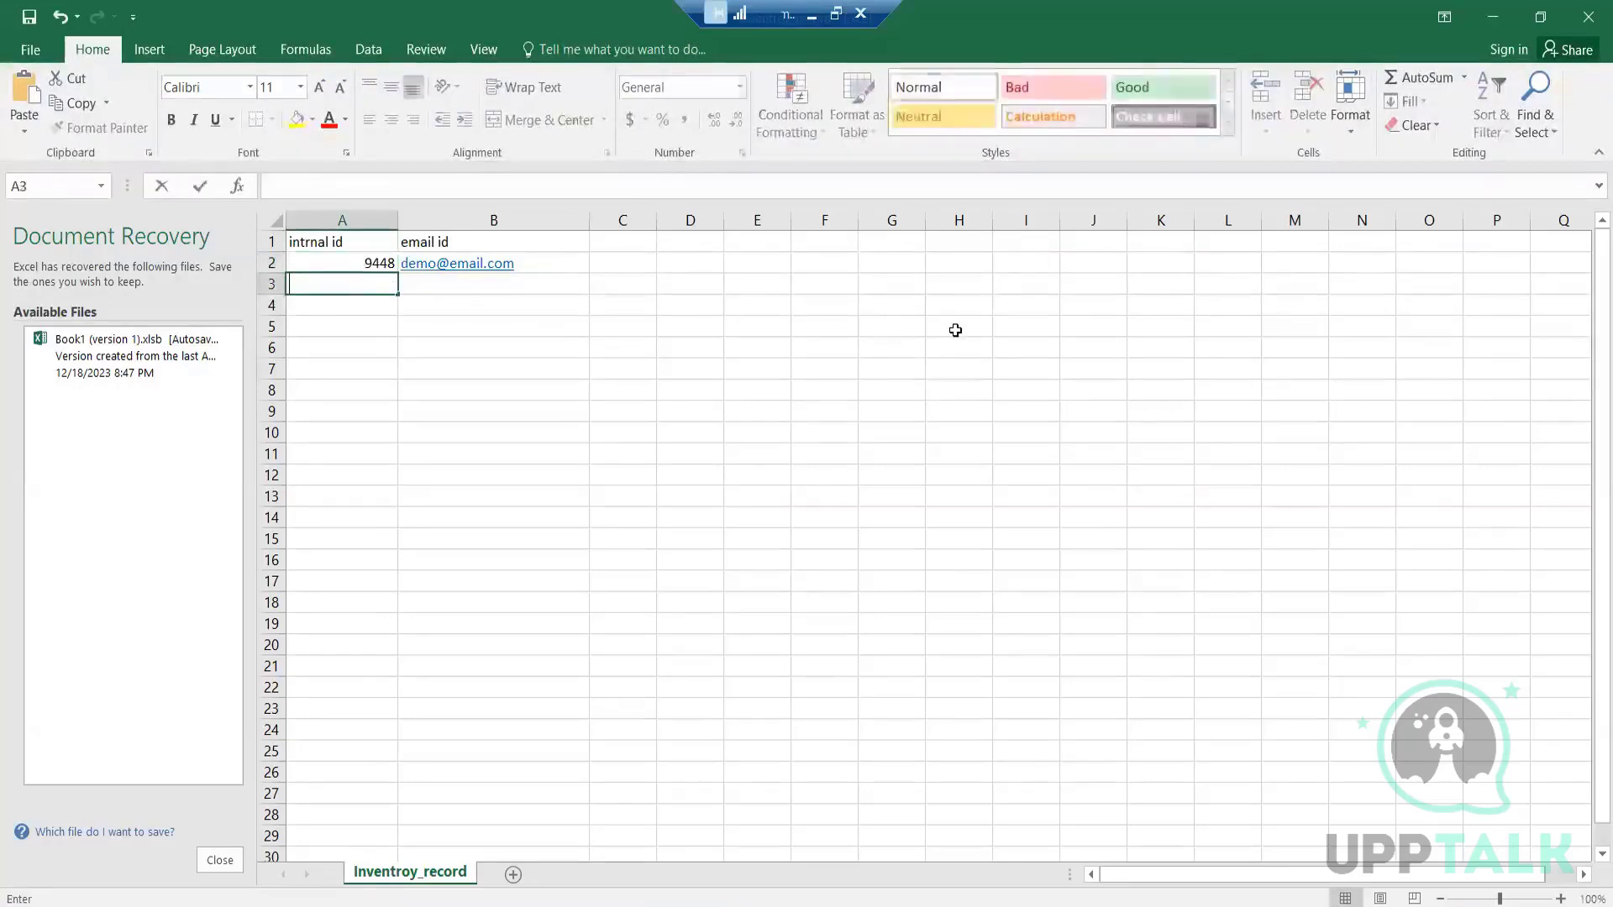
{"action": "type", "text": "123"}
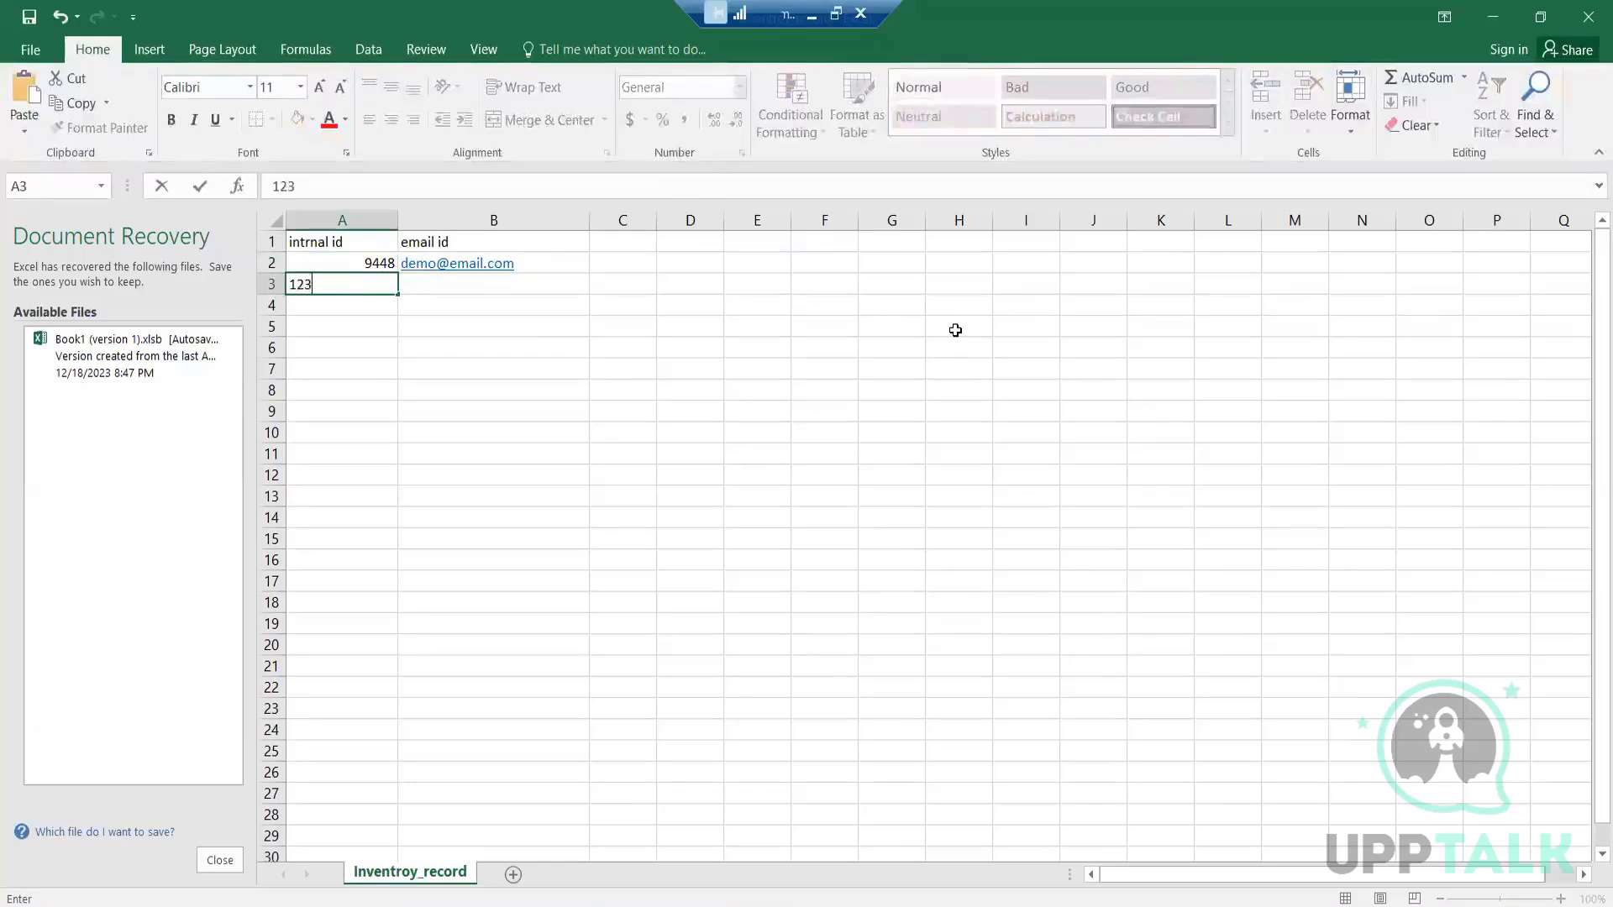
{"action": "left_click", "coordinate": [333, 302]}
{"action": "type", "text": "213"}
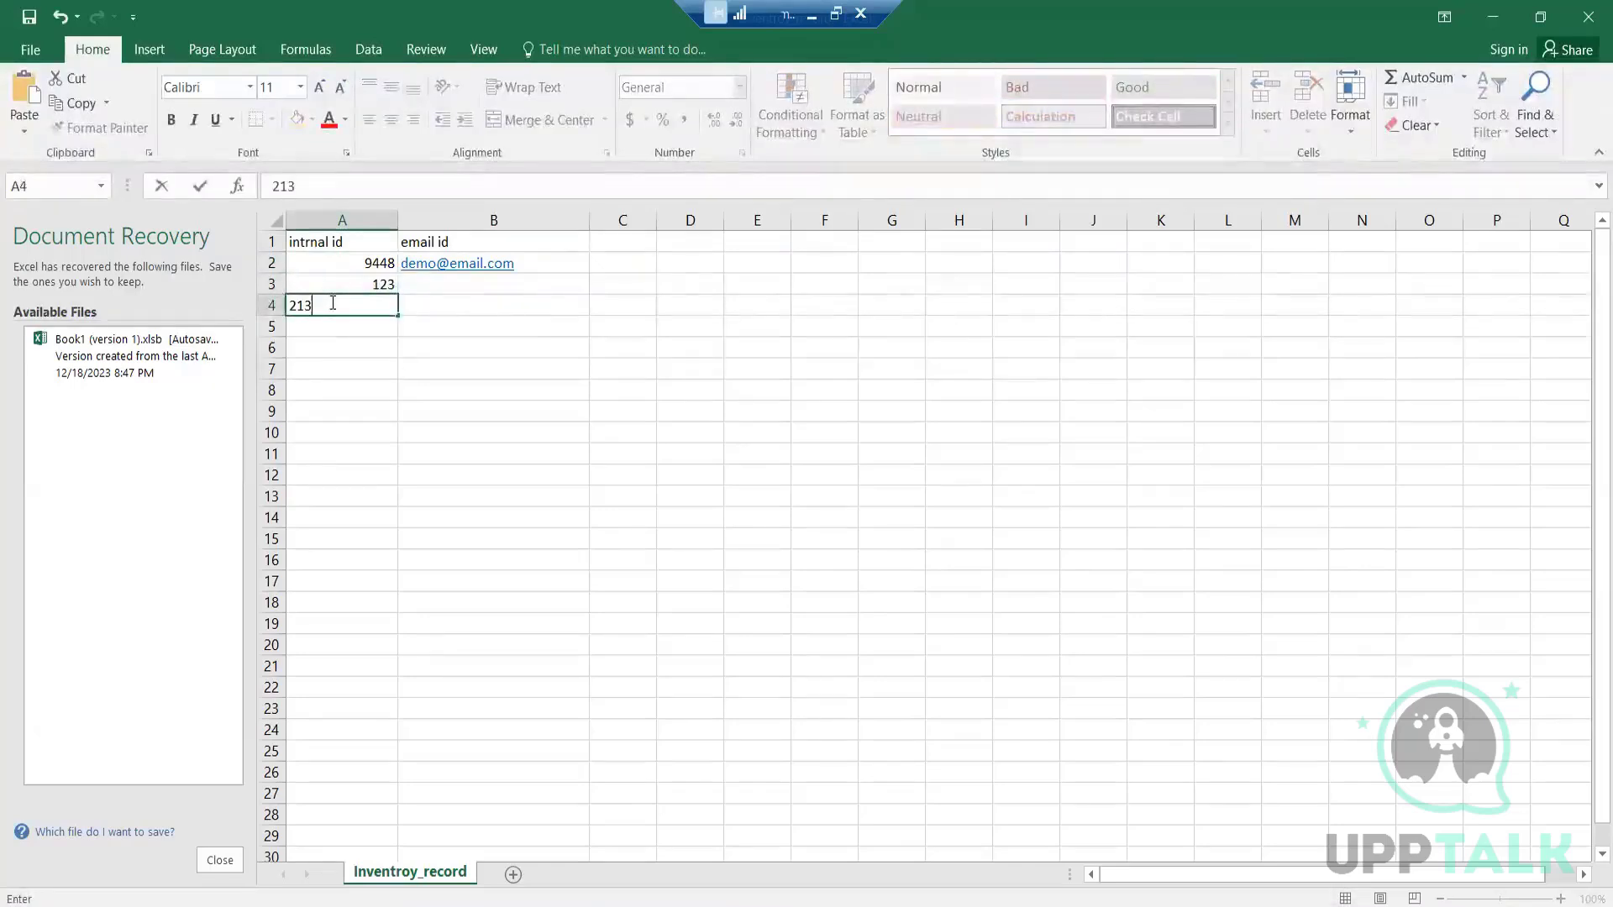
{"action": "left_click", "coordinate": [333, 326]}
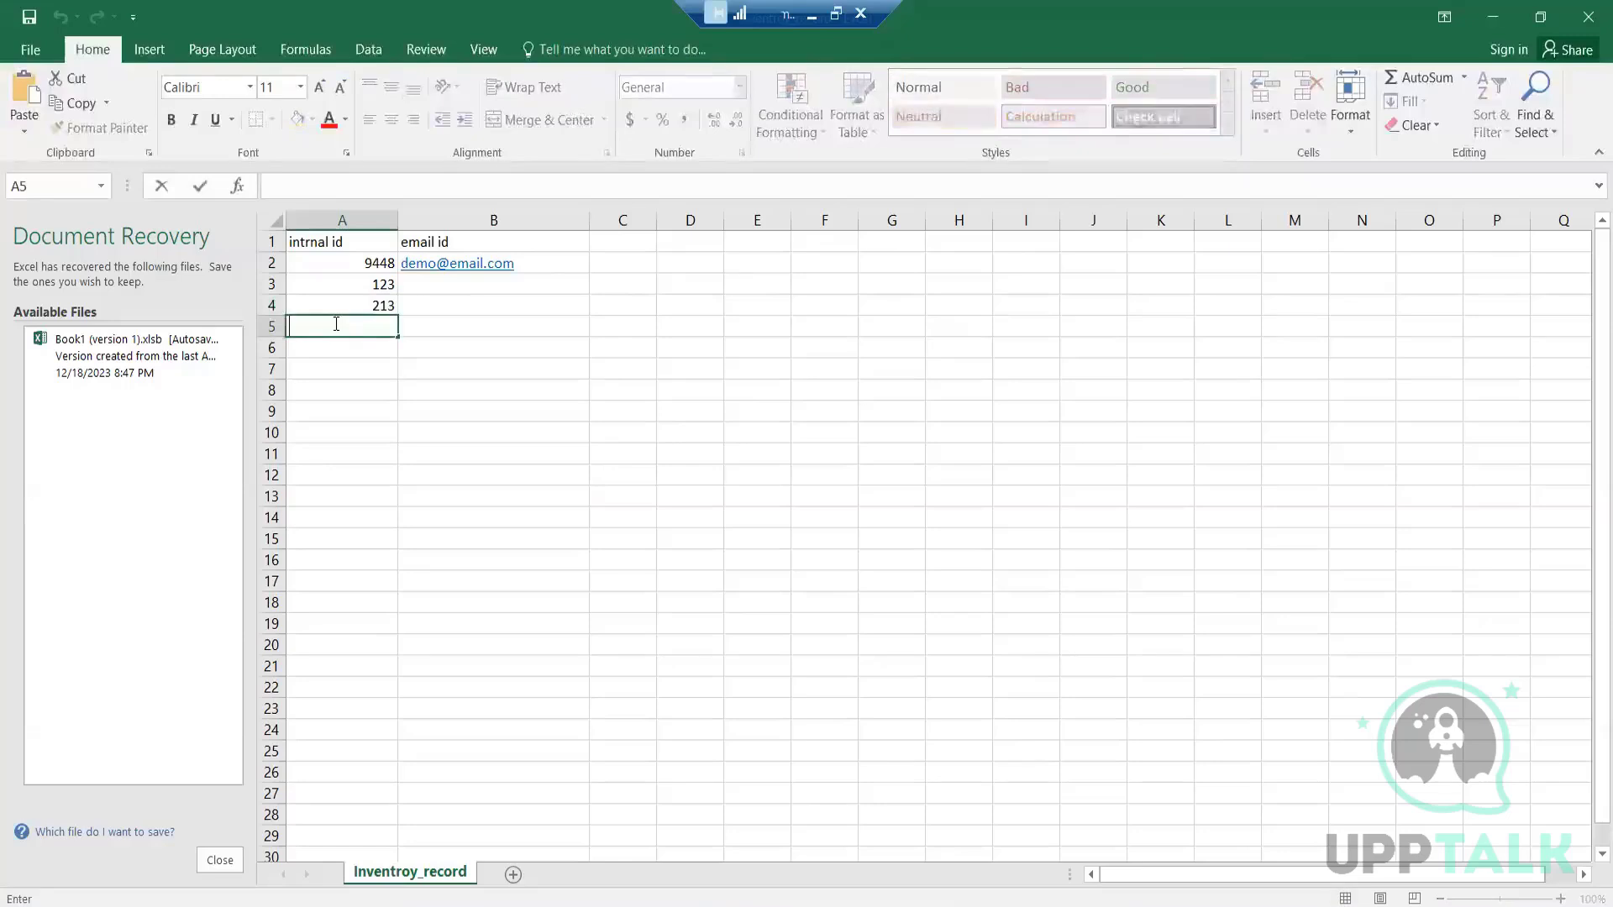
{"action": "type", "text": "412"}
{"action": "left_click", "coordinate": [454, 330]}
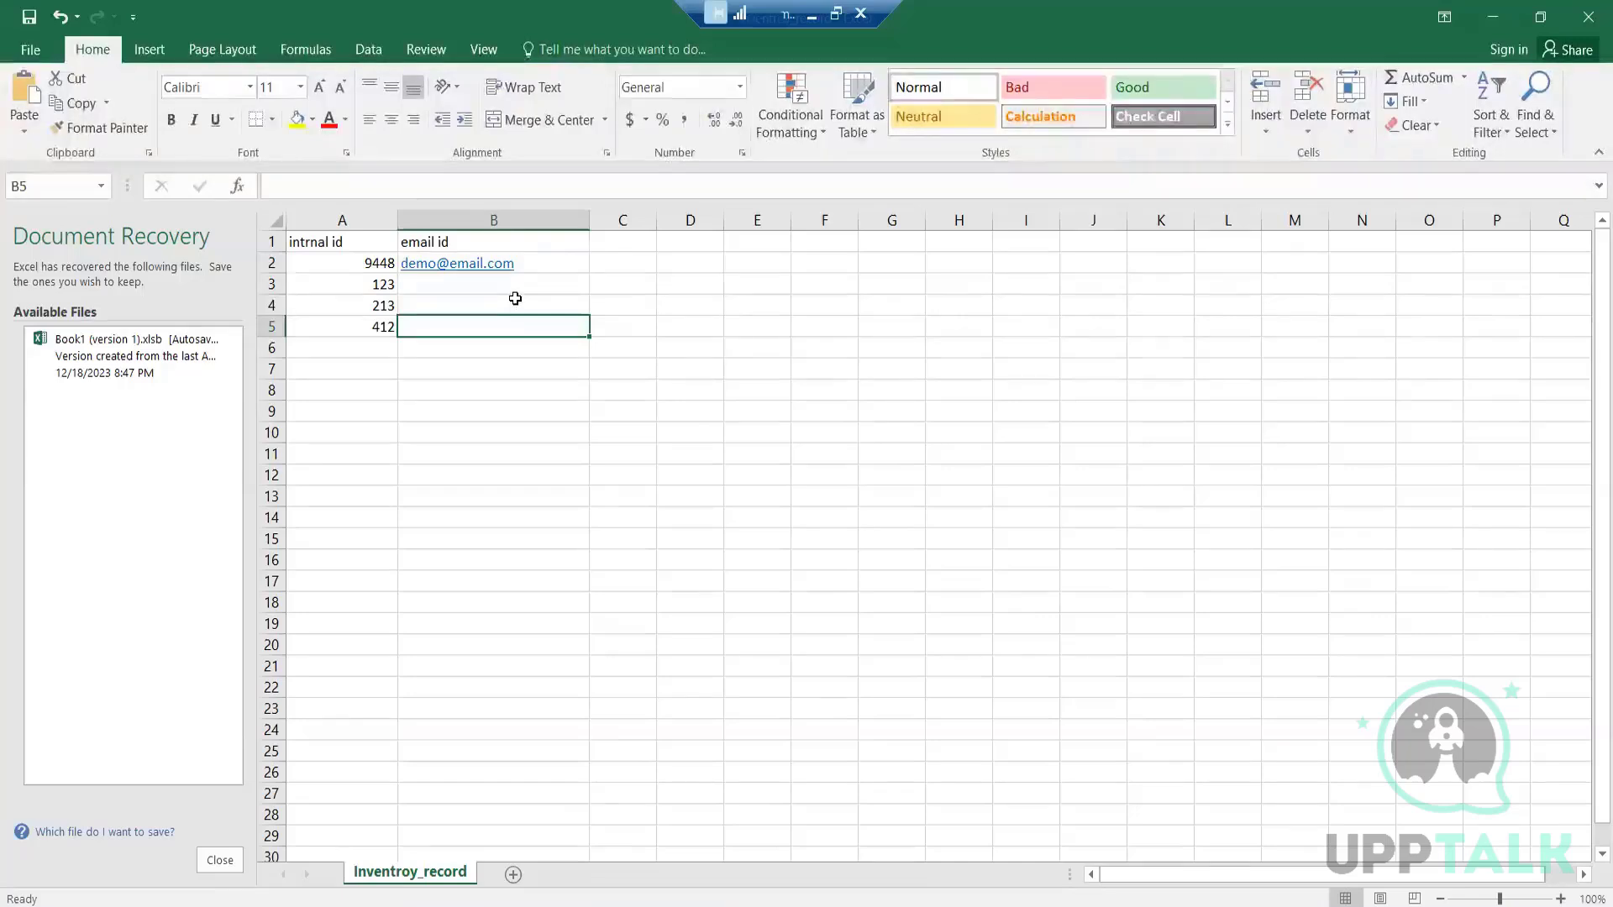
{"action": "left_click", "coordinate": [375, 218]}
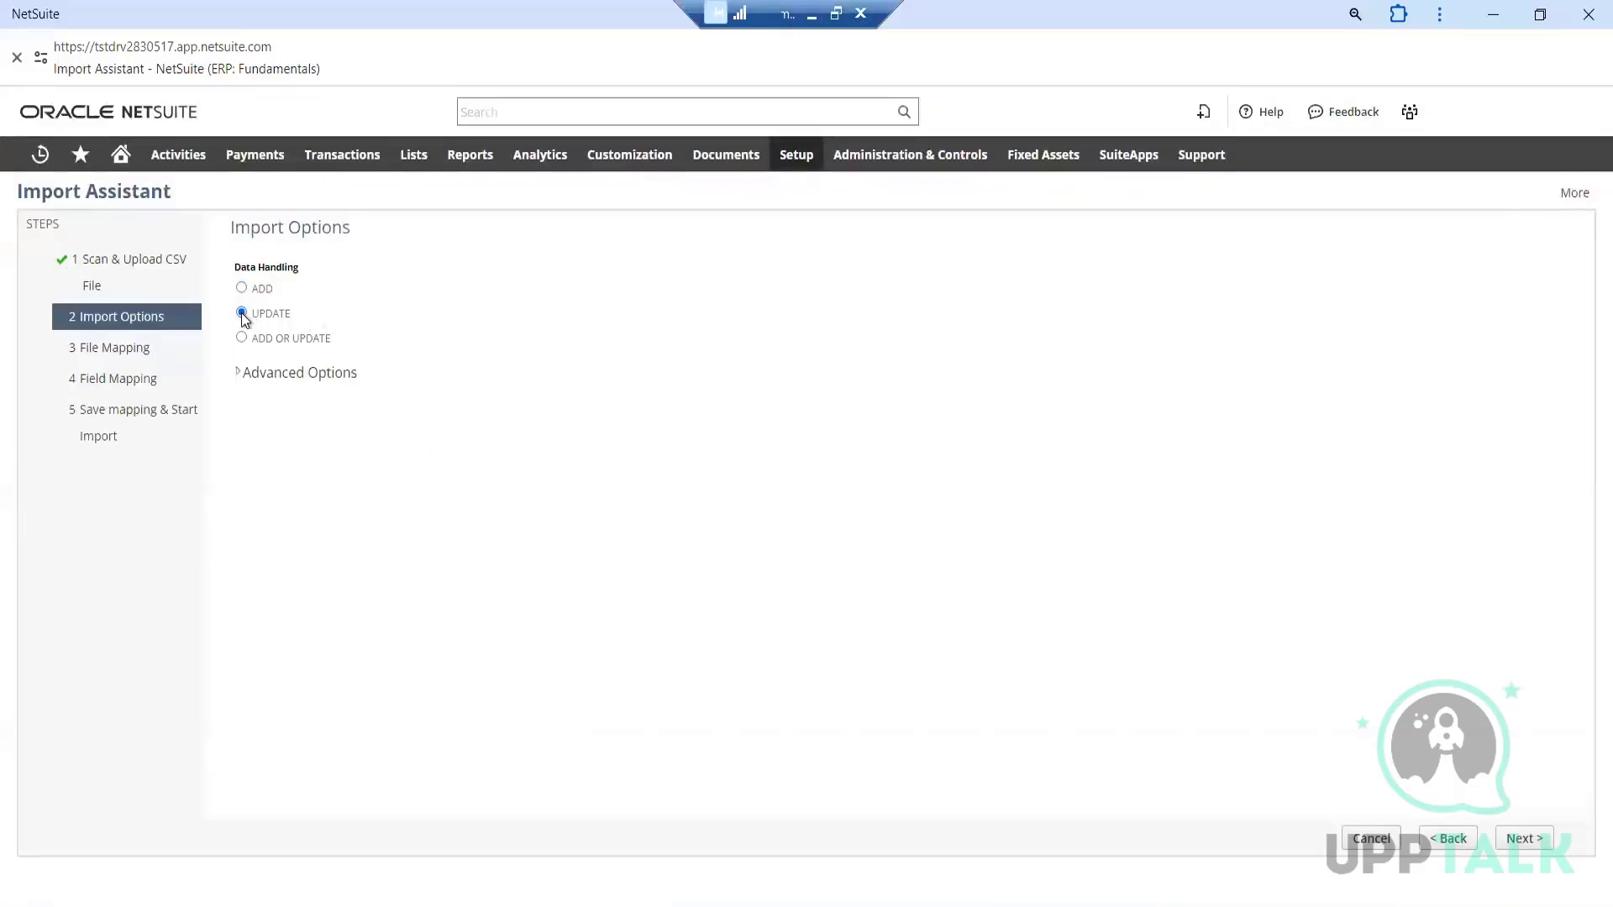
Expand the Import Assistant's Advanced Options in NetSuite and examine the settings, including the server SuiteScript and workflow trigger option
{"action": "left_click", "coordinate": [236, 374]}
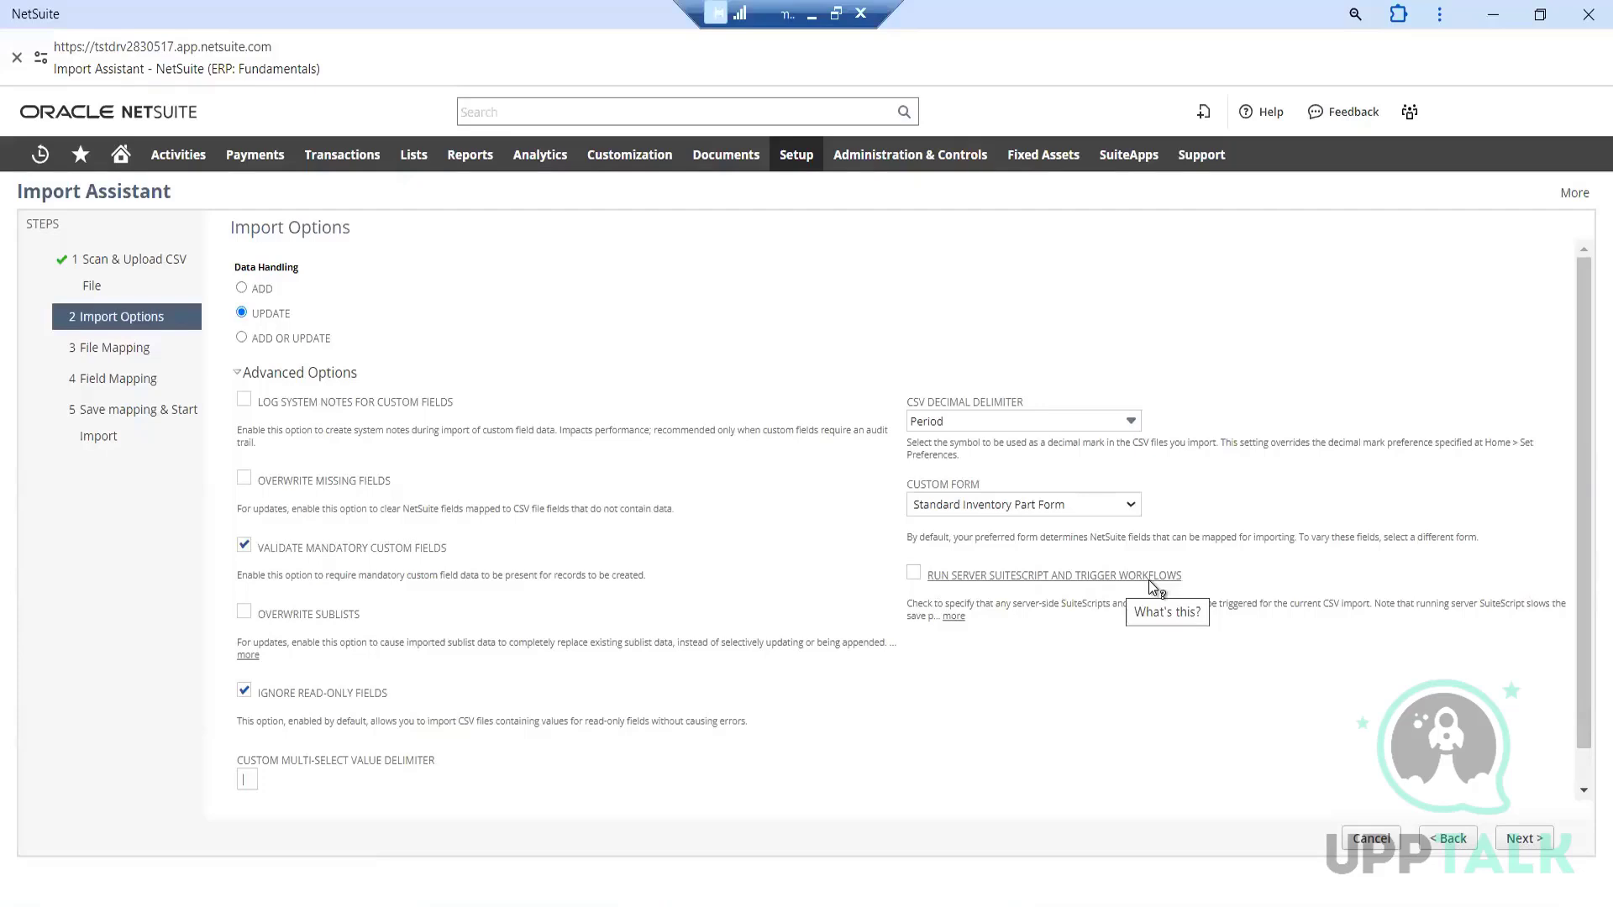
{"action": "left_click", "coordinate": [914, 574]}
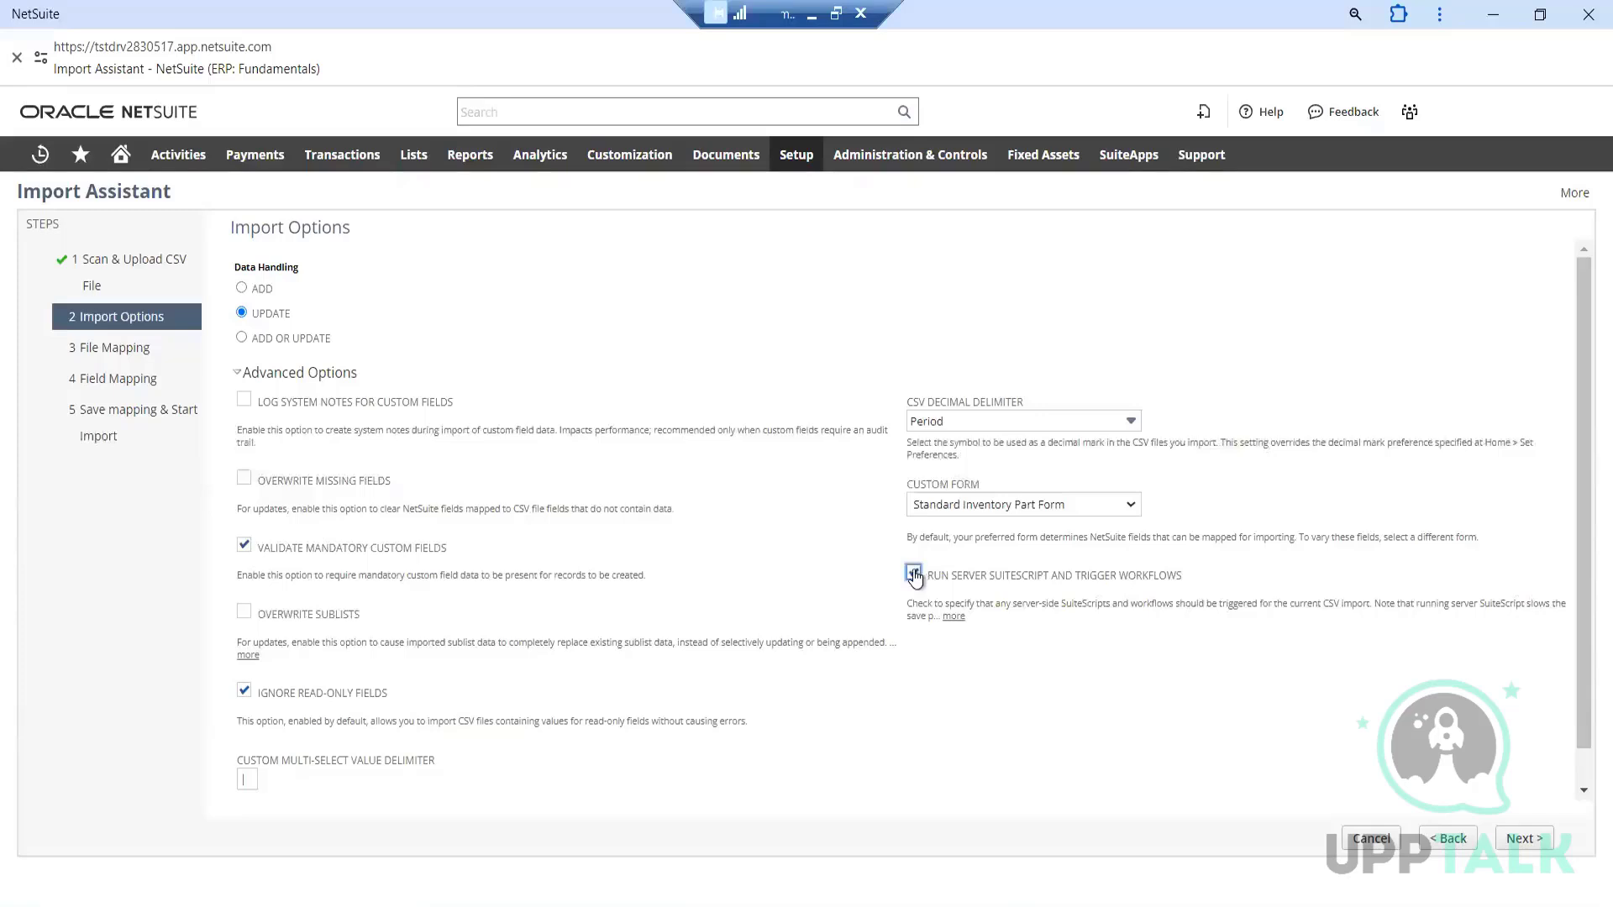
{"action": "left_click", "coordinate": [914, 573]}
{"action": "scroll", "coordinate": [702, 502], "scroll_direction": "down", "scroll_amount": 1}
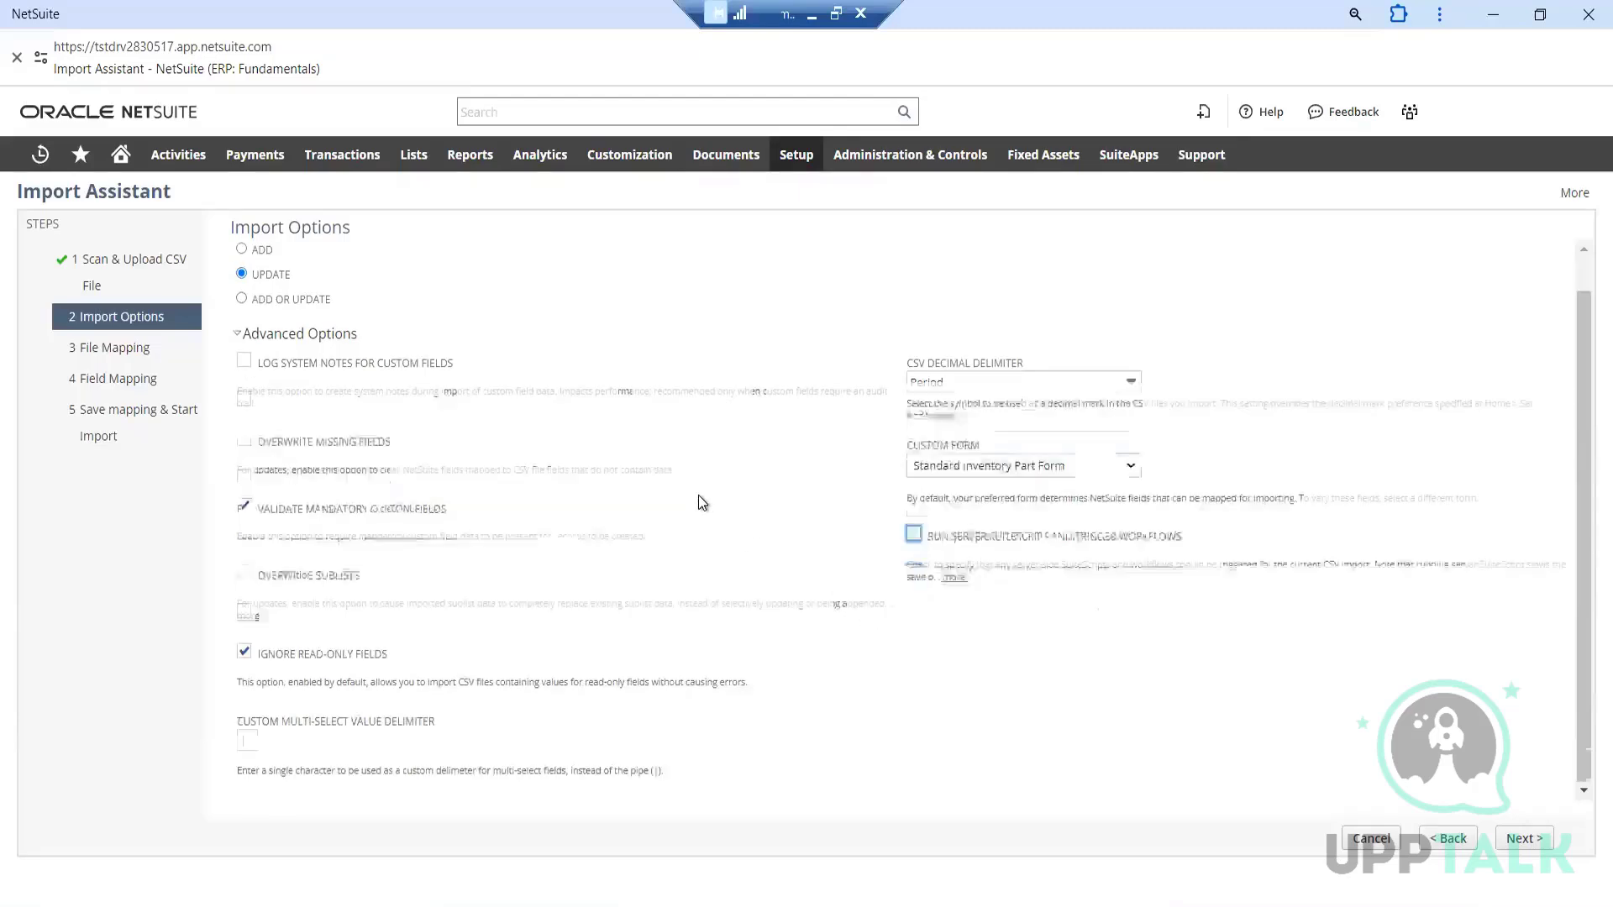
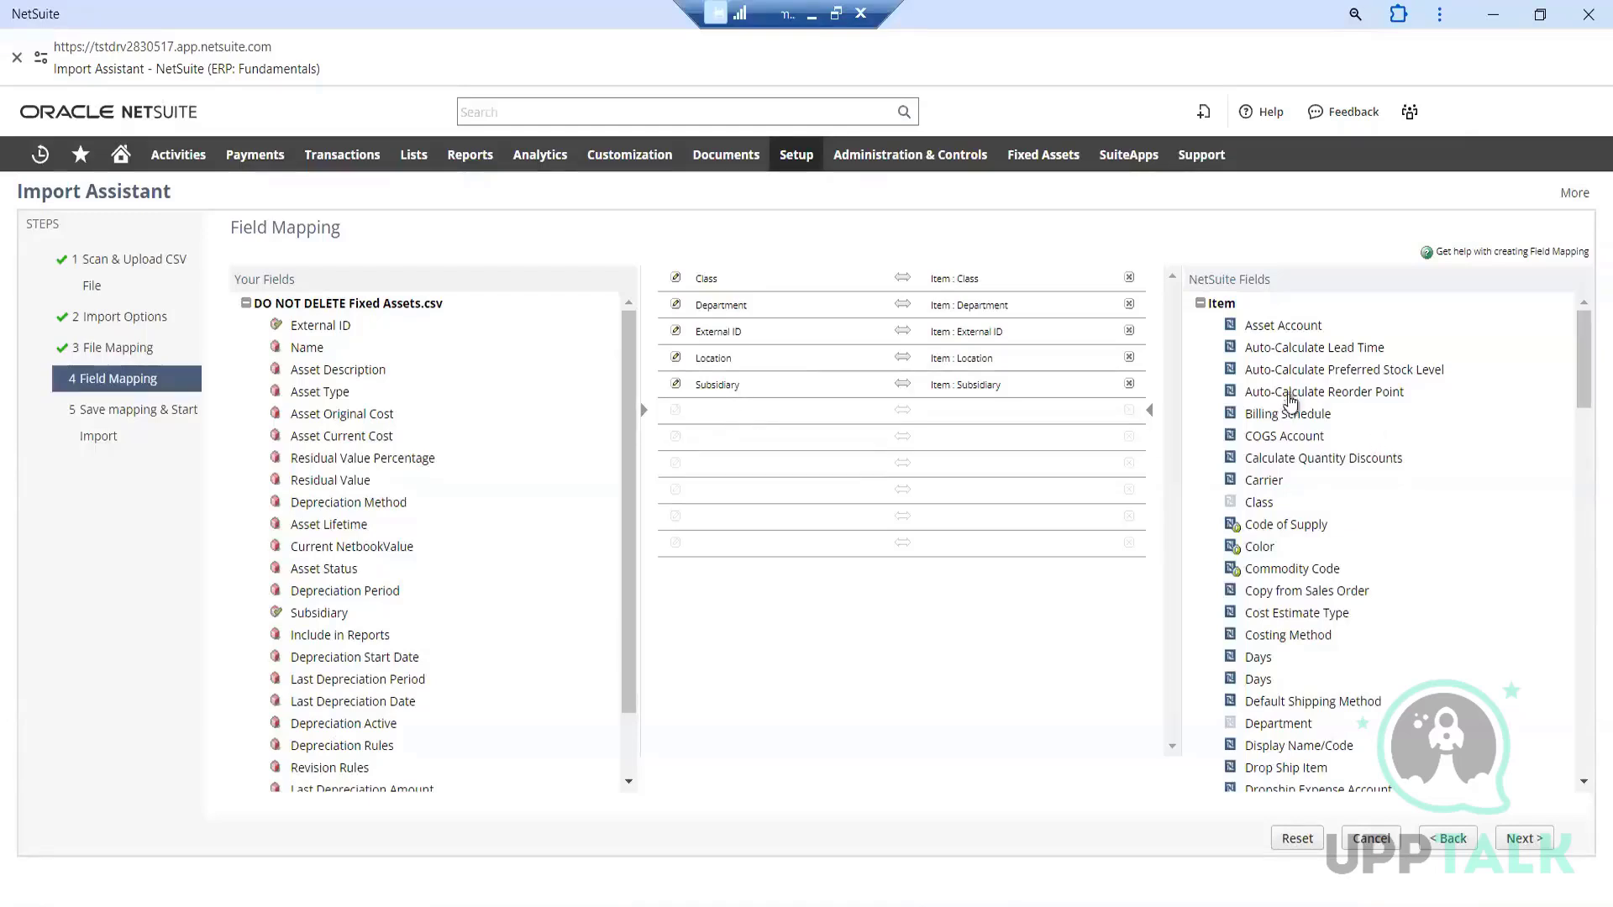
Complete the field mapping, save the import map as "demo csv" with the description "demo", and run the import
{"action": "scroll", "coordinate": [1321, 454], "scroll_direction": "down", "scroll_amount": 5}
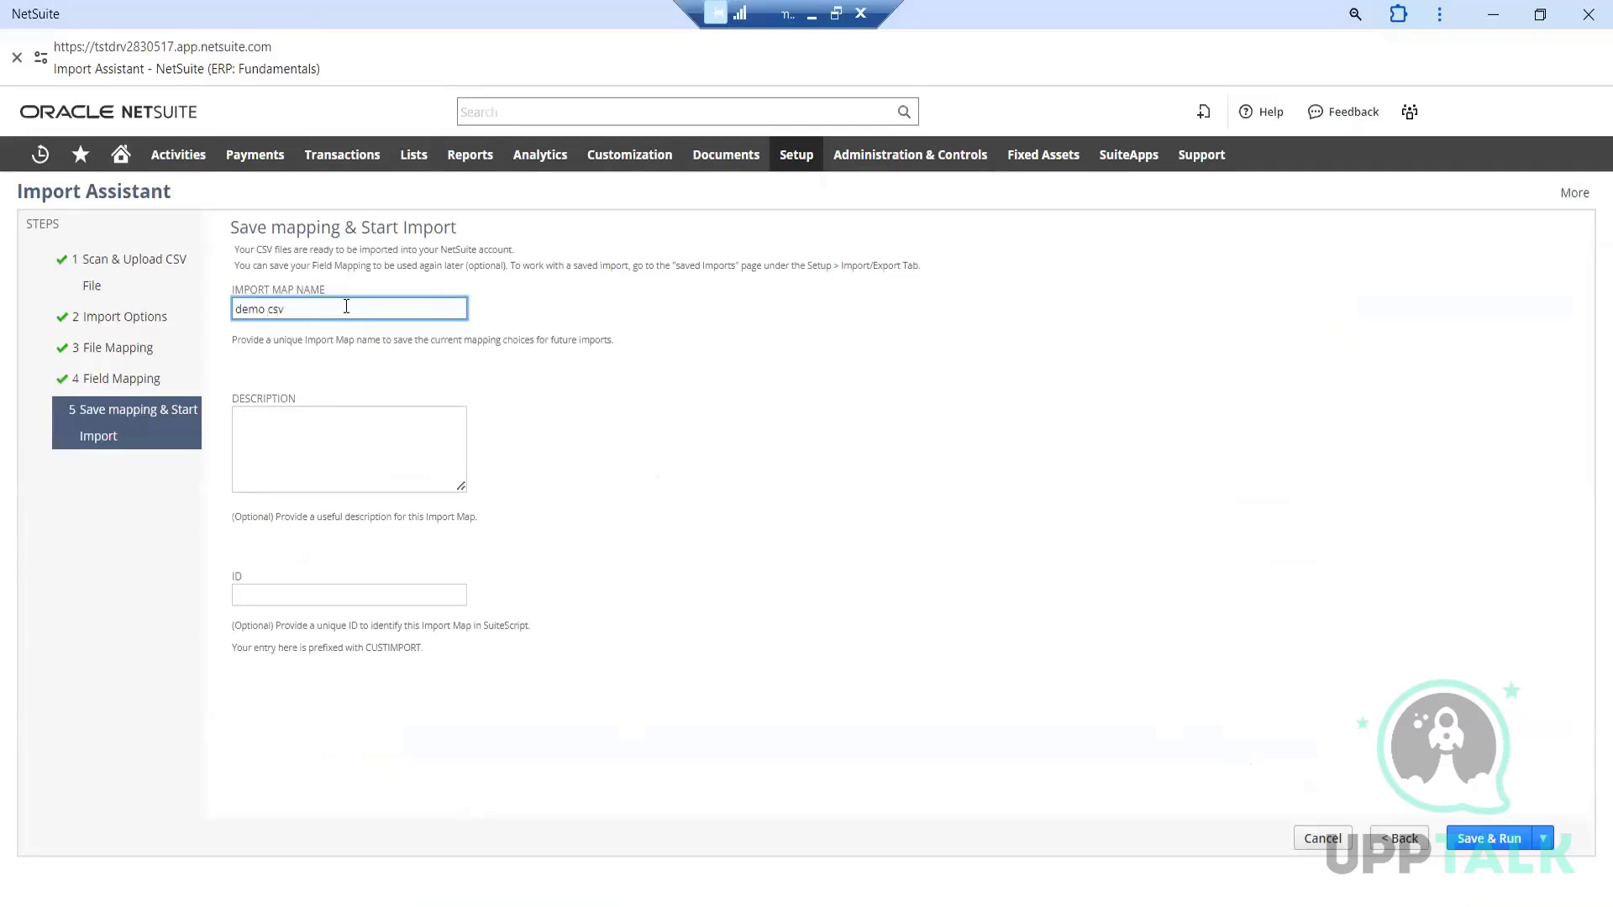
{"action": "left_click", "coordinate": [326, 444]}
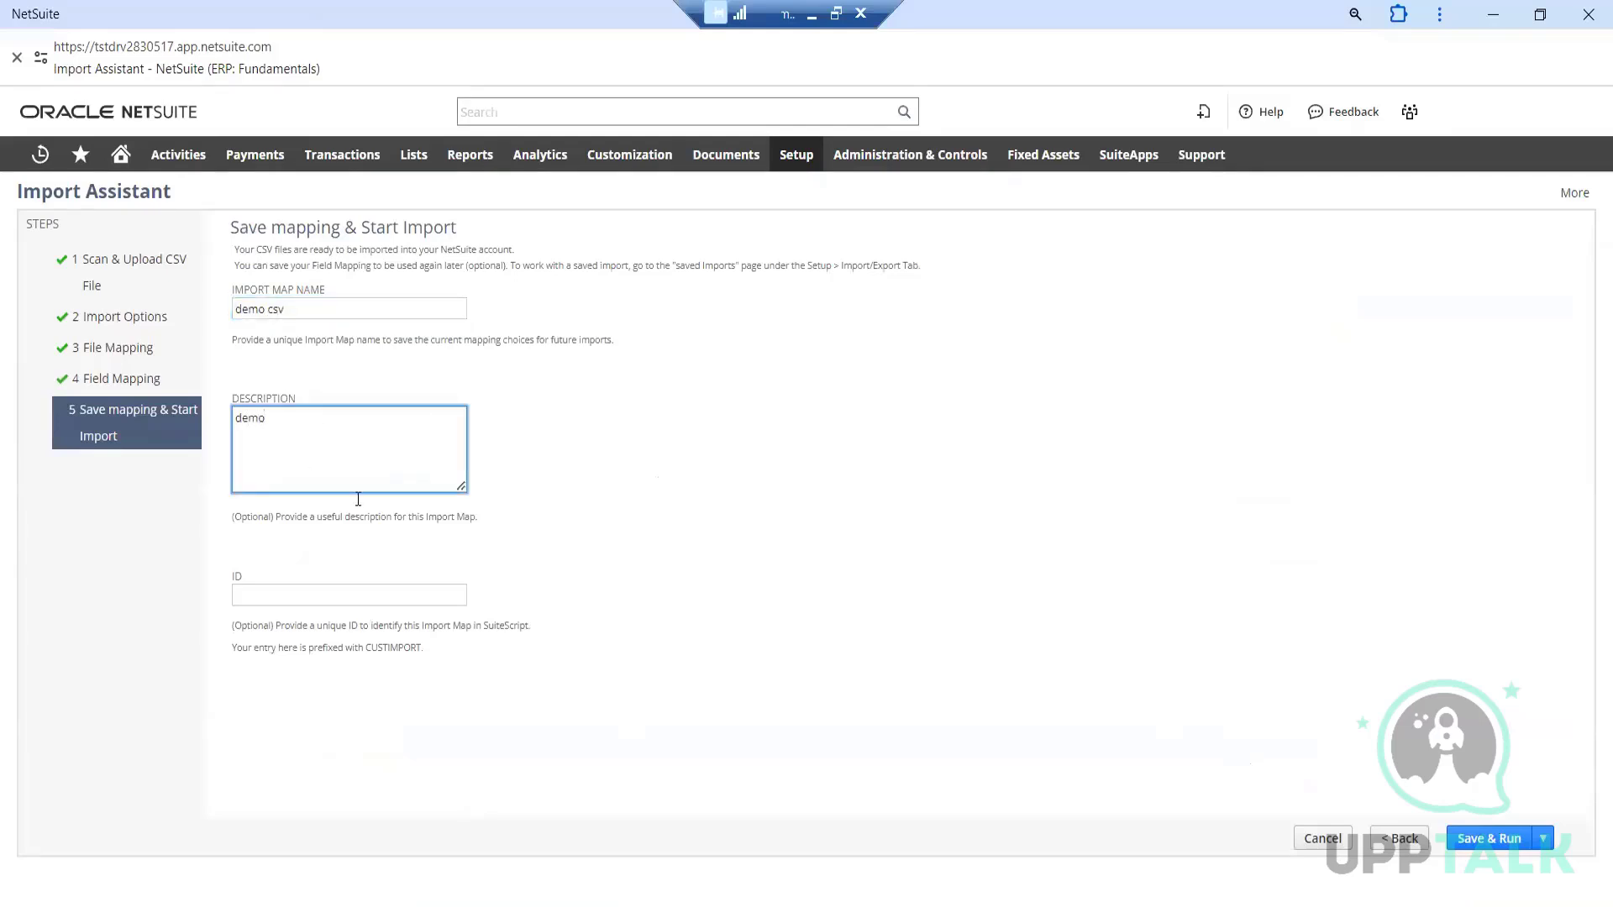
{"action": "left_click", "coordinate": [1489, 838]}
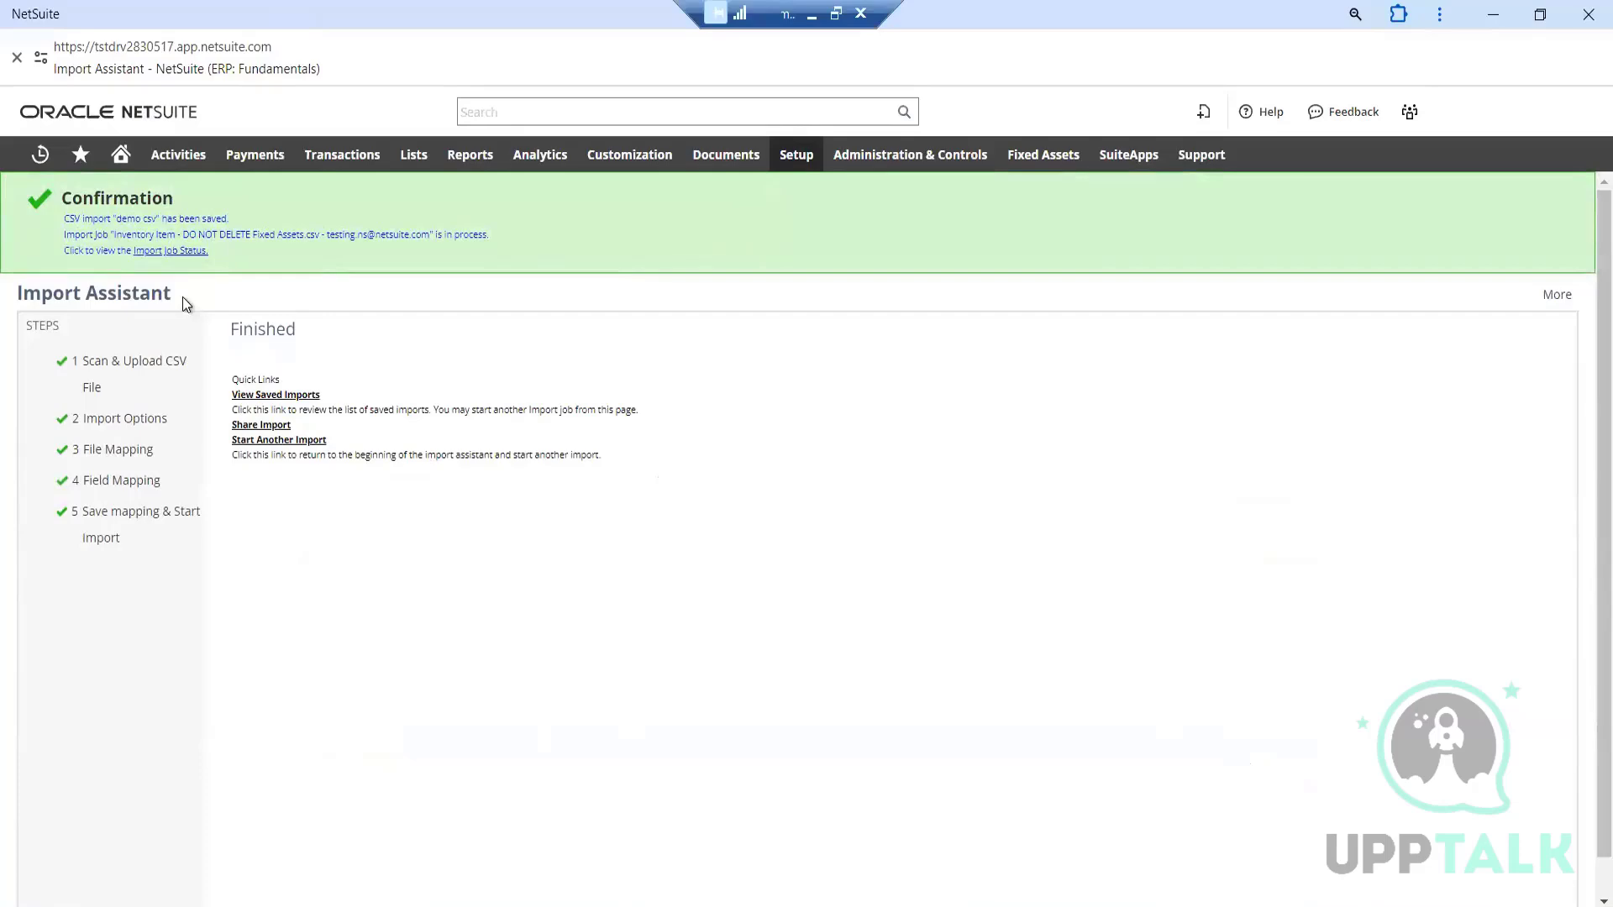
Open the import job status in a new browser tab and check the newest job's name, percent complete and status
{"action": "right_click", "coordinate": [159, 252]}
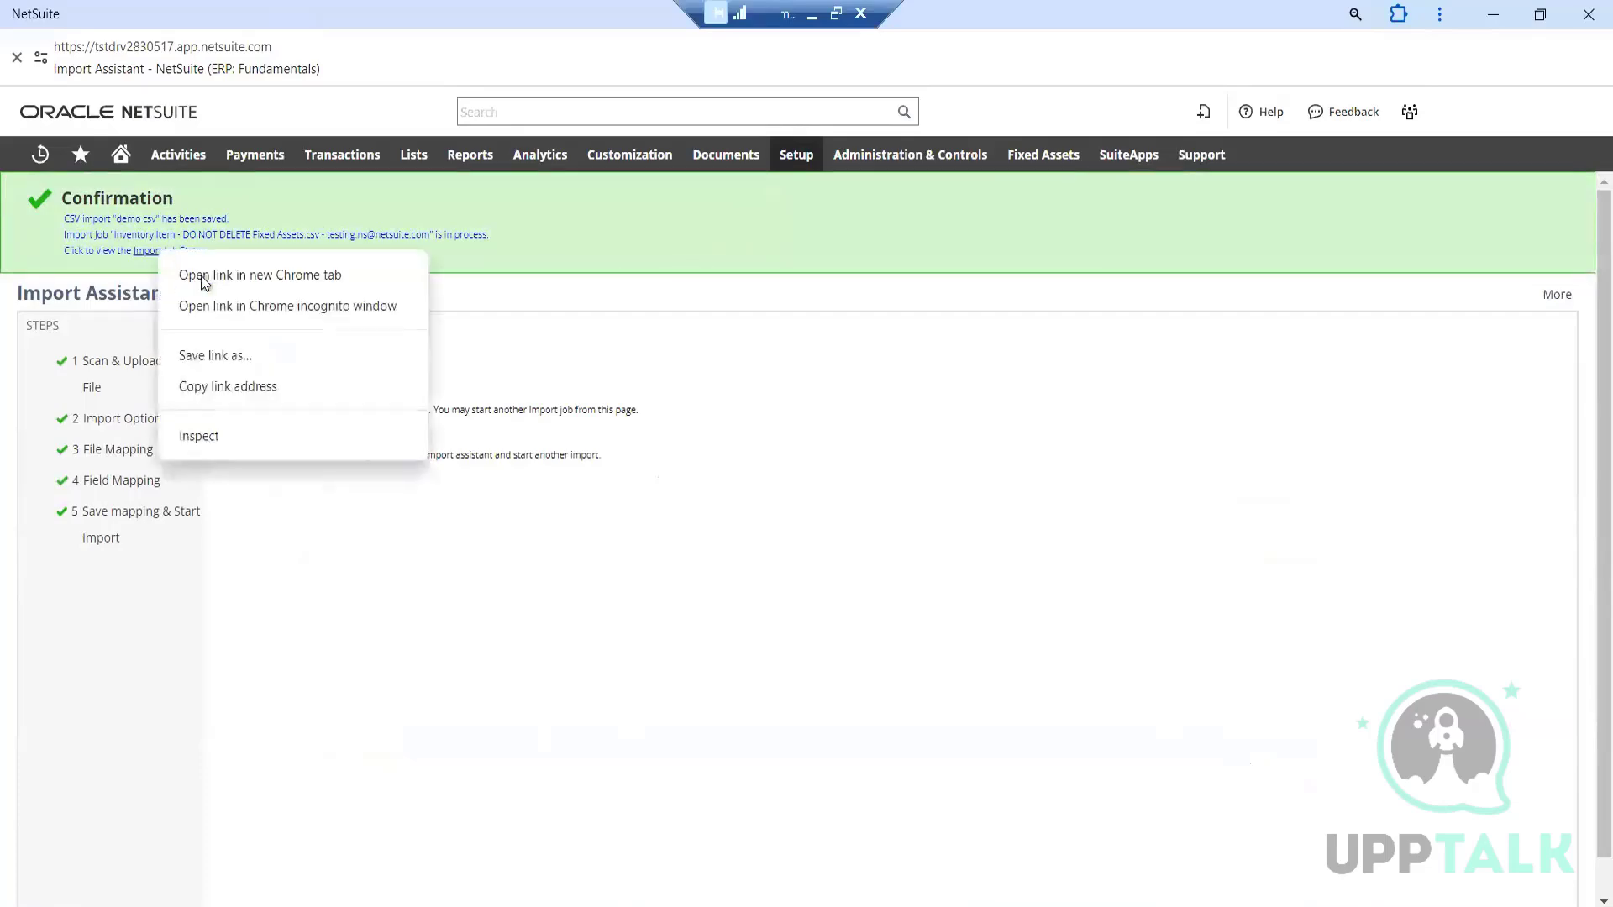
{"action": "left_click", "coordinate": [221, 275]}
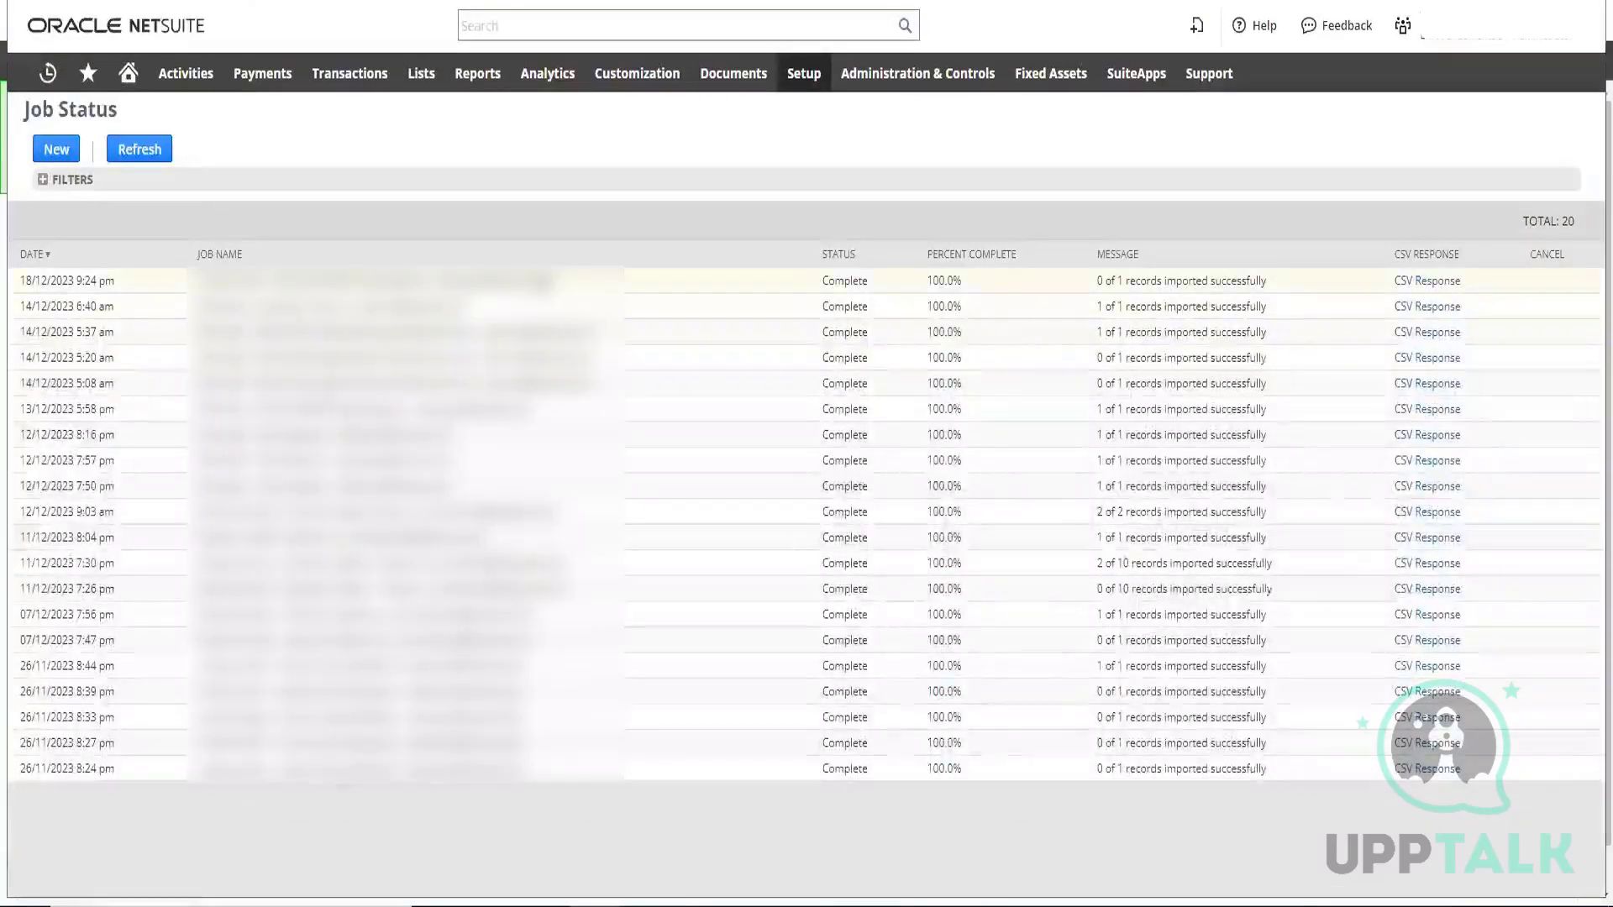
{"action": "left_click_drag", "start_coordinate": [276, 281], "coordinate": [425, 281]}
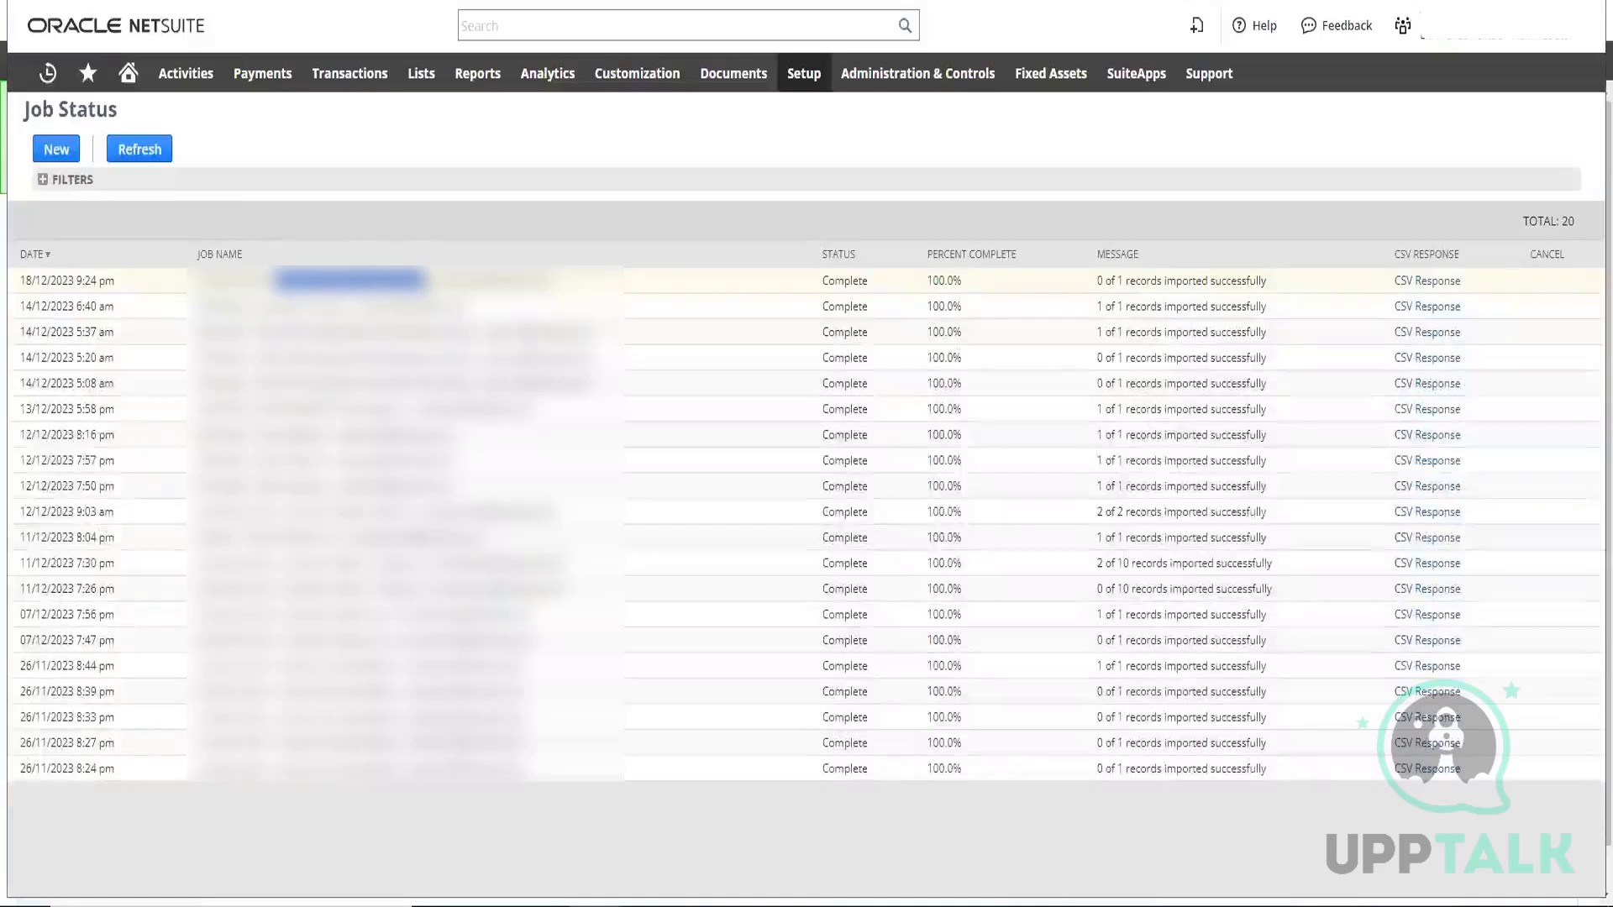
{"action": "double_click", "coordinate": [939, 282]}
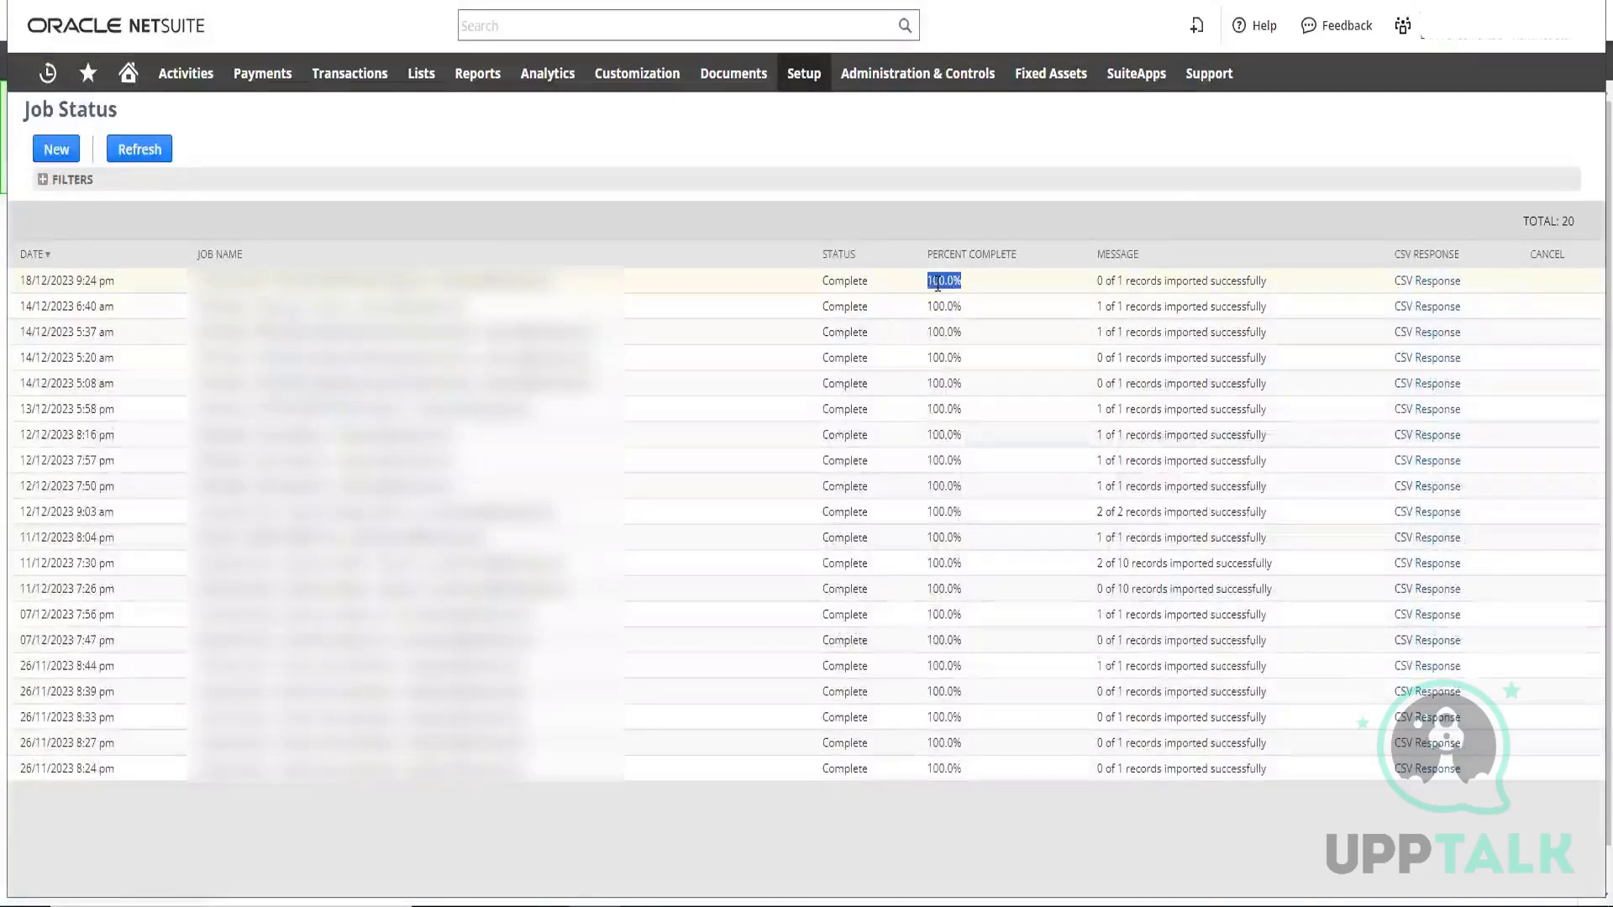
{"action": "double_click", "coordinate": [830, 283]}
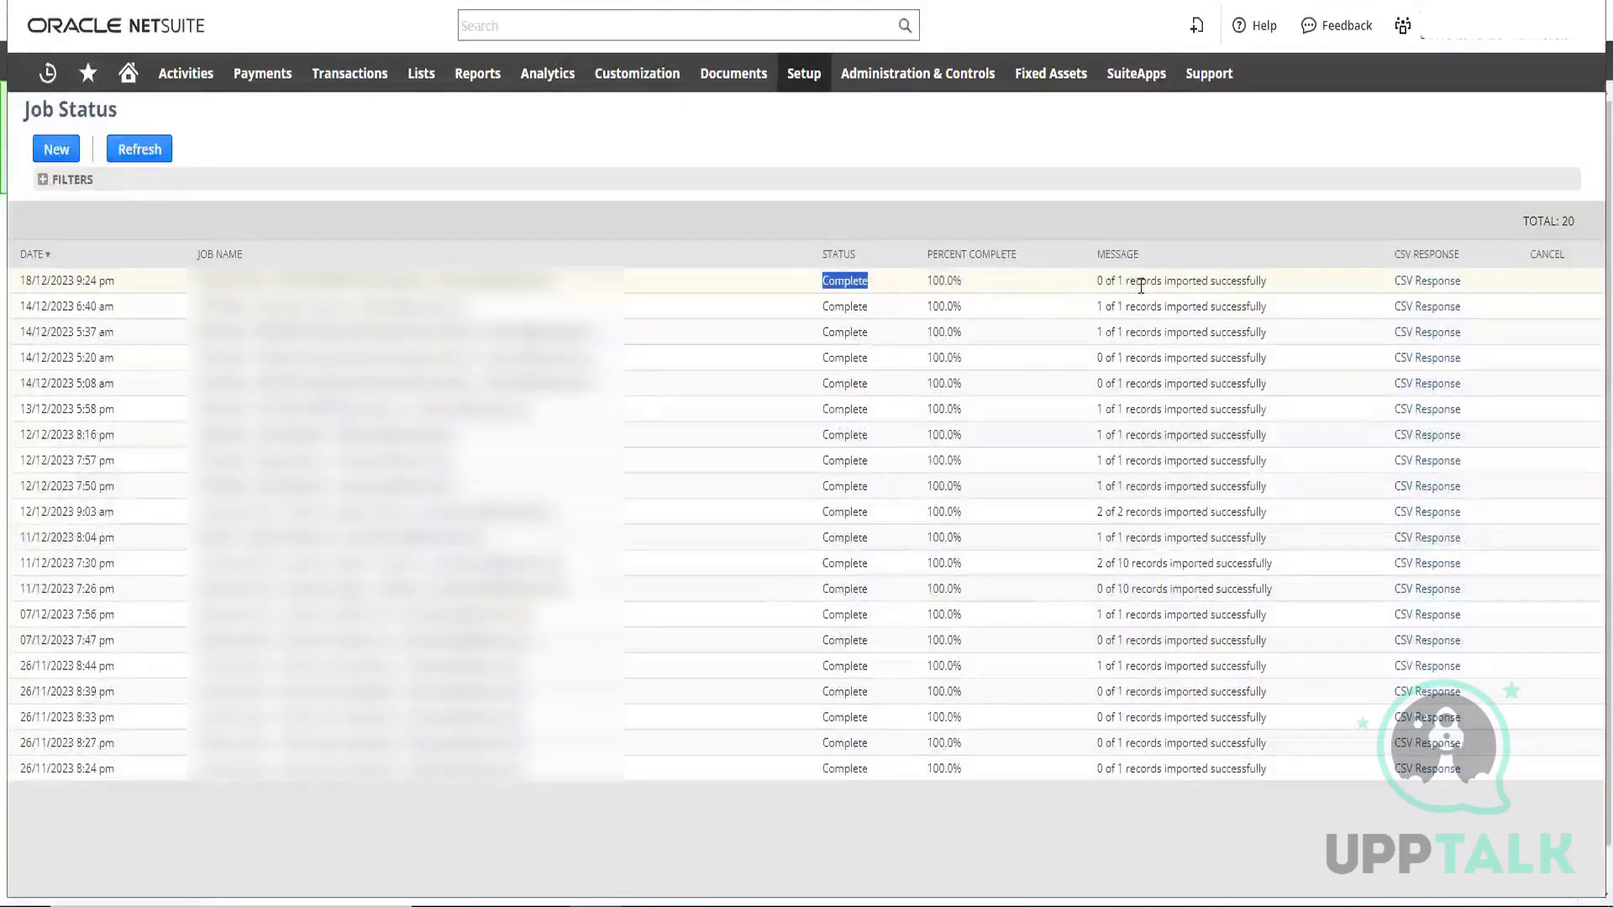
Download the newest job's CSV response, open results.csv in Excel, and fit column A's width to the error text
{"action": "left_click", "coordinate": [1424, 284]}
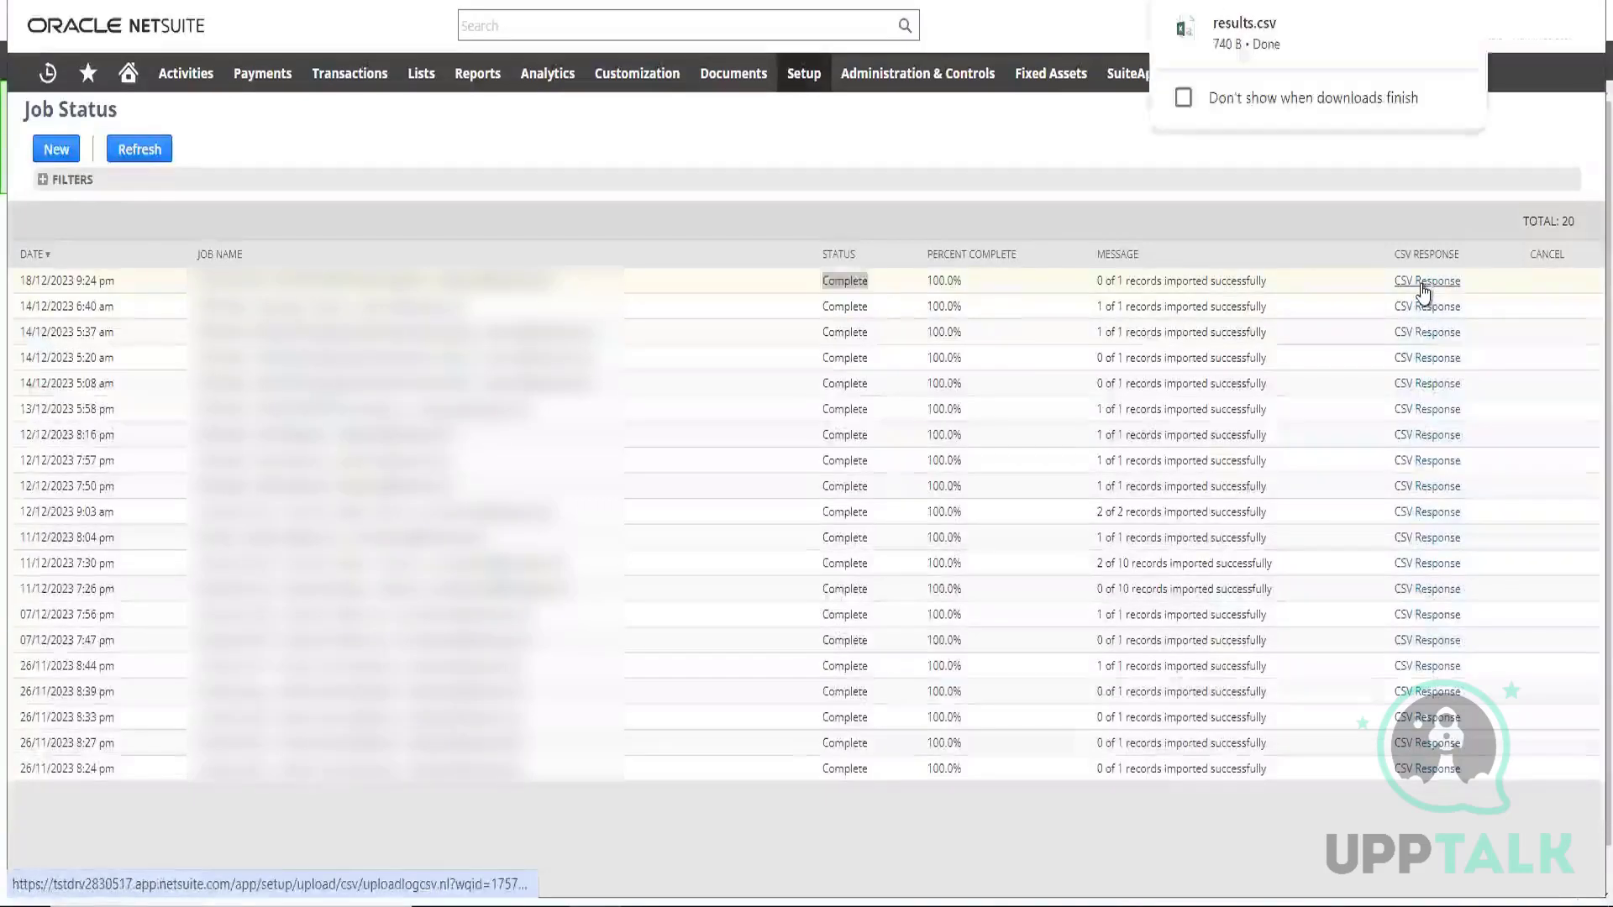
{"action": "left_click", "coordinate": [1243, 25]}
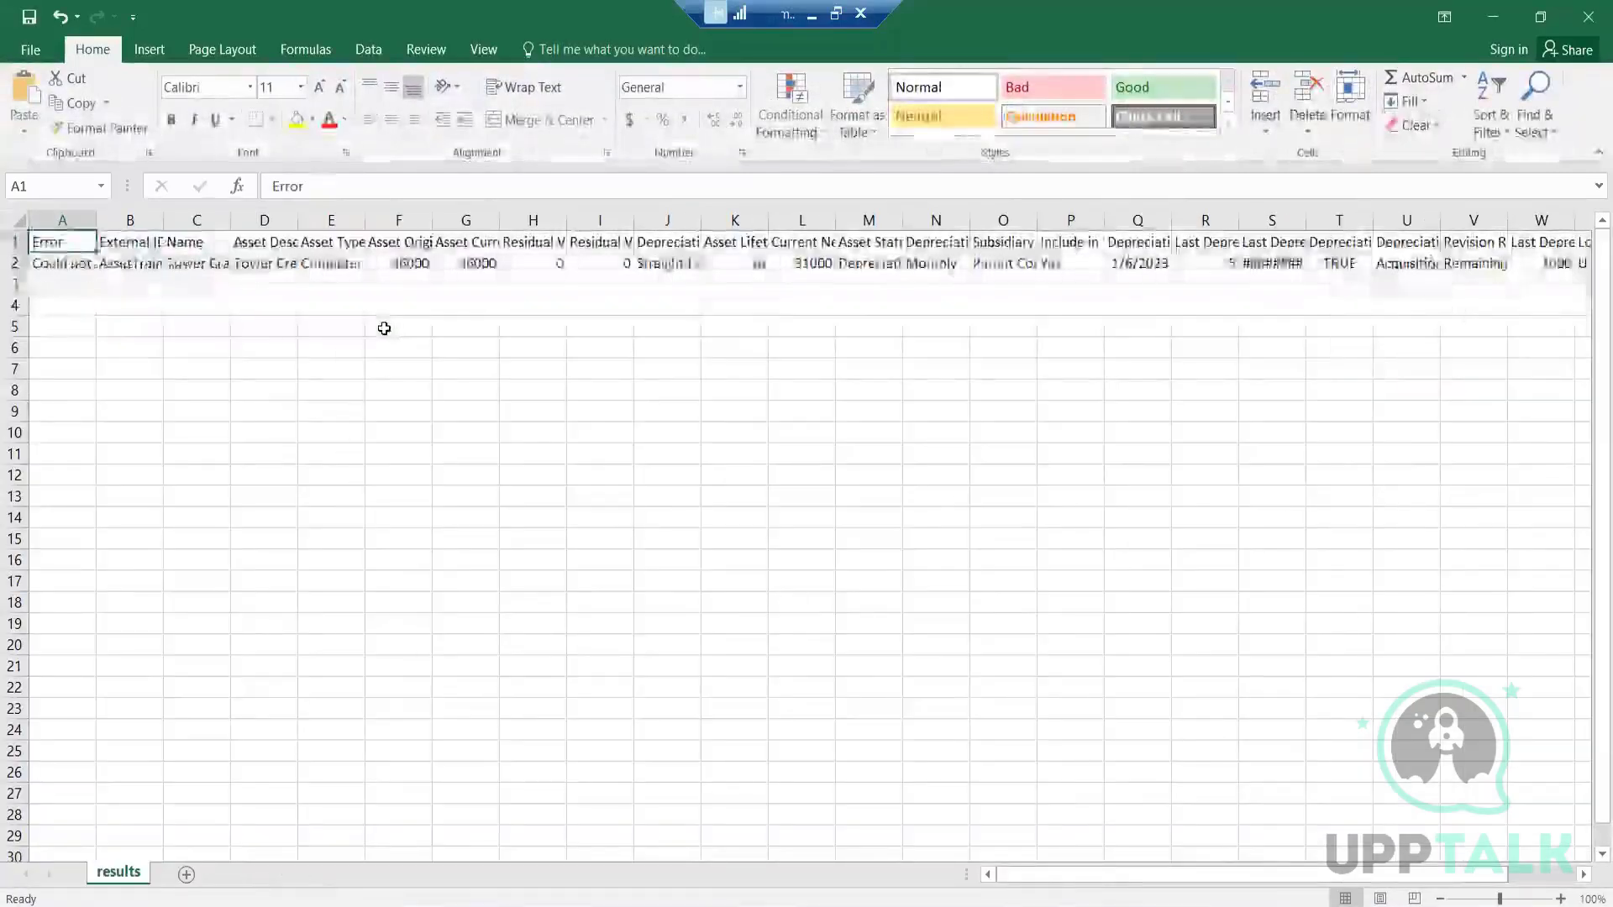
{"action": "left_click", "coordinate": [83, 220]}
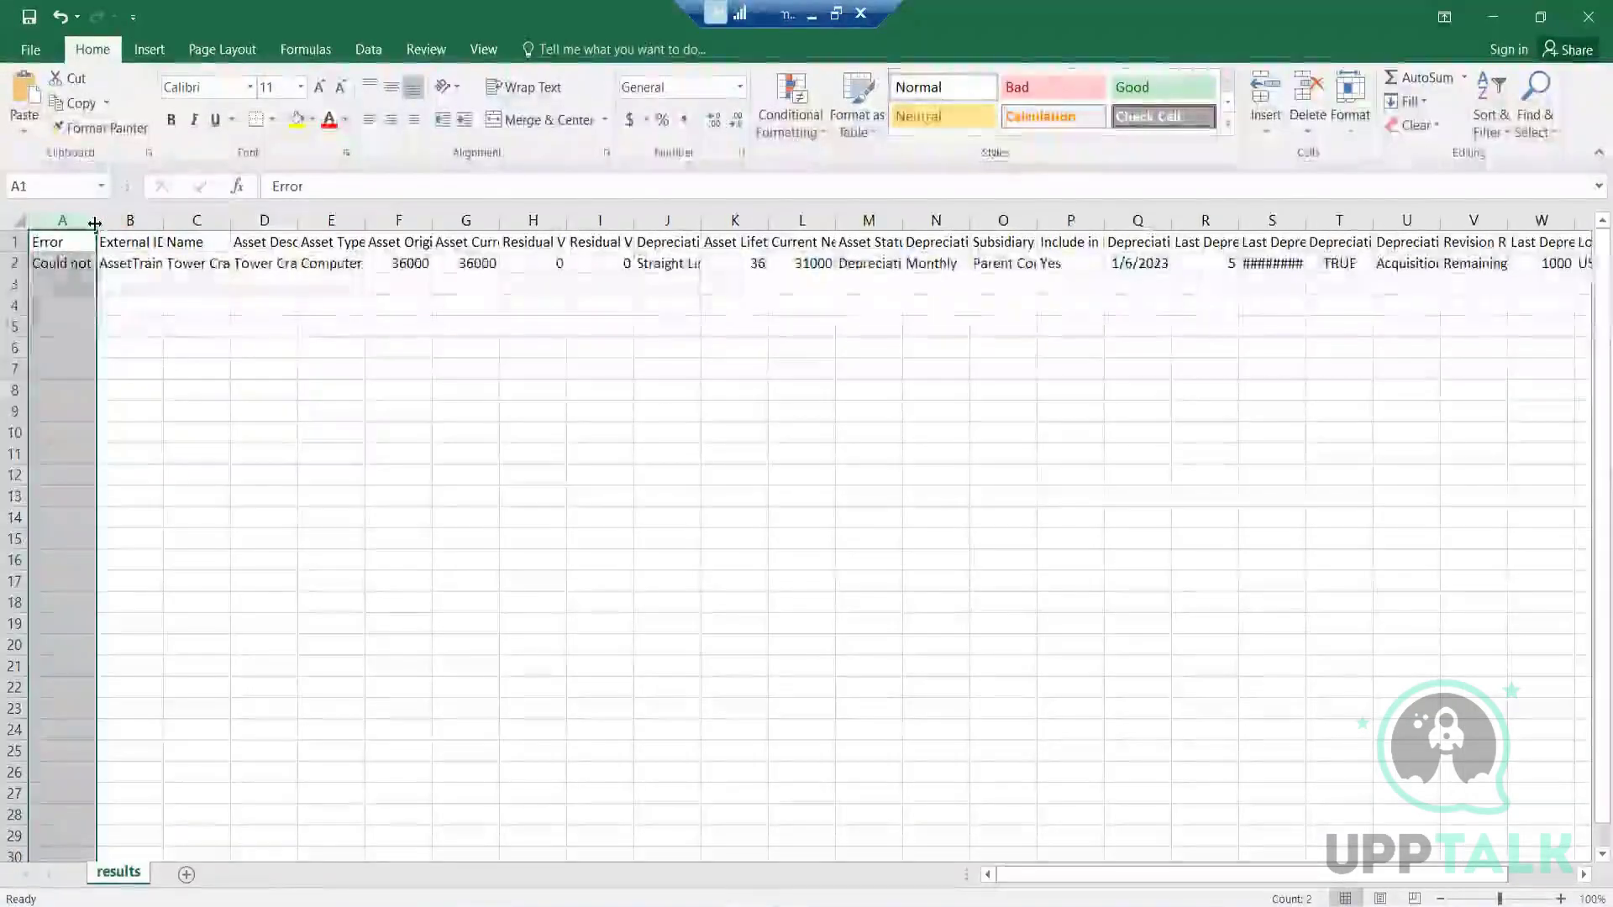
{"action": "double_click", "coordinate": [90, 221]}
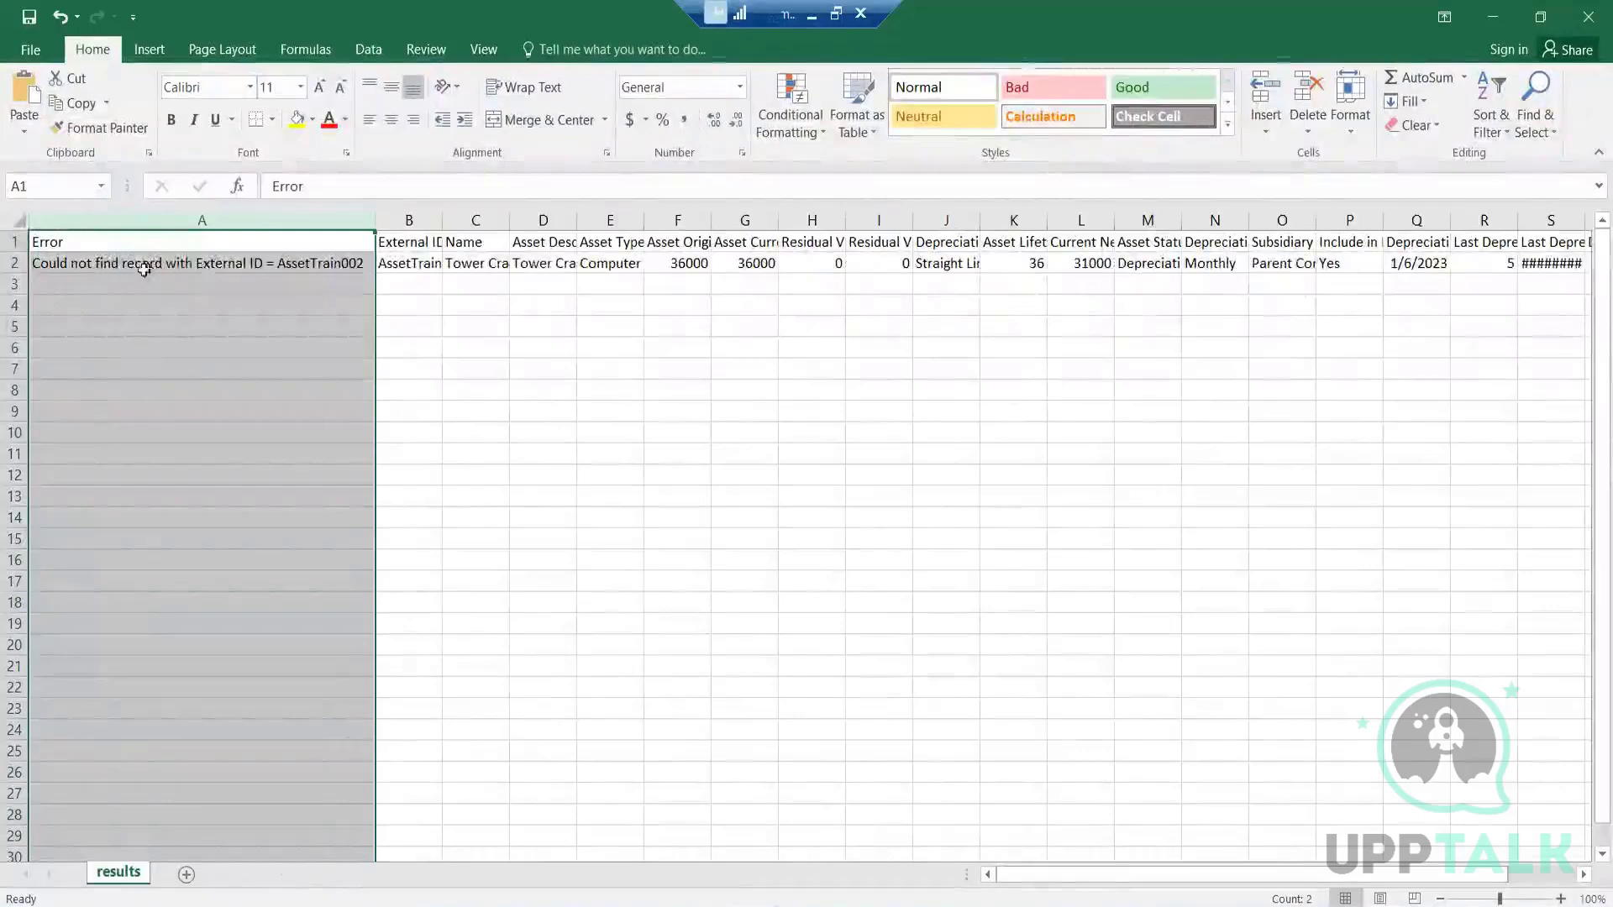
Read the error message in cell A2, copy the Error column, and reopen cell A2 for inspection
{"action": "left_click", "coordinate": [217, 266]}
{"action": "double_click", "coordinate": [217, 265]}
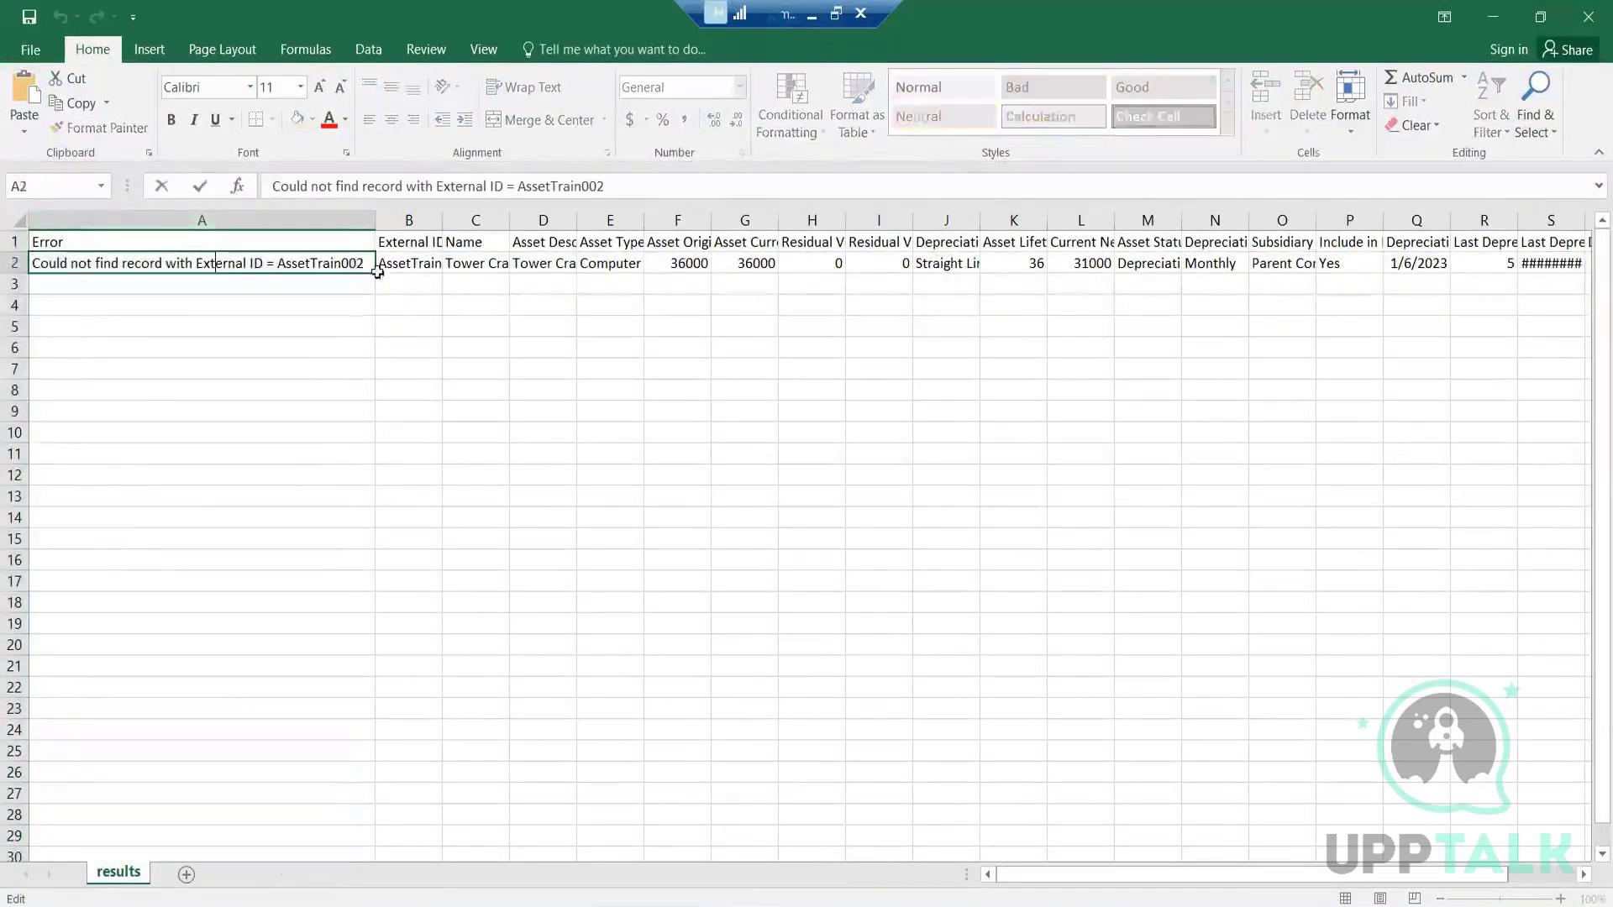
{"action": "left_click", "coordinate": [278, 220]}
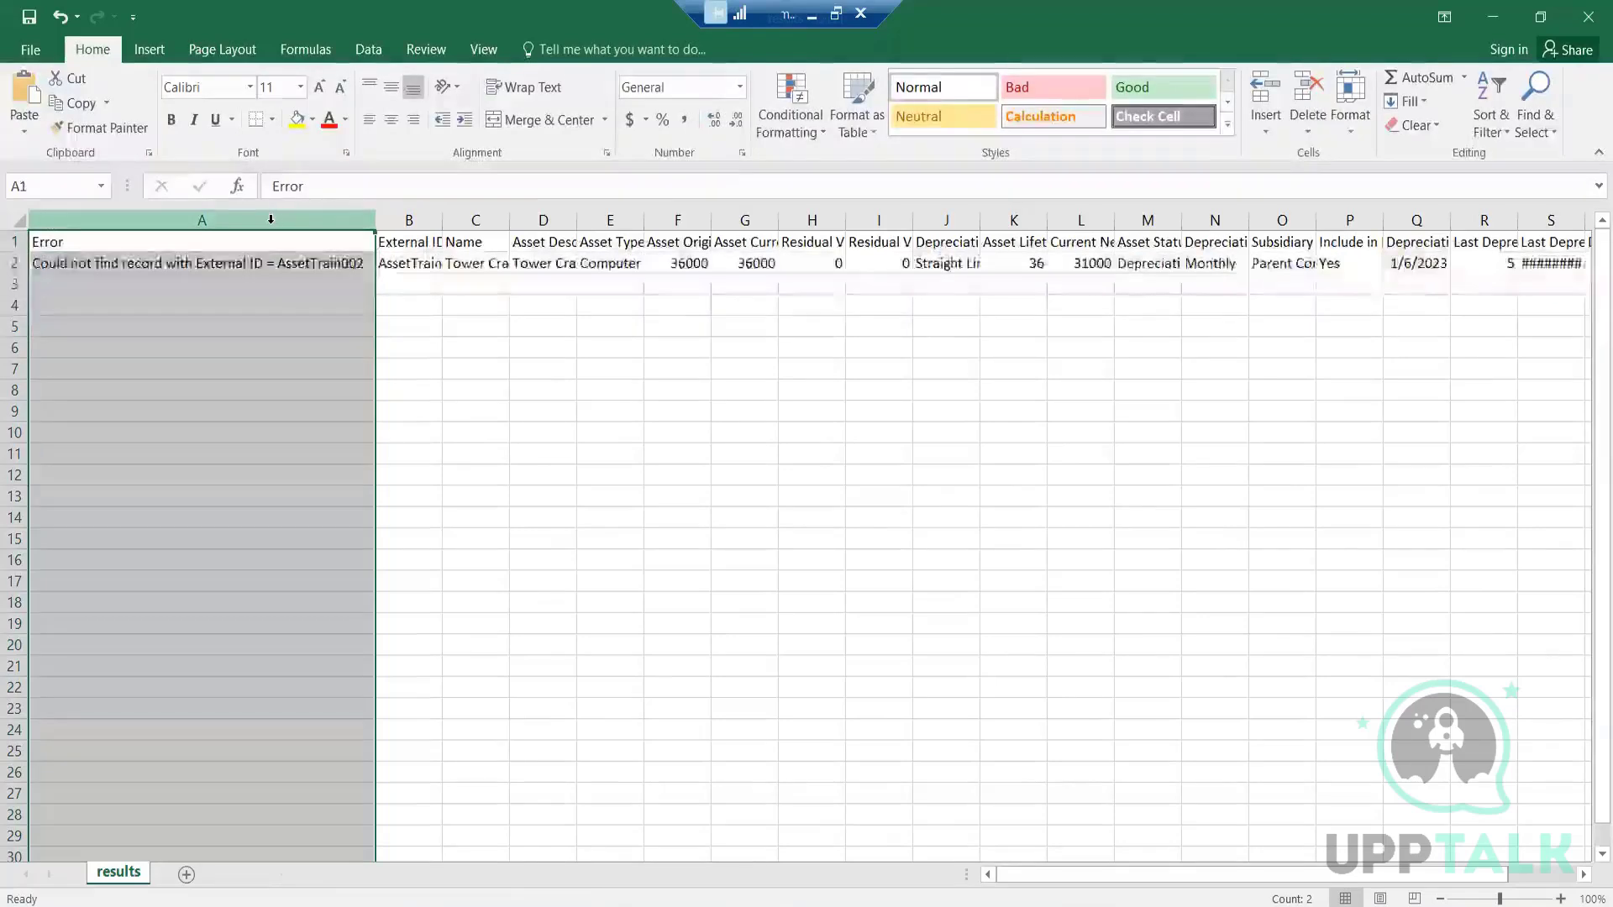
{"action": "right_click", "coordinate": [271, 220]}
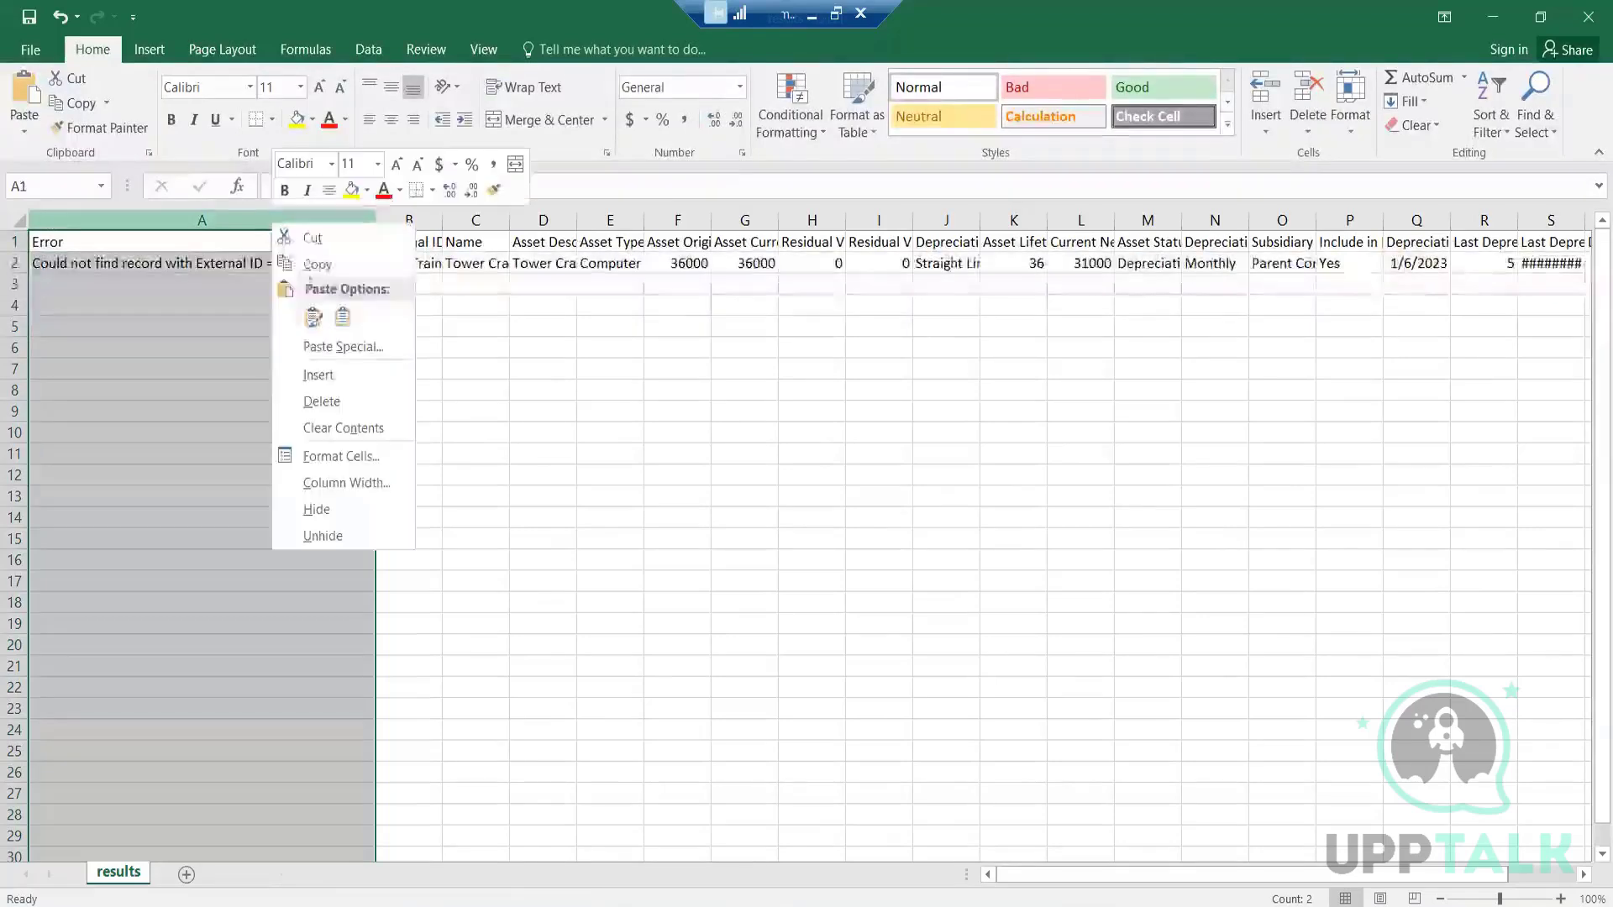
{"action": "left_click", "coordinate": [305, 262]}
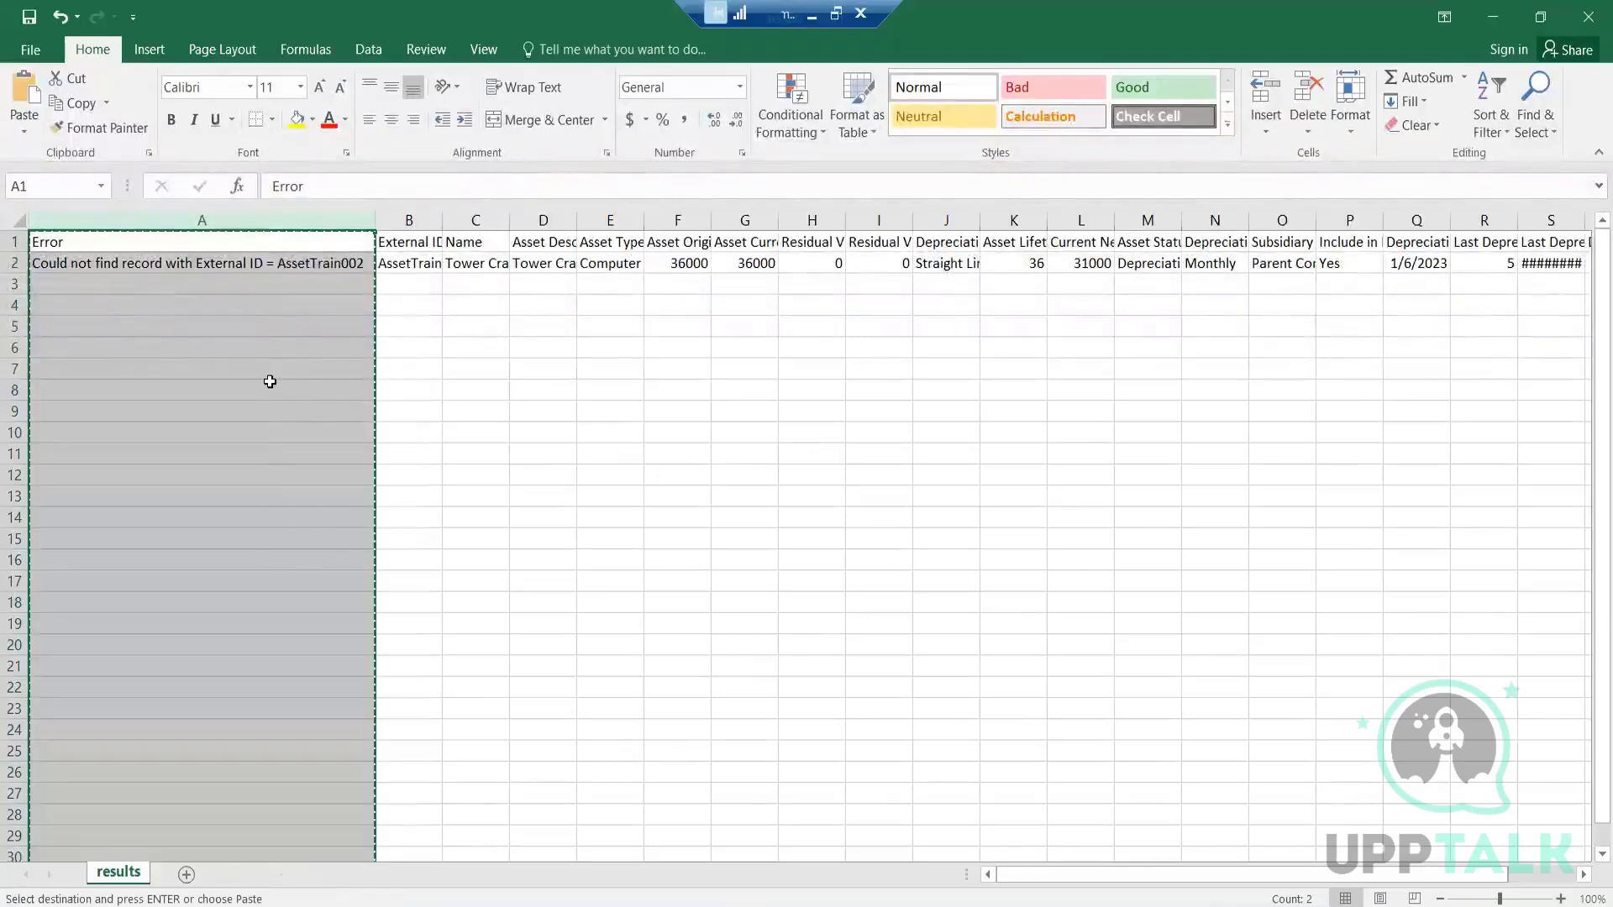
{"action": "double_click", "coordinate": [250, 264]}
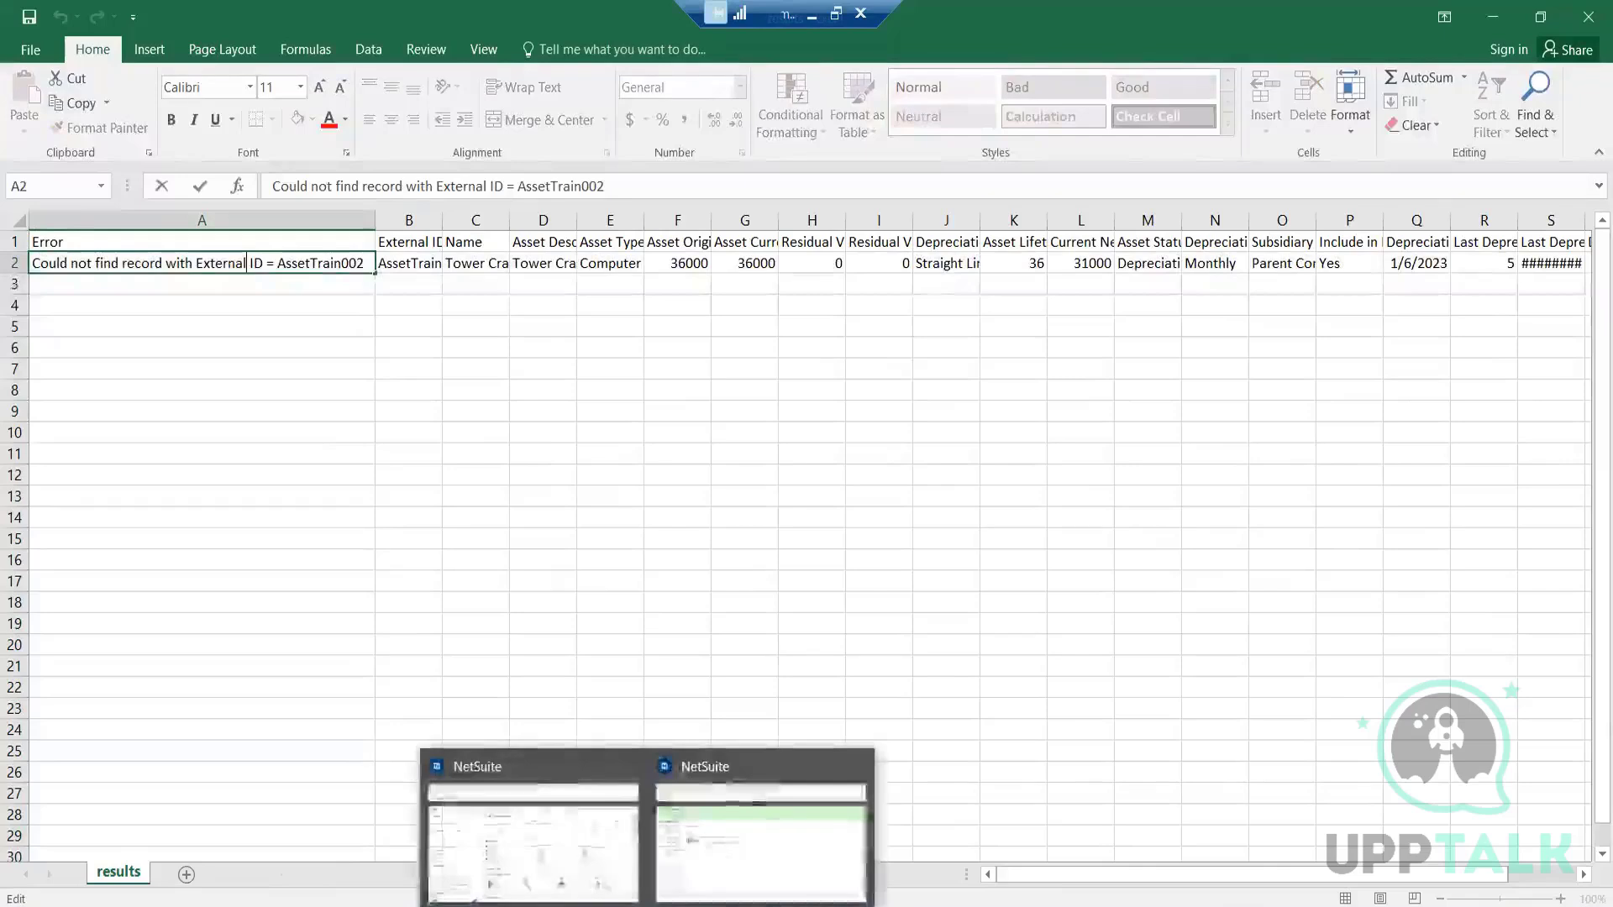
Switch to the Job Status page in Chrome to review the import jobs, and return to the results workbook
{"action": "mouse_move", "coordinate": [595, 906]}
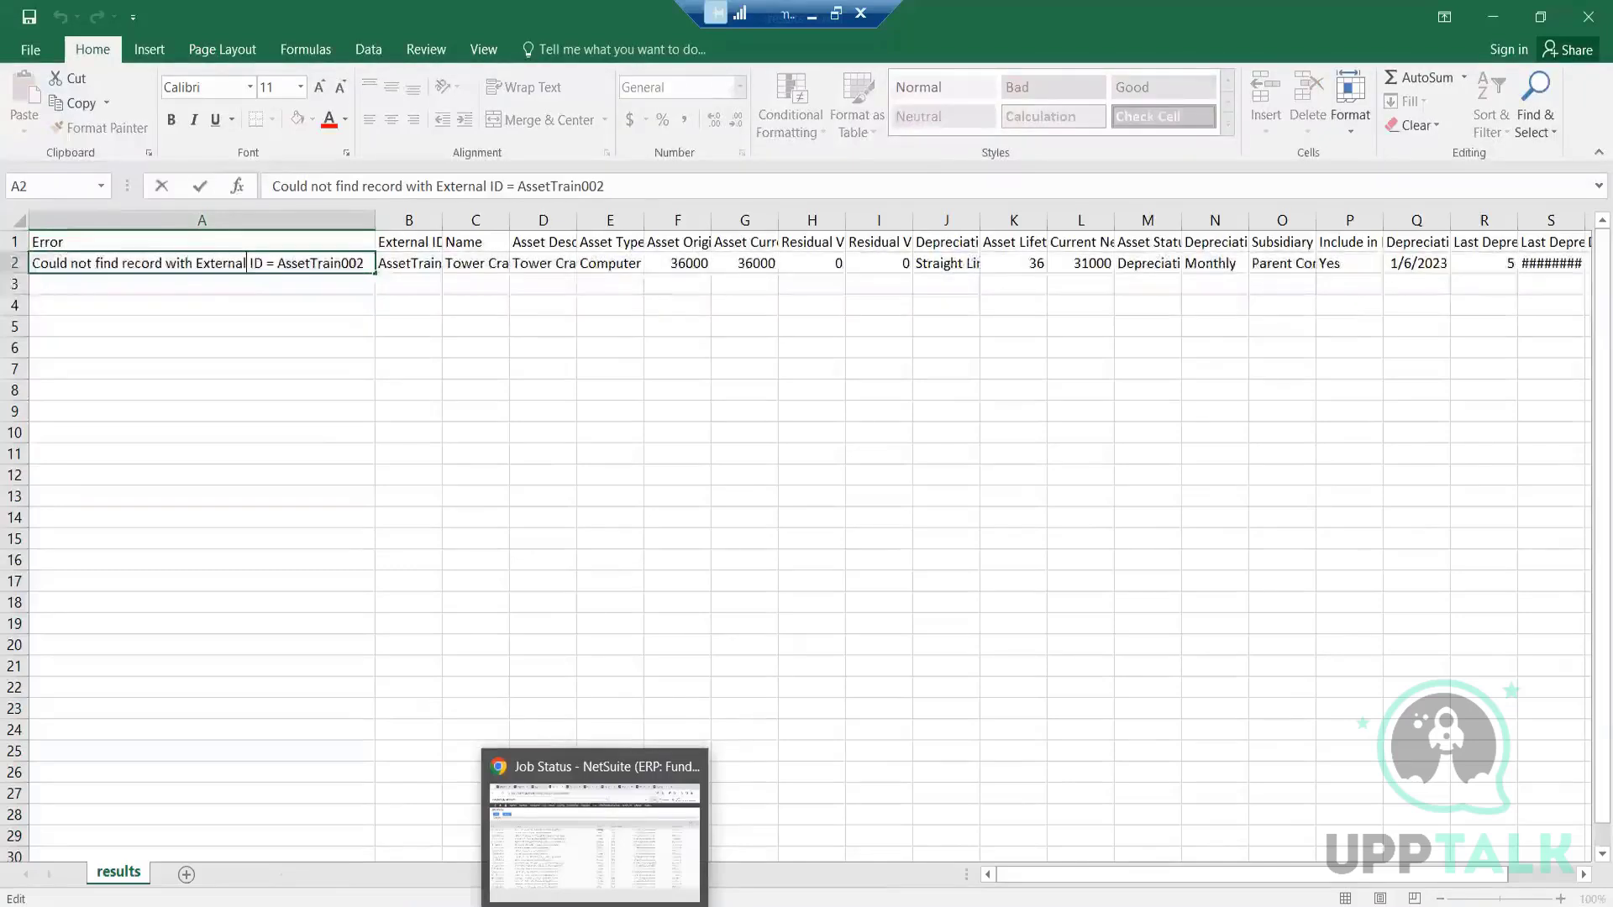
{"action": "left_click", "coordinate": [586, 885]}
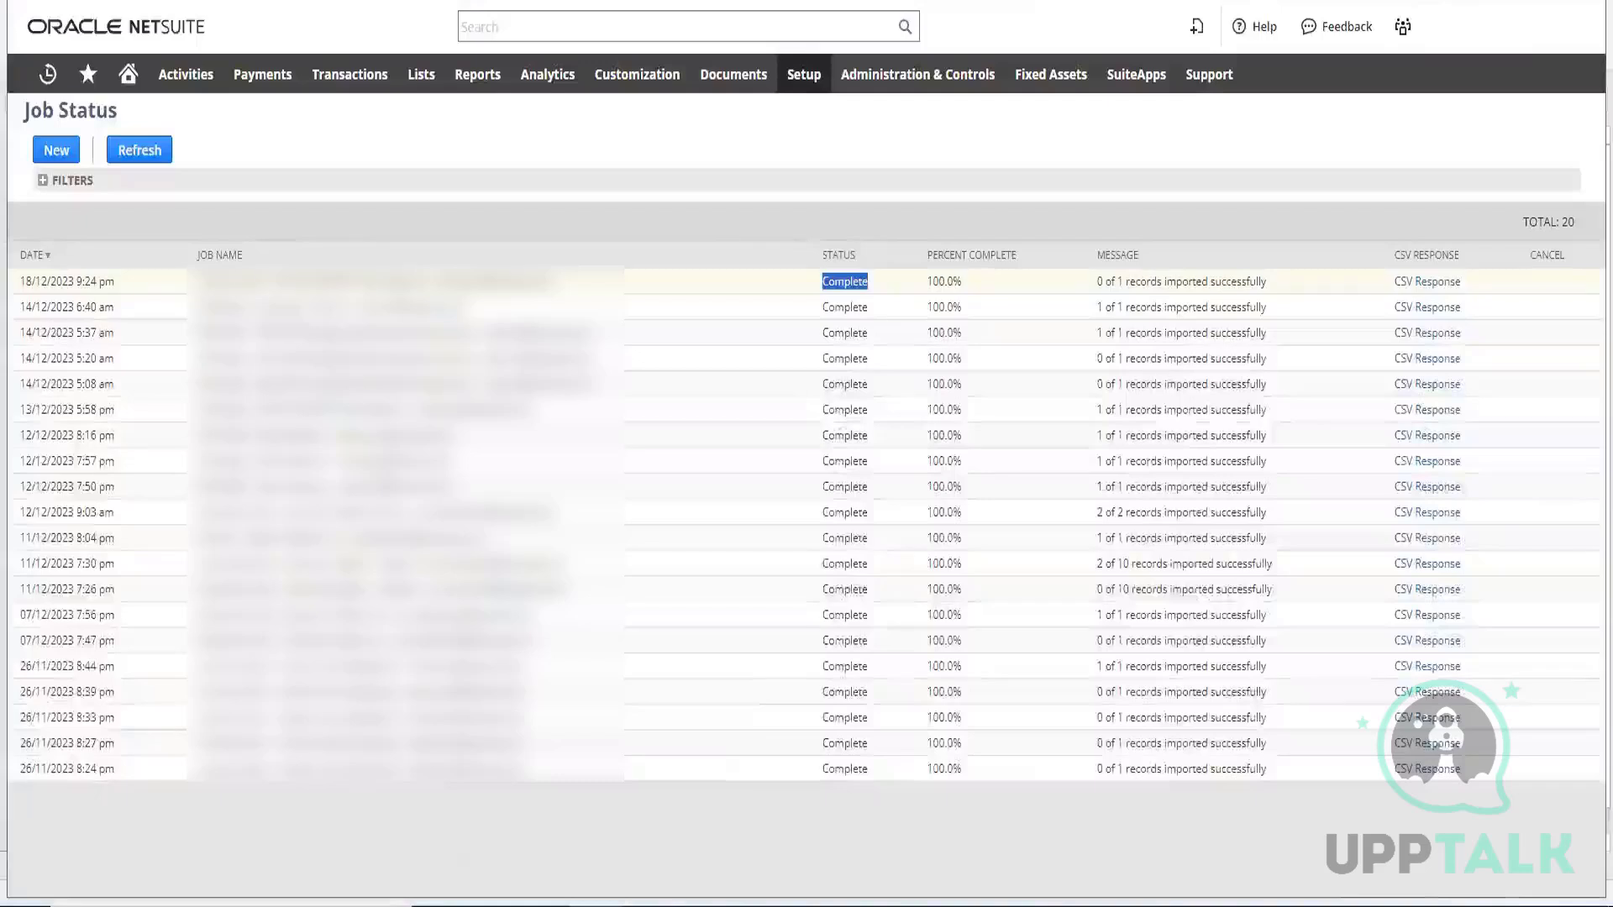
{"action": "mouse_move", "coordinate": [594, 904]}
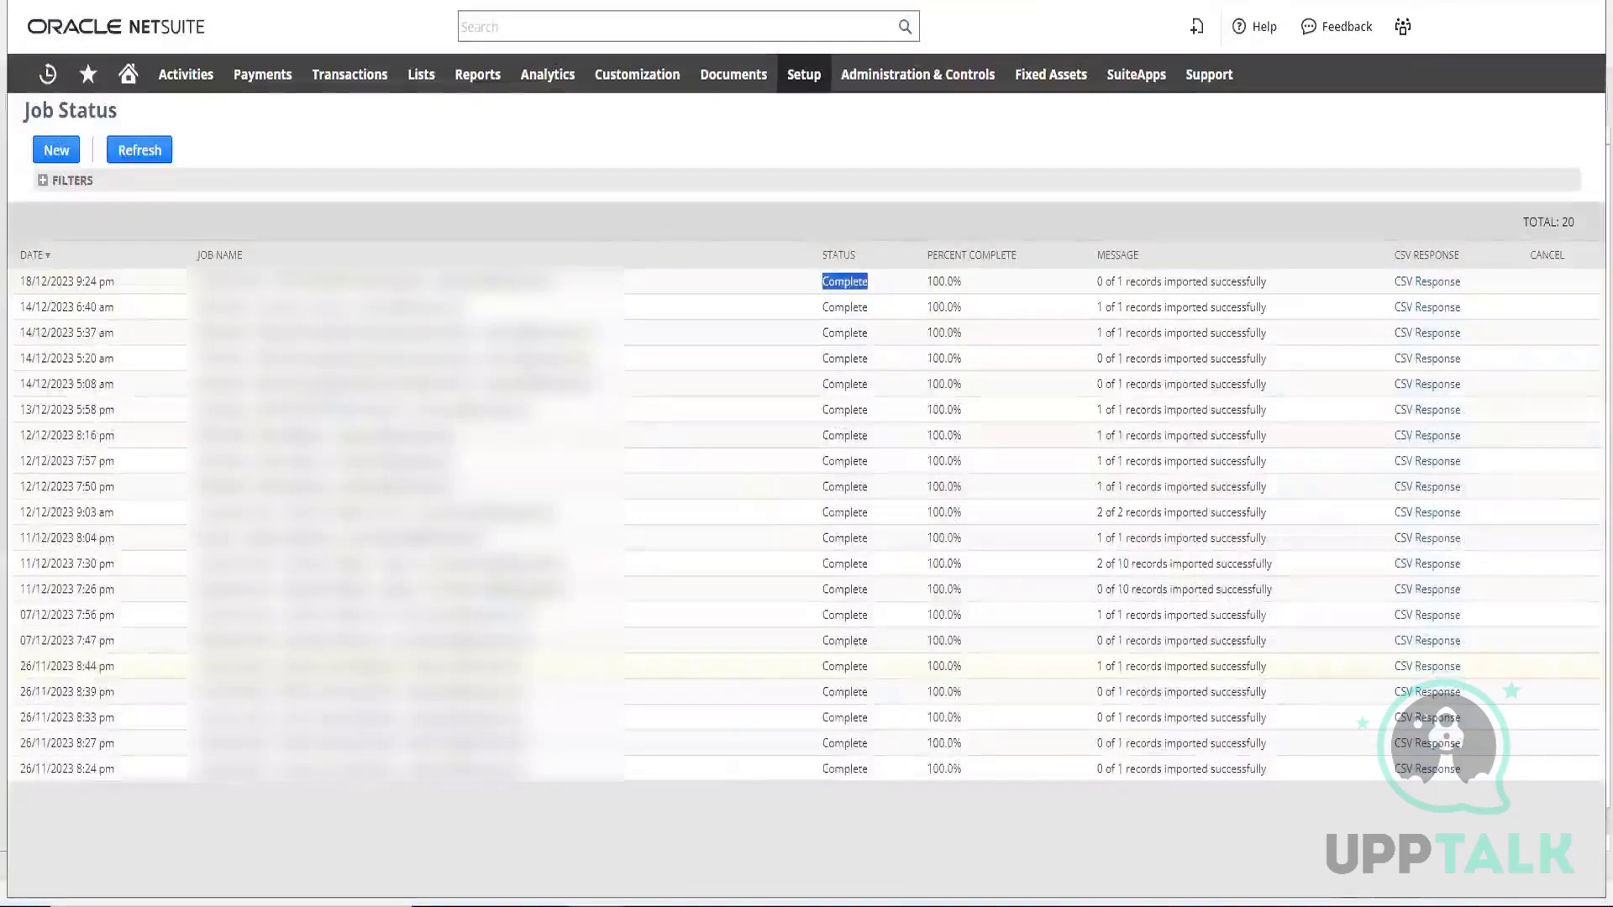
{"action": "left_click", "coordinate": [742, 896]}
{"action": "left_click", "coordinate": [855, 774]}
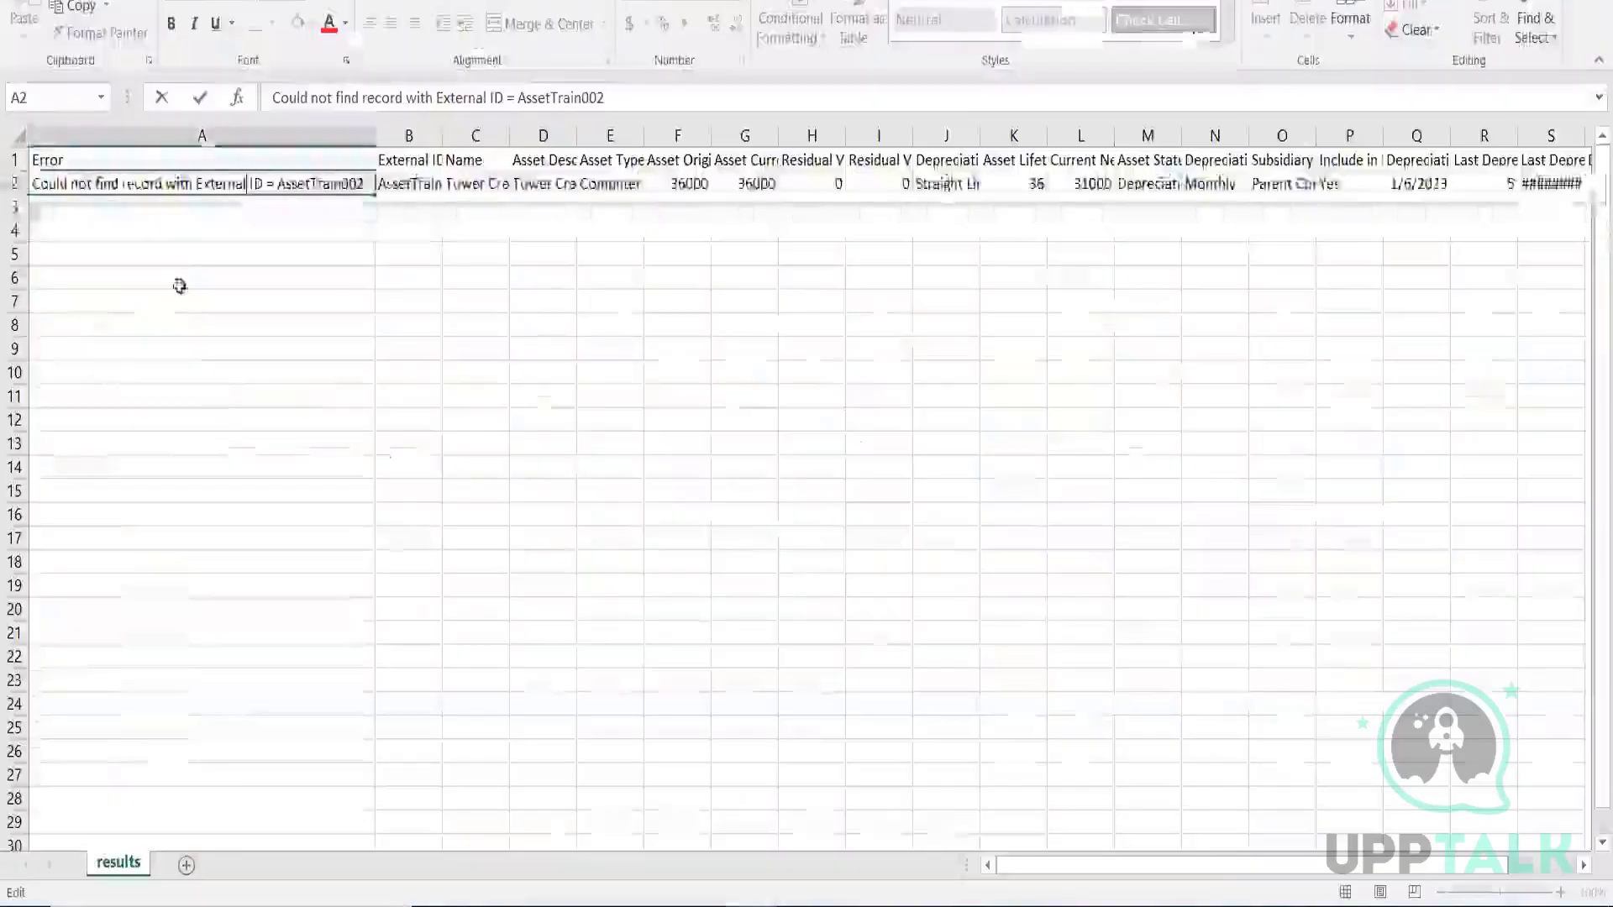
Fit the width of the External ID column to its contents in the results sheet
{"action": "double_click", "coordinate": [247, 183]}
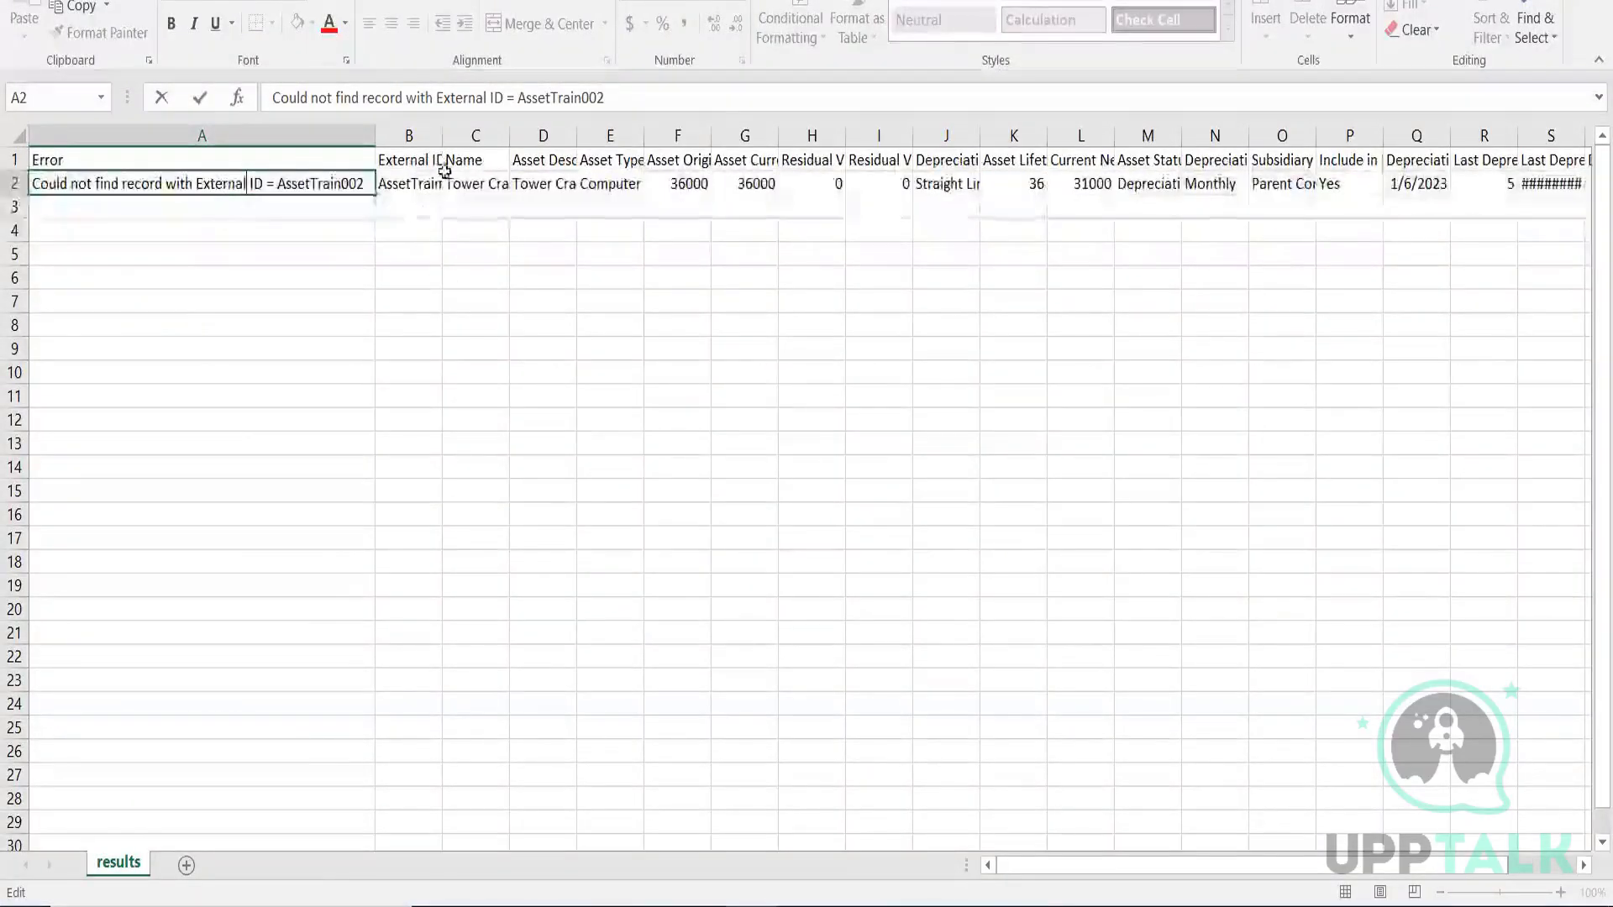
{"action": "left_click", "coordinate": [444, 136]}
{"action": "left_click", "coordinate": [438, 137]}
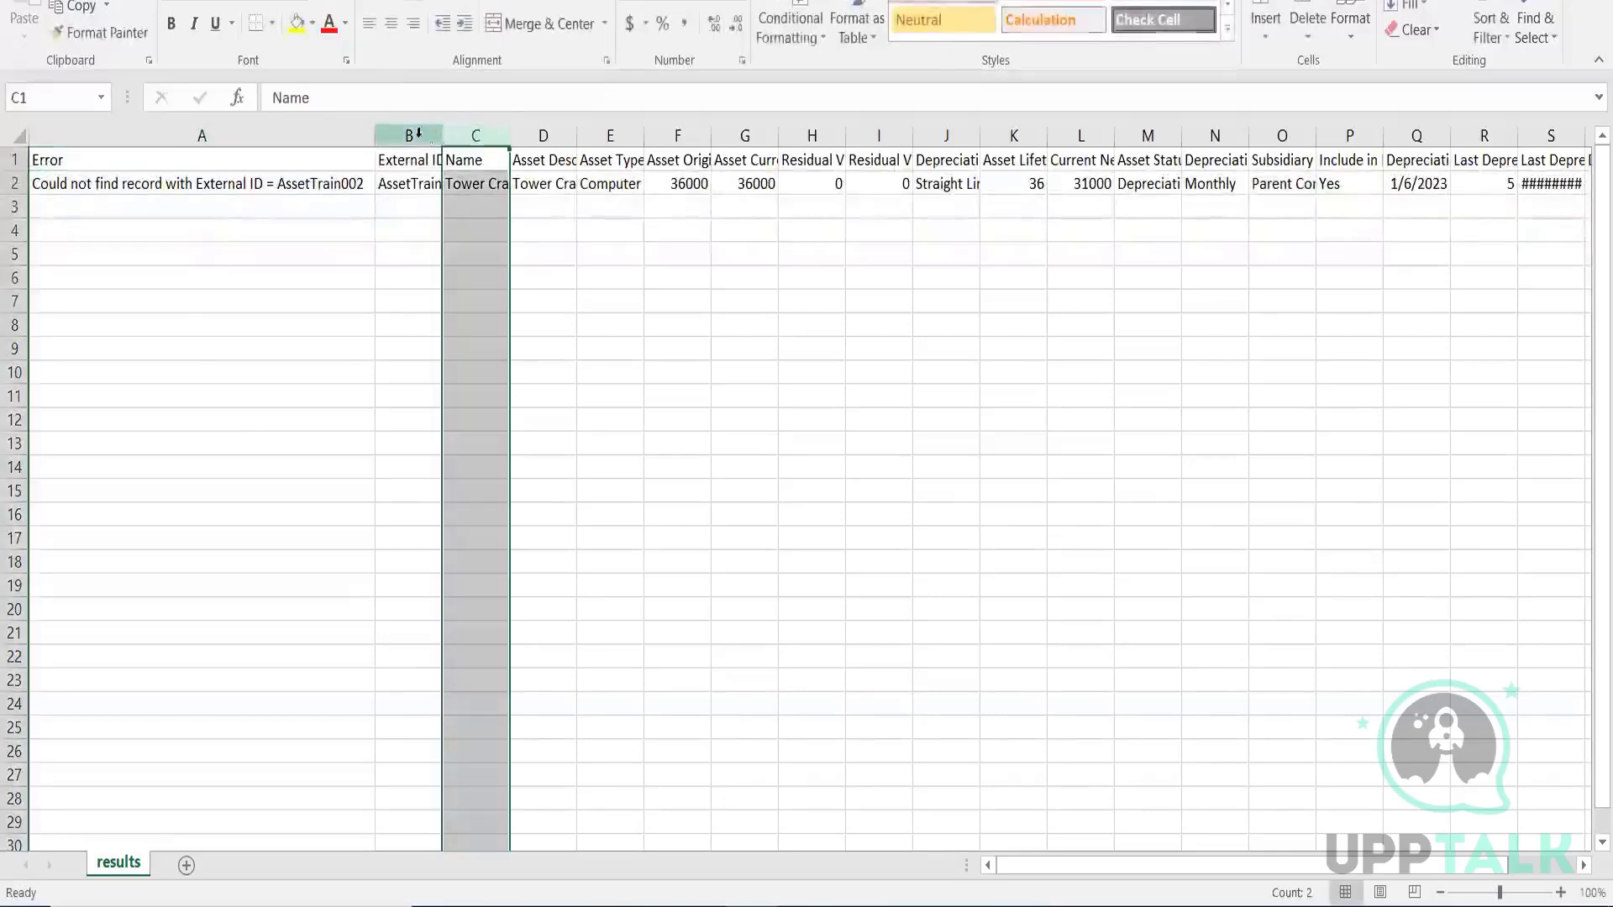
{"action": "double_click", "coordinate": [441, 137]}
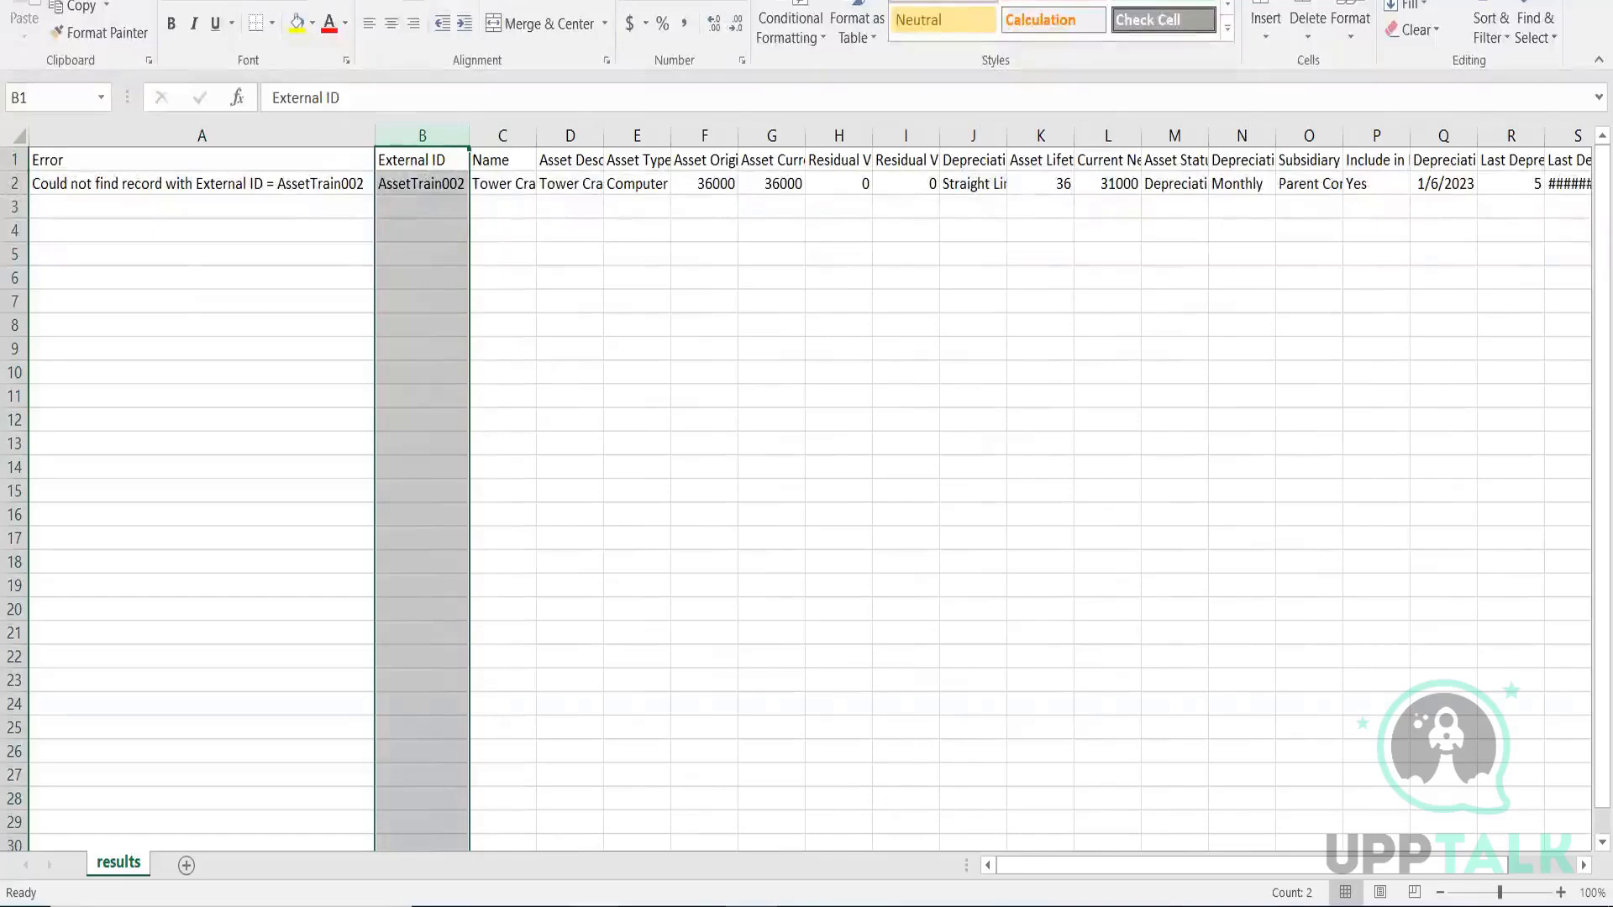
Switch back to NetSuite, view the first sales order in the list, and examine its header fields and item lines
{"action": "left_click", "coordinate": [598, 893]}
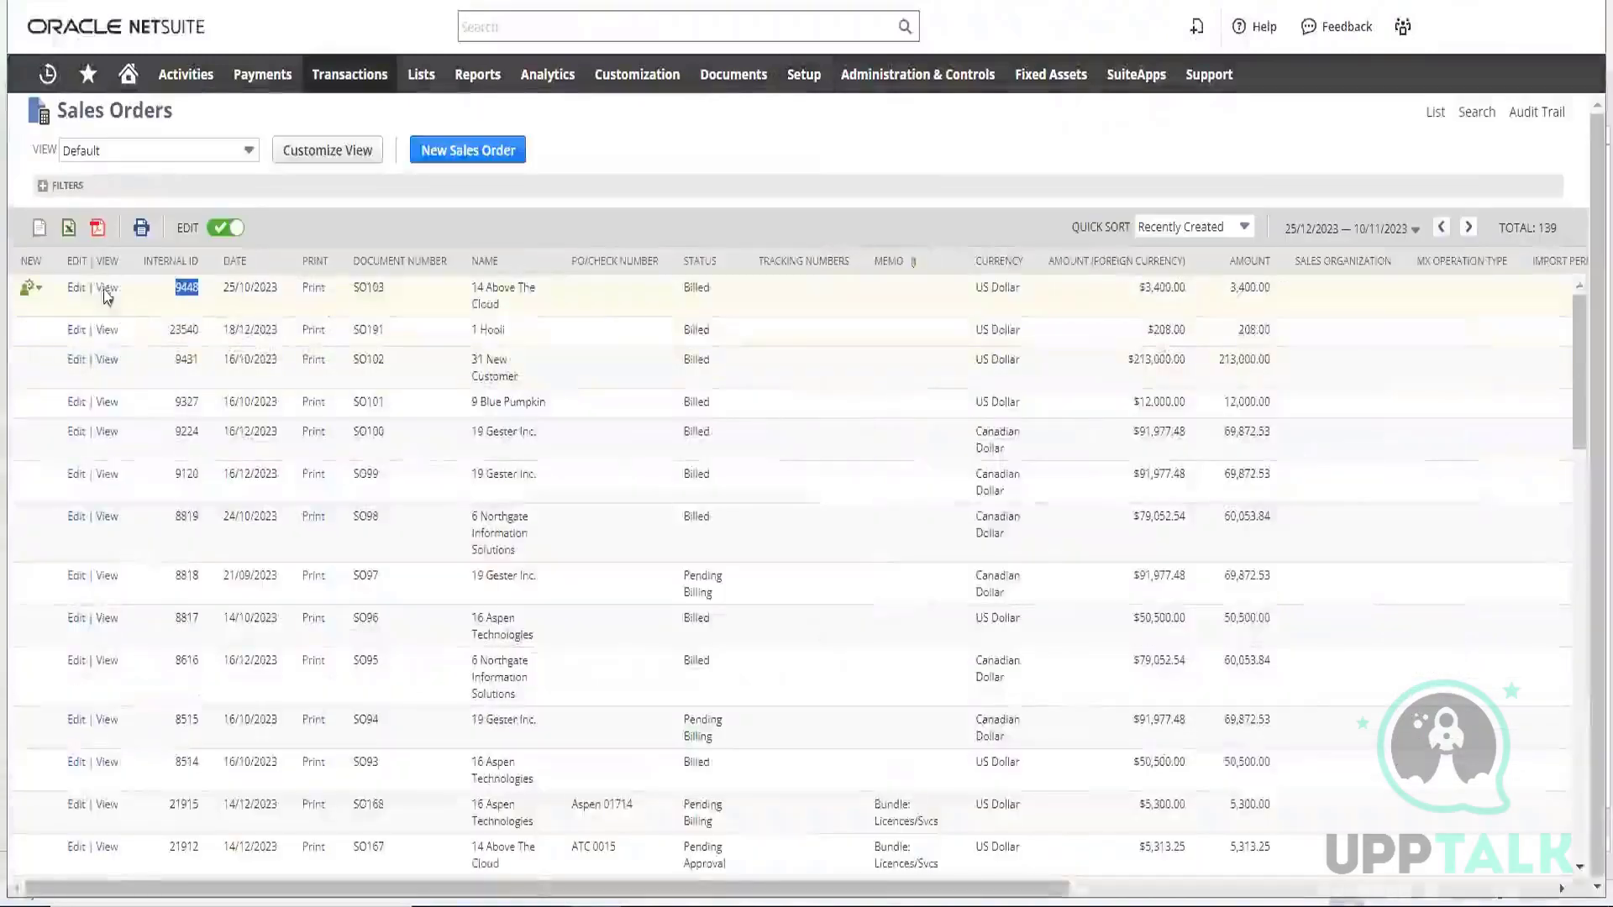
{"action": "left_click", "coordinate": [105, 290]}
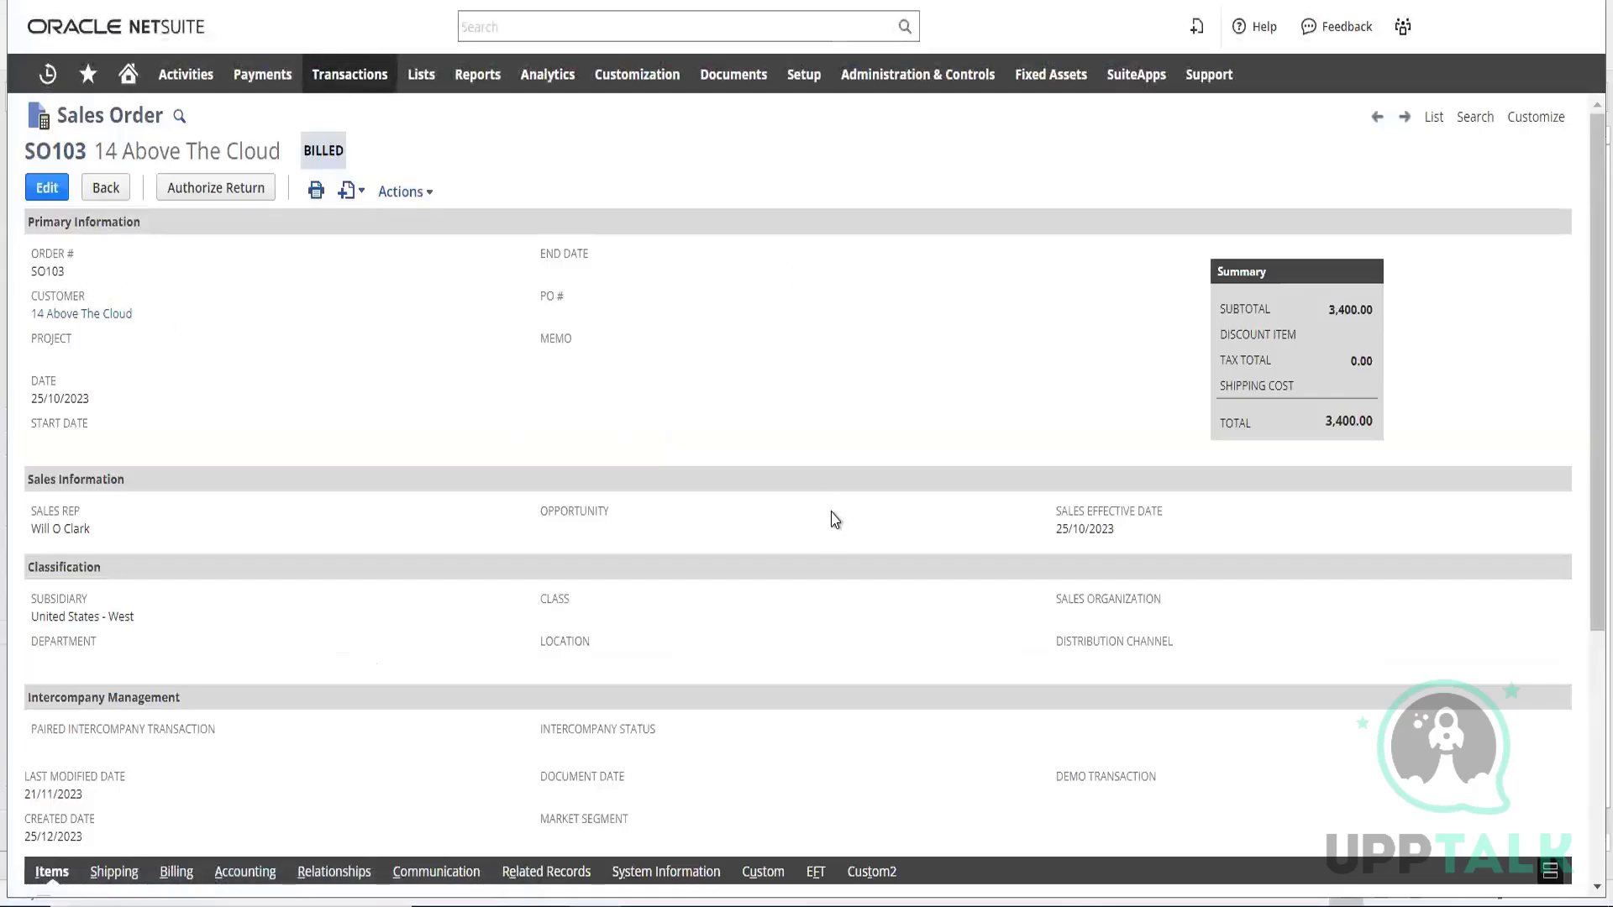
{"action": "scroll", "coordinate": [834, 519], "scroll_direction": "down", "scroll_amount": 5}
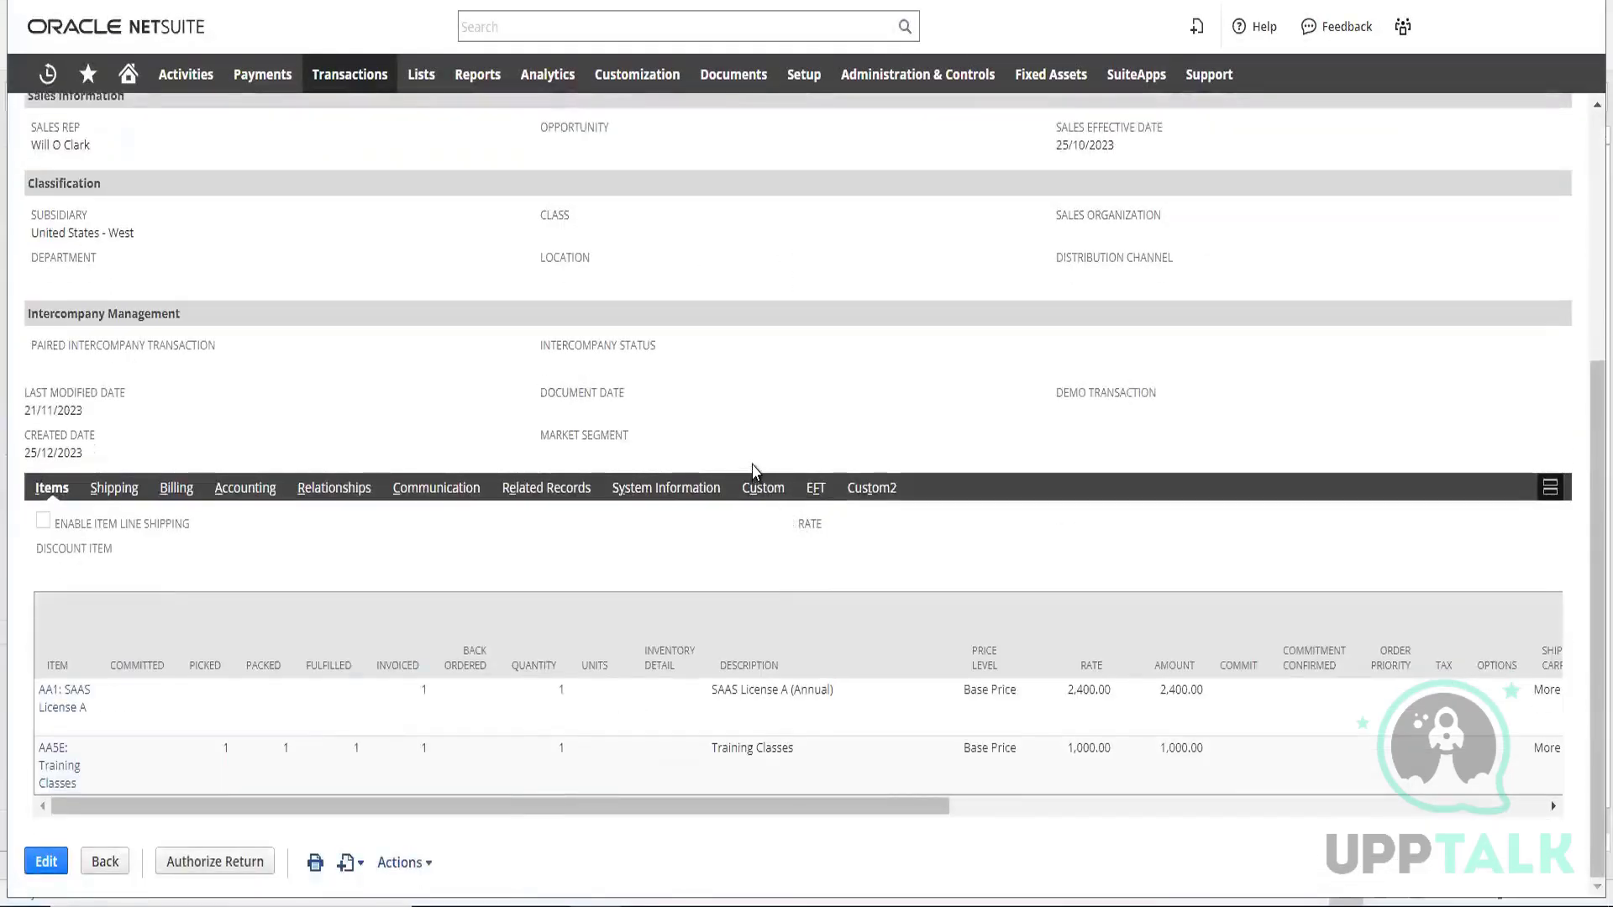
{"action": "scroll", "coordinate": [752, 459], "scroll_direction": "up", "scroll_amount": 5}
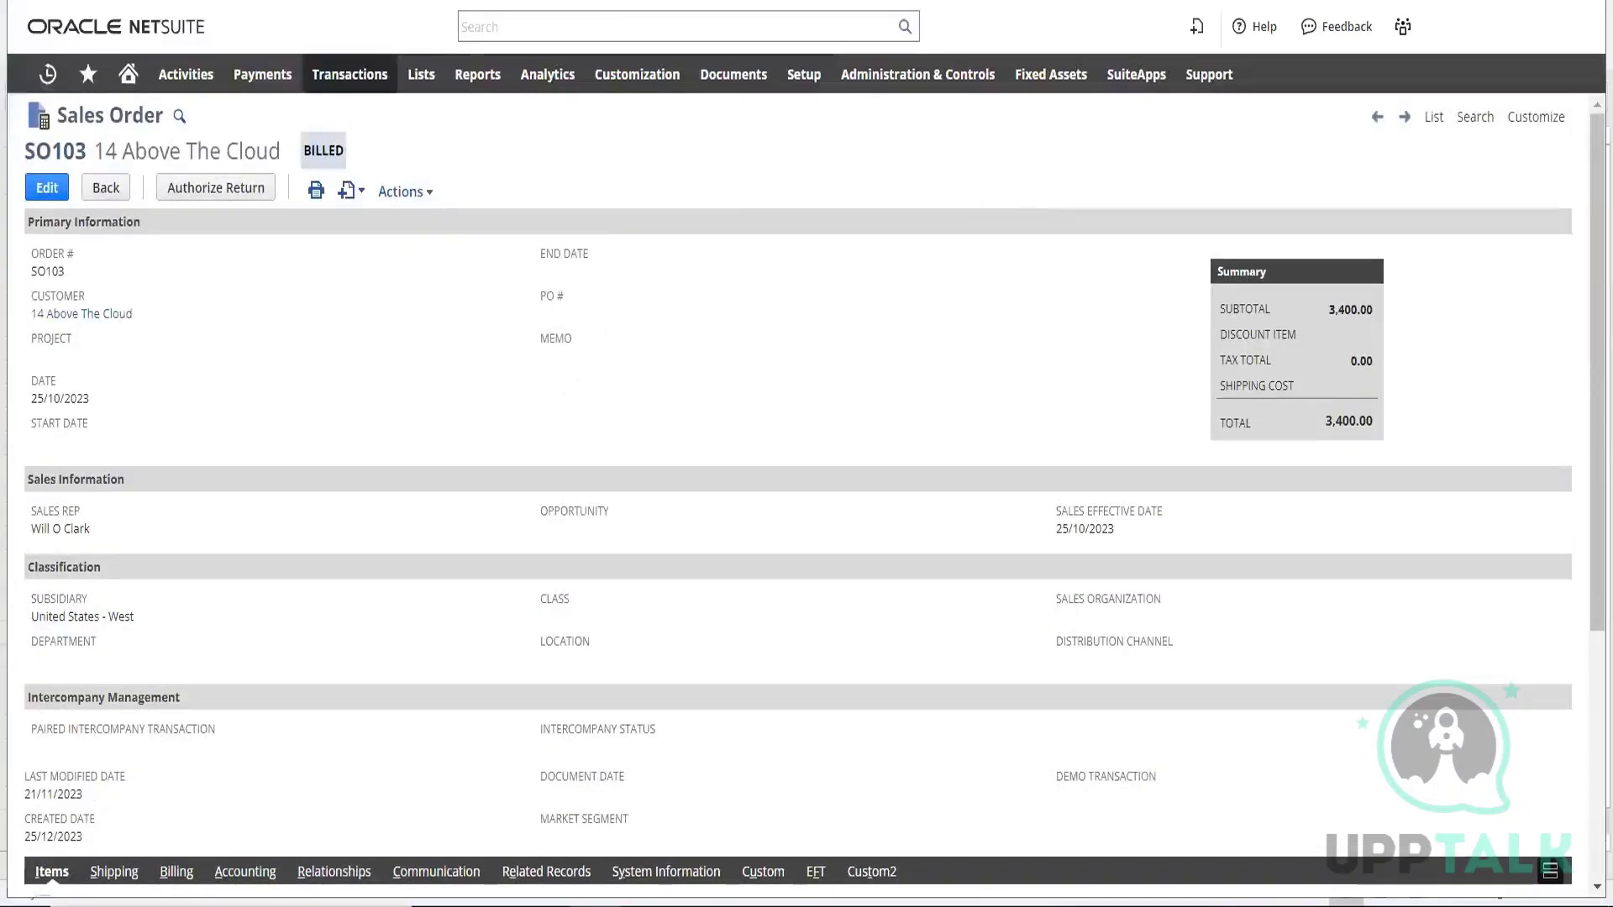
Start creating a new saved search from the NetSuite saved search lists
{"action": "mouse_move", "coordinate": [421, 86]}
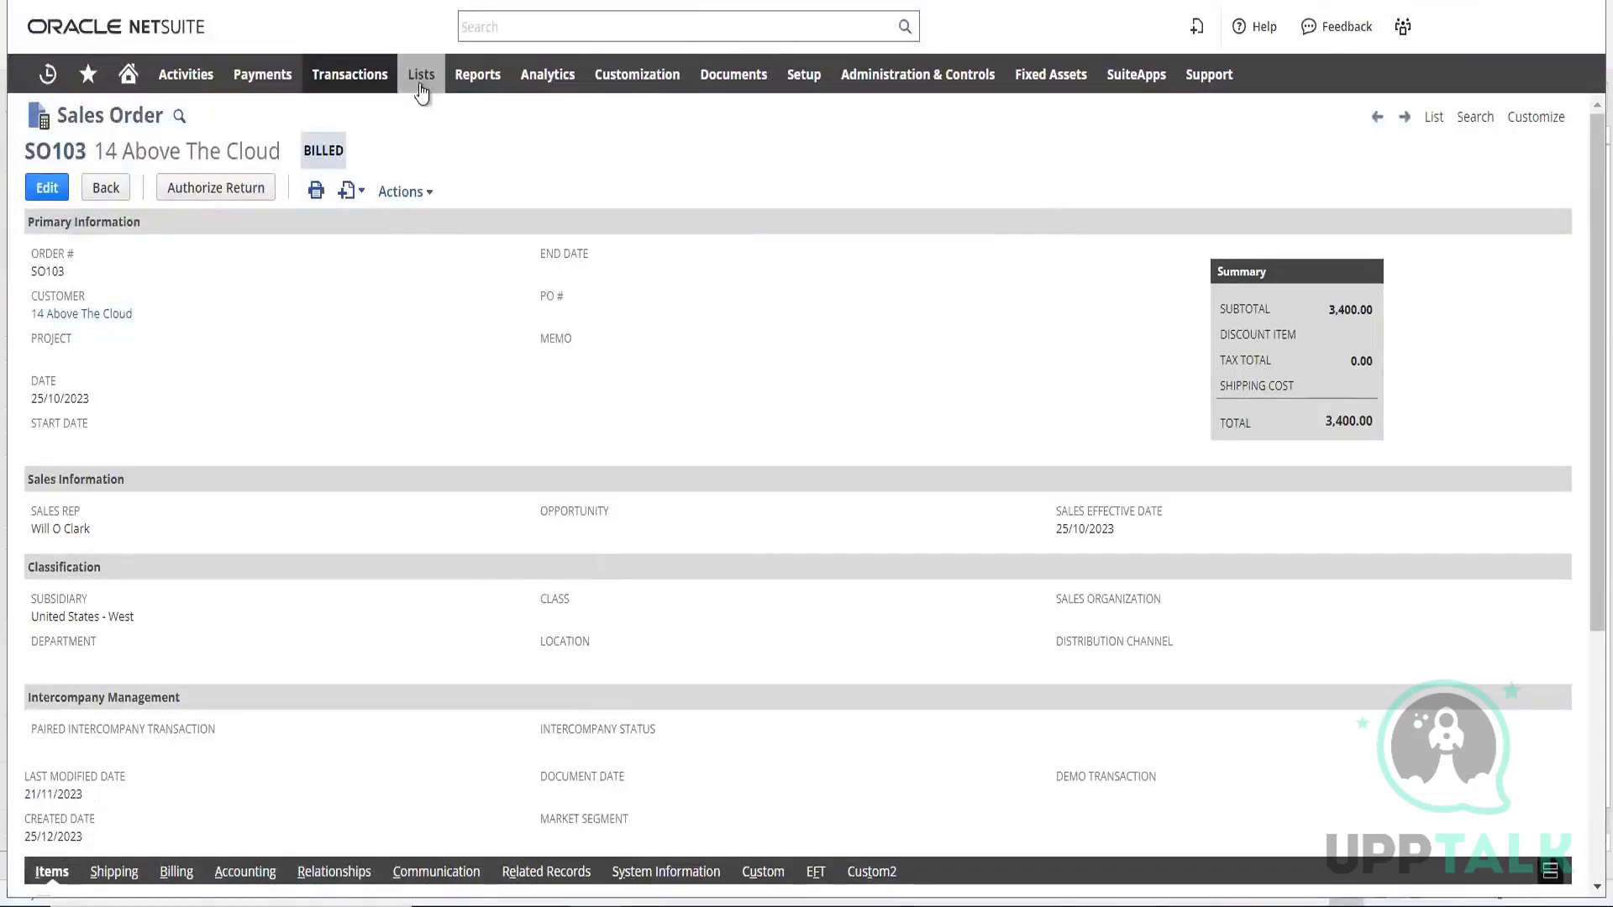
{"action": "mouse_move", "coordinate": [806, 439]}
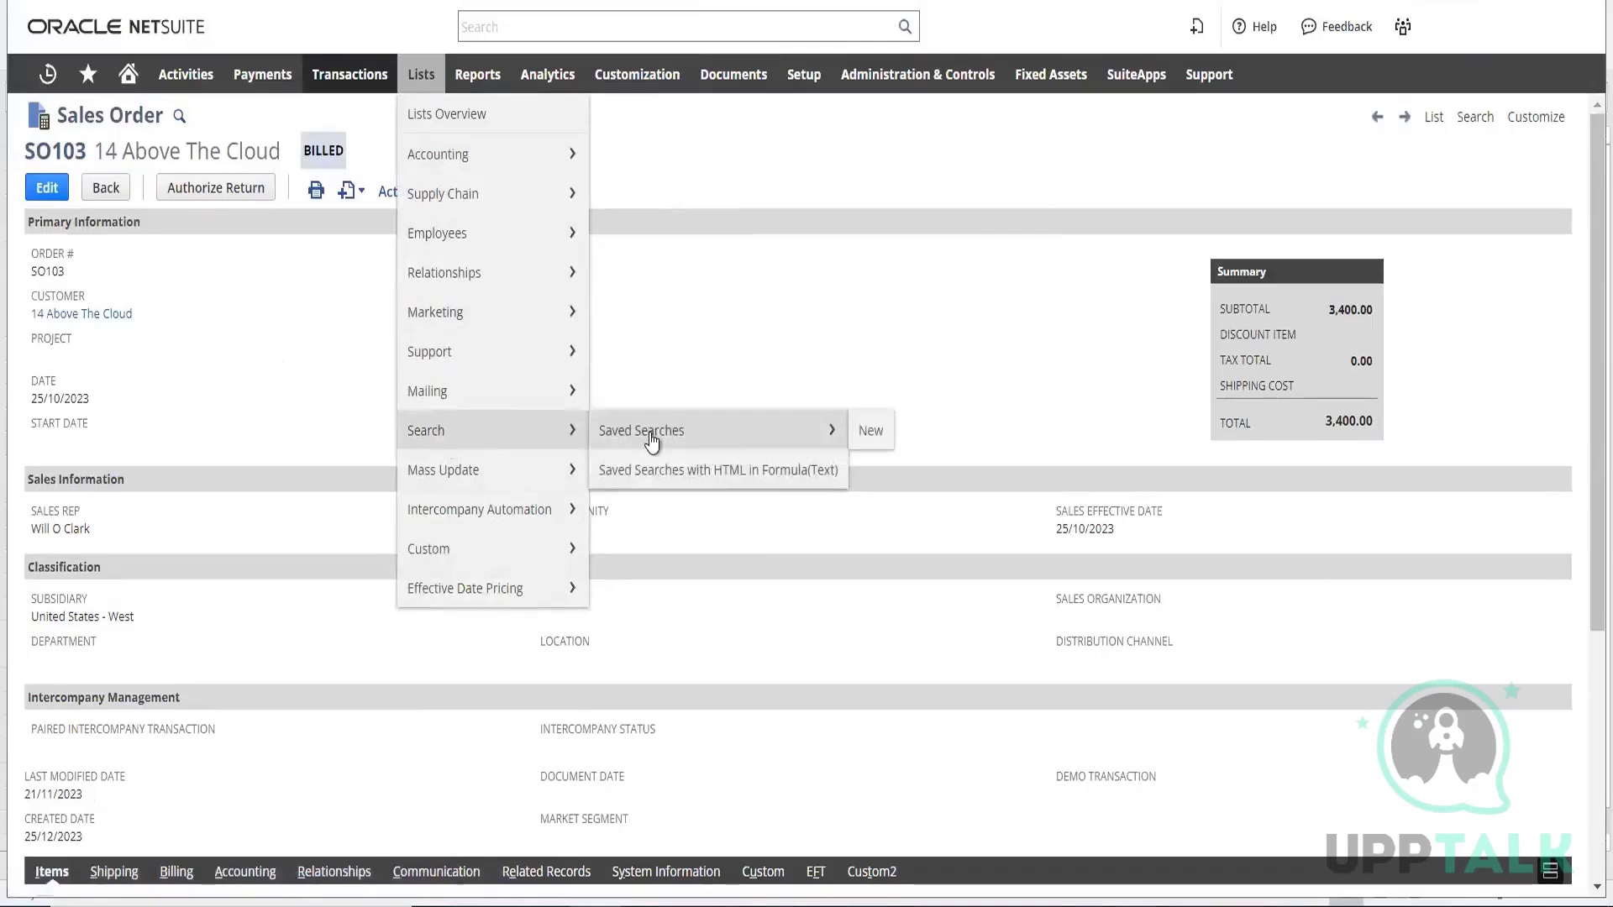
{"action": "left_click", "coordinate": [872, 432]}
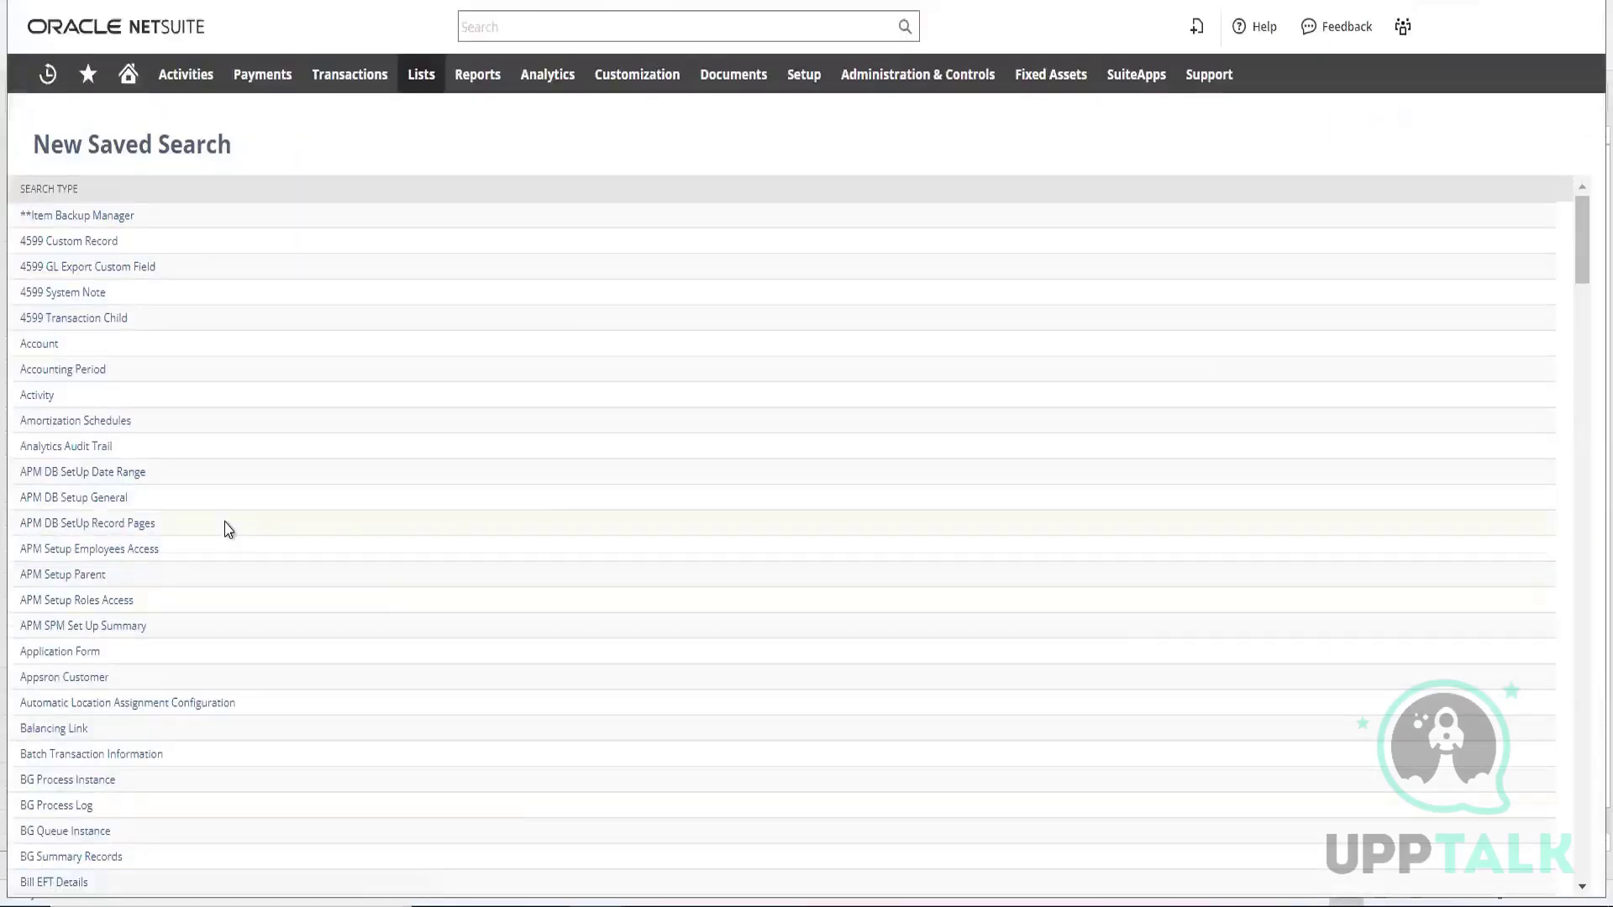
Find the Transaction search type in the list of search types and choose it for the new saved search
{"action": "key", "text": "ctrl+f"}
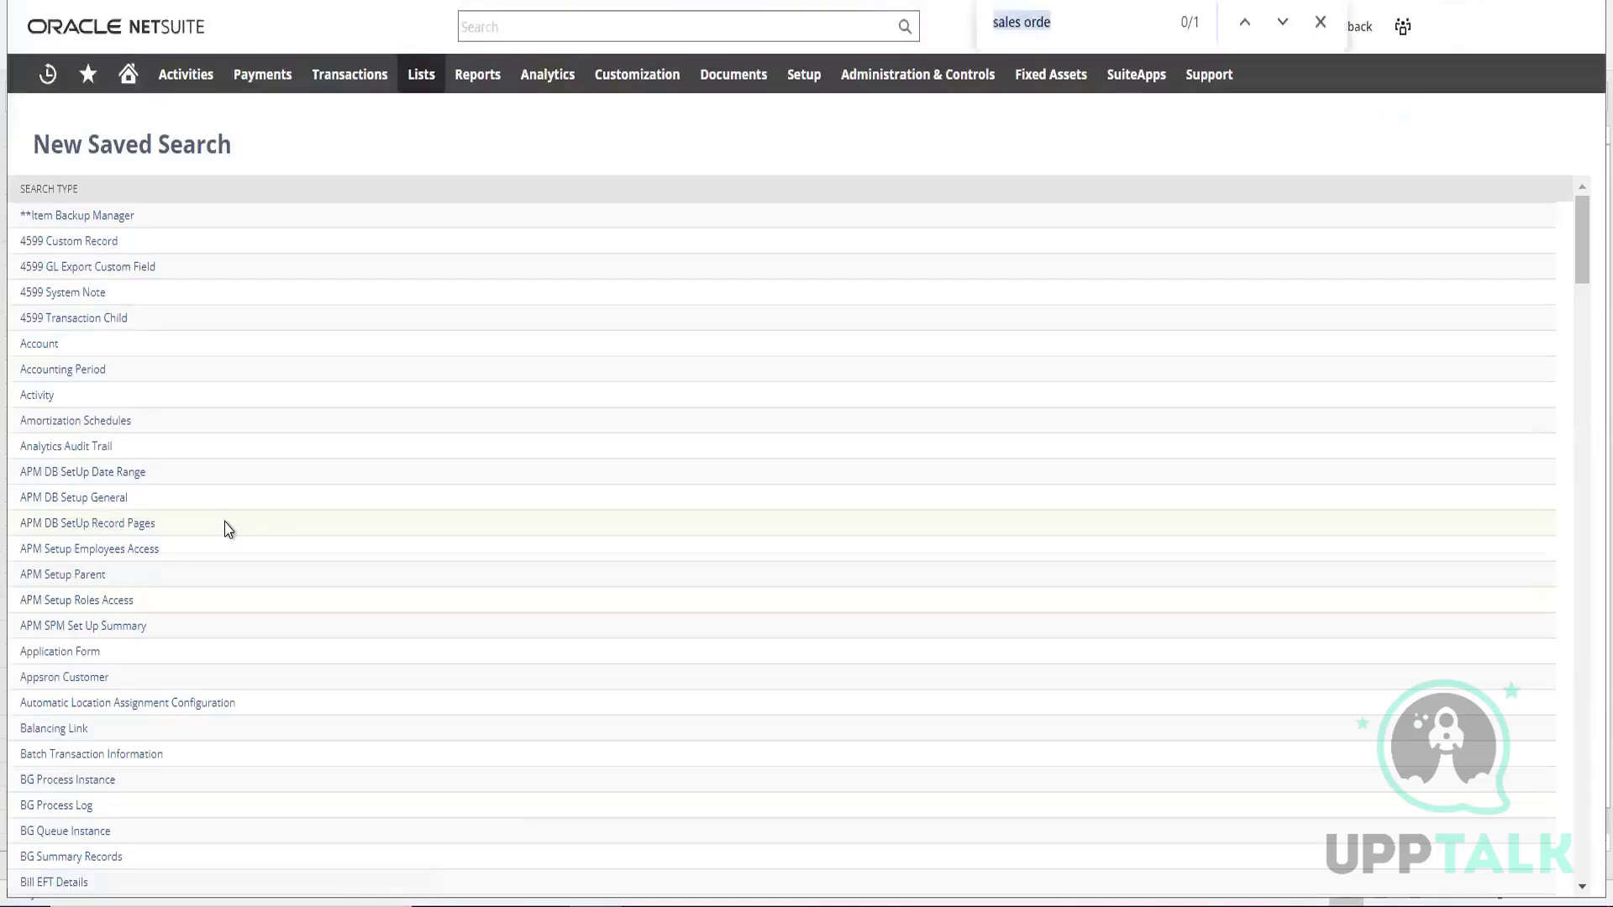
{"action": "type", "text": "tra"}
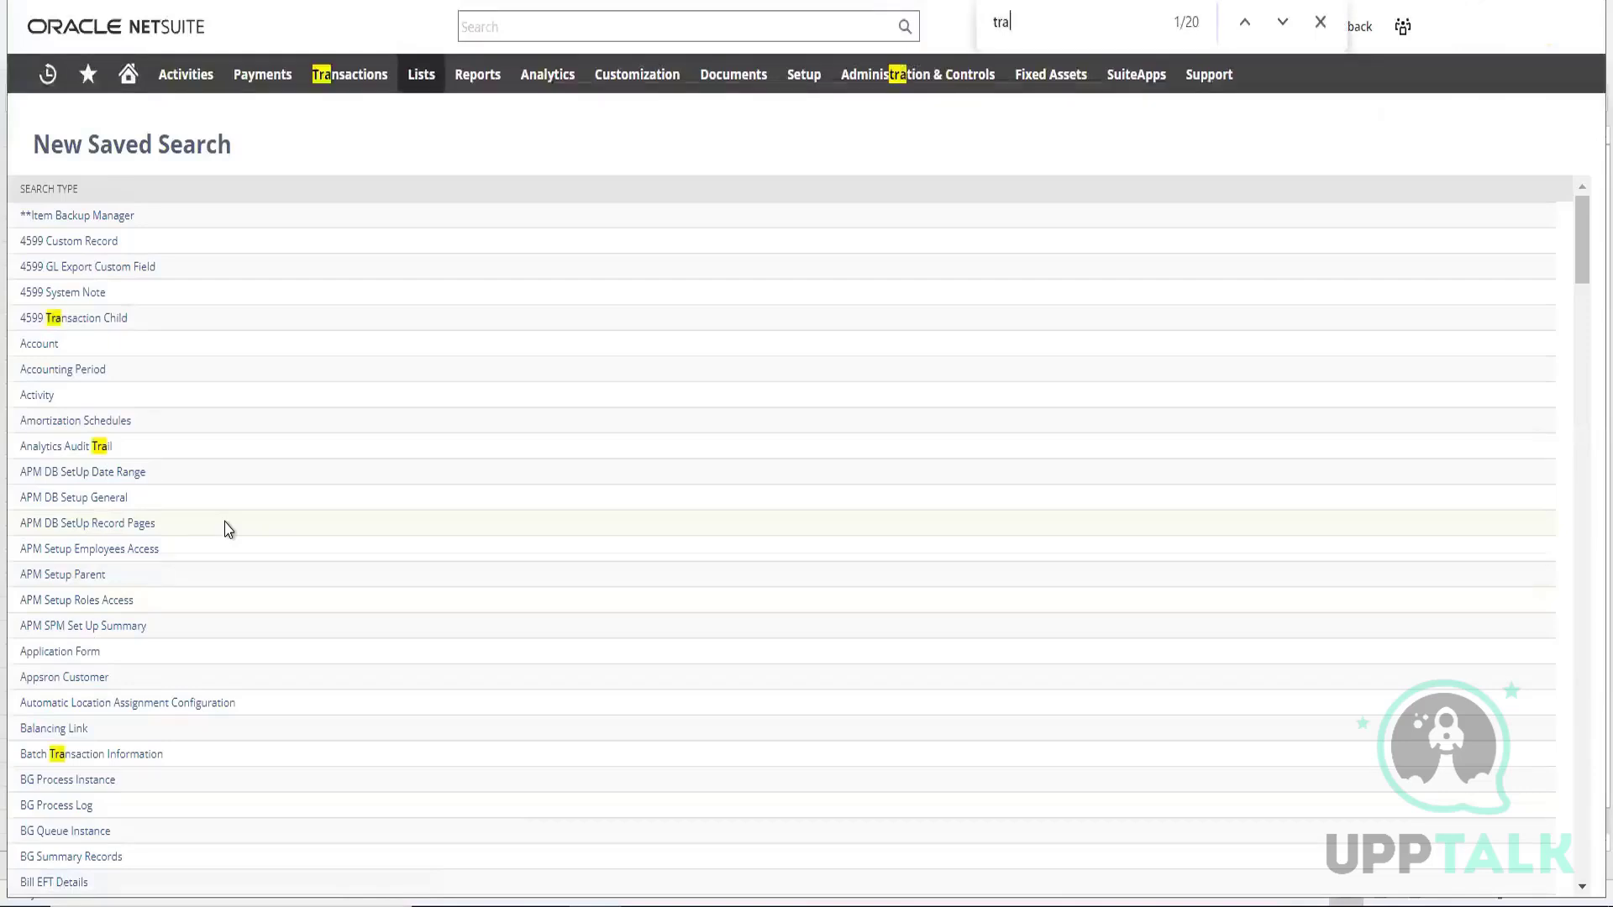
{"action": "type", "text": "ns"}
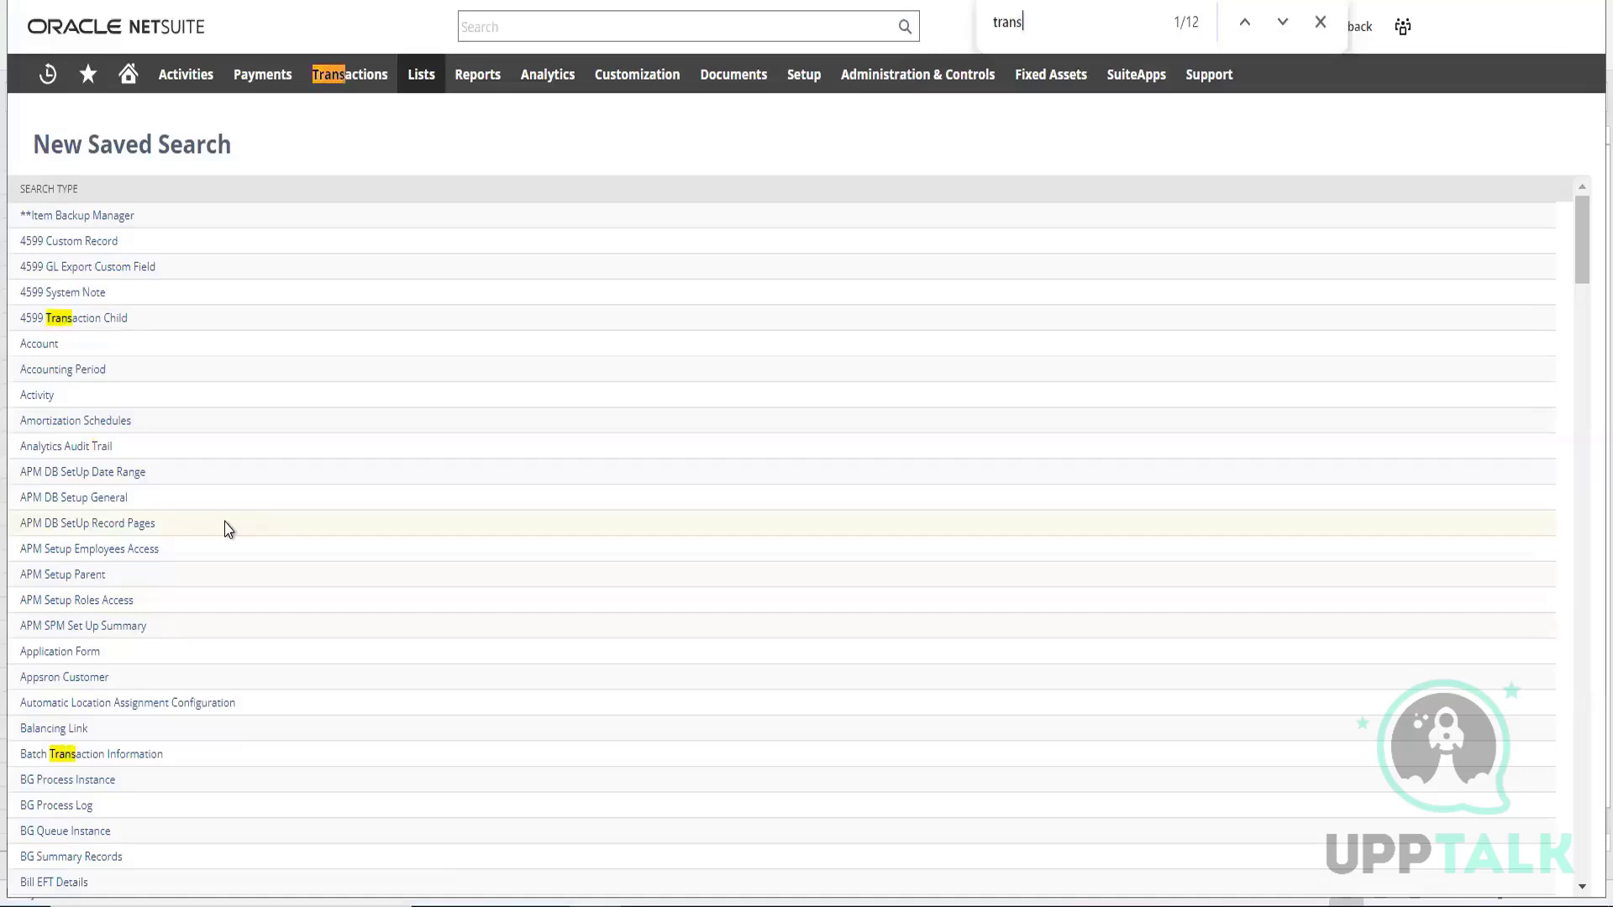
{"action": "type", "text": "actio"}
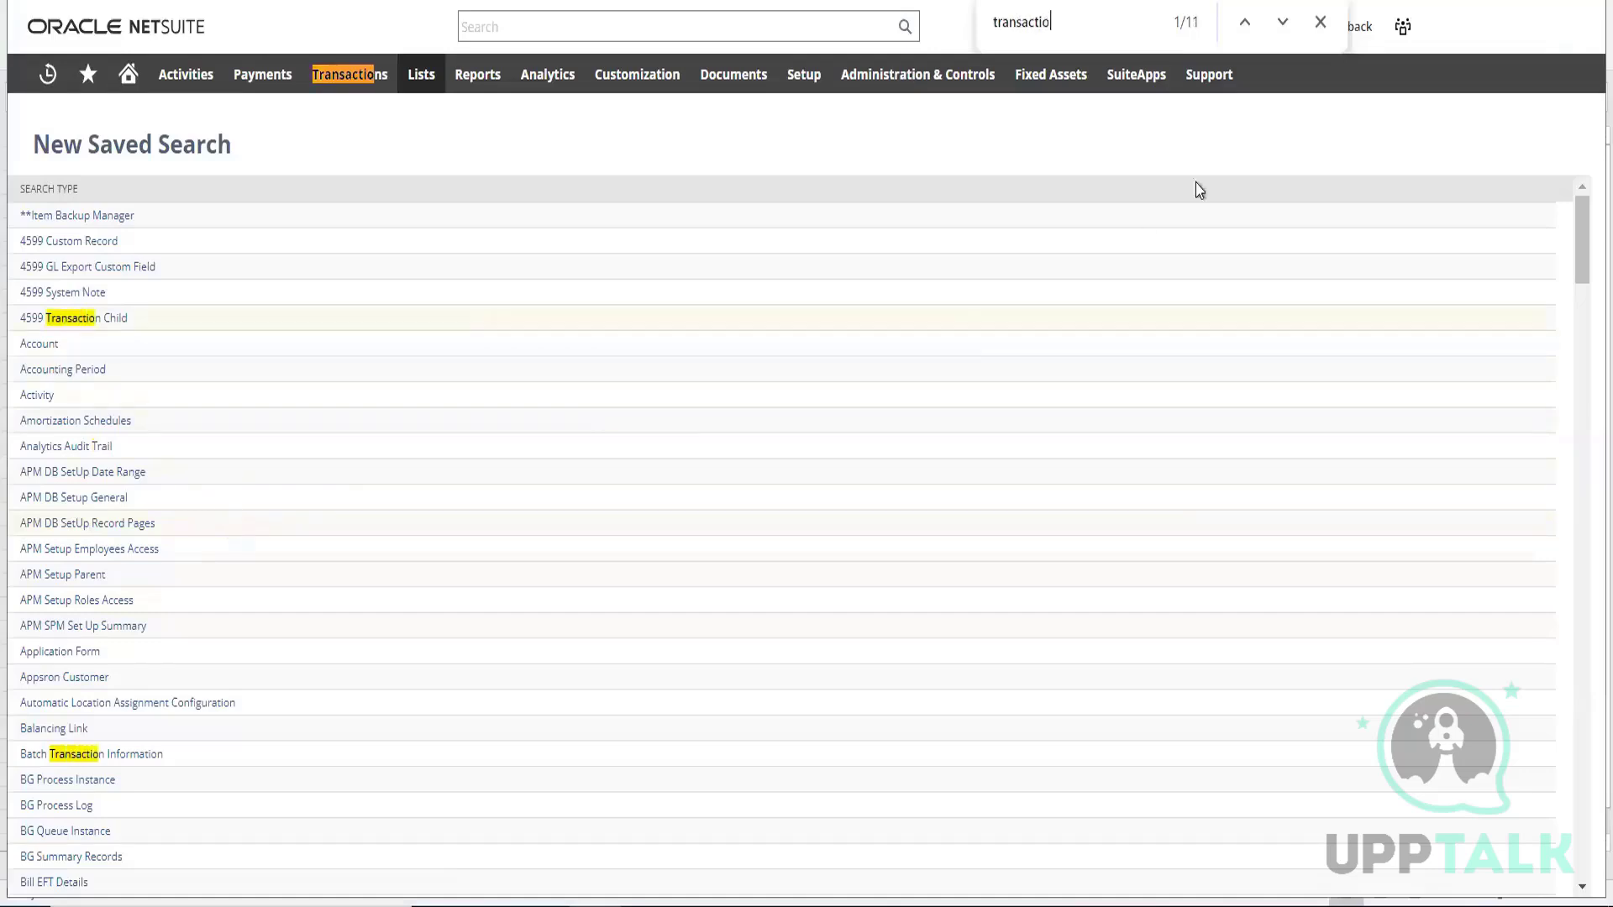
{"action": "left_click", "coordinate": [1280, 23]}
{"action": "left_click", "coordinate": [1279, 23]}
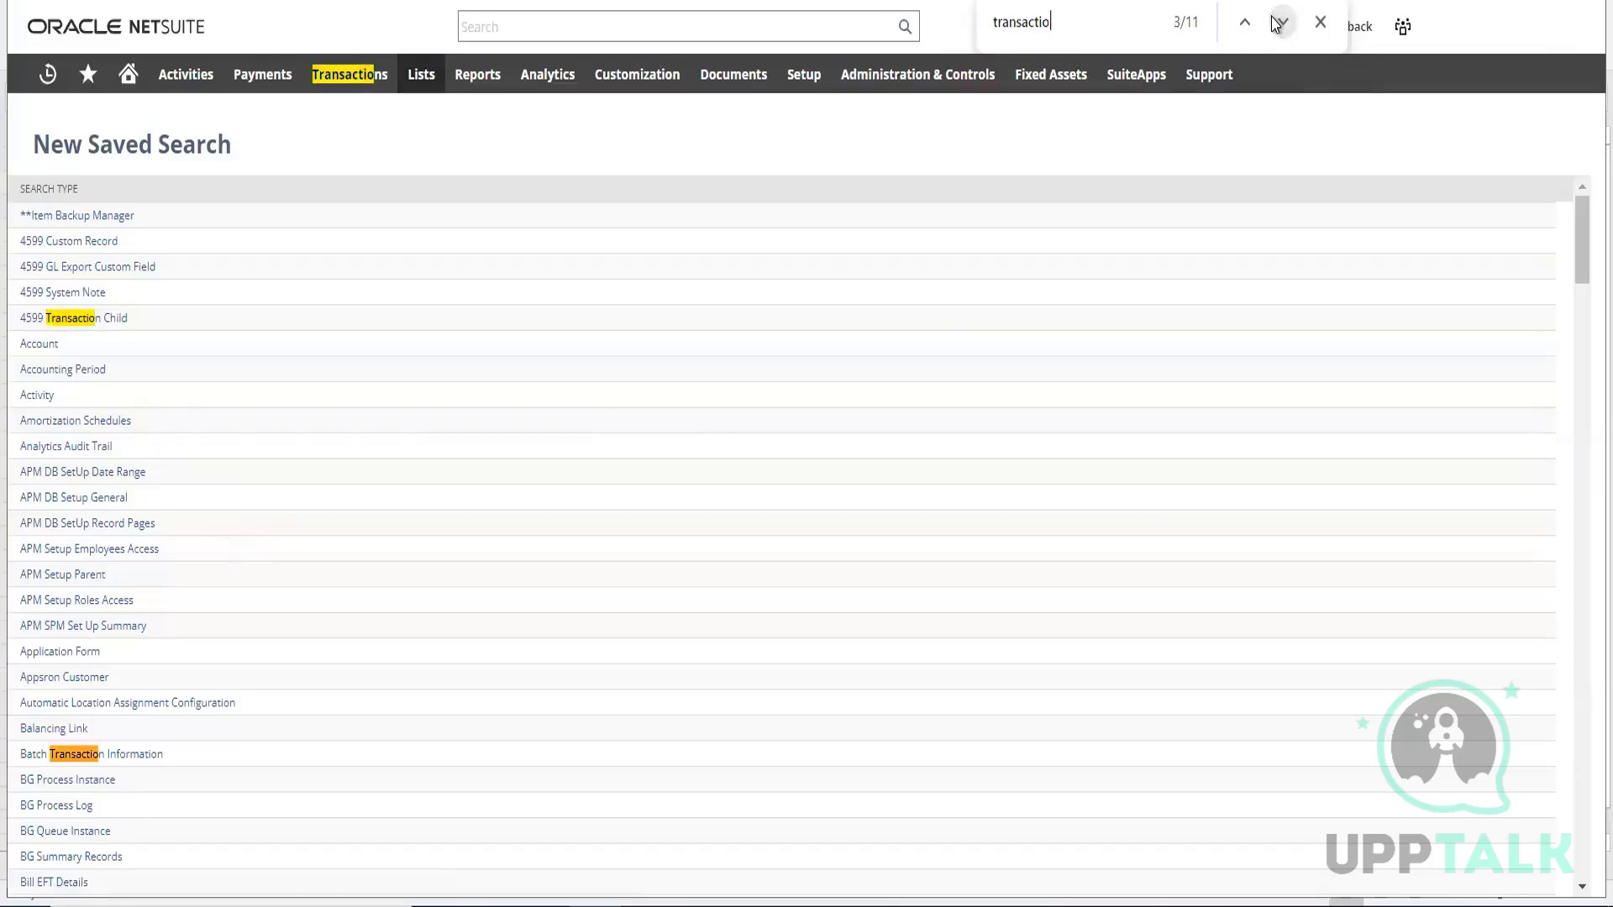
{"action": "left_click", "coordinate": [1278, 23]}
{"action": "left_click", "coordinate": [1278, 23]}
{"action": "left_click", "coordinate": [1278, 23]}
{"action": "left_click", "coordinate": [1278, 23]}
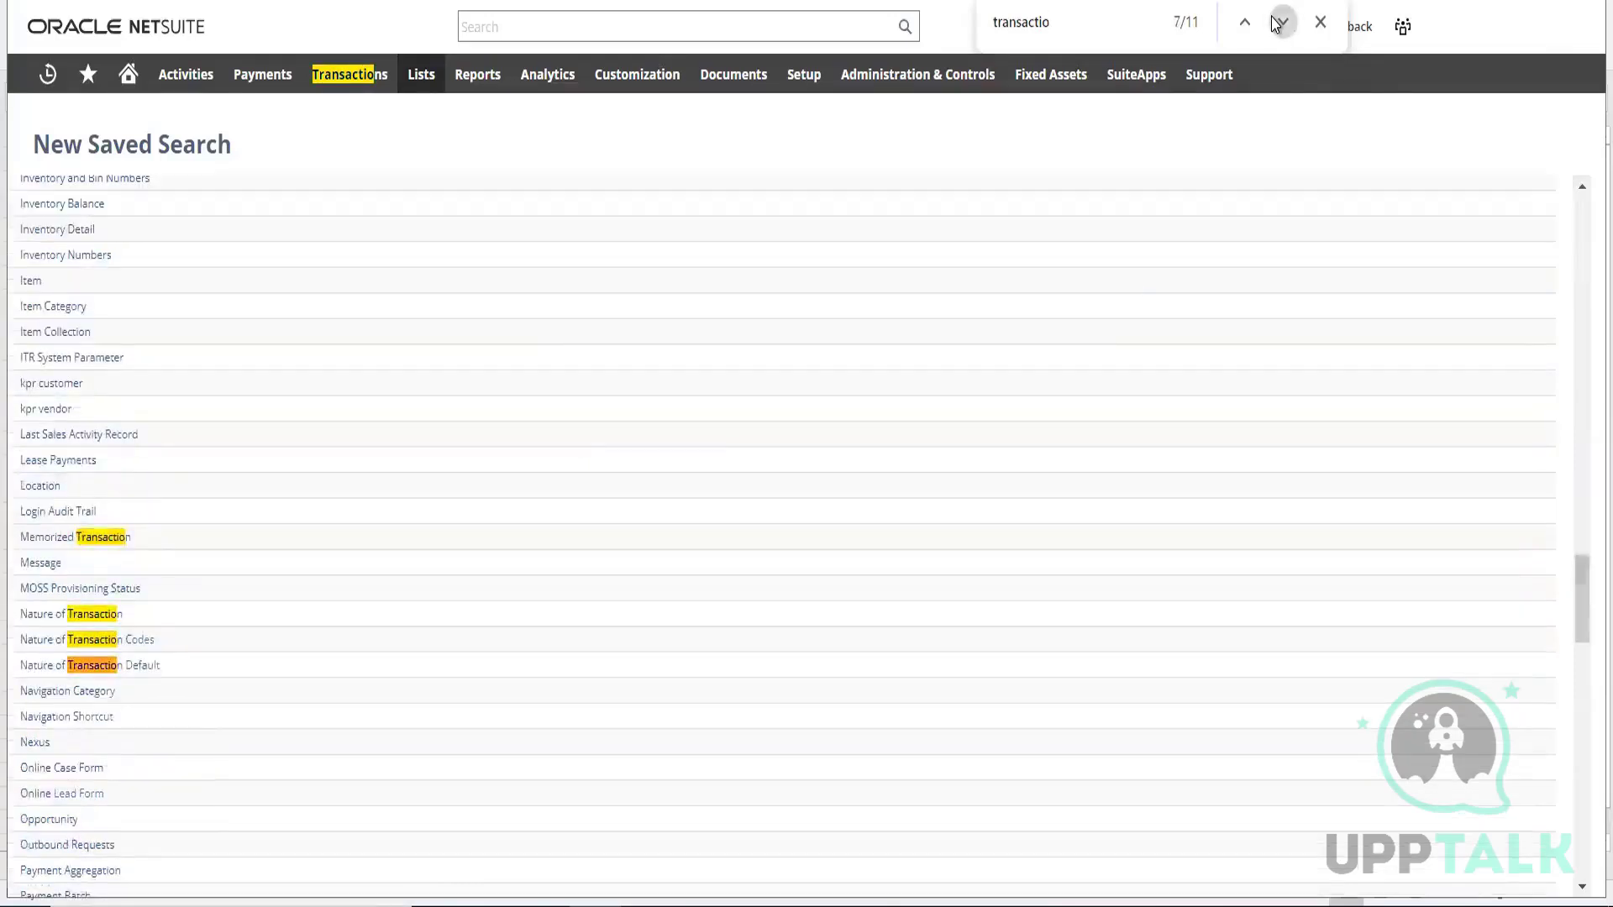
{"action": "left_click", "coordinate": [1278, 23]}
{"action": "left_click", "coordinate": [69, 540]}
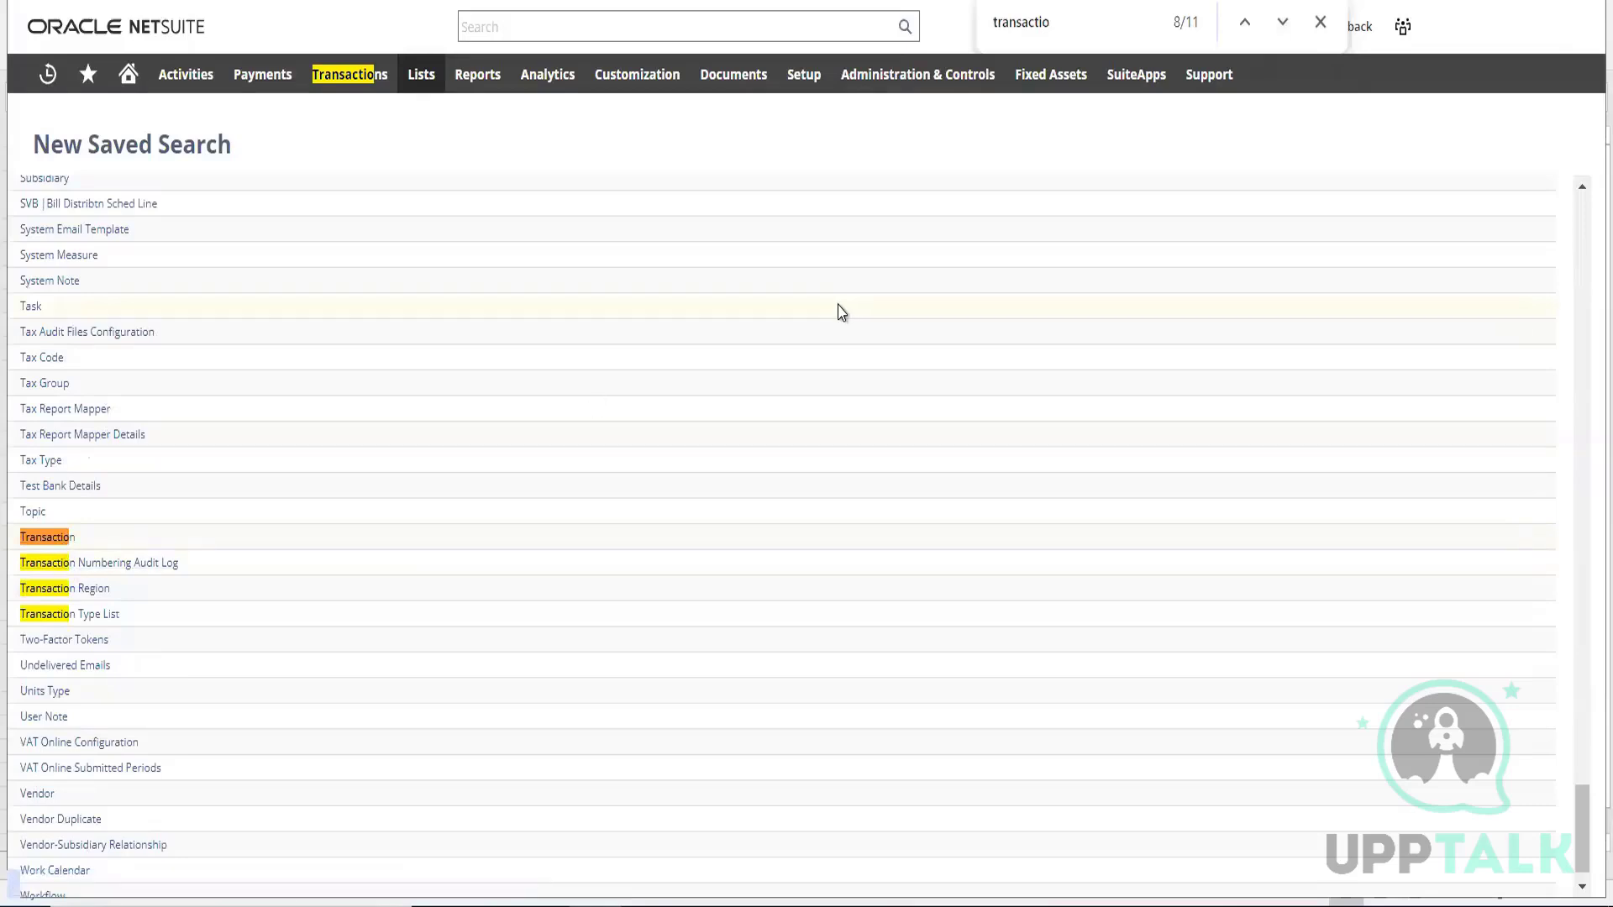
{"action": "left_click", "coordinate": [52, 538]}
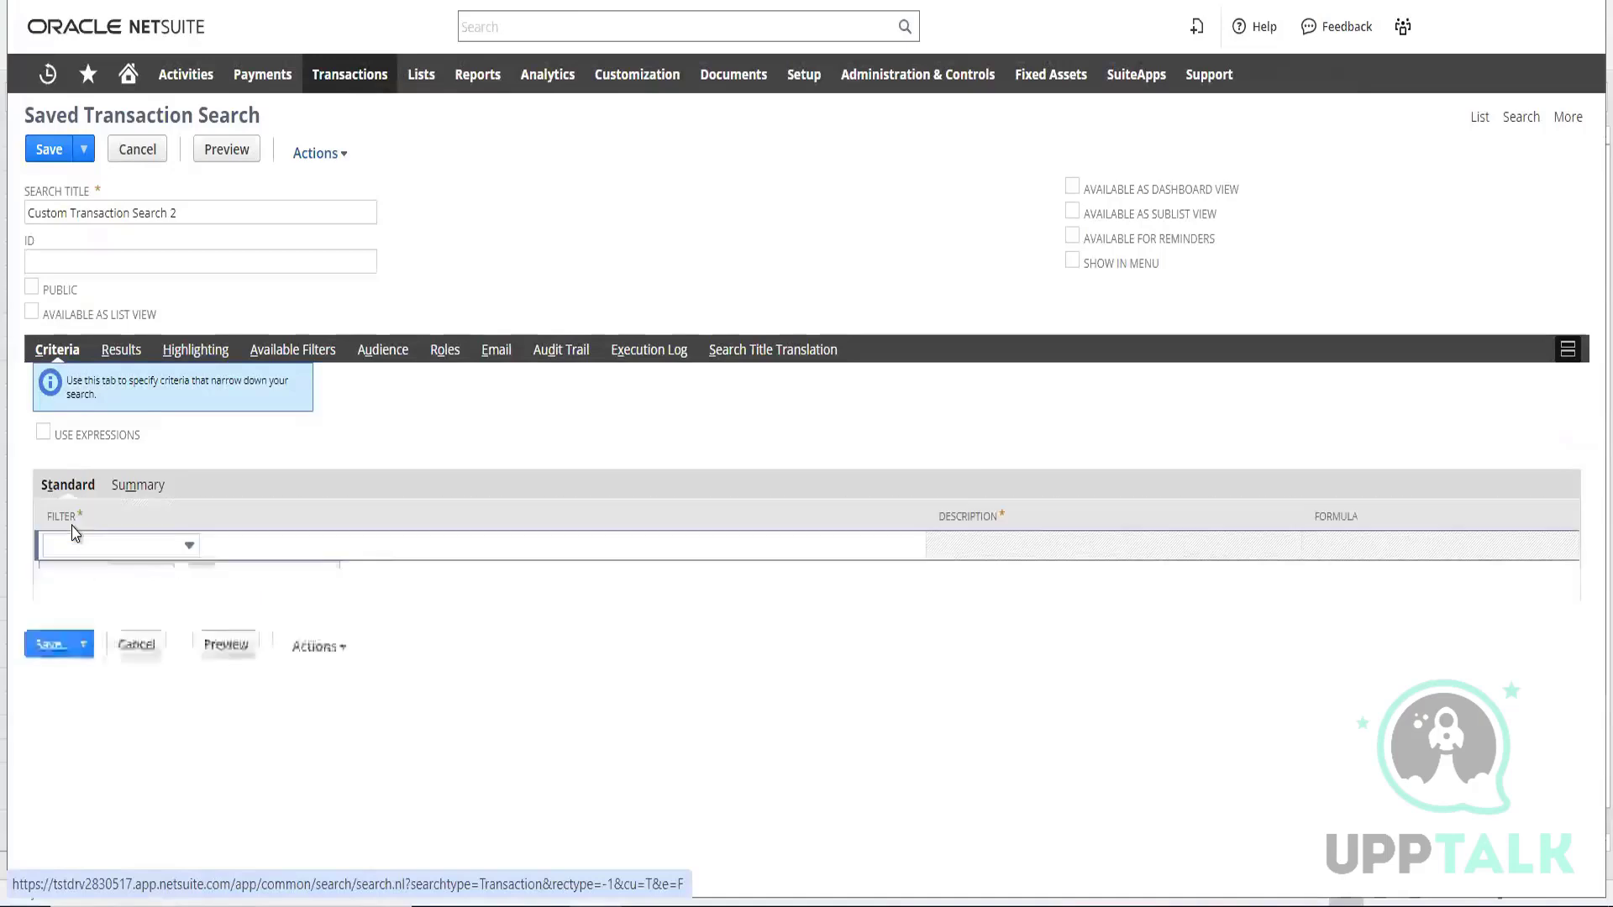
Add a Type criterion to the transaction search, set to any of Sales Order
{"action": "left_click", "coordinate": [127, 548]}
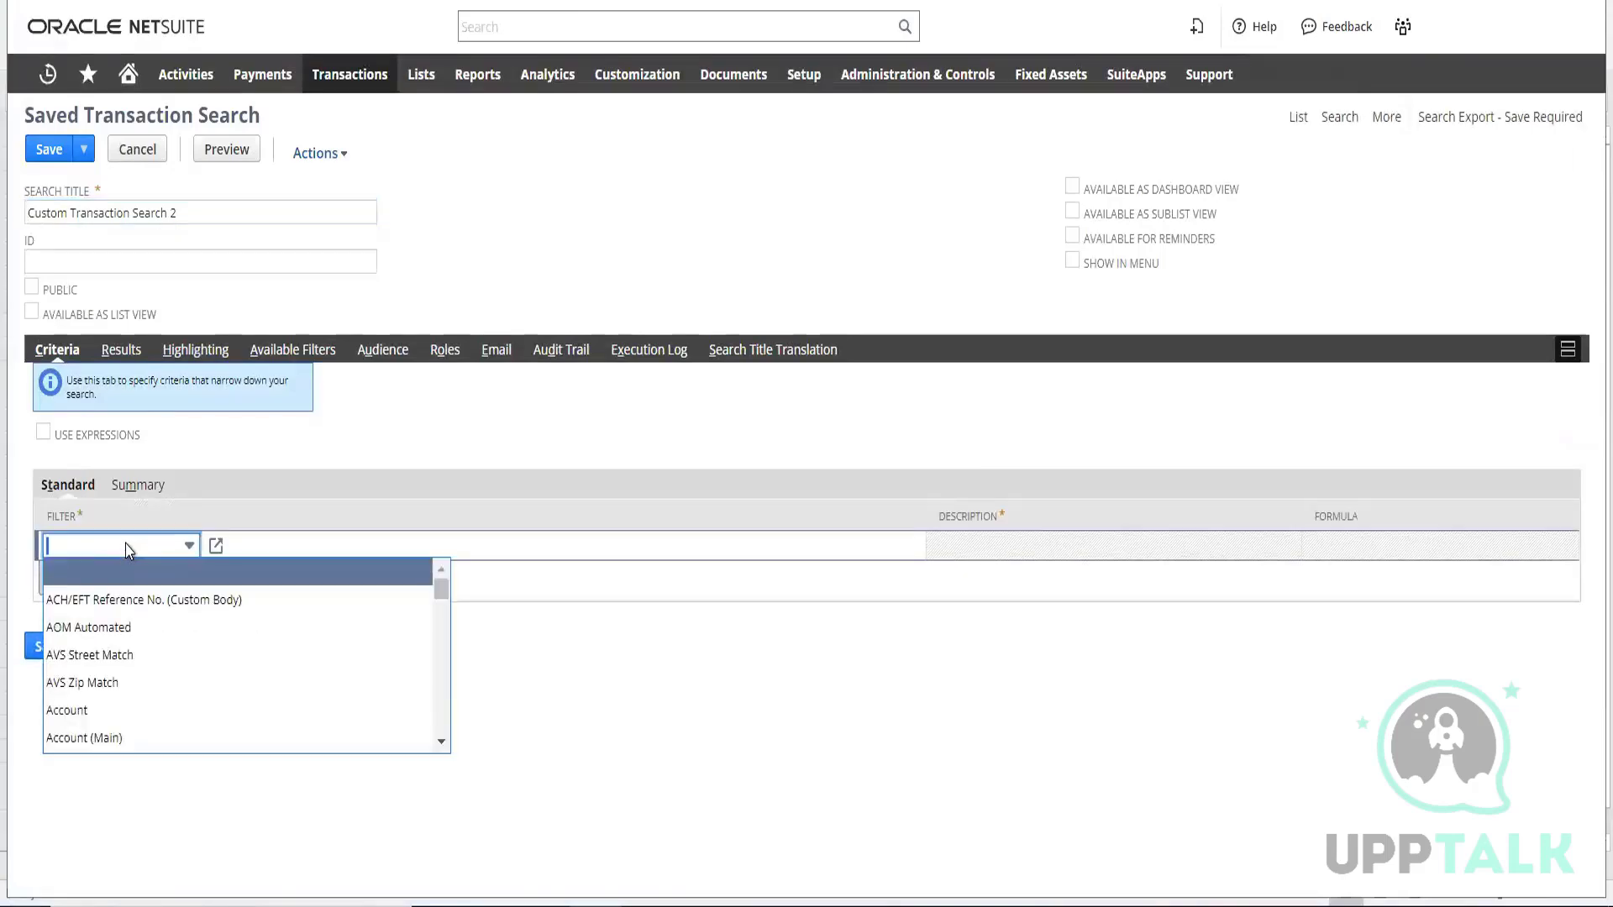
{"action": "type", "text": "Sales Effective Date"}
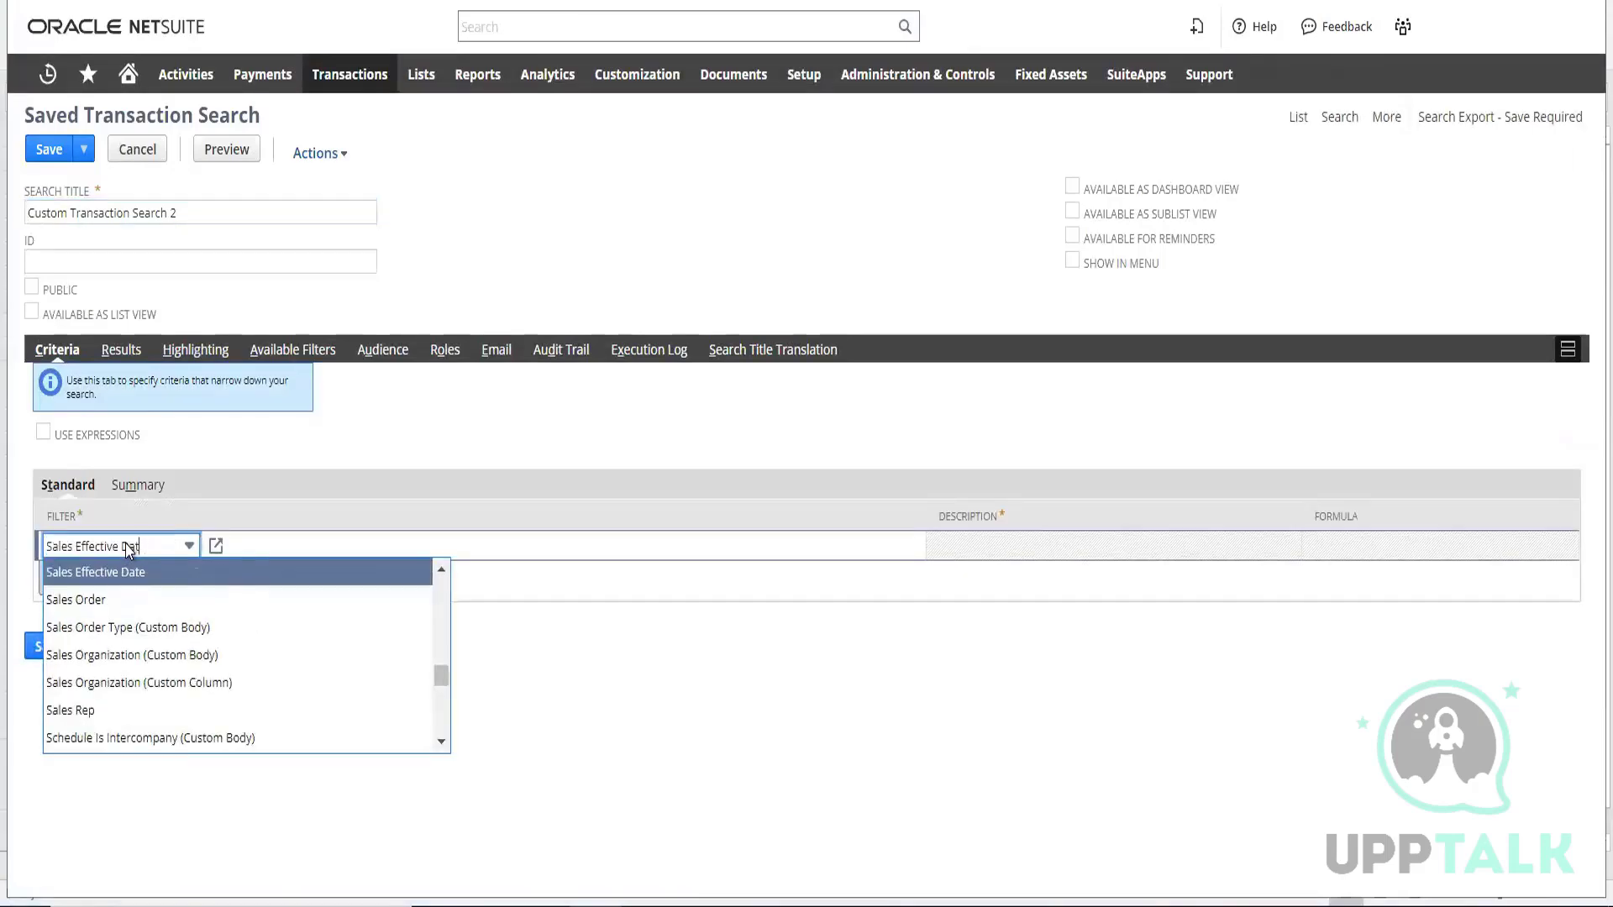
{"action": "key", "text": "BackSpace"}
{"action": "key", "text": "BackSpace"}
{"action": "key", "text": "BackSpace"}
{"action": "key", "text": "BackSpace"}
{"action": "key", "text": "BackSpace"}
{"action": "key", "text": "BackSpace"}
{"action": "key", "text": "BackSpace"}
{"action": "key", "text": "BackSpace"}
{"action": "key", "text": "BackSpace"}
{"action": "key", "text": "BackSpace"}
{"action": "key", "text": "BackSpace"}
{"action": "key", "text": "BackSpace"}
{"action": "key", "text": "BackSpace"}
{"action": "key", "text": "BackSpace"}
{"action": "key", "text": "BackSpace"}
{"action": "key", "text": "BackSpace"}
{"action": "key", "text": "BackSpace"}
{"action": "key", "text": "BackSpace"}
{"action": "key", "text": "BackSpace"}
{"action": "type", "text": "Type"}
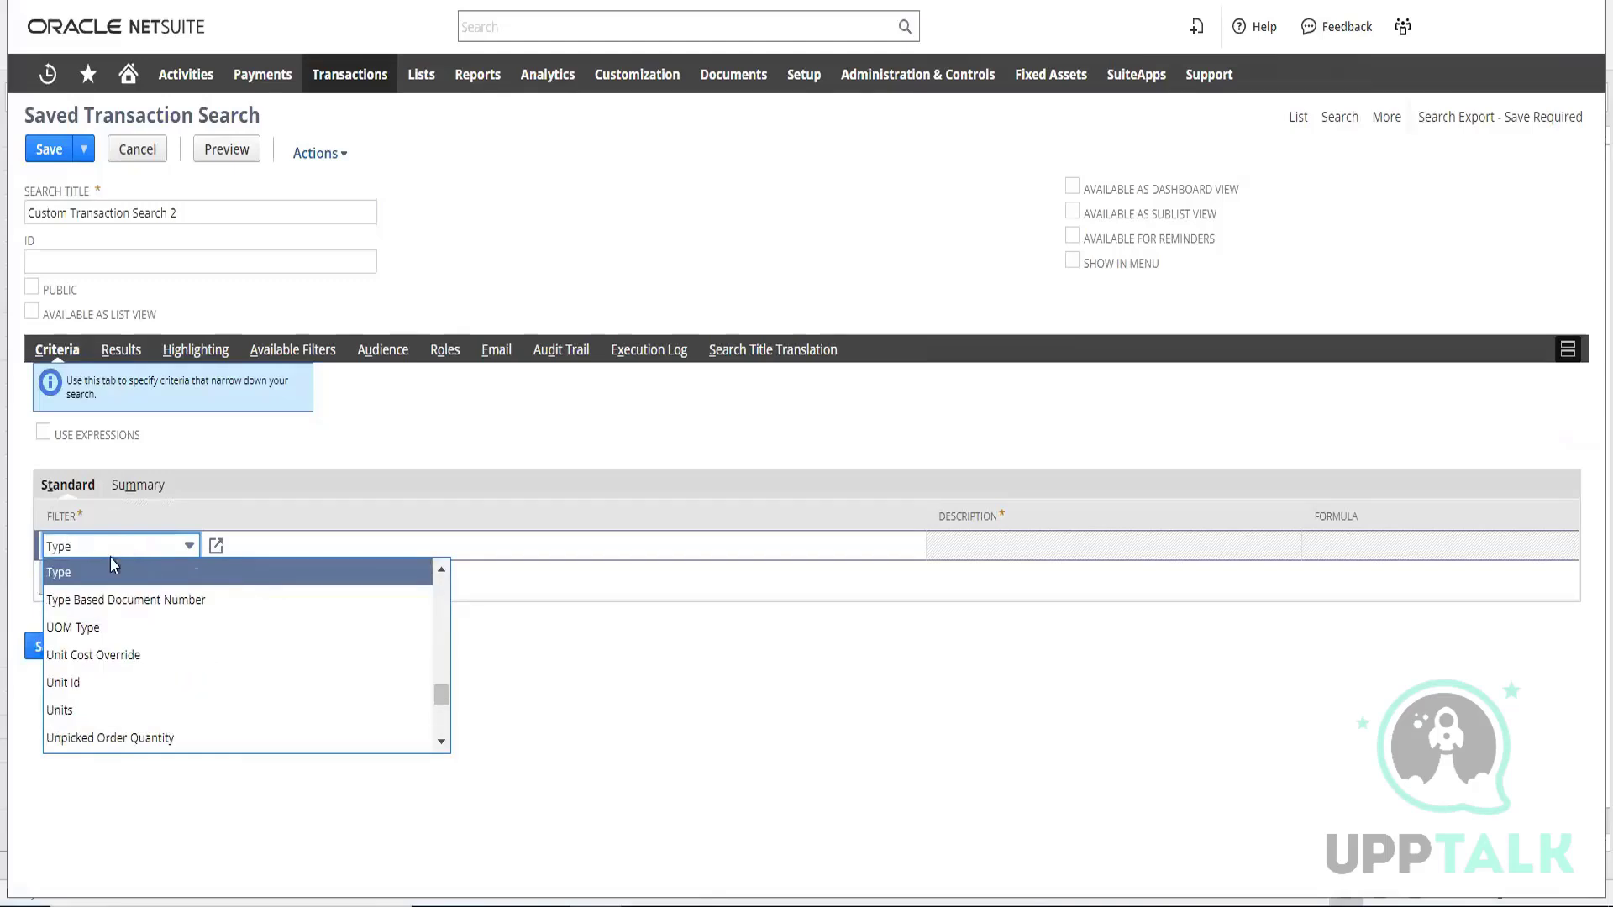
{"action": "left_click", "coordinate": [72, 582]}
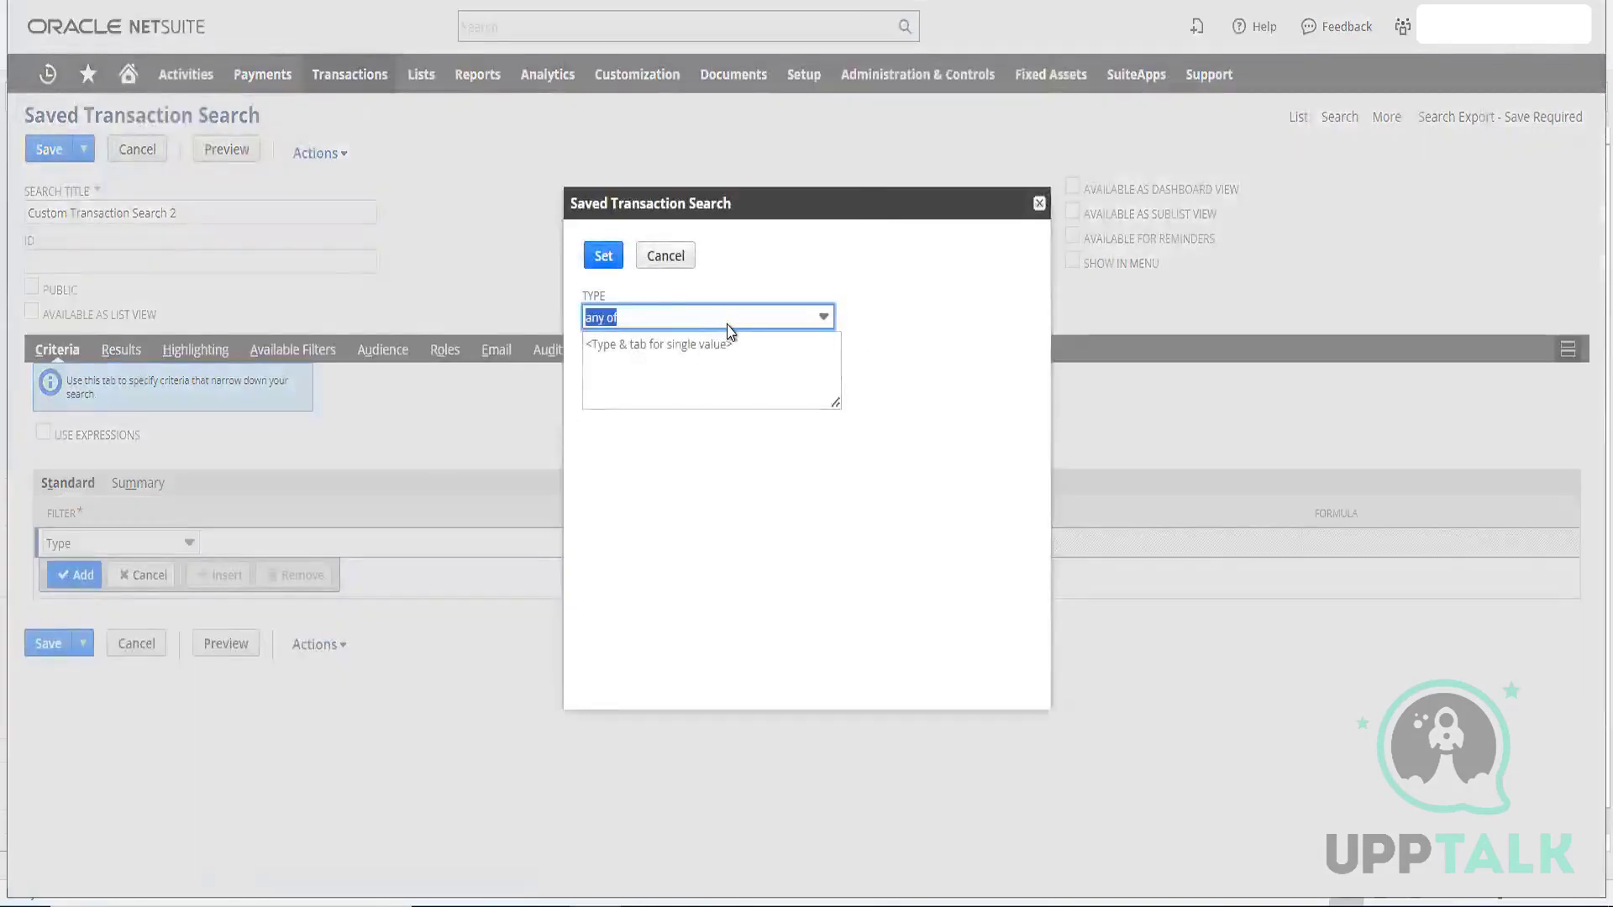
{"action": "left_click", "coordinate": [724, 340]}
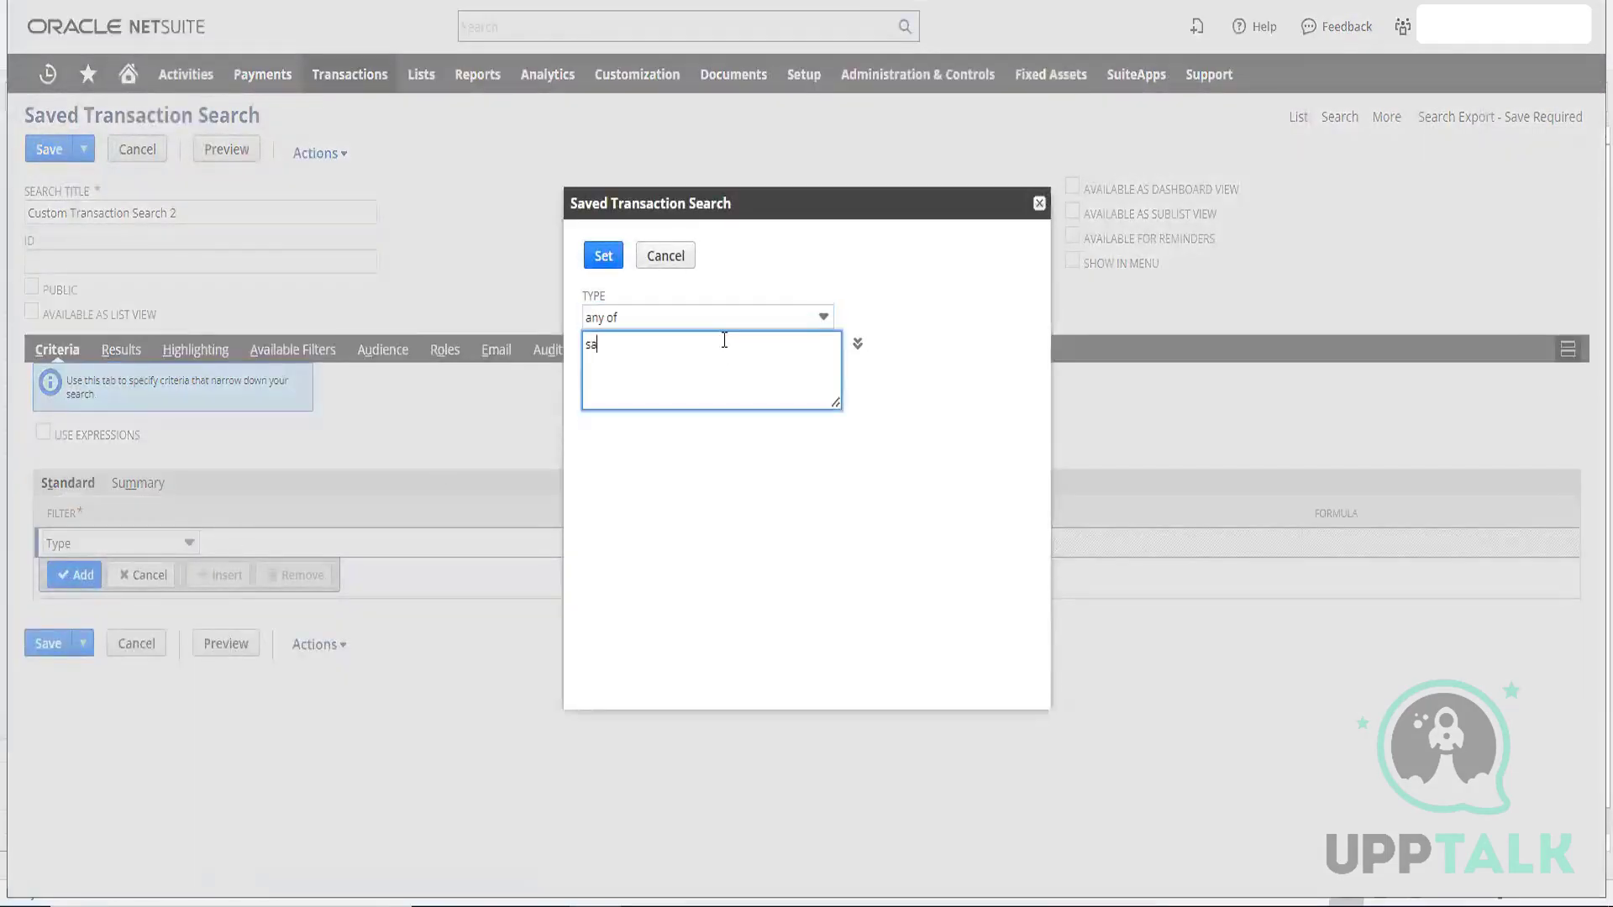
{"action": "type", "text": "sales"}
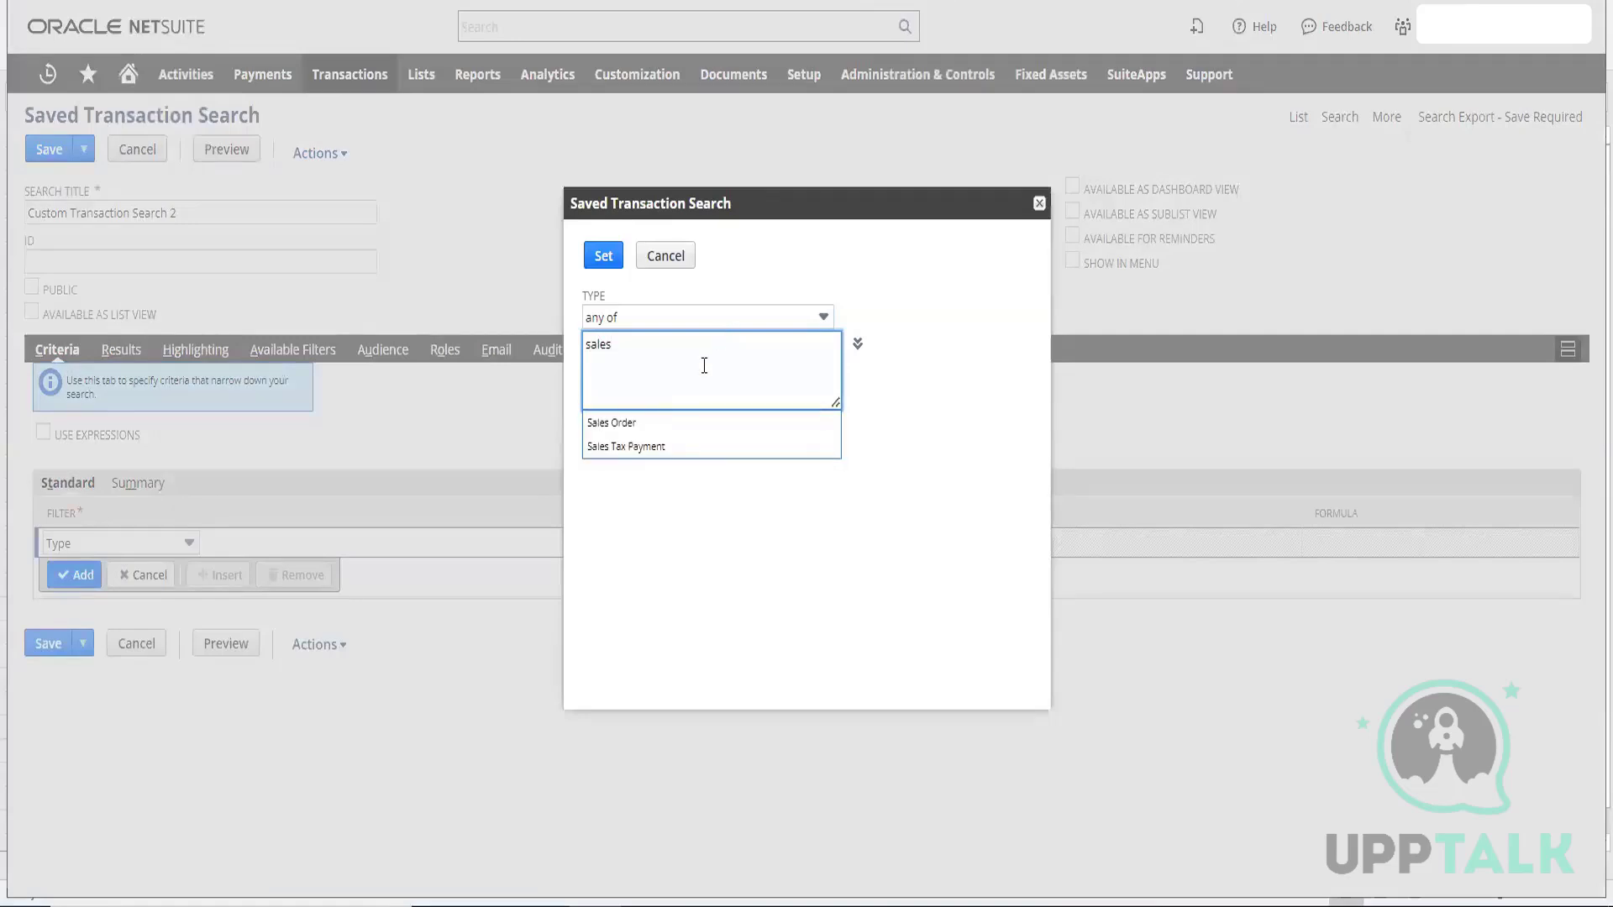
{"action": "left_click", "coordinate": [664, 420]}
{"action": "left_click", "coordinate": [603, 255]}
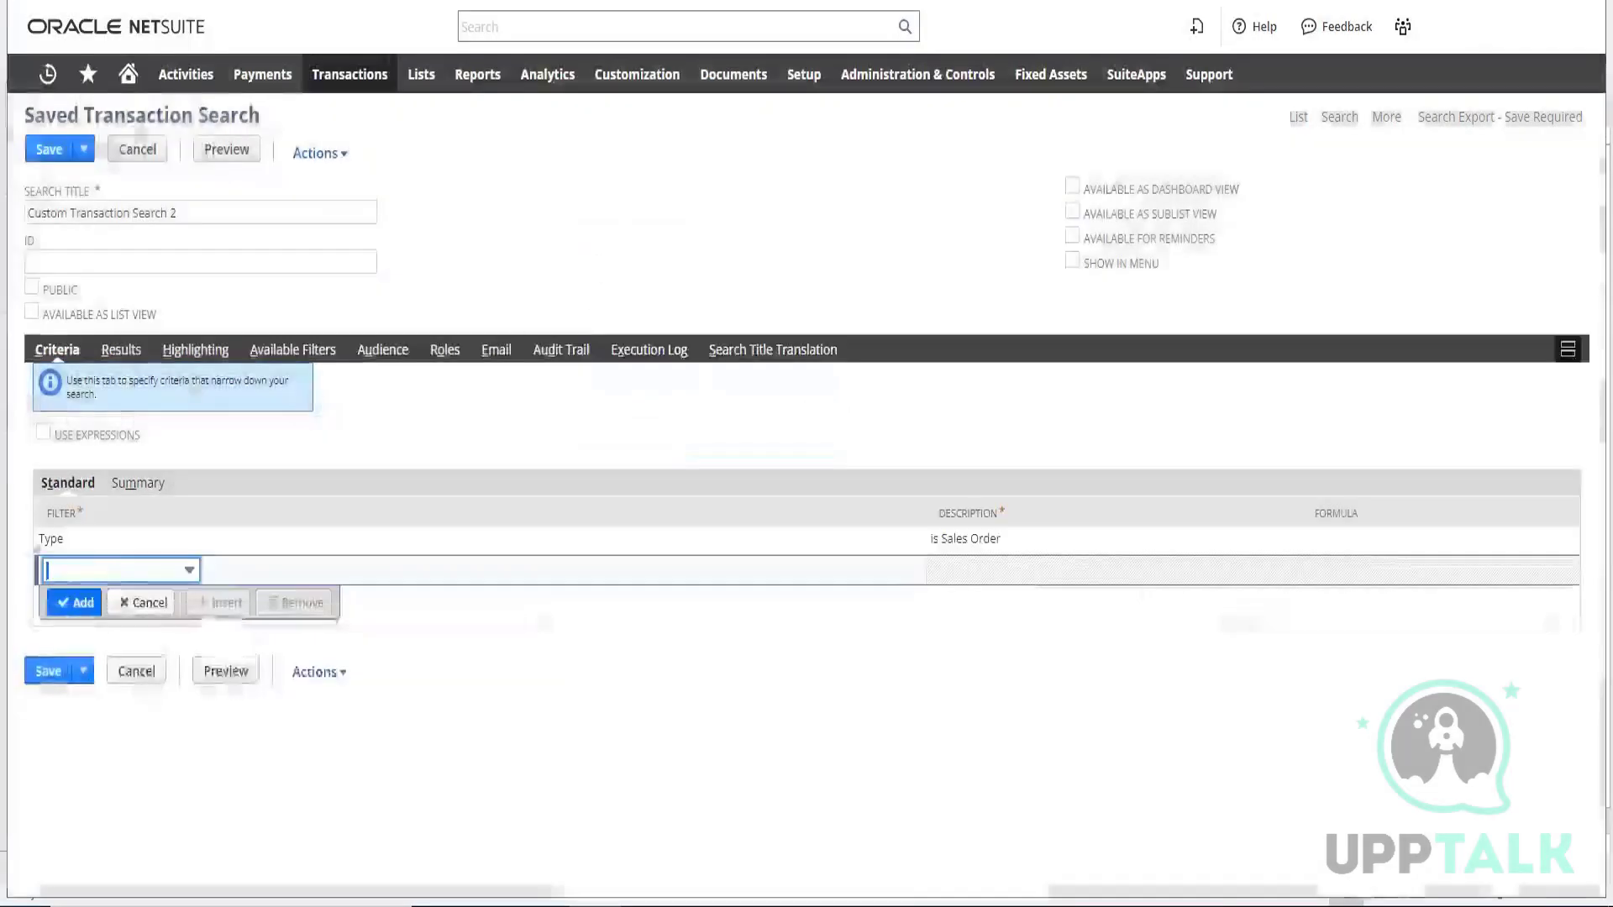
Add an Internal ID criterion to the transaction search, set to any of 9448
{"action": "left_click", "coordinate": [125, 571]}
{"action": "type", "text": "Intercompany"}
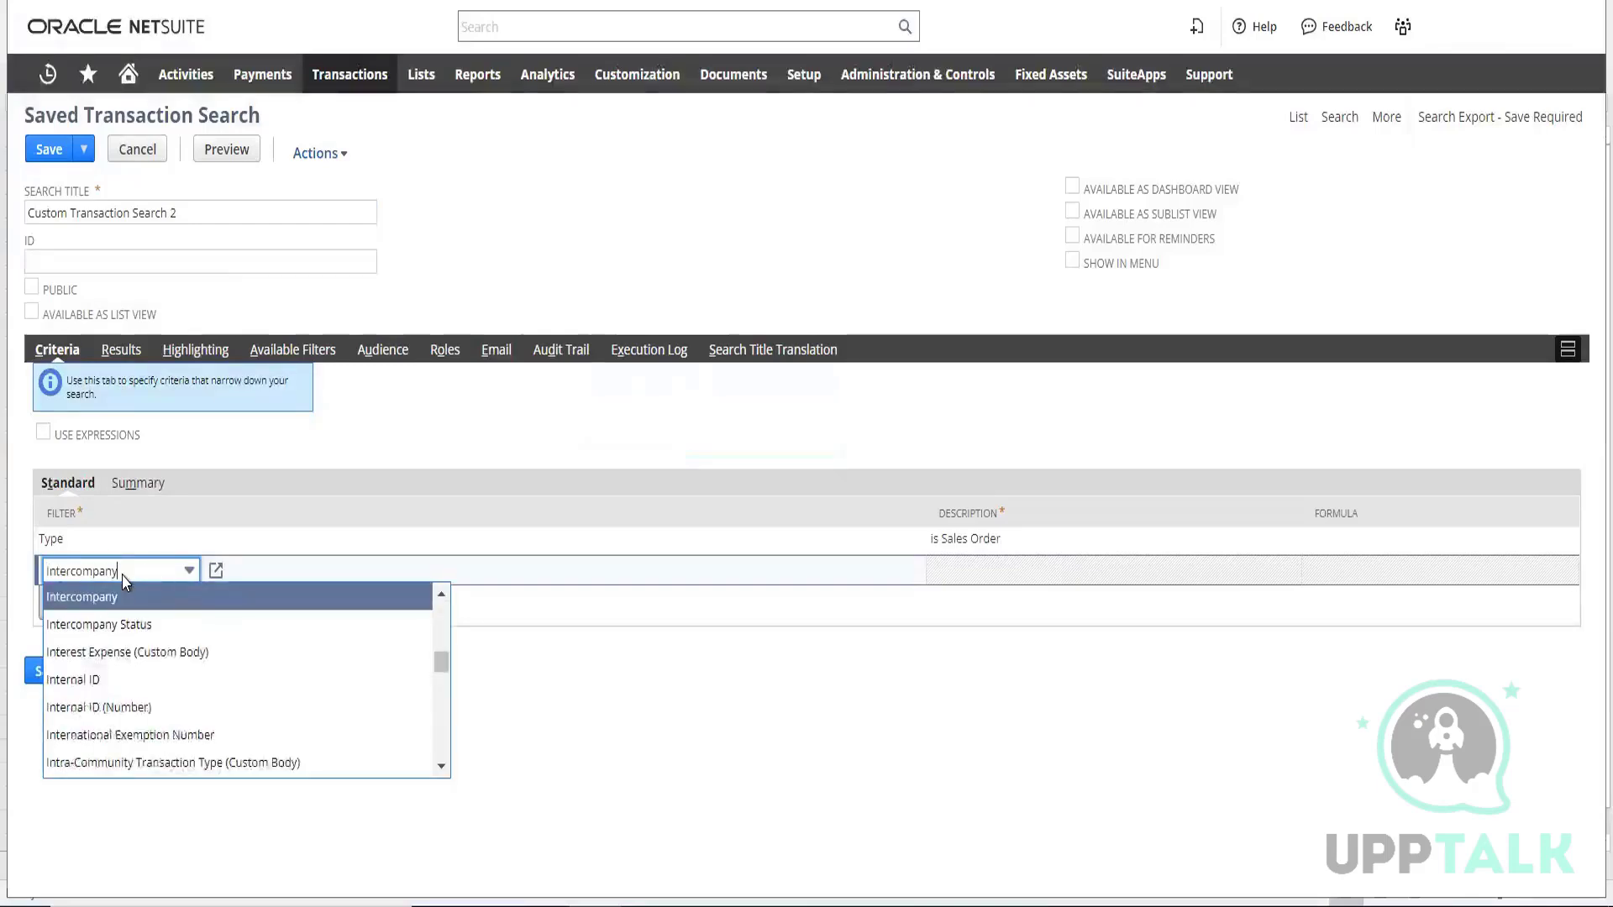
{"action": "left_click", "coordinate": [96, 679]}
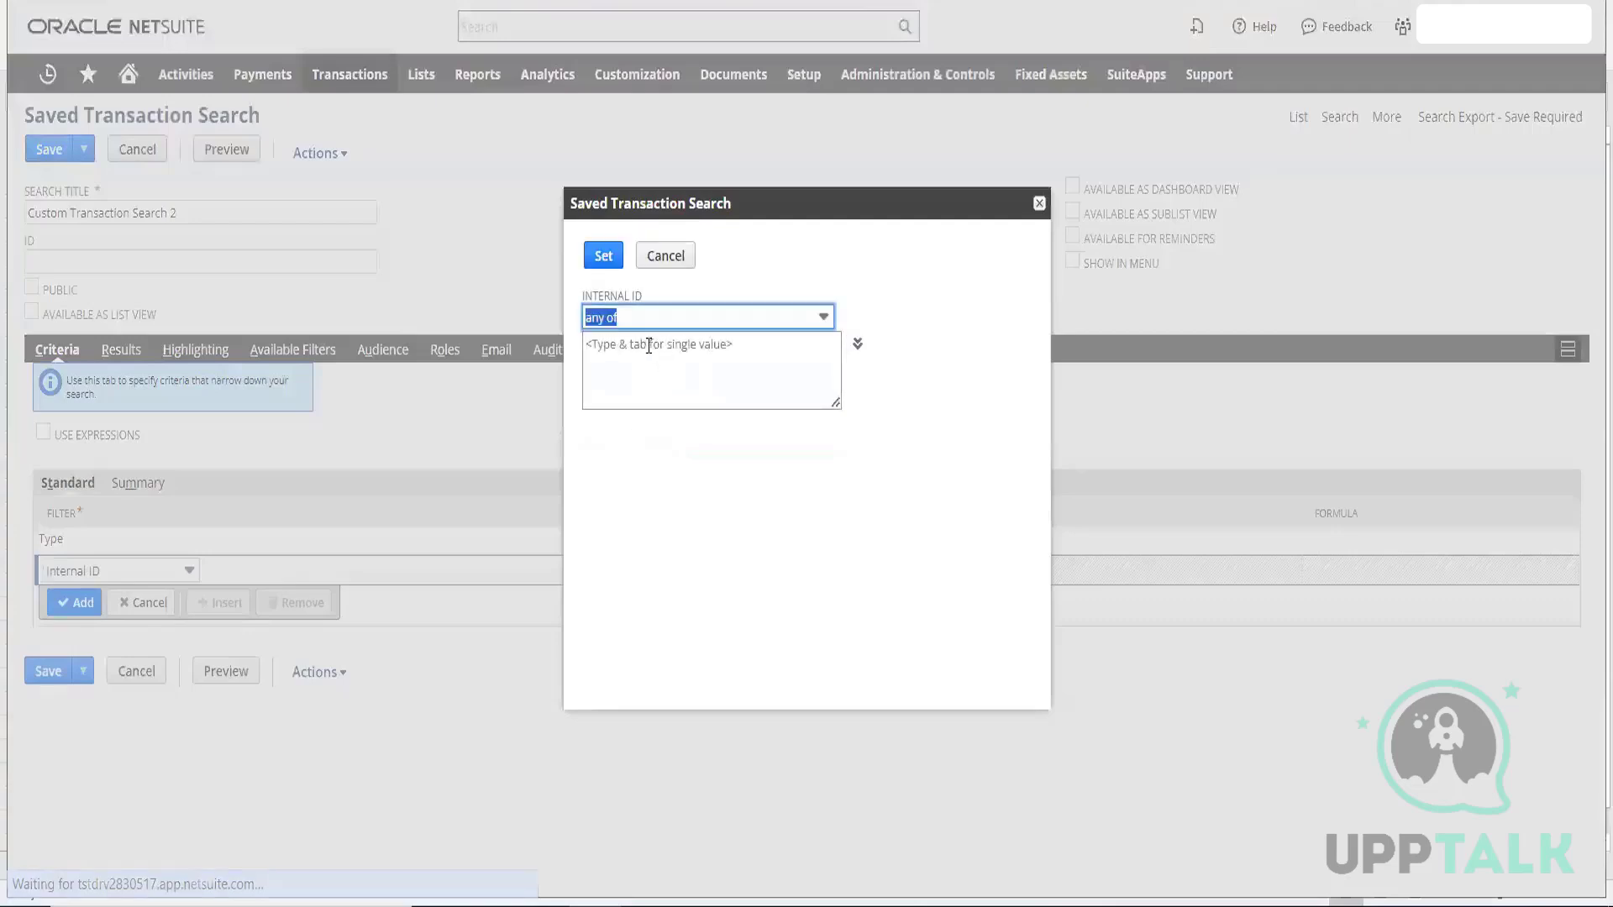
{"action": "left_click", "coordinate": [649, 345]}
{"action": "type", "text": "9448"}
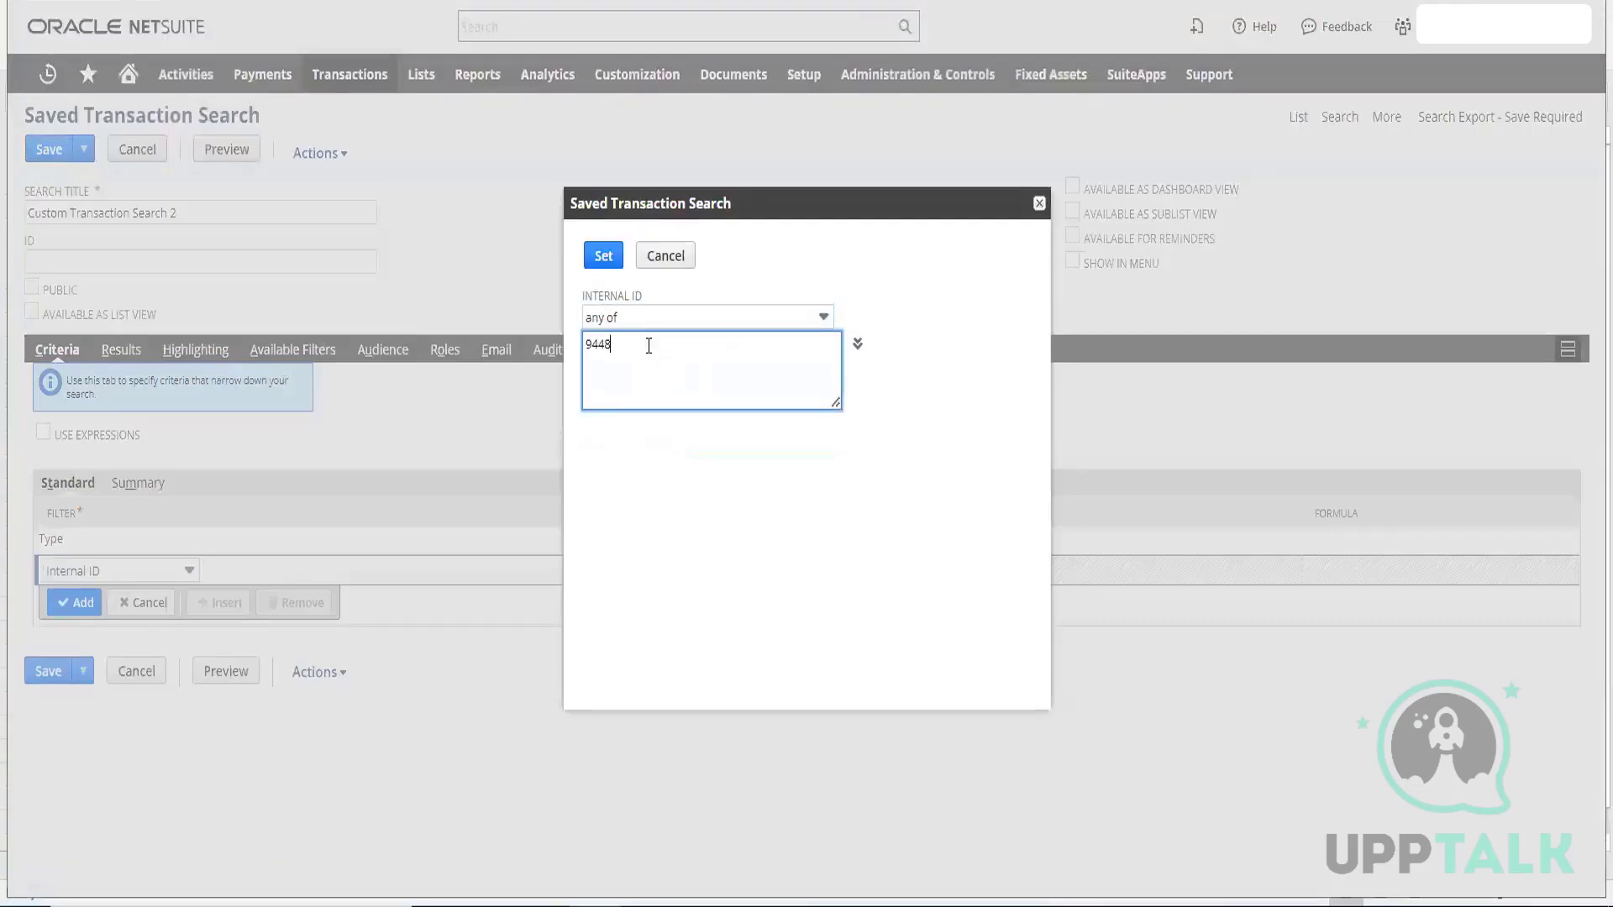
{"action": "left_click", "coordinate": [626, 422]}
{"action": "left_click", "coordinate": [603, 256]}
Remove all default result columns from the search and add External ID as a result column
{"action": "left_click", "coordinate": [120, 351]}
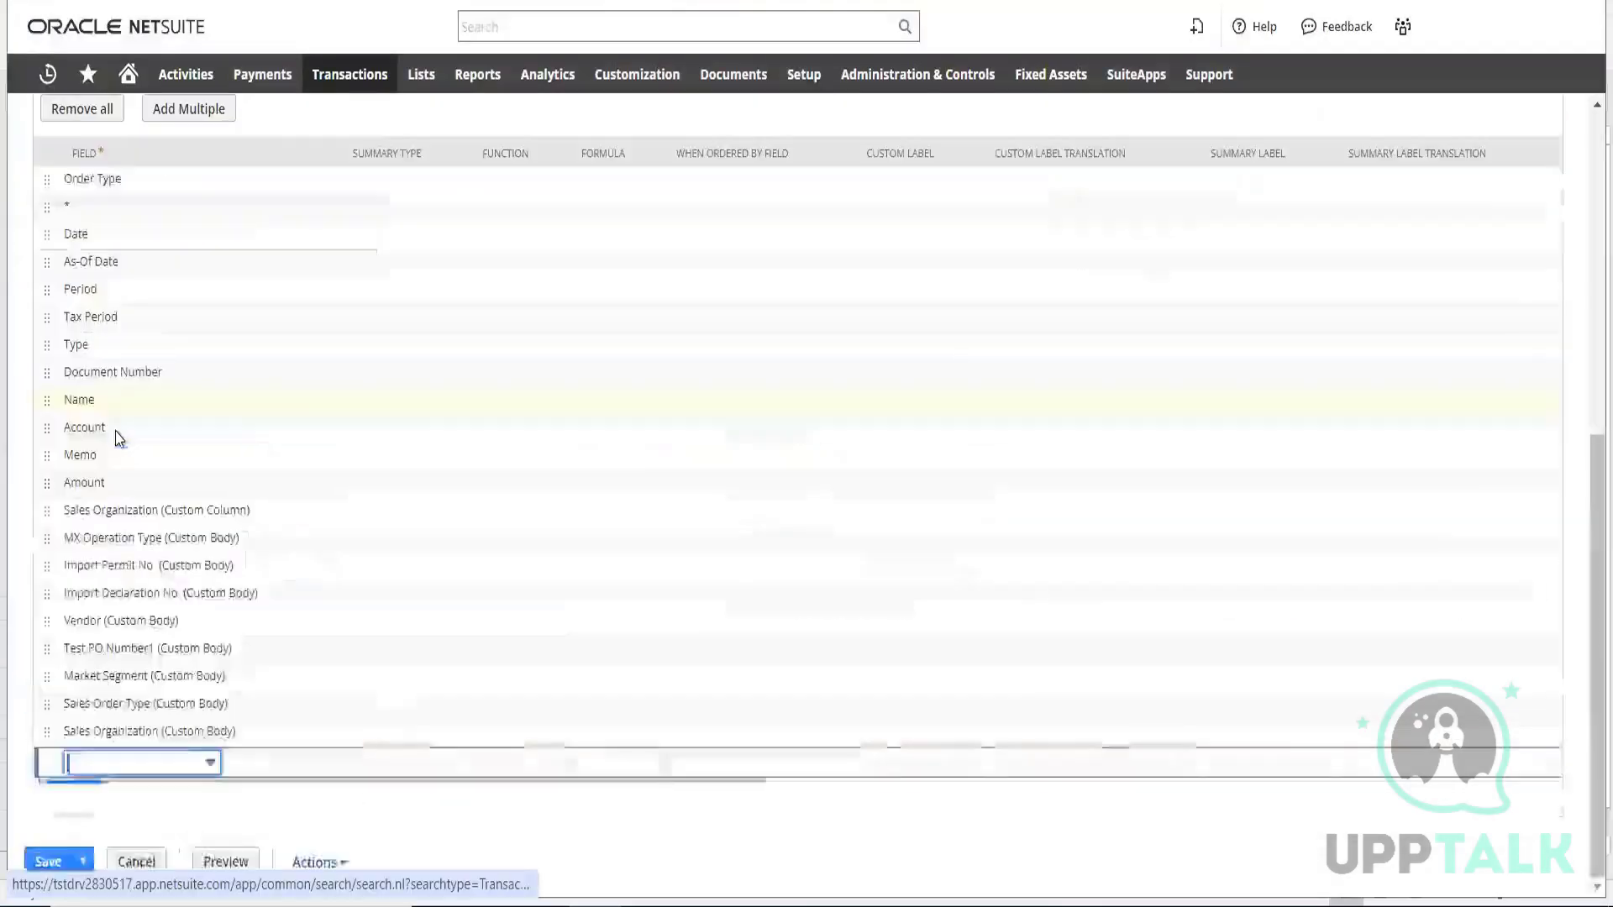
{"action": "left_click", "coordinate": [77, 600]}
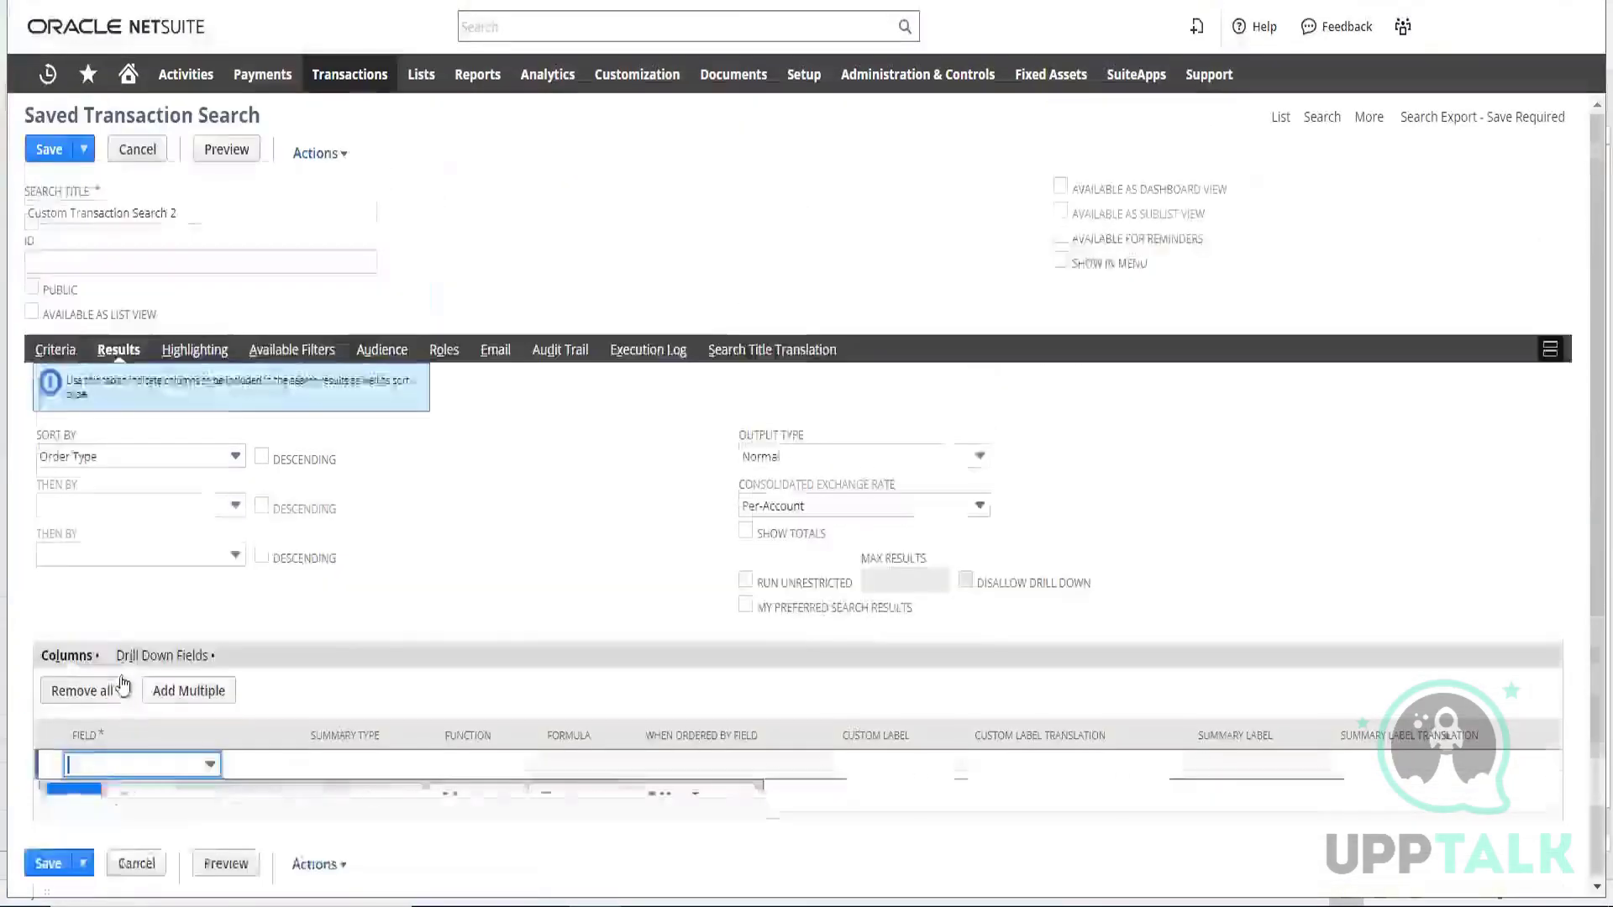
{"action": "left_click", "coordinate": [118, 762]}
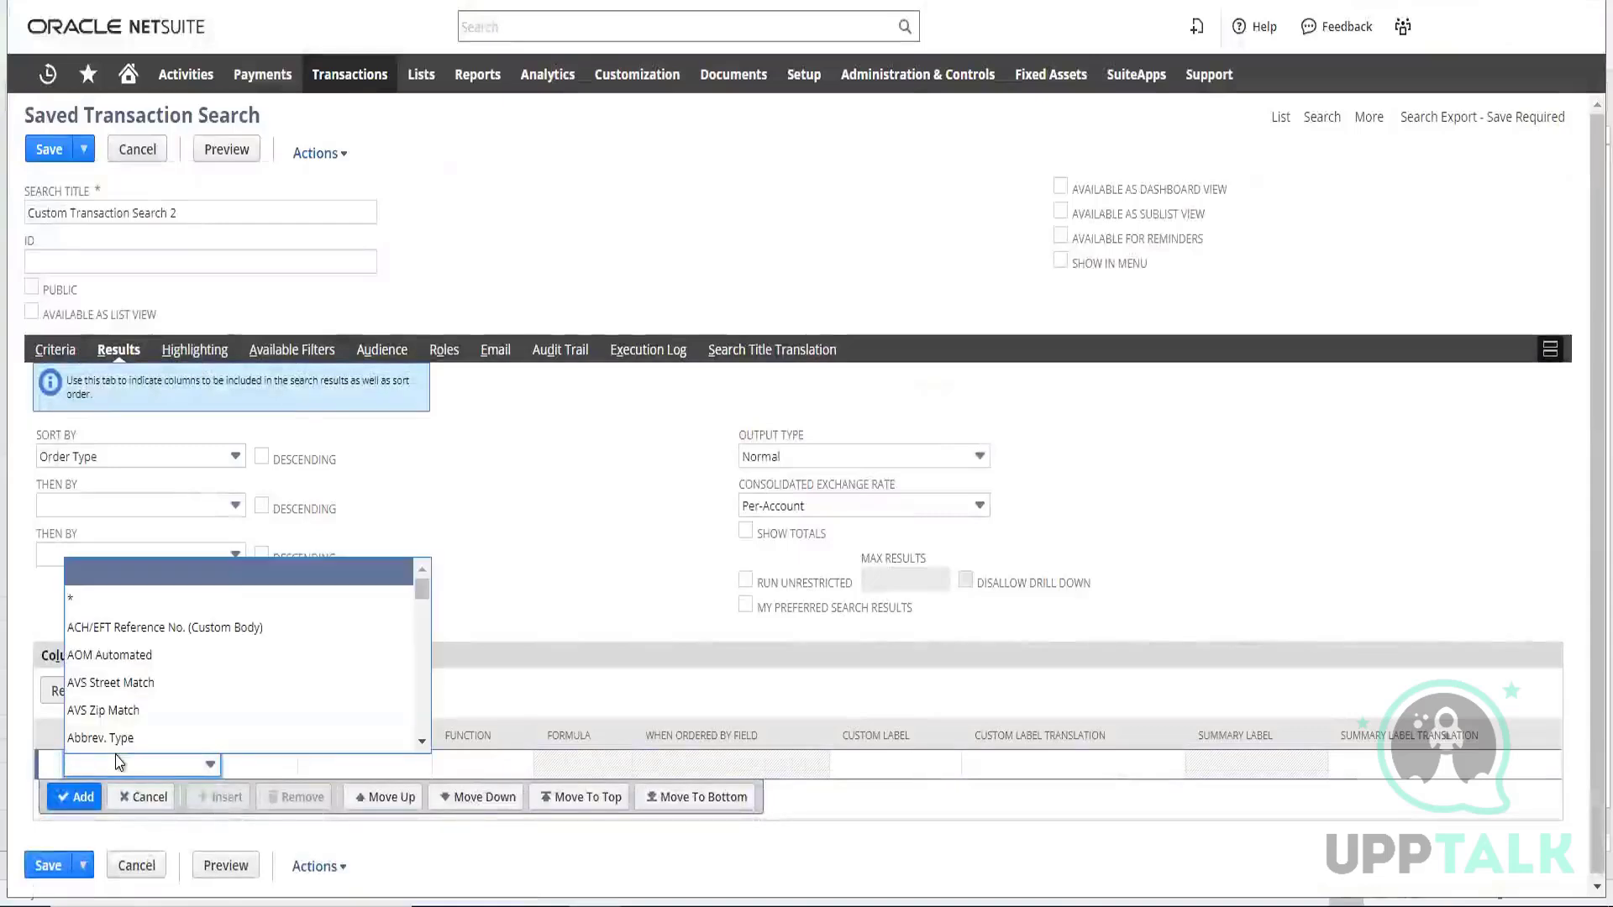
{"action": "type", "text": "Exchange Rate"}
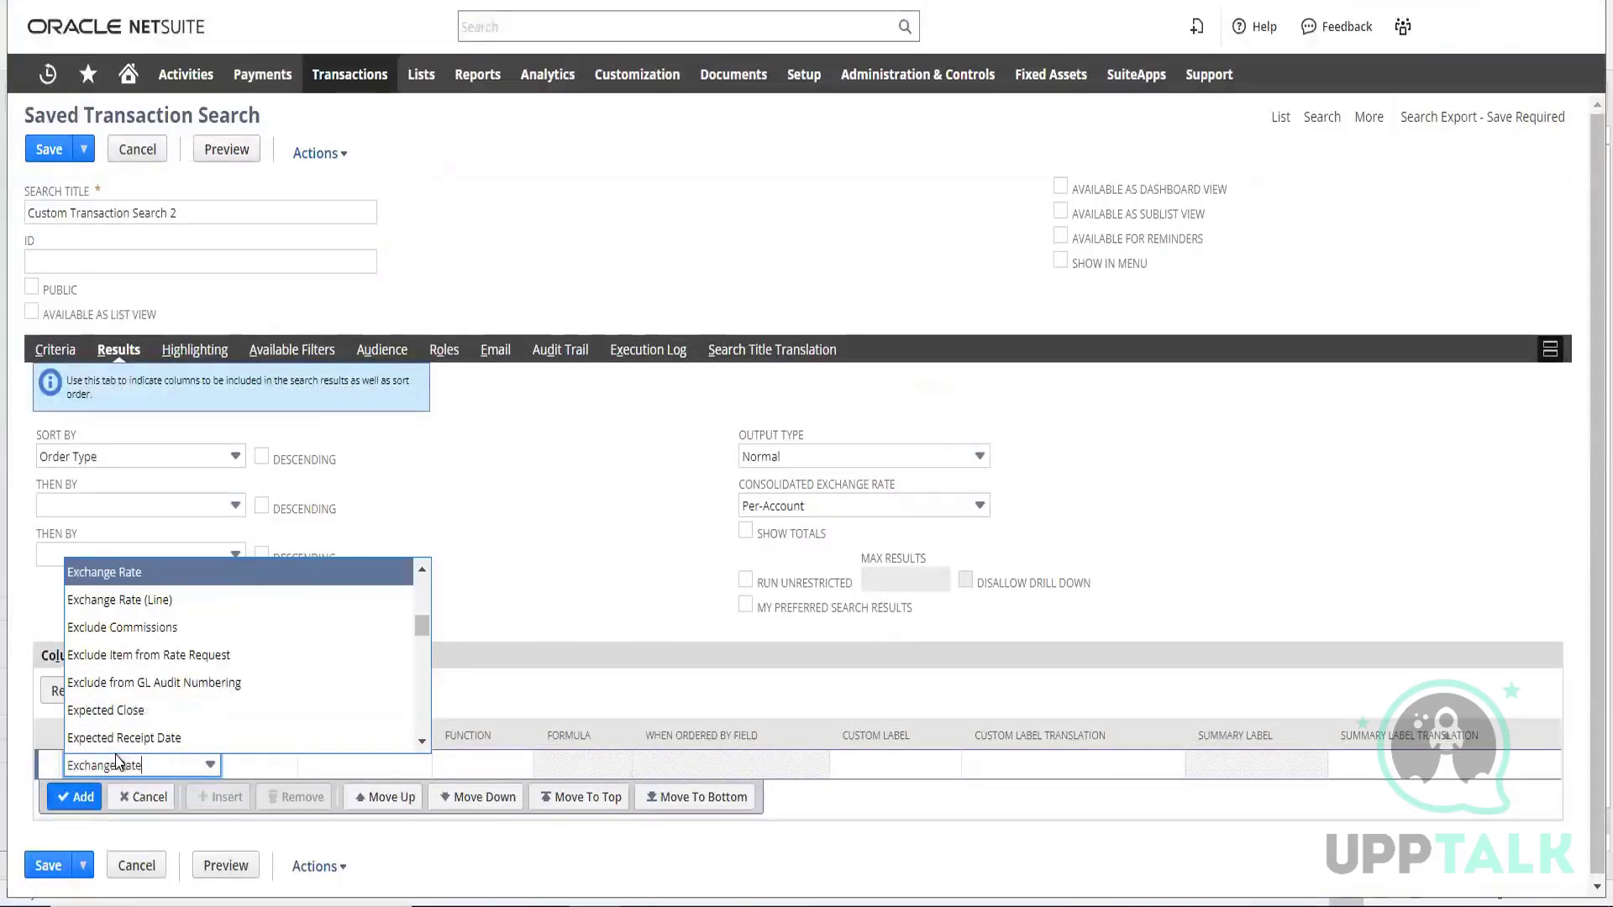
{"action": "key", "text": "ctrl+f"}
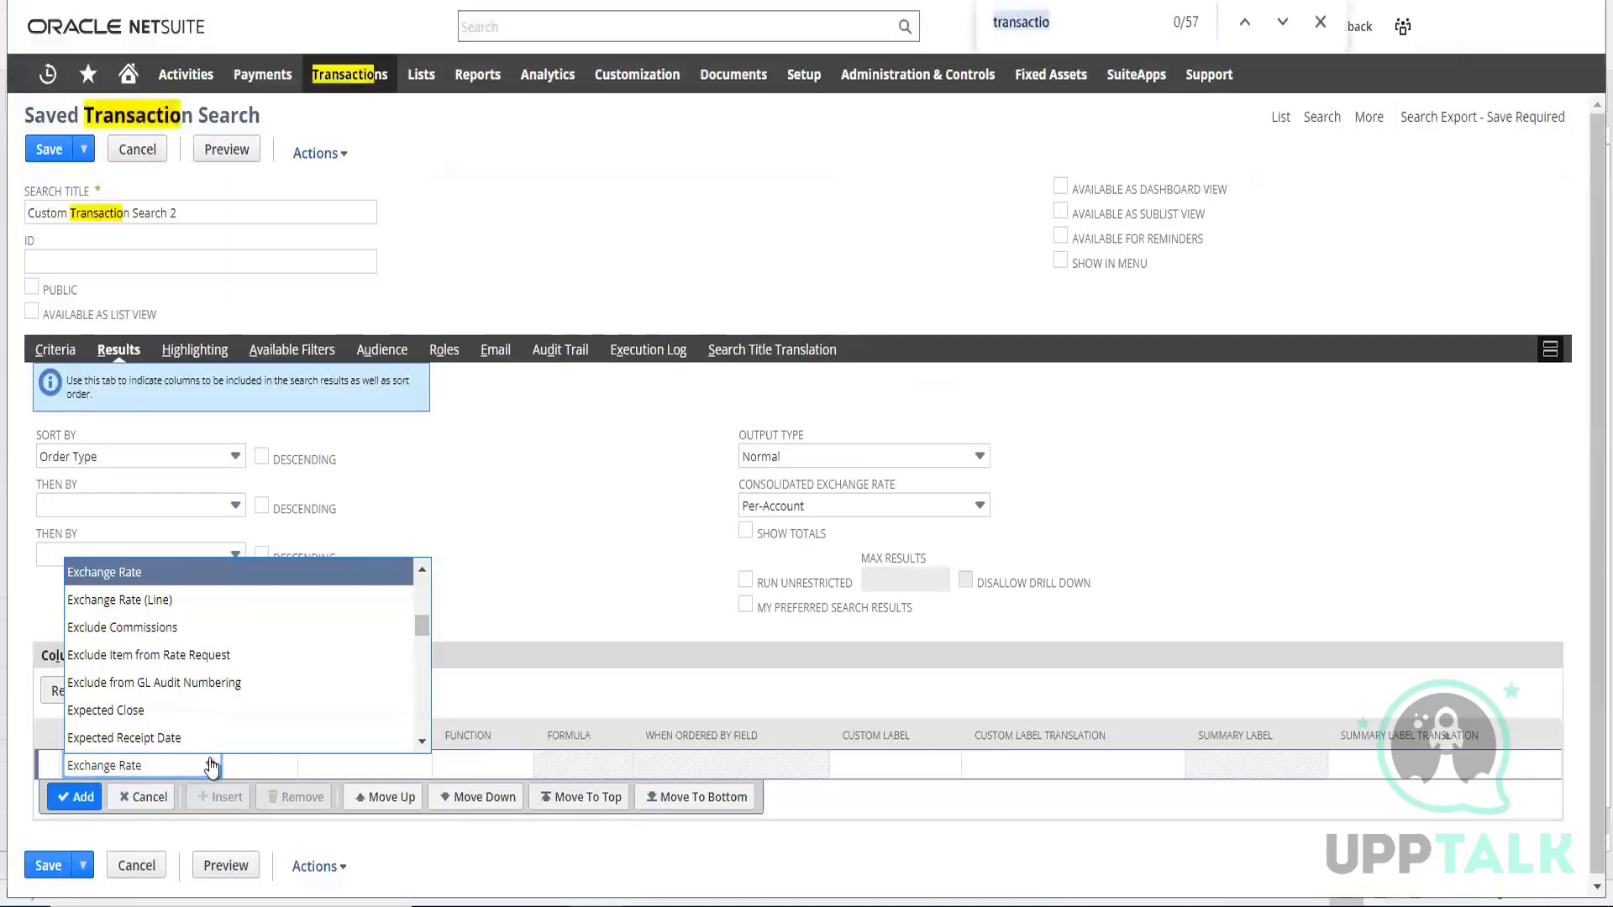
{"action": "type", "text": "exter"}
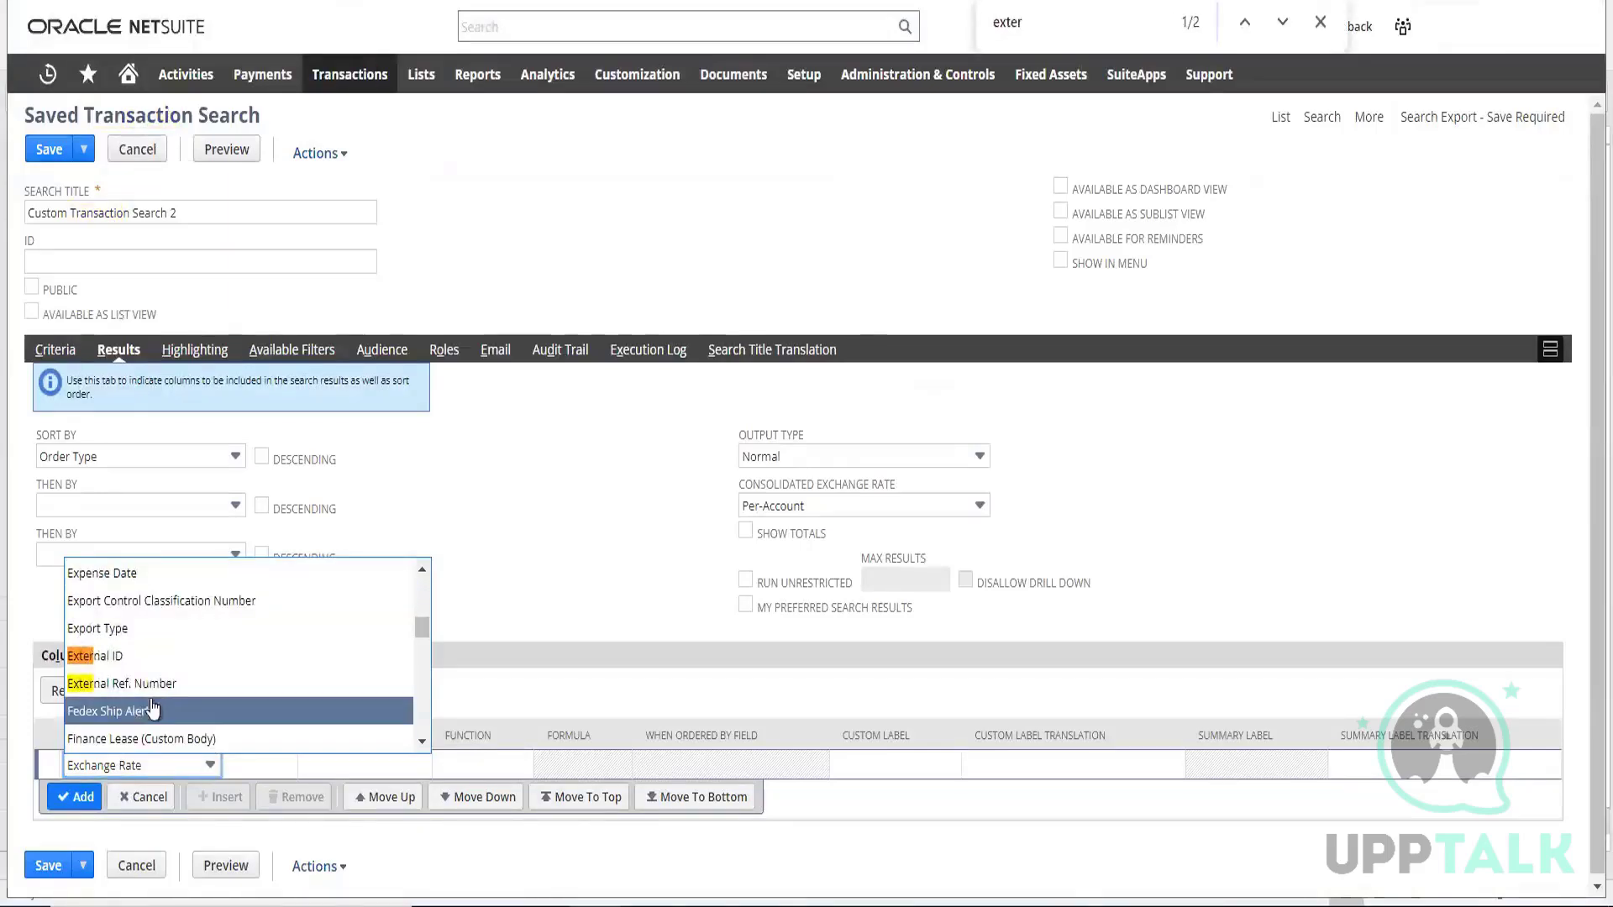
{"action": "left_click", "coordinate": [117, 659]}
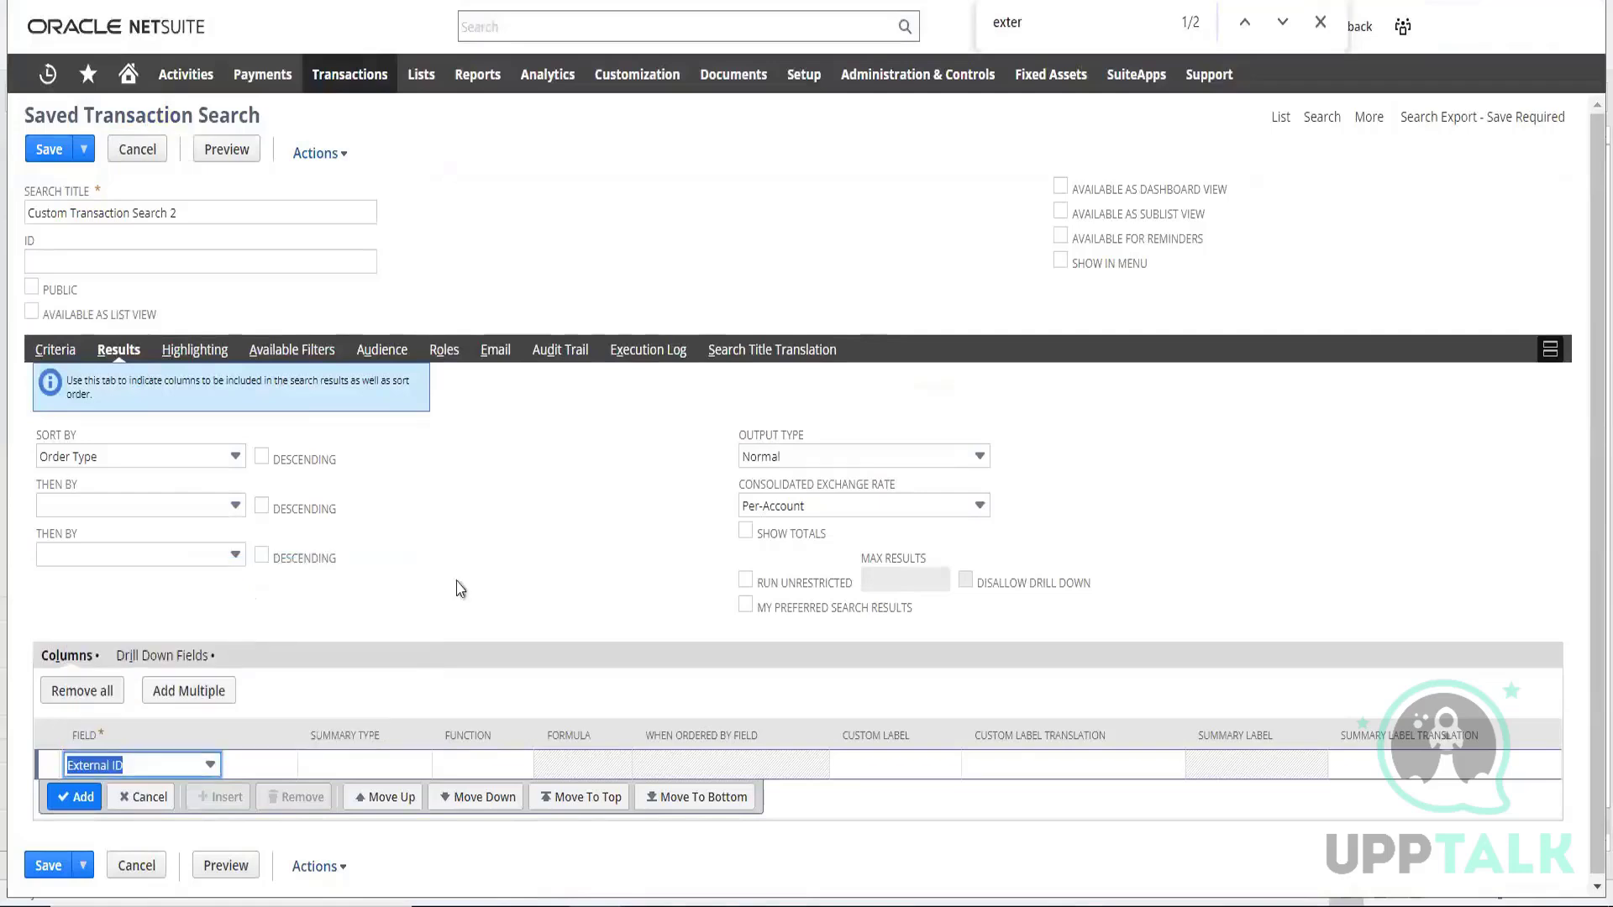
{"action": "left_click", "coordinate": [79, 799]}
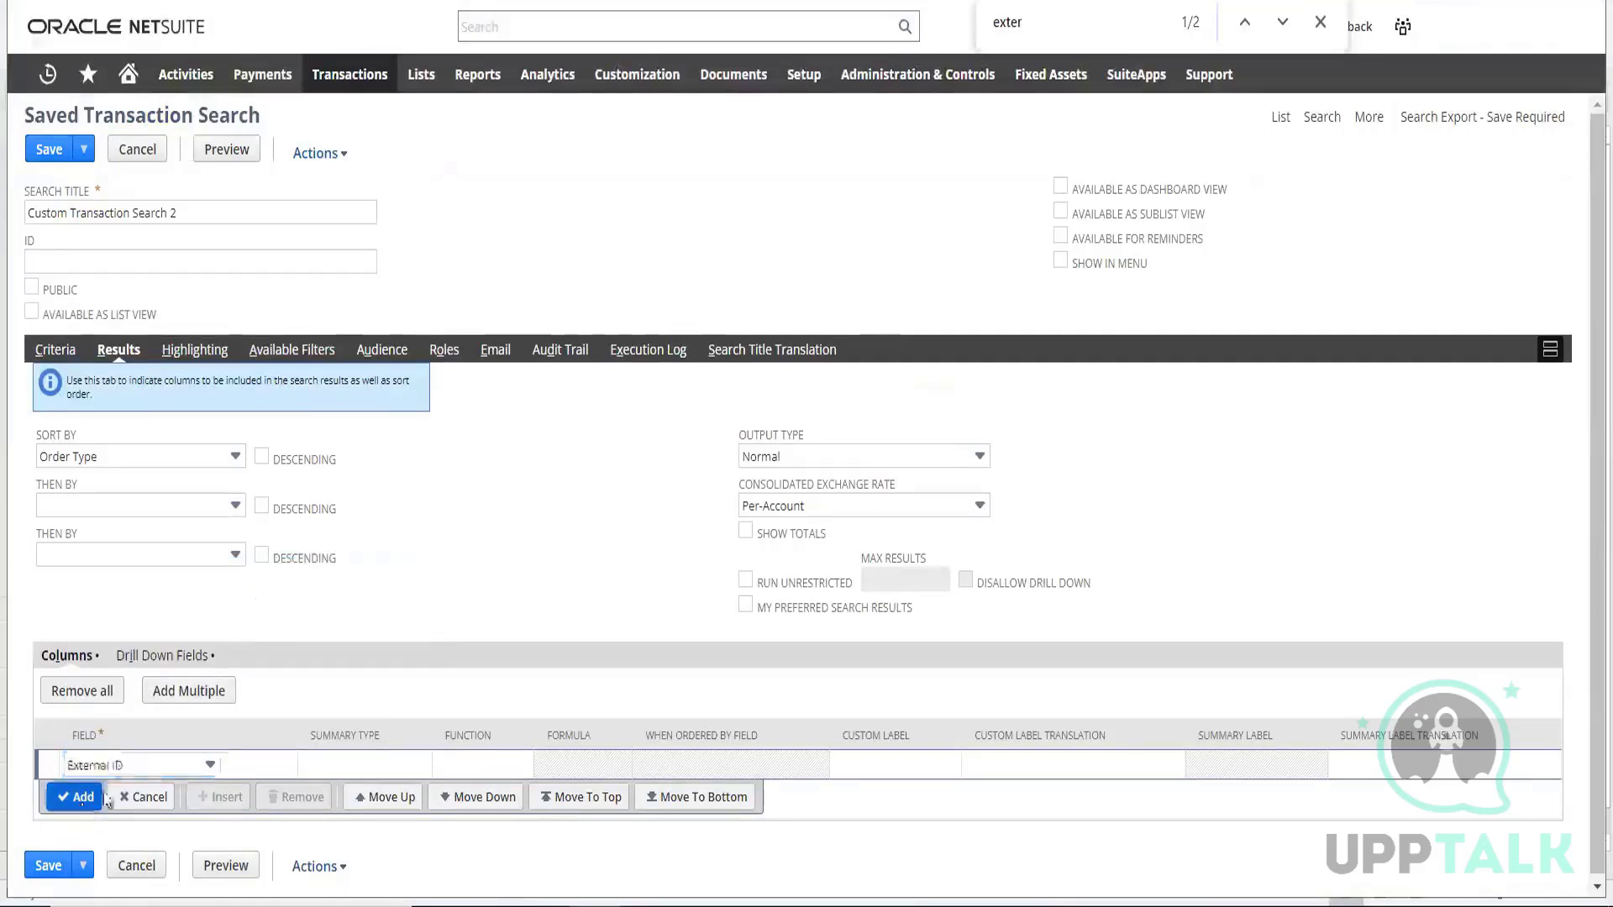
Go back to the search criteria, preview the search results, and dismiss the NetSuite Analytics Warehouse message
{"action": "left_click", "coordinate": [61, 353]}
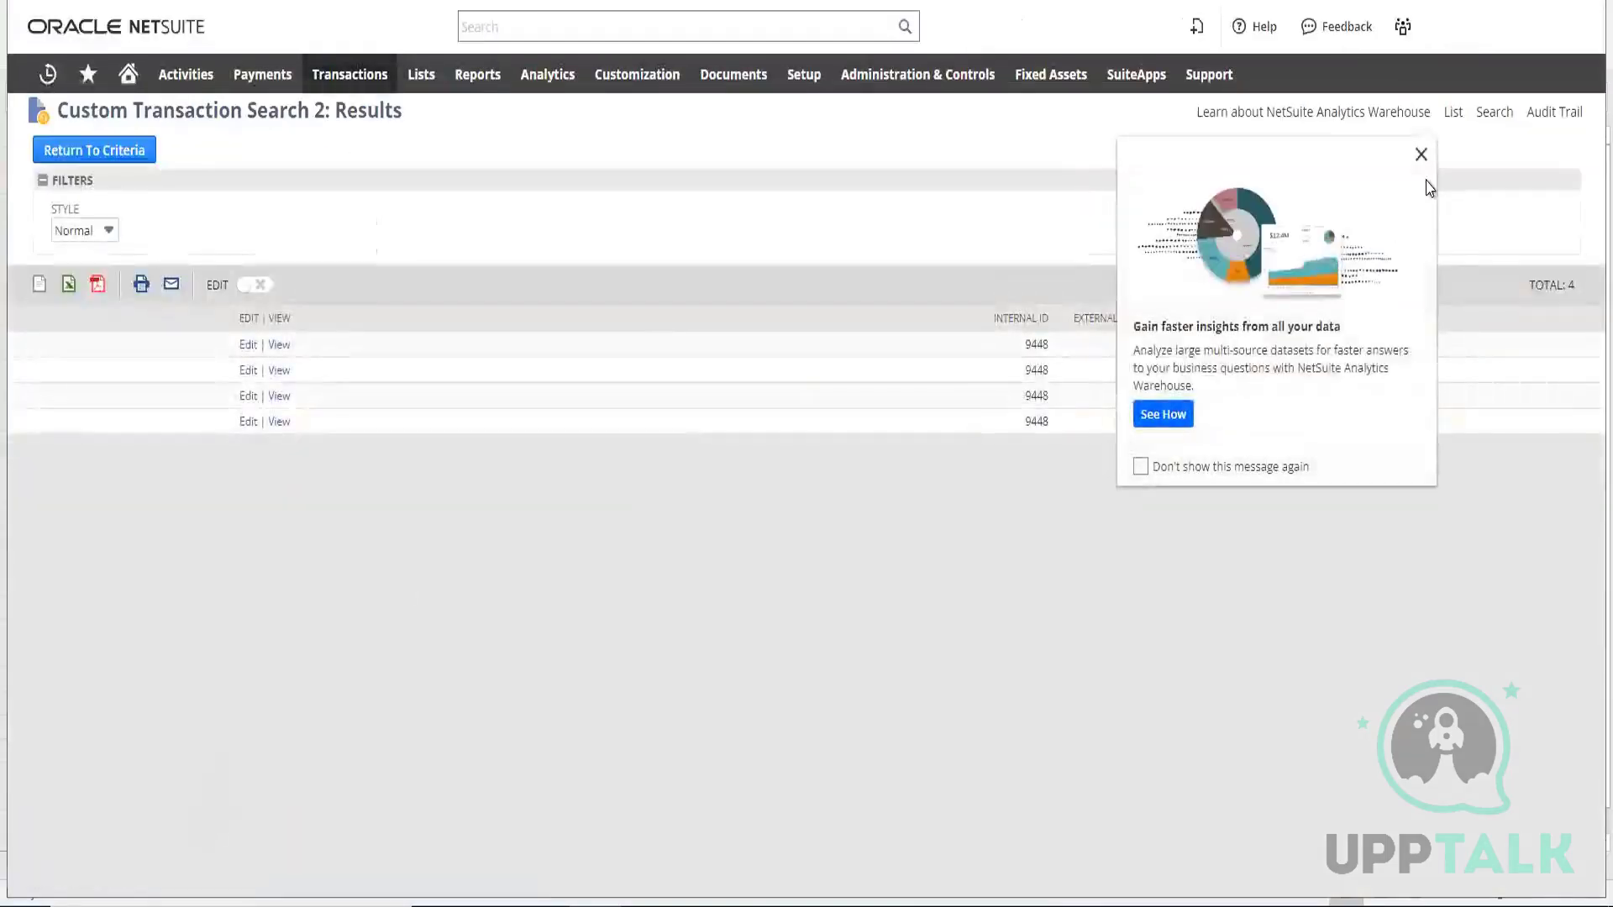
{"action": "left_click", "coordinate": [1421, 154]}
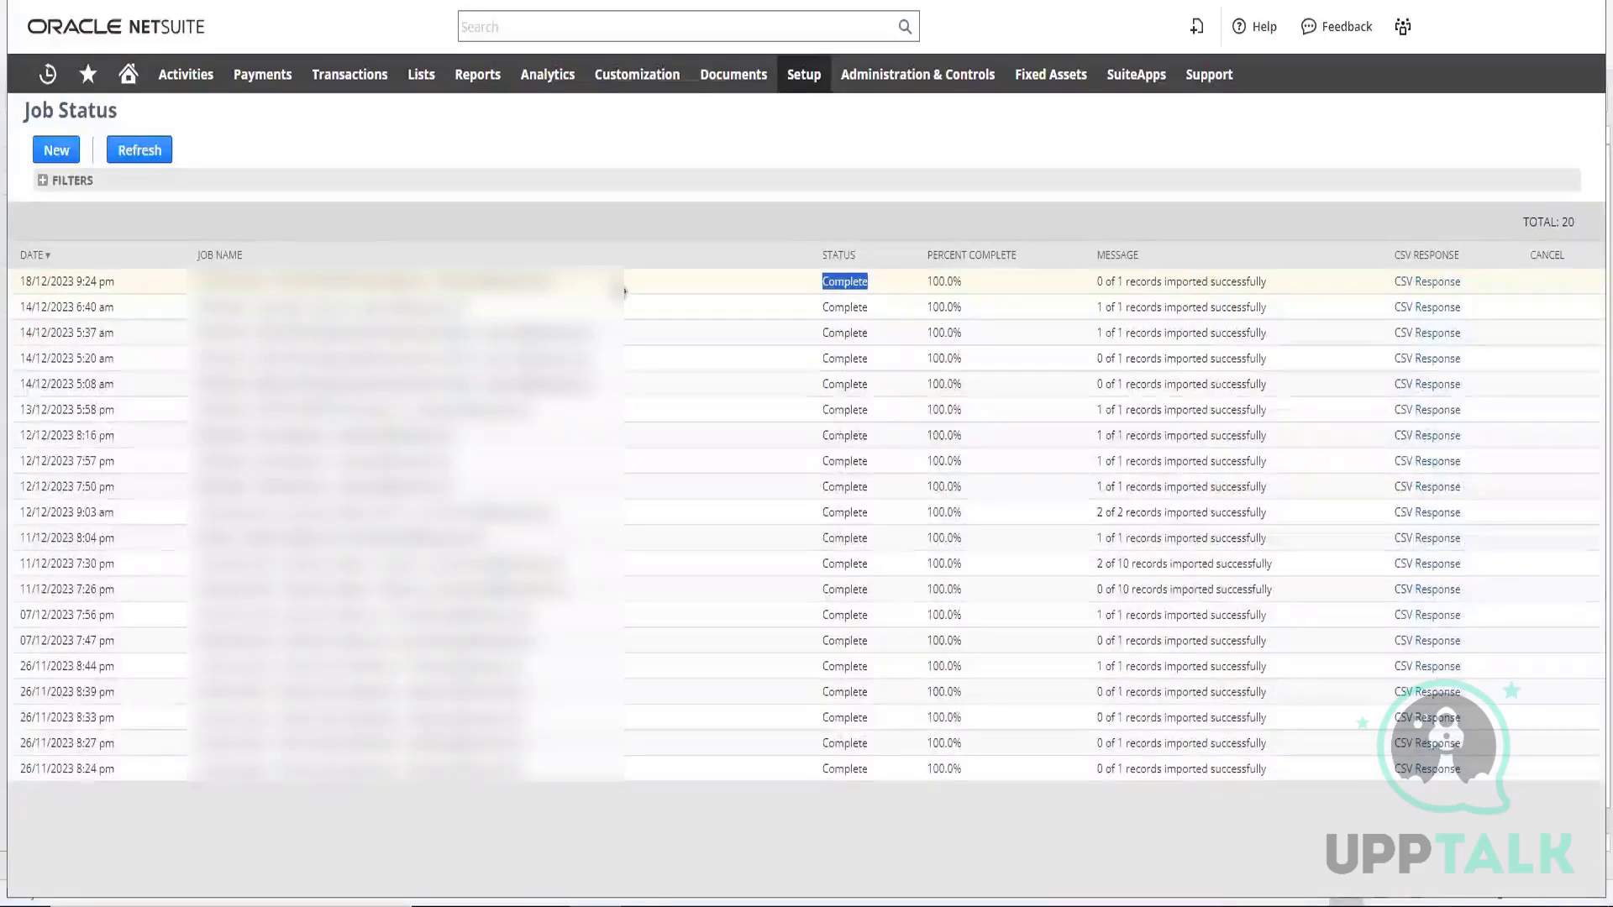
From the Job Status page, open the Employees list in a new tab and view the first employee's record
{"action": "mouse_move", "coordinate": [415, 84]}
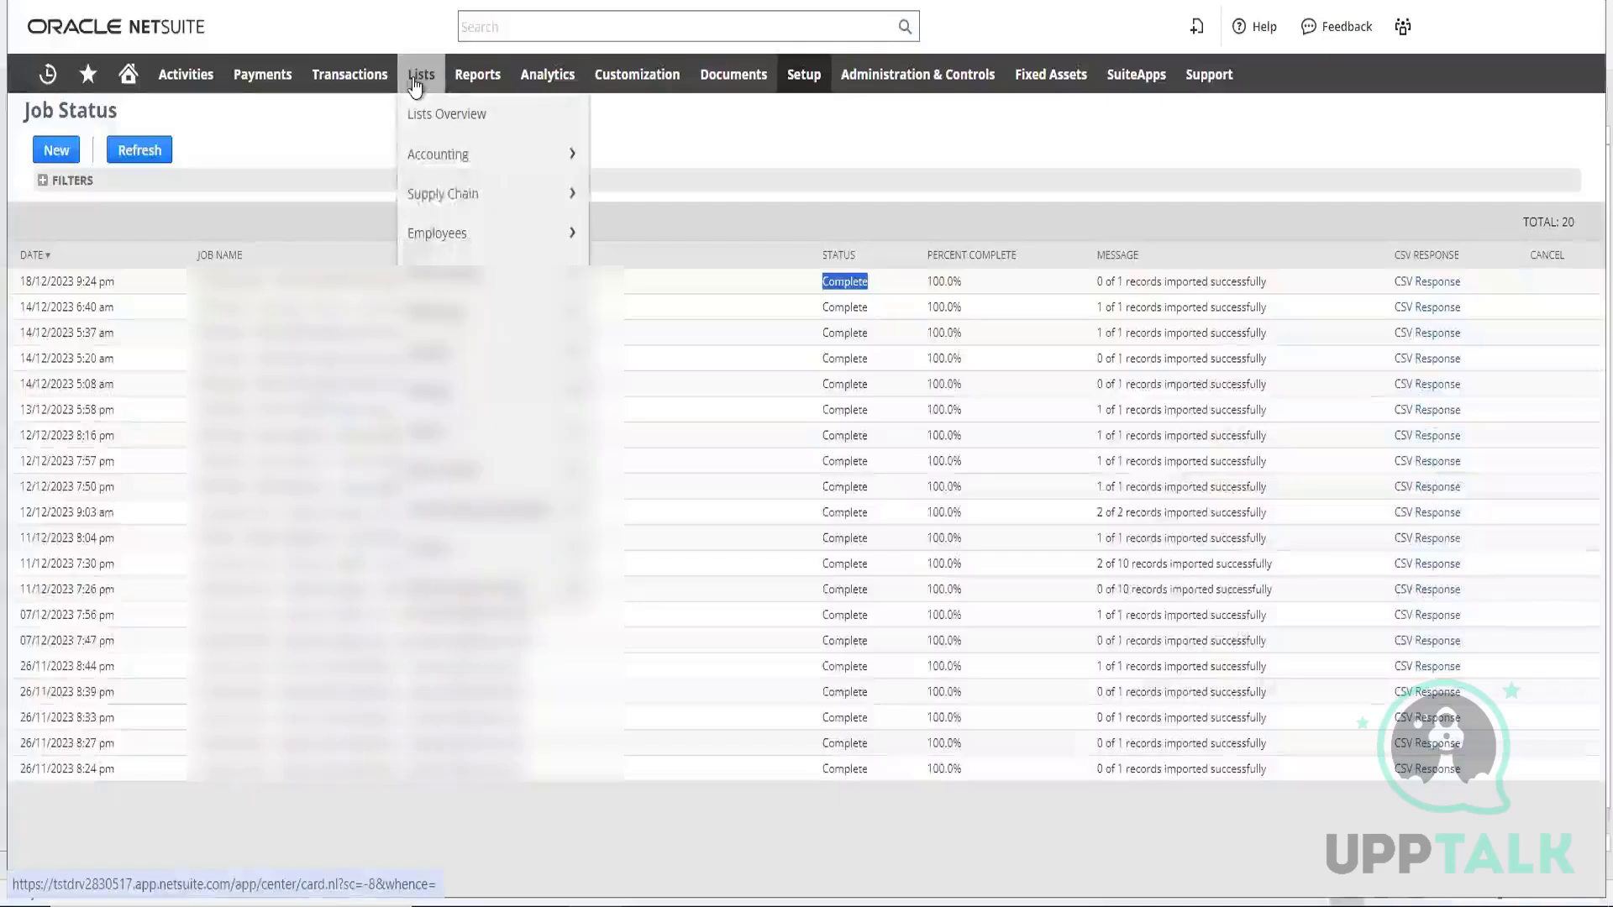
{"action": "mouse_move", "coordinate": [433, 249]}
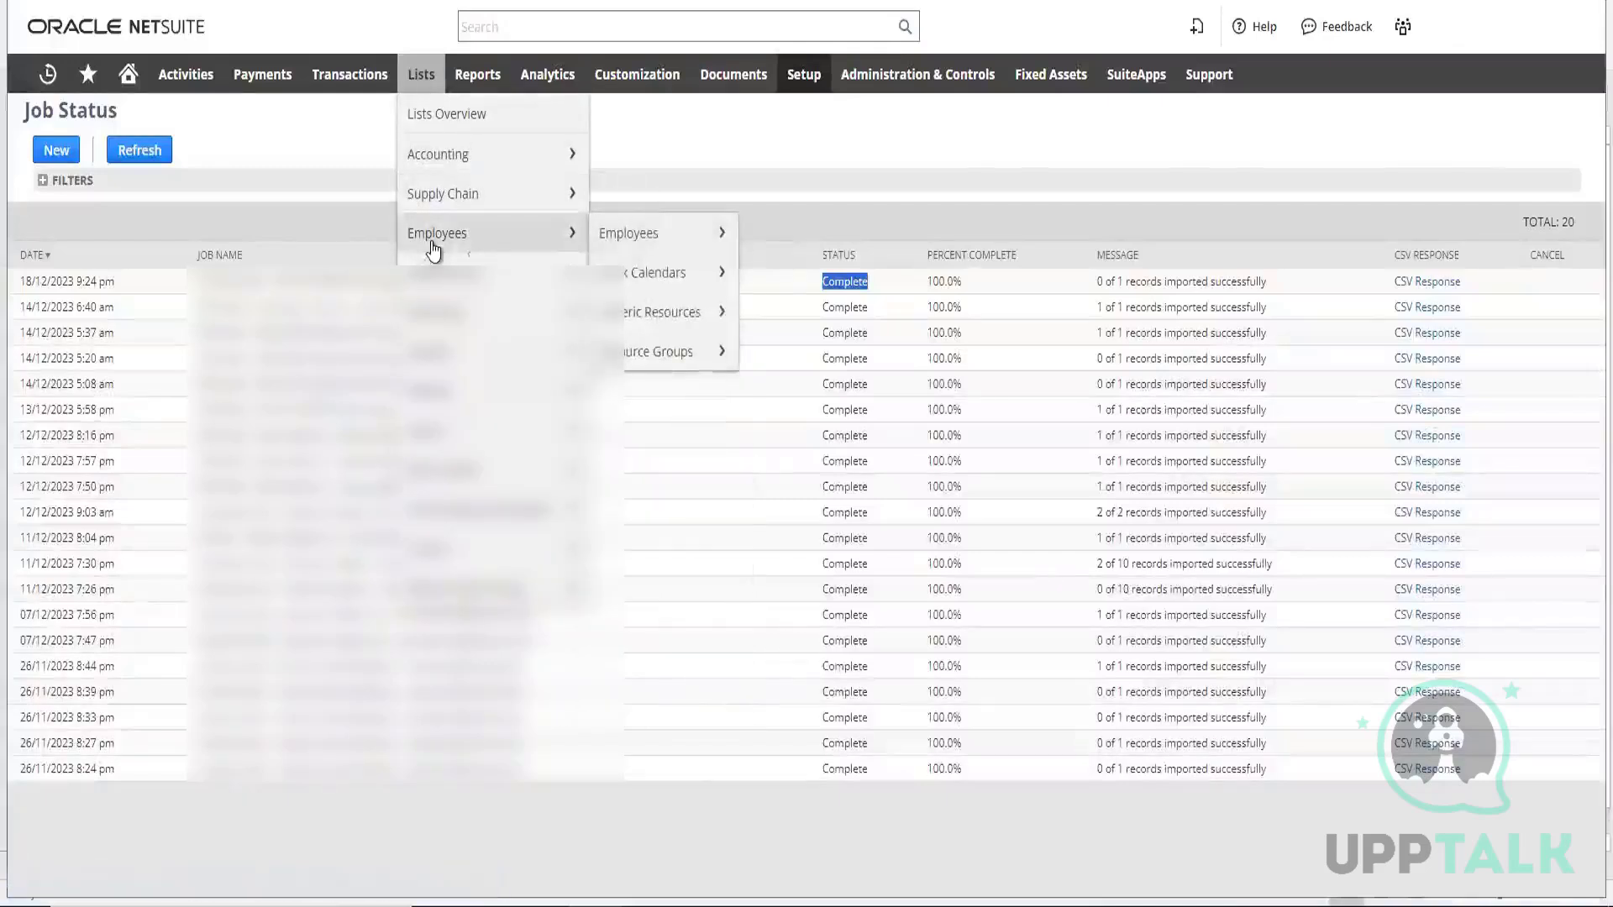
{"action": "right_click", "coordinate": [647, 241]}
{"action": "left_click", "coordinate": [677, 267]}
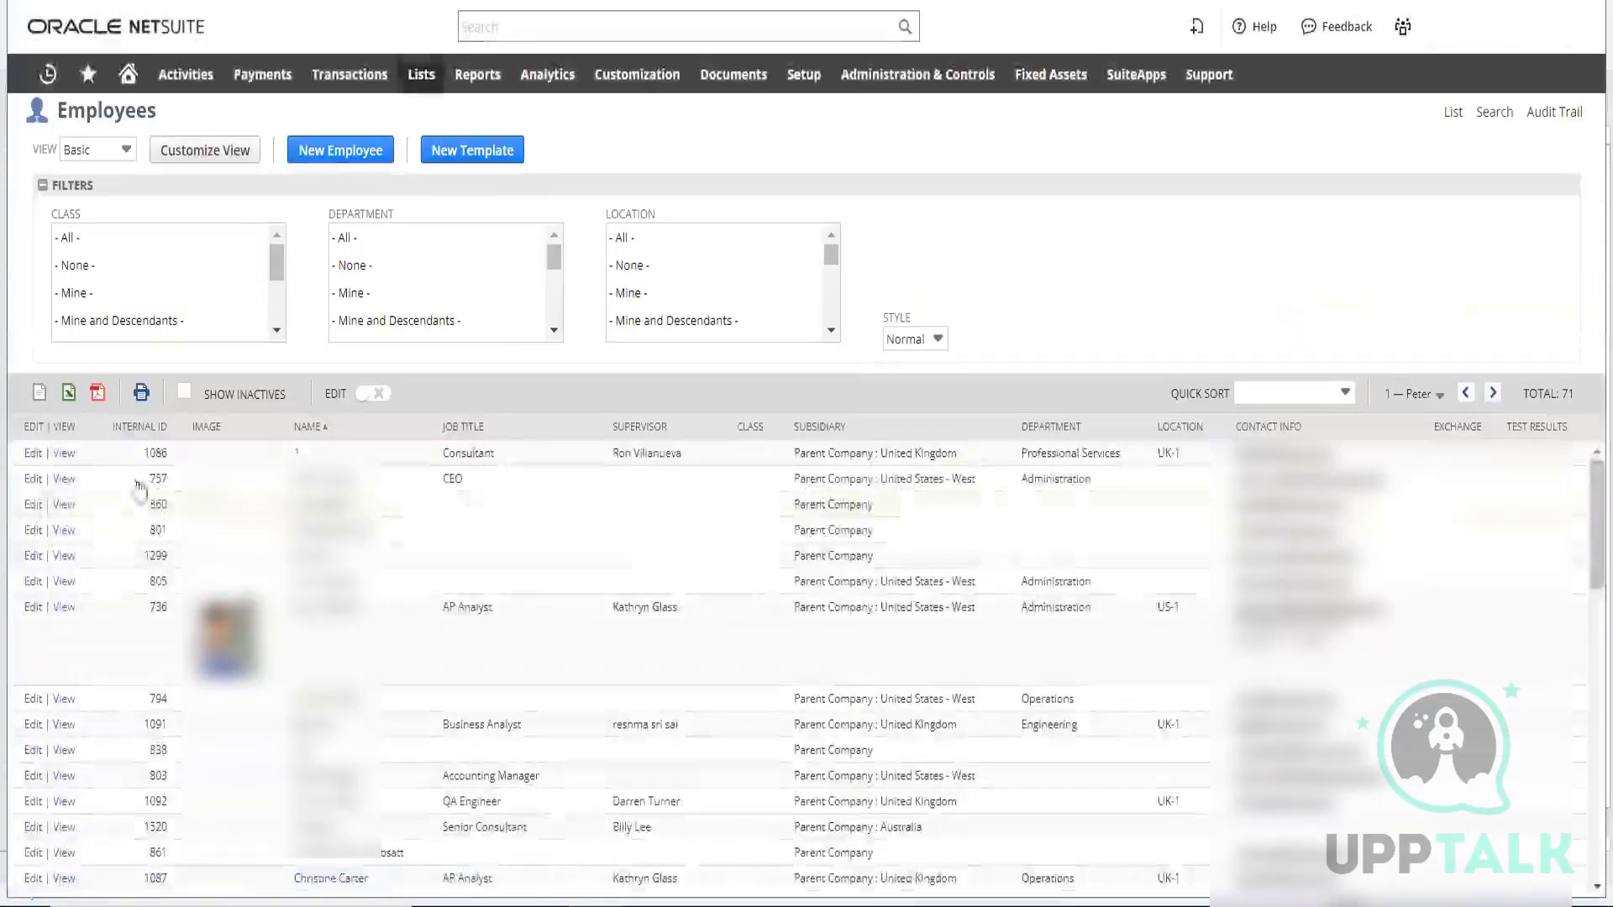
{"action": "left_click", "coordinate": [63, 453]}
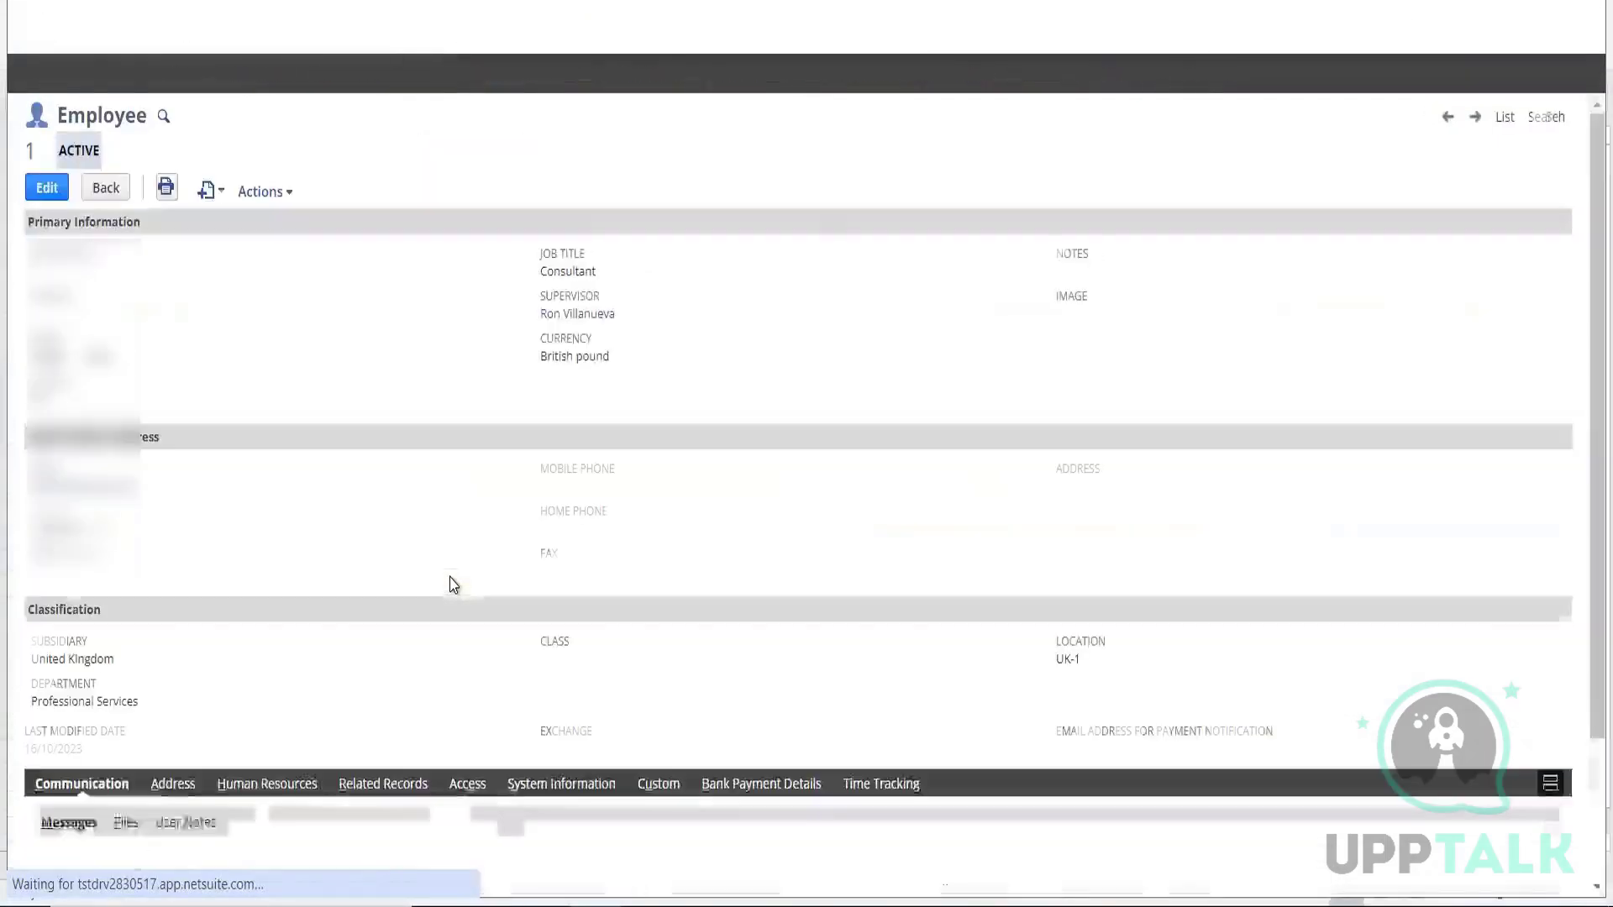
Look through the employee record from its primary information and classification down to the communication messages
{"action": "scroll", "coordinate": [469, 390], "scroll_direction": "down", "scroll_amount": 2}
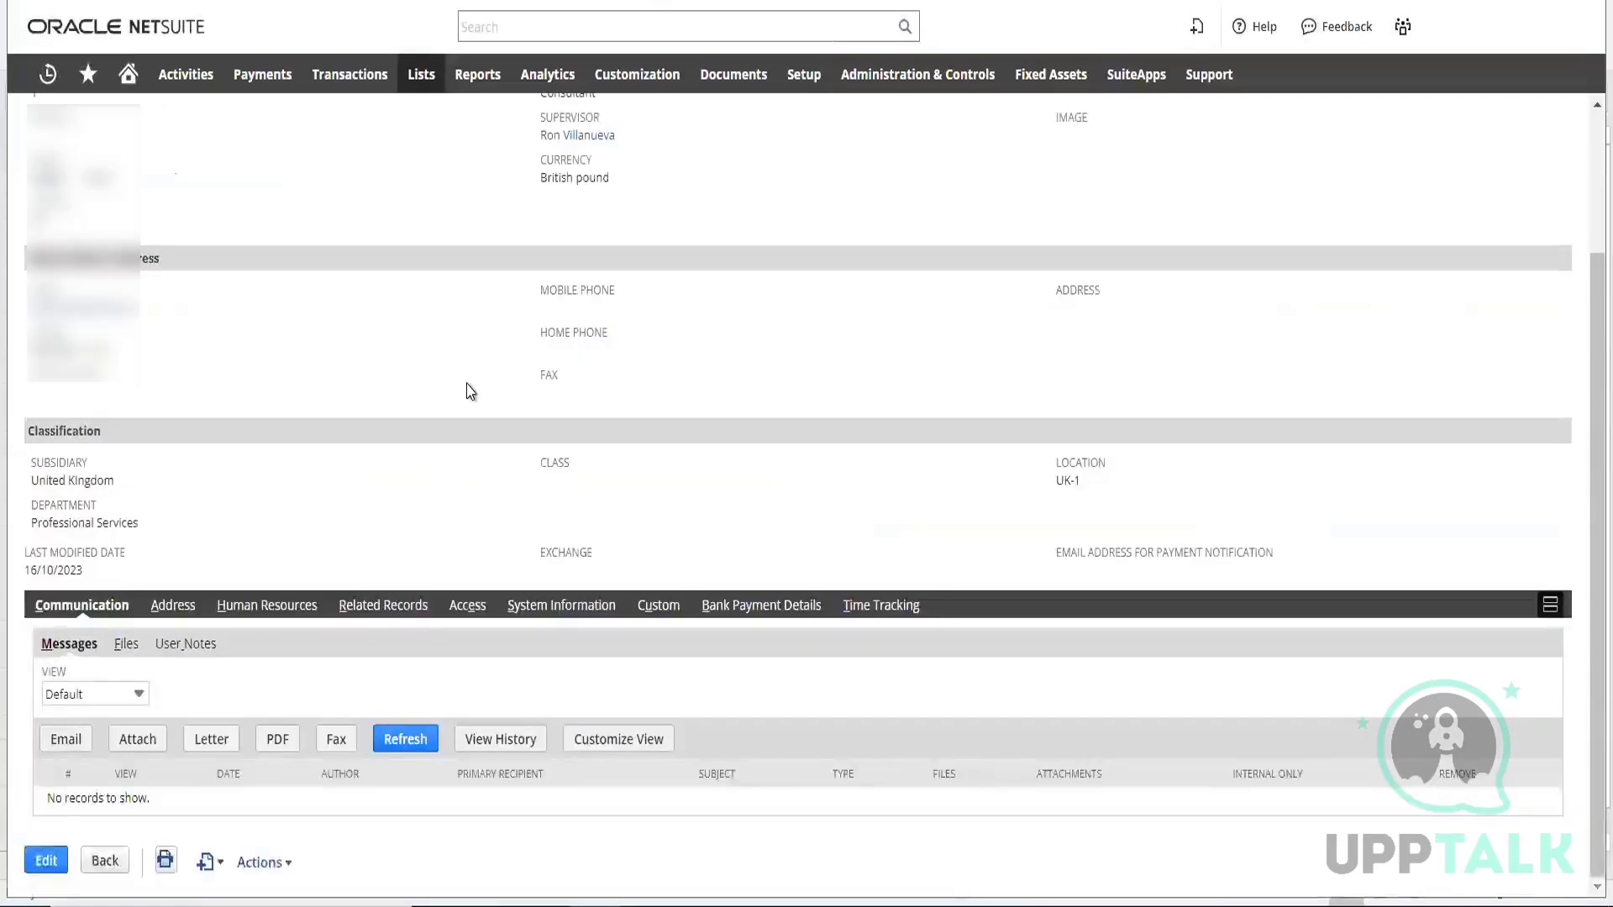
{"action": "scroll", "coordinate": [468, 390], "scroll_direction": "up", "scroll_amount": 2}
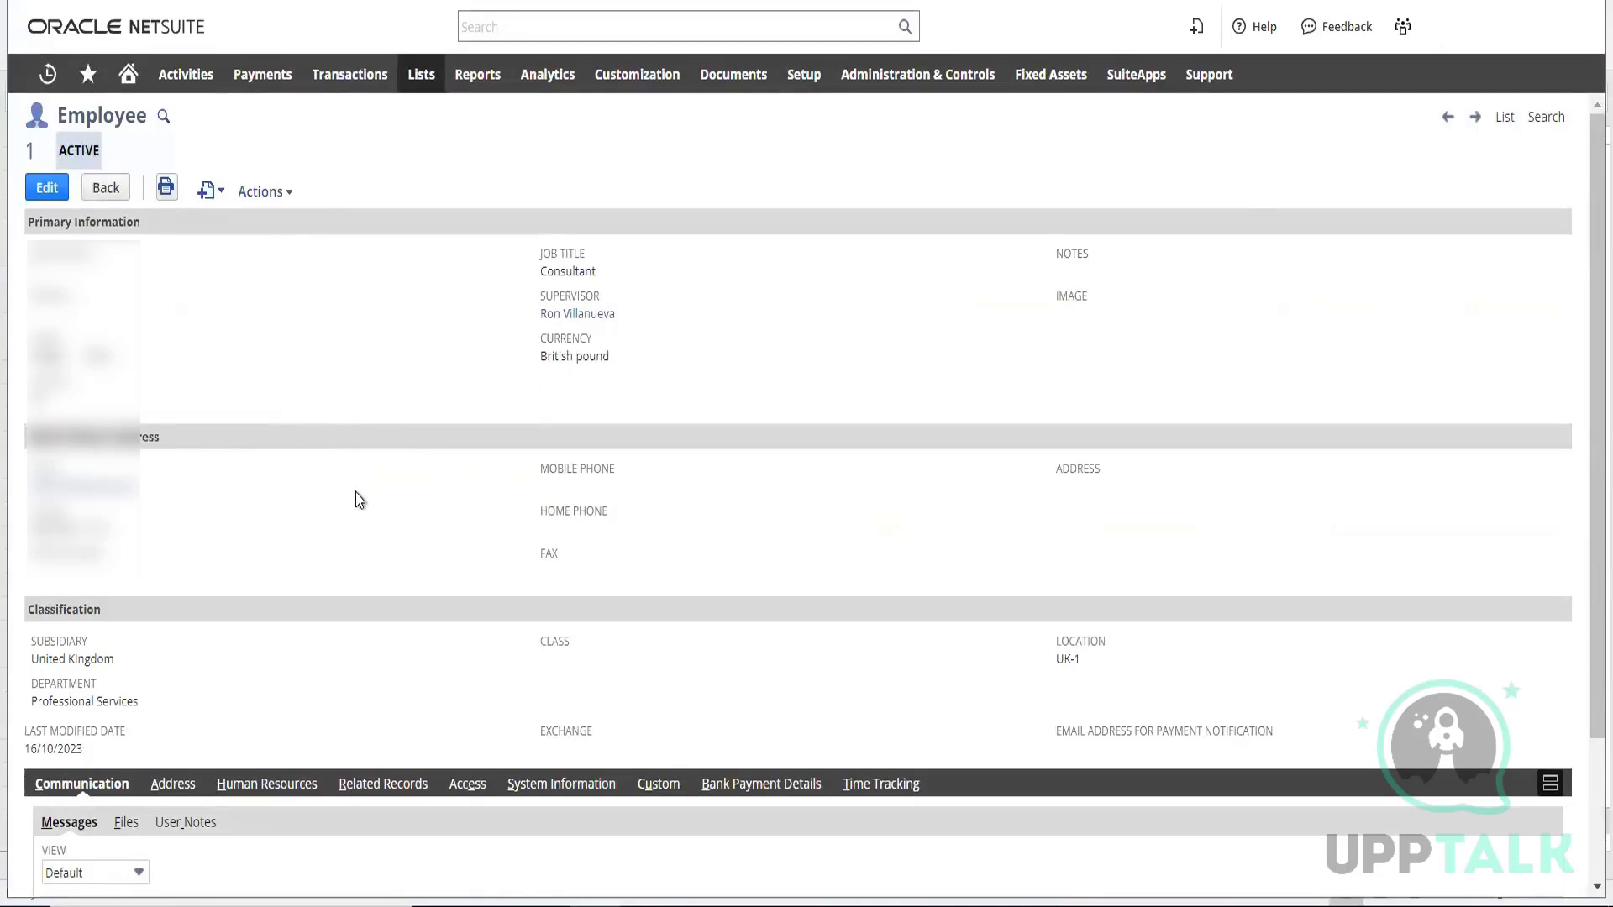
{"action": "scroll", "coordinate": [393, 496], "scroll_direction": "down", "scroll_amount": 2}
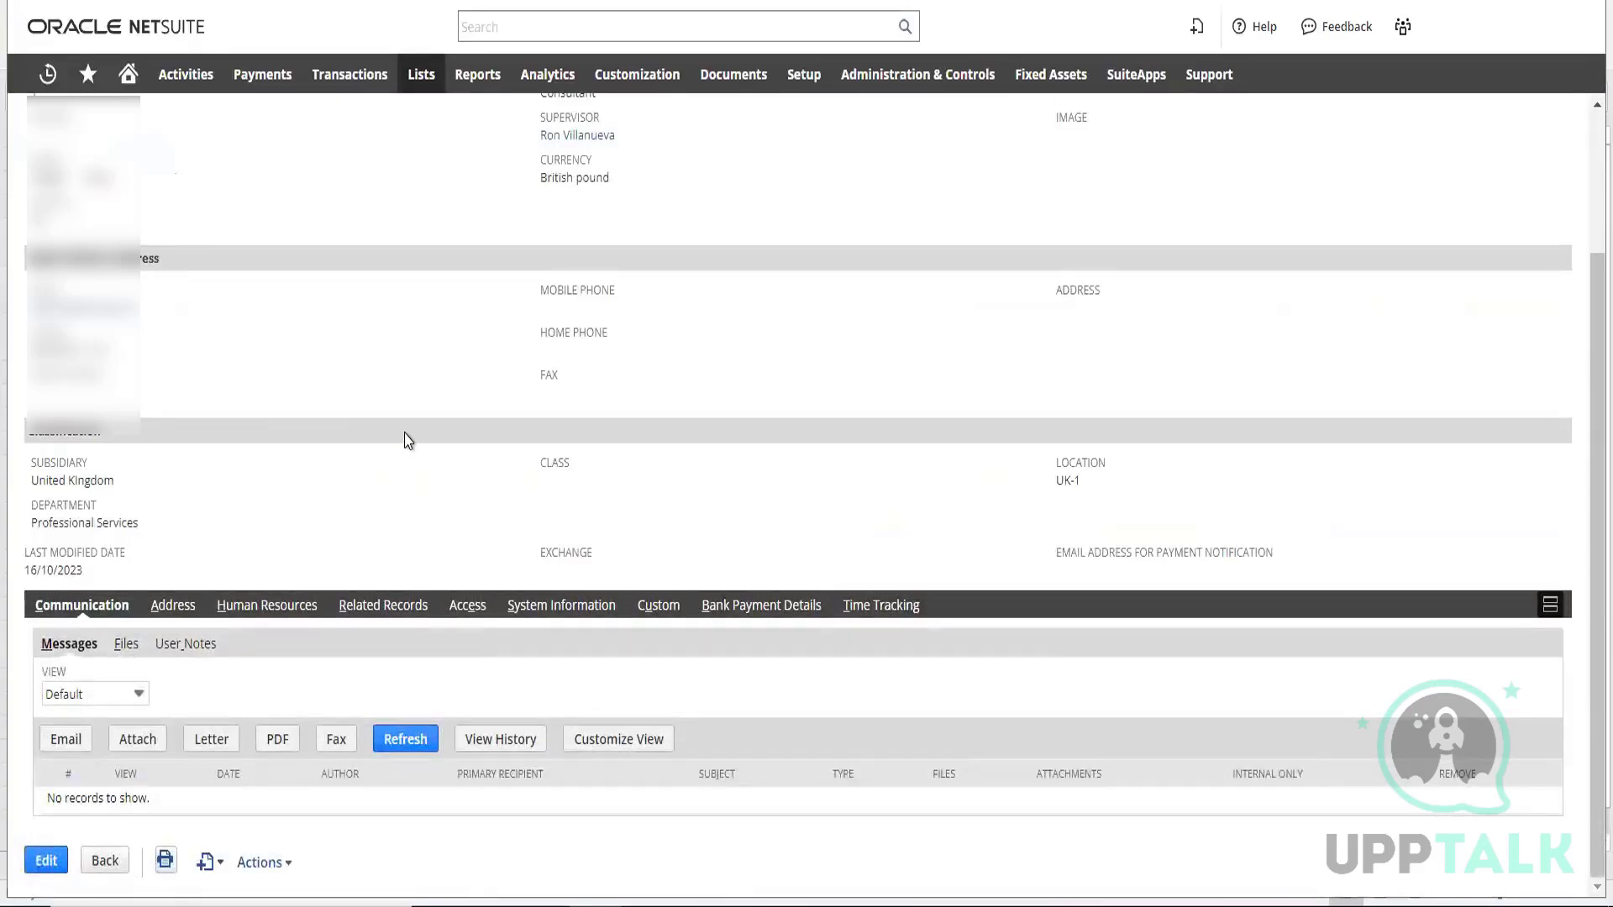
{"action": "scroll", "coordinate": [406, 438], "scroll_direction": "up", "scroll_amount": 2}
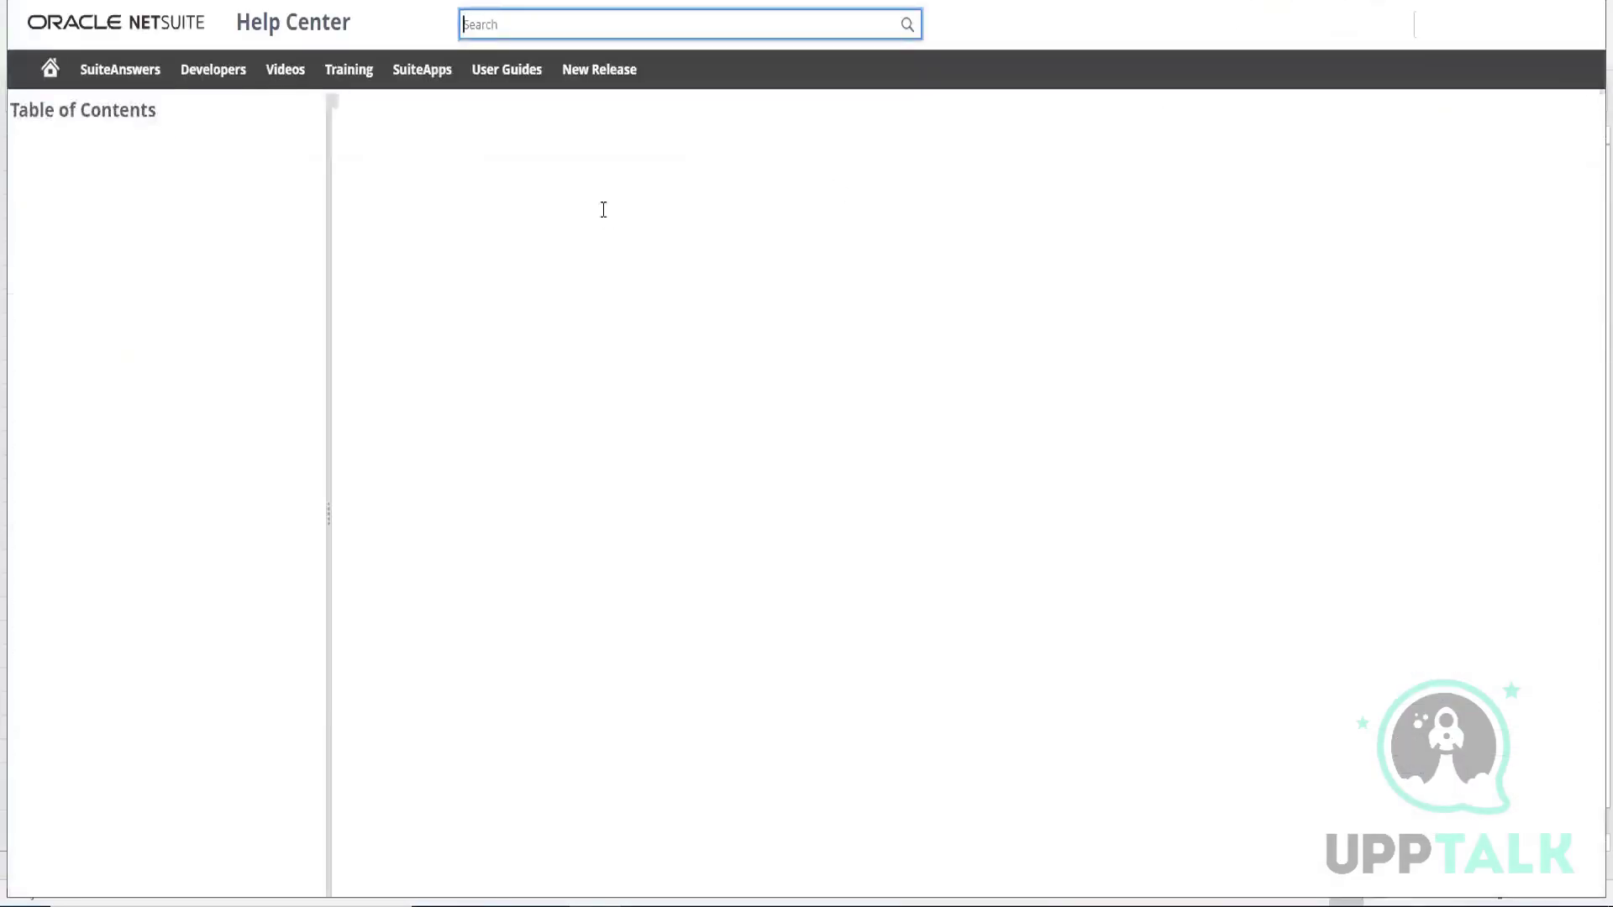
Read the Checking CSV Import Status help topic and look over the CSV Imports entries in the table of contents
{"action": "scroll", "coordinate": [603, 210], "scroll_direction": "down", "scroll_amount": 1}
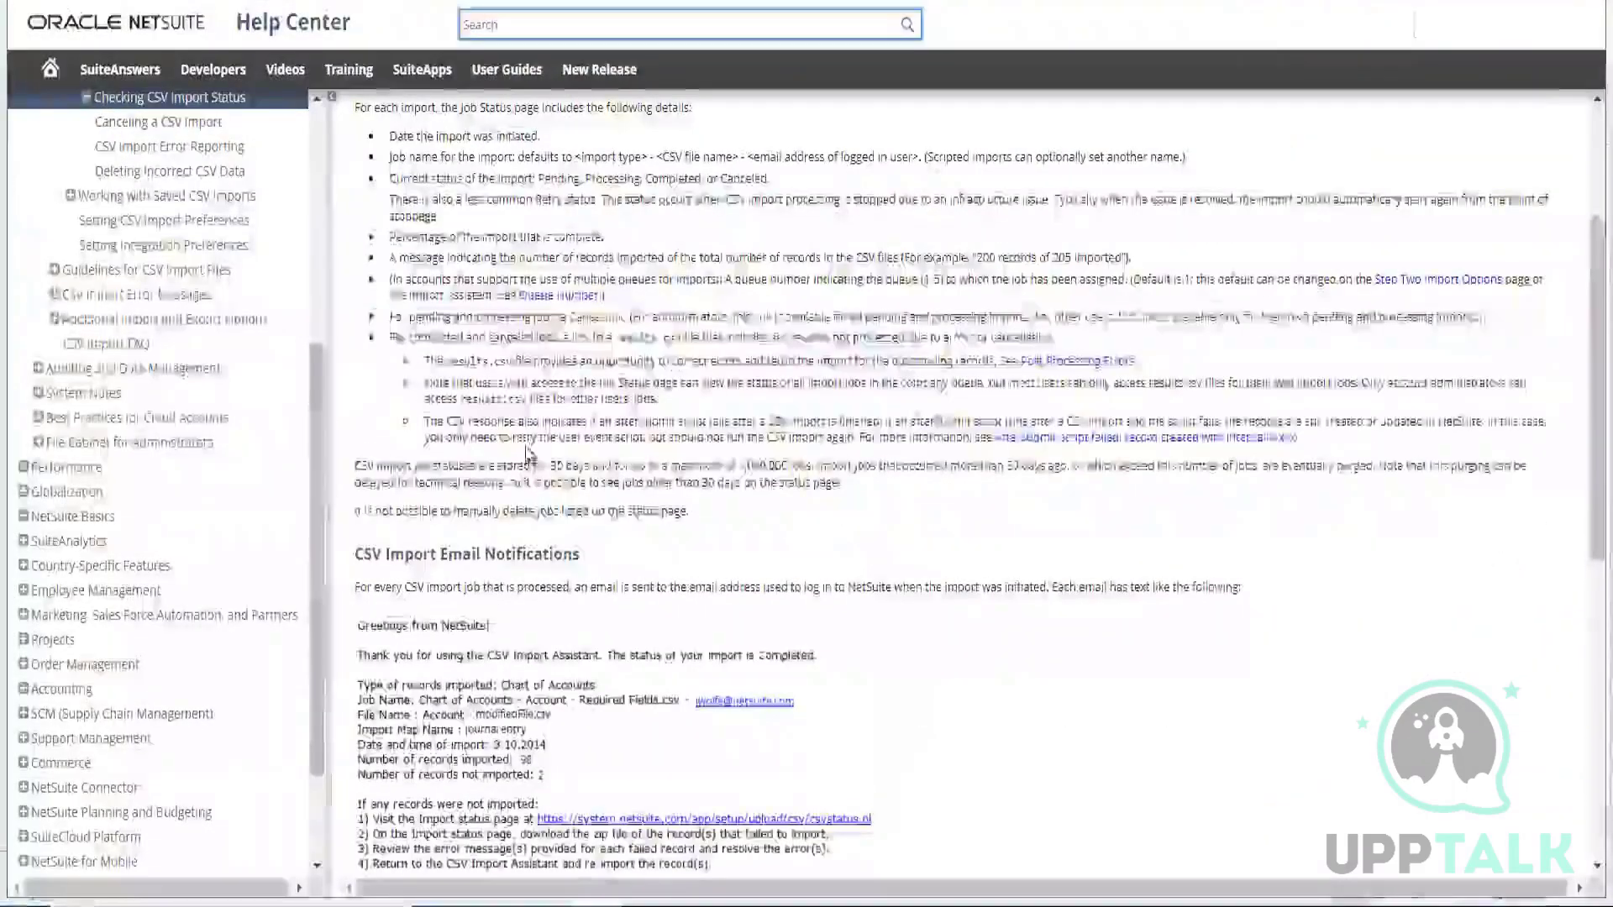
{"action": "scroll", "coordinate": [528, 454], "scroll_direction": "down", "scroll_amount": 7}
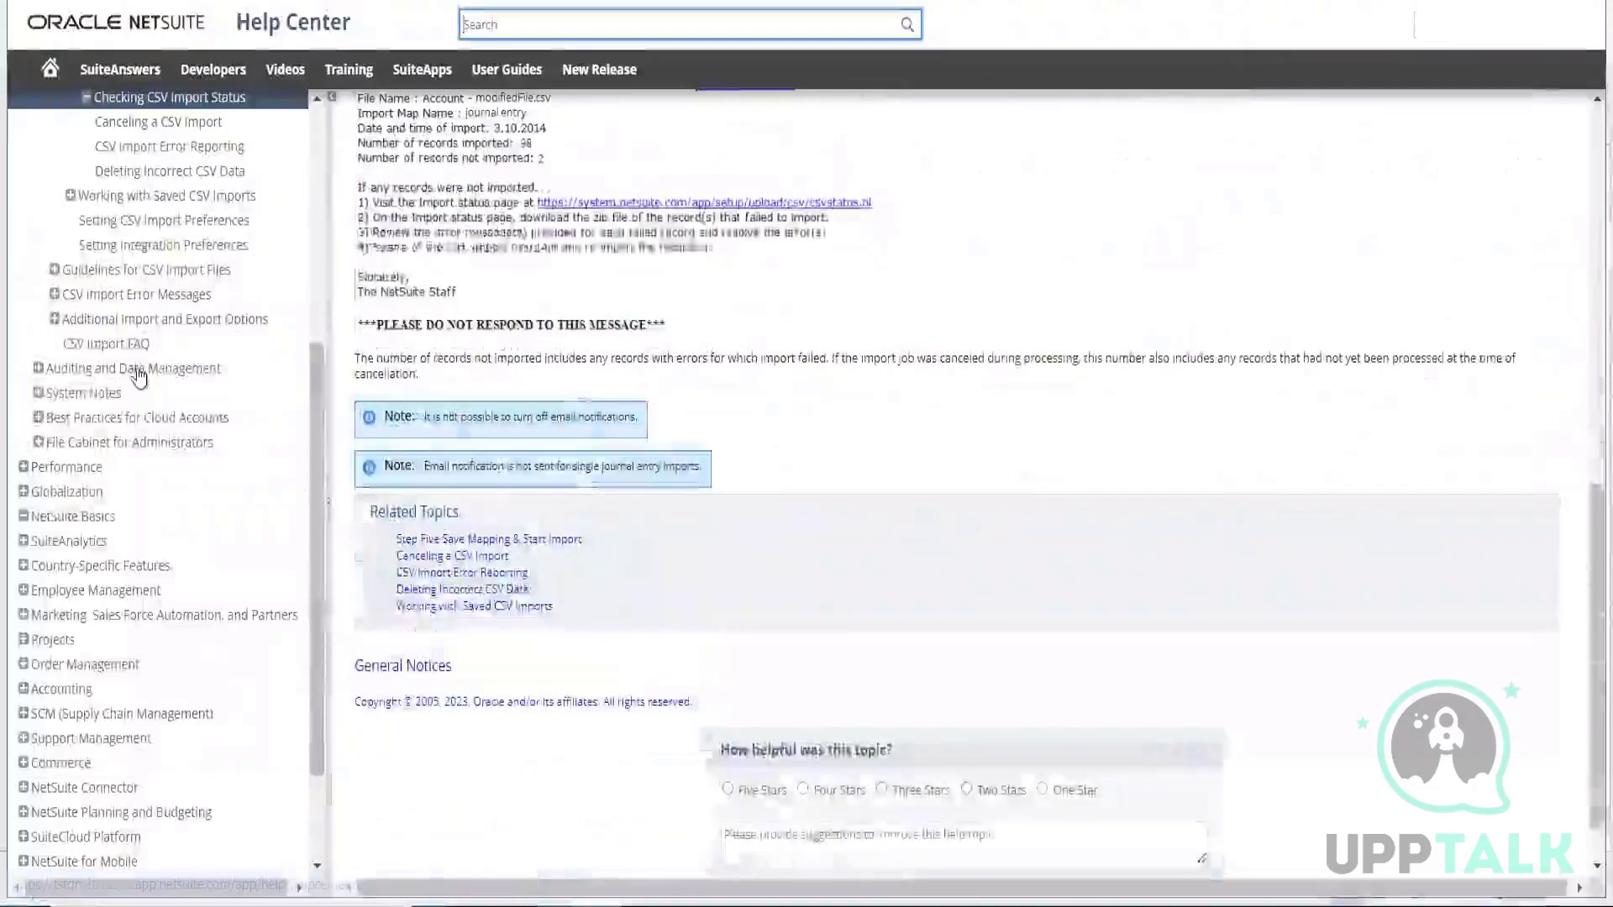
{"action": "scroll", "coordinate": [134, 373], "scroll_direction": "up", "scroll_amount": 5}
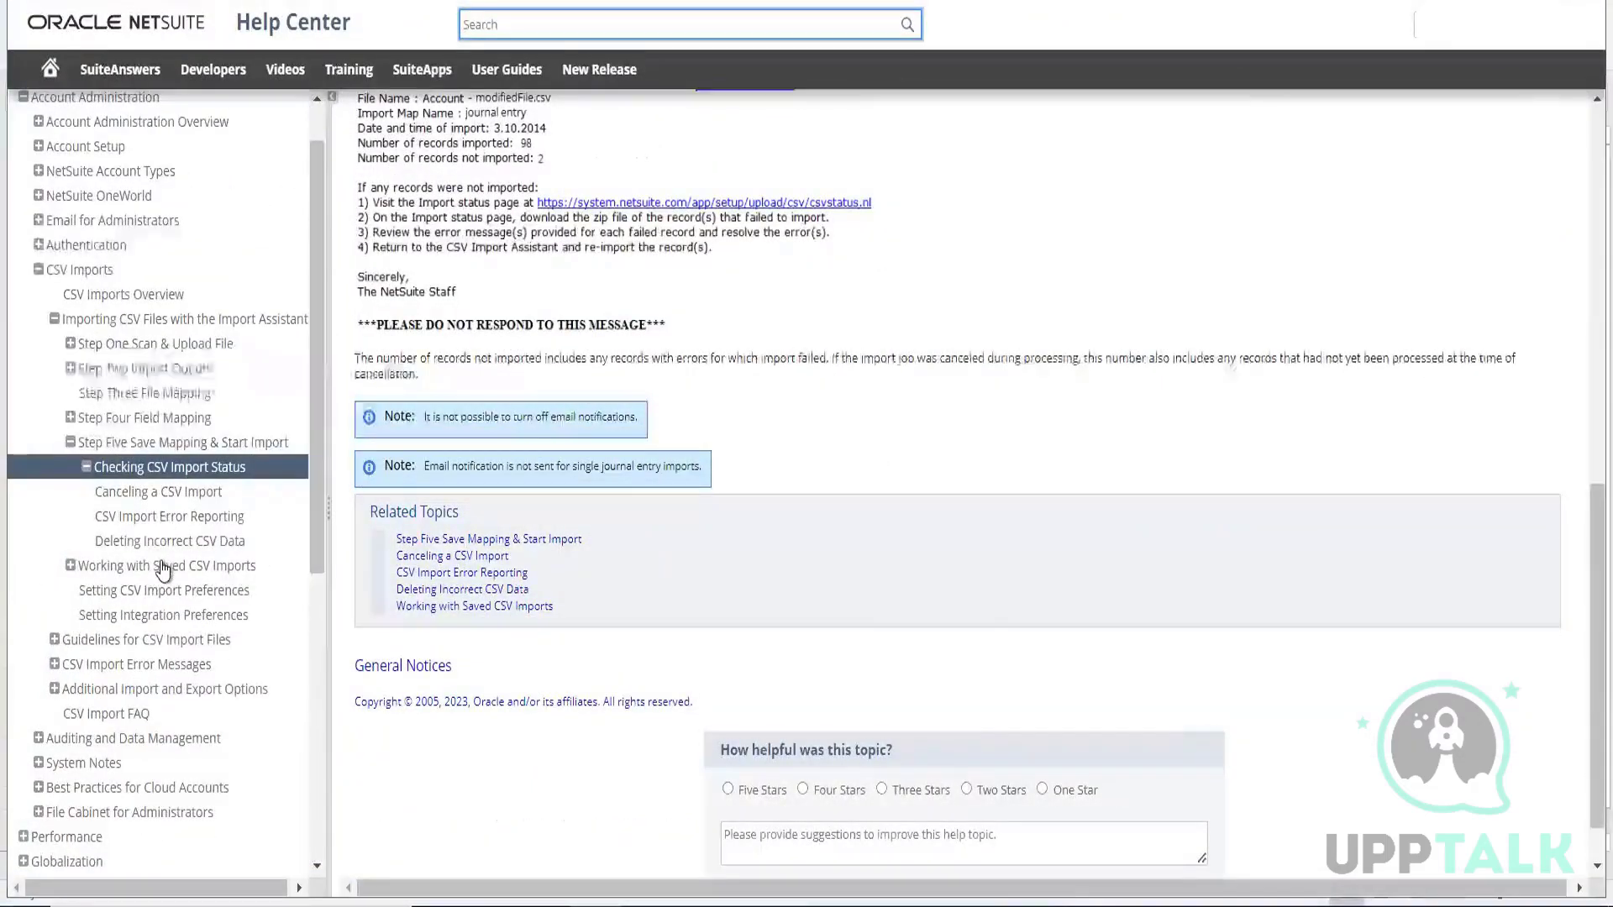
{"action": "scroll", "coordinate": [164, 569], "scroll_direction": "down", "scroll_amount": 2}
{"action": "scroll", "coordinate": [164, 570], "scroll_direction": "up", "scroll_amount": 3}
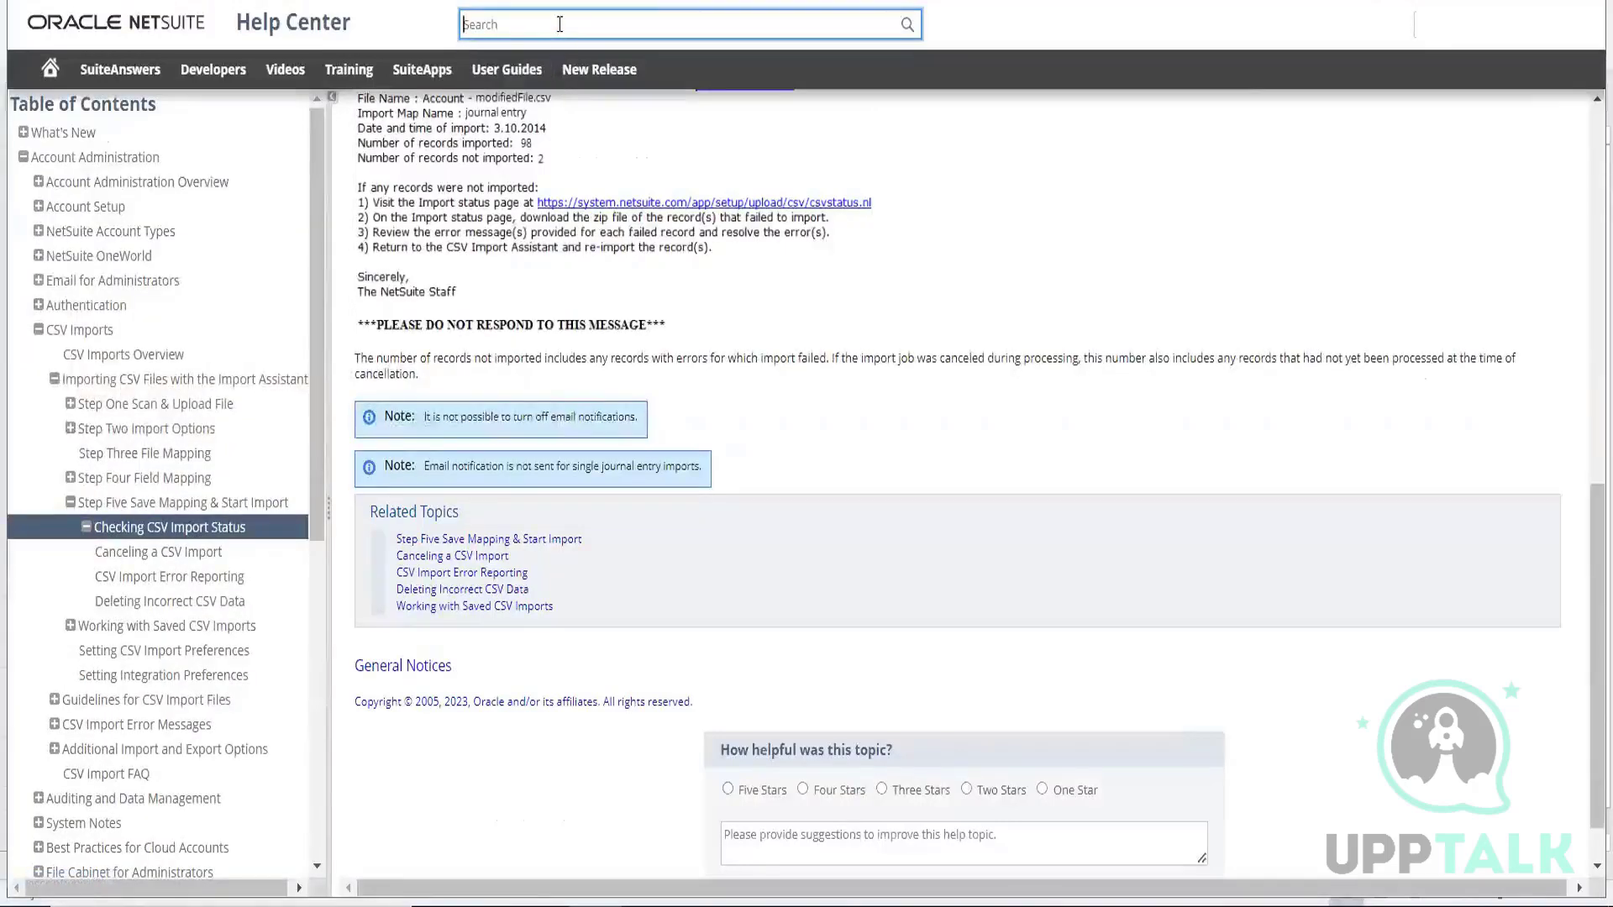
Search the Help Center for "sales order csv" and open the Sales Order Import topic
{"action": "type", "text": "sales"}
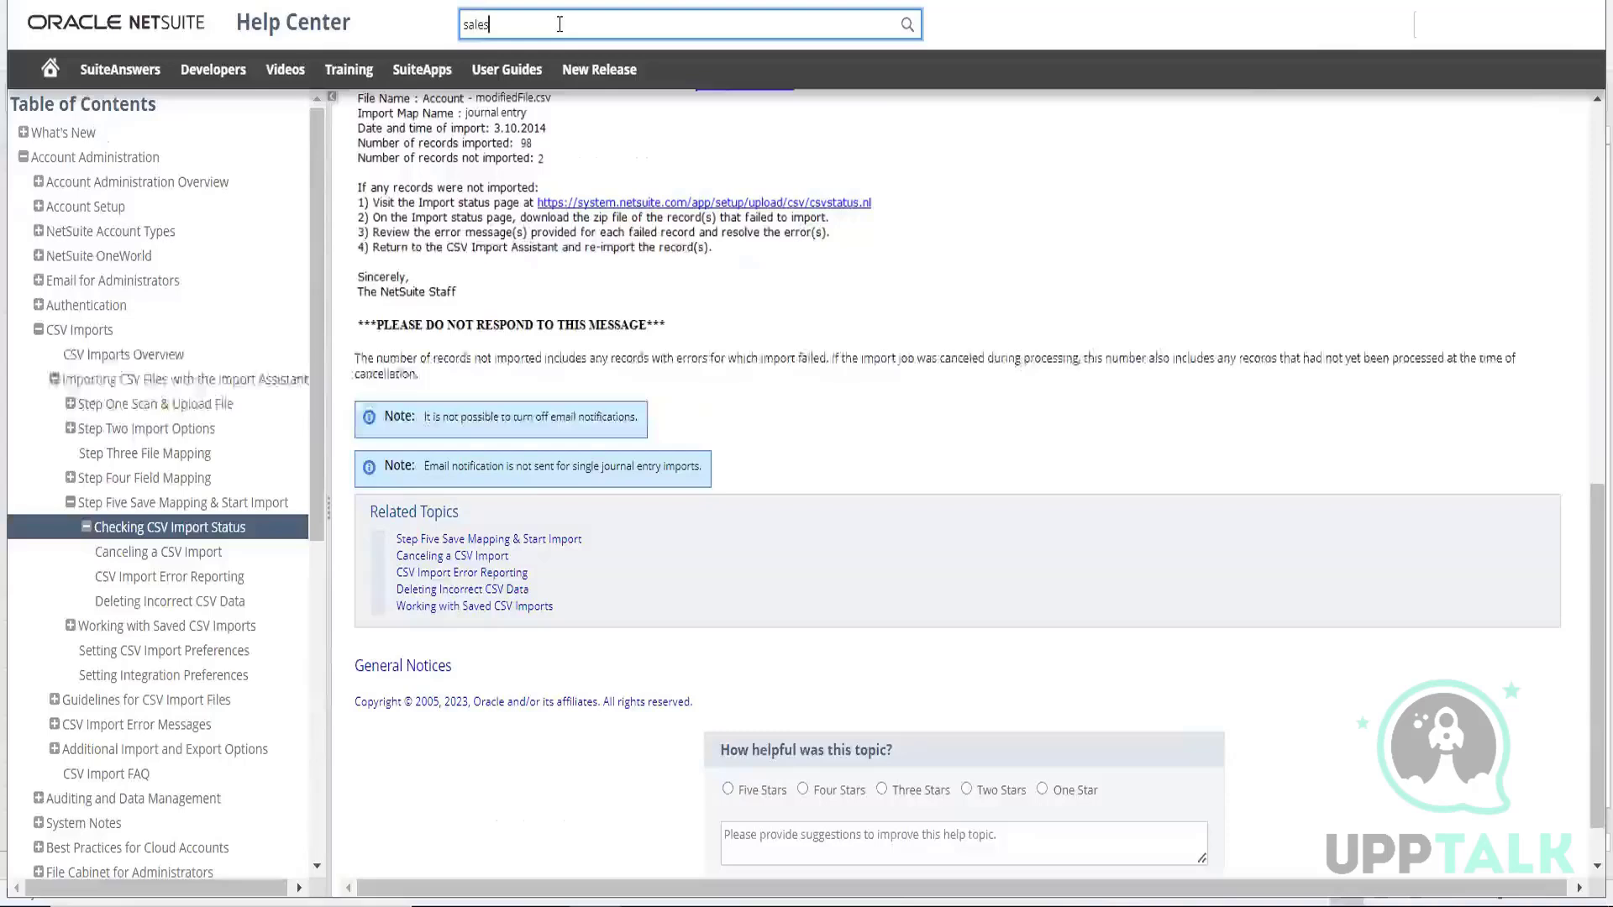
{"action": "type", "text": " order csv"}
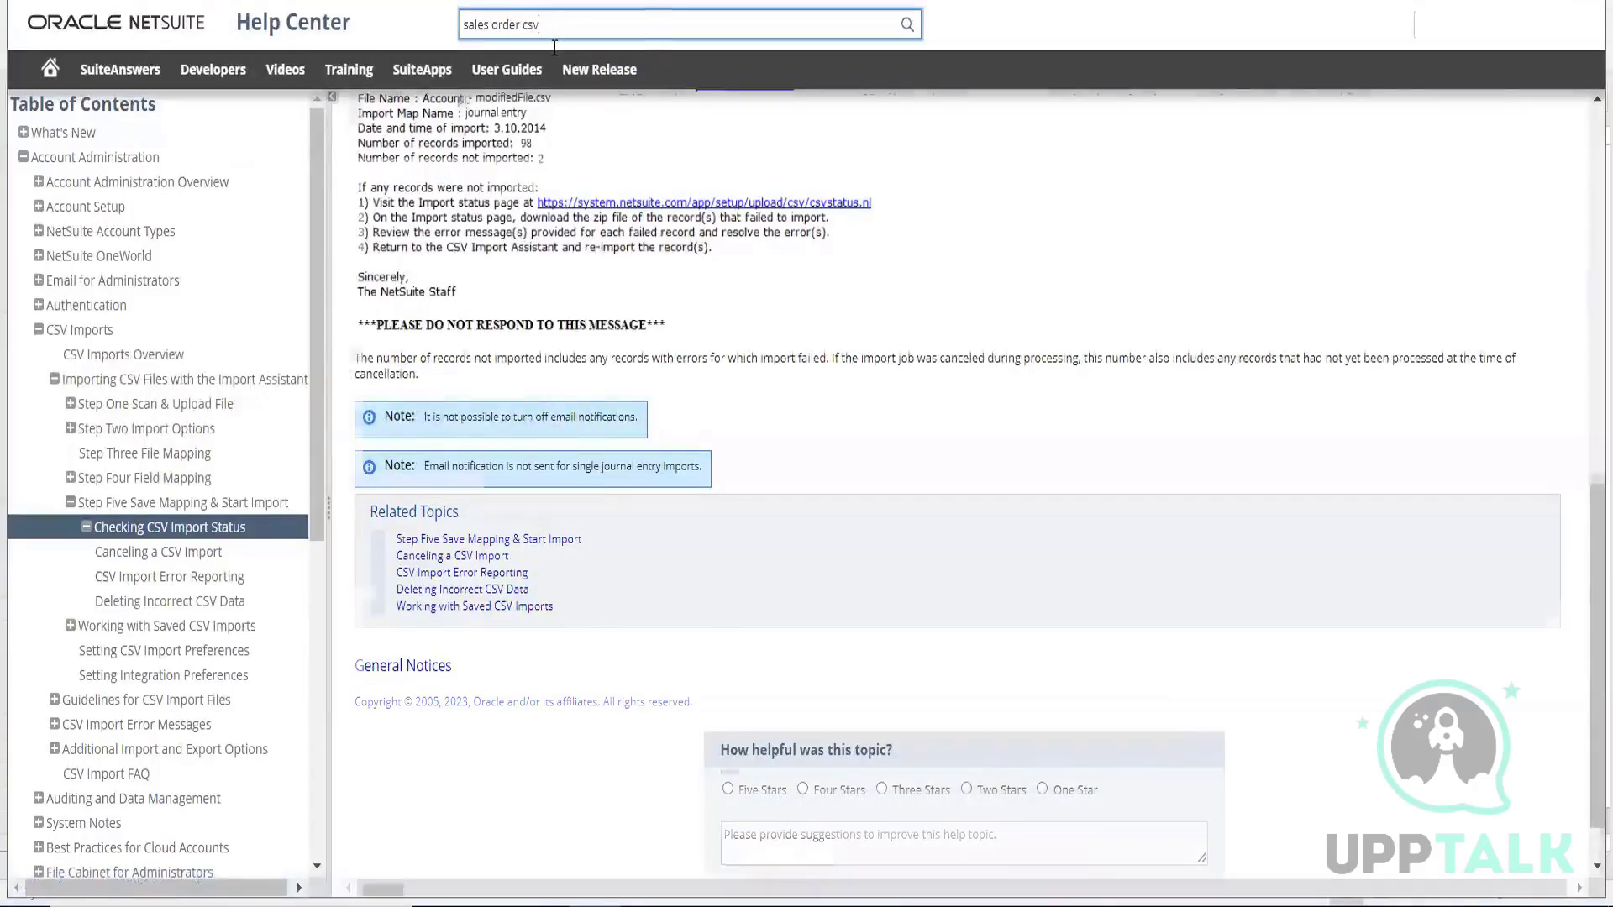
{"action": "key", "text": "Return"}
{"action": "scroll", "coordinate": [517, 248], "scroll_direction": "up", "scroll_amount": 7}
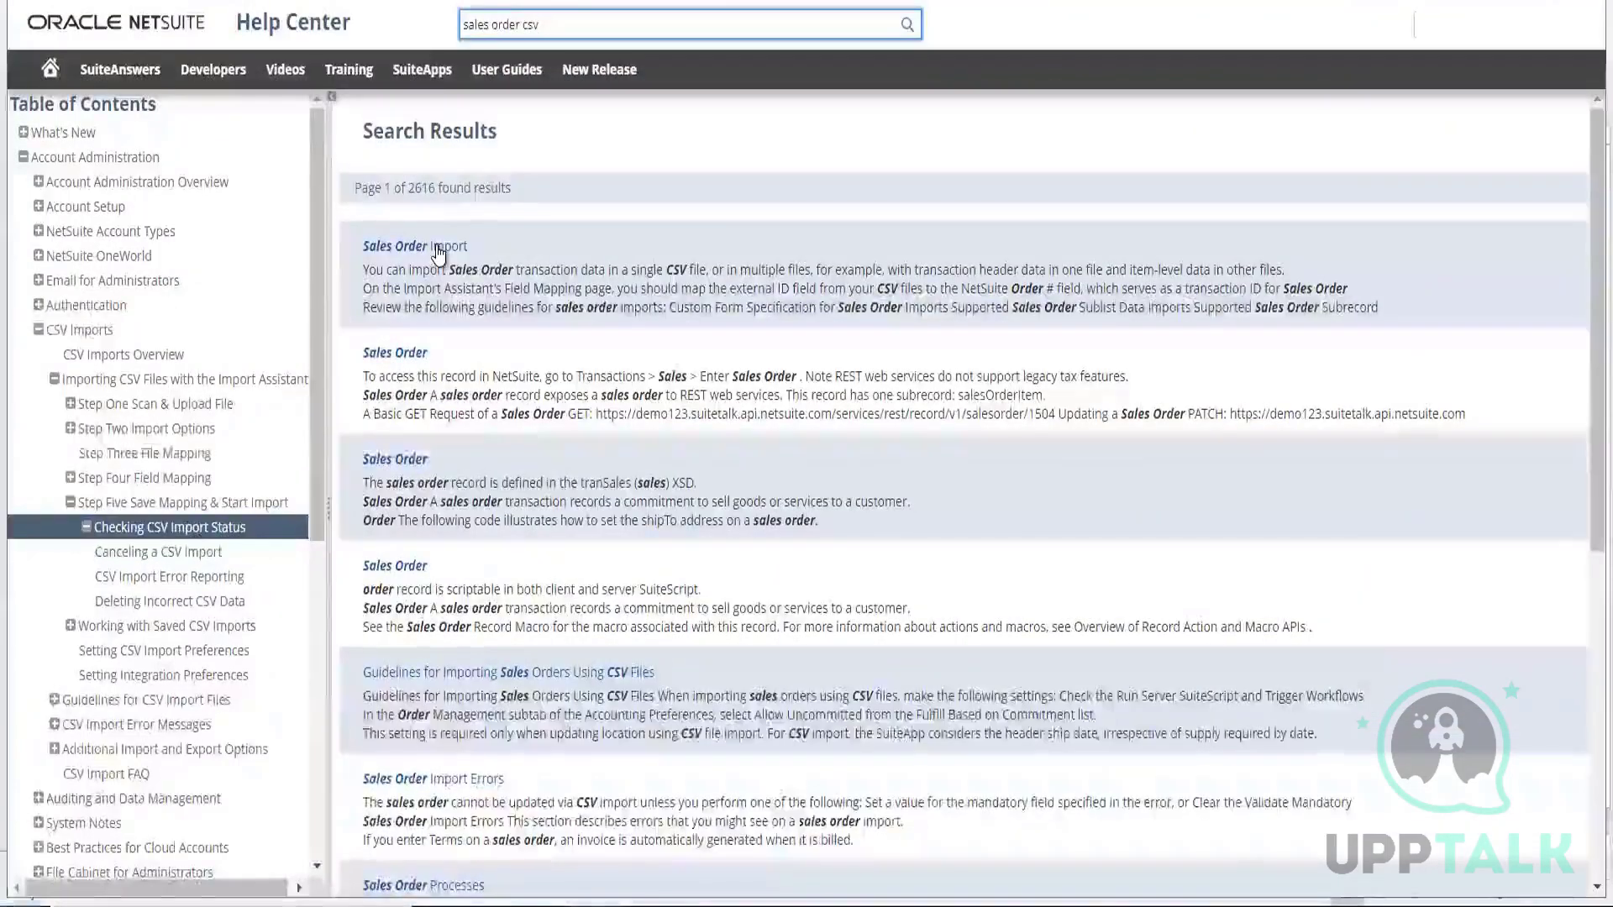
{"action": "left_click", "coordinate": [439, 248]}
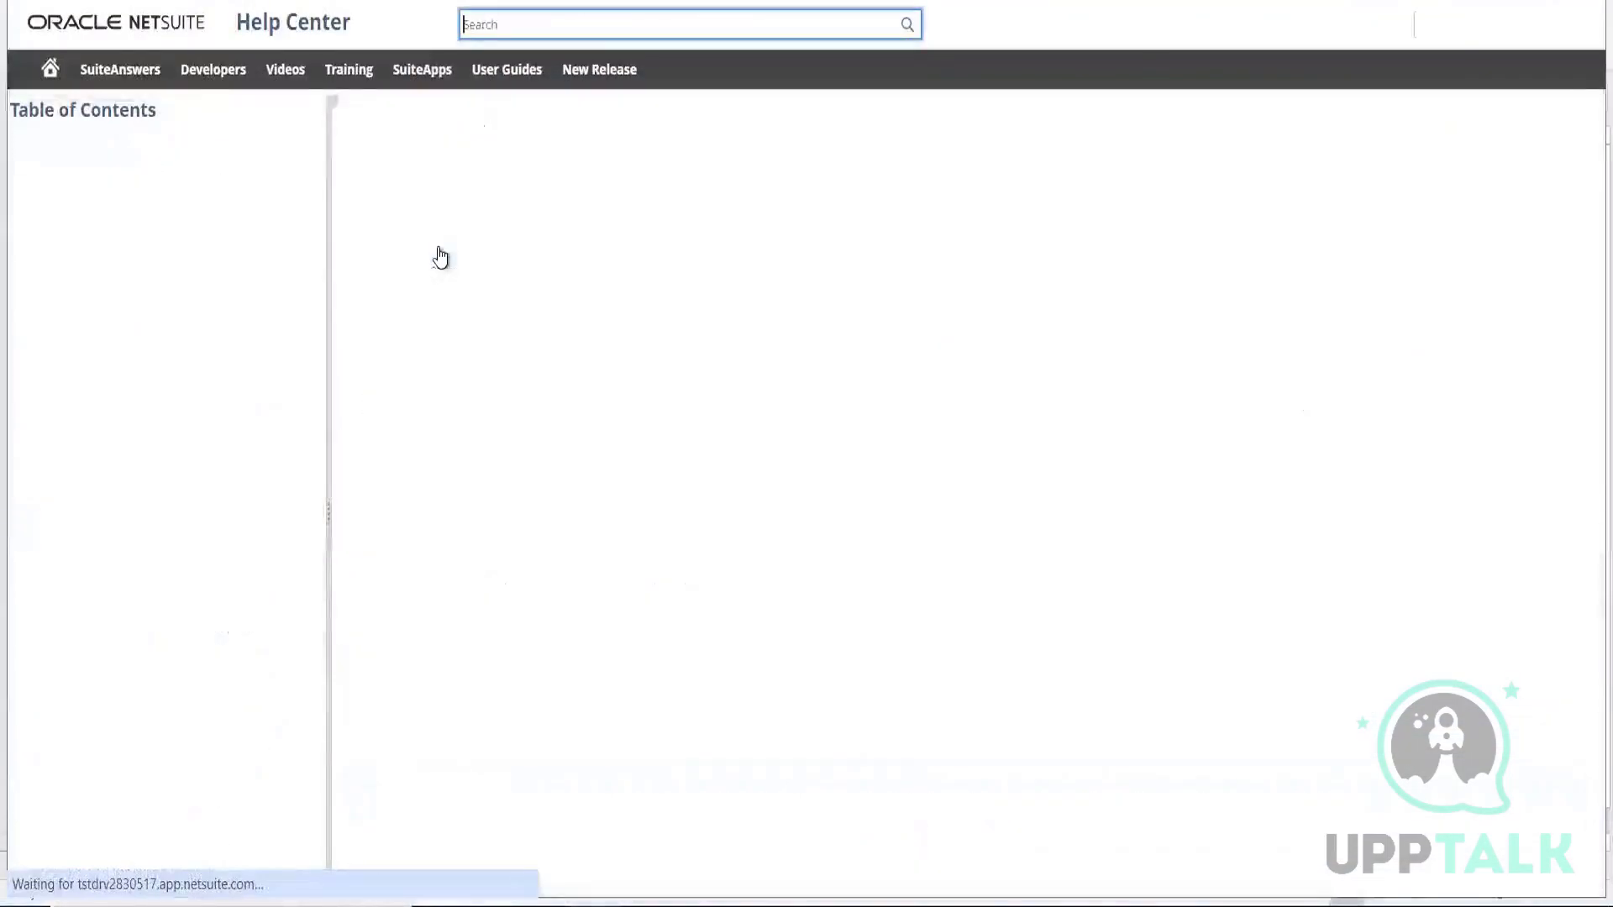
Review the Sales Order Import guidelines and open the Sales Order Import Multi-File Example
{"action": "scroll", "coordinate": [614, 328], "scroll_direction": "down", "scroll_amount": 2}
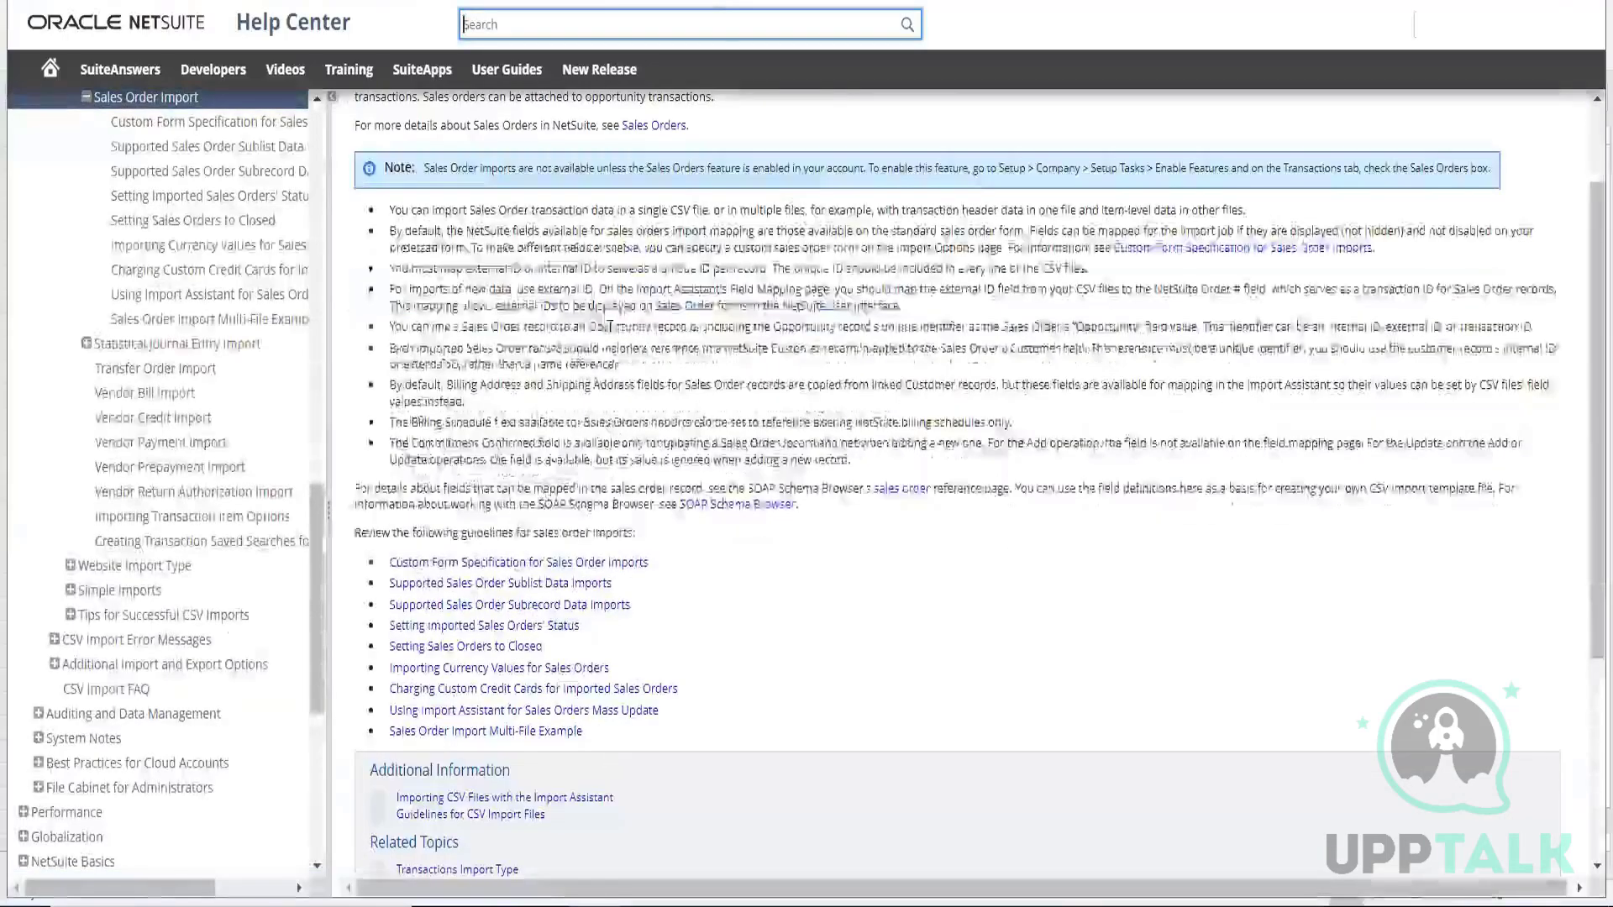
{"action": "scroll", "coordinate": [670, 341], "scroll_direction": "down", "scroll_amount": 3}
{"action": "scroll", "coordinate": [638, 341], "scroll_direction": "up", "scroll_amount": 2}
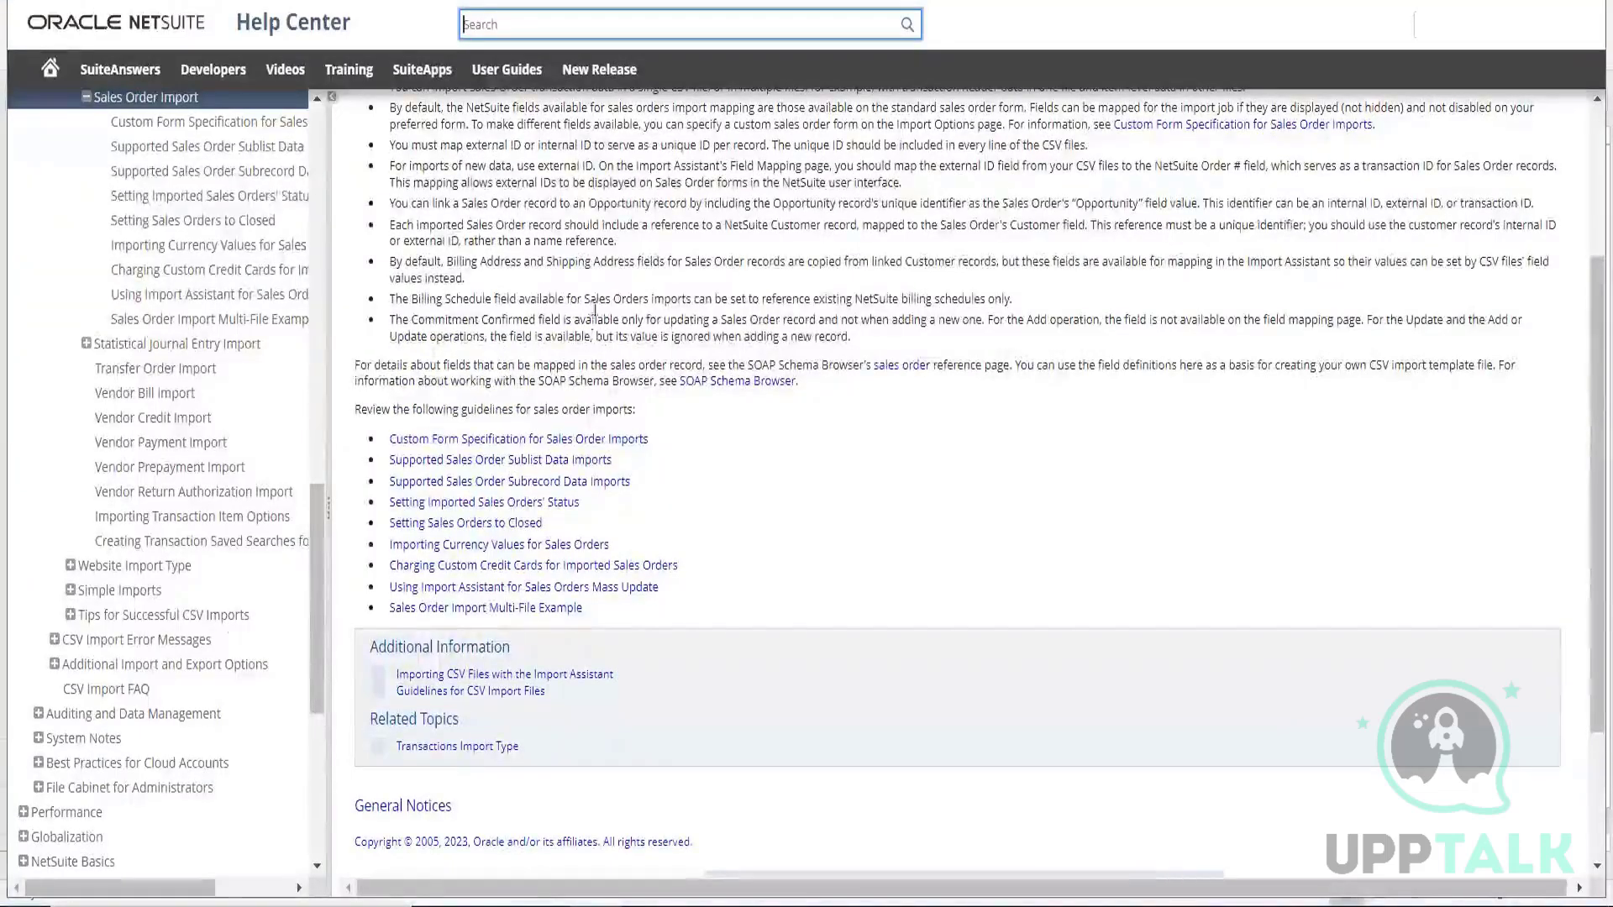
{"action": "scroll", "coordinate": [597, 316], "scroll_direction": "up", "scroll_amount": 2}
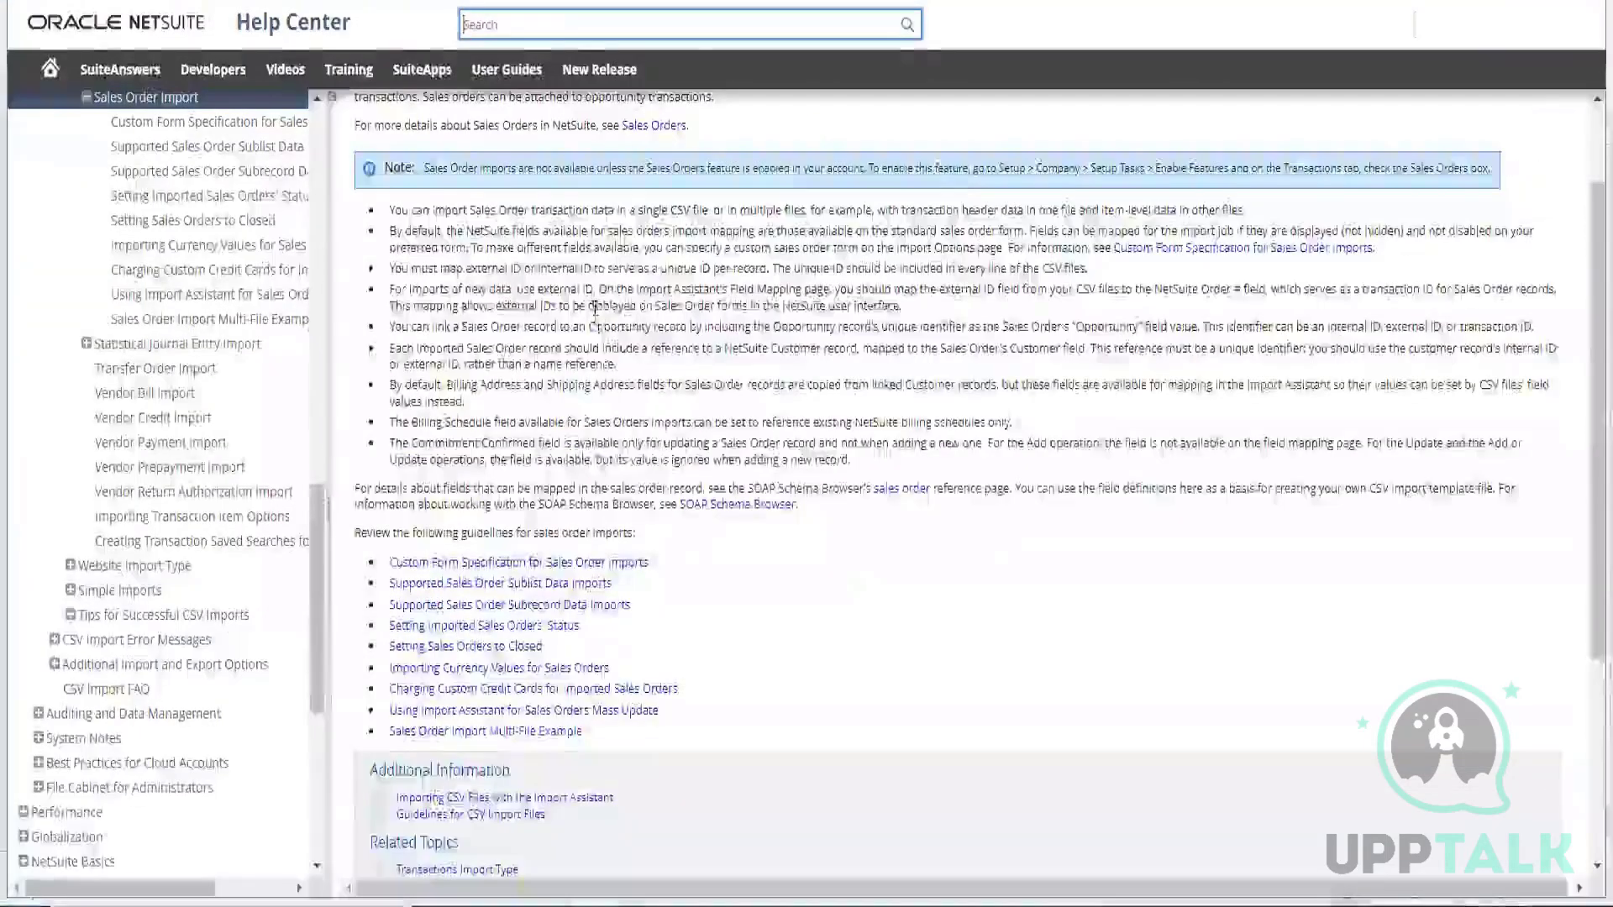
{"action": "scroll", "coordinate": [595, 309], "scroll_direction": "up", "scroll_amount": 2}
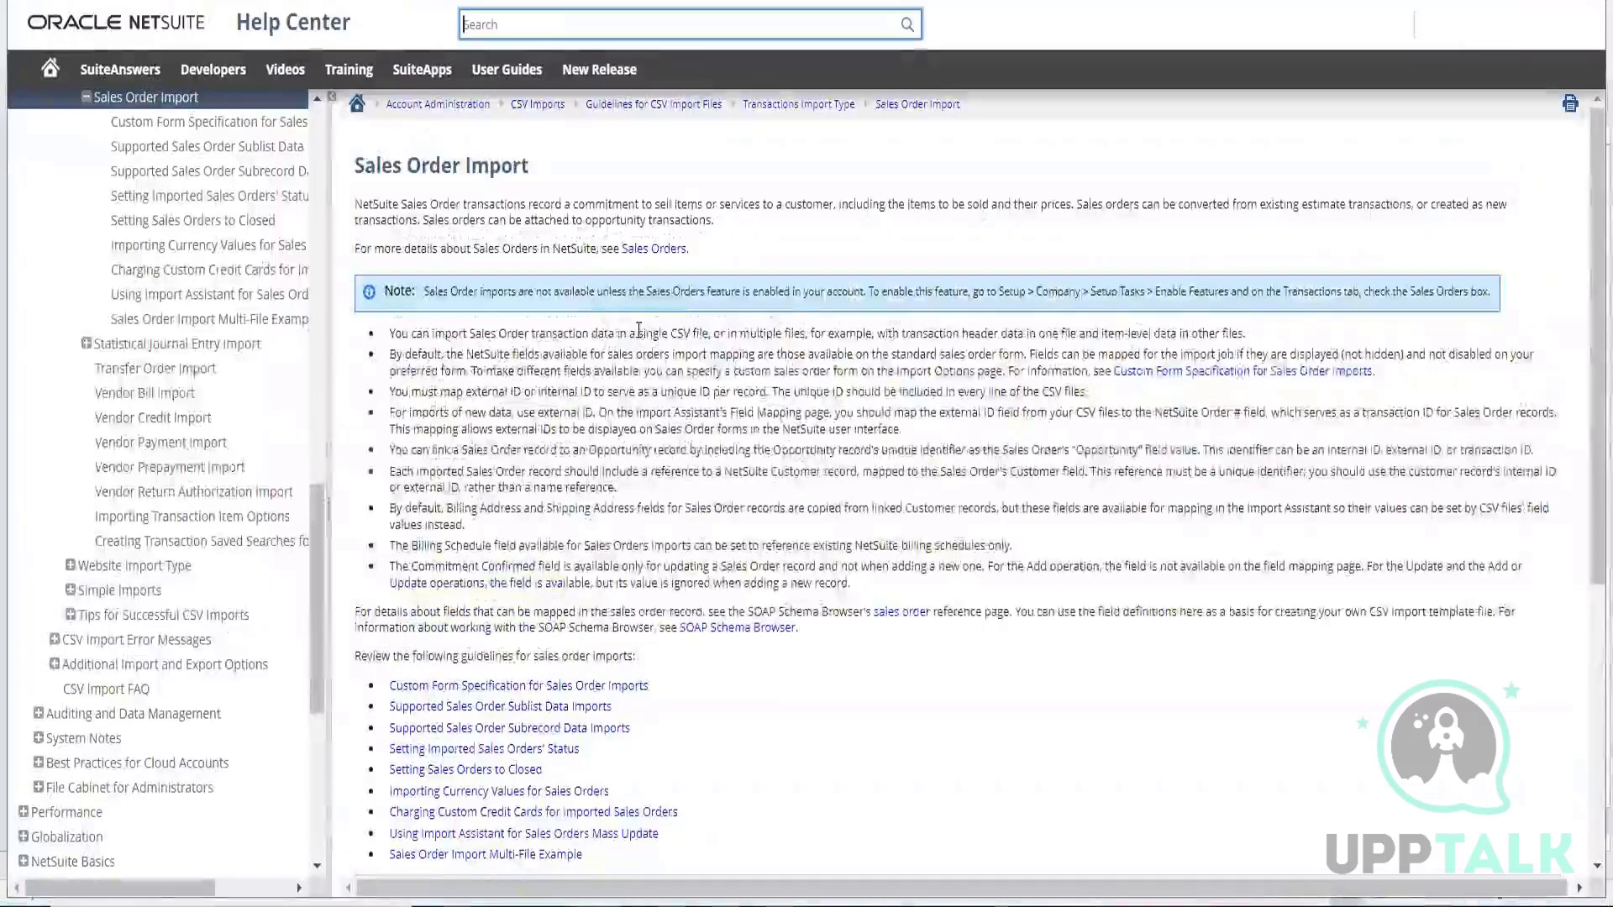
{"action": "scroll", "coordinate": [588, 462], "scroll_direction": "down", "scroll_amount": 4}
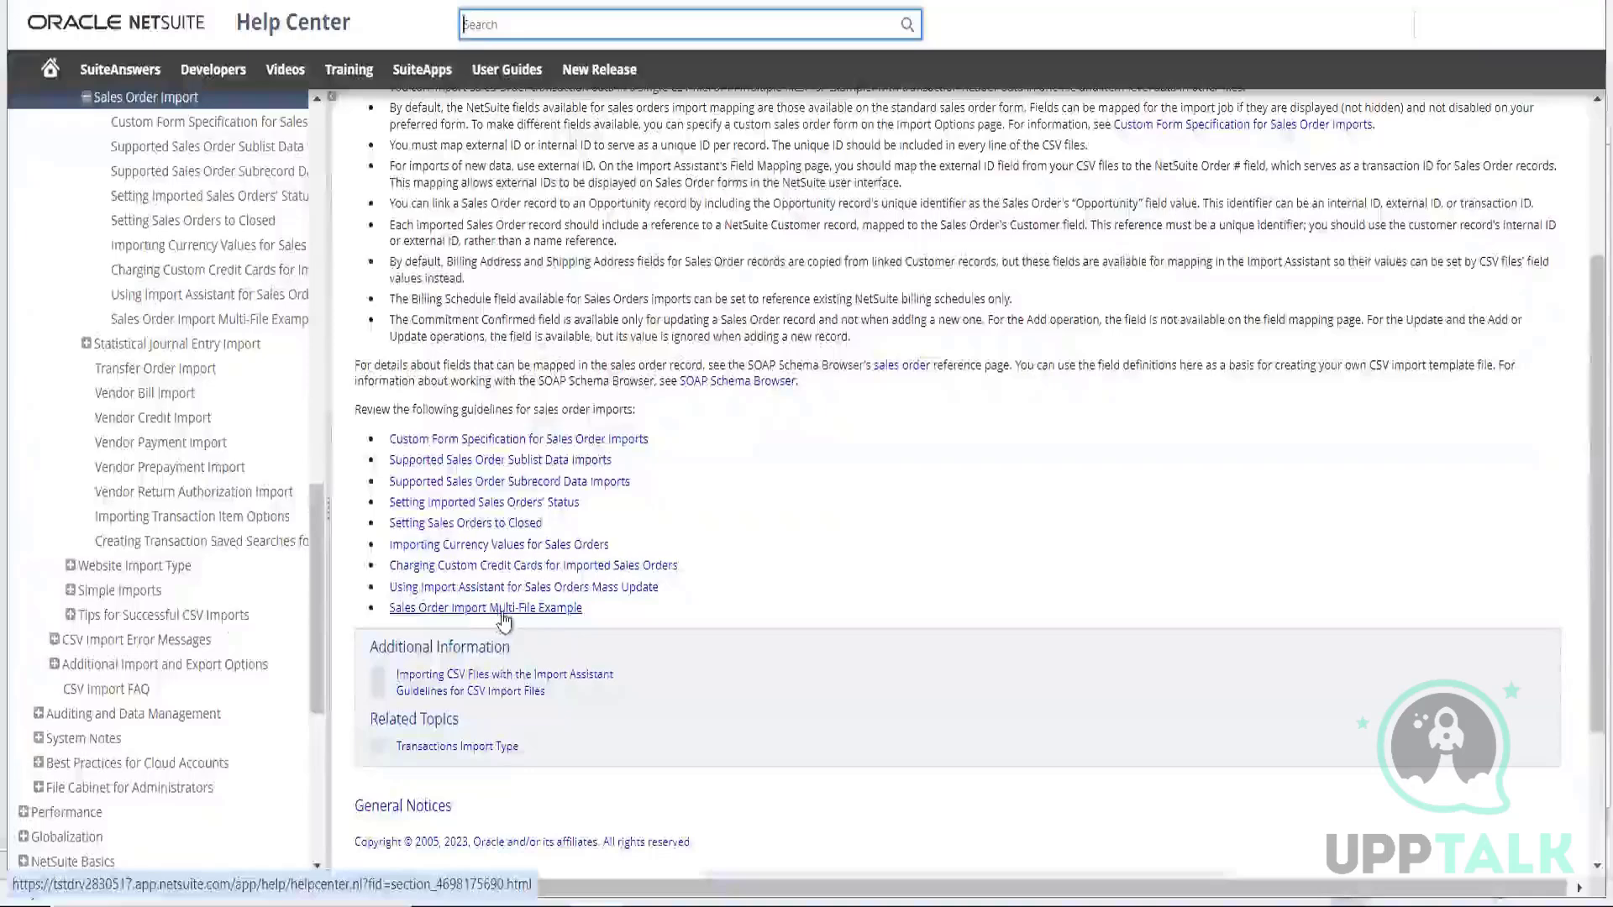
{"action": "left_click", "coordinate": [506, 613]}
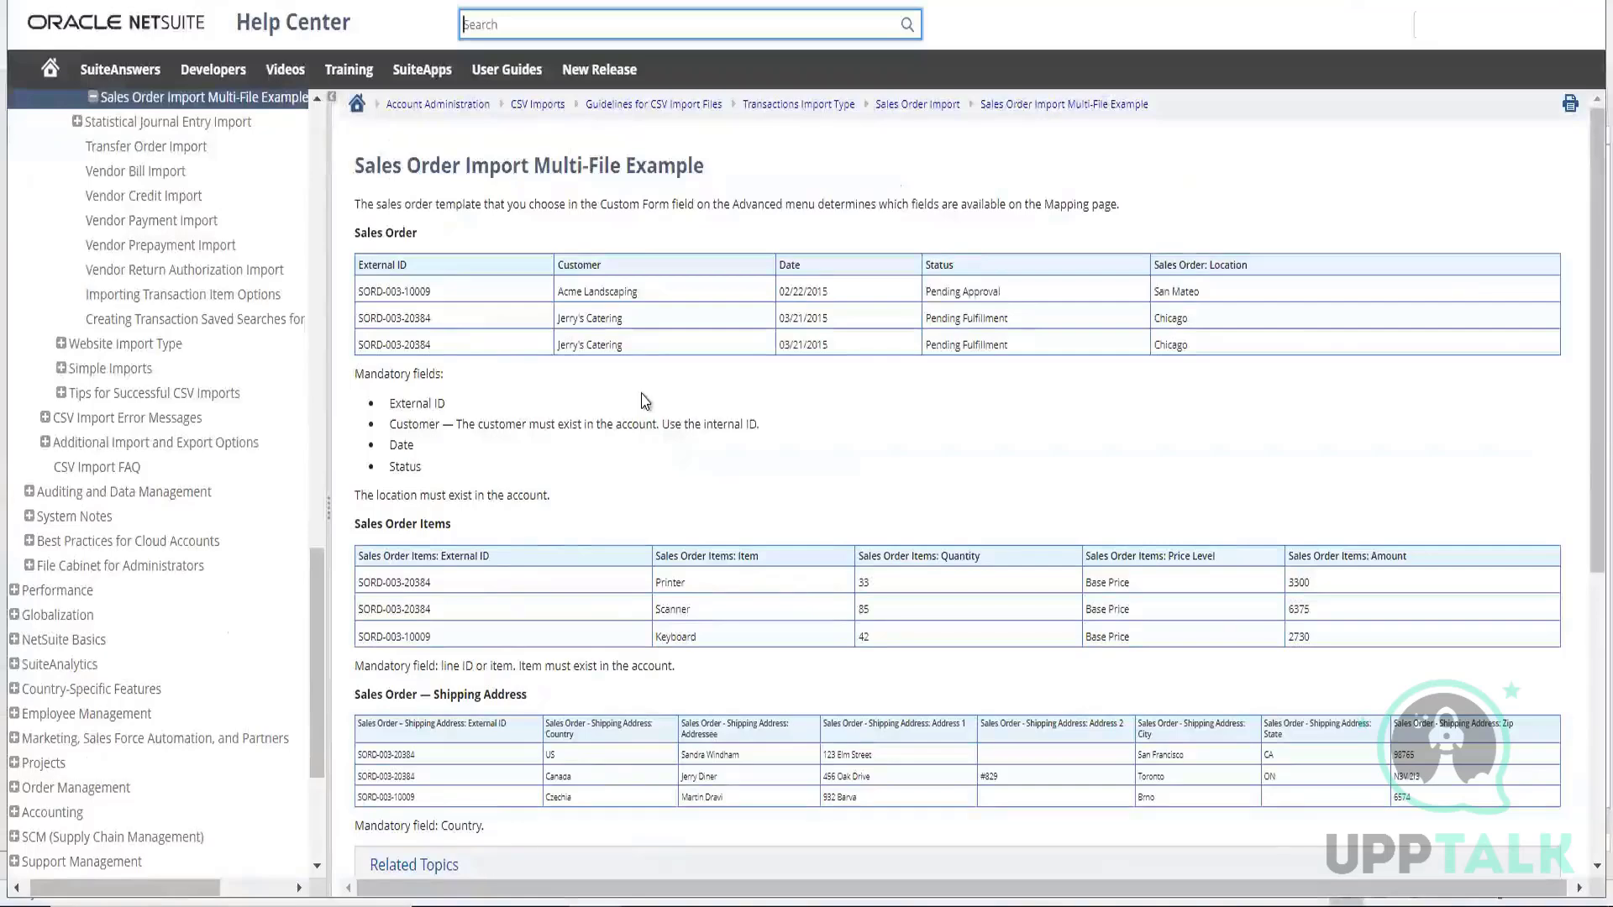
Highlight the Sales Order example table's column headings in turn, from External ID through Customer, Date and Status to Sales Order: Location
{"action": "scroll", "coordinate": [731, 433], "scroll_direction": "down", "scroll_amount": 5}
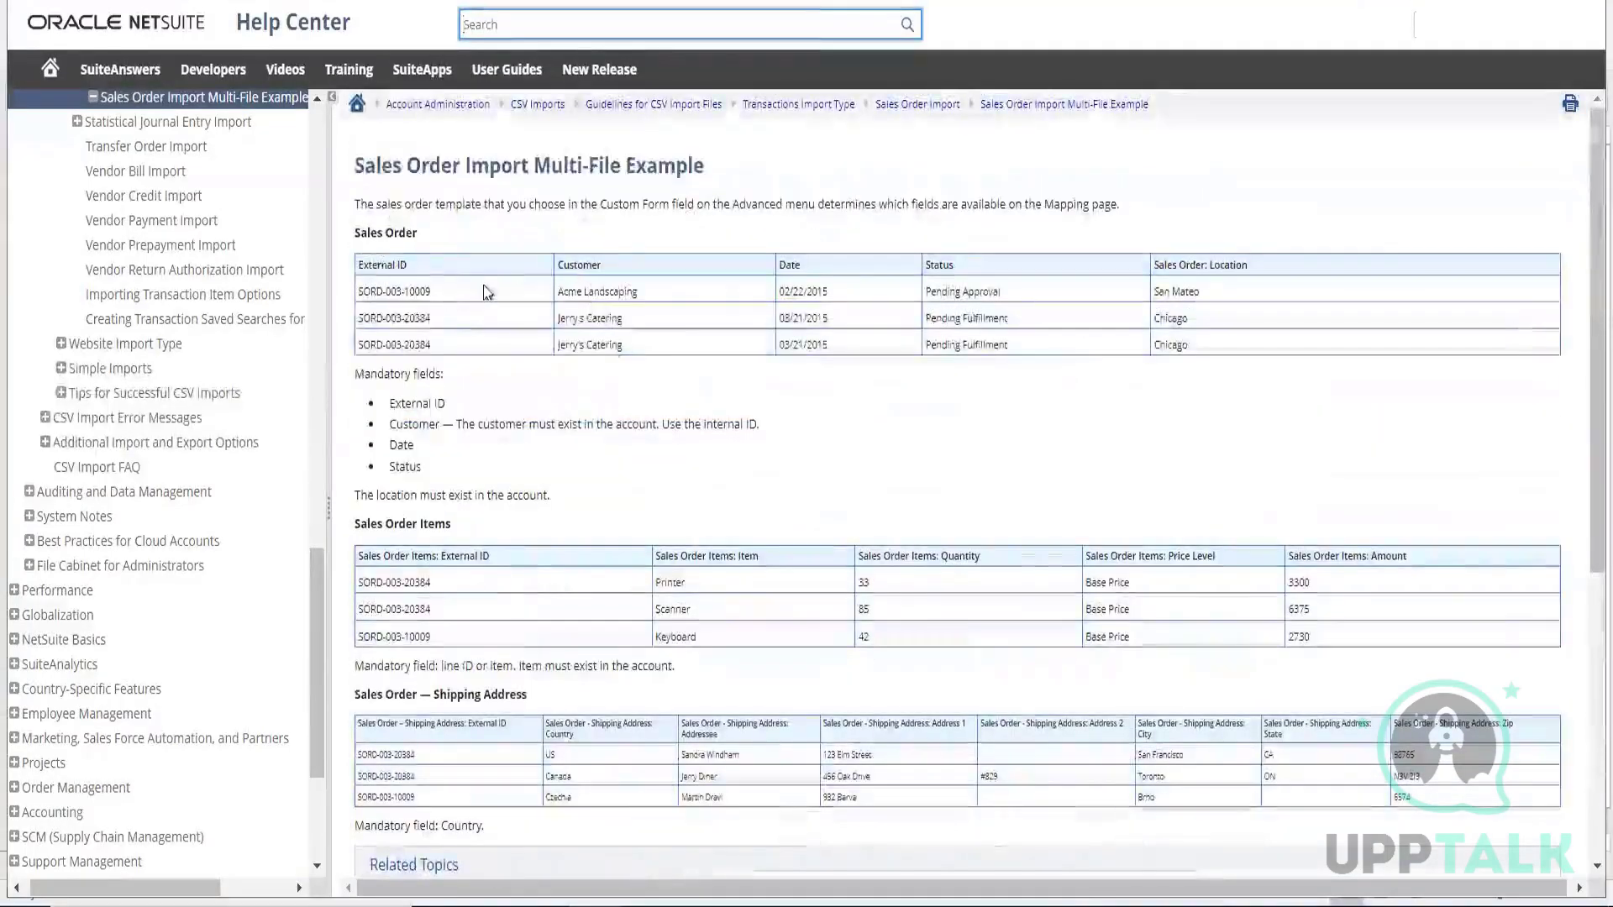
{"action": "double_click", "coordinate": [378, 264]}
{"action": "double_click", "coordinate": [579, 266]}
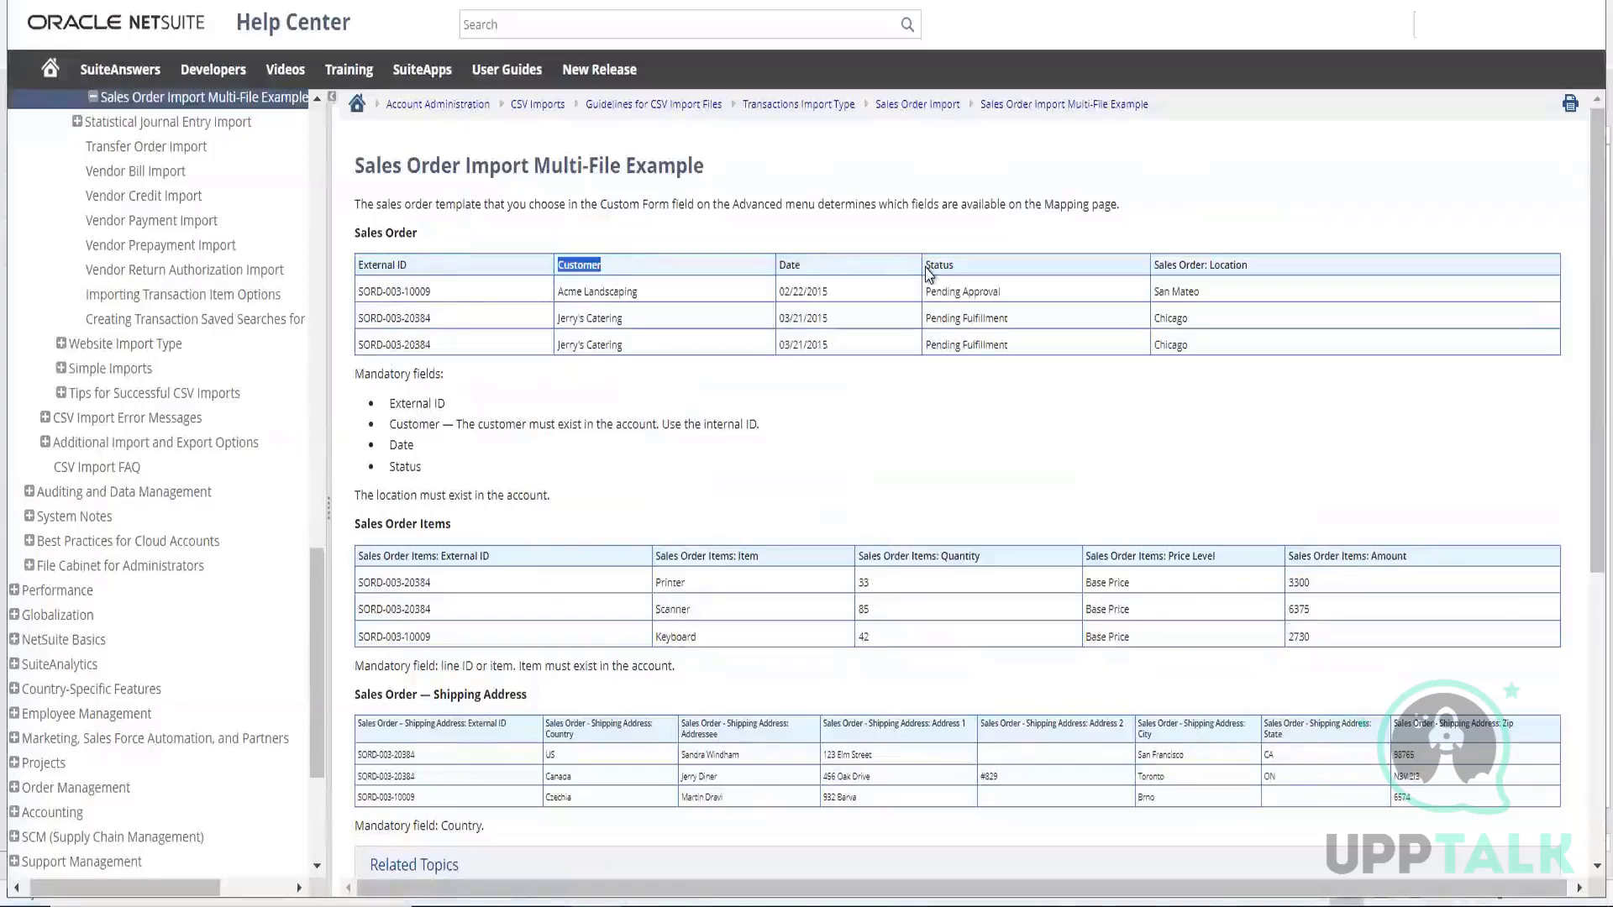
{"action": "double_click", "coordinate": [790, 266]}
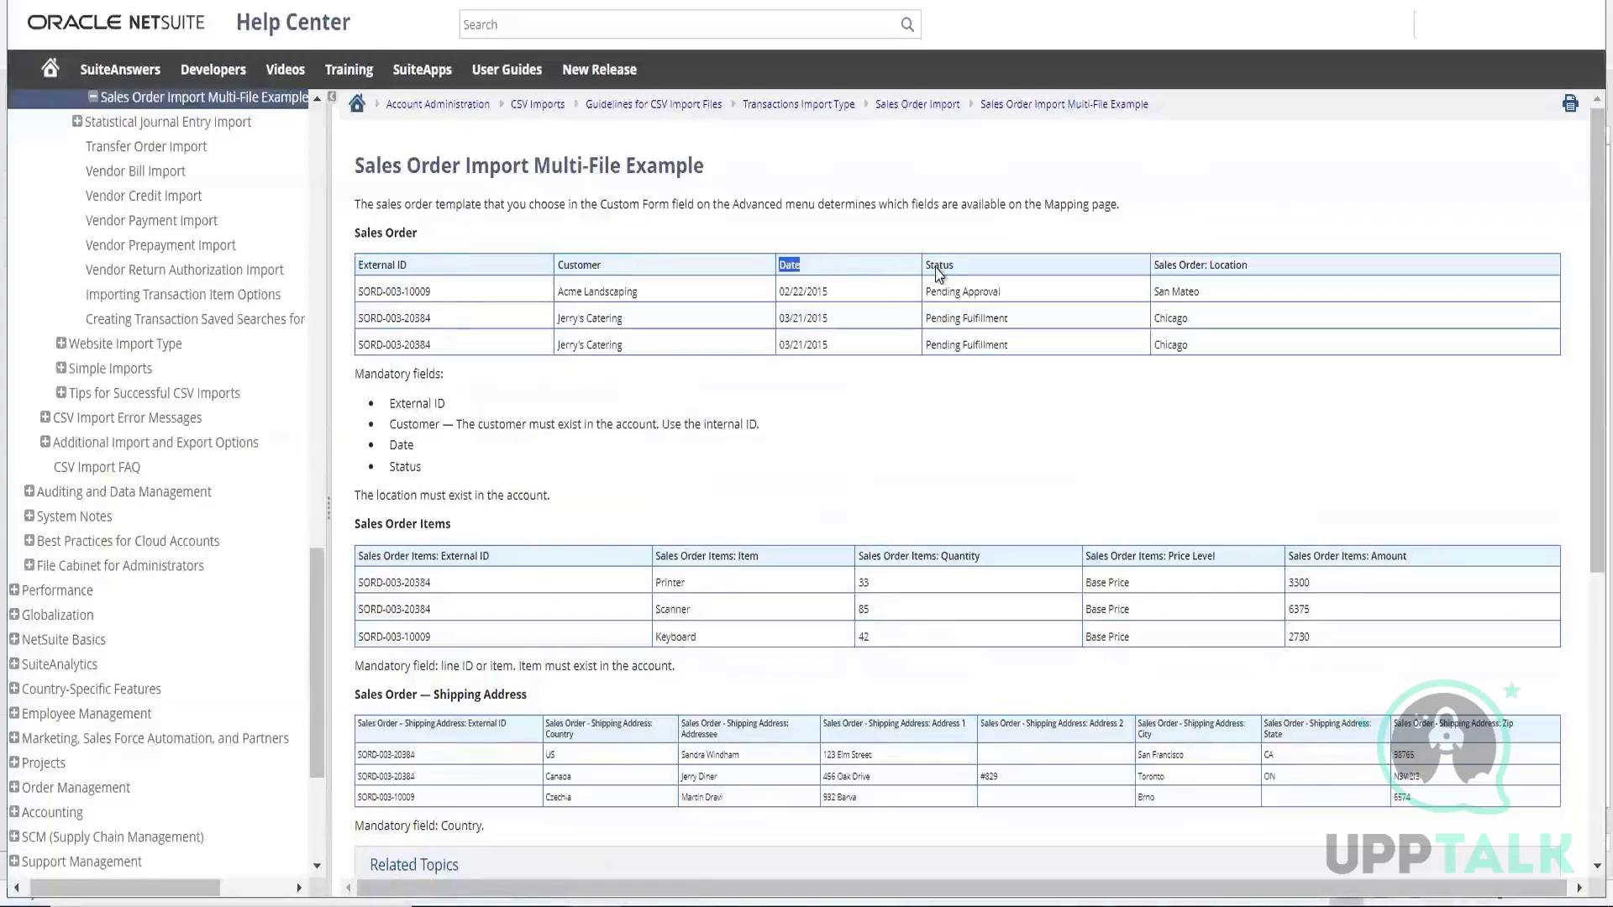
{"action": "triple_click", "coordinate": [1203, 267]}
Examine the mandatory fields and the Sales Order Items and Shipping Address example tables, and check the neighbouring import topics in the contents
{"action": "scroll", "coordinate": [610, 469], "scroll_direction": "down", "scroll_amount": 3}
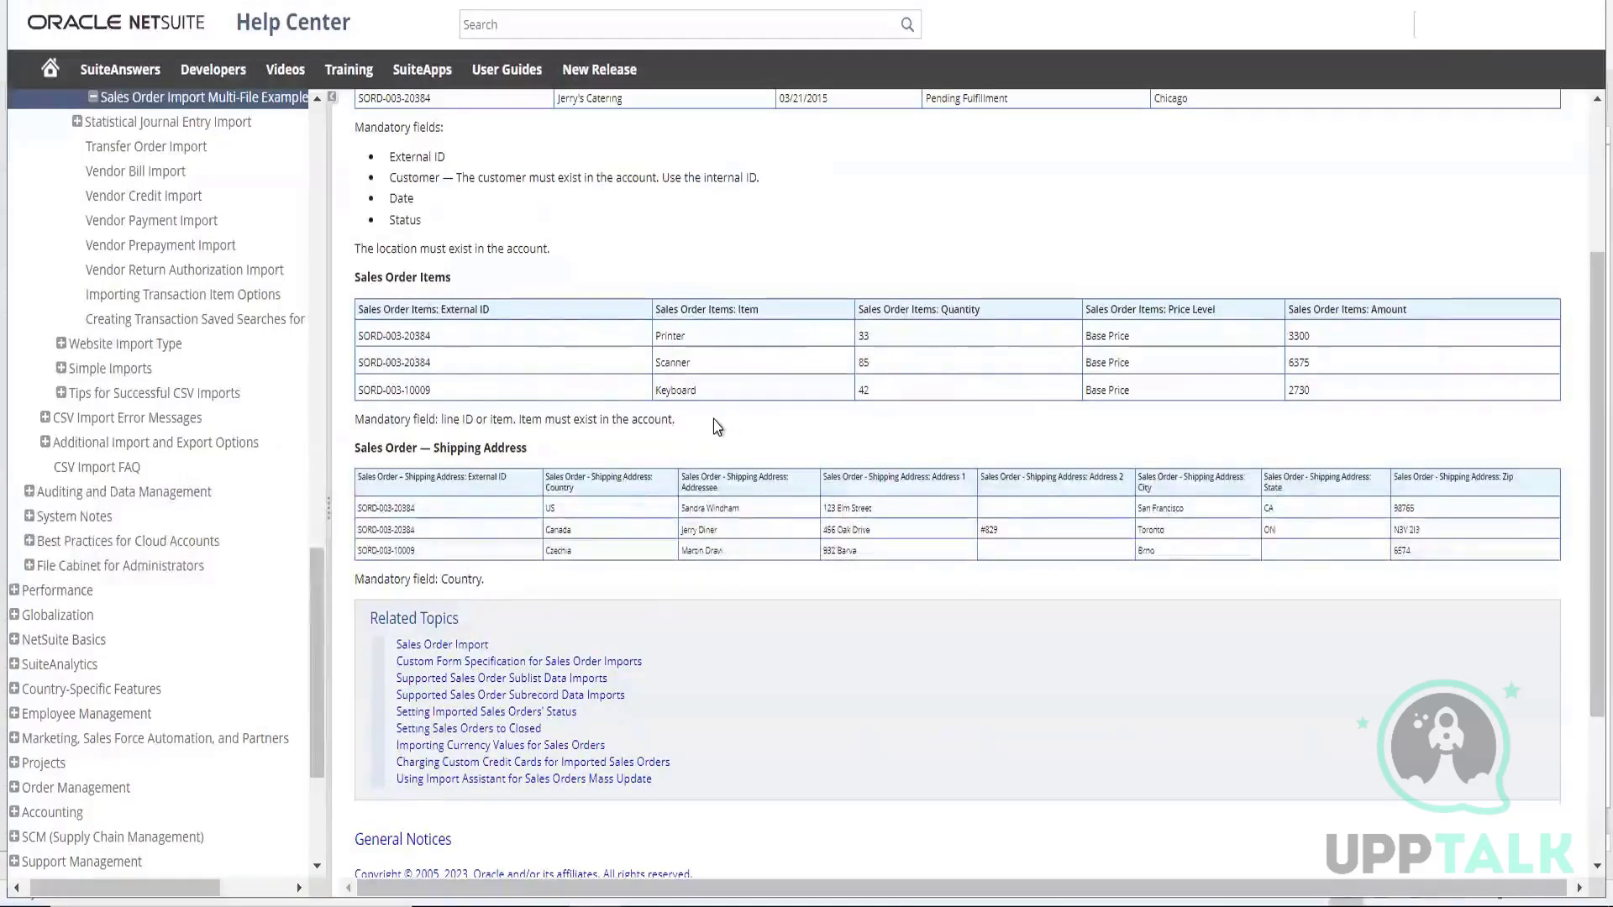
{"action": "scroll", "coordinate": [605, 420], "scroll_direction": "up", "scroll_amount": 3}
{"action": "scroll", "coordinate": [160, 316], "scroll_direction": "up", "scroll_amount": 2}
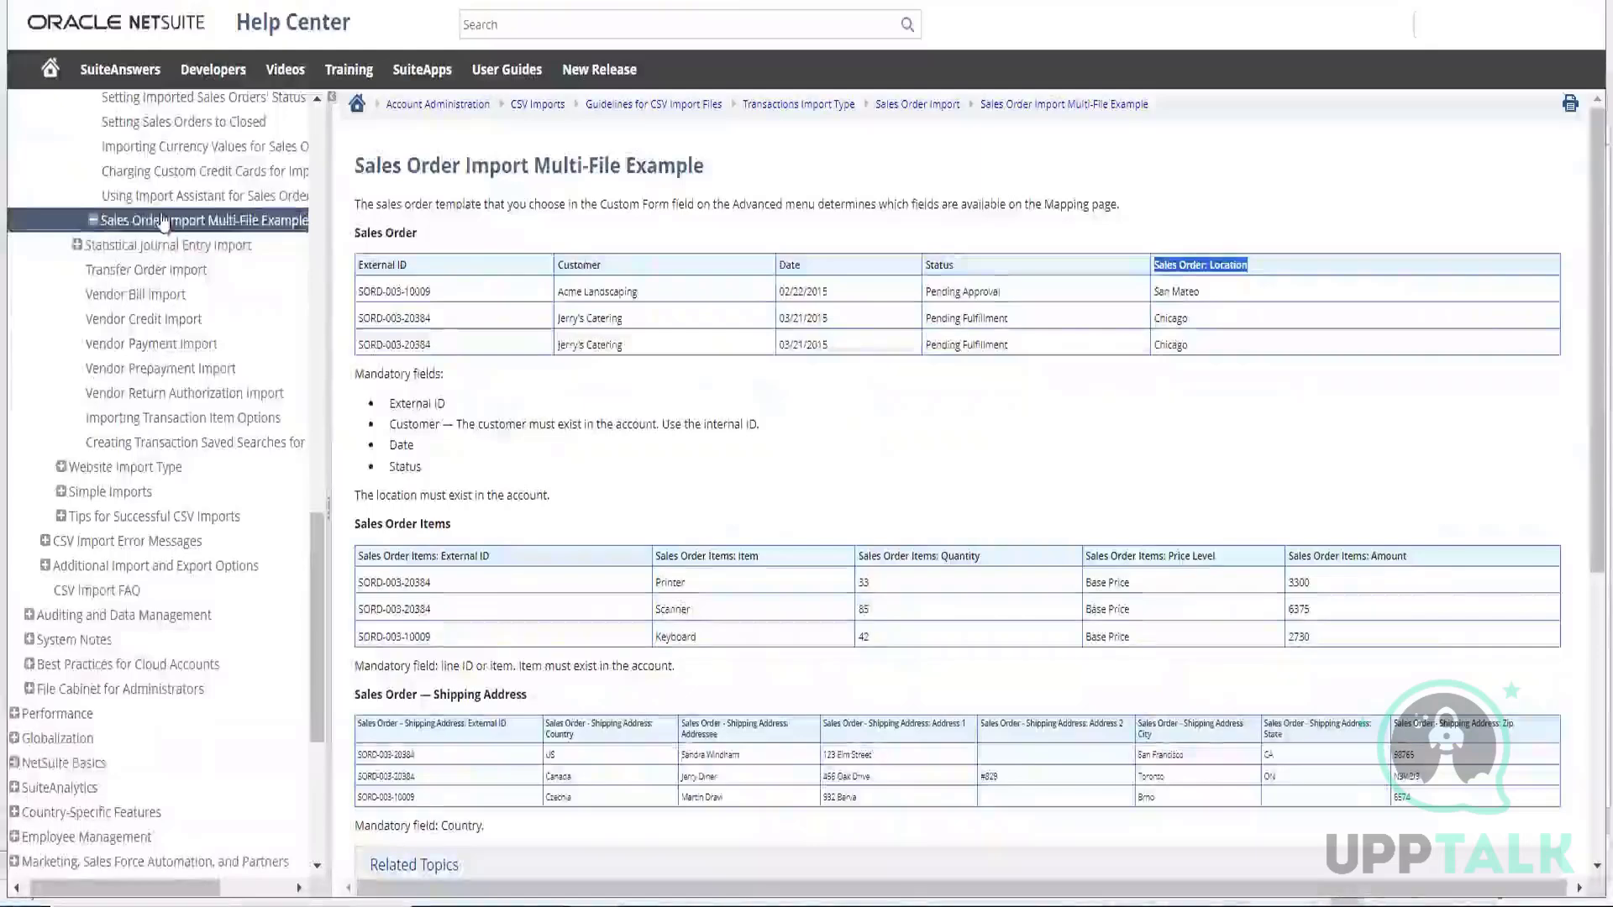
{"action": "scroll", "coordinate": [168, 286], "scroll_direction": "up", "scroll_amount": 3}
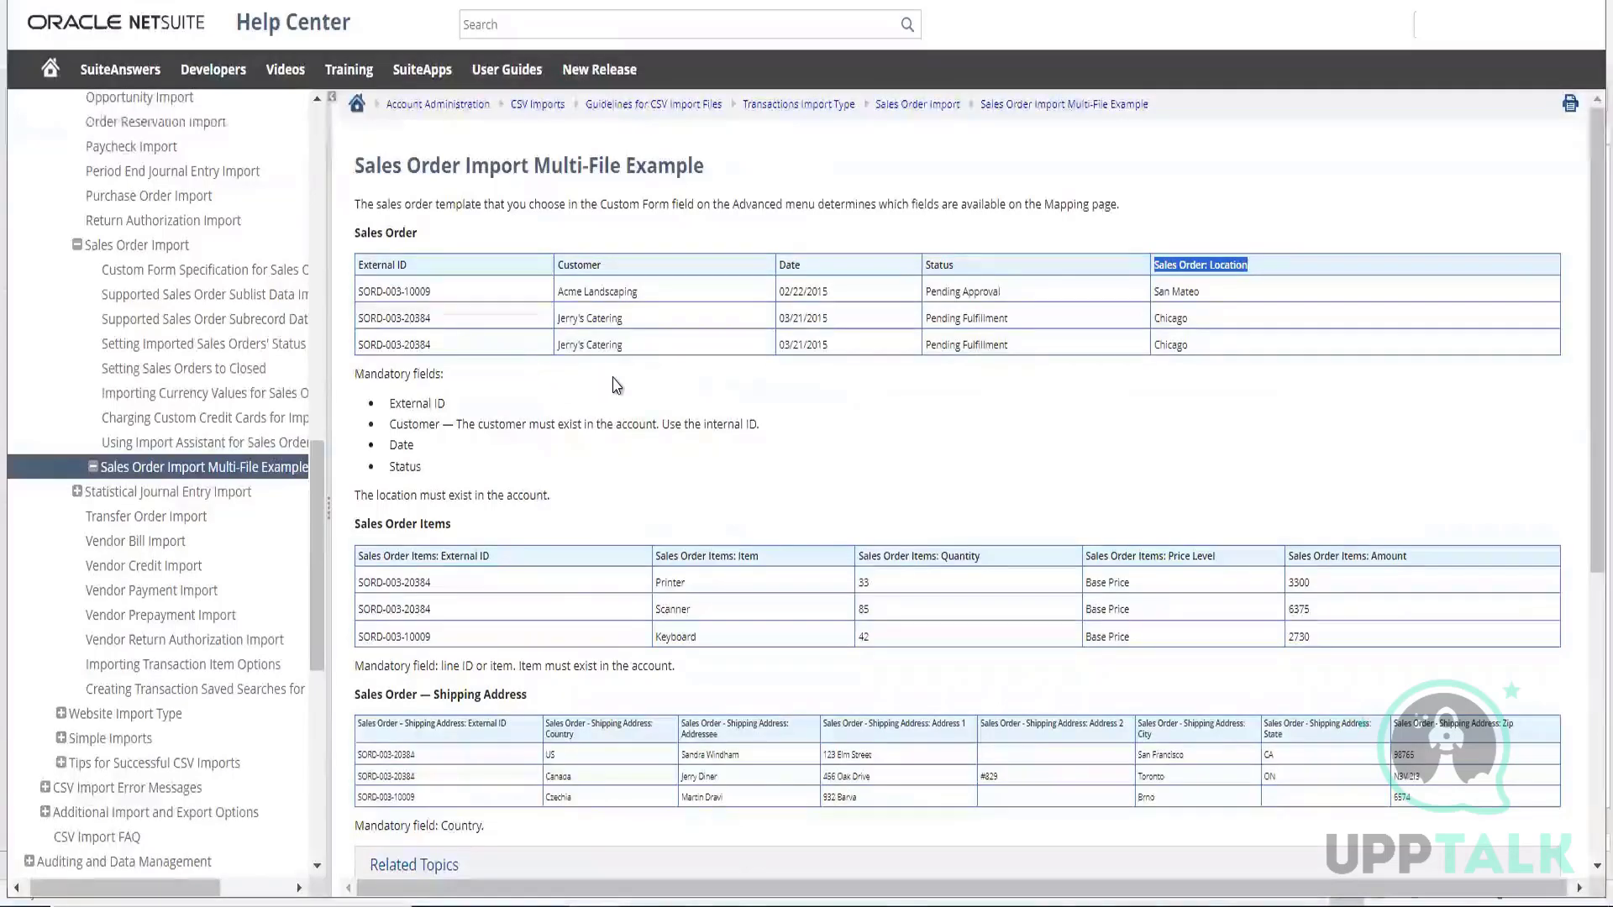
{"action": "scroll", "coordinate": [616, 385], "scroll_direction": "down", "scroll_amount": 2}
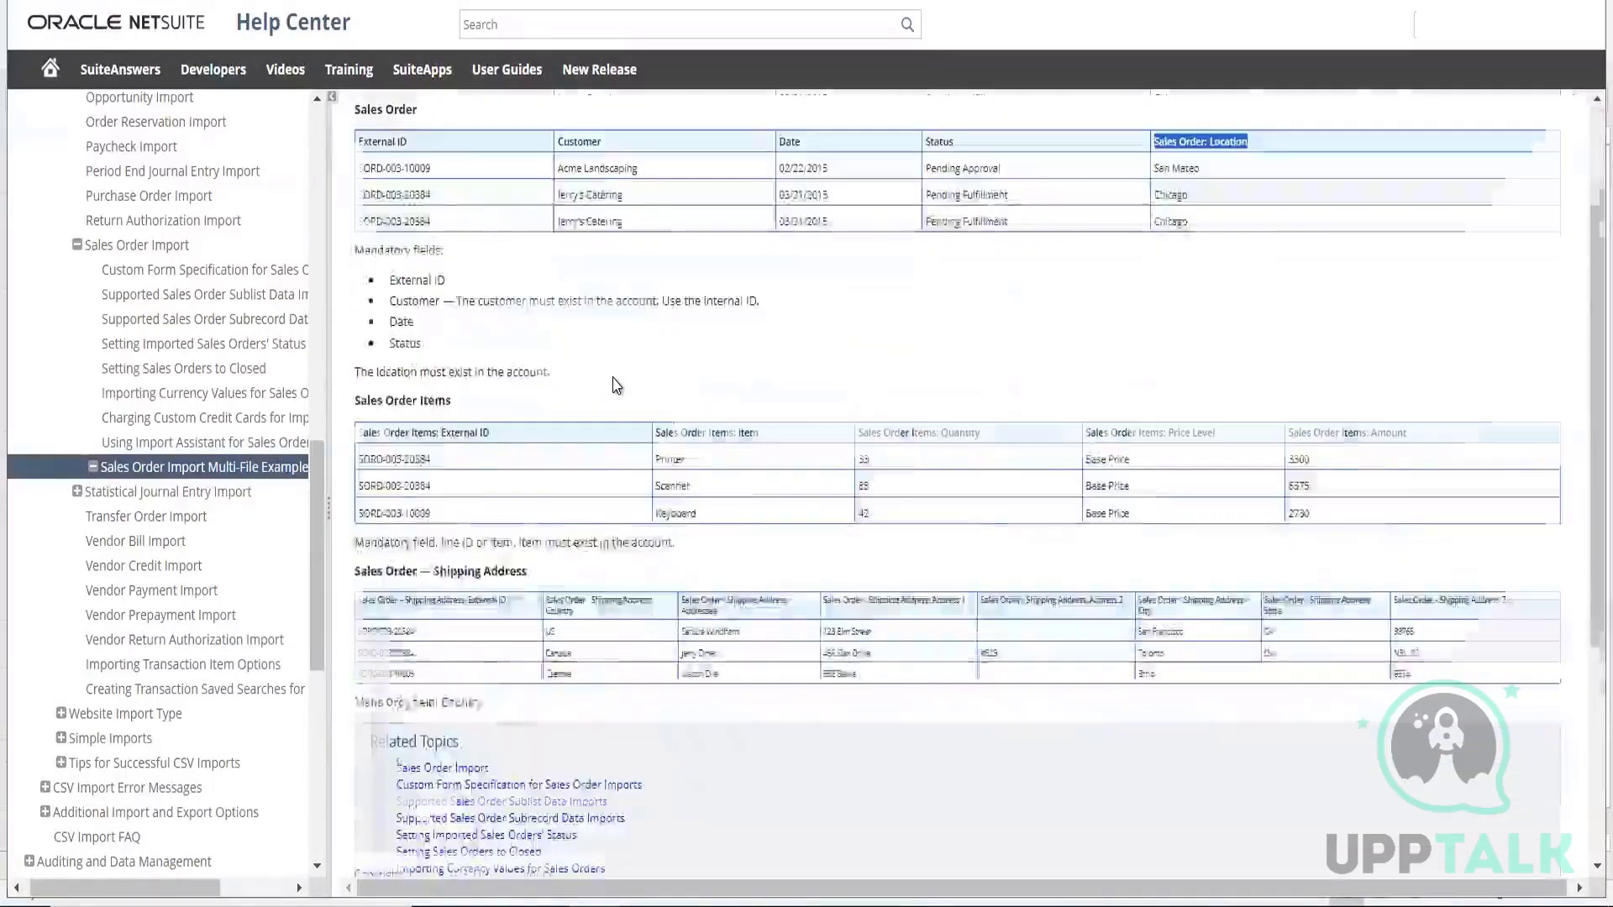
{"action": "scroll", "coordinate": [616, 385], "scroll_direction": "down", "scroll_amount": 2}
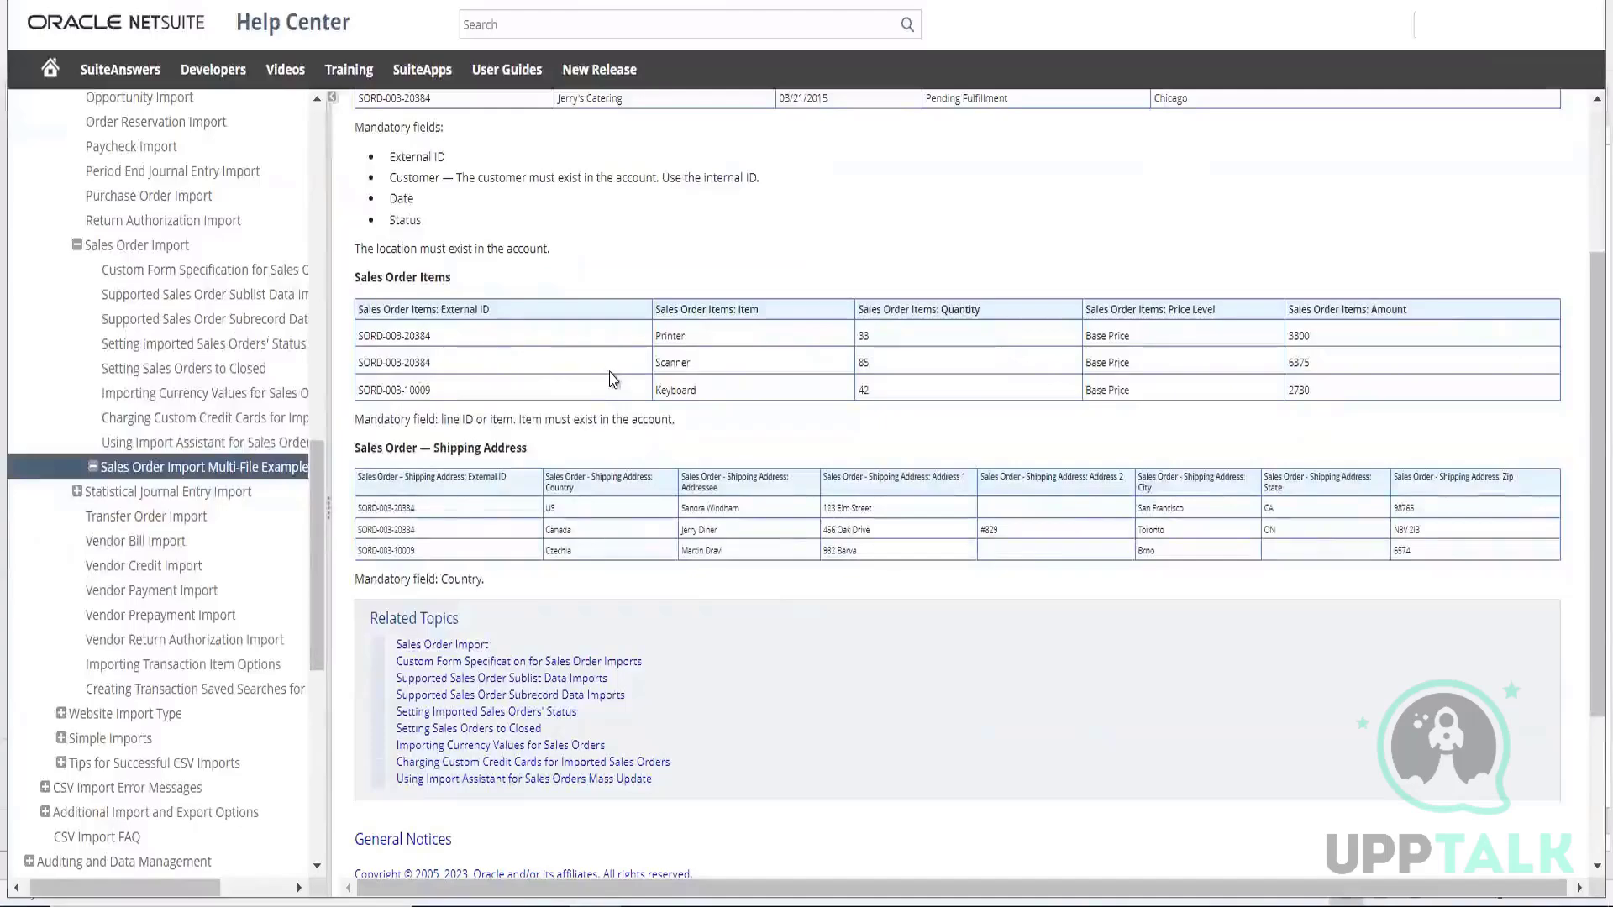